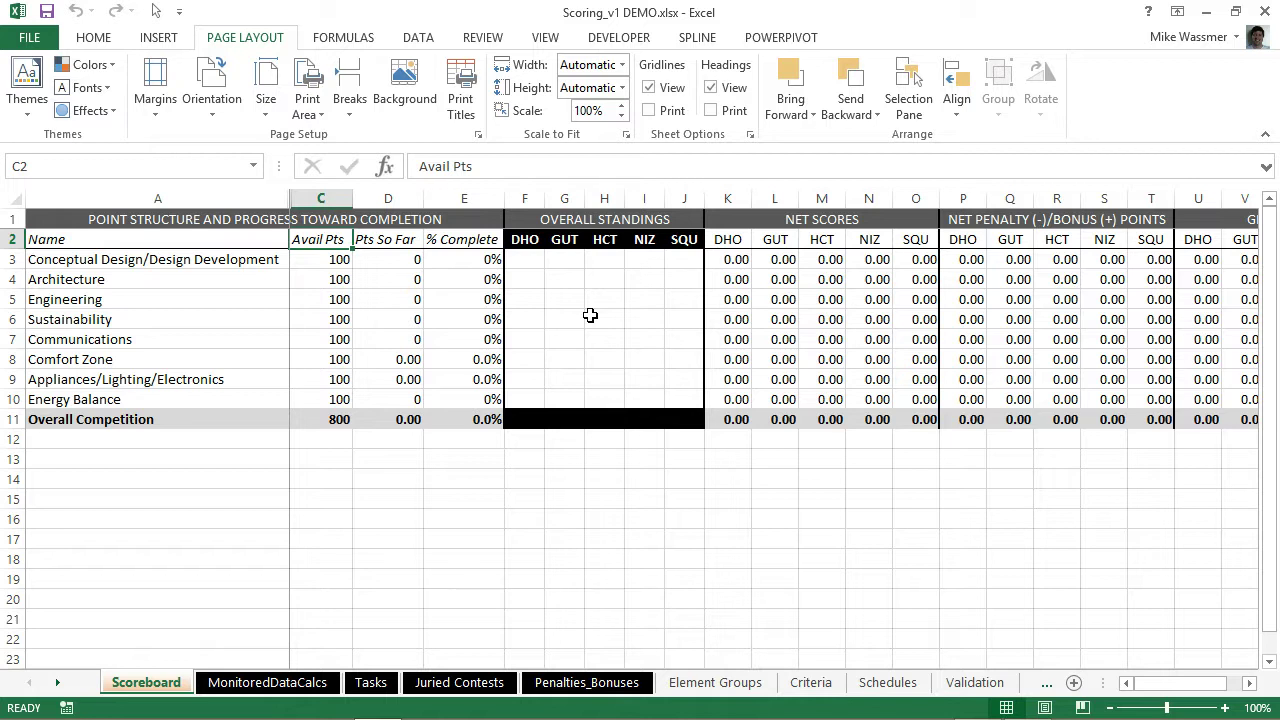
pyautogui.click(660, 682)
pyautogui.moveTo(138, 705)
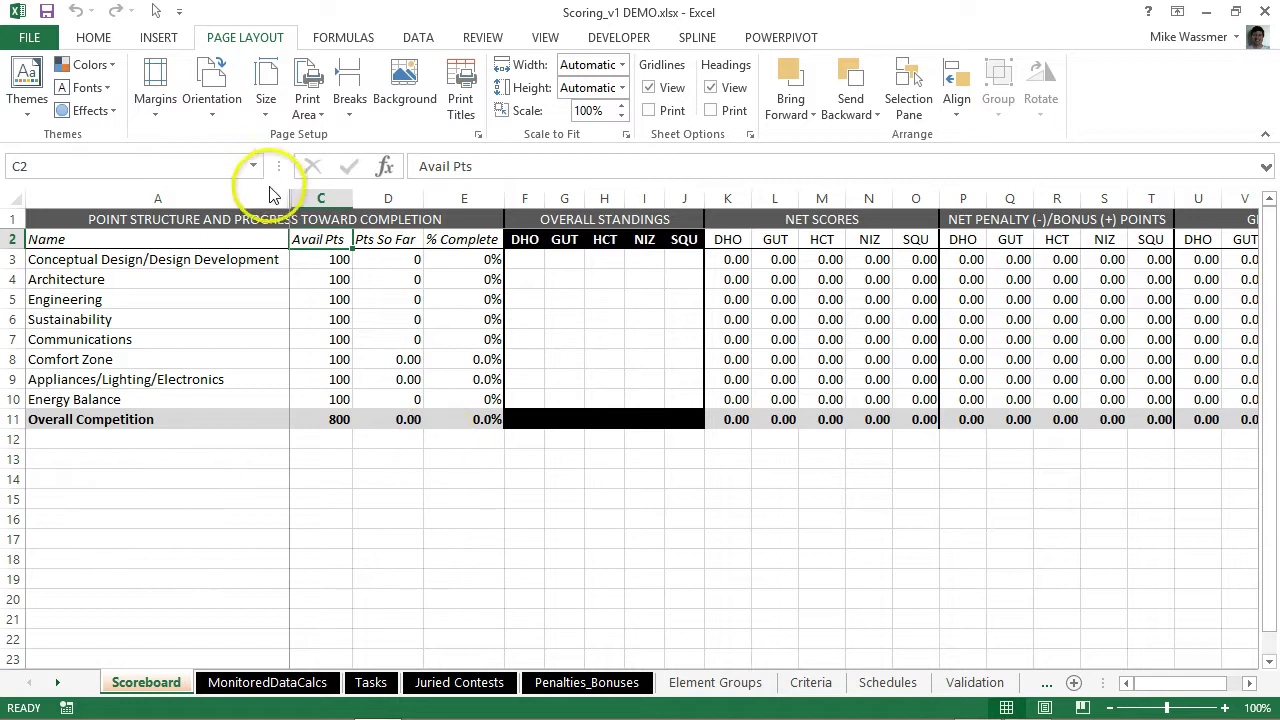
# - Unhide column B with the contest abbreviations on the Scoreboard sheet and hide it again
pyautogui.moveTo(270, 196); pyautogui.dragTo(322, 196)
pyautogui.rightClick(322, 196)
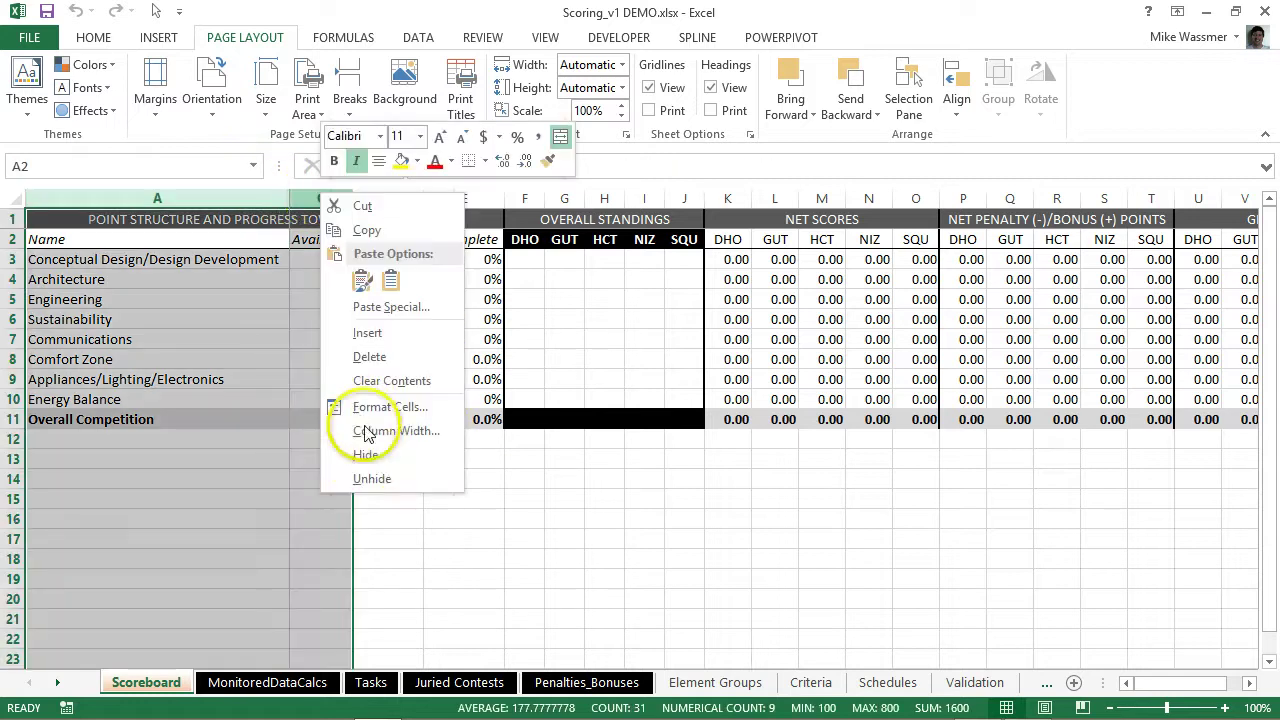
pyautogui.click(370, 476)
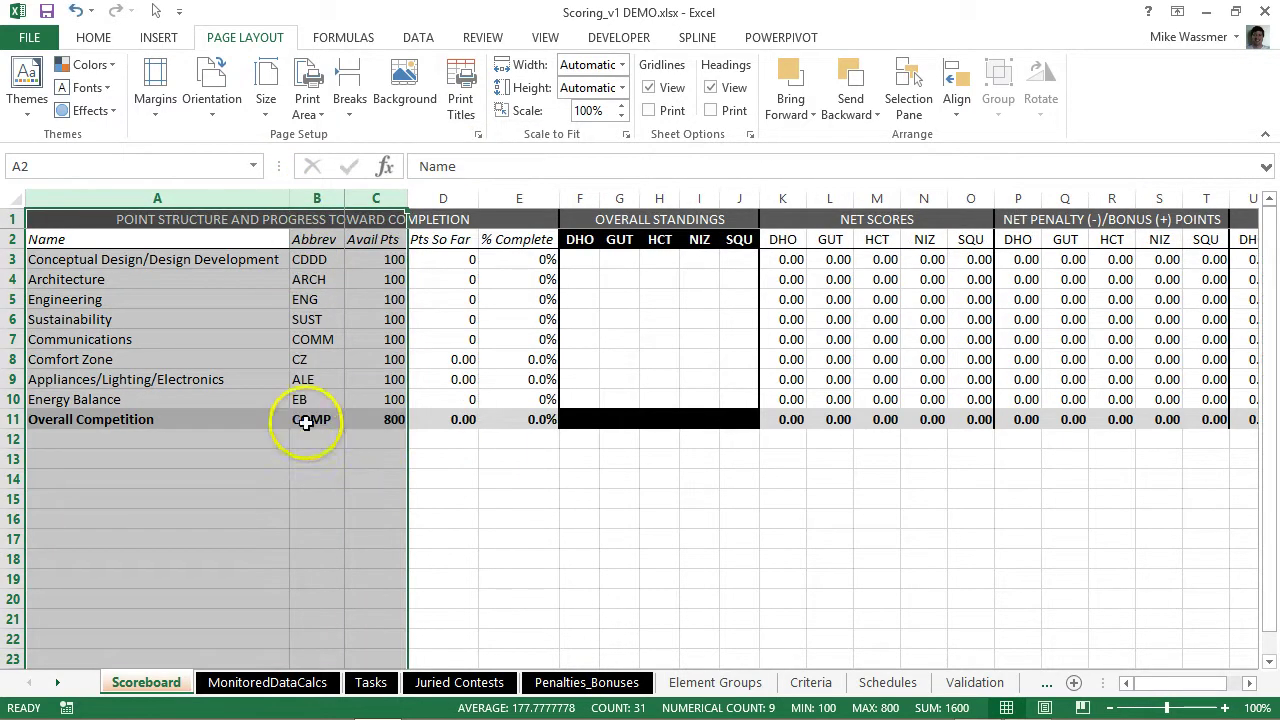
pyautogui.click(329, 194)
pyautogui.rightClick(329, 194)
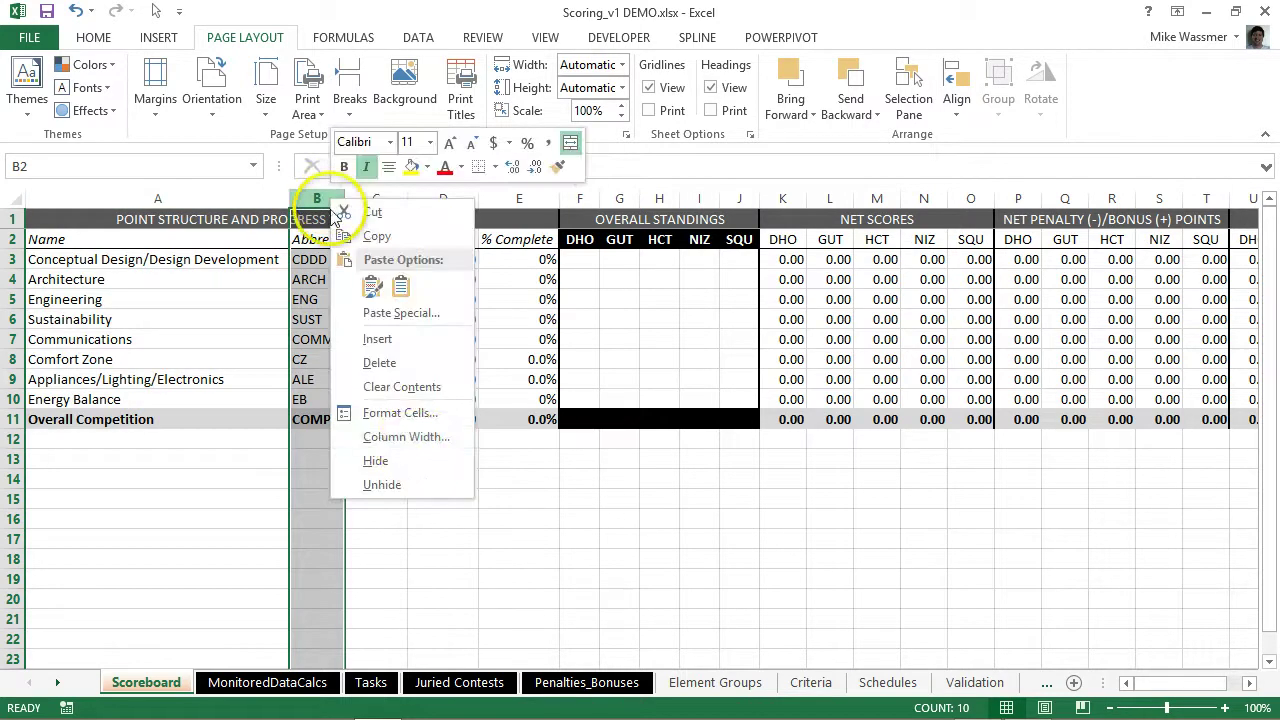
pyautogui.click(412, 460)
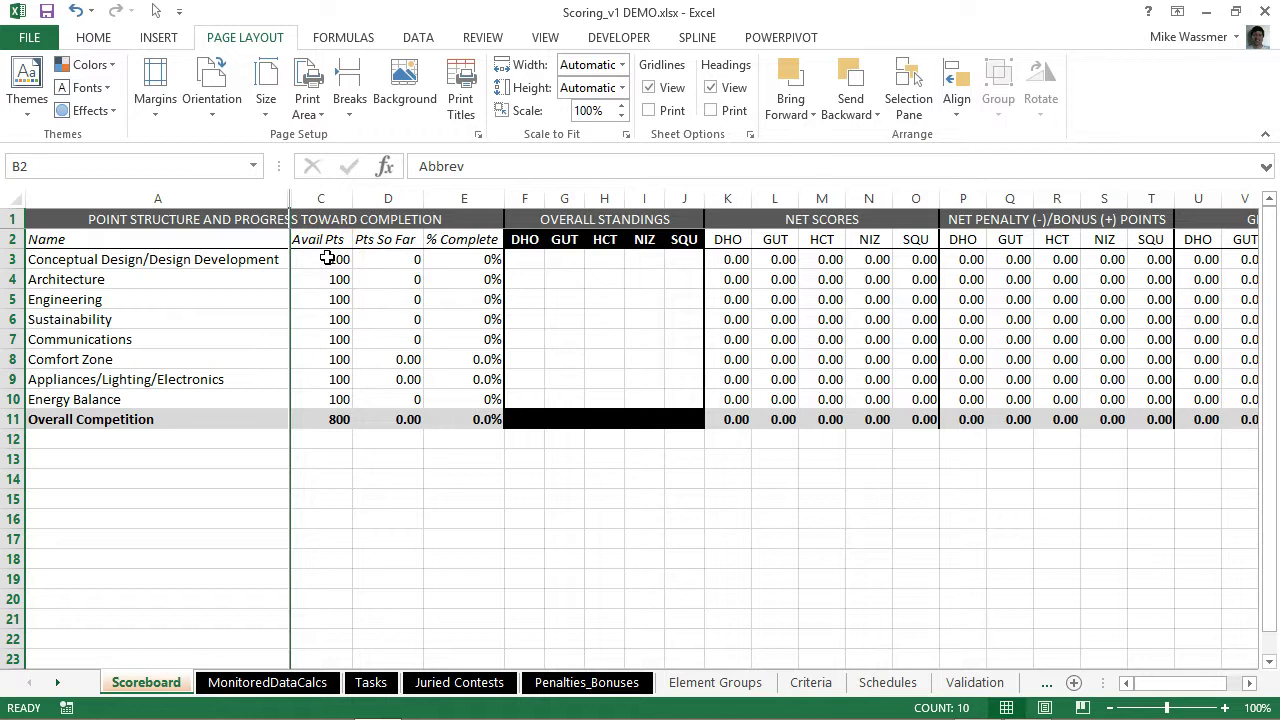
# - Examine the available-points formulas in column C from Conceptual Design/Design Development down to Overall Competition
pyautogui.click(327, 258)
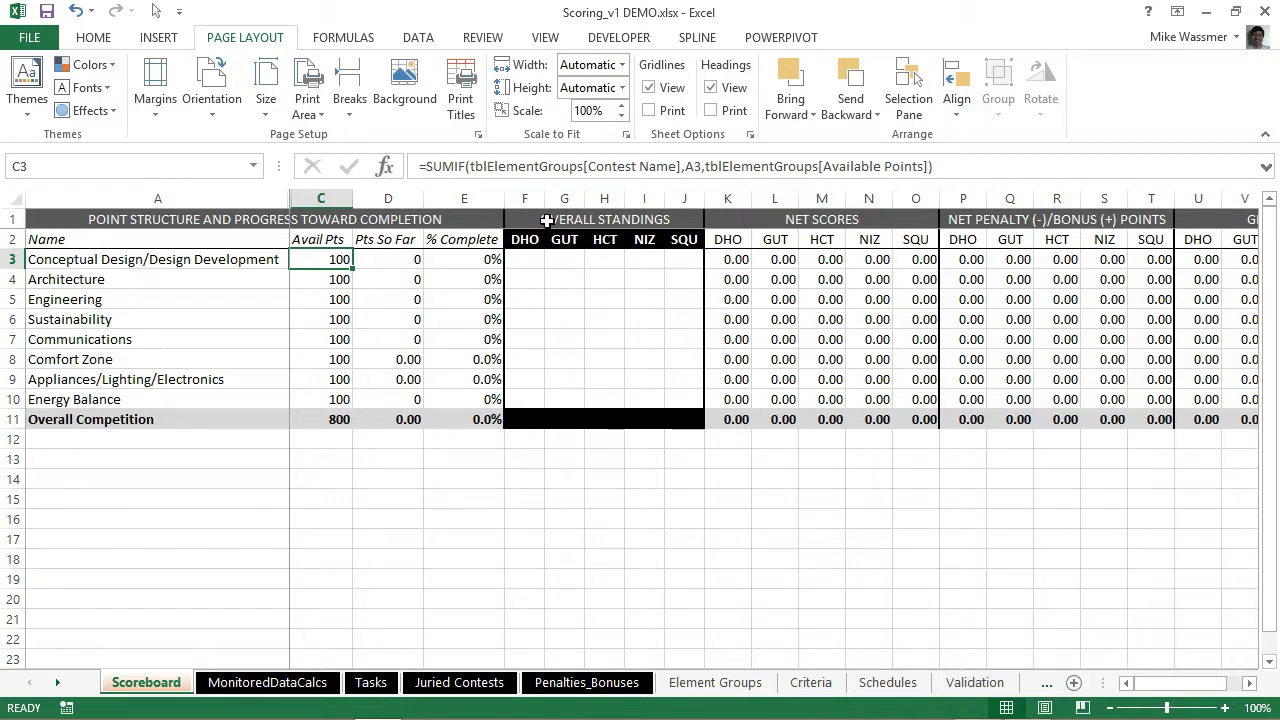
pyautogui.press('Down')
pyautogui.press('Down')
pyautogui.press('Down')
pyautogui.press('Down')
pyautogui.press('Down')
pyautogui.press('Down')
pyautogui.press('Down')
pyautogui.press('Down')
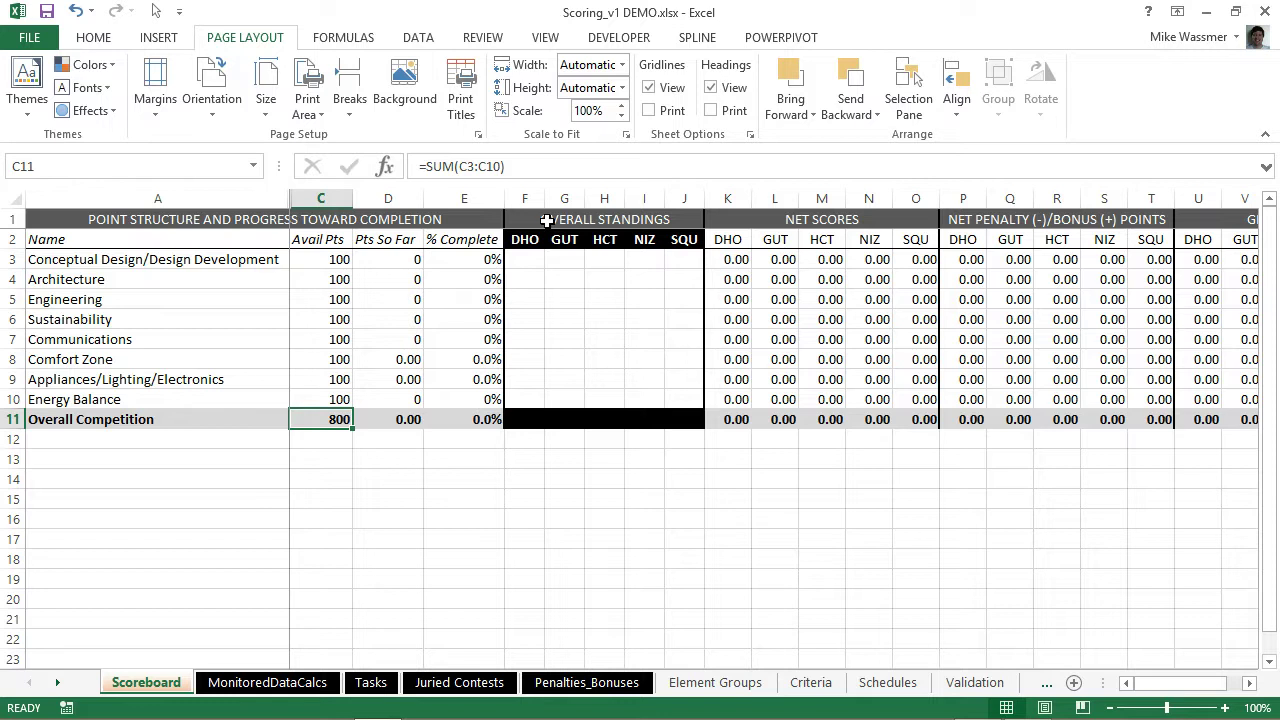
# - Examine the Overall Competition row's formulas for points so far, percent complete, overall standings and net scores
pyautogui.press('Right')
pyautogui.press('Right')
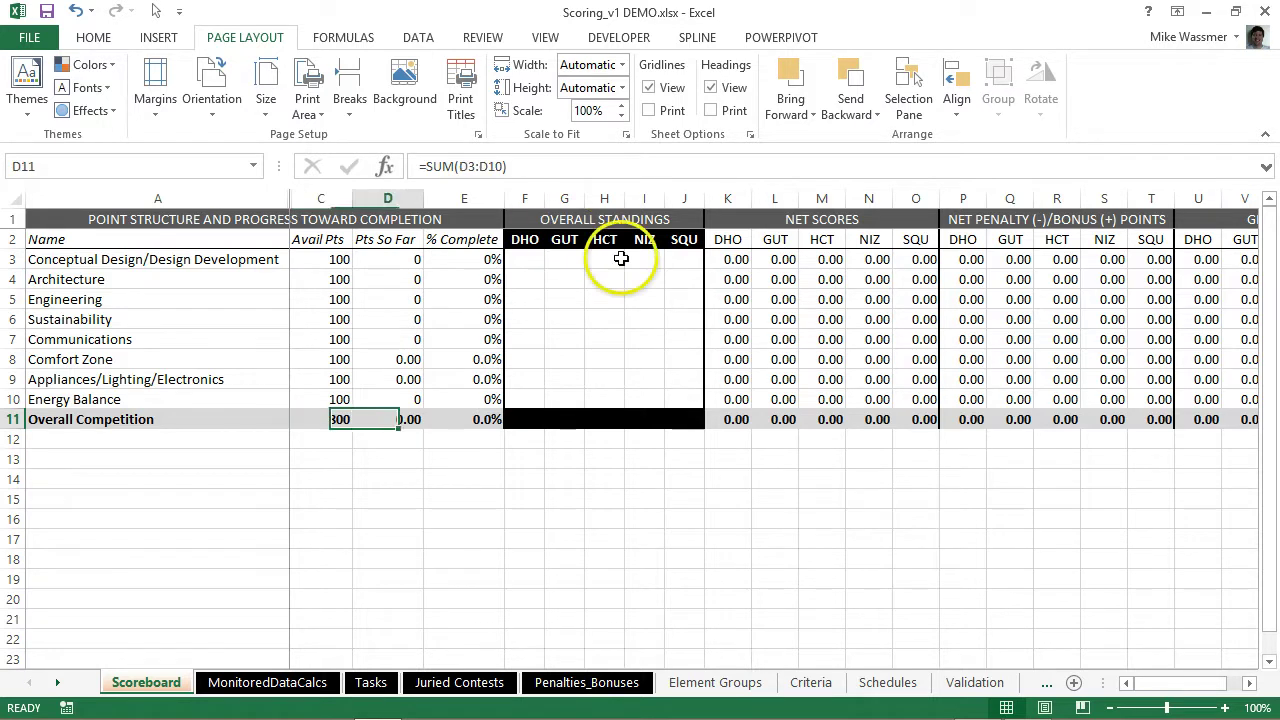
pyautogui.press('Right')
pyautogui.press('Right')
pyautogui.press('Right')
pyautogui.press('Left')
pyautogui.press('Left')
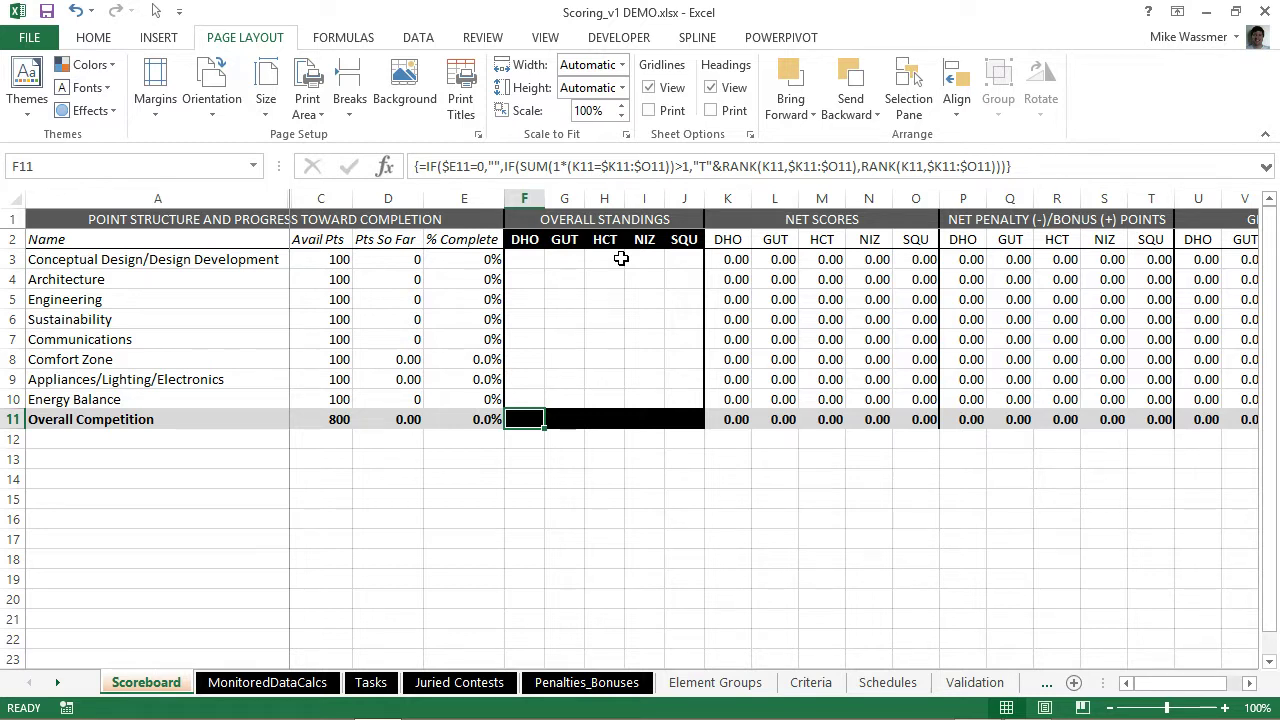
pyautogui.press('Right')
pyautogui.press('Right')
pyautogui.press('Right')
pyautogui.press('Right')
pyautogui.press('Right')
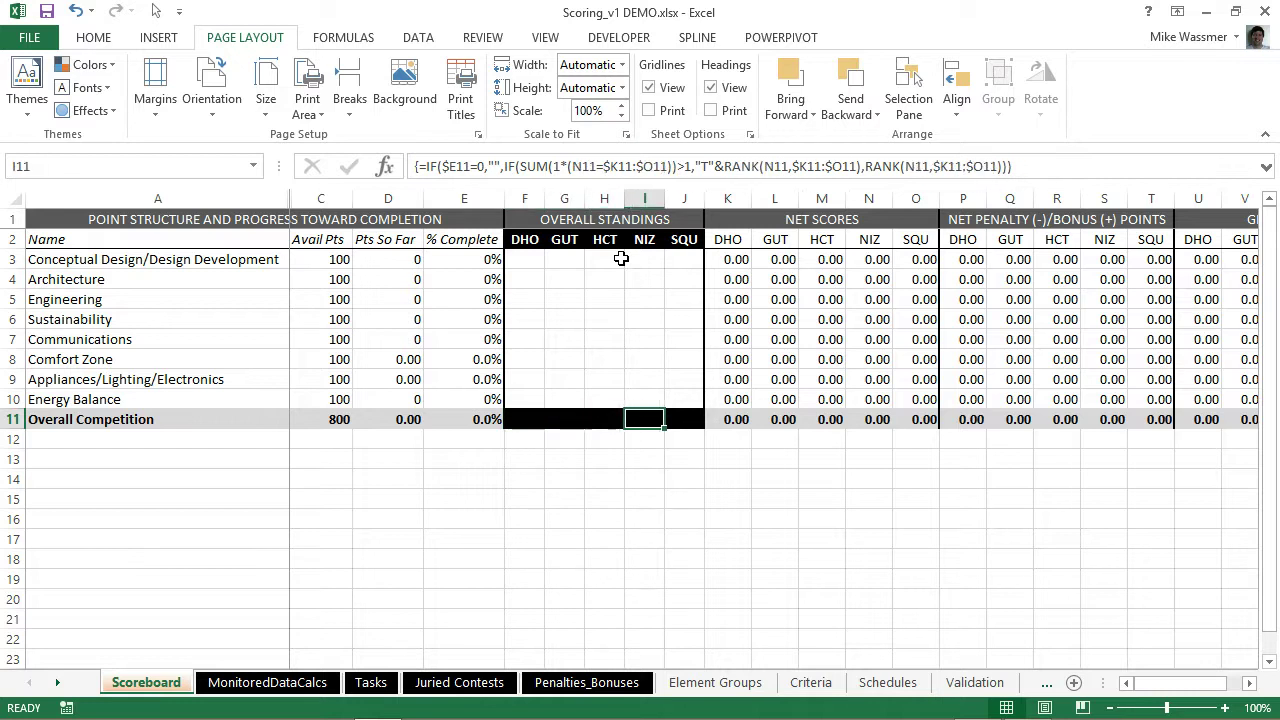
pyautogui.press('Right')
pyautogui.press('Right')
pyautogui.press('Left')
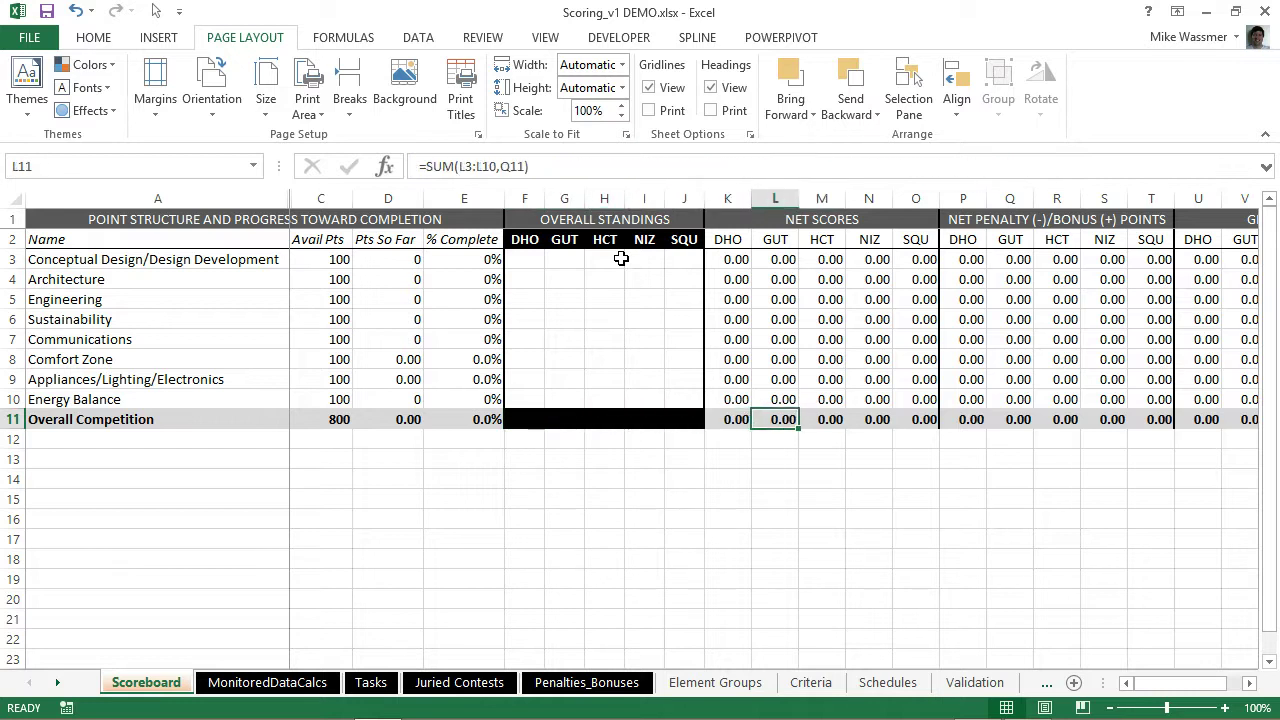
pyautogui.press('Left')
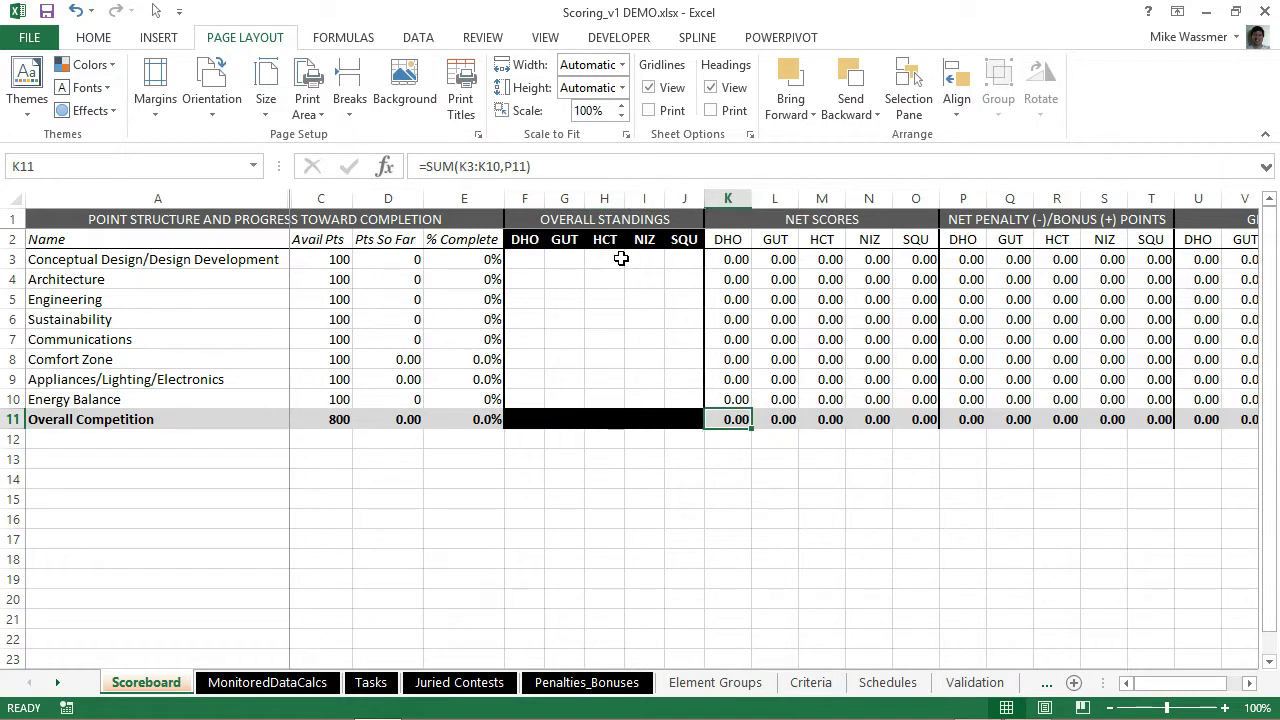
# - Examine the Overall Competition row's net penalty/bonus and gross score formulas across all teams
pyautogui.press('Right')
pyautogui.press('Right')
pyautogui.press('Right')
pyautogui.press('Right')
pyautogui.press('Right')
pyautogui.press('Right')
pyautogui.press('Right')
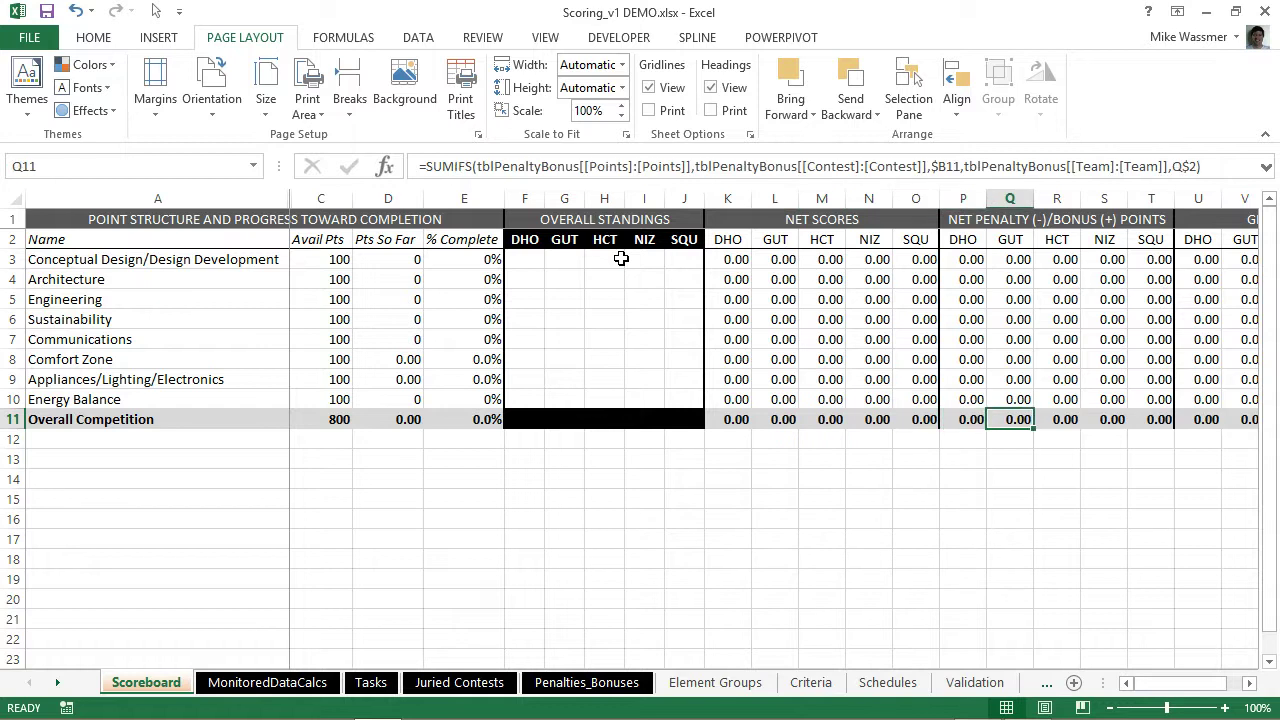
pyautogui.press('Right')
pyautogui.press('Right')
pyautogui.press('Right')
pyautogui.press('Right')
pyautogui.press('Right')
pyautogui.press('Right')
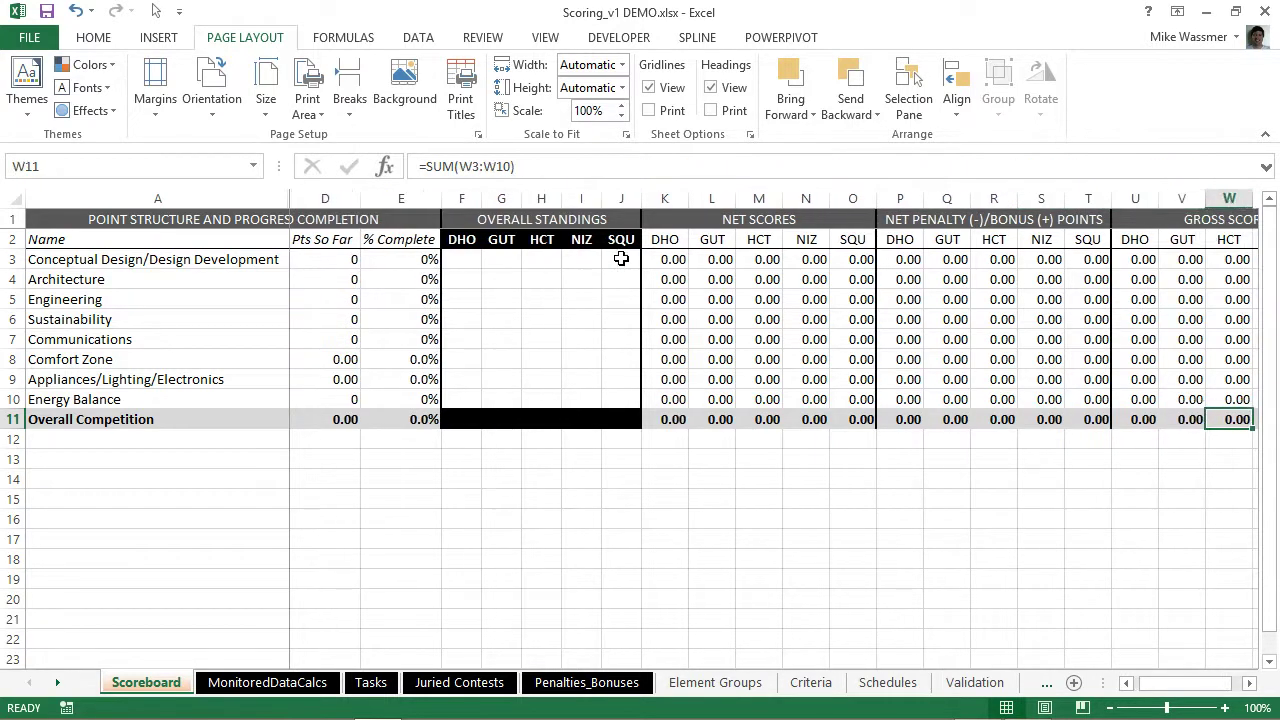
pyautogui.press('Right')
pyautogui.press('Right')
pyautogui.press('Right')
pyautogui.press('Right')
pyautogui.press('Right')
pyautogui.press('Right')
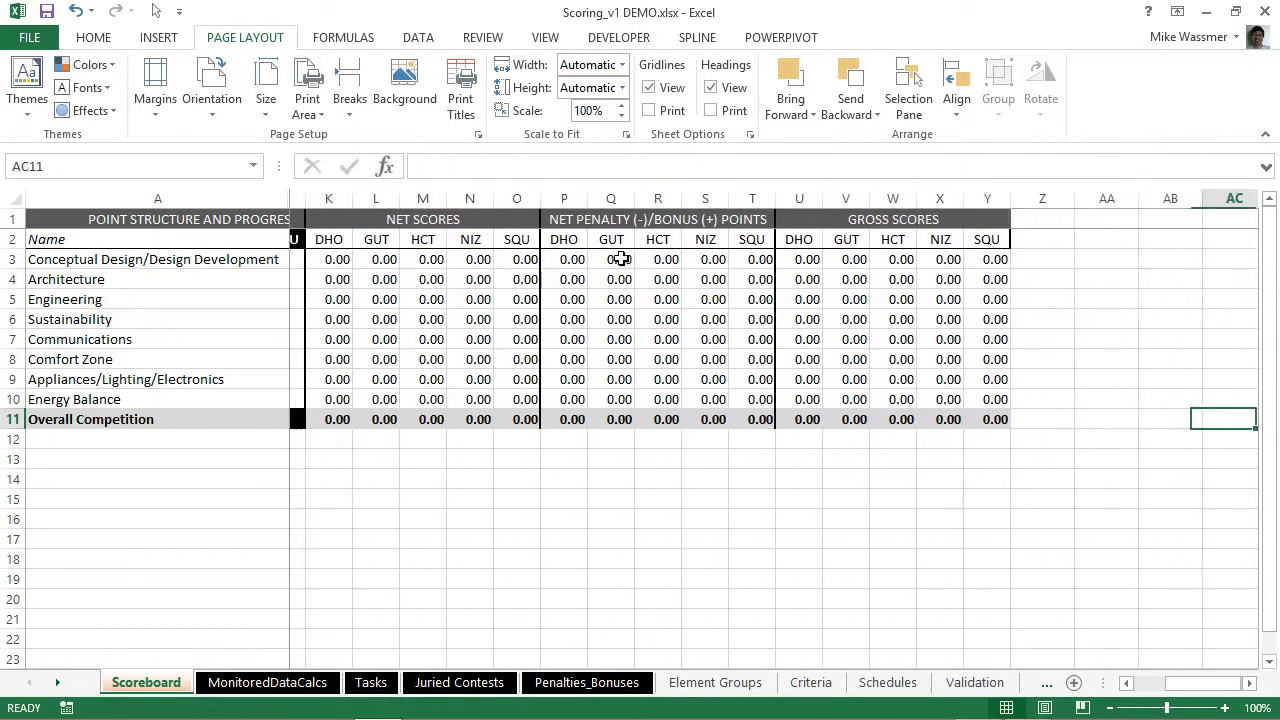
pyautogui.press('Right')
pyautogui.press('Right')
pyautogui.press('Right')
pyautogui.press('Right')
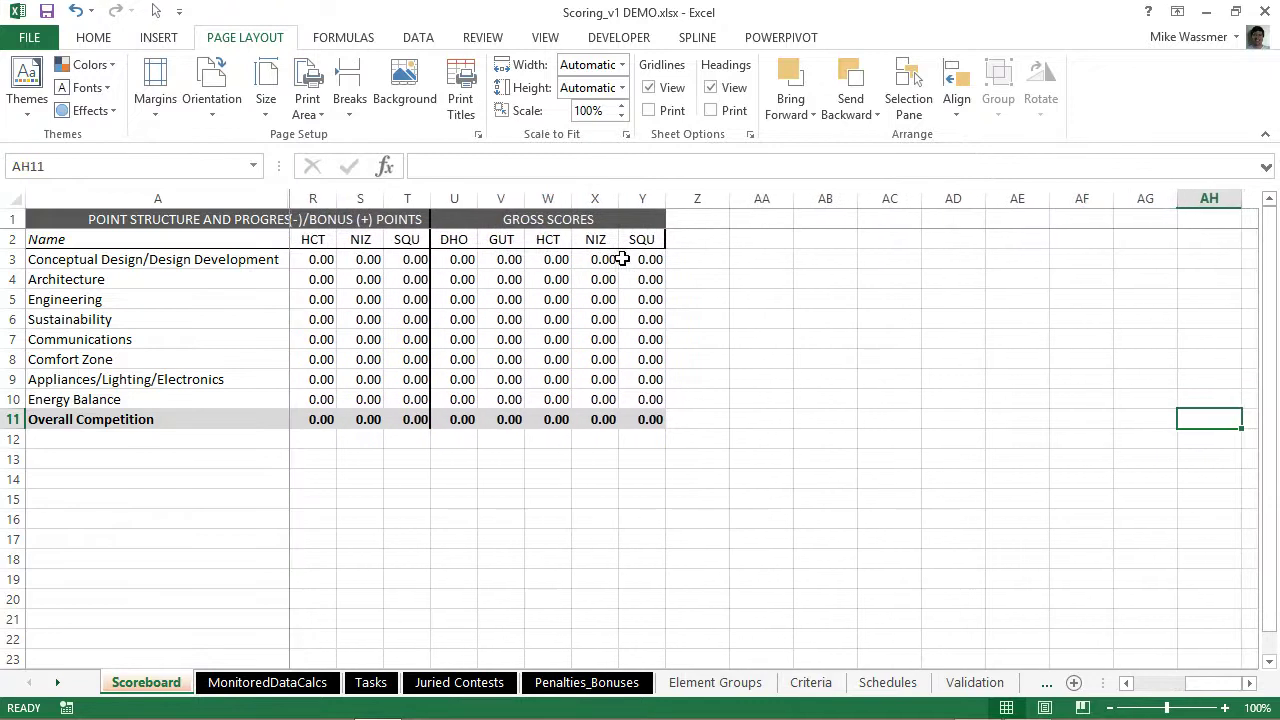
# - Examine the Architecture row's formulas from the gross scores back through the net penalty/bonus points to the net scores
pyautogui.click(619, 271)
pyautogui.press('Left')
pyautogui.press('Left')
pyautogui.press('Left')
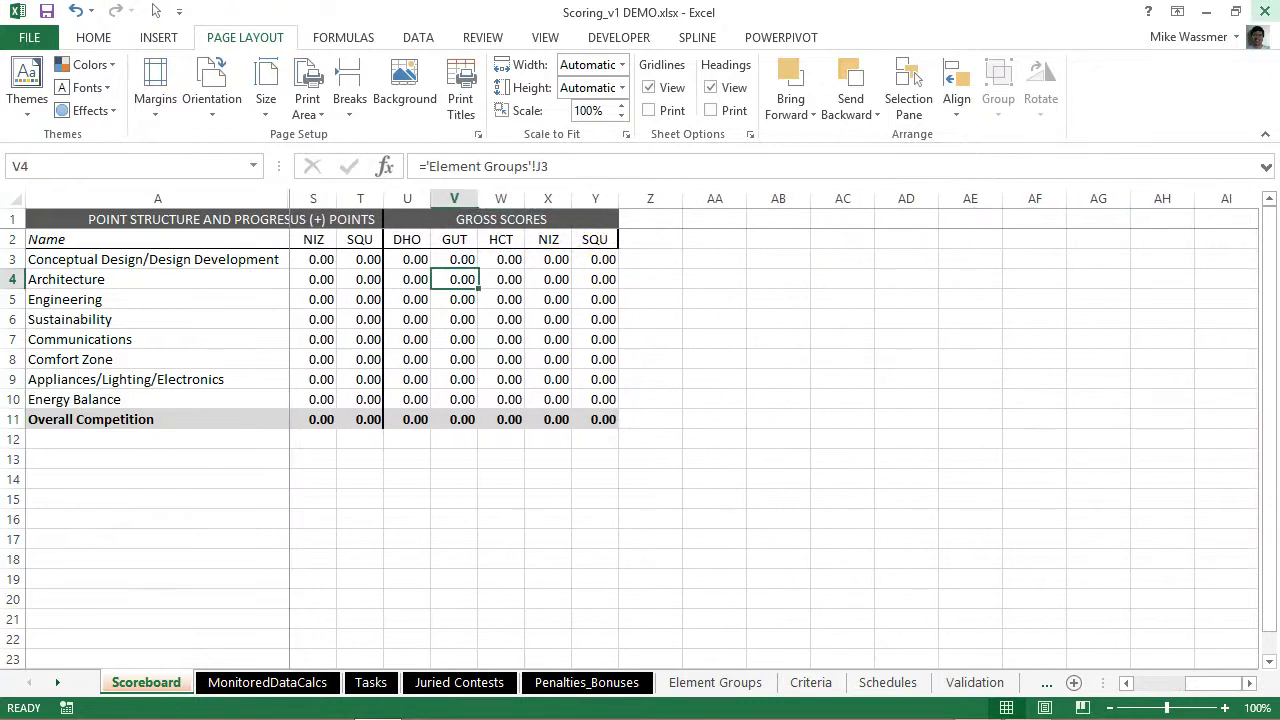
pyautogui.press('Left')
pyautogui.press('Left')
pyautogui.press('Left')
pyautogui.press('Left')
pyautogui.press('Left')
pyautogui.press('Left')
pyautogui.press('Left')
pyautogui.press('Left')
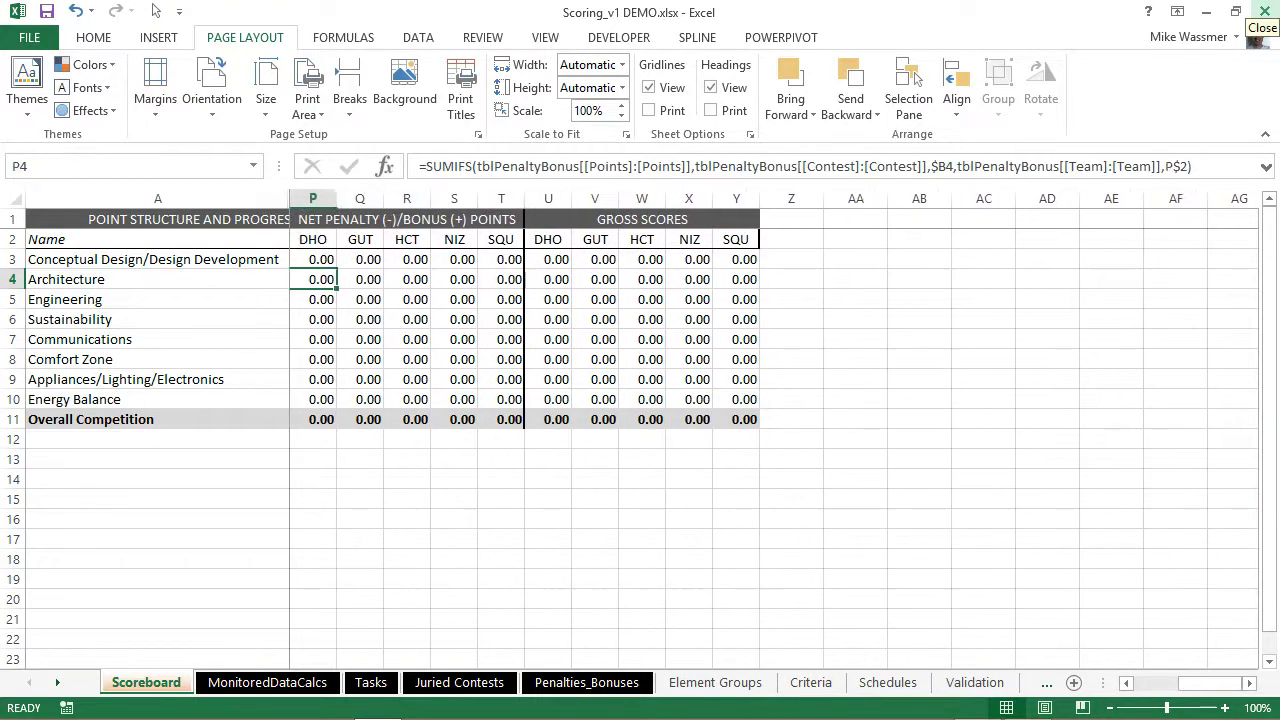
pyautogui.press('Left')
pyautogui.press('Left')
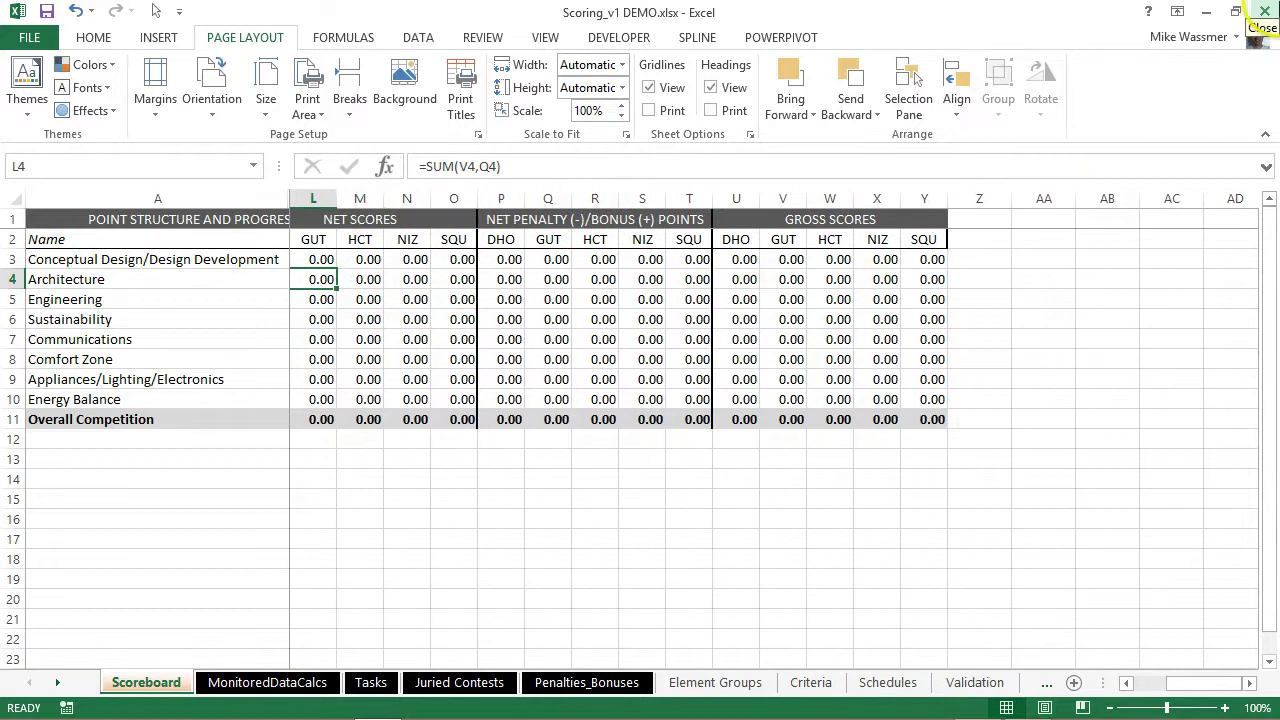
pyautogui.press('Left')
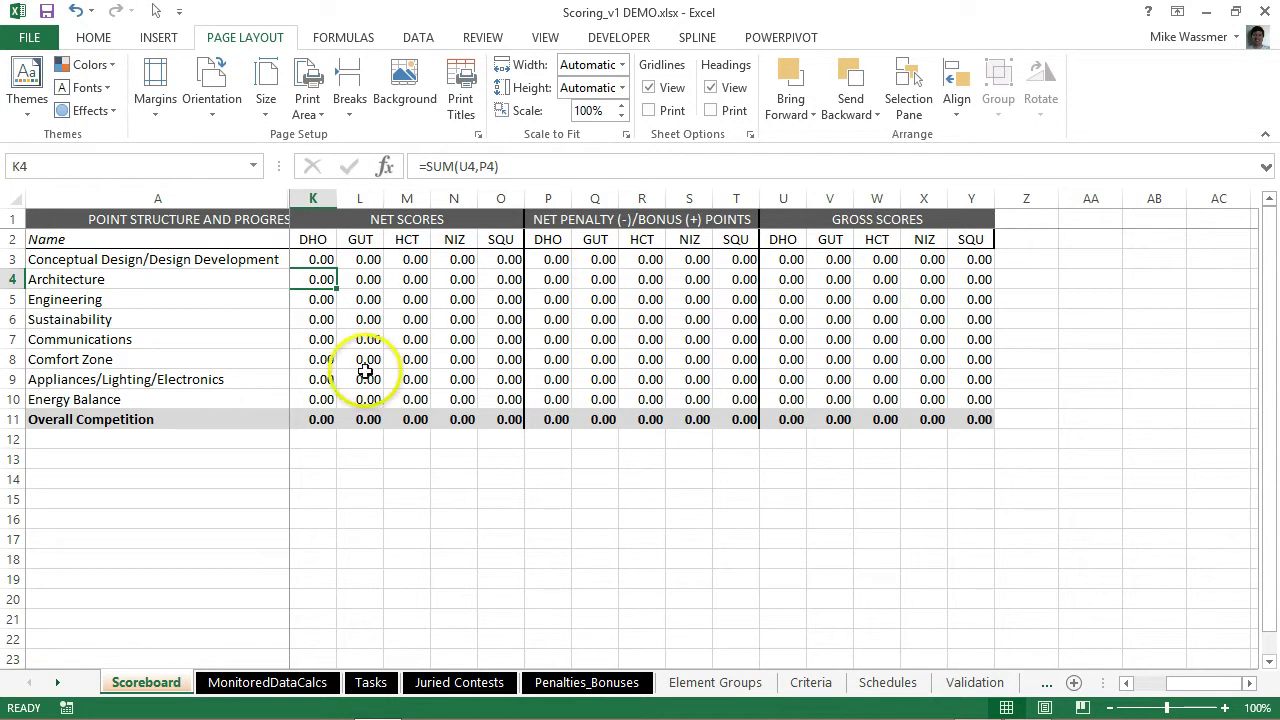
# - Examine the Architecture row's overall standings and progress formulas, and return to the Avail Pts header in C2
pyautogui.press('Left')
pyautogui.press('Left')
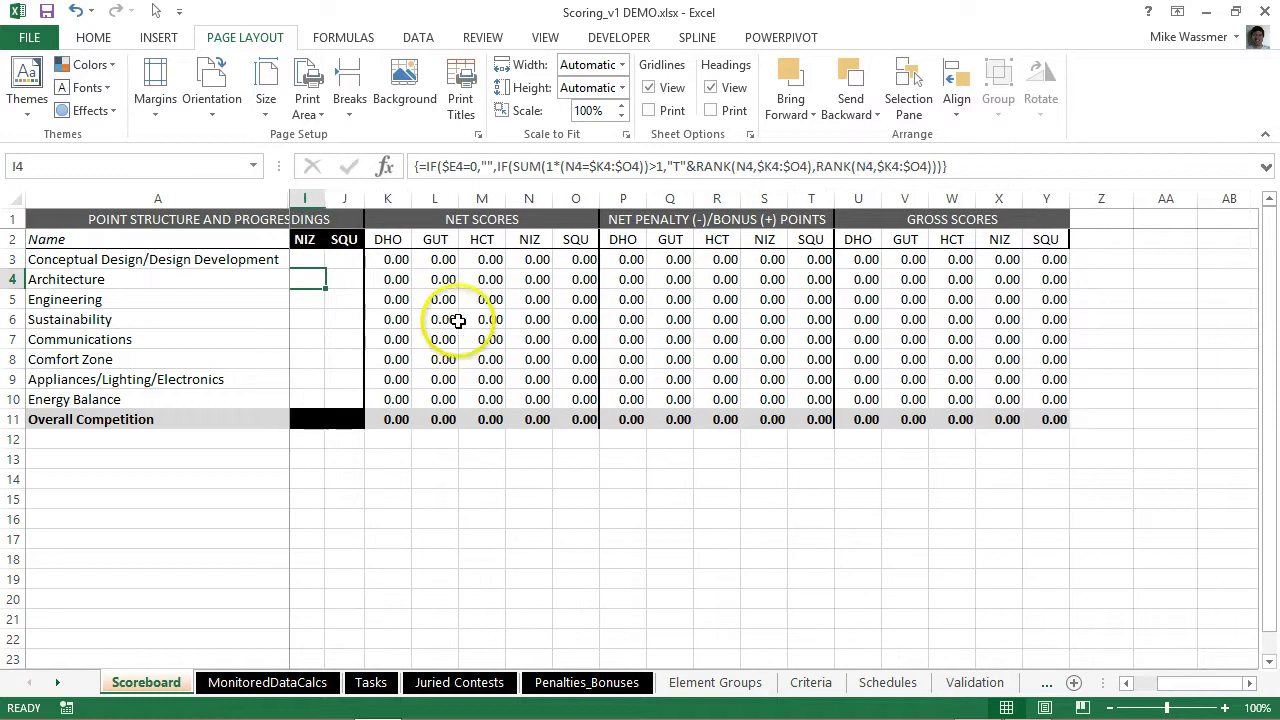
pyautogui.press('Left')
pyautogui.press('Left')
pyautogui.press('Left')
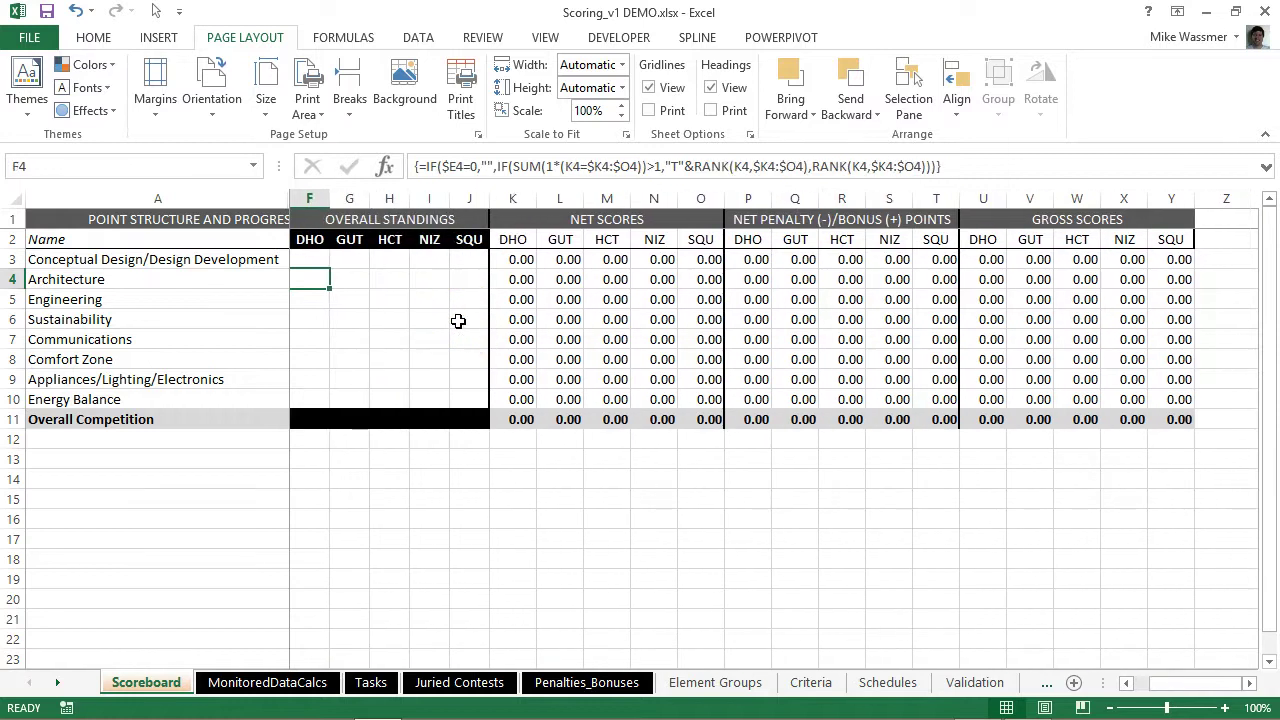
pyautogui.press('Left')
pyautogui.press('Left')
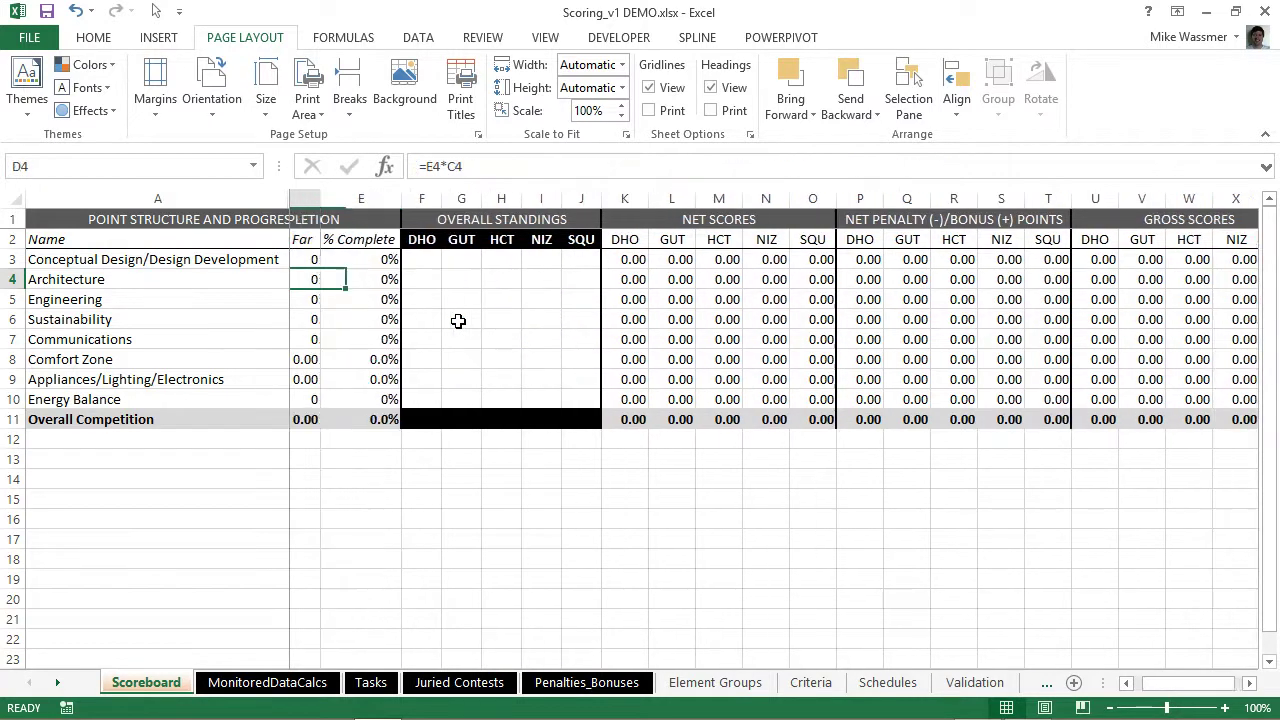
pyautogui.press('Left')
pyautogui.press('Left')
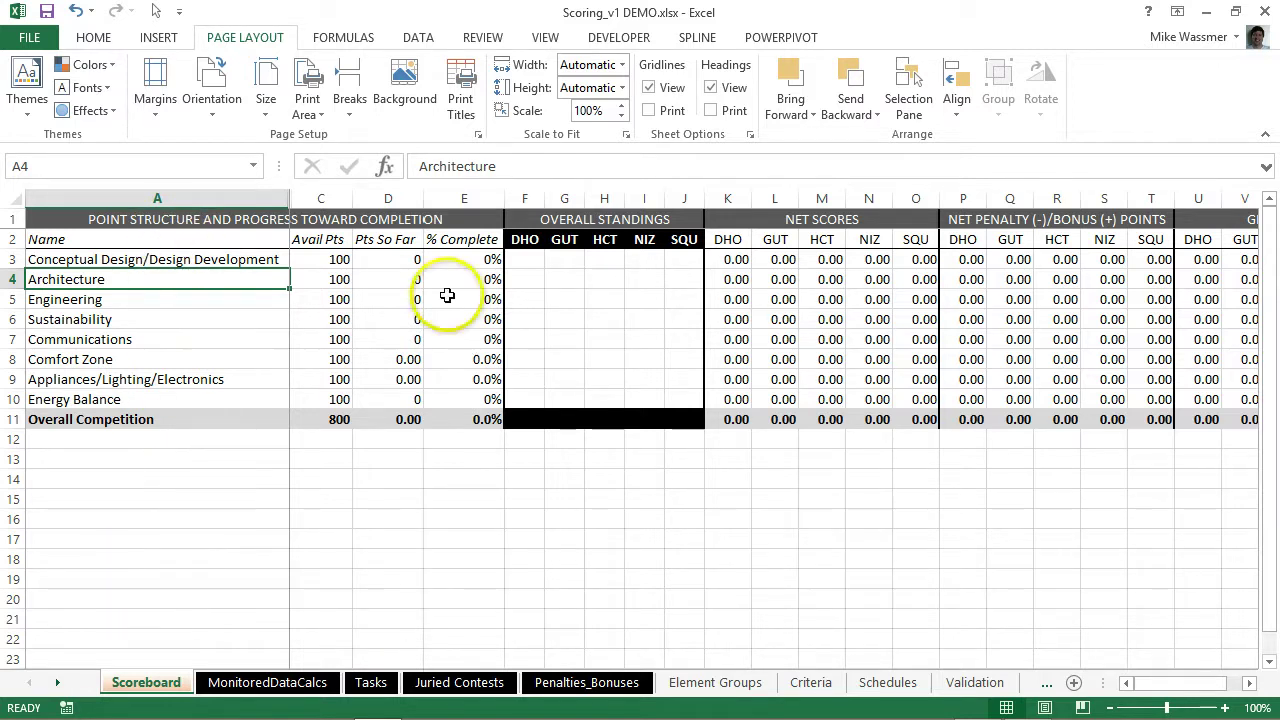
pyautogui.press('Right')
pyautogui.press('Up')
pyautogui.press('Up')
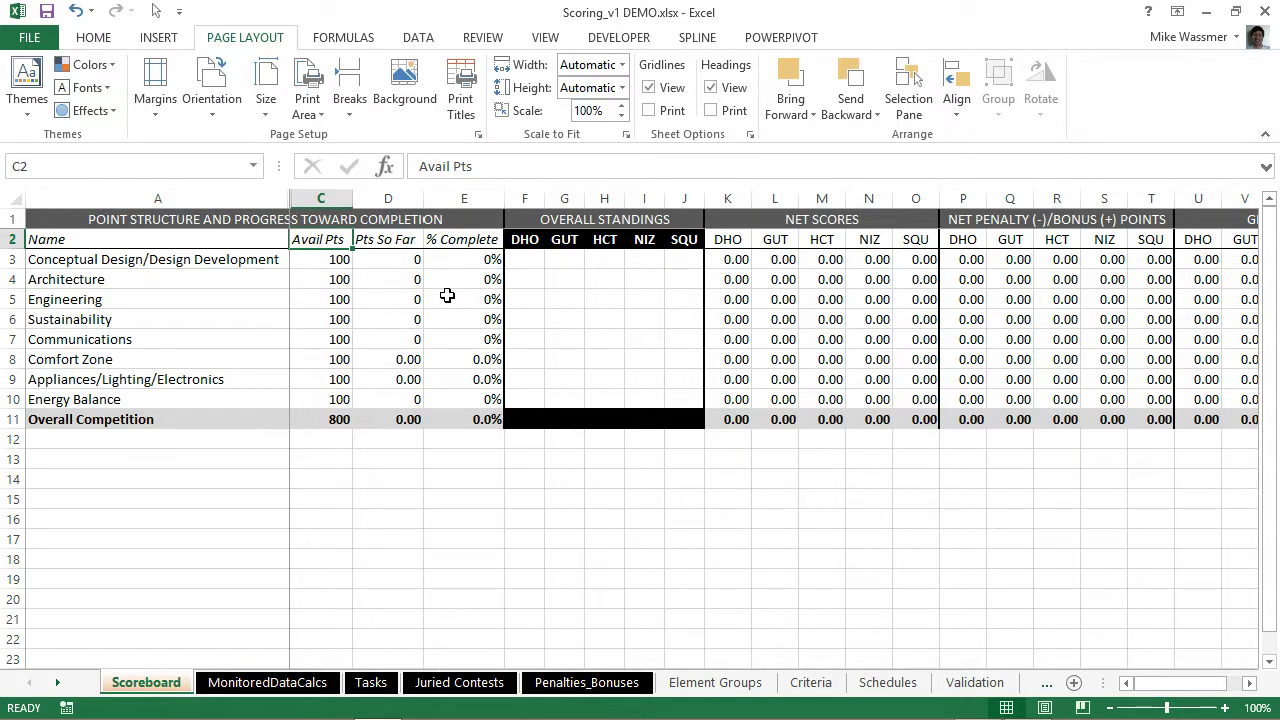
# - Open the MonitoredDataCalcs sheet and set the ribbon to auto-hide
pyautogui.moveTo(271, 689)
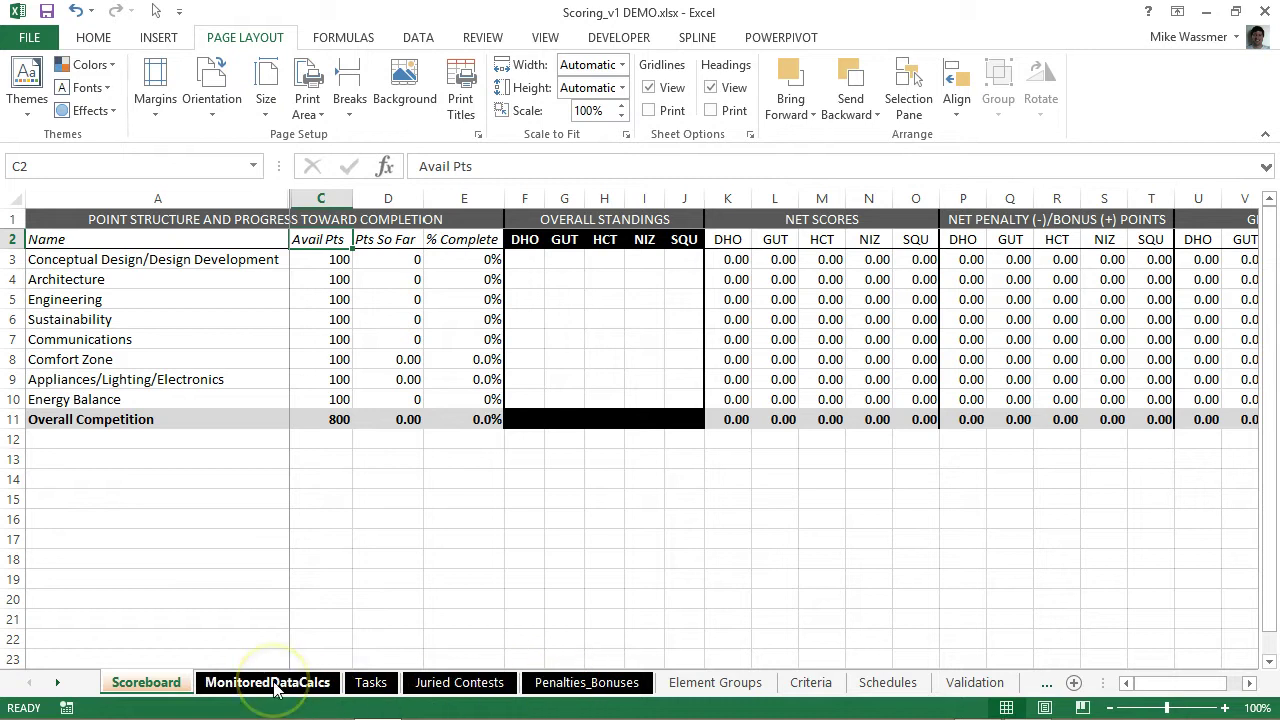
pyautogui.click(603, 688)
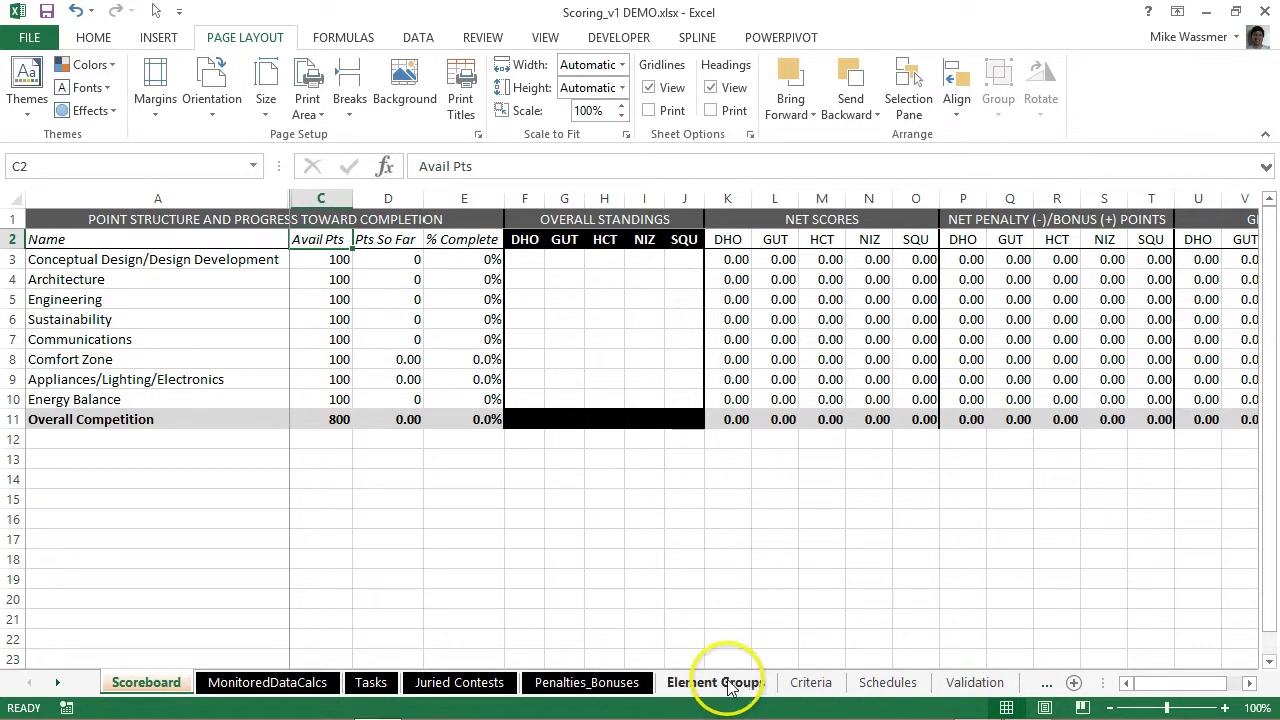
pyautogui.click(268, 688)
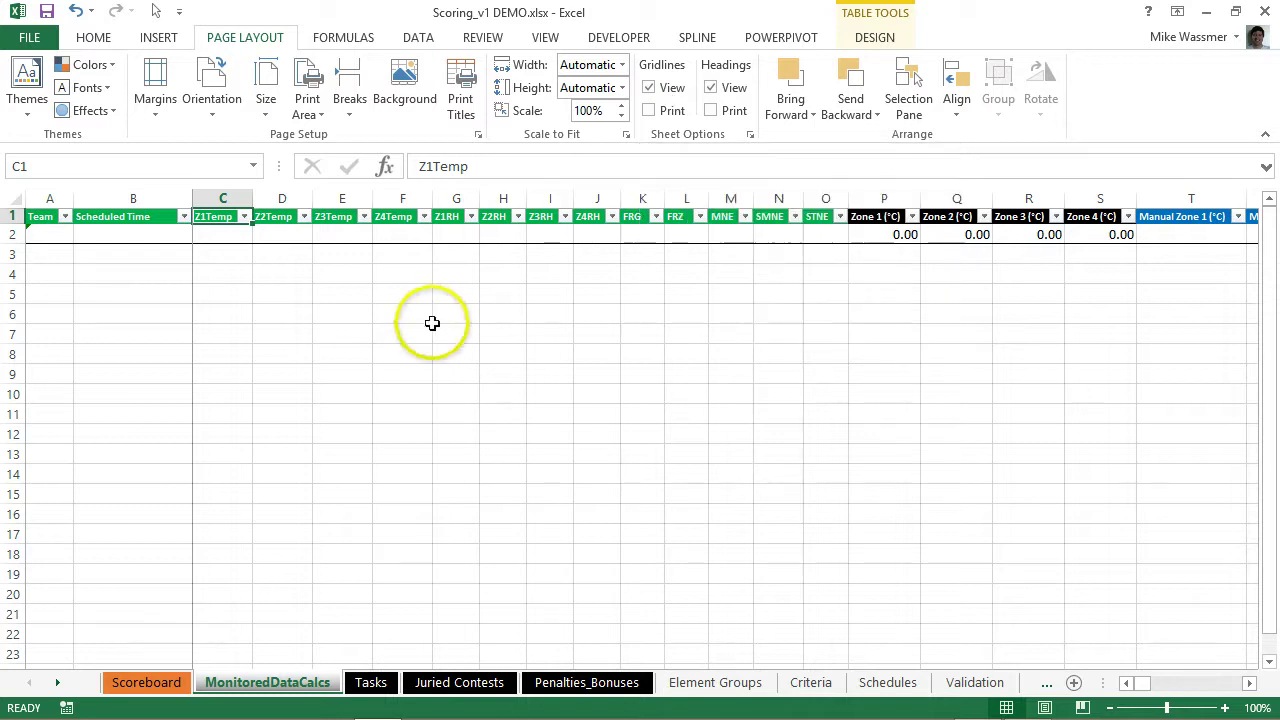
pyautogui.click(1177, 12)
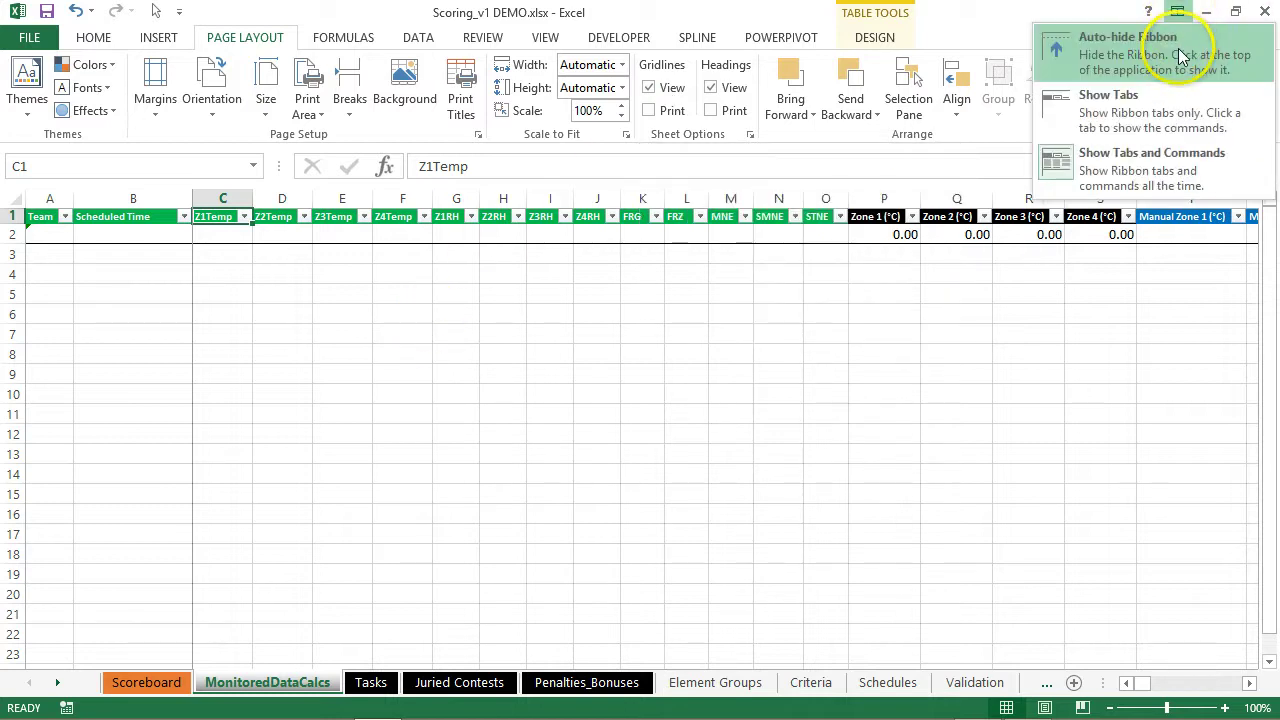
pyautogui.click(1181, 48)
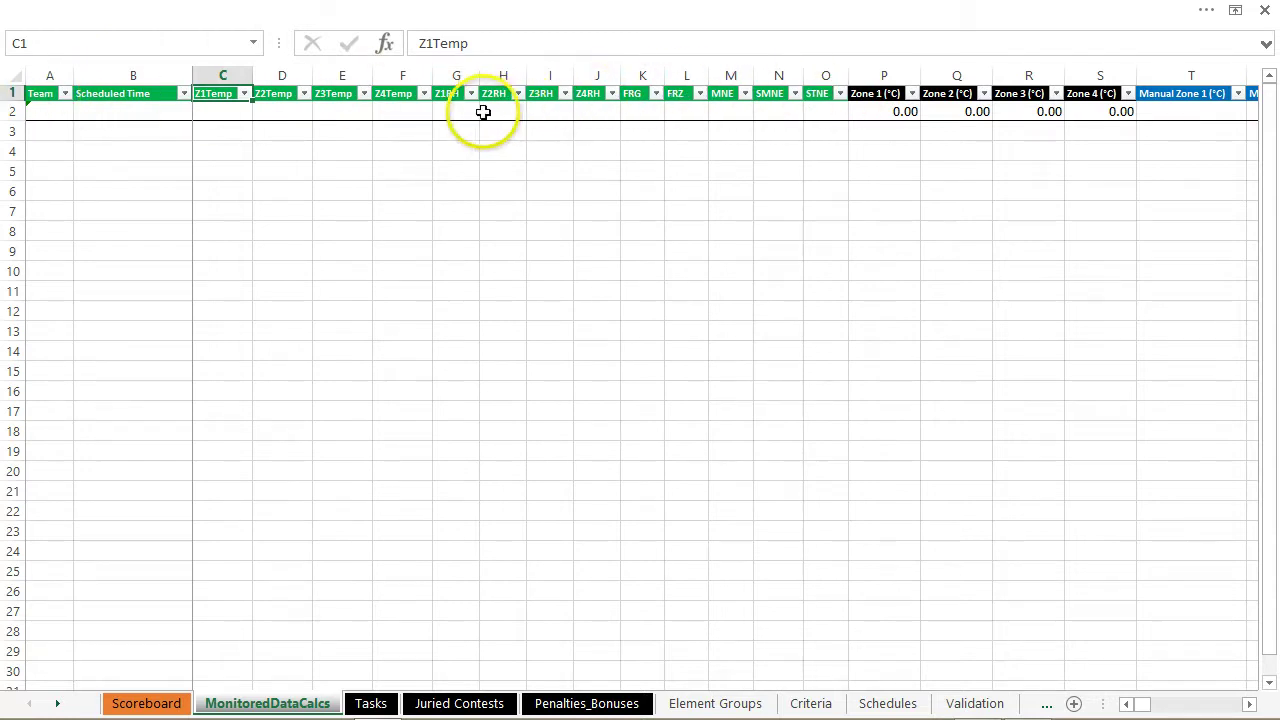
# - Examine row 2 of the MonitoredDataCalcs sheet from the STNE column across the Zone and Manual Zone temperature columns
pyautogui.click(826, 113)
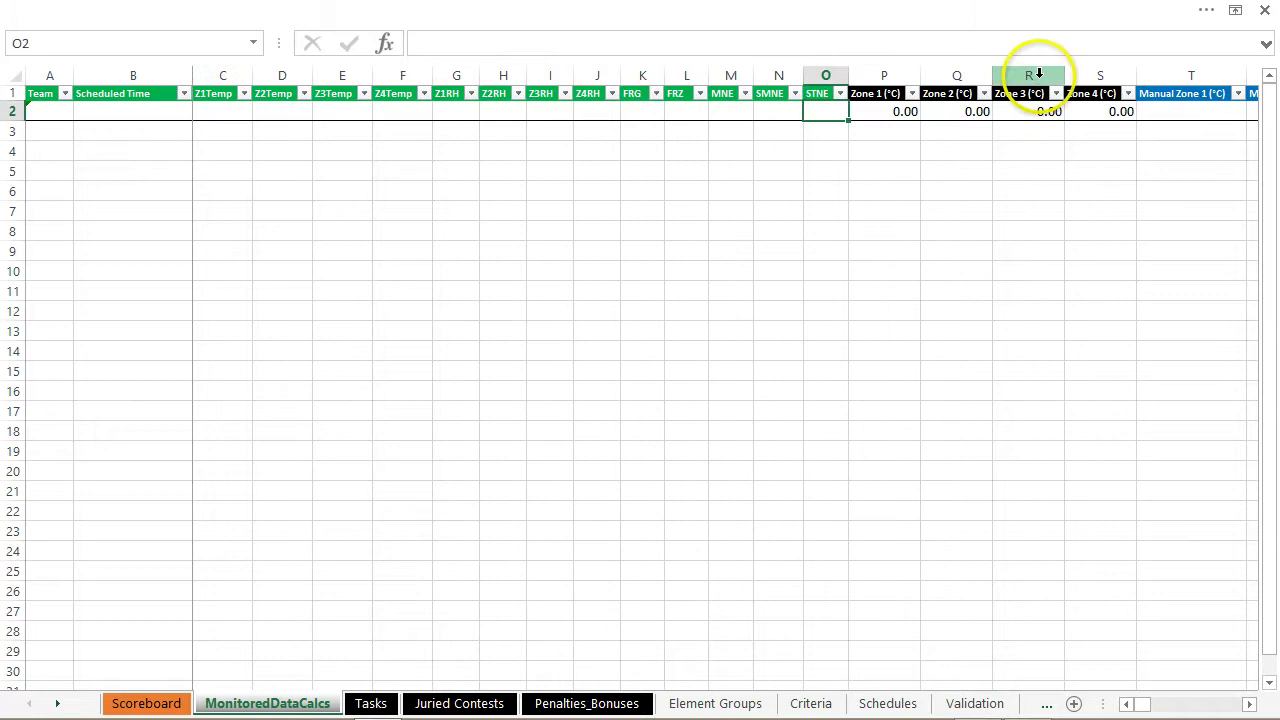
pyautogui.click(1184, 117)
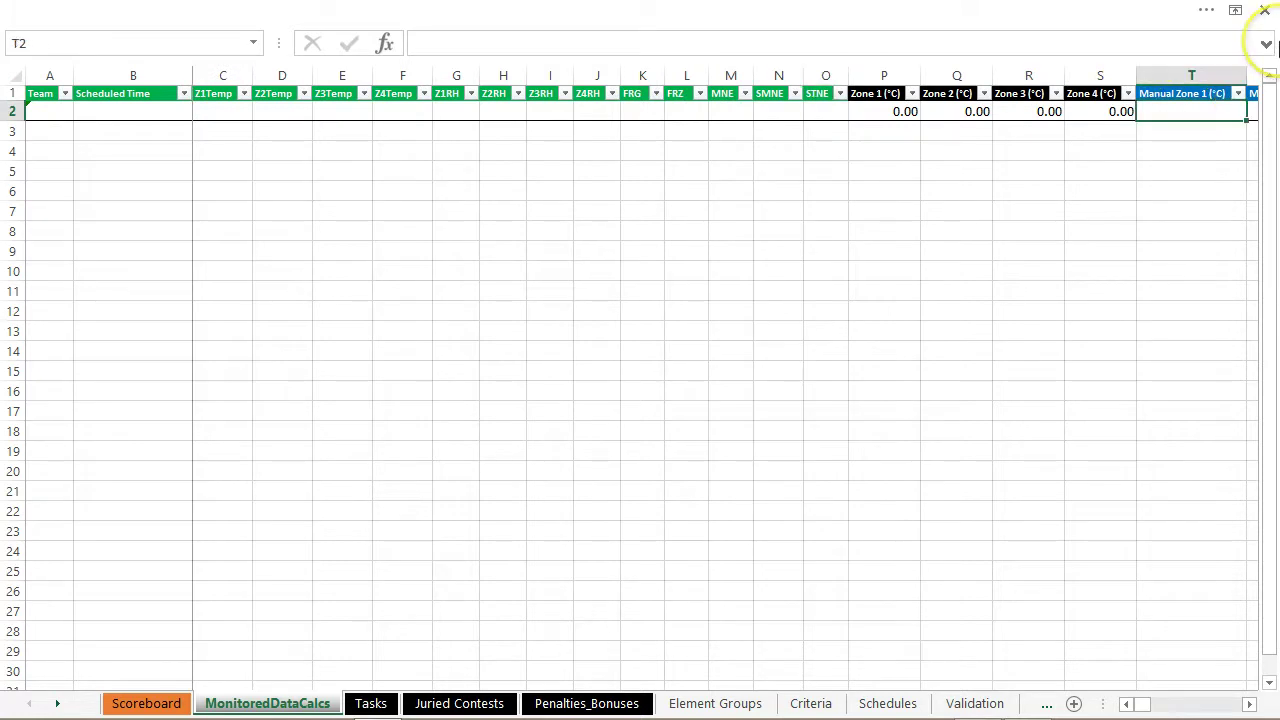
pyautogui.press('Left')
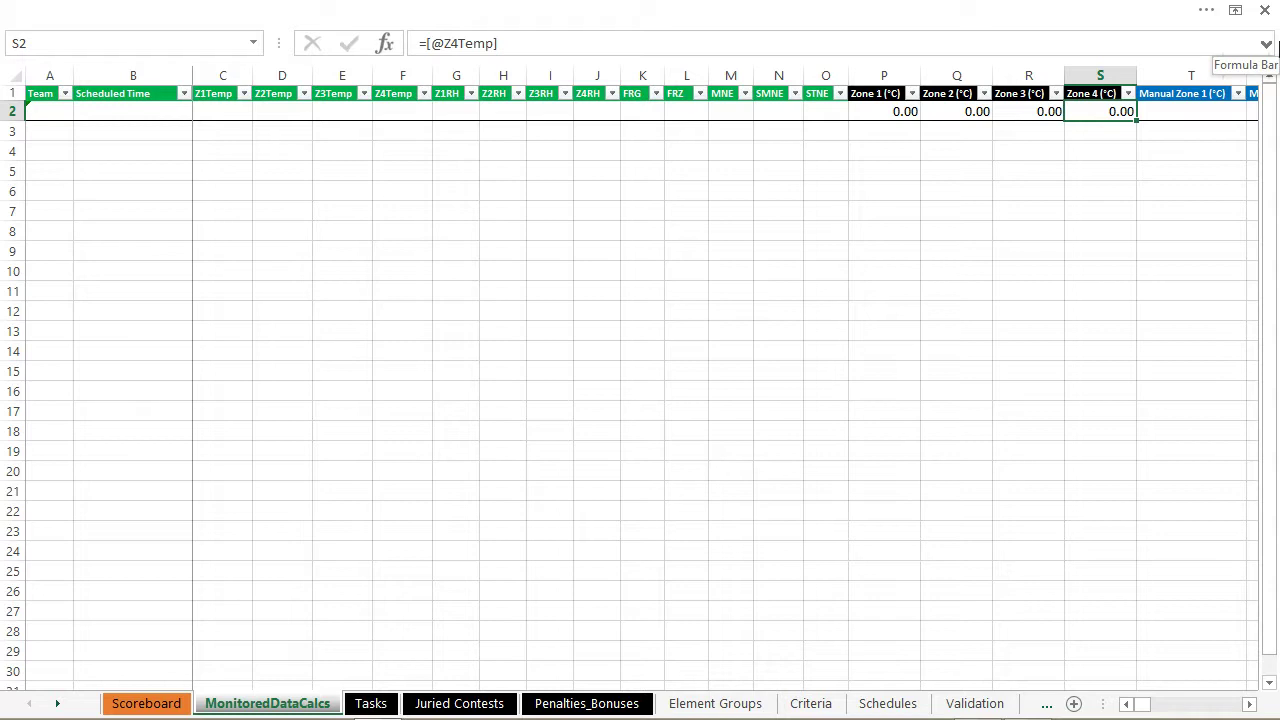
pyautogui.press('Right')
pyautogui.press('Right')
pyautogui.press('Right')
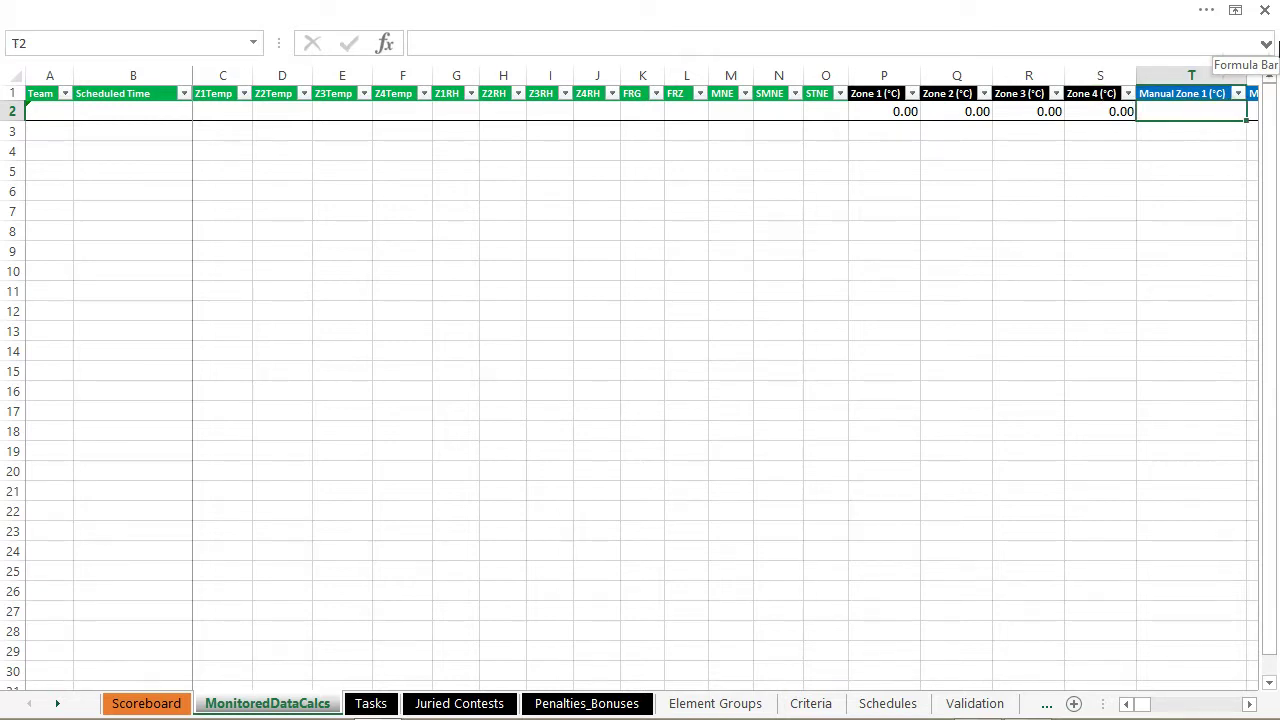
pyautogui.press('Right')
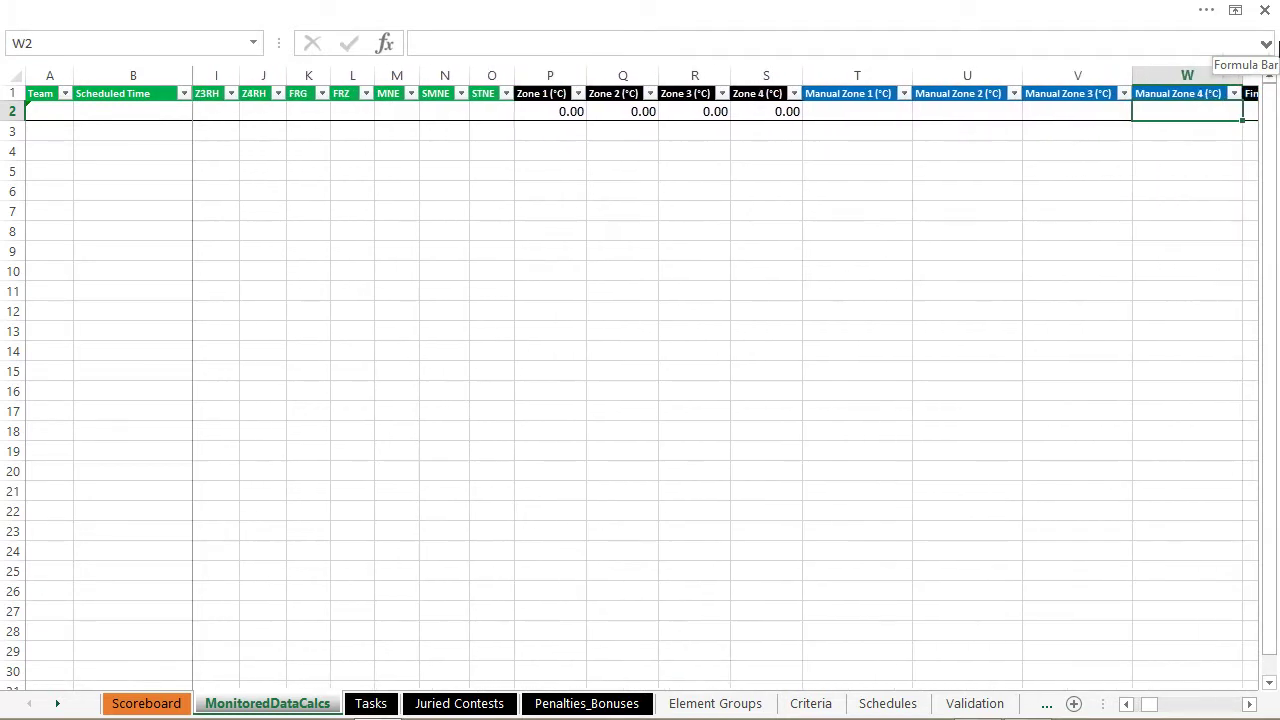
pyautogui.press('Left')
pyautogui.press('Left')
pyautogui.press('Left')
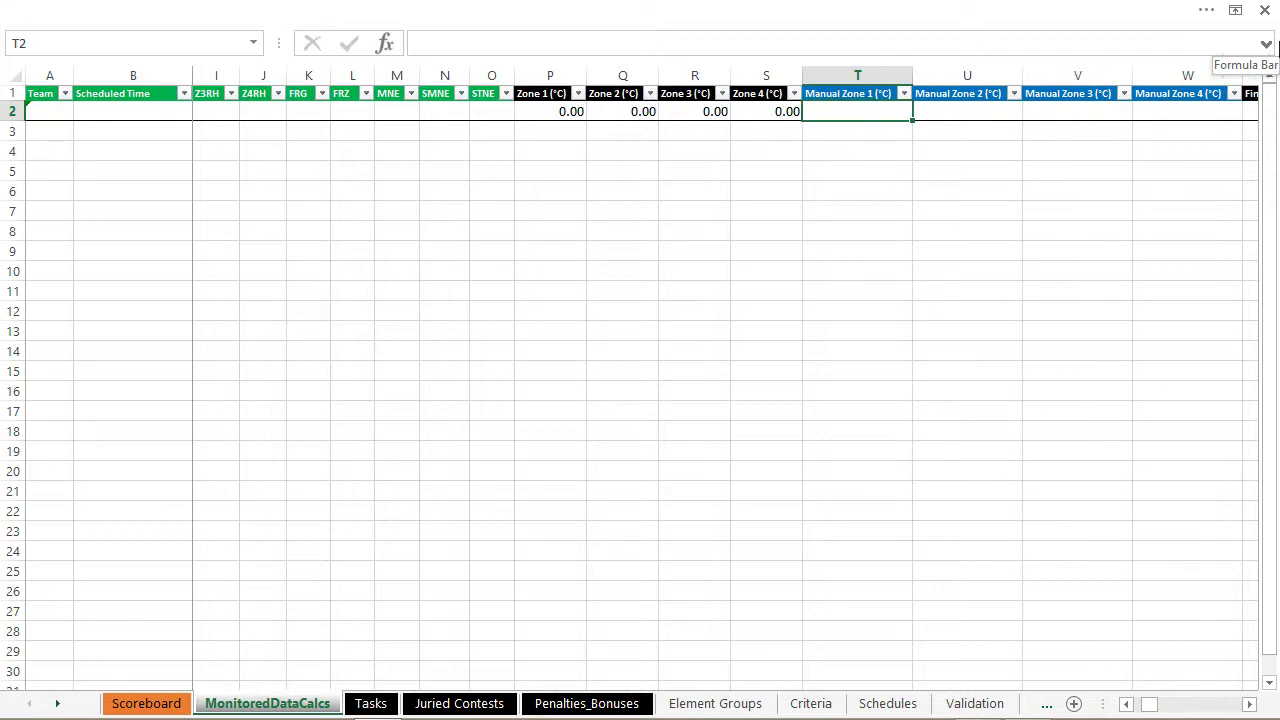
# - Trace the Zone temperature formulas back from Manual Zone 1 and return to the first Z1Temp data cell, C2
pyautogui.press('Left')
pyautogui.press('Left')
pyautogui.press('Left')
pyautogui.press('Left')
pyautogui.press('Left')
pyautogui.press('Left')
pyautogui.press('Left')
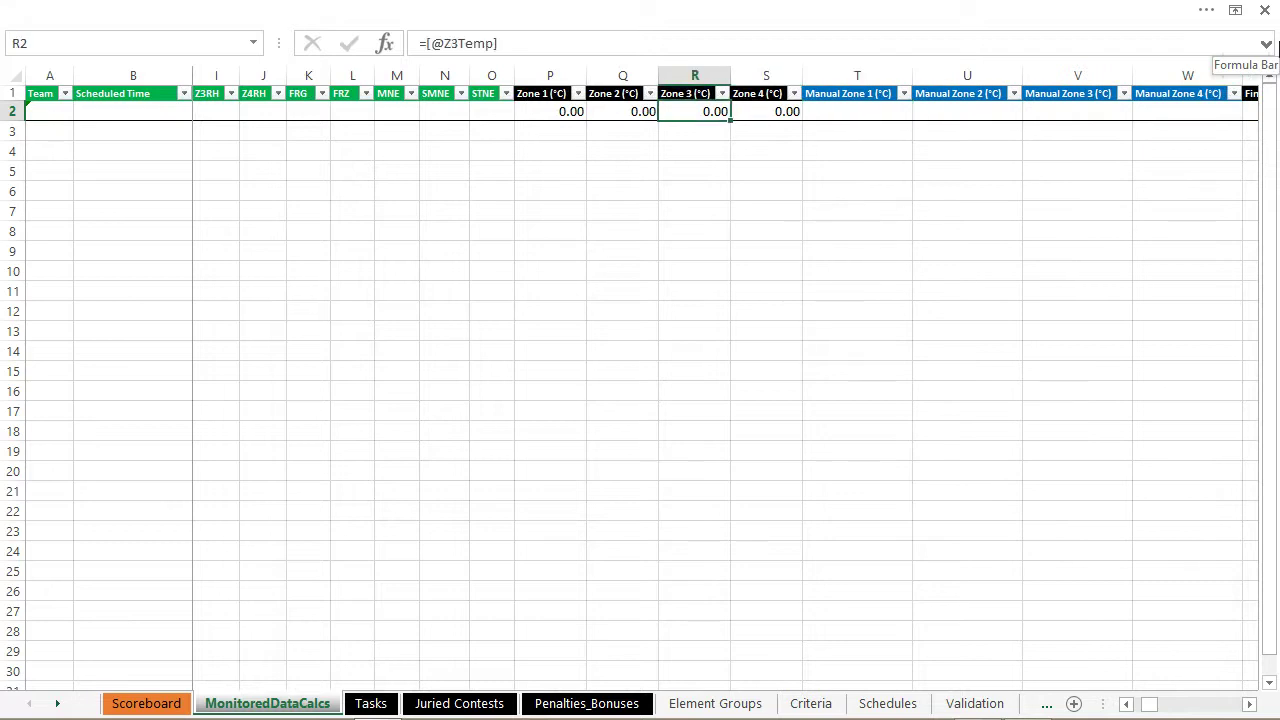
pyautogui.hotkey('ctrl', 'Home')
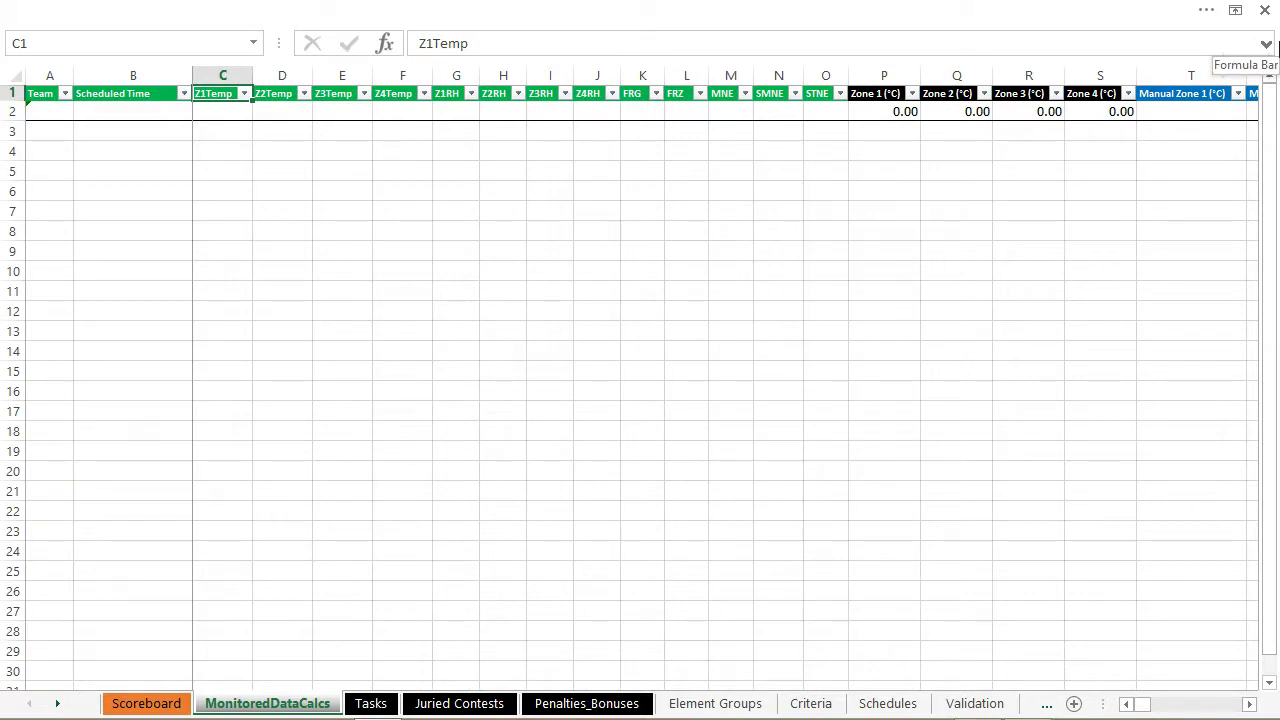
pyautogui.press('Down')
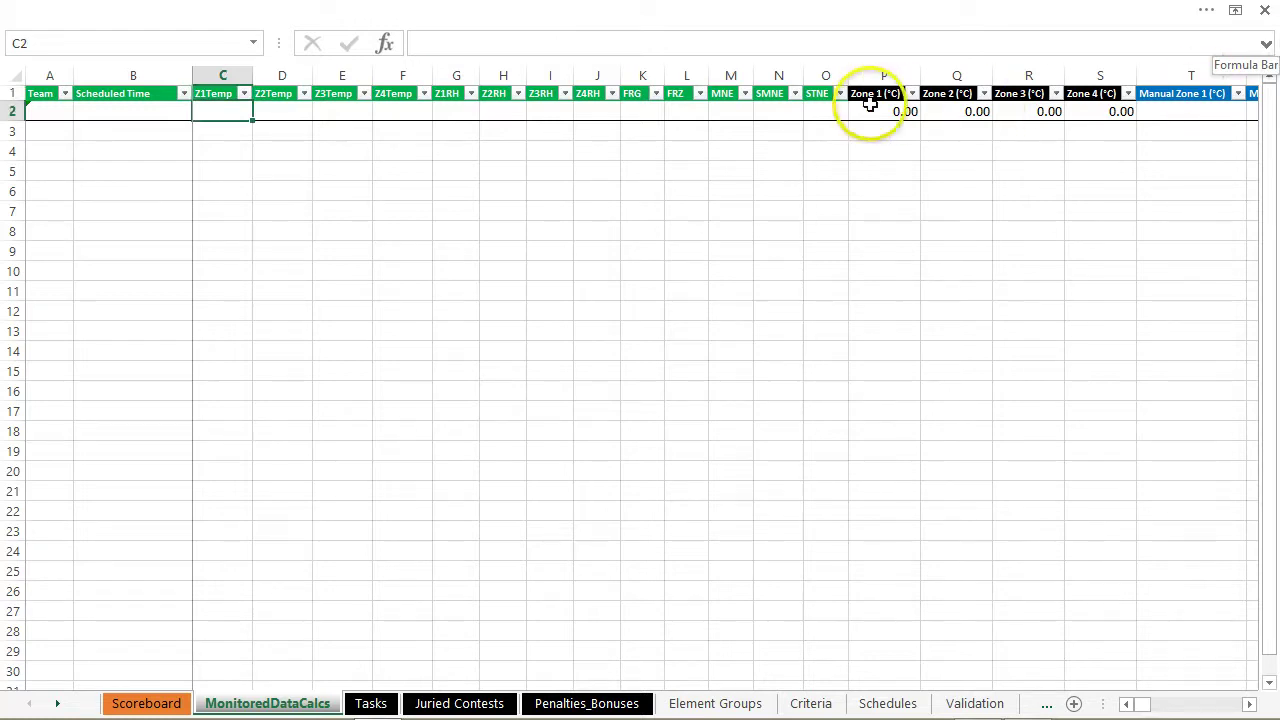
# - Examine the Zone 1 to Zone 4 temperature formulas in row 2, starting at P2
pyautogui.click(868, 113)
pyautogui.press('Right')
pyautogui.press('Right')
pyautogui.press('Right')
pyautogui.press('Right')
pyautogui.press('Right')
pyautogui.press('Right')
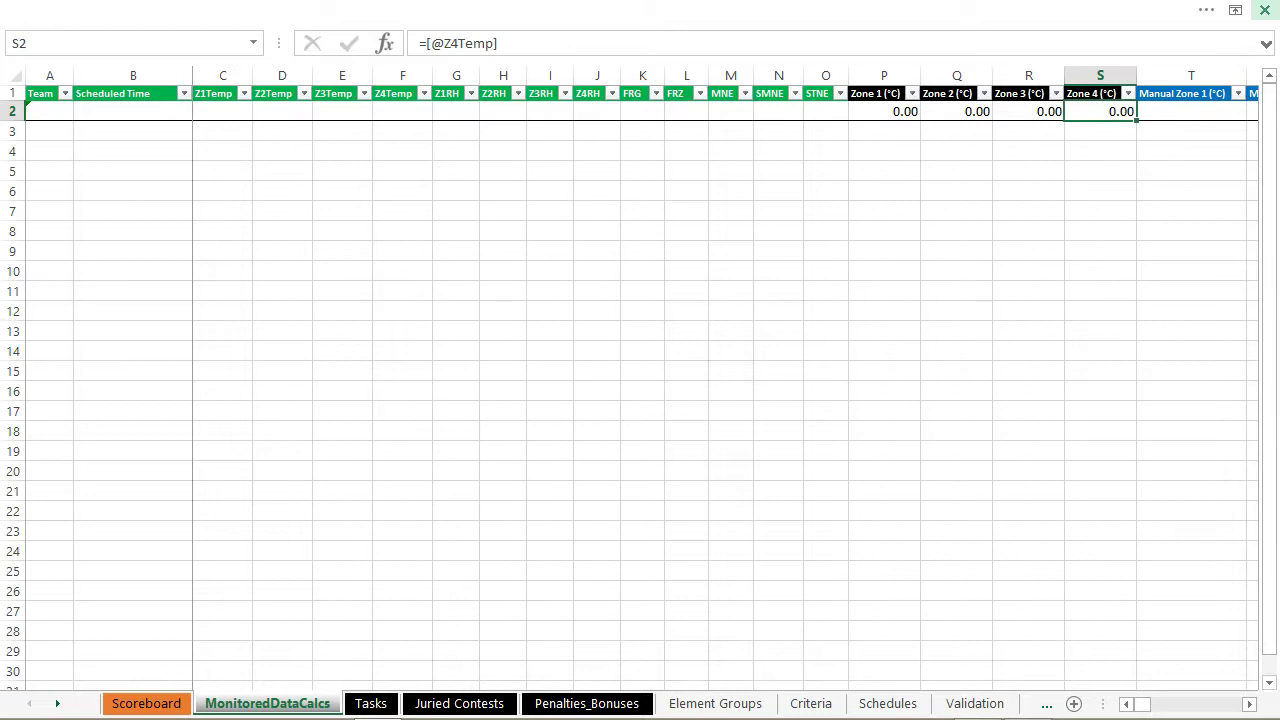
# - Examine row 2 across the Manual Zone, Final Zone and Zone TEMP Pct of Max columns up to AE2
pyautogui.press('Right')
pyautogui.press('Right')
pyautogui.press('Right')
pyautogui.press('Right')
pyautogui.press('Right')
pyautogui.press('Right')
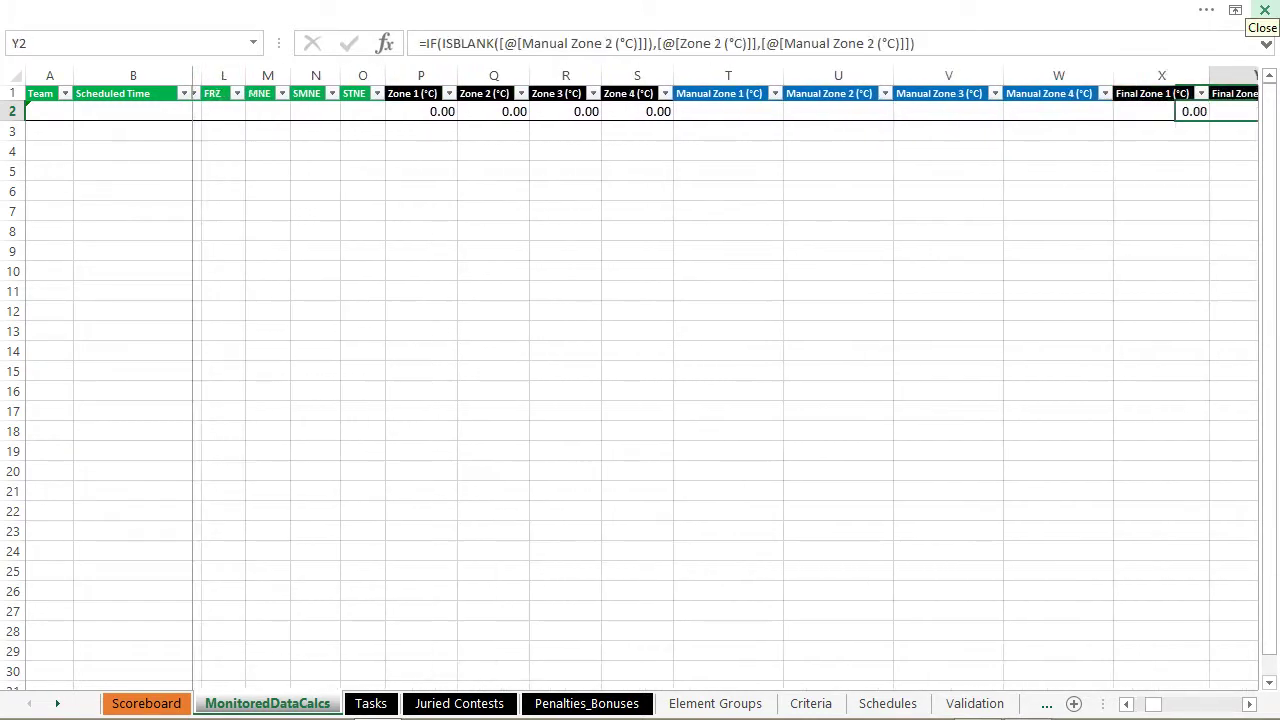
pyautogui.press('Right')
pyautogui.press('Right')
pyautogui.press('Right')
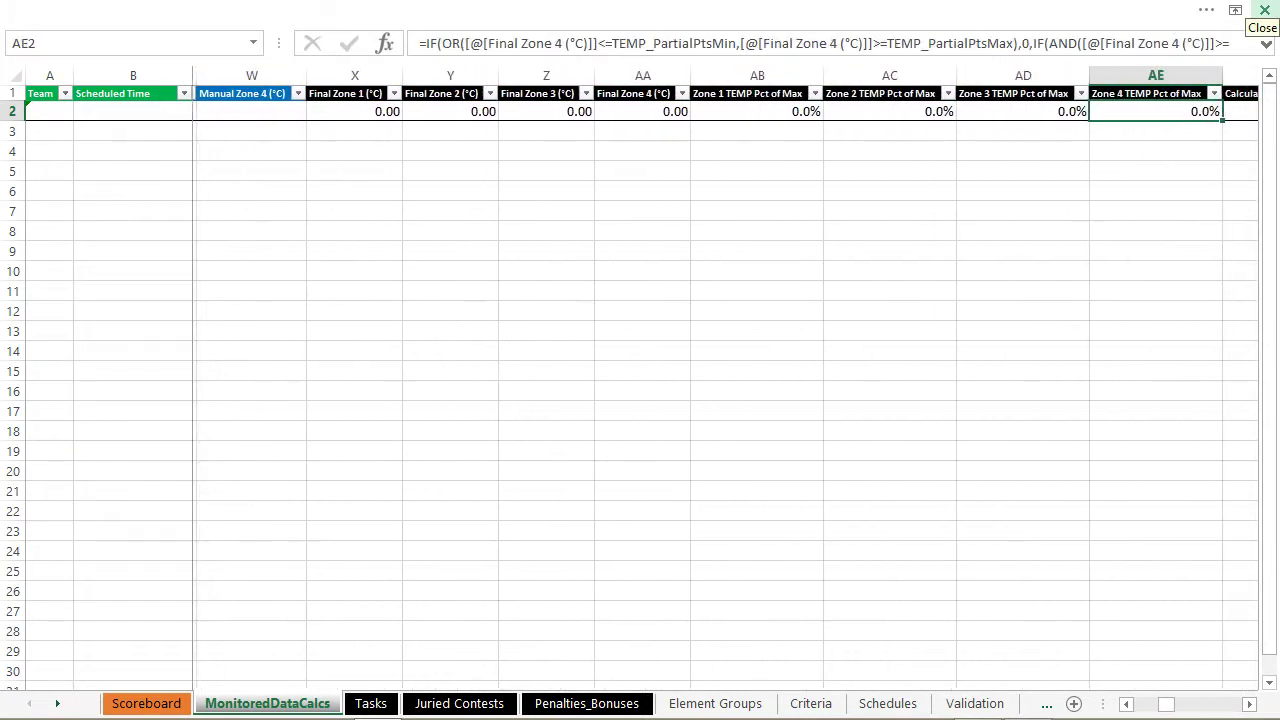
# - Examine the temperature scoring columns from Zone 1 TEMP Pct of Max through Manual TEMP Points in row 2
pyautogui.press('Left')
pyautogui.press('Left')
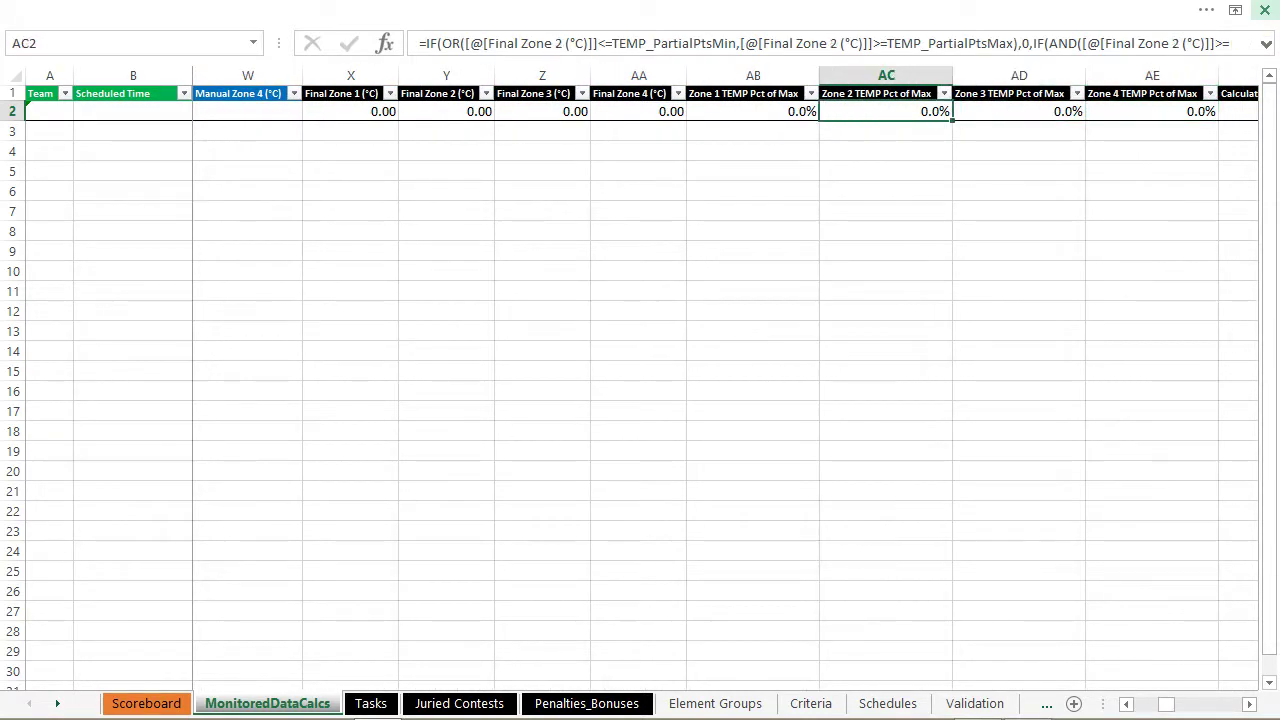
pyautogui.press('Left')
pyautogui.press('Right')
pyautogui.press('Right')
pyautogui.press('Right')
pyautogui.press('Right')
pyautogui.press('Right')
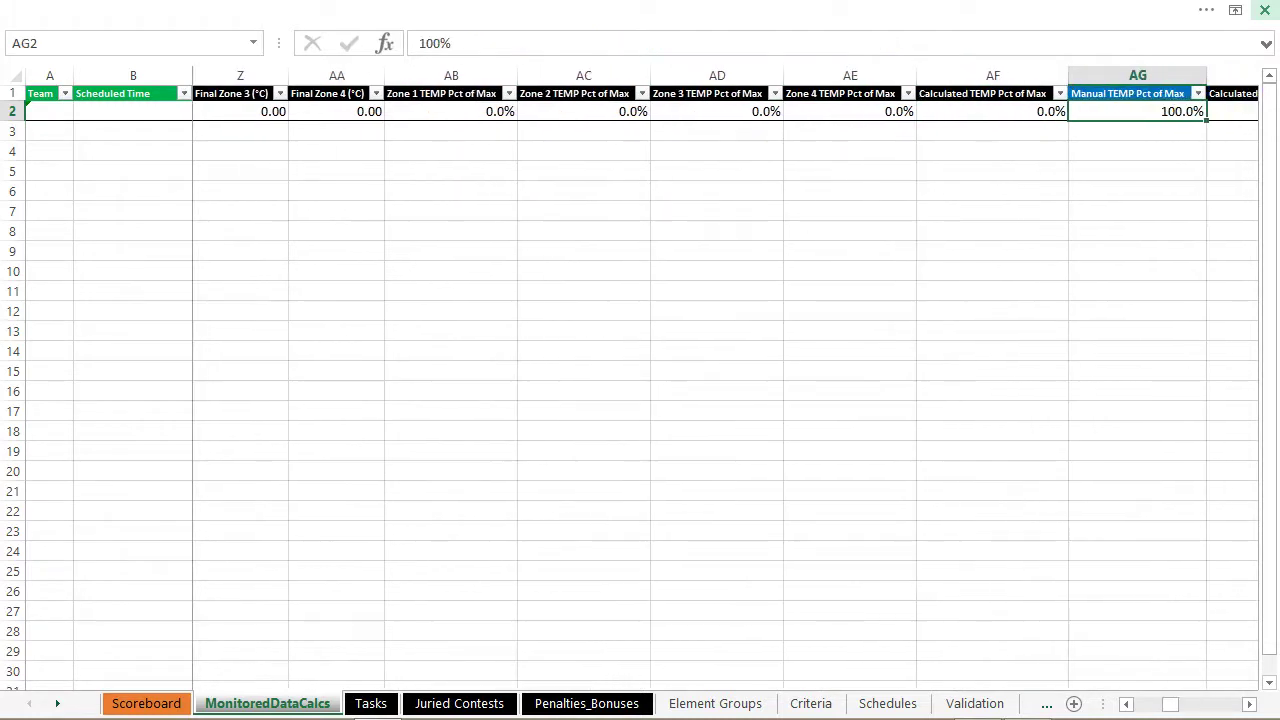
pyautogui.press('Right')
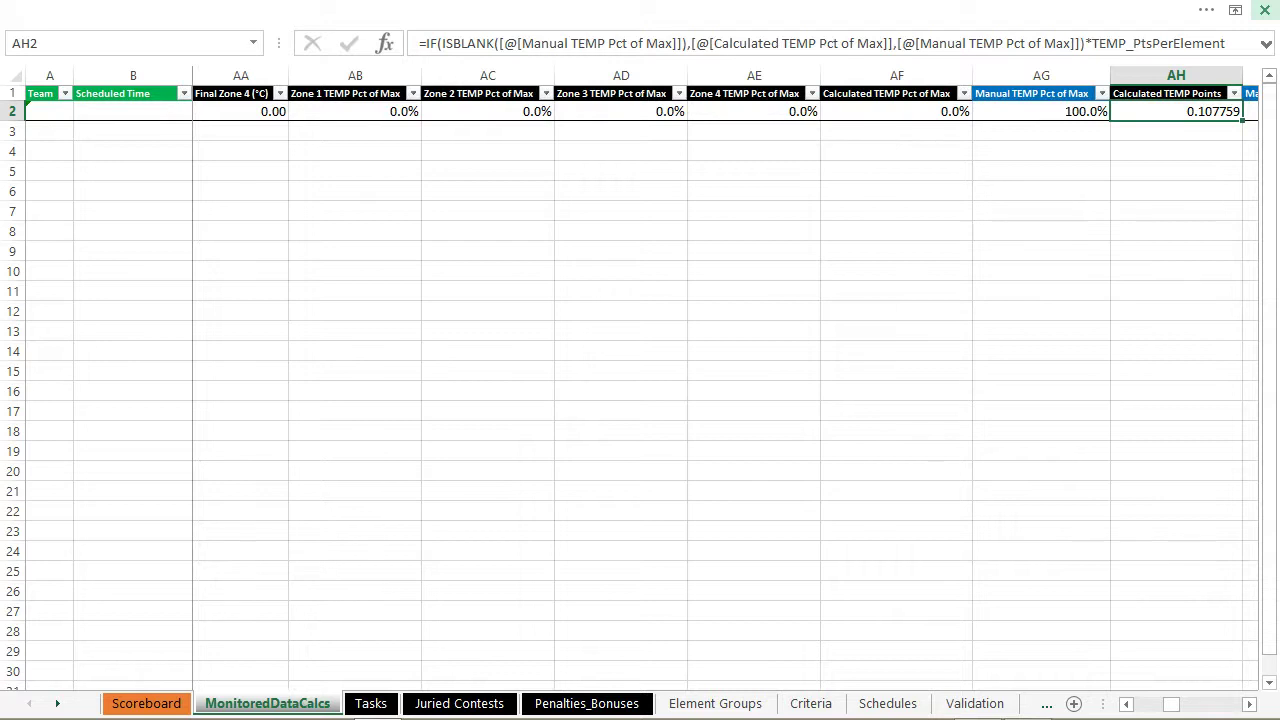
pyautogui.press('Right')
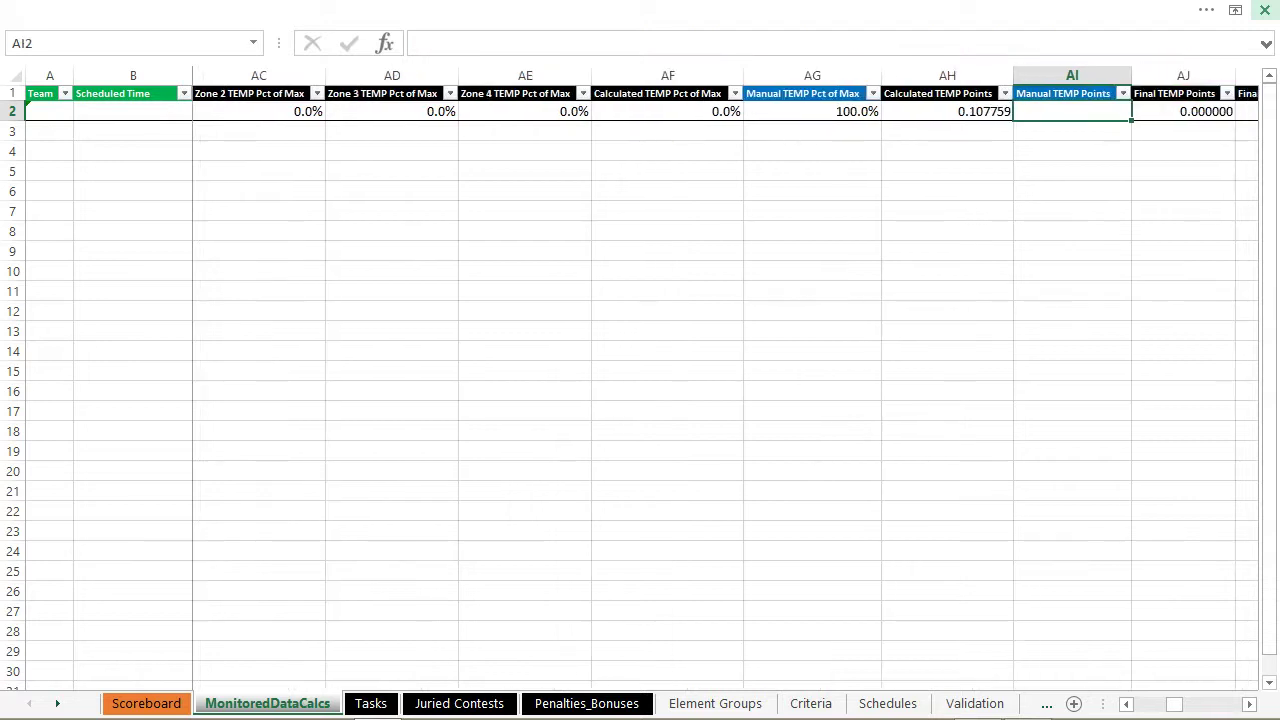
# - Go back to AB2 and inspect the Zone 1 TEMP Pct of Max formula
pyautogui.press('Left')
pyautogui.press('Left')
pyautogui.press('Left')
pyautogui.press('Left')
pyautogui.press('Left')
pyautogui.press('Left')
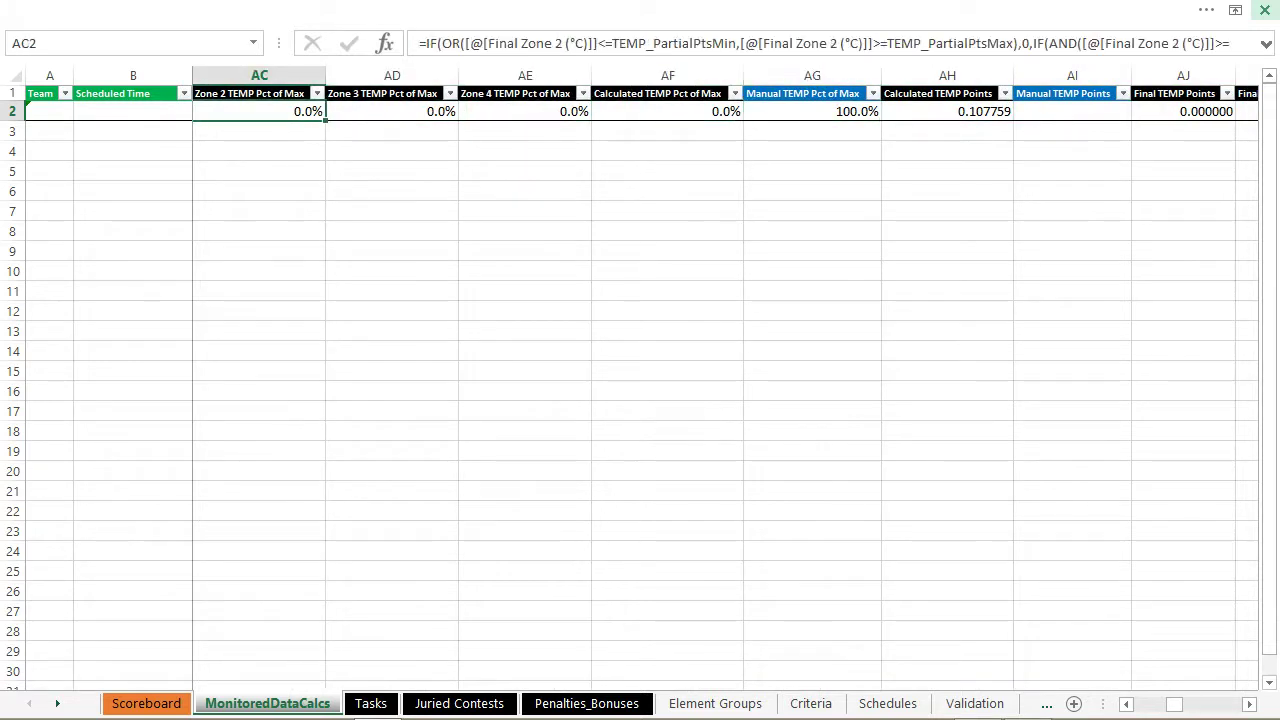
pyautogui.press('Left')
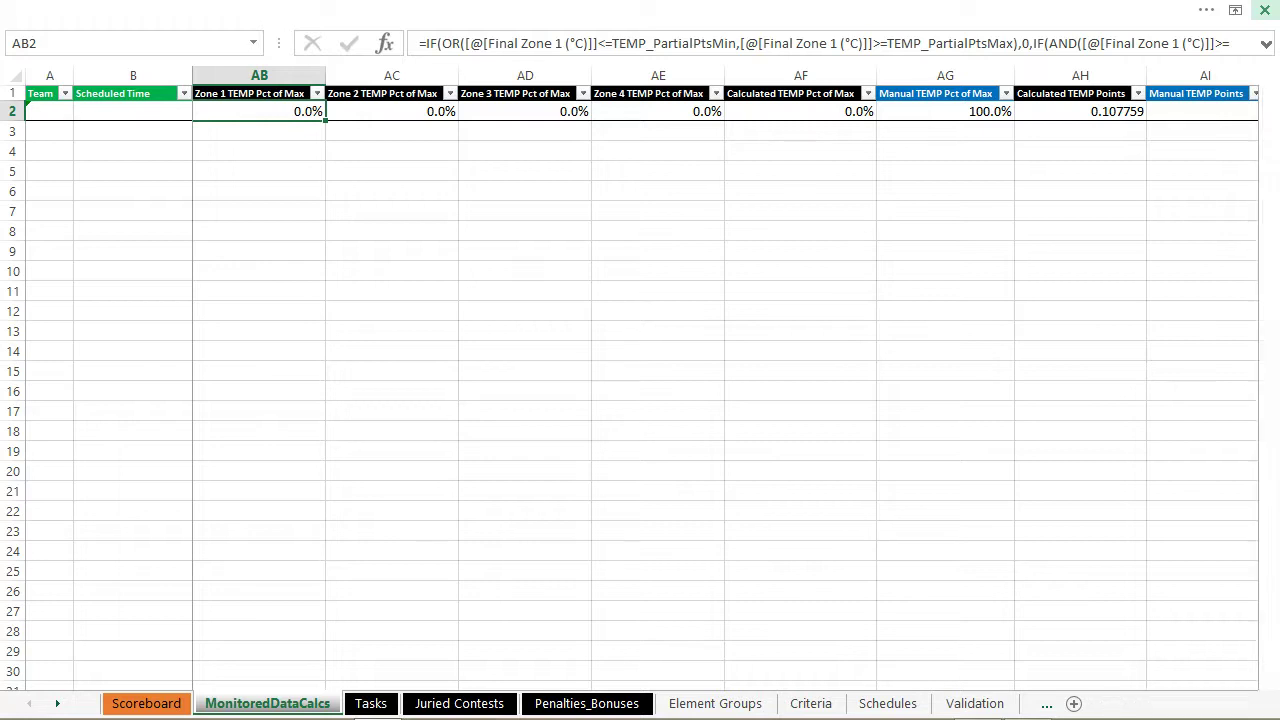
# - Glance at the Tasks sheet and point out Appliances/Lighting/Electronics, Comfort Zone and Energy Balance in the Scoreboard's contest list
pyautogui.hotkey('ctrl', 'pagedown')
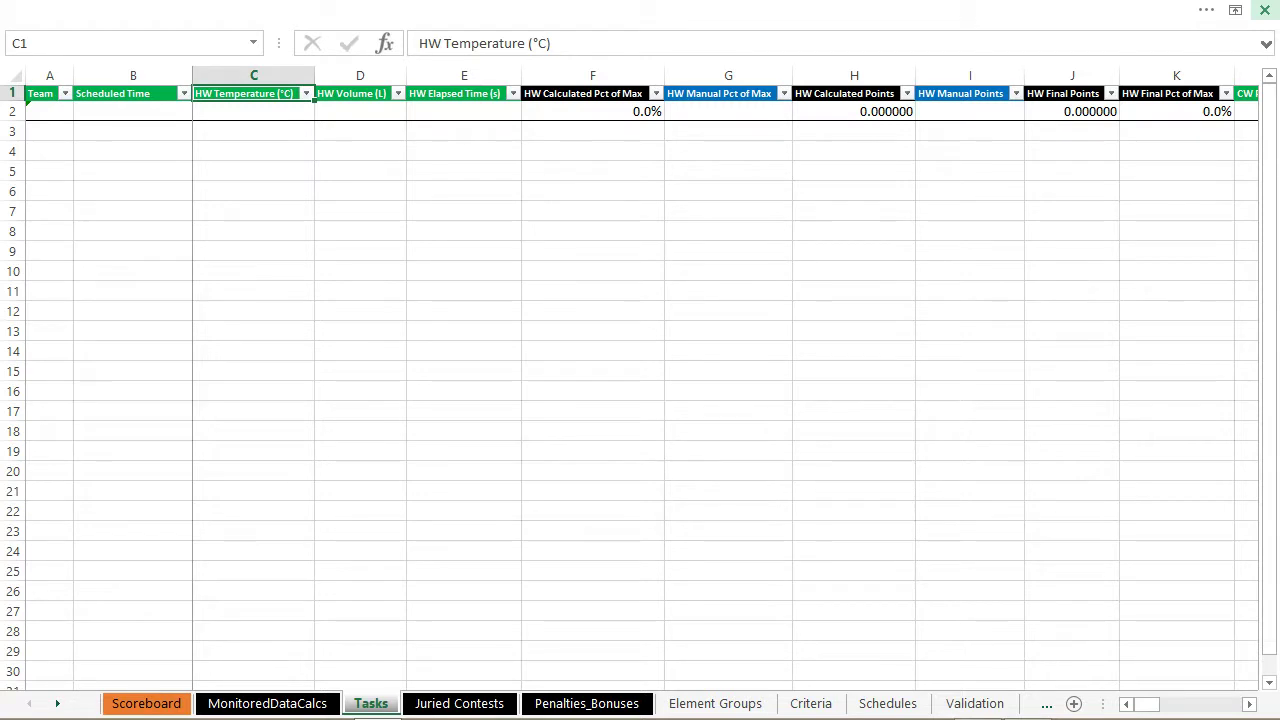
pyautogui.hotkey('ctrl', 'pageup')
pyautogui.hotkey('ctrl', 'pageup')
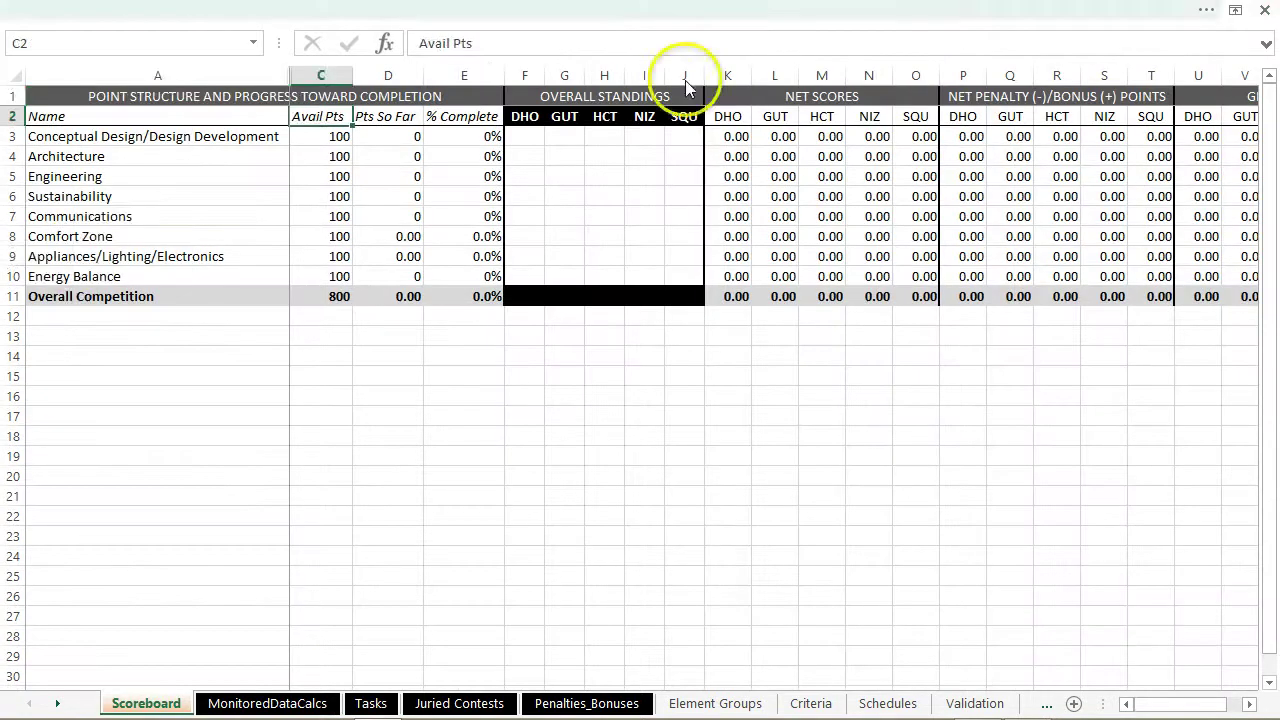
pyautogui.click(92, 256)
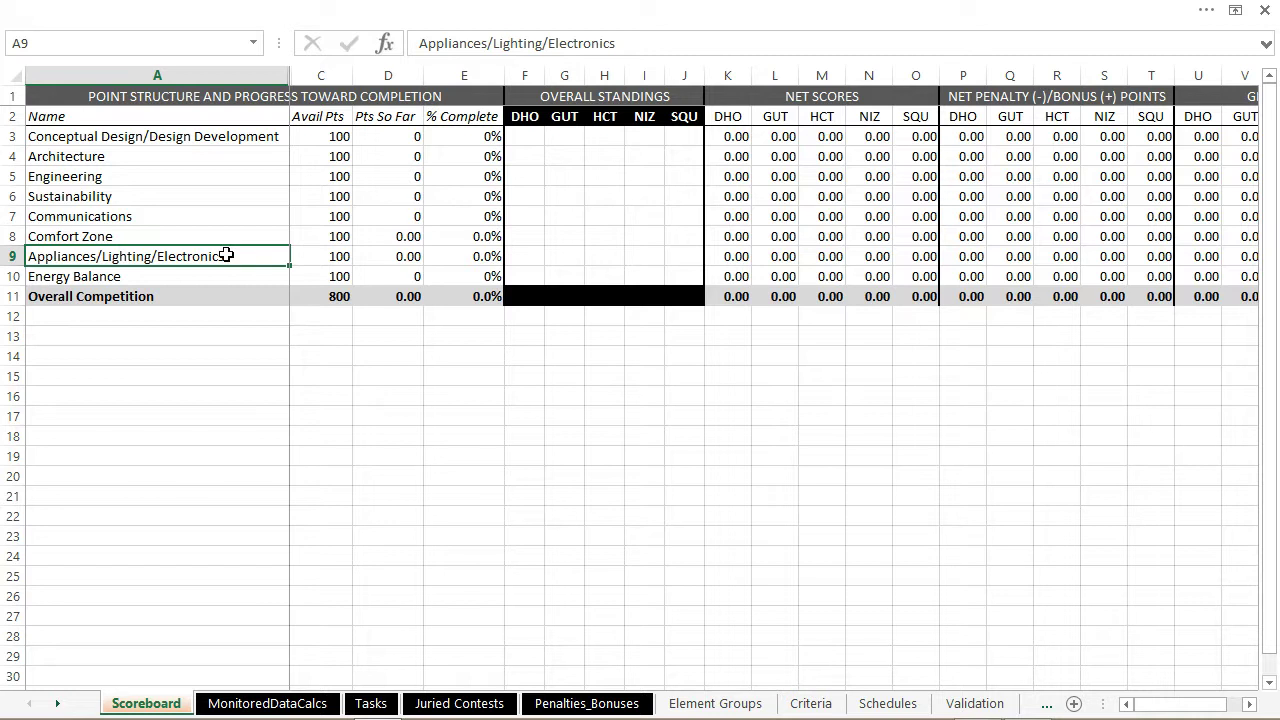
pyautogui.press('Up')
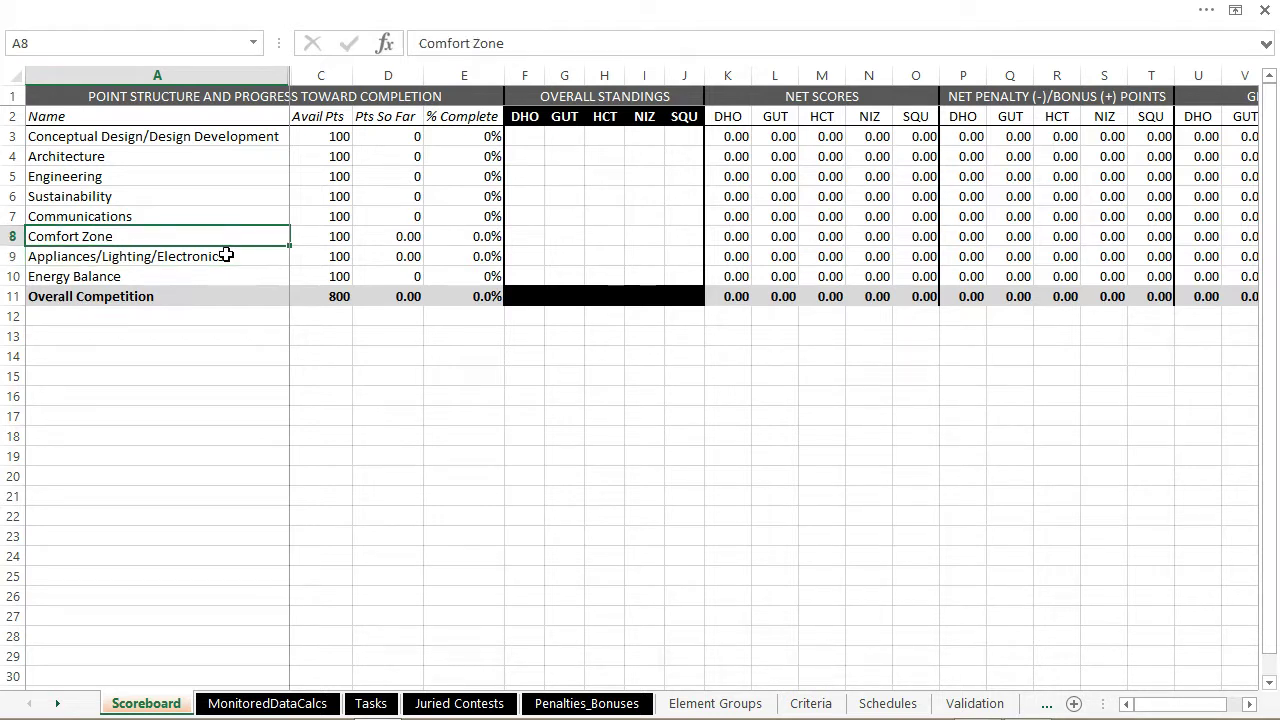
pyautogui.click(227, 255)
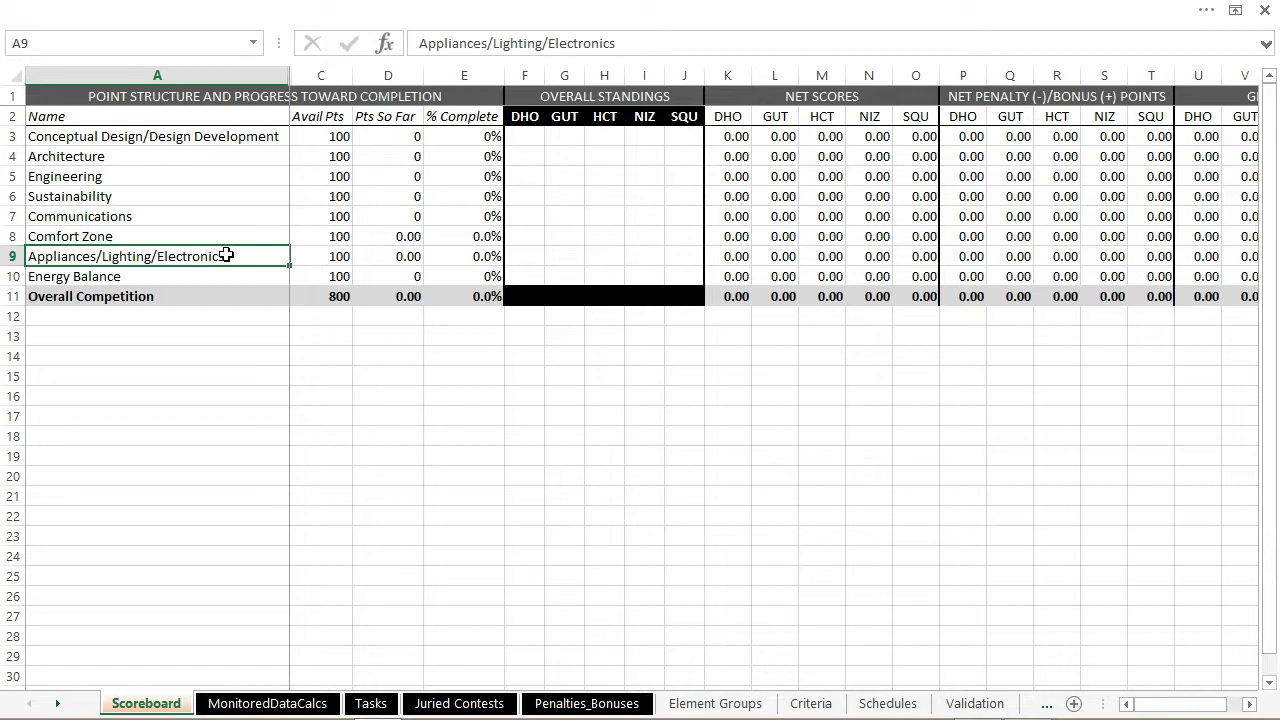
pyautogui.press('Down')
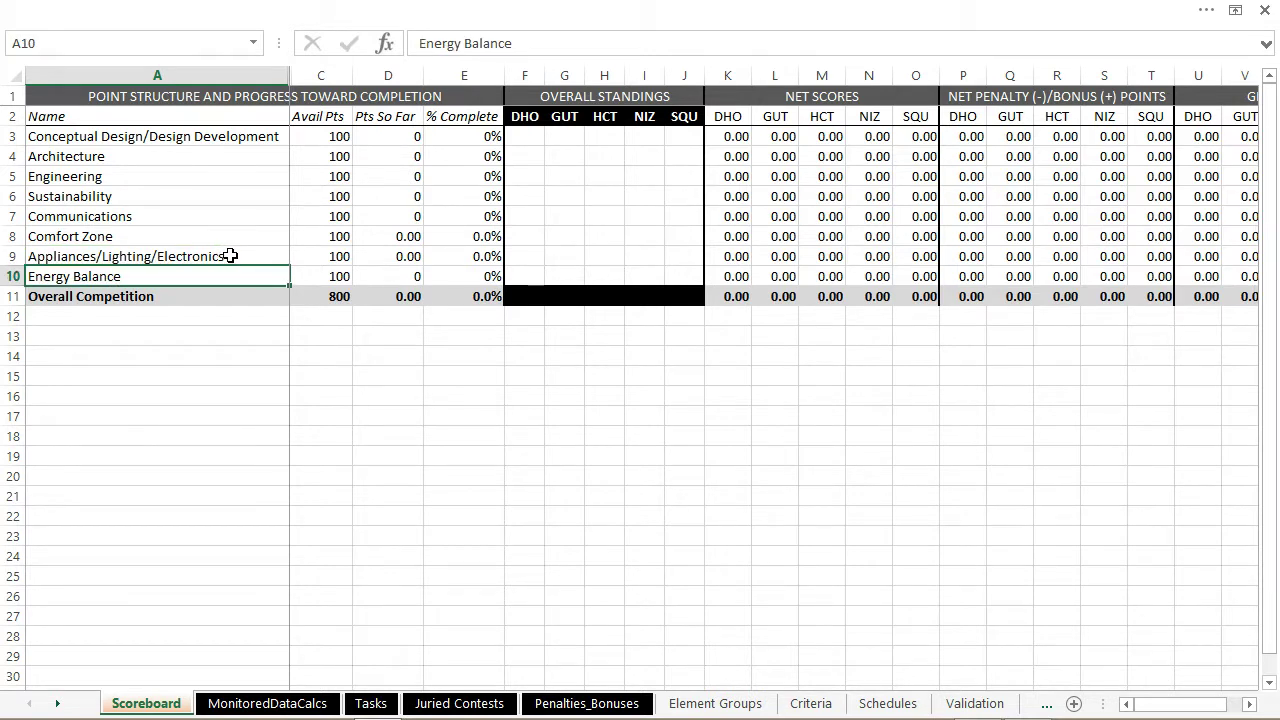
# - View the Juried Contests sheet and return to the Communications contest in A7 of the Scoreboard
pyautogui.hotkey('ctrl', 'pagedown')
pyautogui.hotkey('ctrl', 'pagedown')
pyautogui.hotkey('ctrl', 'pagedown')
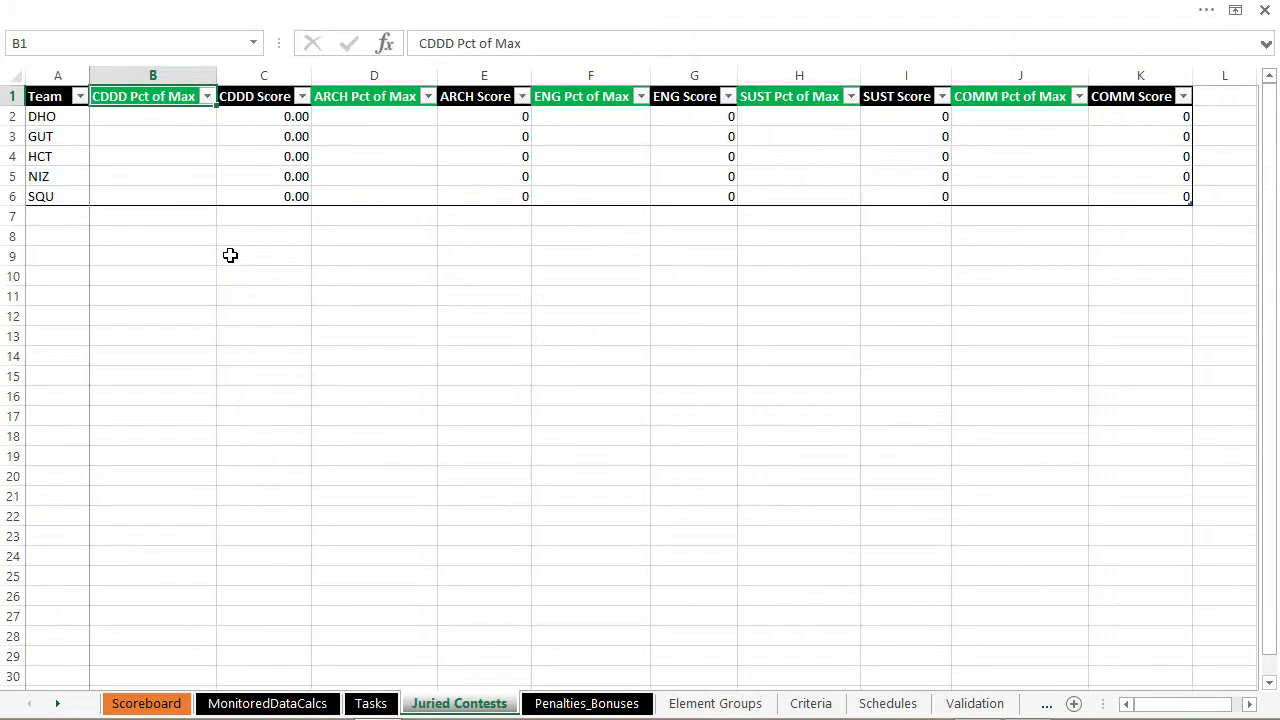
pyautogui.hotkey('ctrl', 'pageup')
pyautogui.hotkey('ctrl', 'pageup')
pyautogui.hotkey('ctrl', 'pageup')
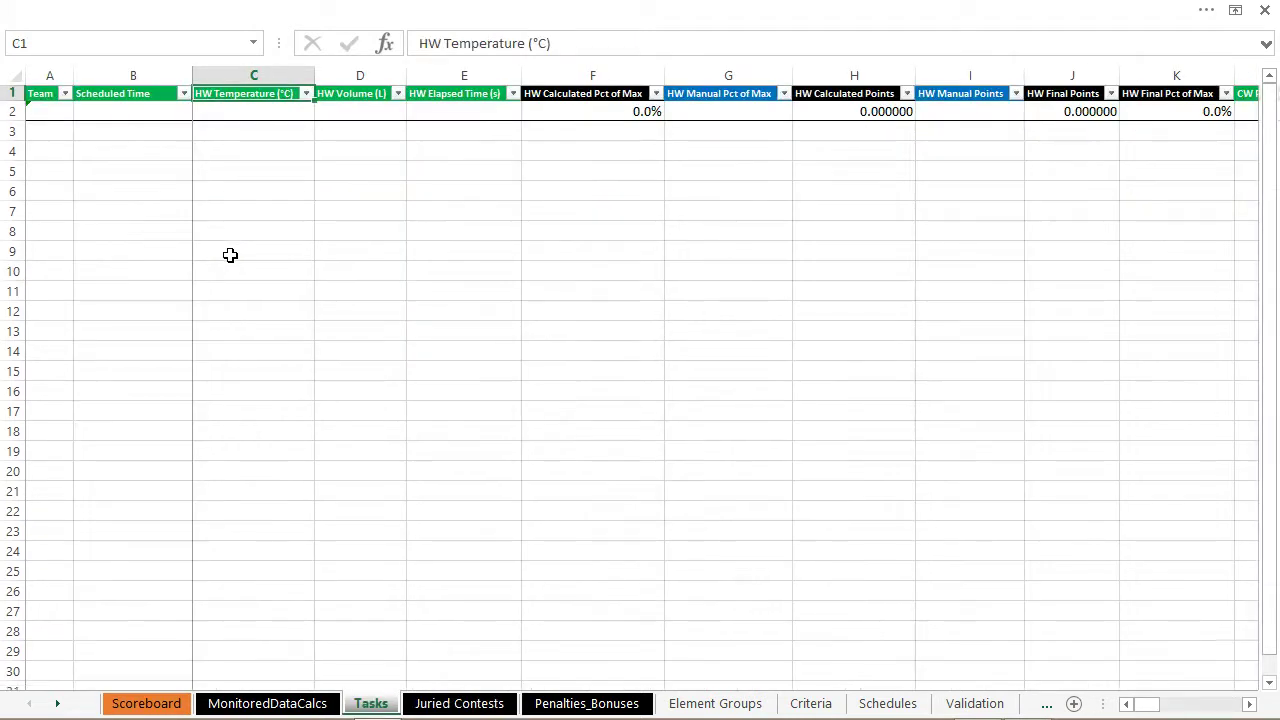
pyautogui.press('Up')
pyautogui.press('Up')
pyautogui.press('Up')
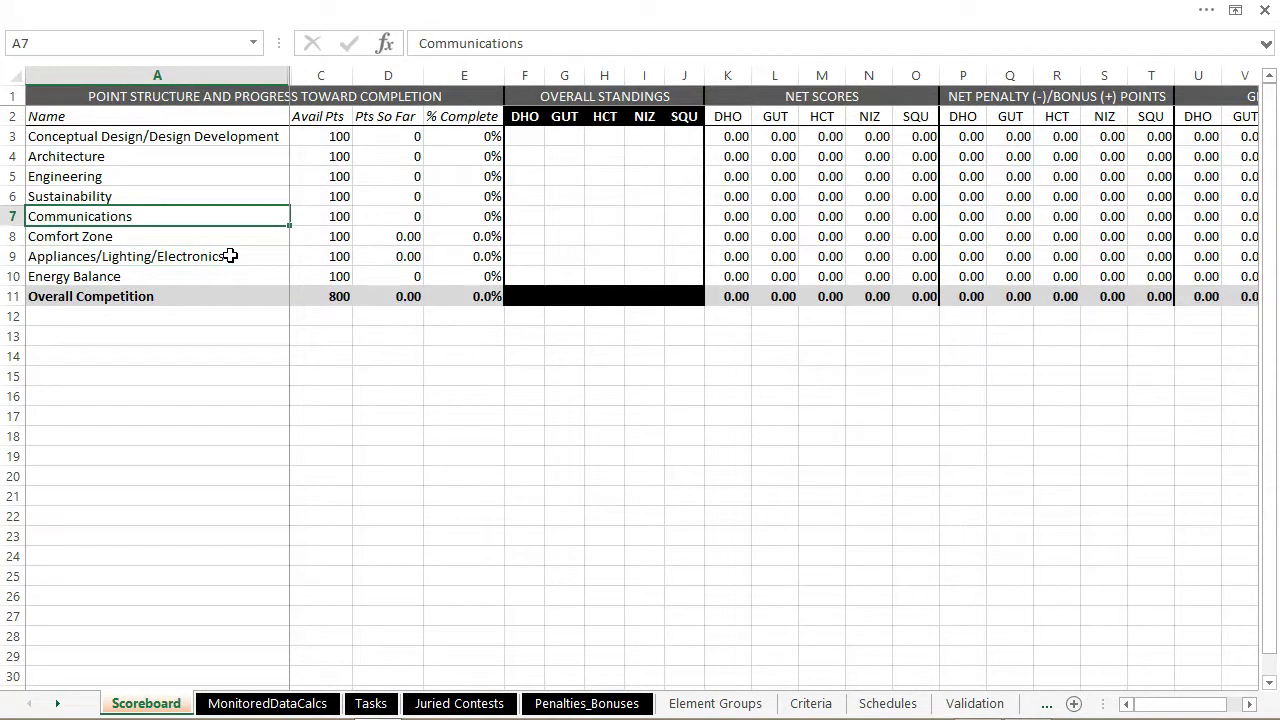
# - Highlight the five juried contests in A3:A7 of the Scoreboard, from Communications up to Conceptual Design/Design Development, and move to Comfort Zone
pyautogui.hotkey('shift', 'Up')
pyautogui.hotkey('shift', 'Up')
pyautogui.hotkey('shift', 'Up')
pyautogui.hotkey('shift', 'Up')
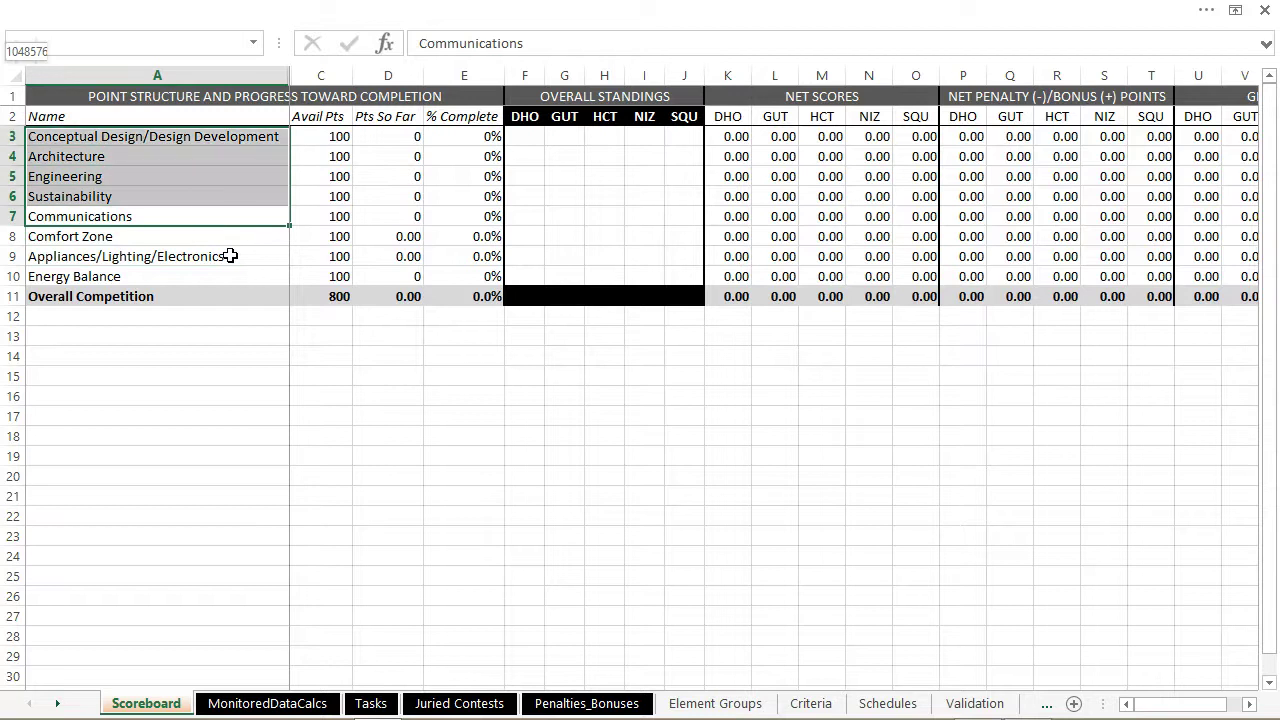
pyautogui.press('Down')
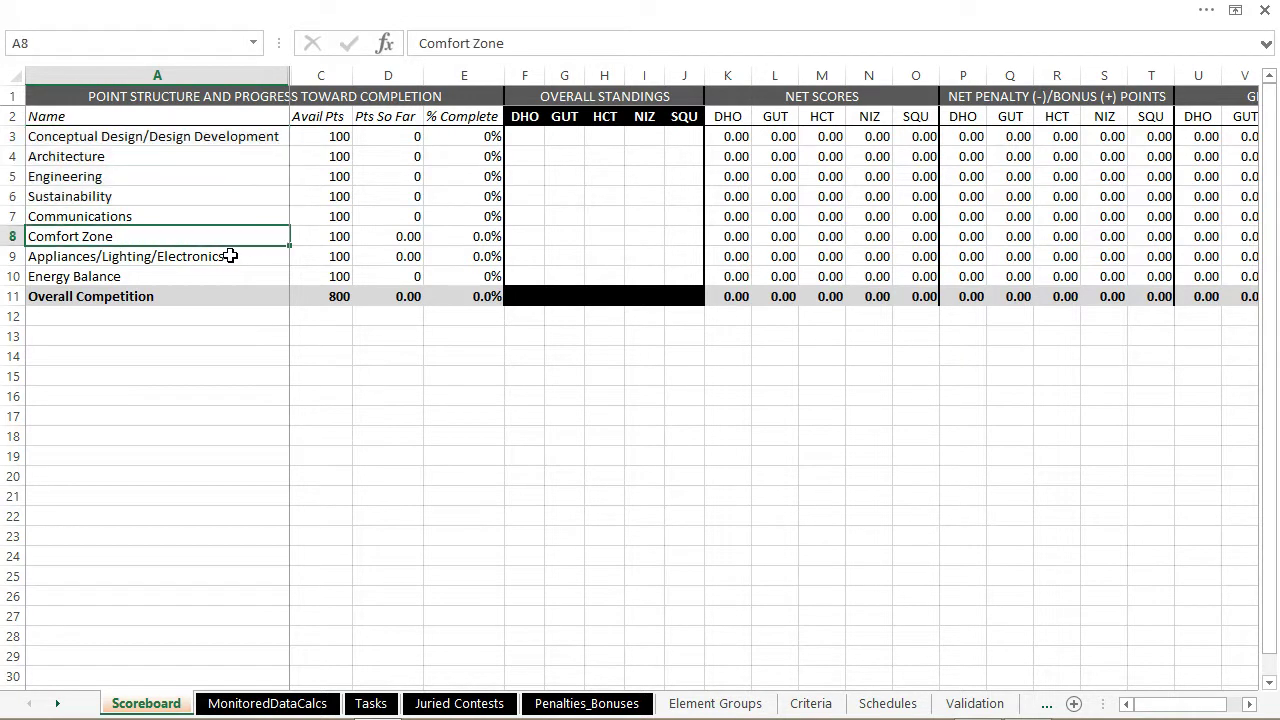
# - Revisit the Juried Contests sheet and inspect the Avail Pts formula for Communications in C7 of the Scoreboard
pyautogui.hotkey('ctrl', 'pagedown')
pyautogui.hotkey('ctrl', 'pagedown')
pyautogui.hotkey('ctrl', 'pagedown')
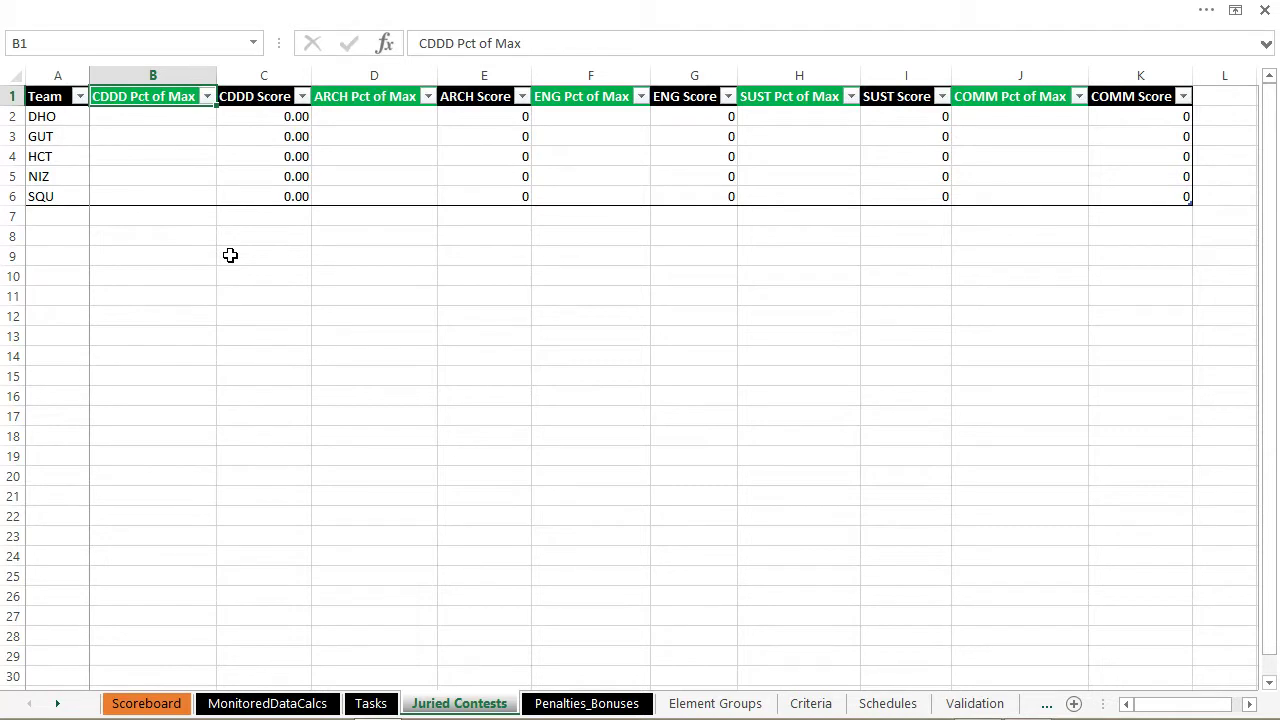
pyautogui.hotkey('ctrl', 'pageup')
pyautogui.hotkey('ctrl', 'pageup')
pyautogui.hotkey('ctrl', 'pageup')
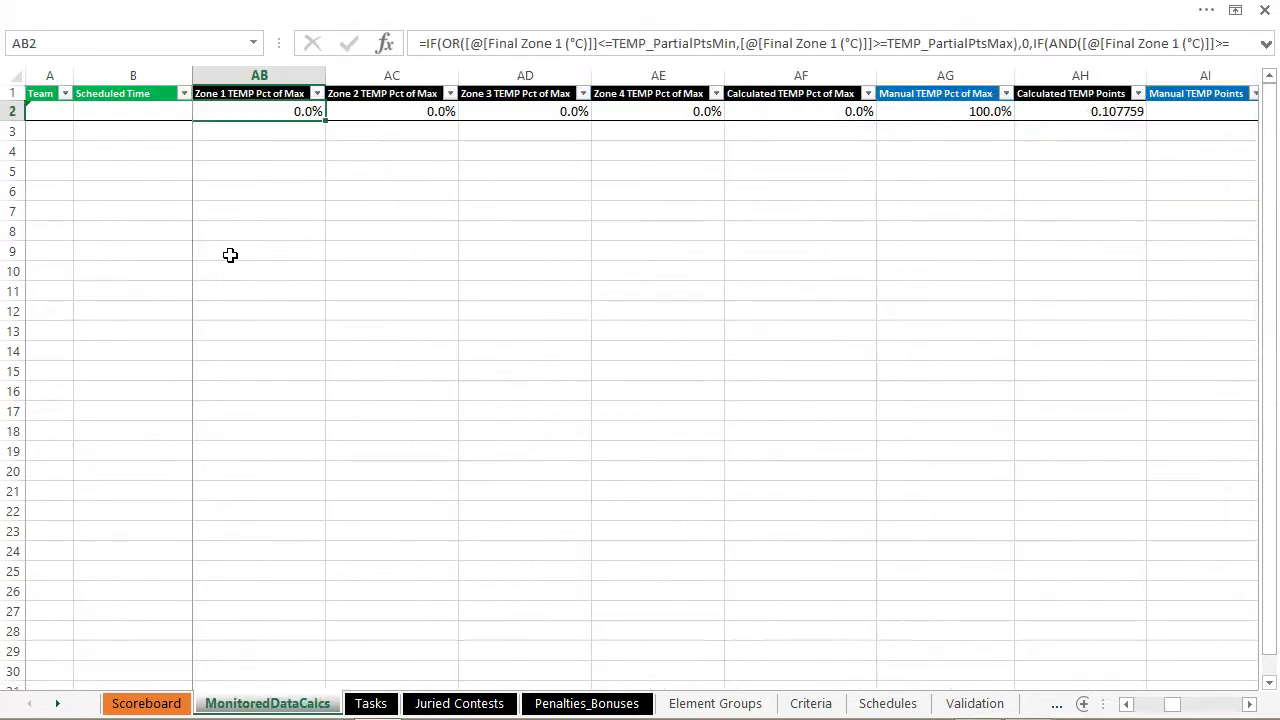
pyautogui.press('Right')
pyautogui.press('Right')
pyautogui.press('Up')
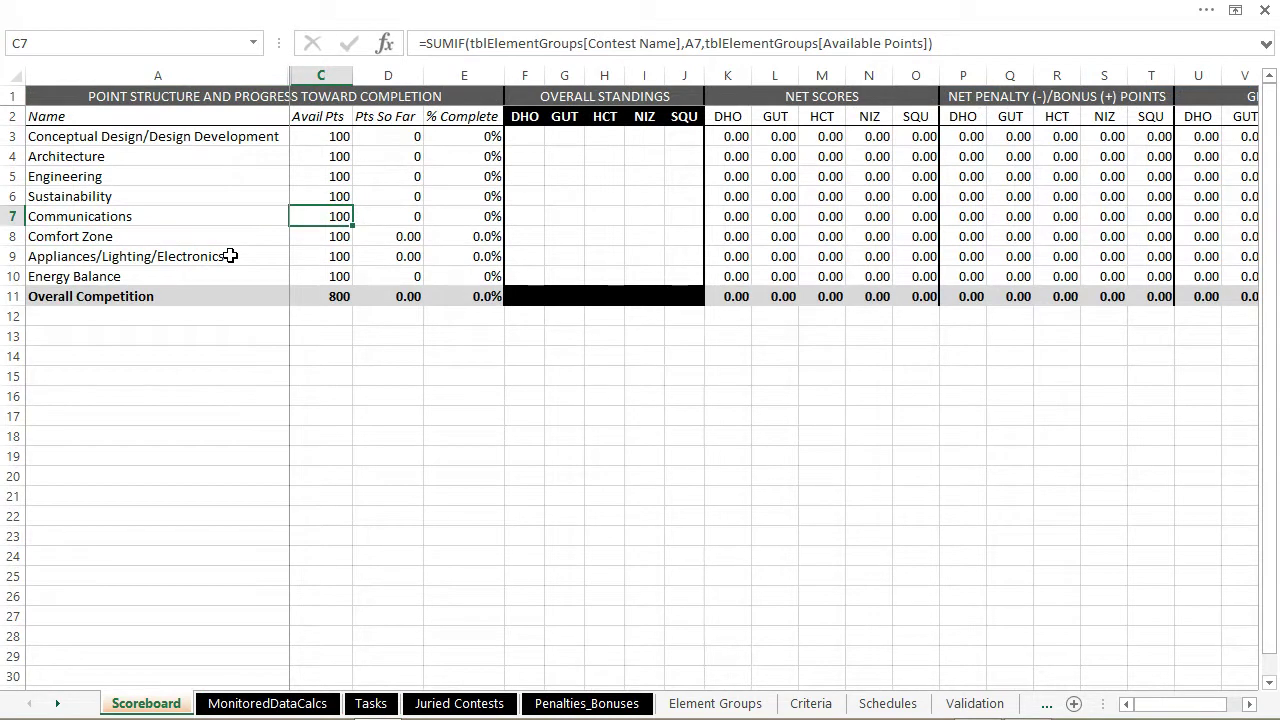
# - Review the Juried Contests columns, open the Penalties_Bonuses sheet and select the first Contest entry cell, C2
pyautogui.hotkey('ctrl', 'pagedown')
pyautogui.hotkey('ctrl', 'pagedown')
pyautogui.hotkey('ctrl', 'pagedown')
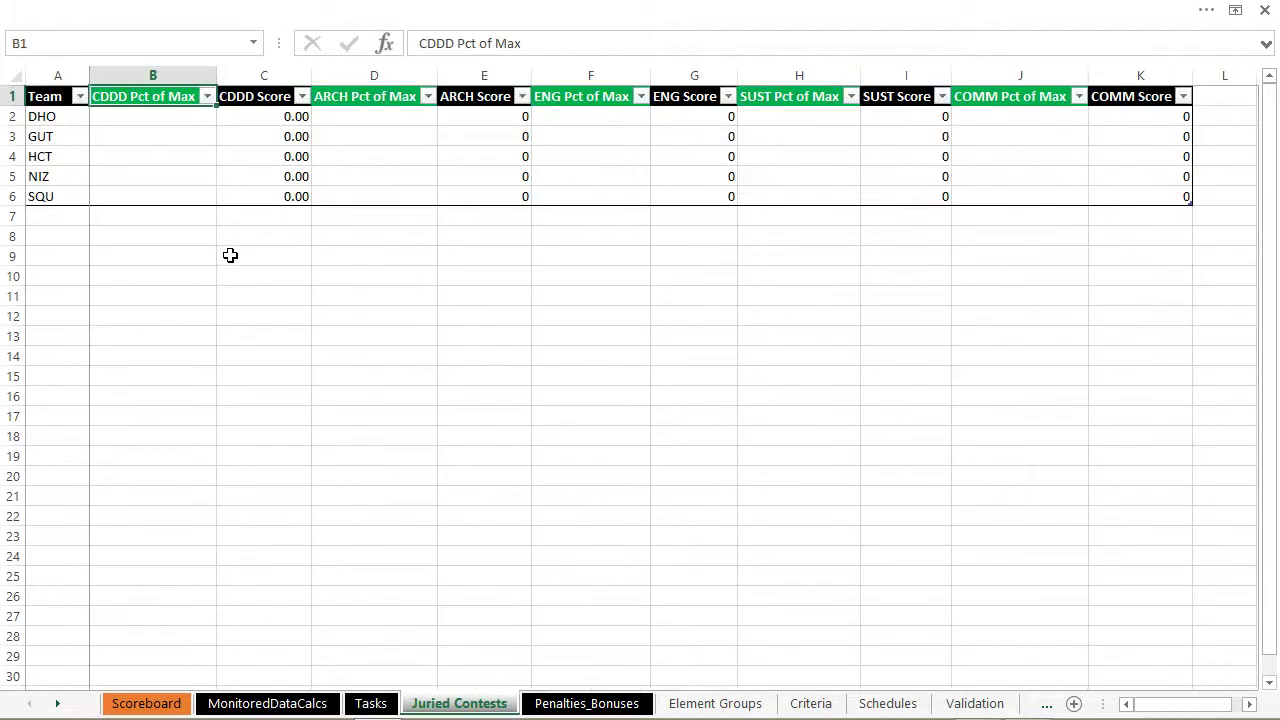
pyautogui.hotkey('ctrl', 'pagedown')
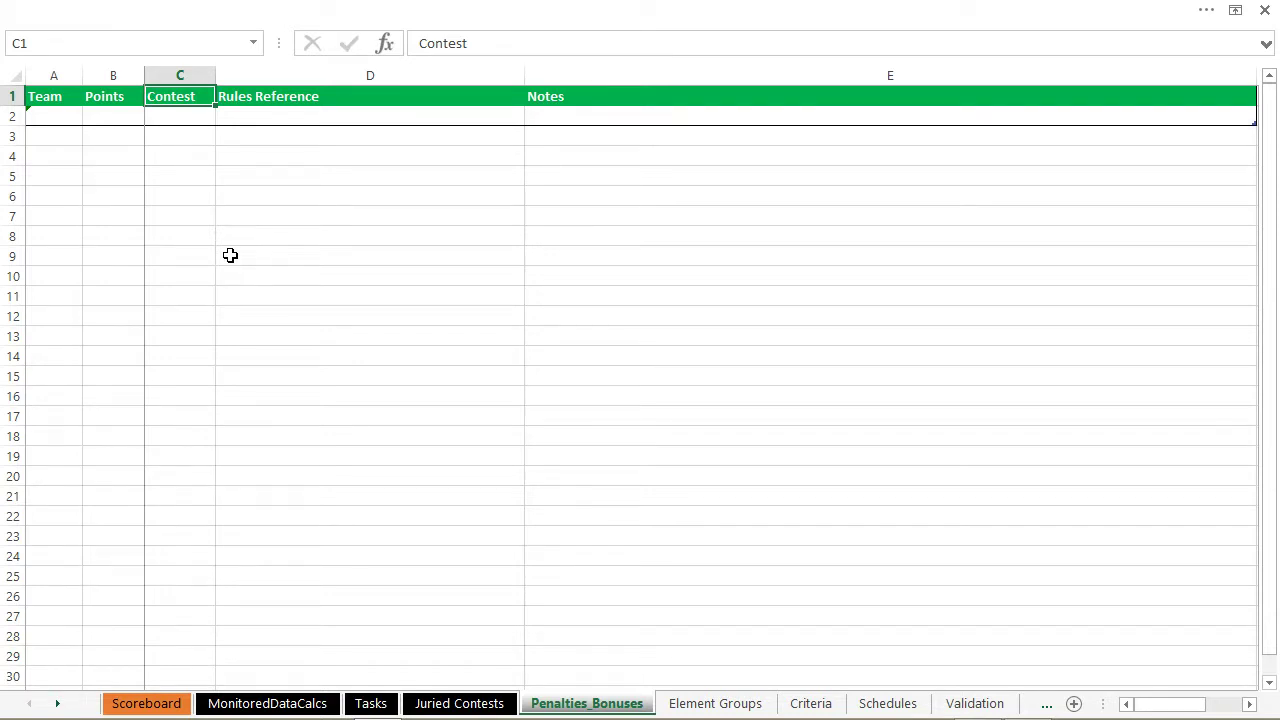
pyautogui.press('Down')
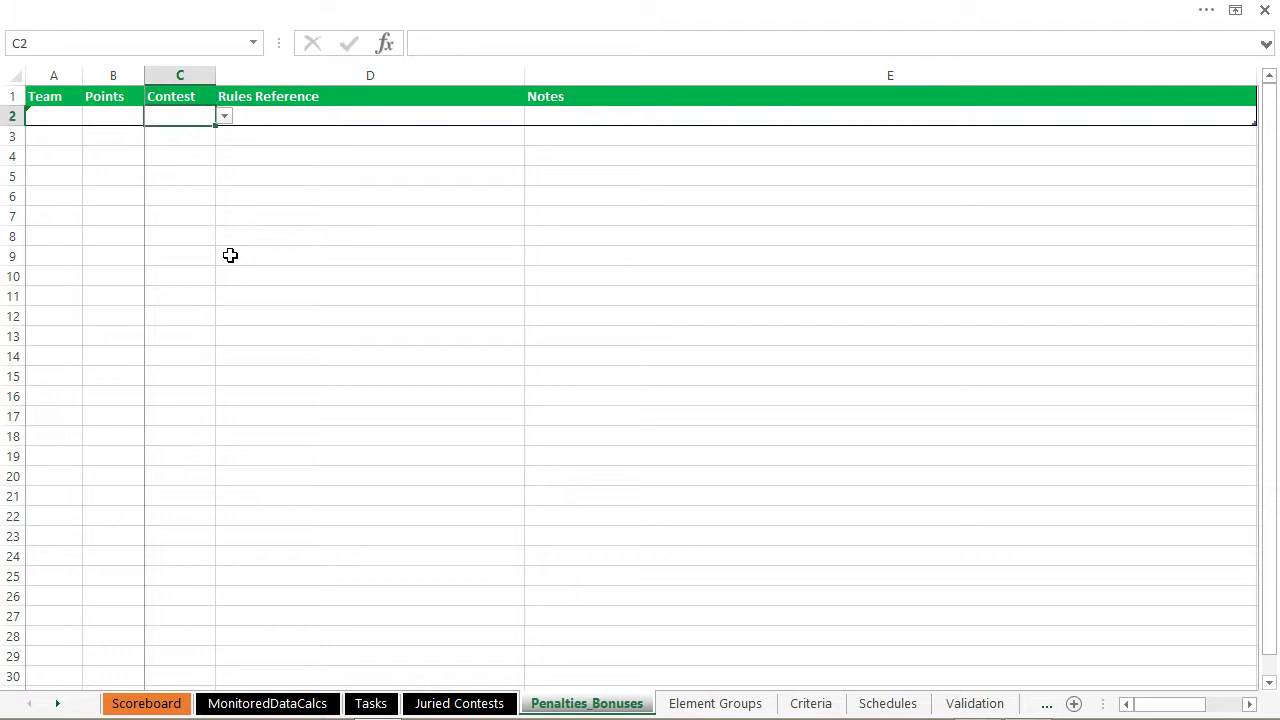
# - Return to the Scoreboard from Penalties_Bonuses and open the Element Groups sheet at the first abbreviation entry, B2
pyautogui.press('Left')
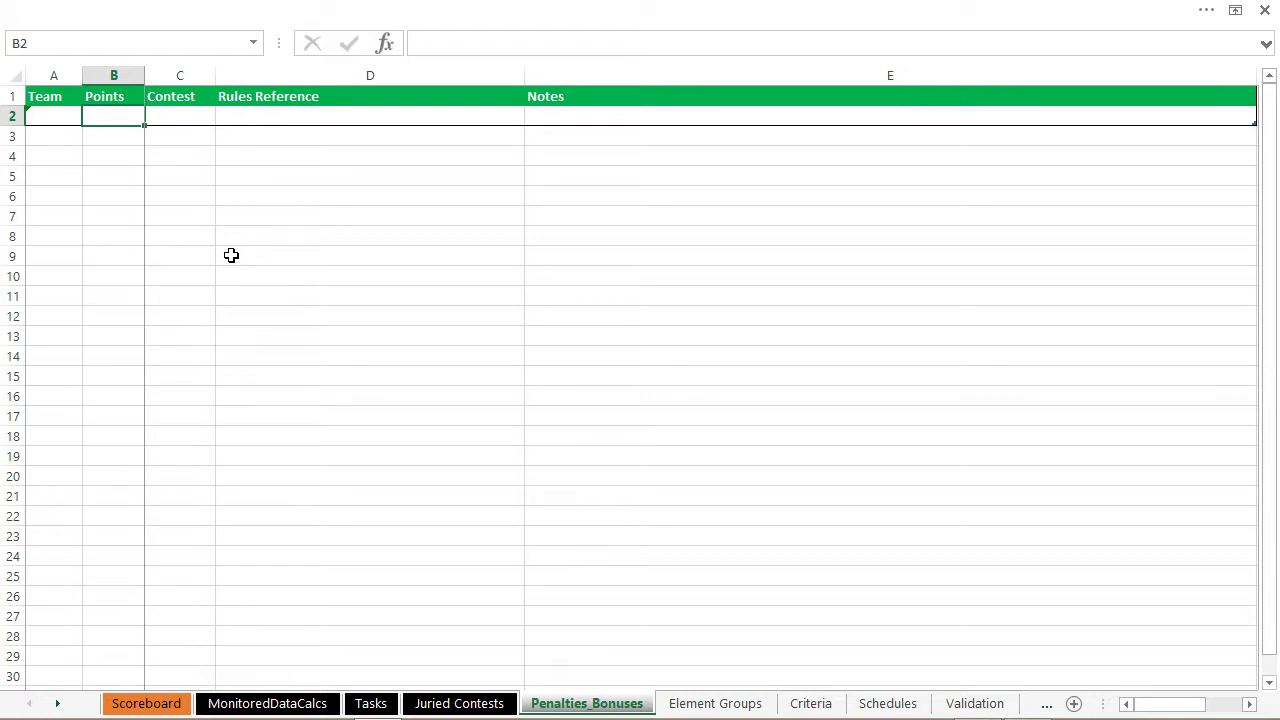
pyautogui.click(132, 706)
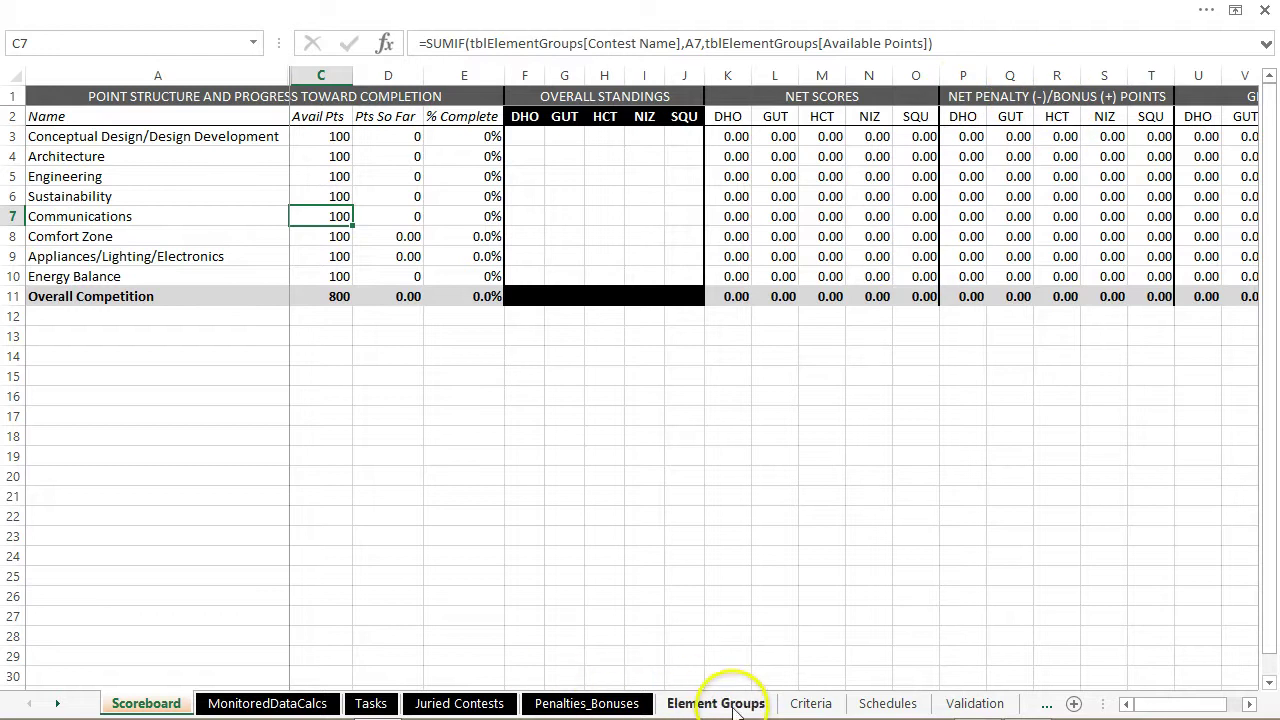
pyautogui.moveTo(386, 712)
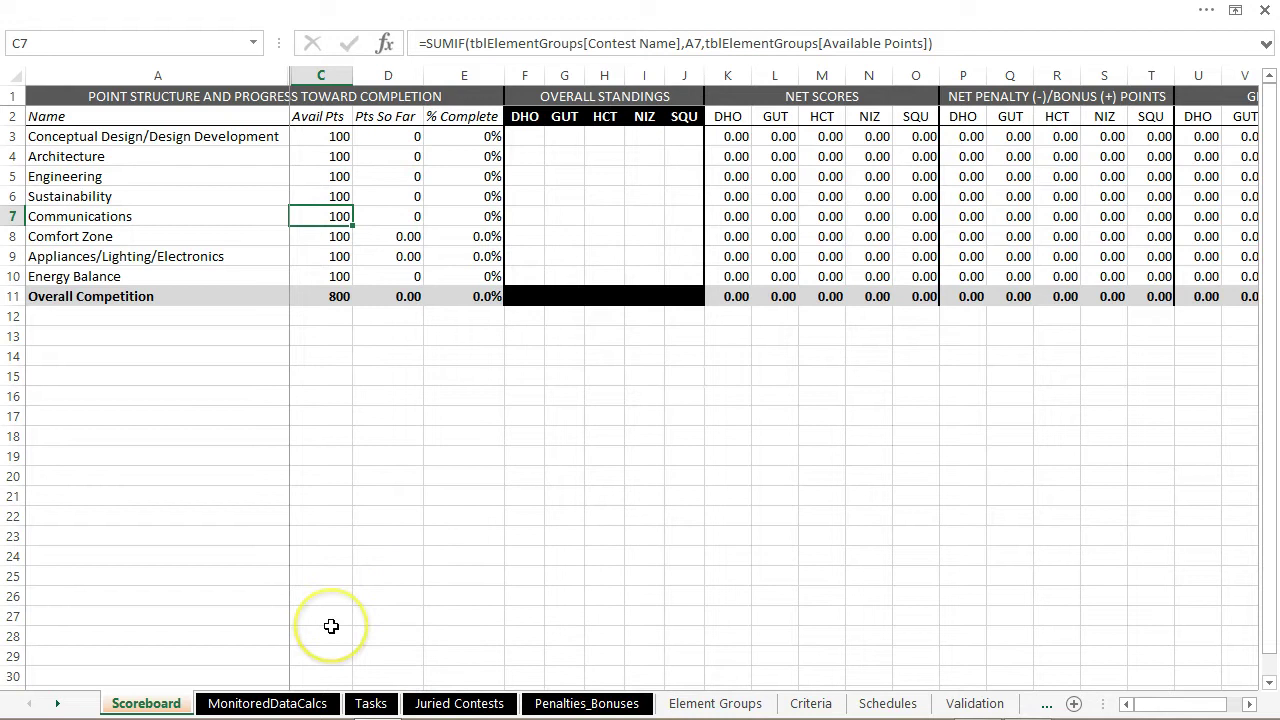
pyautogui.click(713, 704)
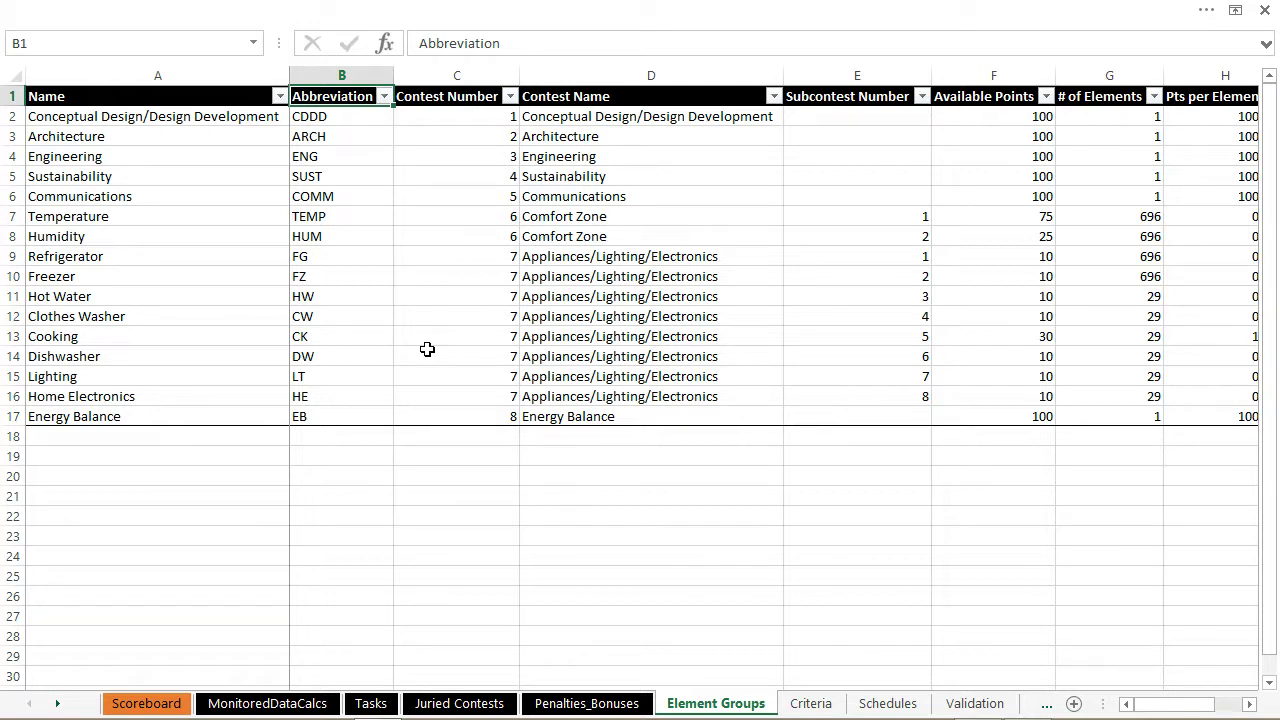
pyautogui.press('Down')
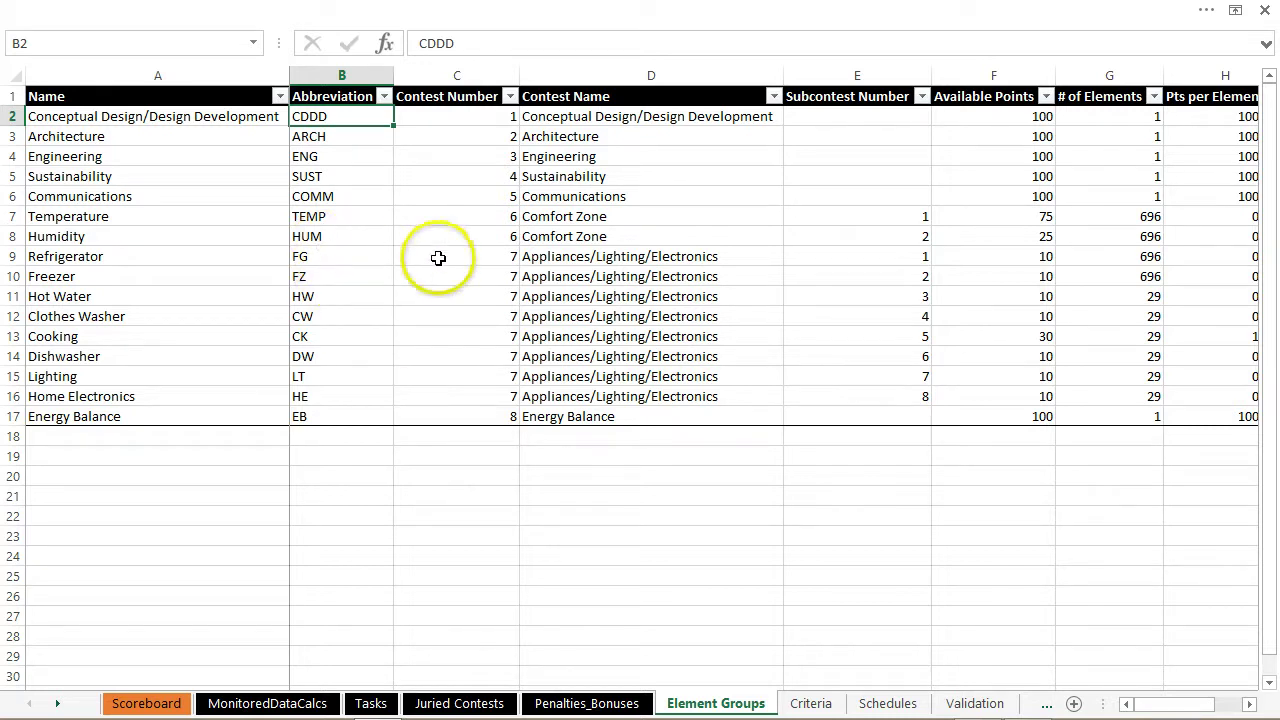
# - Highlight the Appliances/Lighting/Electronics rows in A9:D16 of Element Groups, from Refrigerator to Home Electronics, and select the contest name in D9
pyautogui.moveTo(570, 258); pyautogui.dragTo(578, 396)
pyautogui.moveTo(206, 263); pyautogui.dragTo(640, 383)
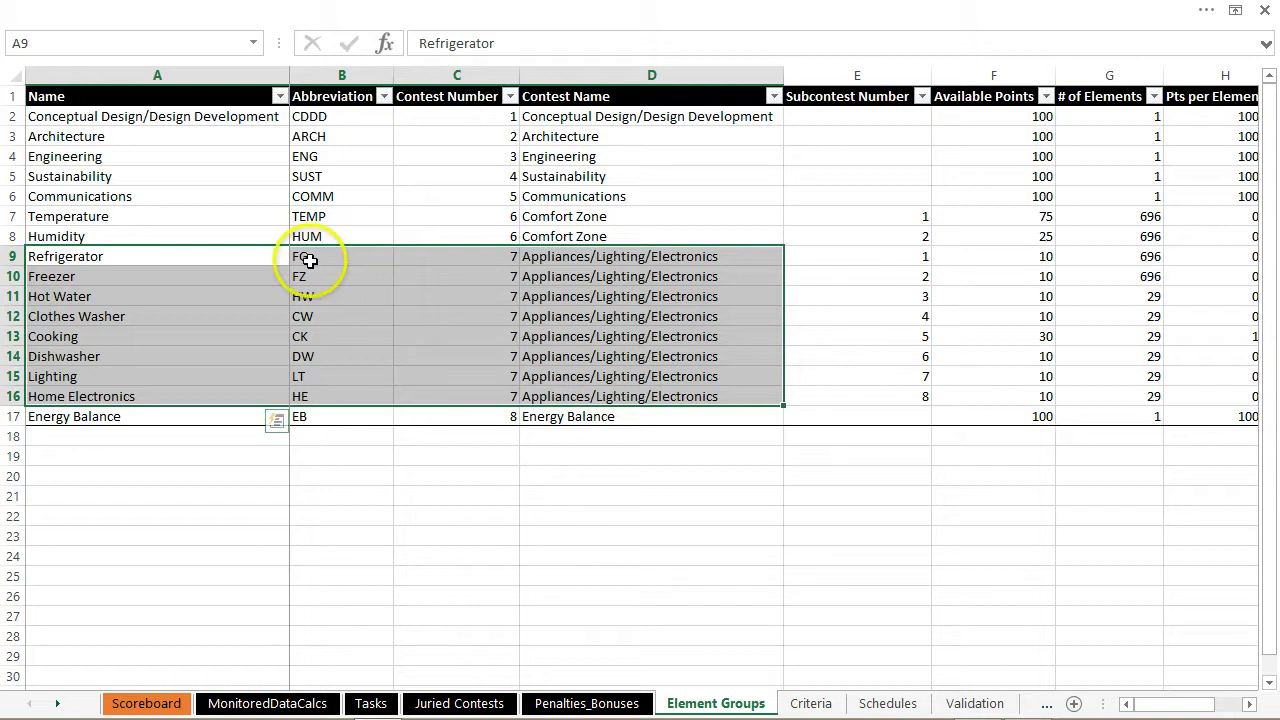
pyautogui.click(310, 260)
pyautogui.click(616, 257)
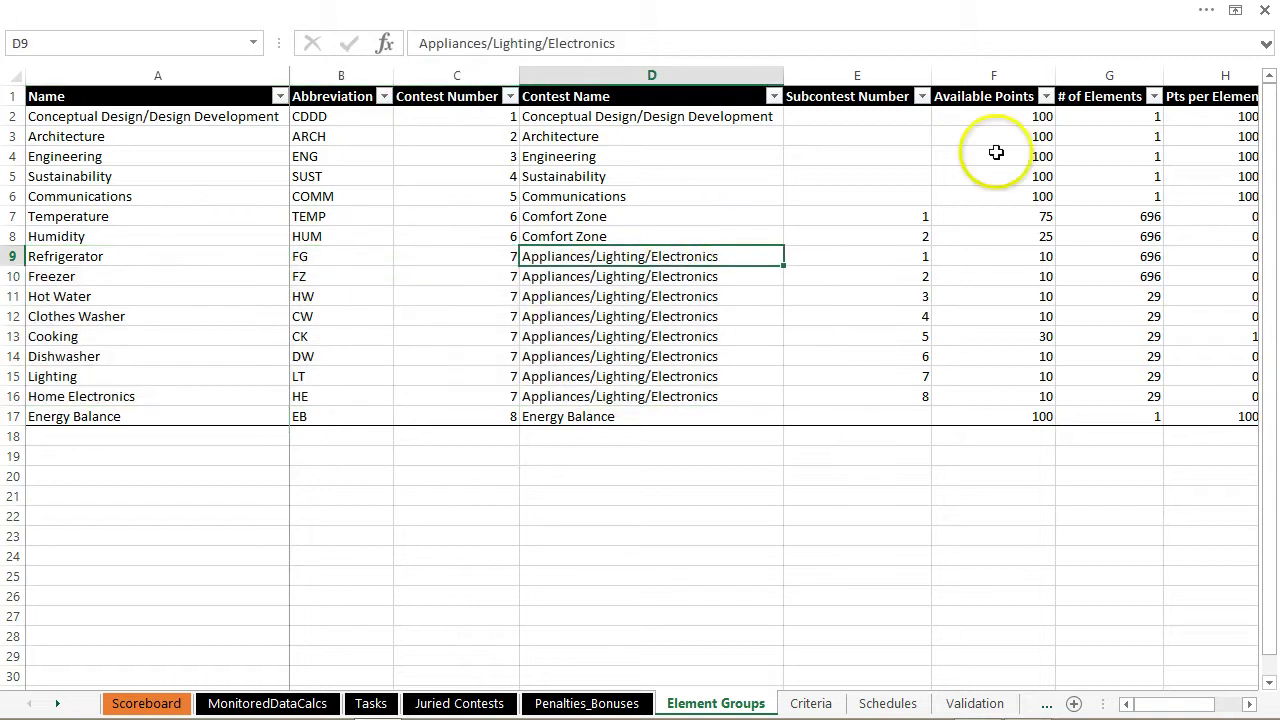
# - Review the Refrigerator row's Subcontest Number in E9 and Available Points in F9
pyautogui.press('Right')
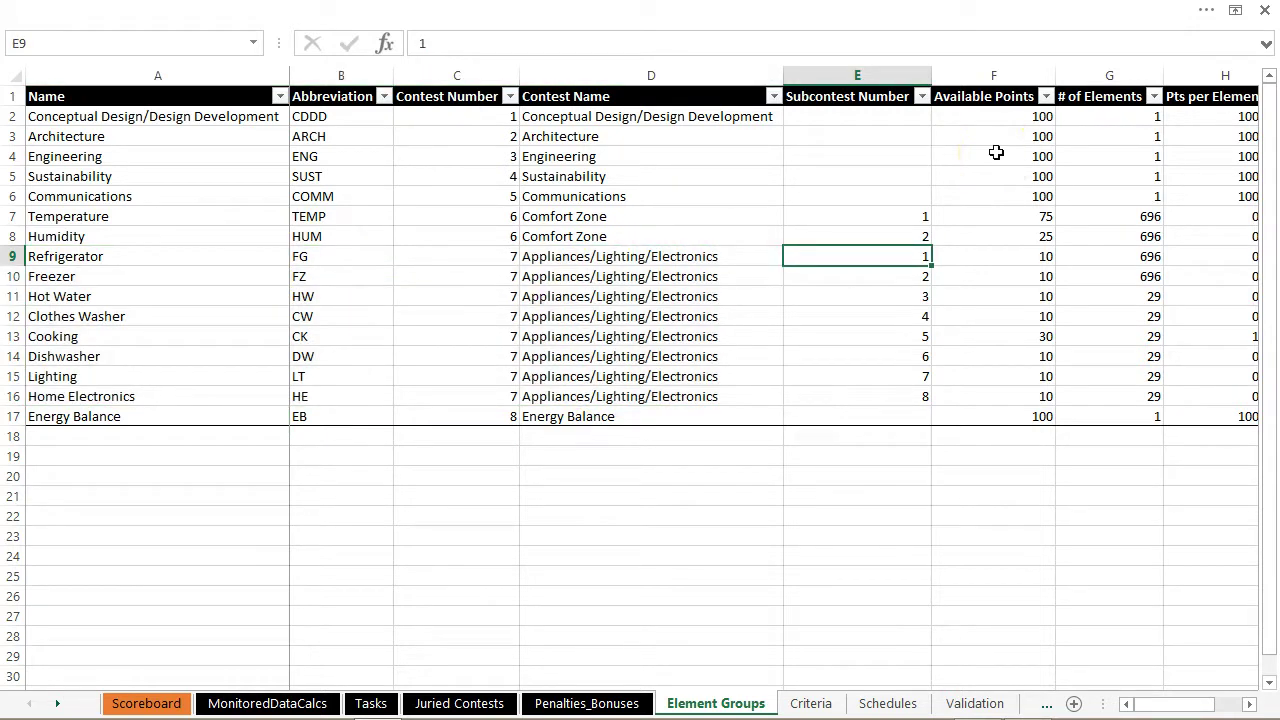
pyautogui.press('Right')
pyautogui.press('Left')
pyautogui.press('Right')
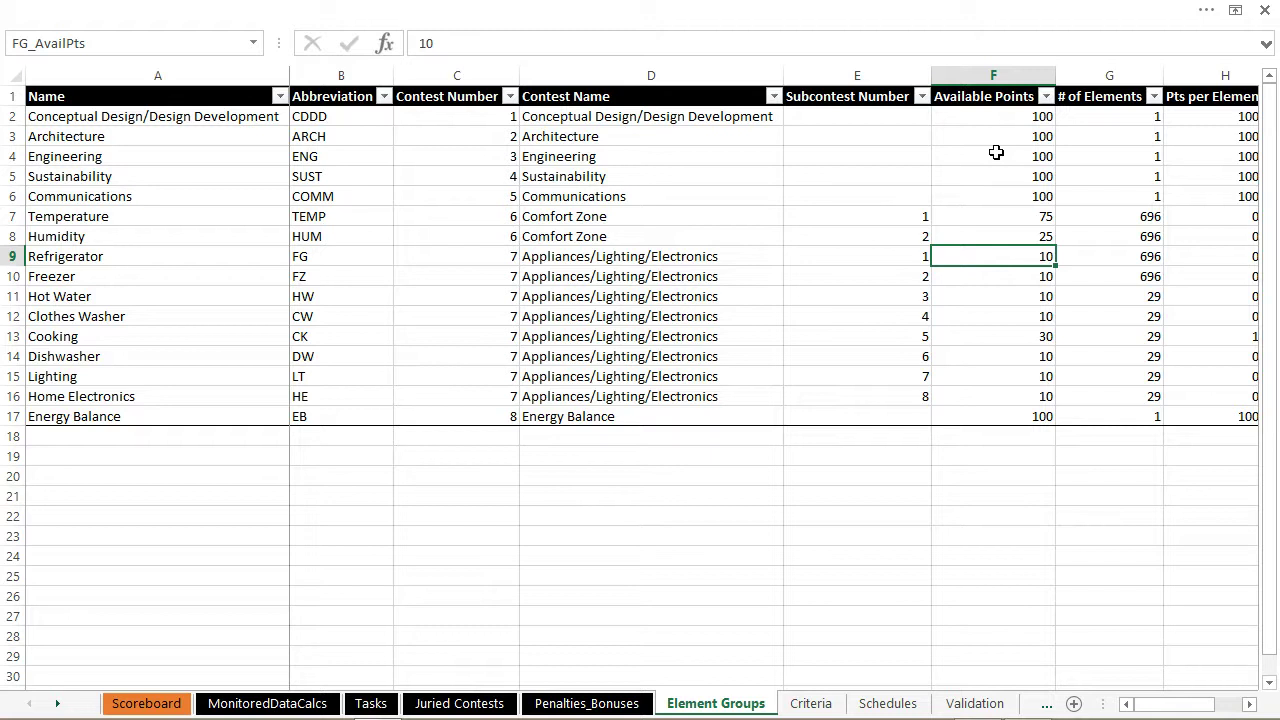
# - Inspect the # of Elements formulas for Humidity and Temperature in G8 and G7, ending on Temperature's Pts per Element formula in H7
pyautogui.press('Up')
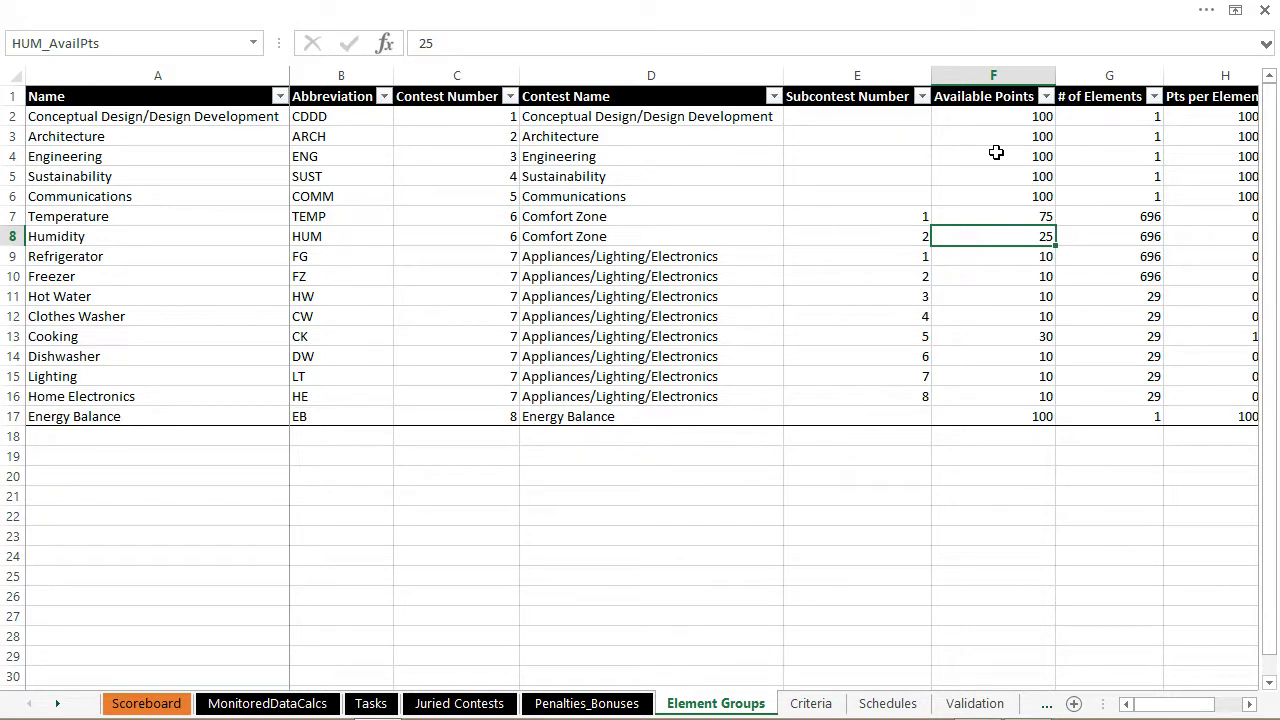
pyautogui.press('Right')
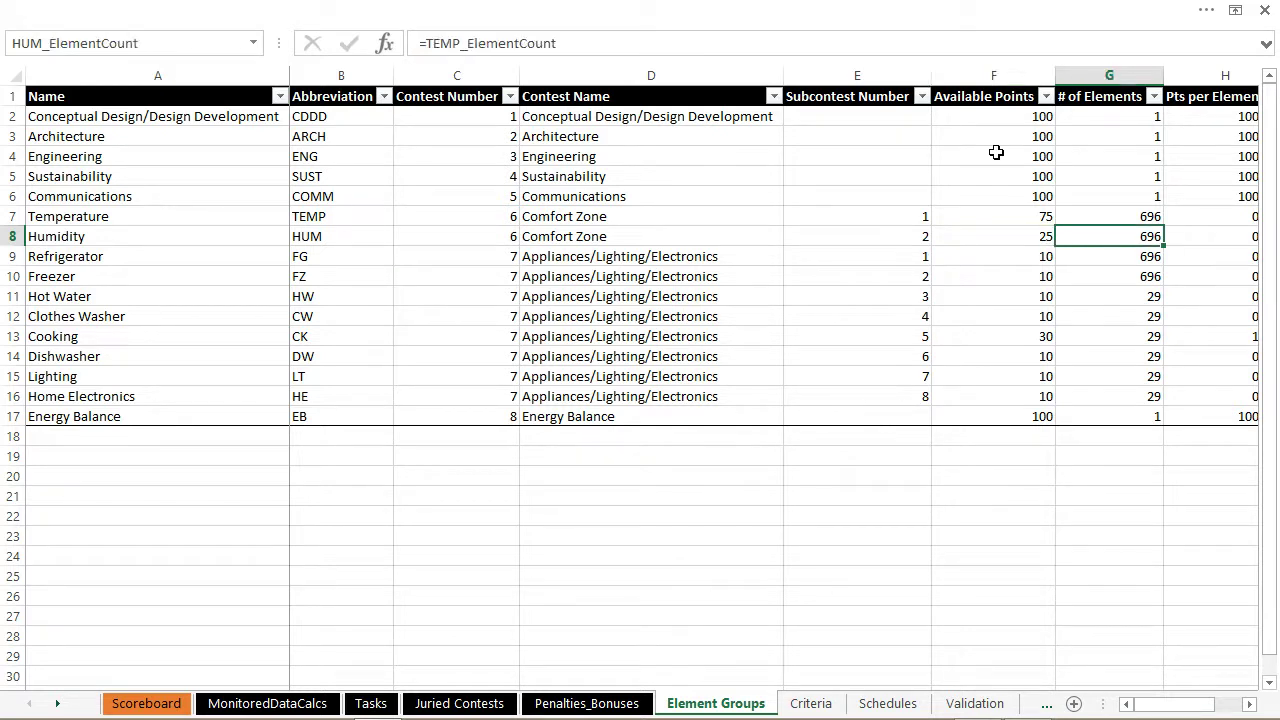
pyautogui.press('Up')
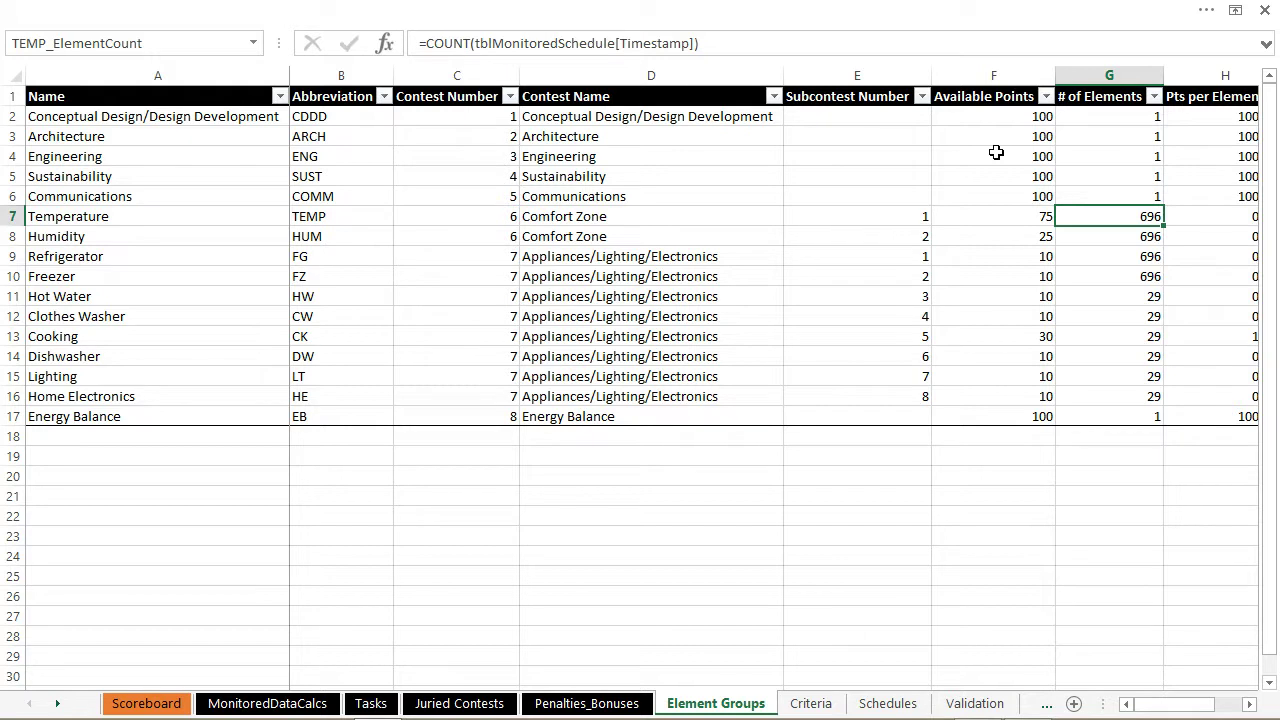
pyautogui.press('Right')
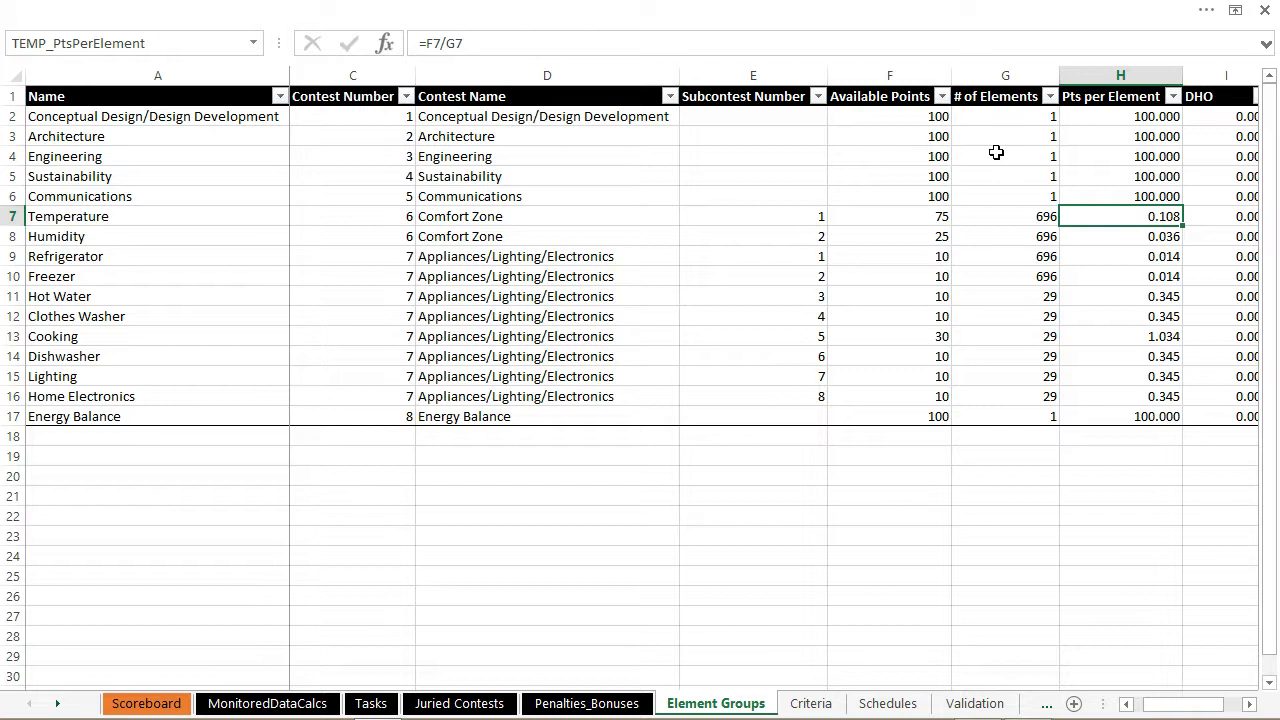
# - Compare Temperature's Available Points and # of Elements with its Pts per Element, and inspect the DHO score formula in I7
pyautogui.click(903, 217)
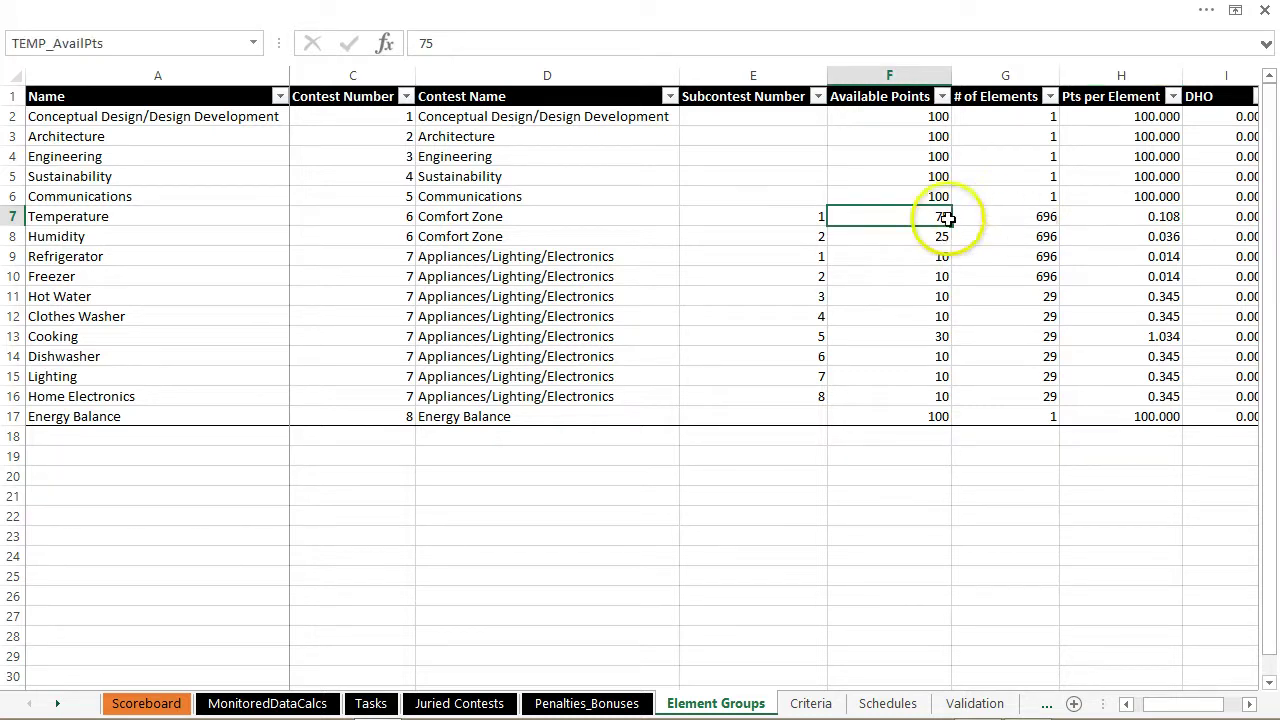
pyautogui.click(1015, 216)
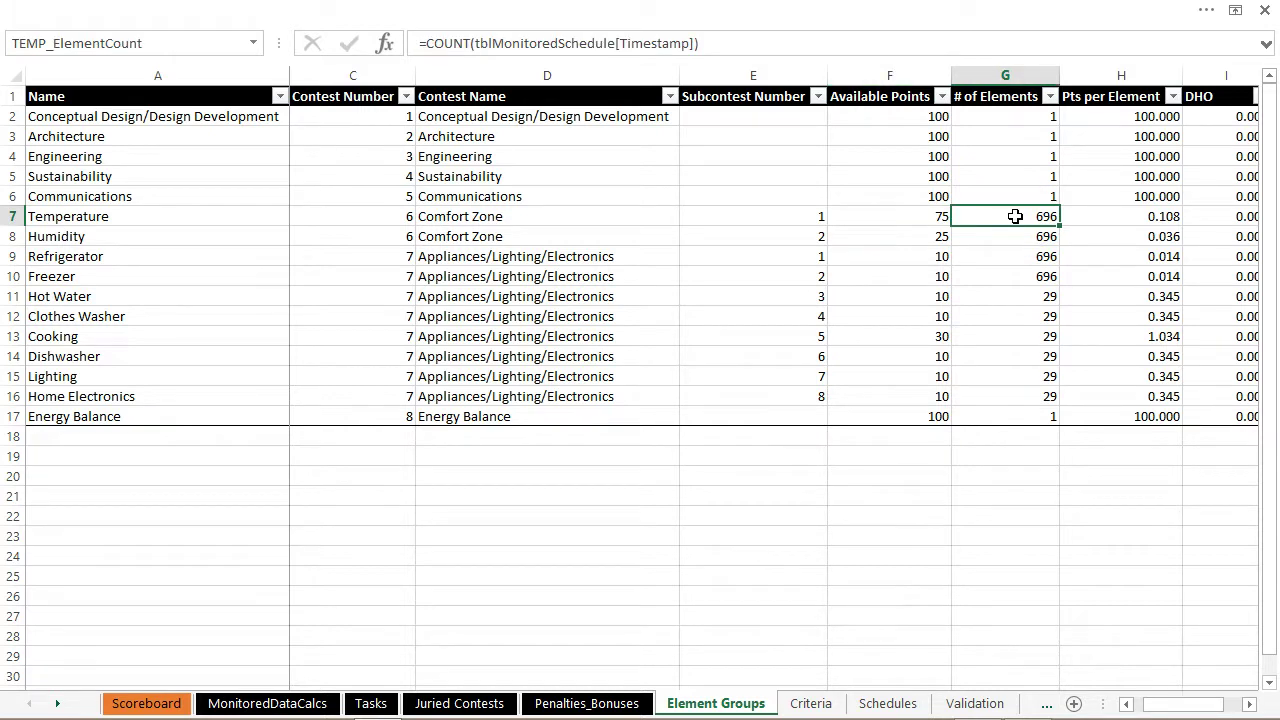
pyautogui.click(1018, 214)
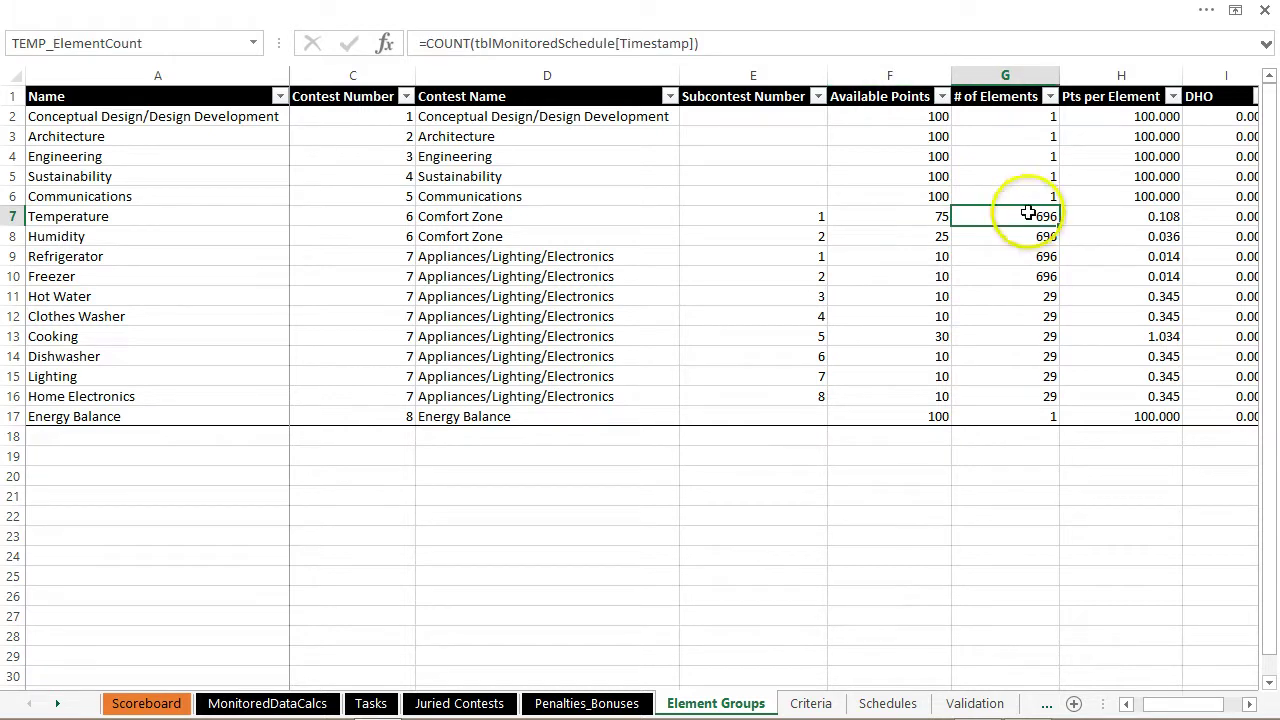
pyautogui.click(1145, 218)
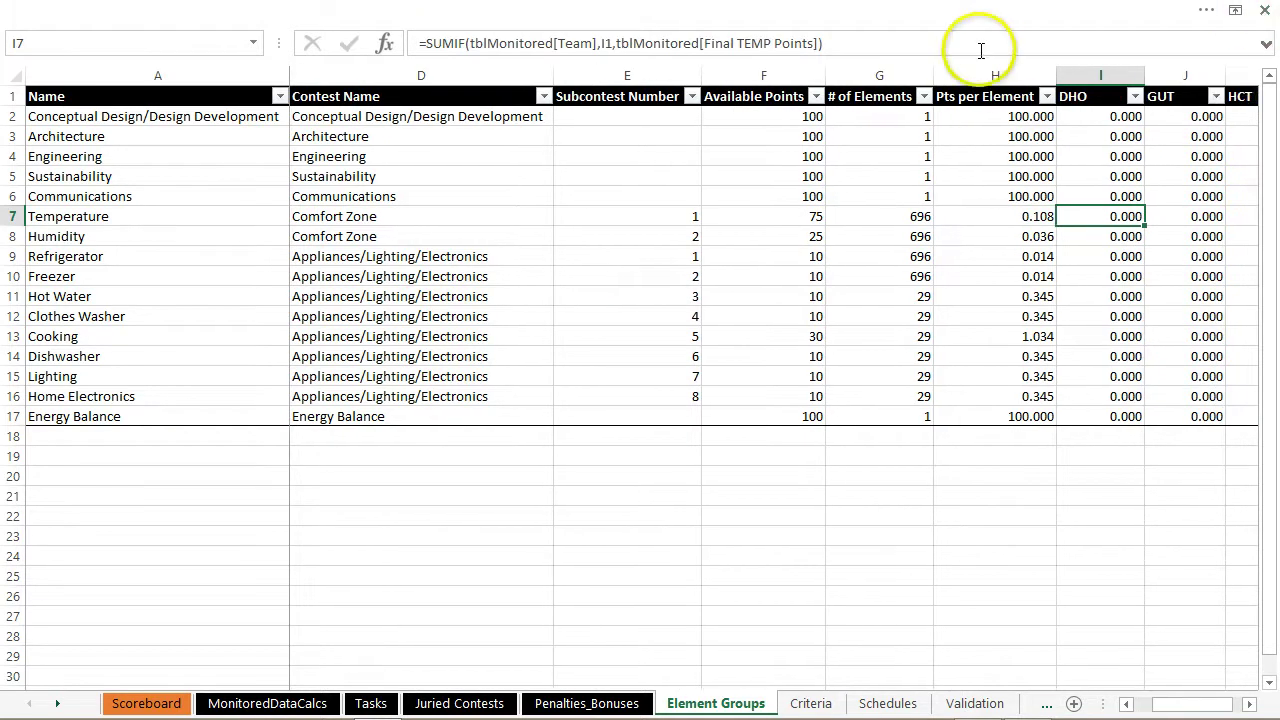
# - Inspect the Pts per Element formulas in H2 and H3 and the Conceptual Design/Design Development team score formulas across row 2 to SQU
pyautogui.click(971, 116)
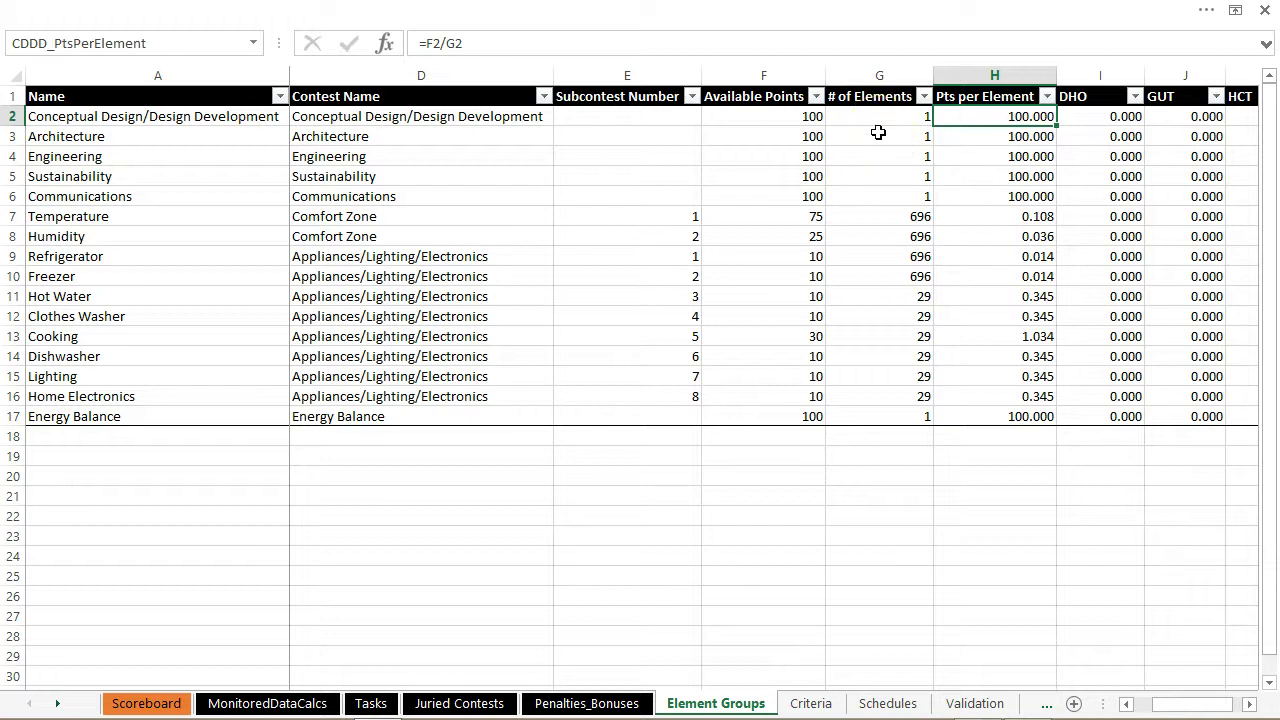
pyautogui.click(966, 136)
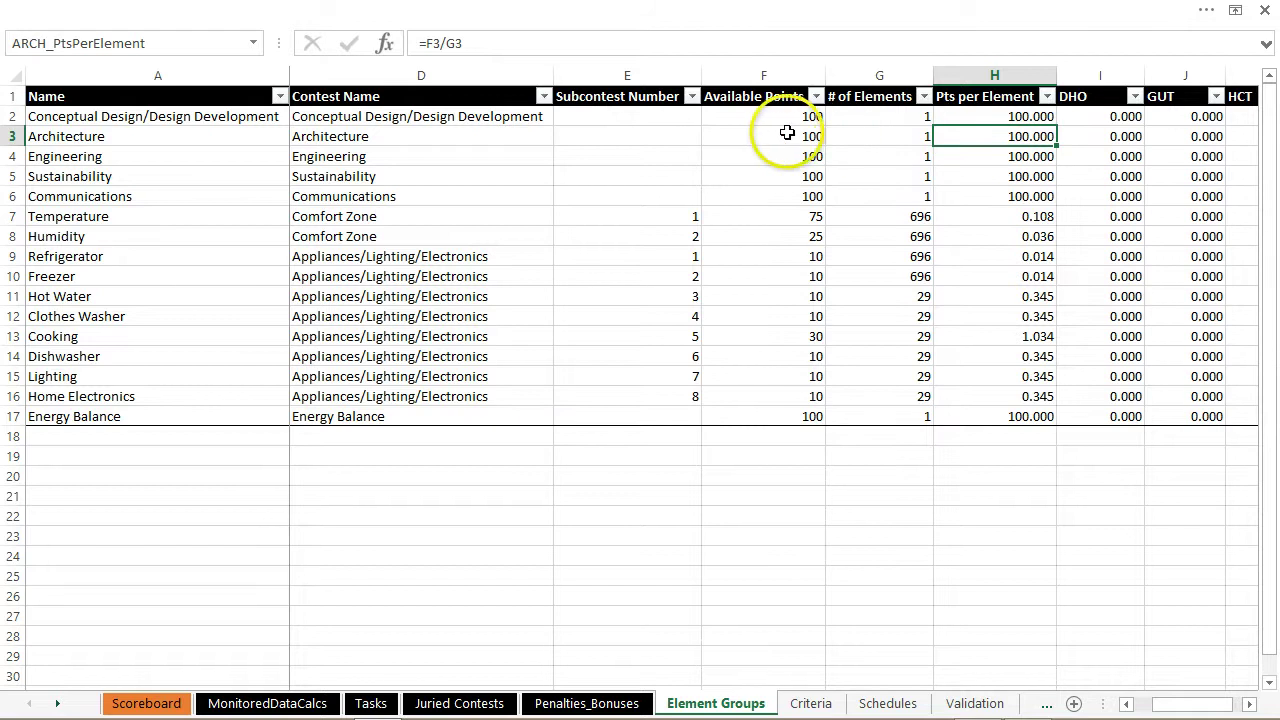
pyautogui.click(1097, 119)
pyautogui.press('Right')
pyautogui.press('Right')
pyautogui.press('Right')
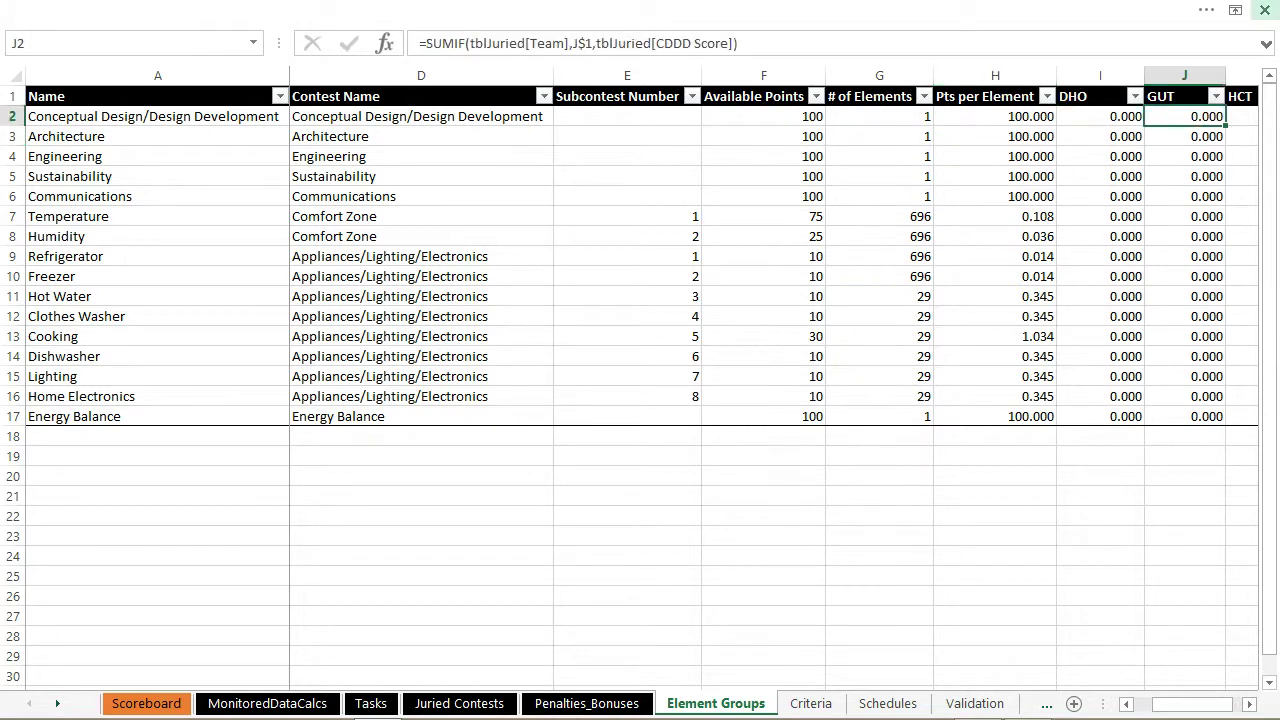
pyautogui.press('Right')
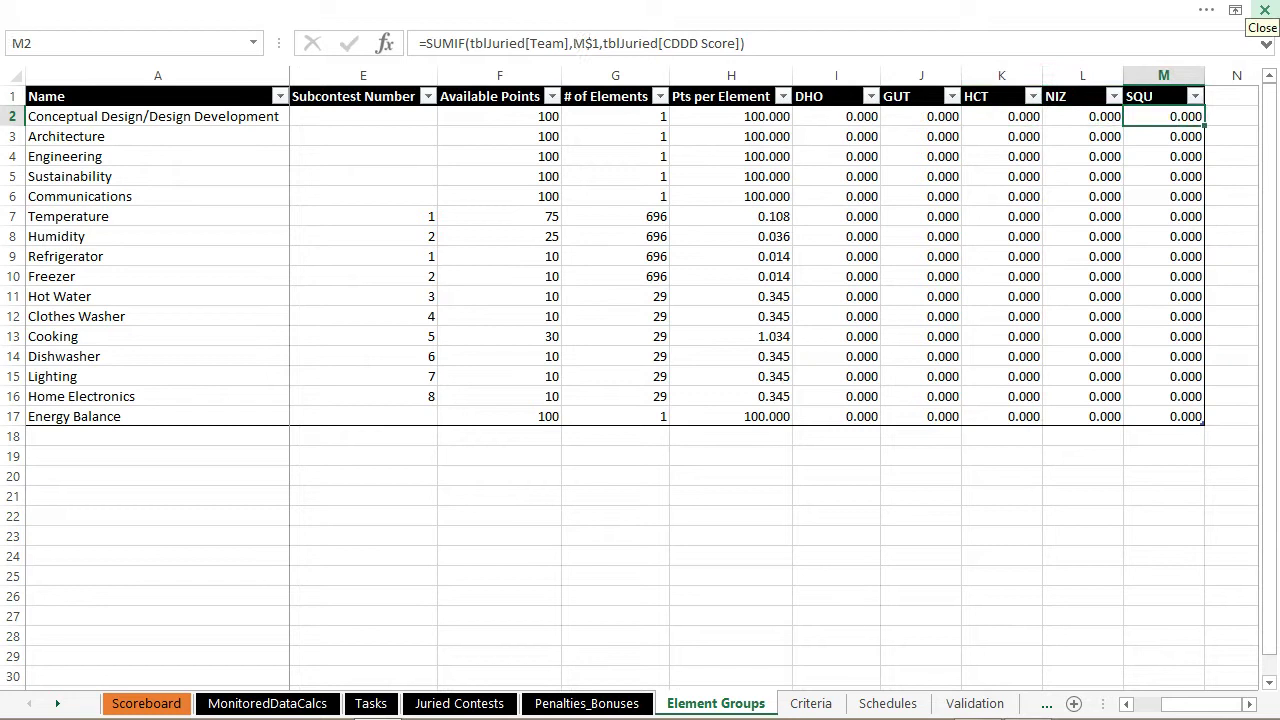
# - Go back to the GUT column and inspect its juried contest score formulas from J2 down to Sustainability in J5
pyautogui.press('Left')
pyautogui.press('Left')
pyautogui.press('Left')
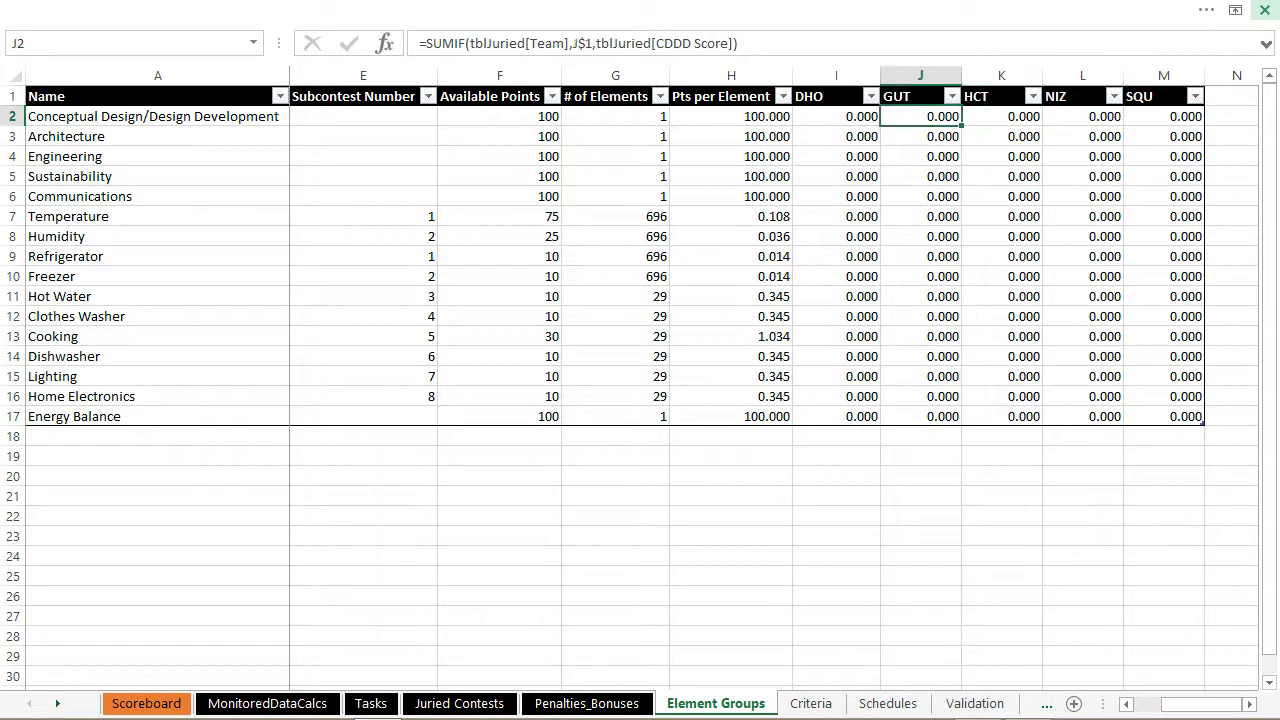
pyautogui.press('Down')
pyautogui.press('Down')
pyautogui.press('Down')
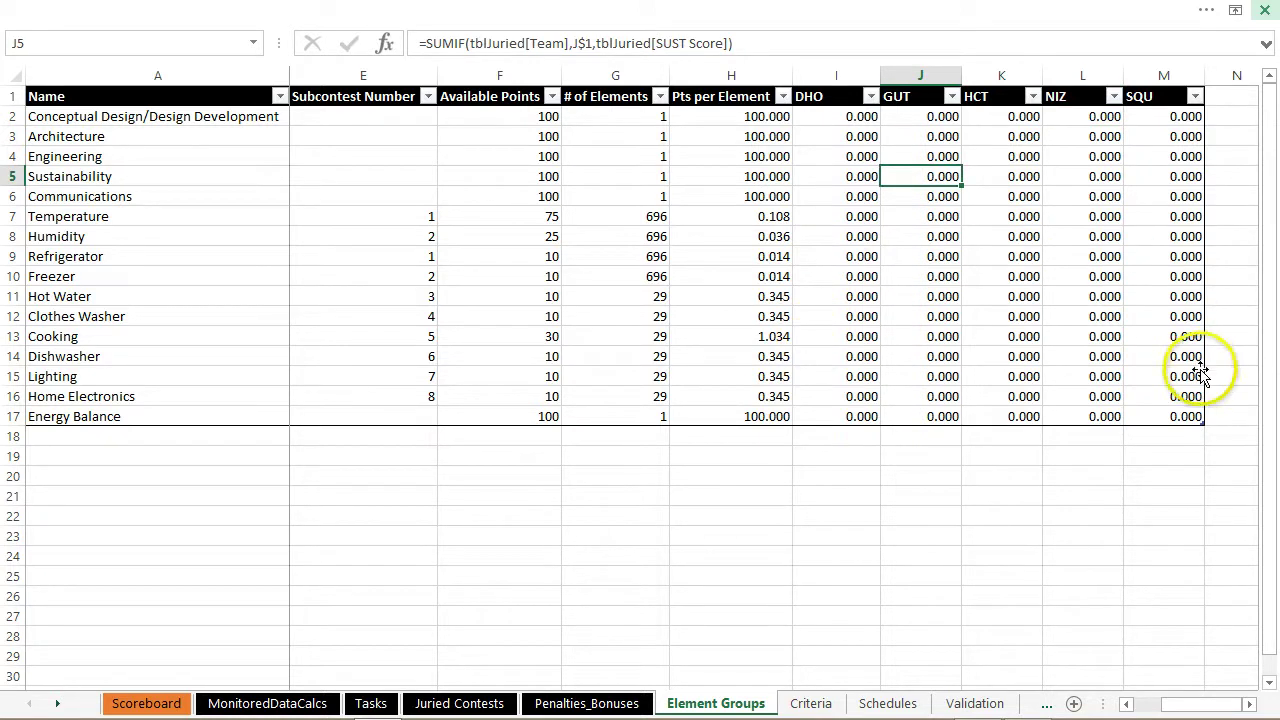
# - Open the Criteria sheet, review its criteria, and select the minimum refrigerator temperature for partial points in C14
pyautogui.click(804, 699)
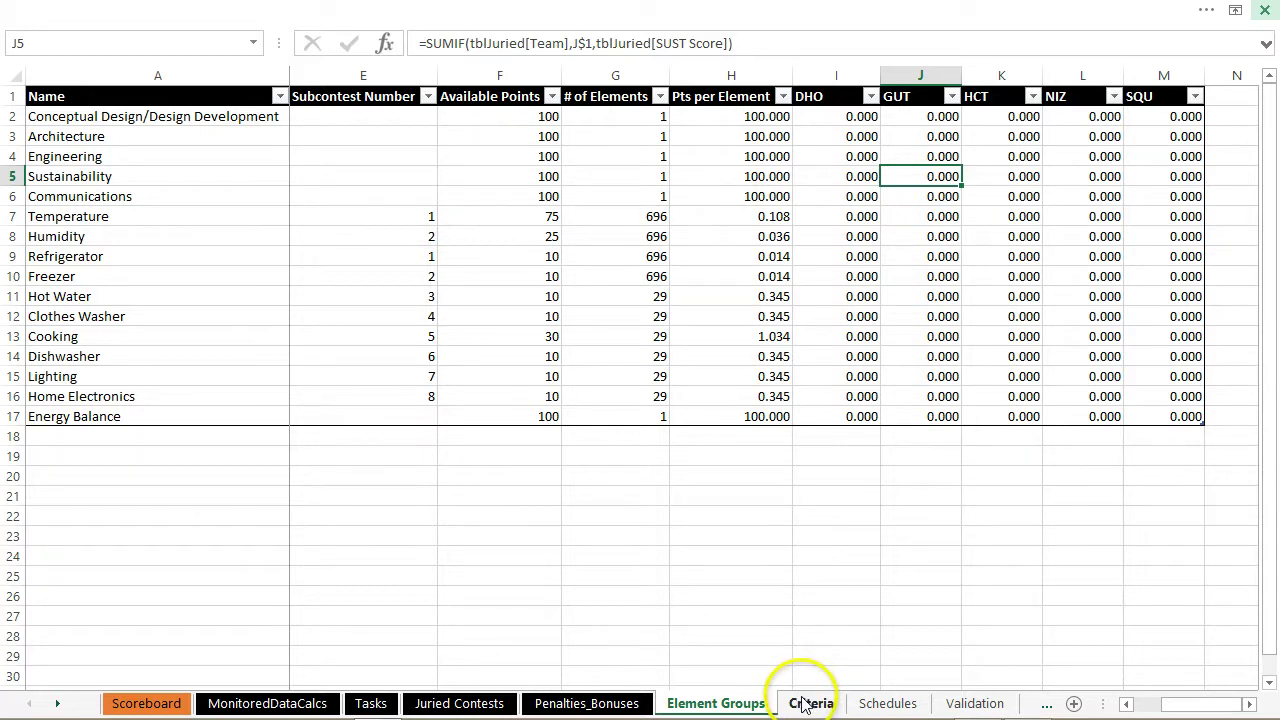
pyautogui.click(806, 702)
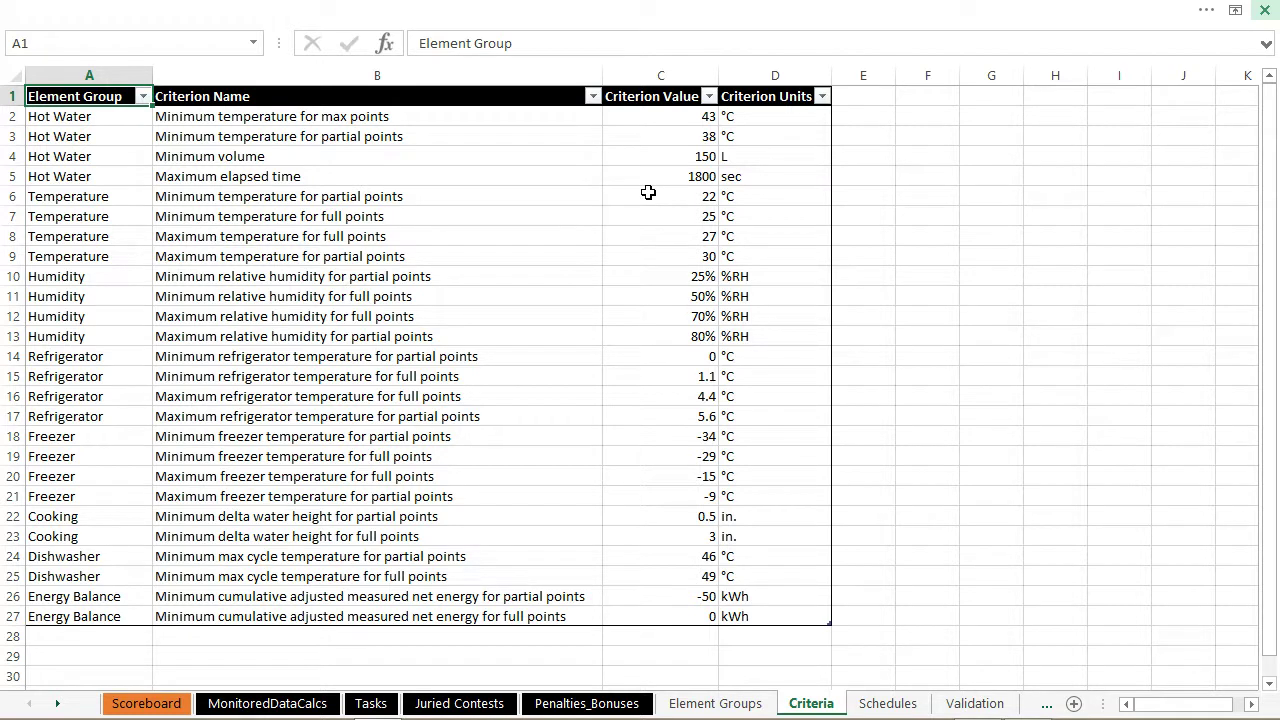
pyautogui.press('Down')
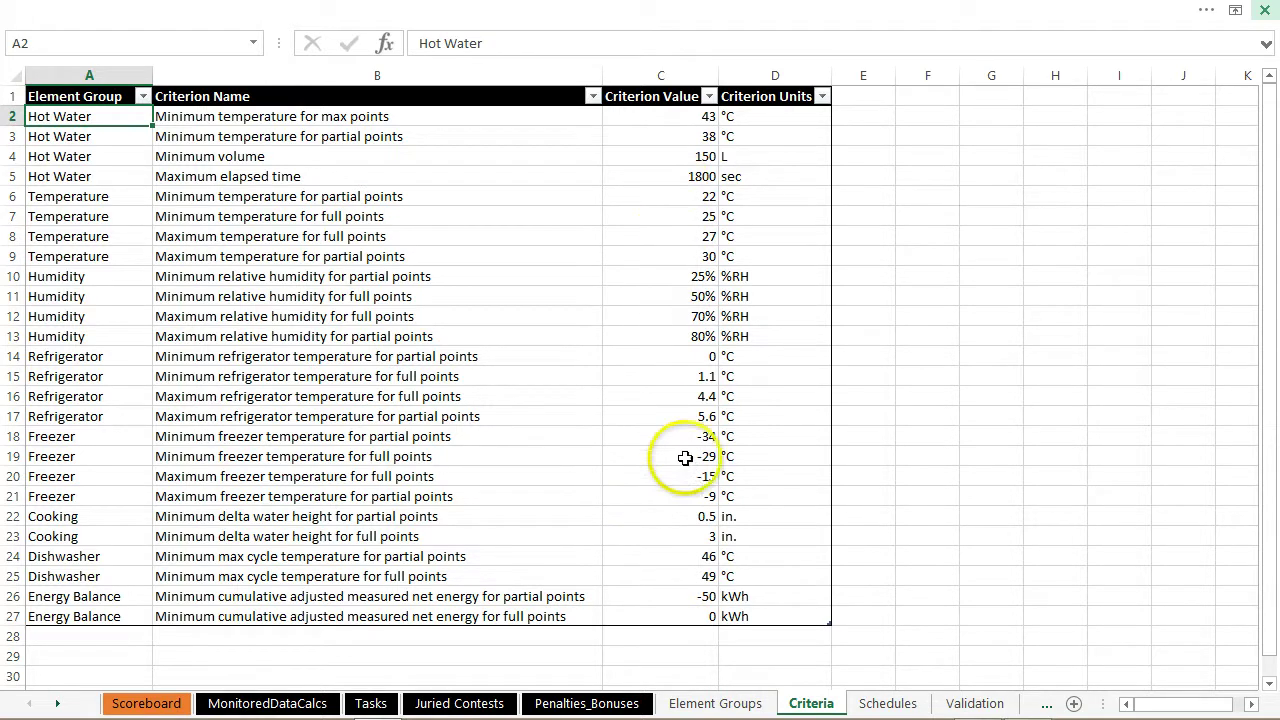
pyautogui.click(663, 358)
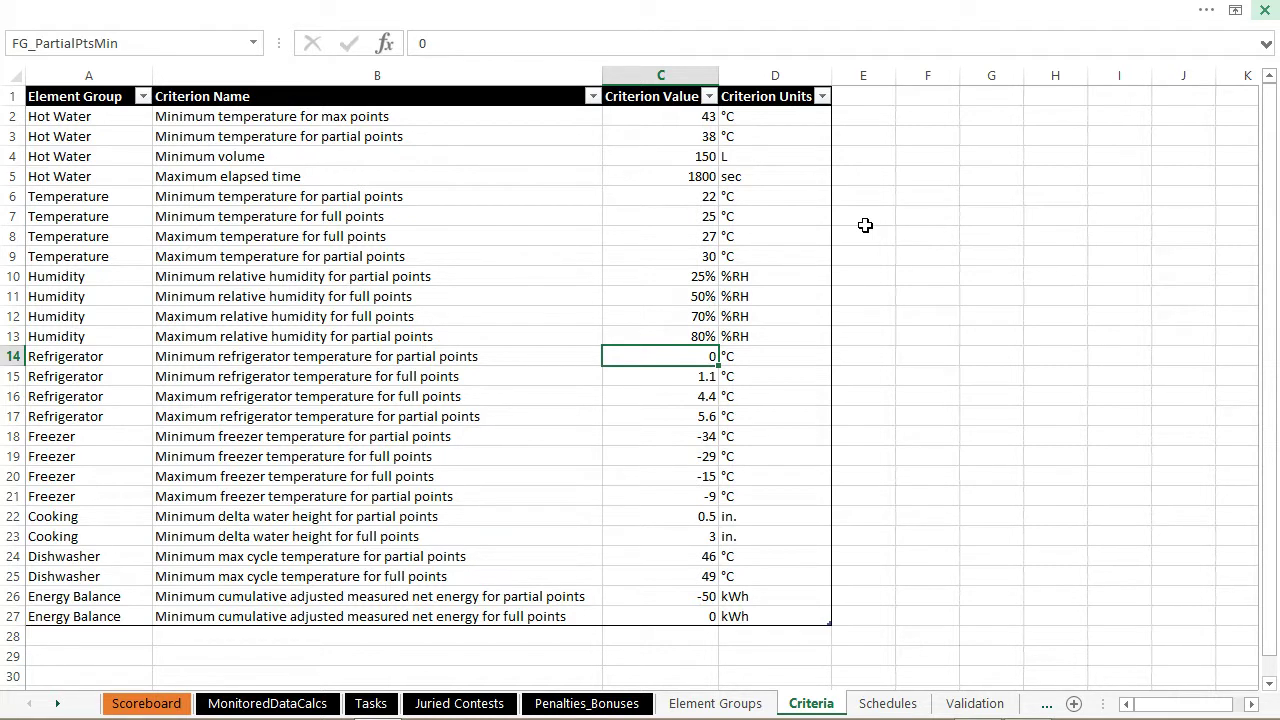
# - Open the Schedules sheet and examine the first two Monitored Element Schedule timestamps in A3 and A4
pyautogui.hotkey('ctrl', 'pagedown')
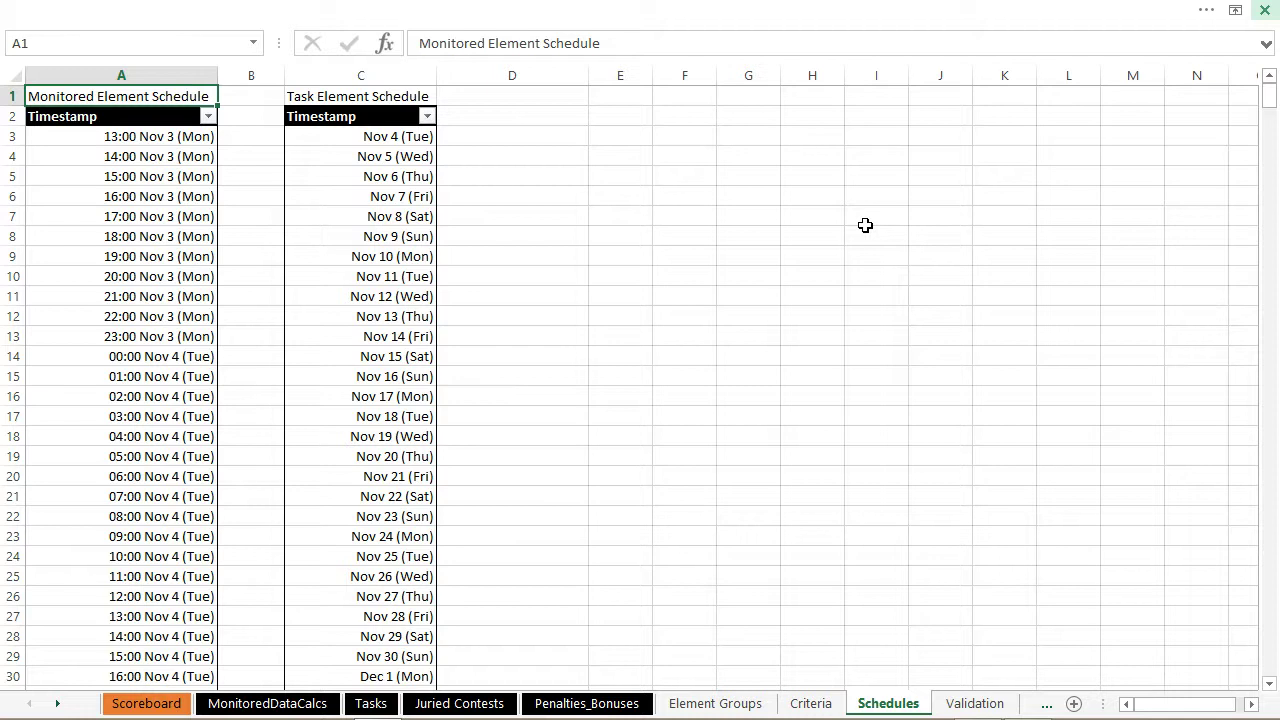
pyautogui.press('Down')
pyautogui.press('Down')
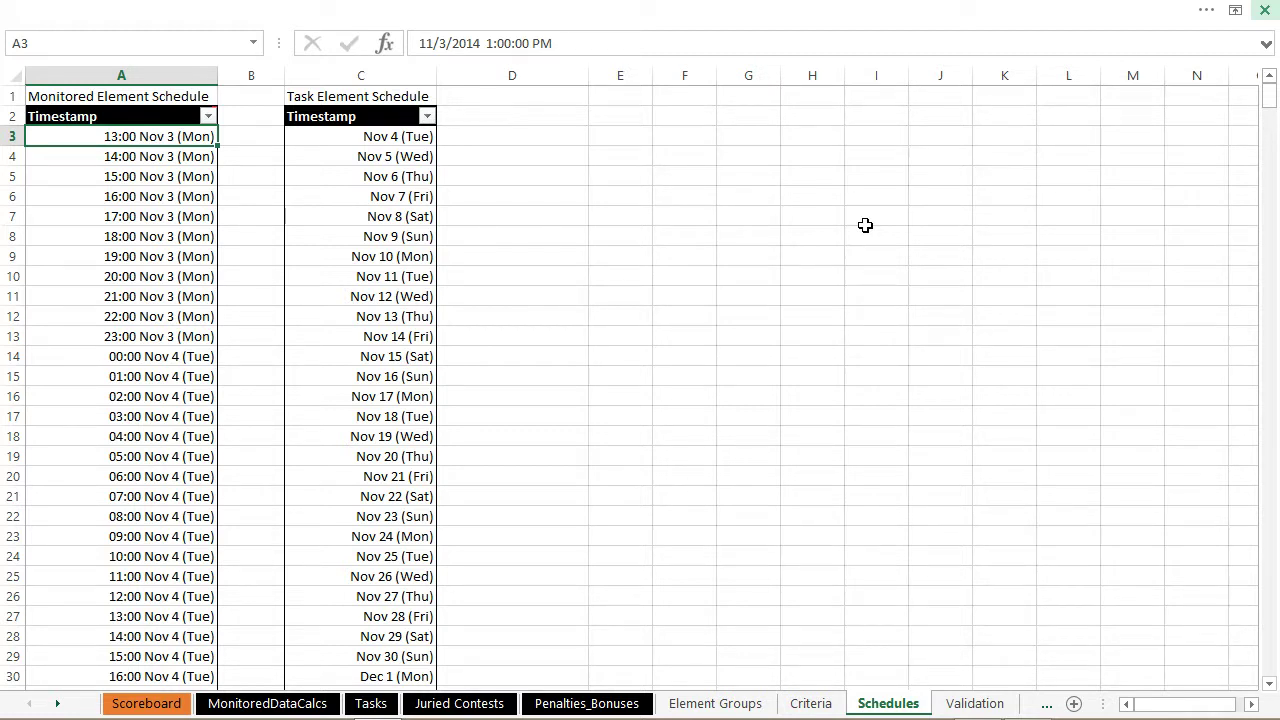
pyautogui.press('Down')
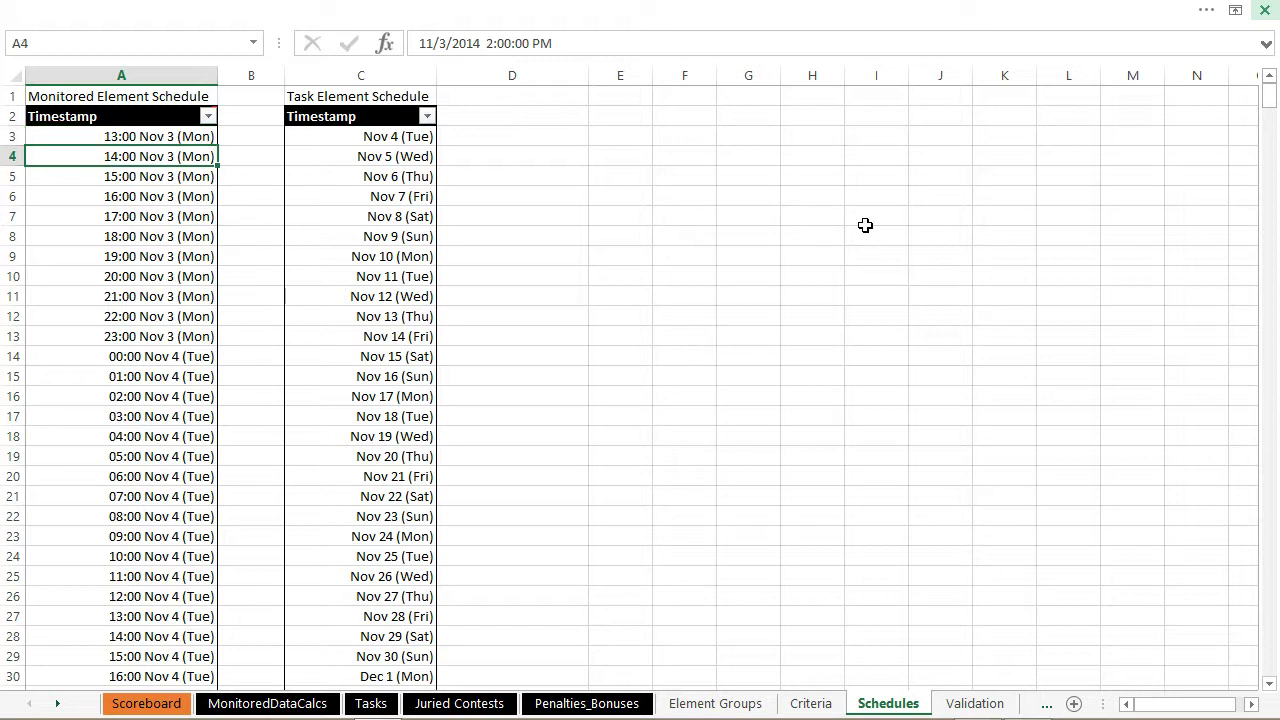
pyautogui.press('Up')
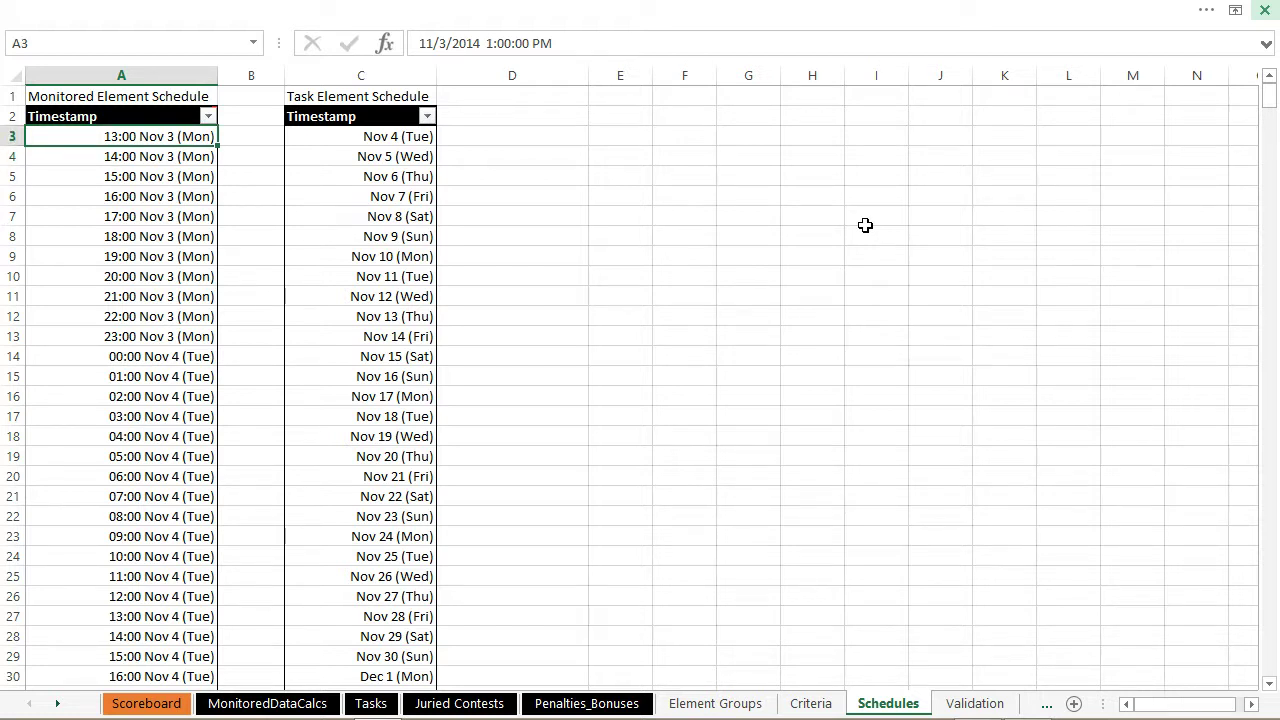
# - Highlight all Task Element Schedule dates from C3 down, revisit the heading in C1, and reselect the first date in C3
pyautogui.press('Right')
pyautogui.press('Right')
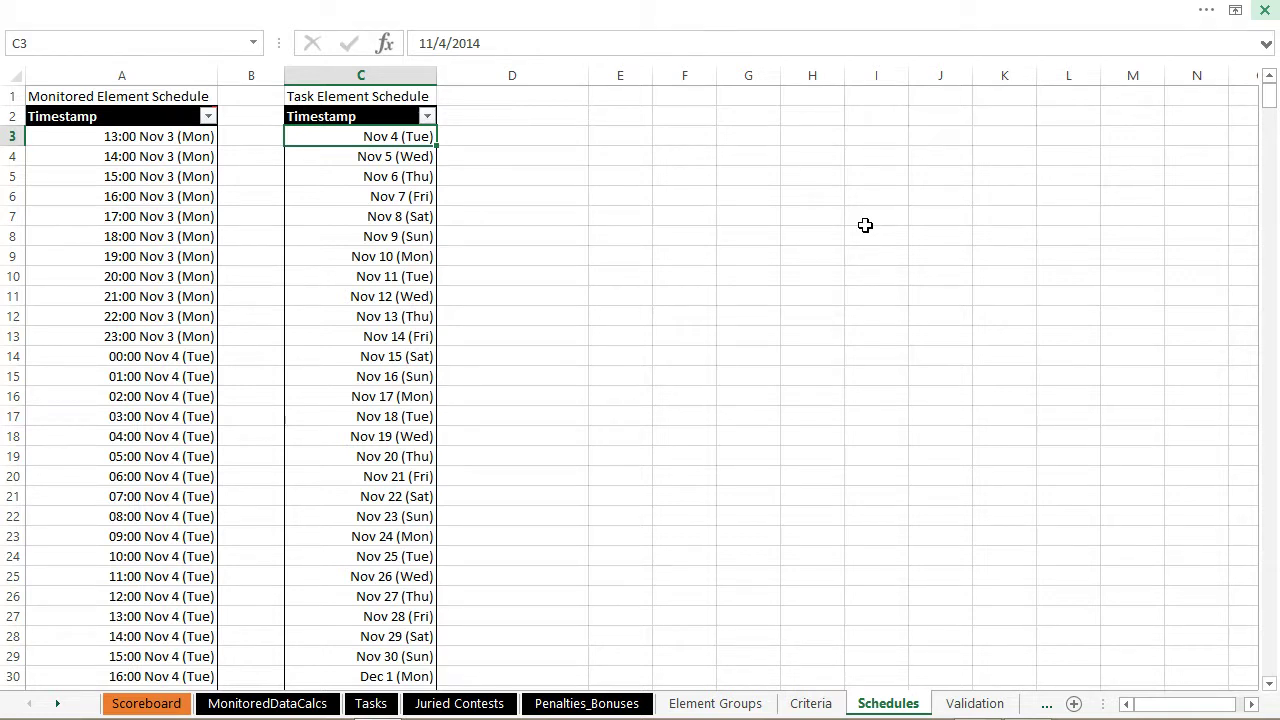
pyautogui.hotkey('ctrl', 'shift', 'Down')
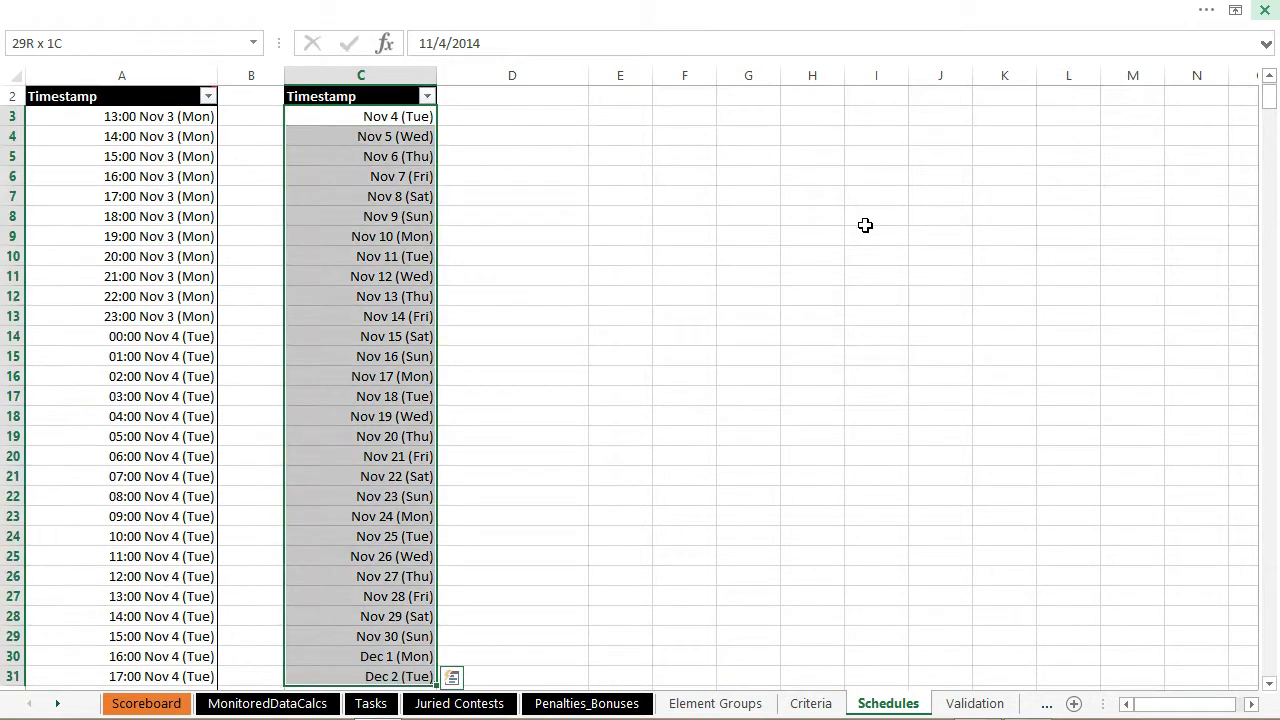
pyautogui.press('Up')
pyautogui.press('Up')
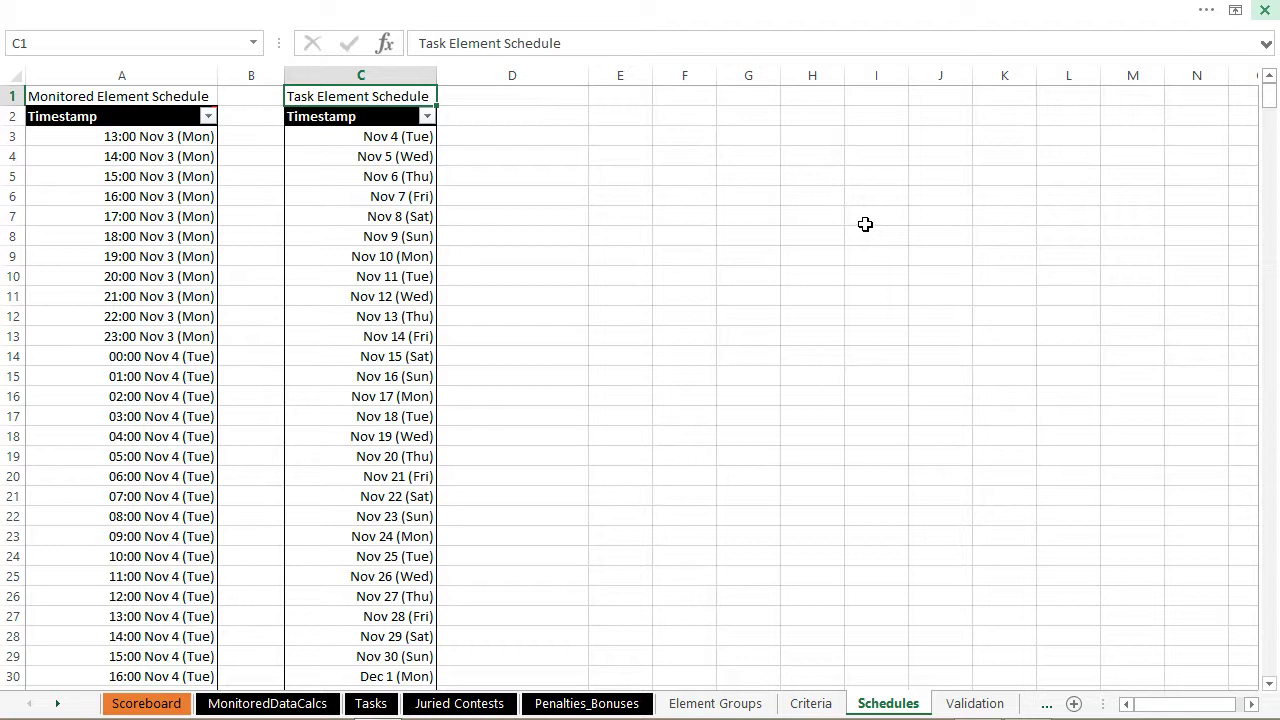
pyautogui.press('Down')
pyautogui.press('Down')
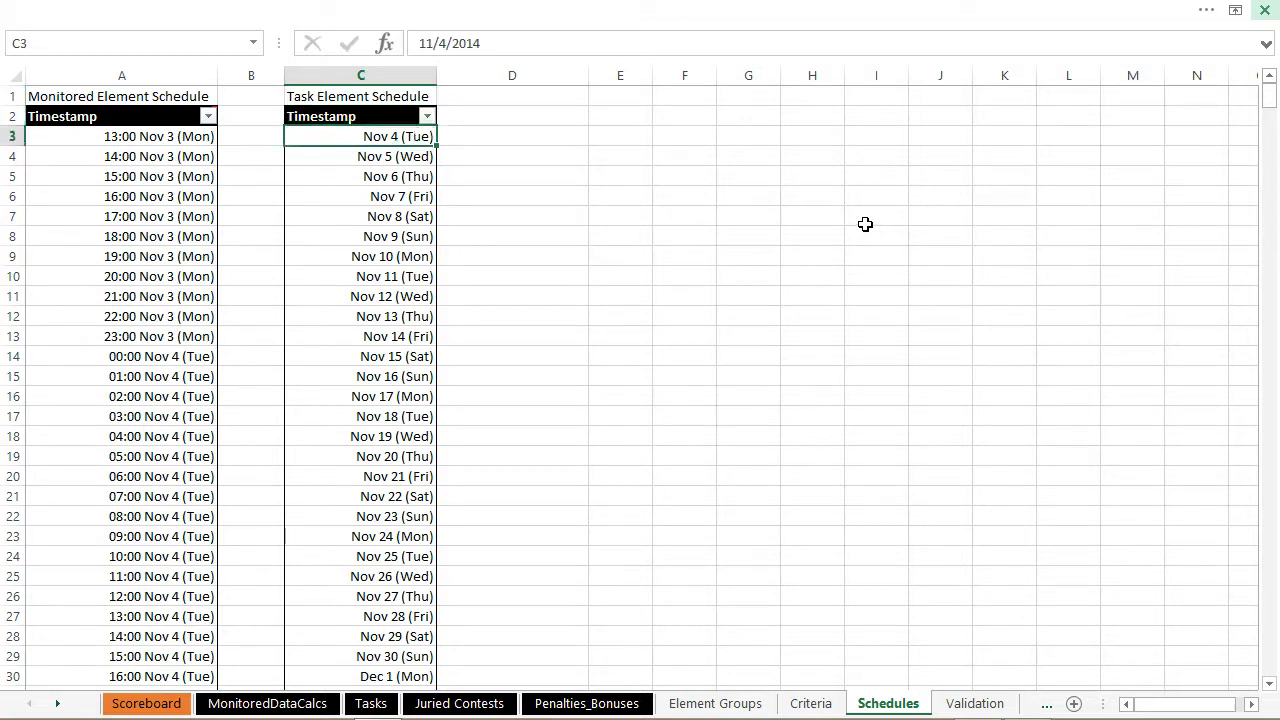
# - Review the abbreviation lists on the Validation sheet and check the team choices offered in A2 of the Tasks sheet
pyautogui.hotkey('ctrl', 'Home')
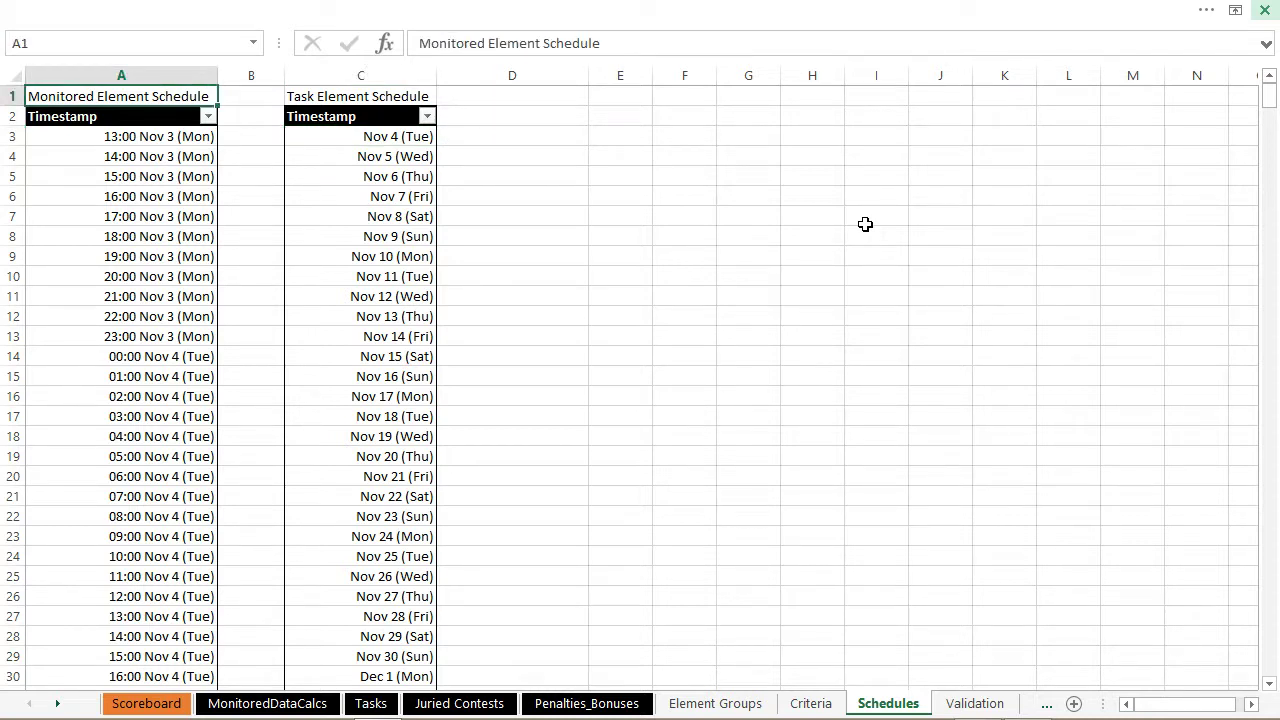
pyautogui.hotkey('ctrl', 'pagedown')
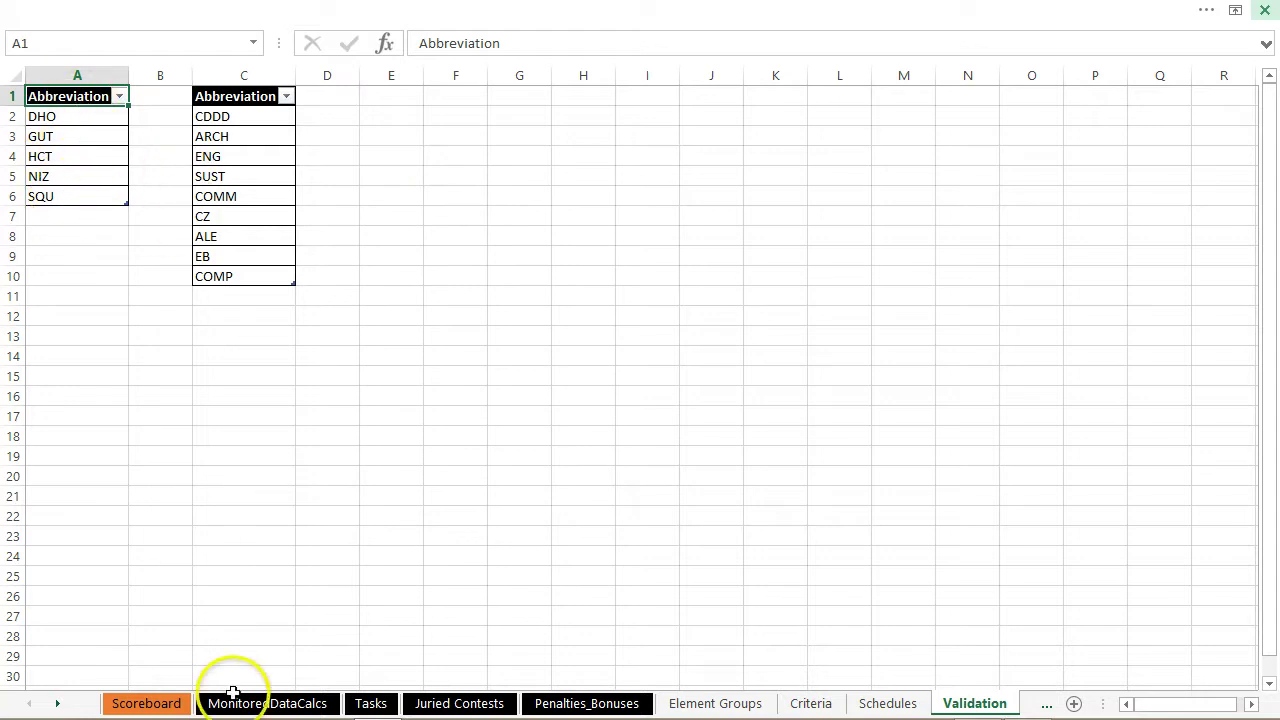
pyautogui.click(321, 705)
pyautogui.click(371, 702)
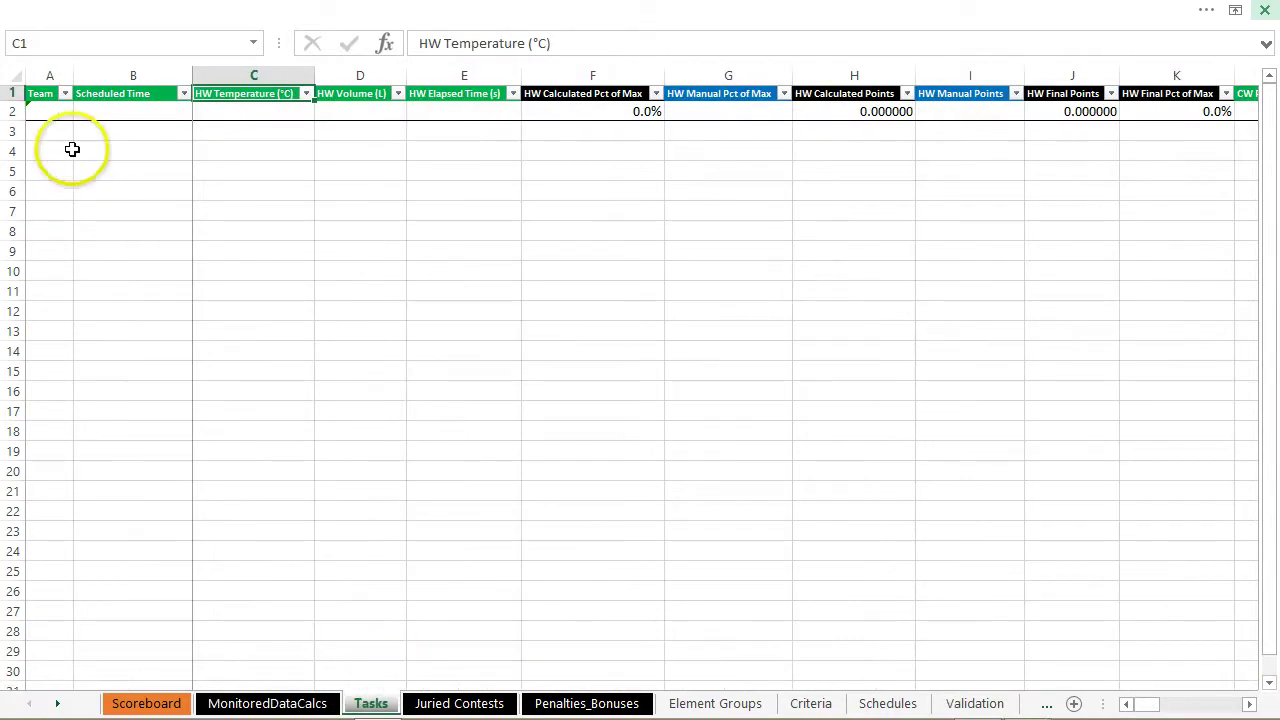
pyautogui.click(46, 109)
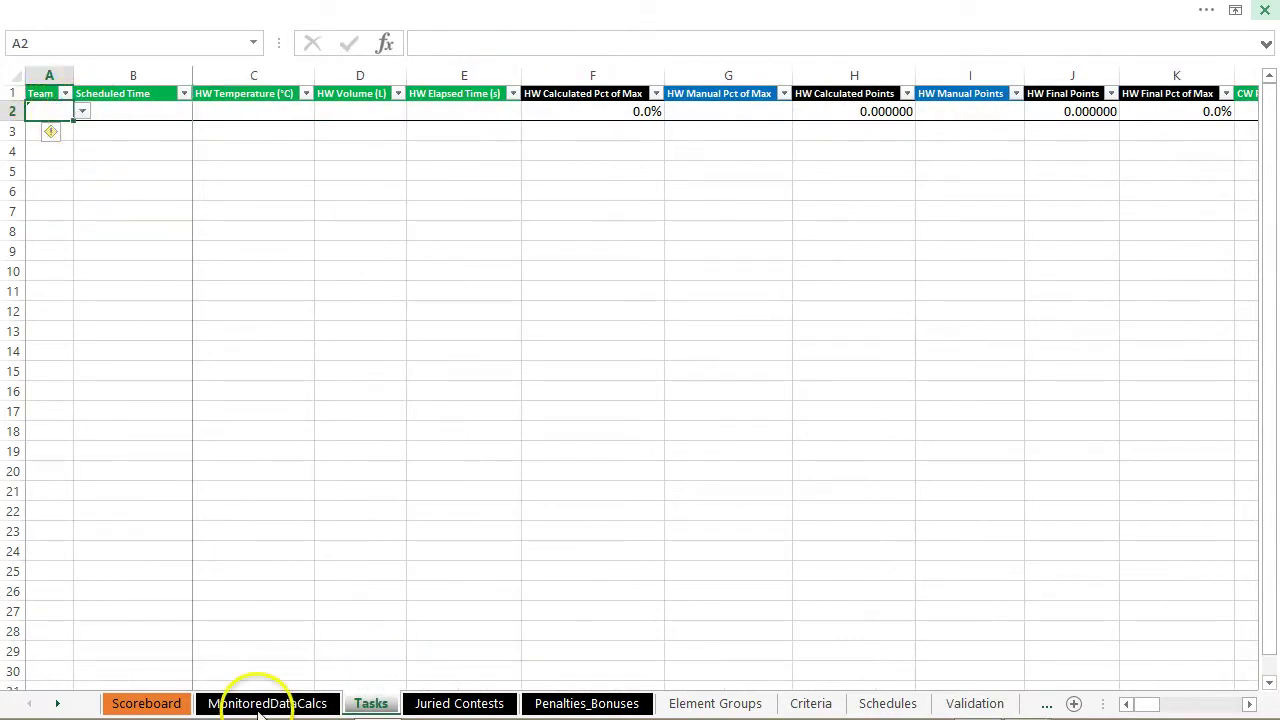
pyautogui.click(83, 112)
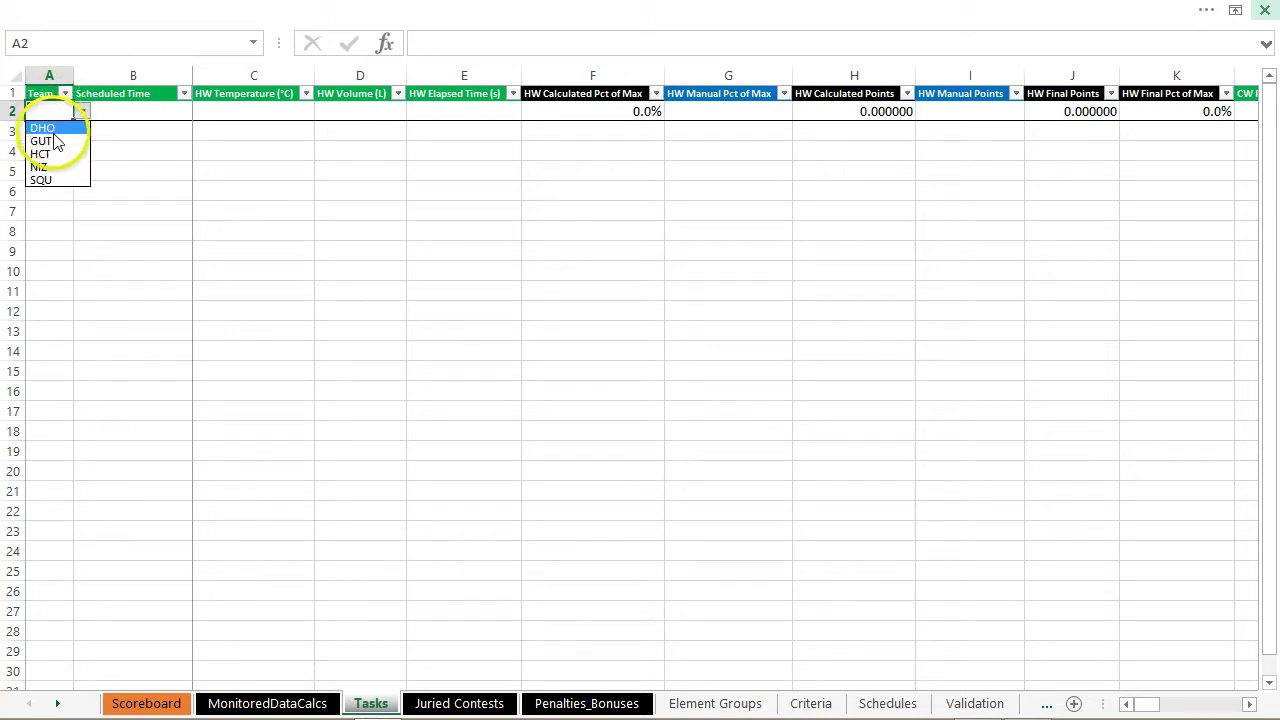
pyautogui.click(48, 168)
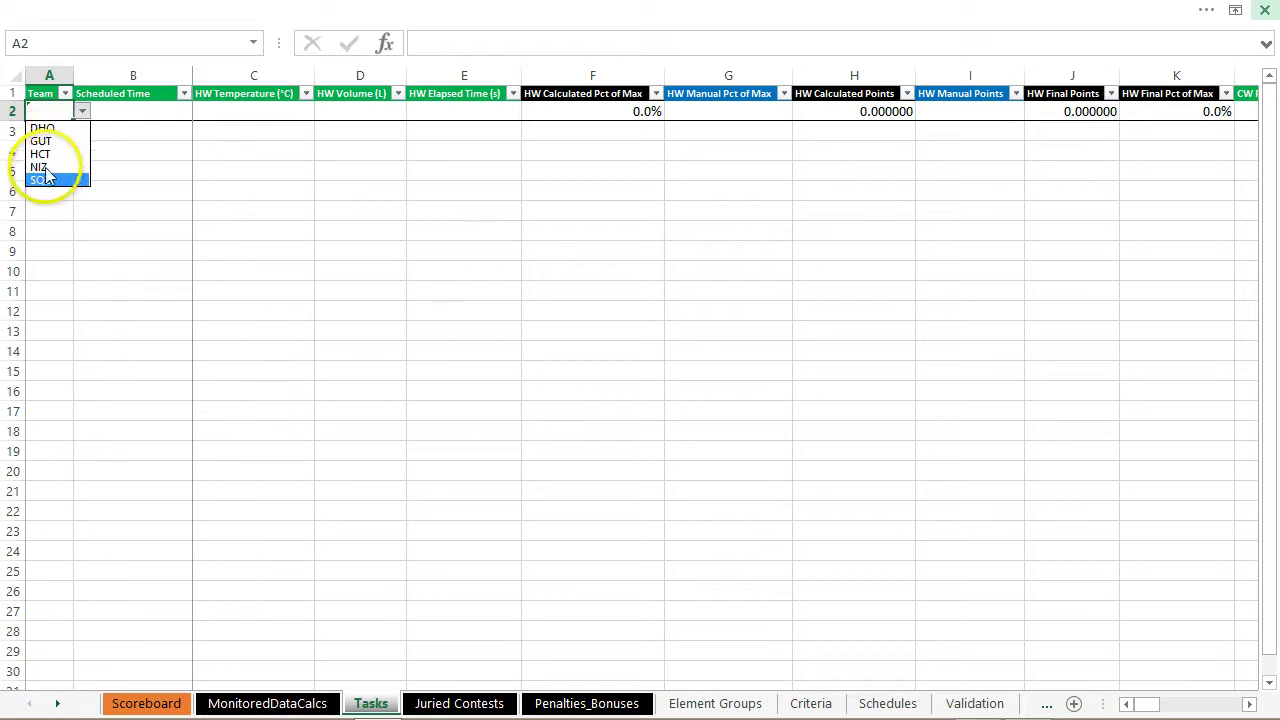
# - Try to enter the unlisted team "aaaa" in A2 of the Tasks sheet and cancel the entry
pyautogui.click(37, 110)
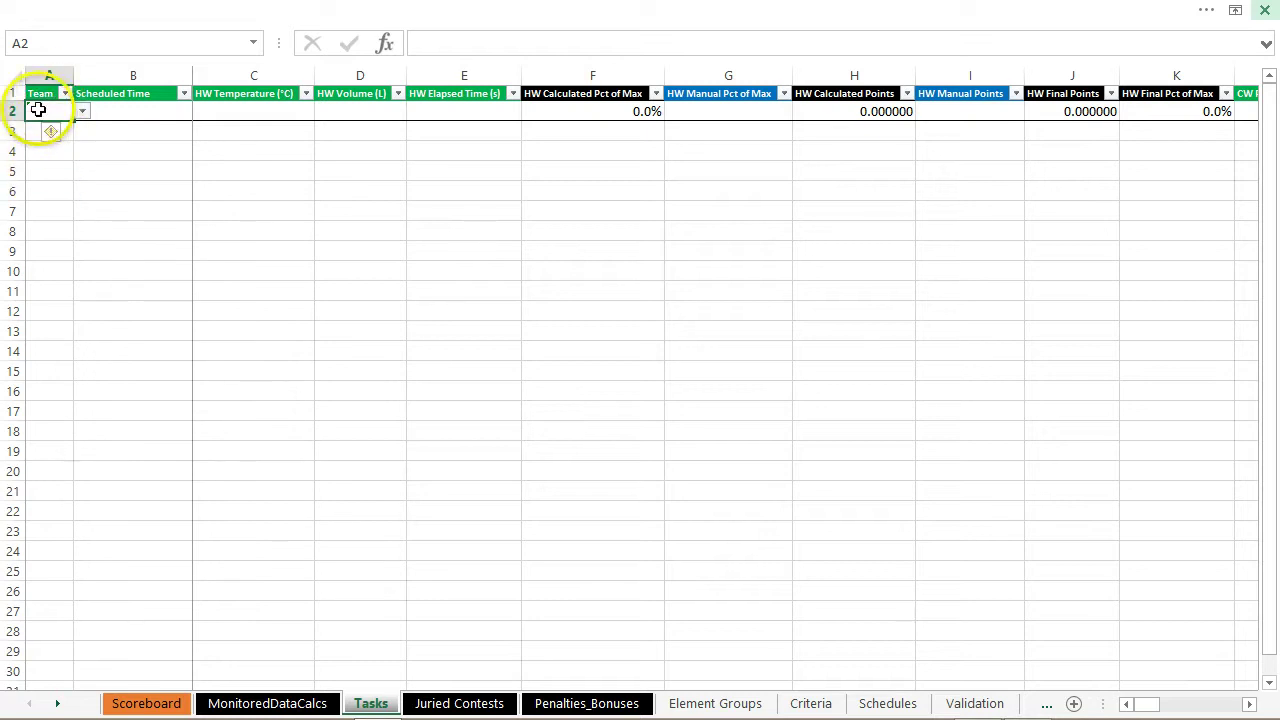
pyautogui.write('aaaa')
pyautogui.press('Return')
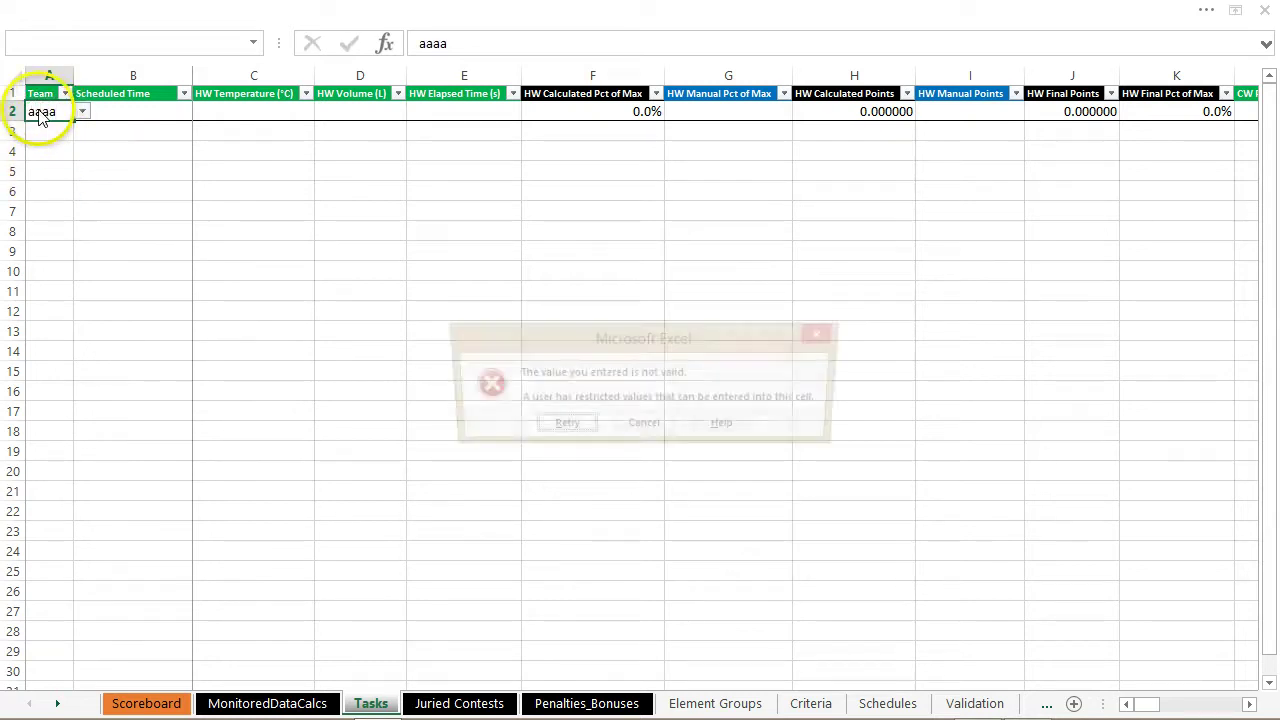
pyautogui.click(638, 430)
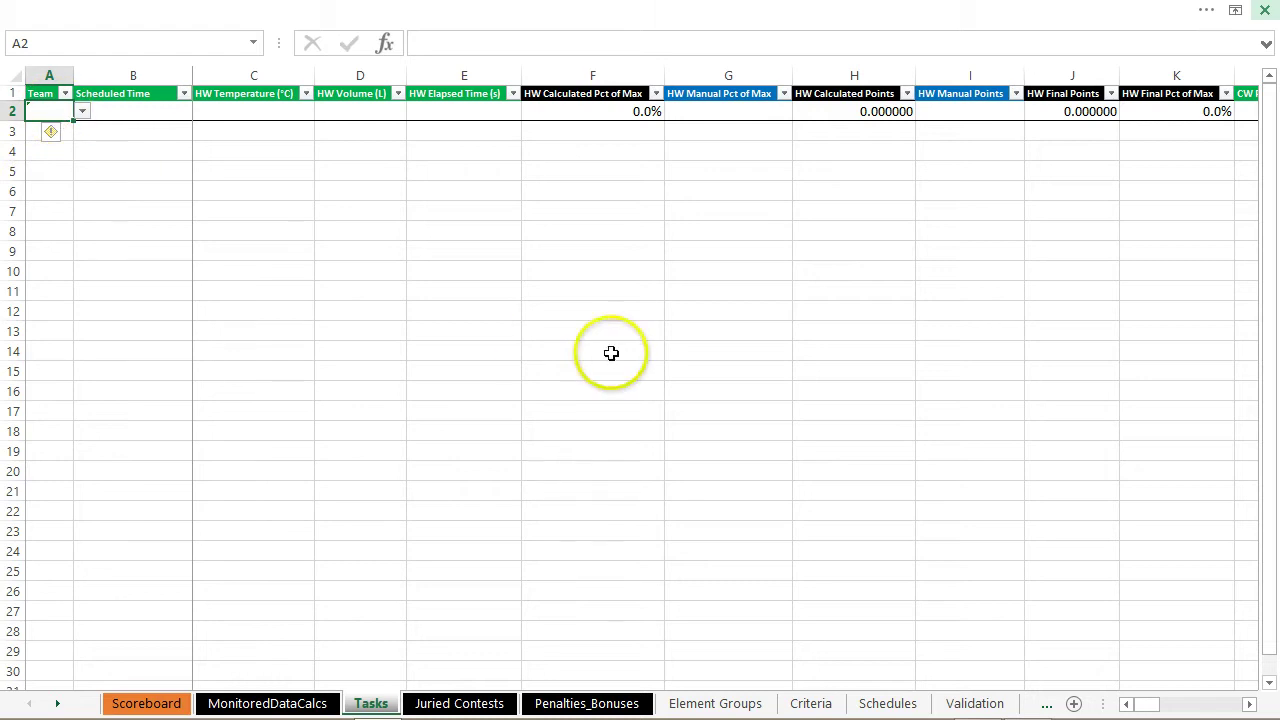
# - Review the Scheduled Time choices for B2 on the Tasks sheet and compare them with the Task Element Schedule on Schedules
pyautogui.click(175, 116)
pyautogui.click(199, 113)
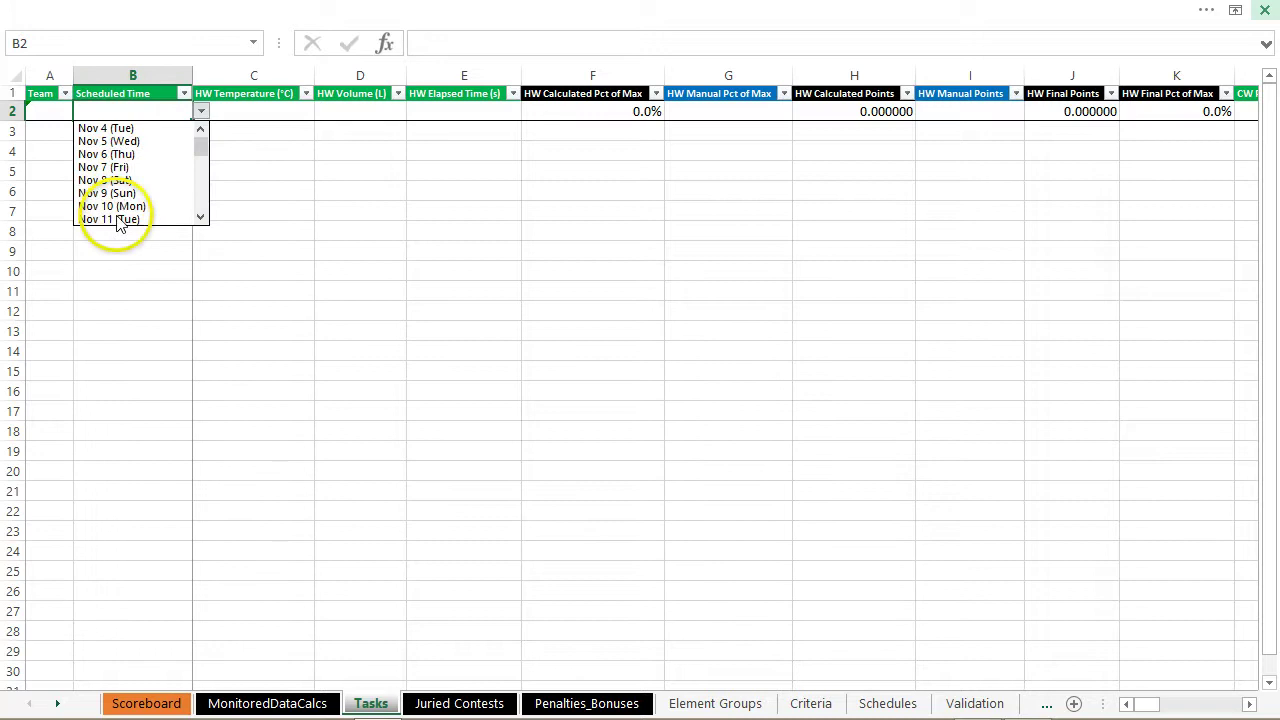
pyautogui.click(884, 704)
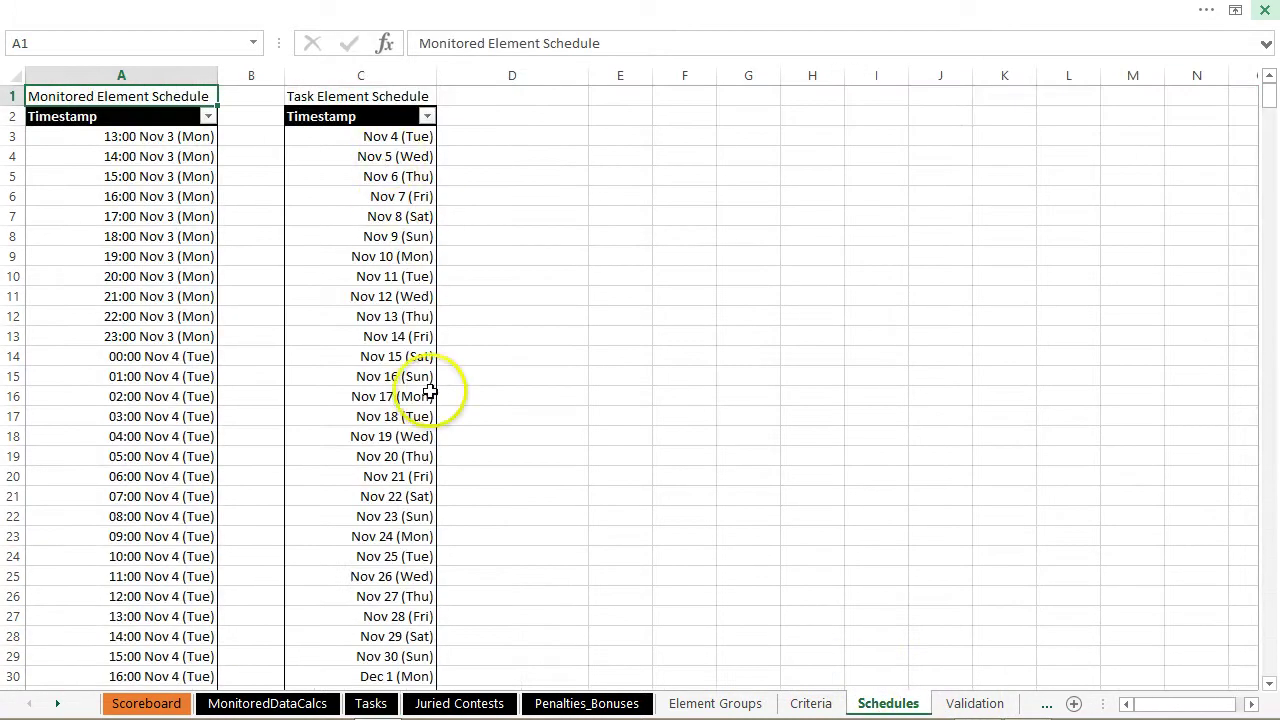
pyautogui.moveTo(1049, 712)
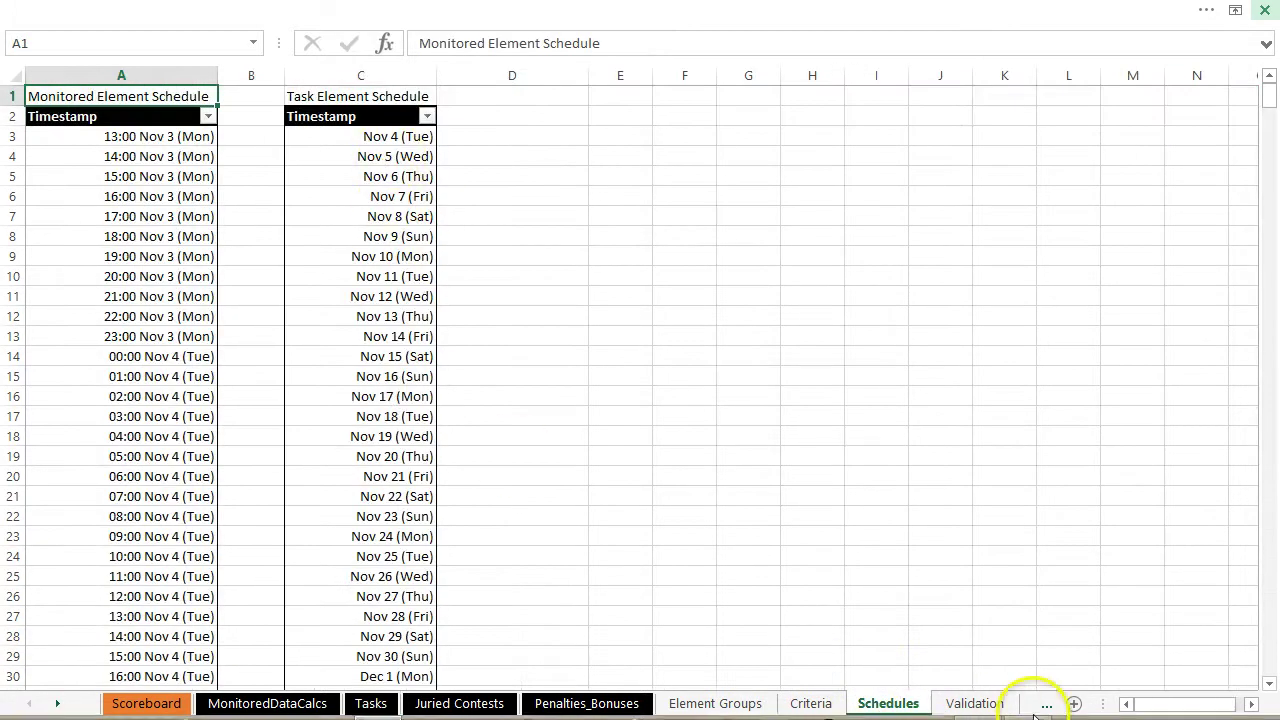
# - Revisit the Validation lists and check the contest choices offered in C2 of the Penalties_Bonuses sheet
pyautogui.click(968, 703)
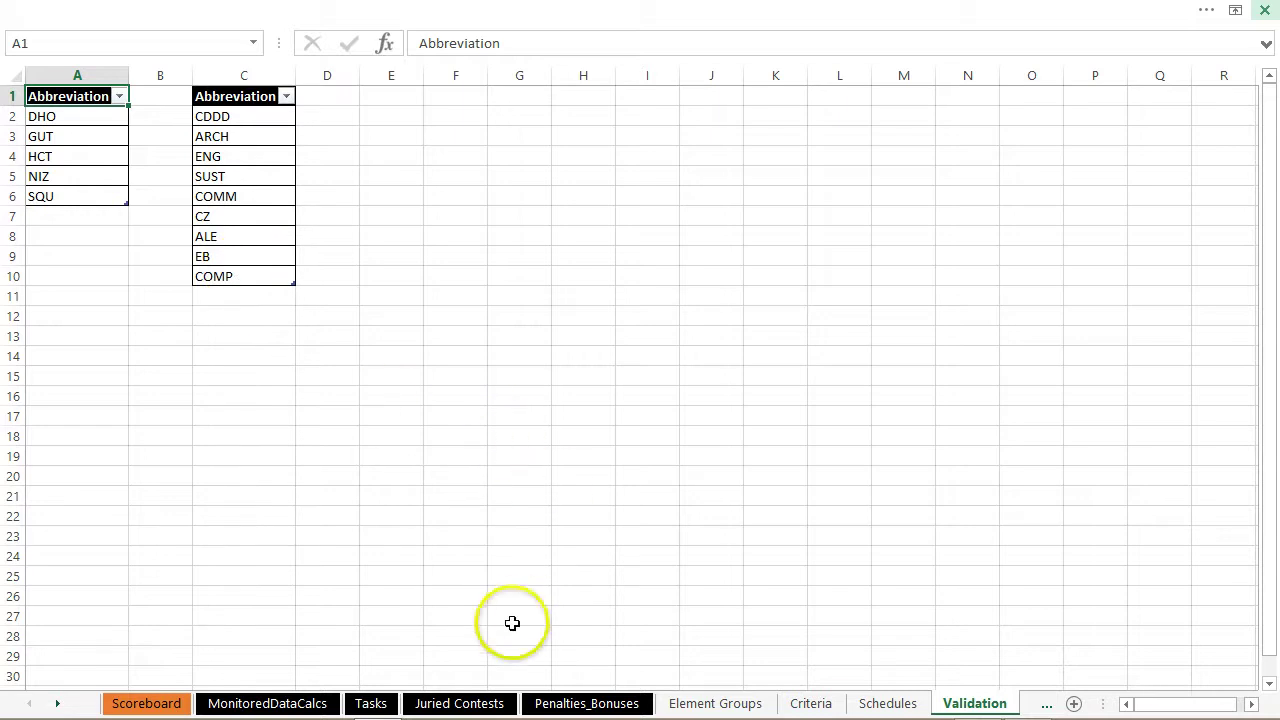
pyautogui.click(590, 704)
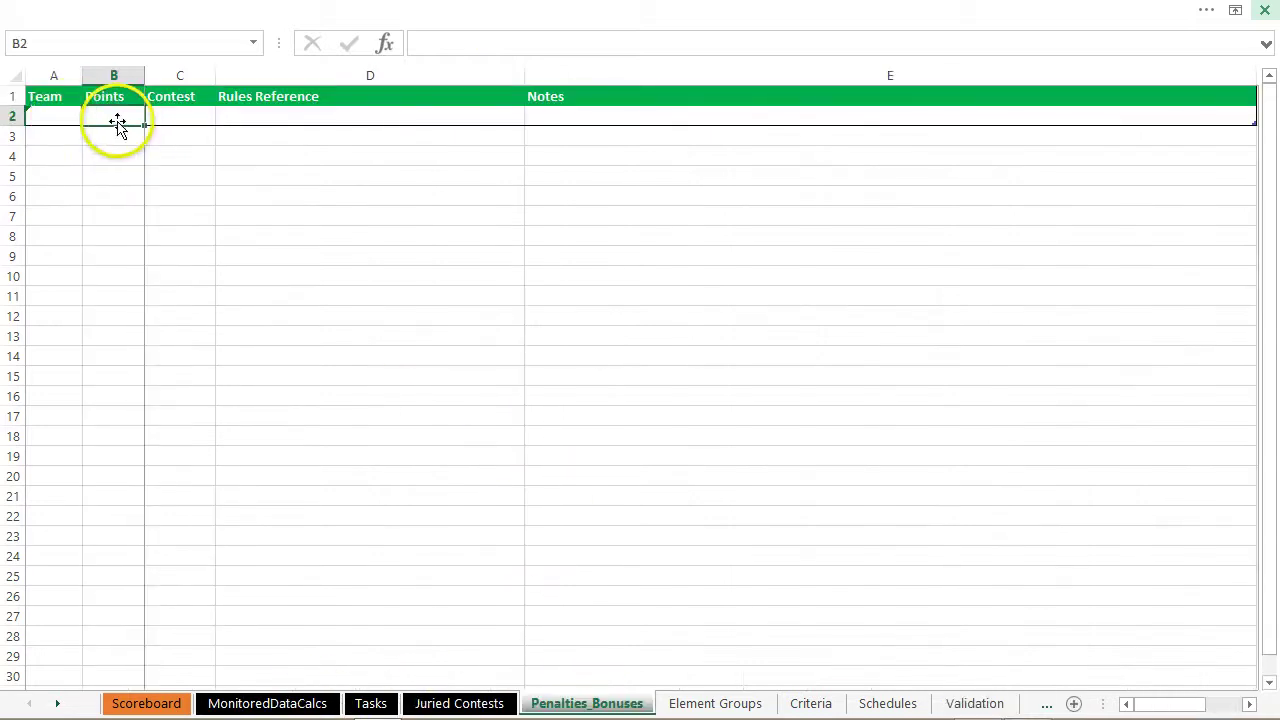
pyautogui.click(175, 118)
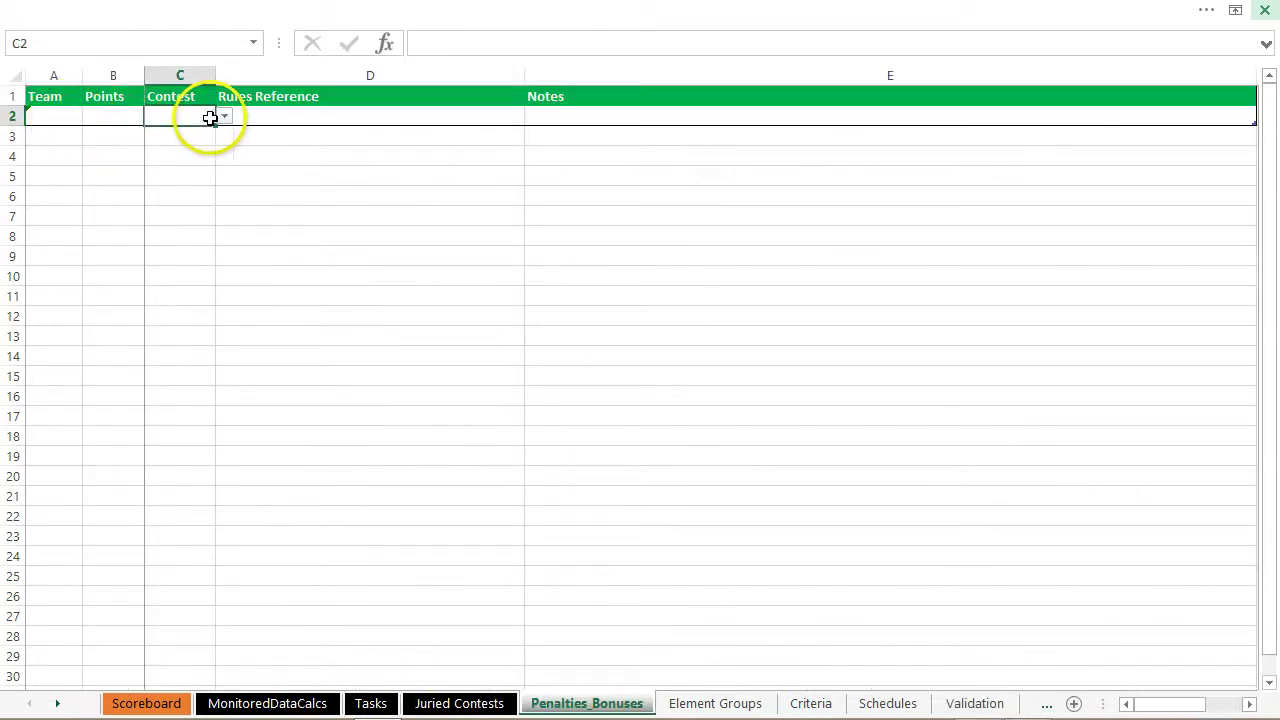
pyautogui.click(224, 116)
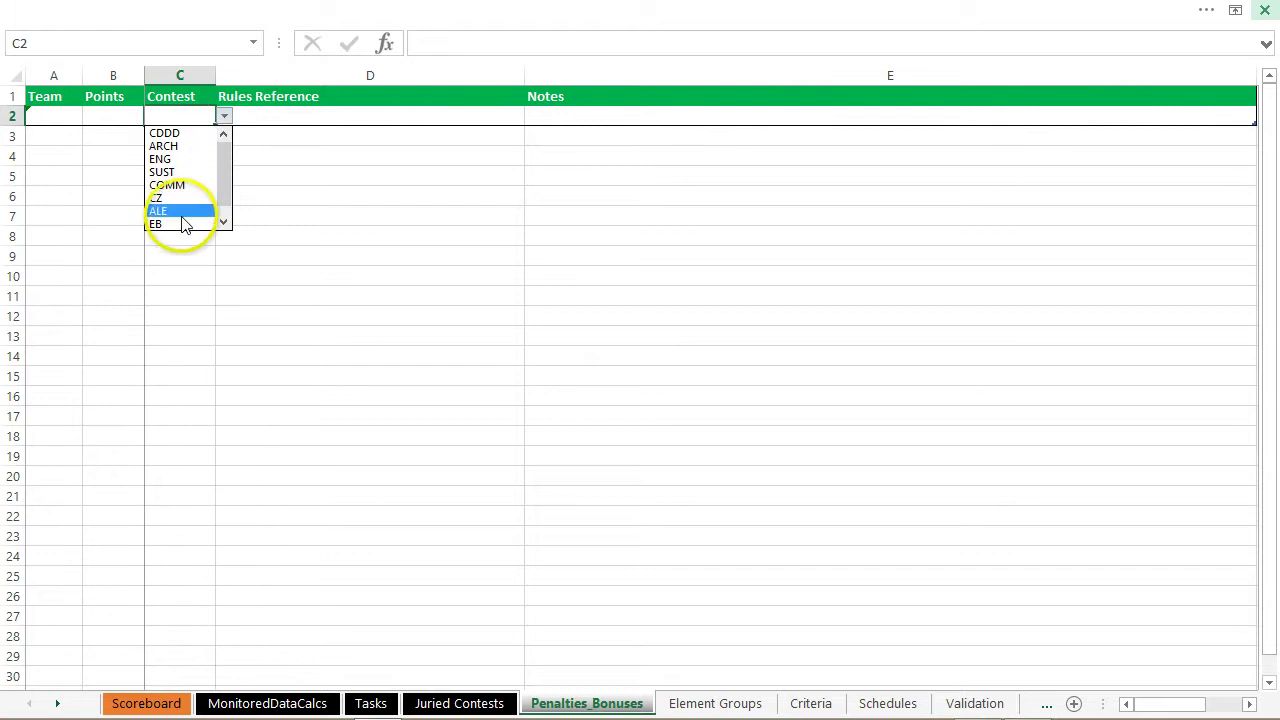
pyautogui.click(177, 117)
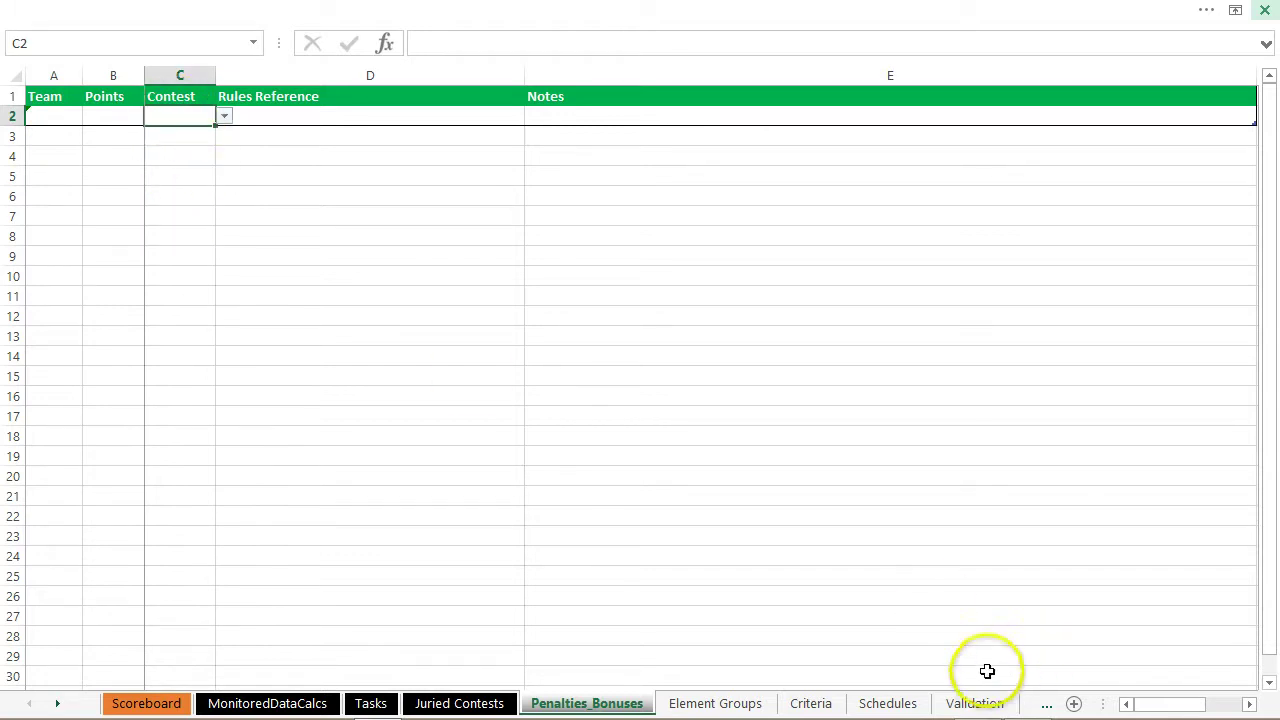
# - Open the Energy Balance Summary sheet, inspect the Adjusted Measured Net Energy formulas in B2 to D2, and select the Calculate Score Flag in B4
pyautogui.click(972, 703)
pyautogui.hotkey('ctrl', 'pagedown')
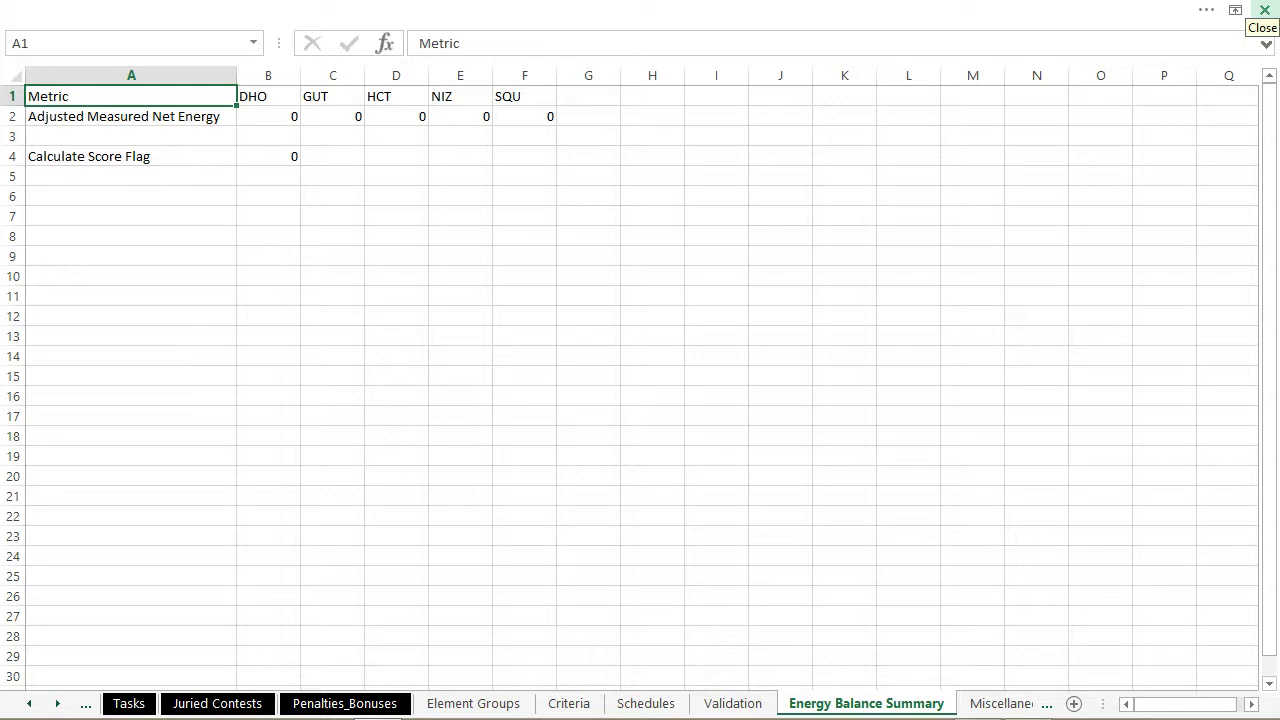
pyautogui.press('Down')
pyautogui.press('Right')
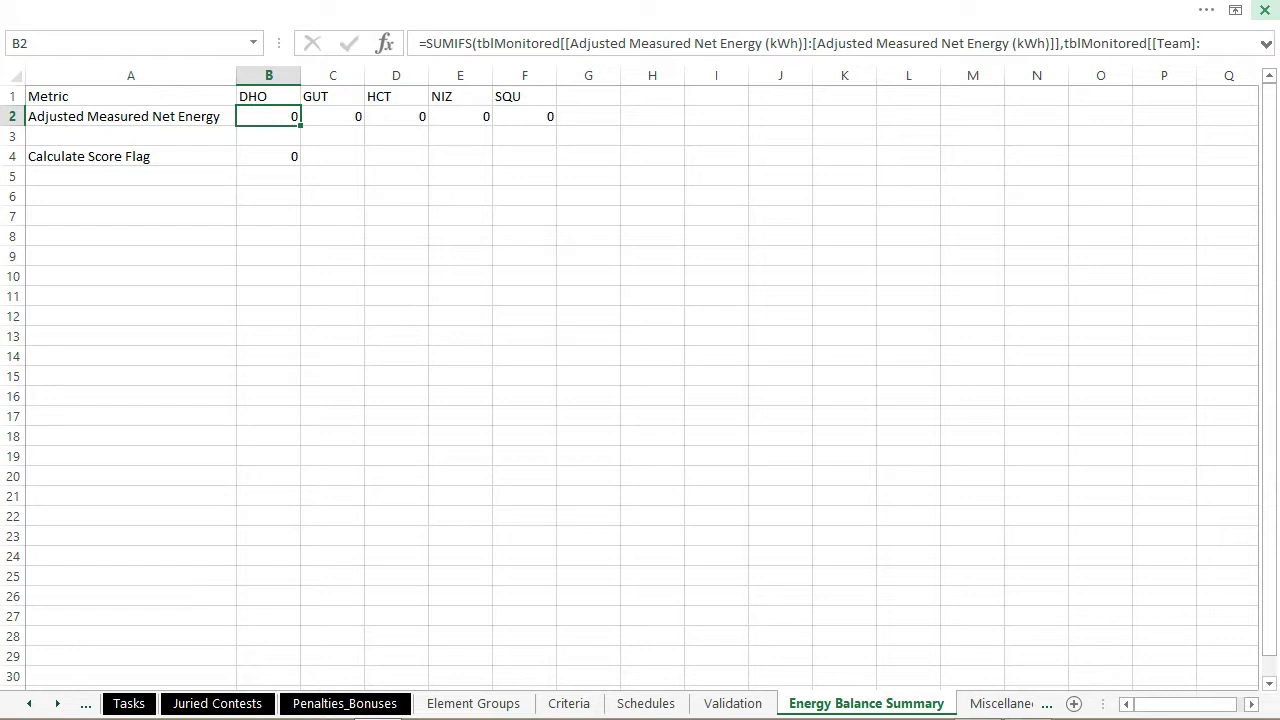
pyautogui.press('Right')
pyautogui.press('Right')
pyautogui.press('Left')
pyautogui.press('Left')
pyautogui.click(268, 156)
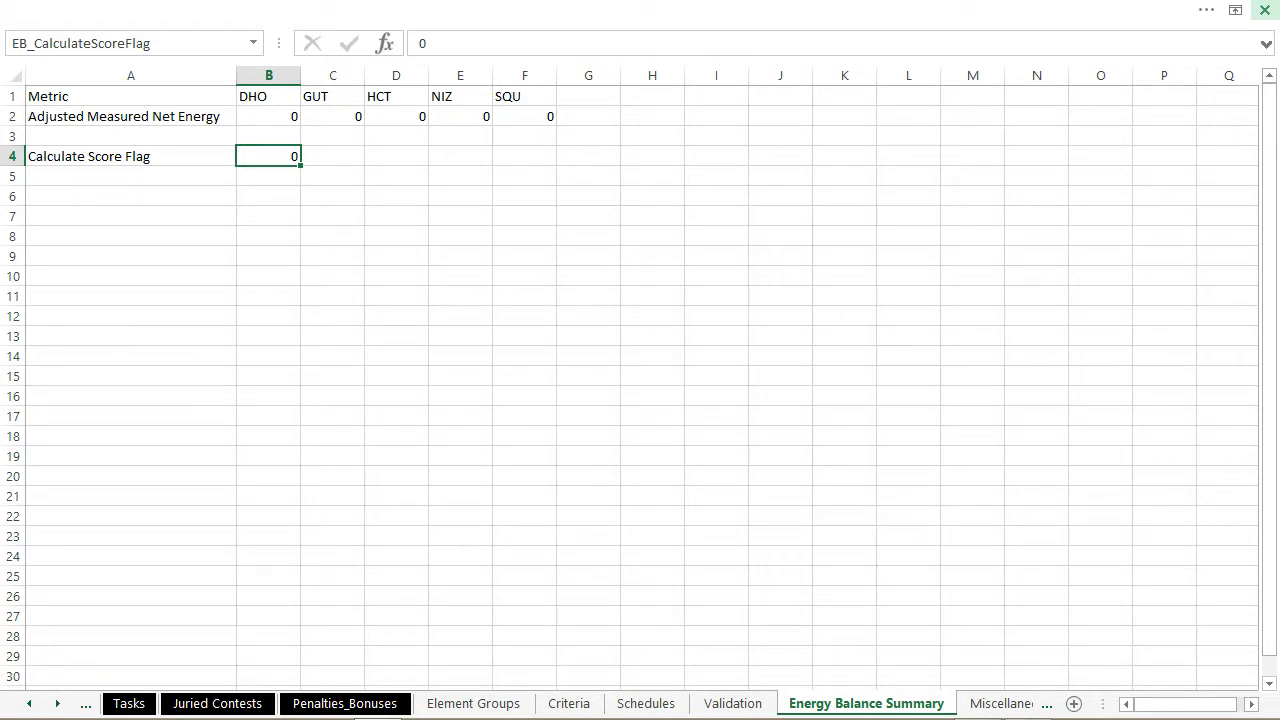
# - Open the Miscellaneous sheet and examine the pivot table of final points, finishing with cell A2 selected
pyautogui.hotkey('ctrl', 'pagedown')
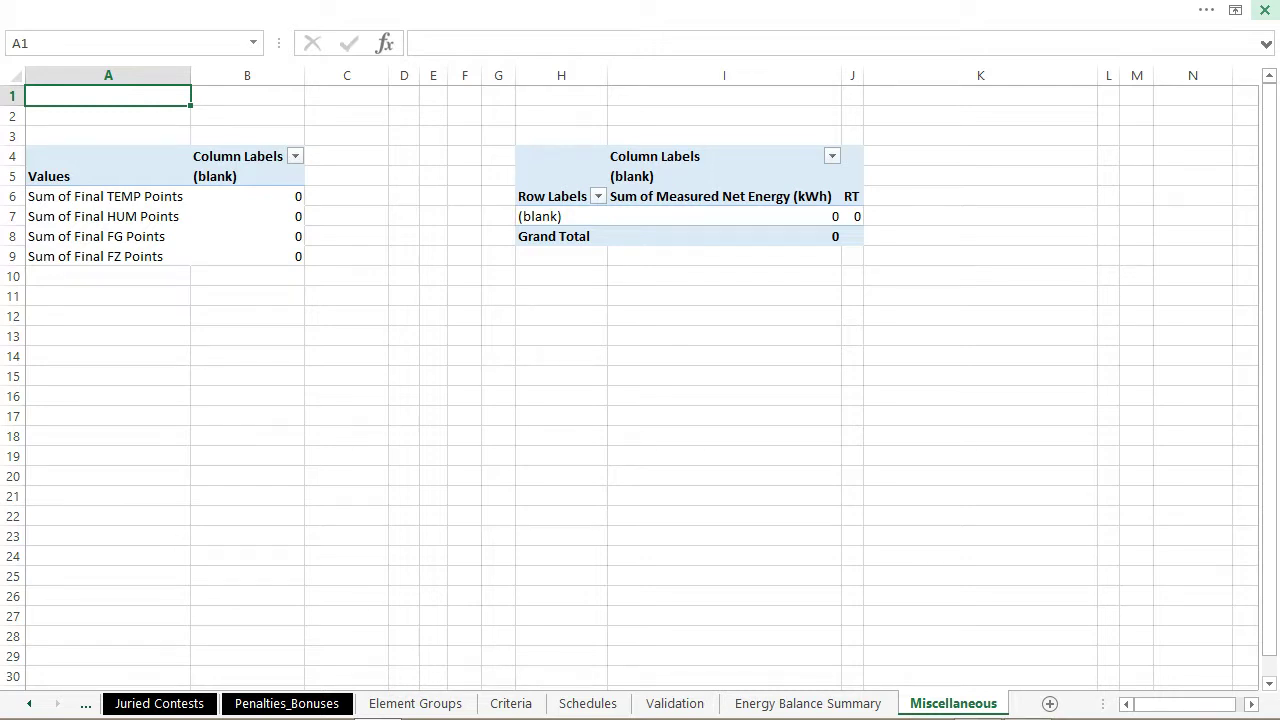
pyautogui.press('Down')
pyautogui.press('Down')
pyautogui.press('Down')
pyautogui.press('Down')
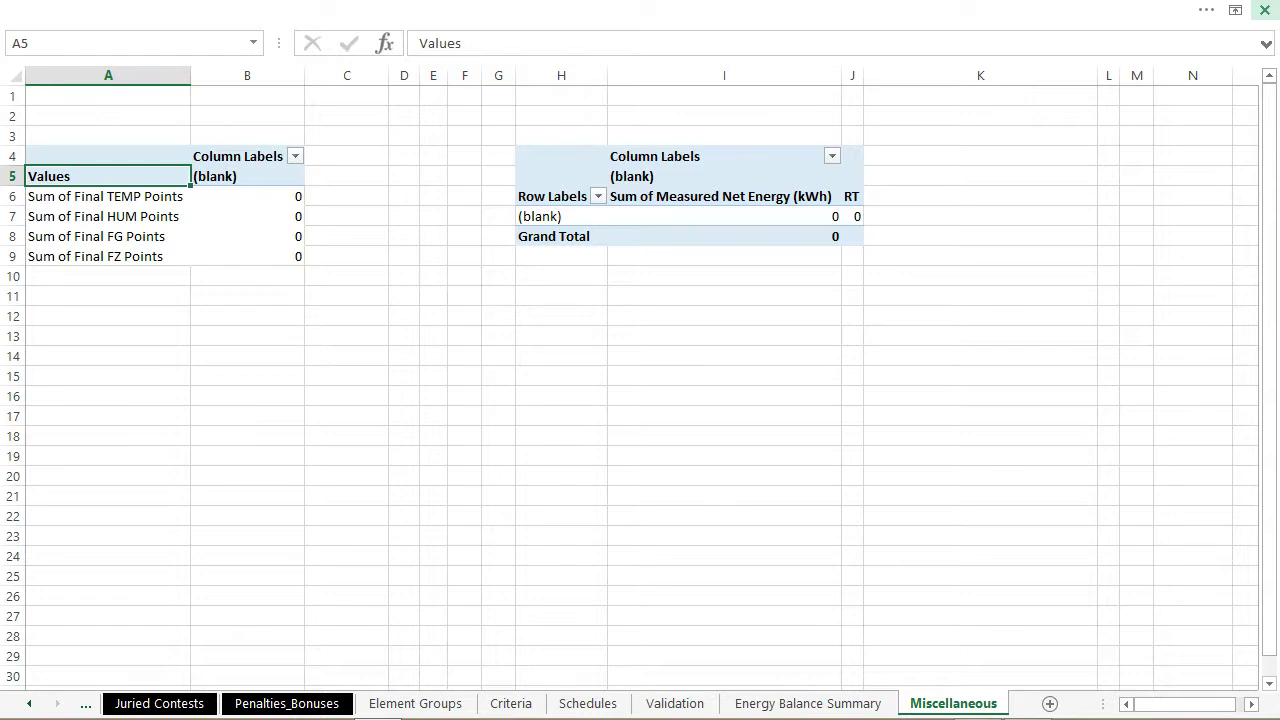
pyautogui.press('Right')
pyautogui.press('Left')
pyautogui.press('Up')
pyautogui.press('Up')
pyautogui.press('Up')
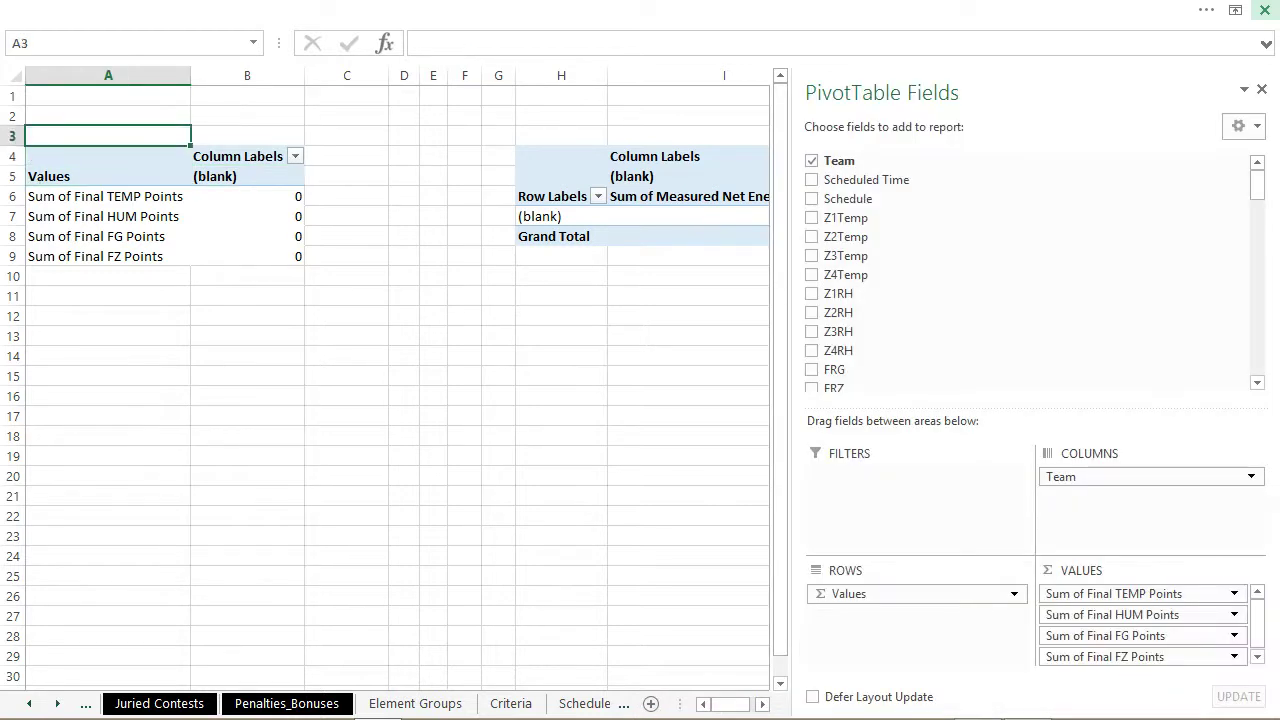
pyautogui.press('Up')
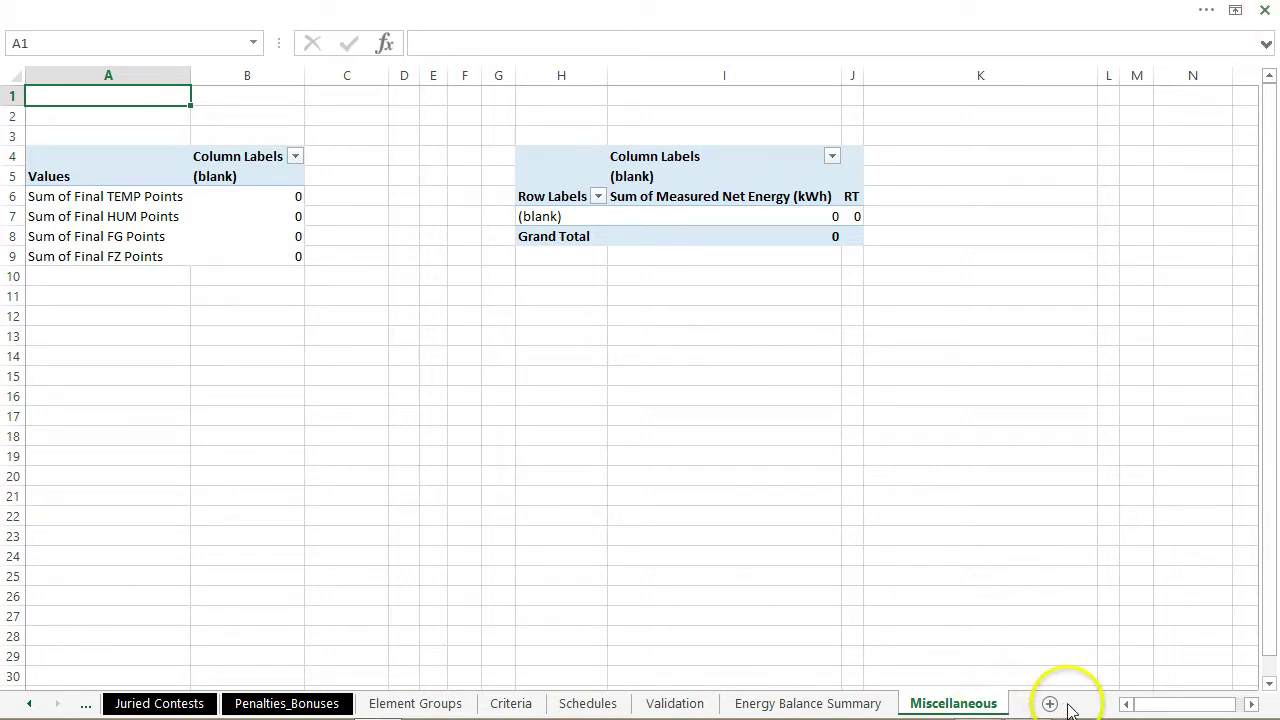
pyautogui.click(124, 114)
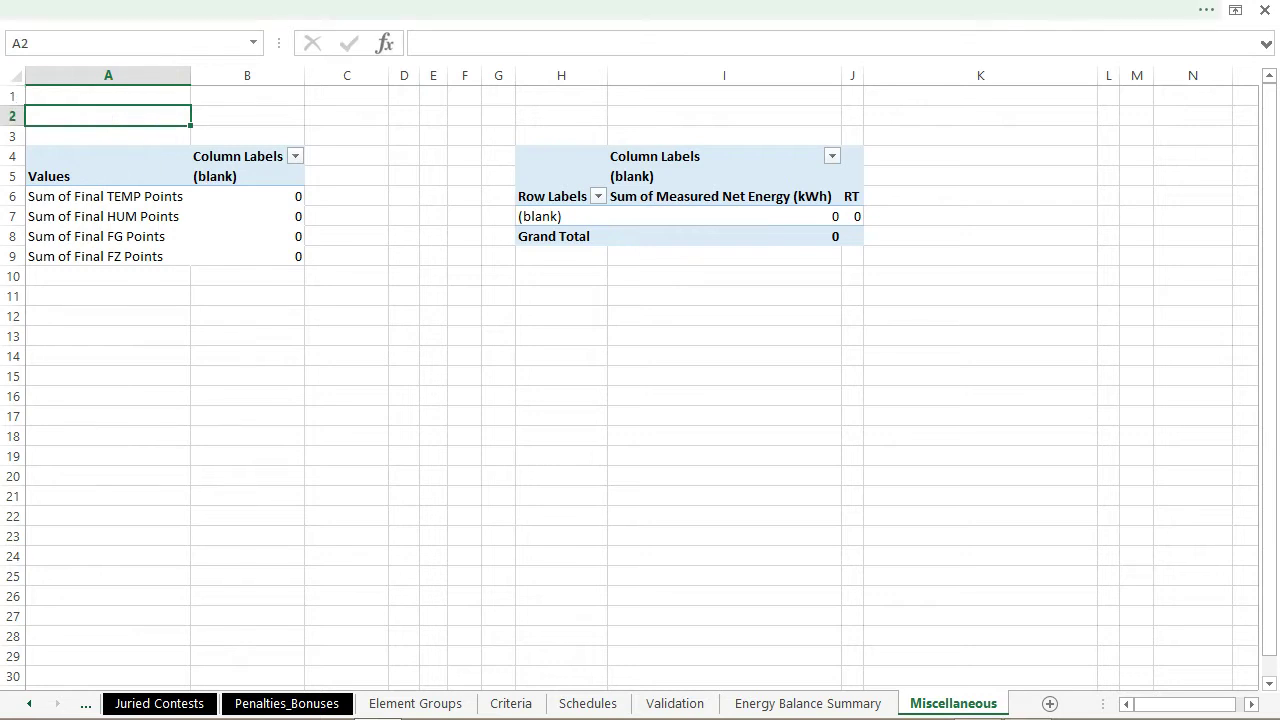
# - Go back through the sheets to the Scoreboard, check MonitoredDataCalcs briefly, and return to the Scoreboard
pyautogui.hotkey('ctrl', 'pageup')
pyautogui.hotkey('ctrl', 'pageup')
pyautogui.hotkey('ctrl', 'pageup')
pyautogui.hotkey('ctrl', 'pageup')
pyautogui.hotkey('ctrl', 'pageup')
pyautogui.hotkey('ctrl', 'pageup')
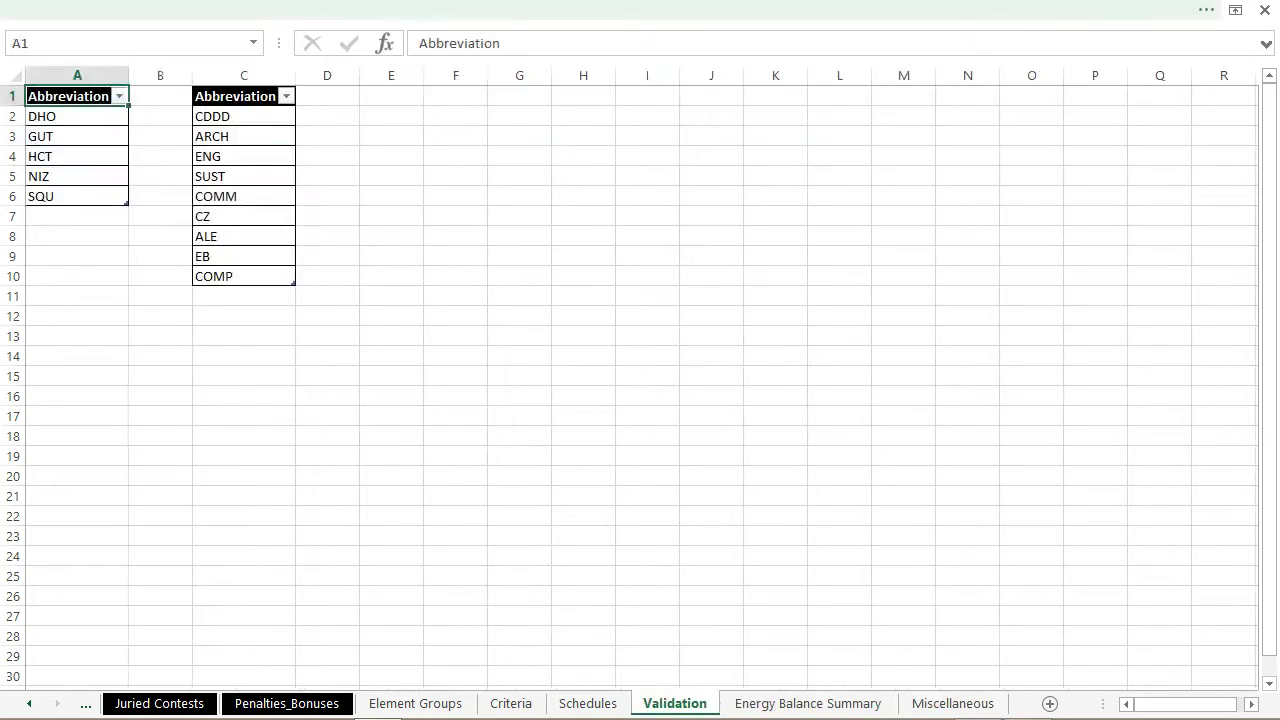
pyautogui.hotkey('ctrl', 'pageup')
pyautogui.hotkey('ctrl', 'pageup')
pyautogui.hotkey('ctrl', 'pageup')
pyautogui.hotkey('ctrl', 'pageup')
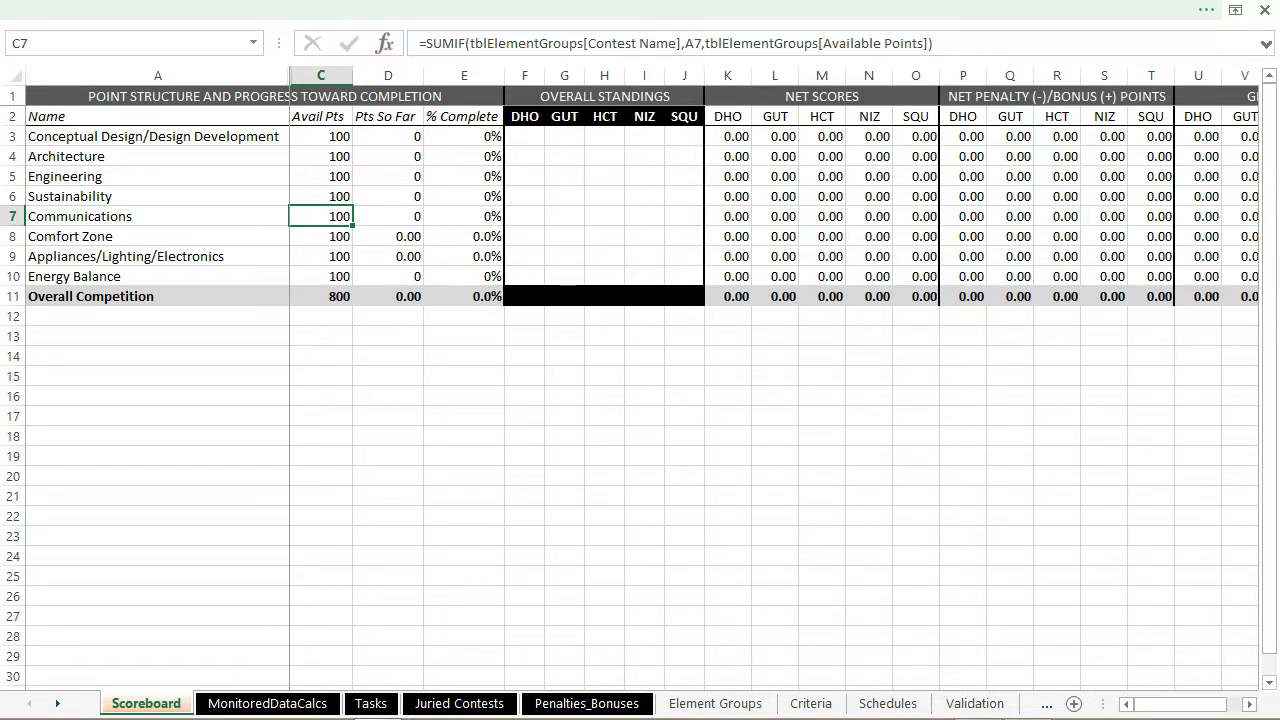
pyautogui.hotkey('ctrl', 'pagedown')
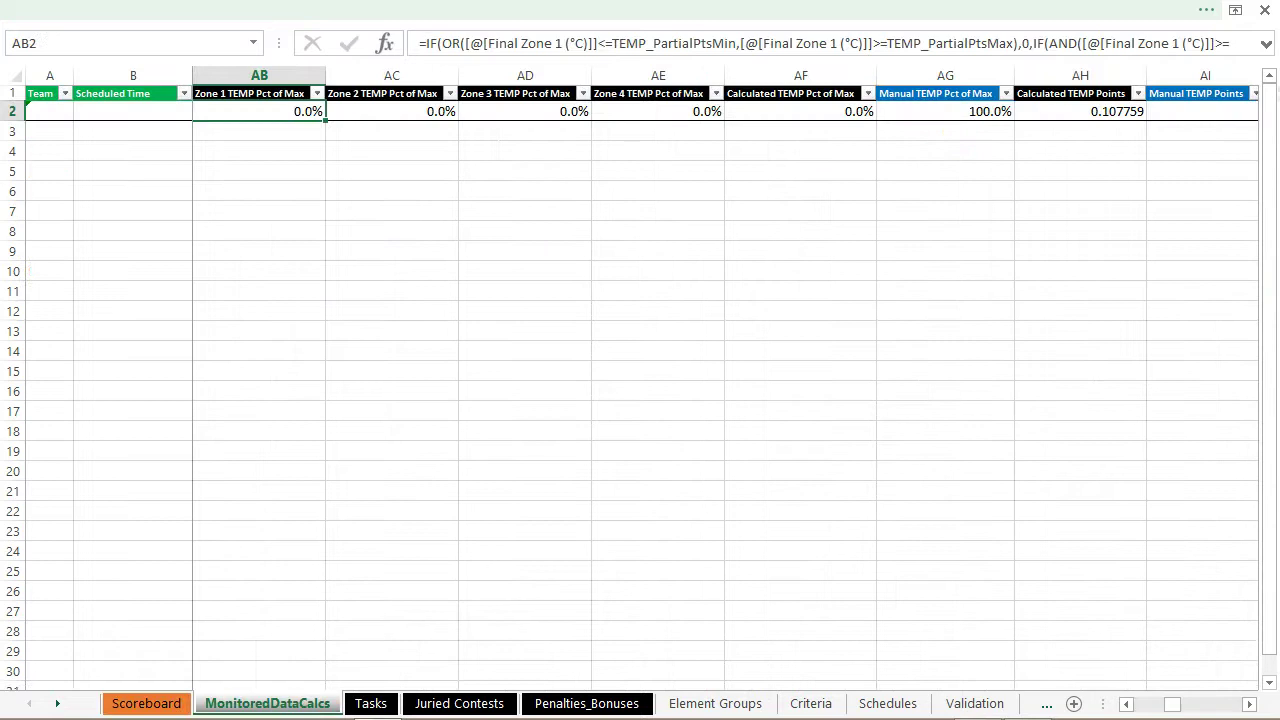
pyautogui.hotkey('ctrl', 'pageup')
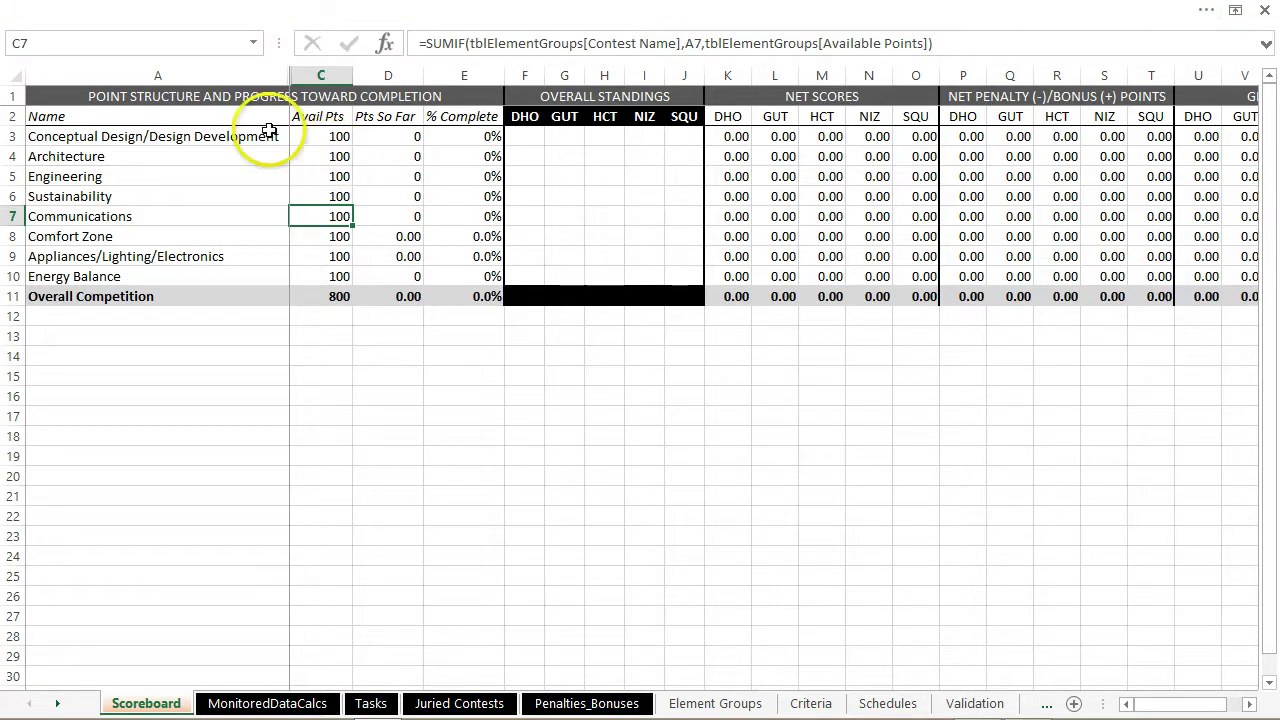
# - Select Conceptual Design/Design Development in A3 of the Scoreboard, view the Juried Contests sheet, and return to the Scoreboard
pyautogui.click(213, 133)
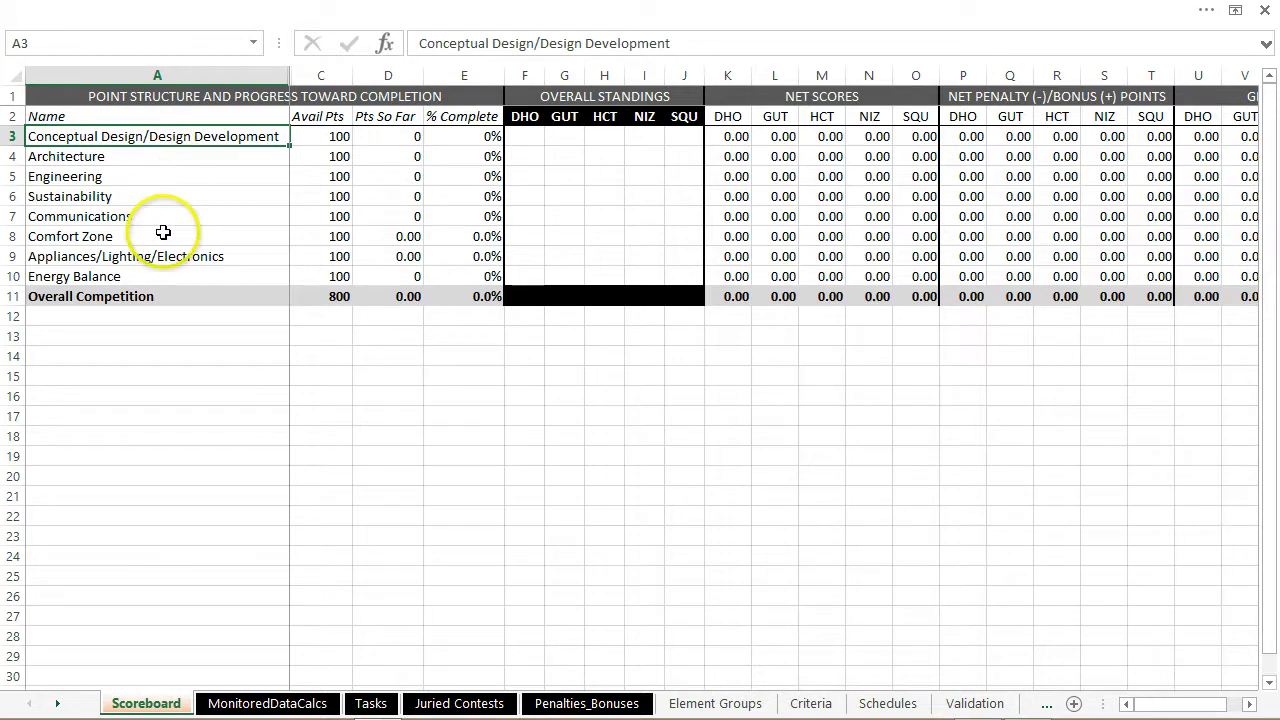
pyautogui.click(452, 703)
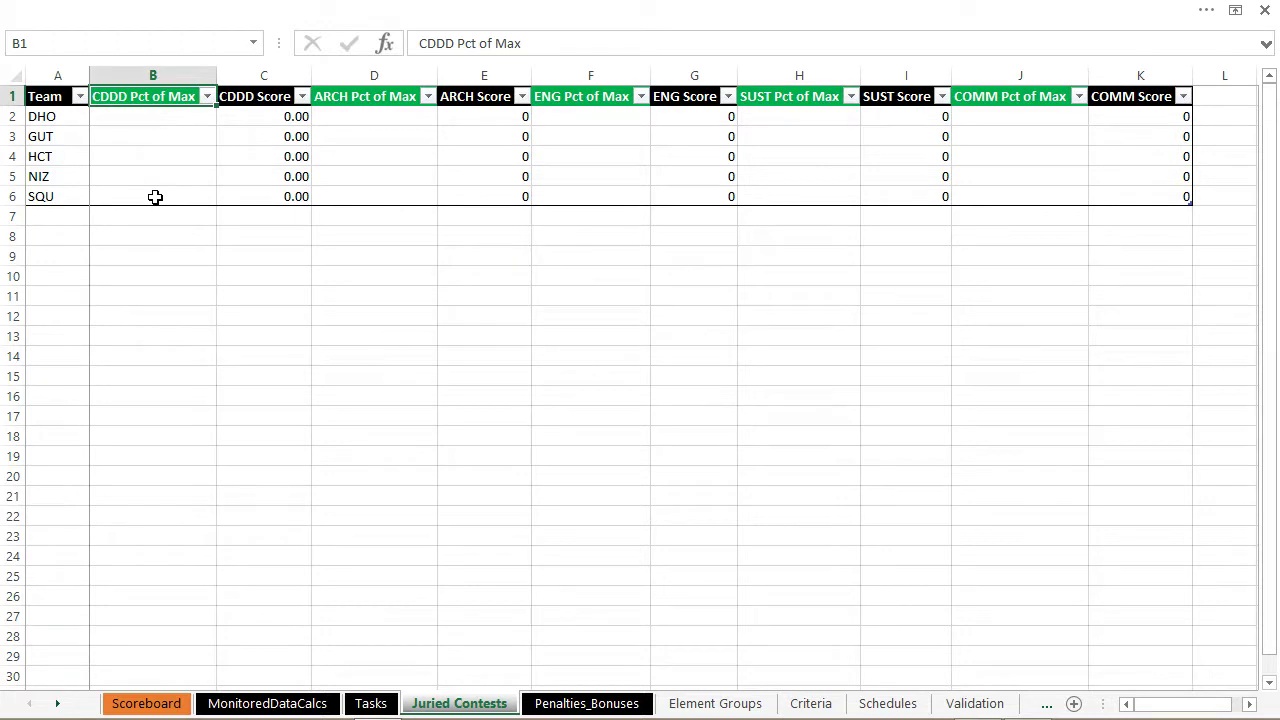
pyautogui.click(144, 705)
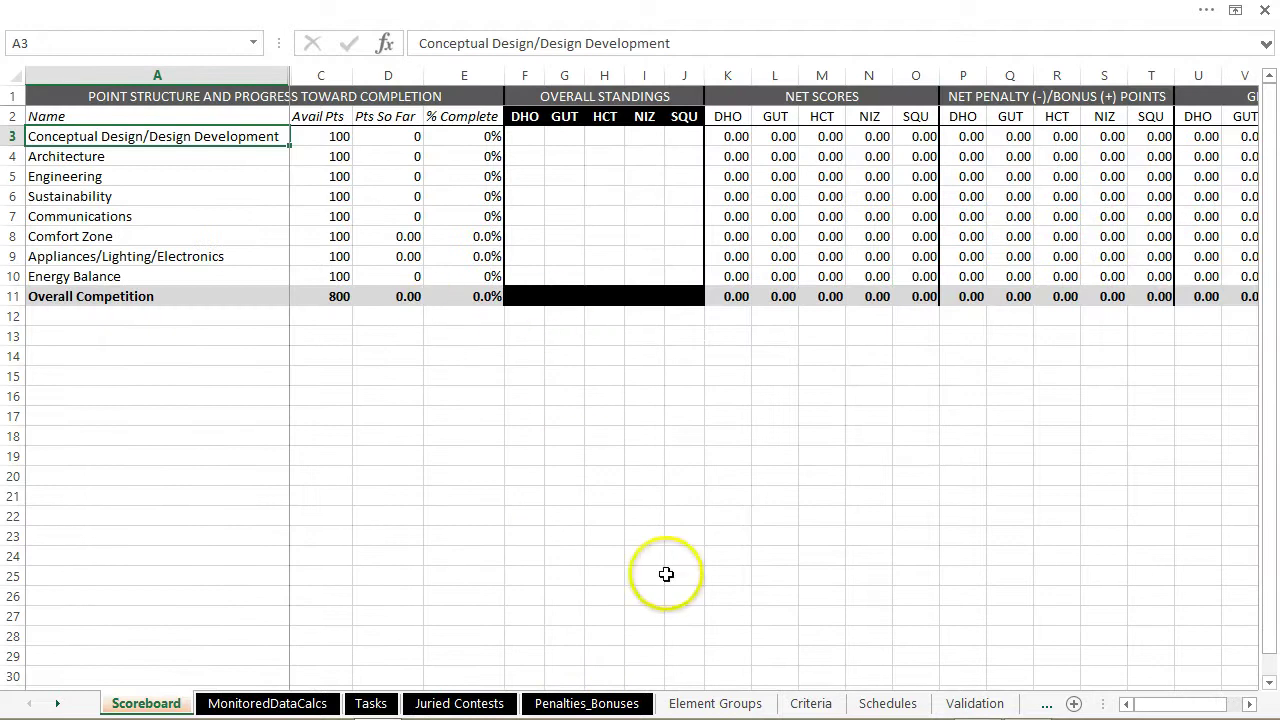
# - Open the Penalties_Bonuses sheet and set the Team in A2 to HCT
pyautogui.click(592, 705)
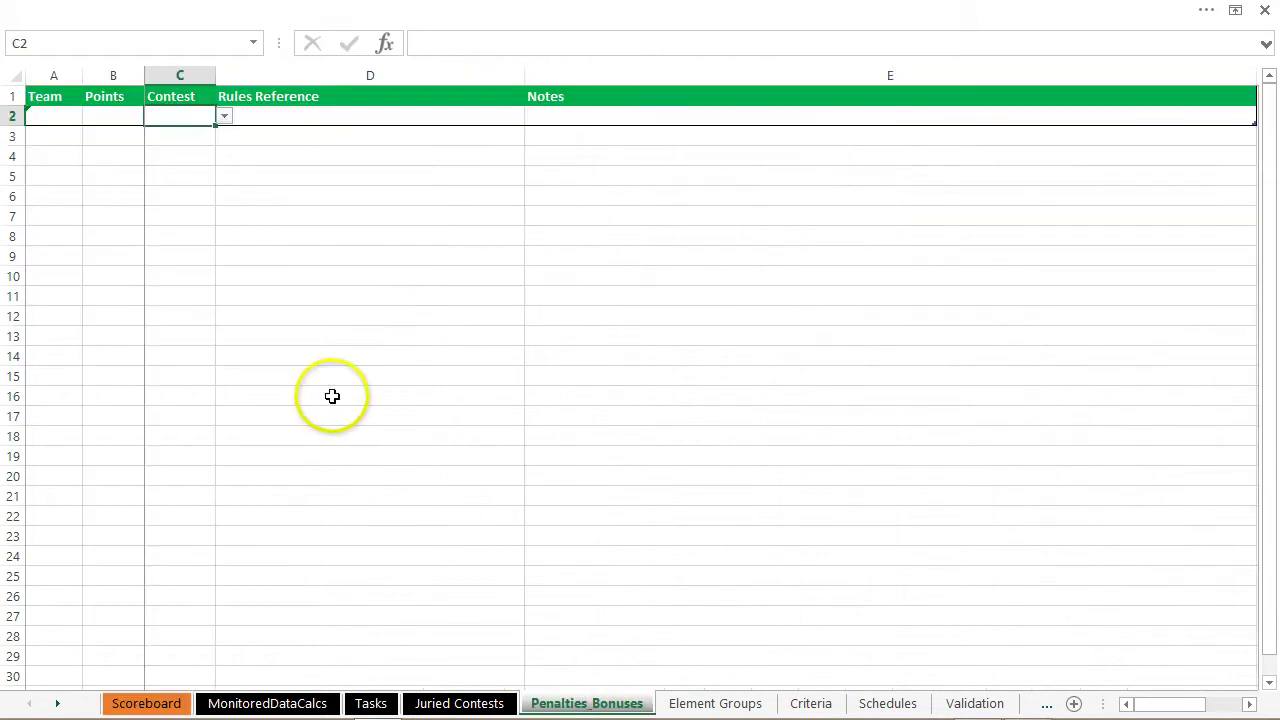
pyautogui.click(60, 117)
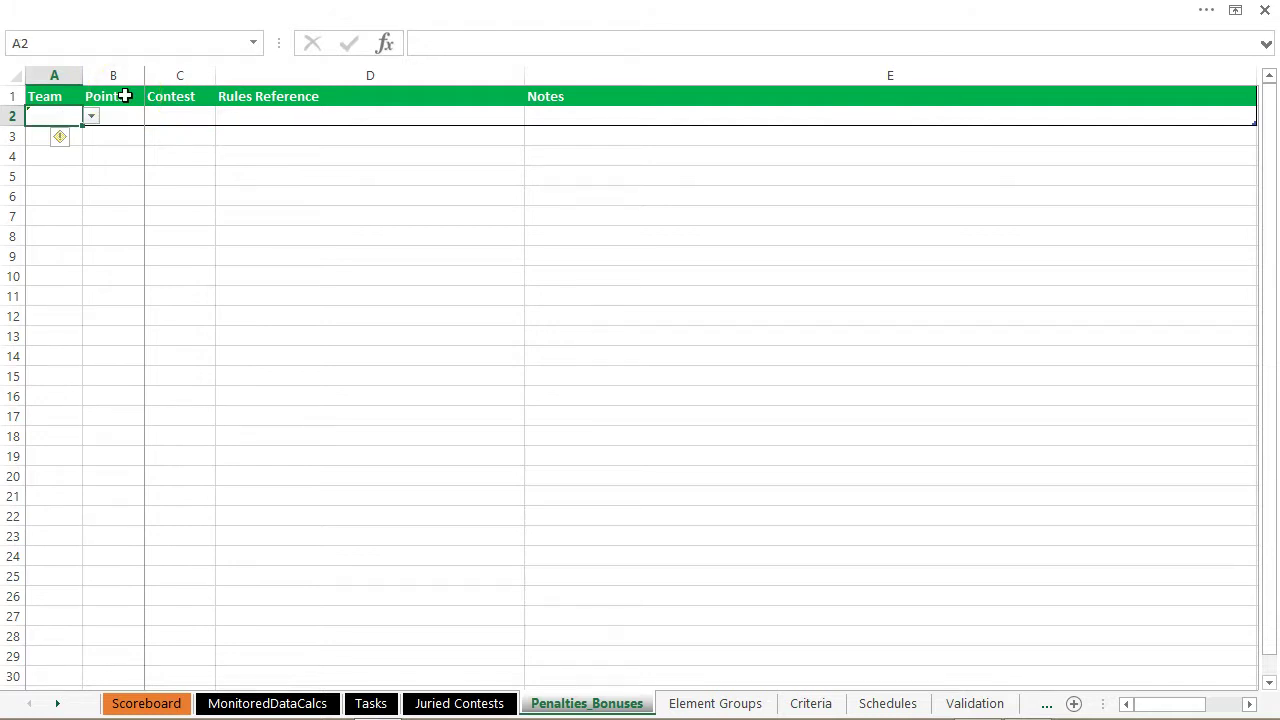
pyautogui.write('HCT')
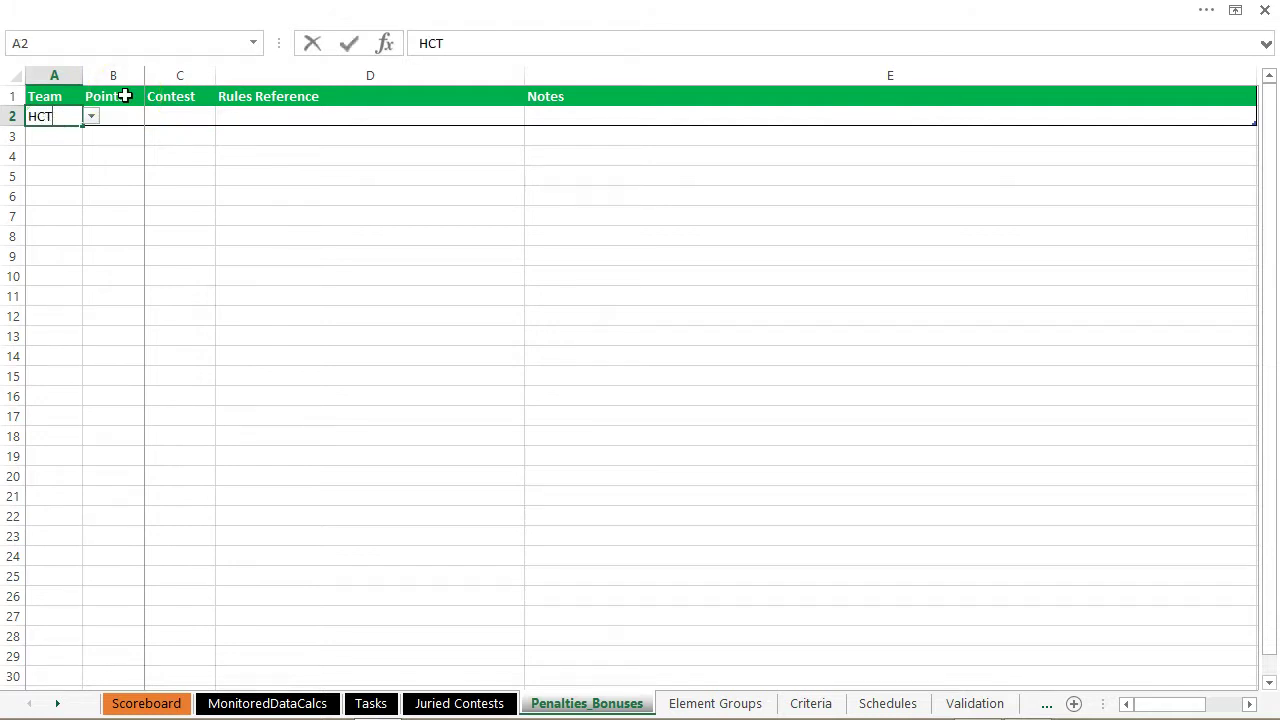
pyautogui.press('Tab')
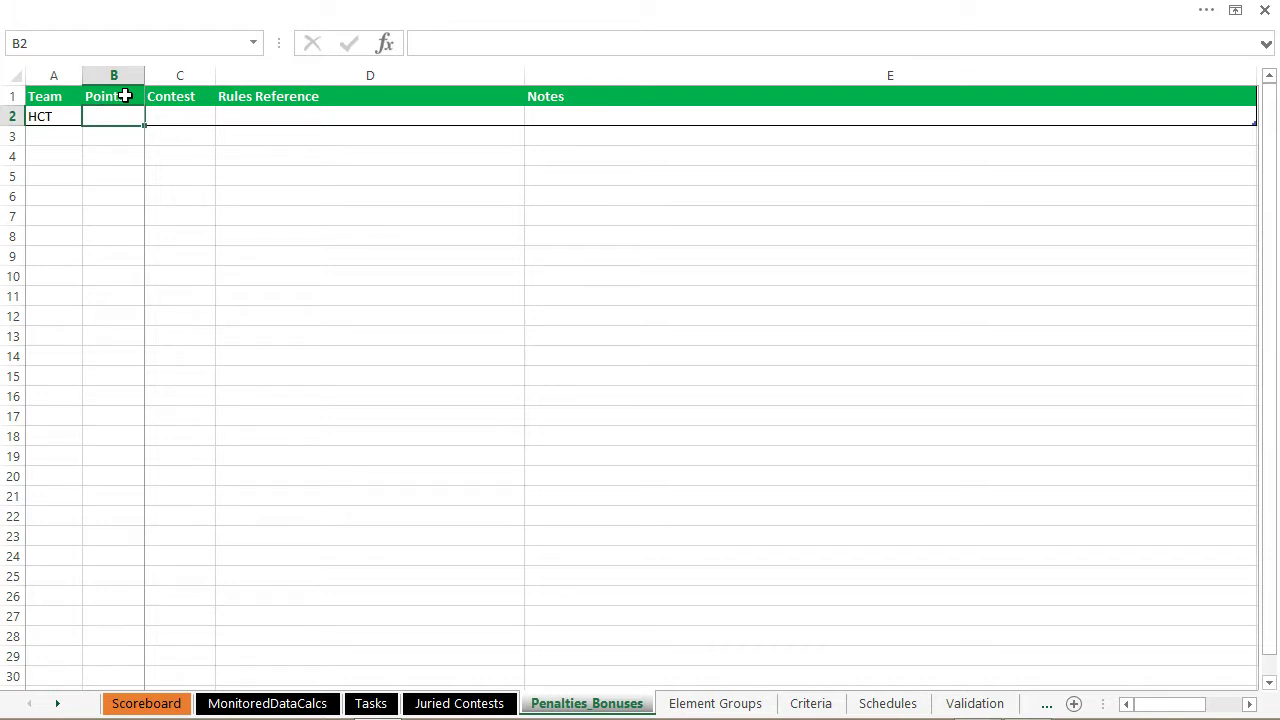
pyautogui.press('Left')
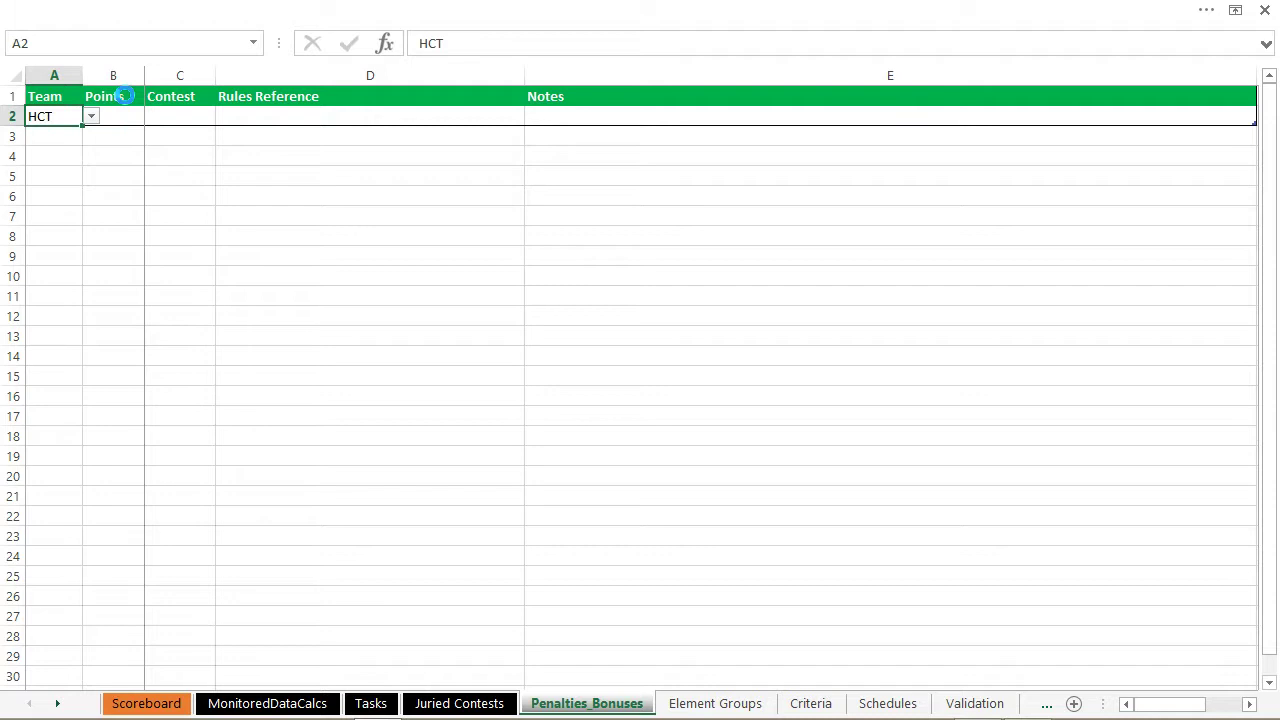
pyautogui.hotkey('alt', 'Down')
pyautogui.press('Return')
# - Give the HCT entry 50 bonus points in B2
pyautogui.hotkey('ctrl', 'Right')
pyautogui.hotkey('ctrl', 'Home')
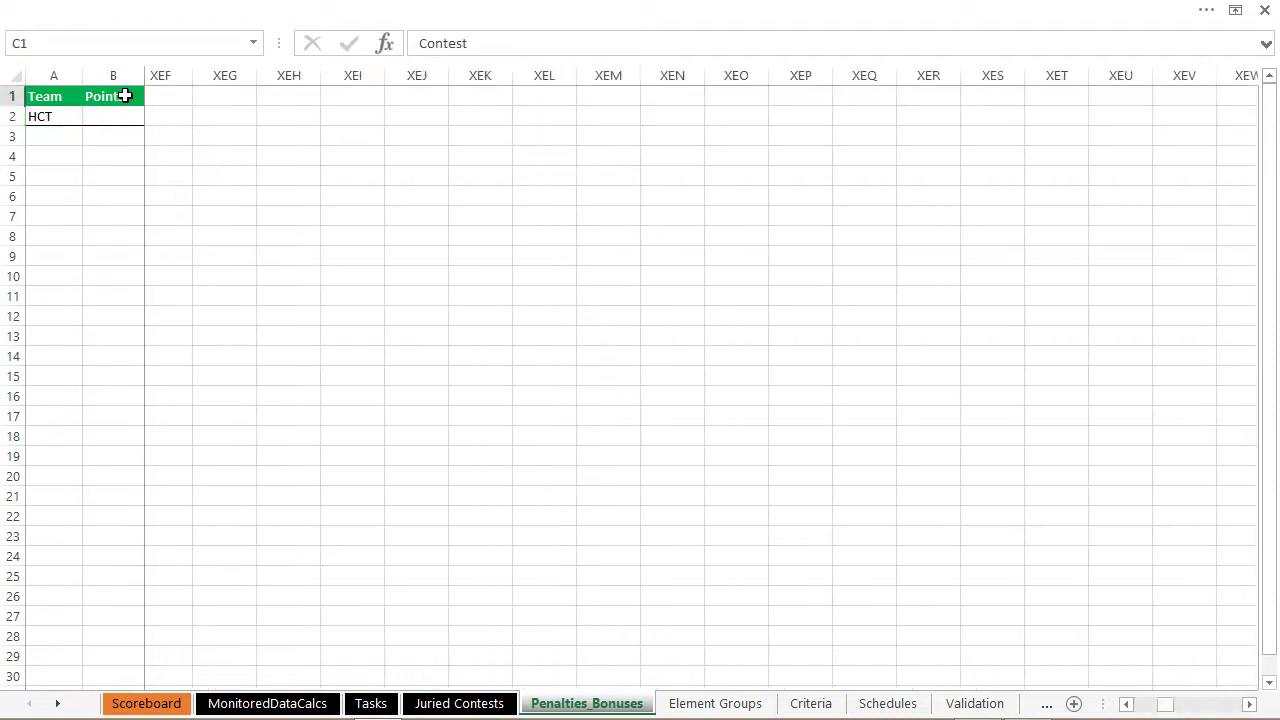
pyautogui.press('Down')
pyautogui.press('Left')
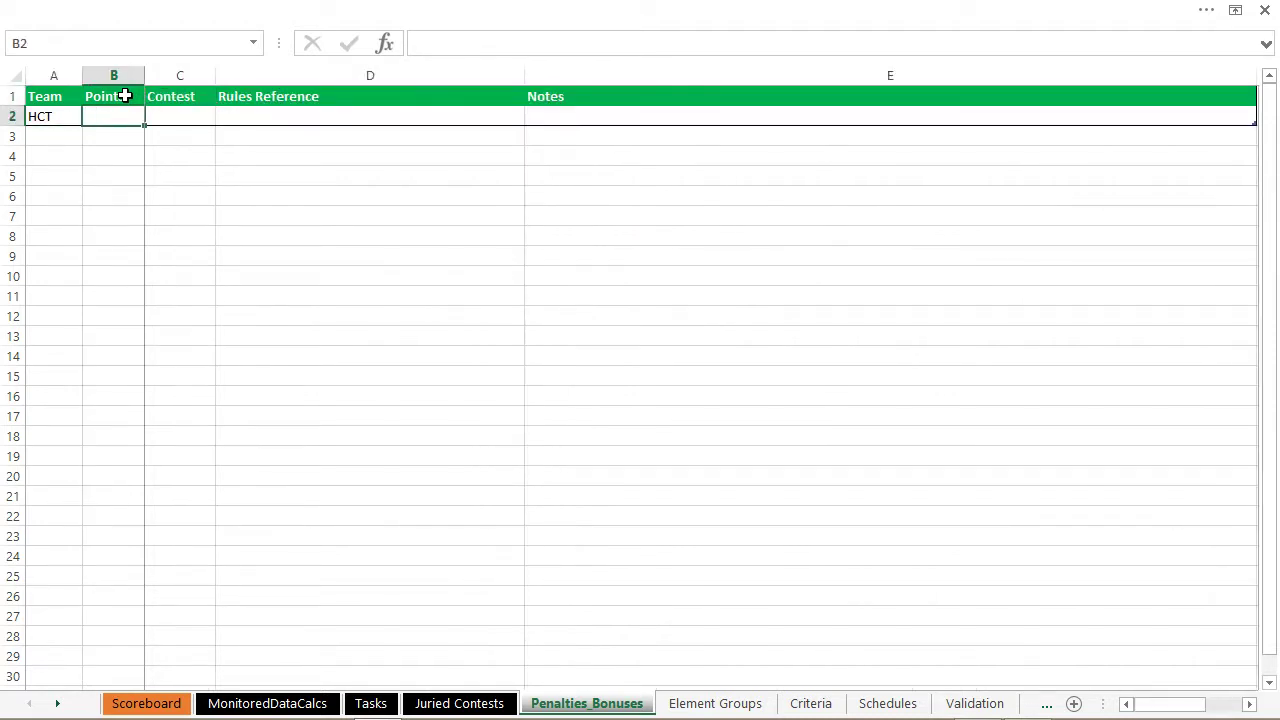
pyautogui.write('50')
pyautogui.press('Tab')
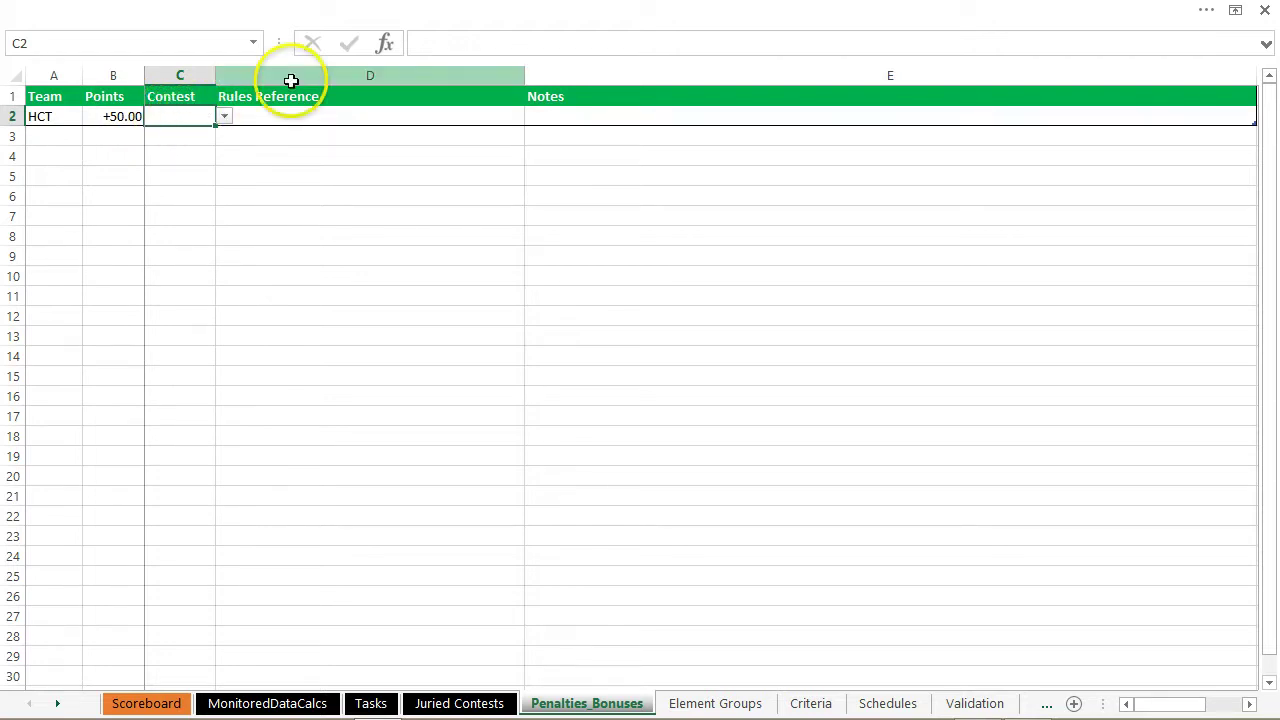
# - Choose COMP as the Contest for the HCT entry in C2
pyautogui.hotkey('alt', 'Down')
pyautogui.press('Down')
pyautogui.press('Down')
pyautogui.press('Down')
pyautogui.press('Down')
pyautogui.press('Down')
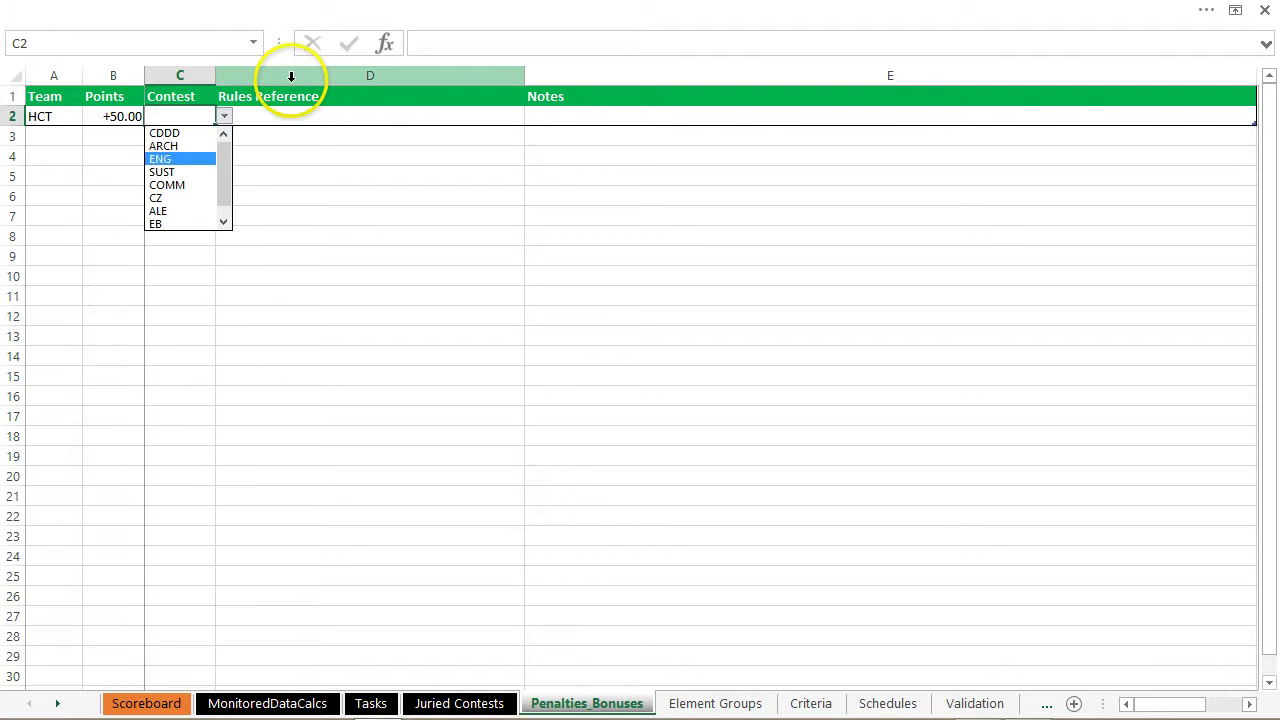
pyautogui.press('Down')
pyautogui.press('Down')
pyautogui.press('Down')
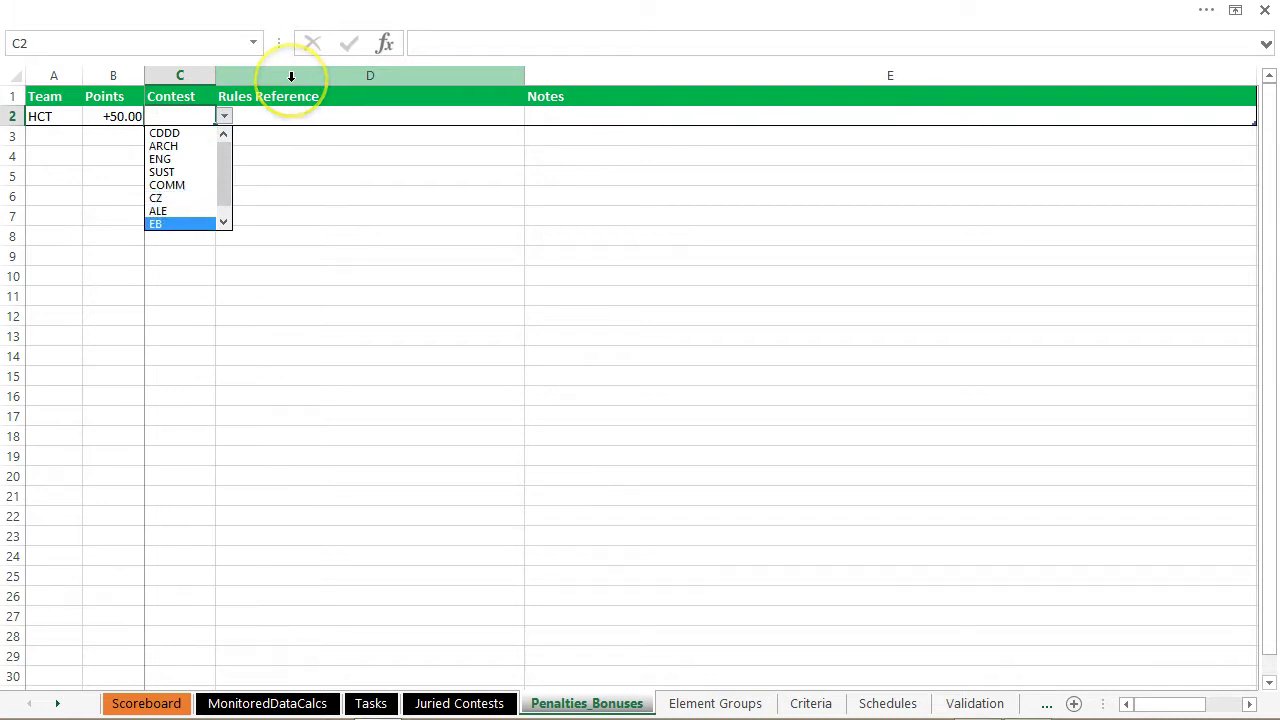
pyautogui.press('Down')
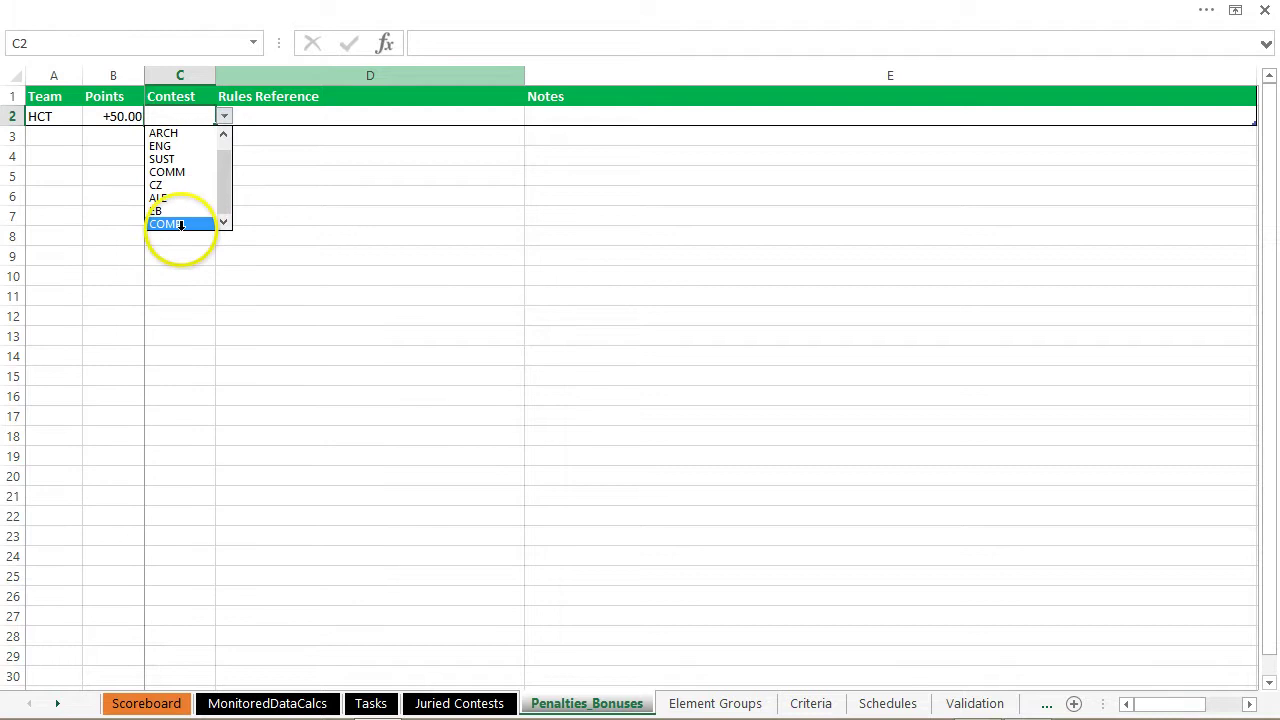
pyautogui.press('Return')
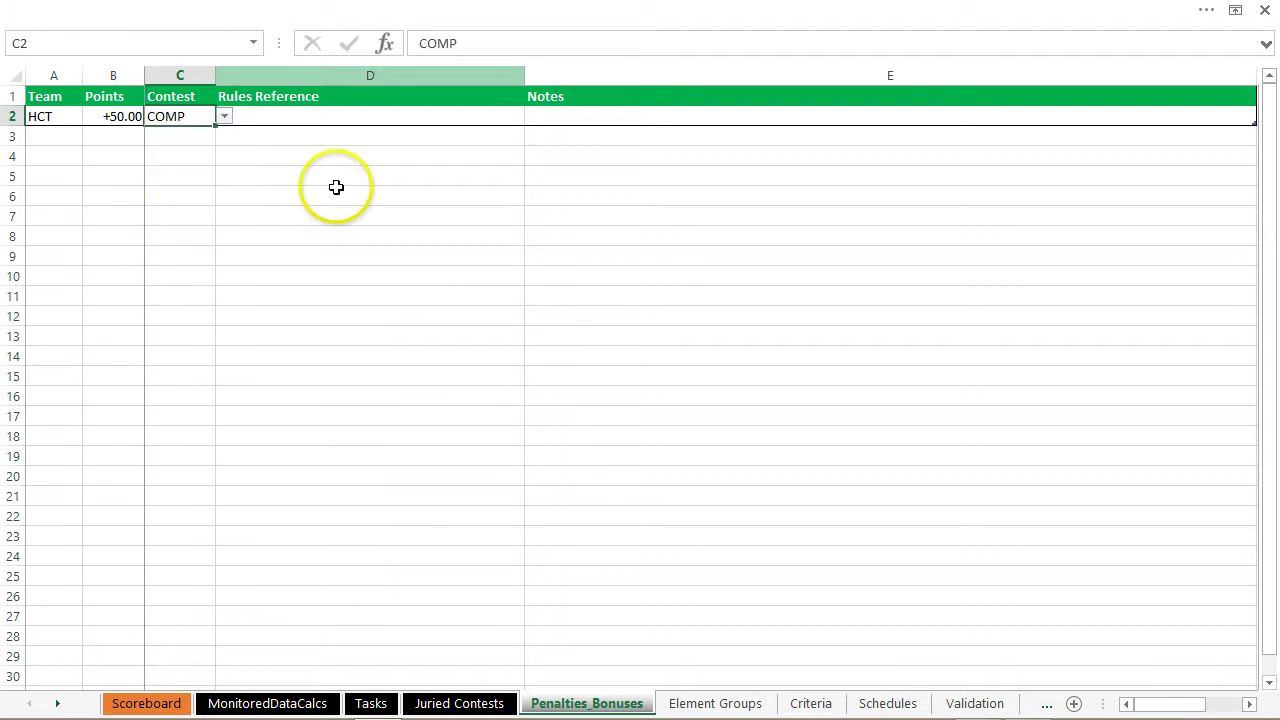
# - Leave the Rules Reference blank, enter the note "Bonus for Aug 30 completion" in E2, and return to the Contest header in C1
pyautogui.press('Tab')
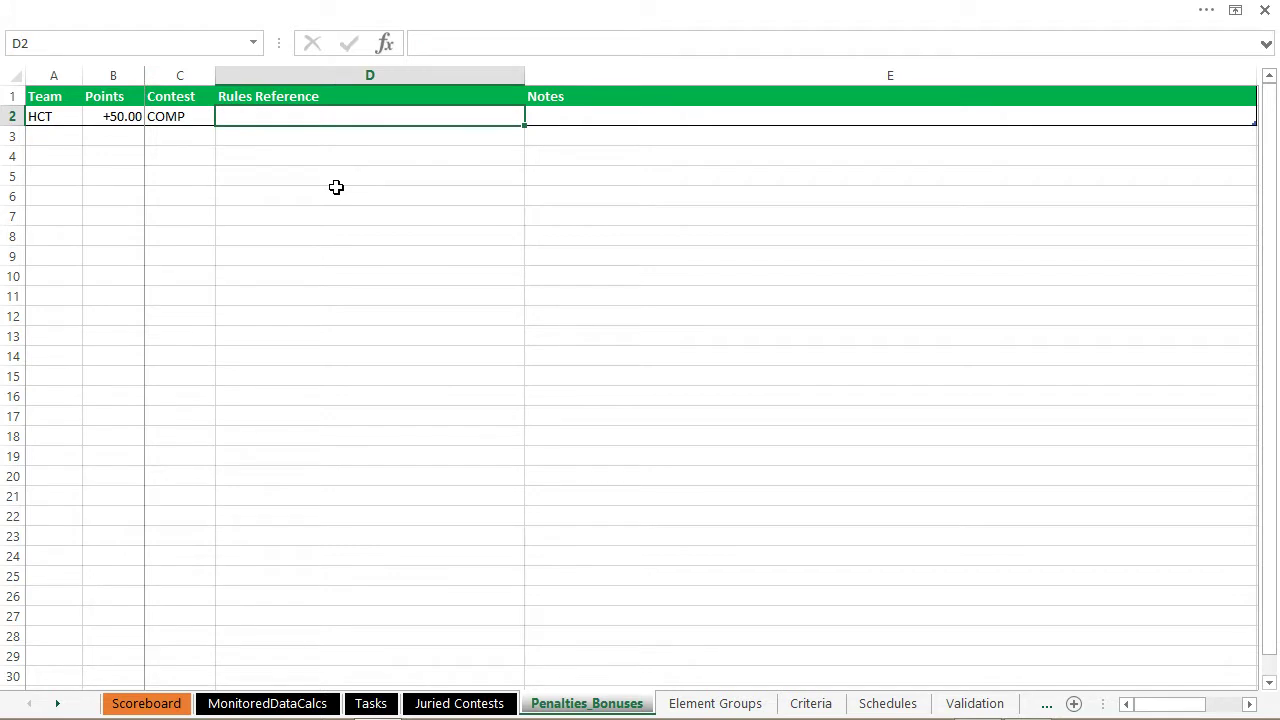
pyautogui.press('Tab')
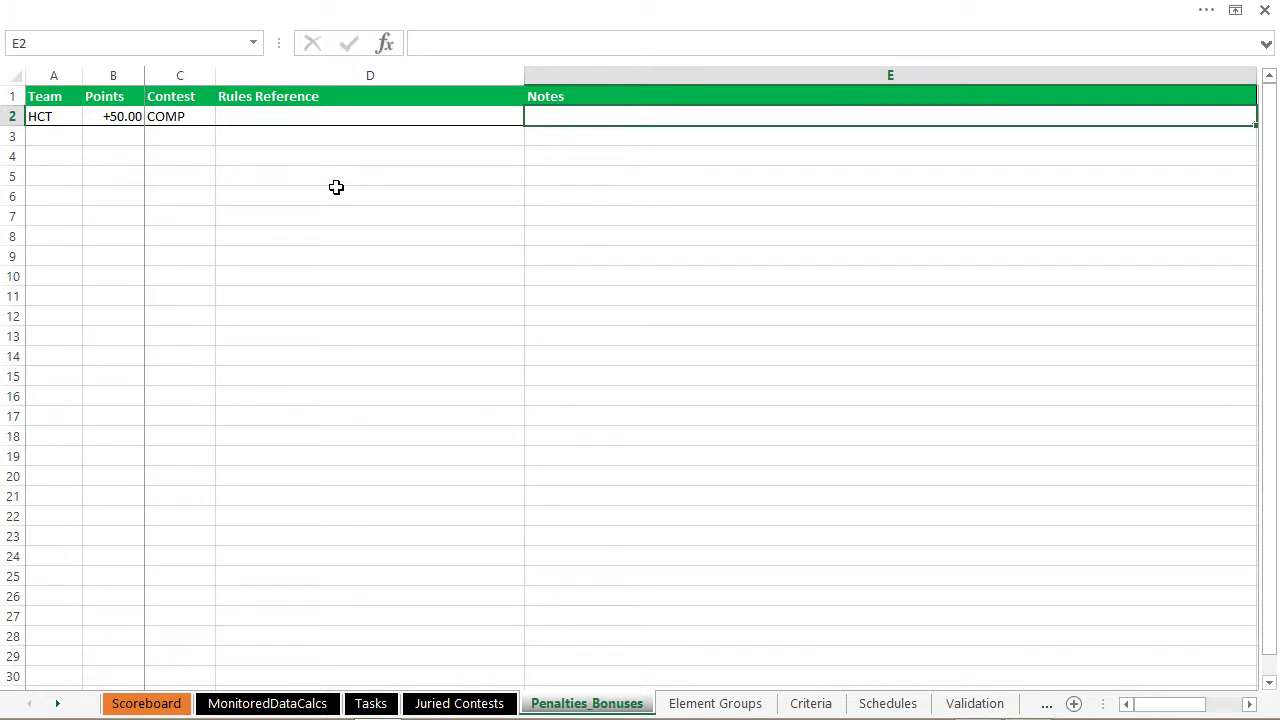
pyautogui.write('bONUS')
pyautogui.press('BackSpace')
pyautogui.press('BackSpace')
pyautogui.press('BackSpace')
pyautogui.press('BackSpace')
pyautogui.press('BackSpace')
pyautogui.write('Bonus')
pyautogui.press('BackSpace')
pyautogui.press('BackSpace')
pyautogui.write('us for ')
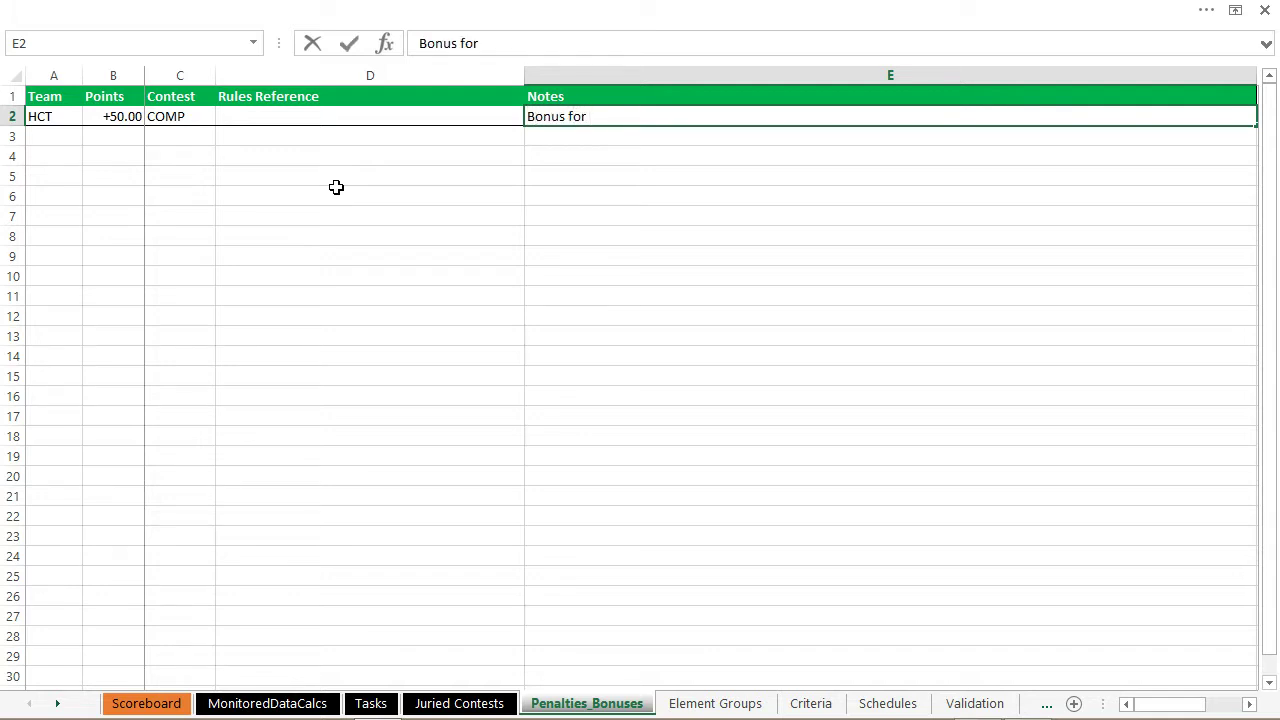
pyautogui.write('Aug 30 comple')
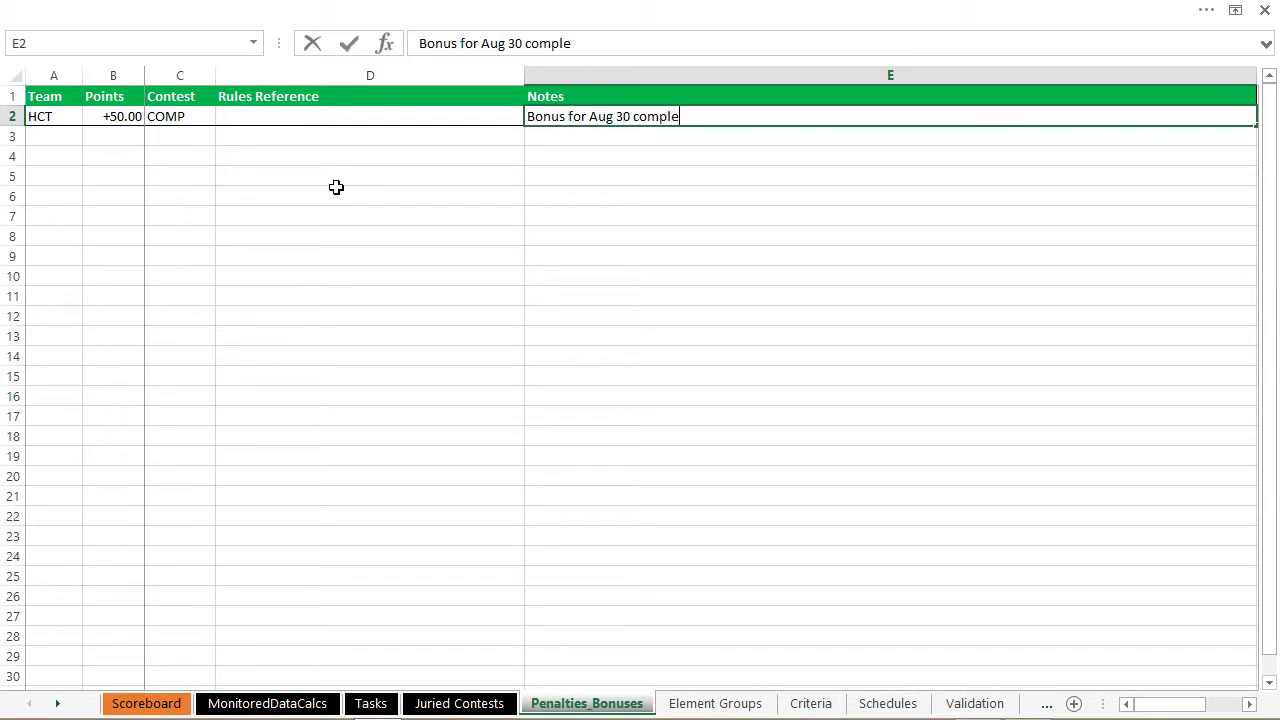
pyautogui.write('tion')
pyautogui.press('Return')
pyautogui.press('Up')
pyautogui.press('Up')
pyautogui.press('Left')
pyautogui.press('Left')
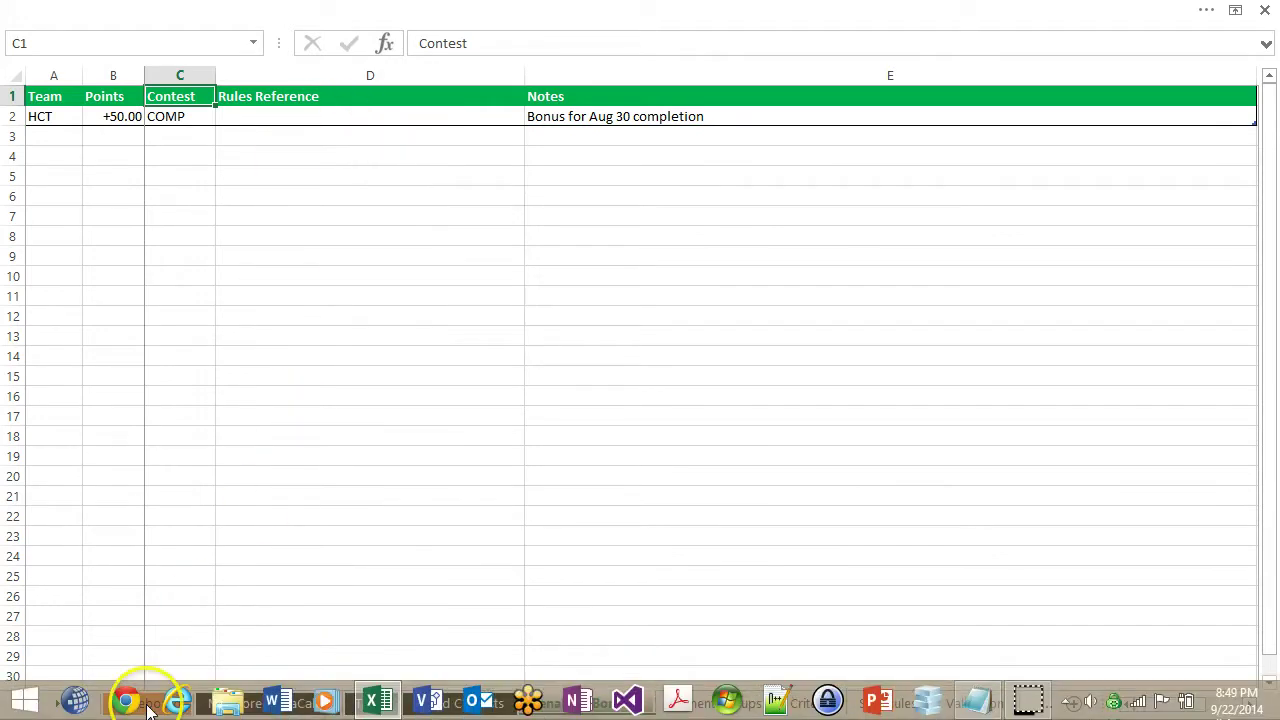
# - Return to the Scoreboard and inspect row 11's gross score formulas, HCT's penalty/bonus formula in R11, and its net score formula in M11
pyautogui.click(148, 702)
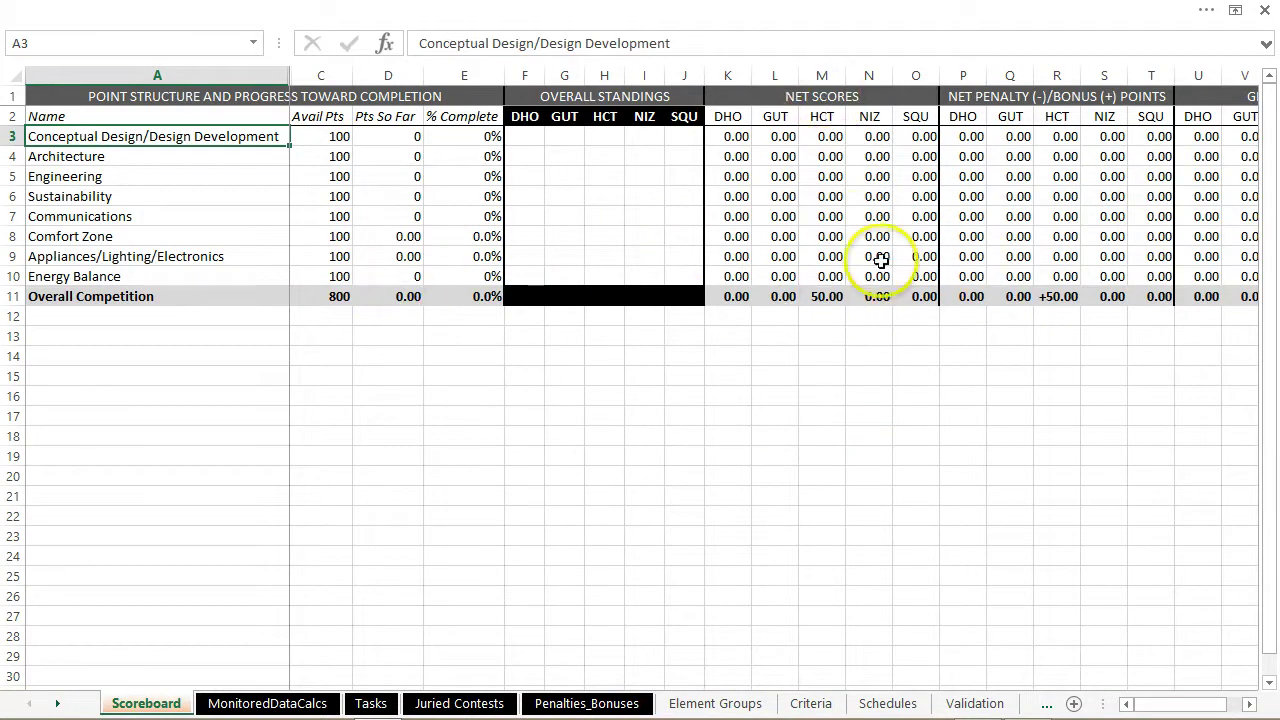
pyautogui.click(1212, 294)
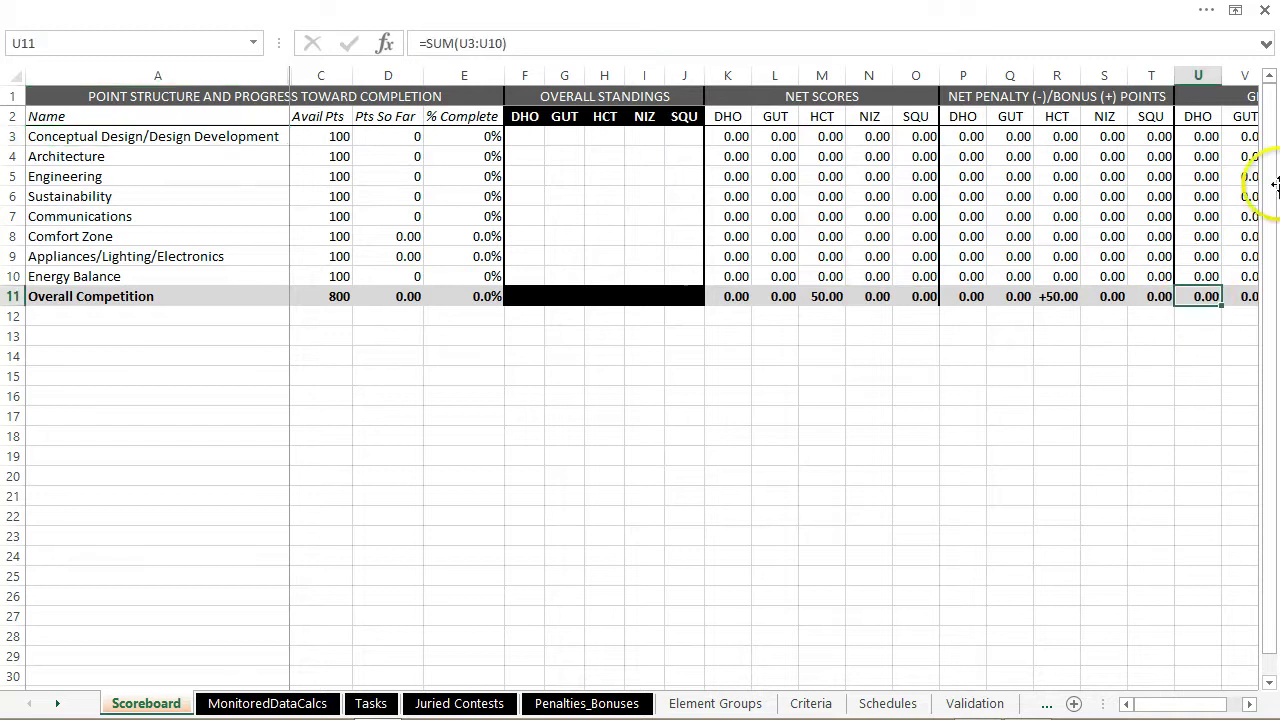
pyautogui.press('Right')
pyautogui.press('Right')
pyautogui.press('Right')
pyautogui.press('Right')
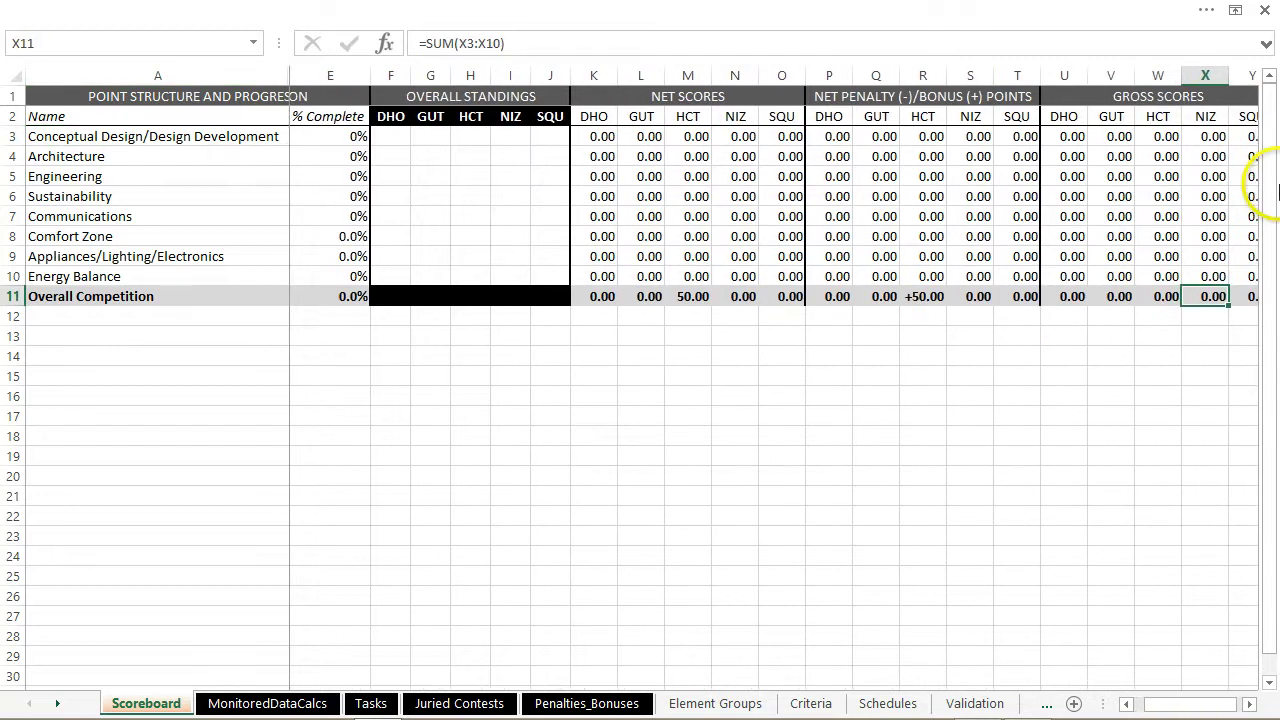
pyautogui.press('Left')
pyautogui.press('Left')
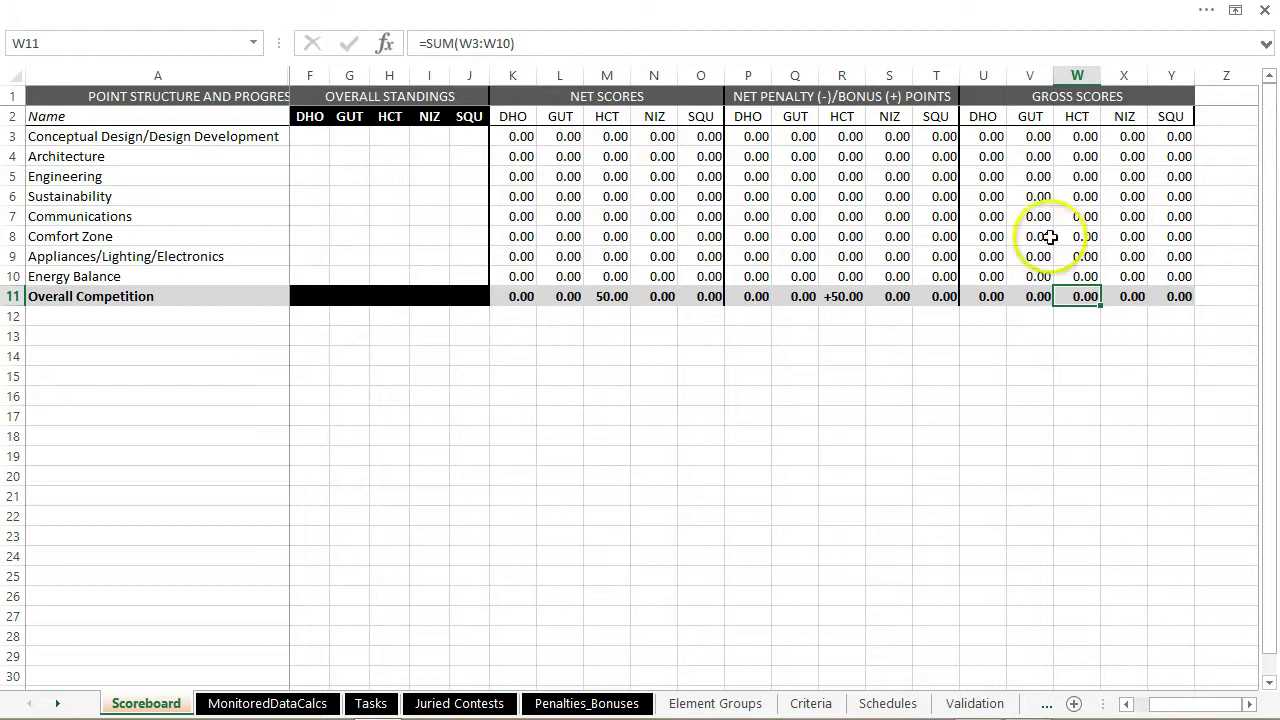
pyautogui.click(845, 298)
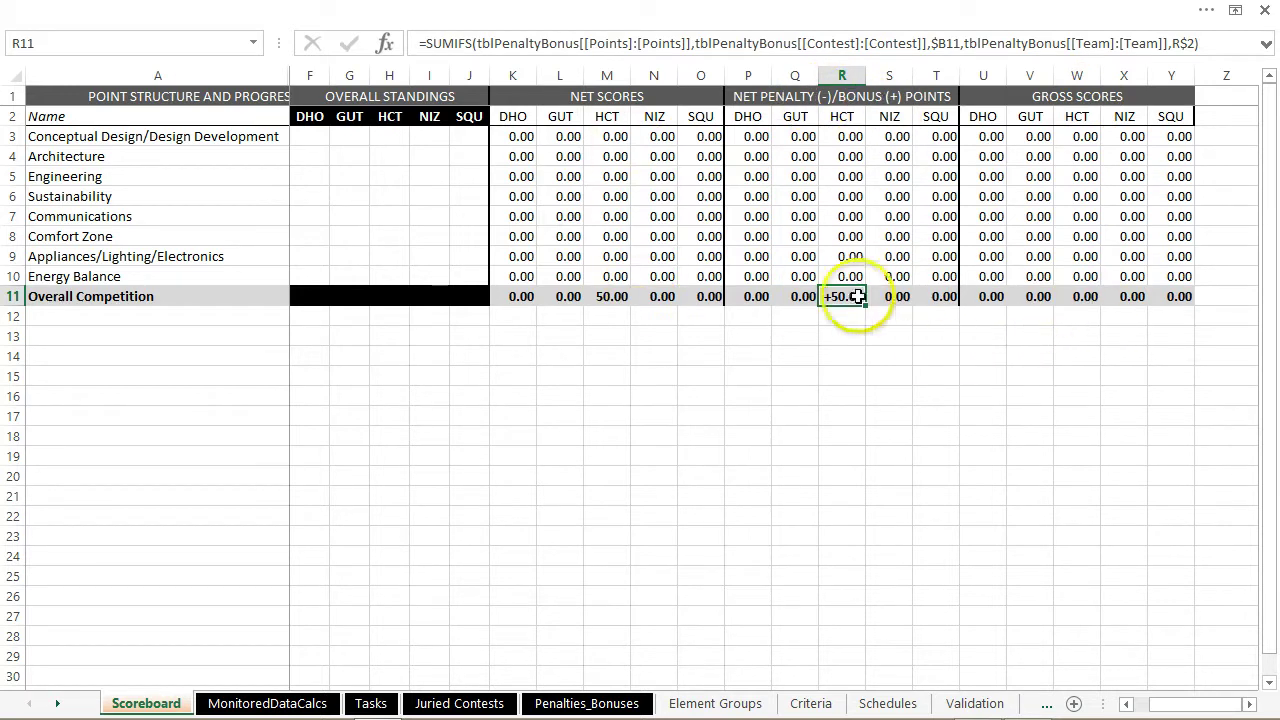
pyautogui.click(610, 298)
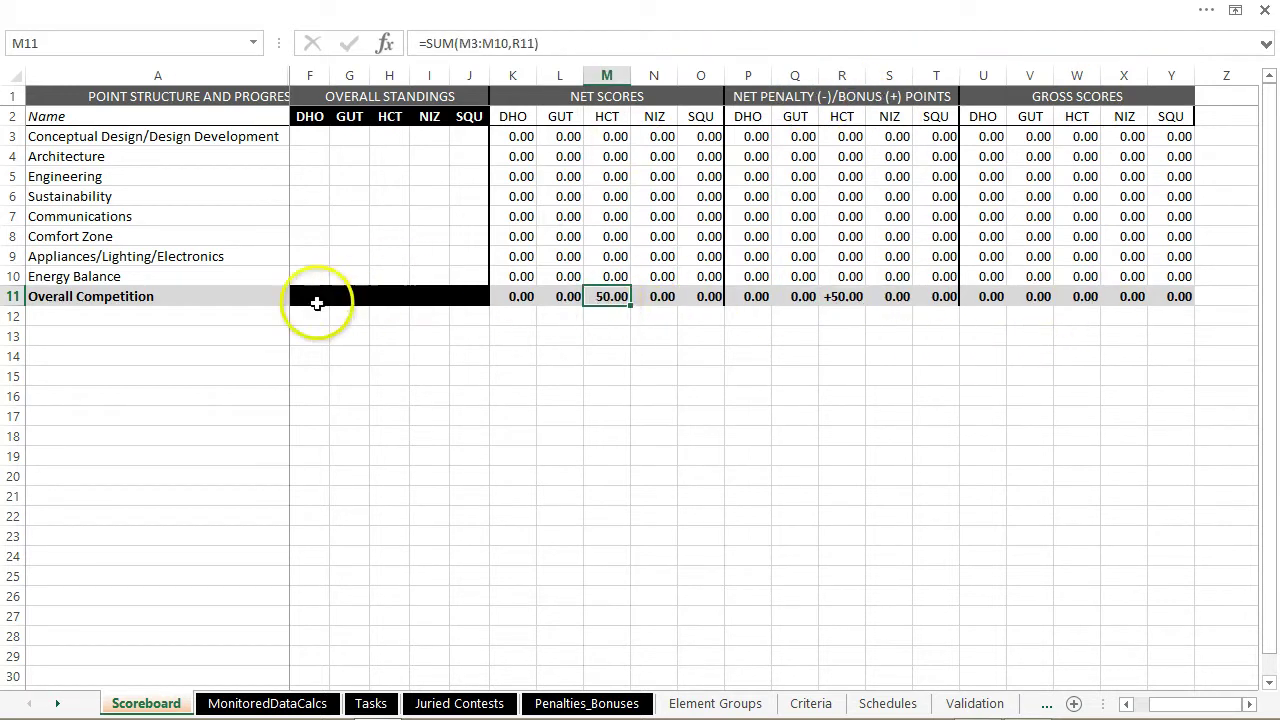
# - Examine the Overall Competition row's standings, Pts So Far and % Complete formulas, finishing at the Avail Pts header in C2
pyautogui.press('Left')
pyautogui.press('Left')
pyautogui.press('Left')
pyautogui.press('Left')
pyautogui.press('Left')
pyautogui.press('Left')
pyautogui.press('Left')
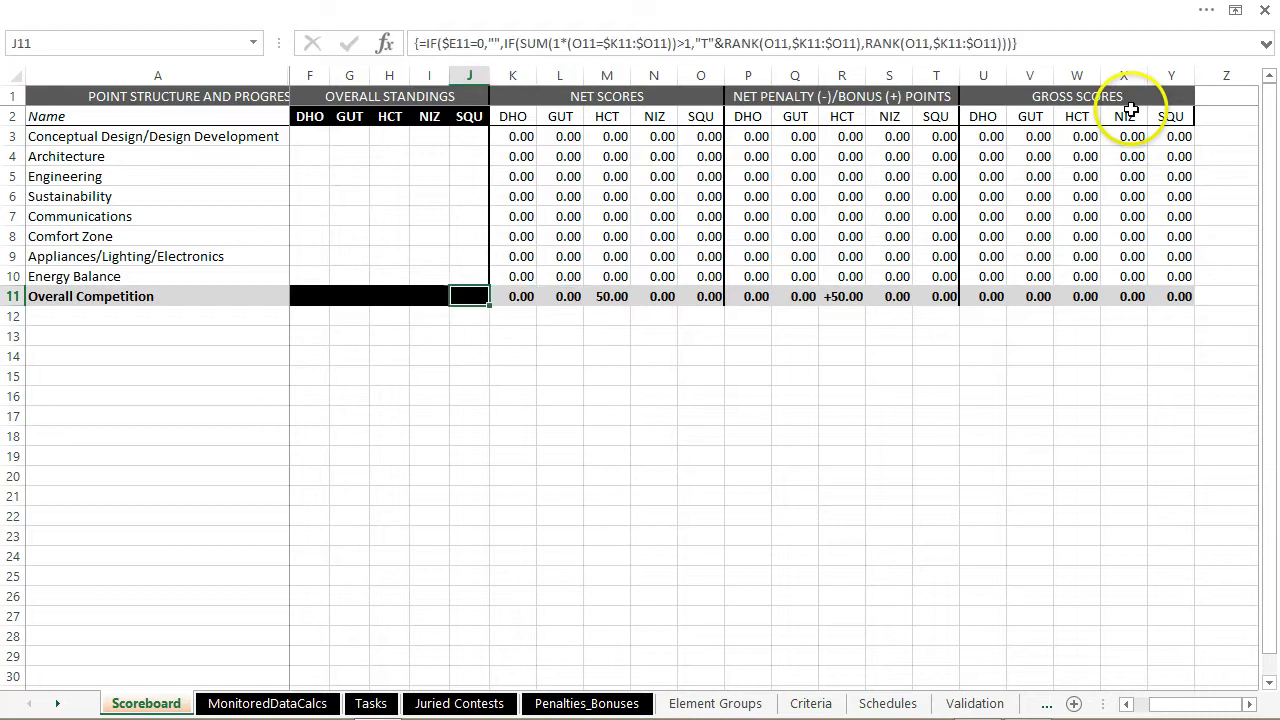
pyautogui.press('Left')
pyautogui.press('Left')
pyautogui.press('Left')
pyautogui.press('Left')
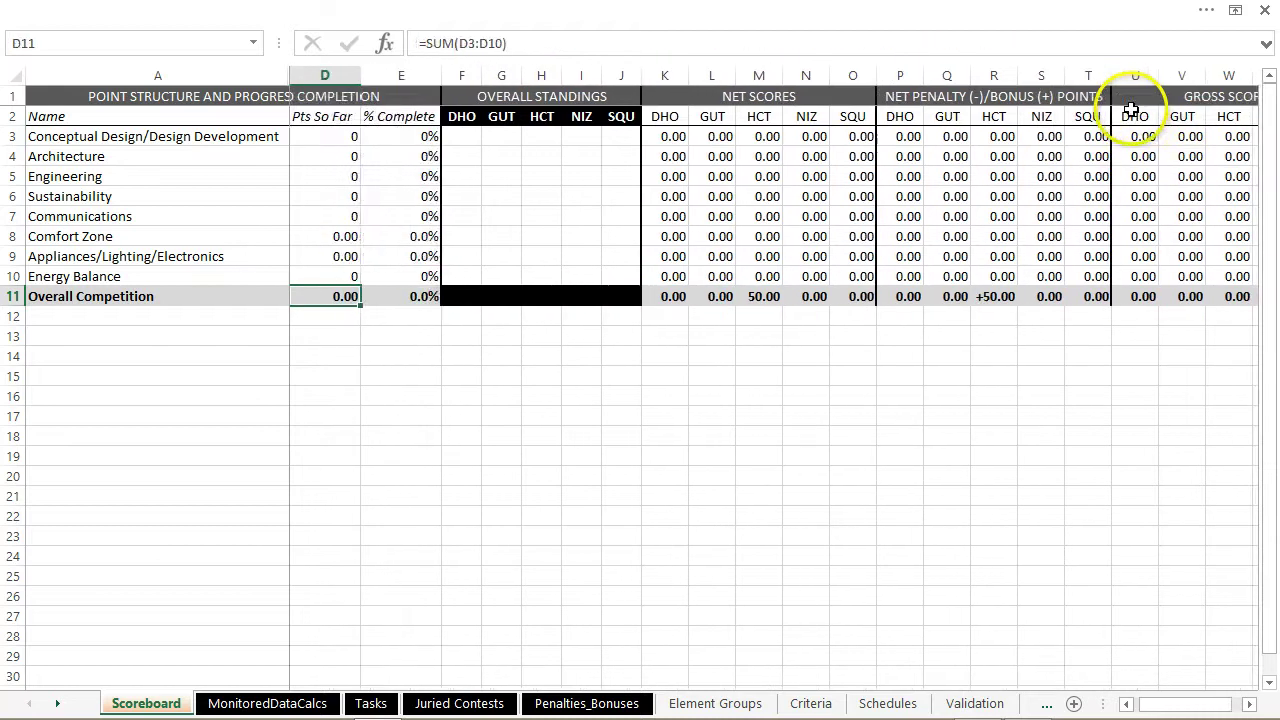
pyautogui.press('Right')
pyautogui.press('Right')
pyautogui.press('Right')
pyautogui.press('Right')
pyautogui.press('Right')
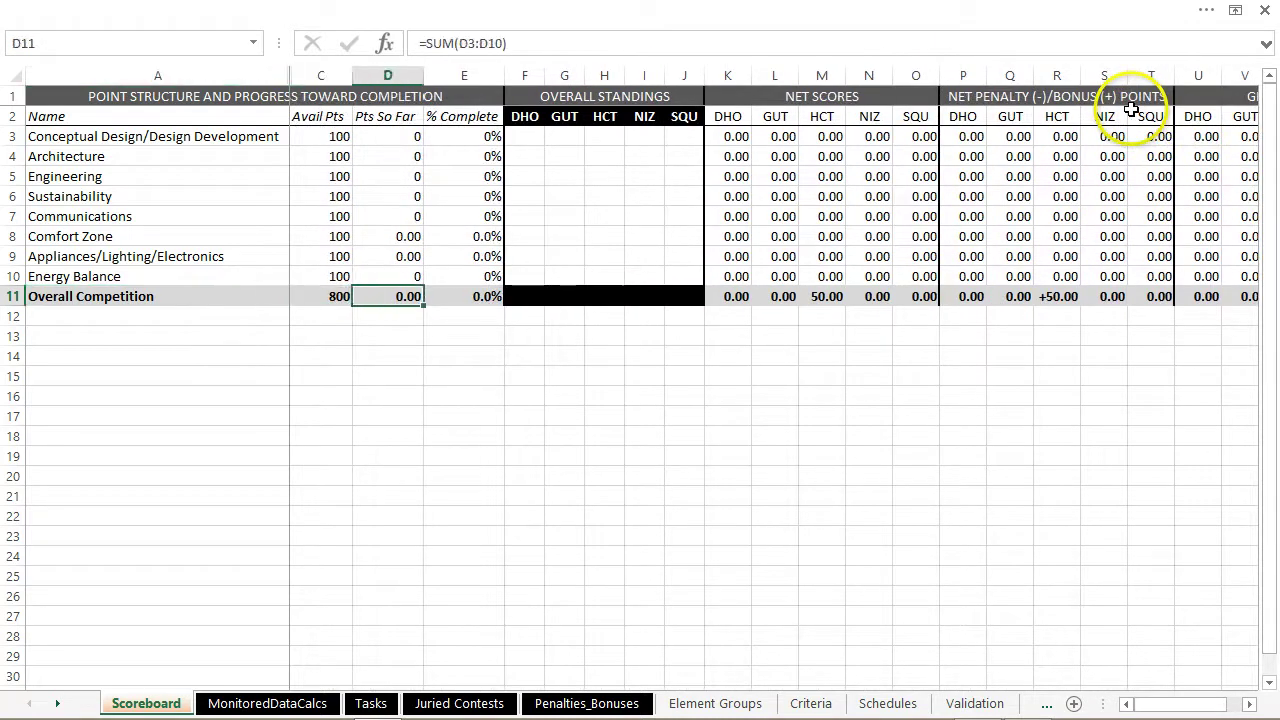
pyautogui.press('Left')
pyautogui.press('Left')
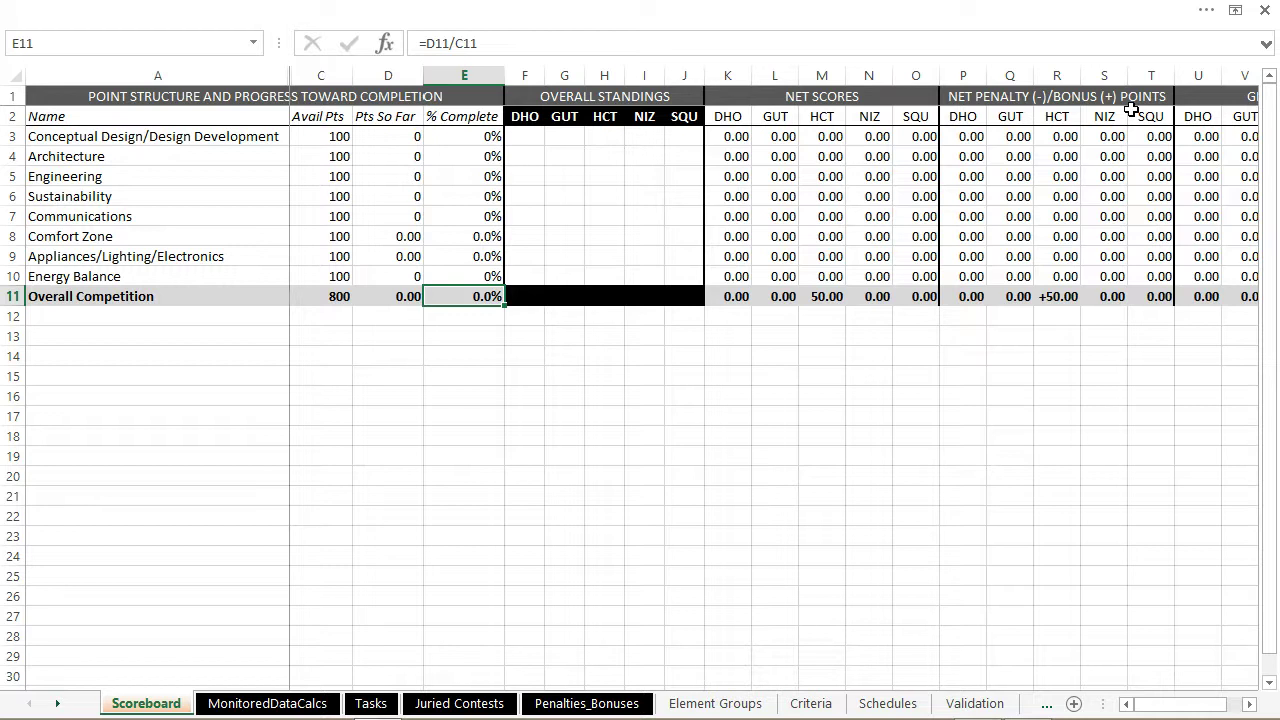
pyautogui.press('Right')
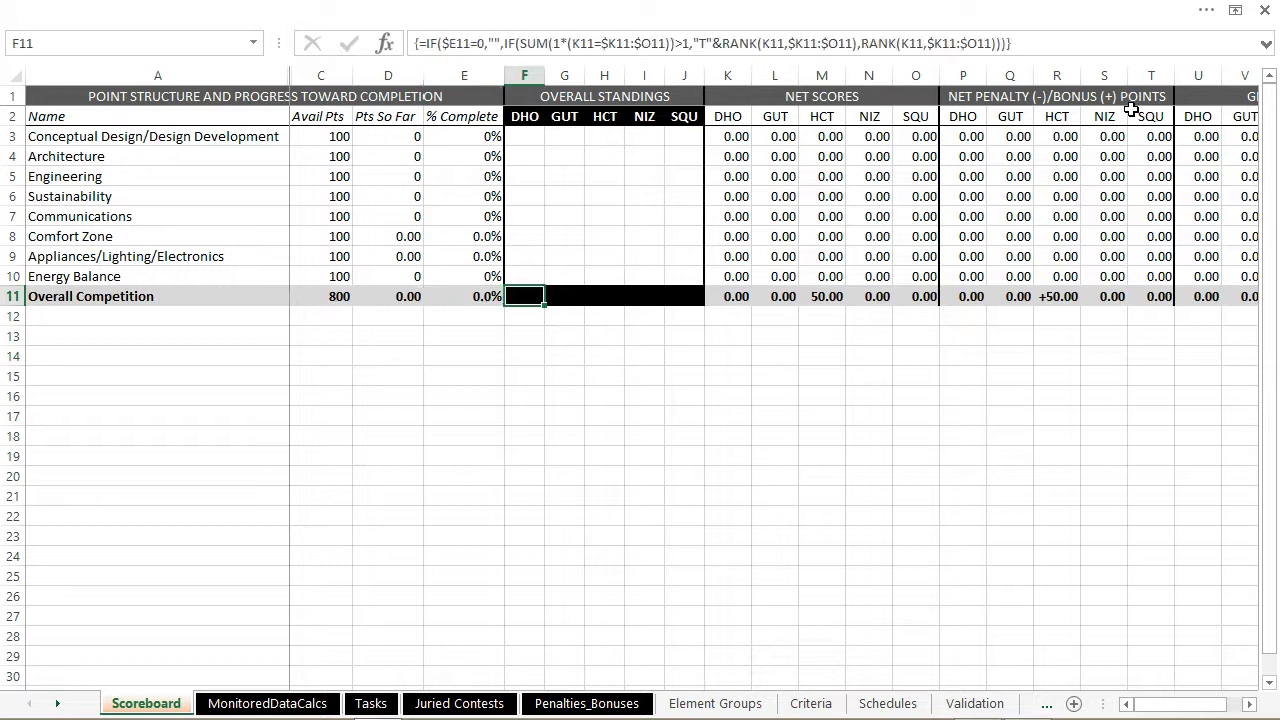
pyautogui.hotkey('ctrl', 'Home')
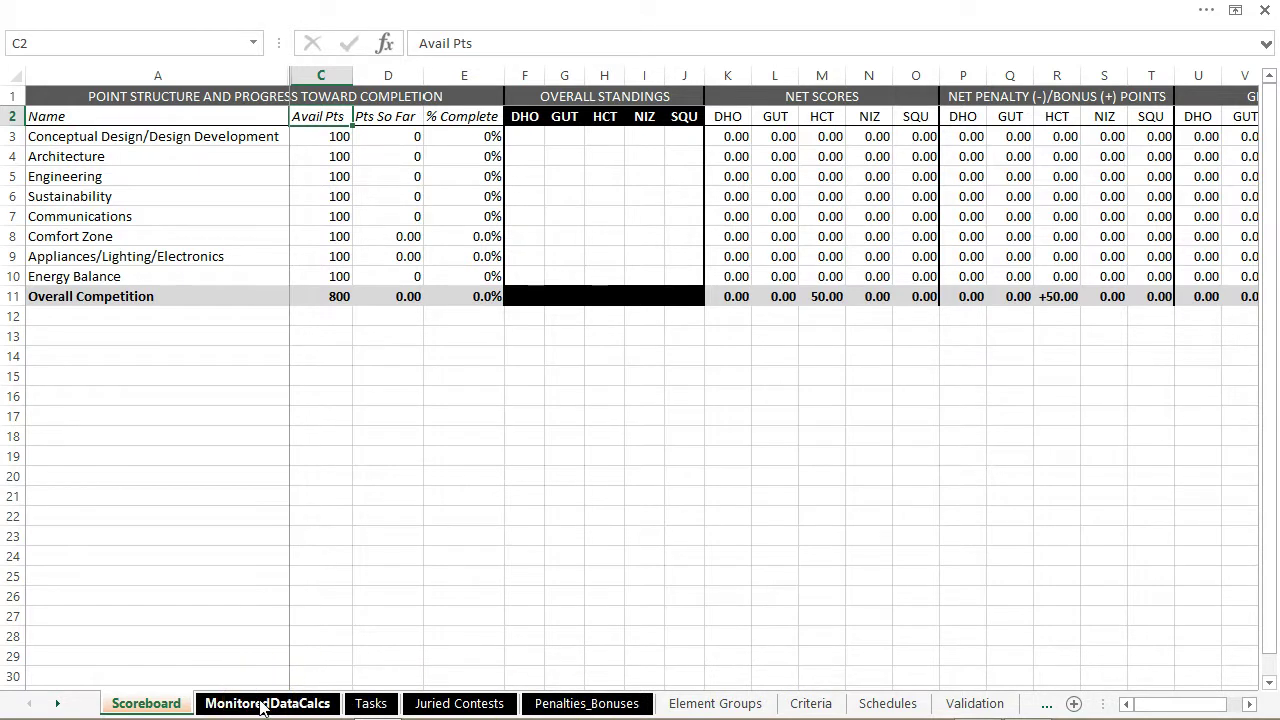
# - Open the Schedules sheet and review the first timestamps of the Monitored Element Schedule, finishing on A3
pyautogui.click(872, 706)
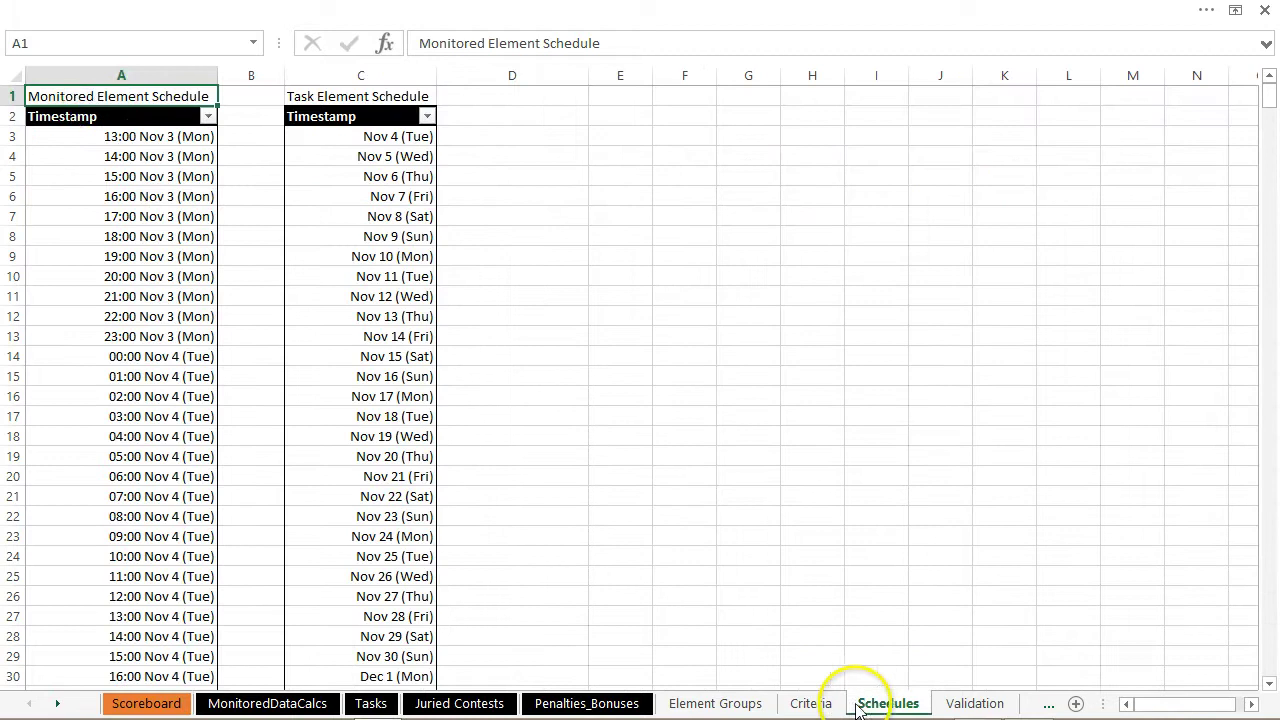
pyautogui.click(122, 137)
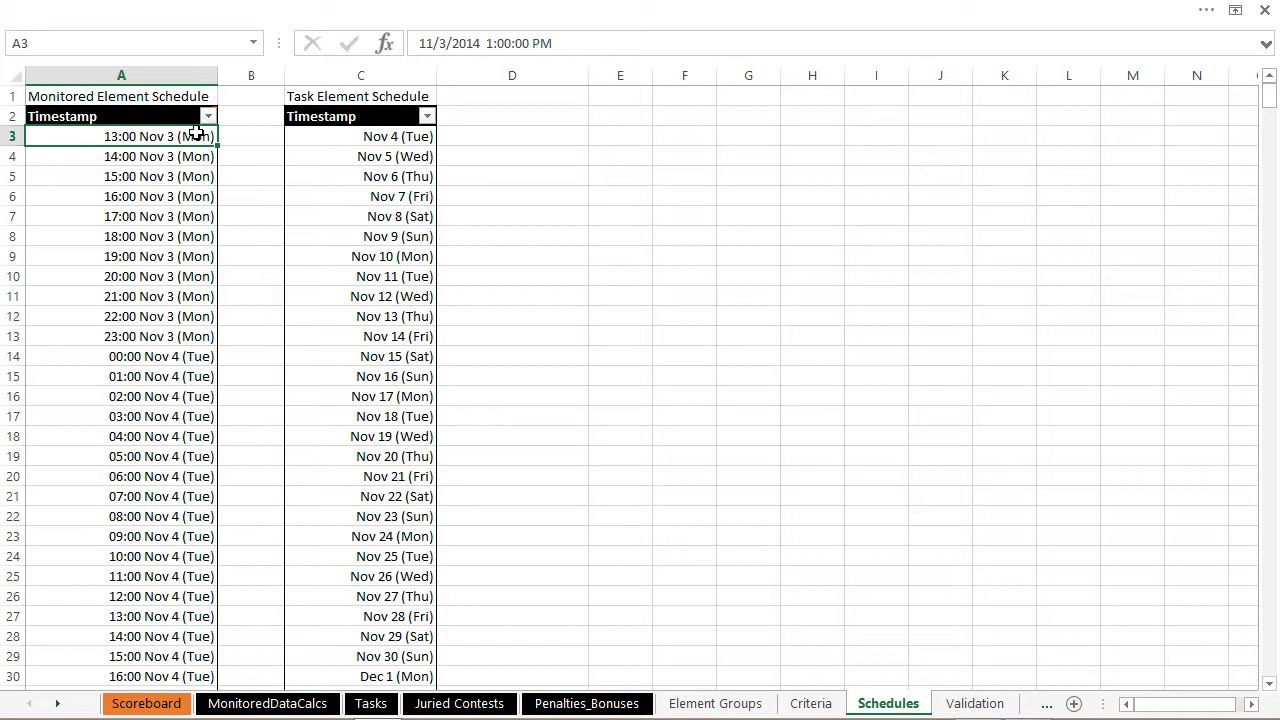
pyautogui.press('Down')
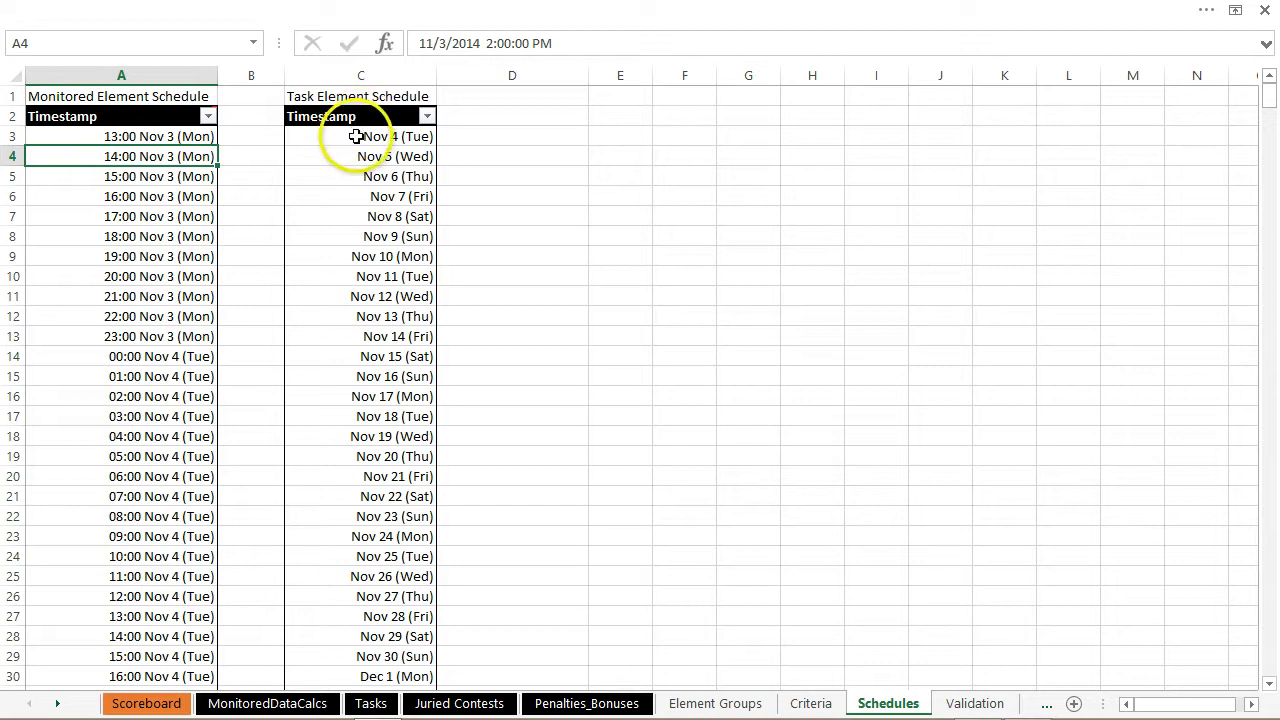
pyautogui.click(155, 137)
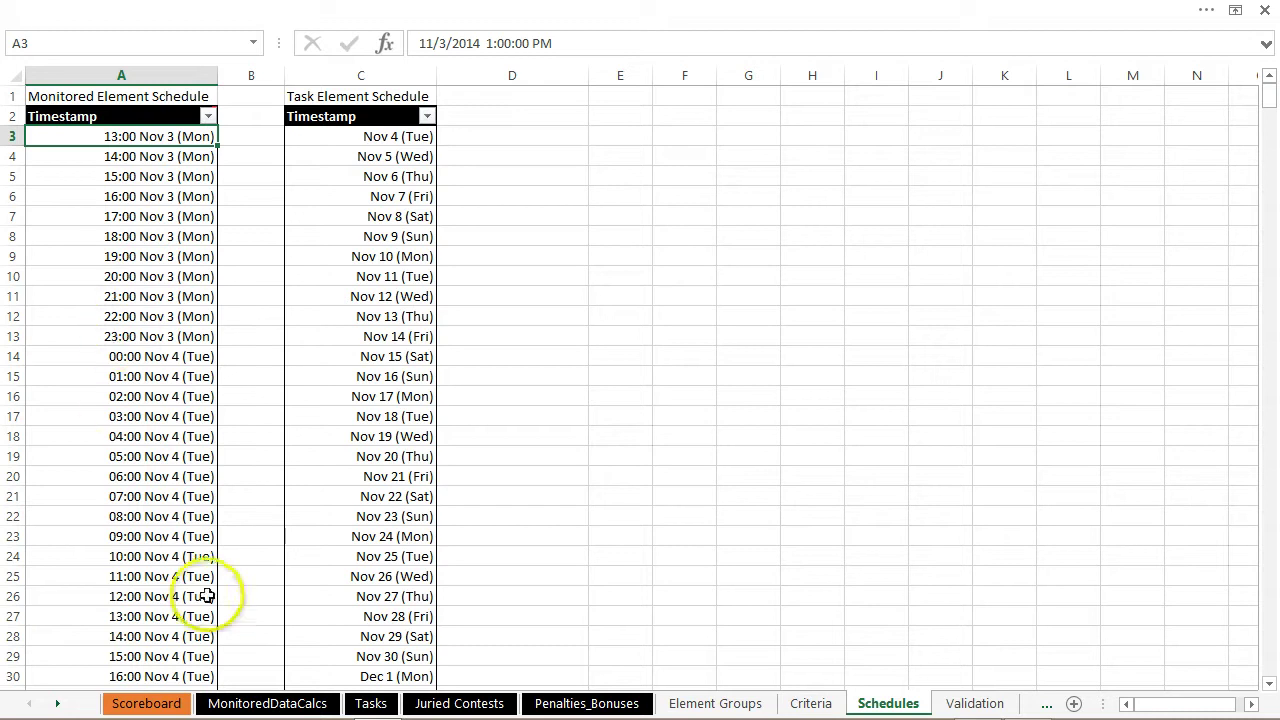
# - Return to the MonitoredDataCalcs sheet and set the first row's Team in A2 to DHO
pyautogui.click(245, 706)
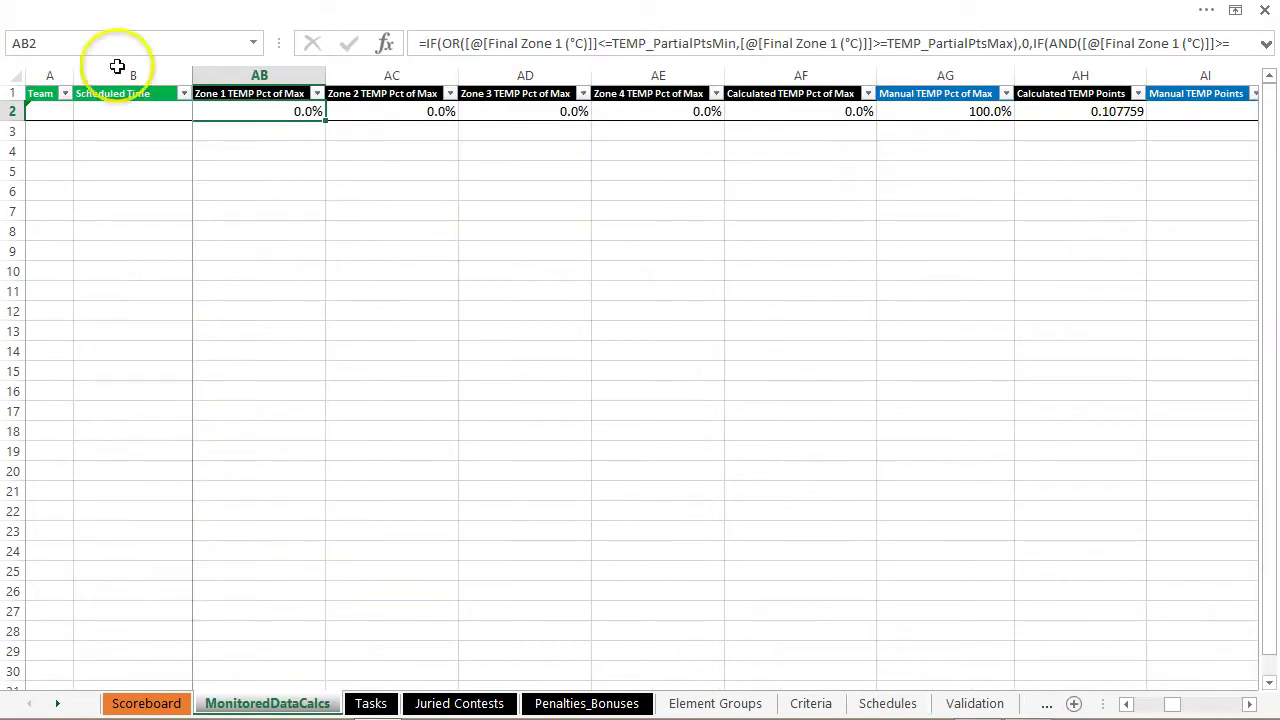
pyautogui.hotkey('ctrl', 'Home')
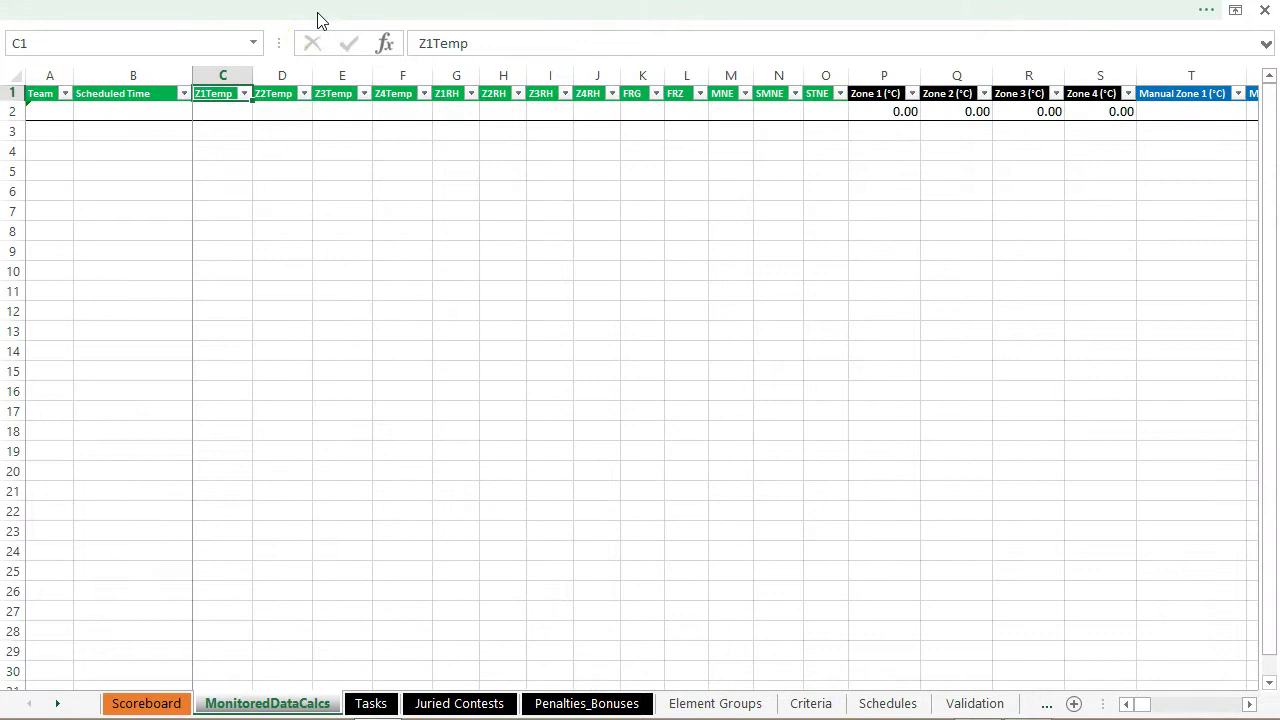
pyautogui.press('Left')
pyautogui.press('Left')
pyautogui.press('Down')
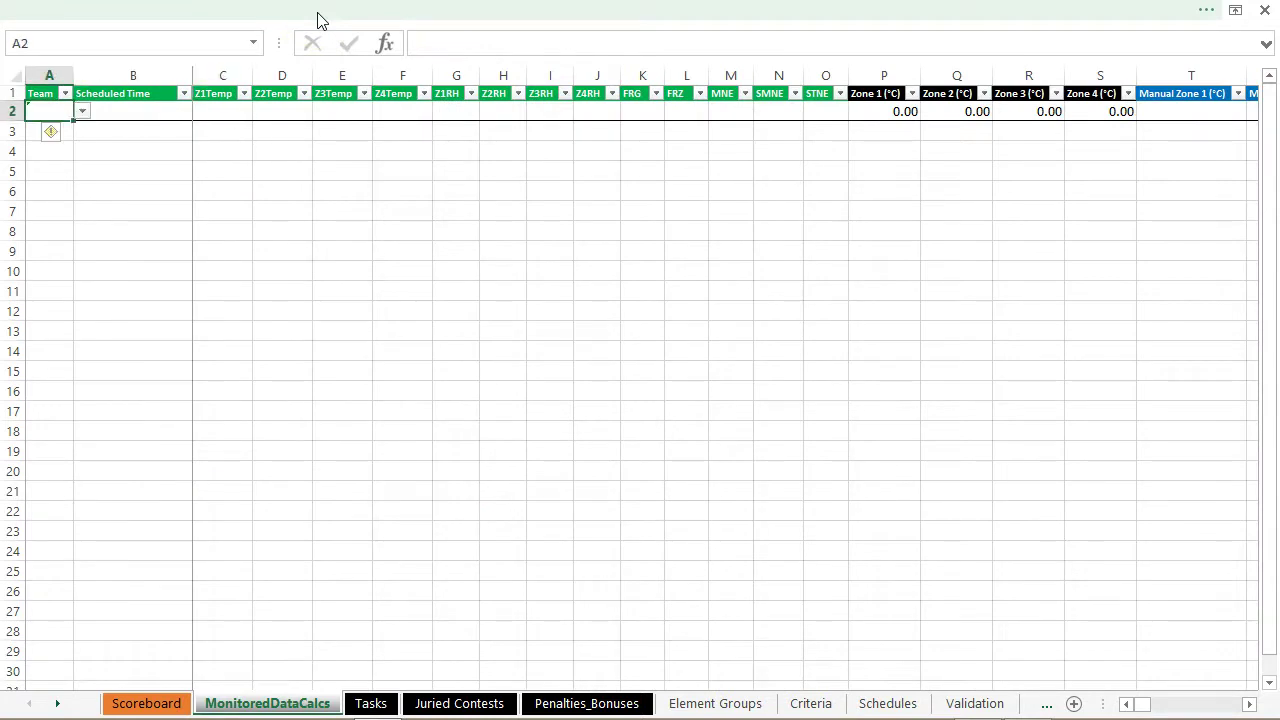
pyautogui.click(84, 117)
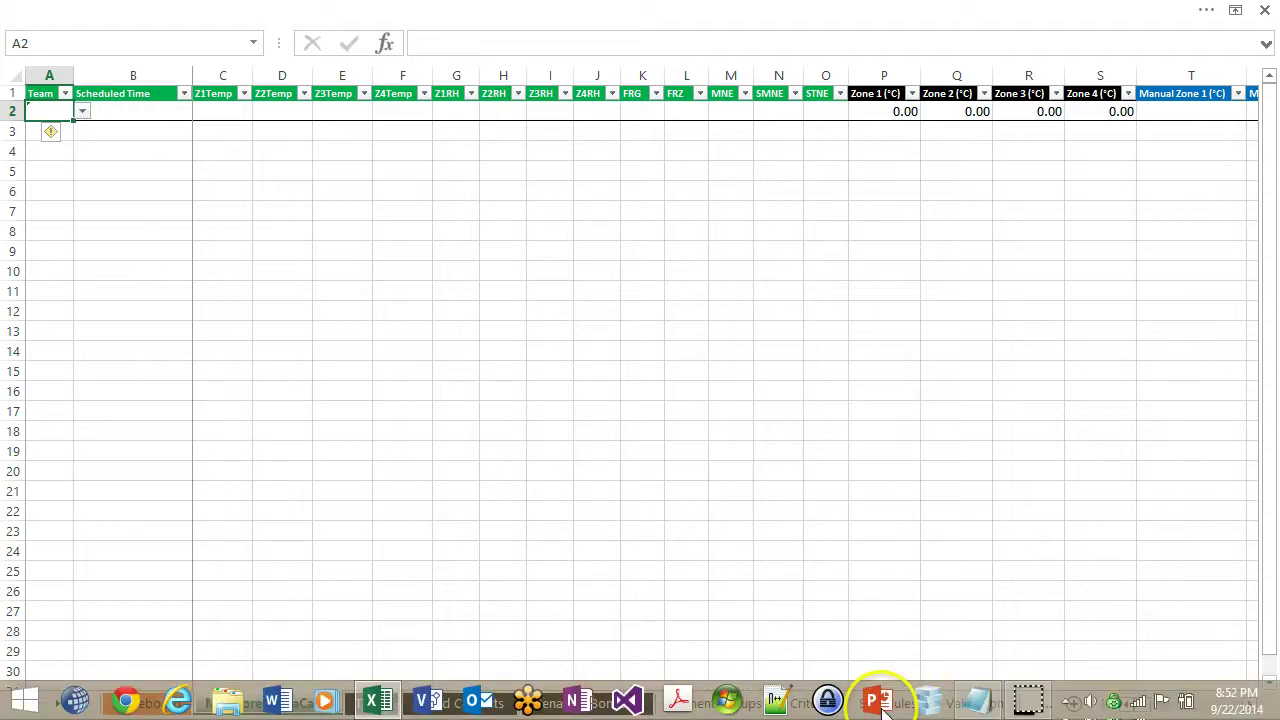
pyautogui.click(888, 703)
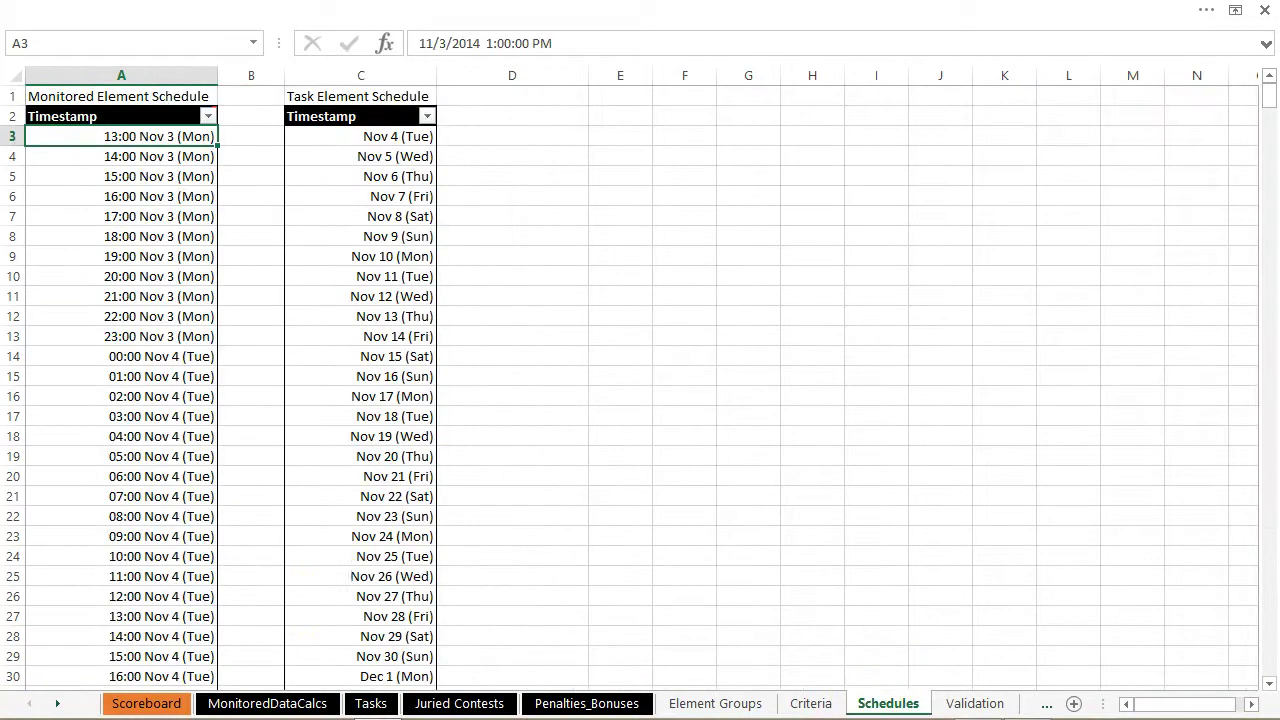
pyautogui.click(272, 703)
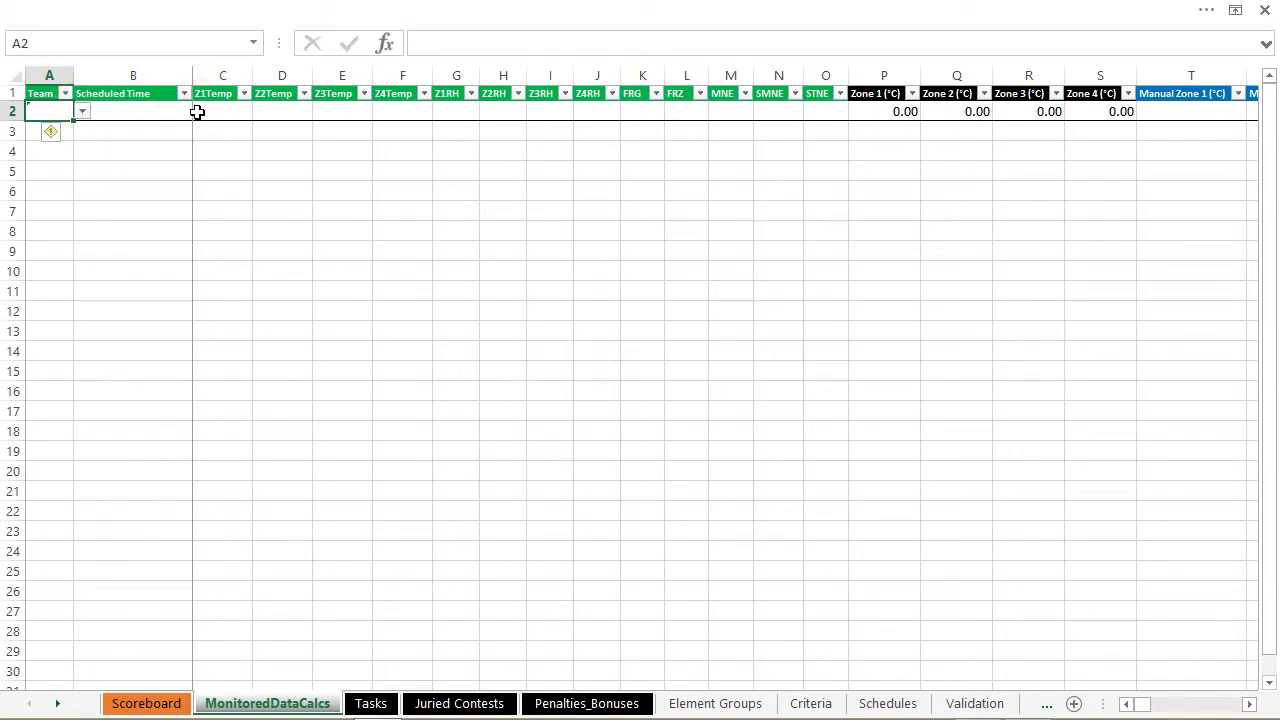
pyautogui.click(82, 112)
pyautogui.click(70, 127)
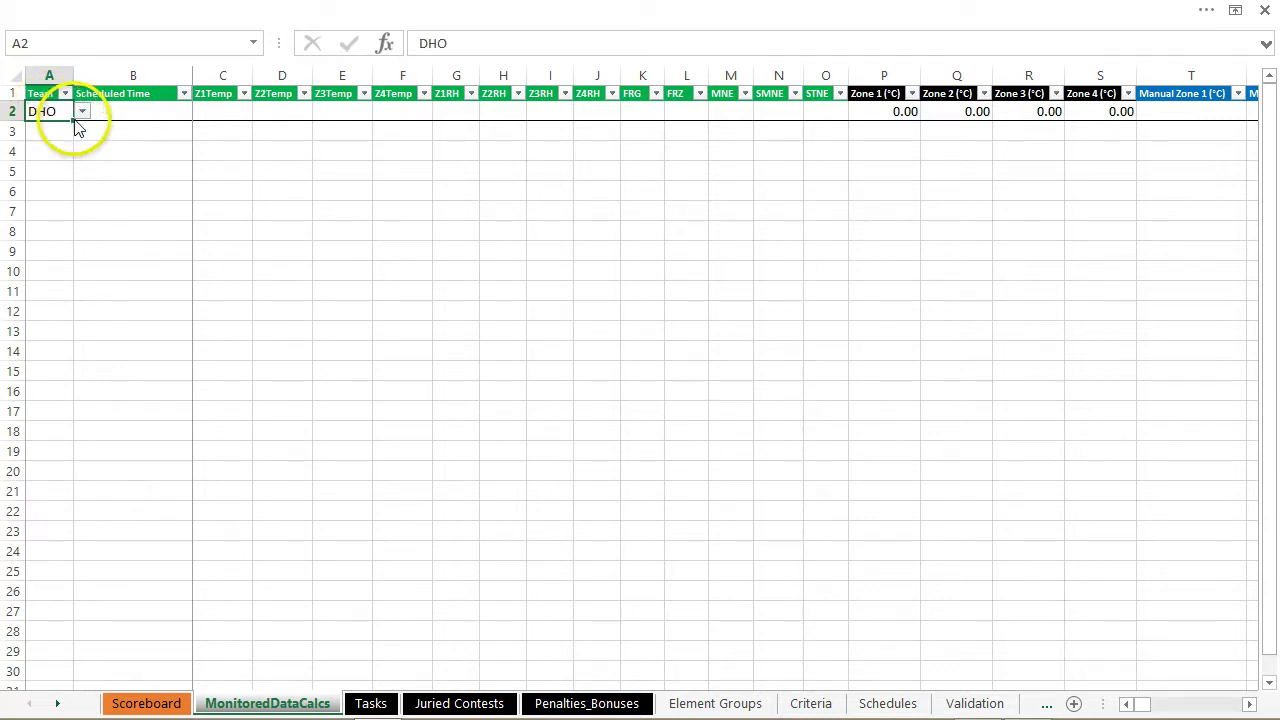
# - Copy the Monitored Element Schedule timestamps in A3:A20 of Schedules into the Scheduled Time column of MonitoredDataCalcs, starting at B2
pyautogui.click(137, 110)
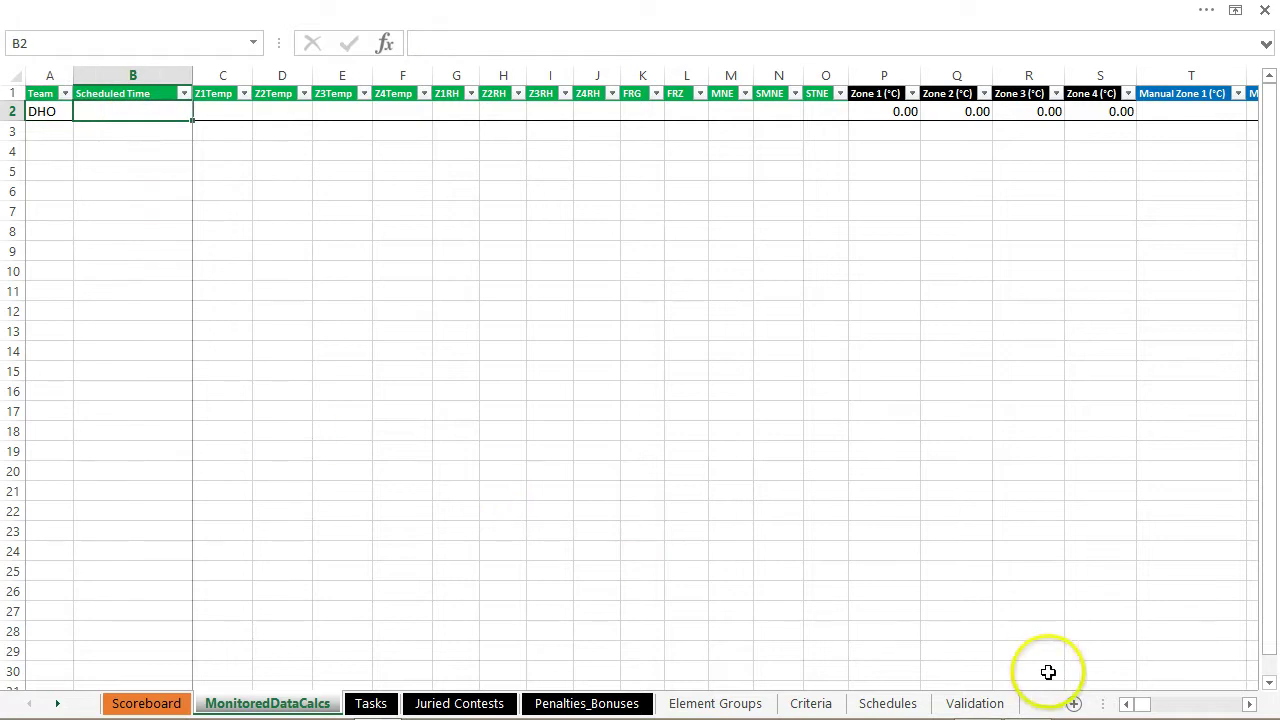
pyautogui.click(875, 703)
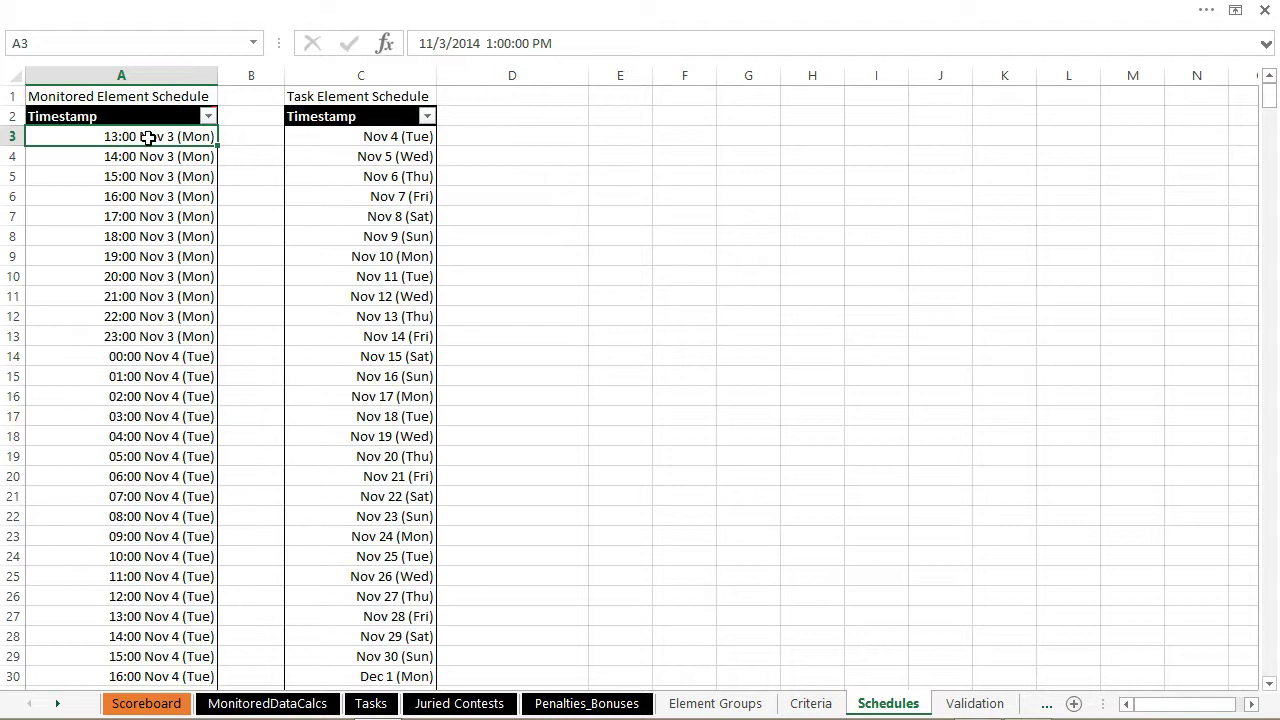
pyautogui.moveTo(147, 136); pyautogui.dragTo(142, 479)
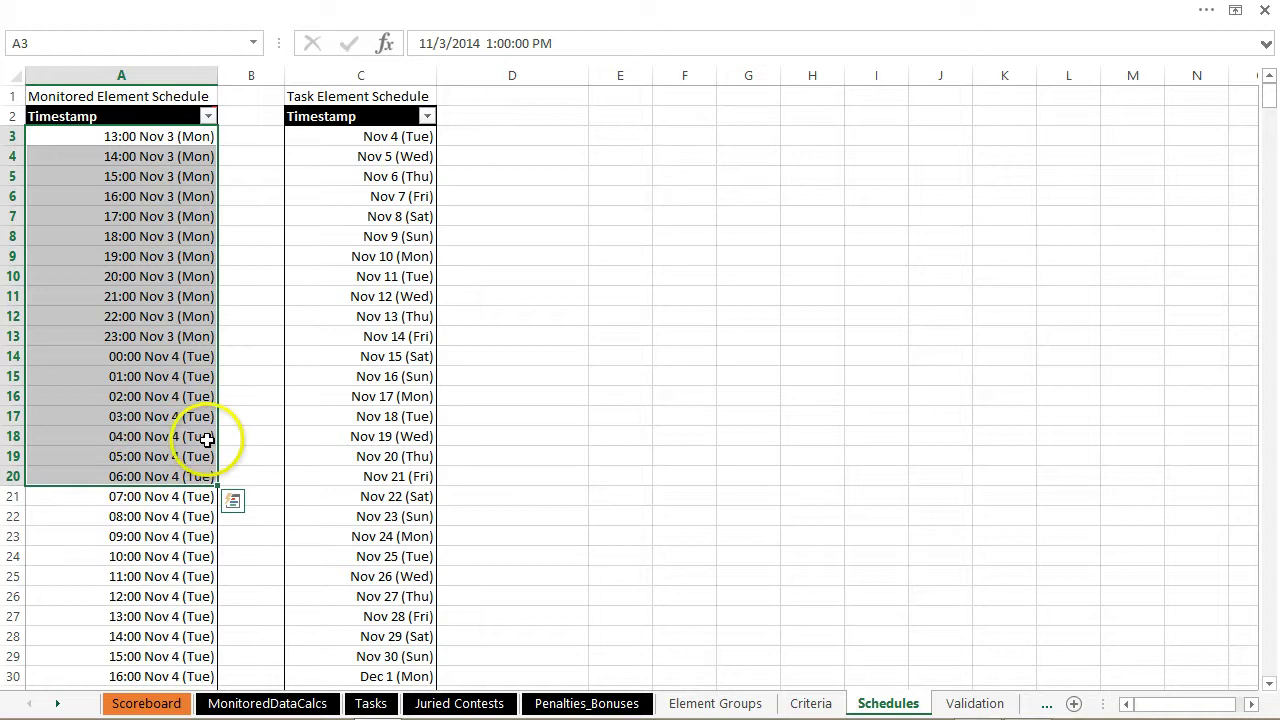
pyautogui.hotkey('ctrl', 'c')
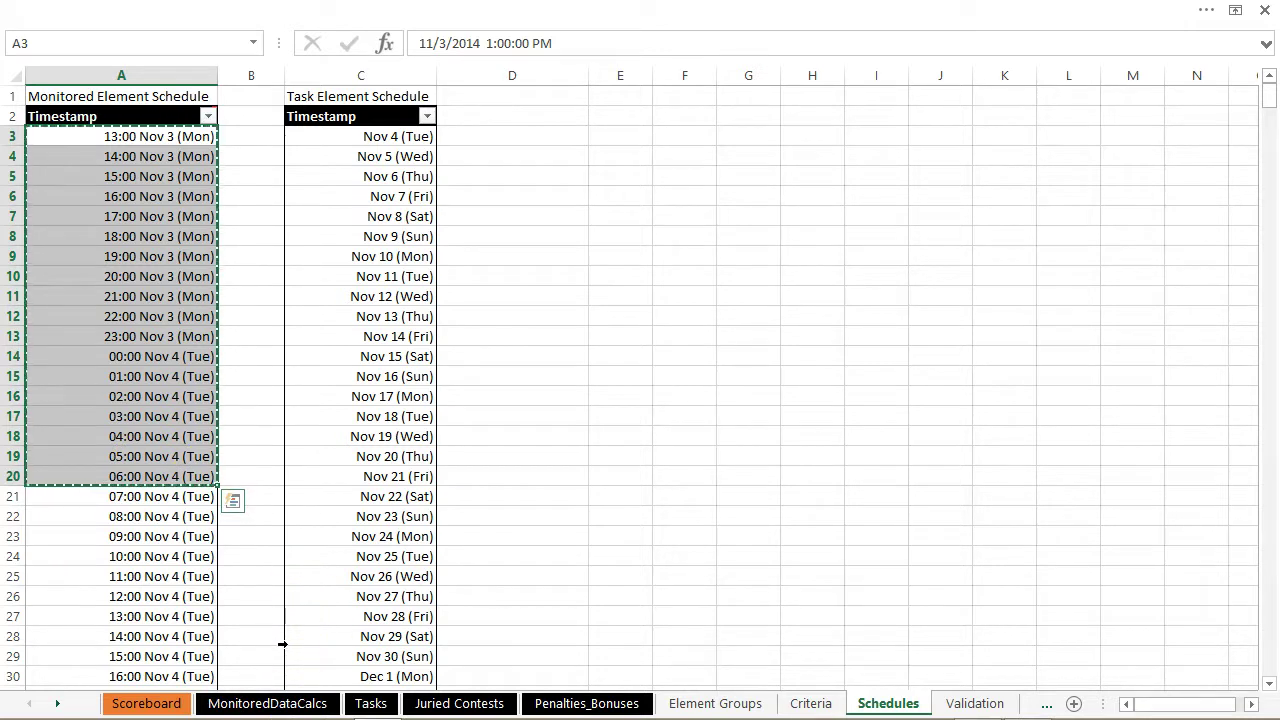
pyautogui.click(268, 703)
pyautogui.hotkey('ctrl', 'v')
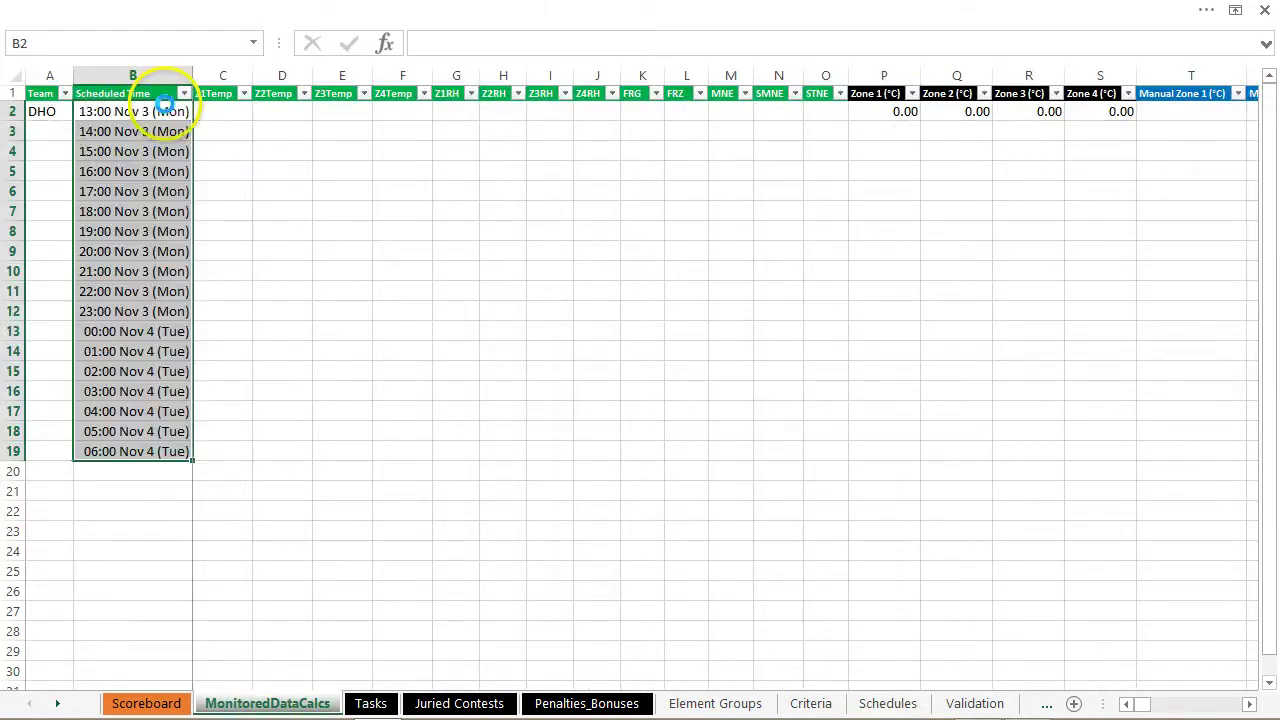
# - Fill the team DHO down the Team column from A2 to A19
pyautogui.click(47, 109)
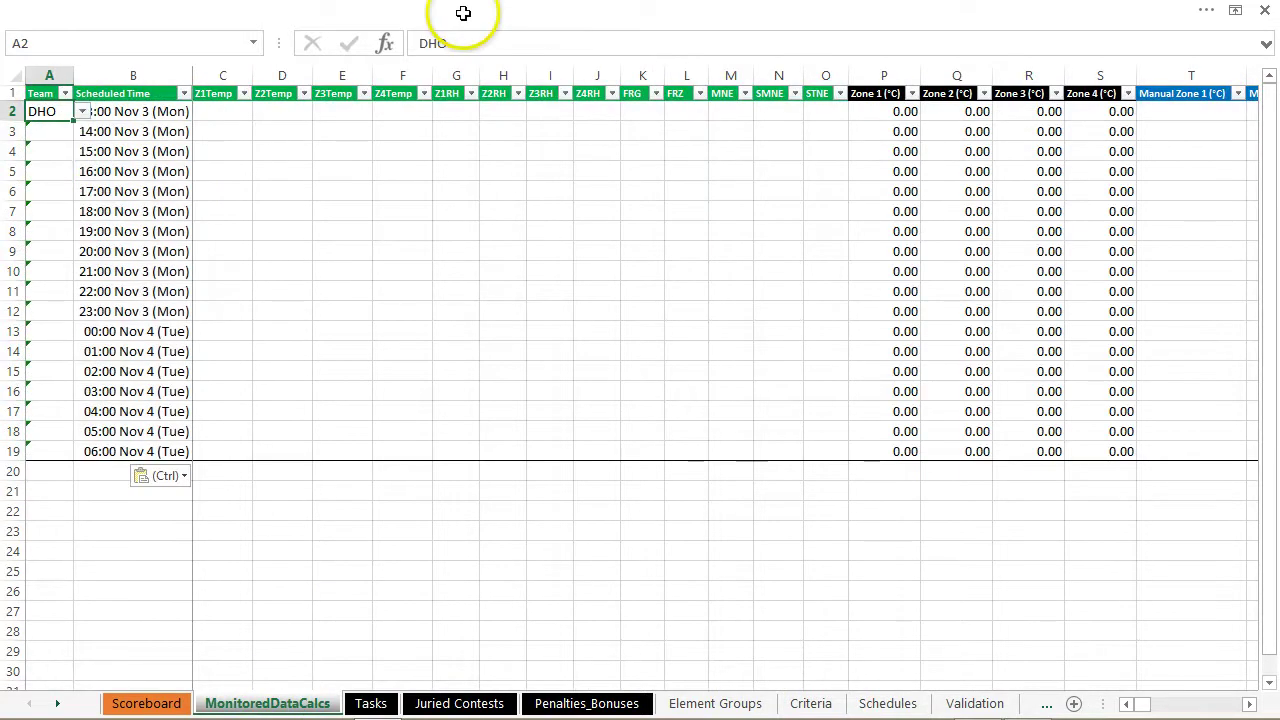
pyautogui.hotkey('ctrl', 'shift', 'Down')
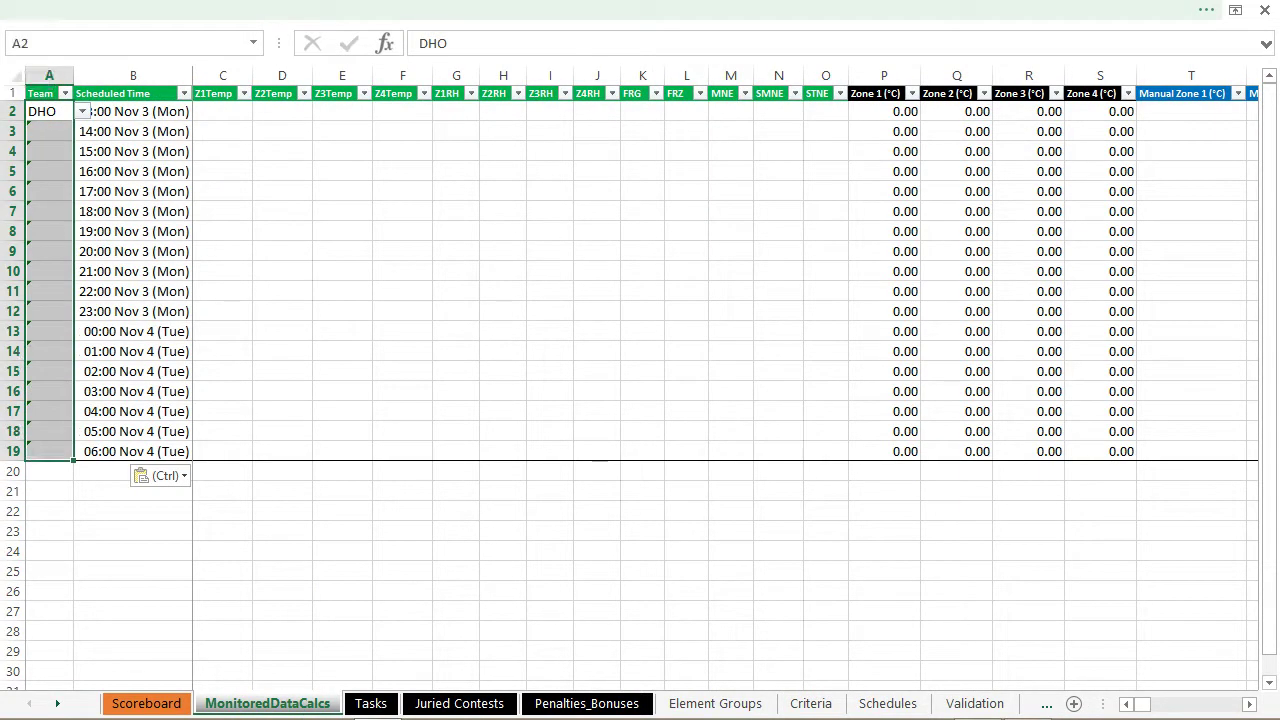
pyautogui.hotkey('ctrl', 'd')
# - Enter 26 as Z1Temp in C2 and fill it through all four zone temperature columns, C2:F19
pyautogui.press('Right')
pyautogui.press('Right')
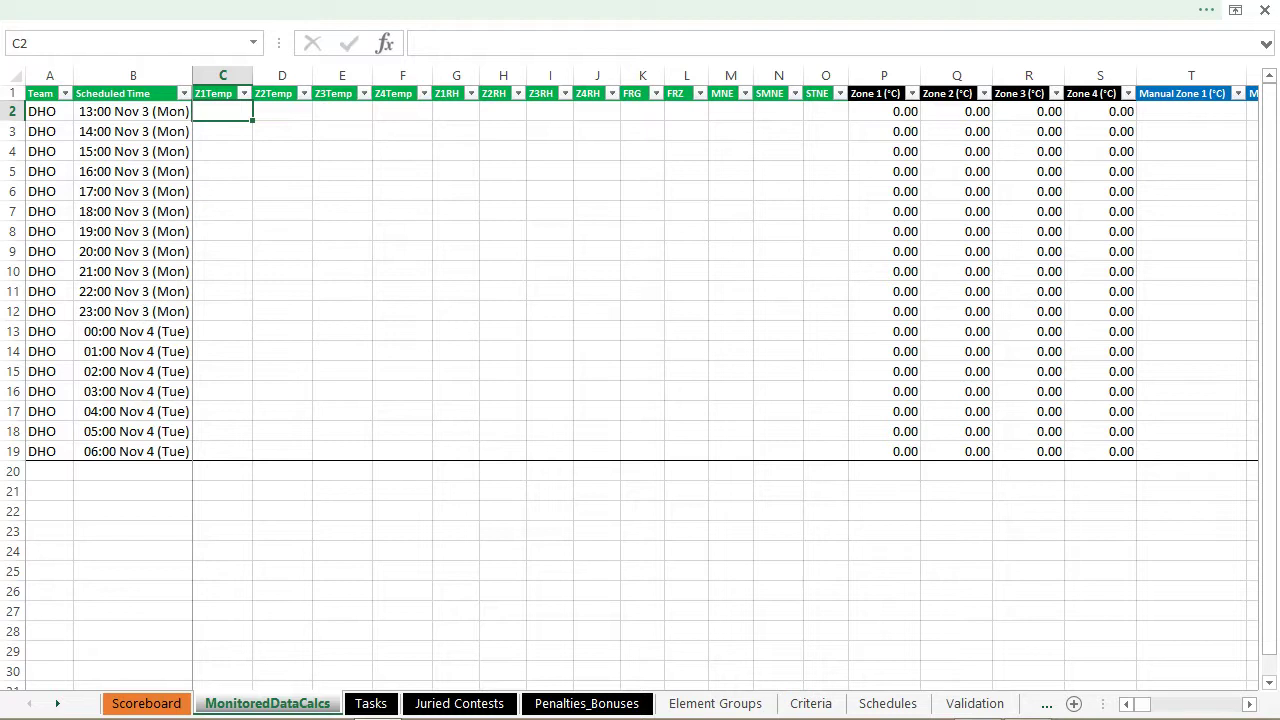
pyautogui.write('26')
pyautogui.press('Tab')
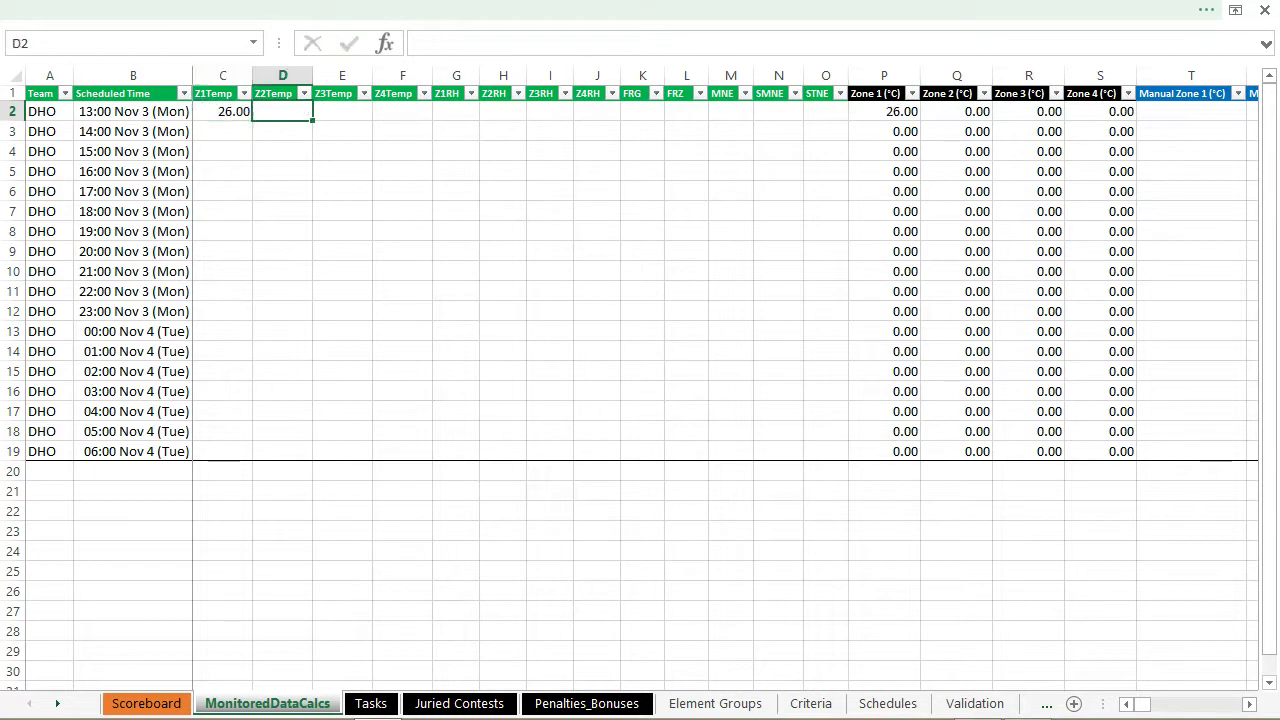
pyautogui.press('Left')
pyautogui.hotkey('shift', 'Right')
pyautogui.hotkey('shift', 'Left')
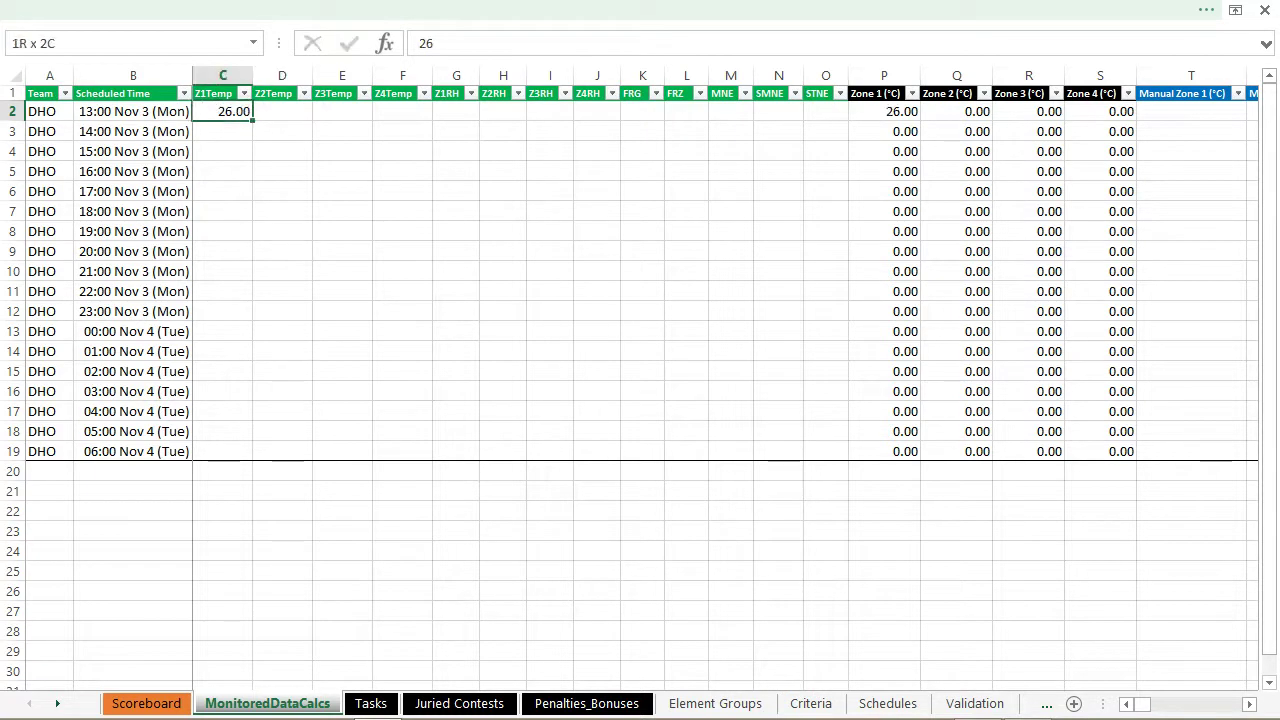
pyautogui.hotkey('ctrl', 'shift', 'Down')
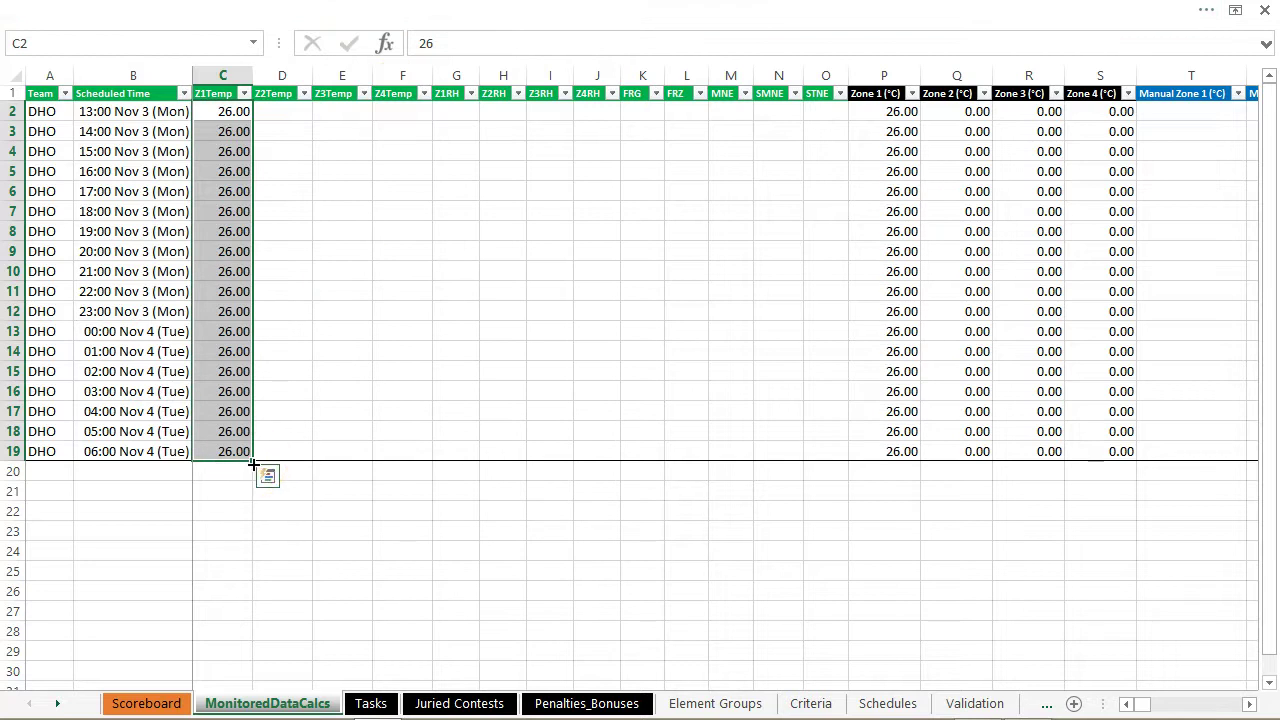
pyautogui.moveTo(254, 464); pyautogui.dragTo(409, 449)
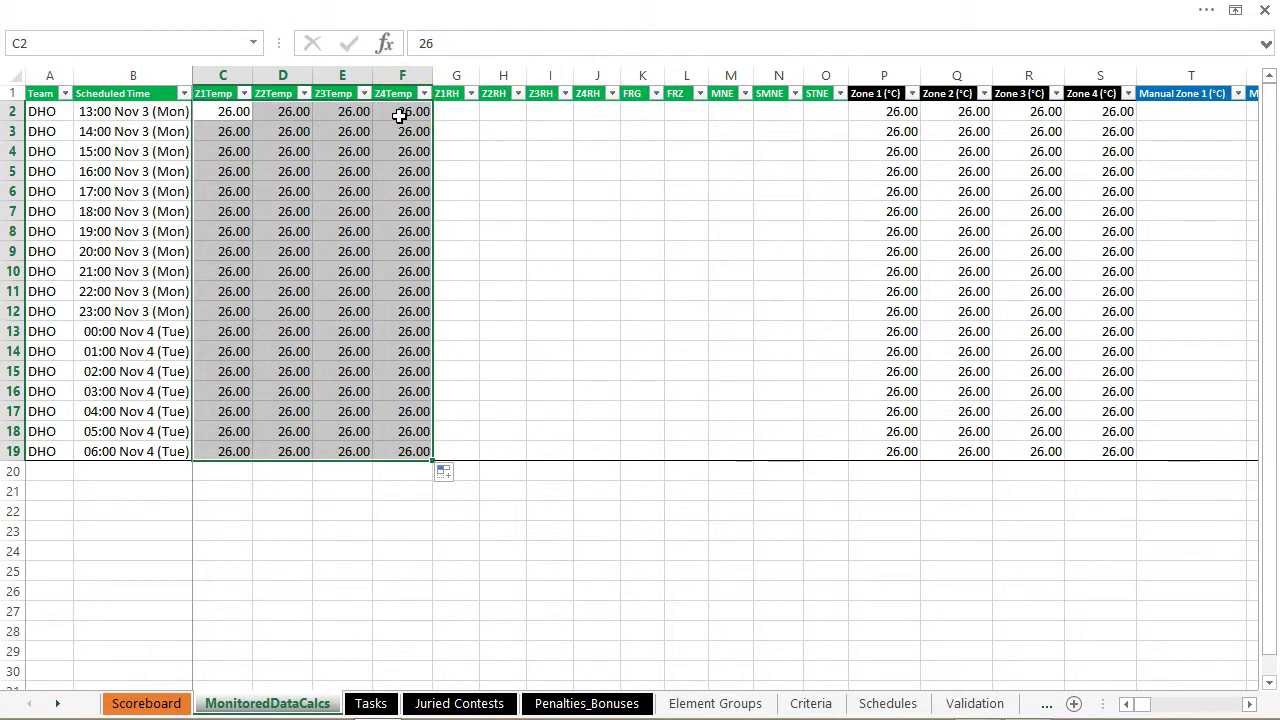
# - Enter 60 as Z1RH in G2, fill it down to row 19, and copy it into the Z2RH to Z4RH columns
pyautogui.click(456, 106)
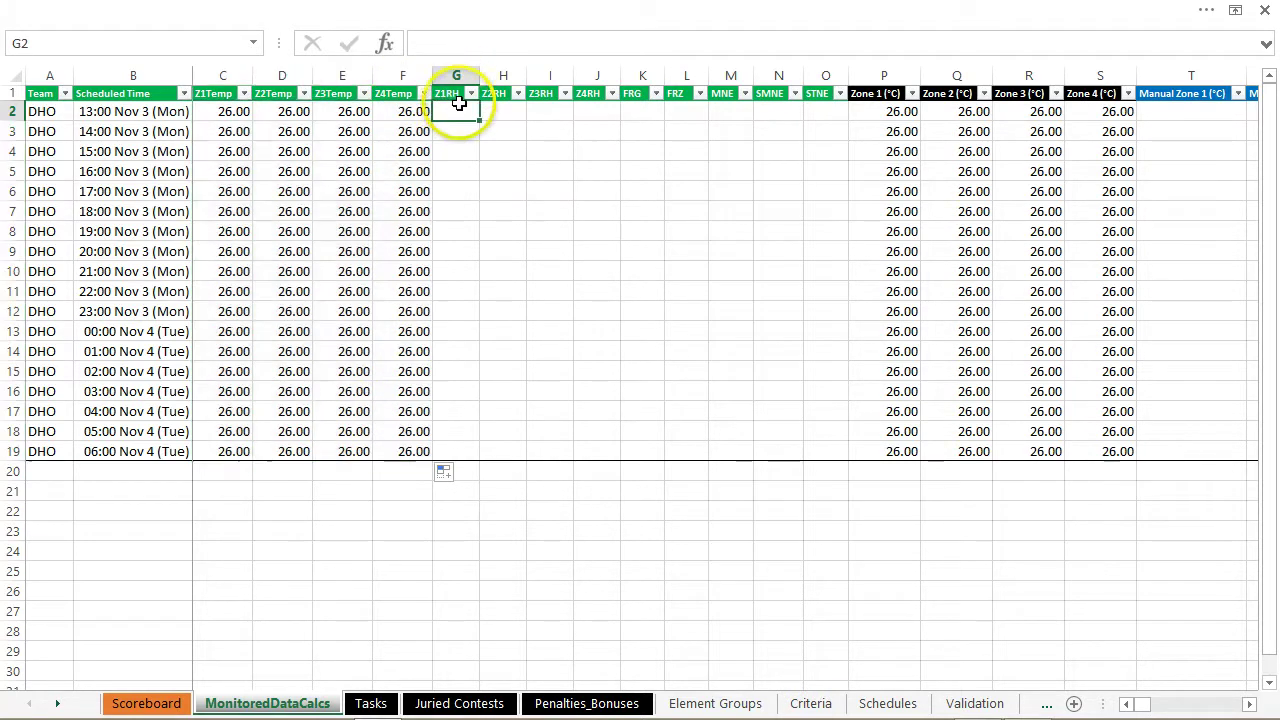
pyautogui.write('60')
pyautogui.press('Tab')
pyautogui.moveTo(472, 112); pyautogui.dragTo(456, 451)
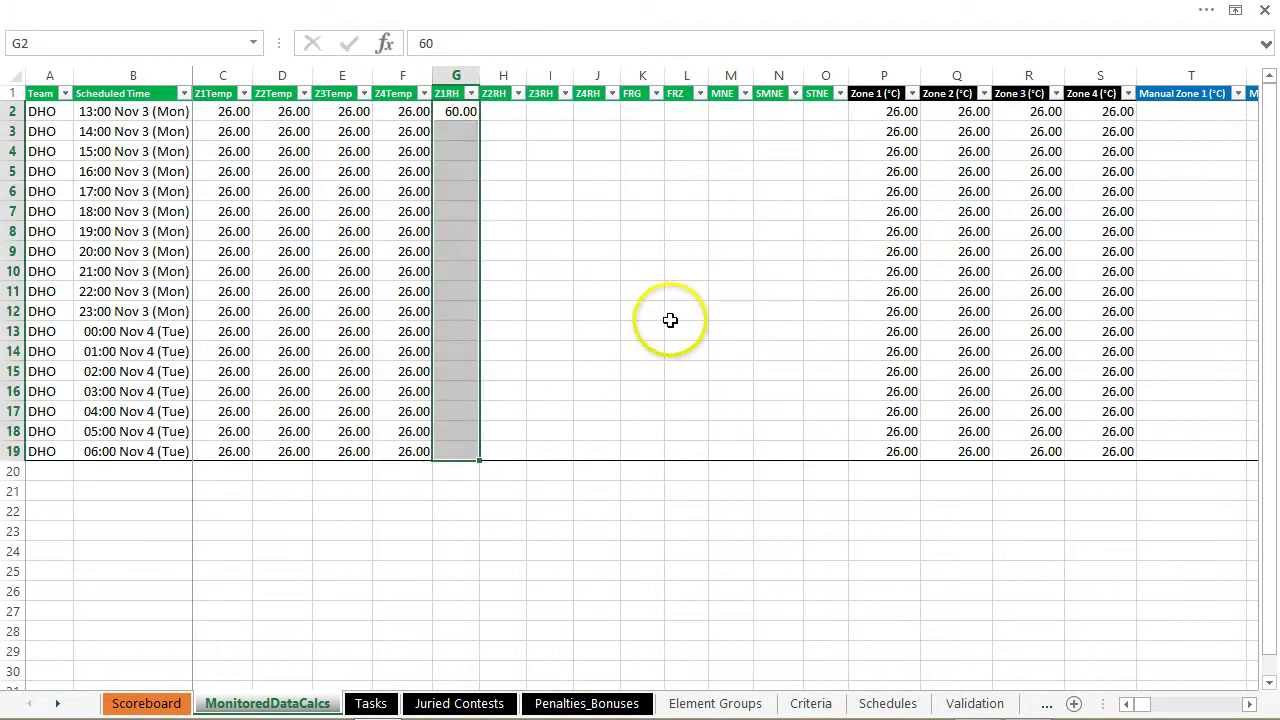
pyautogui.hotkey('ctrl', 'd')
pyautogui.hotkey('ctrl', 'c')
pyautogui.press('Right')
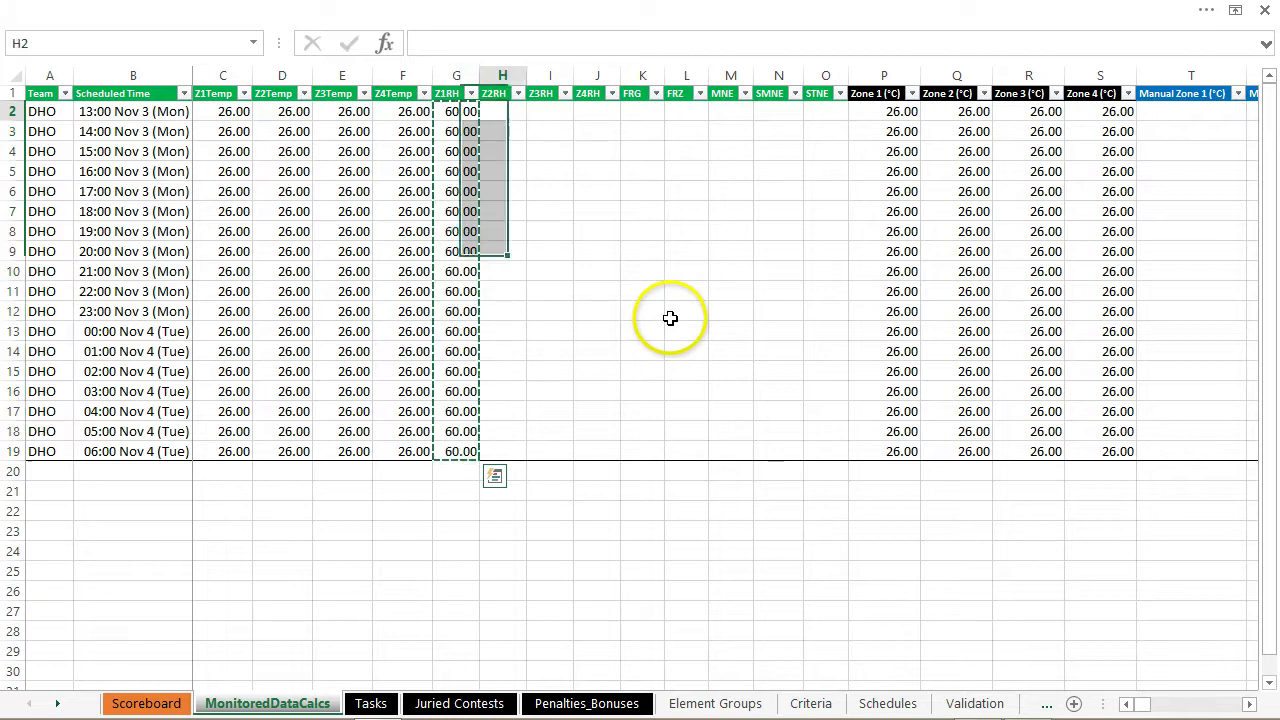
pyautogui.hotkey('shift', 'Right')
pyautogui.hotkey('shift', 'Right')
pyautogui.hotkey('ctrl', 'v')
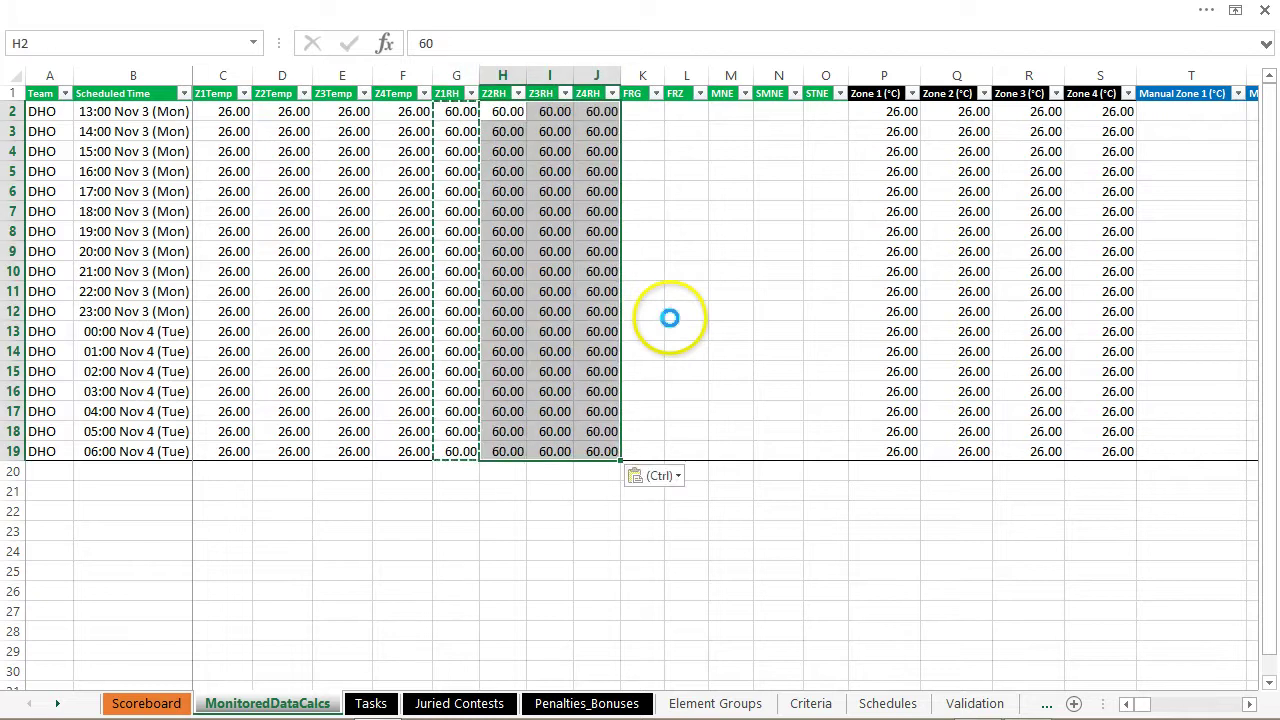
pyautogui.press('Escape')
# - Enter 3 as FRG in K2, check the Refrigerator limits on the Criteria sheet, and fill the value down to K19
pyautogui.press('Right')
pyautogui.press('Right')
pyautogui.press('Right')
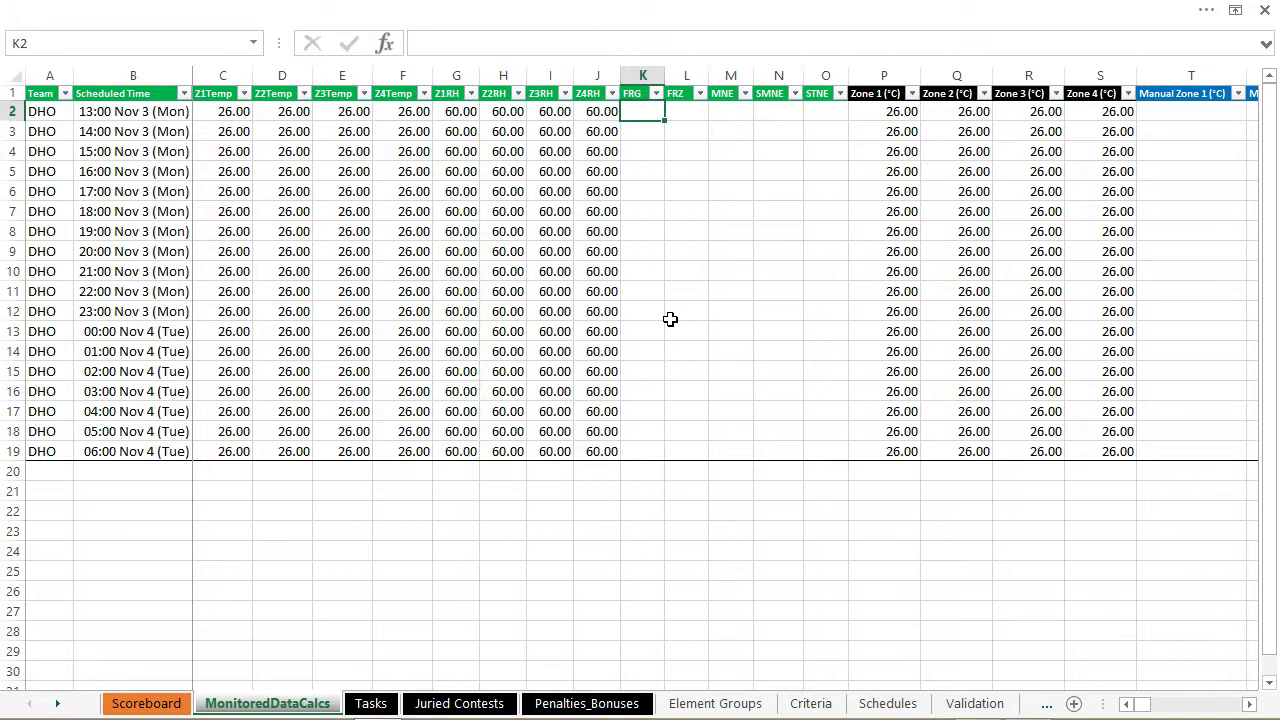
pyautogui.write('3')
pyautogui.press('Return')
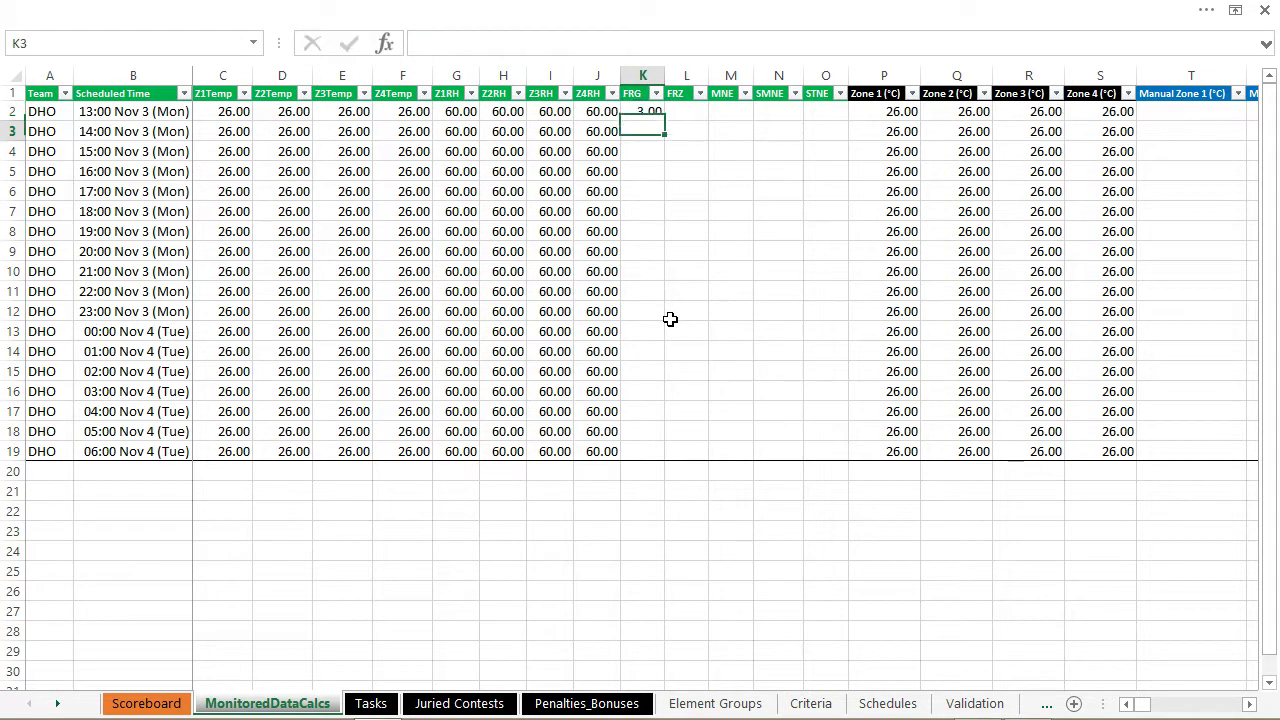
pyautogui.click(811, 703)
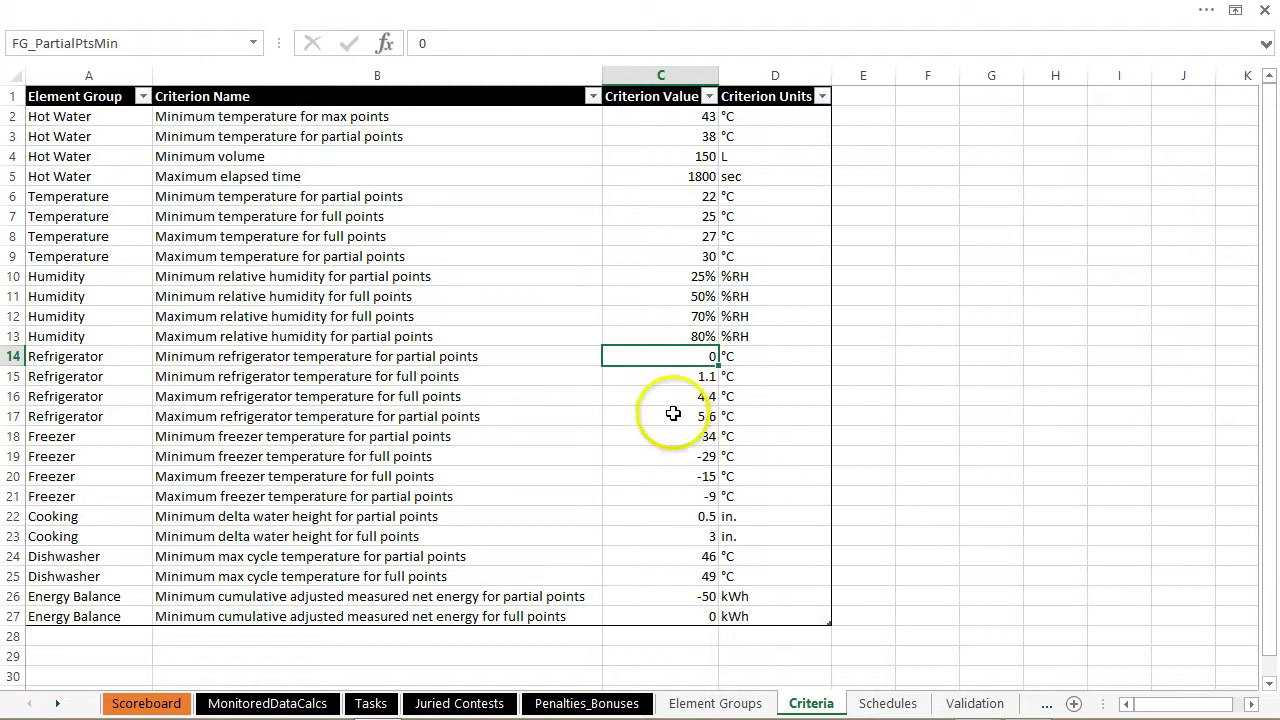
pyautogui.click(265, 704)
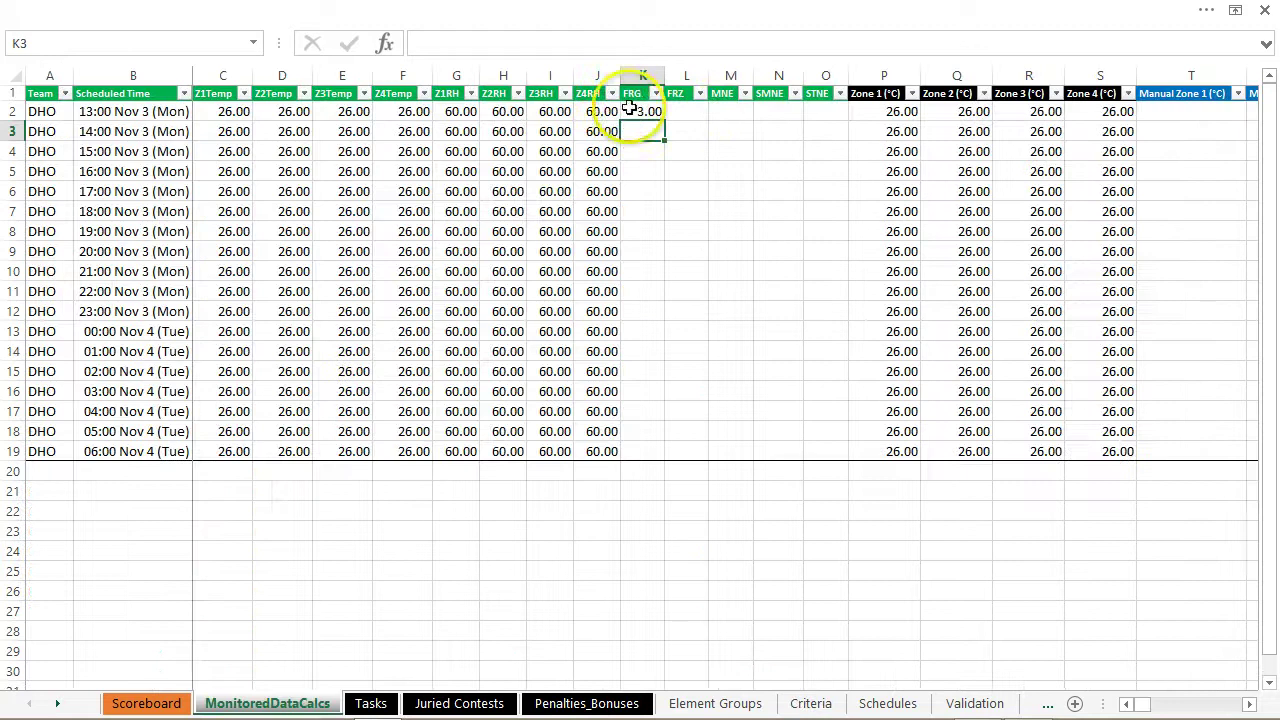
pyautogui.click(655, 111)
pyautogui.hotkey('ctrl', 'shift', 'Down')
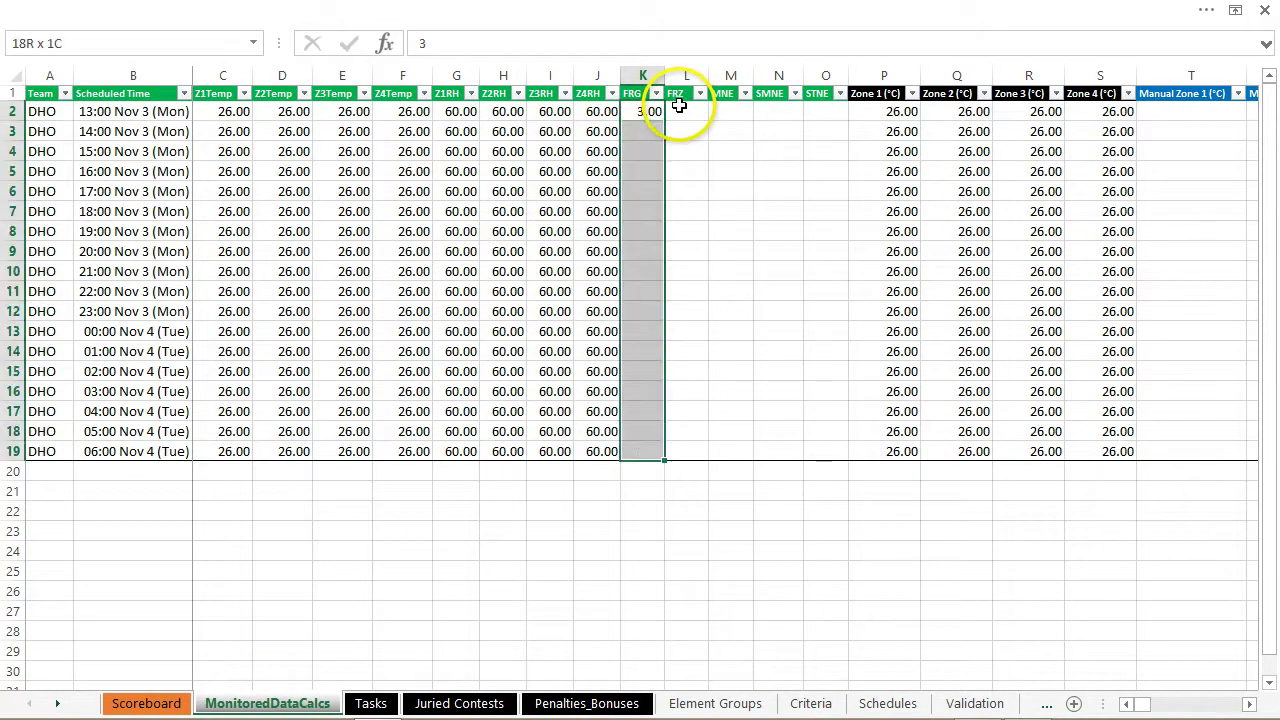
pyautogui.hotkey('ctrl', 'd')
# - Check the Freezer limits on the Criteria sheet, enter -20 as FRZ in L2, and fill it down to L19
pyautogui.click(679, 107)
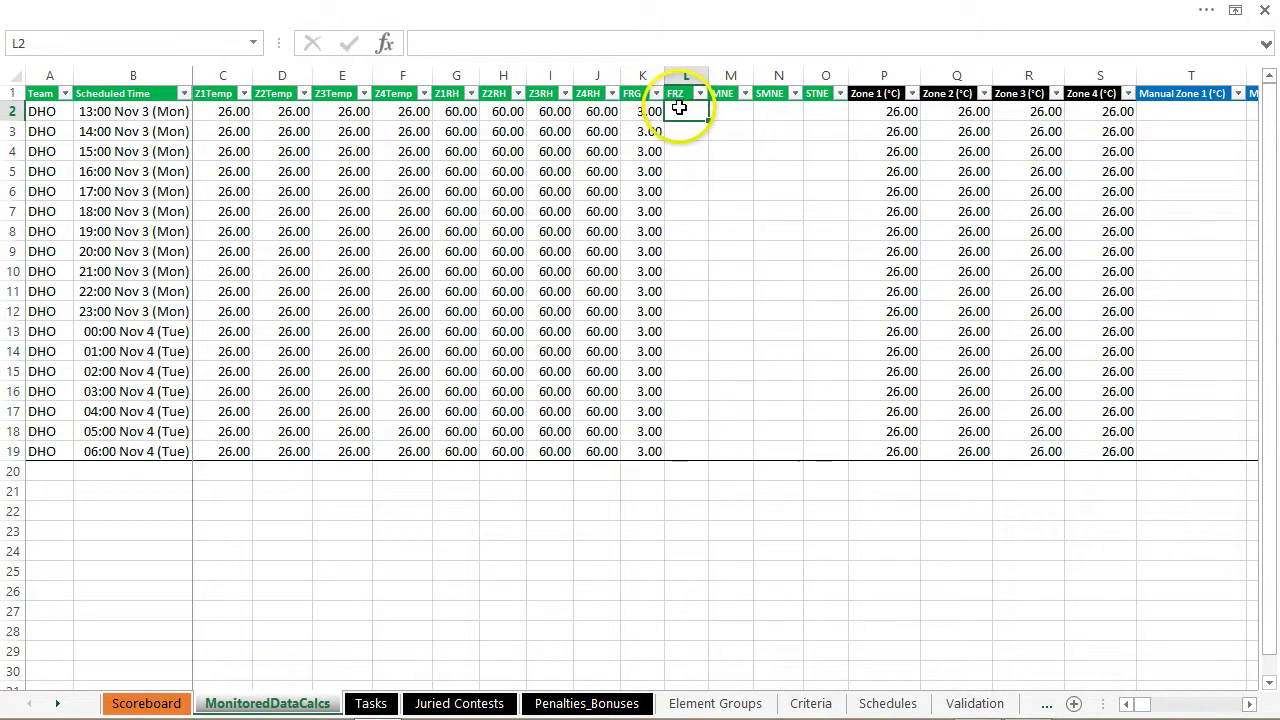
pyautogui.click(809, 704)
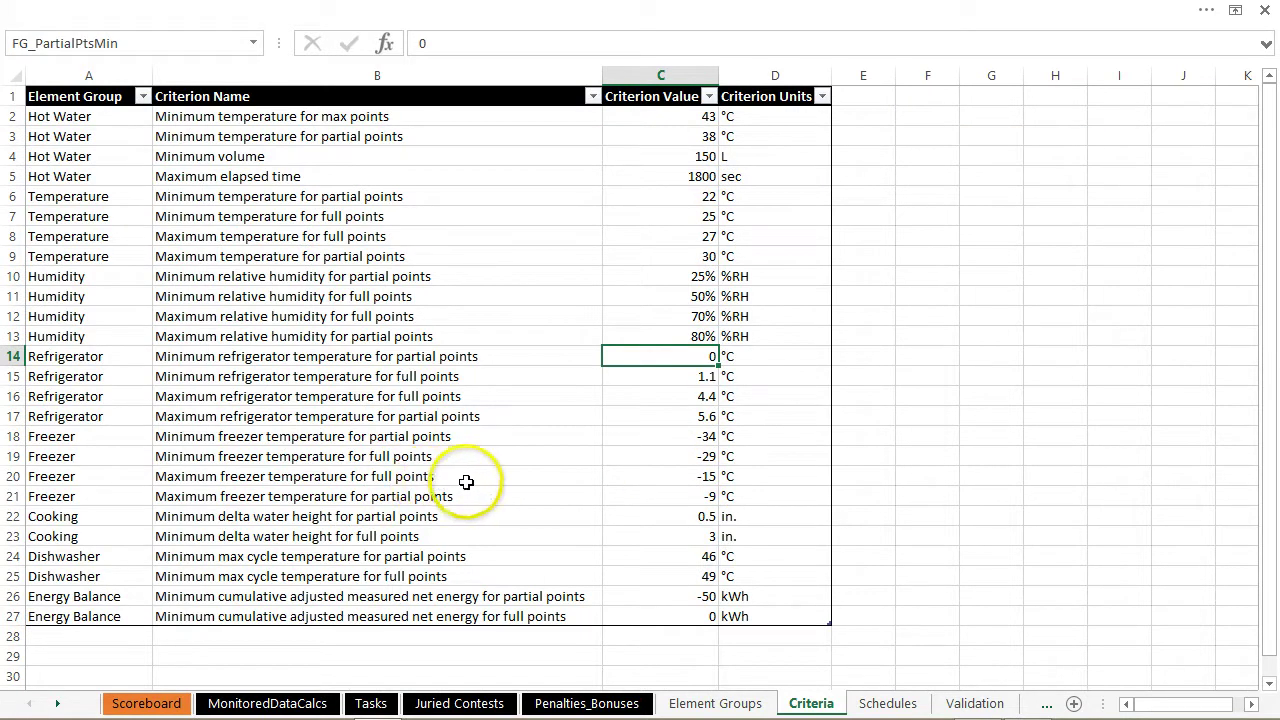
pyautogui.click(300, 701)
pyautogui.write('-20')
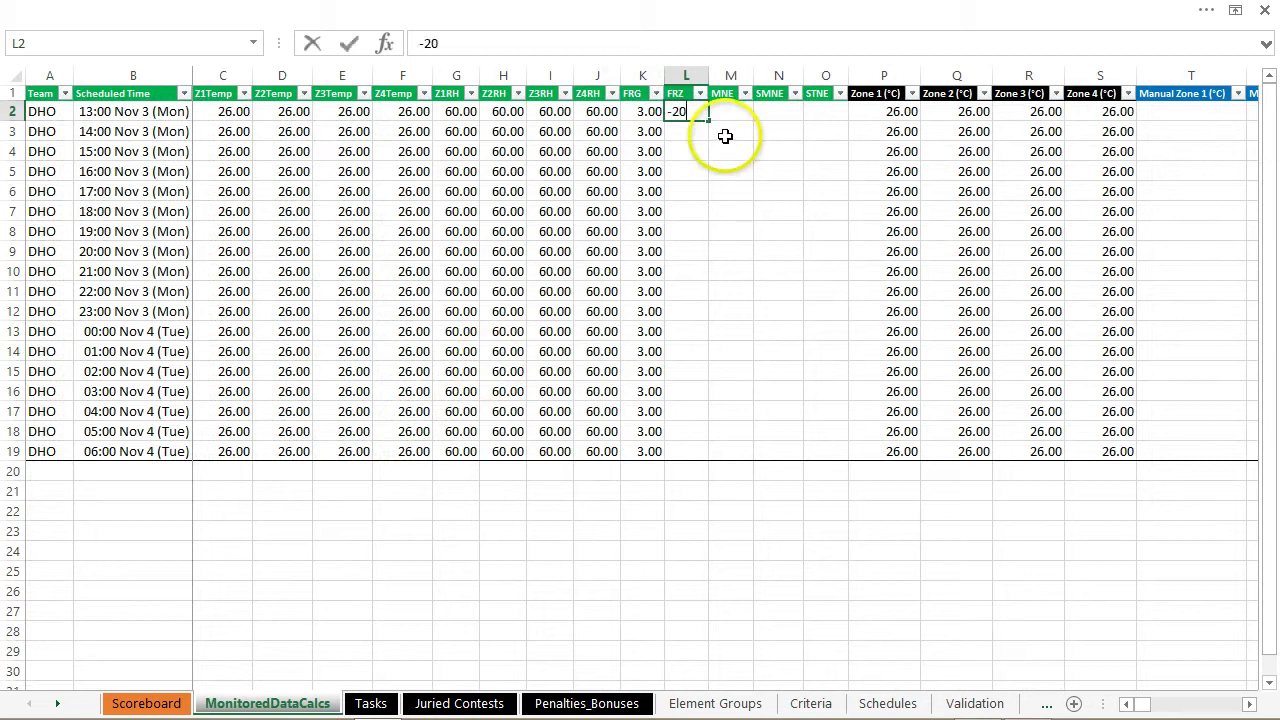
pyautogui.press('Return')
pyautogui.press('Up')
pyautogui.hotkey('ctrl', 'shift', 'Down')
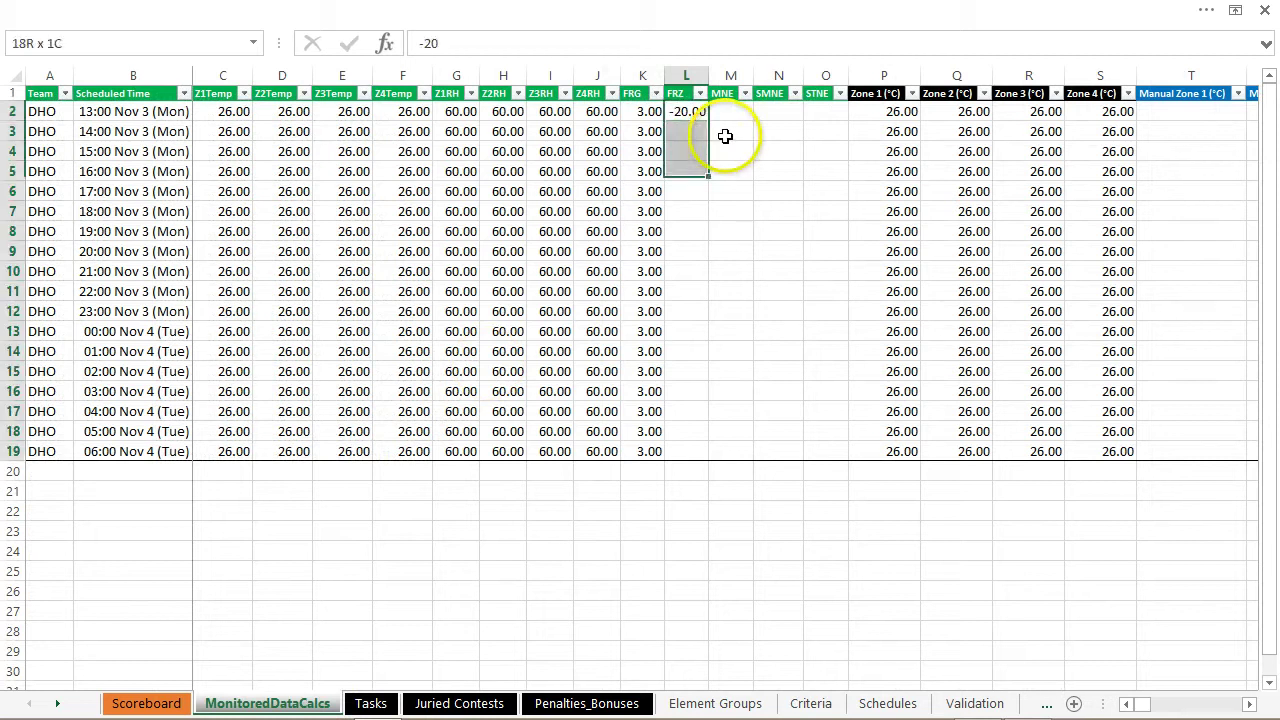
pyautogui.hotkey('ctrl', 'd')
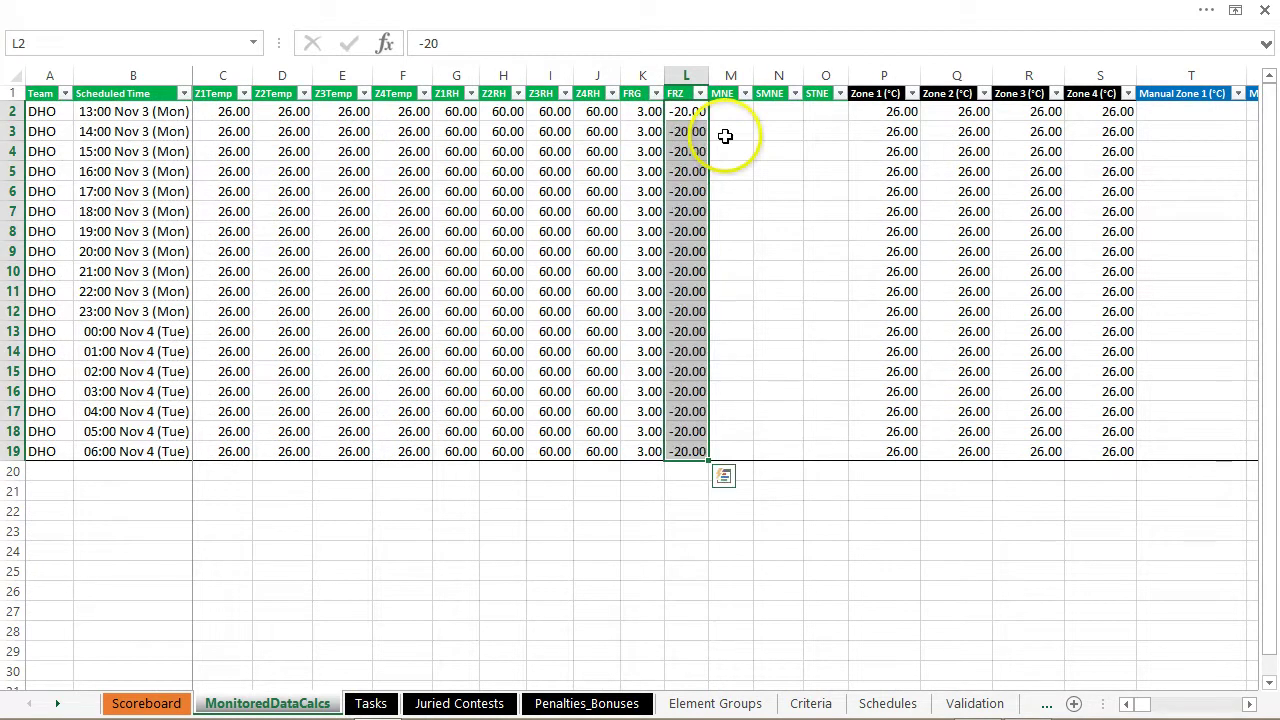
# - Enter -1 as MNE in M2 and fill it down to M19
pyautogui.press('Right')
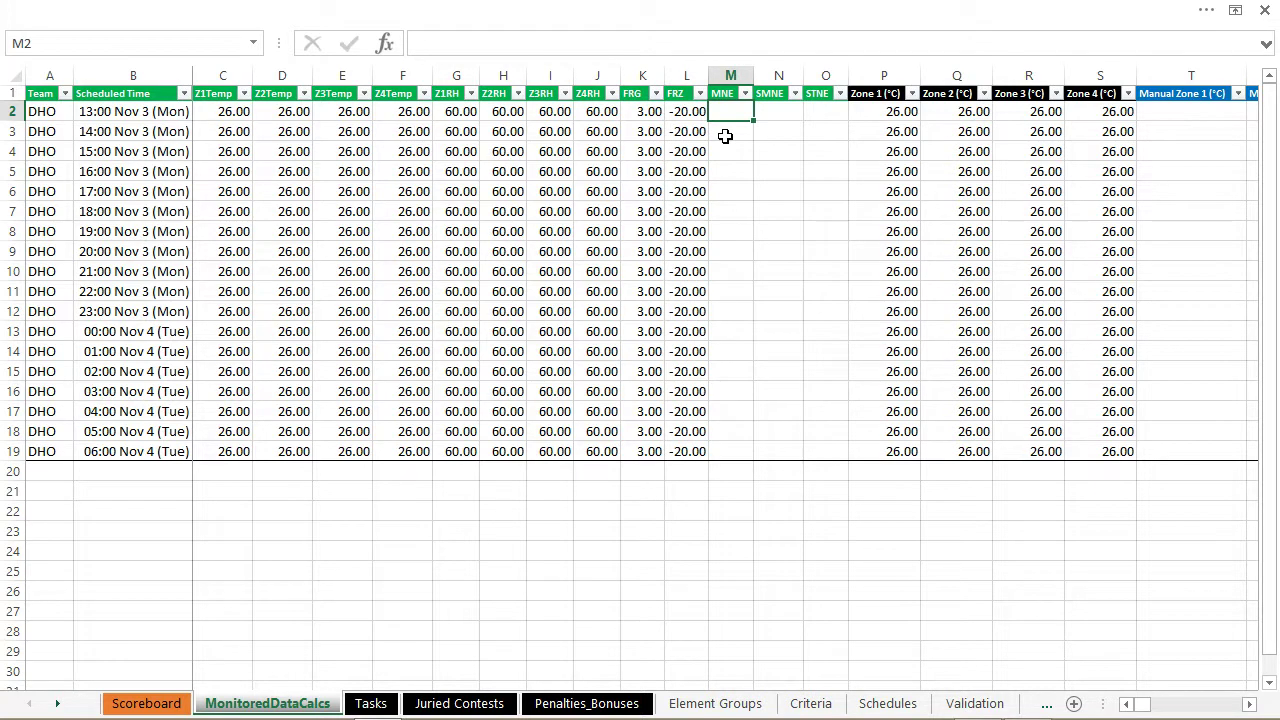
pyautogui.write('-1')
pyautogui.press('Return')
pyautogui.press('Up')
pyautogui.hotkey('ctrl', 'shift', 'Down')
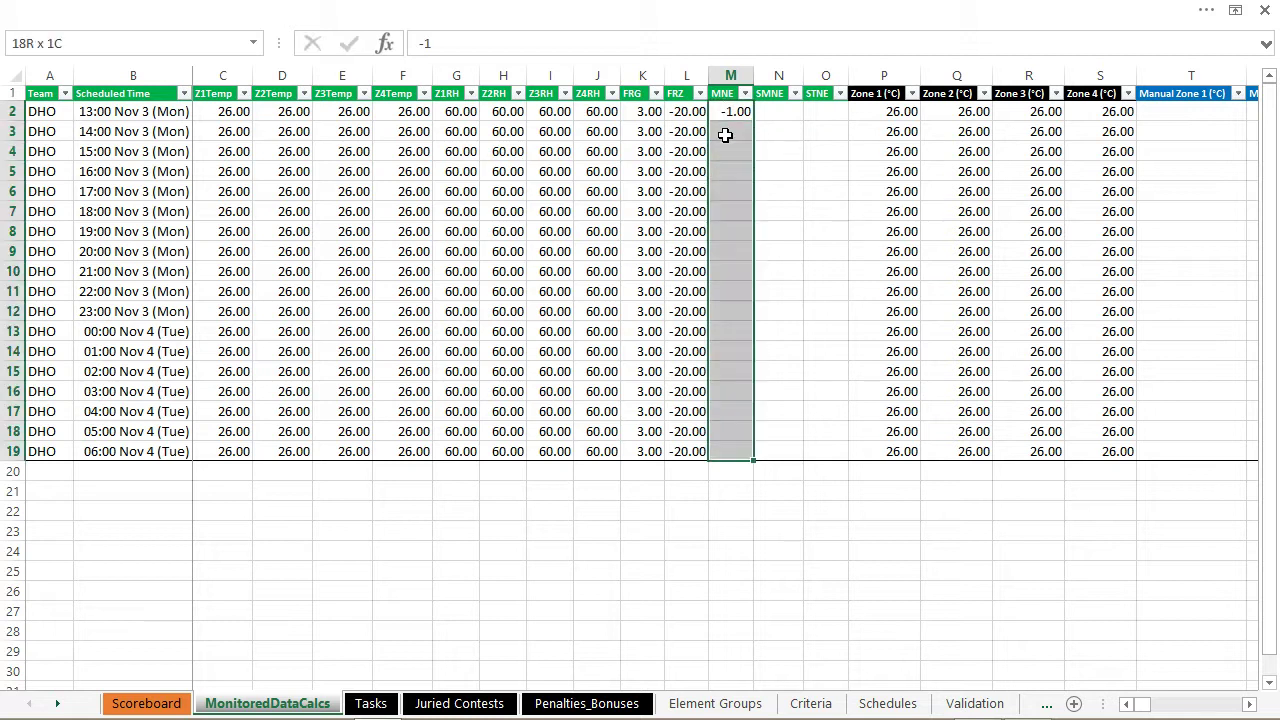
pyautogui.hotkey('ctrl', 'd')
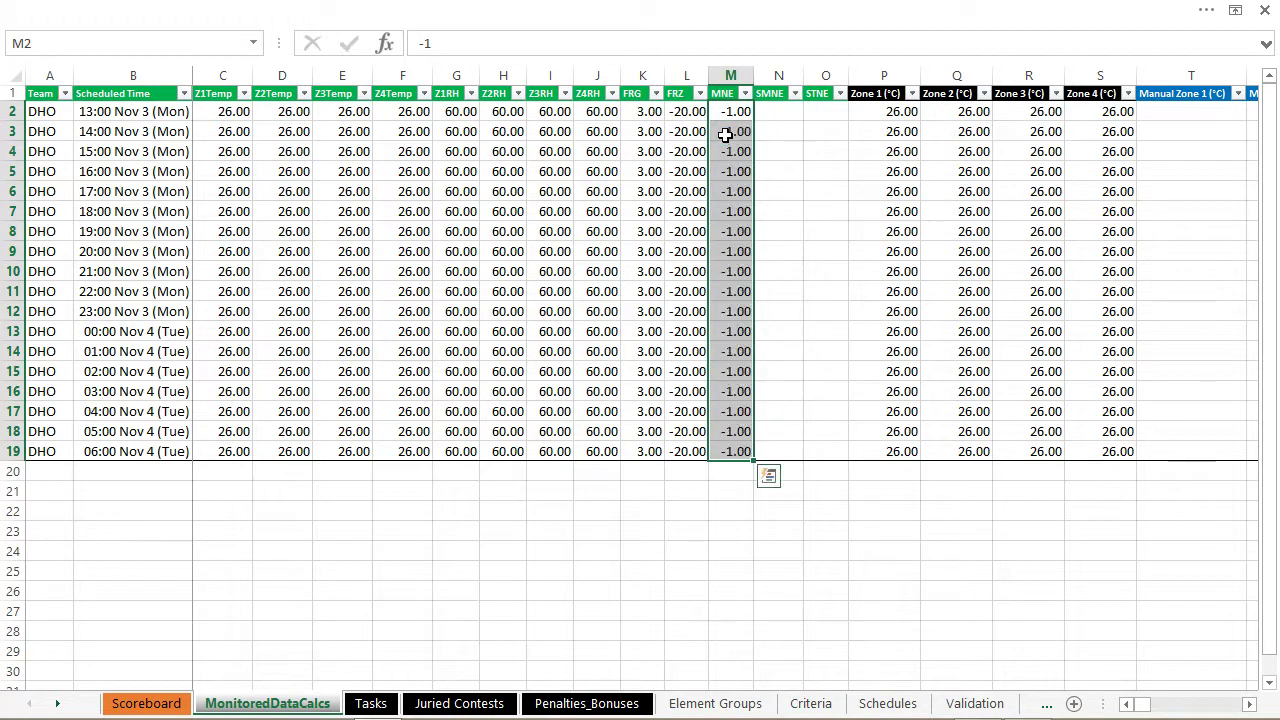
# - Examine the SMNE and STNE columns and the Zone 1 to Zone 4 temperature columns in row 2
pyautogui.press('Right')
pyautogui.press('Up')
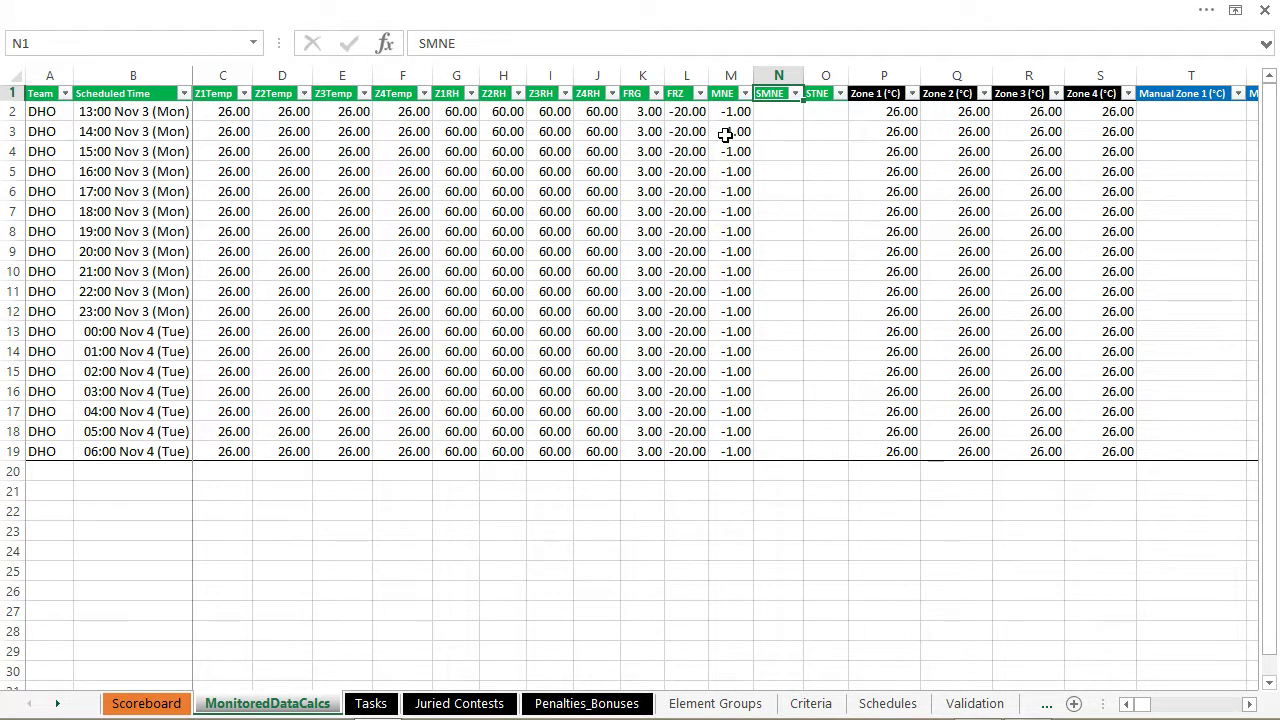
pyautogui.press('Right')
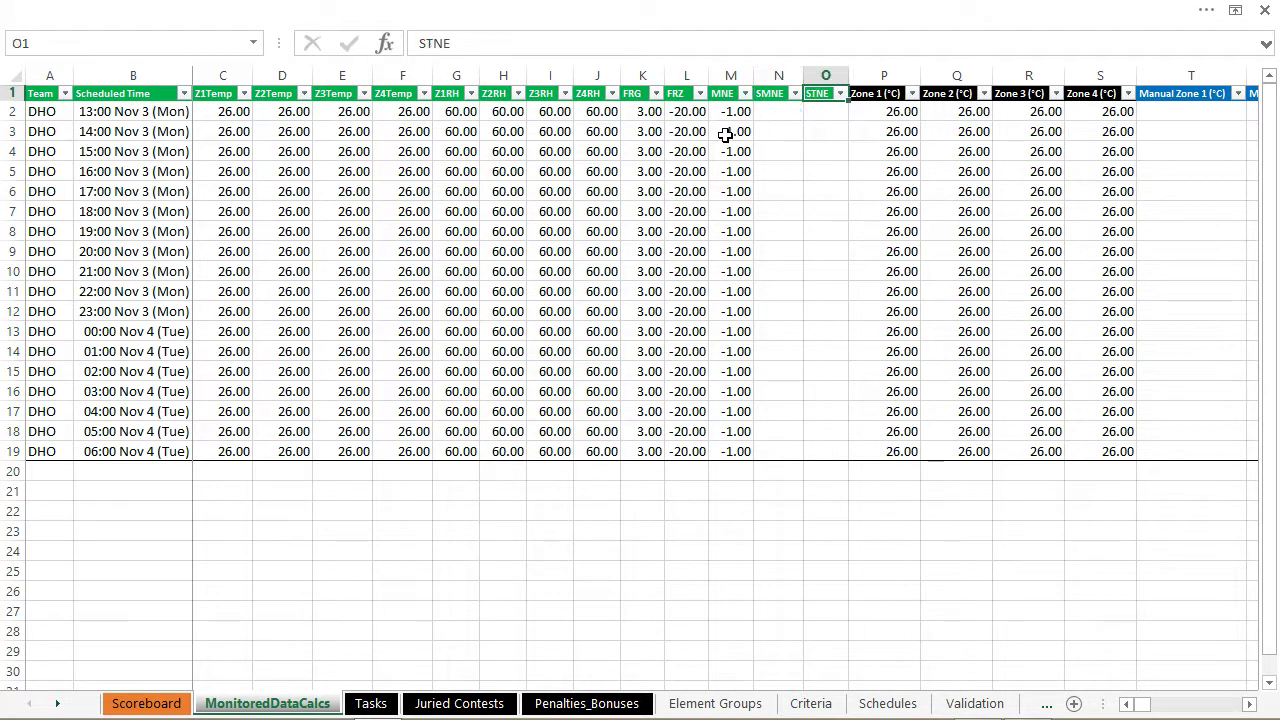
pyautogui.press('Left')
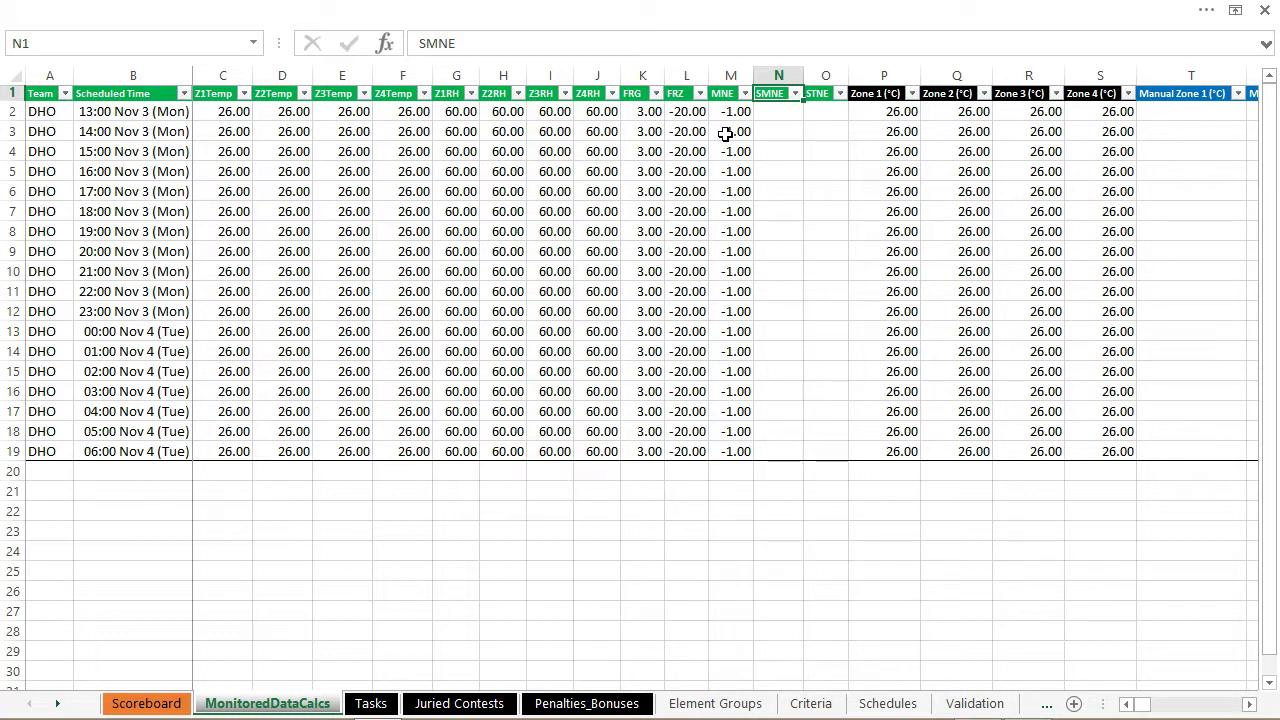
pyautogui.press('Down')
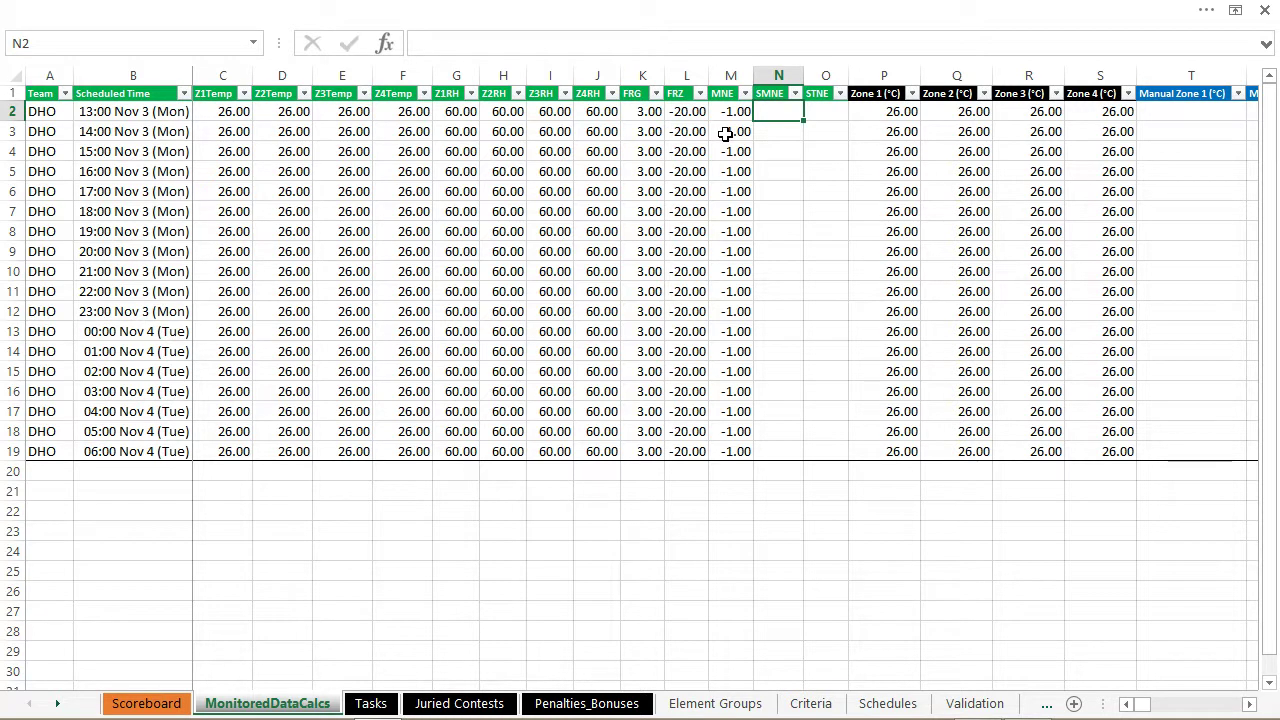
pyautogui.press('Right')
pyautogui.press('Right')
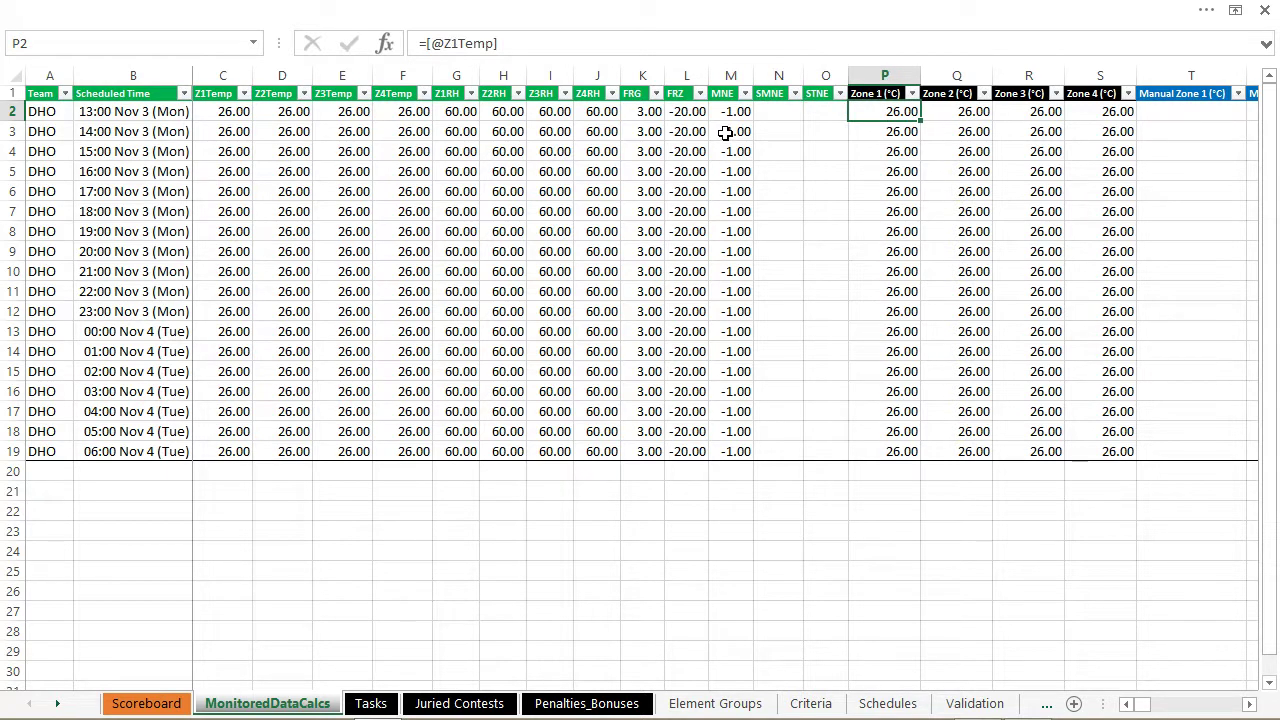
pyautogui.press('Right')
pyautogui.press('Right')
pyautogui.press('Right')
pyautogui.press('Right')
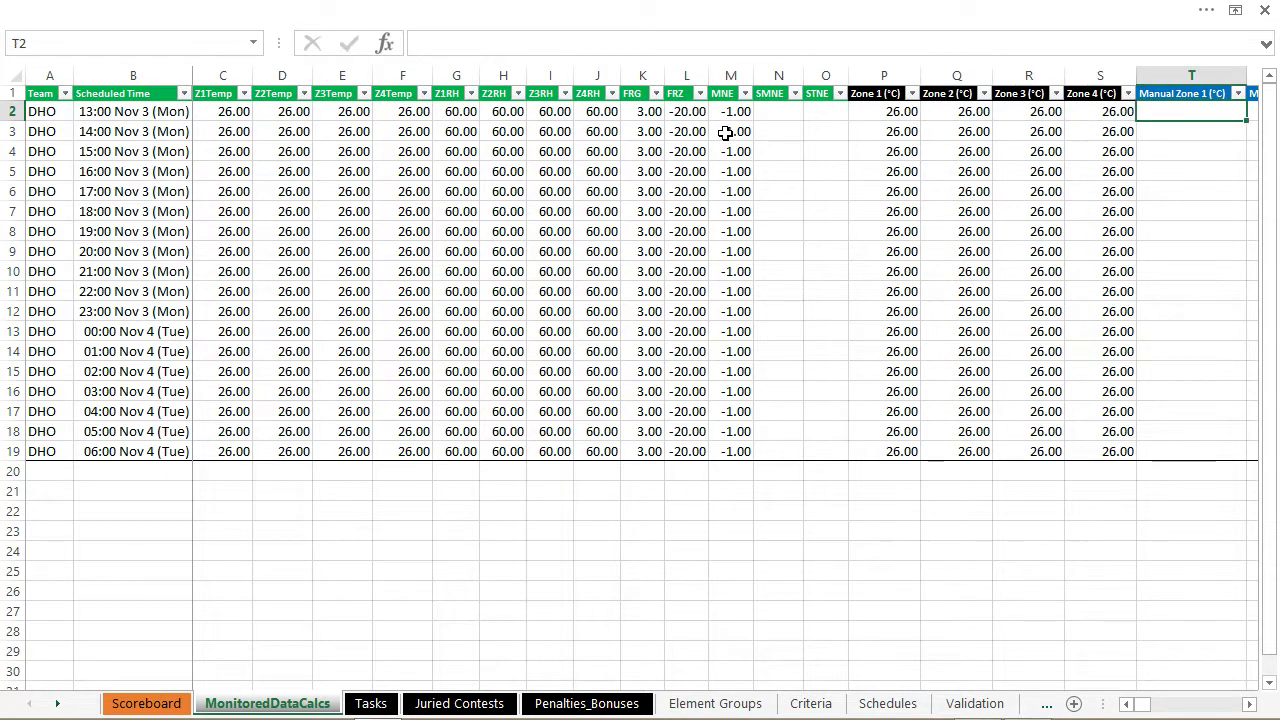
# - Review the Manual Zone 1 to 4 columns and the Final Zone 1 to 4 temperature formulas in row 2
pyautogui.press('Left')
pyautogui.press('Right')
pyautogui.press('Right')
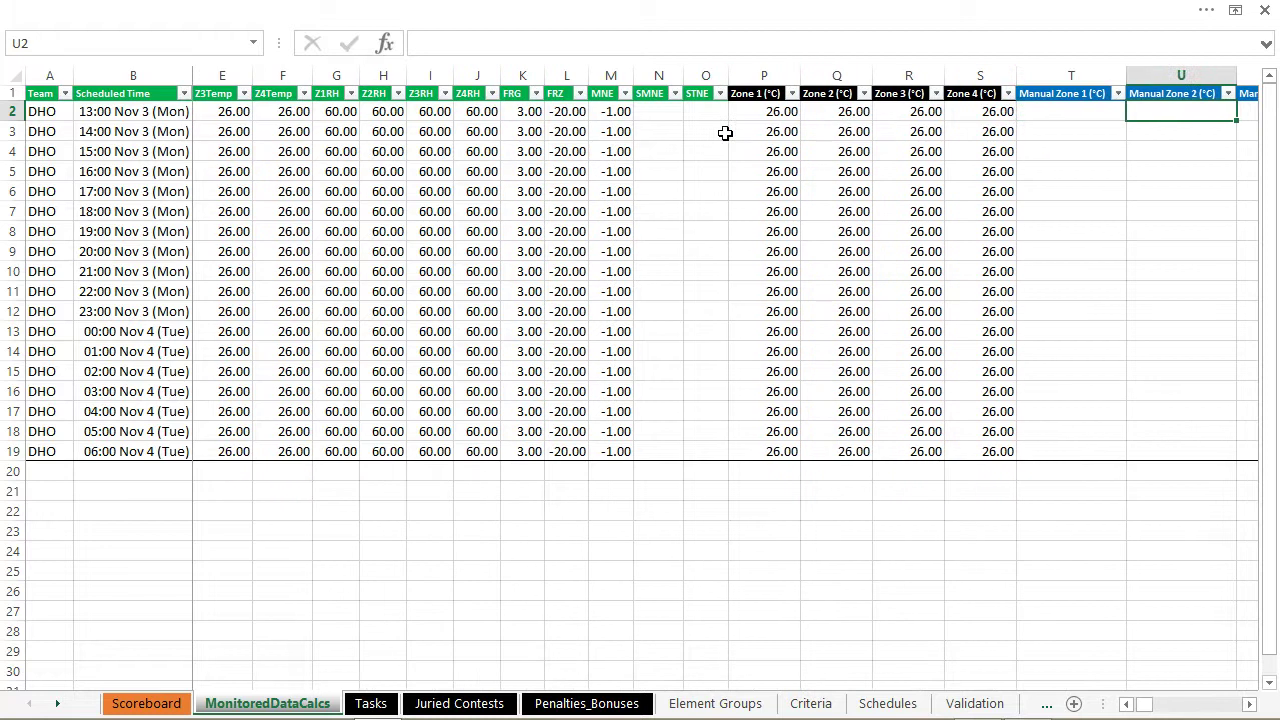
pyautogui.press('Right')
pyautogui.press('Right')
pyautogui.press('Right')
pyautogui.press('Right')
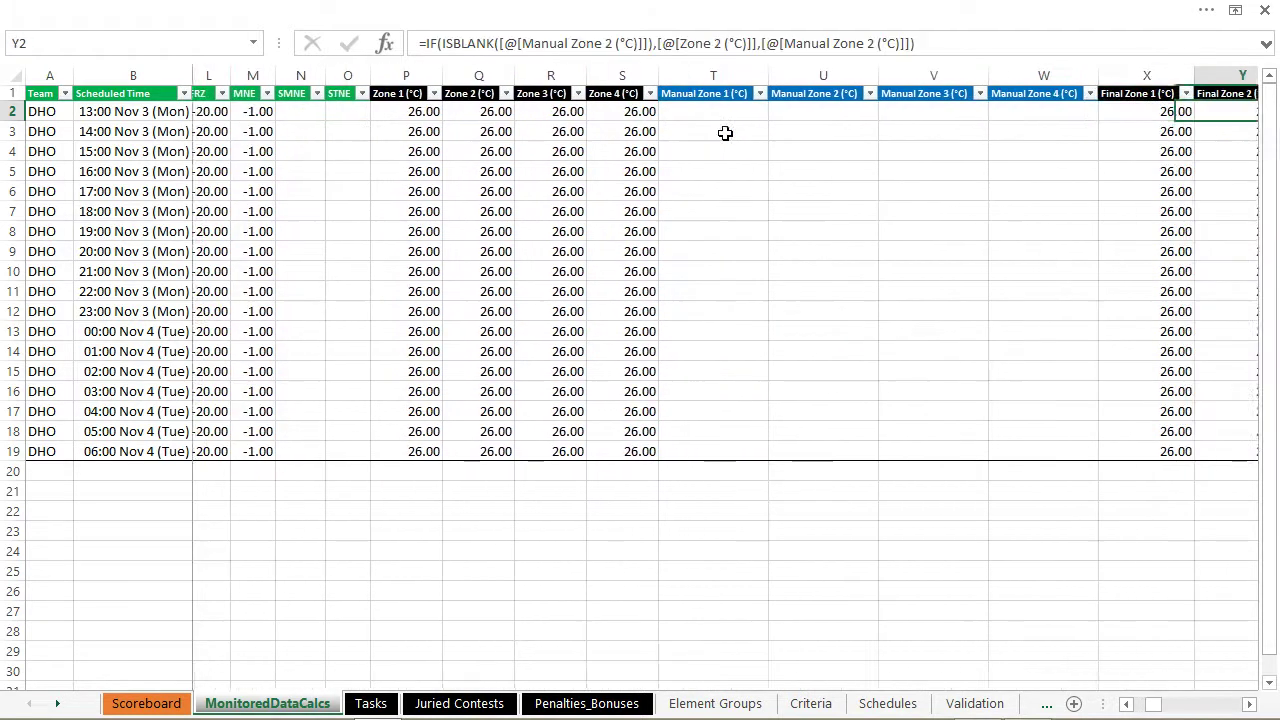
pyautogui.press('Right')
pyautogui.press('Right')
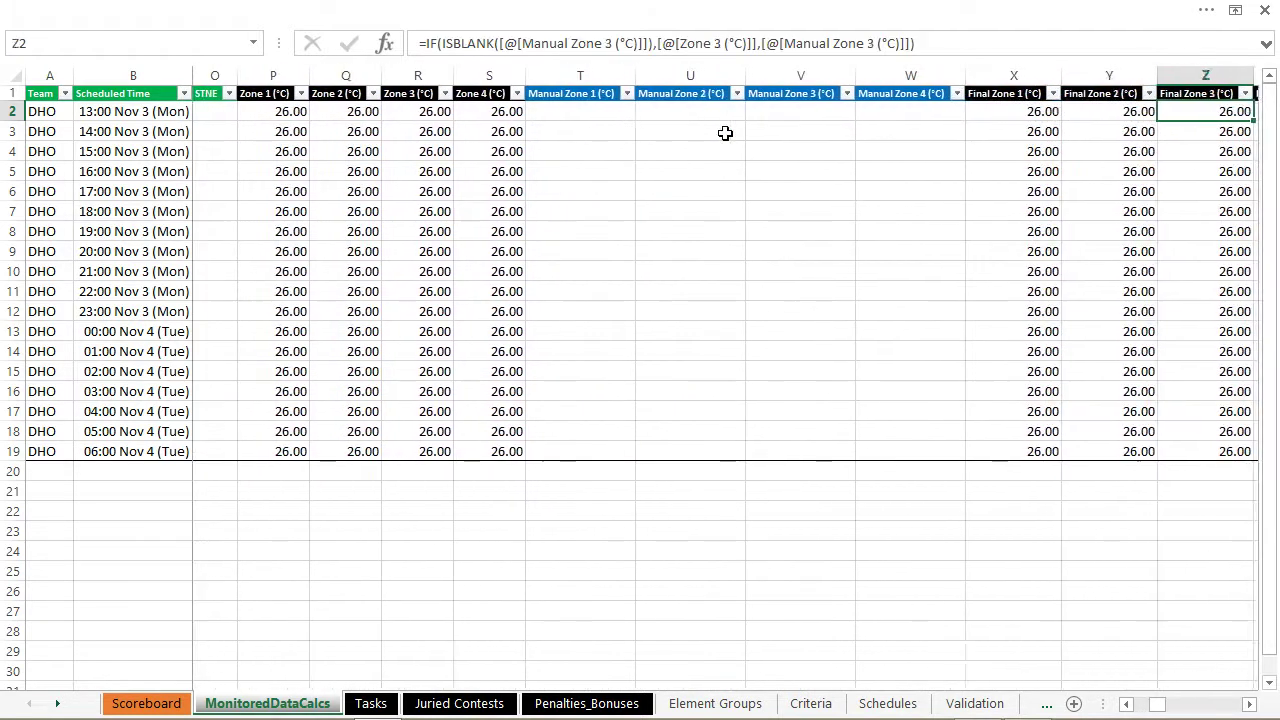
pyautogui.press('Left')
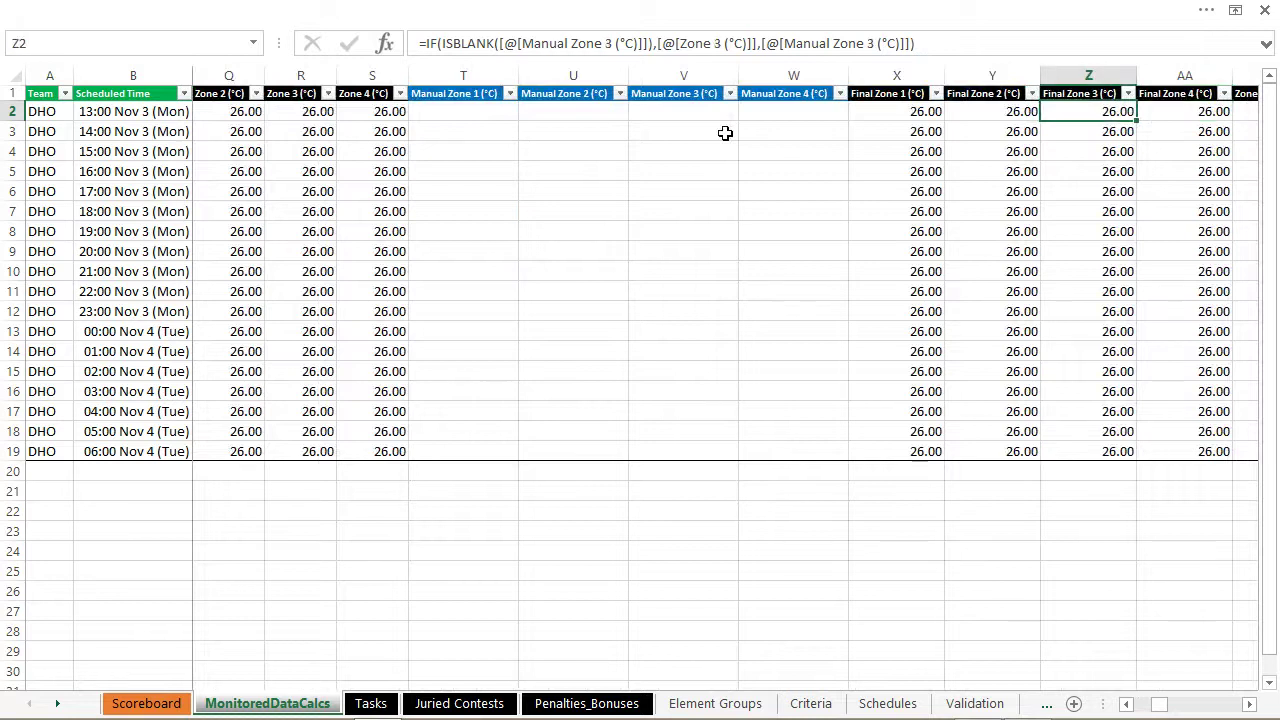
pyautogui.press('Left')
pyautogui.press('Left')
pyautogui.press('Right')
pyautogui.press('Right')
pyautogui.press('Right')
pyautogui.press('Right')
pyautogui.press('Right')
pyautogui.press('Right')
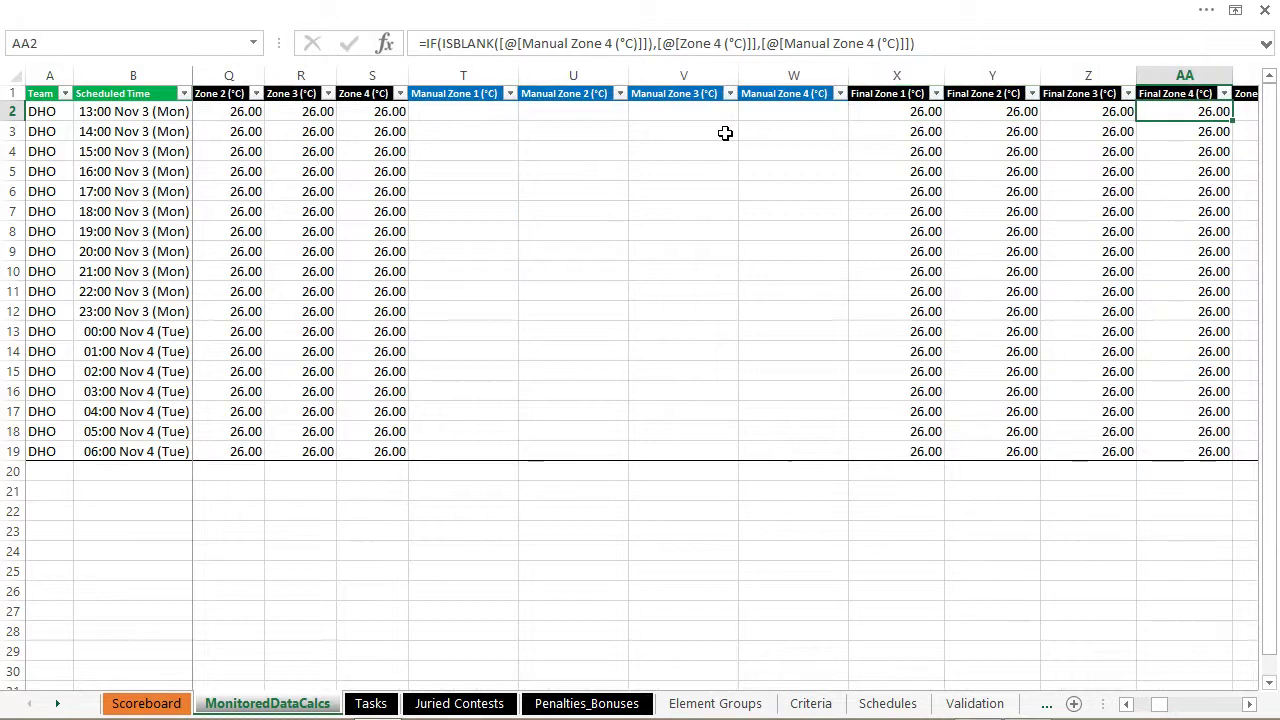
# - Inspect the Zone 1 to 4 TEMP Pct of Max formulas and the Calculated TEMP Pct of Max formula in row 2
pyautogui.press('Left')
pyautogui.press('Left')
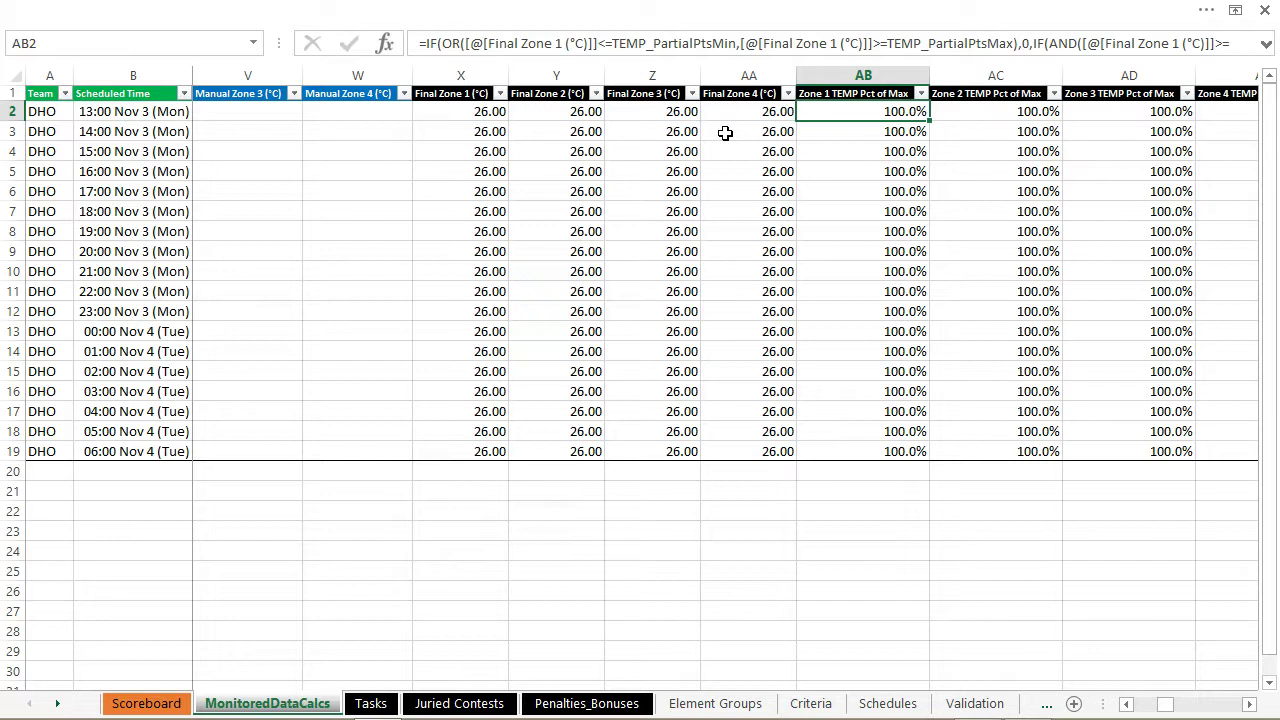
pyautogui.press('Right')
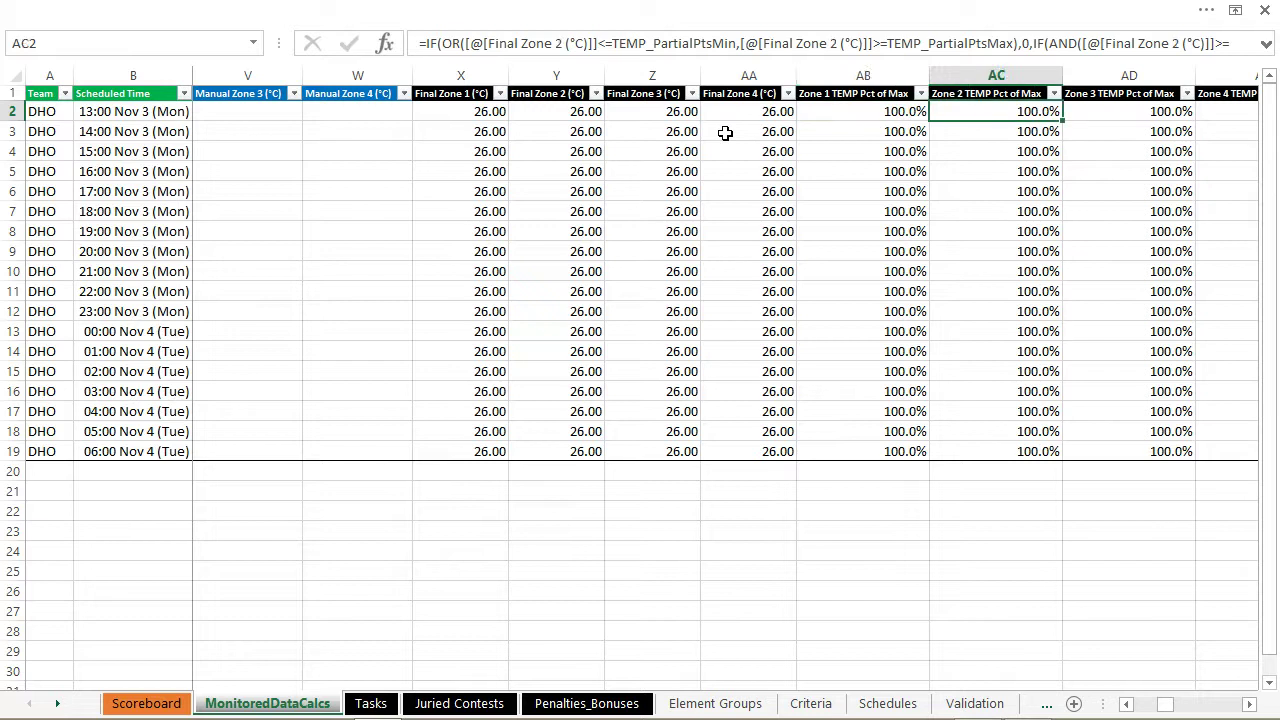
pyautogui.press('Right')
pyautogui.press('Right')
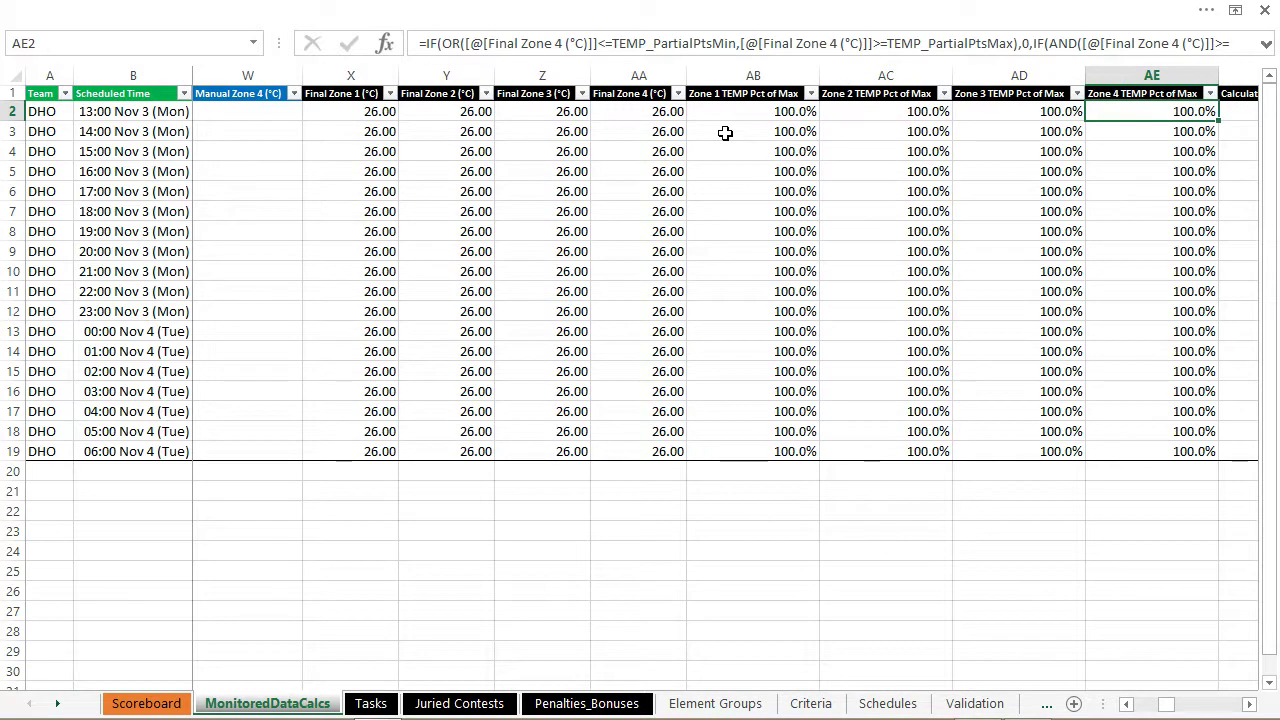
pyautogui.press('Right')
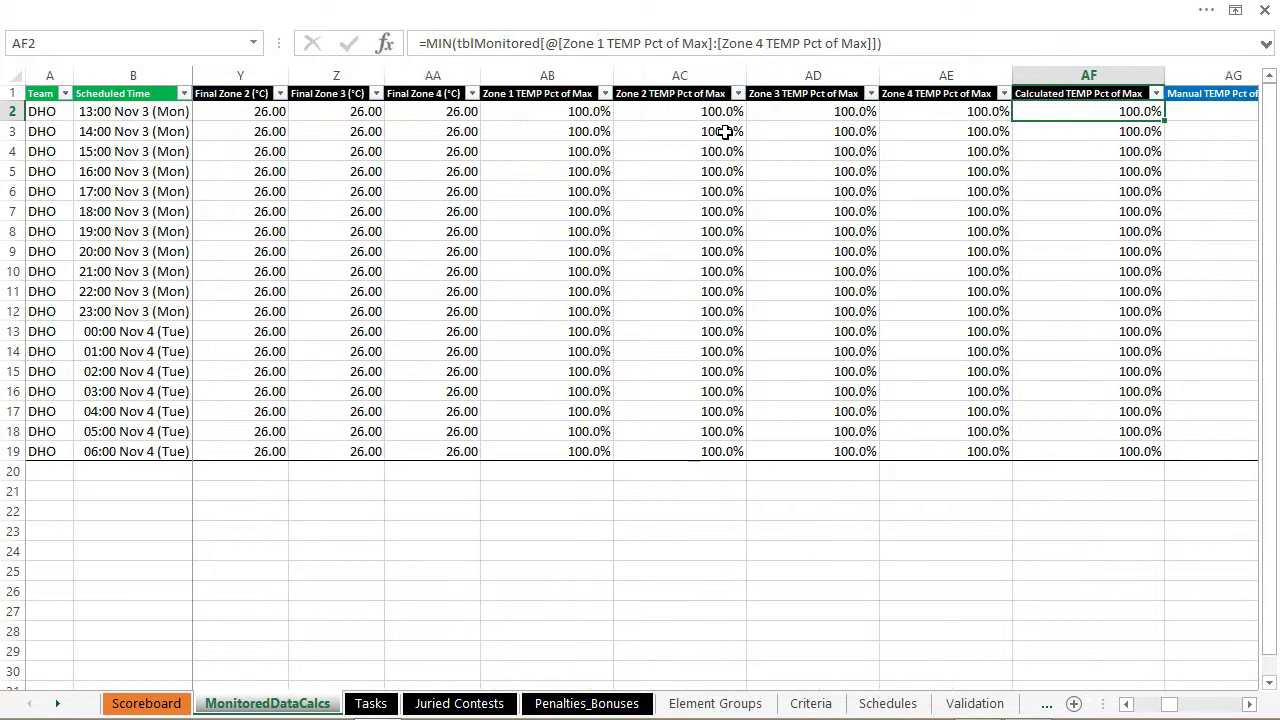
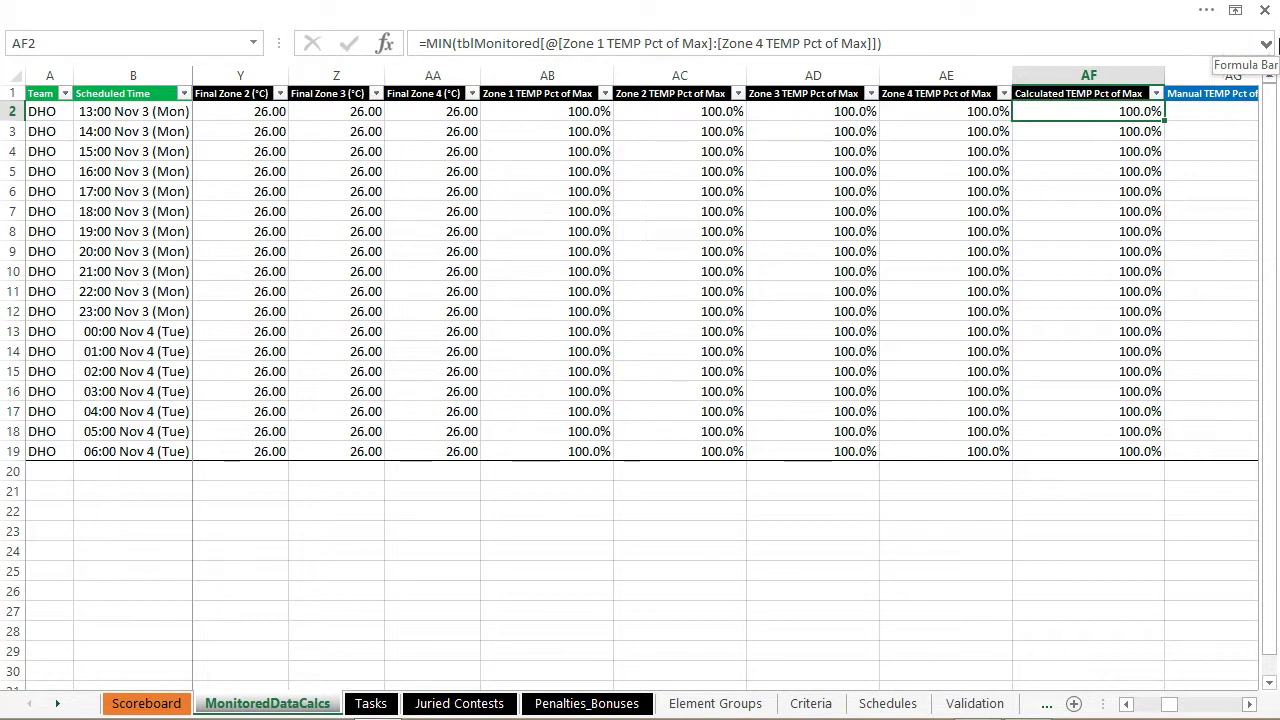
pyautogui.press('Left')
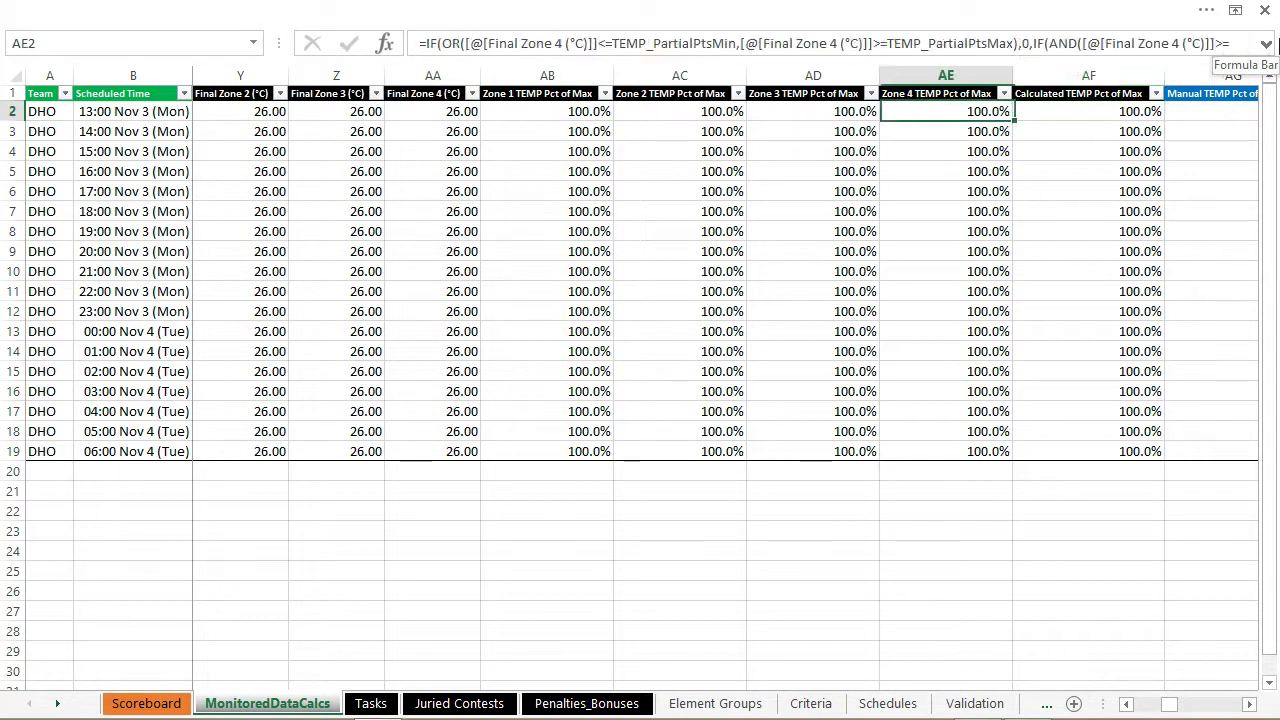
# - Clear the leftover Manual TEMP Pct of Max entry in AG2 and check the Calculated TEMP Points formula in AH2
pyautogui.press('Right')
pyautogui.press('Right')
pyautogui.press('Right')
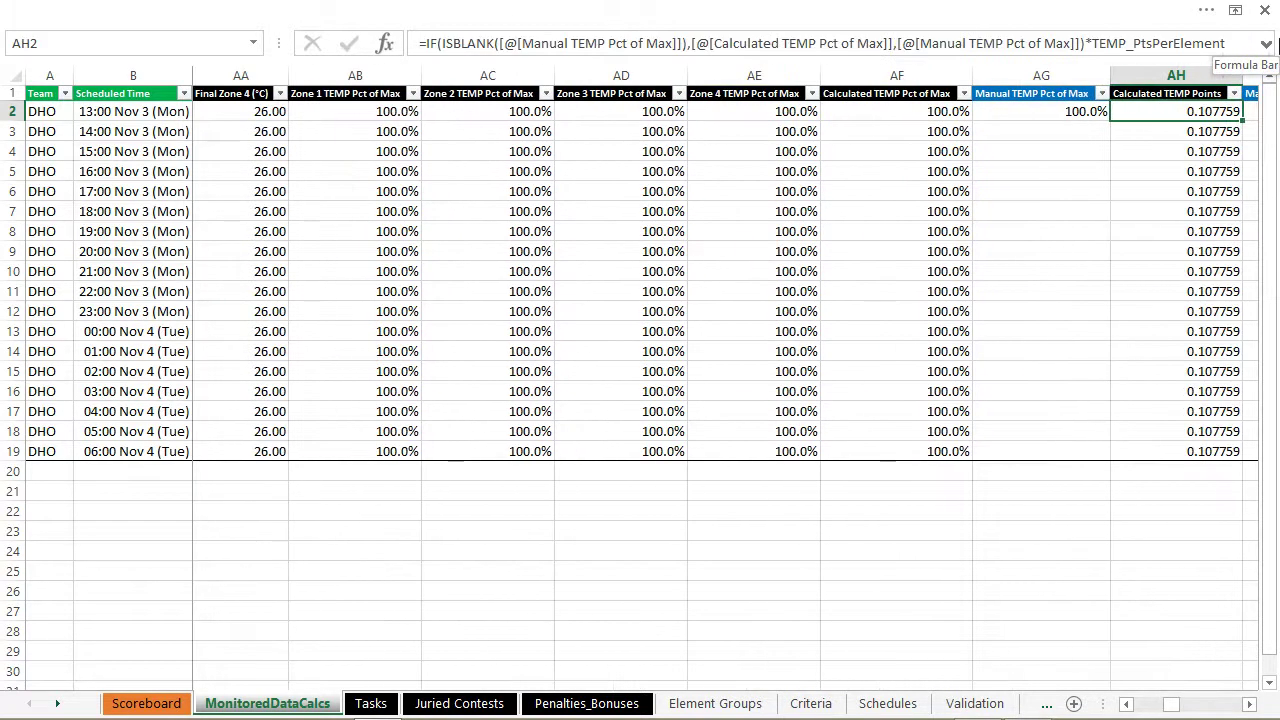
pyautogui.press('Right')
pyautogui.press('Left')
pyautogui.press('Left')
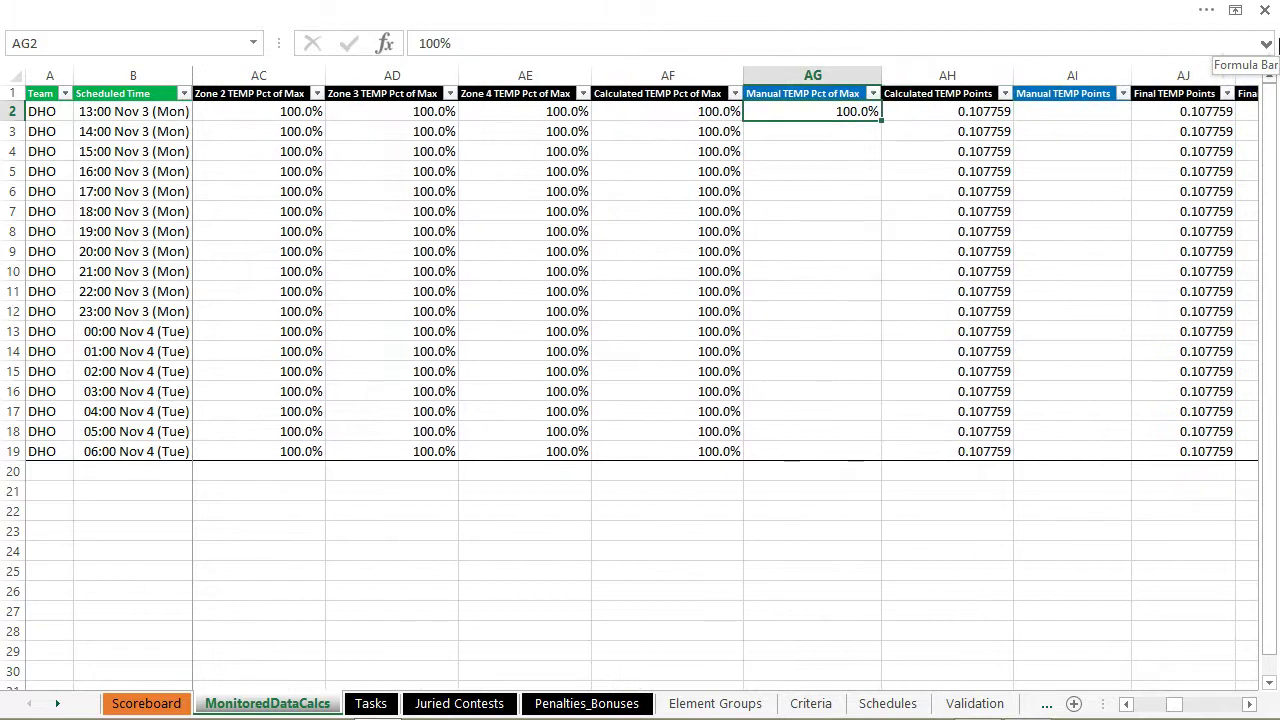
pyautogui.press('Delete')
pyautogui.press('Right')
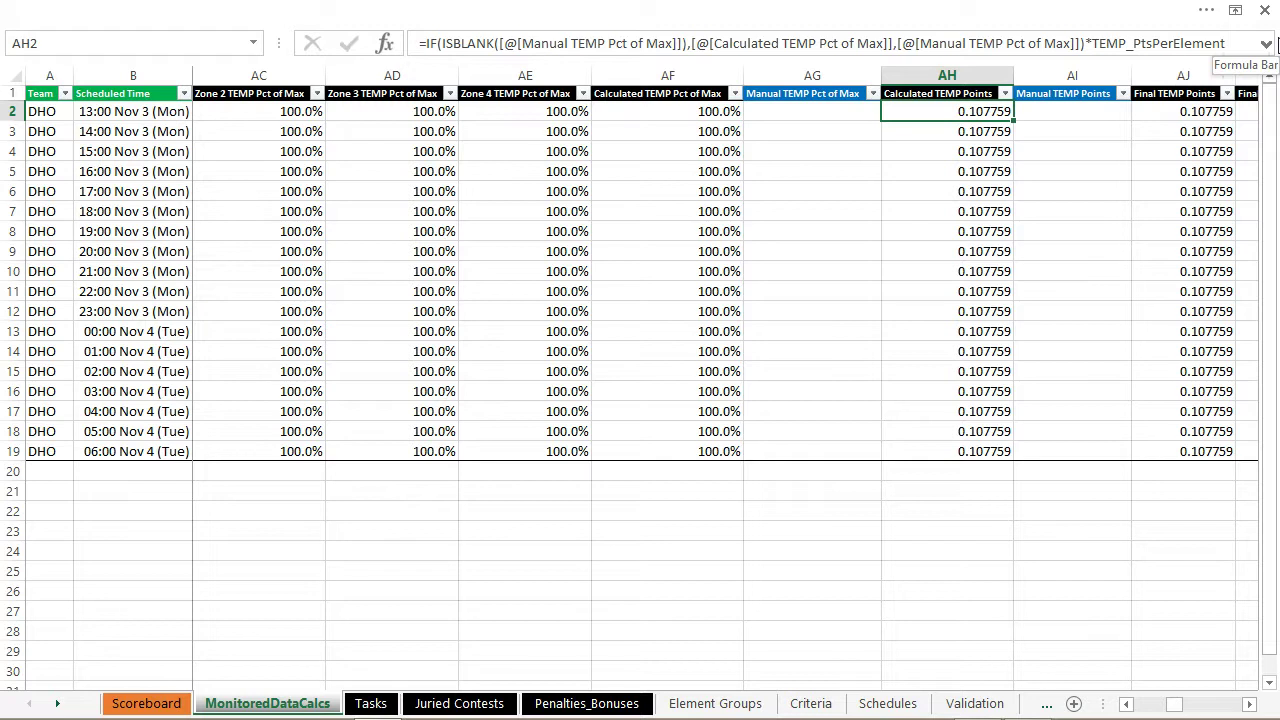
# - Check the Pts per Element formula for Temperature in H7 of the Element Groups sheet and return to MonitoredDataCalcs
pyautogui.click(702, 698)
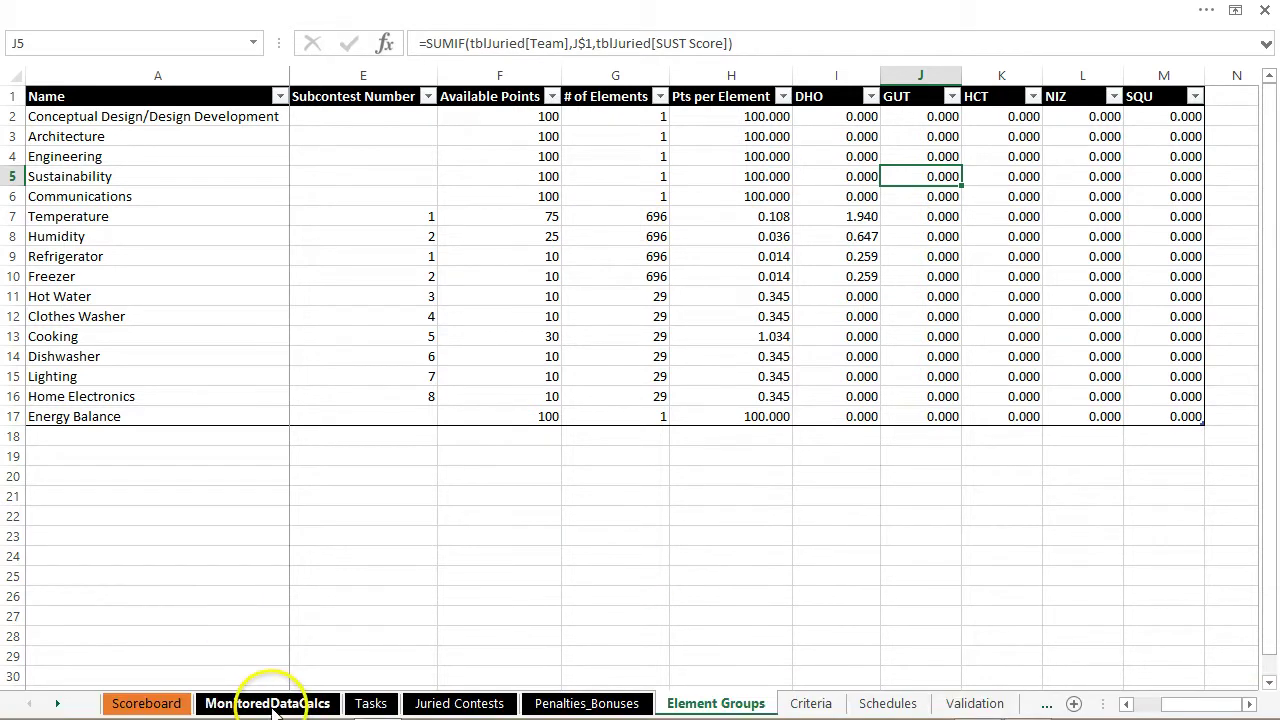
pyautogui.click(270, 704)
pyautogui.click(707, 117)
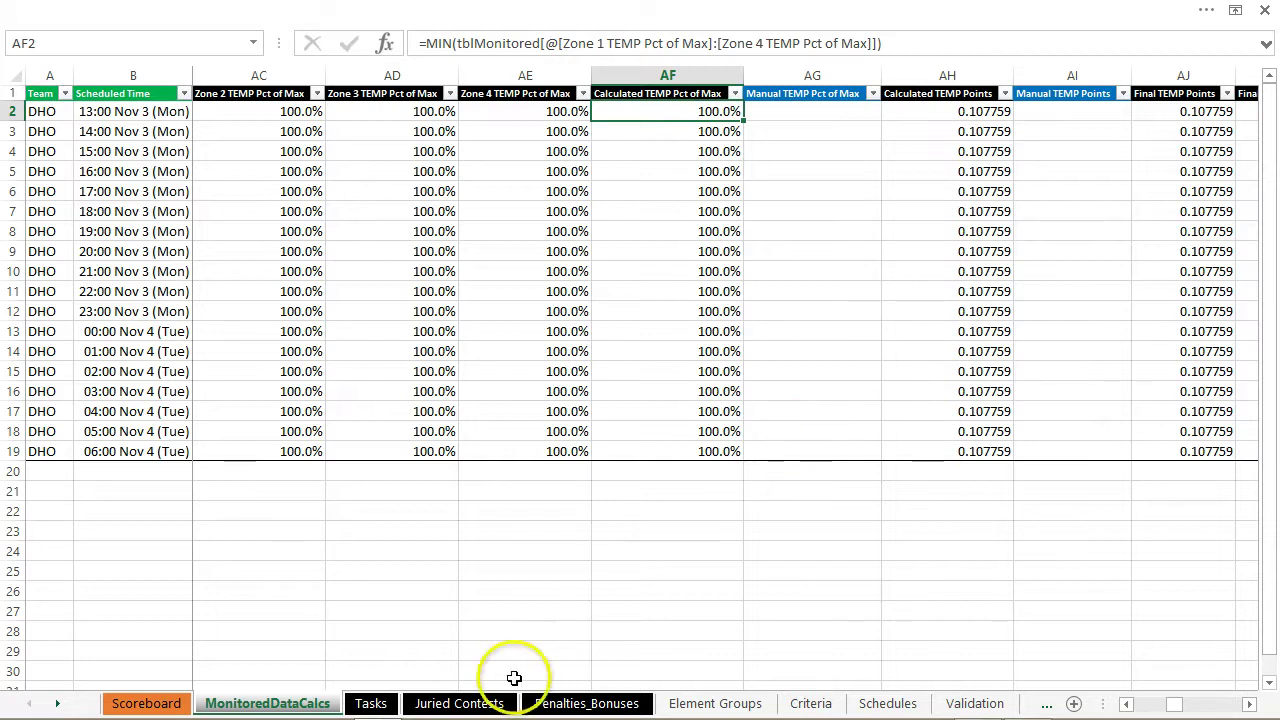
pyautogui.click(695, 704)
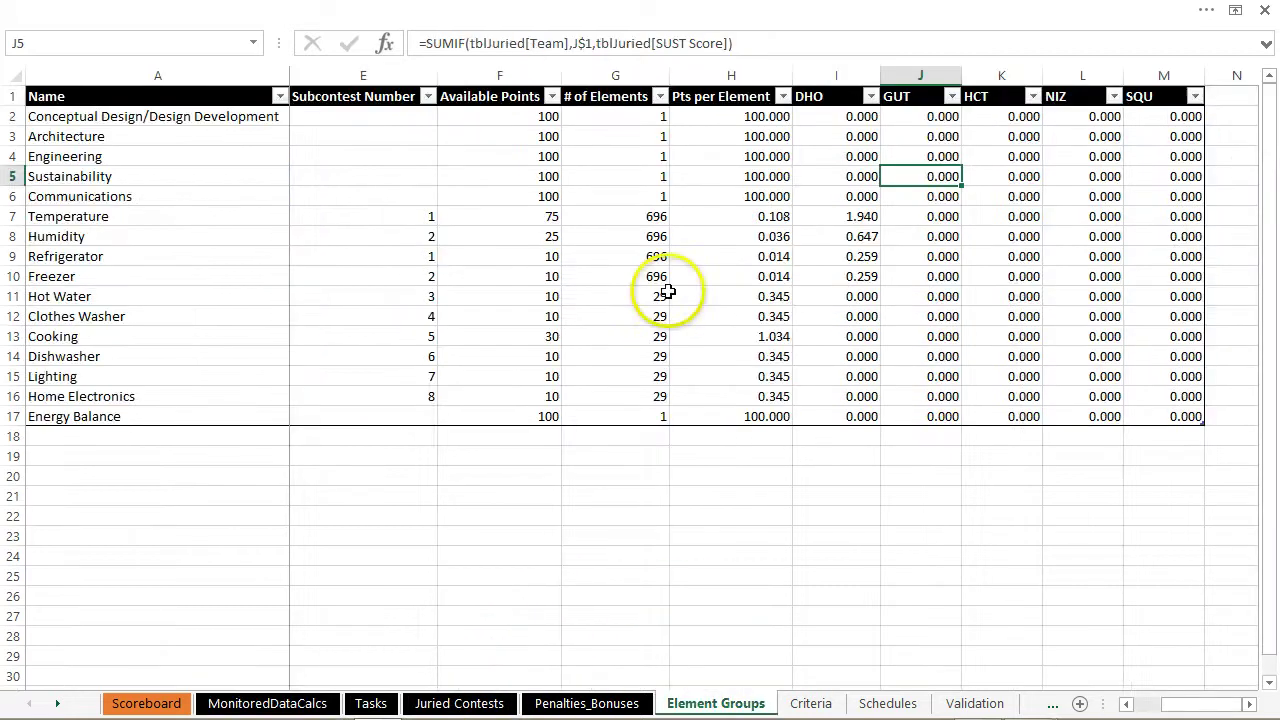
pyautogui.click(746, 216)
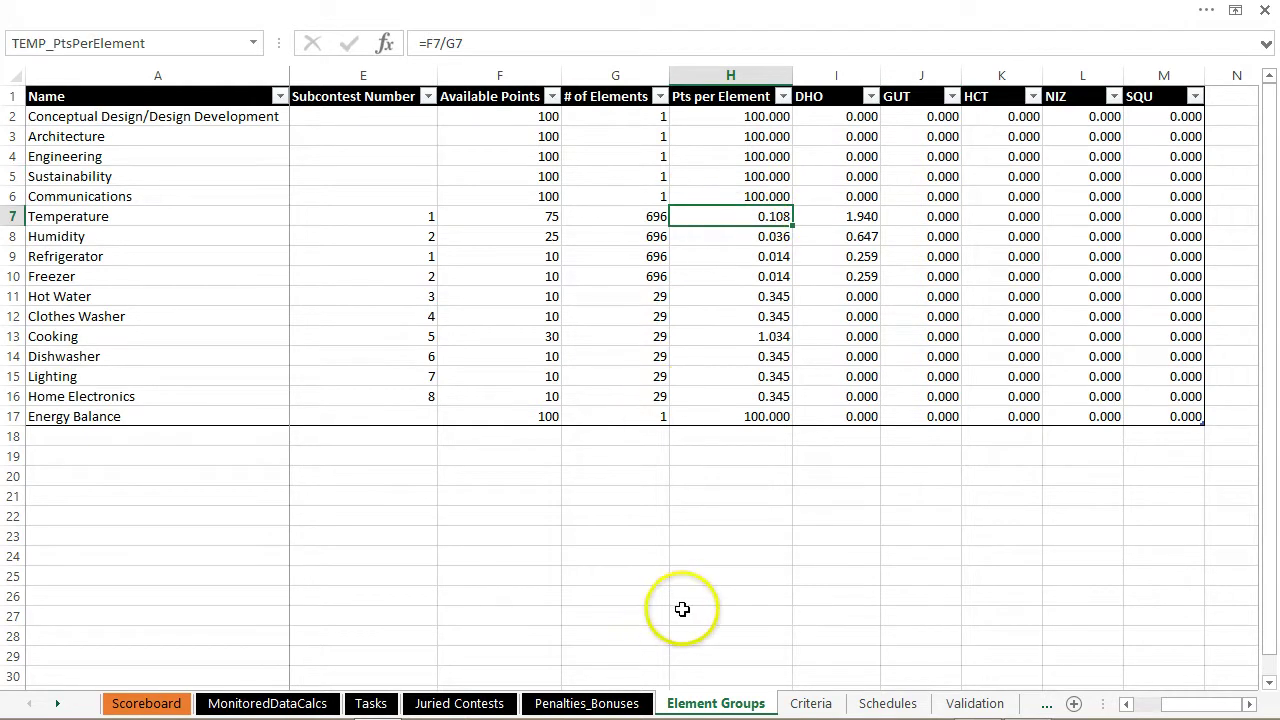
pyautogui.moveTo(222, 710)
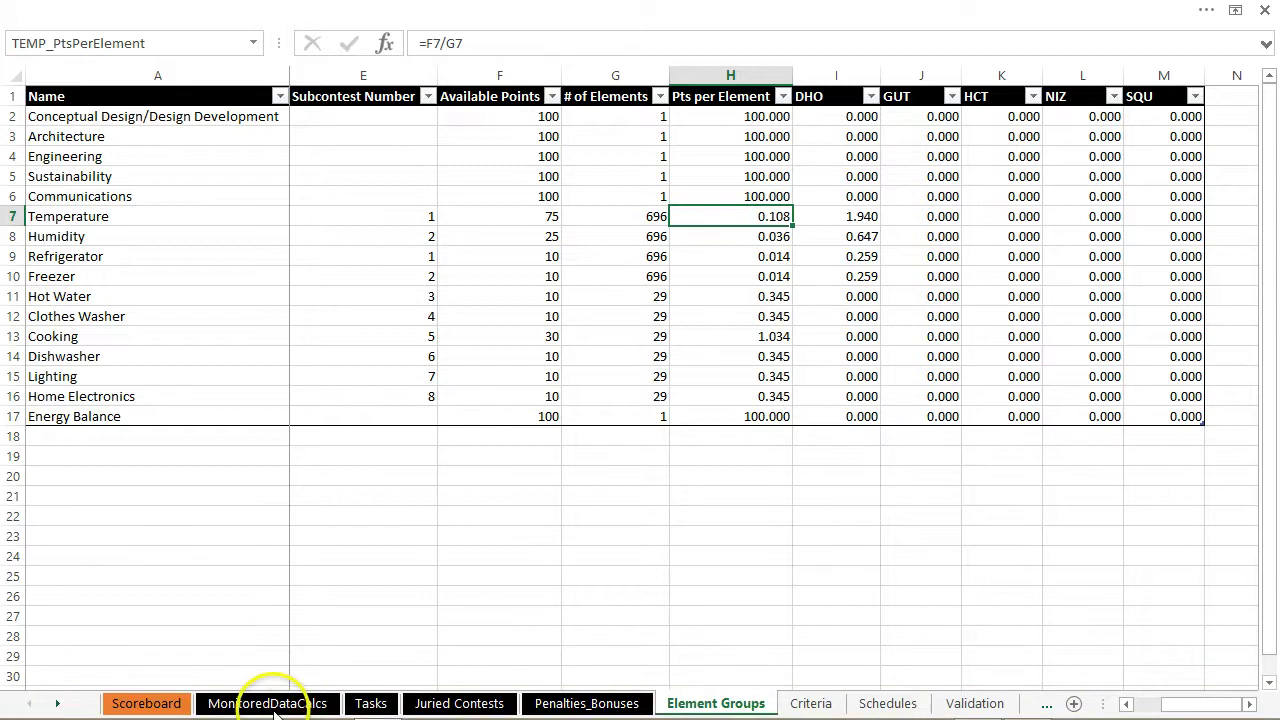
pyautogui.click(268, 704)
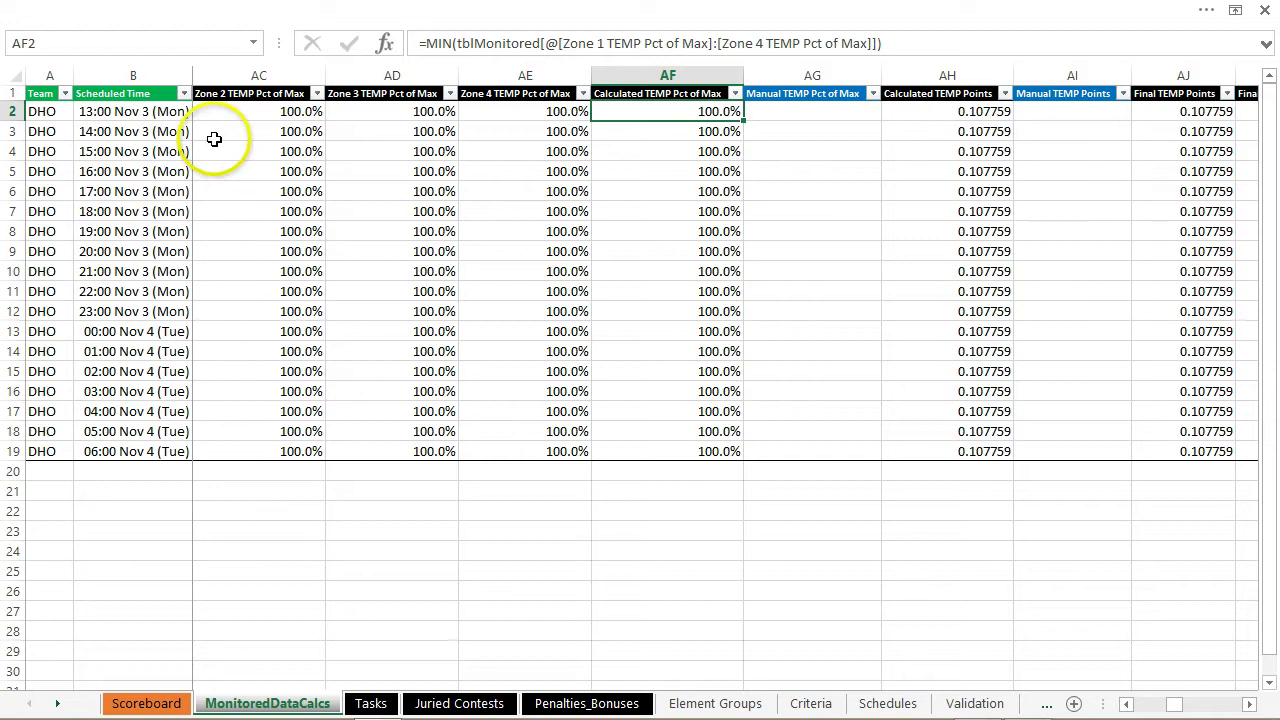
# - Review the Final TEMP Pct of Max and Zone 1 (%RH) formulas in row 2, ending at Calculated TEMP Pct of Max
pyautogui.click(1156, 111)
pyautogui.press('Right')
pyautogui.press('Right')
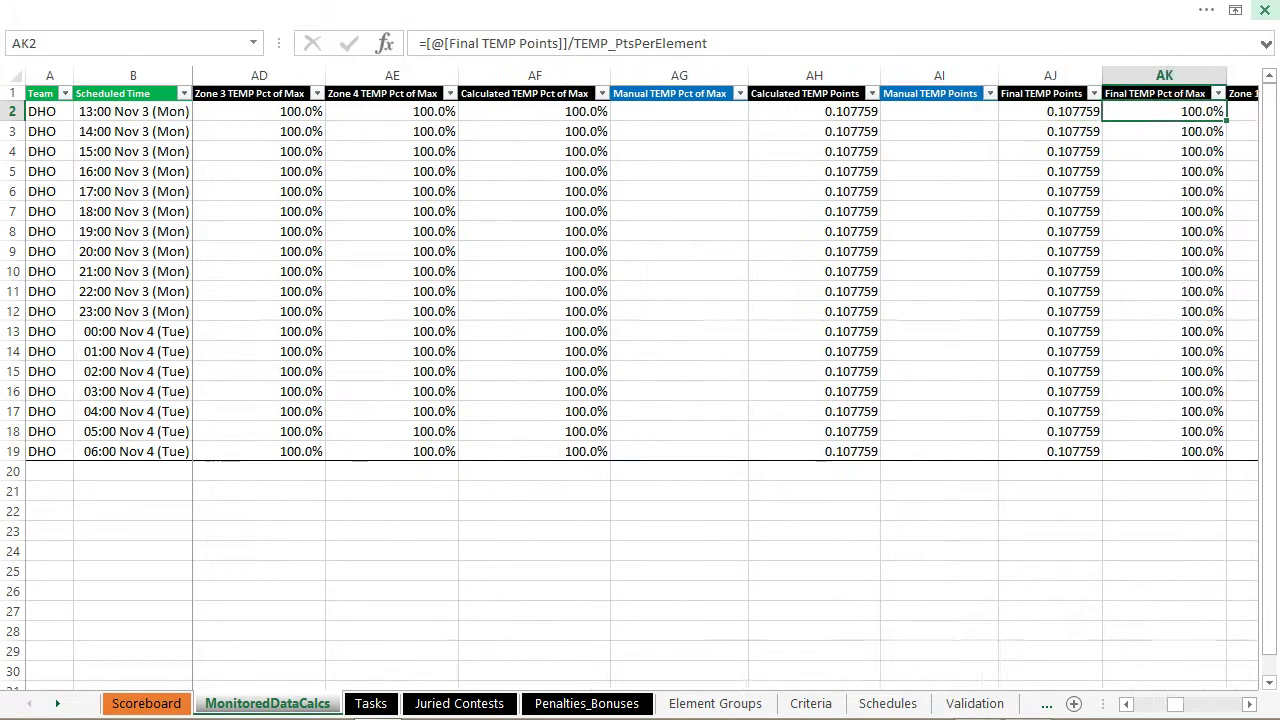
pyautogui.press('Left')
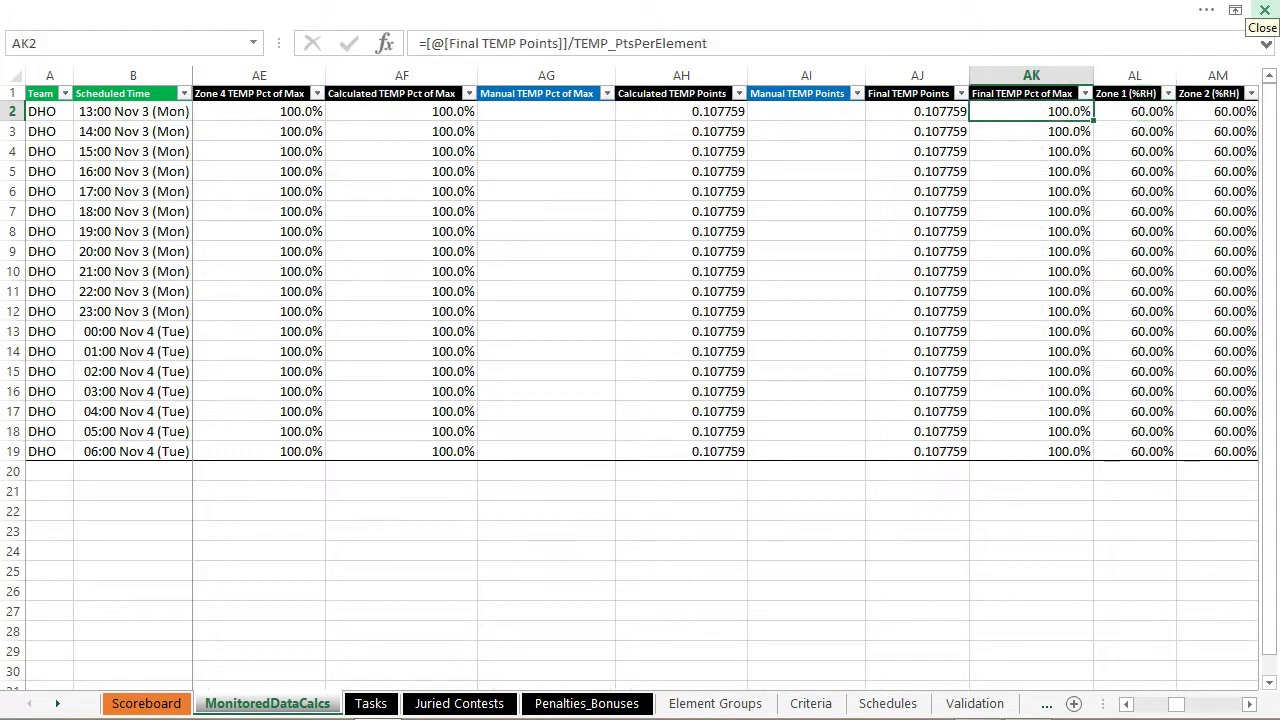
pyautogui.press('Right')
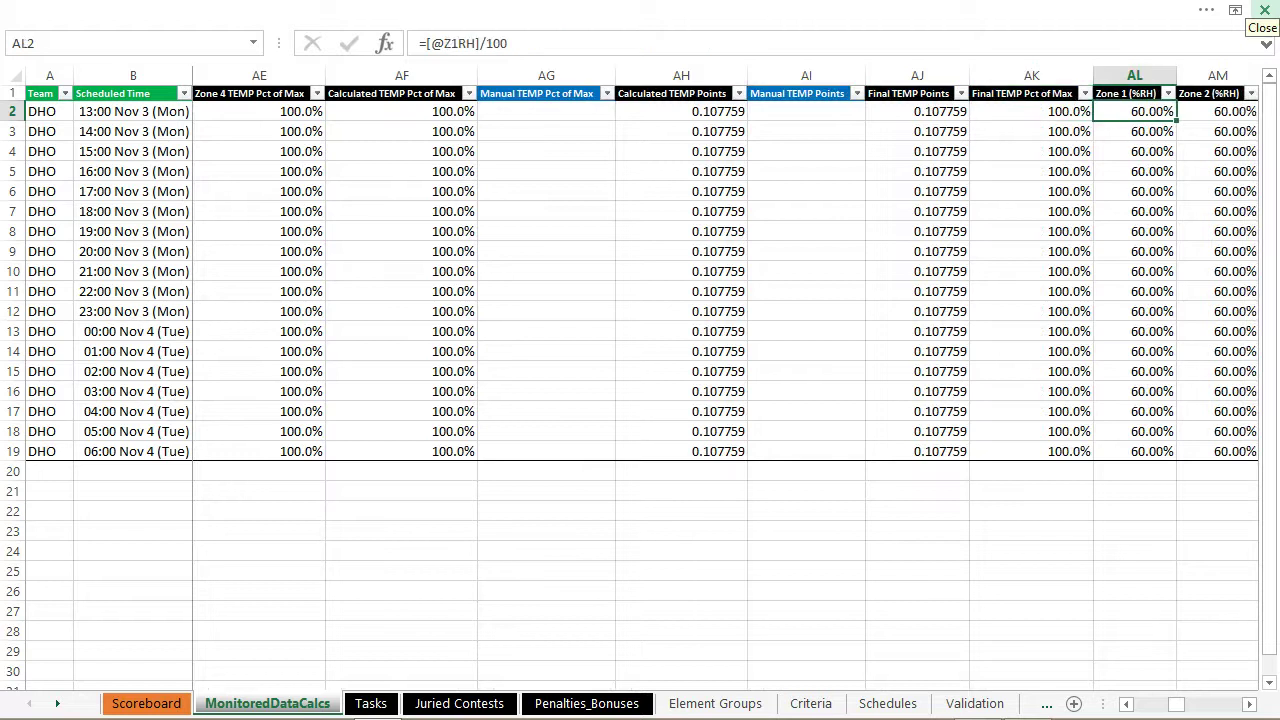
pyautogui.press('Right')
pyautogui.press('Left')
pyautogui.press('Left')
pyautogui.press('Left')
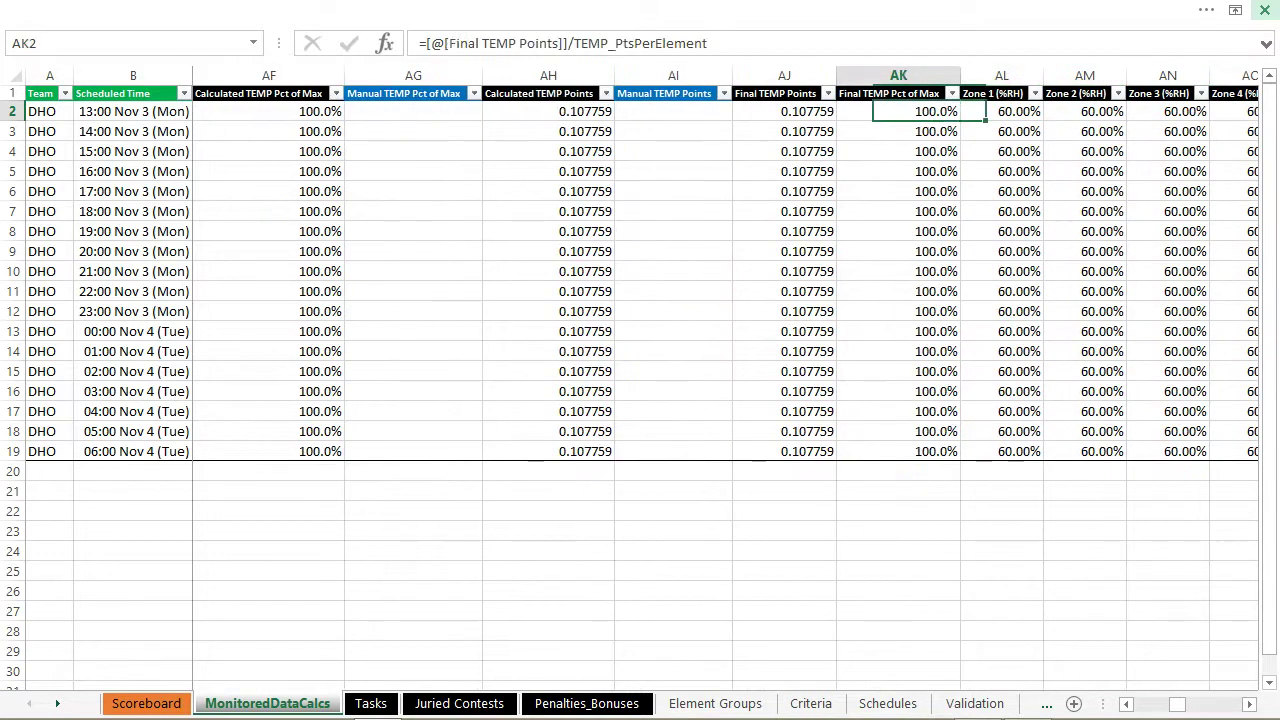
pyautogui.press('Left')
pyautogui.press('Left')
pyautogui.press('Left')
pyautogui.press('Left')
pyautogui.press('Left')
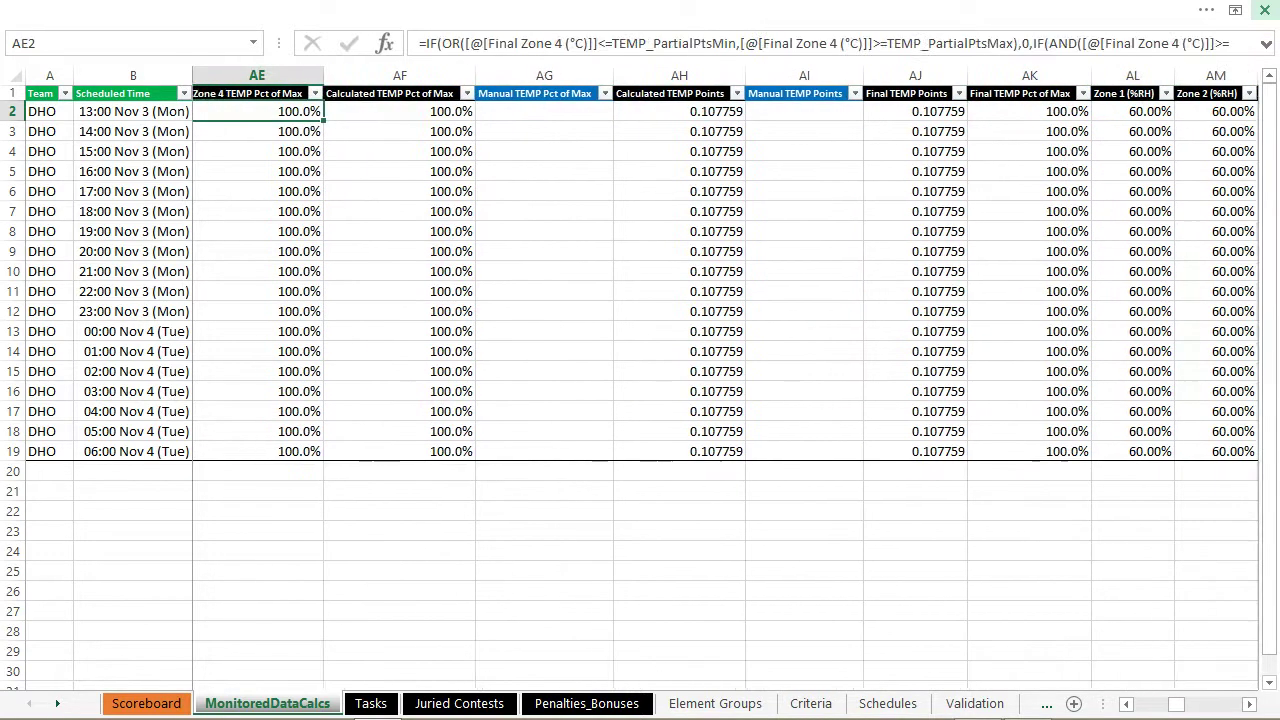
pyautogui.press('Right')
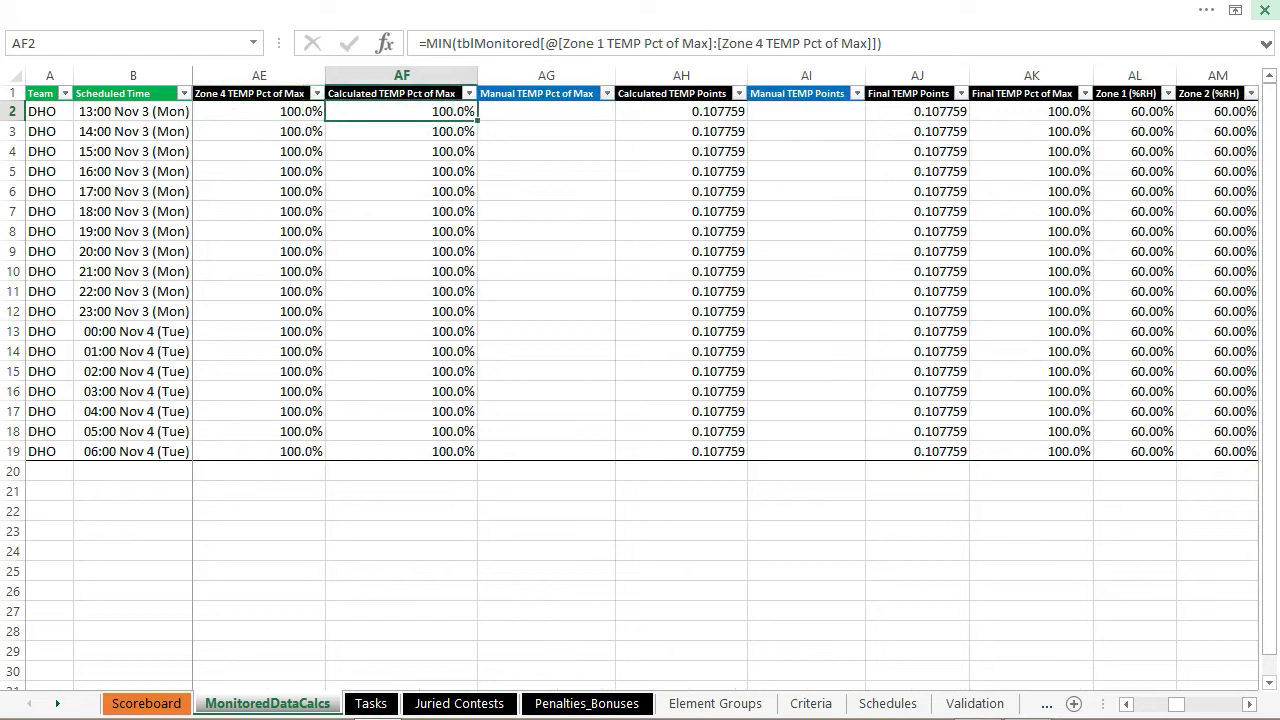
# - Review the Calculated TEMP Points, Final TEMP Pct of Max and Final TEMP Points formulas in row 2
pyautogui.press('Right')
pyautogui.press('Right')
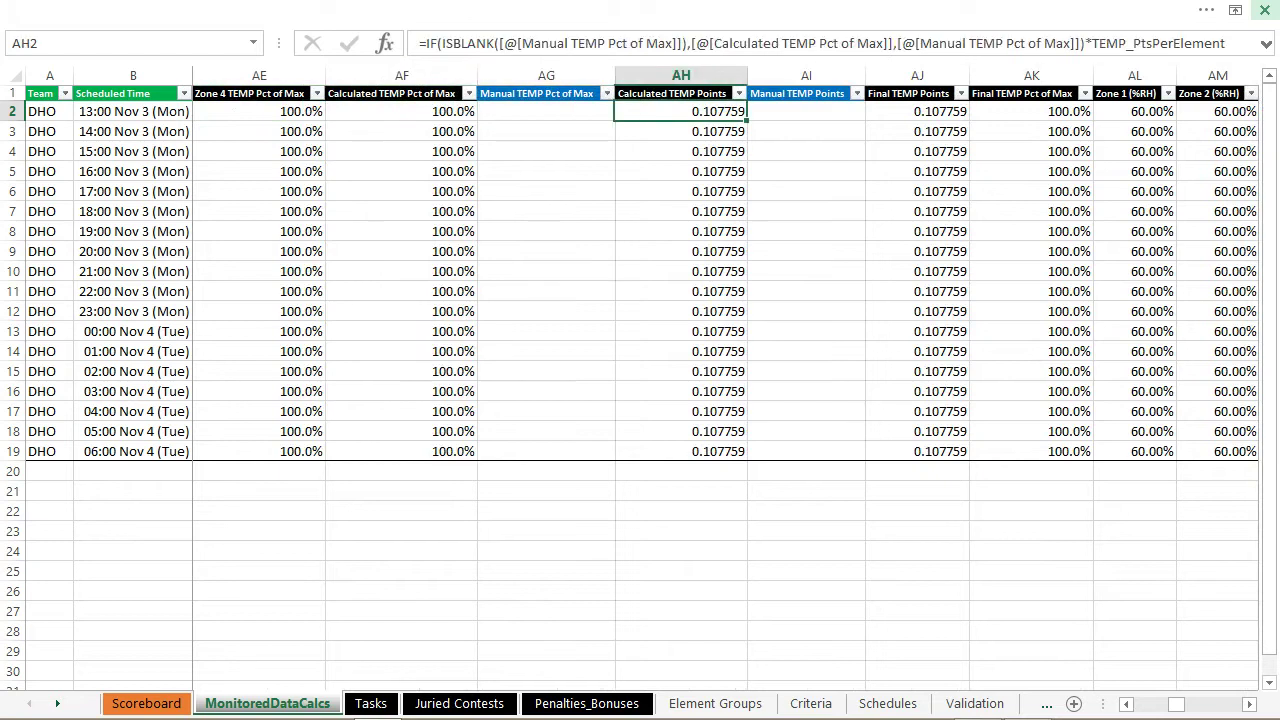
pyautogui.press('Right')
pyautogui.press('Right')
pyautogui.press('Right')
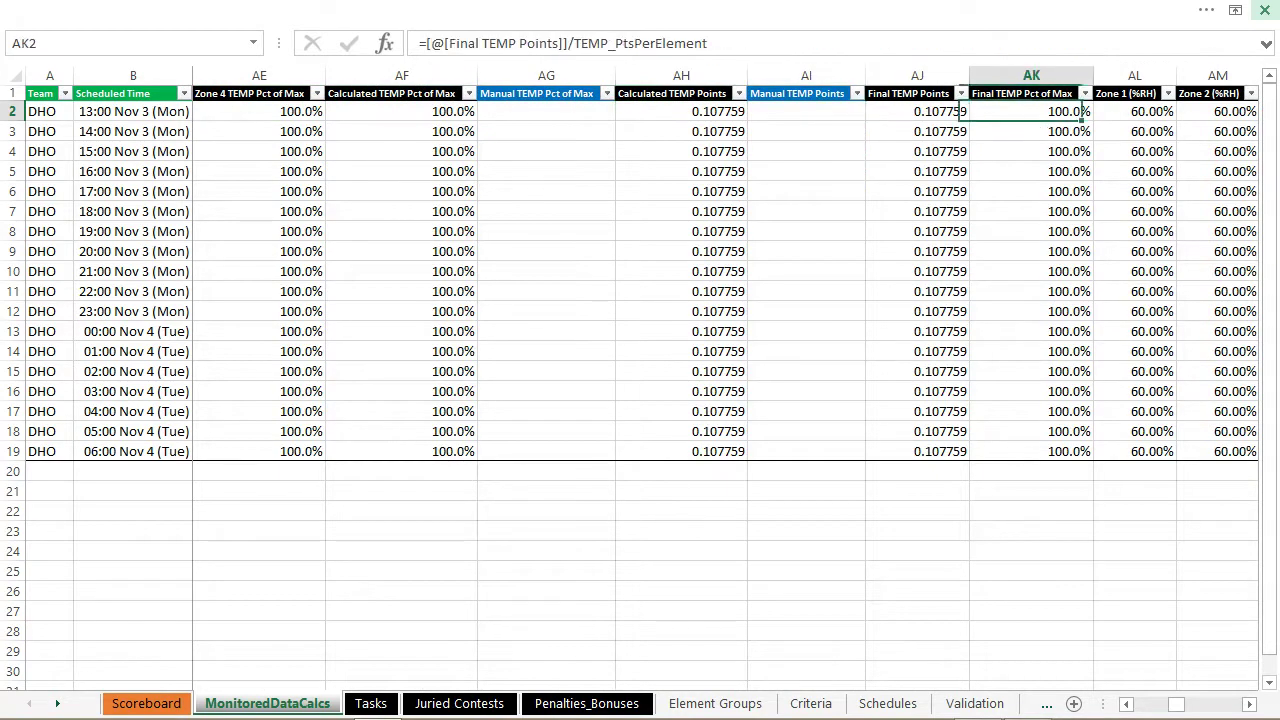
pyautogui.press('Left')
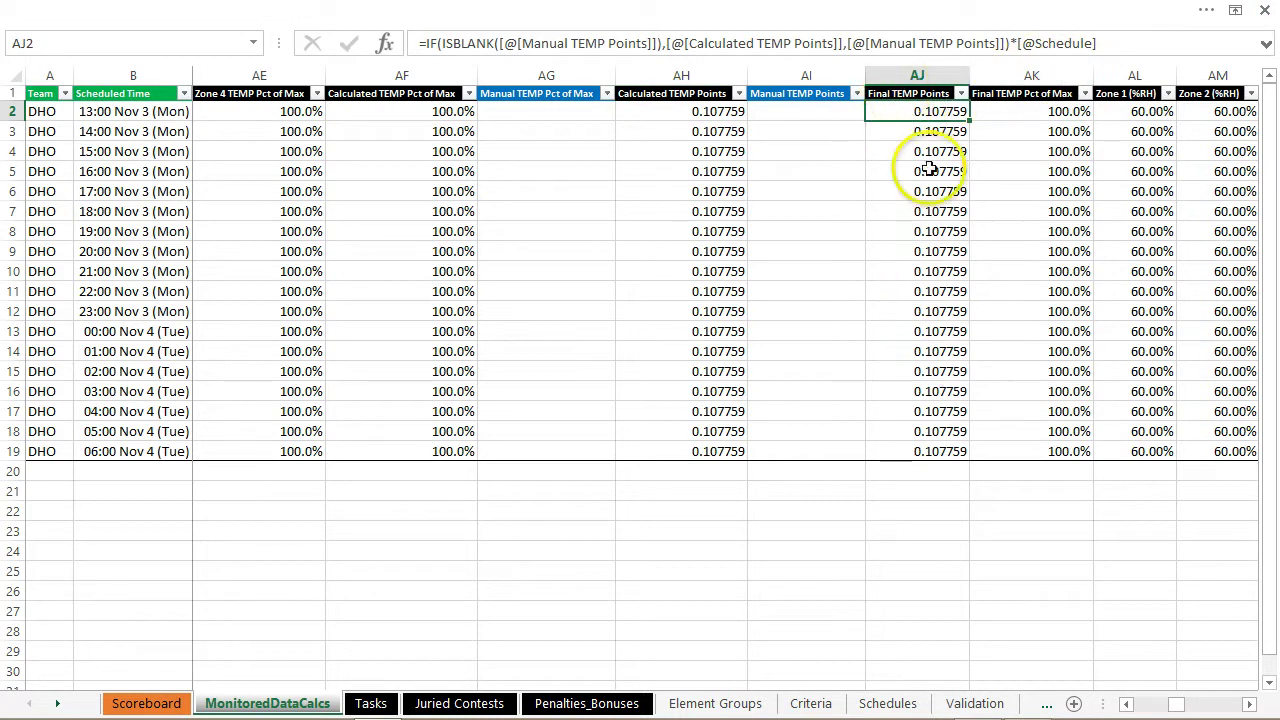
# - Inspect the Zone 1 to 4 (%RH) formulas and the Manual Zone 1 to 4 (%RH) override cells in row 2
pyautogui.click(1136, 112)
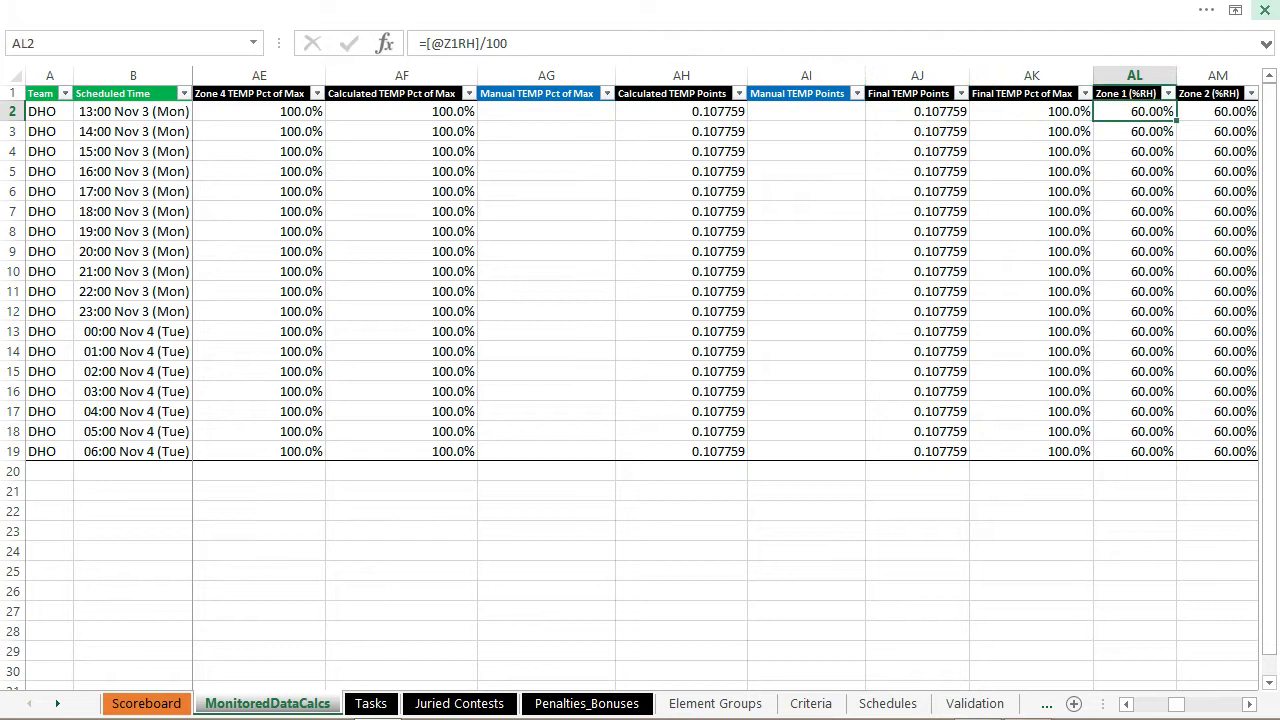
pyautogui.press('Right')
pyautogui.press('Right')
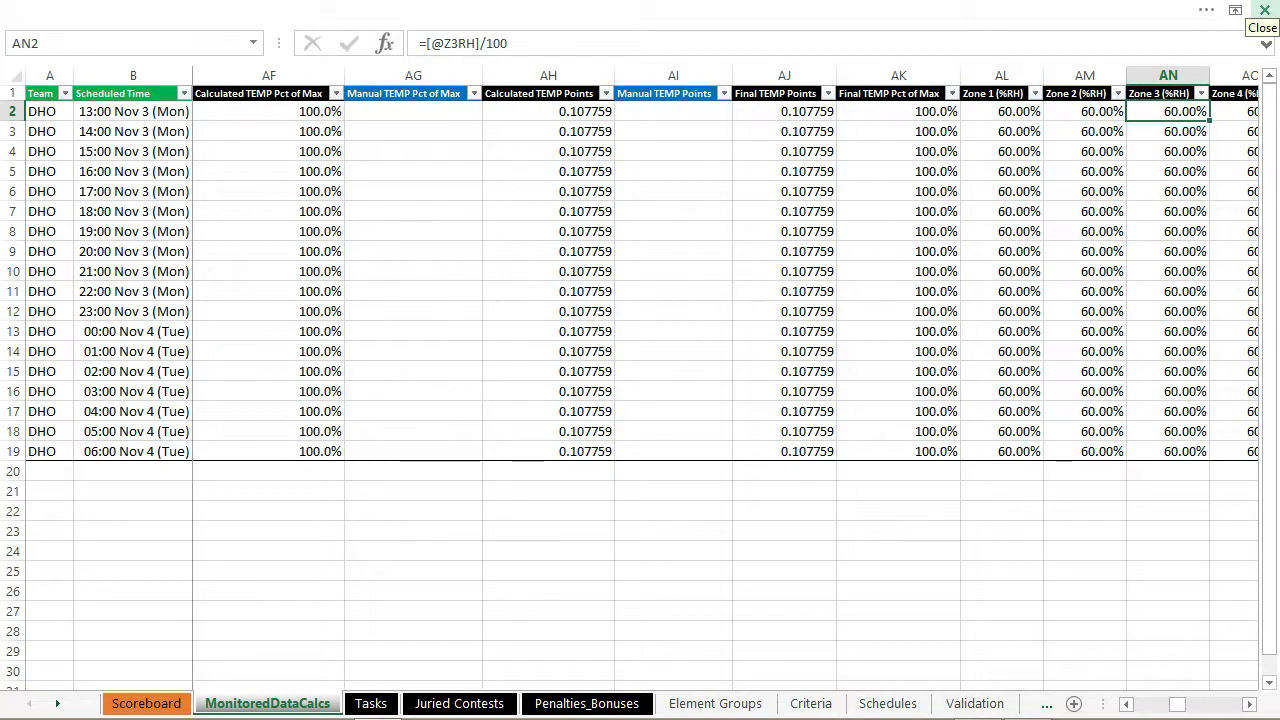
pyautogui.press('Right')
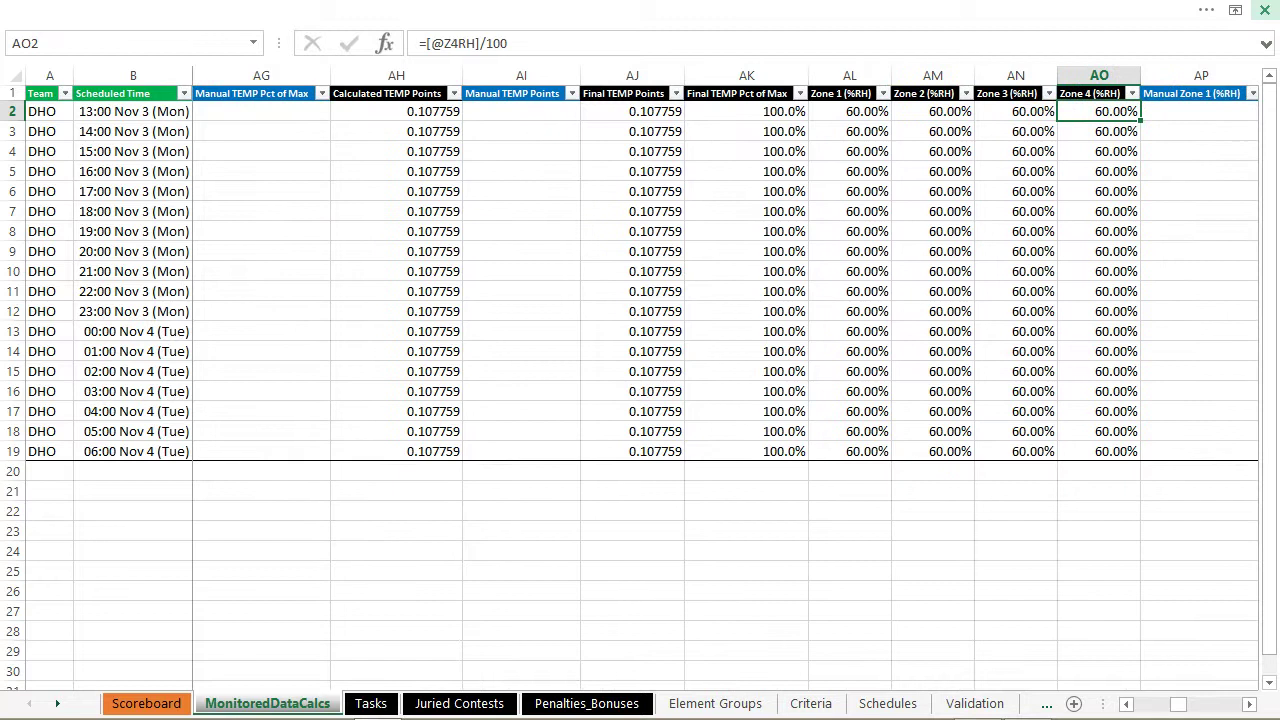
pyautogui.press('Right')
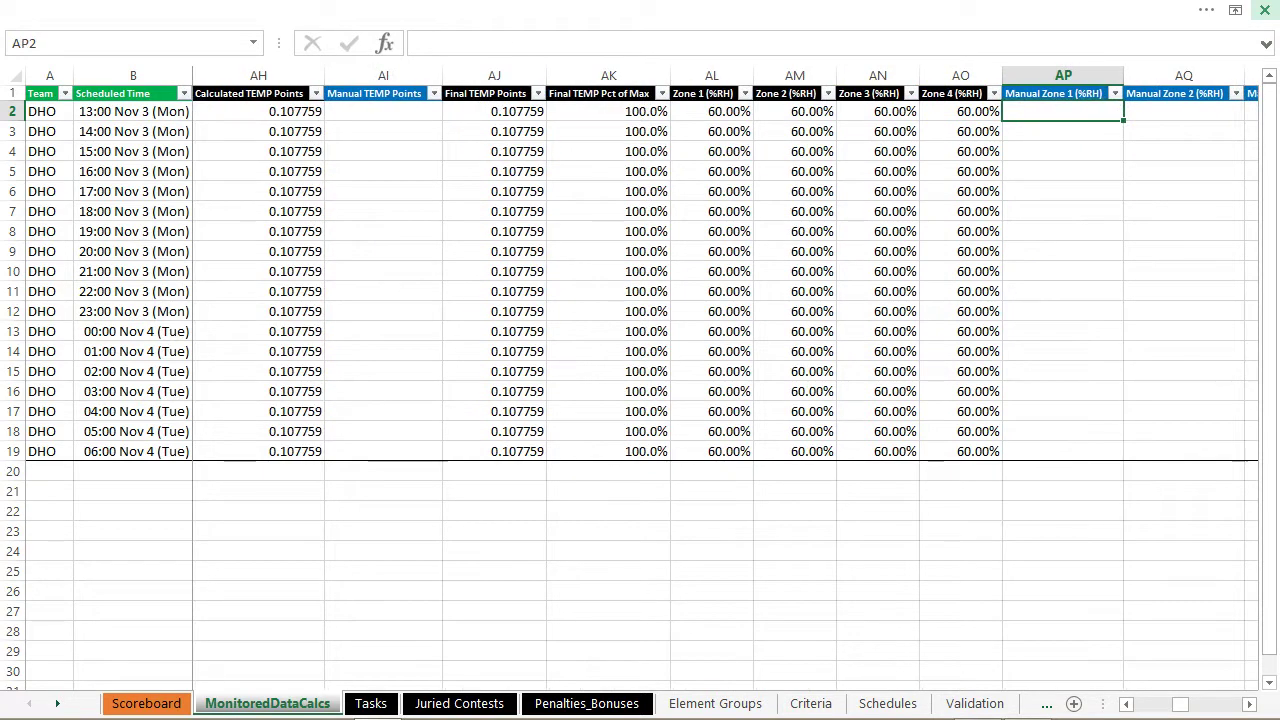
pyautogui.press('Right')
pyautogui.press('Right')
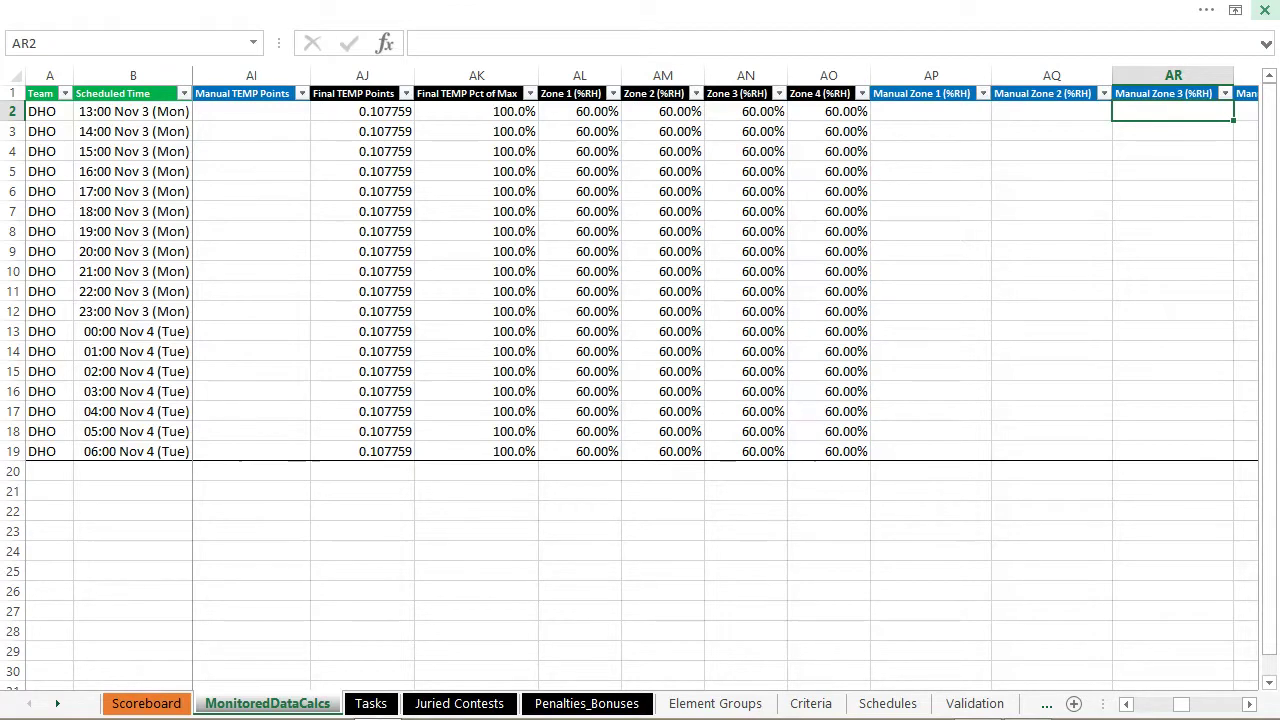
pyautogui.press('Right')
# - Review the row 2 humidity formulas from Final Zone 1 (%RH) through Zone 1 HUM Pct of Max
pyautogui.press('Right')
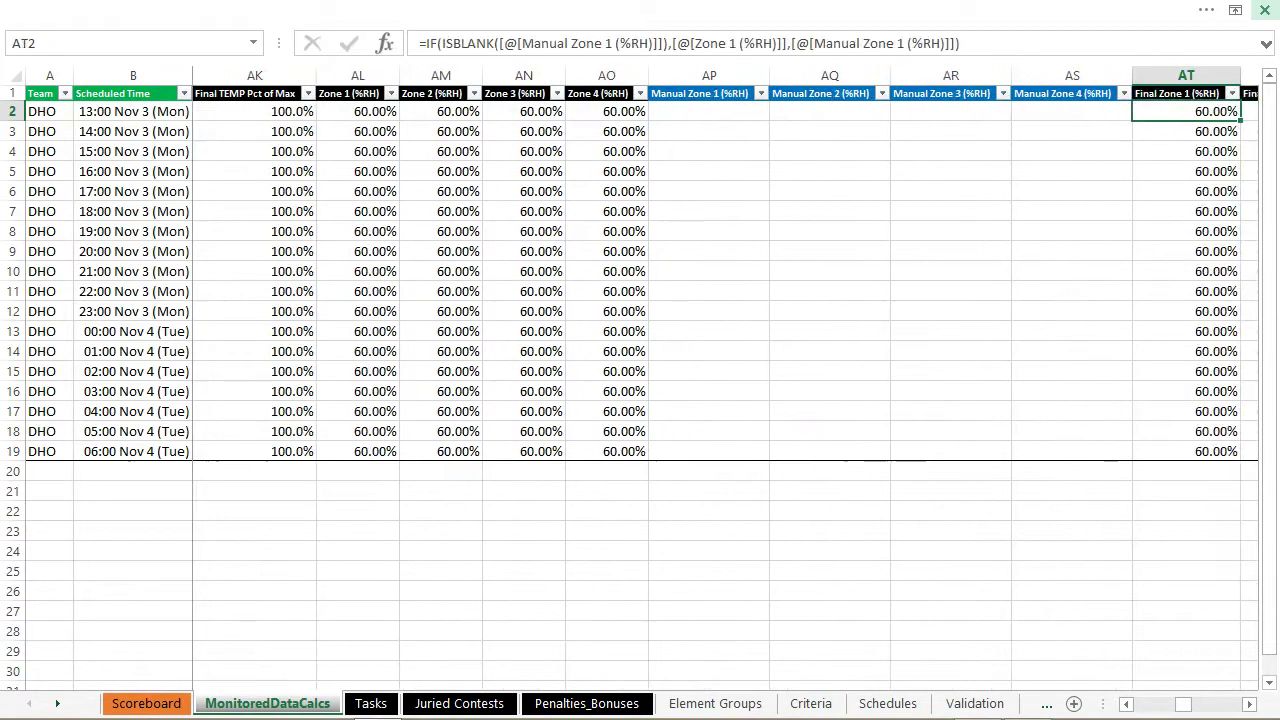
pyautogui.press('Right')
pyautogui.press('Right')
pyautogui.press('Right')
pyautogui.press('Right')
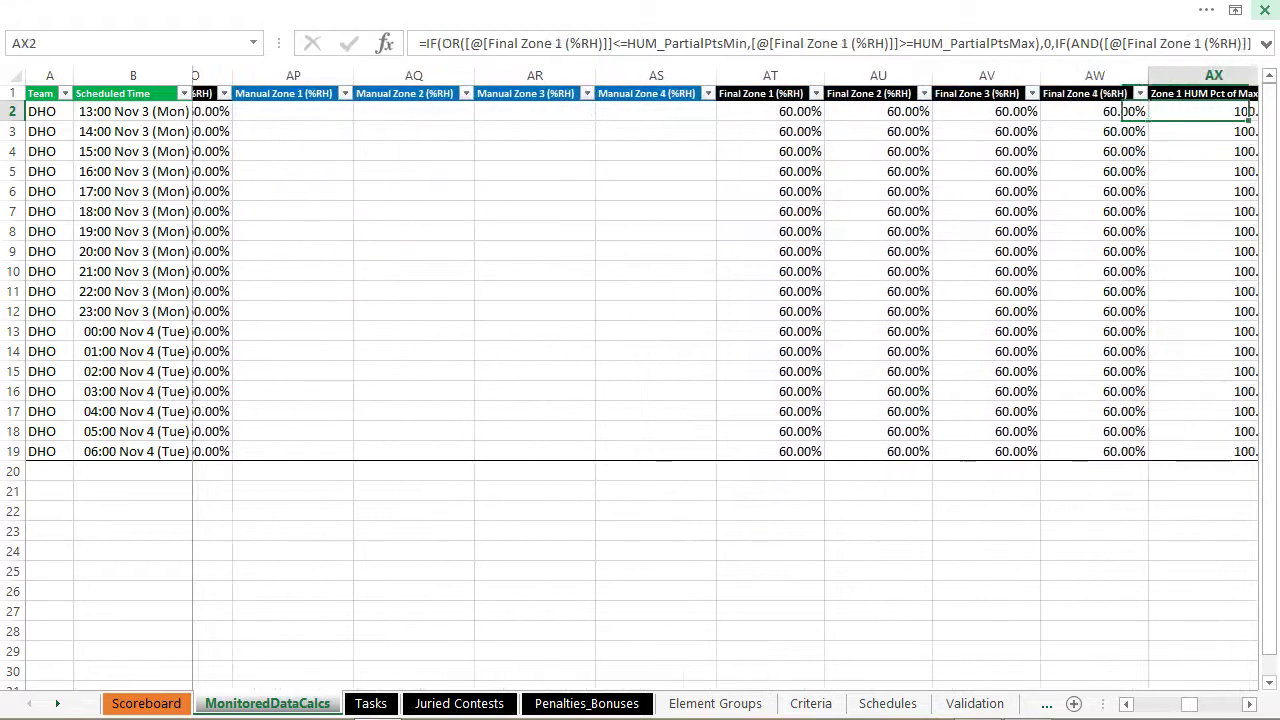
# - Compare the Zone 2 HUM Pct of Max formula with the Humidity limits on the Criteria sheet and return to MonitoredDataCalcs
pyautogui.press('Right')
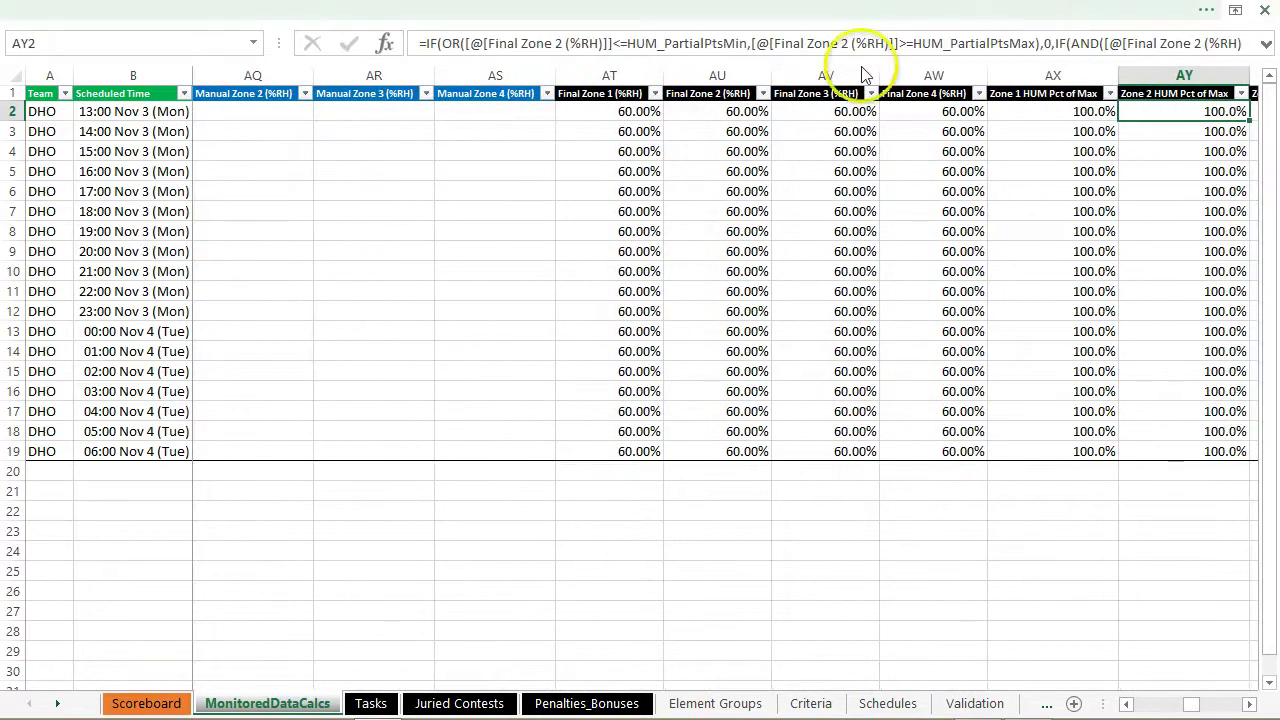
pyautogui.click(811, 704)
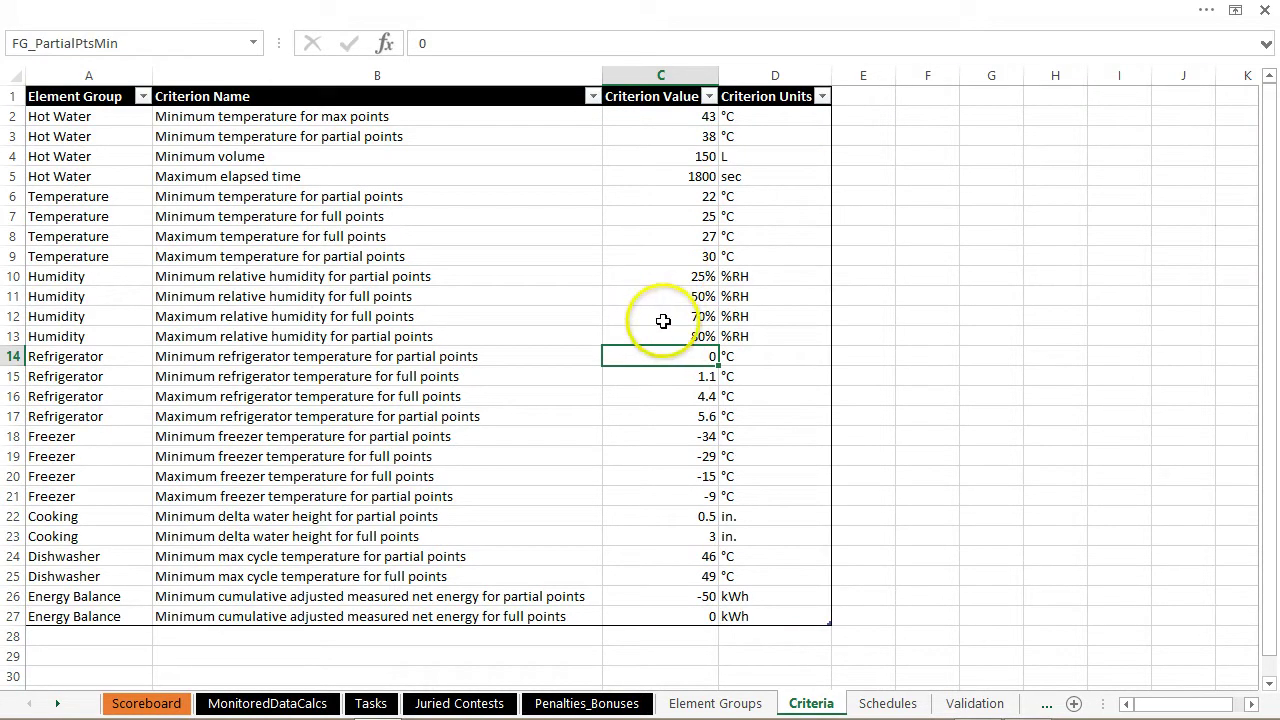
pyautogui.click(268, 704)
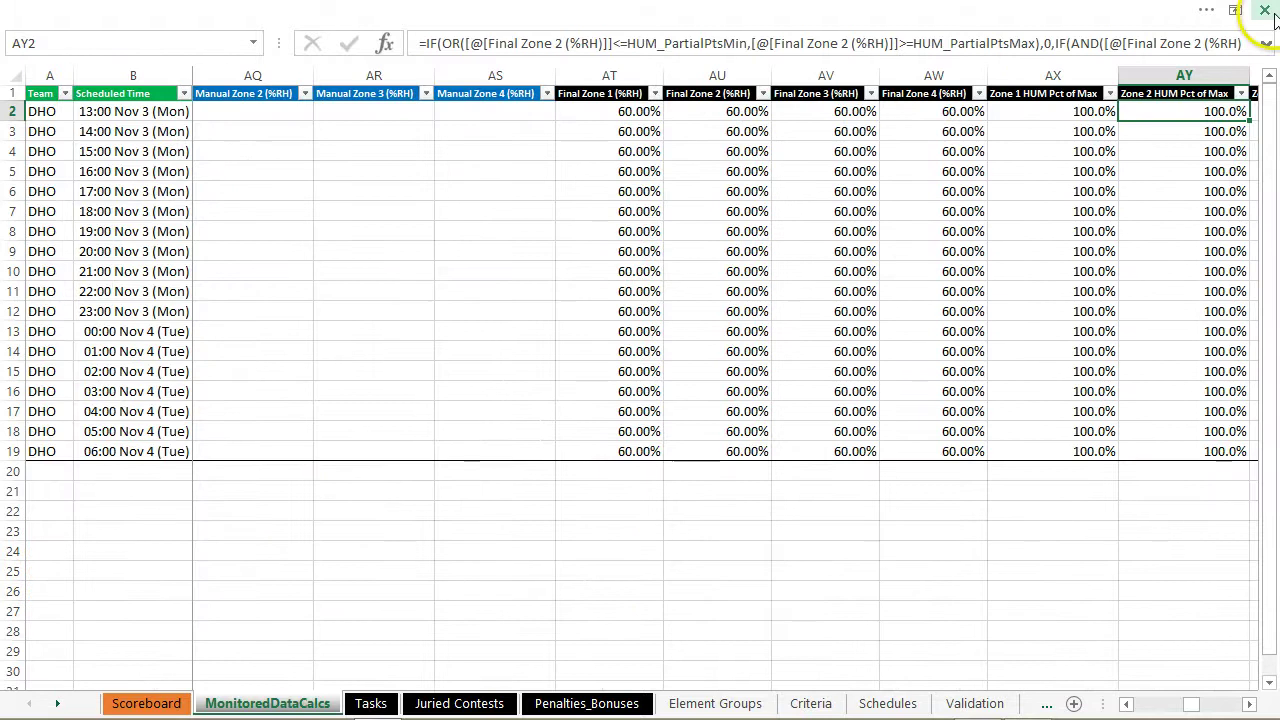
# - Check the Calculated HUM Pct of Max, Manual HUM Pct of Max and Calculated HUM Points cells in row 2
pyautogui.press('Right')
pyautogui.press('Right')
pyautogui.press('Right')
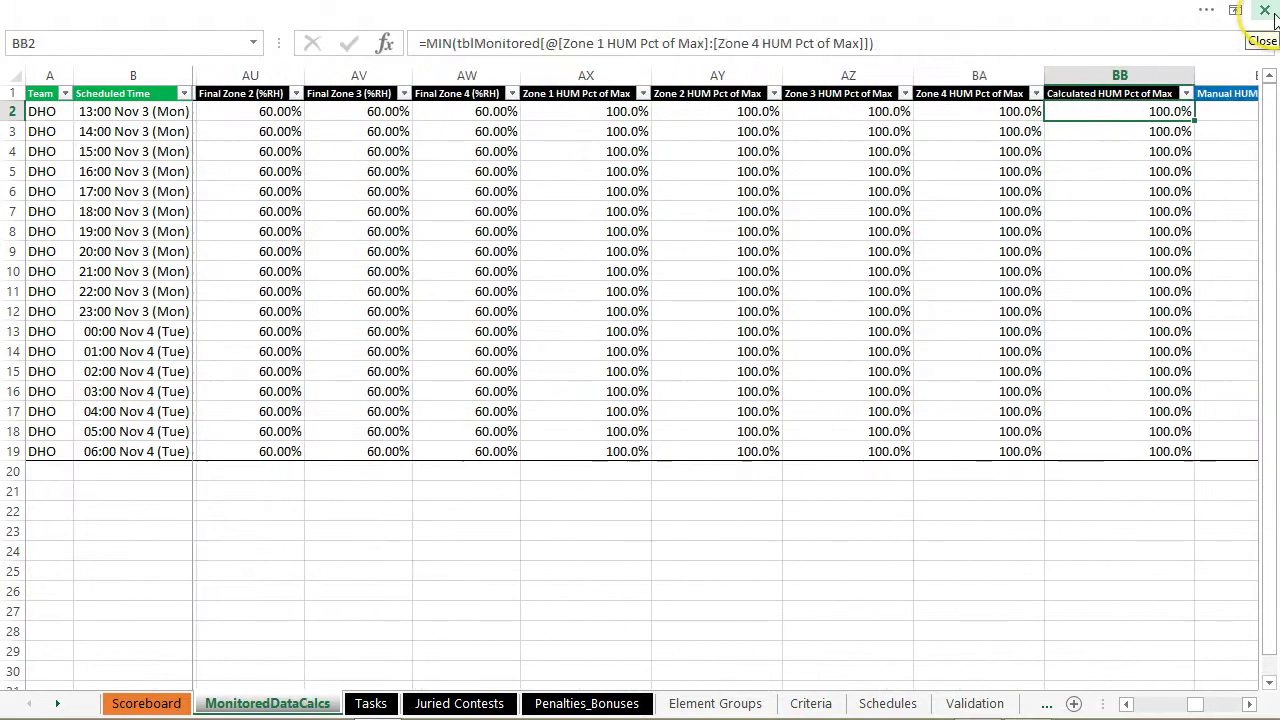
pyautogui.press('Right')
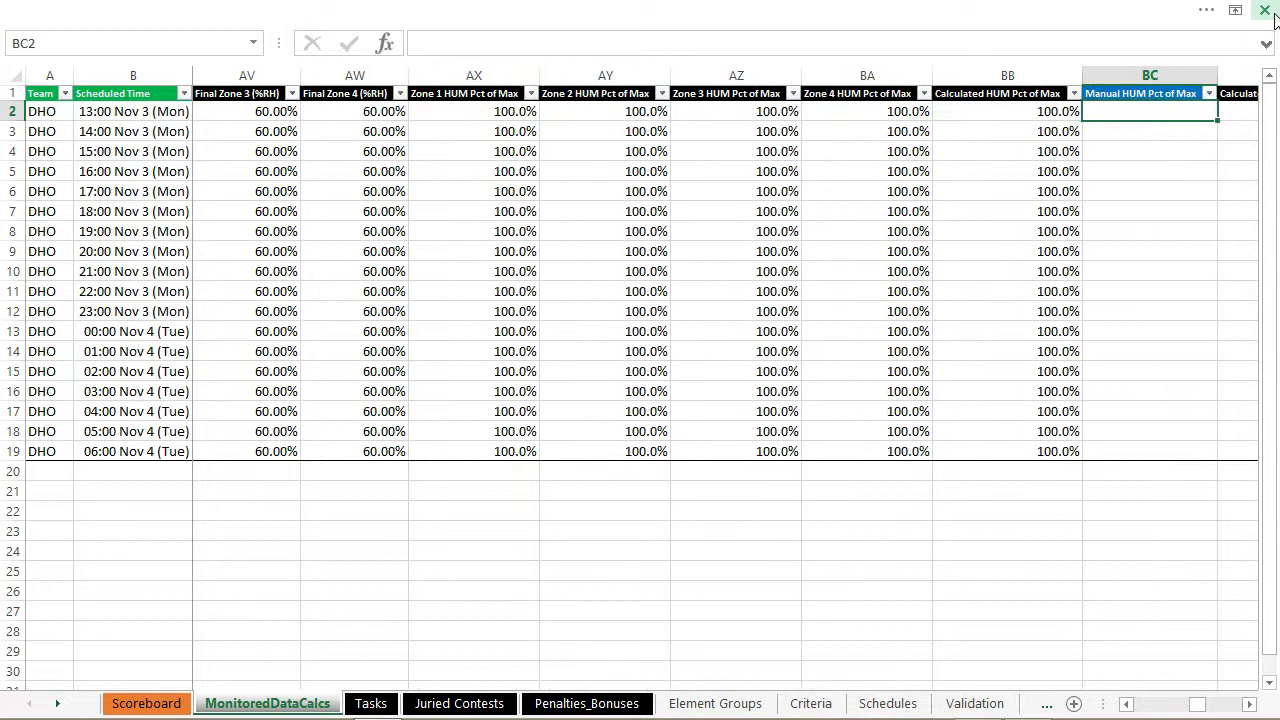
pyautogui.press('Right')
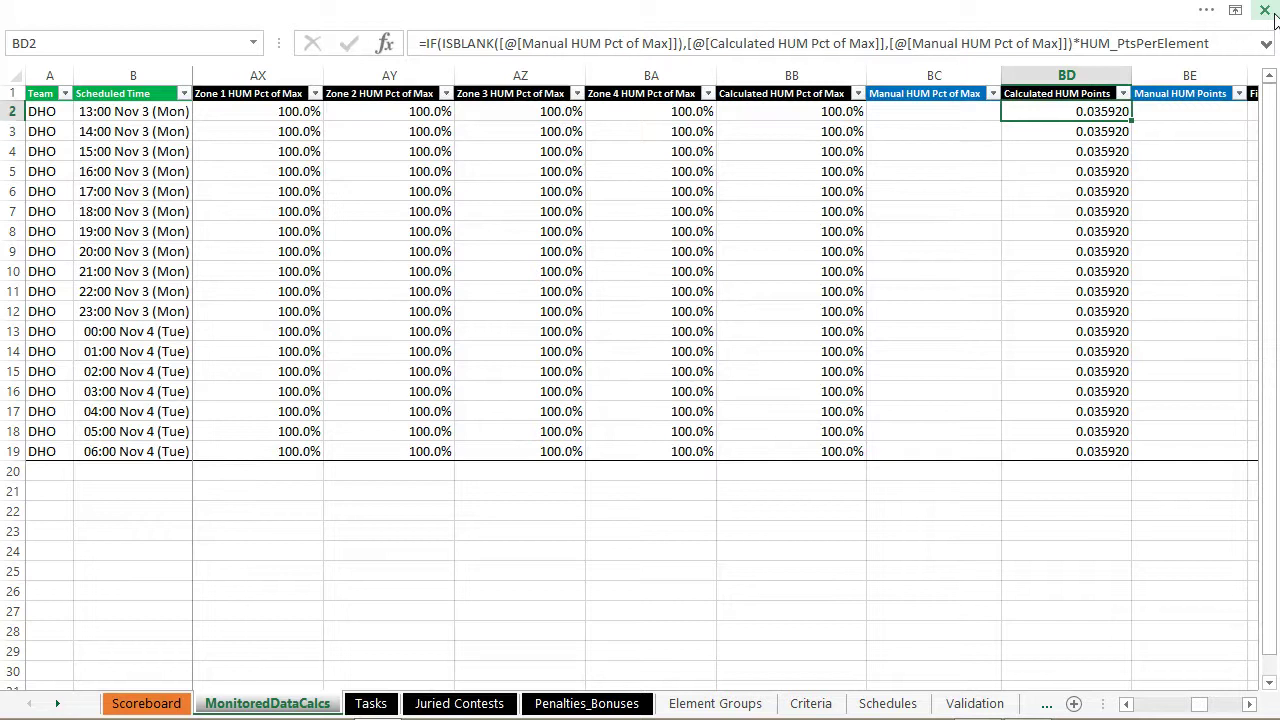
# - Go through the remaining HUM points columns in row 2 and check the Fridge (°C) formula in BH2
pyautogui.press('Right')
pyautogui.press('Right')
pyautogui.press('Right')
pyautogui.press('Right')
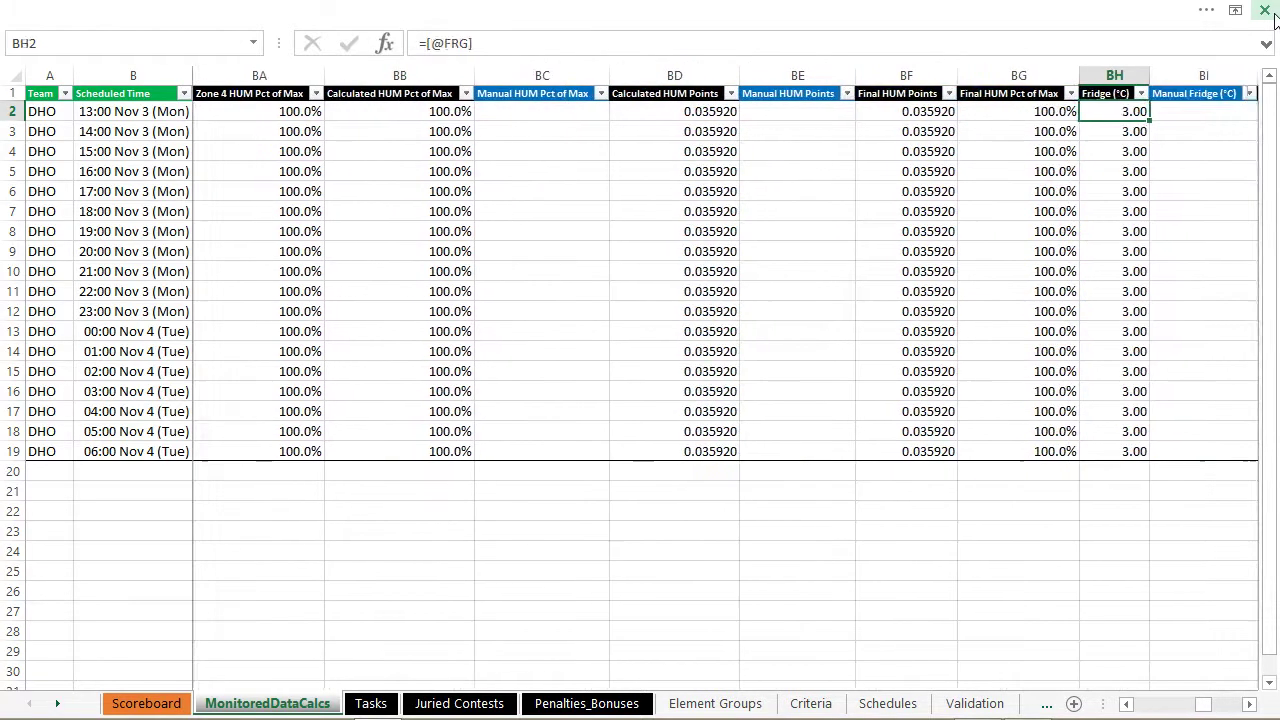
pyautogui.press('Right')
pyautogui.press('Left')
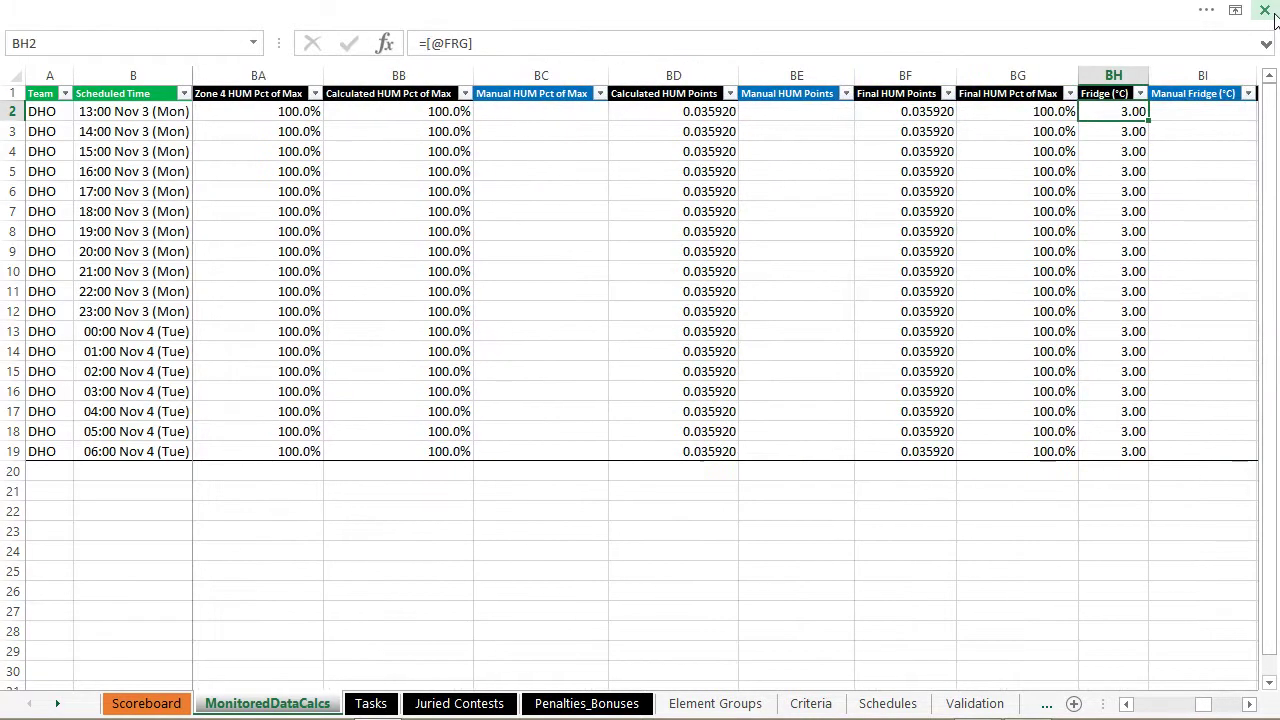
# - Look through the row 2 refrigerator columns from Manual Fridge (°C) past the FG points up to Manual Freezer (°C)
pyautogui.press('Right')
pyautogui.press('Right')
pyautogui.press('Right')
pyautogui.press('Right')
pyautogui.press('Right')
pyautogui.press('Left')
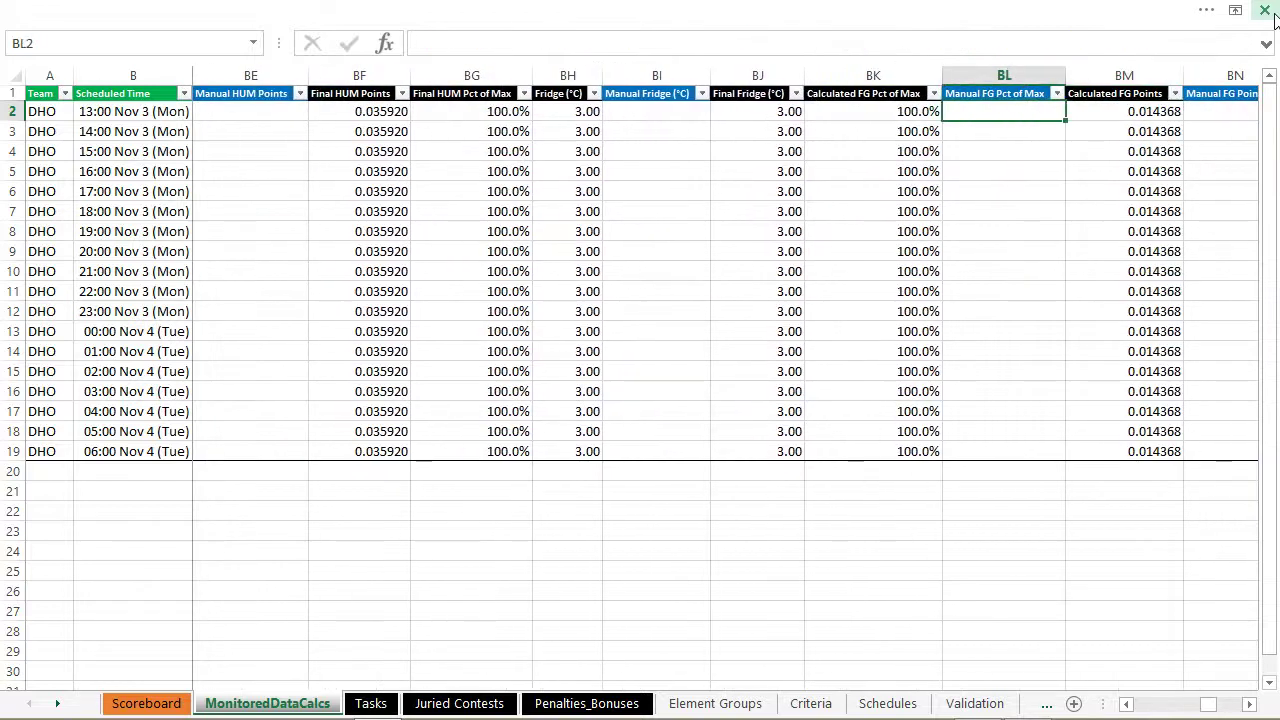
pyautogui.press('Left')
pyautogui.press('Left')
pyautogui.press('Right')
pyautogui.press('Right')
pyautogui.press('Right')
pyautogui.press('Right')
pyautogui.press('Right')
pyautogui.press('Right')
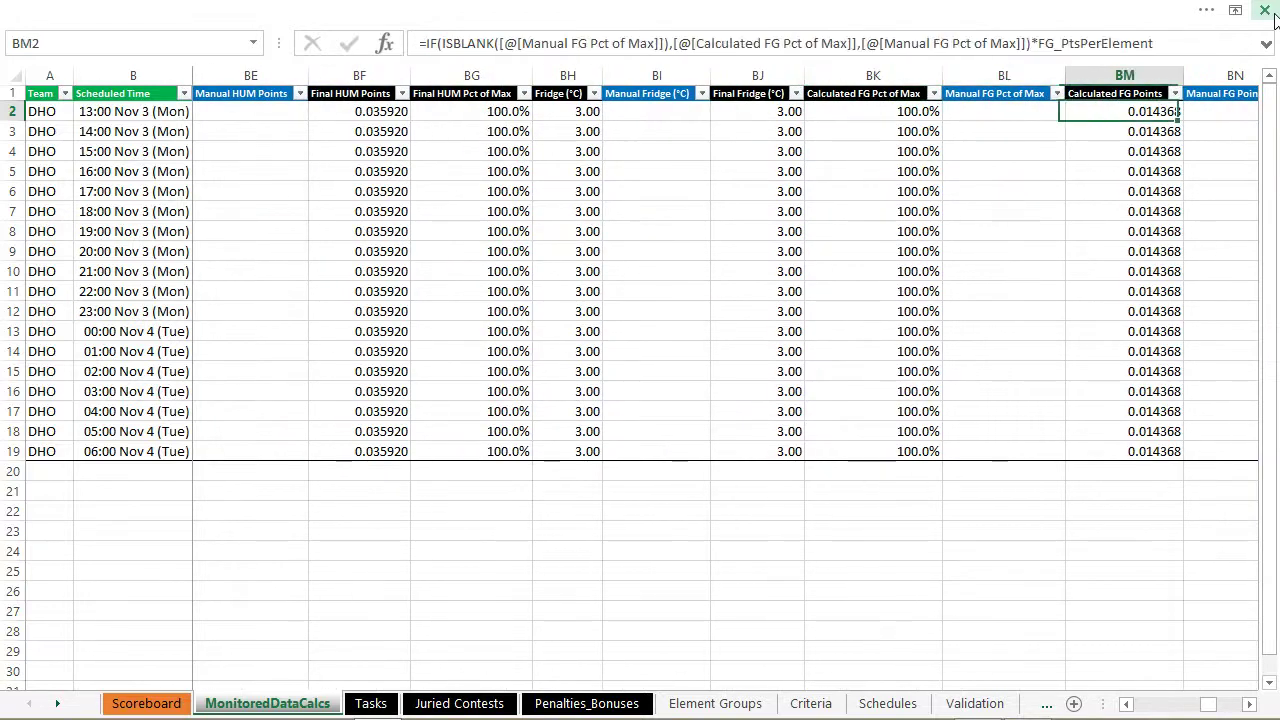
pyautogui.press('Right')
pyautogui.press('Right')
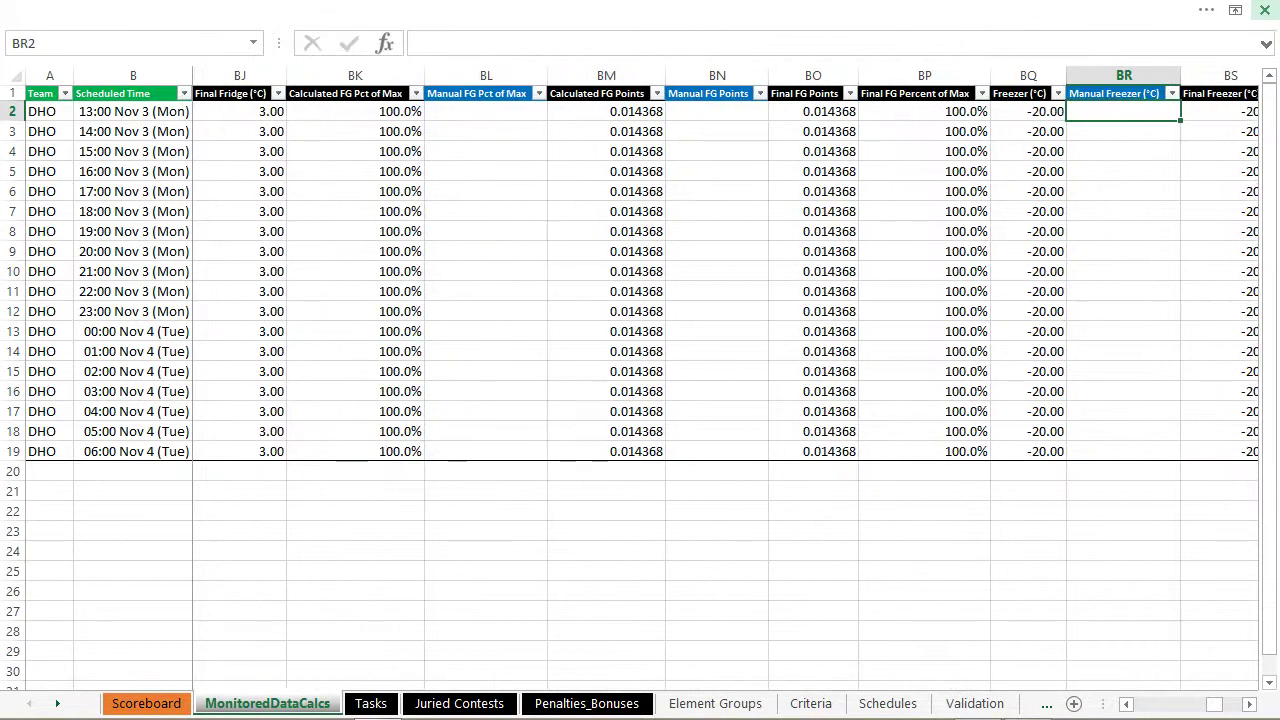
# - Check the Final Fridge (°C), Calculated FG Points and Freezer (°C) formulas in row 2
pyautogui.click(262, 111)
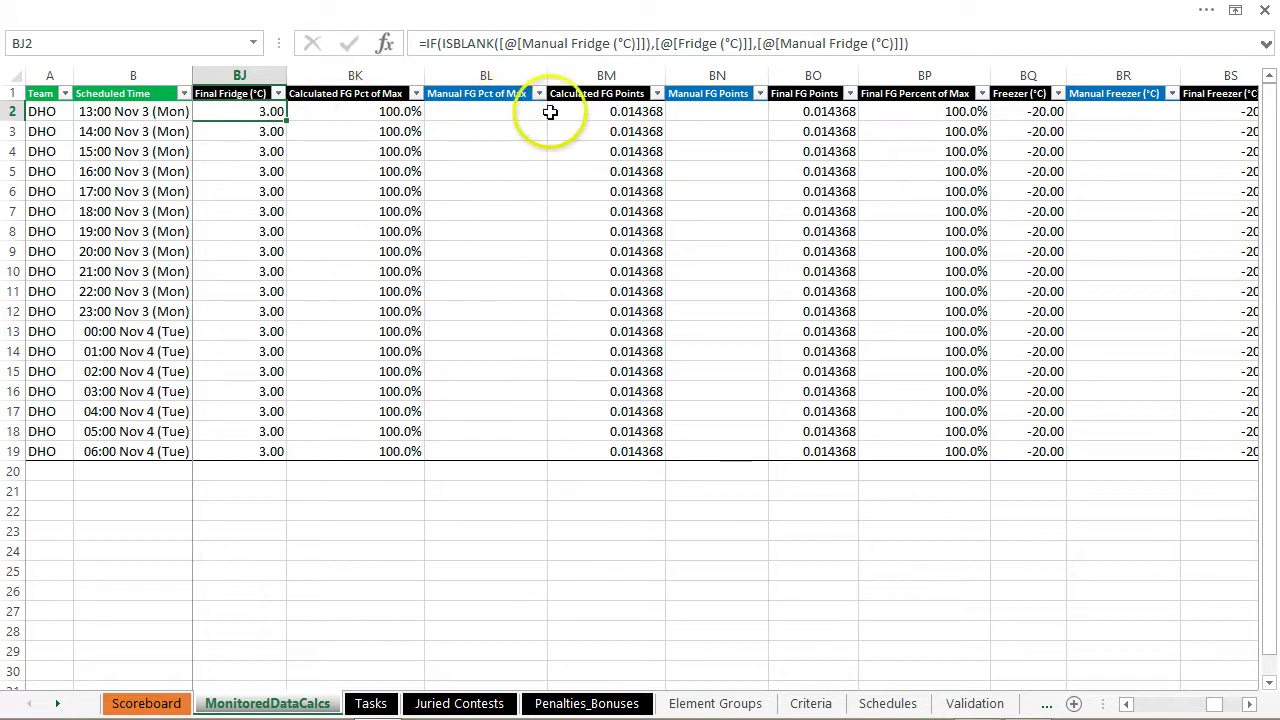
pyautogui.click(640, 111)
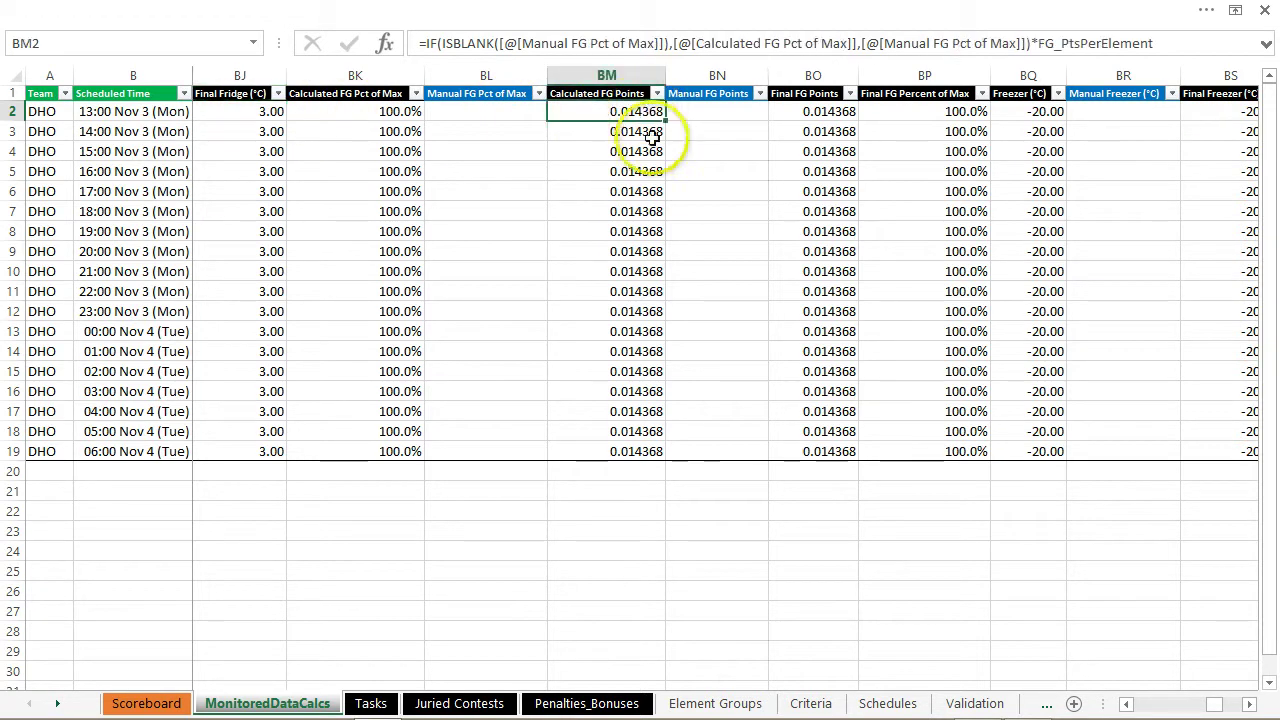
pyautogui.click(1027, 111)
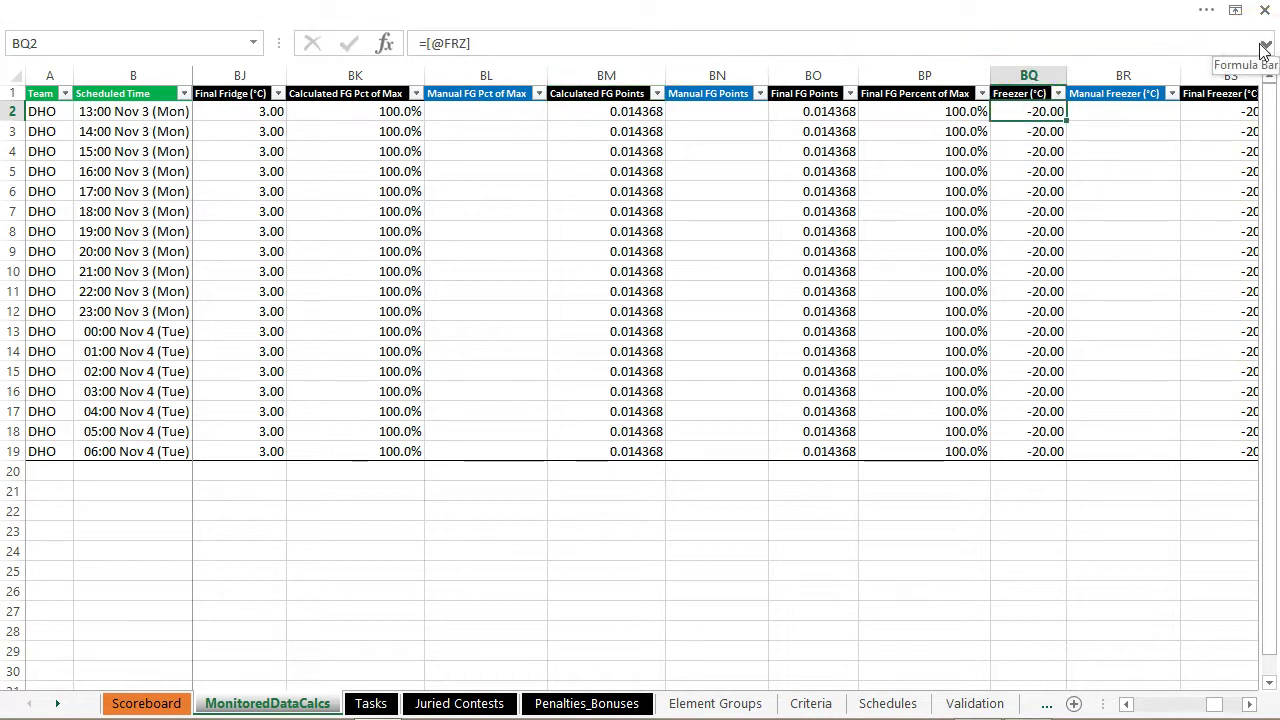
# - Review the row 2 freezer columns from Manual Freezer (°C) through the Calculated FZ Points formula
pyautogui.press('Right')
pyautogui.press('Right')
pyautogui.press('Right')
pyautogui.press('Right')
pyautogui.press('Right')
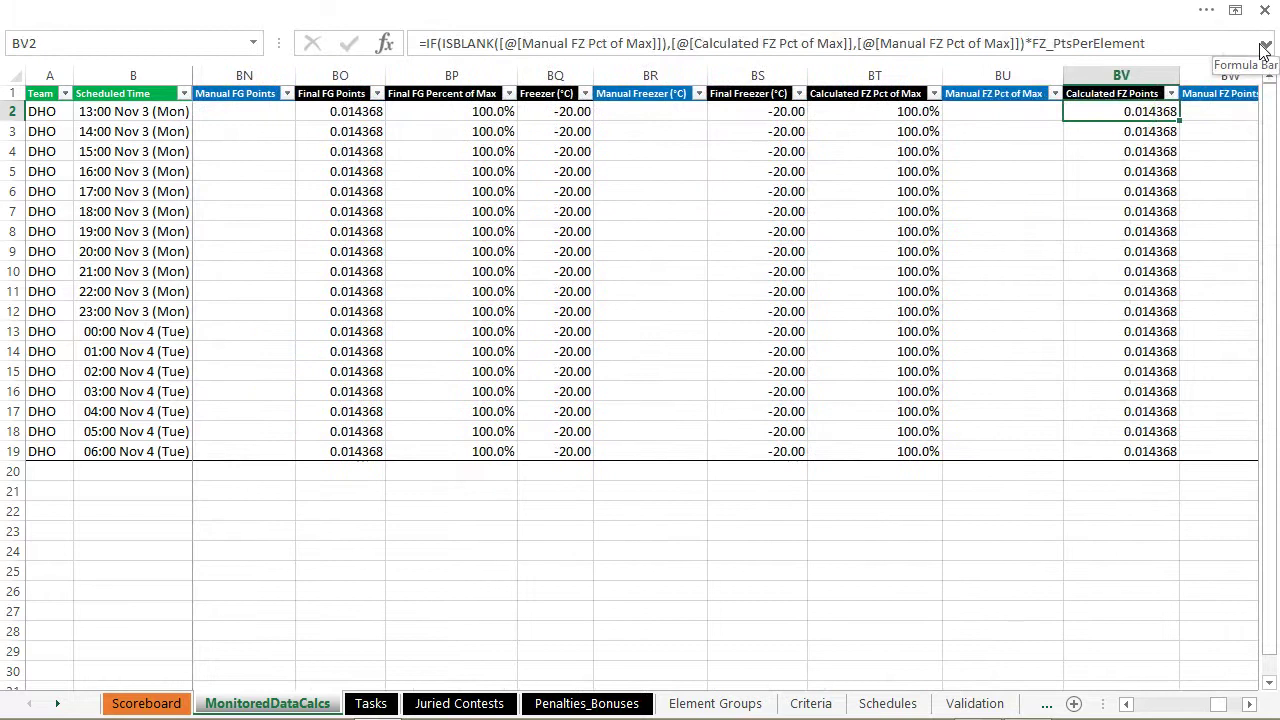
# - Go through the final FZ columns to the Measured Net Energy and Net Energy Adjustment formulas in row 2
pyautogui.press('Right')
pyautogui.press('Right')
pyautogui.press('Right')
pyautogui.press('Right')
pyautogui.press('Right')
pyautogui.press('Right')
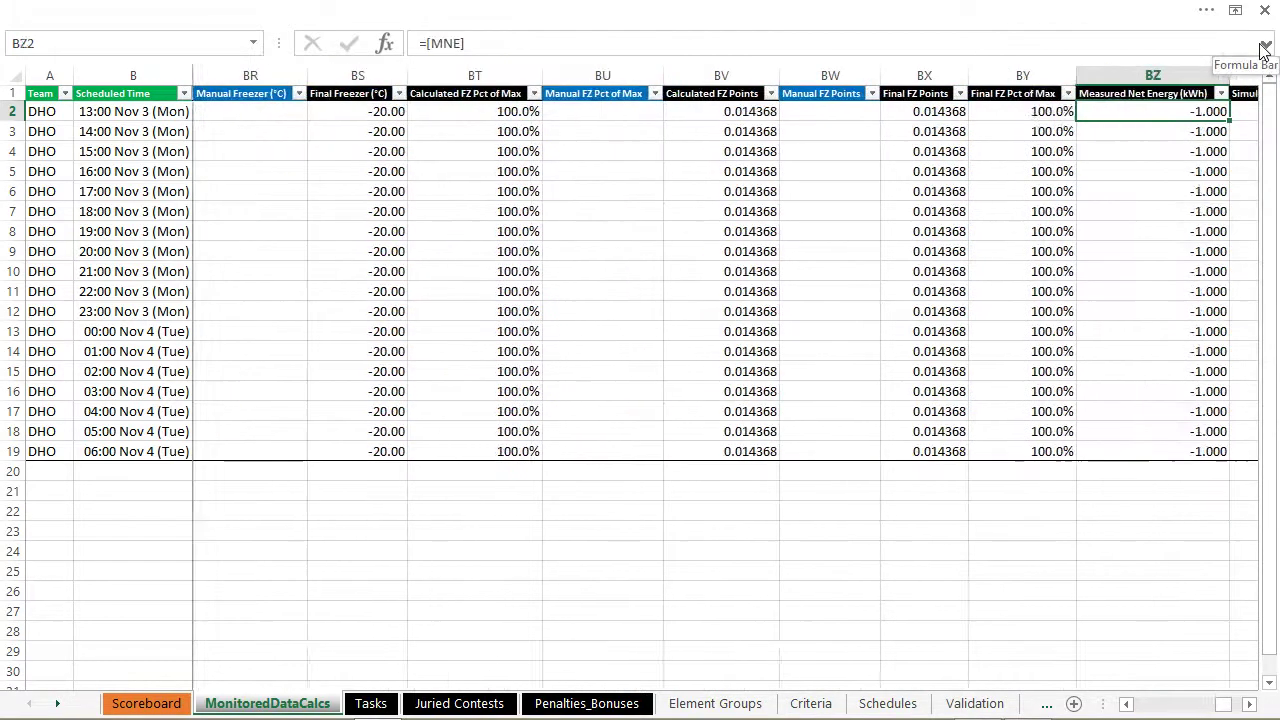
pyautogui.press('Right')
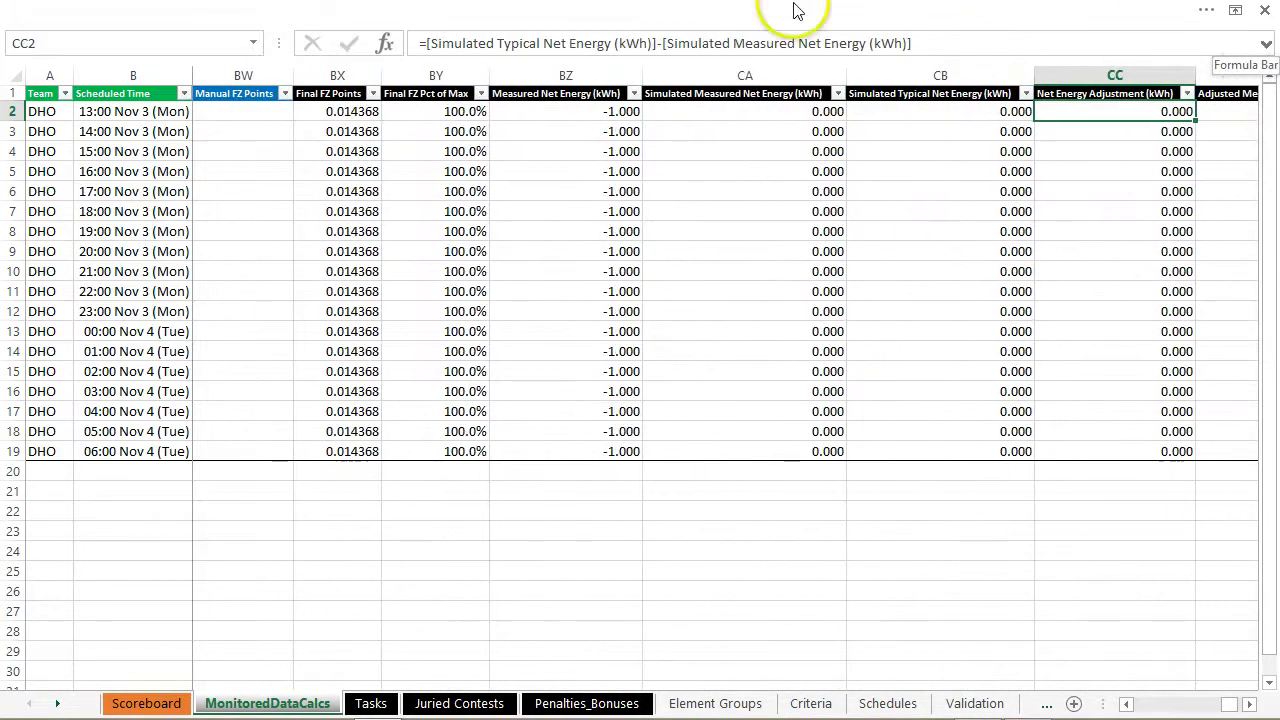
# - Review the row 2 net energy columns from Measured Net Energy through Schedule, finishing with the Simulated Measured Net Energy formula in CA2
pyautogui.click(534, 111)
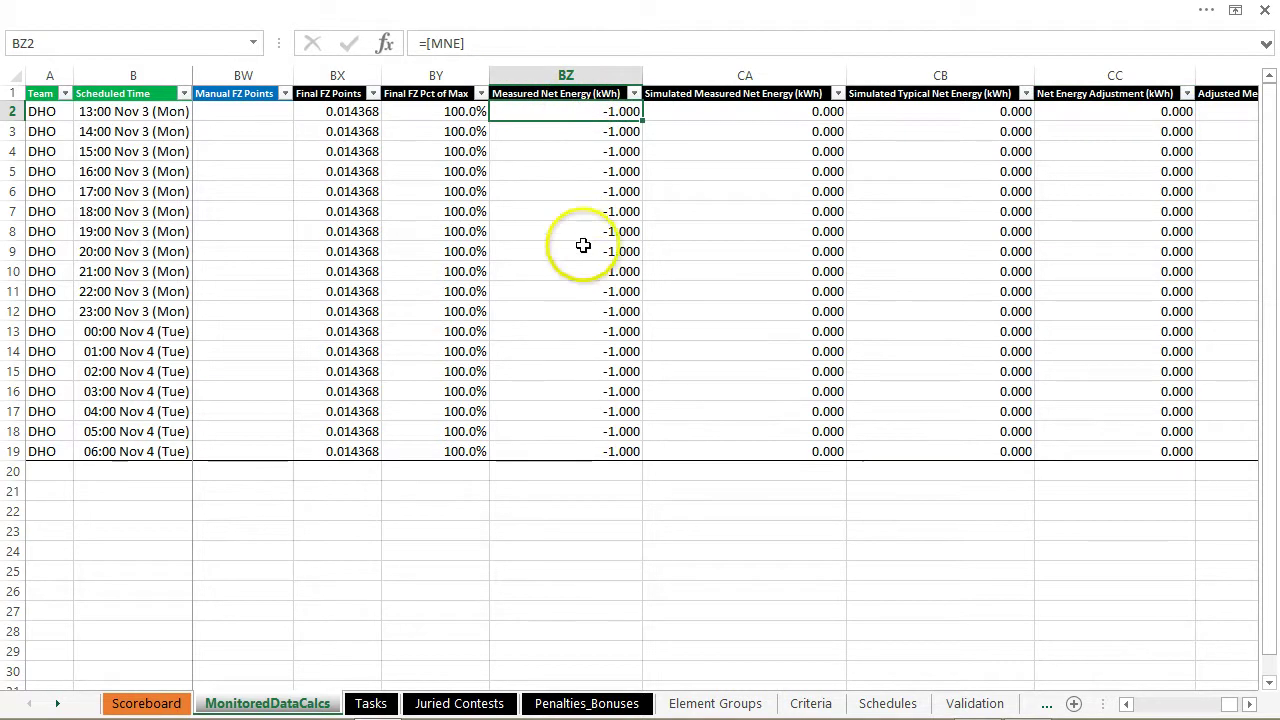
pyautogui.press('Right')
pyautogui.press('Right')
pyautogui.press('Right')
pyautogui.press('Right')
pyautogui.press('Right')
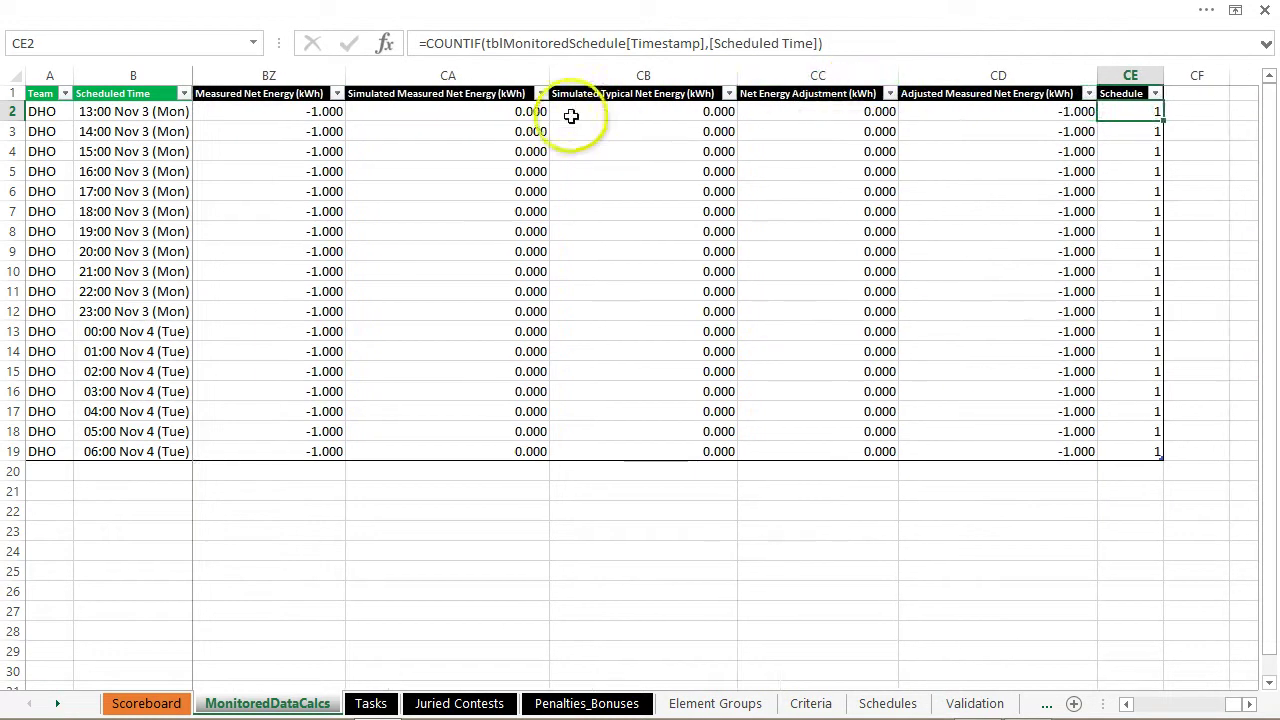
pyautogui.click(423, 113)
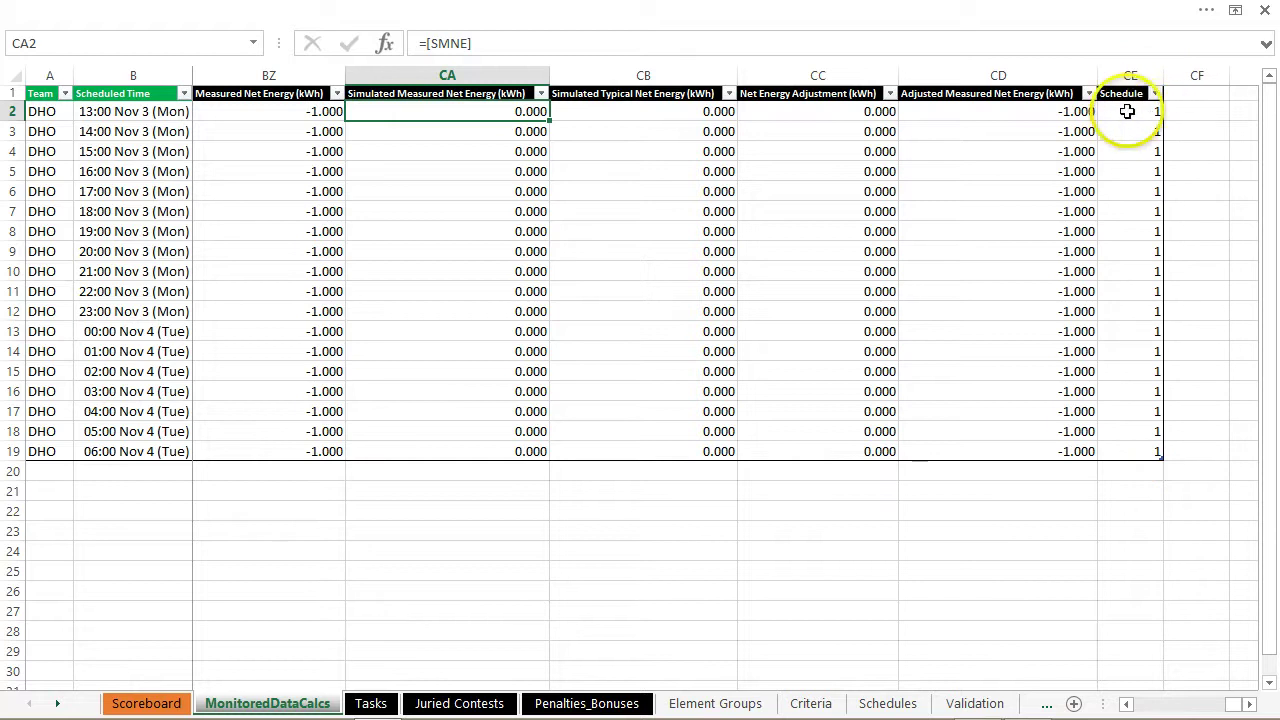
# - Compare Scheduled Time in B2 with the Monitored Element Schedule timestamps on the Schedules sheet and the Schedule COUNTIF formula in CE2
pyautogui.click(100, 112)
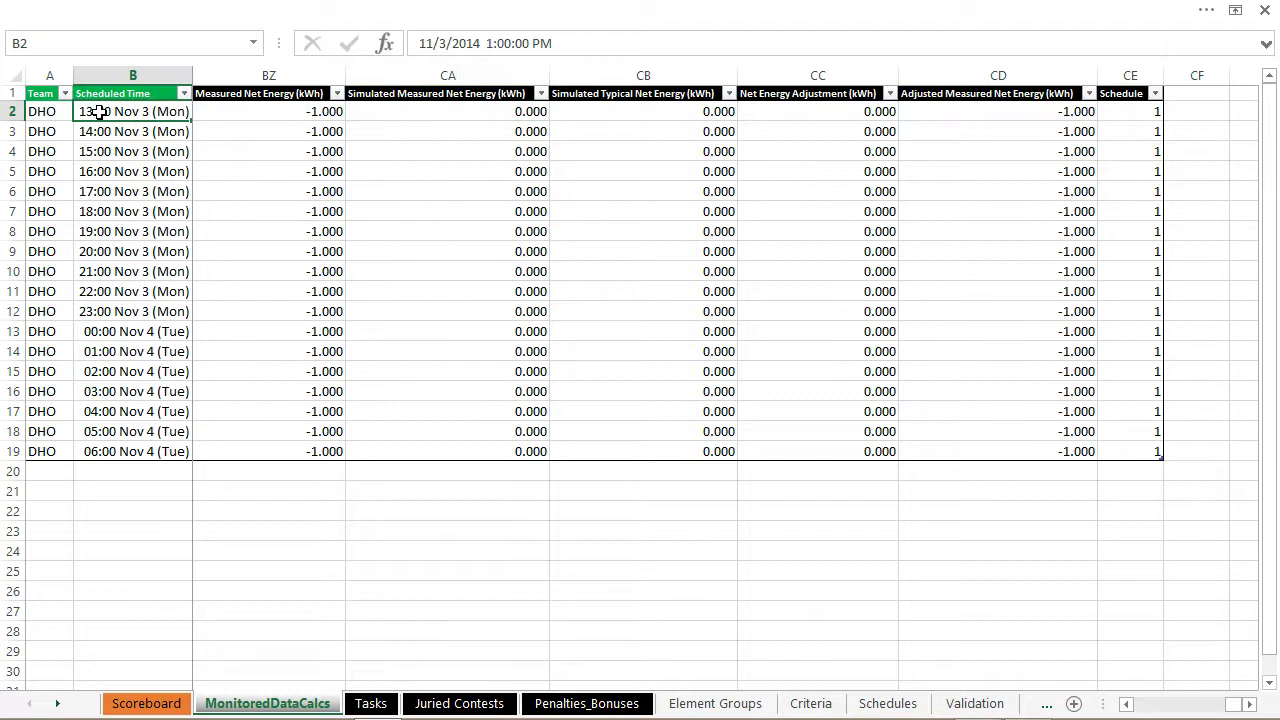
pyautogui.click(897, 703)
pyautogui.click(114, 134)
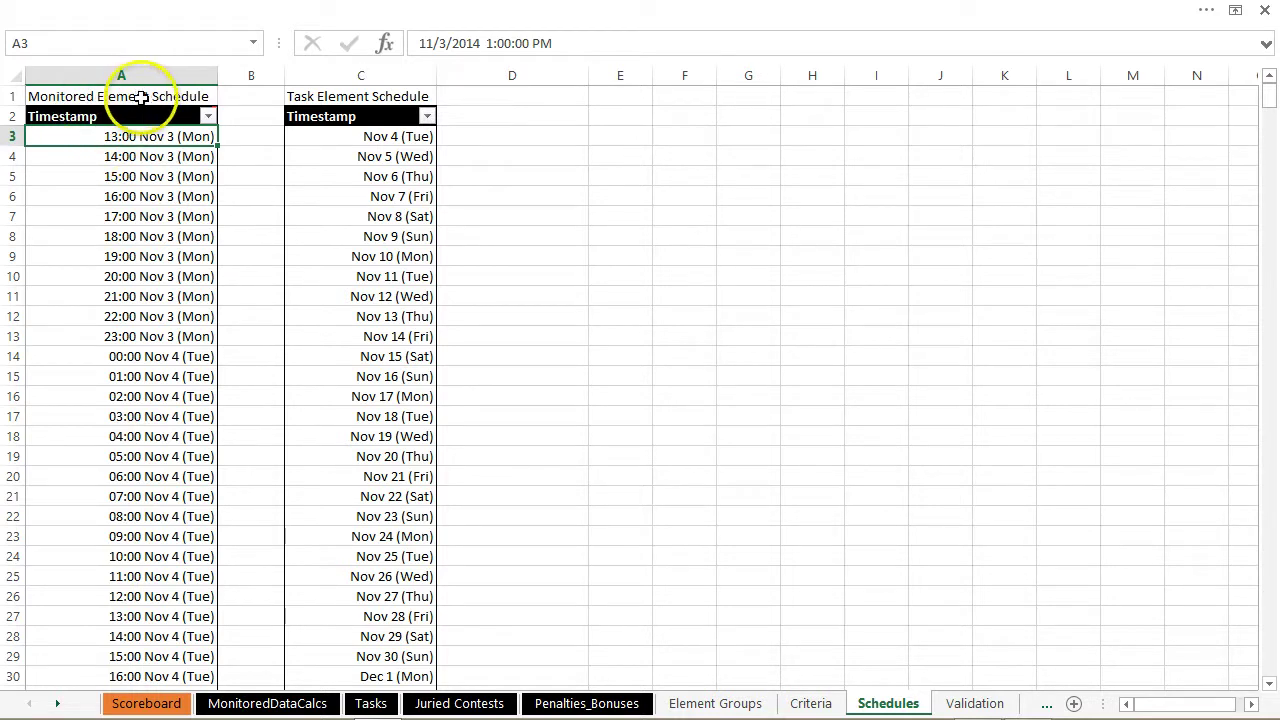
pyautogui.click(268, 703)
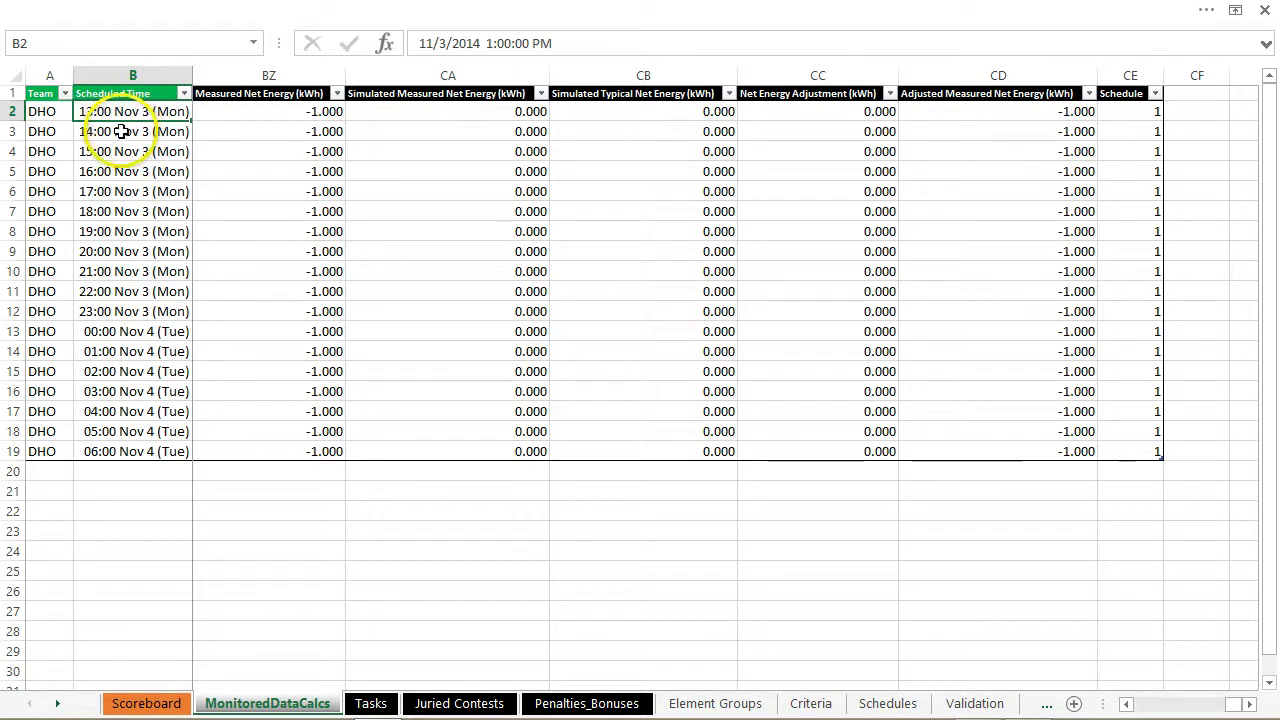
pyautogui.click(1133, 111)
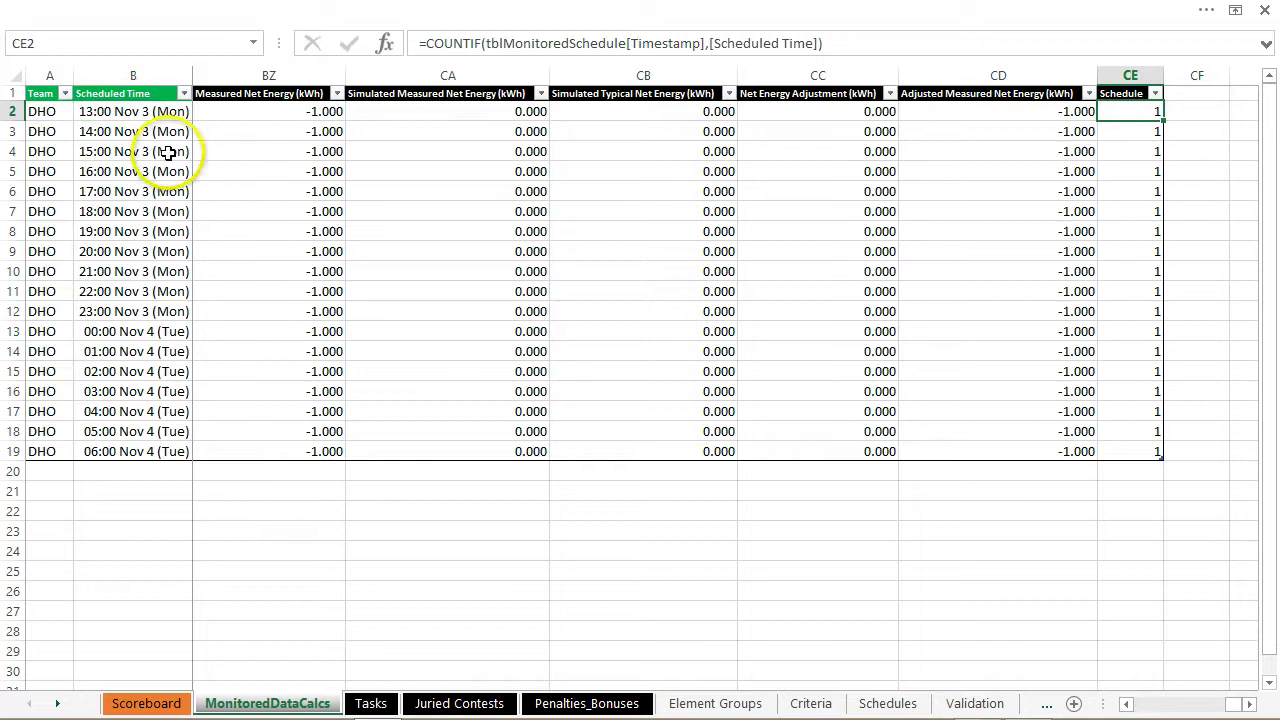
pyautogui.click(112, 111)
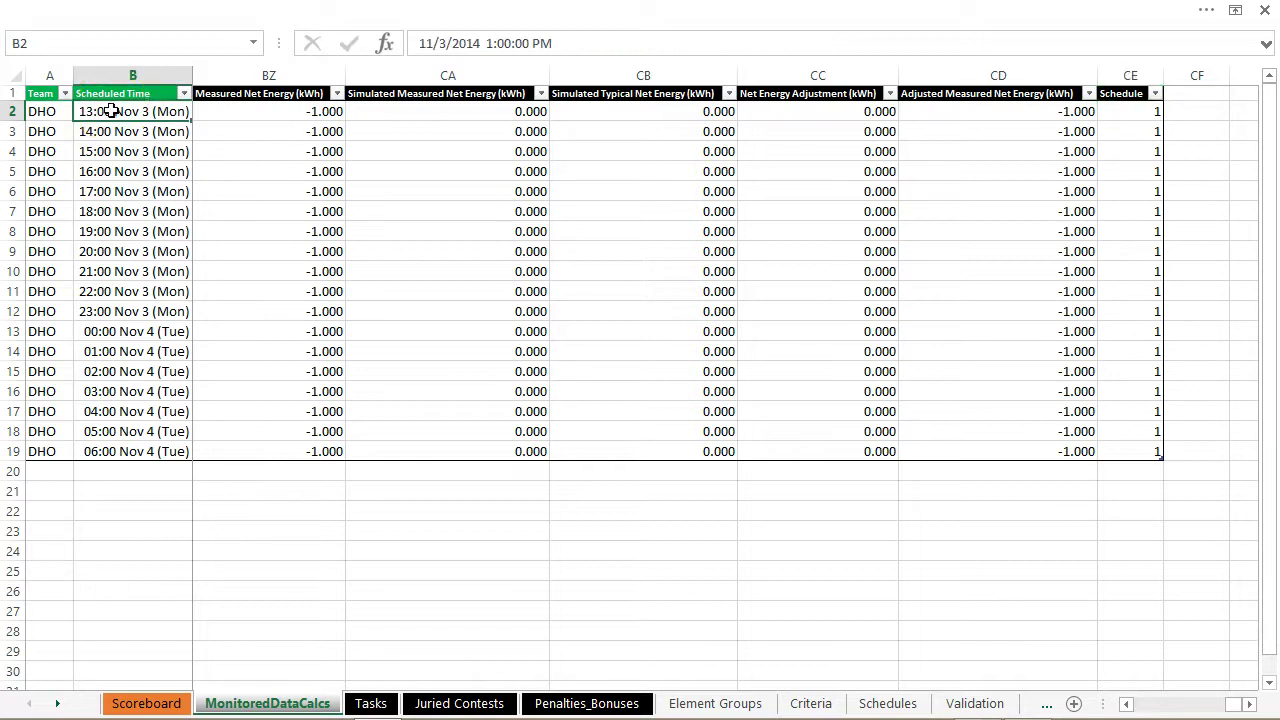
# - Return to the first MonitoredDataCalcs columns and locate the first free row below the DHO records
pyautogui.moveTo(890, 715)
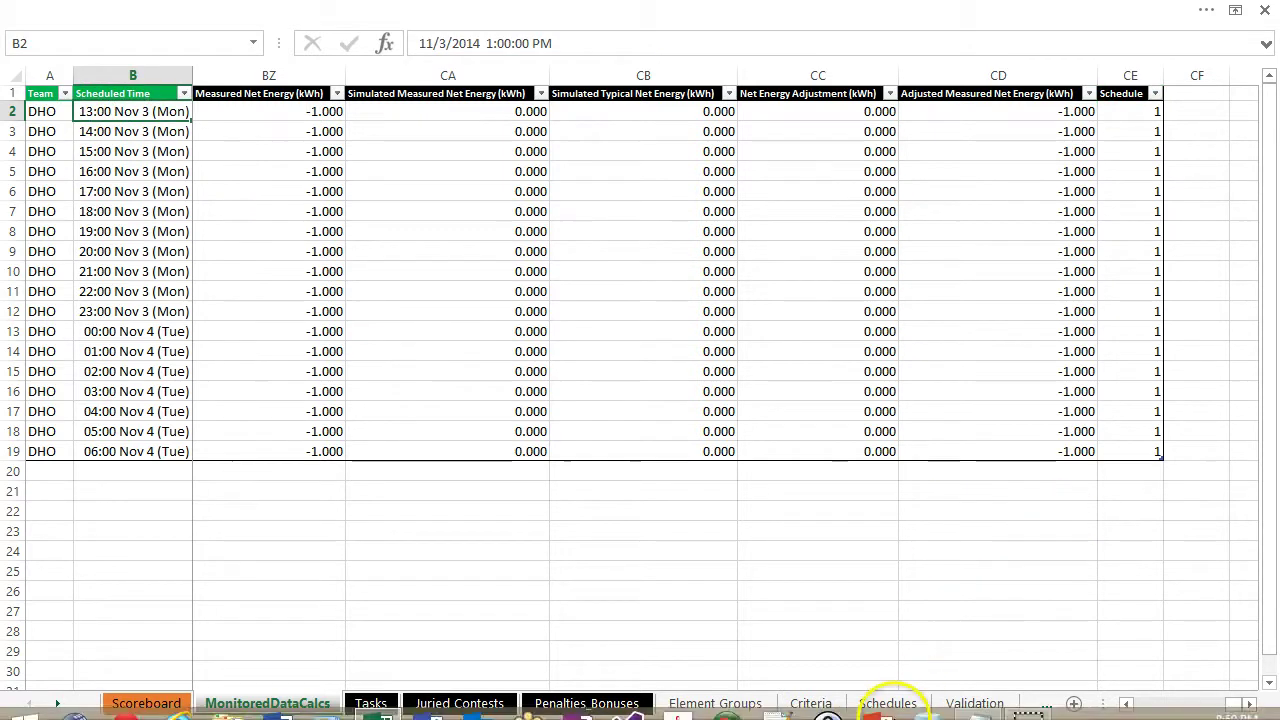
pyautogui.click(886, 704)
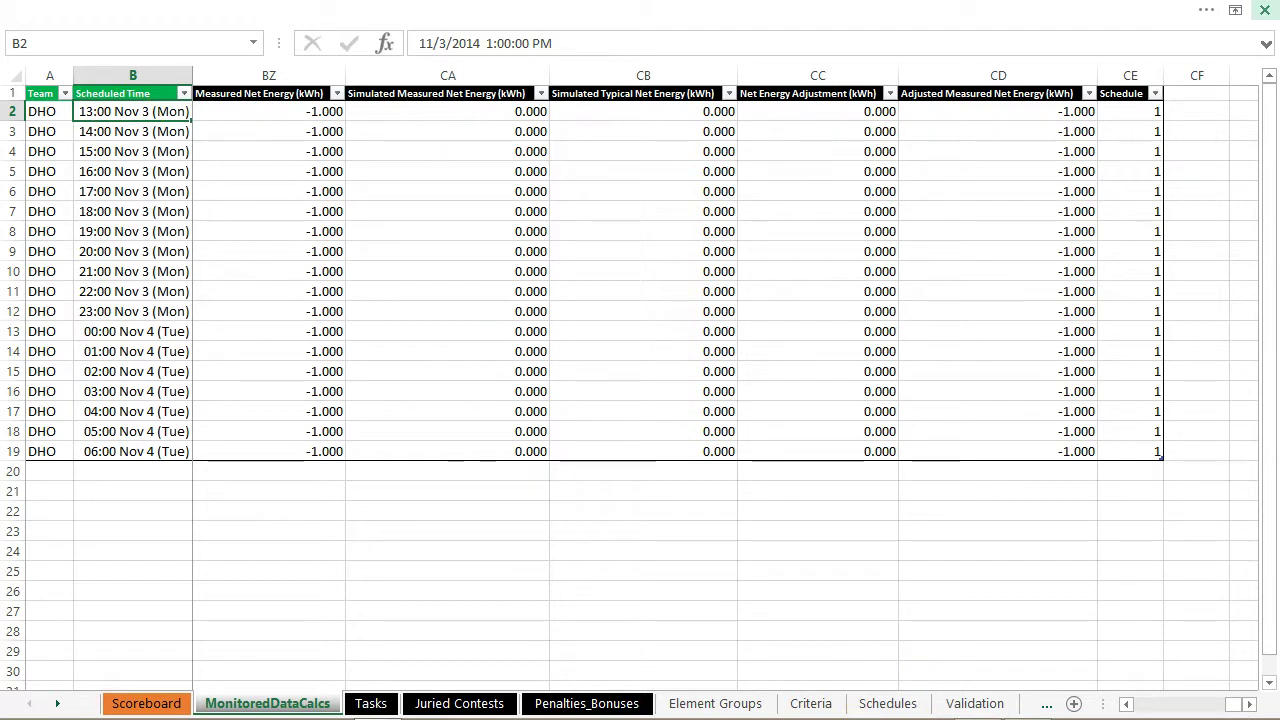
pyautogui.hotkey('ctrl', 'Home')
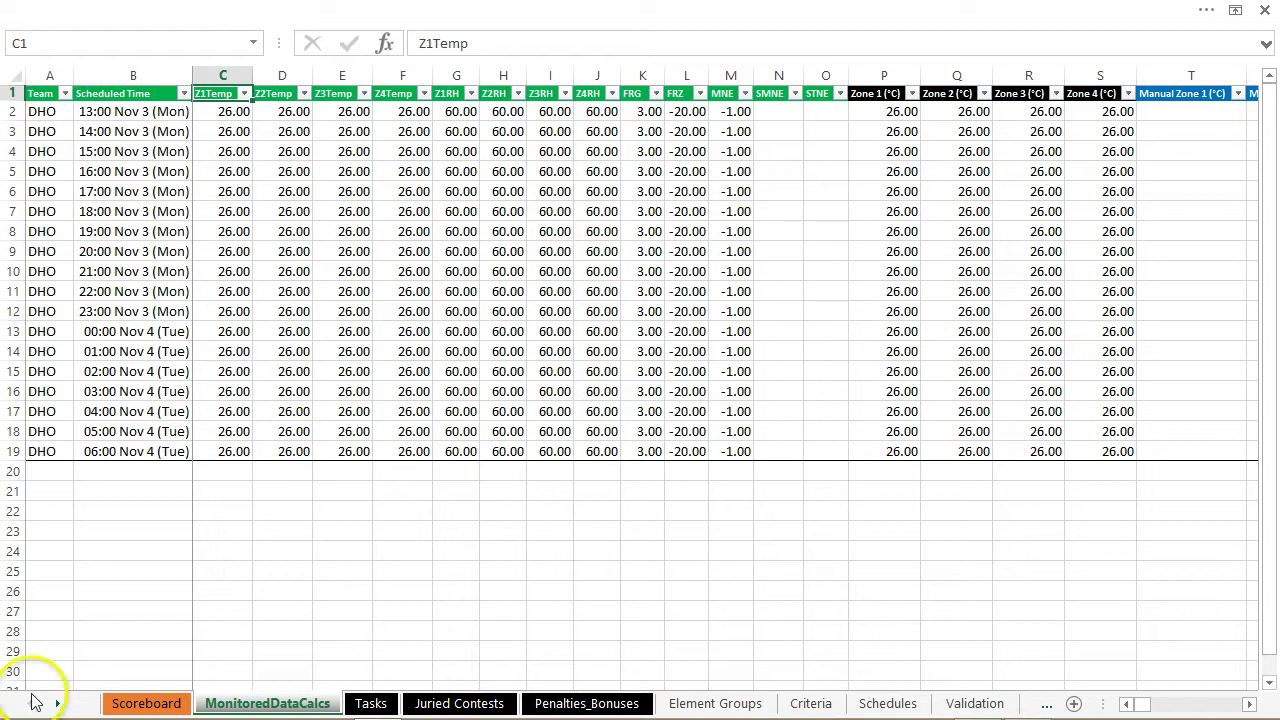
pyautogui.click(58, 467)
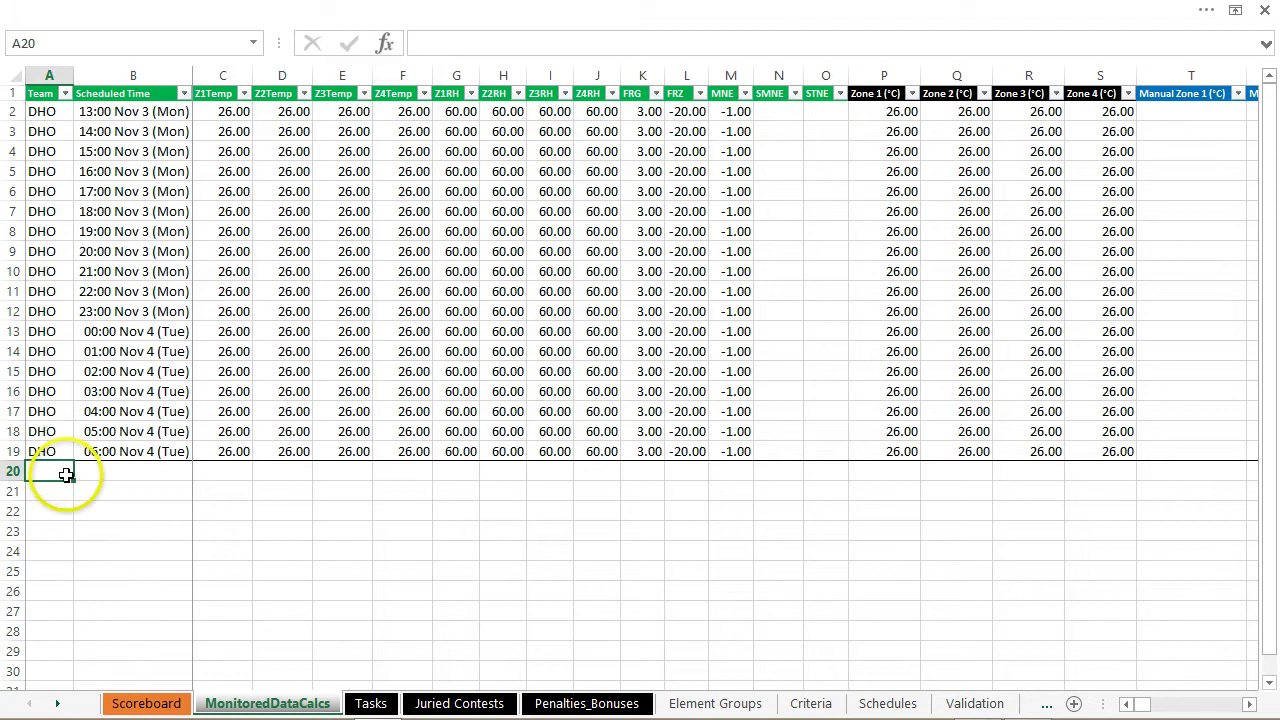
pyautogui.click(55, 452)
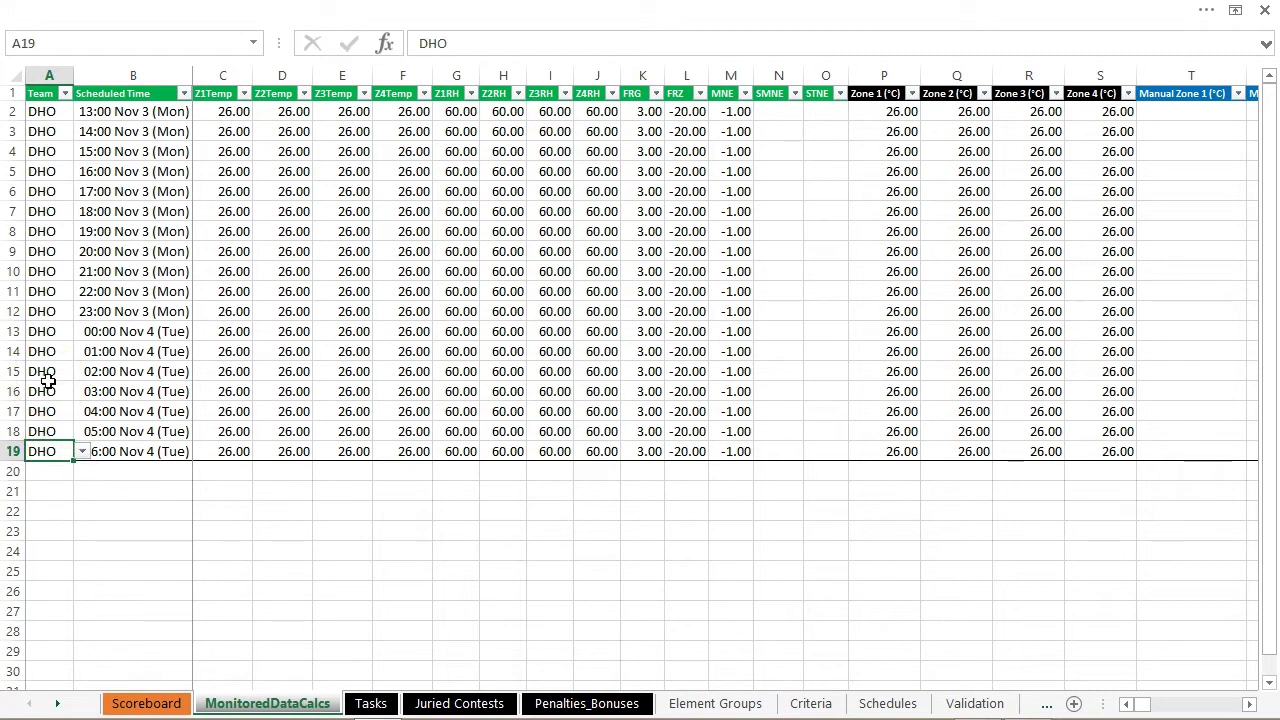
# - Start a new table row for team GUT in A20, directly below the last DHO record
pyautogui.moveTo(40, 111); pyautogui.dragTo(60, 455)
pyautogui.hotkey('ctrl', 'c')
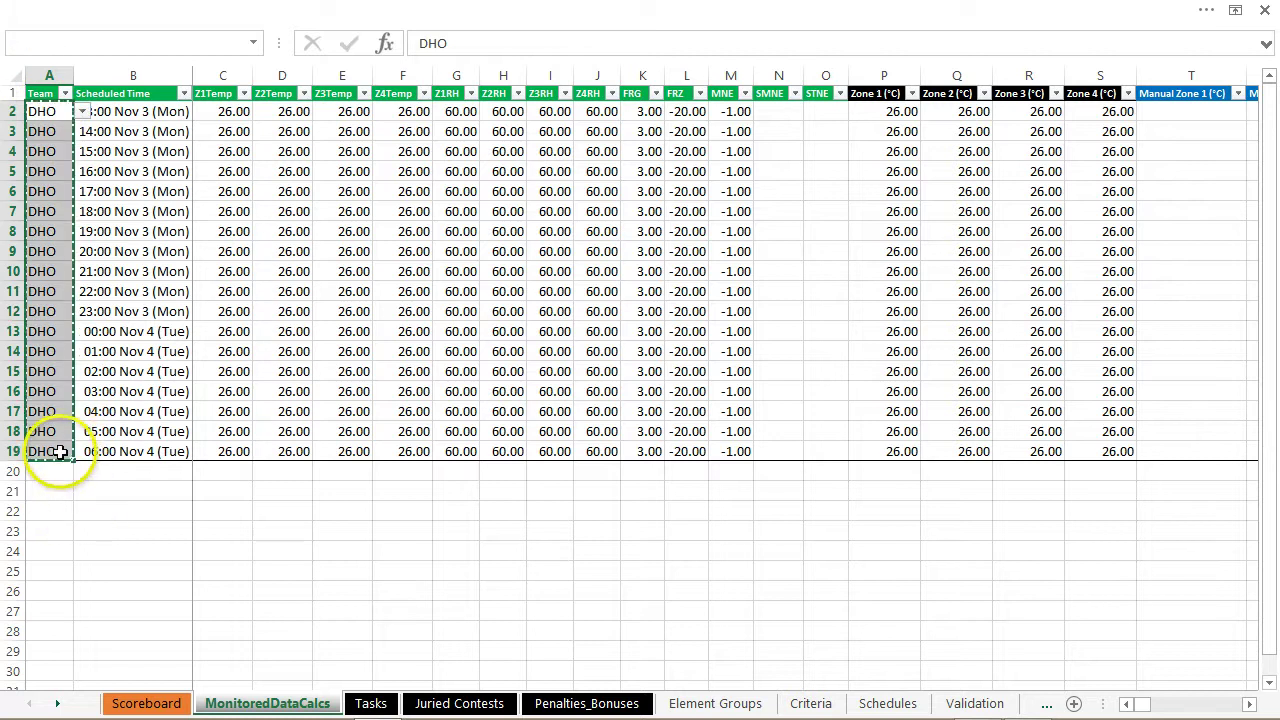
pyautogui.click(45, 471)
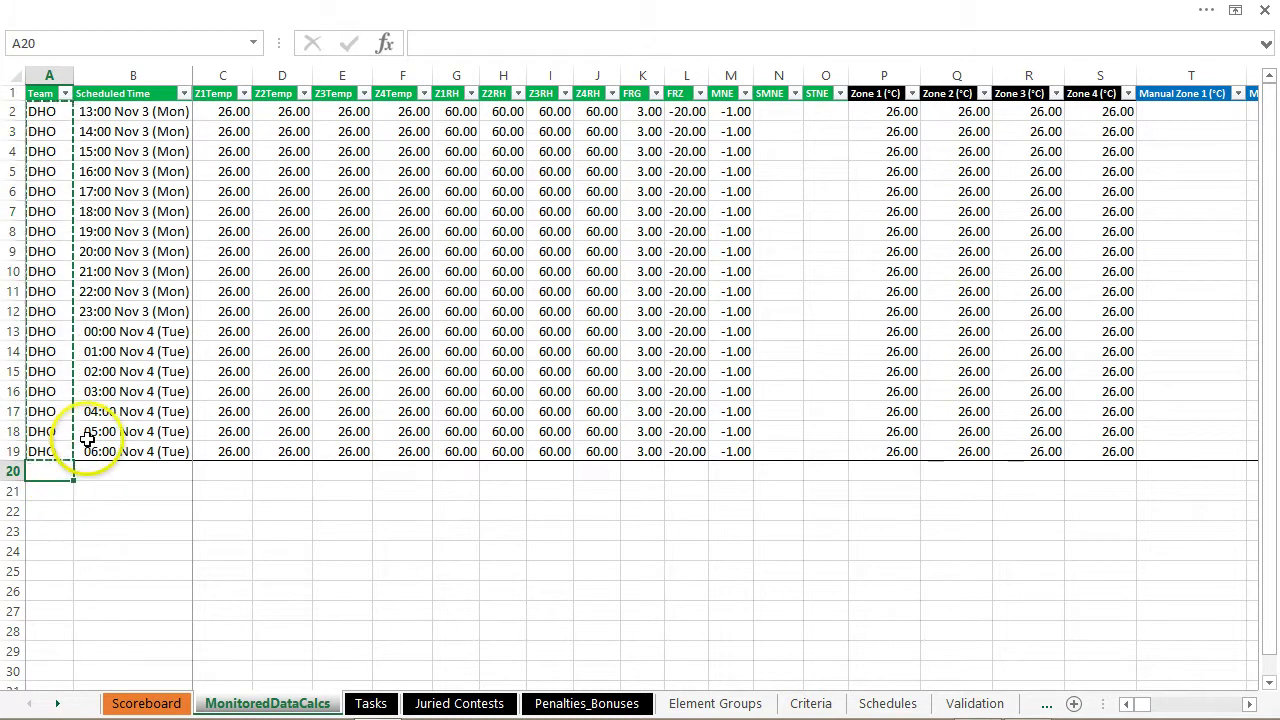
pyautogui.write('GUT')
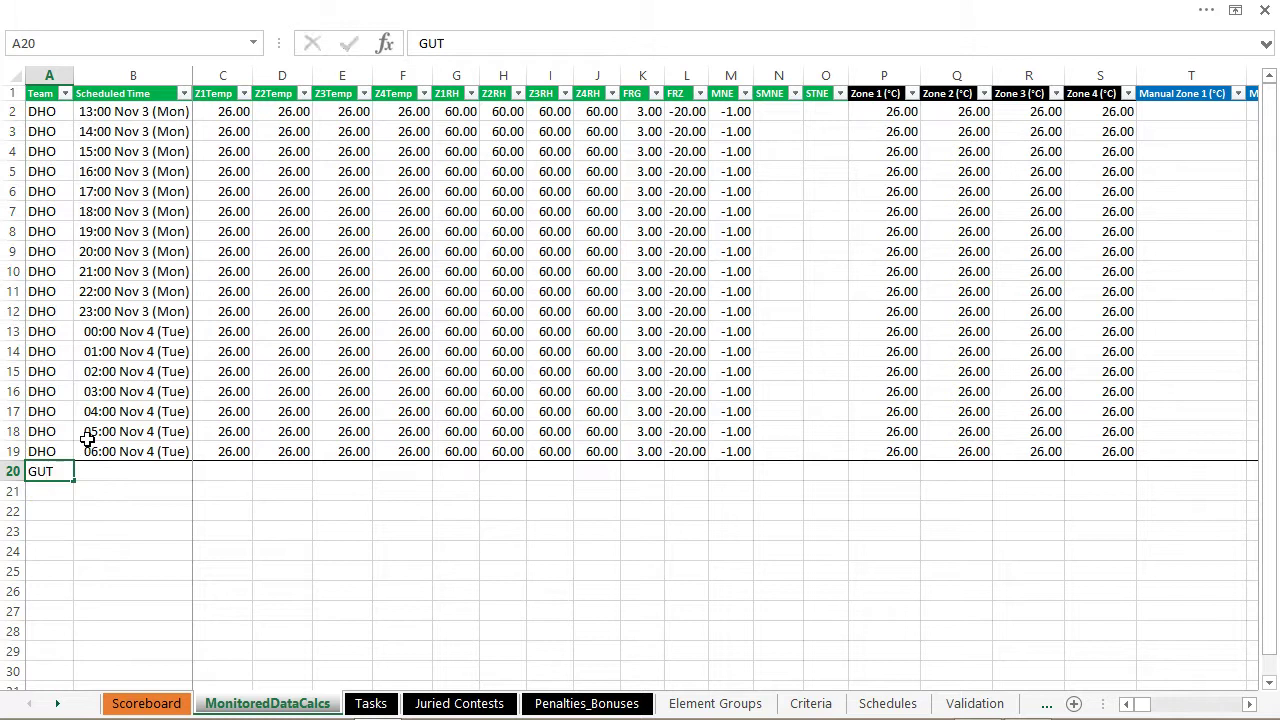
pyautogui.press('Return')
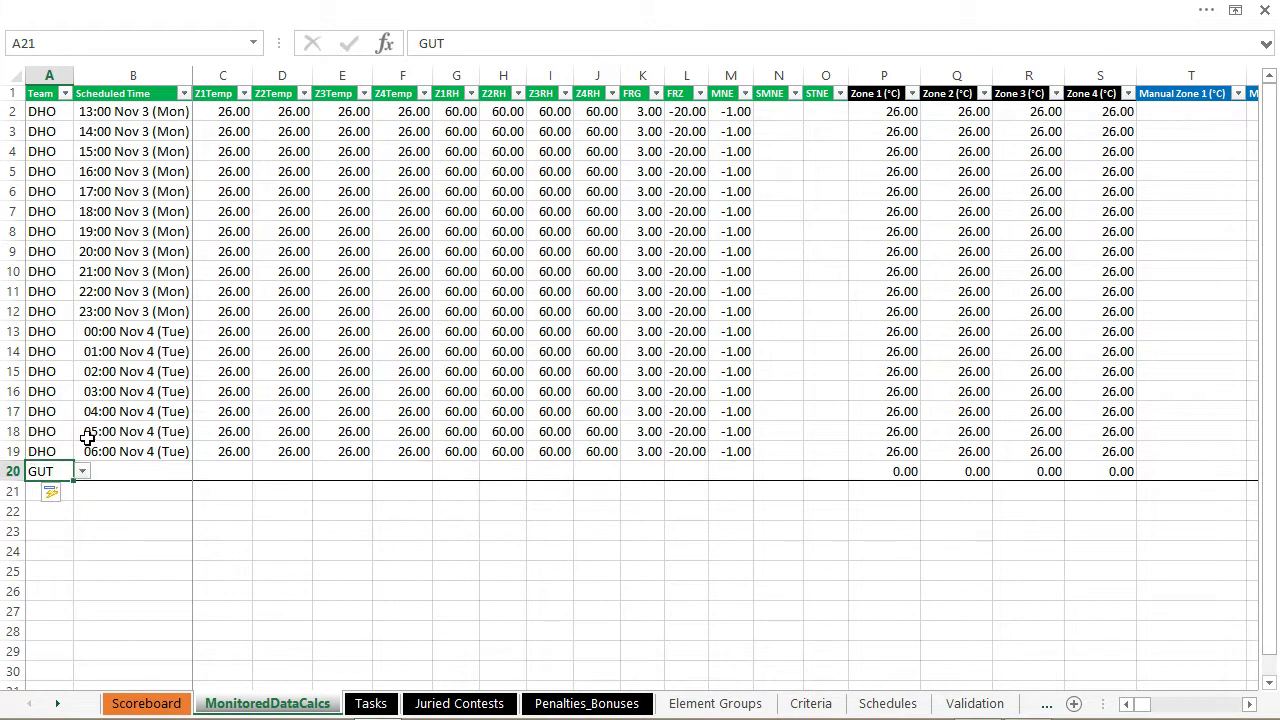
pyautogui.click(52, 473)
pyautogui.moveTo(55, 472); pyautogui.dragTo(50, 578)
# - Copy the DHO Scheduled Time values from B2:B19 into the rows starting at B20
pyautogui.press('Right')
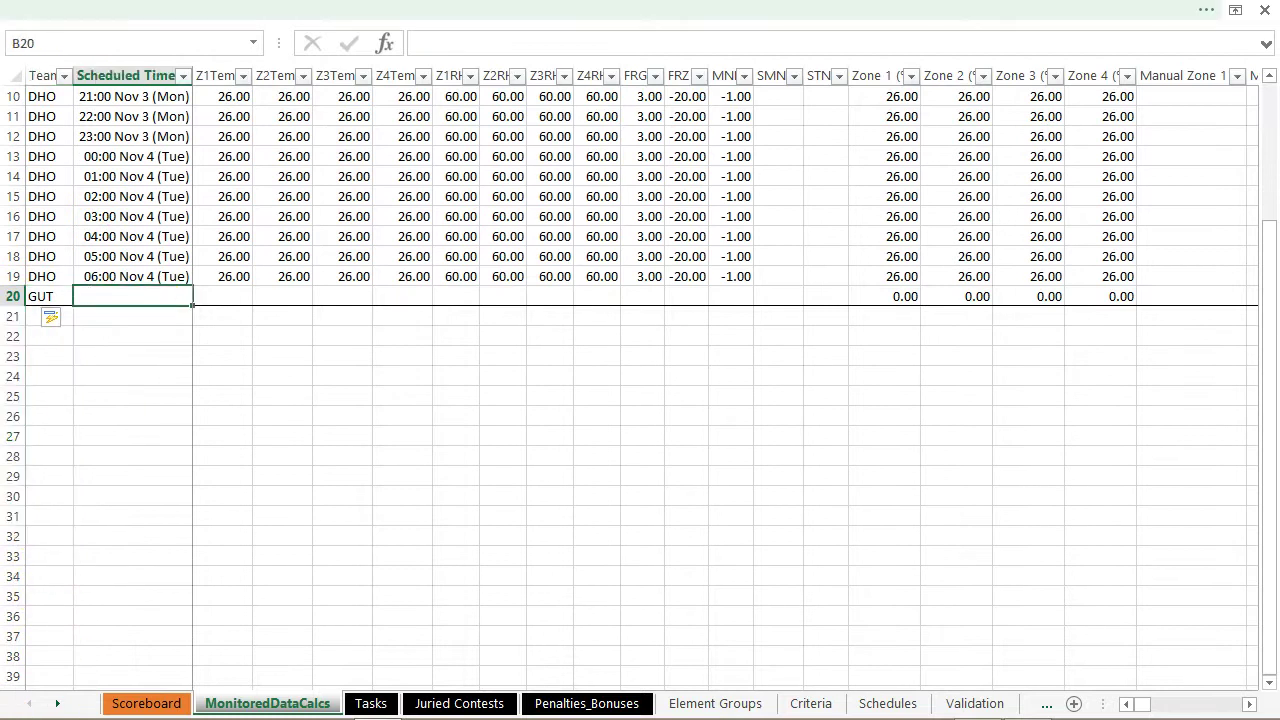
pyautogui.press('Up')
pyautogui.hotkey('ctrl', 'shift', 'Up')
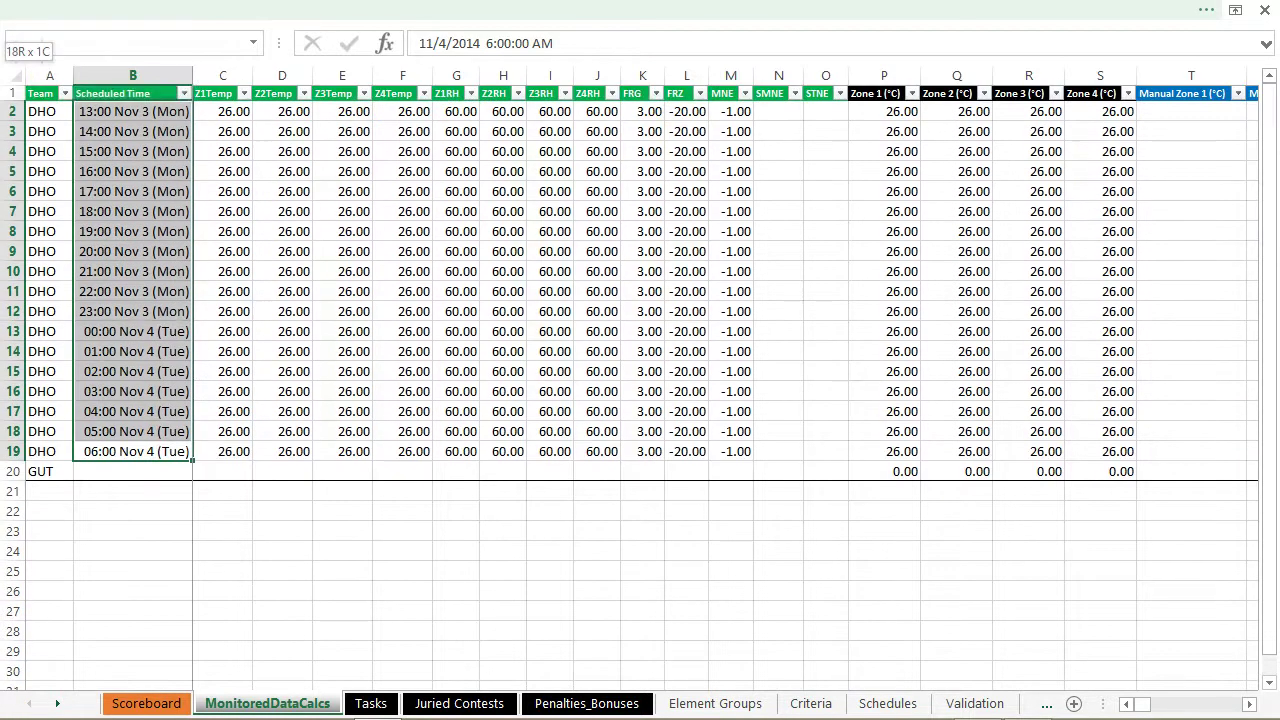
pyautogui.hotkey('ctrl', 'c')
pyautogui.press('Down')
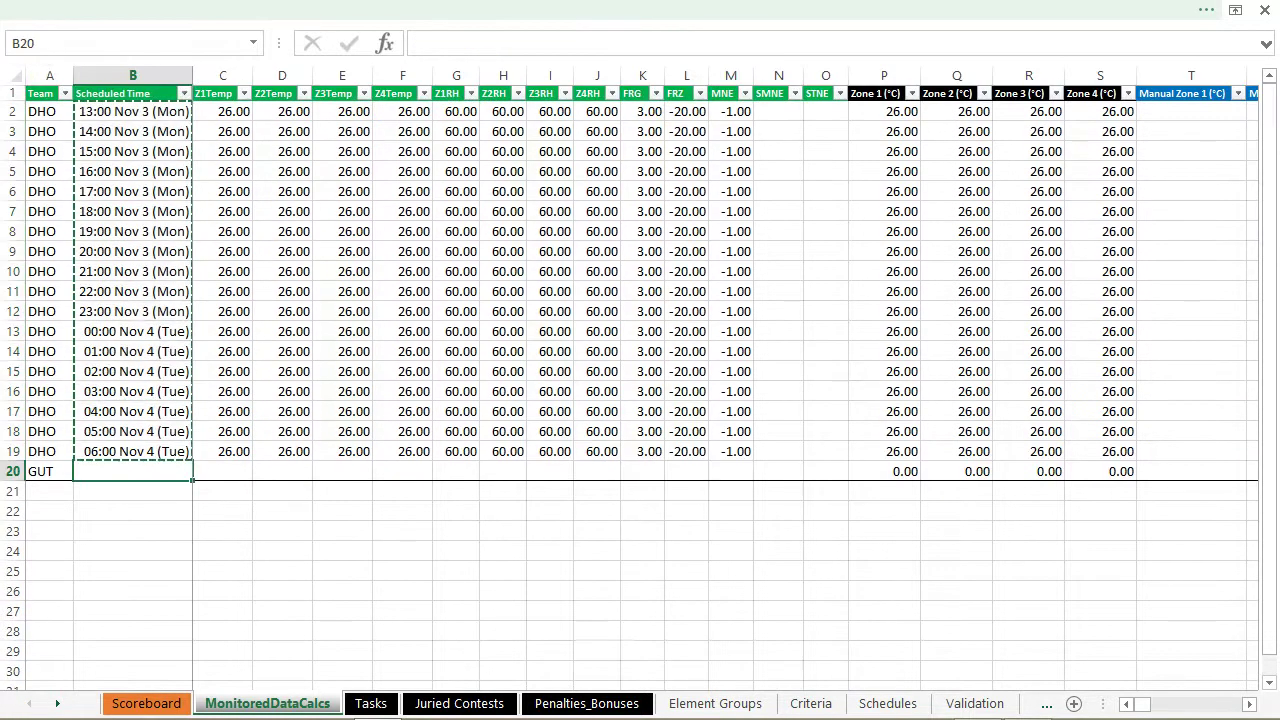
pyautogui.hotkey('ctrl', 'v')
# - Fill the team code GUT down the Team column from A20 to A37
pyautogui.press('Left')
pyautogui.hotkey('shift', 'Down')
pyautogui.hotkey('shift', 'Down')
pyautogui.hotkey('shift', 'Down')
pyautogui.hotkey('shift', 'Down')
pyautogui.hotkey('shift', 'Down')
pyautogui.hotkey('shift', 'Down')
pyautogui.hotkey('shift', 'Down')
pyautogui.hotkey('shift', 'Down')
pyautogui.hotkey('shift', 'Down')
pyautogui.hotkey('shift', 'Down')
pyautogui.hotkey('shift', 'Down')
pyautogui.hotkey('shift', 'Down')
pyautogui.hotkey('shift', 'Down')
pyautogui.hotkey('shift', 'Down')
pyautogui.hotkey('shift', 'Down')
pyautogui.hotkey('shift', 'Down')
pyautogui.hotkey('shift', 'Down')
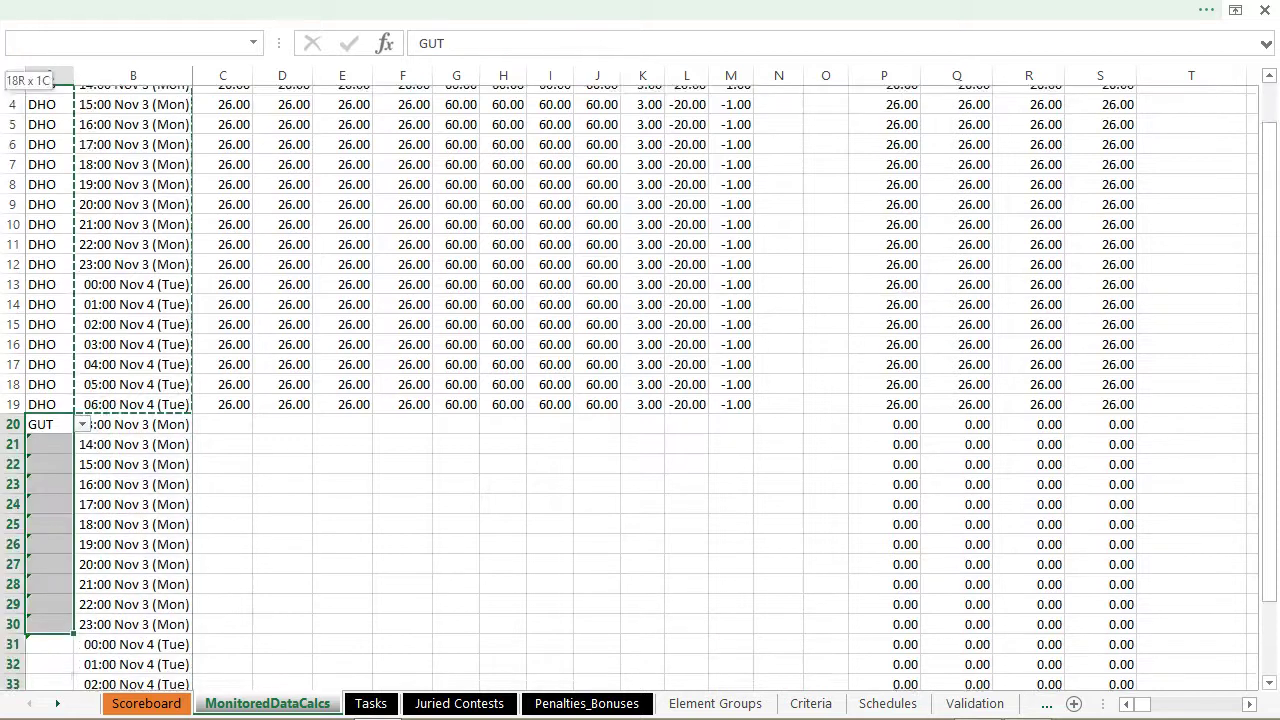
pyautogui.hotkey('ctrl', 'd')
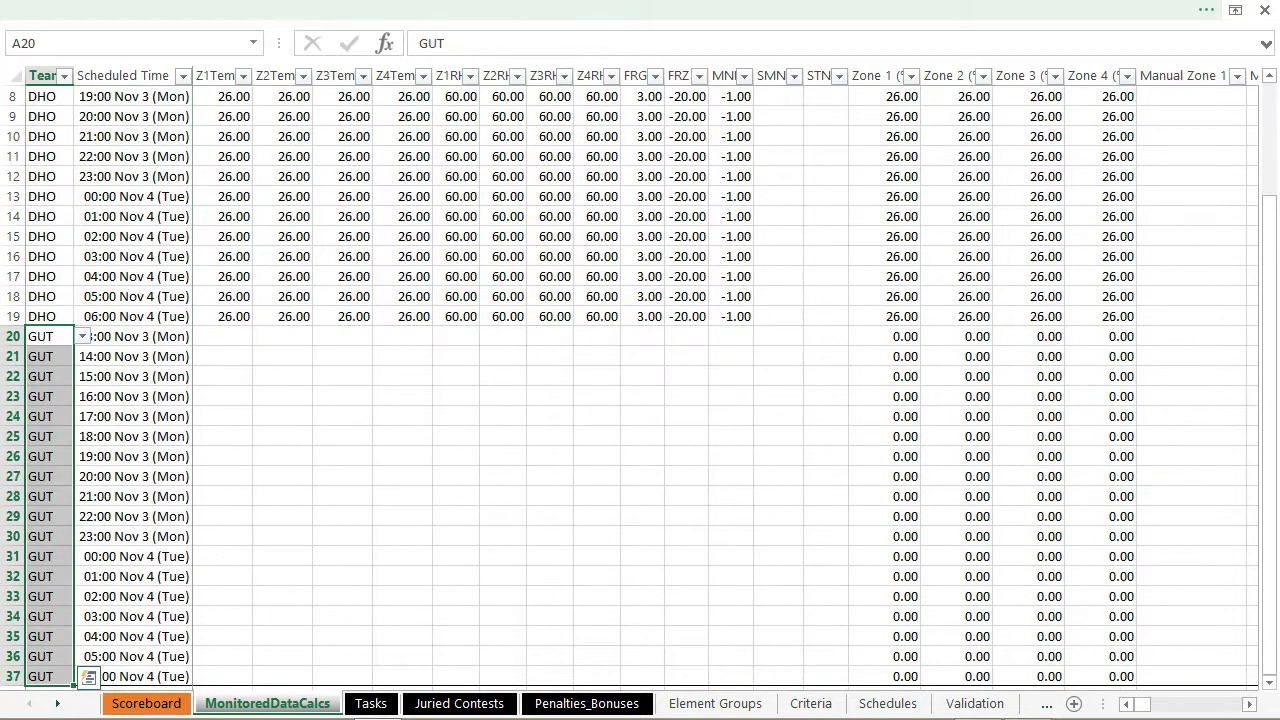
# - Look across the GUT entry cells in row 20 from Team to Z4Temp and back
pyautogui.press('Right')
pyautogui.press('Right')
pyautogui.press('Right')
pyautogui.press('Right')
pyautogui.press('Right')
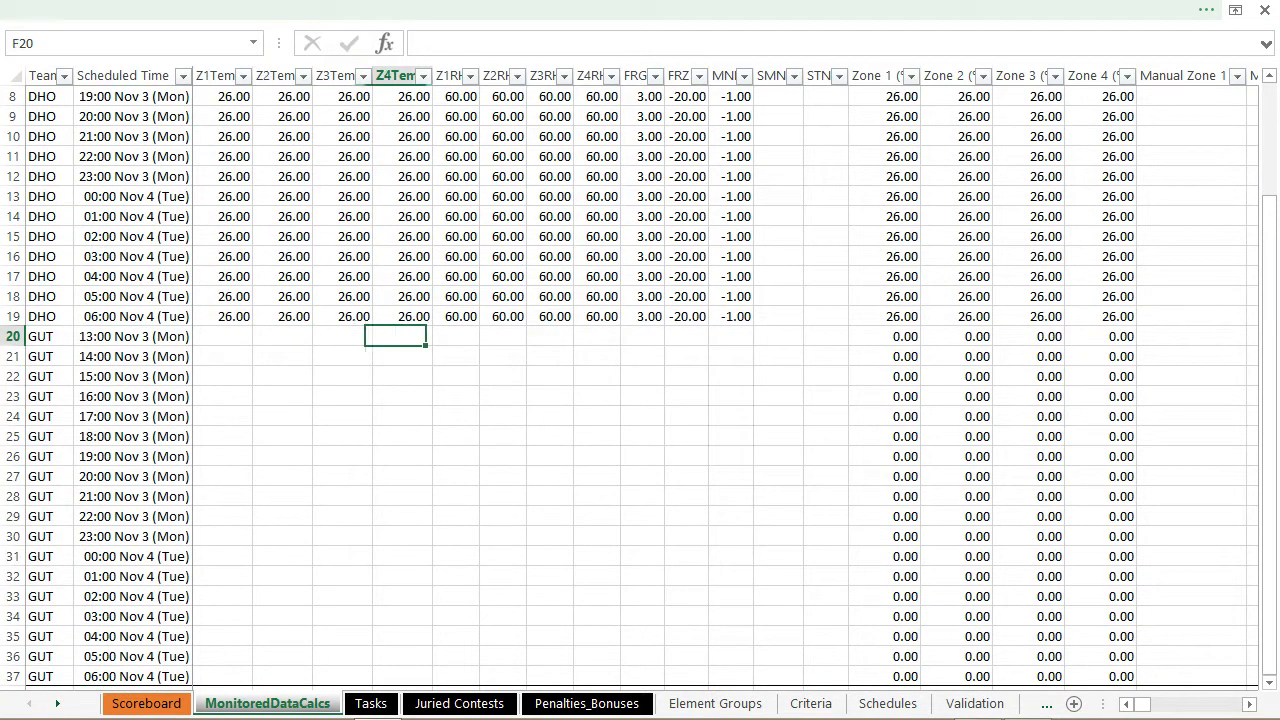
pyautogui.press('Left')
pyautogui.press('Left')
pyautogui.press('Left')
pyautogui.press('Left')
pyautogui.press('Left')
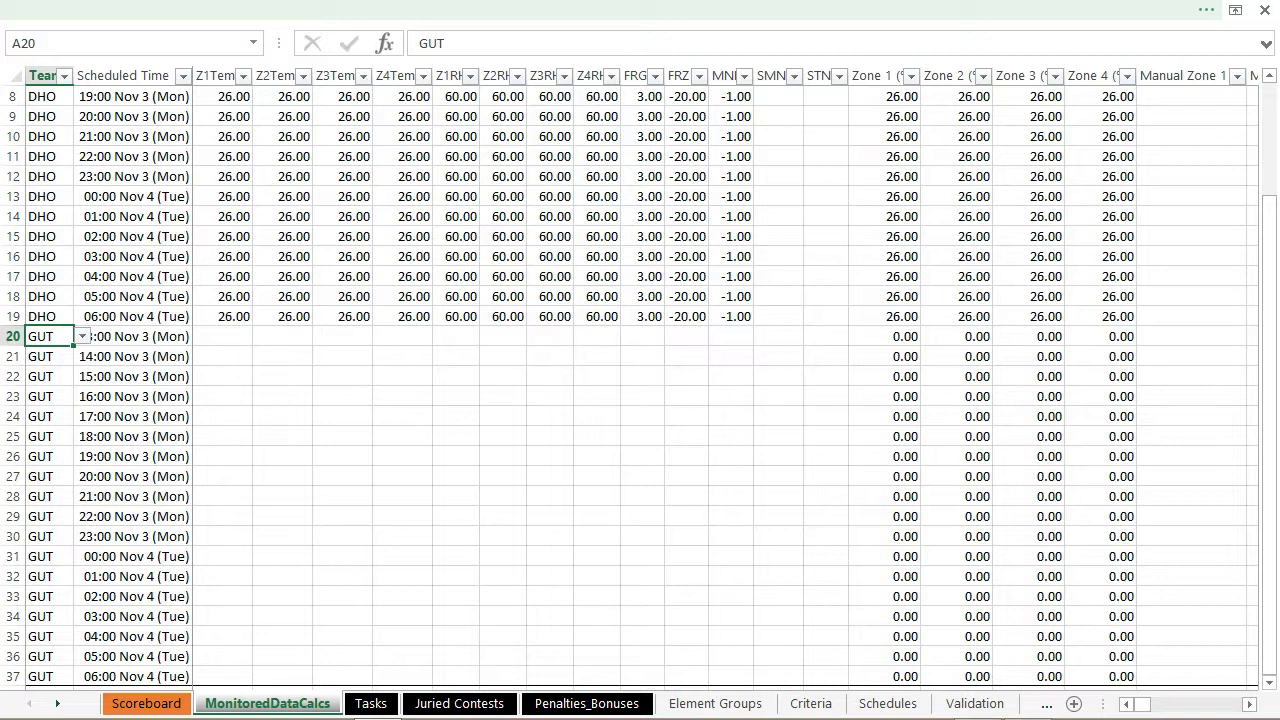
# - Delete the GUT table rows 20 through 37 from MonitoredDataCalcs
pyautogui.keyDown('shift'); pyautogui.click(40, 676); pyautogui.keyUp('shift')
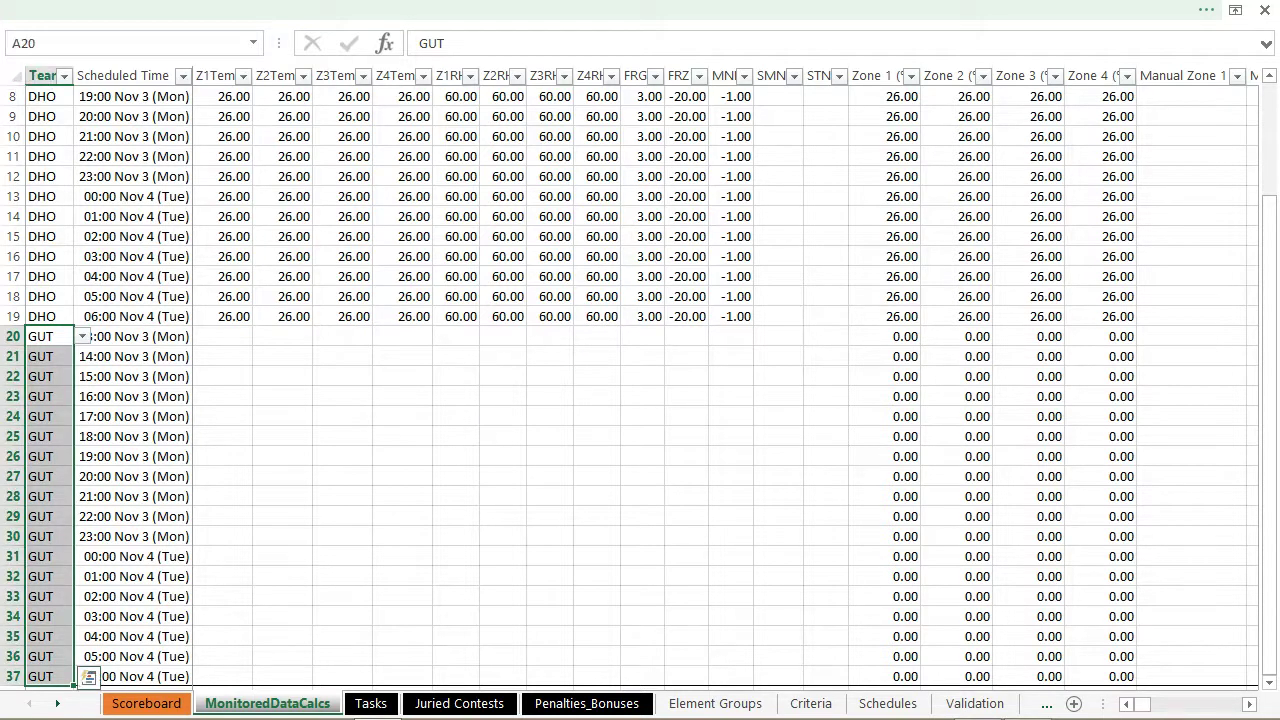
pyautogui.hotkey('shift', 'F10')
pyautogui.press('d')
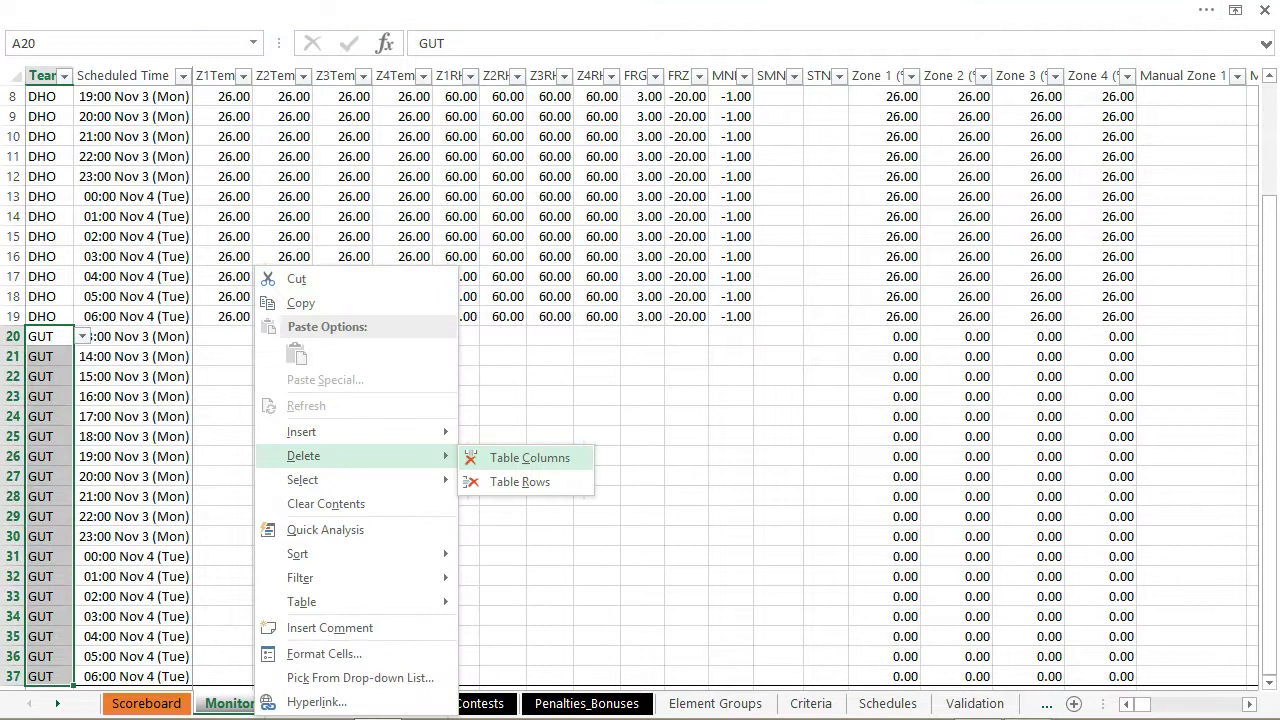
pyautogui.press('Down')
pyautogui.press('Return')
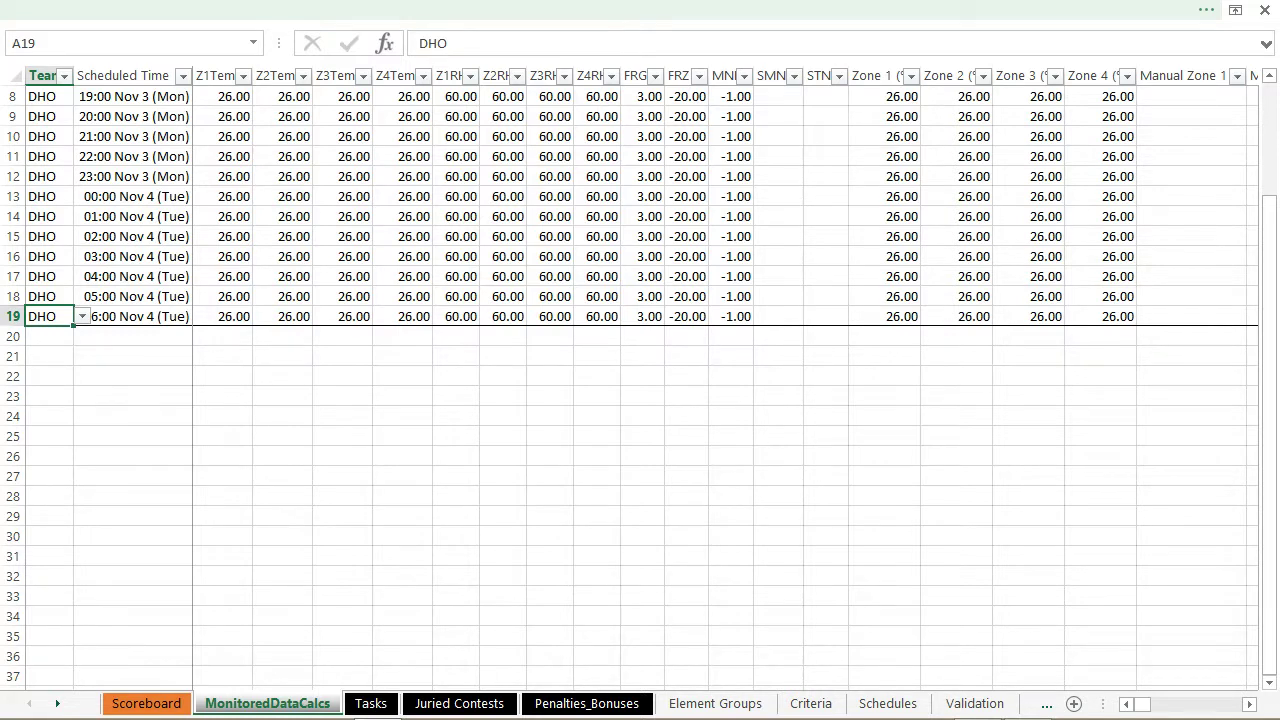
# - Compare the layouts of the MonitoredDataCalcs, Tasks and Juried Contests sheets, finishing on Tasks
pyautogui.hotkey('ctrl', 'pagedown')
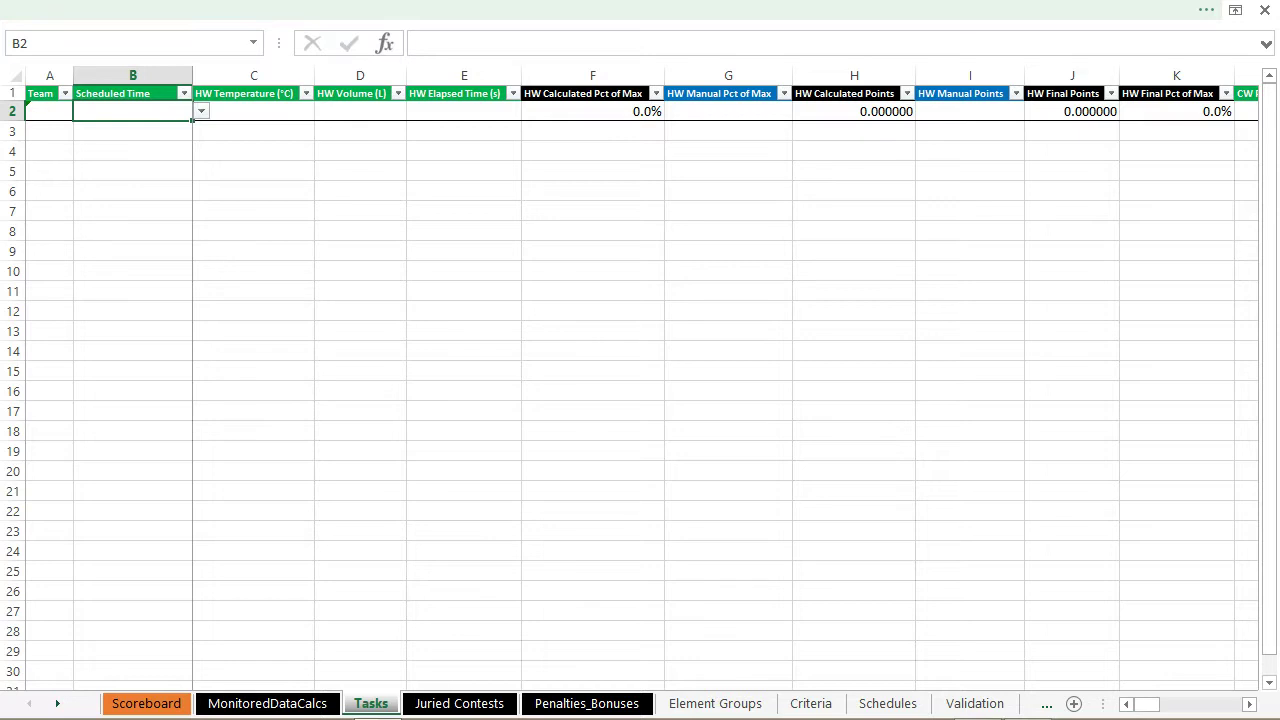
pyautogui.hotkey('ctrl', 'pageup')
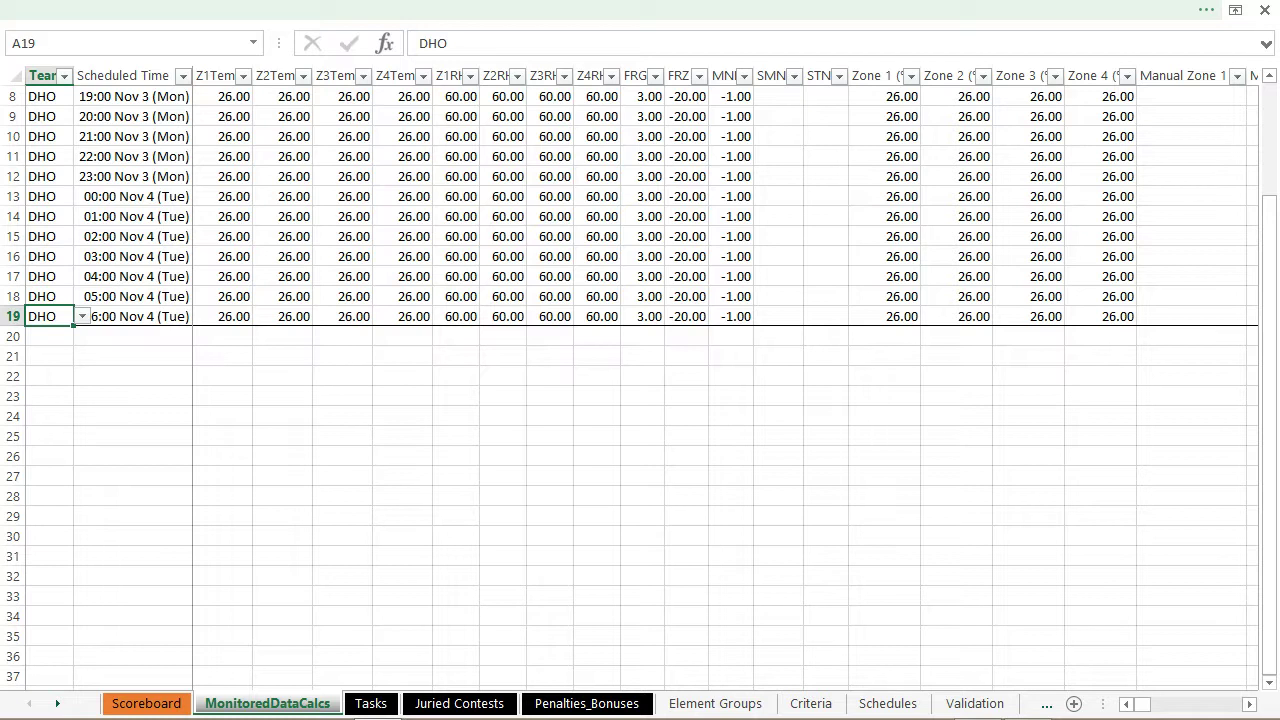
pyautogui.hotkey('ctrl', 'pagedown')
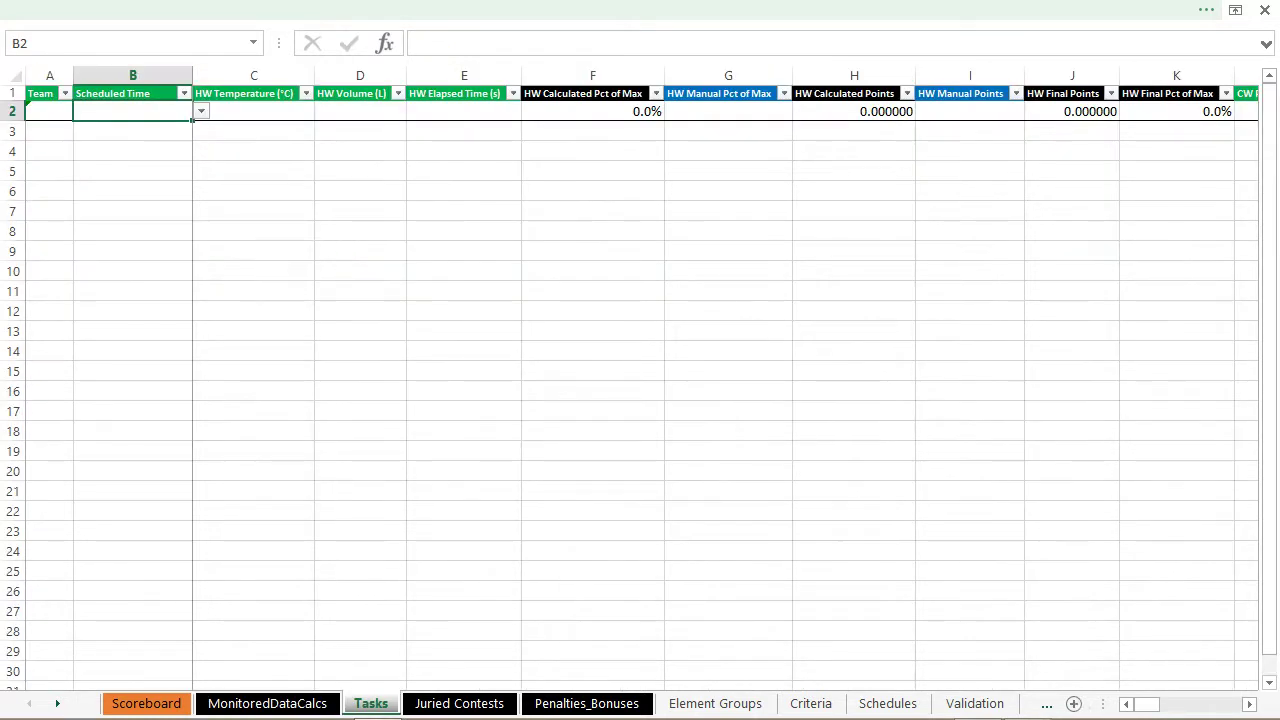
pyautogui.hotkey('ctrl', 'pagedown')
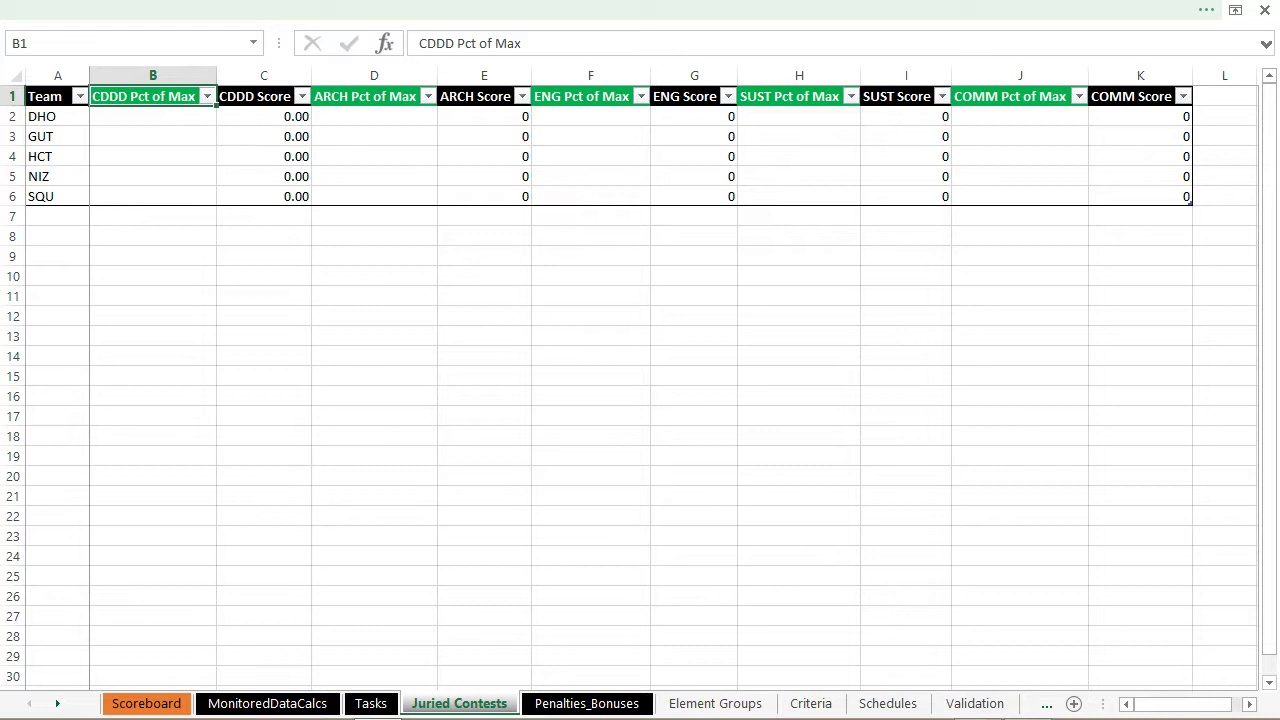
pyautogui.hotkey('ctrl', 'pageup')
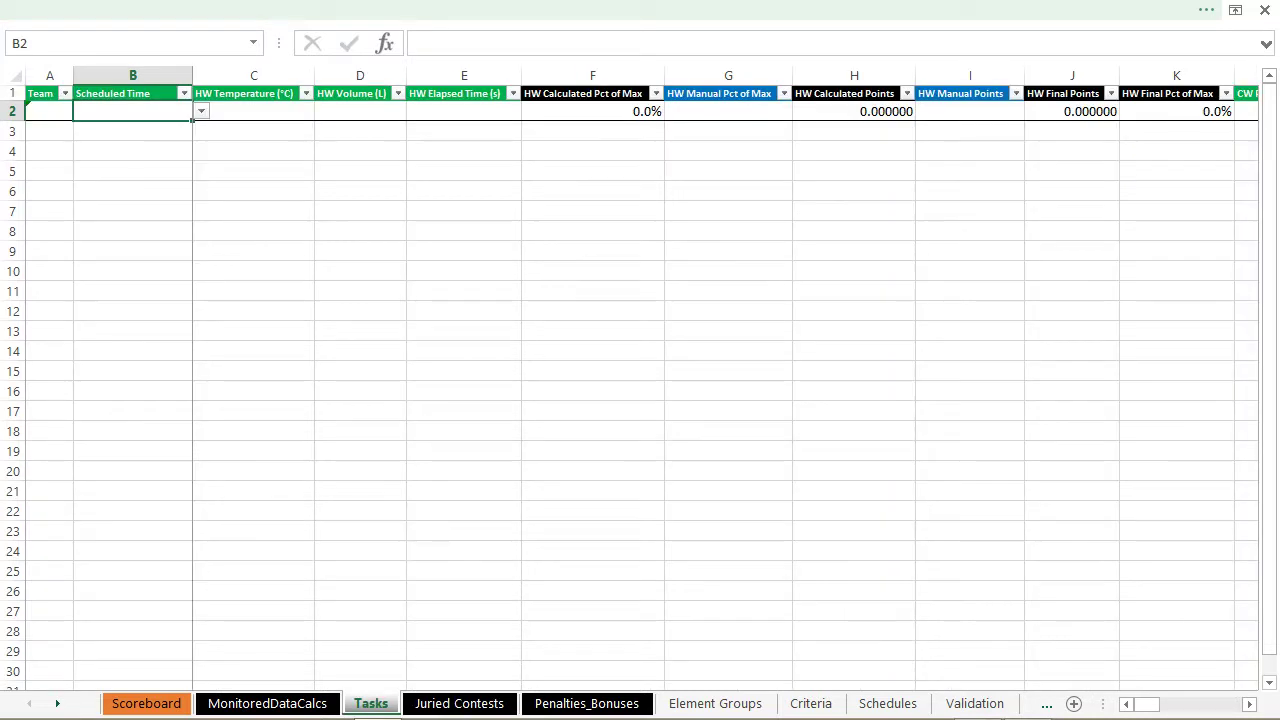
# - Set row 2 of the Tasks sheet to team DHO with Scheduled Time Nov 4 (Tue)
pyautogui.click(49, 111)
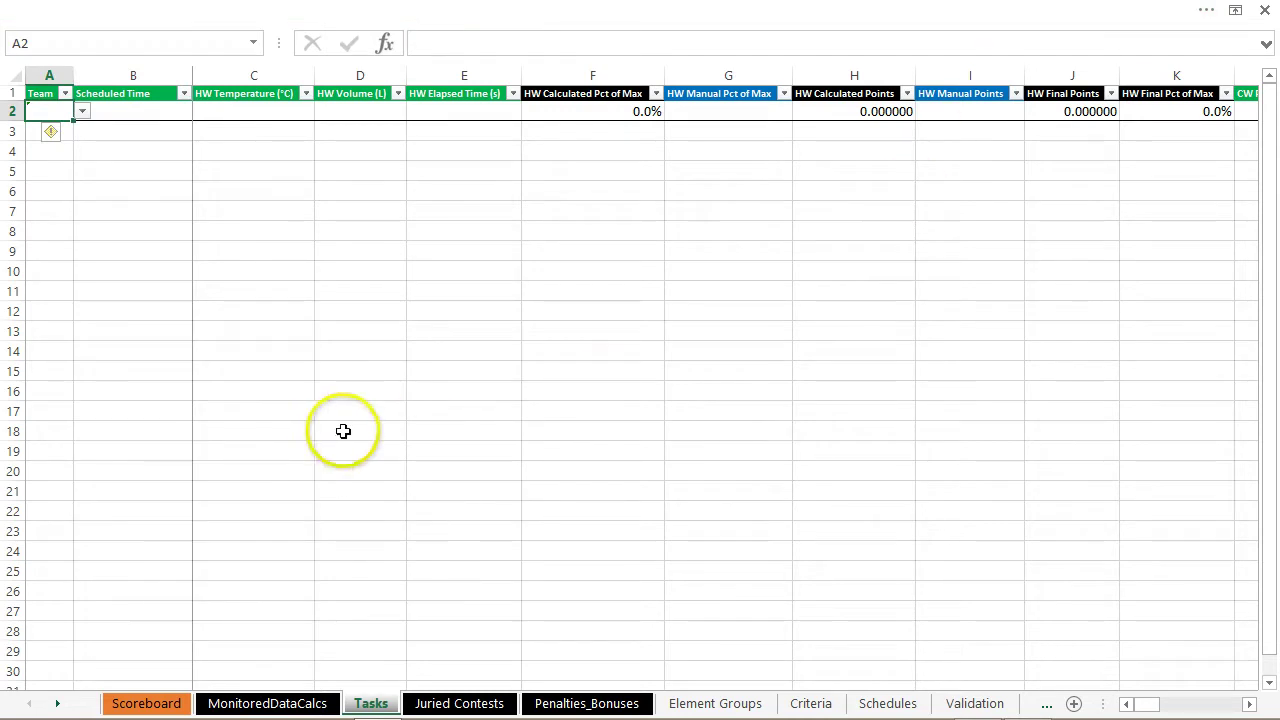
pyautogui.click(81, 111)
pyautogui.click(64, 129)
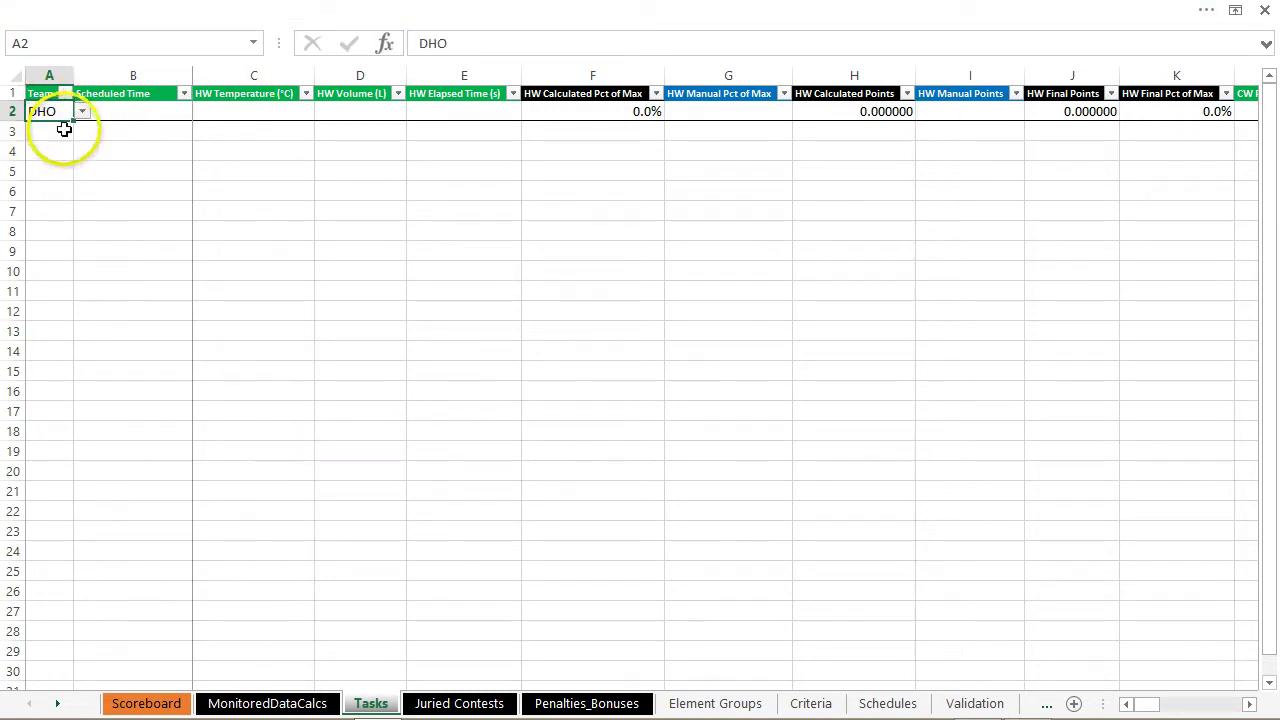
pyautogui.click(130, 113)
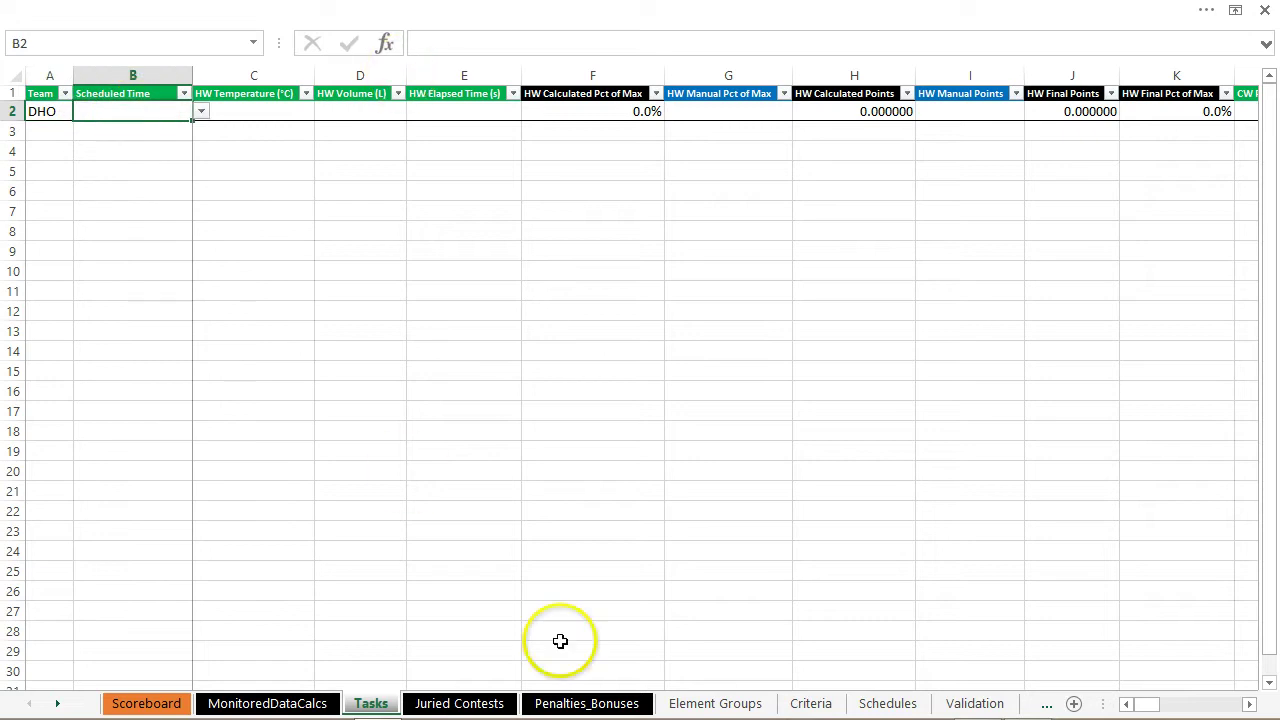
pyautogui.click(202, 113)
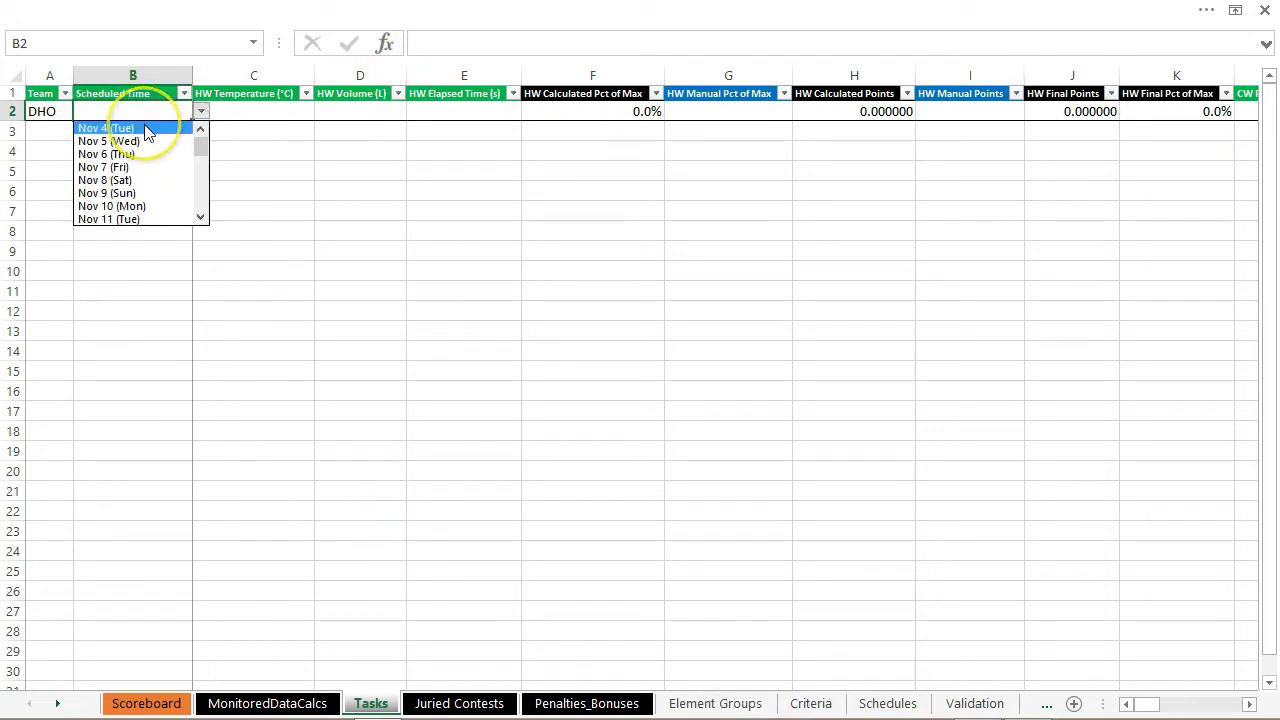
pyautogui.click(147, 130)
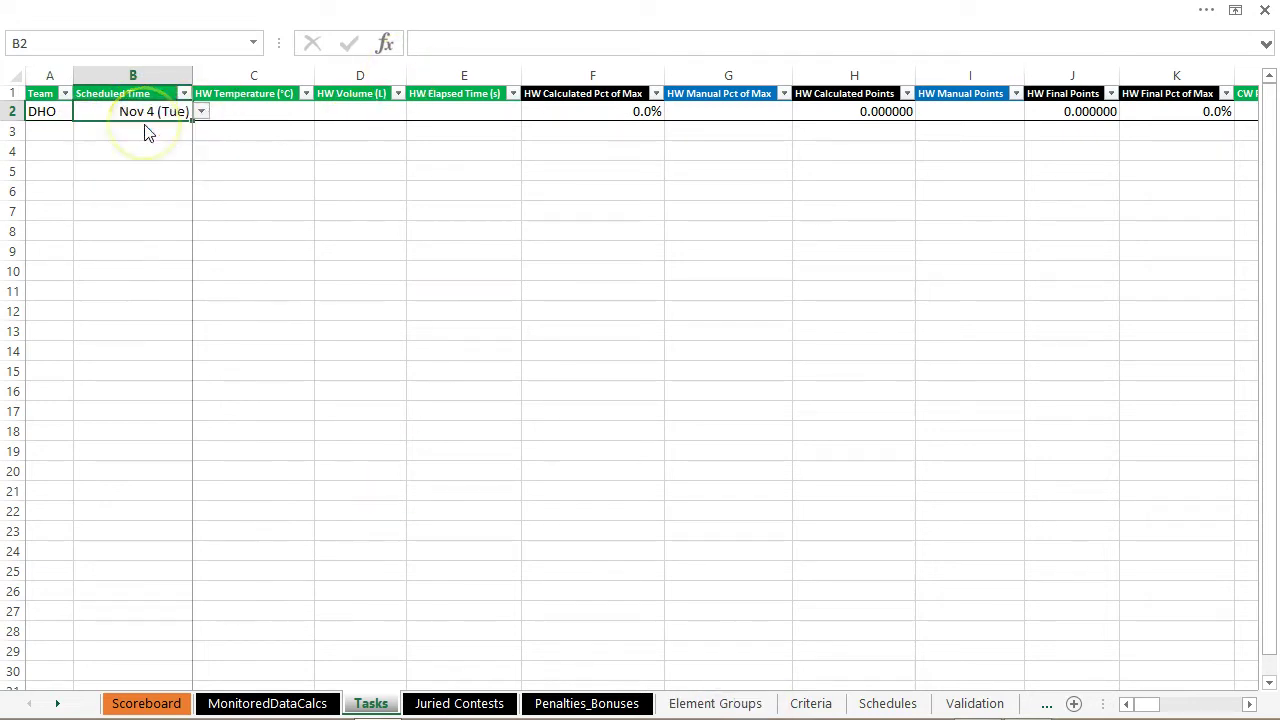
# - Check the hot water limits on the Criteria sheet and enter 50 as DHO's HW Temperature (°C) in C2 of Tasks
pyautogui.click(264, 113)
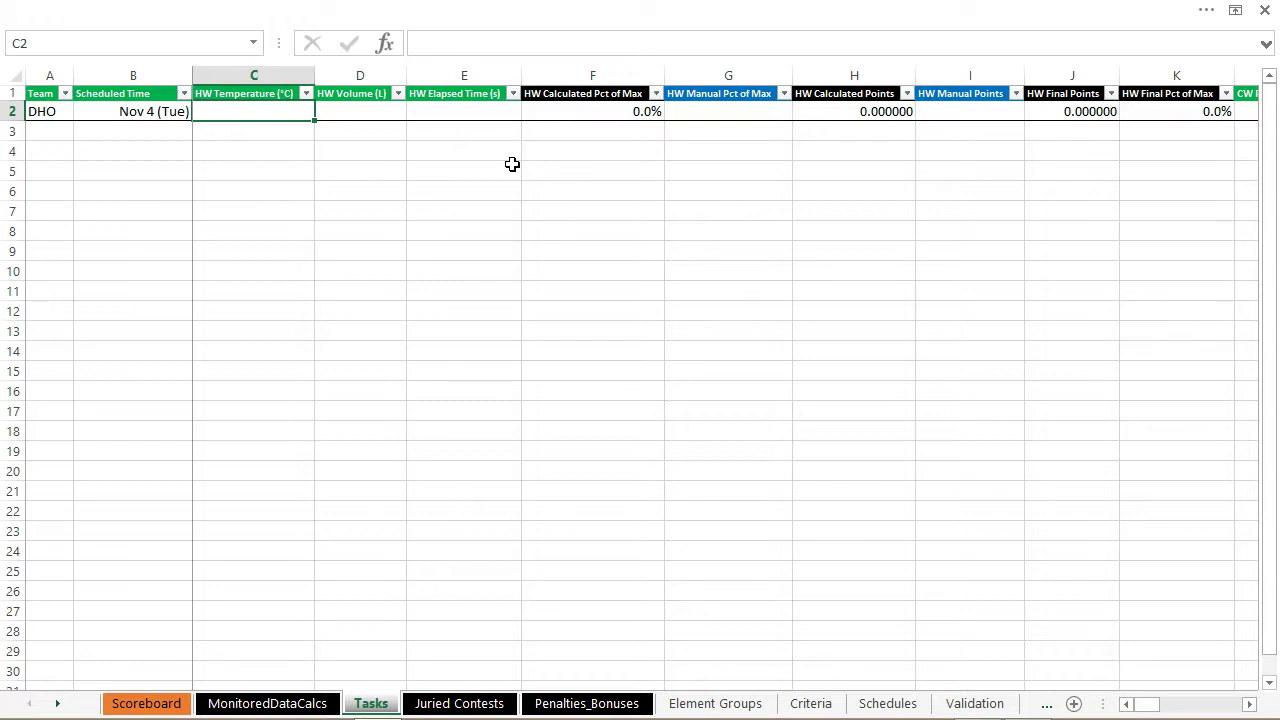
pyautogui.click(811, 703)
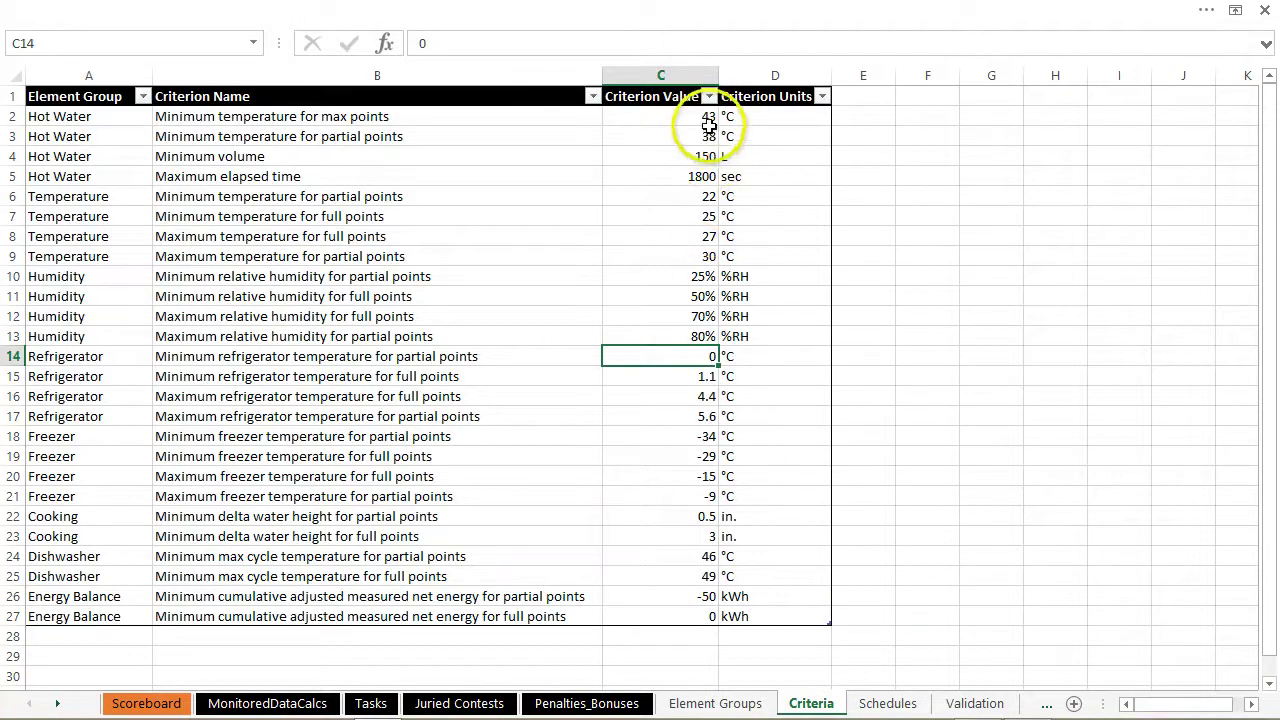
pyautogui.click(370, 704)
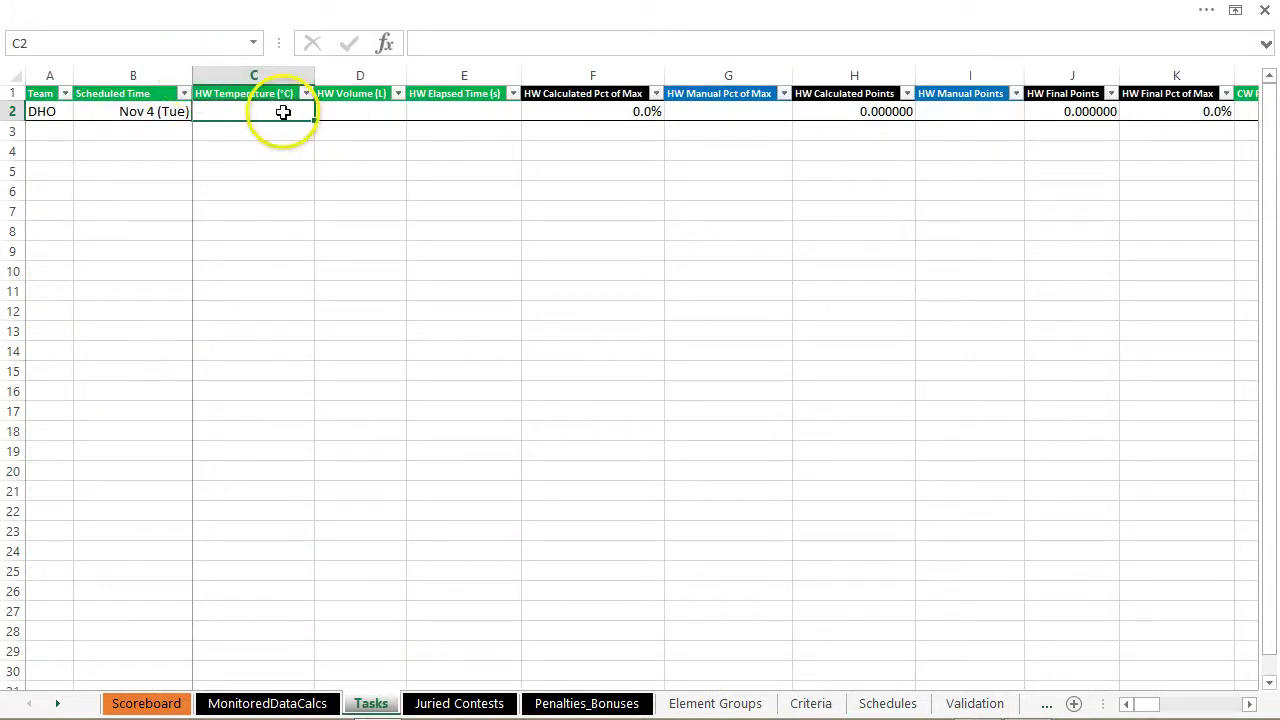
pyautogui.write('50')
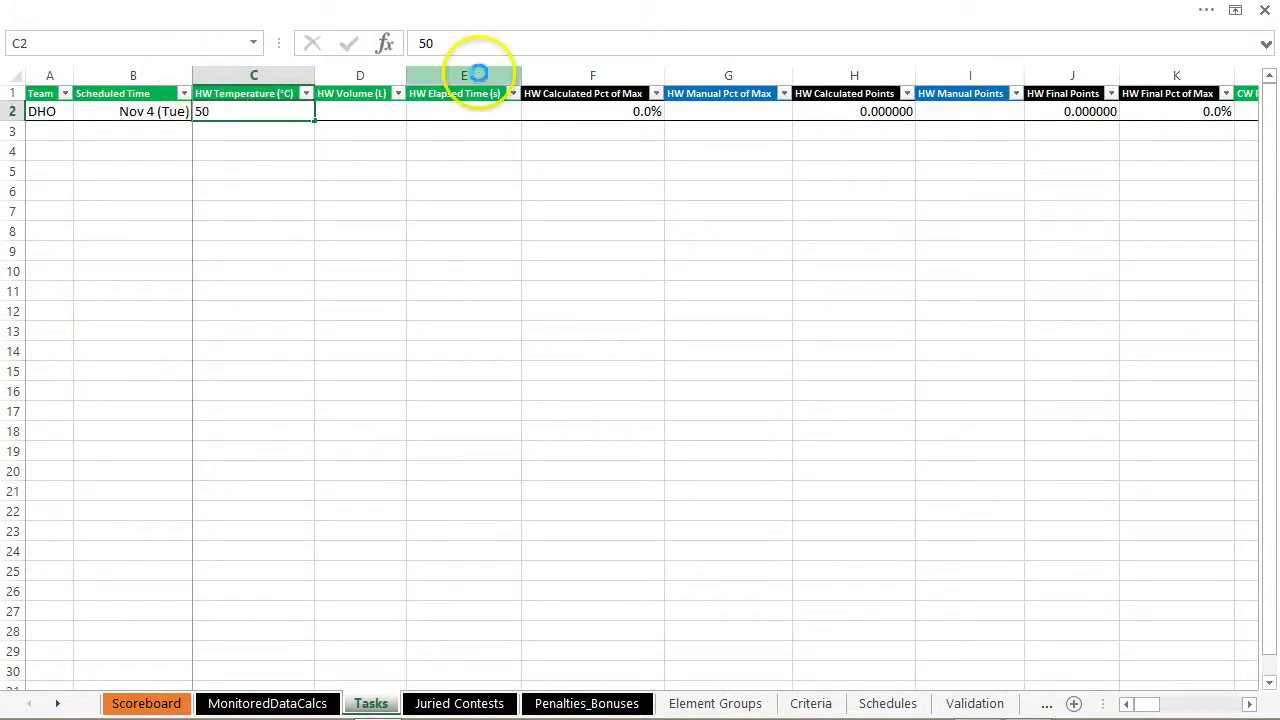
pyautogui.press('Tab')
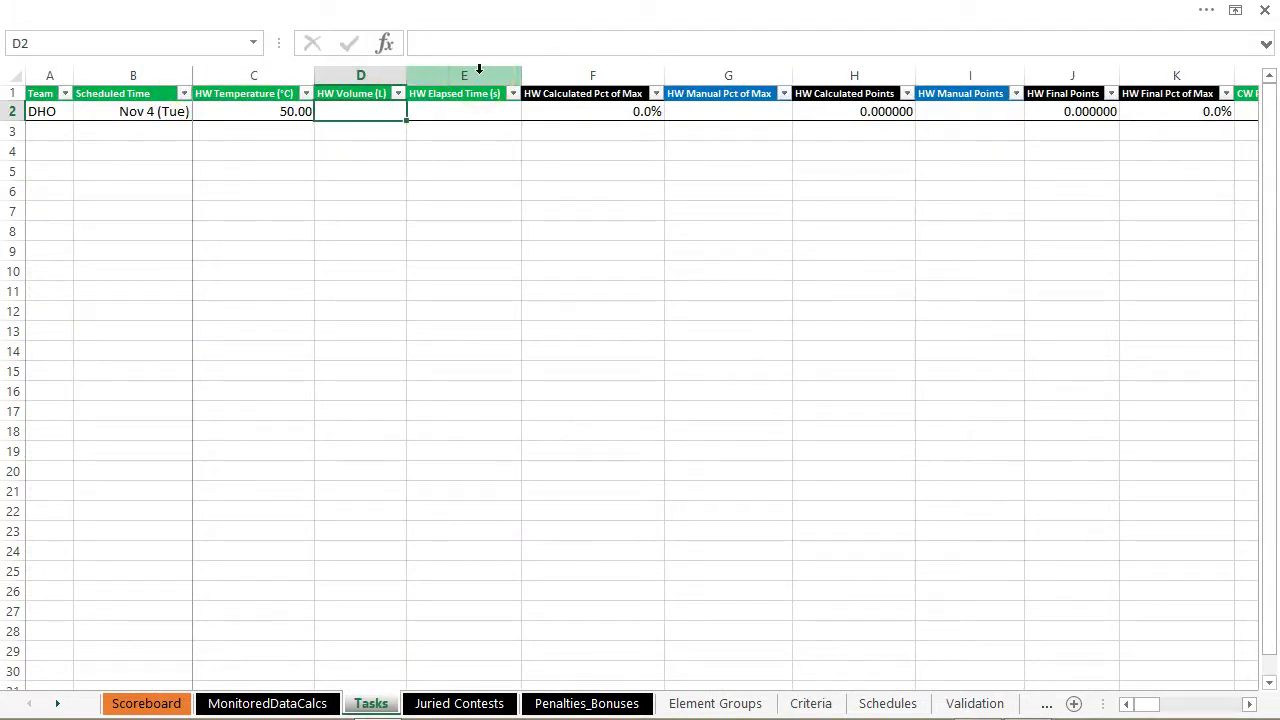
pyautogui.click(369, 111)
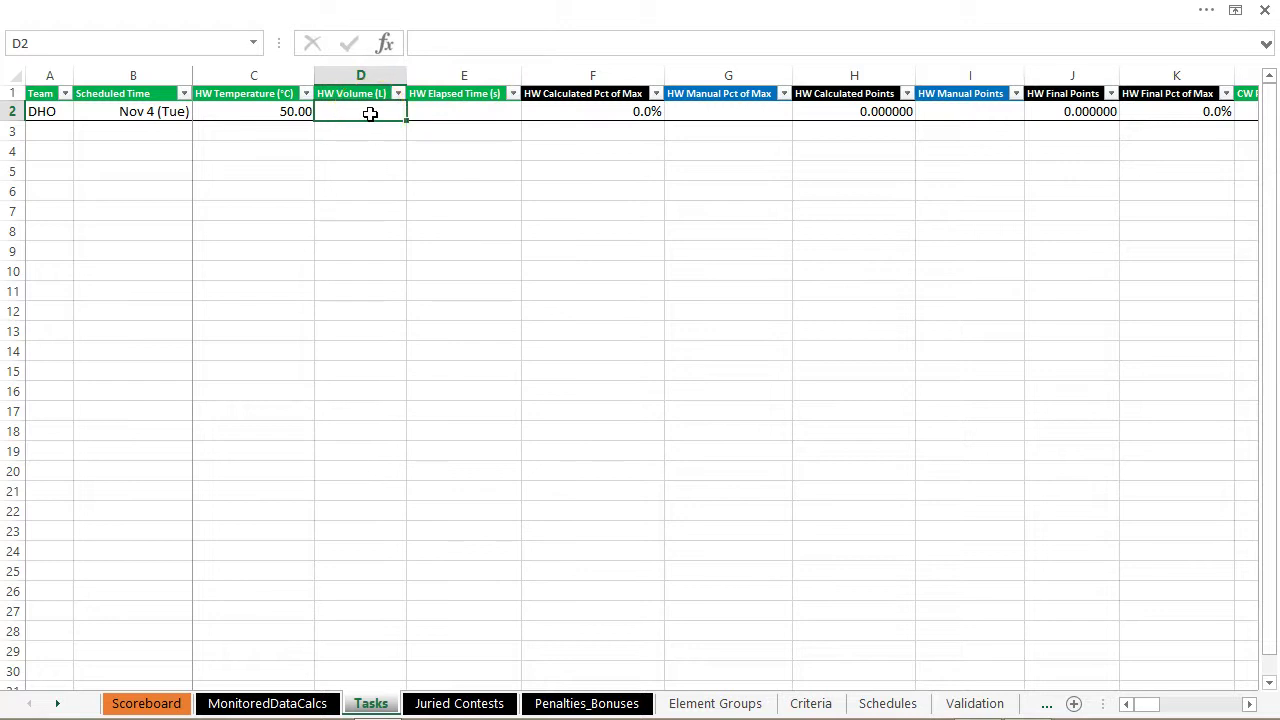
# - Enter 160 as DHO's HW Volume (L) in D2 of the Tasks sheet
pyautogui.write('1600')
pyautogui.press('Tab')
pyautogui.click(370, 112)
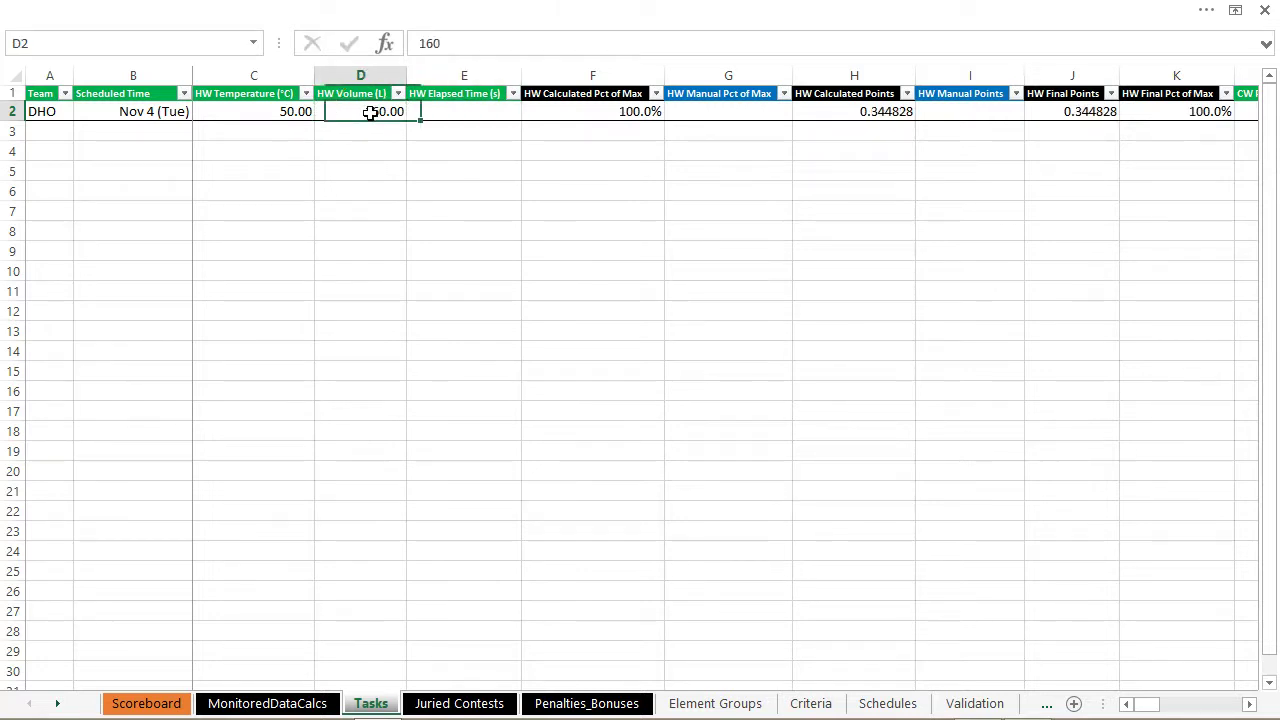
pyautogui.press('Tab')
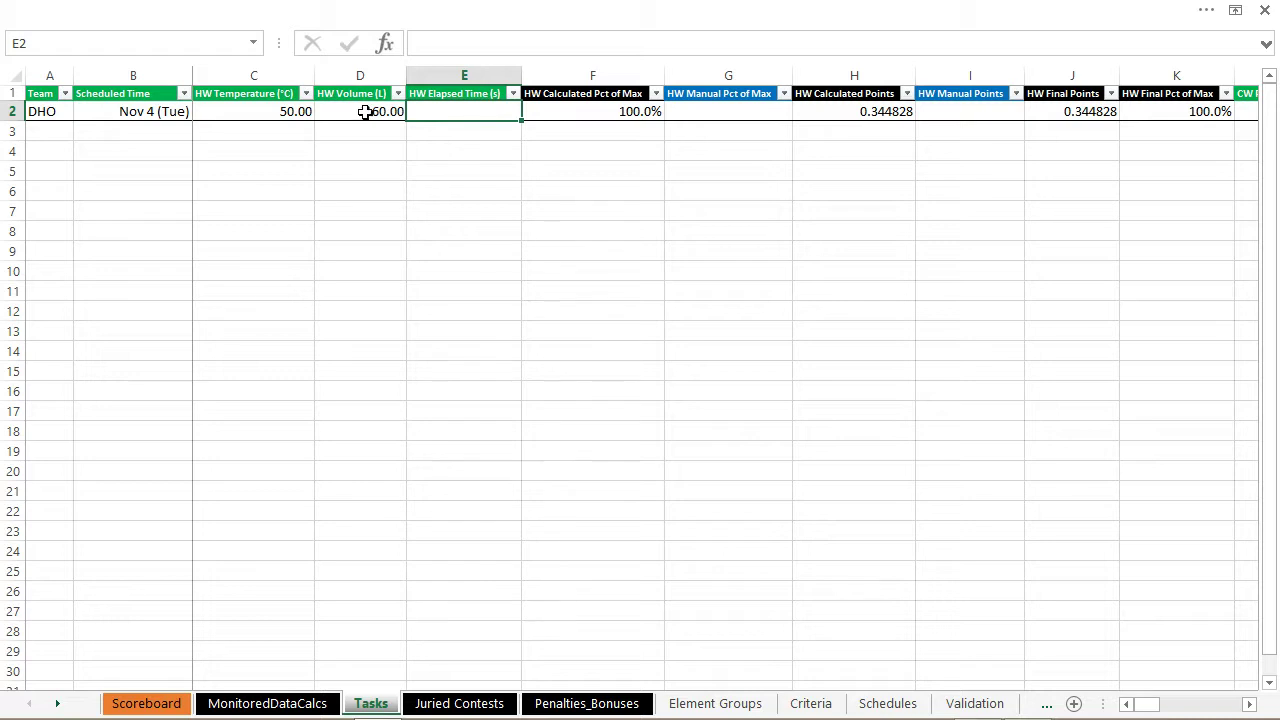
# - Check the hot water maximum elapsed time on the Criteria sheet and enter 1800 as DHO's HW Elapsed Time (s) in E2 of Tasks
pyautogui.click(434, 106)
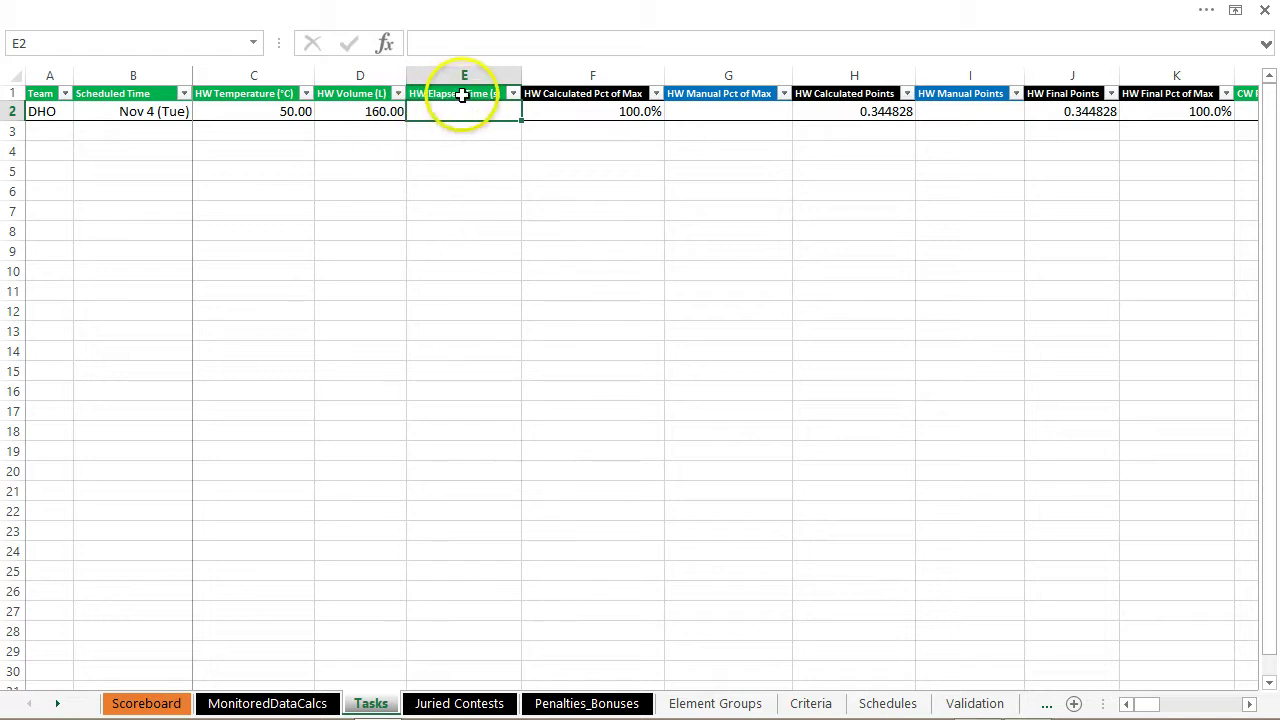
pyautogui.moveTo(965, 700)
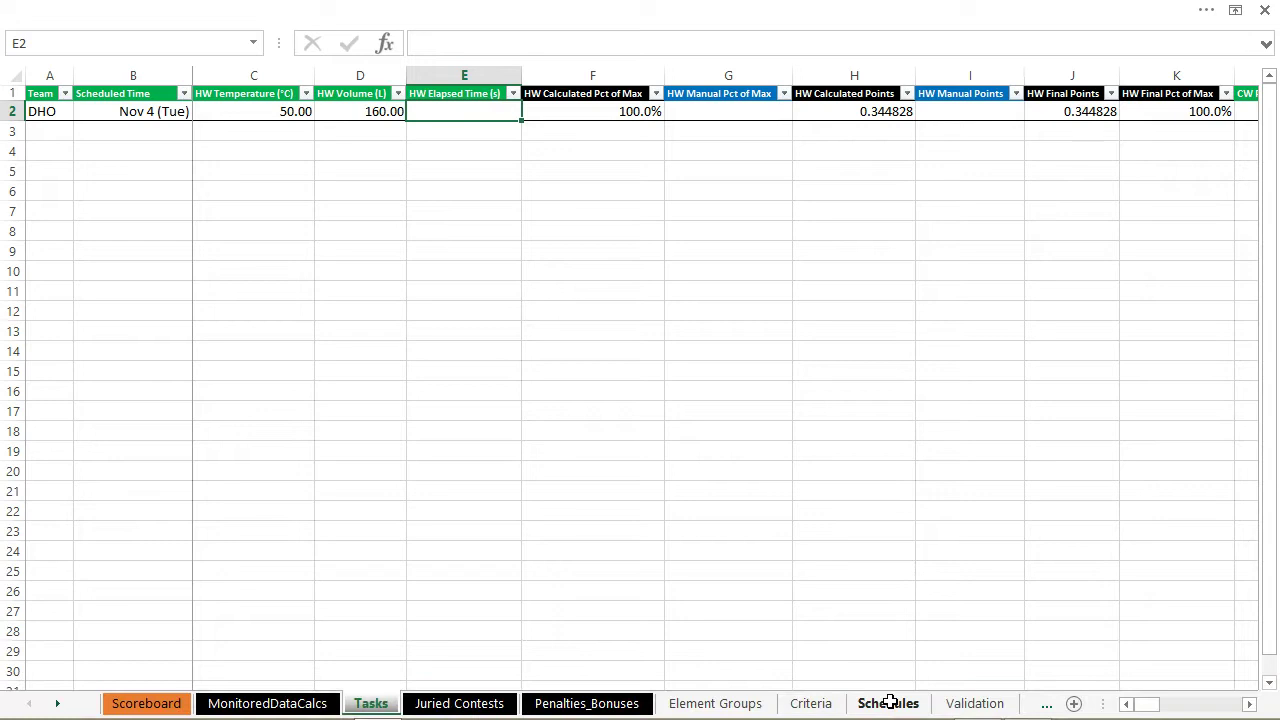
pyautogui.click(811, 703)
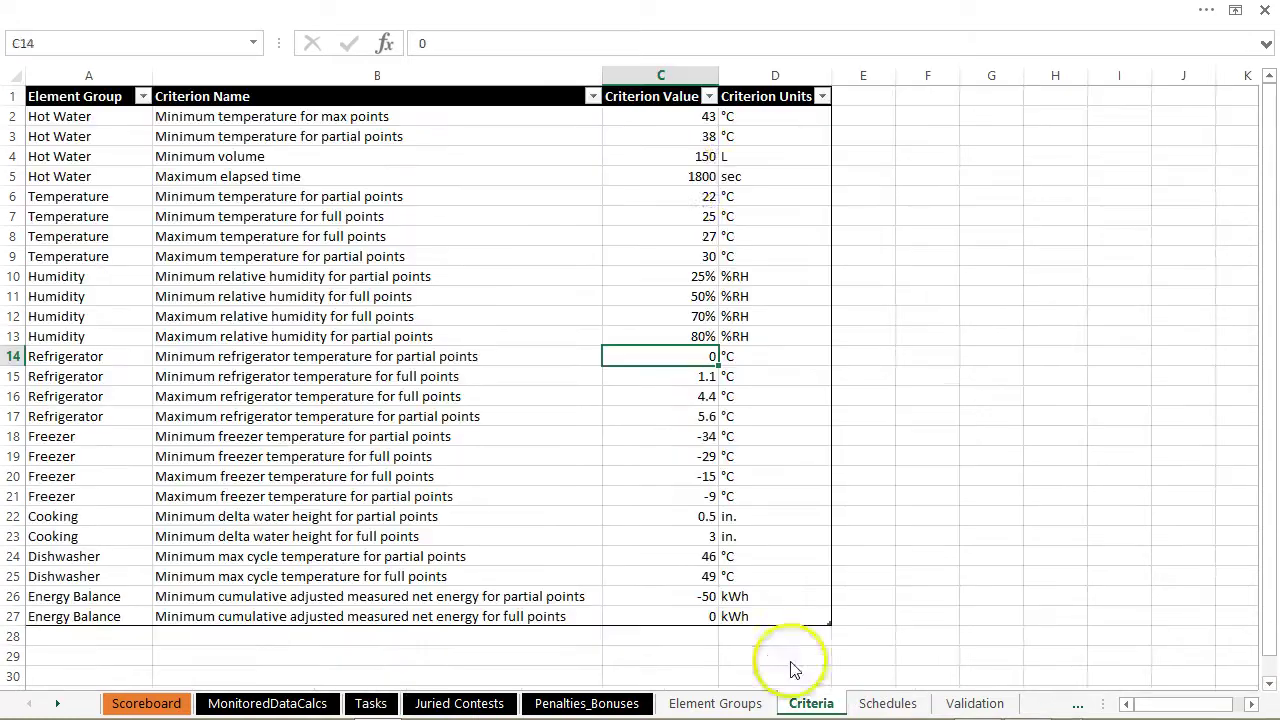
pyautogui.click(680, 176)
pyautogui.moveTo(286, 178); pyautogui.dragTo(666, 178)
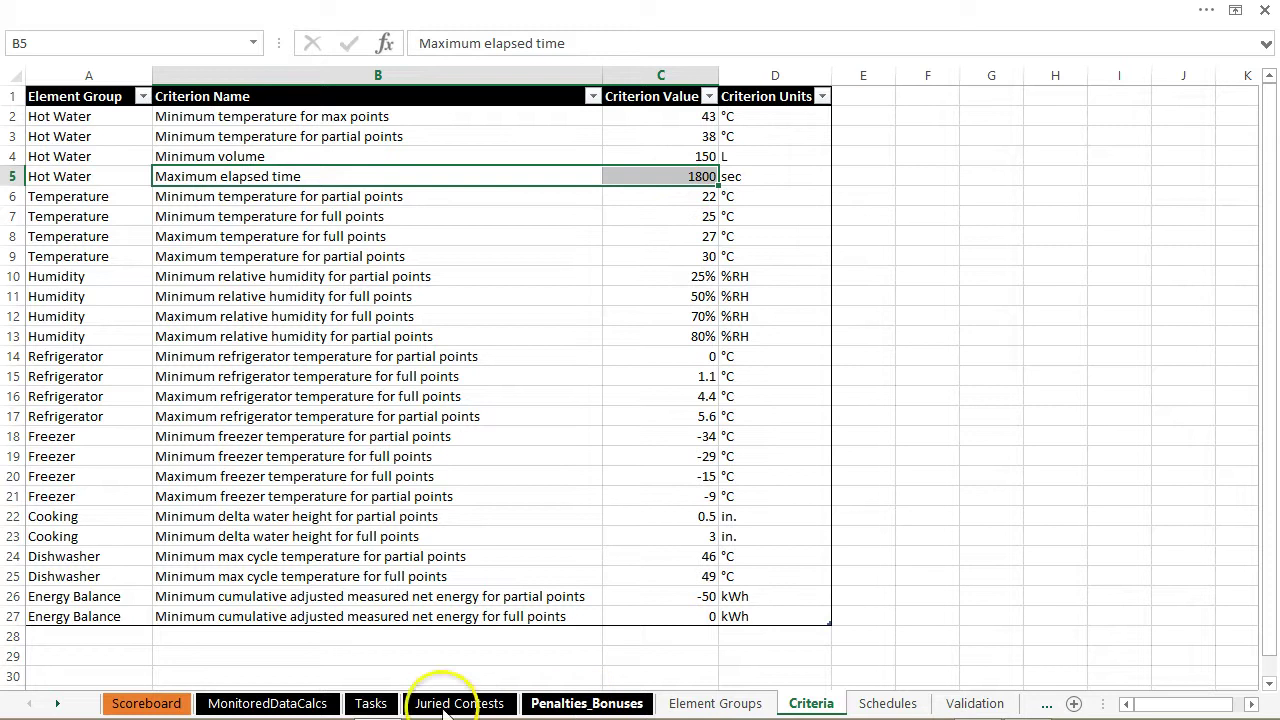
pyautogui.click(371, 704)
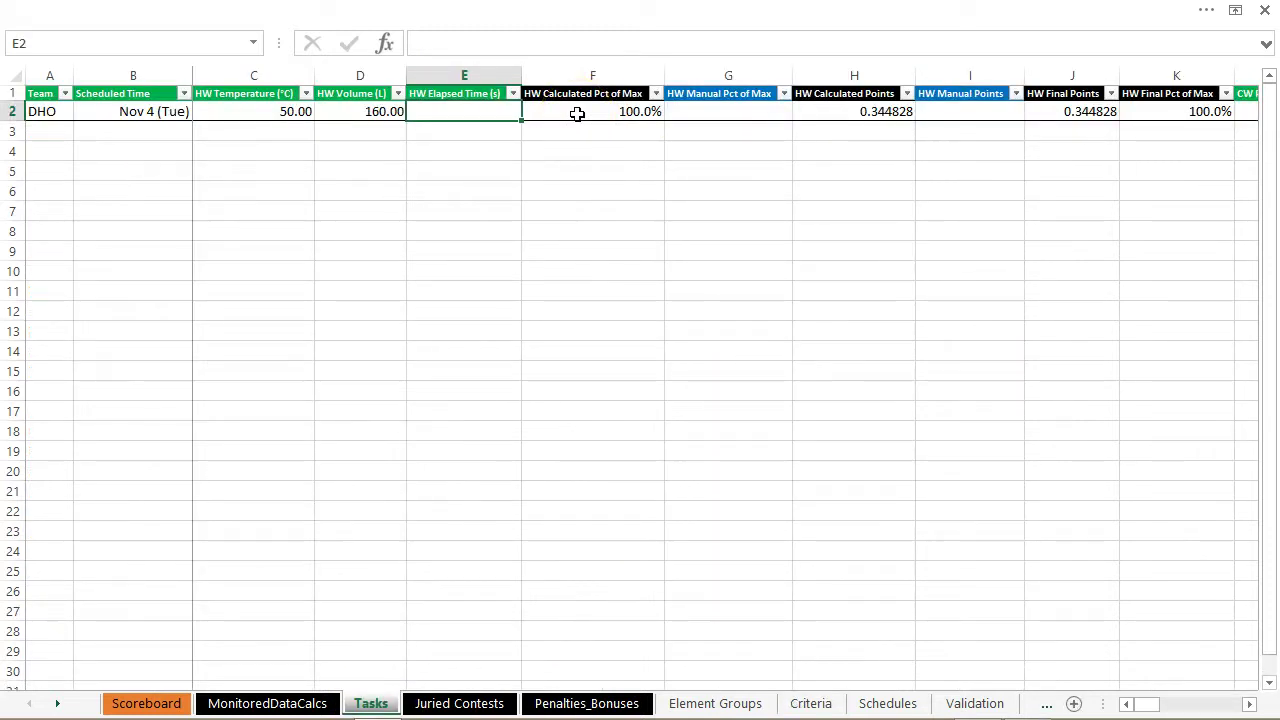
pyautogui.write('18000')
pyautogui.press('BackSpace')
pyautogui.click(577, 114)
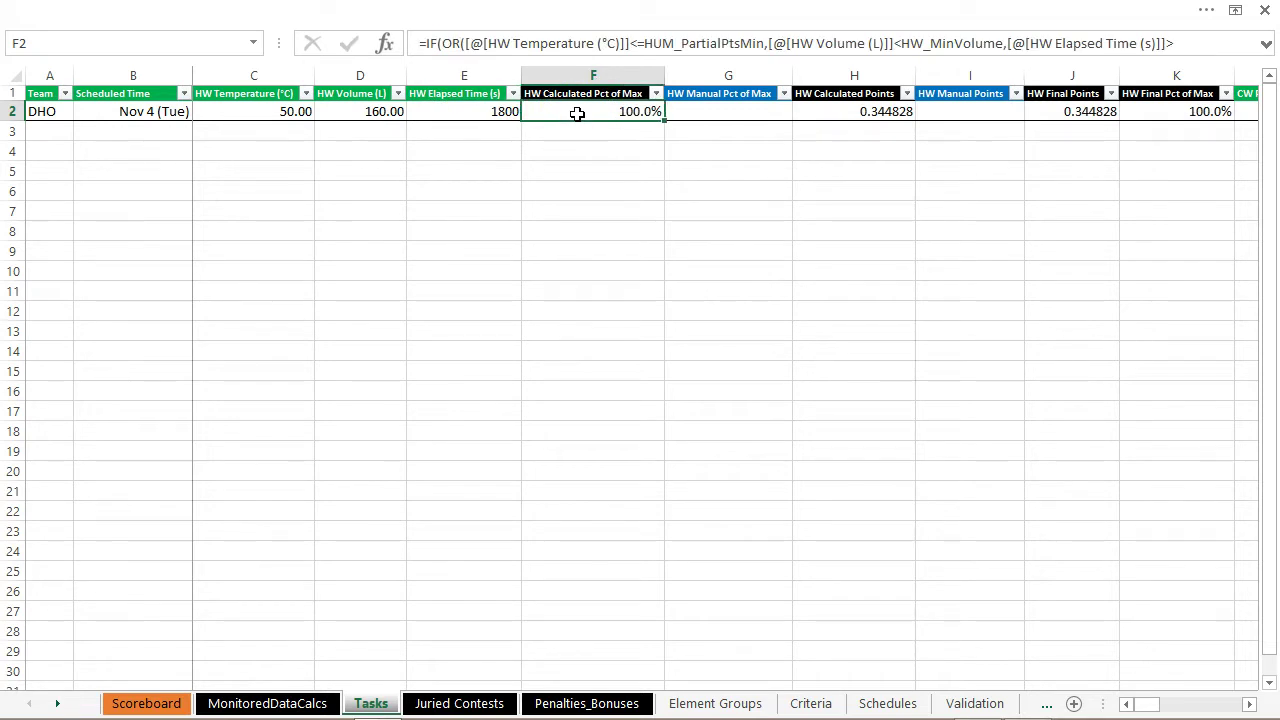
# - Enter 100% as DHO's CW Pct of Max in L2 of the Tasks sheet
pyautogui.press('Tab')
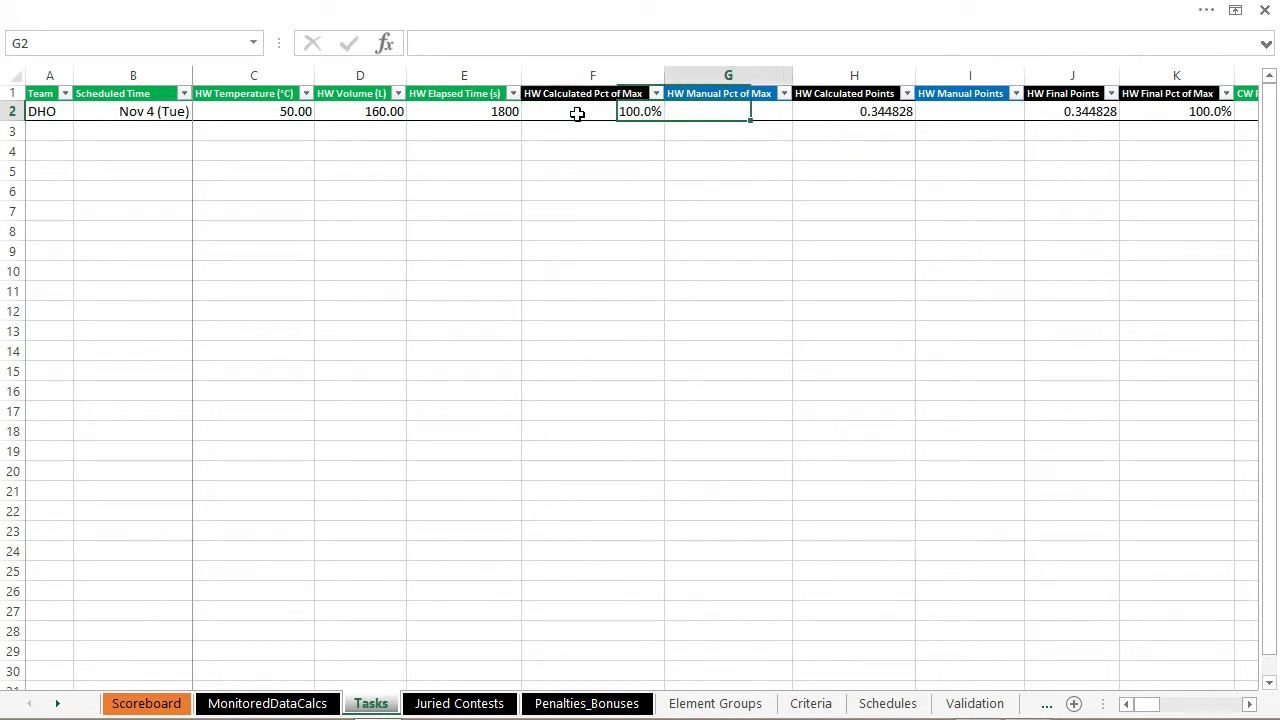
pyautogui.press('Tab')
pyautogui.press('Tab')
pyautogui.press('Tab')
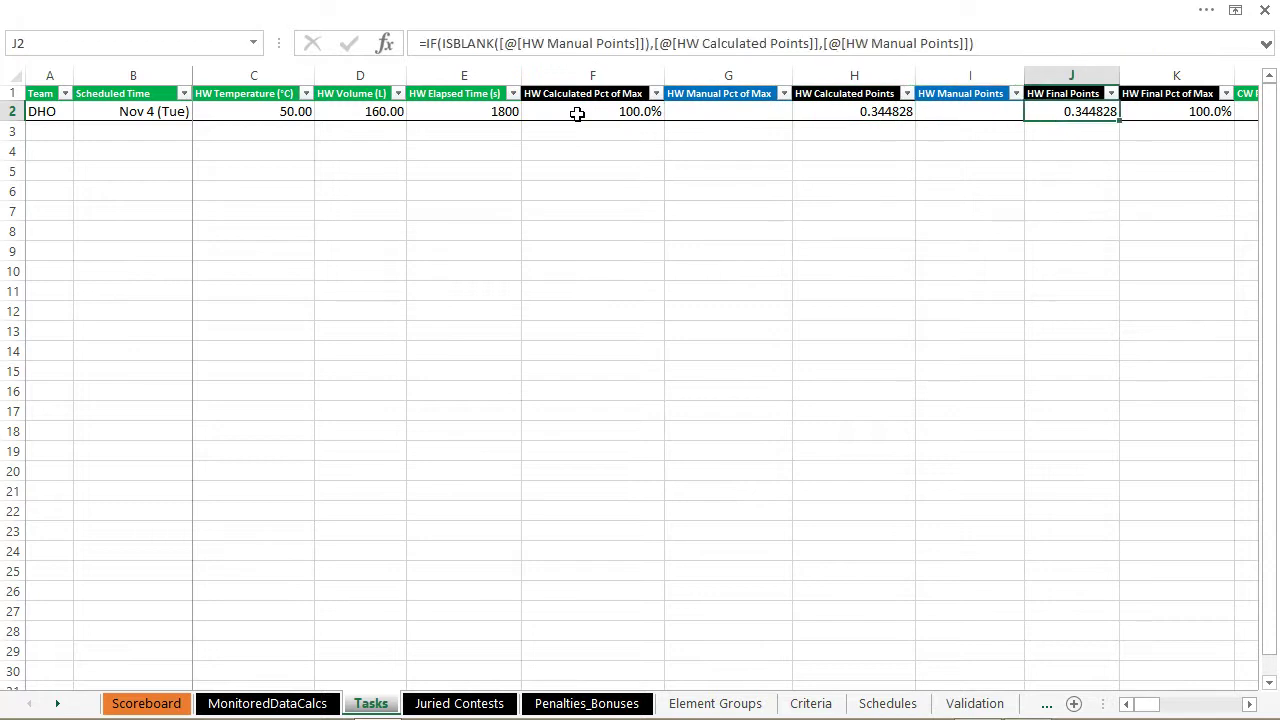
pyautogui.press('Tab')
pyautogui.press('Tab')
pyautogui.press('Tab')
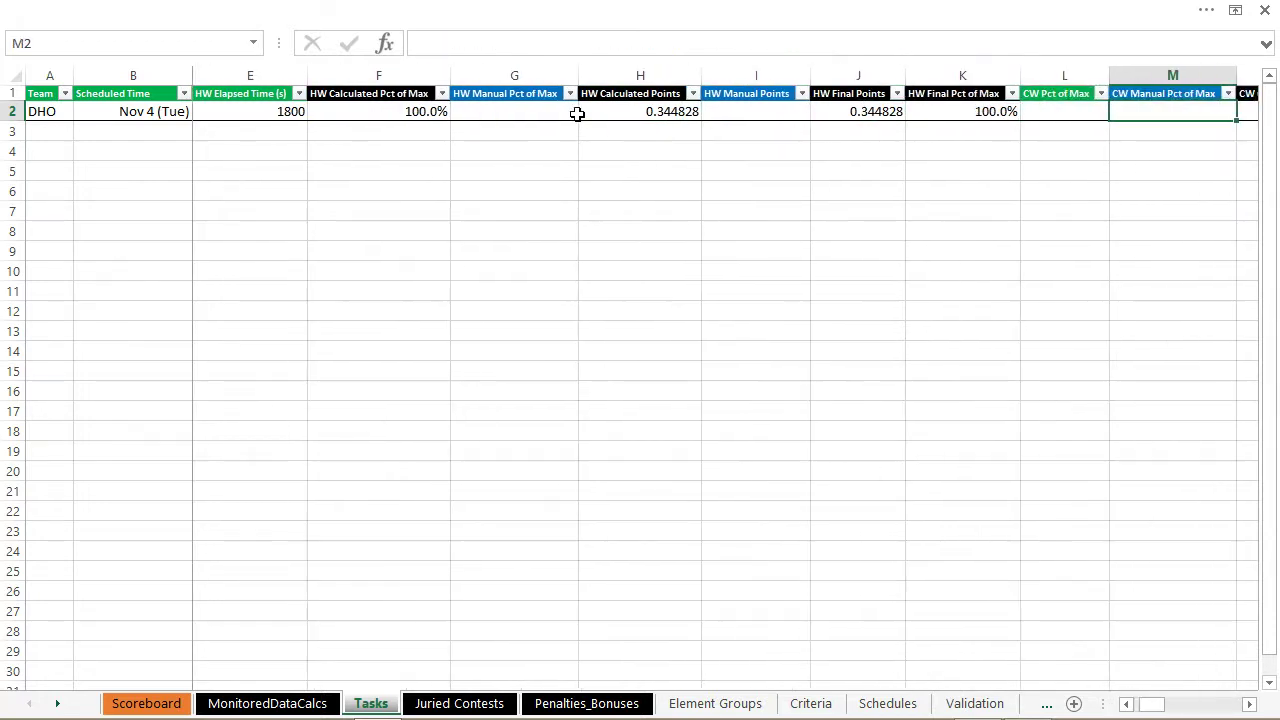
pyautogui.hotkey('shift', 'Tab')
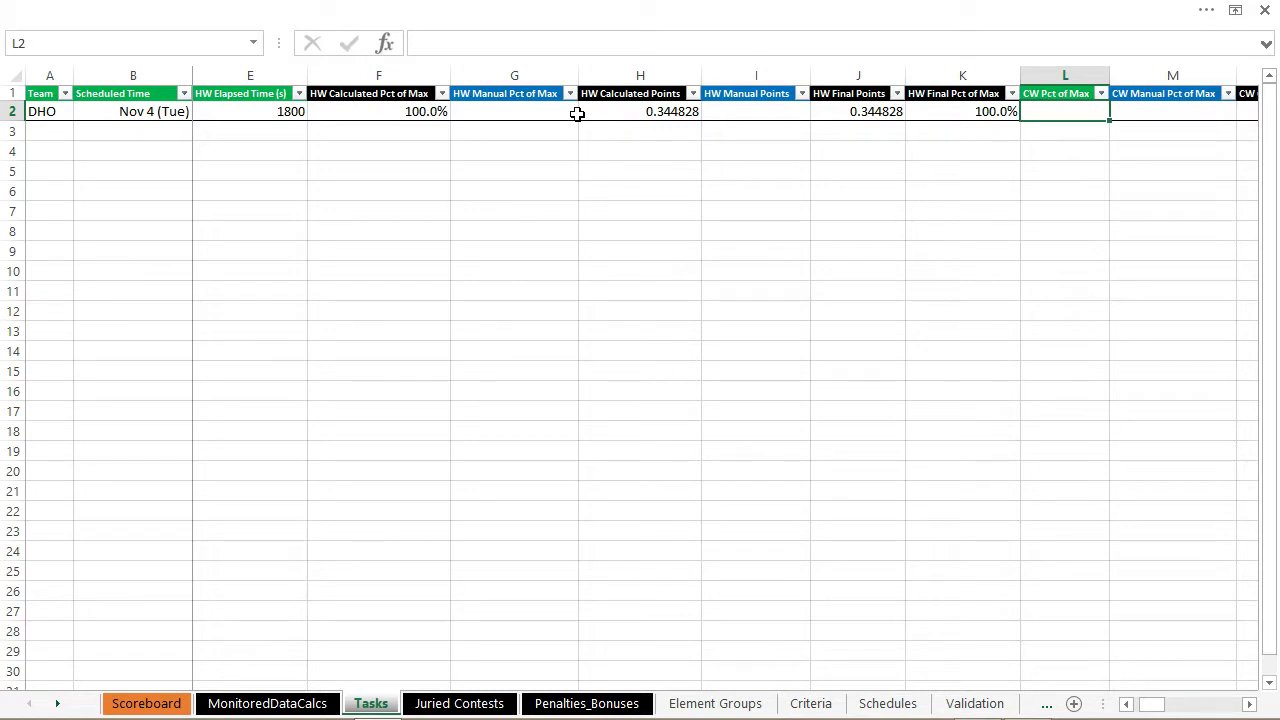
pyautogui.press('Up')
pyautogui.press('Down')
pyautogui.press('Up')
pyautogui.press('Down')
pyautogui.write('100%')
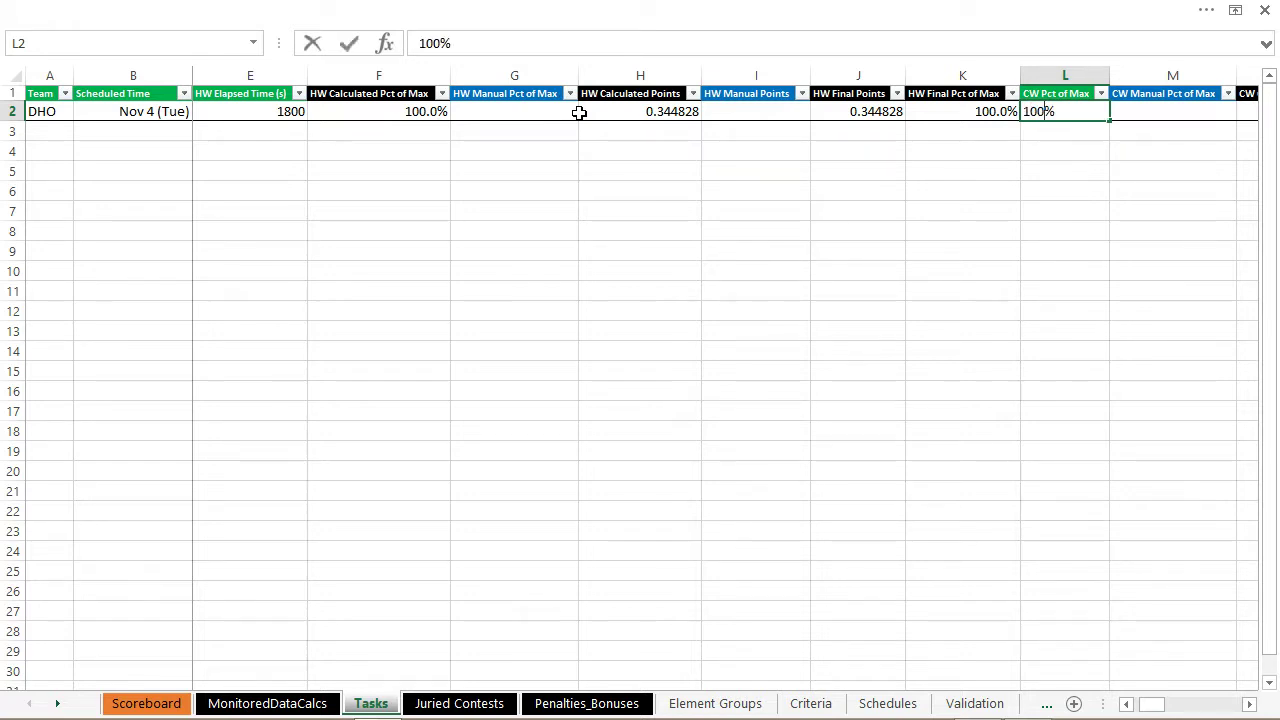
pyautogui.press('Tab')
# - Compare DHO's CW Final Points on Tasks with the Hot Water row's points per element on Element Groups, then return to Tasks
pyautogui.press('Tab')
pyautogui.press('Tab')
pyautogui.press('Tab')
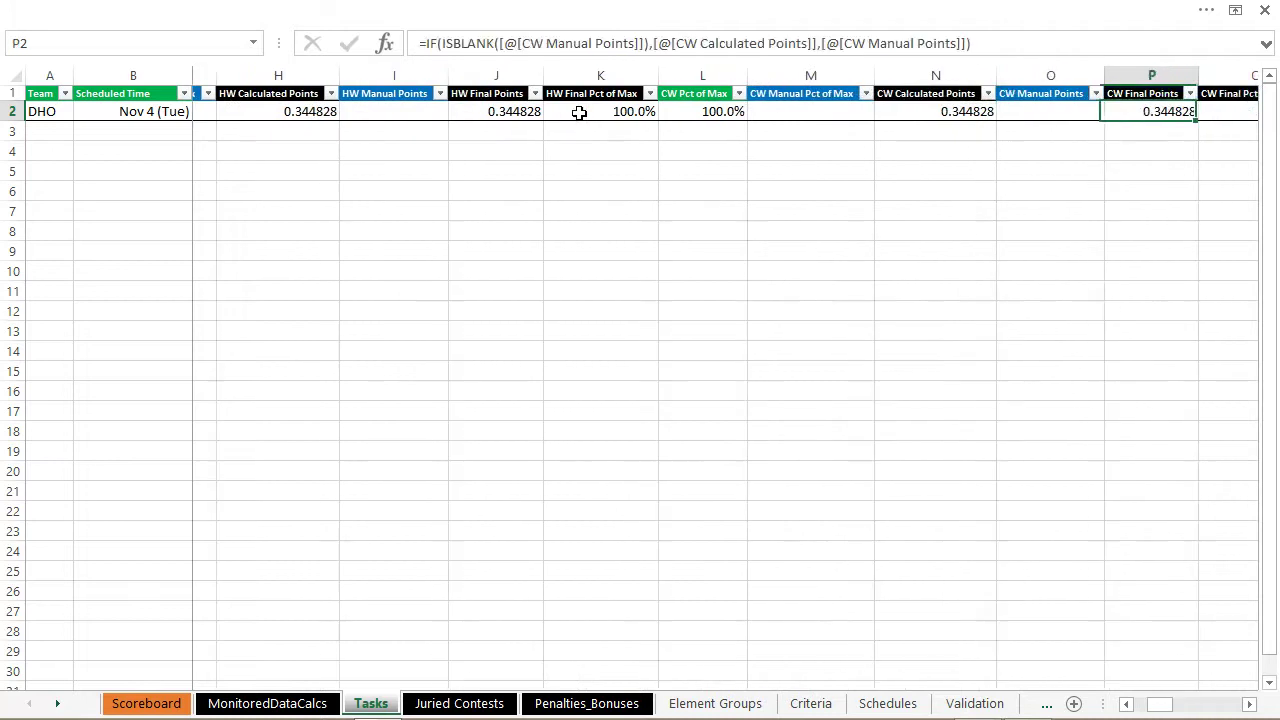
pyautogui.press('Tab')
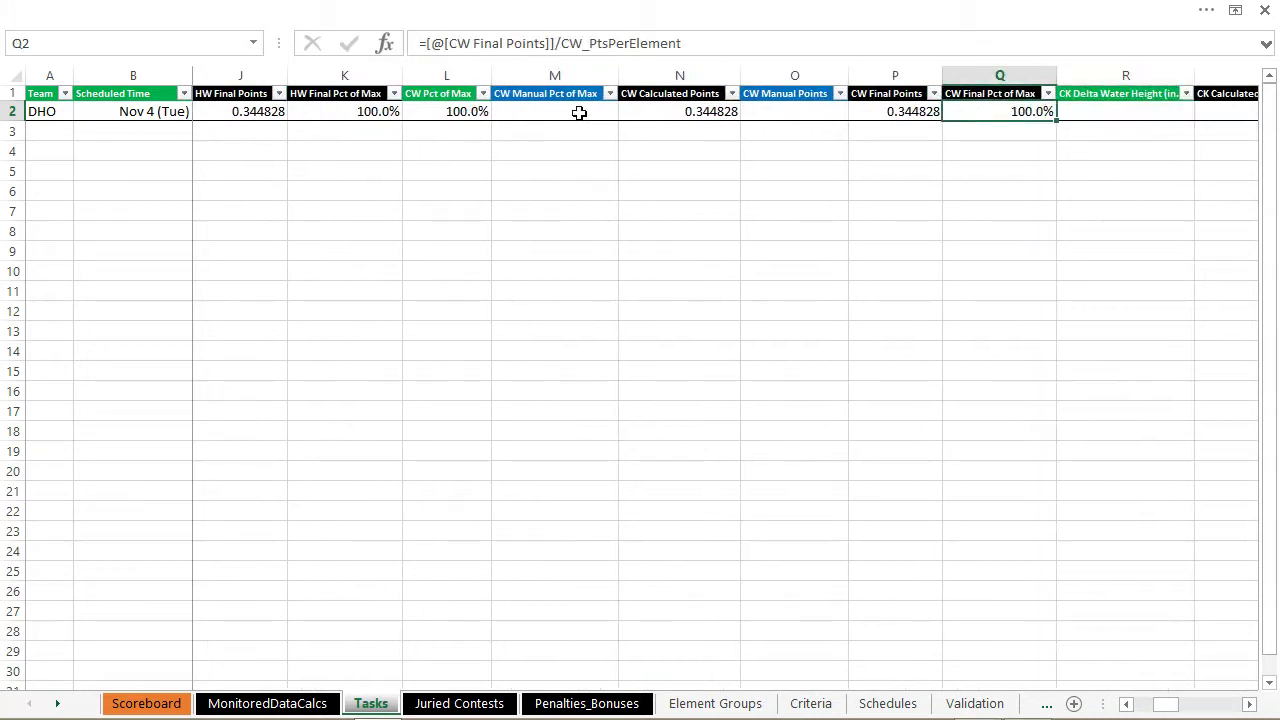
pyautogui.click(908, 110)
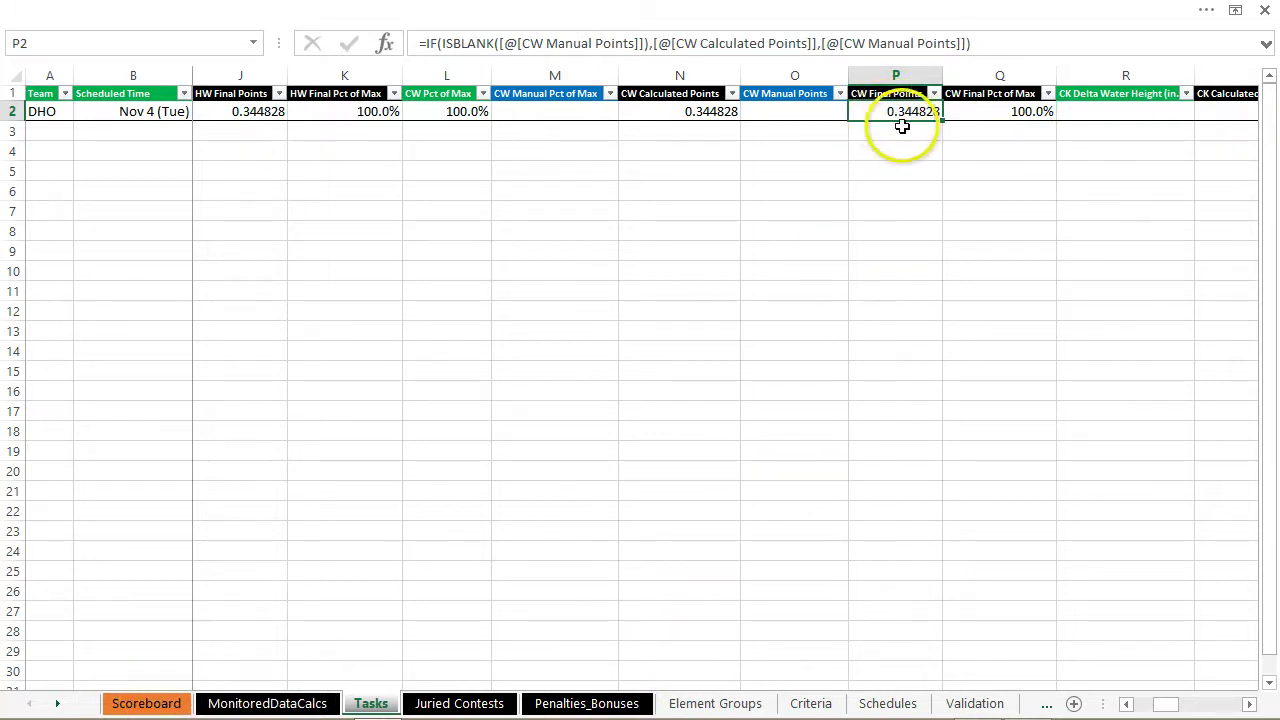
pyautogui.click(730, 703)
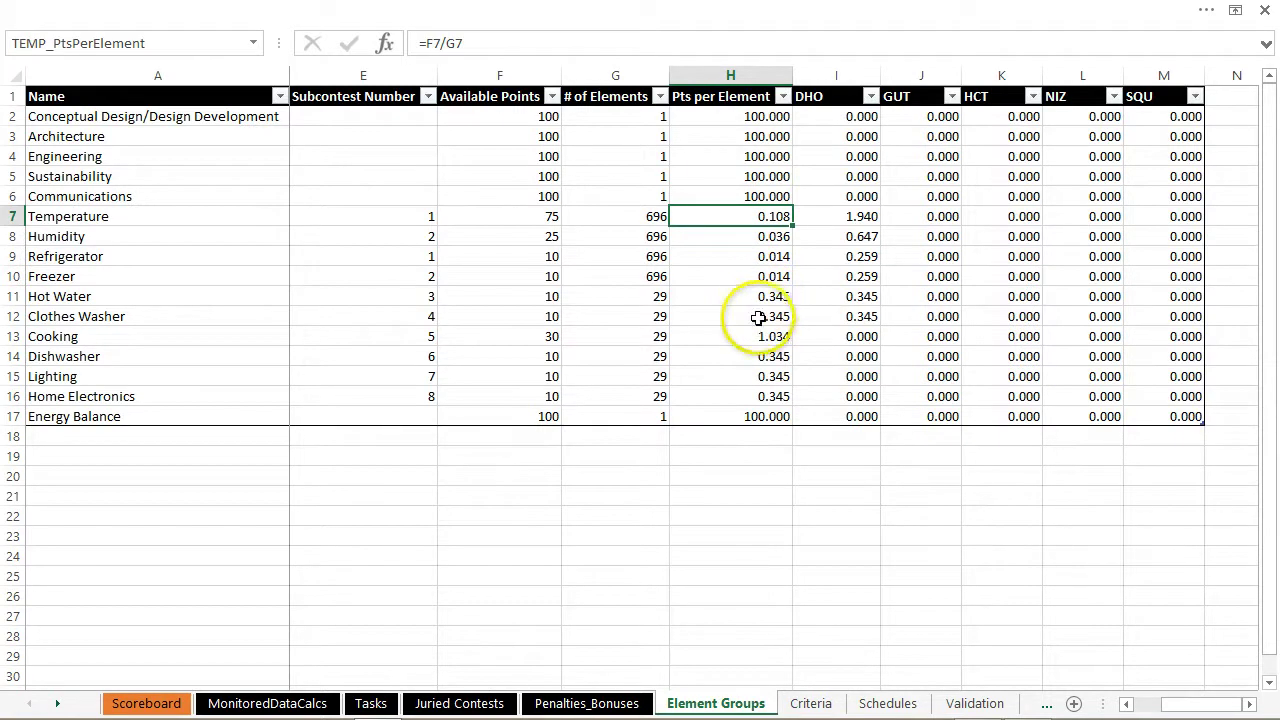
pyautogui.click(757, 297)
pyautogui.moveTo(100, 294); pyautogui.dragTo(765, 297)
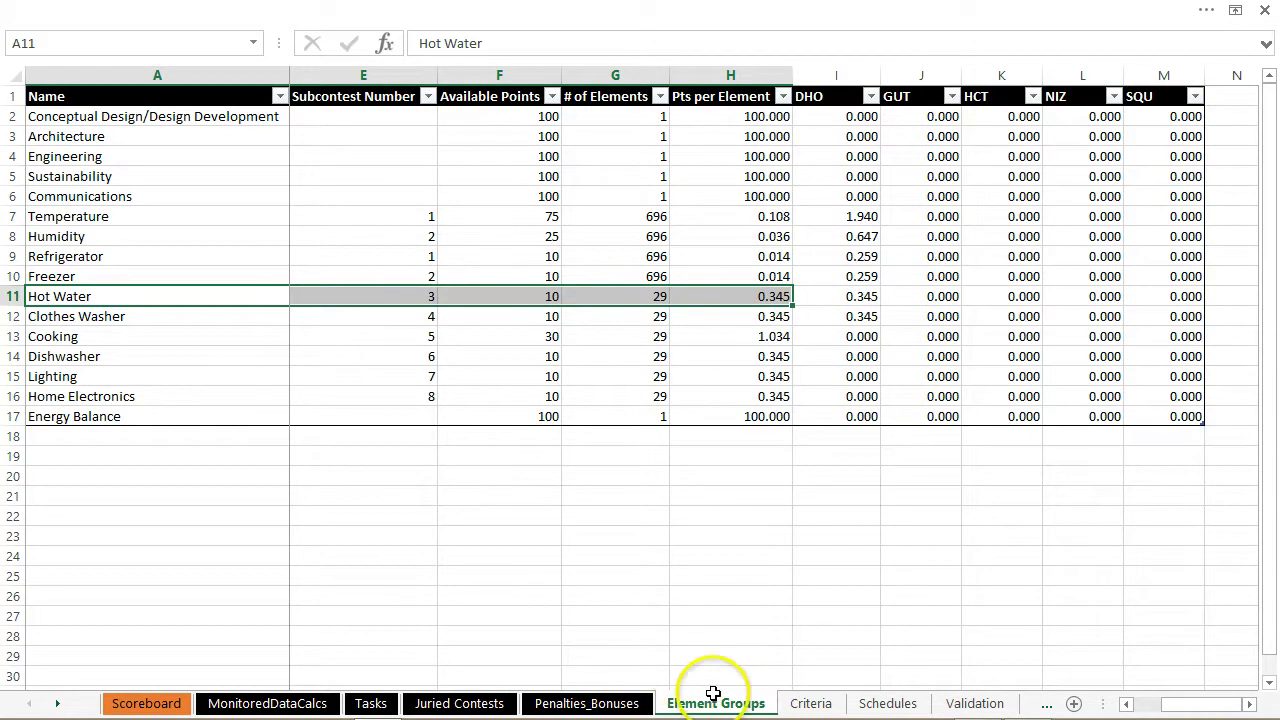
pyautogui.click(370, 703)
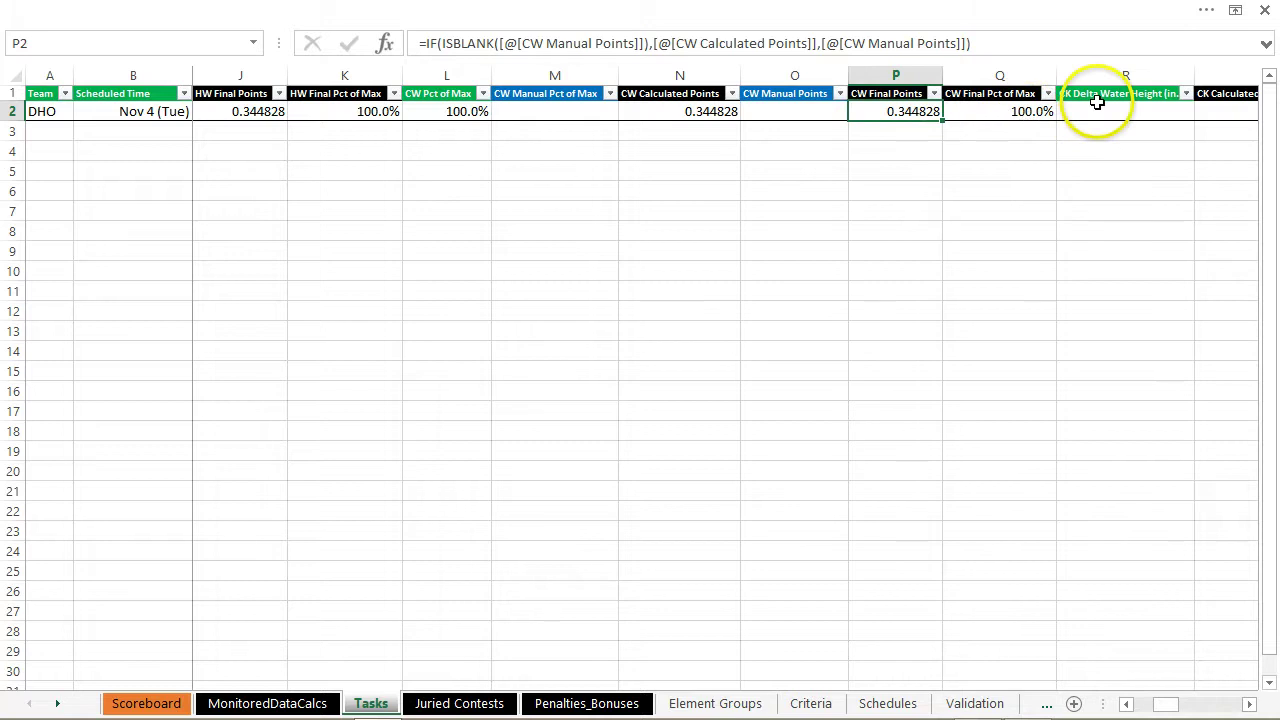
# - Enter 3 as DHO's CK Delta Water Height (in.) in R2 and inspect the CK Calculated Points and CK Final Points formulas
pyautogui.click(1097, 105)
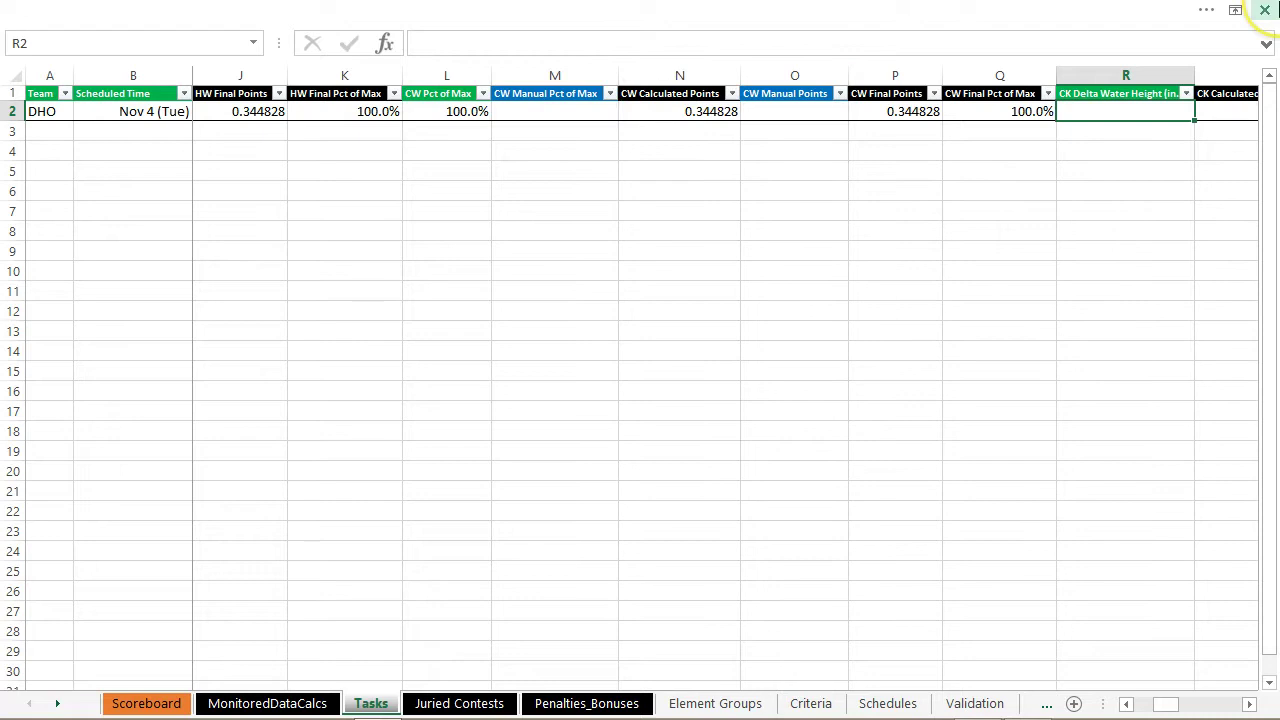
pyautogui.moveTo(1272, 4)
pyautogui.write('3')
pyautogui.press('Tab')
pyautogui.press('Tab')
pyautogui.press('Tab')
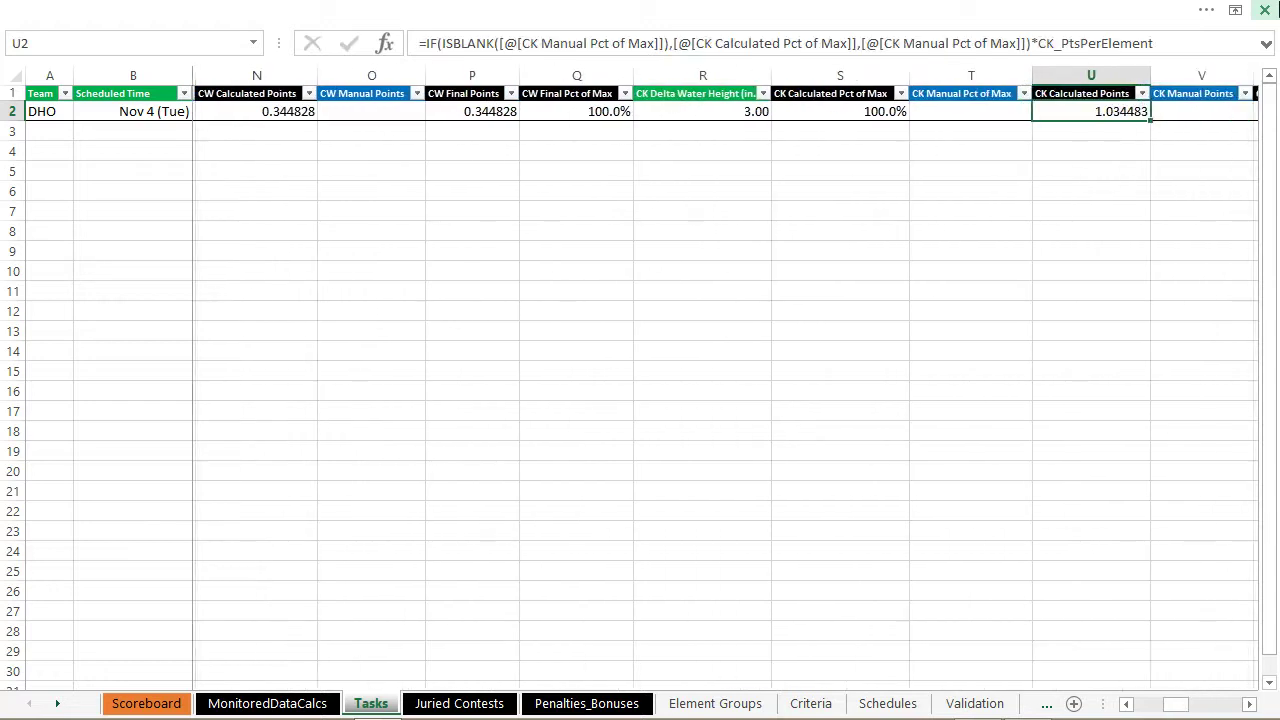
pyautogui.press('Tab')
pyautogui.press('Tab')
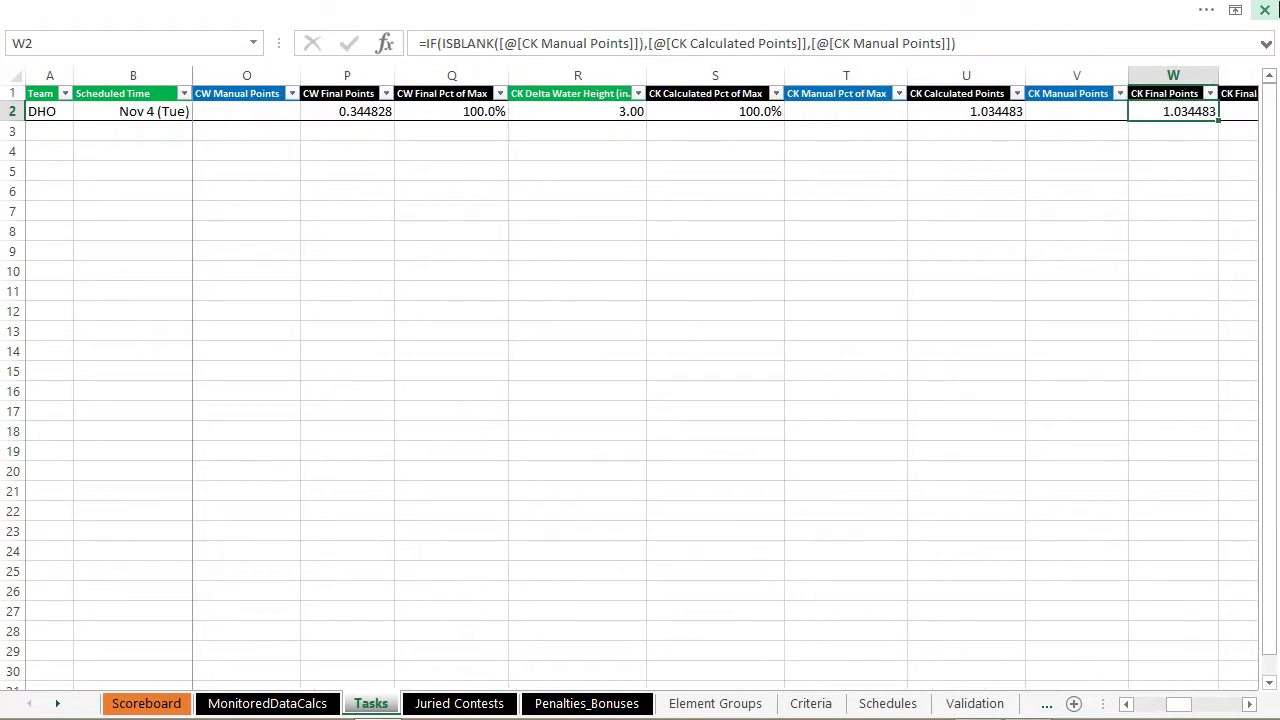
# - Select DHO's DW Max Cycle Temperature (°C) cell Y2 and look up the dishwasher temperature limits on the Criteria sheet
pyautogui.press('Tab')
pyautogui.press('Tab')
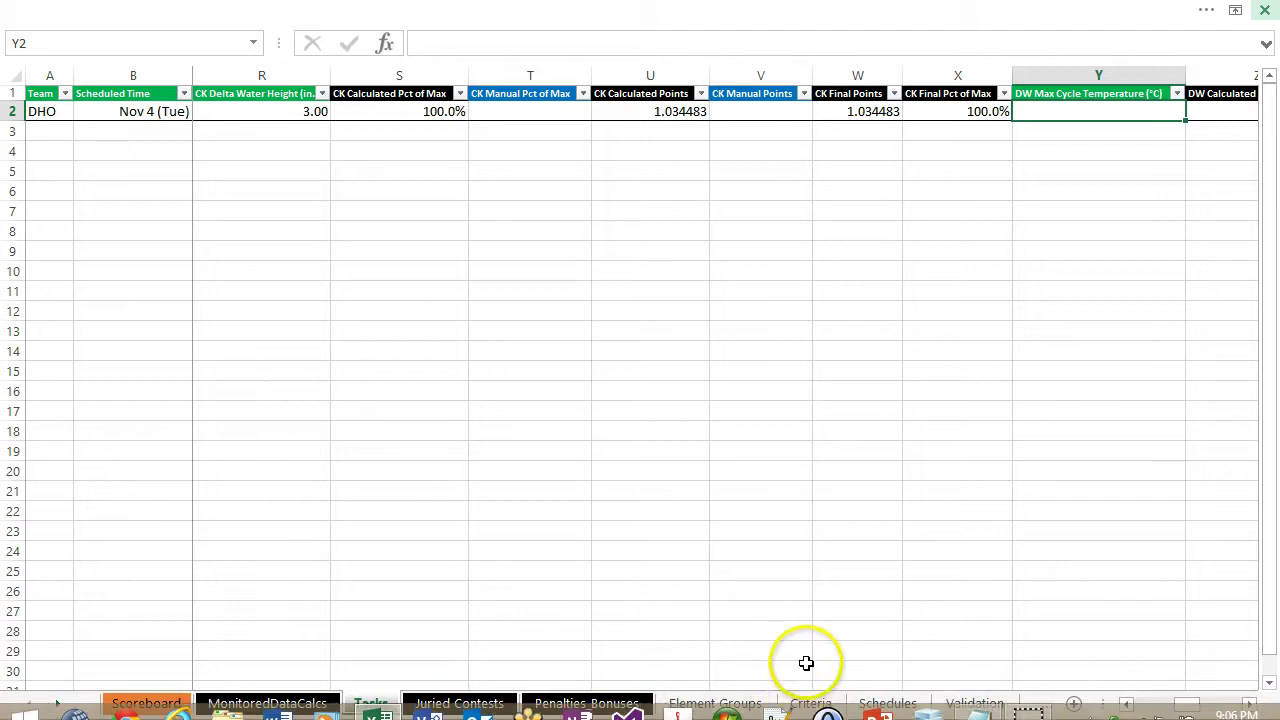
pyautogui.click(808, 702)
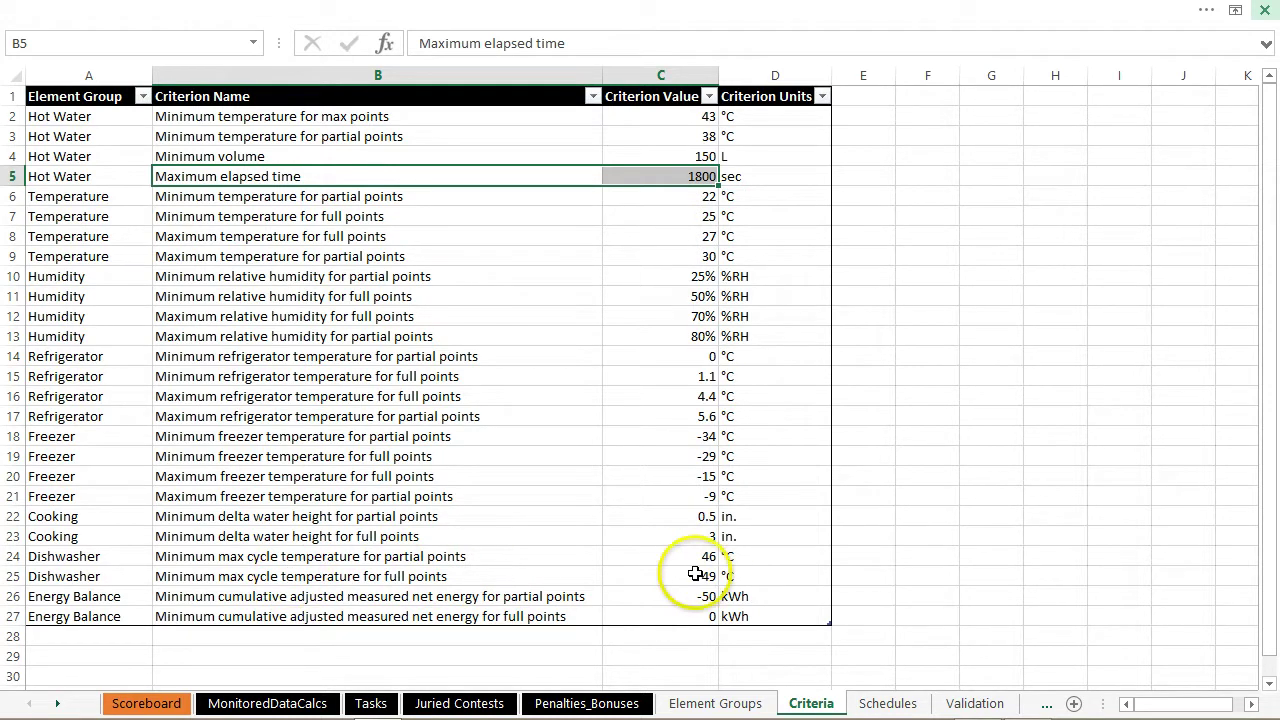
# - On the Tasks sheet, set DHO's DW Max Cycle Temperature to 60 °C and check the calculated percentage formula
pyautogui.click(370, 701)
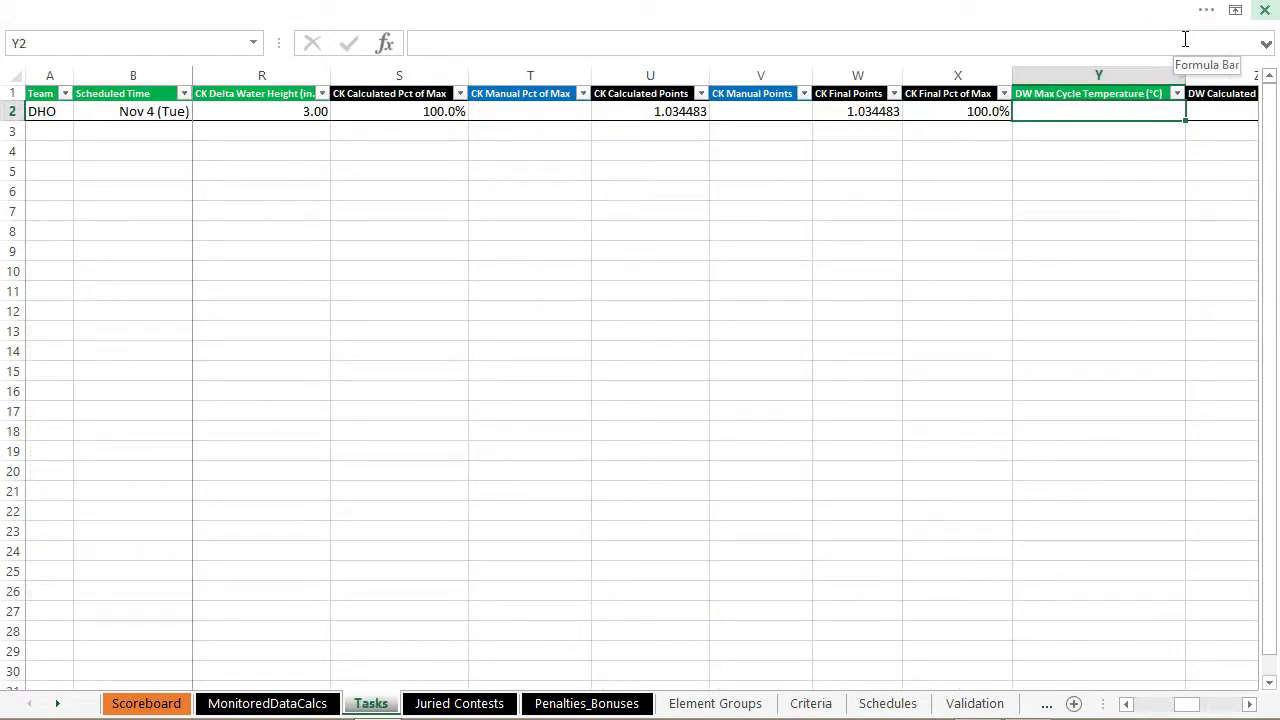
pyautogui.write('60')
pyautogui.press('Tab')
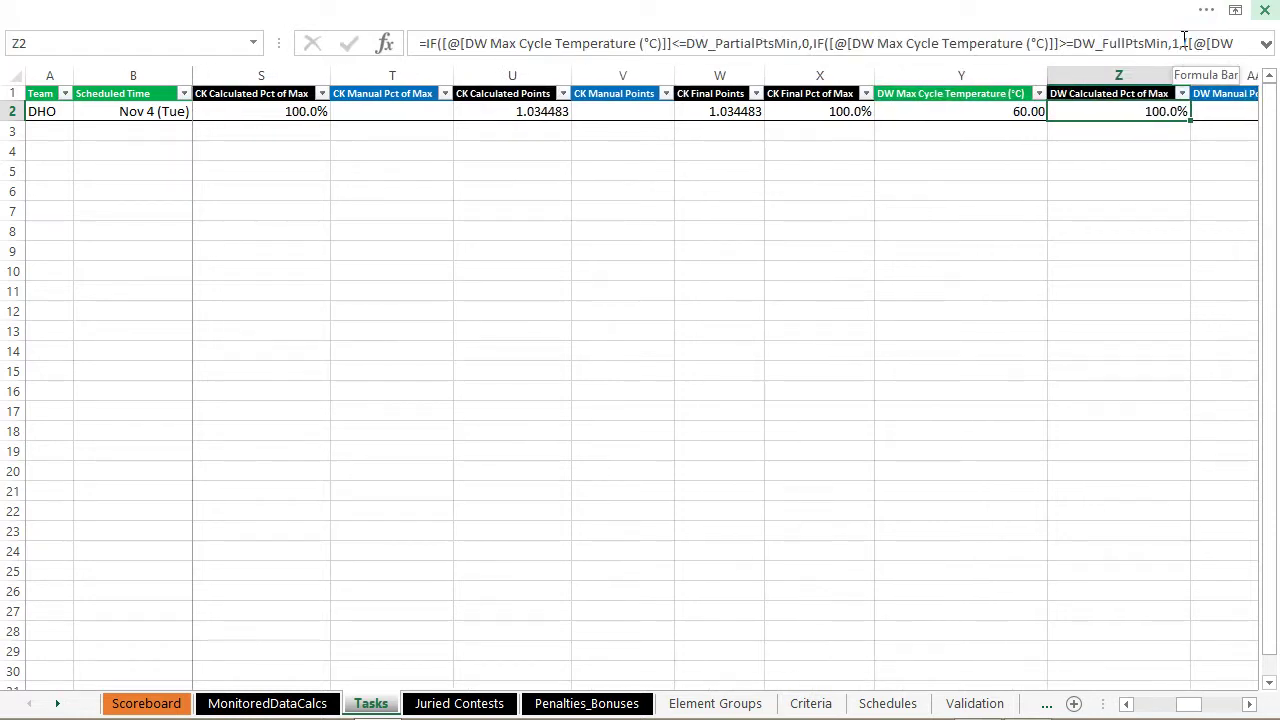
pyautogui.press('Tab')
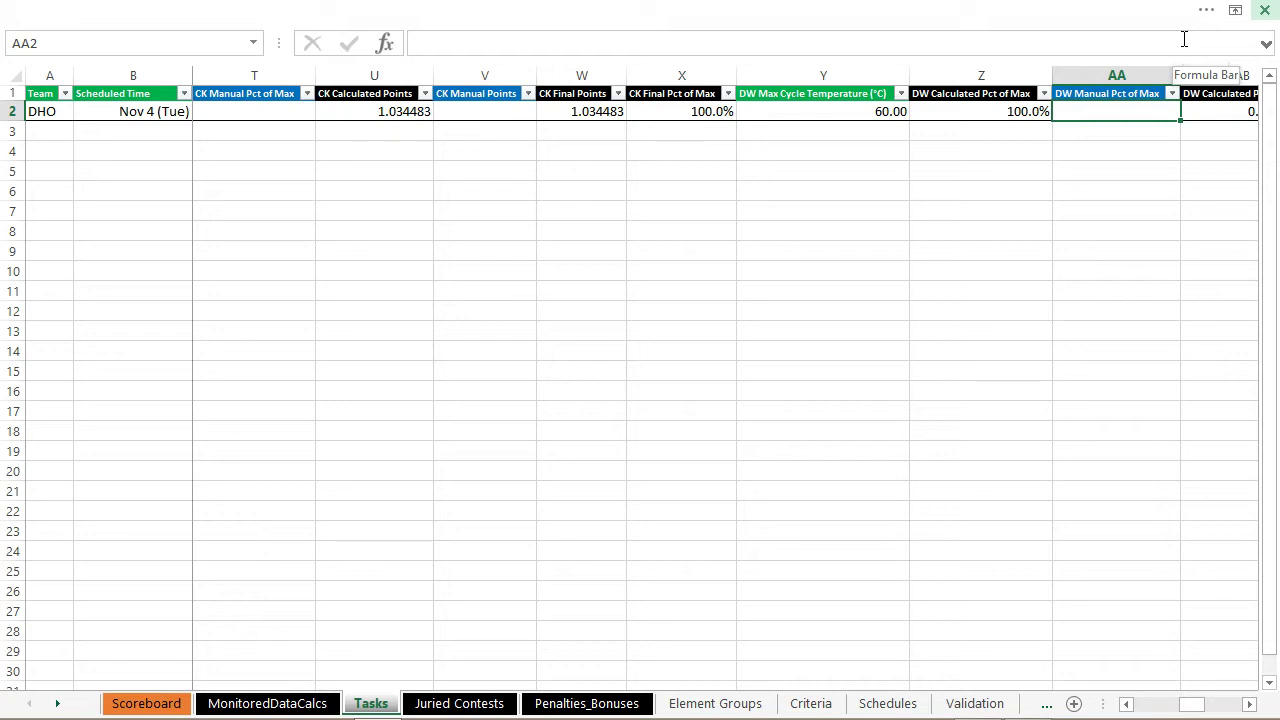
pyautogui.press('Left')
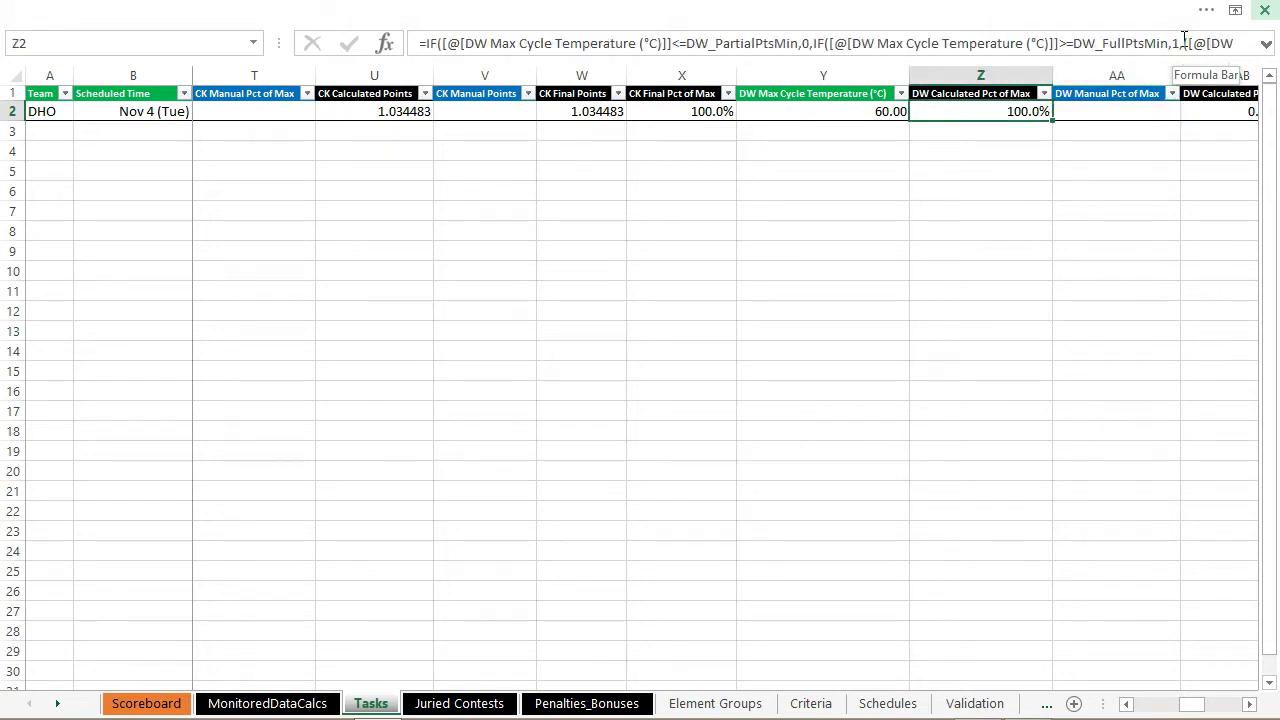
# - Set DHO's LT Pct of Max to 100% on the Tasks sheet
pyautogui.press('Tab')
pyautogui.press('Tab')
pyautogui.press('Tab')
pyautogui.press('Tab')
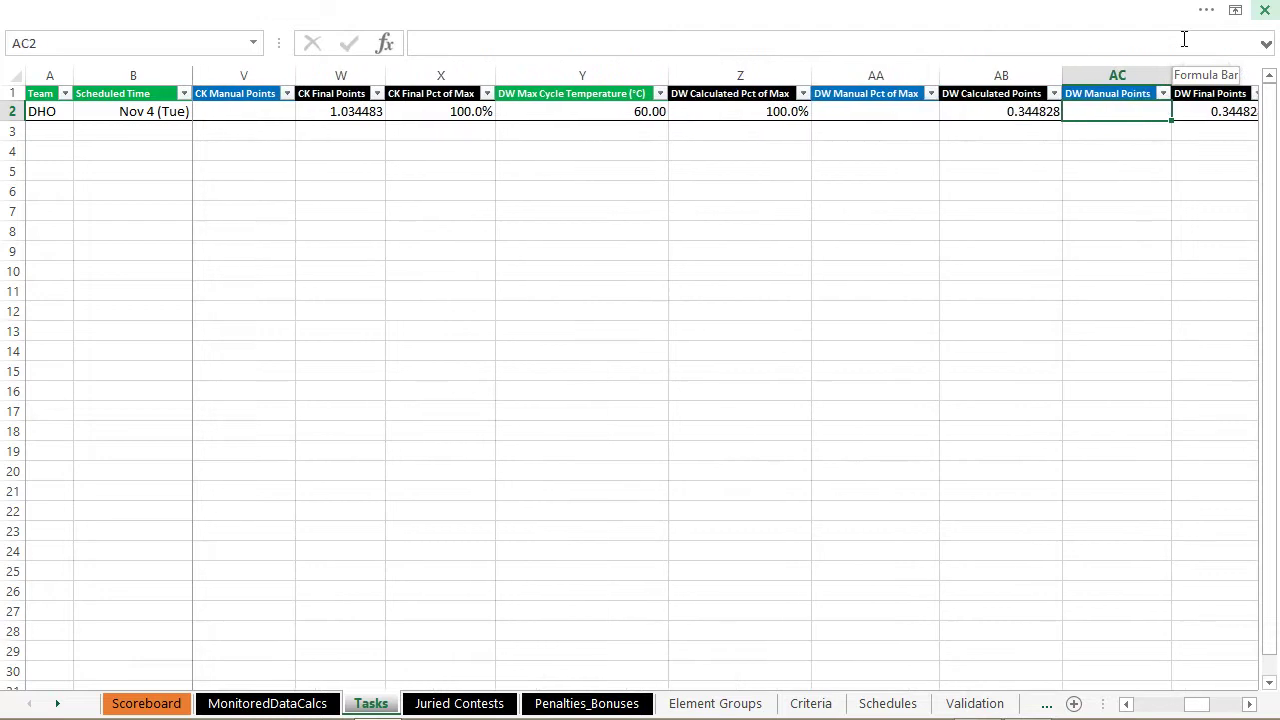
pyautogui.press('Tab')
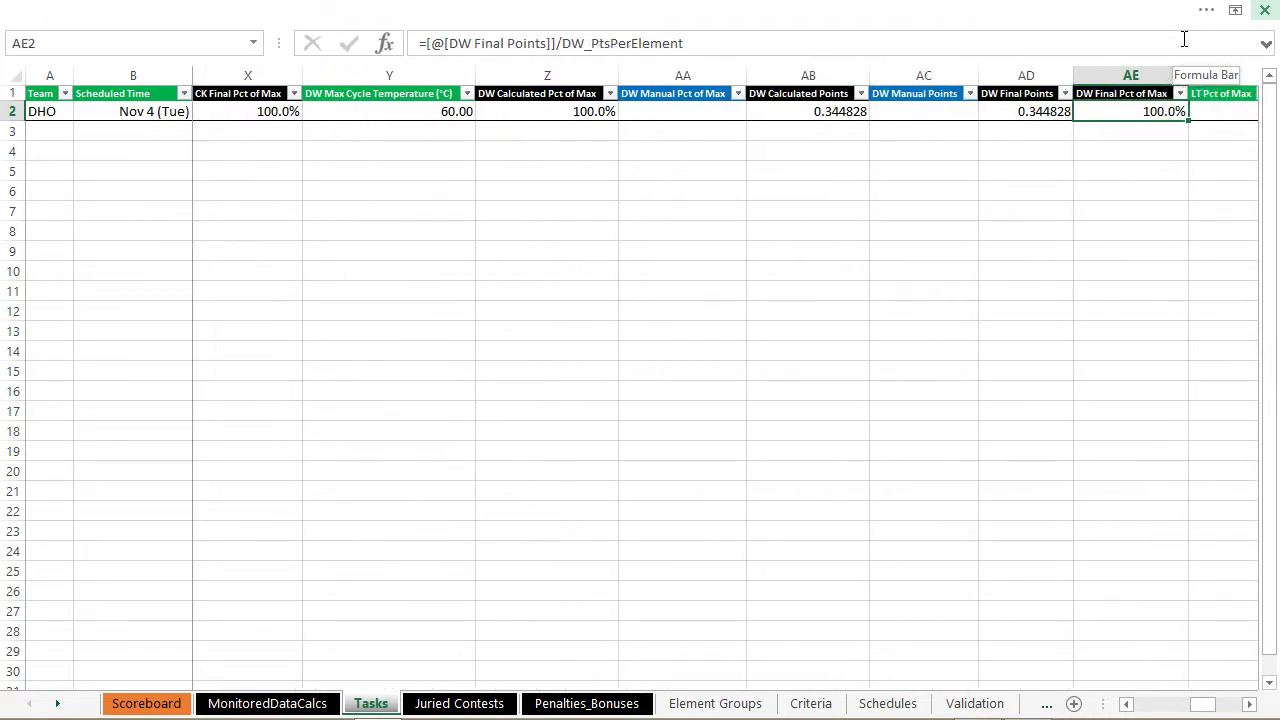
pyautogui.press('Tab')
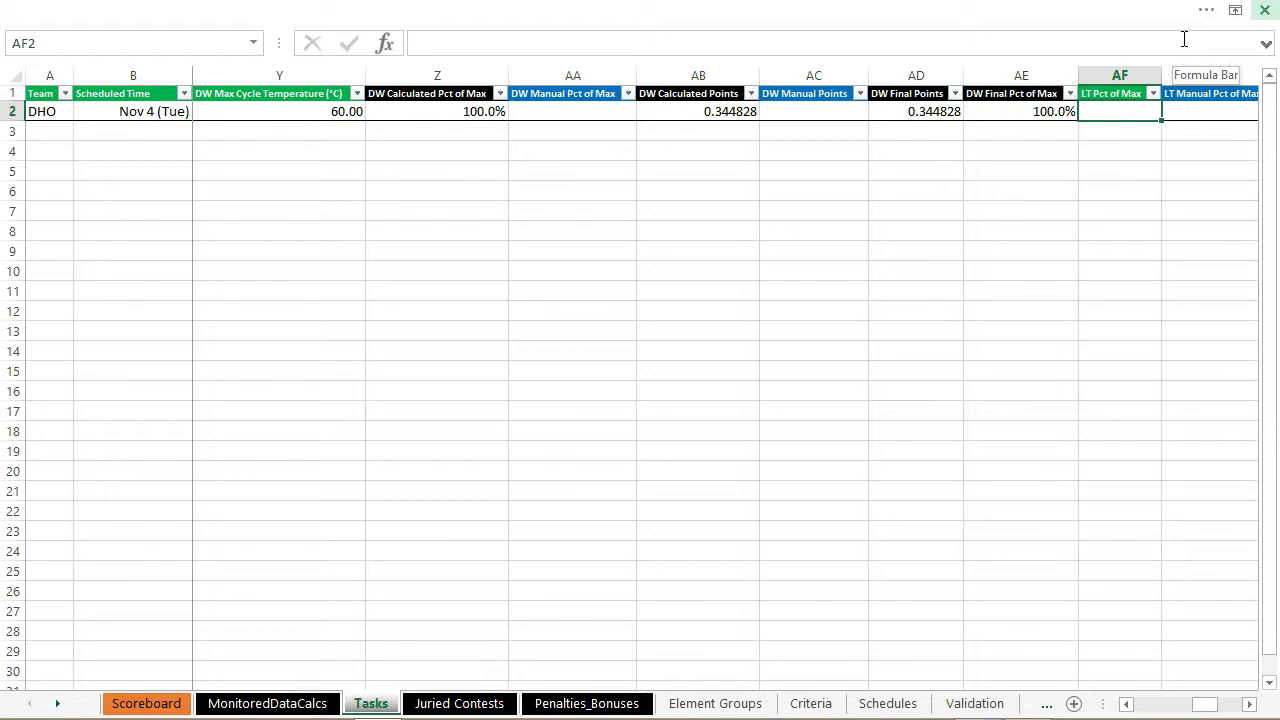
pyautogui.write('100')
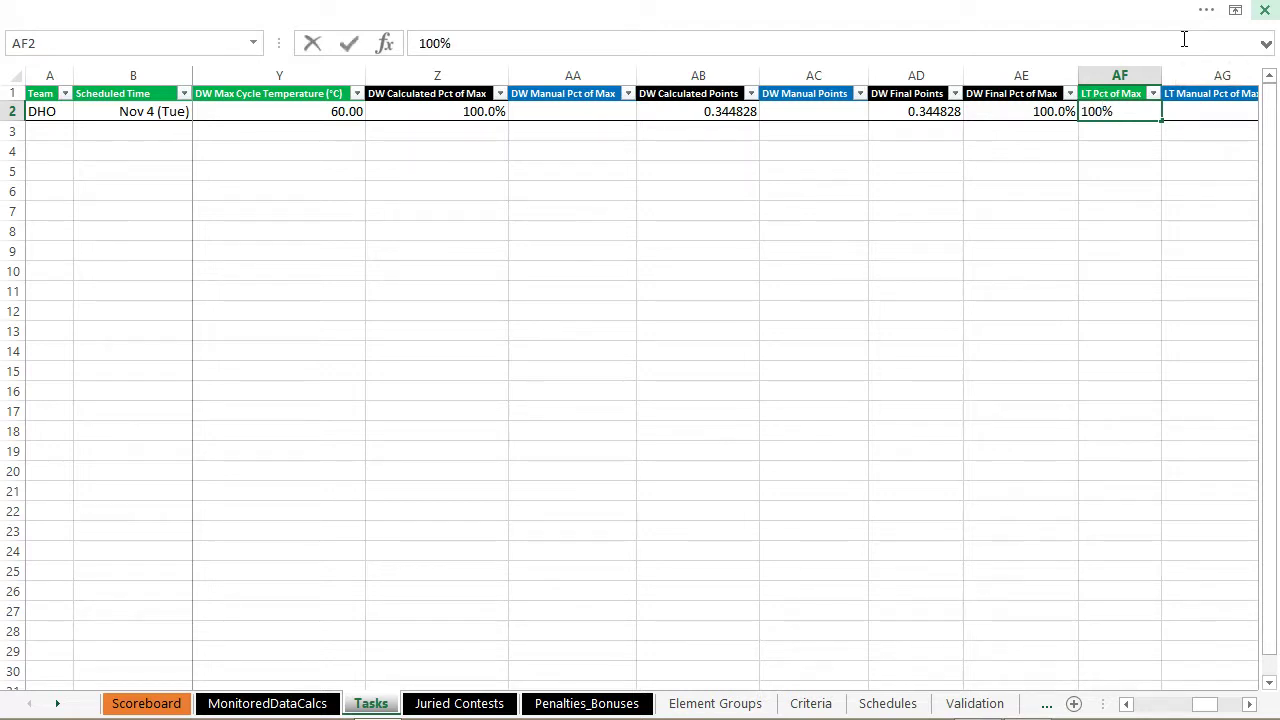
pyautogui.press('Tab')
# - Set DHO's HE Pct of Max to 100% on the Tasks sheet
pyautogui.press('Tab')
pyautogui.press('Tab')
pyautogui.press('Tab')
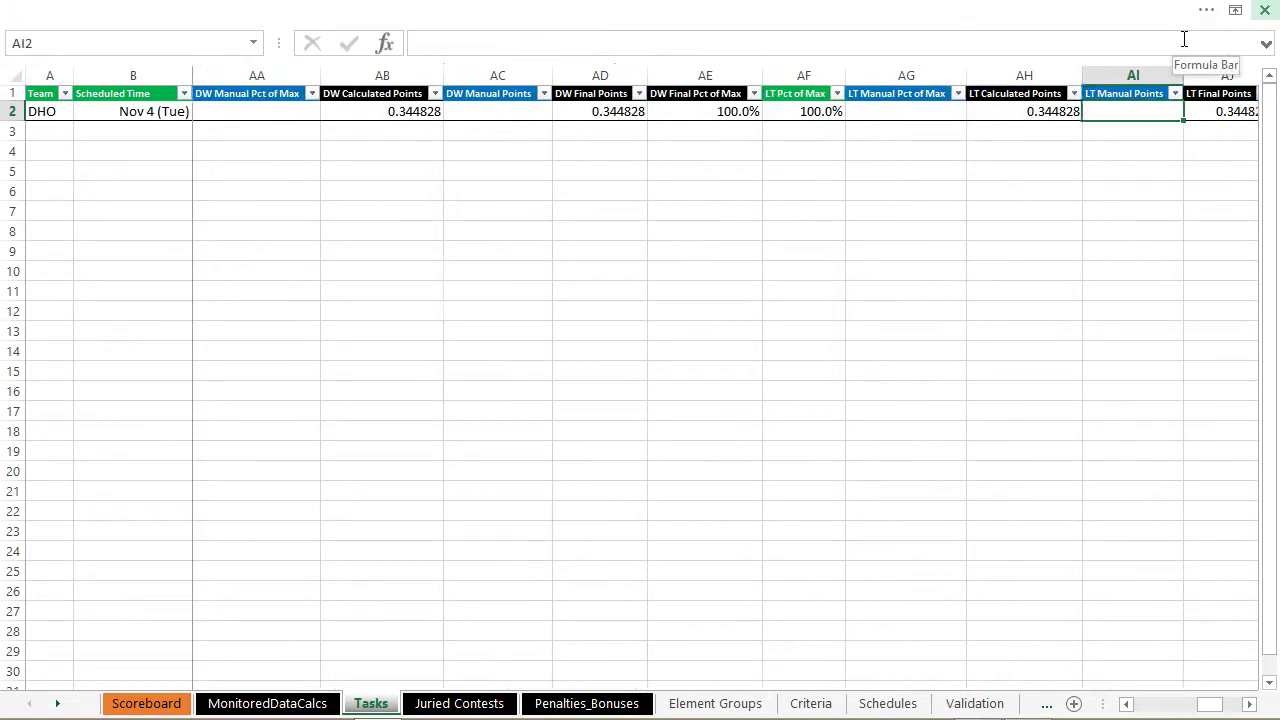
pyautogui.press('Tab')
pyautogui.press('Tab')
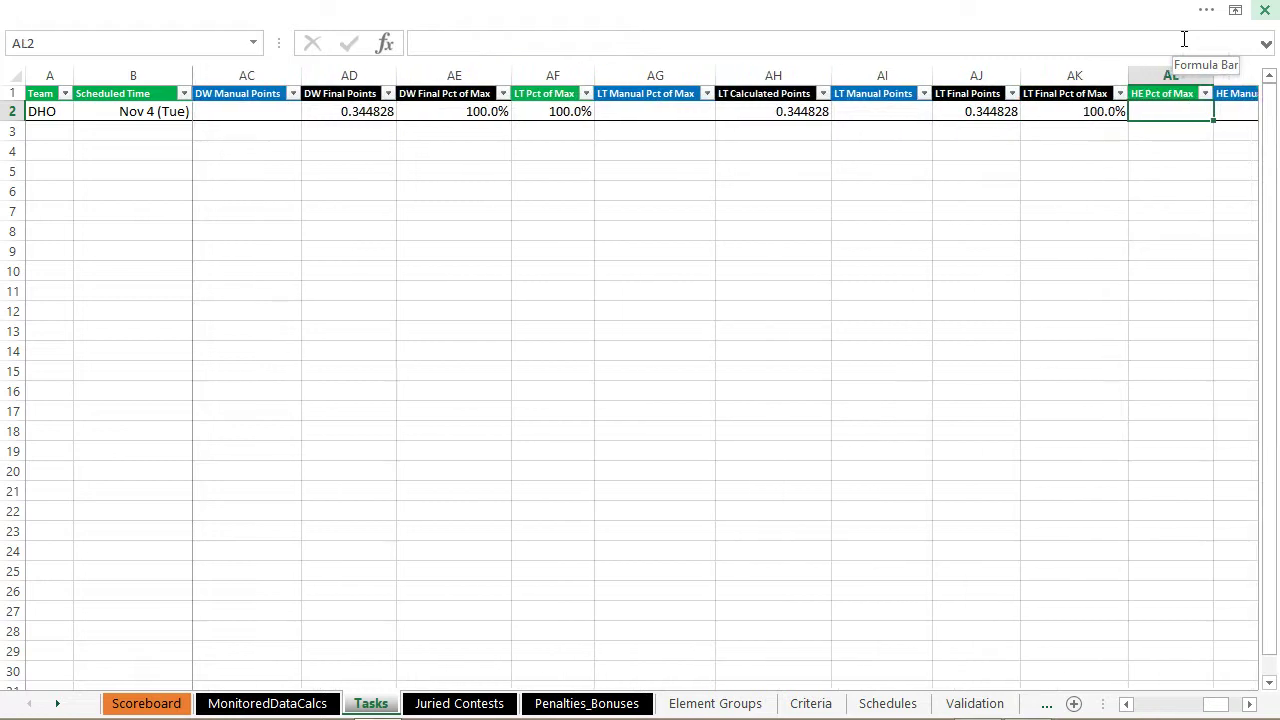
pyautogui.write('100')
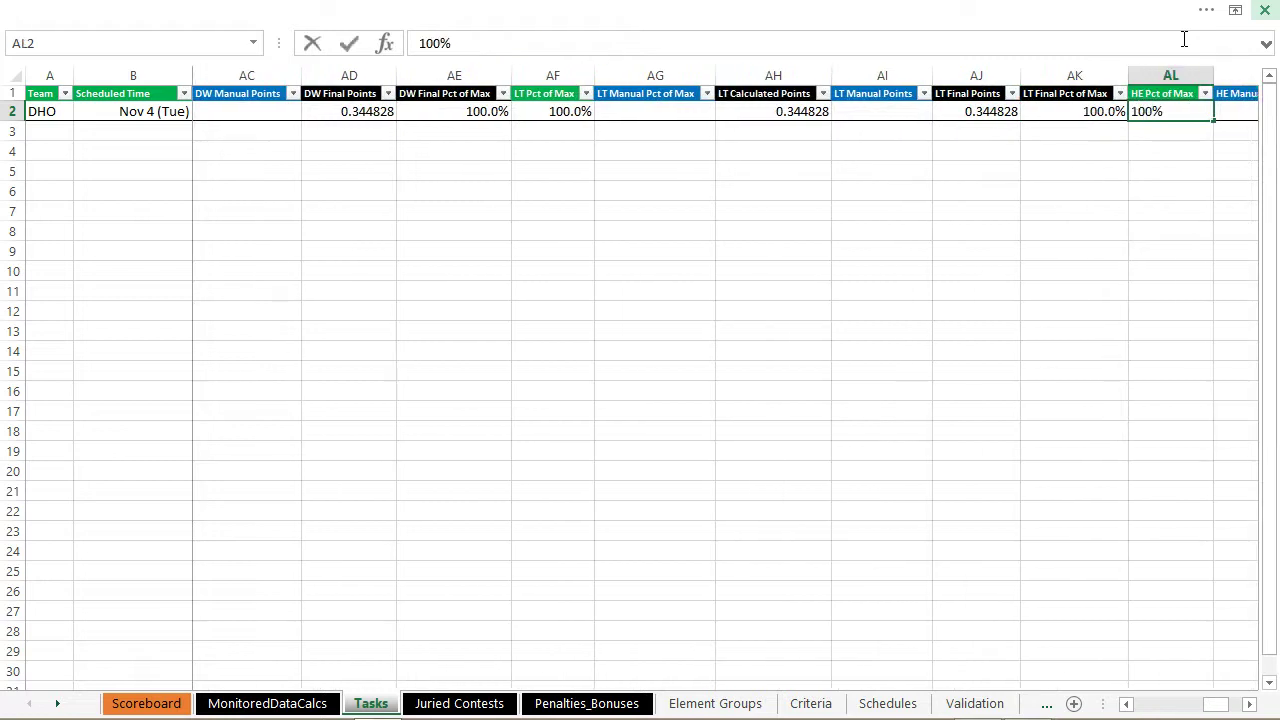
pyautogui.press('Tab')
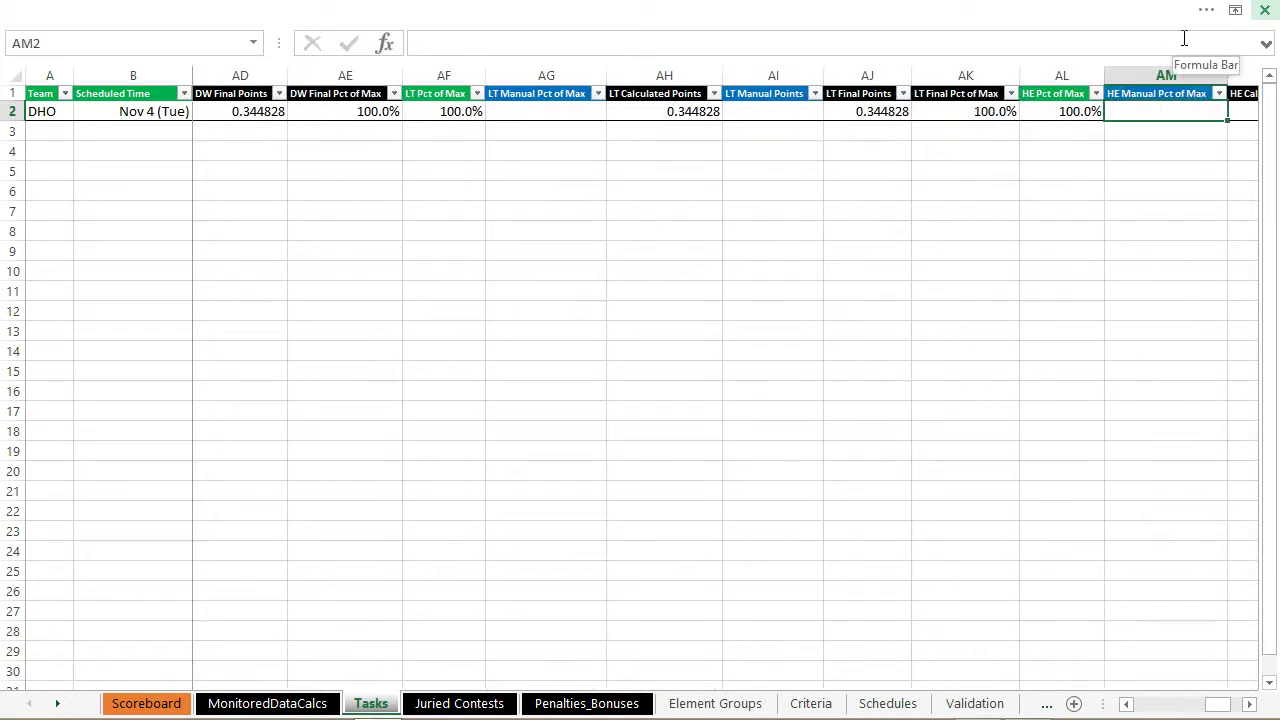
# - Review the remaining HE score columns in the DHO task row, then return to its Team cell
pyautogui.press('Tab')
pyautogui.press('Tab')
pyautogui.press('Tab')
pyautogui.press('Tab')
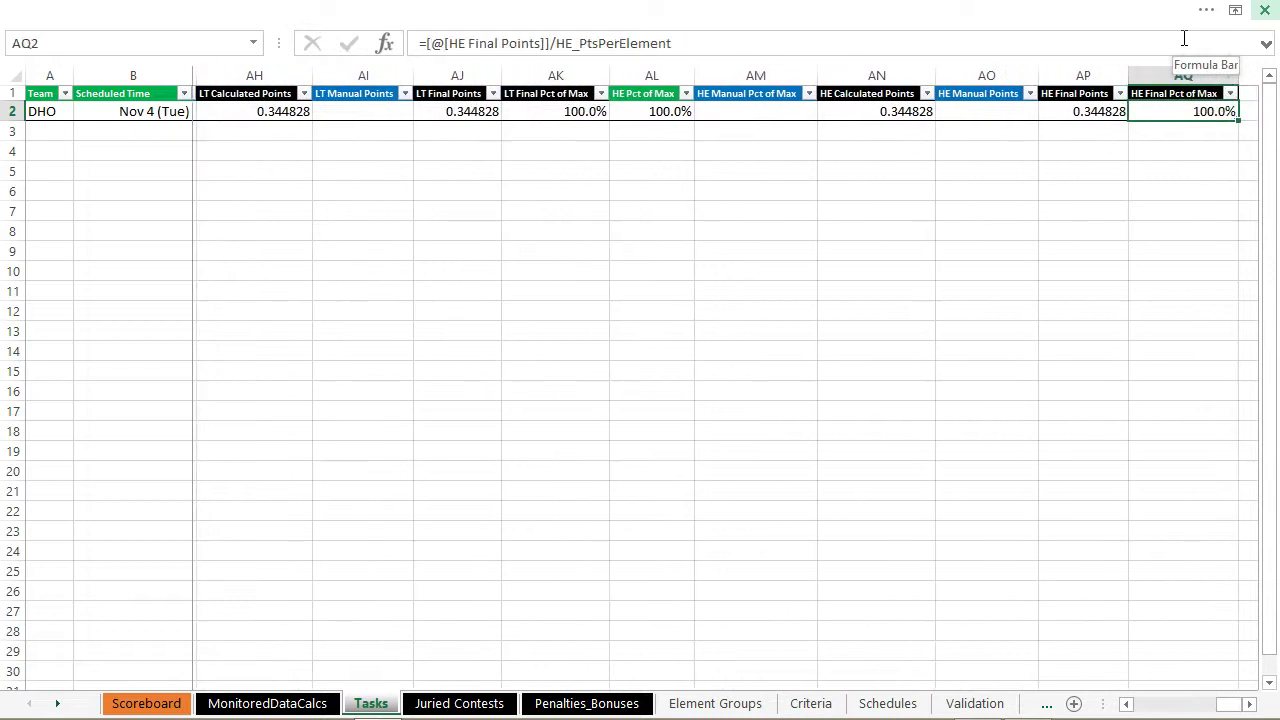
pyautogui.press('Tab')
pyautogui.hotkey('shift', 'Tab')
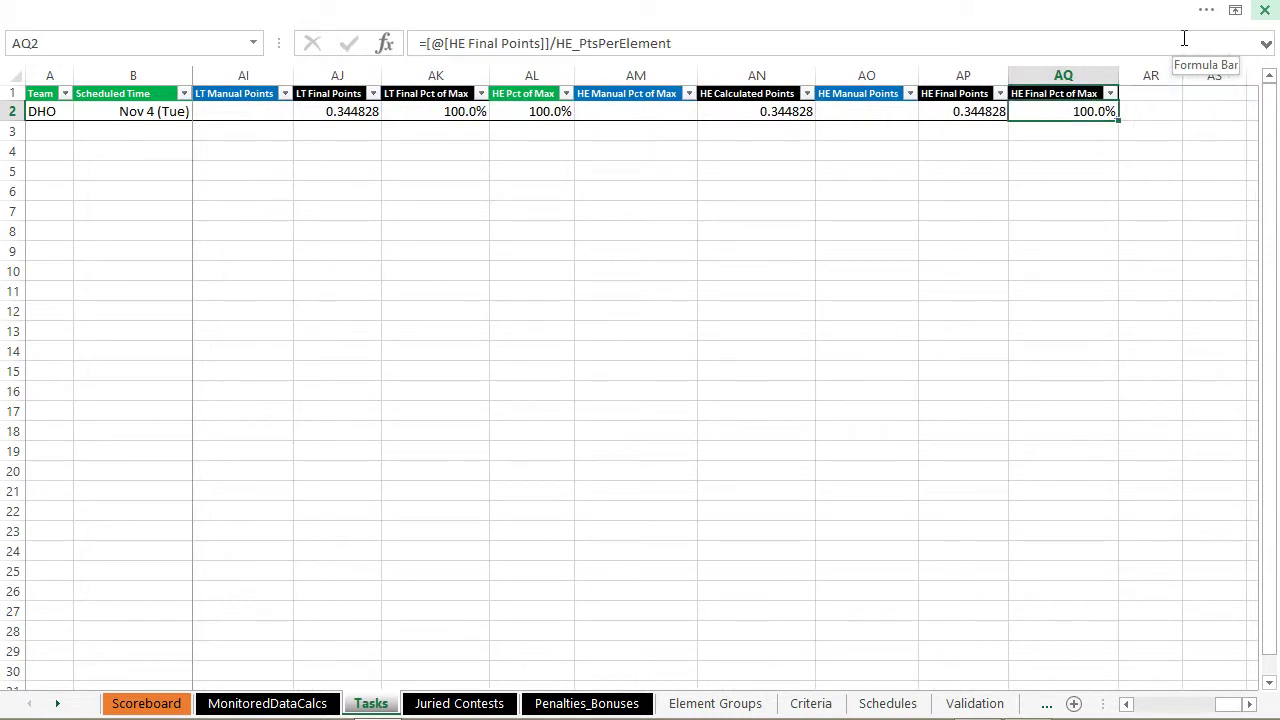
pyautogui.press('Up')
pyautogui.hotkey('ctrl', 'Left')
pyautogui.press('Down')
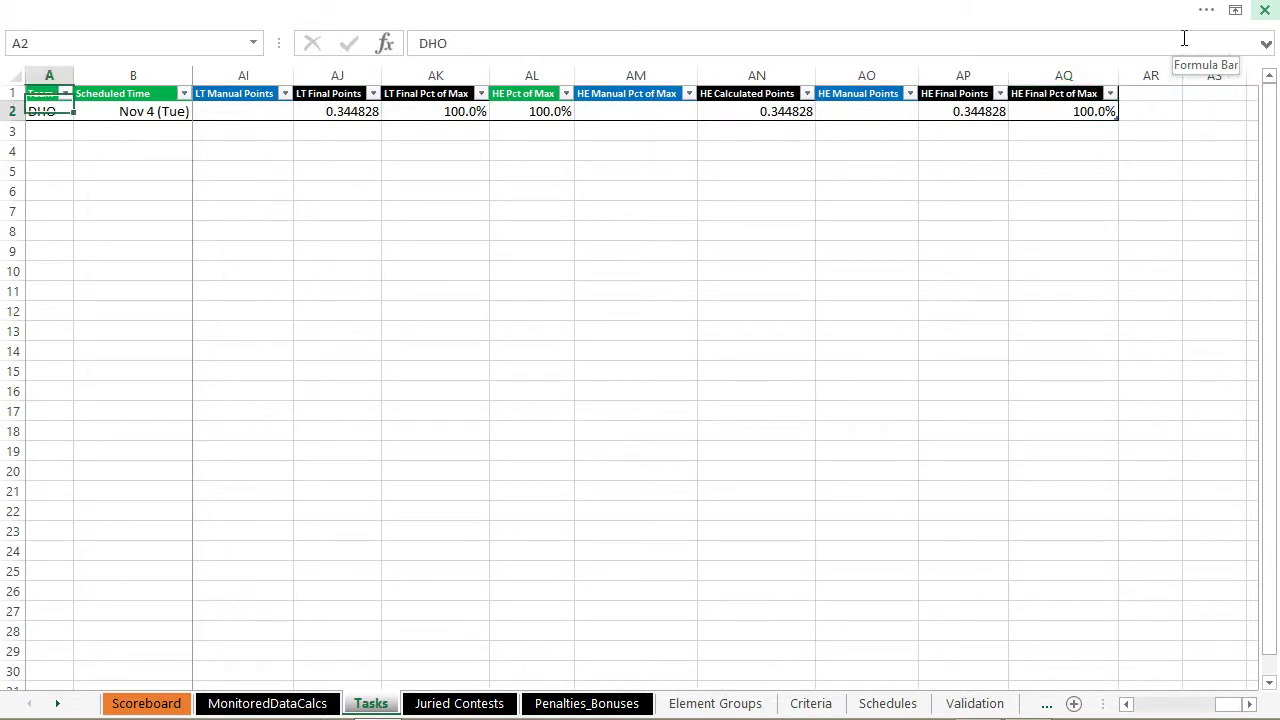
pyautogui.press('Tab')
pyautogui.press('Tab')
pyautogui.hotkey('shift', 'Tab')
pyautogui.hotkey('shift', 'Tab')
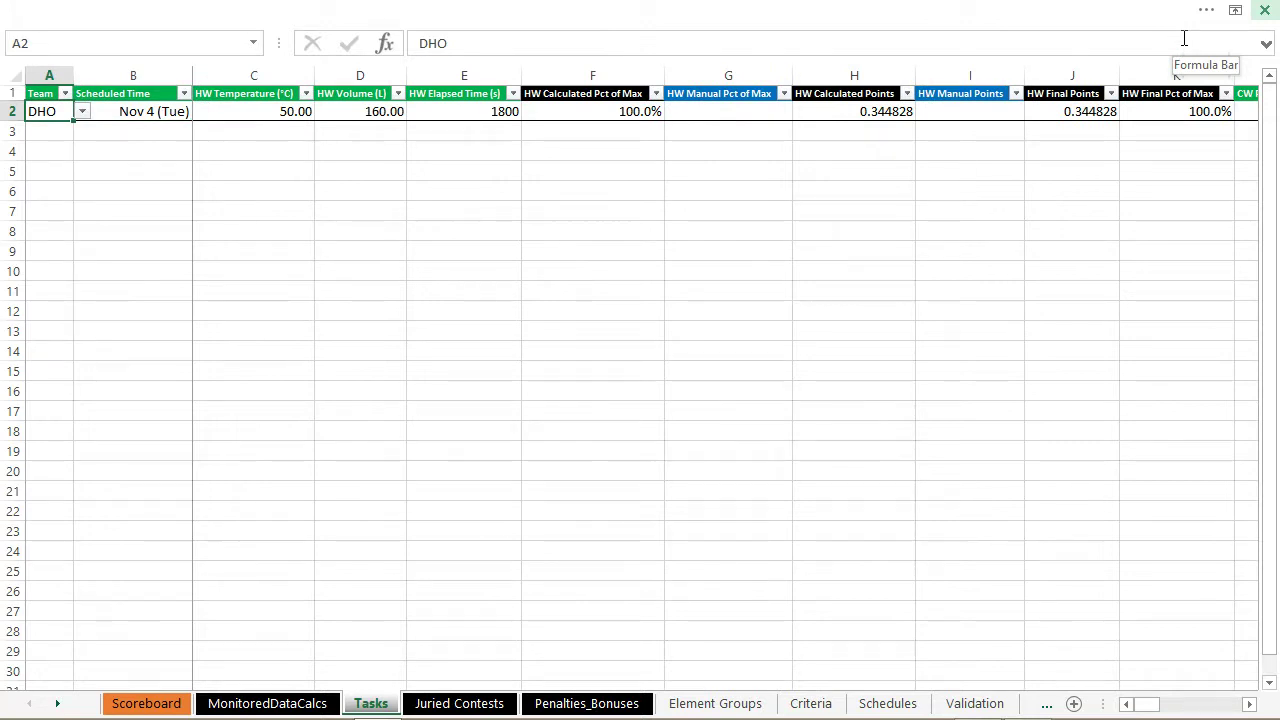
pyautogui.press('Down')
pyautogui.press('Down')
pyautogui.press('Down')
pyautogui.press('Down')
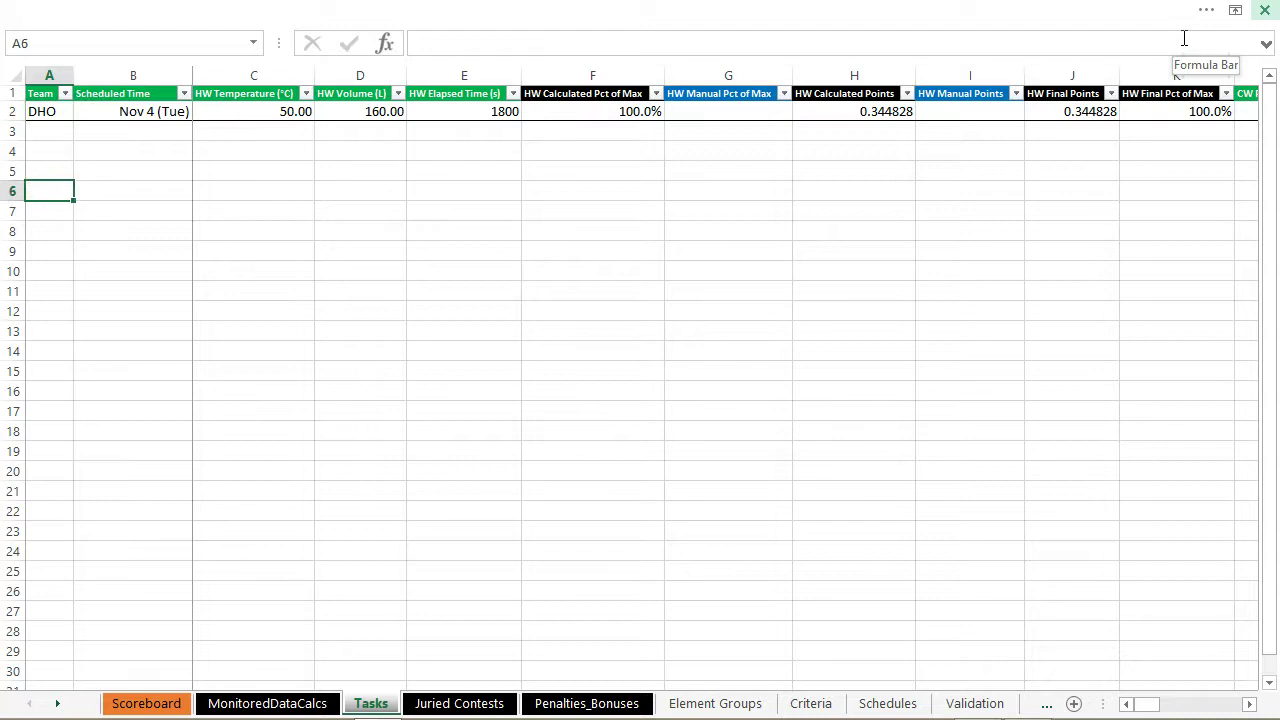
pyautogui.press('Up')
pyautogui.press('Up')
pyautogui.press('Up')
pyautogui.press('Up')
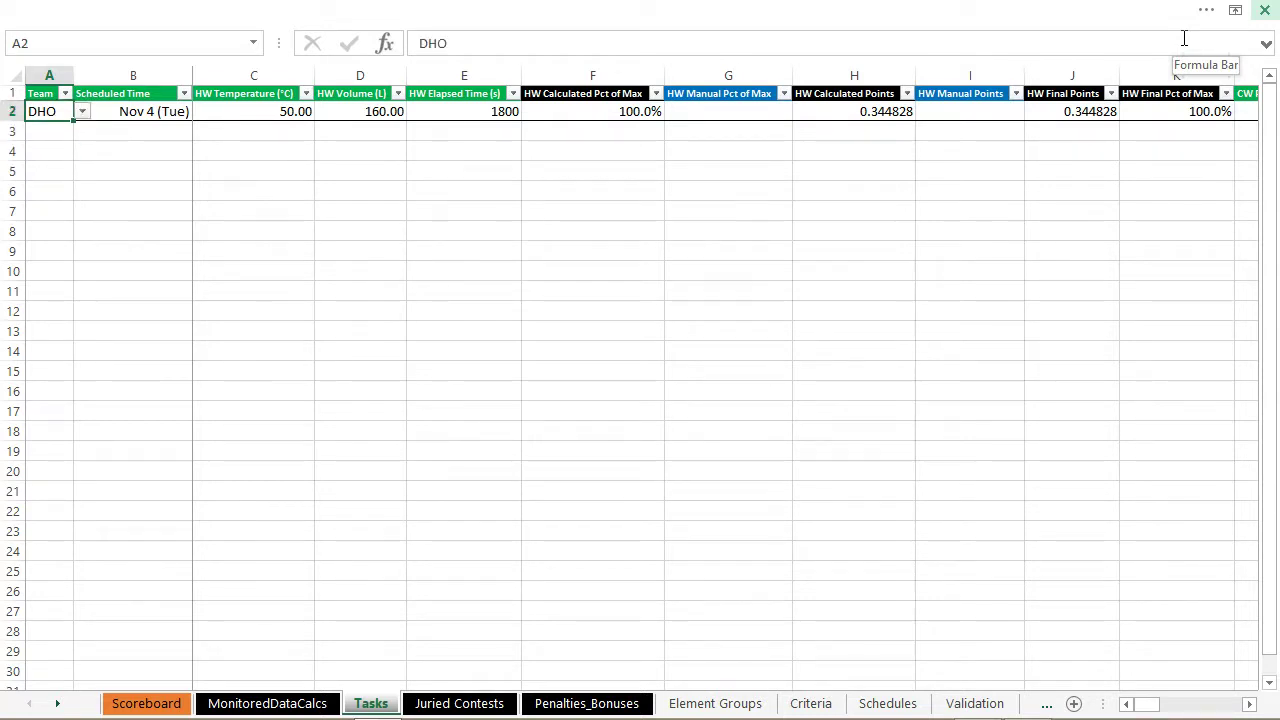
pyautogui.press('Down')
pyautogui.press('Up')
# - Review the DHO entries on the MonitoredDataCalcs and Tasks sheets and the layout of the Juried Contests sheet
pyautogui.hotkey('ctrl', 'pageup')
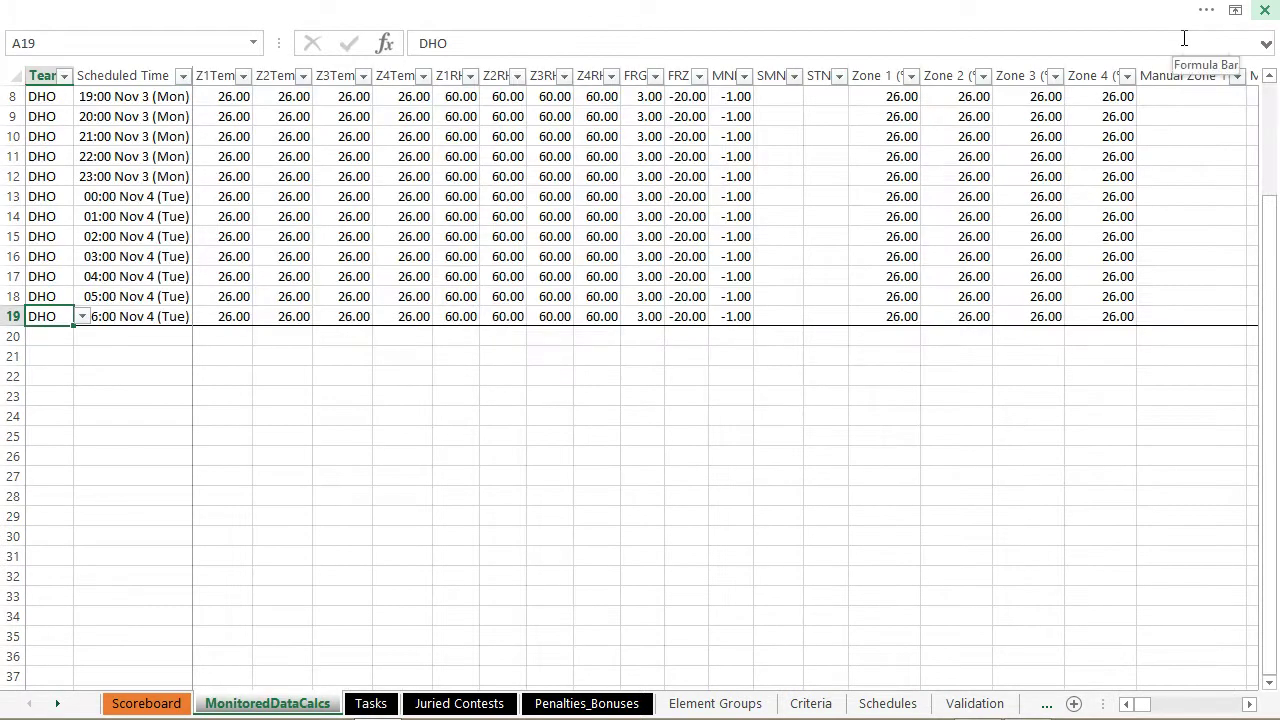
pyautogui.press('Up')
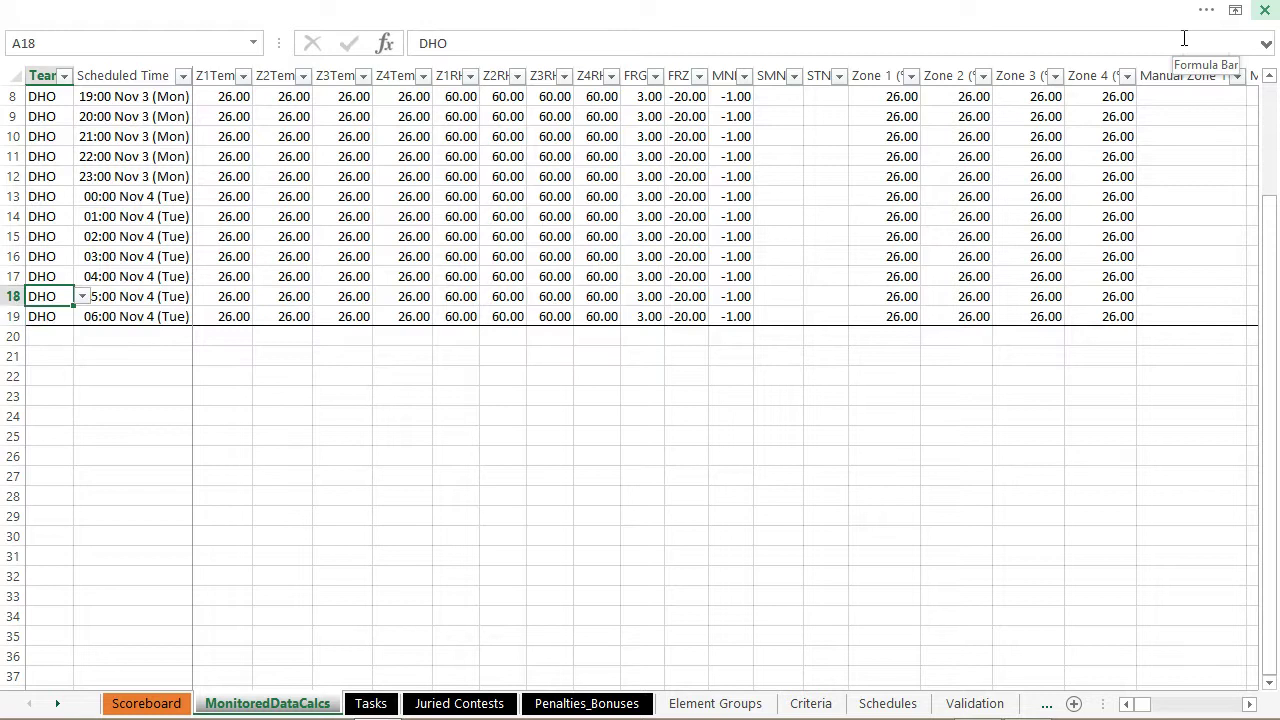
pyautogui.hotkey('ctrl', 'pagedown')
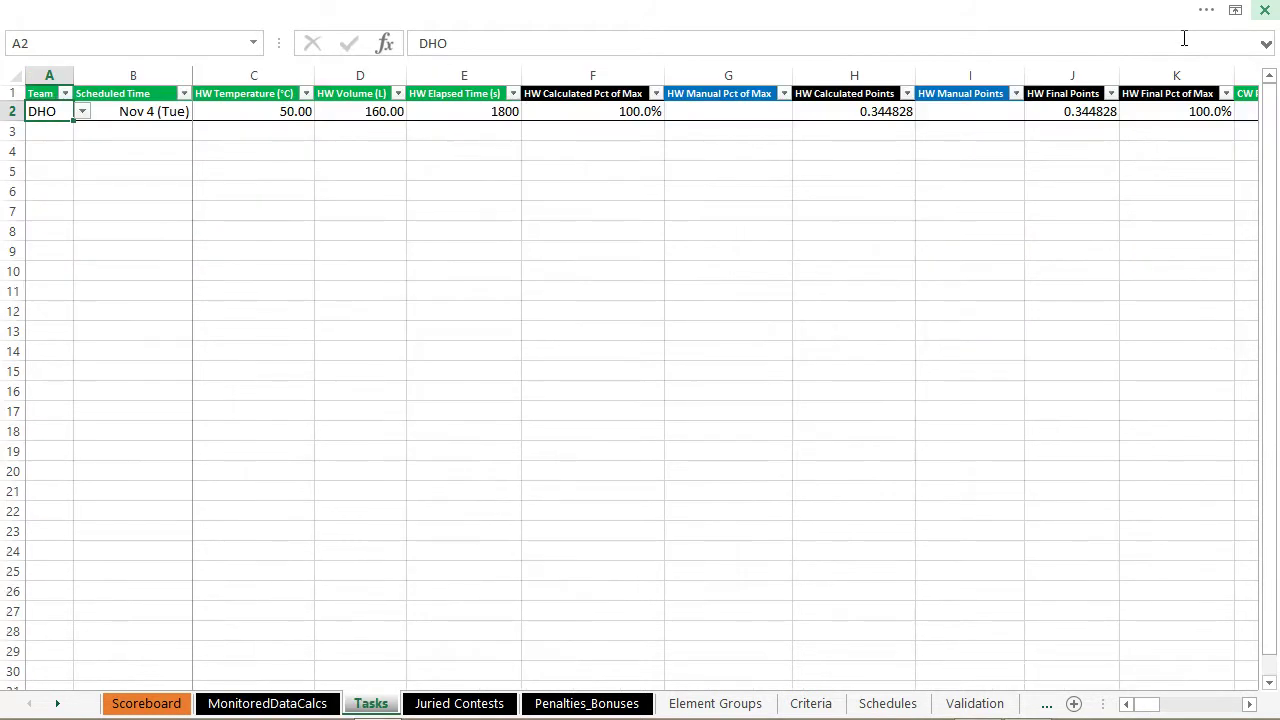
pyautogui.hotkey('ctrl', 'pagedown')
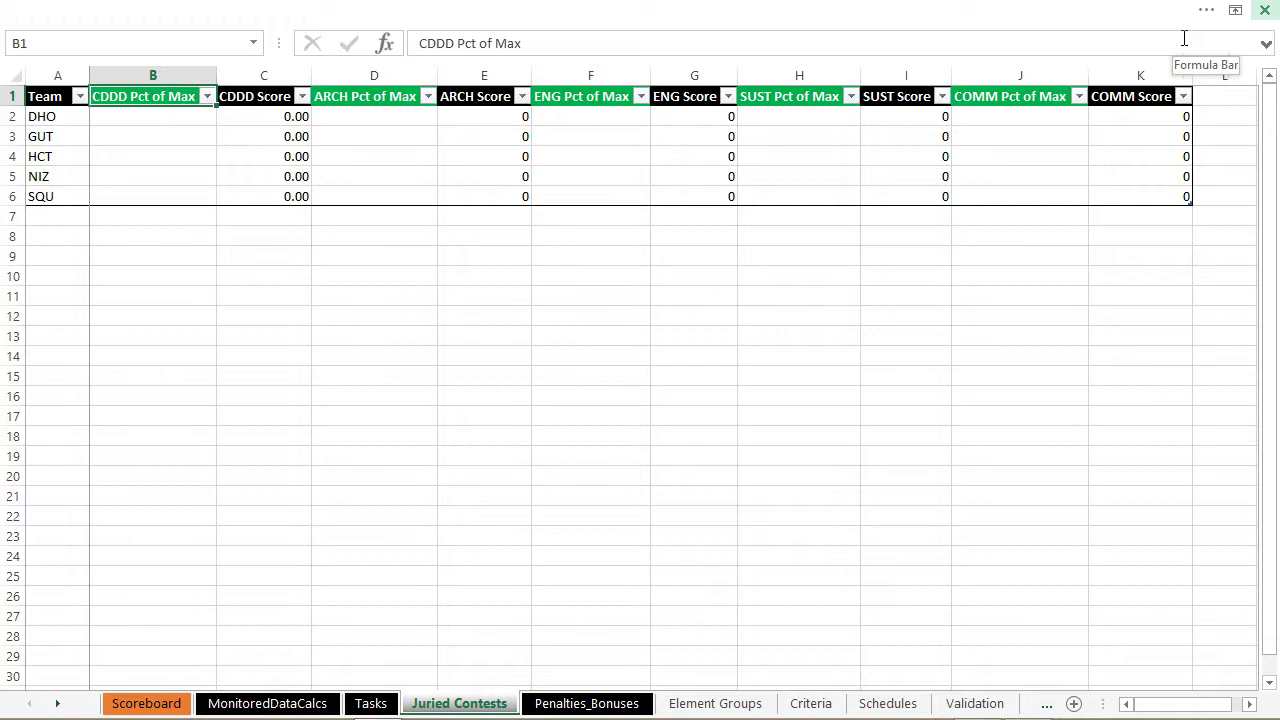
pyautogui.hotkey('ctrl', 'pageup')
pyautogui.hotkey('ctrl', 'pageup')
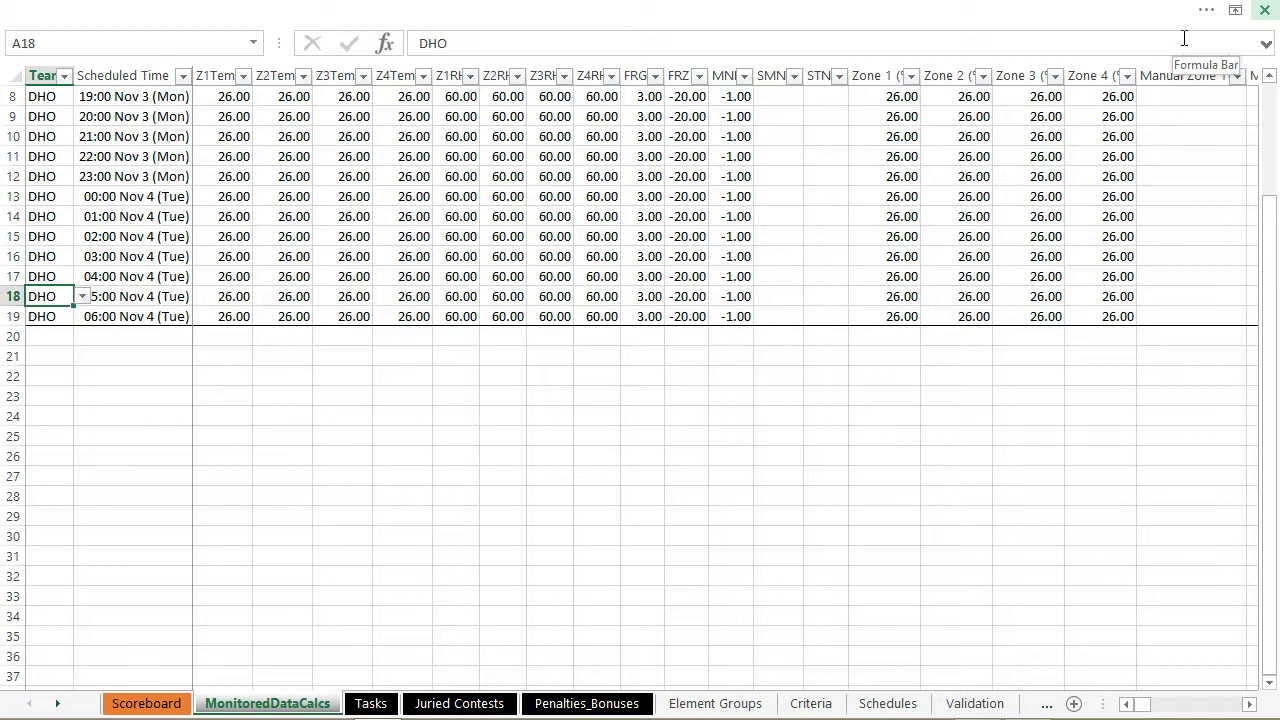
pyautogui.hotkey('ctrl', 'pagedown')
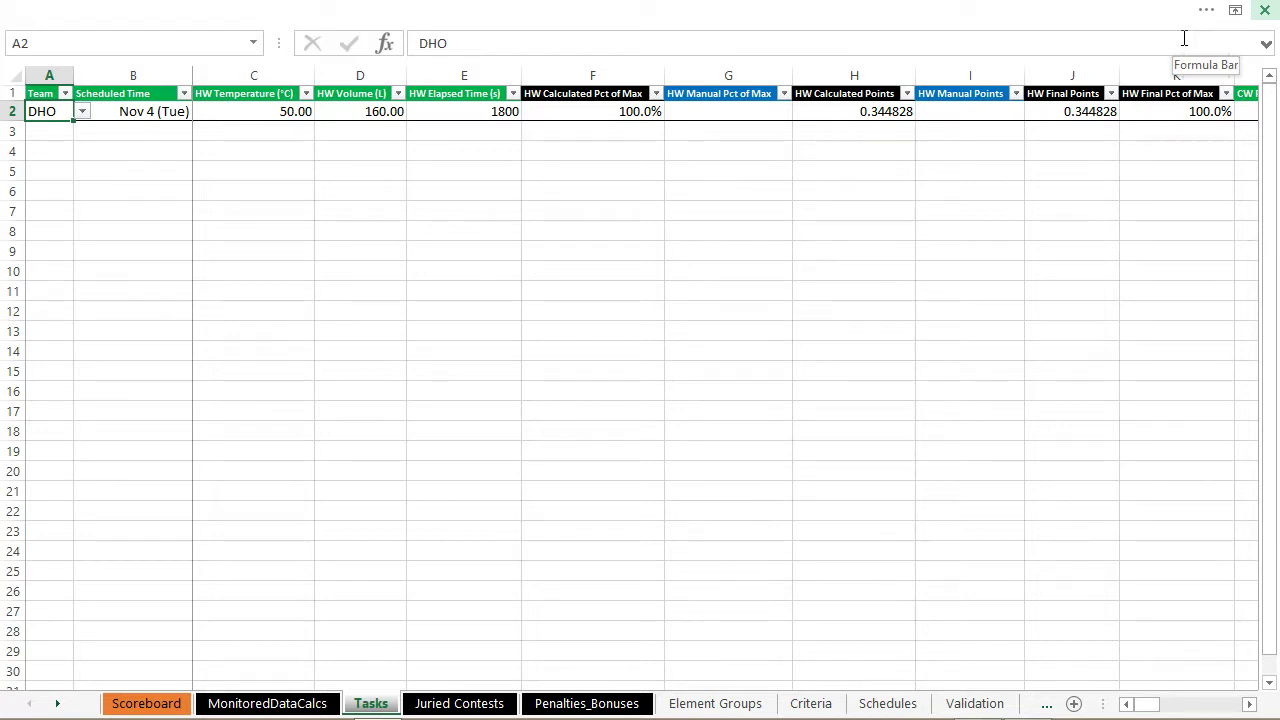
# - On the Juried Contests sheet, enter 100% as DHO's CDDD Pct of Max and ARCH Pct of Max
pyautogui.hotkey('ctrl', 'pagedown')
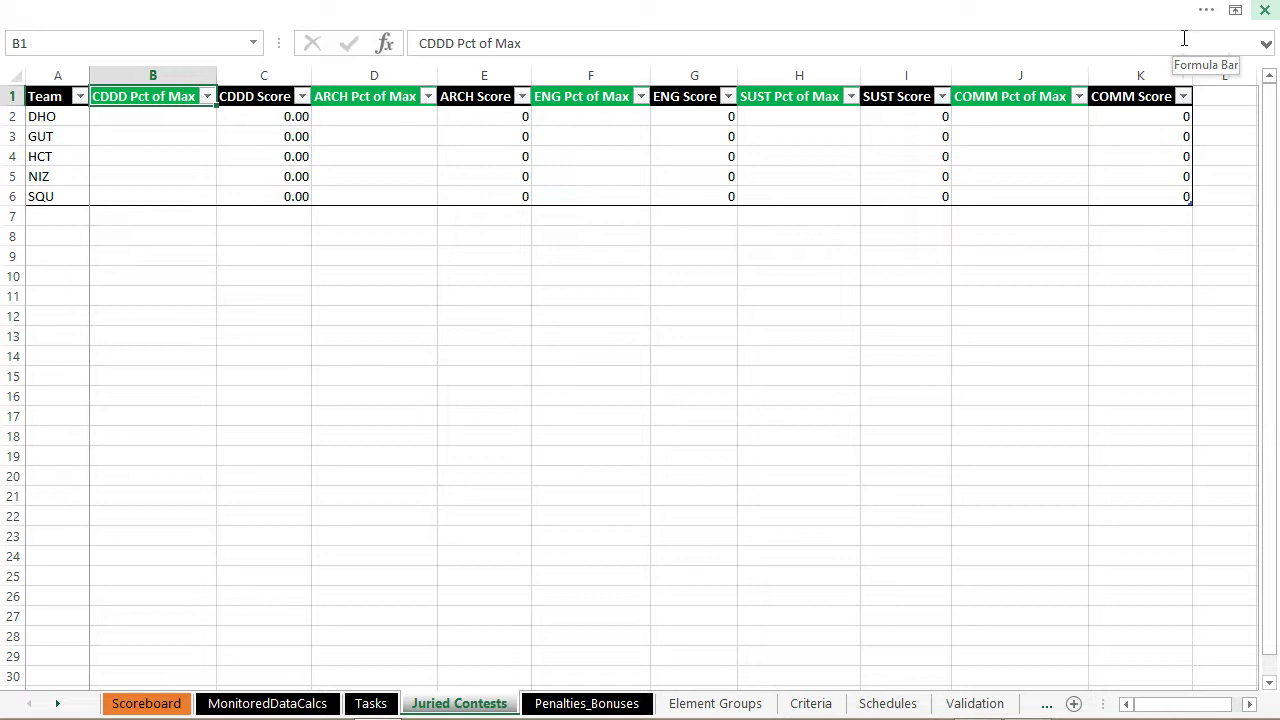
pyautogui.press('Down')
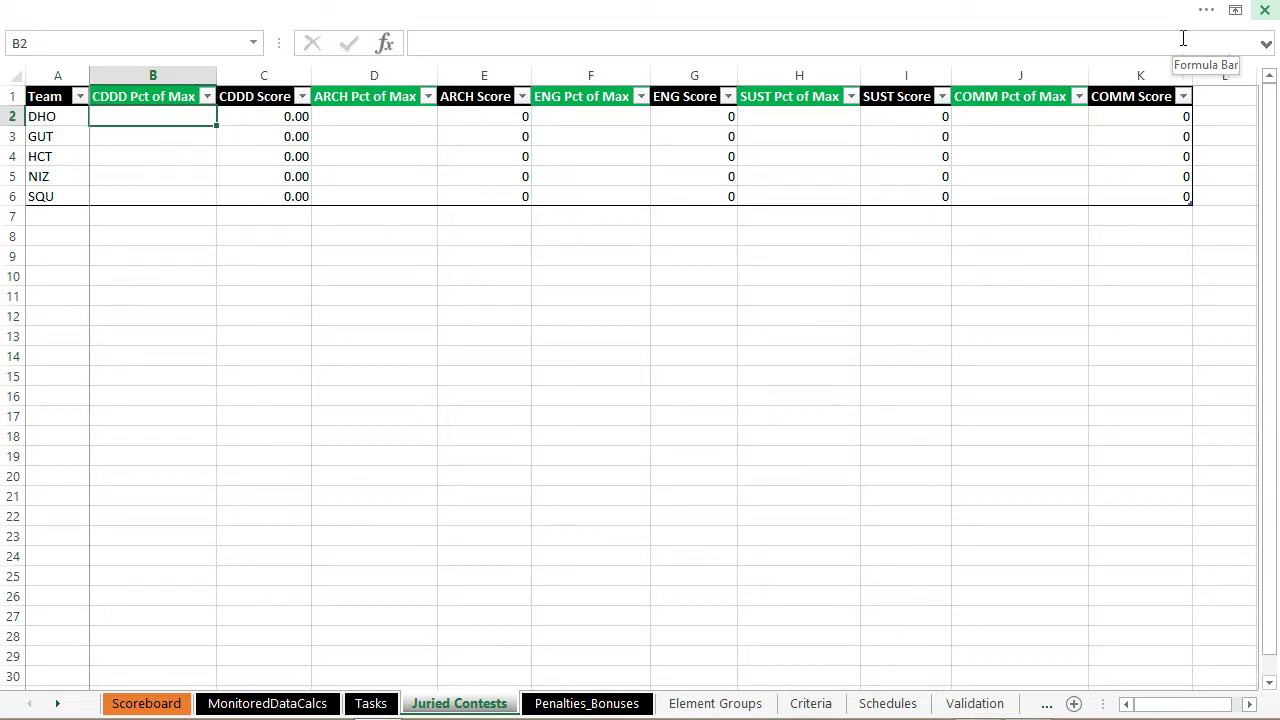
pyautogui.write('100')
pyautogui.press('Tab')
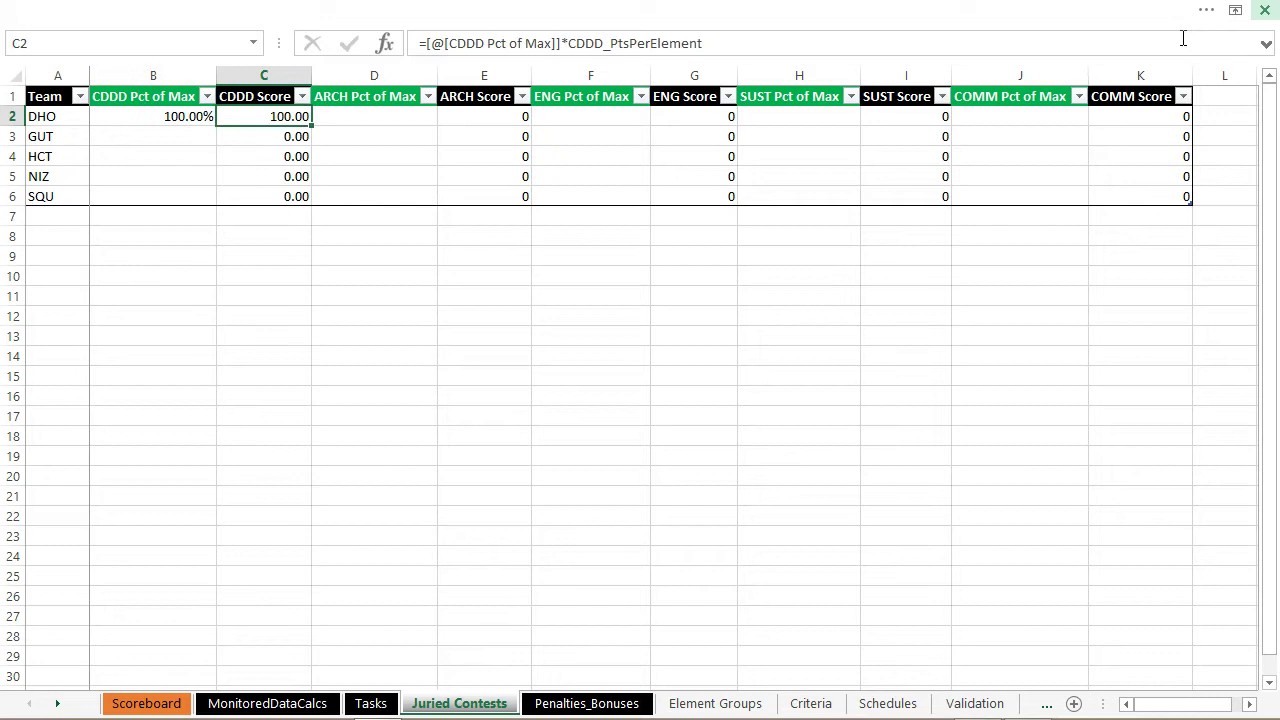
pyautogui.press('Tab')
pyautogui.write('1000')
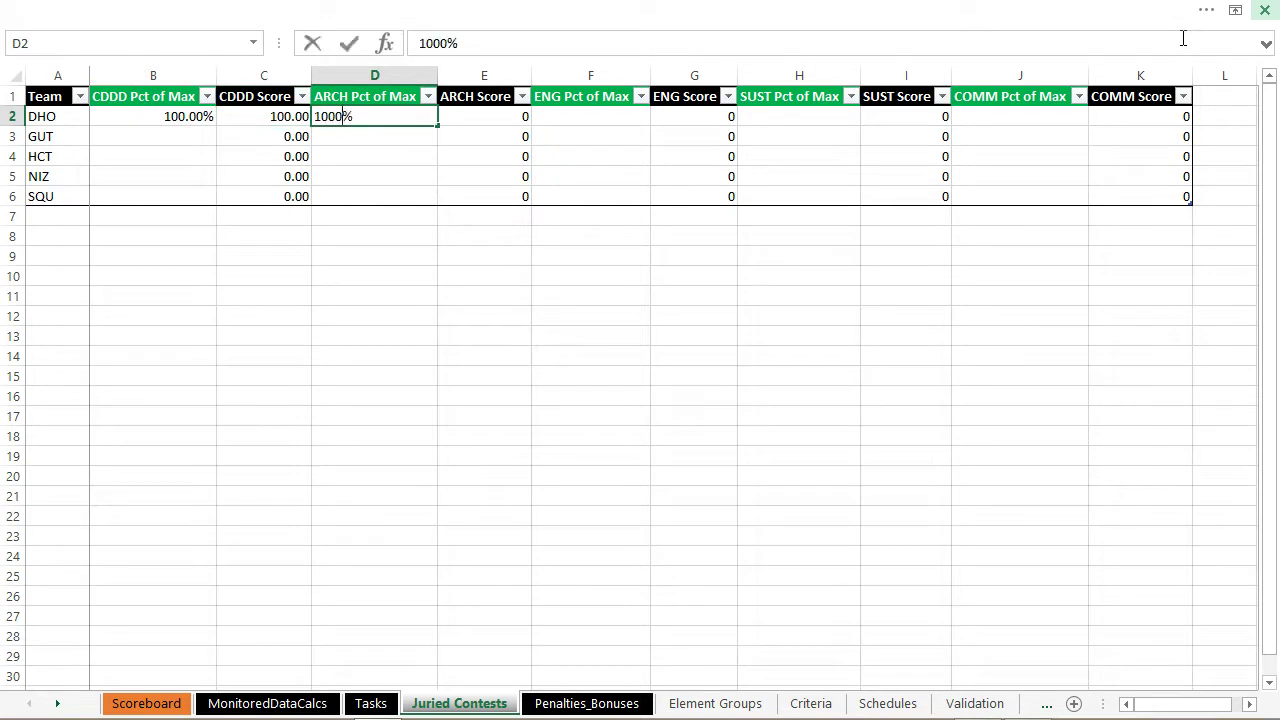
pyautogui.press('BackSpace')
pyautogui.press('Tab')
pyautogui.press('Left')
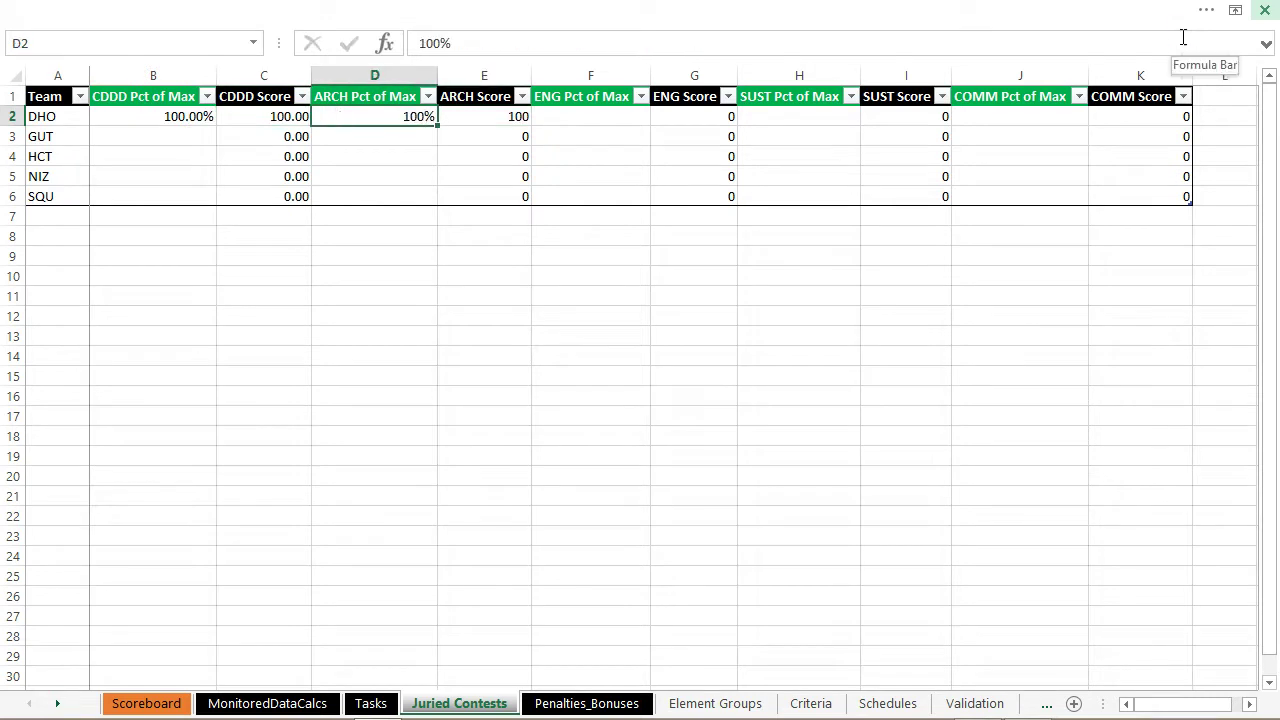
# - Copy DHO's 100% ARCH Pct of Max value into the ENG Pct of Max cell
pyautogui.hotkey('ctrl', 'c')
pyautogui.press('Right')
pyautogui.press('Right')
pyautogui.press('Right')
pyautogui.press('Left')
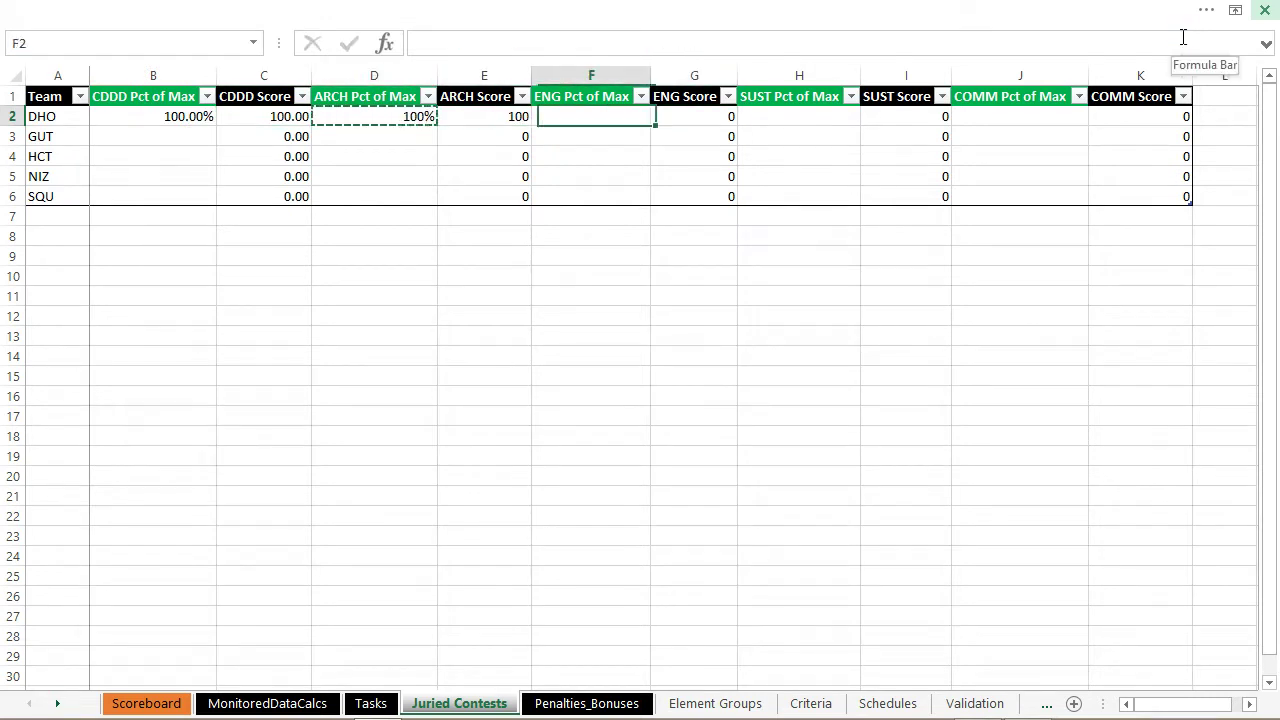
pyautogui.hotkey('ctrl', 'v')
# - Paste the copied 100% into DHO's SUST Pct of Max and COMM Pct of Max cells
pyautogui.press('Right')
pyautogui.press('Right')
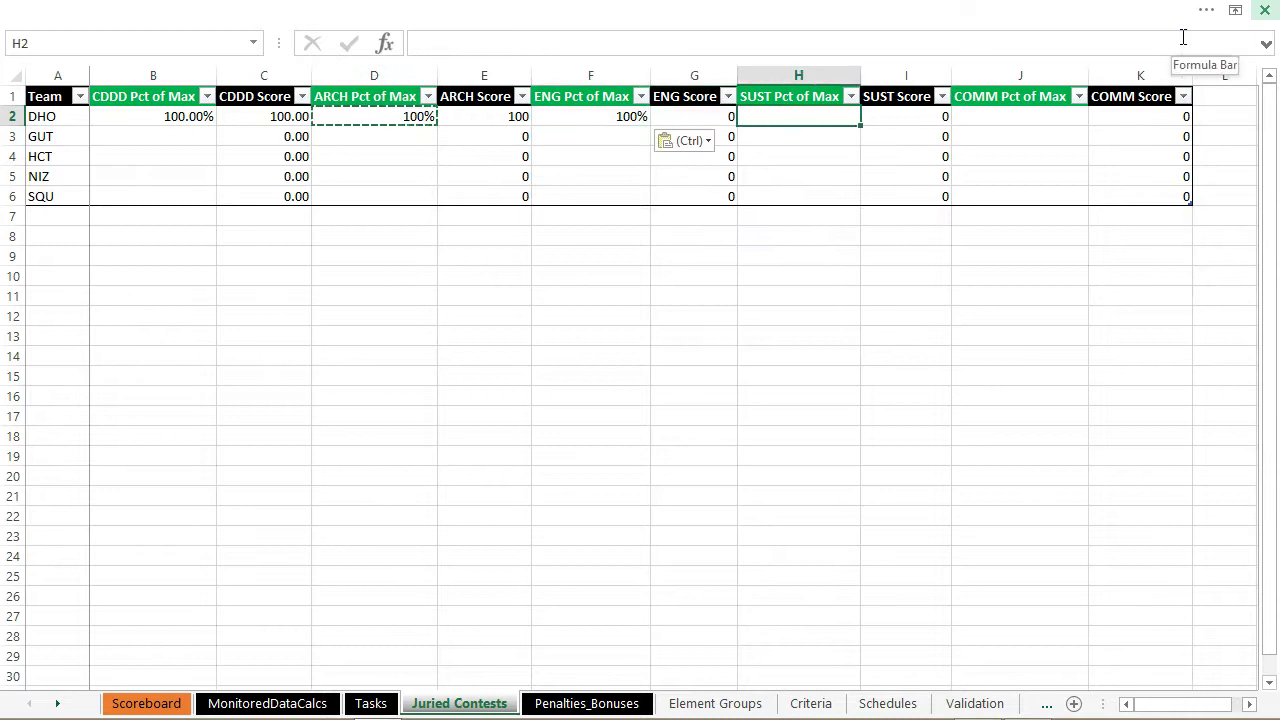
pyautogui.hotkey('ctrl', 'v')
pyautogui.press('ctrl')
pyautogui.press('Right')
pyautogui.press('Right')
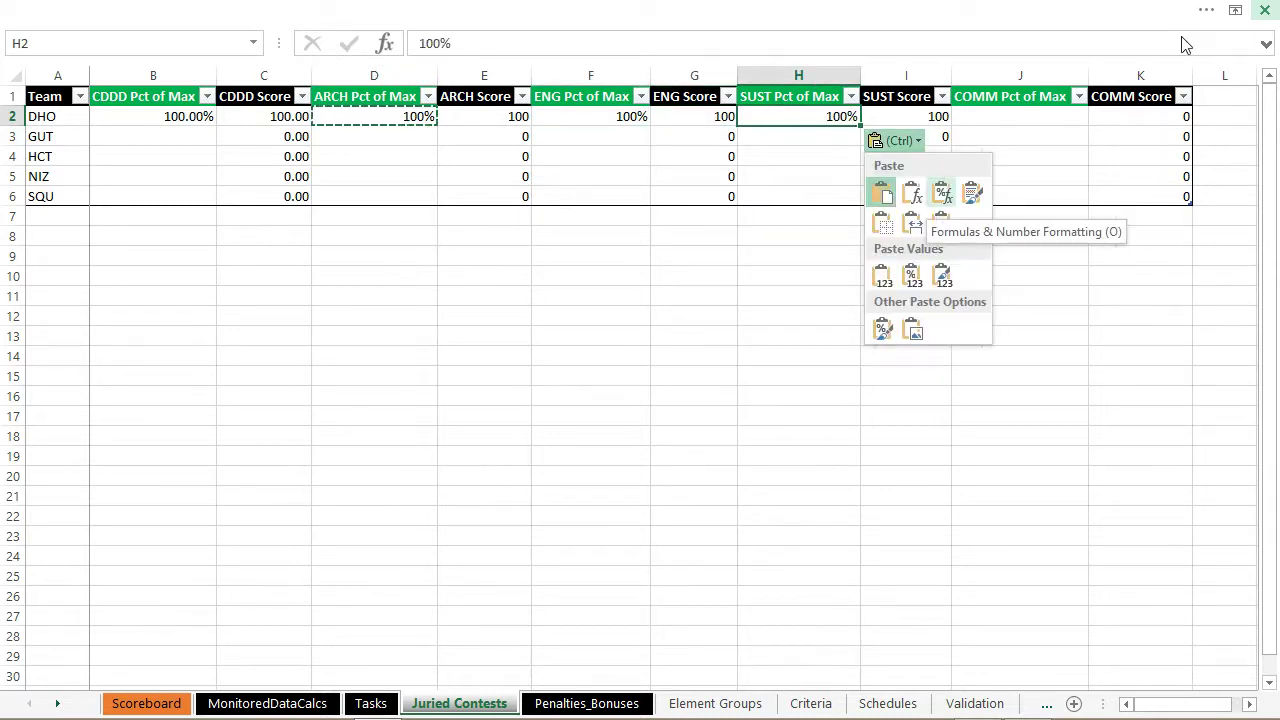
pyautogui.press('Escape')
pyautogui.press('Right')
pyautogui.press('Right')
pyautogui.hotkey('ctrl', 'v')
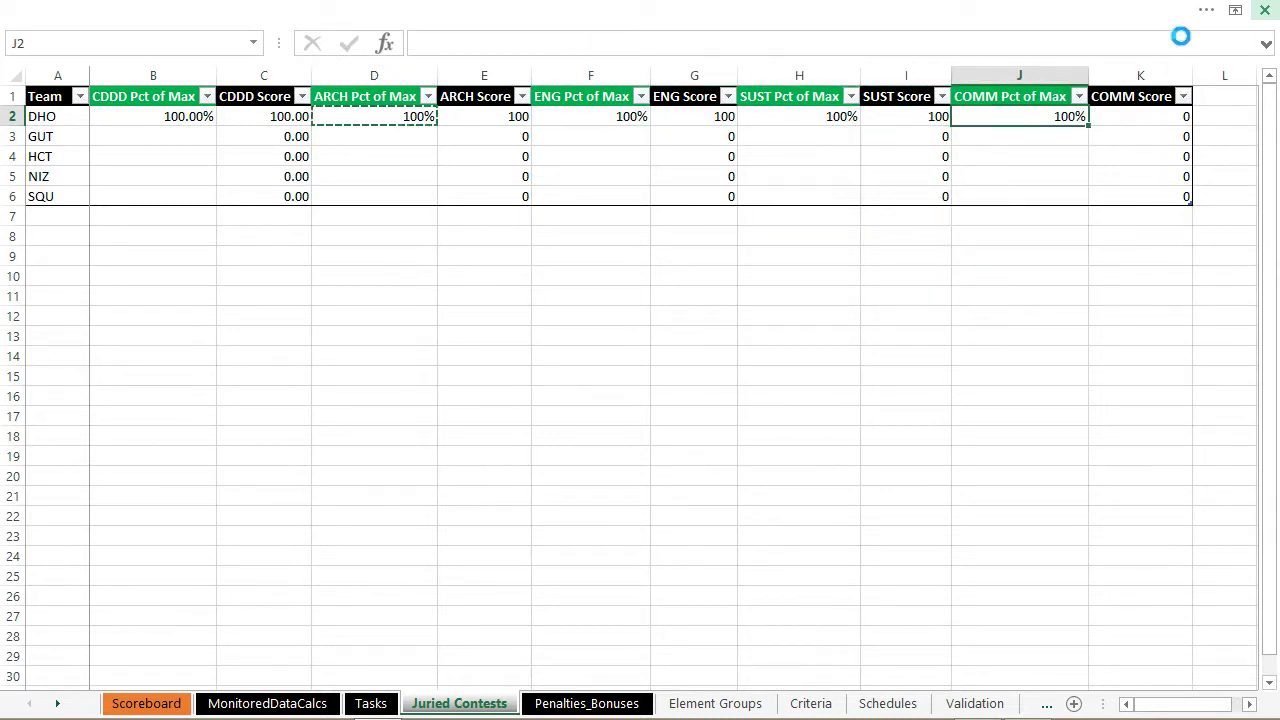
pyautogui.press('Escape')
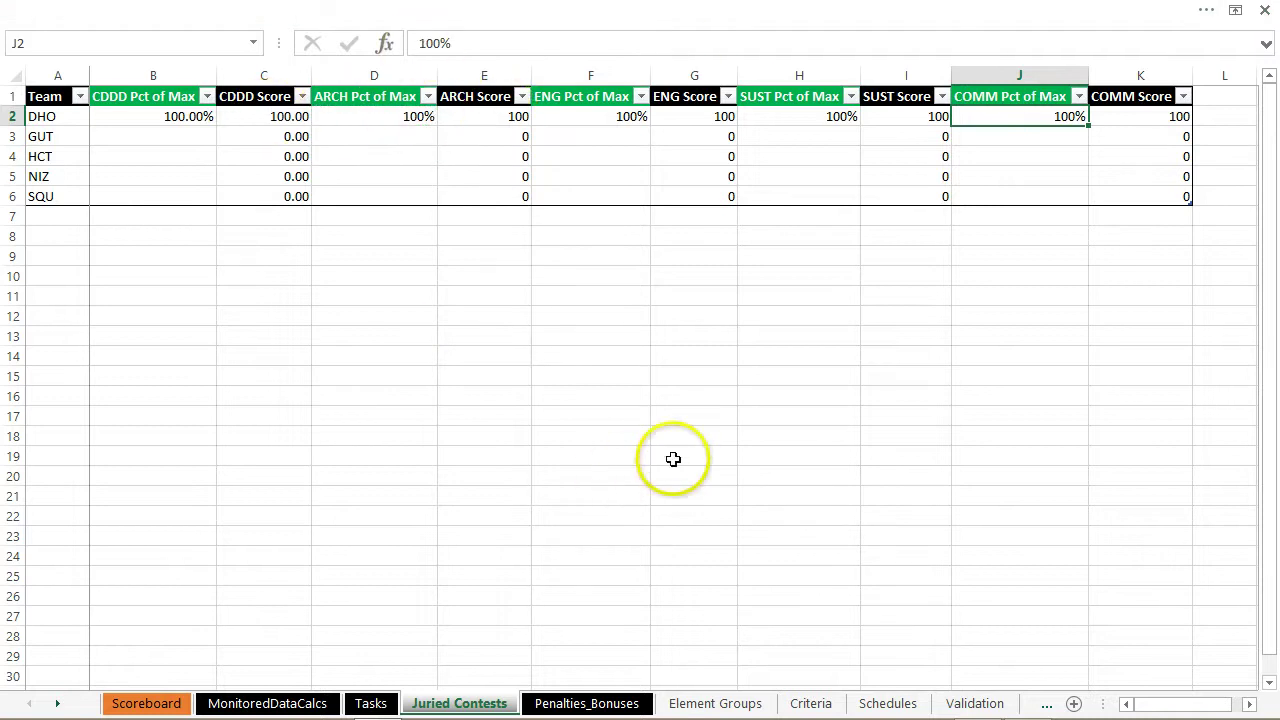
# - Copy all Monitored Element Schedule timestamps from the Schedules sheet into the Scheduled Time column on MonitoredDataCalcs, starting at the first data row
pyautogui.hotkey('ctrl', 'pagedown')
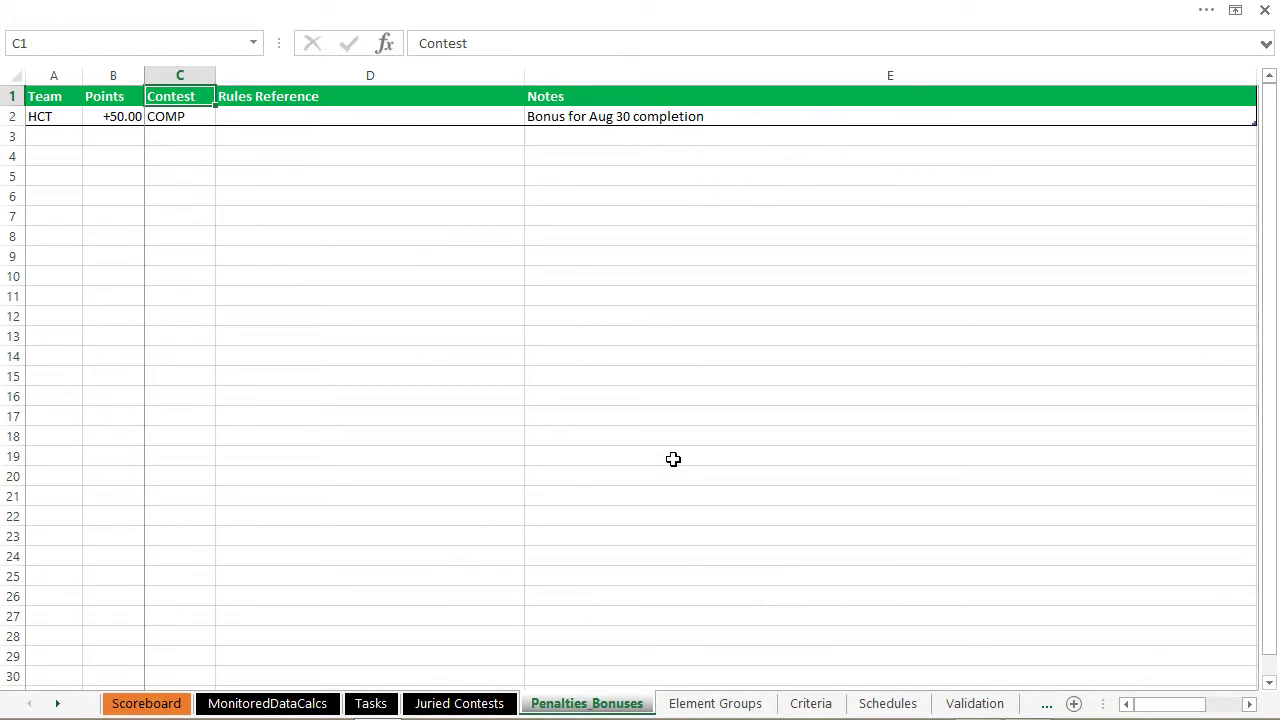
pyautogui.hotkey('ctrl', 'pageup')
pyautogui.hotkey('ctrl', 'pageup')
pyautogui.hotkey('ctrl', 'pageup')
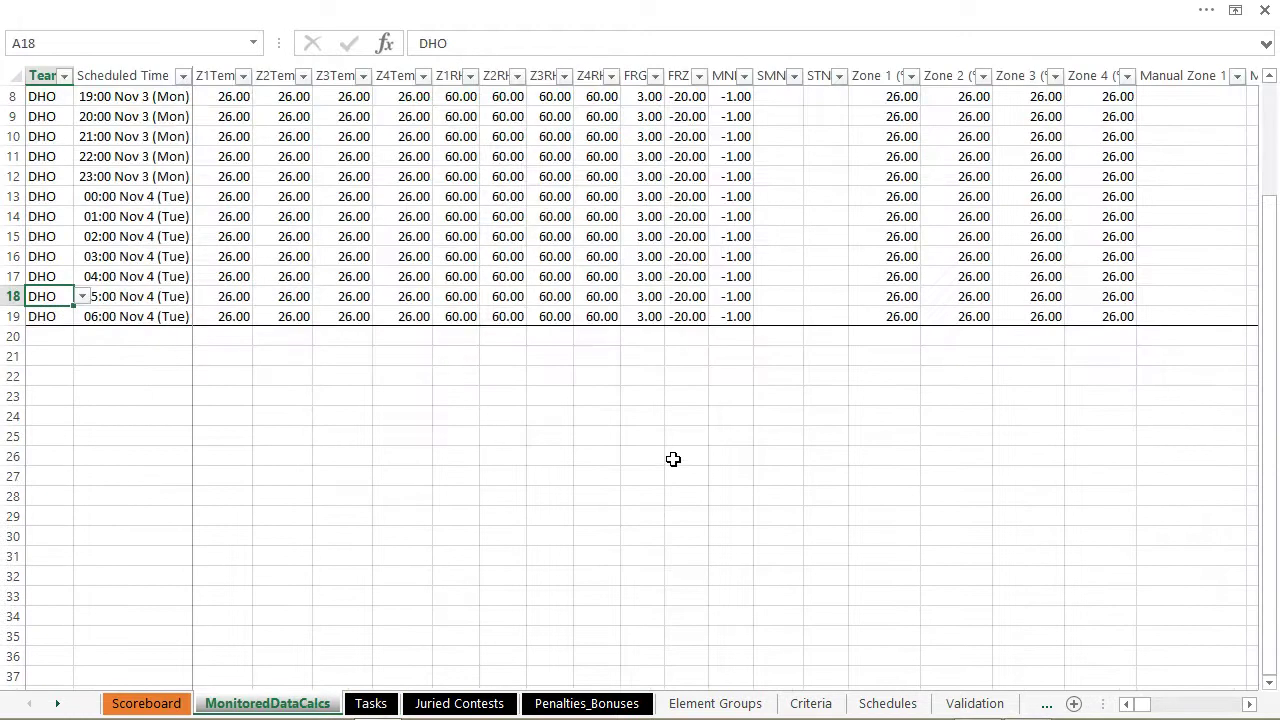
pyautogui.hotkey('ctrl', 'Home')
pyautogui.press('Down')
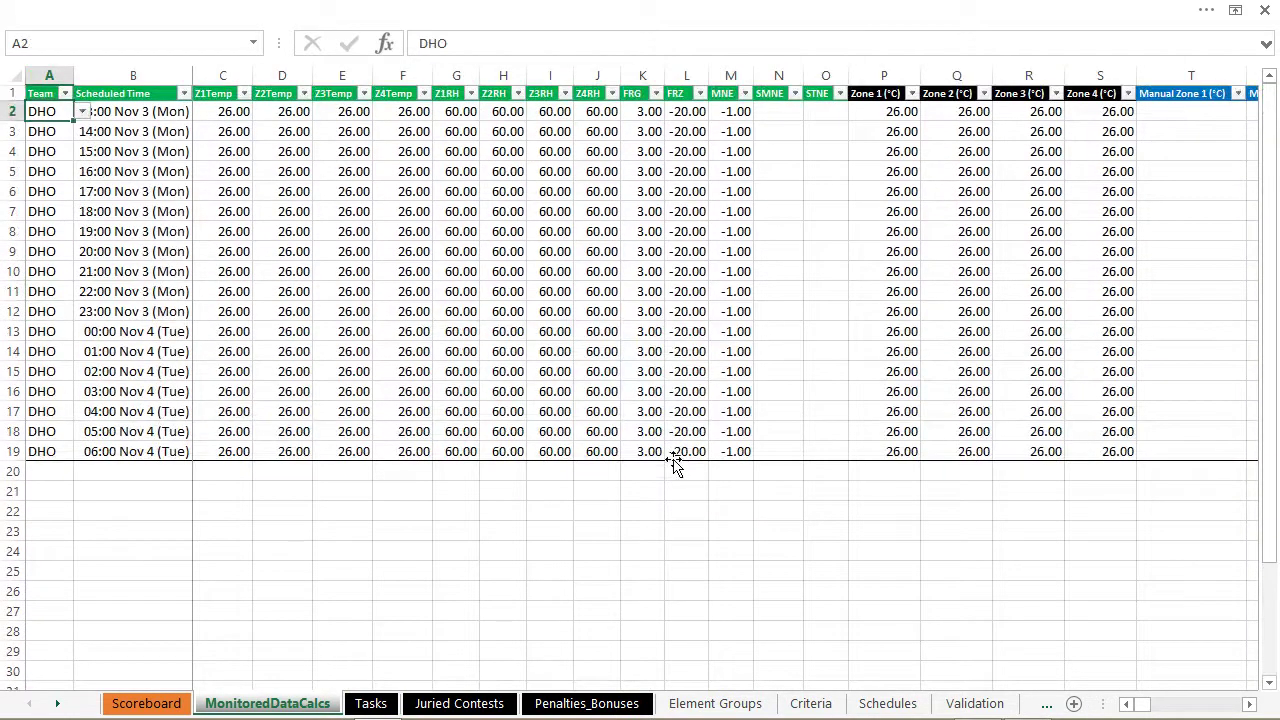
pyautogui.press('Right')
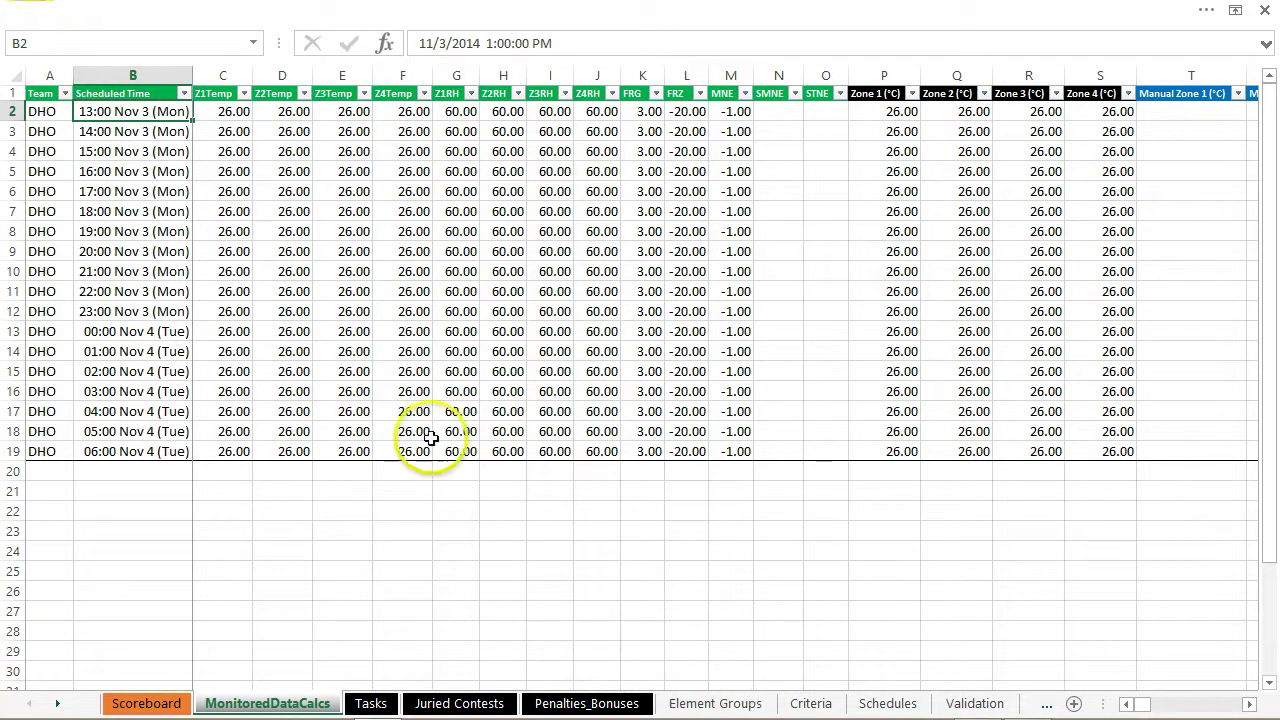
pyautogui.click(888, 704)
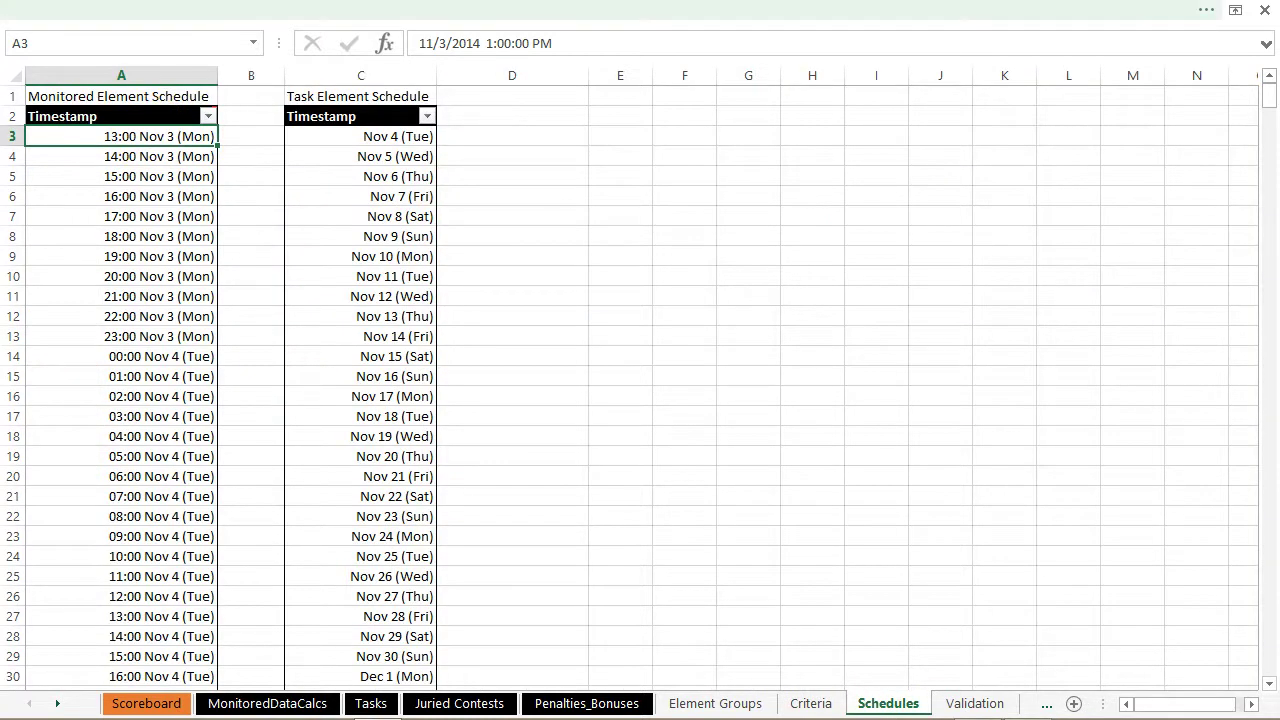
pyautogui.hotkey('ctrl', 'shift', 'Down')
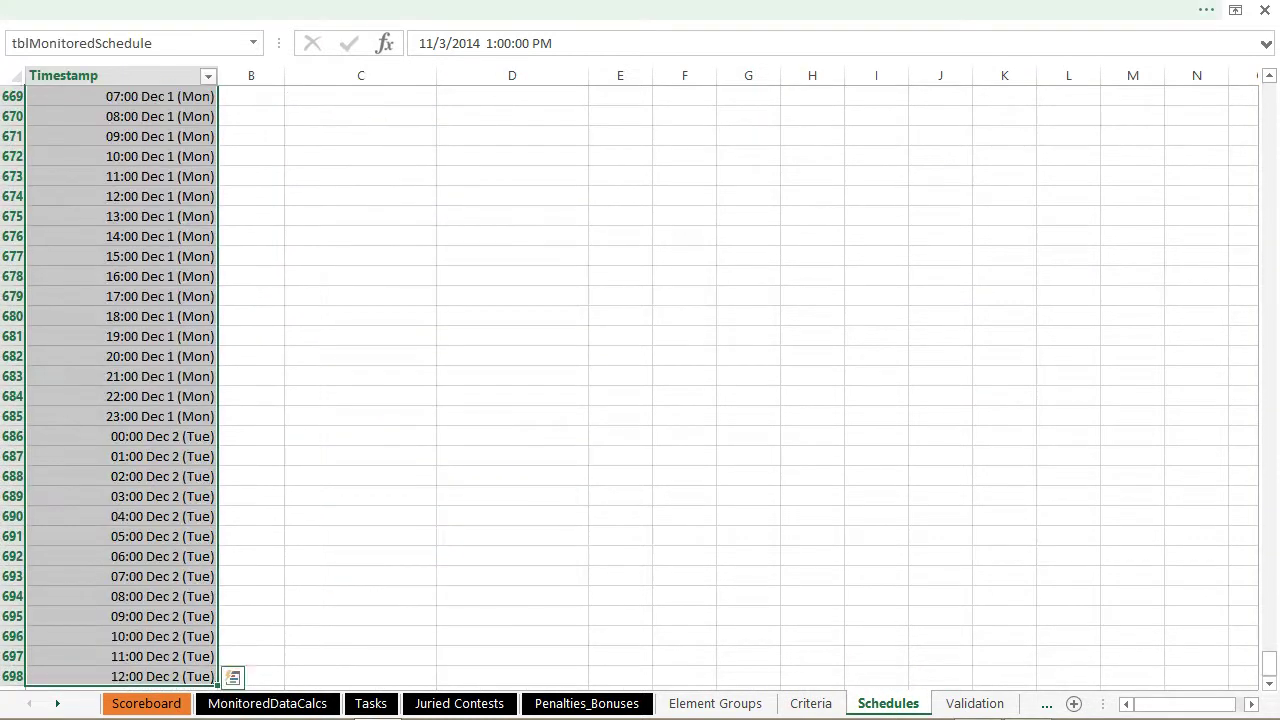
pyautogui.hotkey('ctrl', 'c')
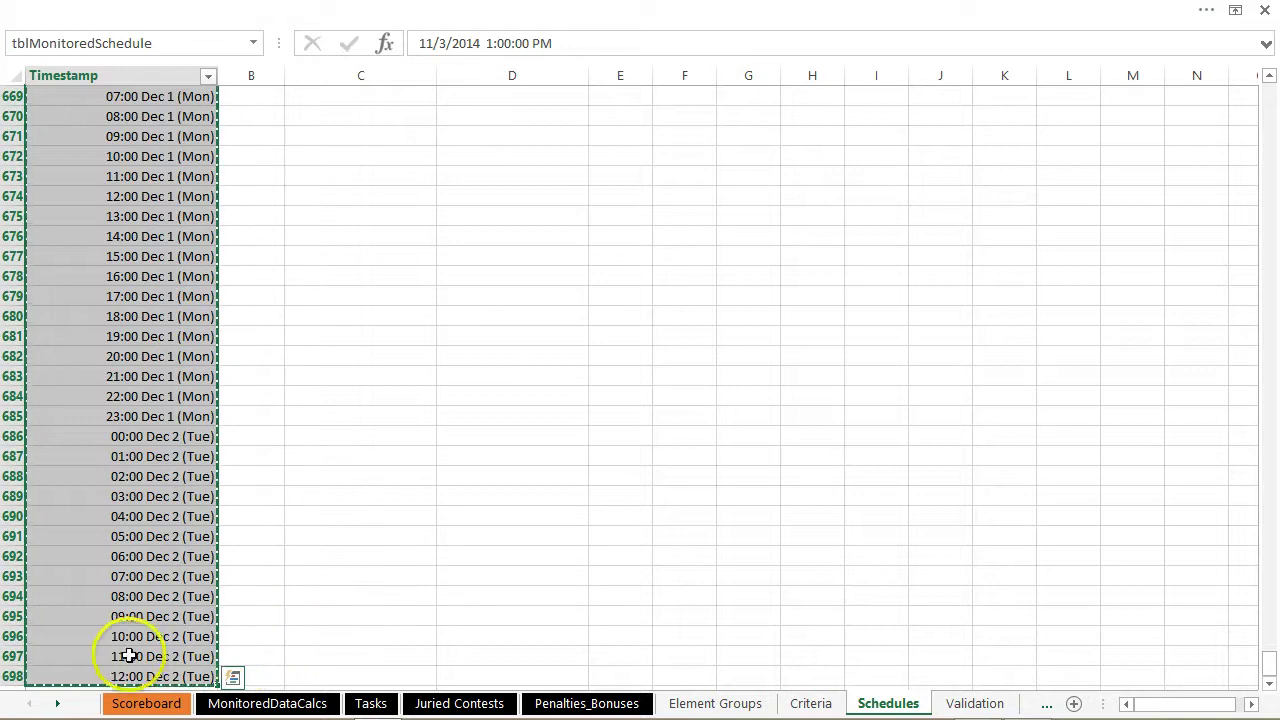
pyautogui.click(290, 702)
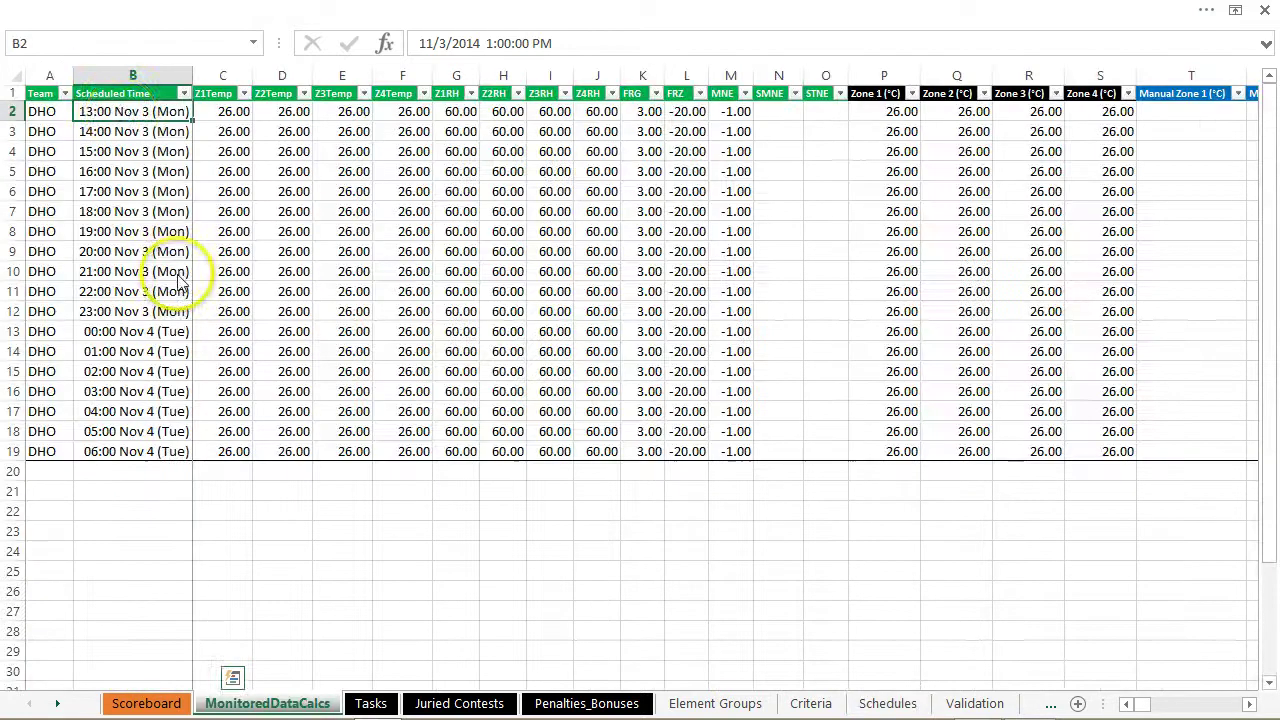
pyautogui.hotkey('ctrl', 'v')
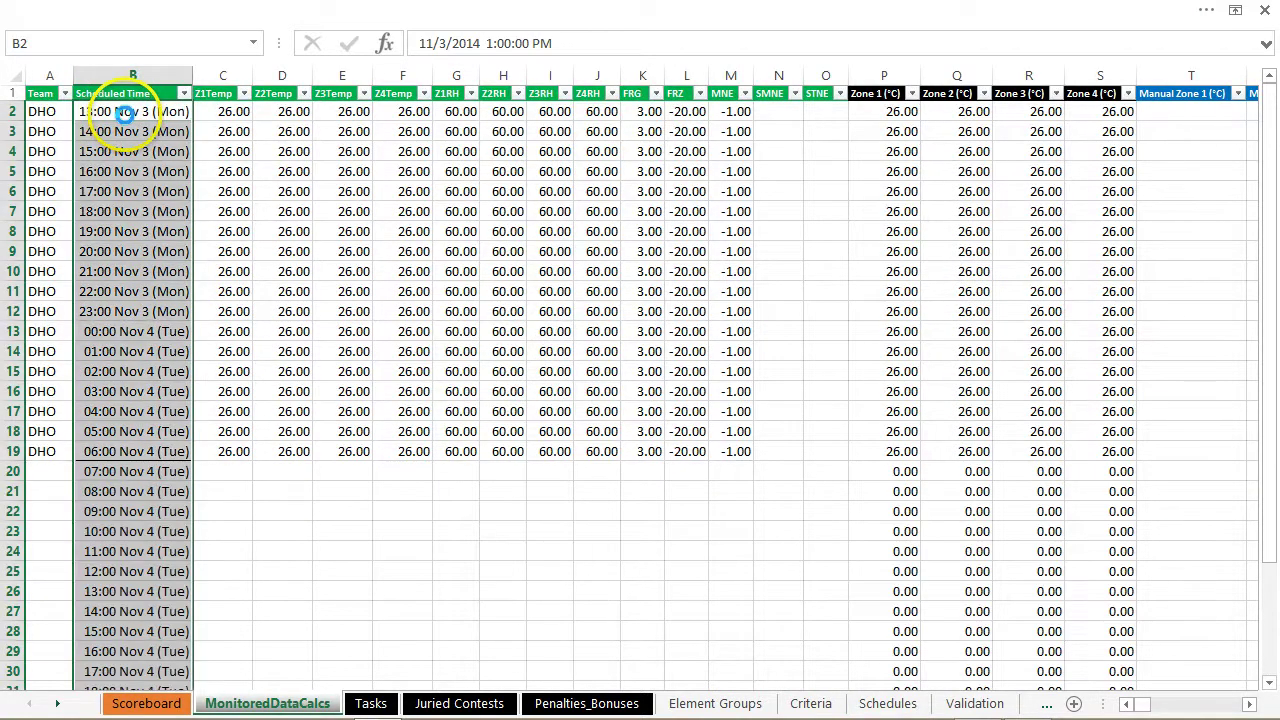
# - Fill the team code DHO down the Team column from the 06:00 Nov 4 row to the 12:00 Dec 2 row
pyautogui.click(50, 451)
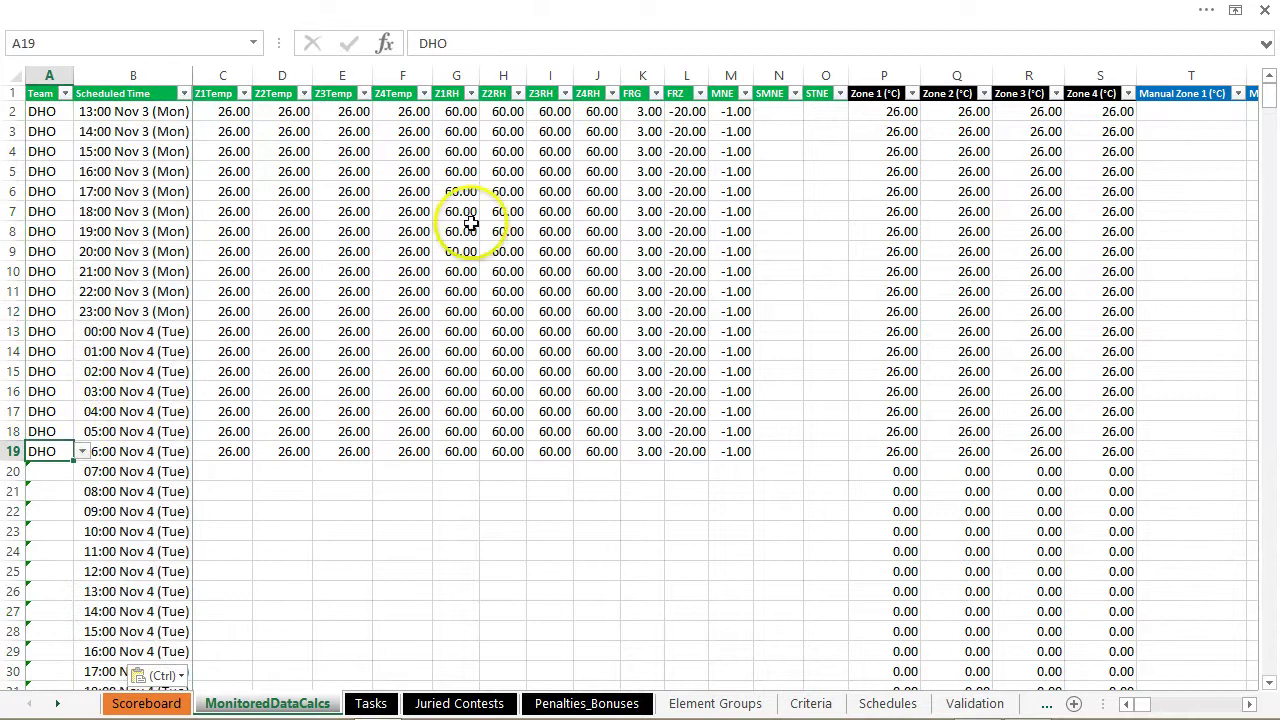
pyautogui.hotkey('ctrl', 'shift', 'Down')
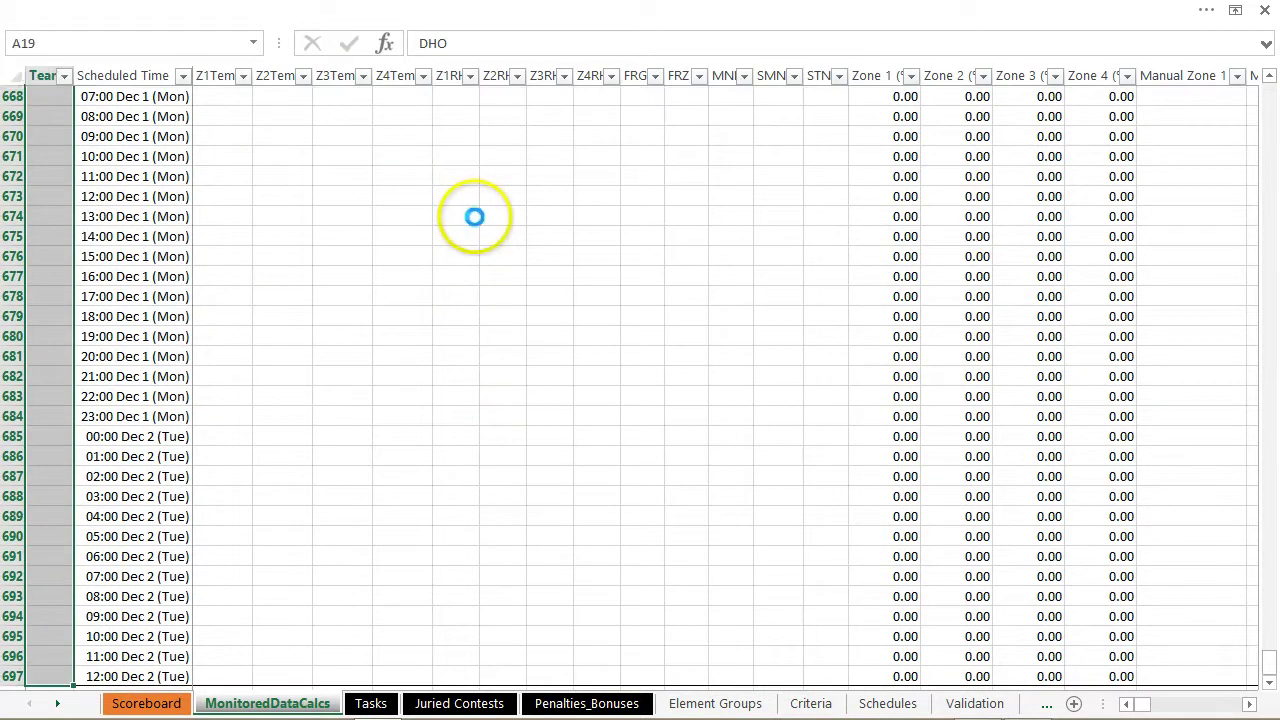
pyautogui.hotkey('ctrl', 'd')
# - Fill the 06:00 Nov 4 row's Z1Temp through MNE values down to the last scheduled row and check the filled range
pyautogui.press('Right')
pyautogui.press('Right')
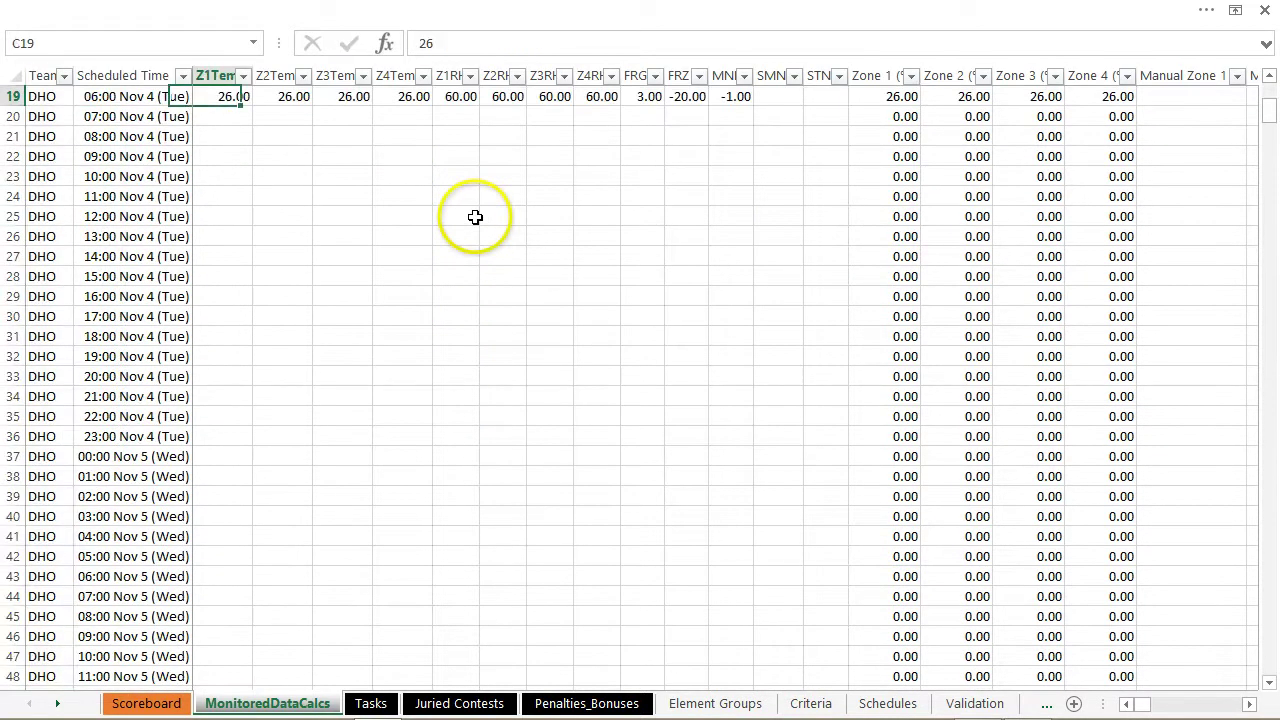
pyautogui.hotkey('ctrl', 'Up')
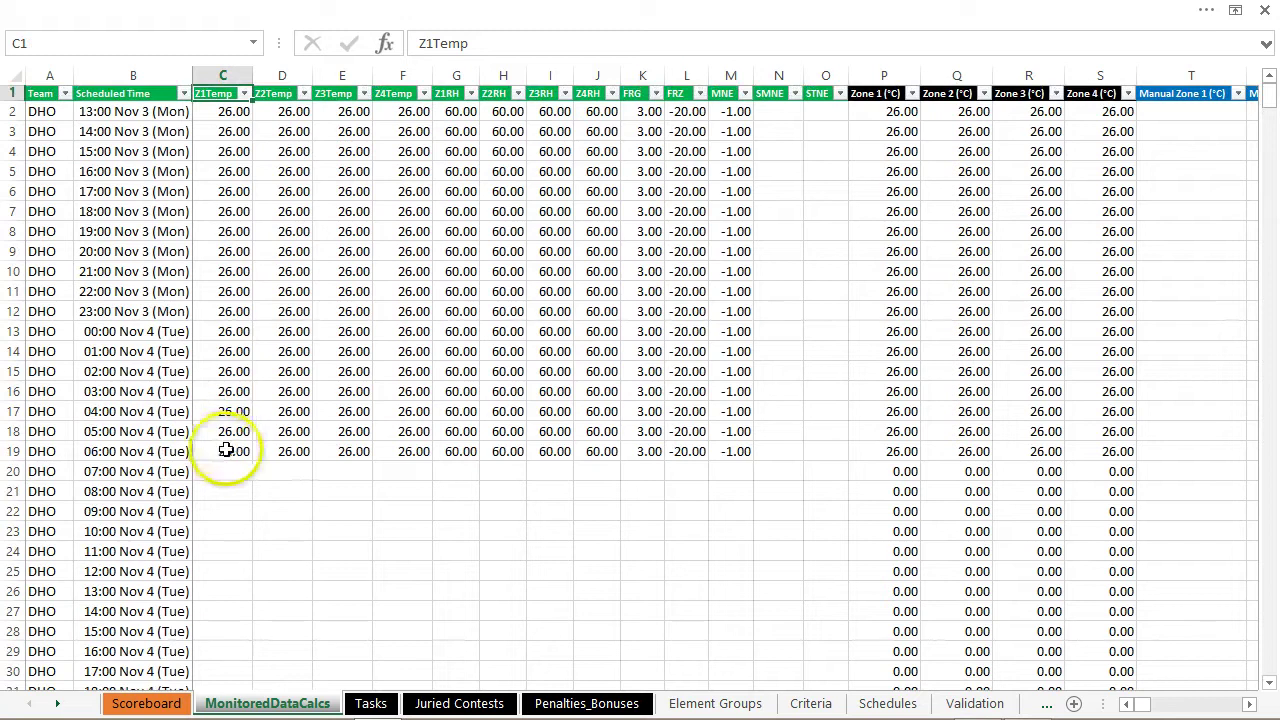
pyautogui.moveTo(220, 452); pyautogui.dragTo(749, 457)
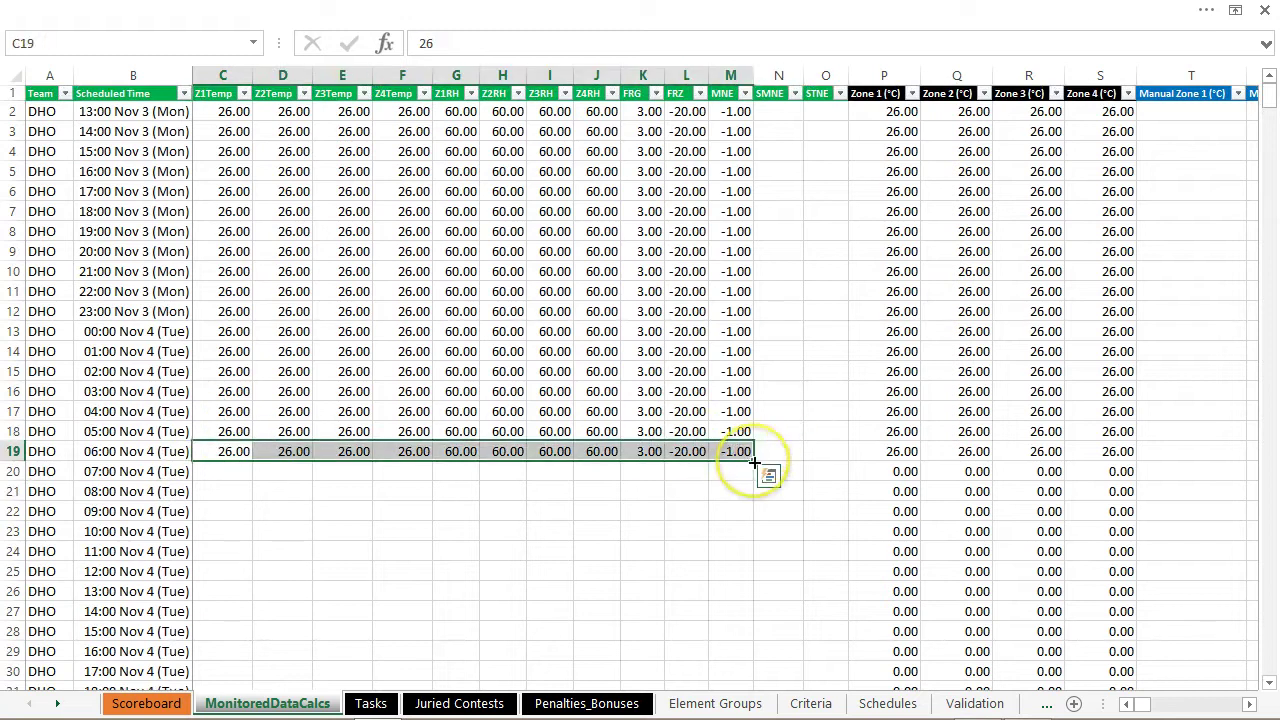
pyautogui.doubleClick(753, 462)
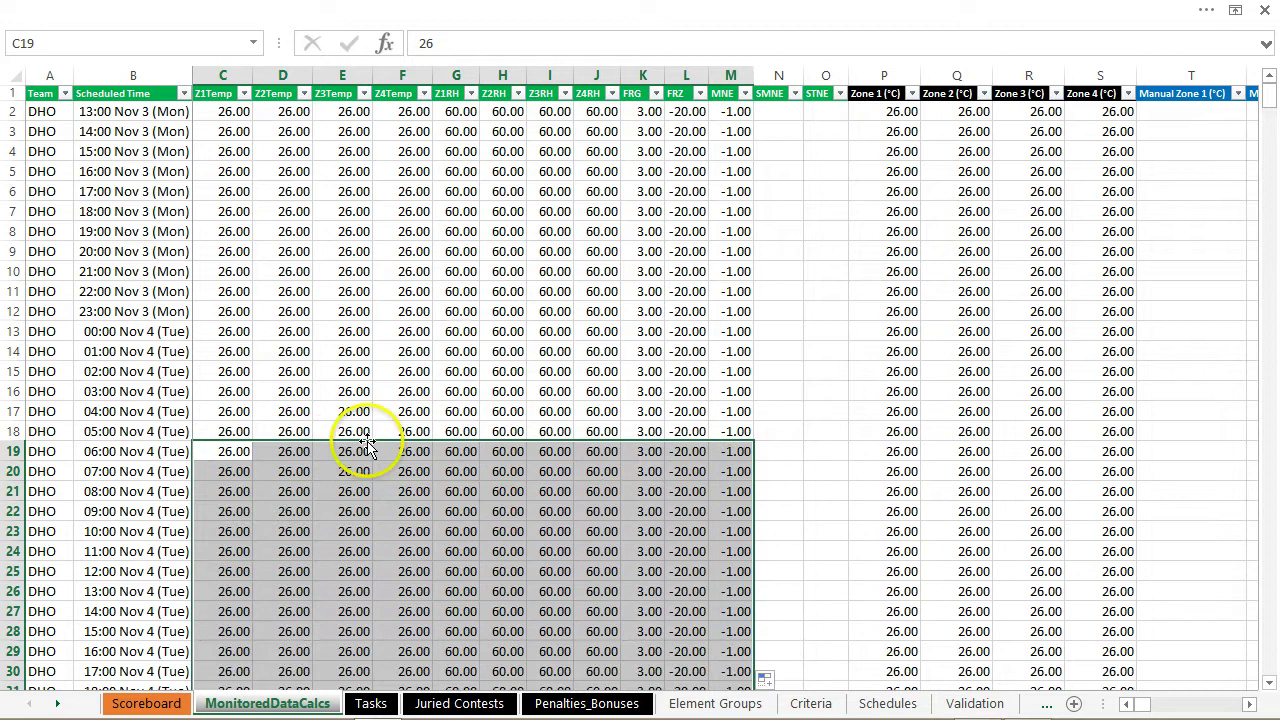
pyautogui.click(598, 452)
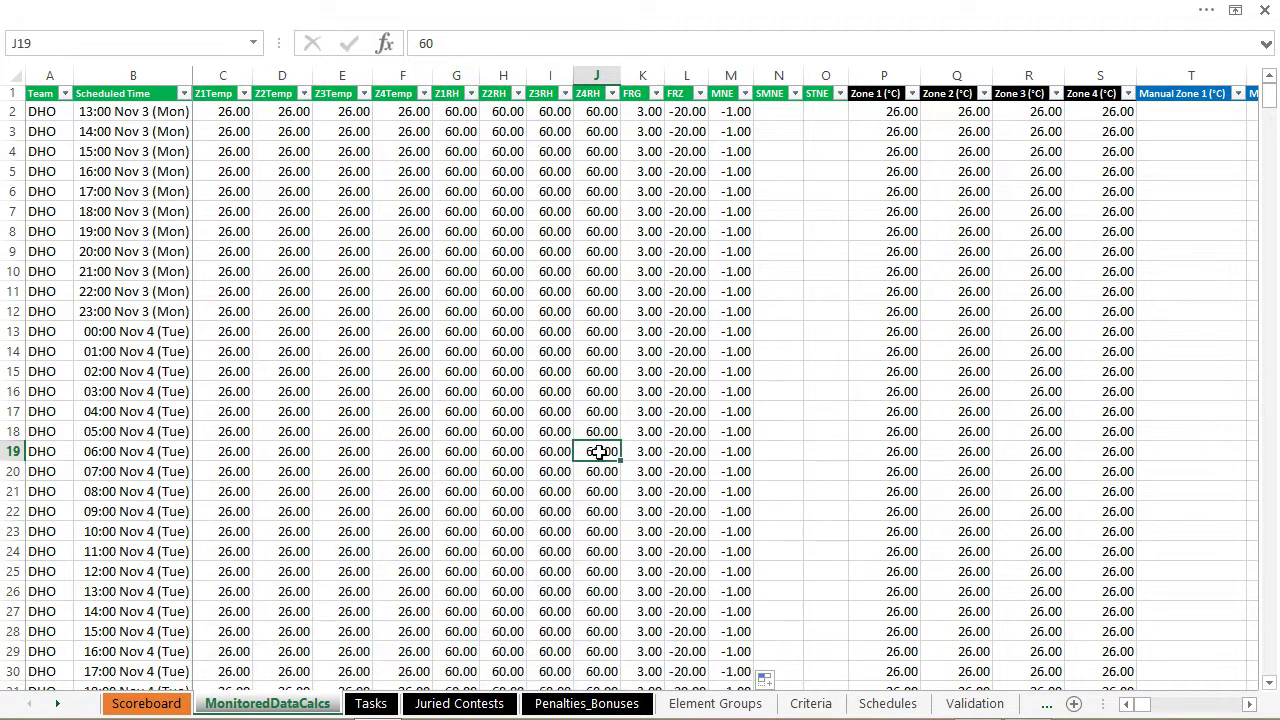
pyautogui.click(736, 411)
pyautogui.hotkey('ctrl', 'Down')
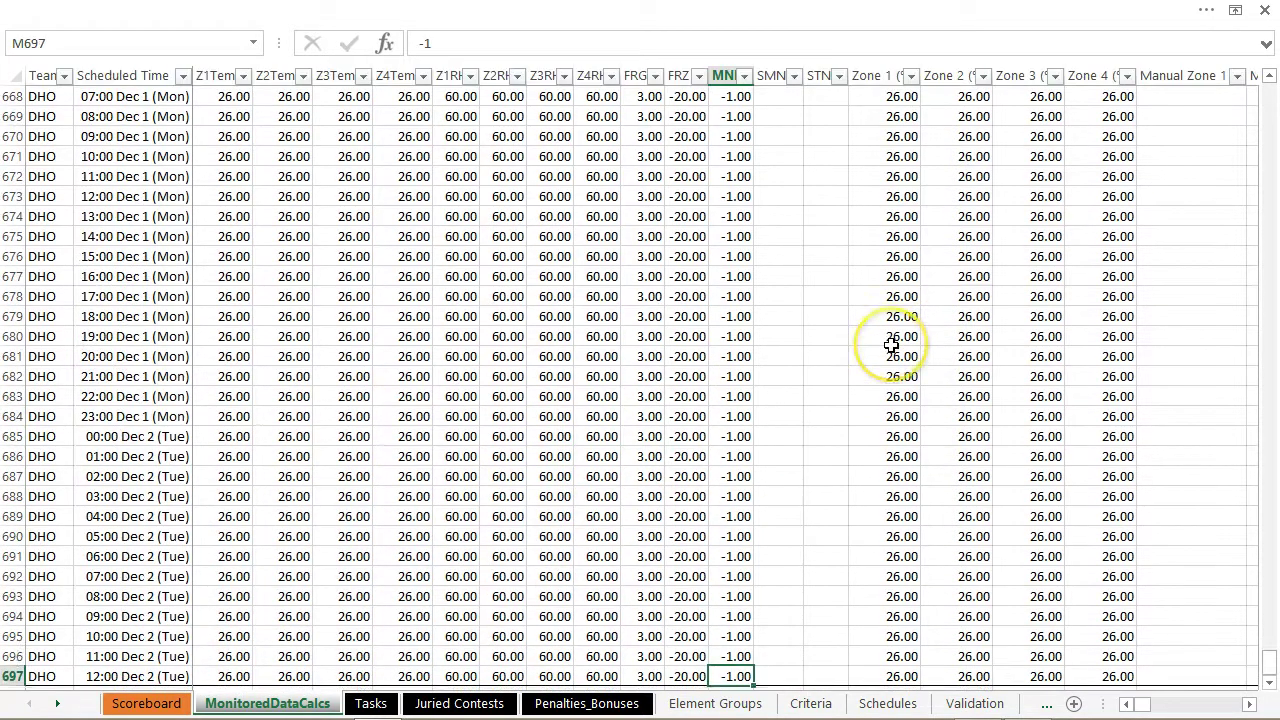
pyautogui.hotkey('ctrl', 'Up')
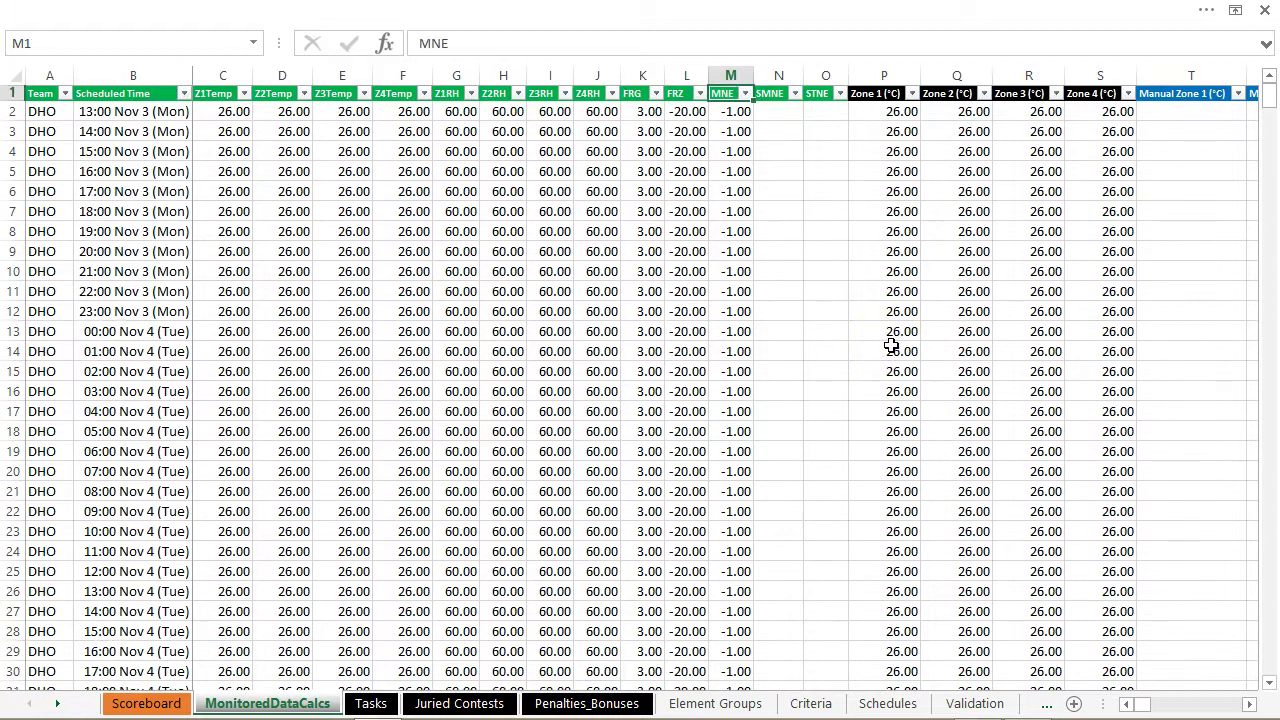
pyautogui.press('Down')
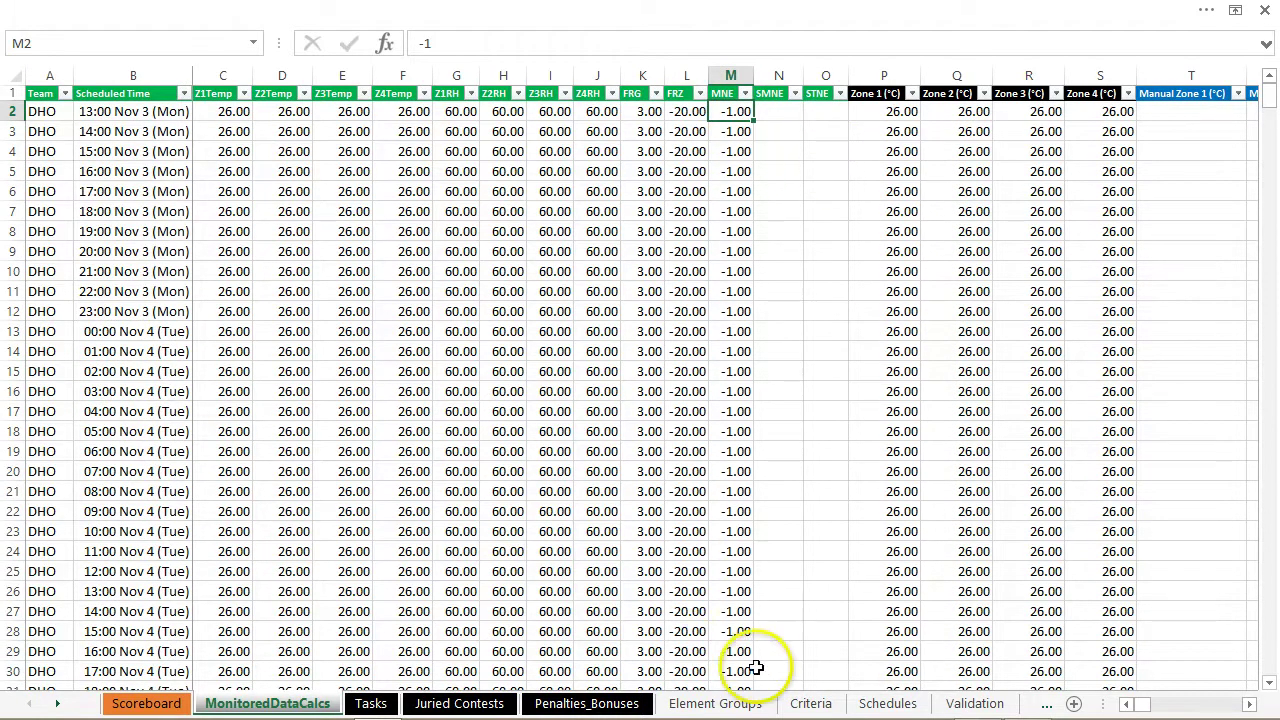
# - Check the energy balance limits on the Criteria sheet and set the Calculate Score Flag to 1 on Energy Balance Summary
pyautogui.click(57, 704)
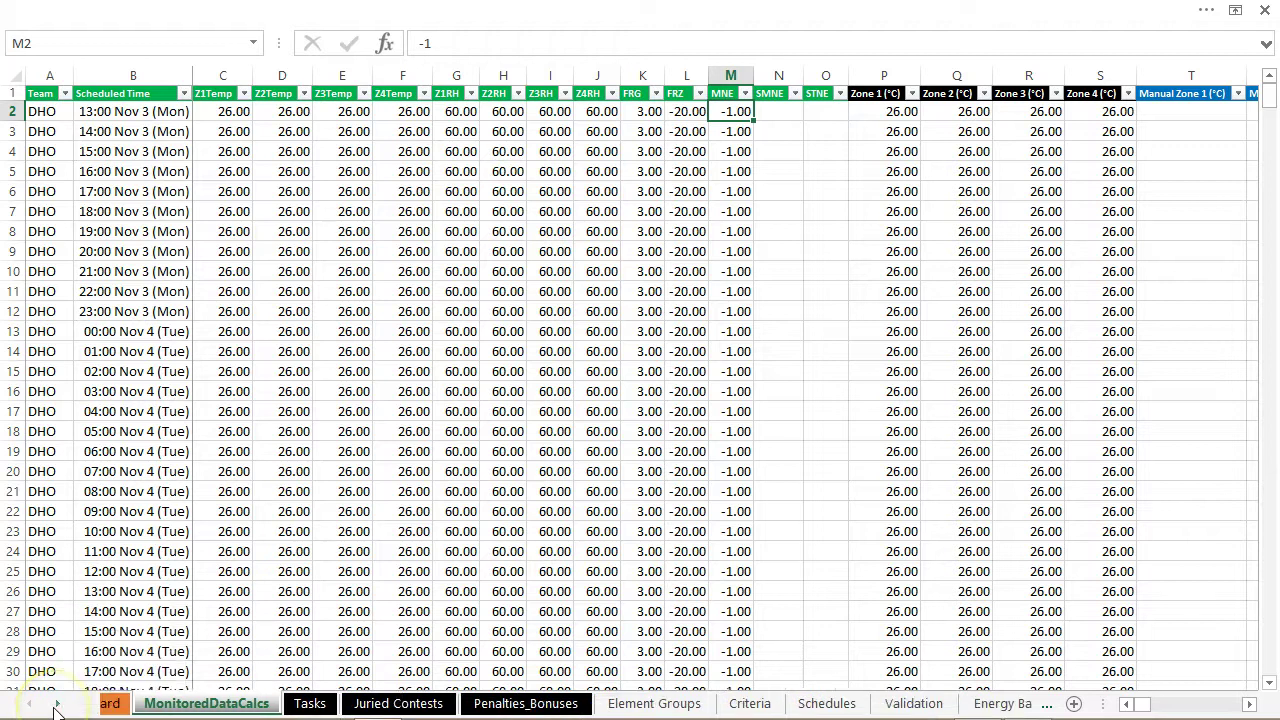
pyautogui.click(950, 705)
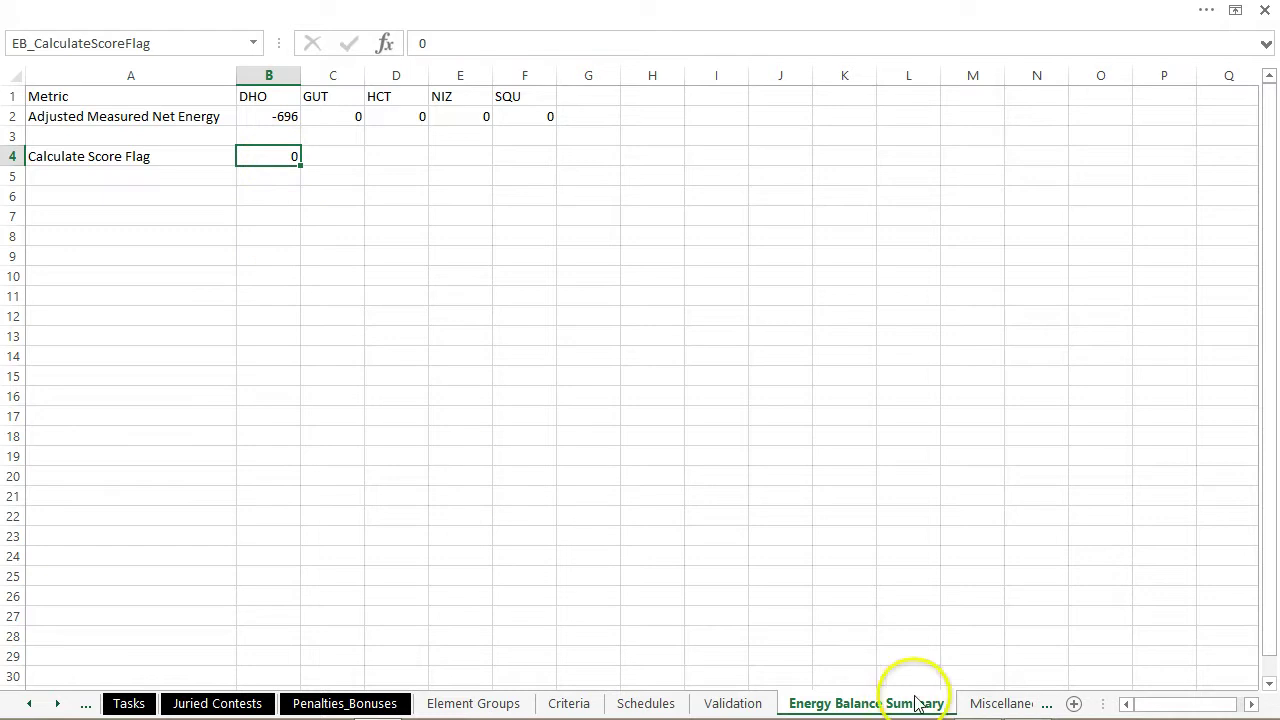
pyautogui.click(569, 703)
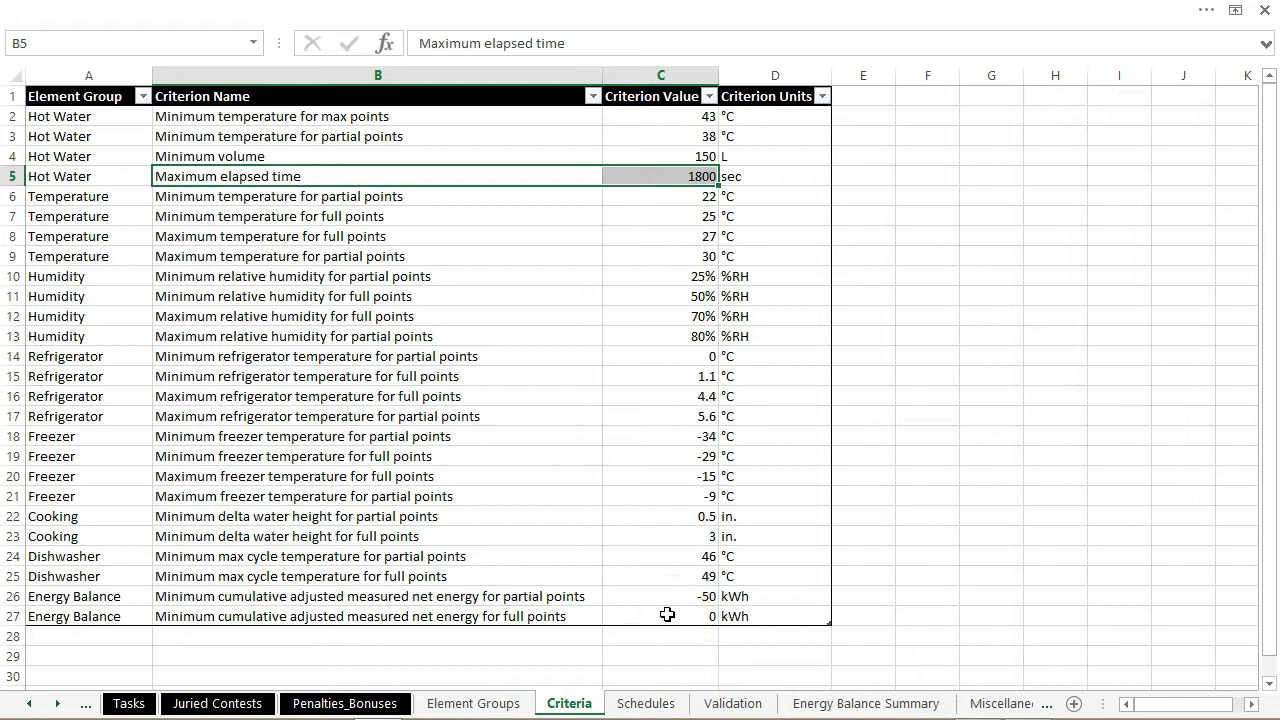
pyautogui.click(852, 703)
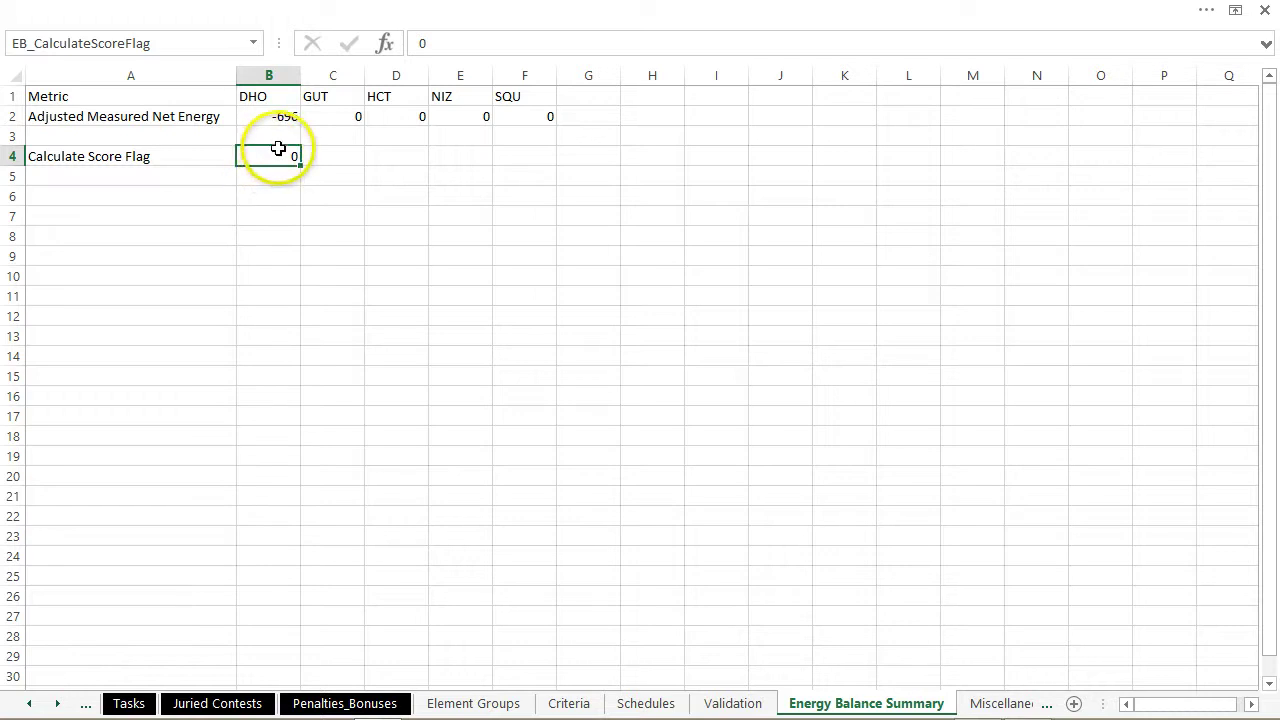
pyautogui.write('1')
pyautogui.press('Return')
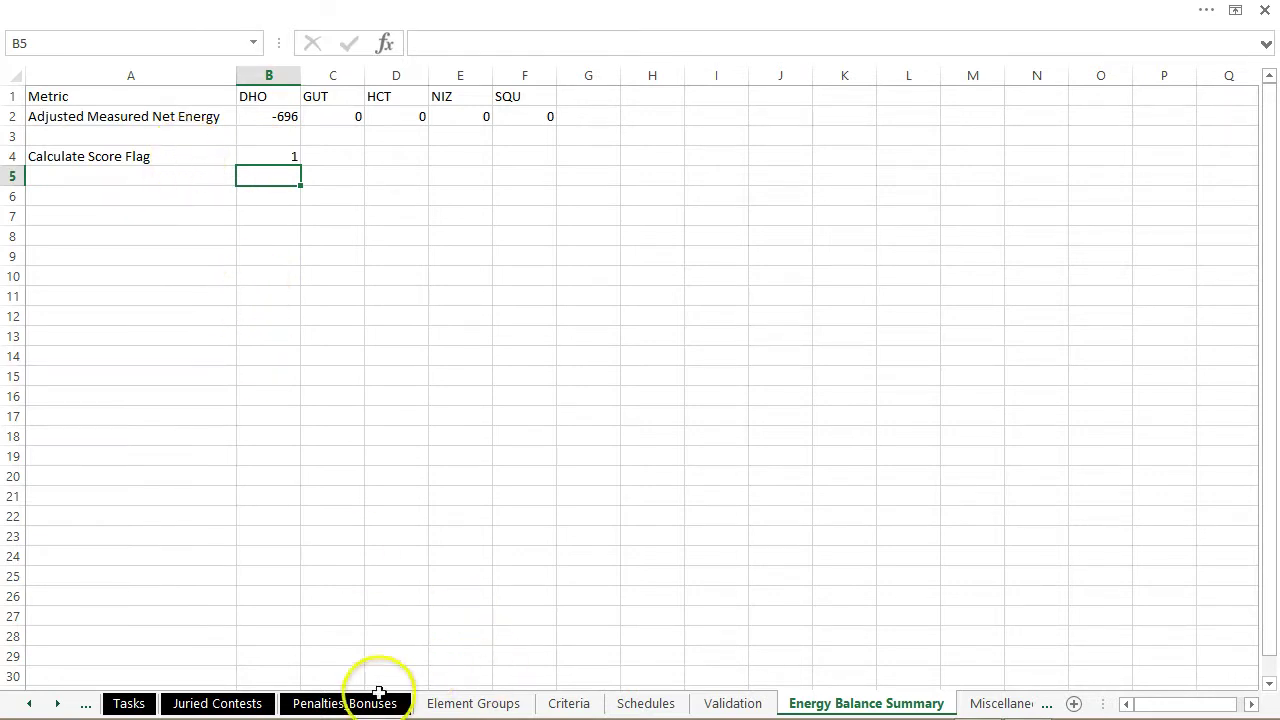
# - Copy the Task Element Schedule timestamps from Nov 4 through Dec 2 on the Schedules sheet
pyautogui.click(130, 704)
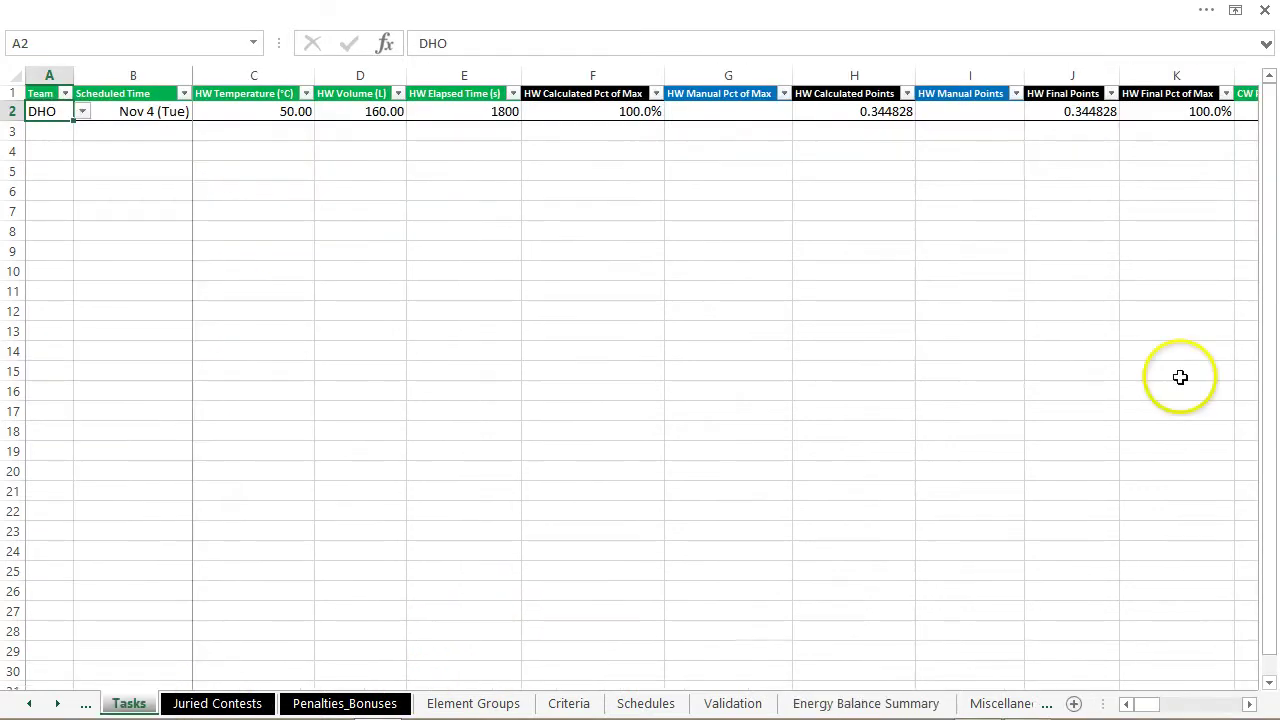
pyautogui.hotkey('ctrl', 'pageup')
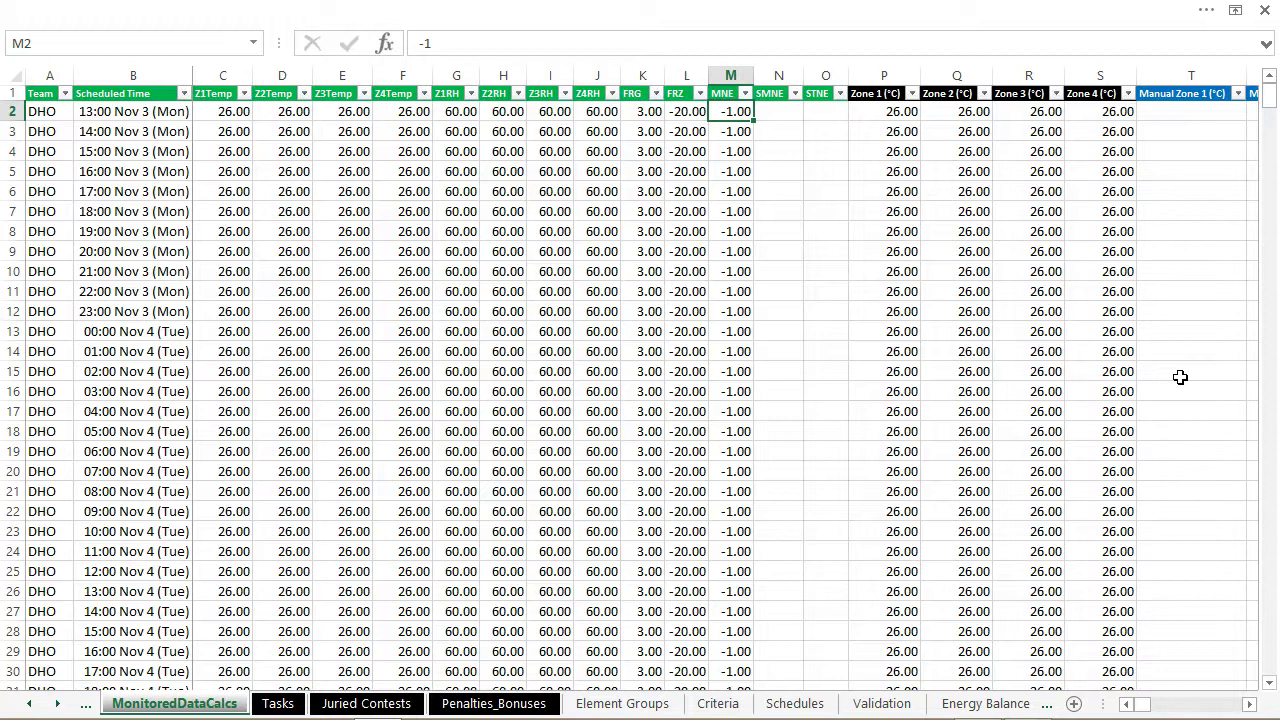
pyautogui.click(1169, 281)
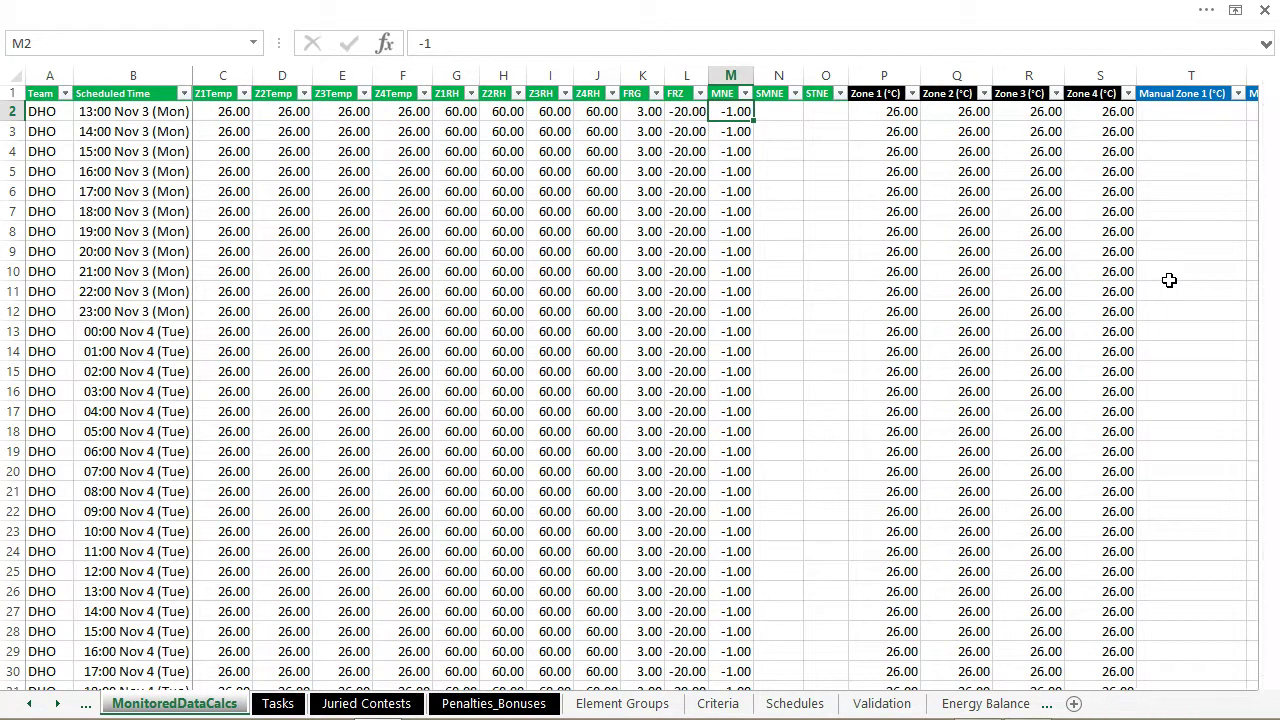
pyautogui.hotkey('ctrl', 'pagedown')
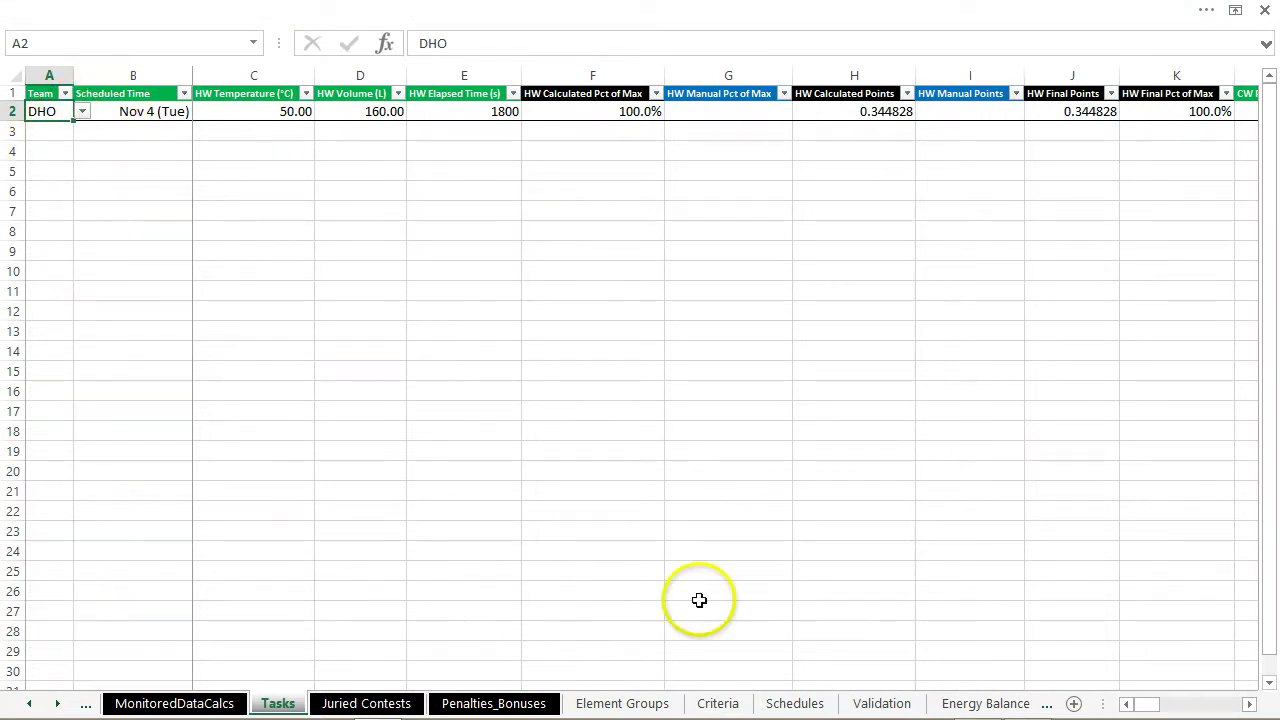
pyautogui.click(792, 702)
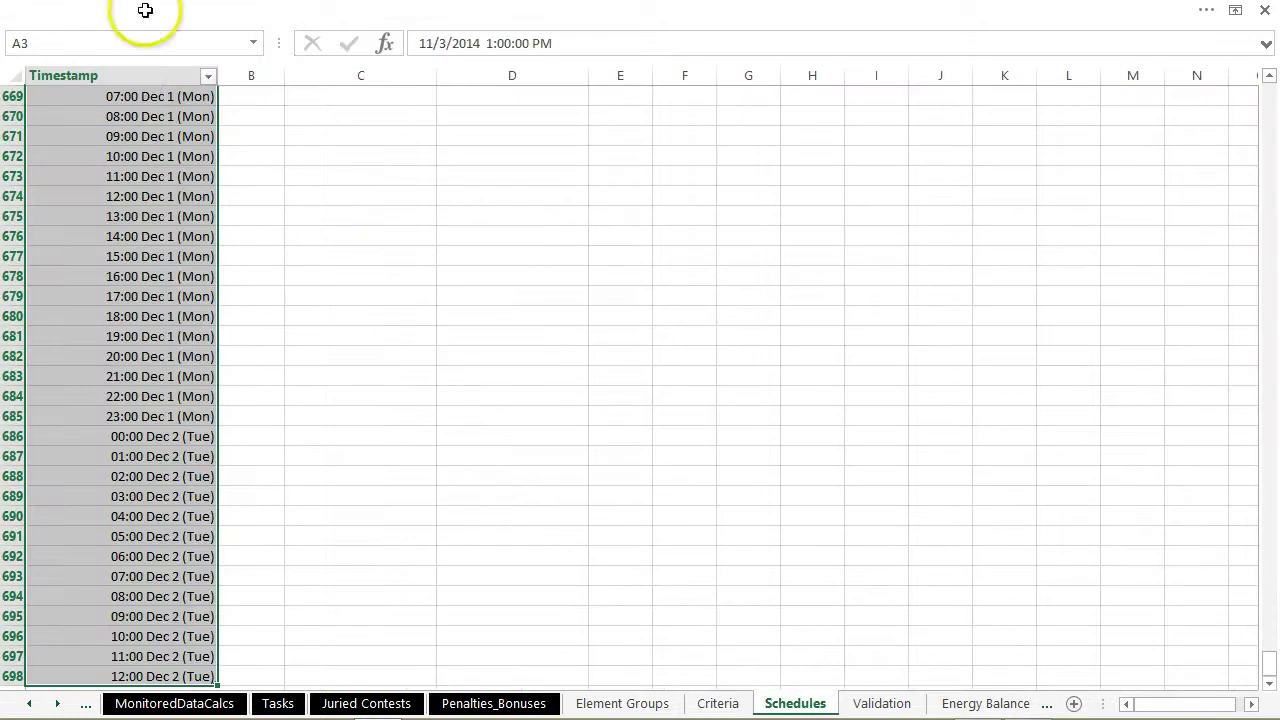
pyautogui.click(191, 97)
pyautogui.hotkey('ctrl', 'Up')
pyautogui.press('Right')
pyautogui.press('Right')
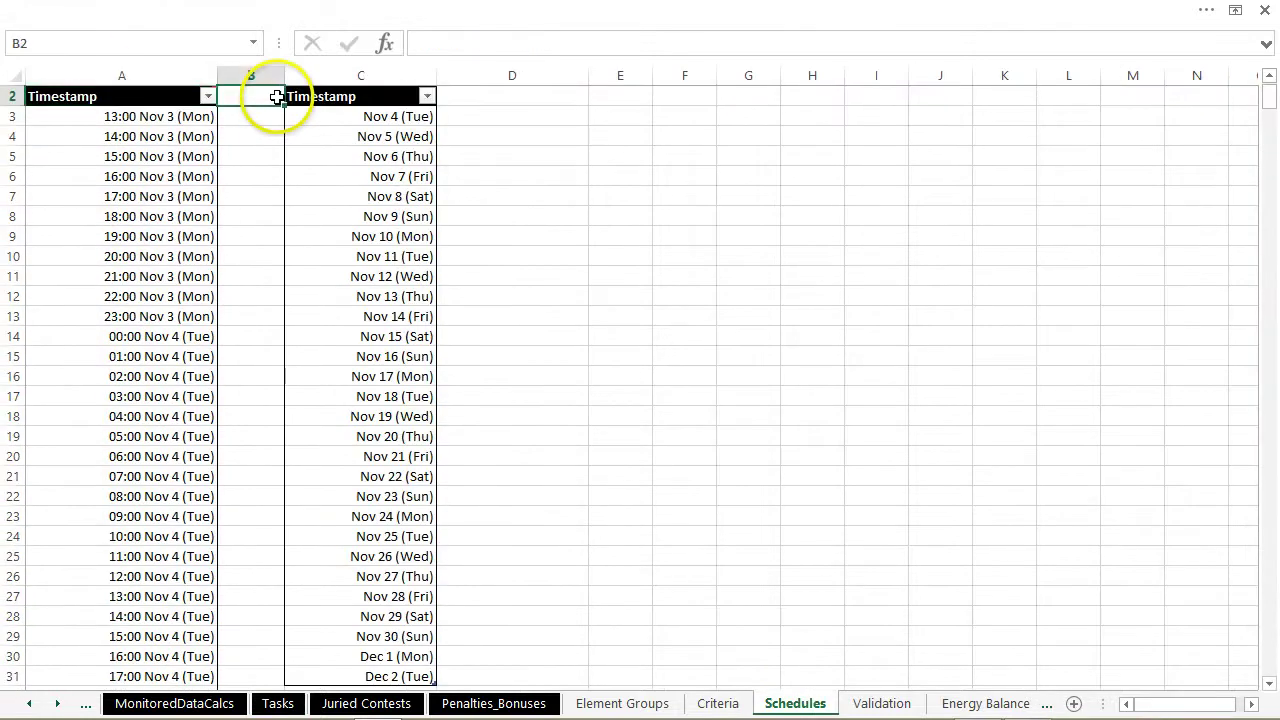
pyautogui.press('Down')
pyautogui.hotkey('shift', 'Down')
pyautogui.hotkey('shift', 'Down')
pyautogui.hotkey('shift', 'Down')
pyautogui.hotkey('shift', 'Down')
pyautogui.hotkey('shift', 'Down')
pyautogui.hotkey('shift', 'Down')
pyautogui.hotkey('shift', 'Down')
pyautogui.hotkey('shift', 'Down')
pyautogui.hotkey('shift', 'Down')
pyautogui.hotkey('shift', 'Down')
pyautogui.hotkey('shift', 'Down')
pyautogui.hotkey('shift', 'Down')
pyautogui.hotkey('shift', 'Down')
pyautogui.hotkey('shift', 'Down')
pyautogui.hotkey('shift', 'Down')
pyautogui.hotkey('shift', 'Down')
pyautogui.hotkey('shift', 'Down')
pyautogui.hotkey('shift', 'Down')
pyautogui.hotkey('shift', 'Down')
pyautogui.hotkey('shift', 'Down')
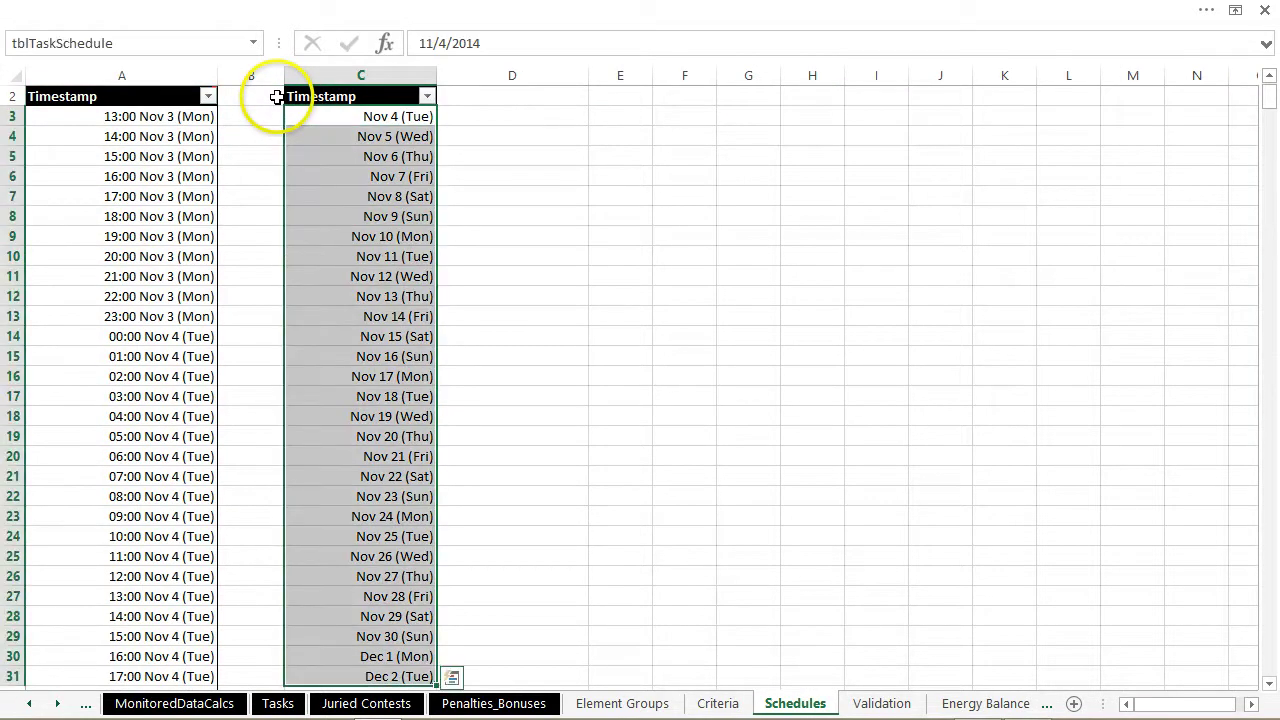
pyautogui.hotkey('ctrl', 'c')
# - Paste the copied dates into the Scheduled Time column on the Tasks sheet and fill DHO down the Team column to Dec 2
pyautogui.moveTo(260, 712)
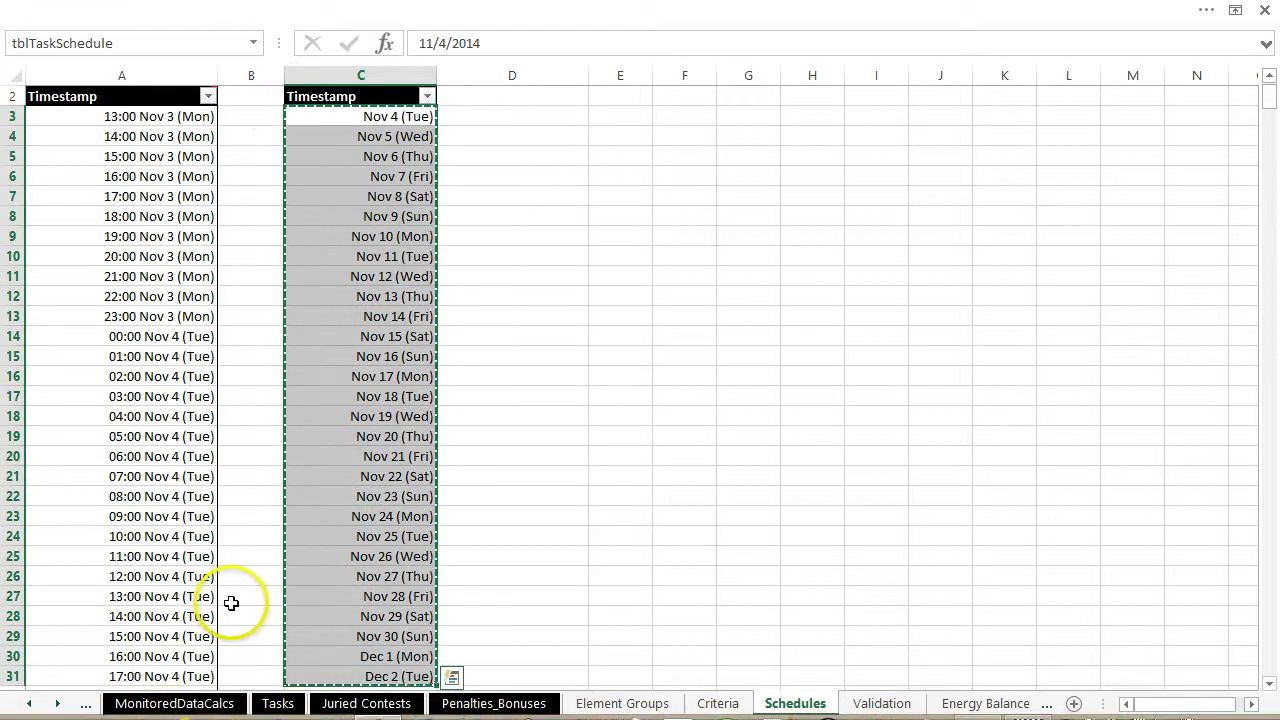
pyautogui.click(278, 703)
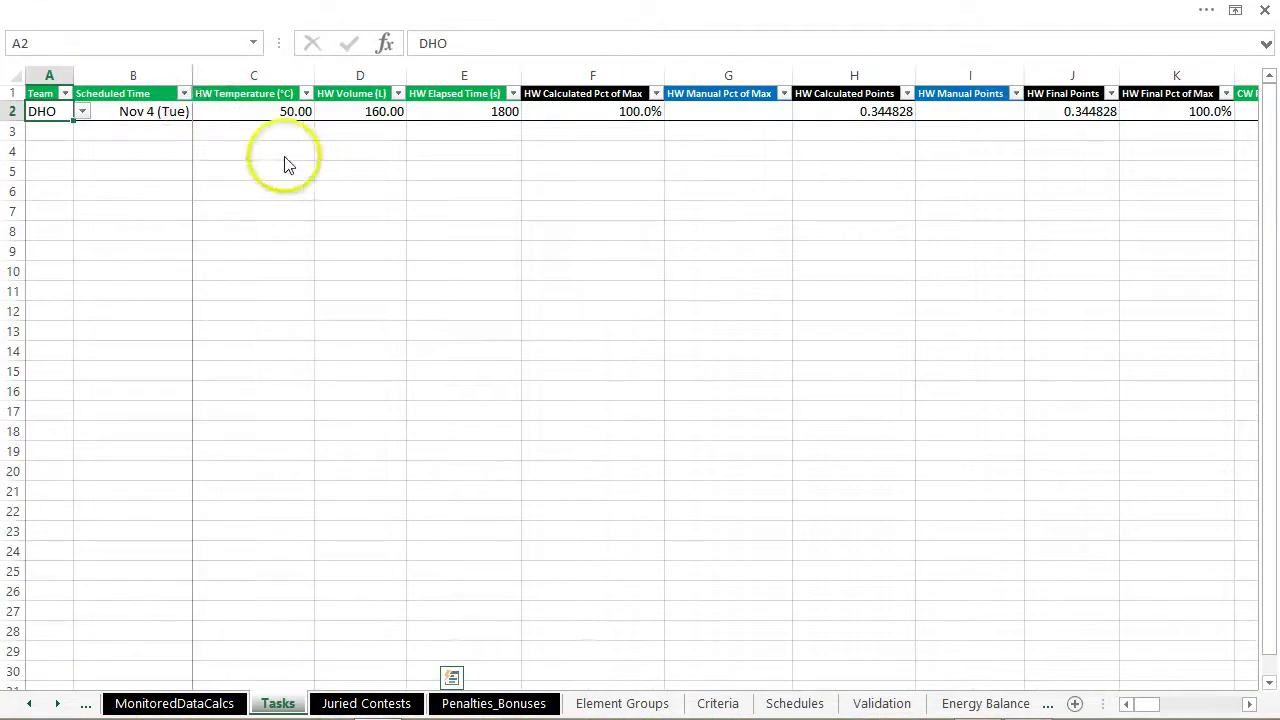
pyautogui.click(125, 114)
pyautogui.moveTo(192, 119); pyautogui.dragTo(190, 680)
pyautogui.click(45, 111)
pyautogui.doubleClick(74, 120)
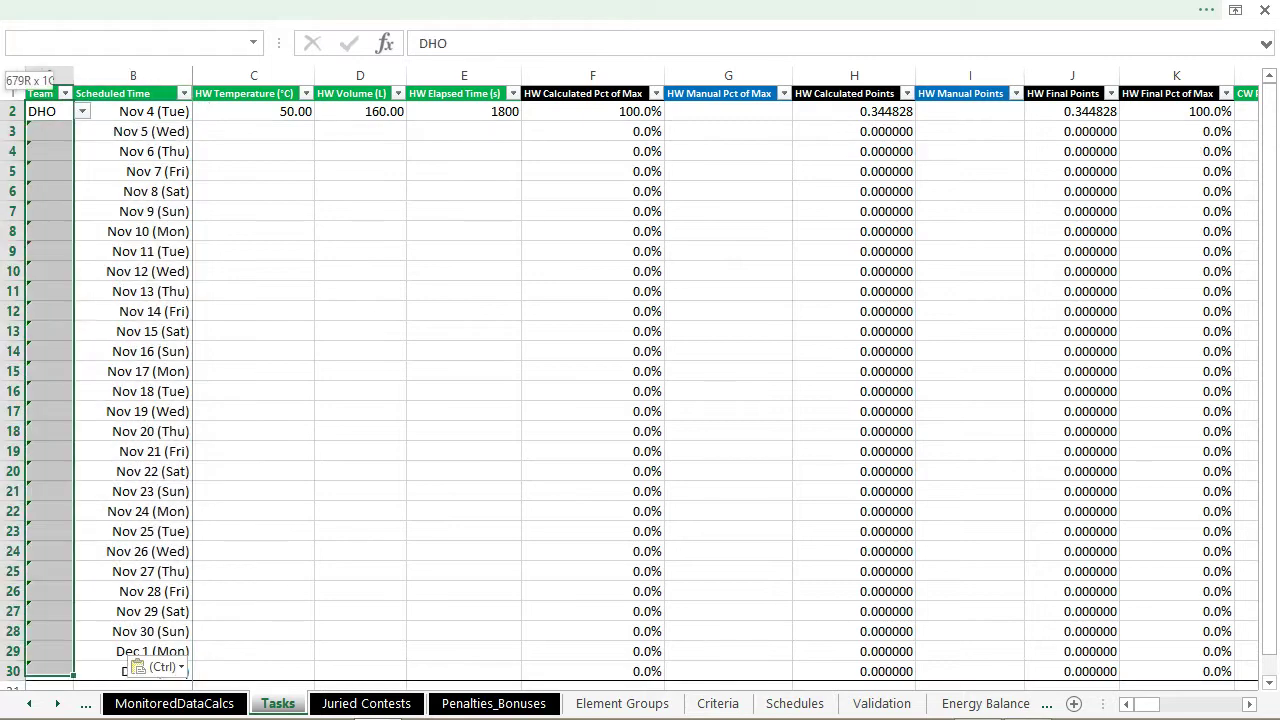
# - Fill the Nov 4 HW Temperature 50, HW Volume 160 and HW Elapsed Time 1800 values down to the Dec 2 row
pyautogui.click(252, 108)
pyautogui.moveTo(252, 111)
pyautogui.mouseDown()
pyautogui.moveTo(470, 111)
pyautogui.moveTo(470, 671)
pyautogui.mouseUp()
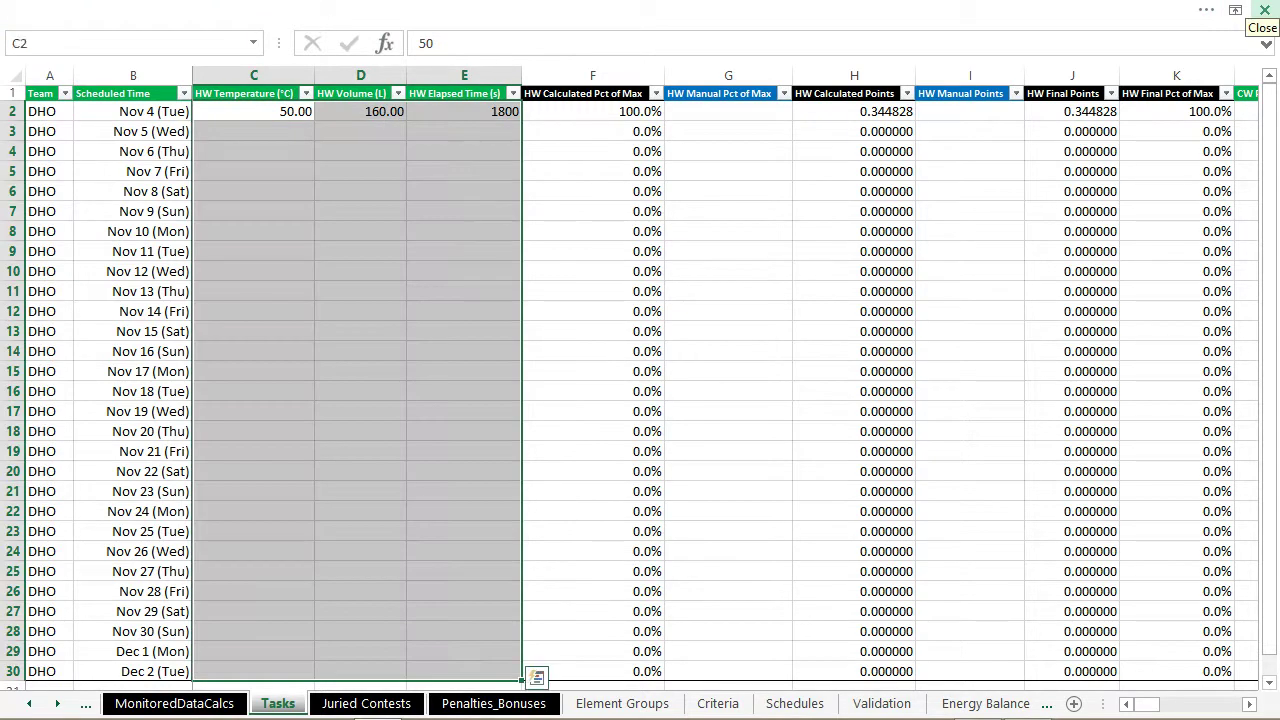
pyautogui.hotkey('ctrl', 'd')
# - Fill the Nov 4 CW Pct of Max value of 100% down to the Dec 2 row
pyautogui.click(360, 111)
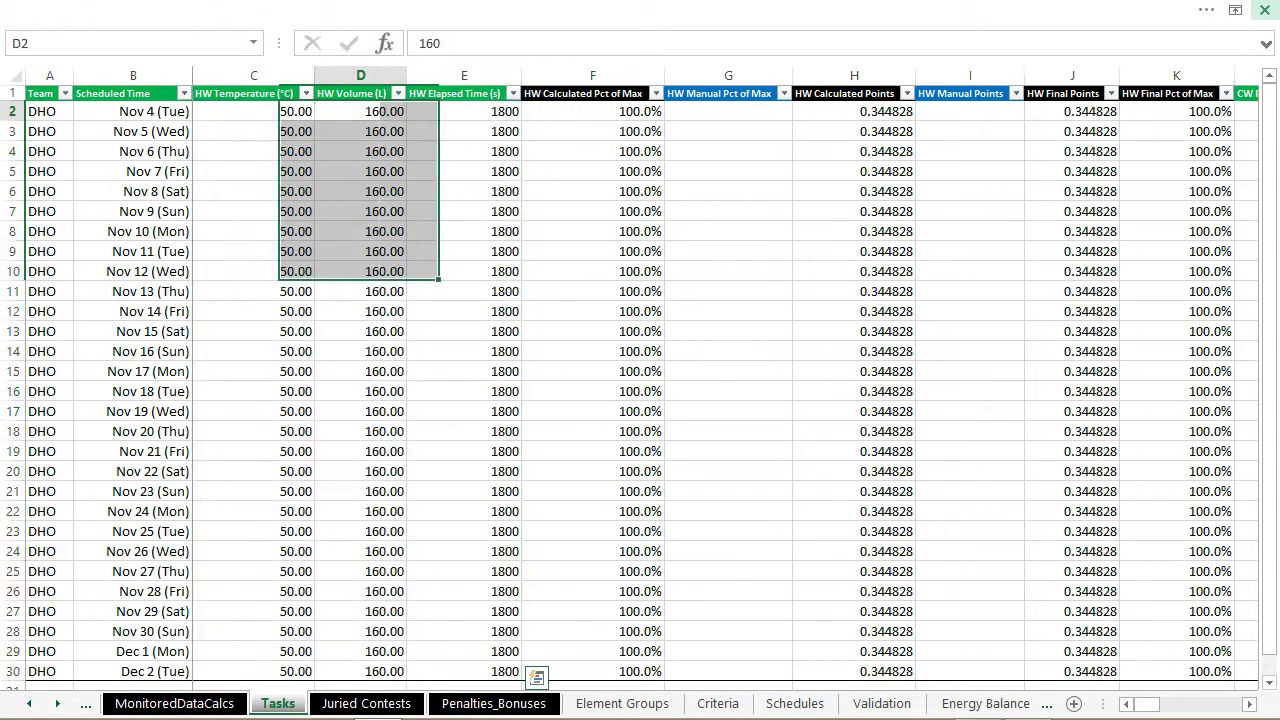
pyautogui.press('Right')
pyautogui.press('Right')
pyautogui.press('Right')
pyautogui.press('Right')
pyautogui.press('Right')
pyautogui.press('Right')
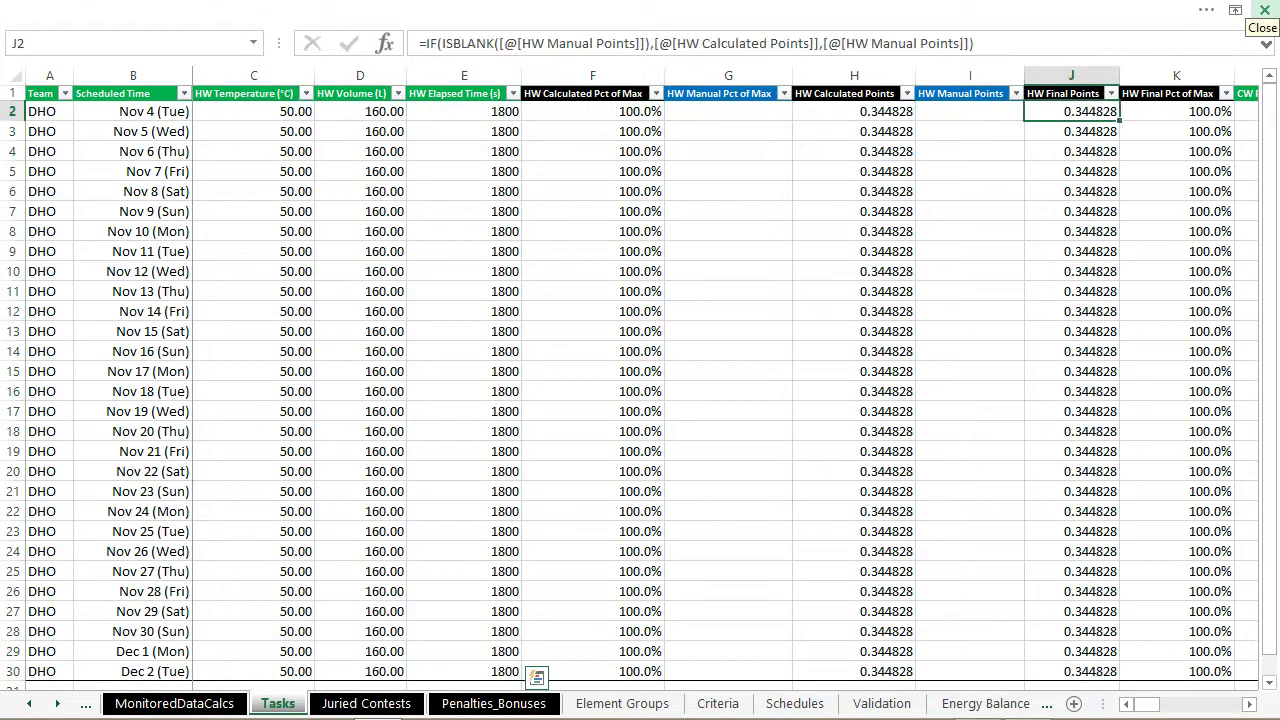
pyautogui.press('Right')
pyautogui.press('Right')
pyautogui.press('Right')
pyautogui.press('Right')
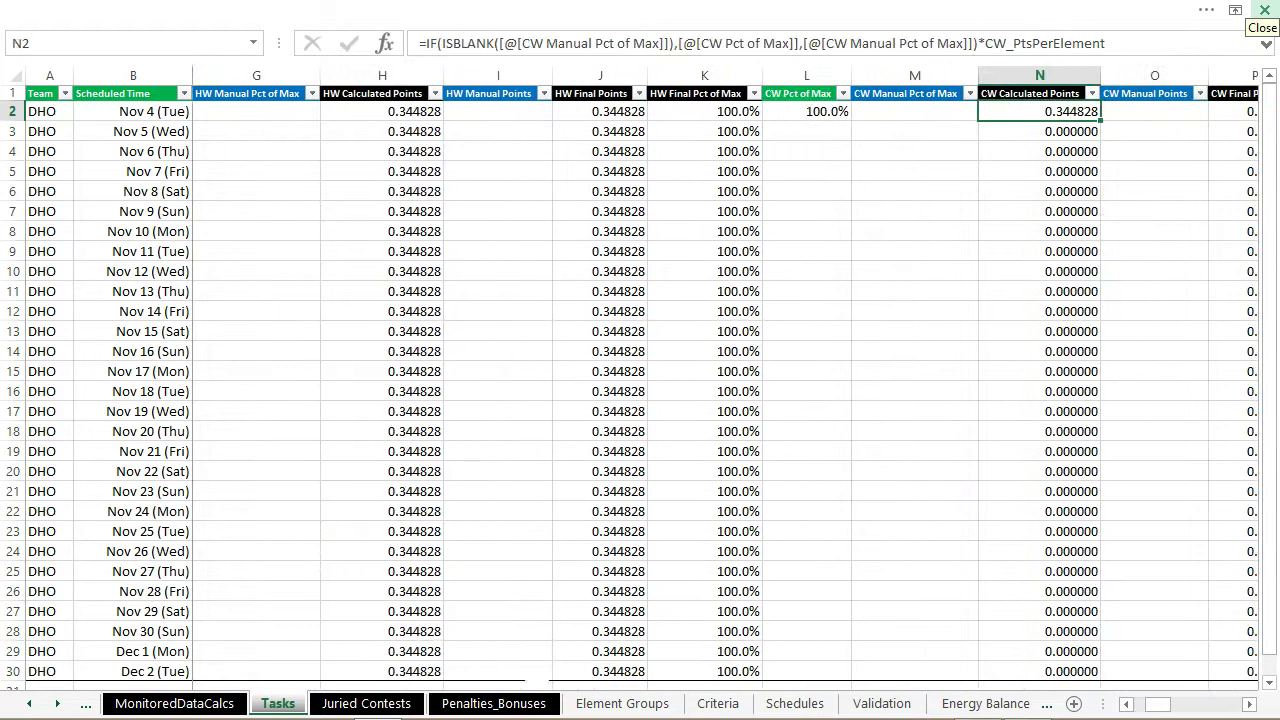
pyautogui.press('Left')
pyautogui.press('Left')
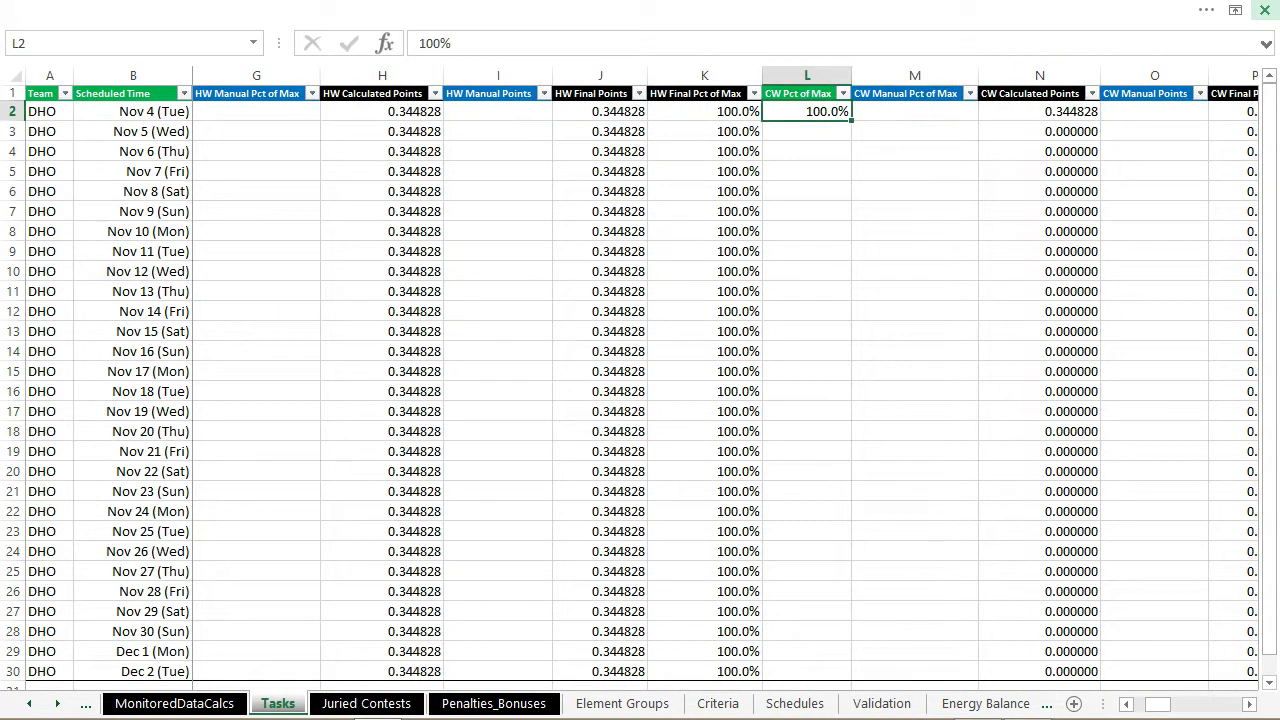
pyautogui.hotkey('ctrl', 'shift', 'Down')
pyautogui.hotkey('ctrl', 'd')
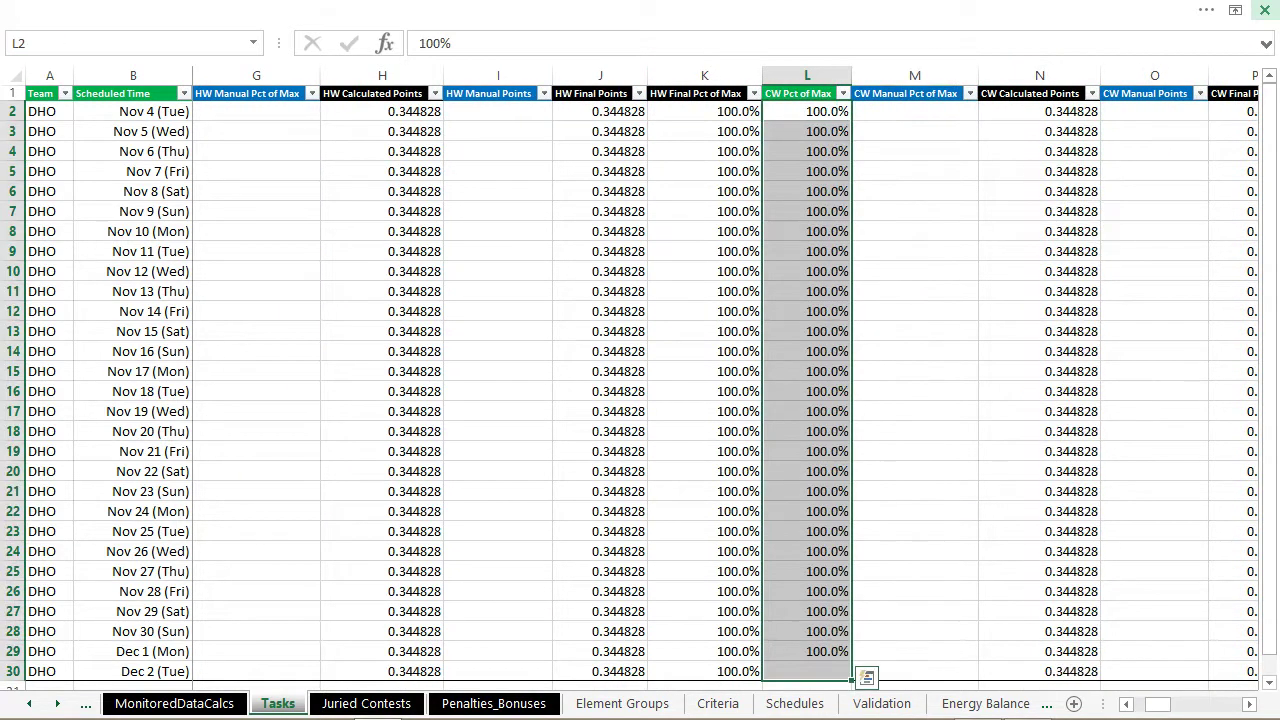
# - Enter 3 as the Nov 4 CK Delta Water Height and fill it down to the Dec 2 row
pyautogui.press('Right')
pyautogui.press('Right')
pyautogui.press('Right')
pyautogui.press('Right')
pyautogui.press('Right')
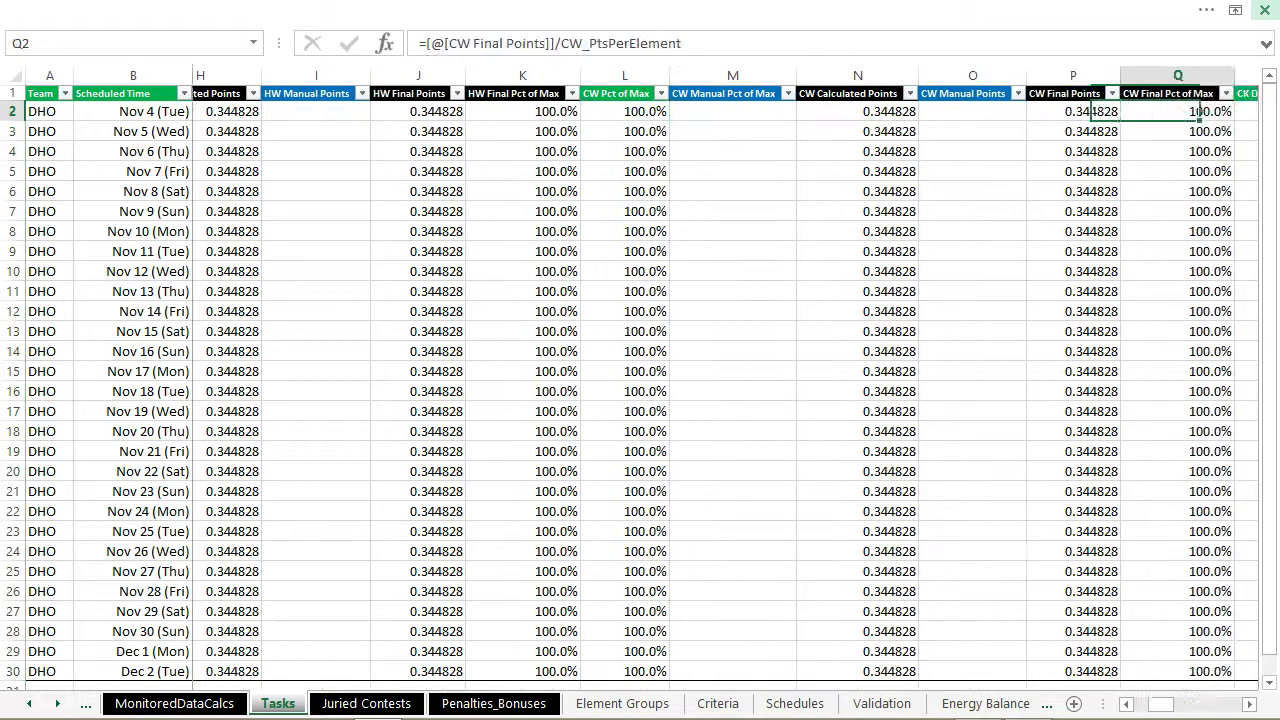
pyautogui.press('Right')
pyautogui.write('3')
pyautogui.hotkey('ctrl', 'Return')
pyautogui.hotkey('ctrl', 'shift', 'Down')
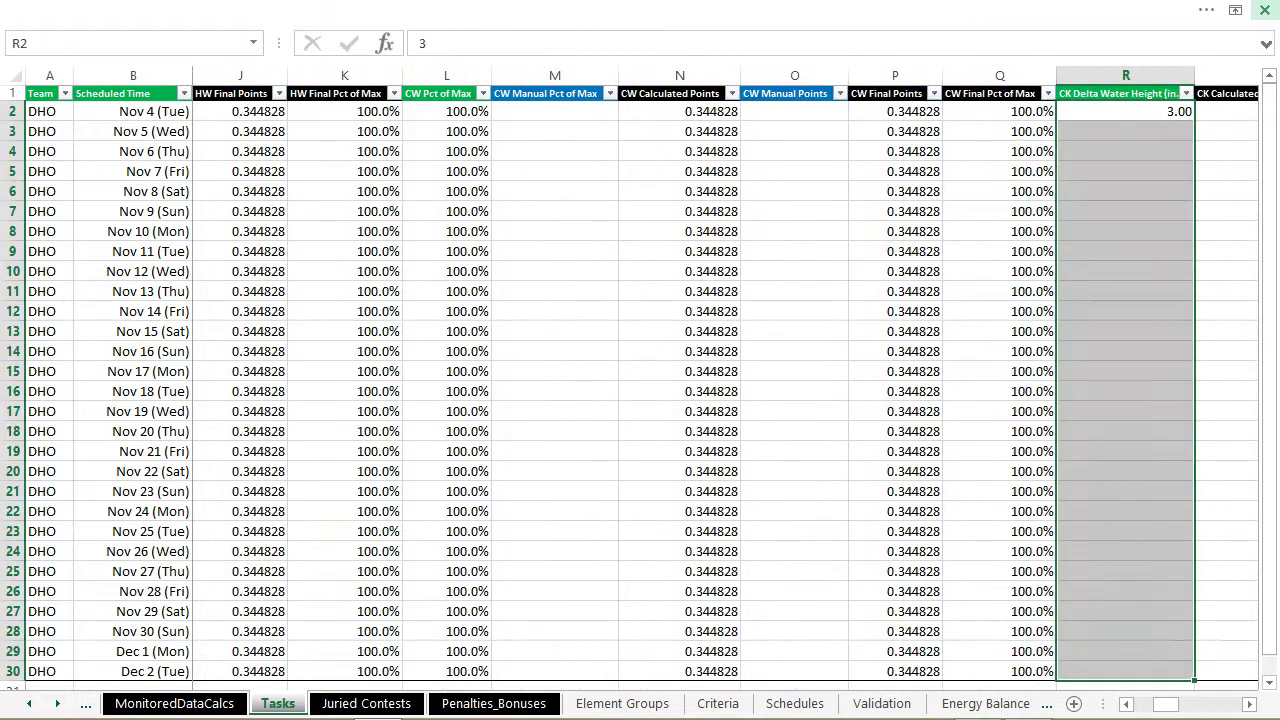
pyautogui.hotkey('ctrl', 'd')
# - Fill the Nov 4 DW Max Cycle Temperature of 60 down to the Dec 2 row
pyautogui.press('Right')
pyautogui.press('Right')
pyautogui.press('Right')
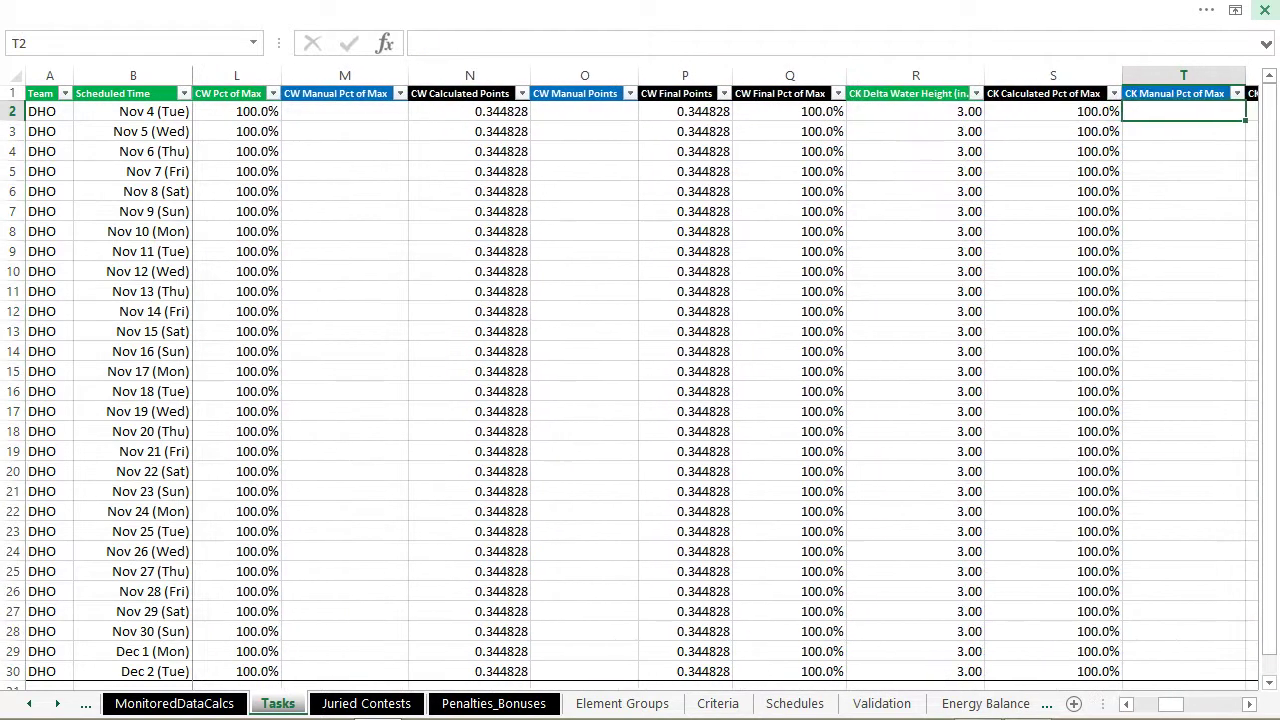
pyautogui.press('Right')
pyautogui.press('Right')
pyautogui.press('Right')
pyautogui.press('Right')
pyautogui.press('Right')
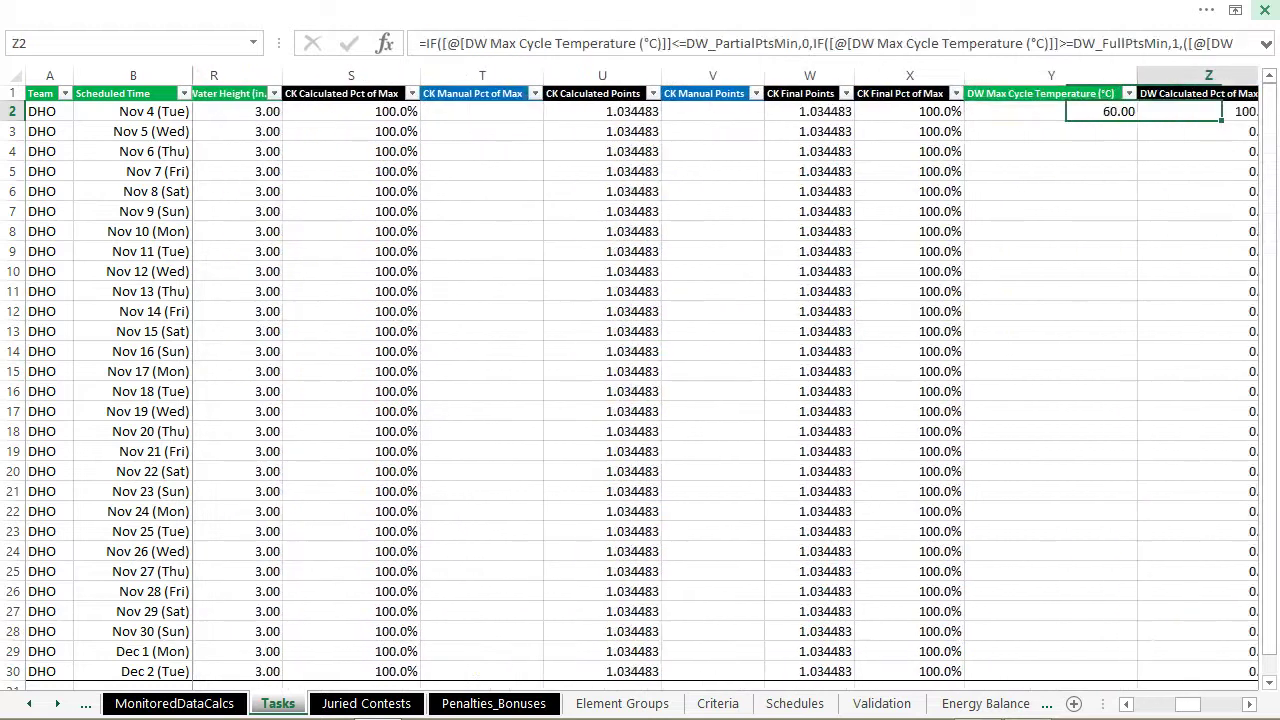
pyautogui.press('Left')
pyautogui.hotkey('ctrl', 'shift', 'Down')
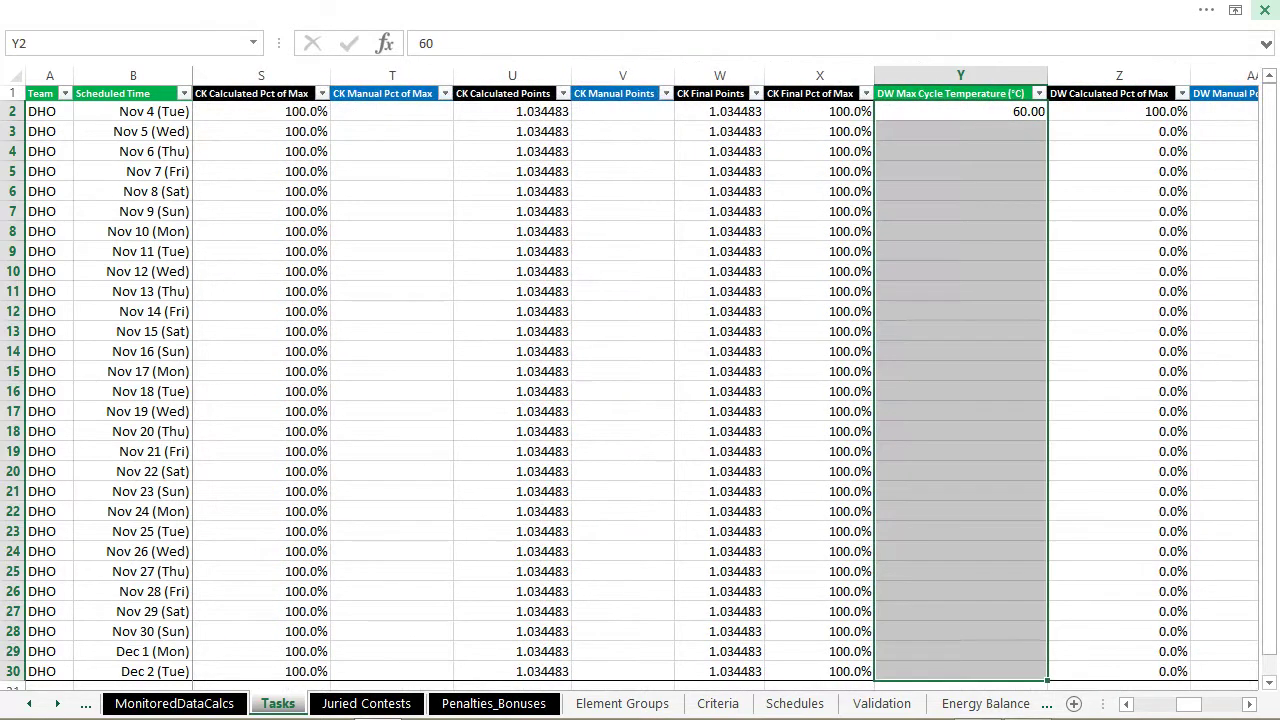
pyautogui.hotkey('ctrl', 'd')
# - Fill the Nov 4 LT Pct of Max value of 100% down to the Dec 2 row
pyautogui.press('Right')
pyautogui.press('Right')
pyautogui.press('Right')
pyautogui.press('Right')
pyautogui.press('Right')
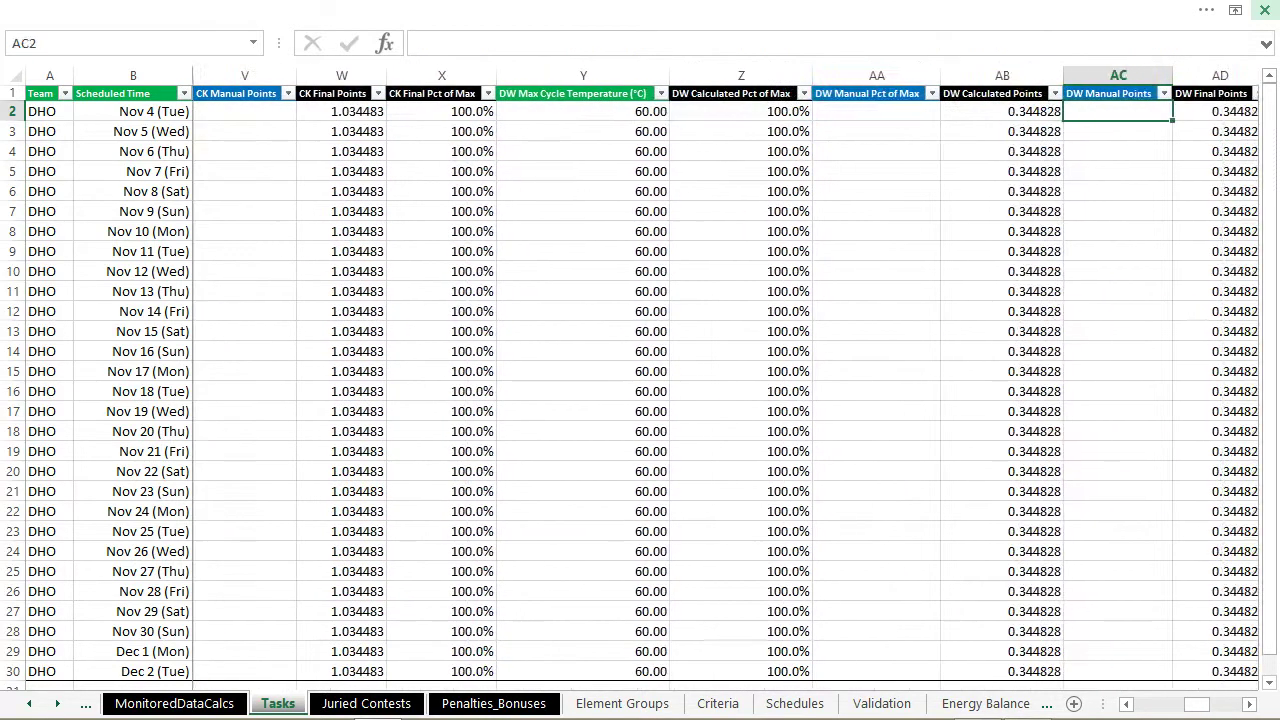
pyautogui.press('Right')
pyautogui.press('Right')
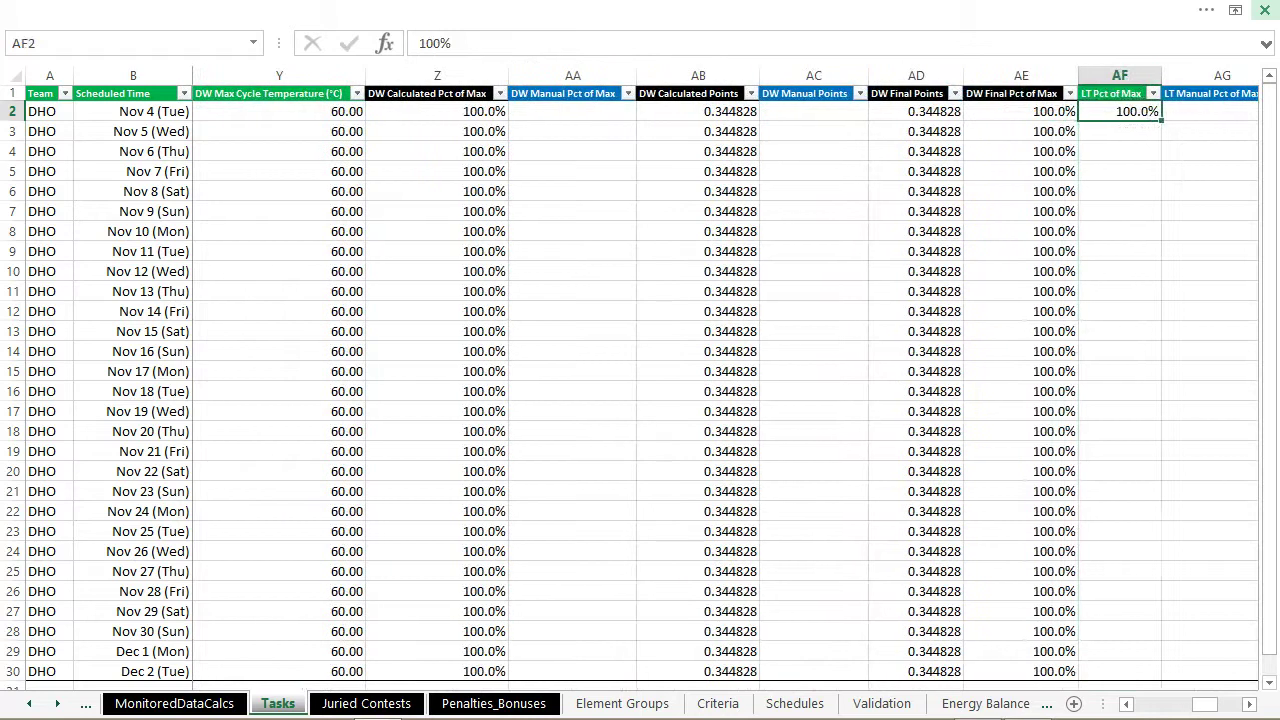
pyautogui.hotkey('ctrl', 'shift', 'Down')
pyautogui.hotkey('ctrl', 'd')
# - Fill the Nov 4 HE Pct of Max value of 100% down to the Dec 2 row
pyautogui.press('Right')
pyautogui.press('Right')
pyautogui.press('Right')
pyautogui.press('Right')
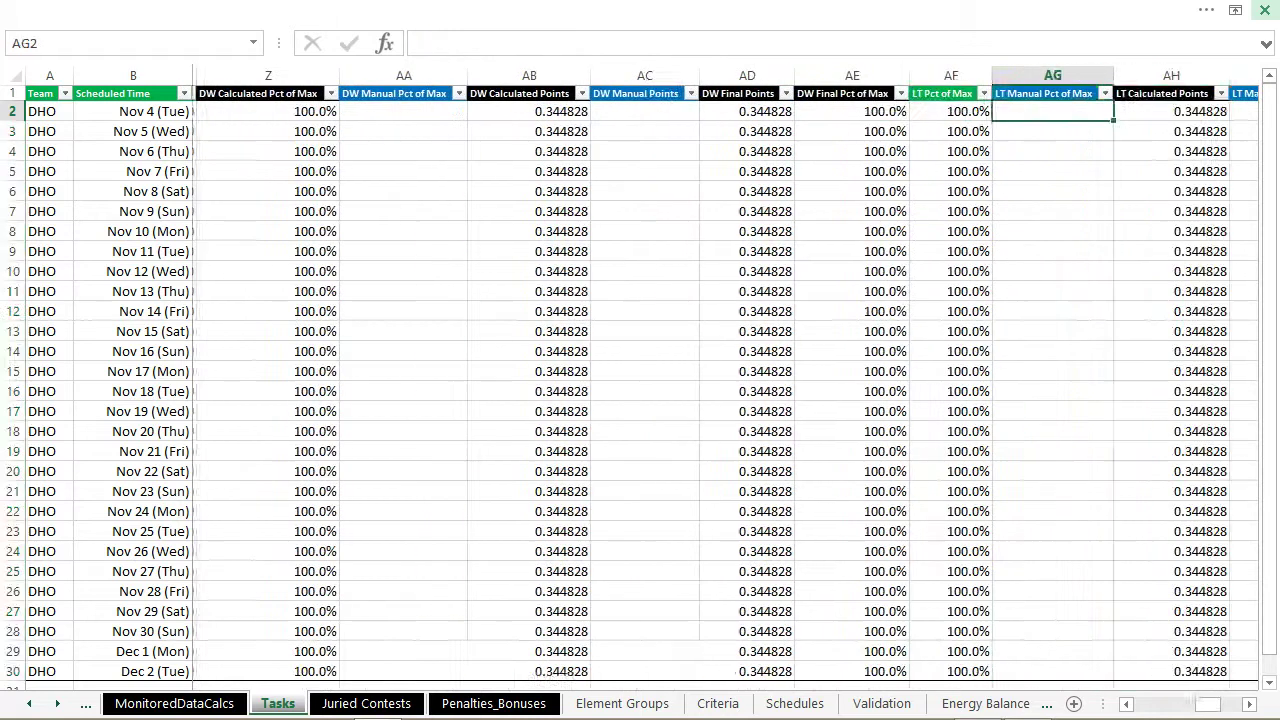
pyautogui.press('Right')
pyautogui.press('Right')
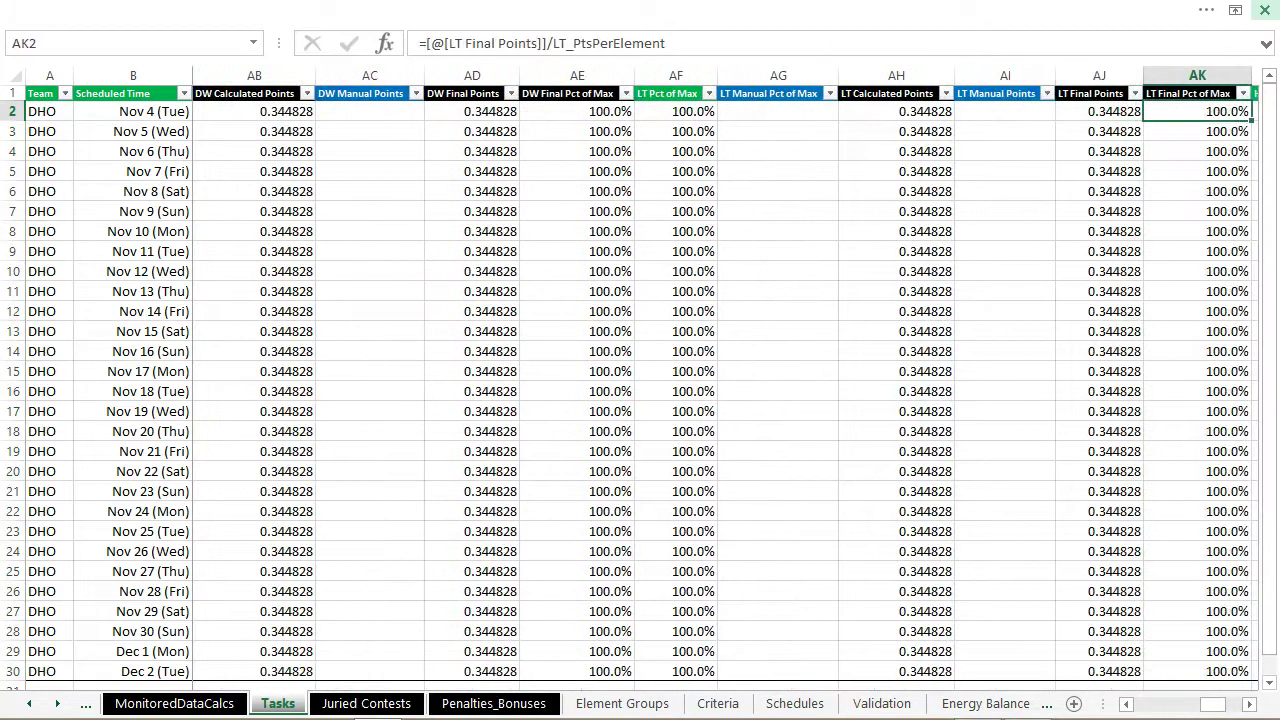
pyautogui.hotkey('ctrl', 'shift', 'Down')
pyautogui.hotkey('ctrl', 'd')
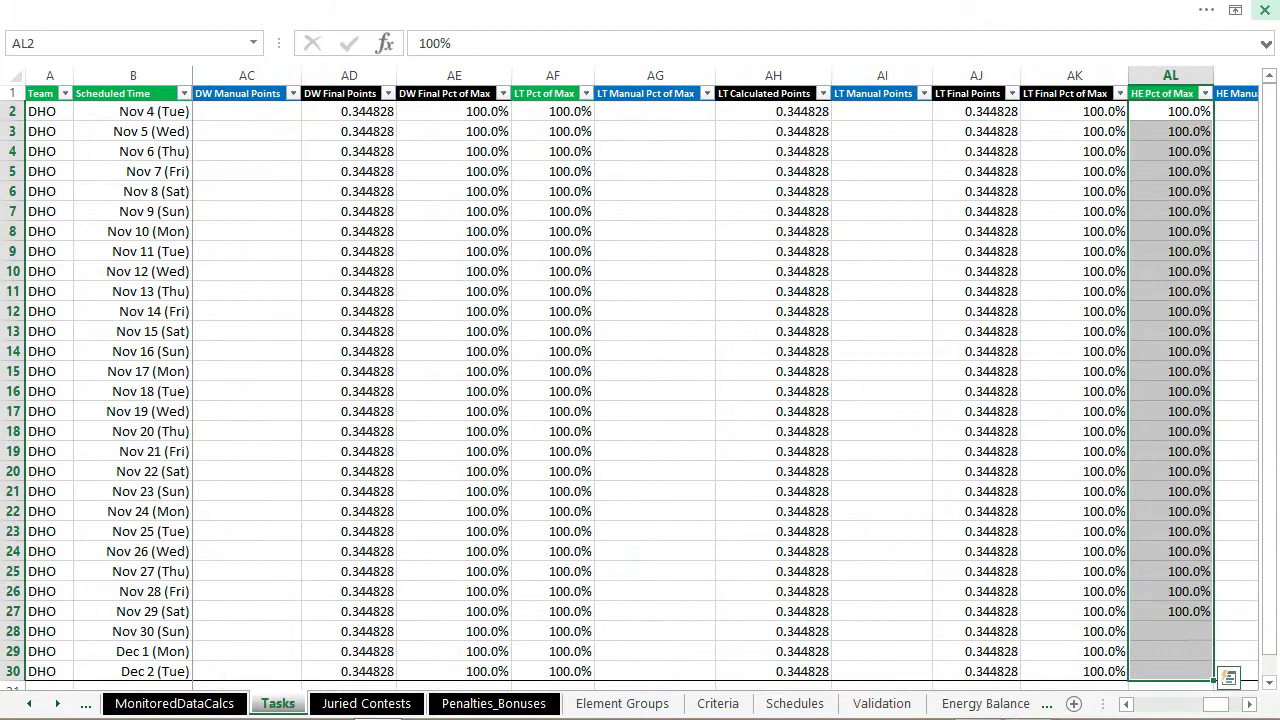
# - Check the HE points and final percentage columns on the Tasks sheet and return to the start of the table
pyautogui.press('Right')
pyautogui.press('Right')
pyautogui.press('Right')
pyautogui.press('Right')
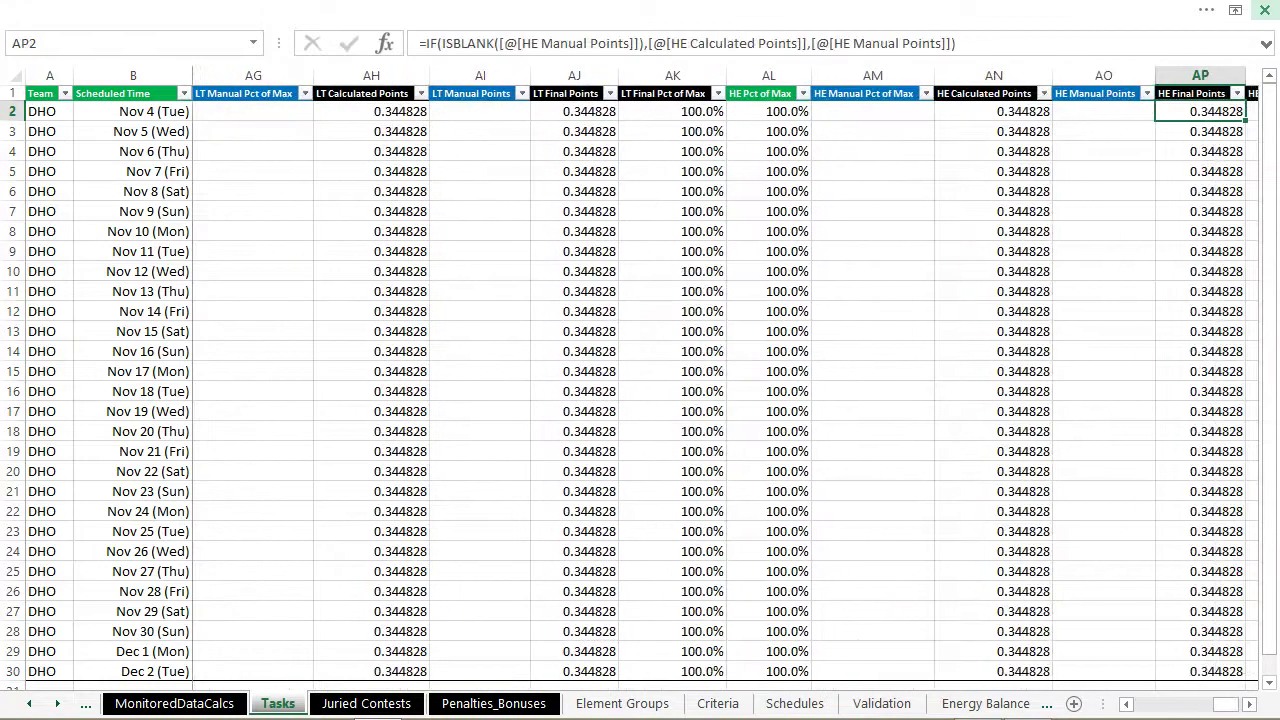
pyautogui.press('Right')
pyautogui.press('Right')
pyautogui.press('Left')
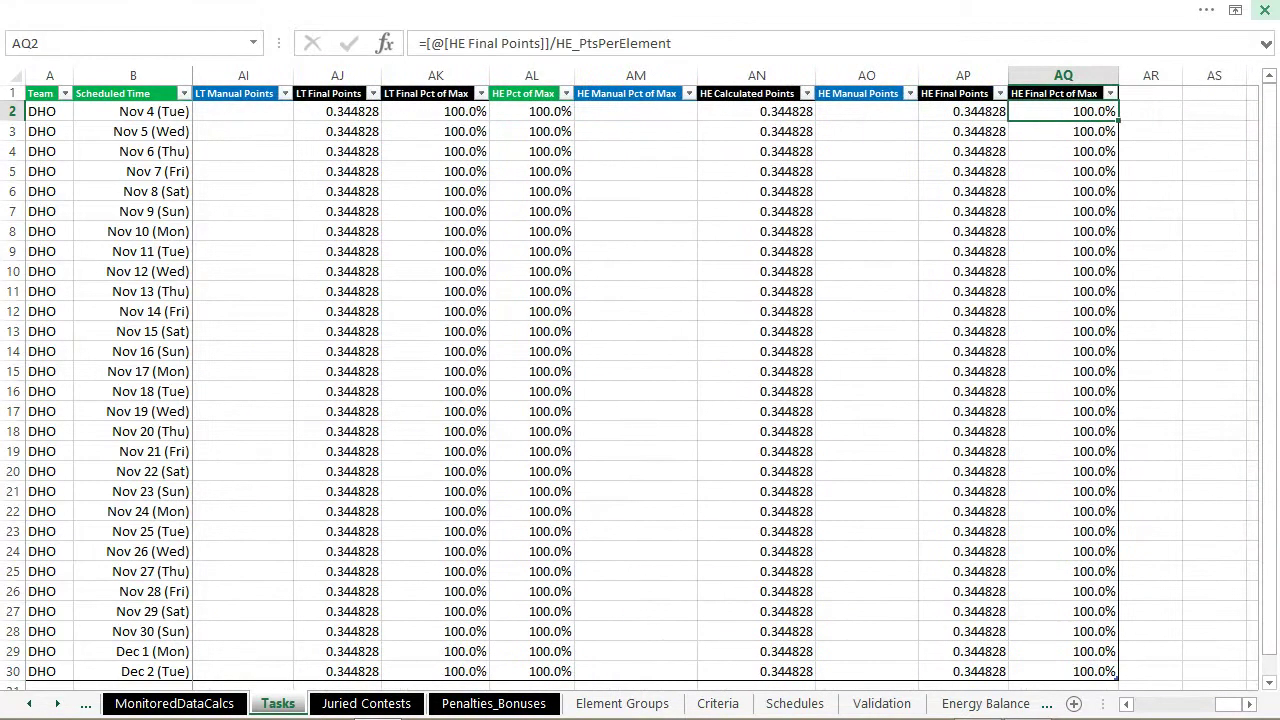
pyautogui.hotkey('ctrl', 'Up')
pyautogui.press('Home')
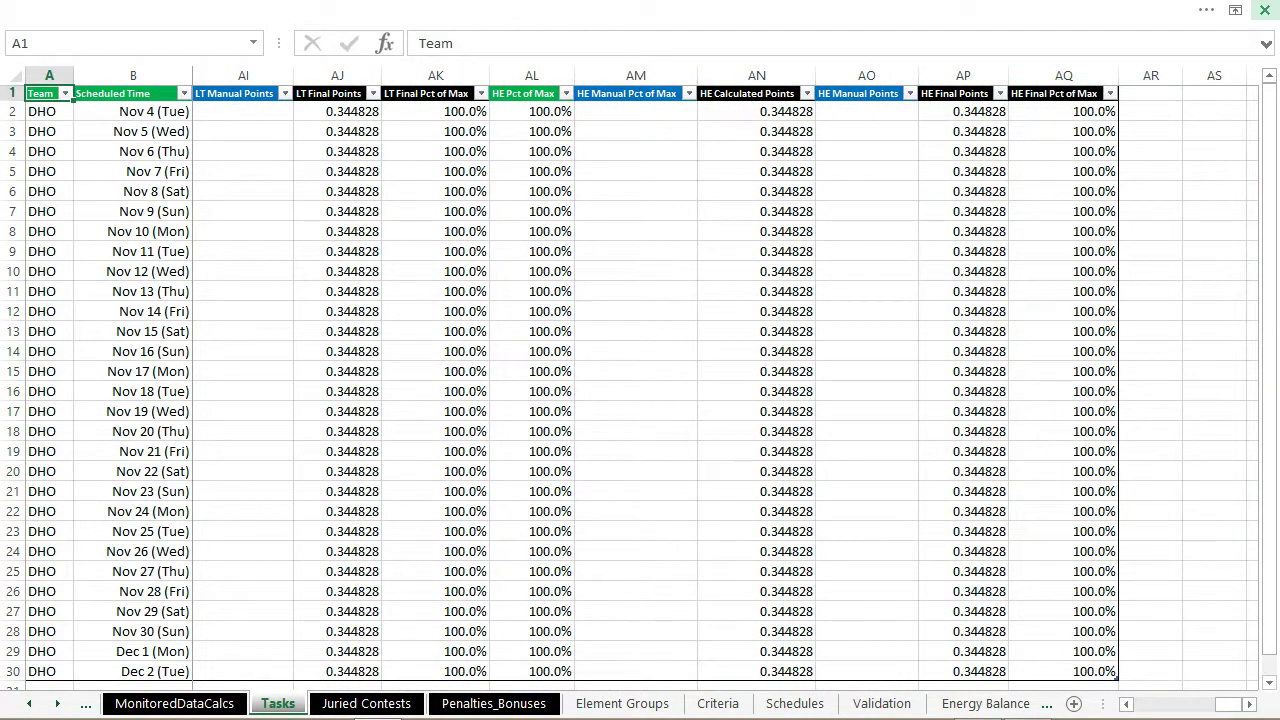
pyautogui.press('Right')
pyautogui.press('Right')
pyautogui.press('Left')
pyautogui.press('Left')
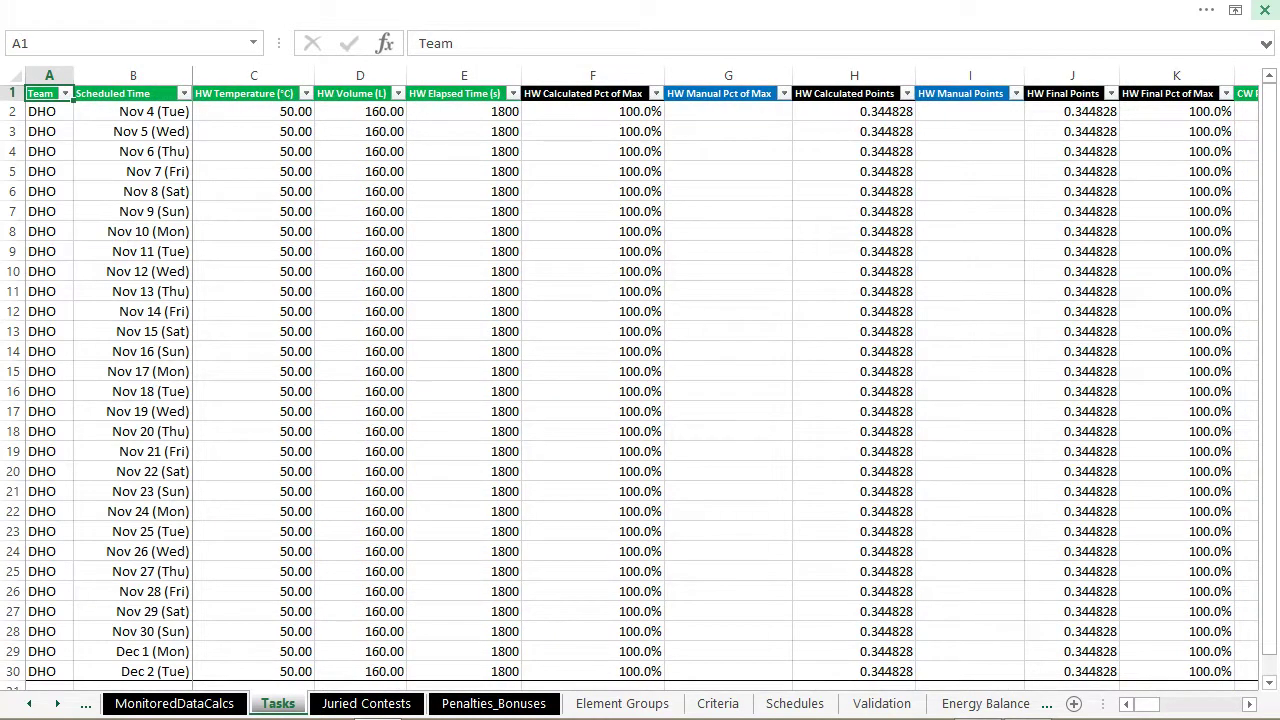
# - Check DHO's entries on the Juried Contests sheet and its gross scores on the Scoreboard sheet
pyautogui.hotkey('ctrl', 'pagedown')
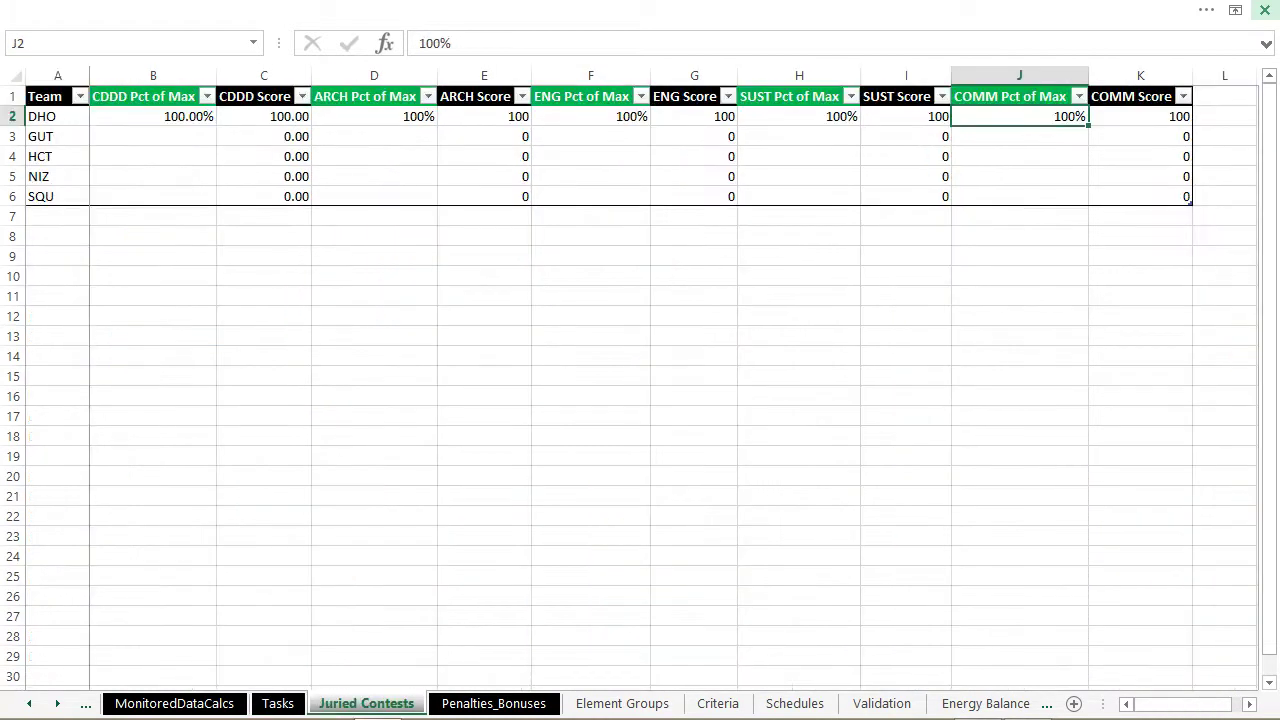
pyautogui.hotkey('ctrl', 'pageup')
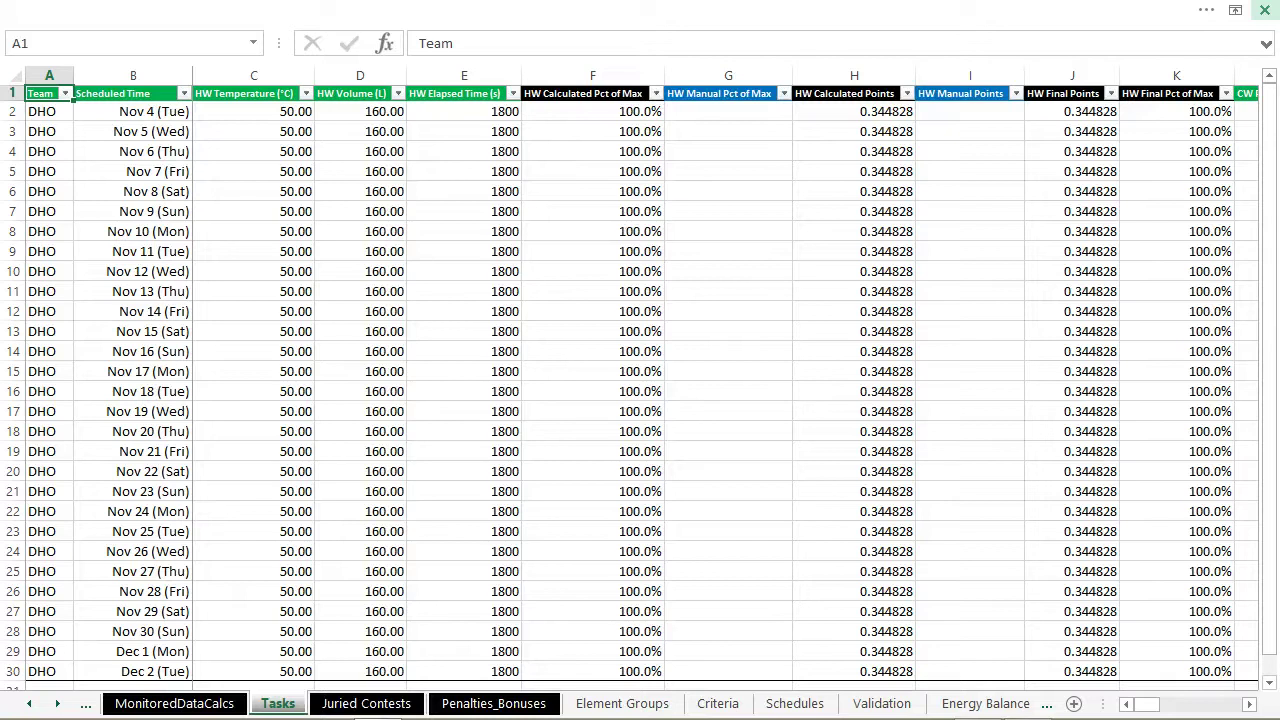
pyautogui.hotkey('ctrl', 'pageup')
pyautogui.hotkey('ctrl', 'pageup')
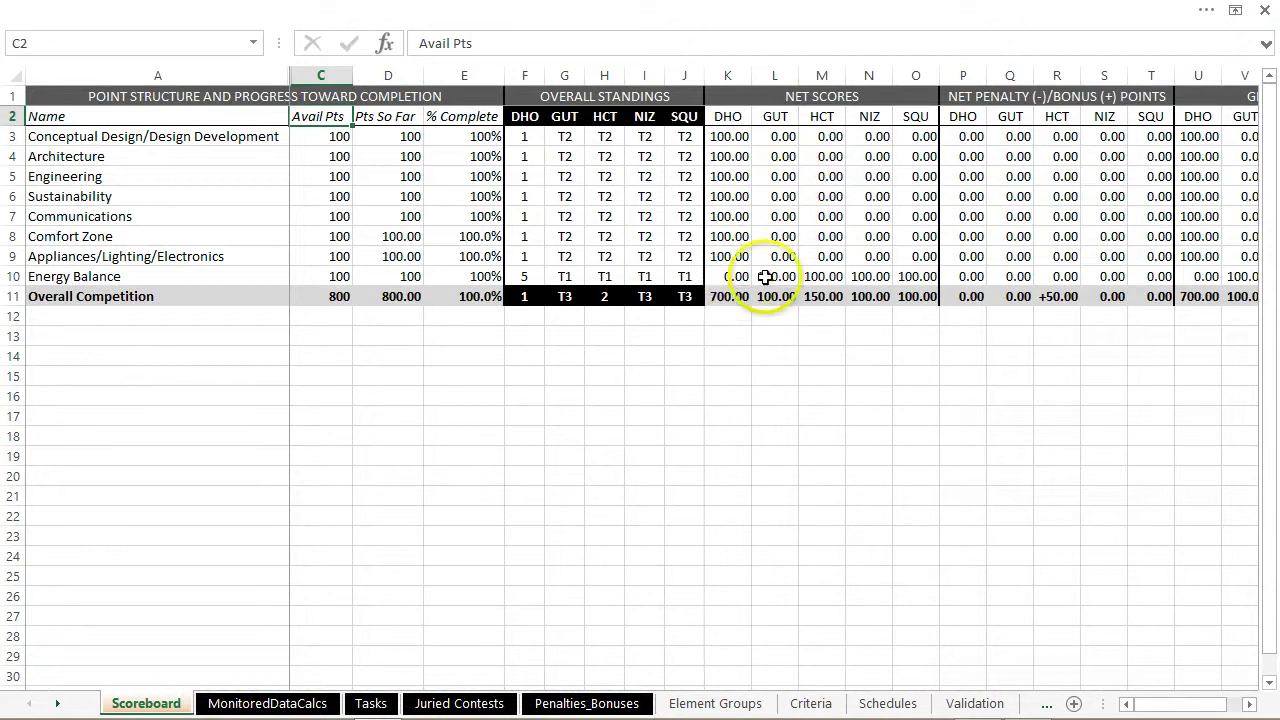
pyautogui.click(1208, 255)
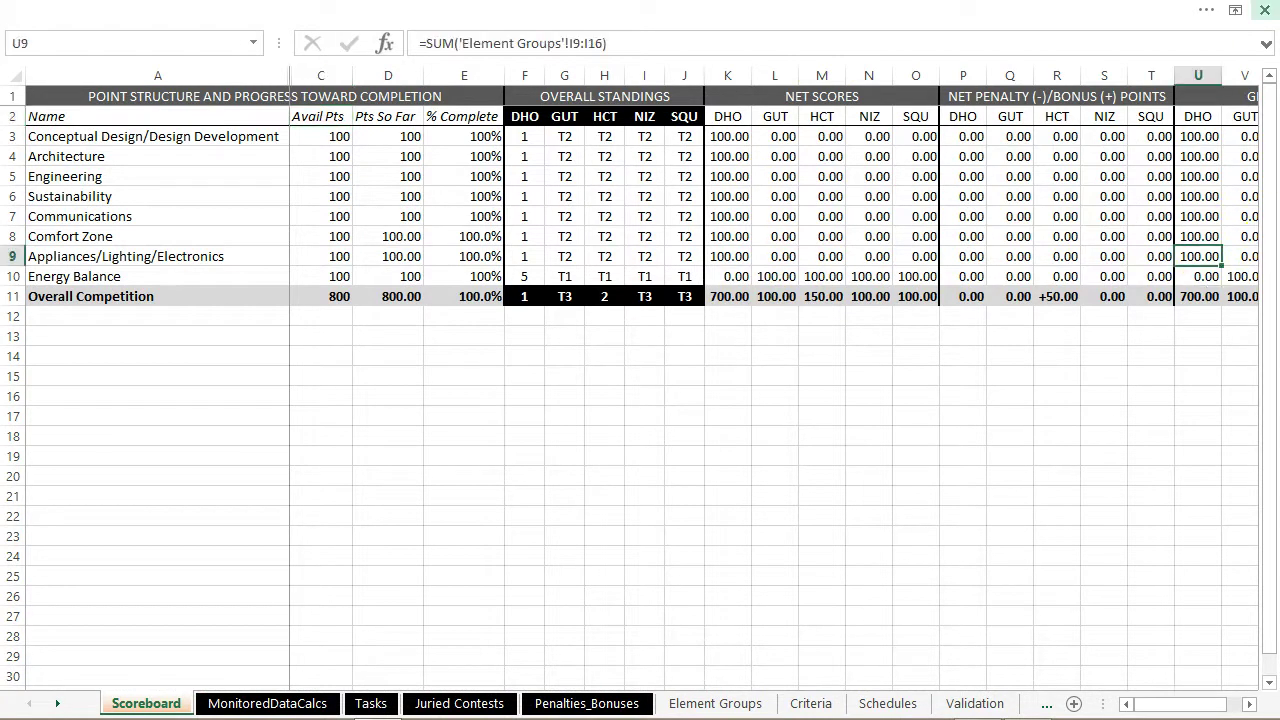
pyautogui.press('Right')
pyautogui.press('Down')
pyautogui.press('Down')
pyautogui.press('Left')
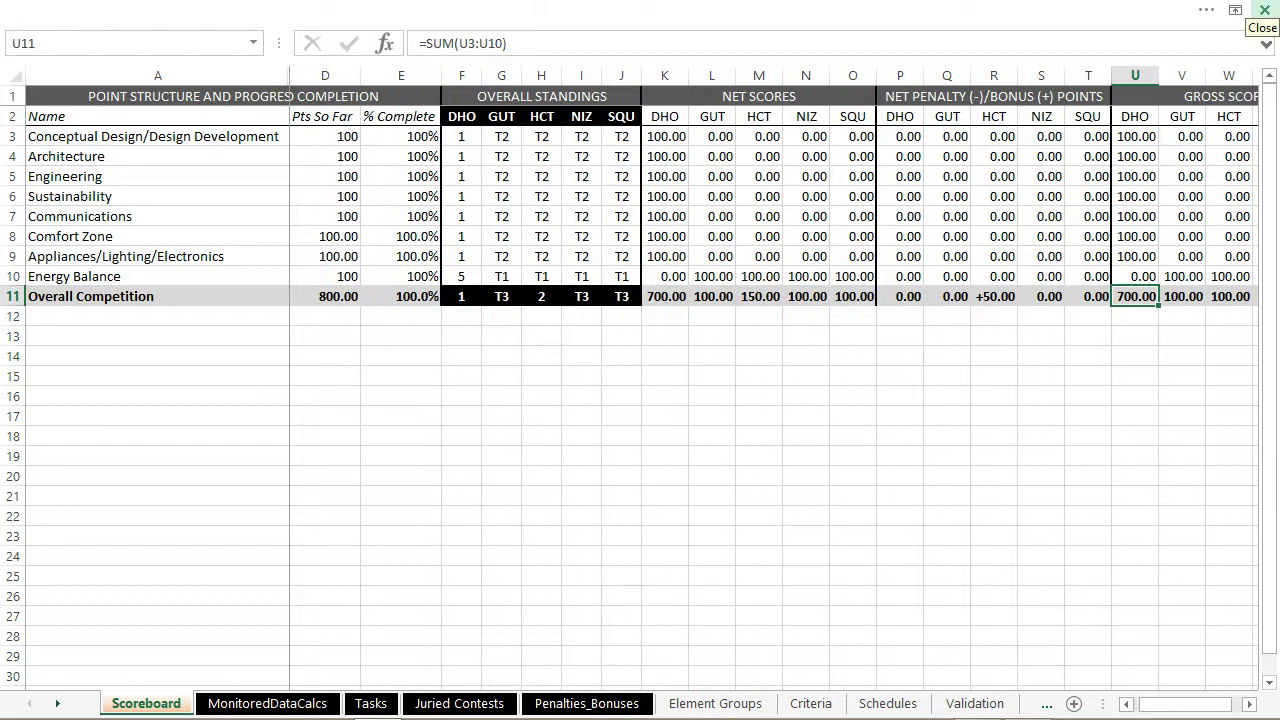
# - Review the Overall Competition row across the penalty/bonus points, net scores and overall standings
pyautogui.press('Left')
pyautogui.press('Left')
pyautogui.press('Left')
pyautogui.press('Left')
pyautogui.press('Left')
pyautogui.press('Left')
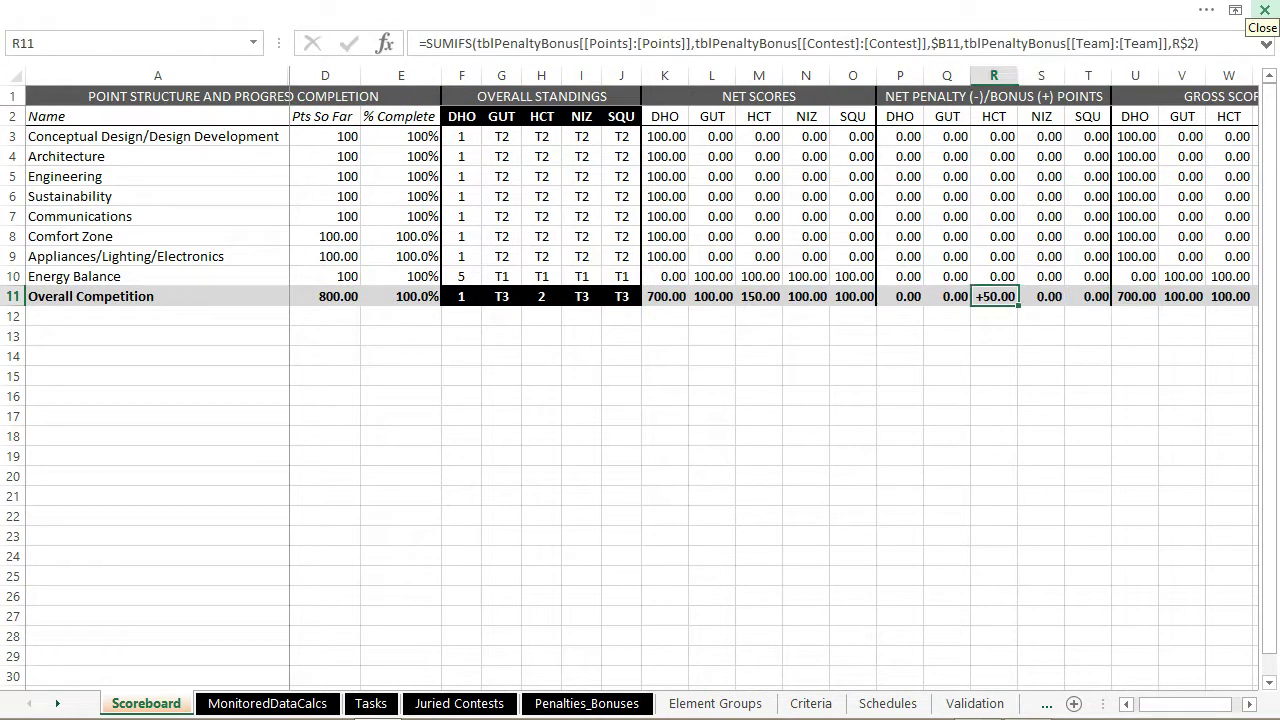
pyautogui.press('Right')
pyautogui.press('Left')
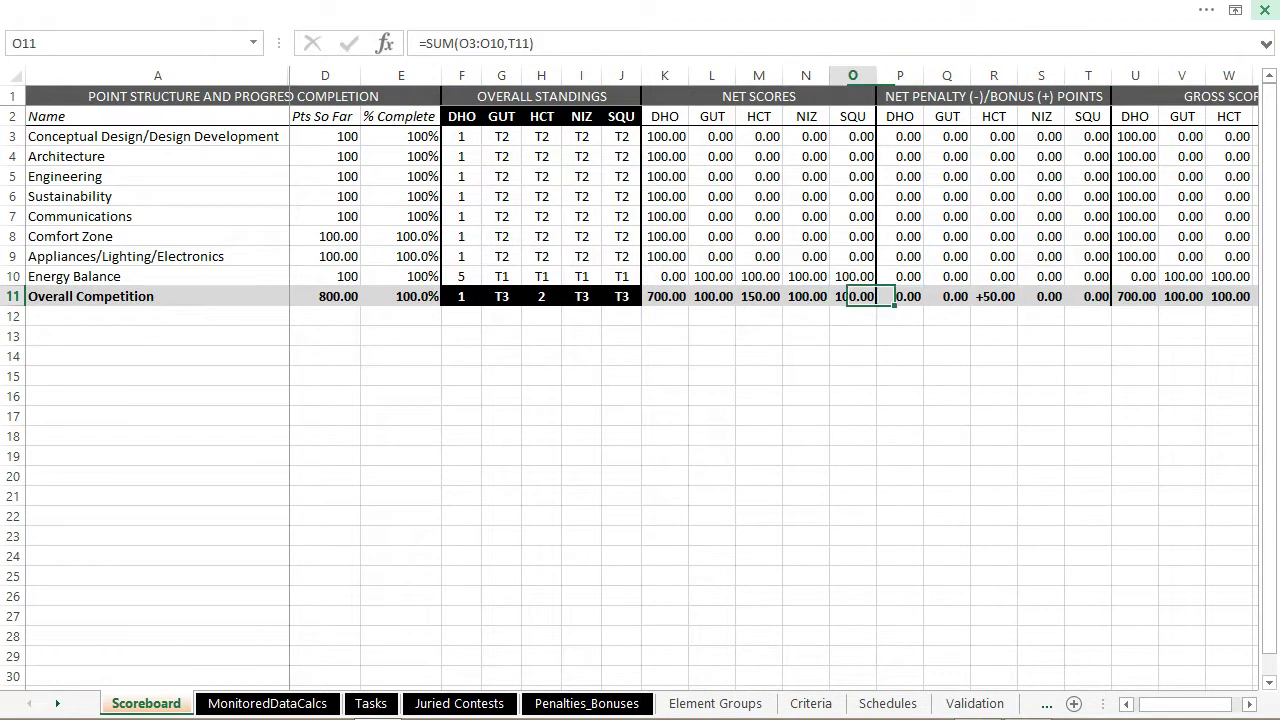
pyautogui.press('Left')
pyautogui.press('Left')
pyautogui.press('Left')
pyautogui.press('Left')
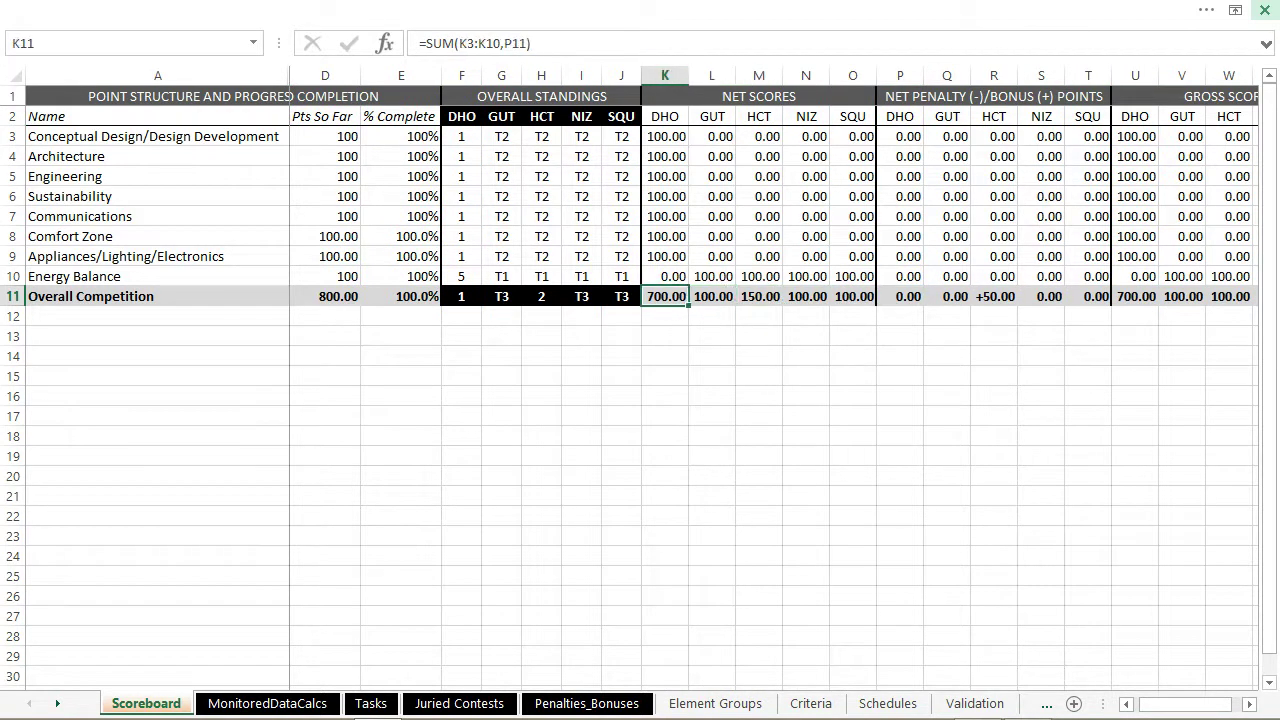
pyautogui.press('Left')
pyautogui.press('Left')
pyautogui.press('Left')
pyautogui.press('Left')
pyautogui.press('Left')
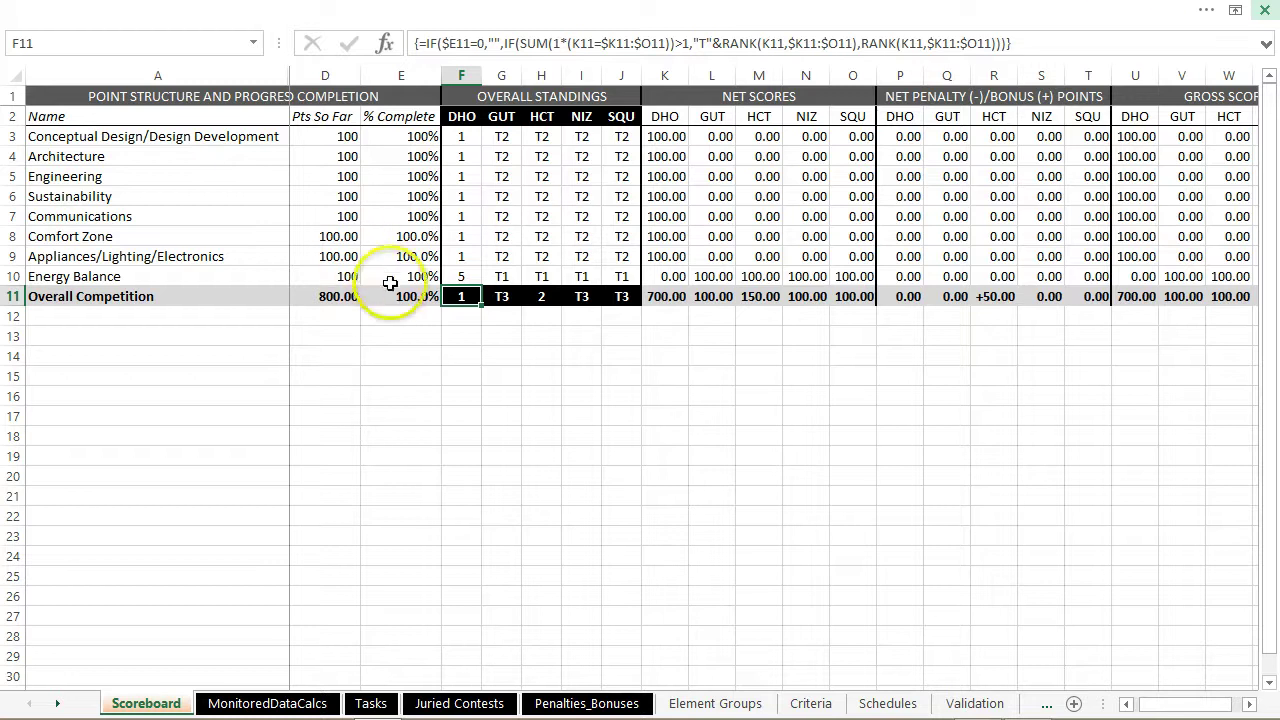
# - Compare HCT's overall standing with its total gross score in the Overall Competition row
pyautogui.click(540, 298)
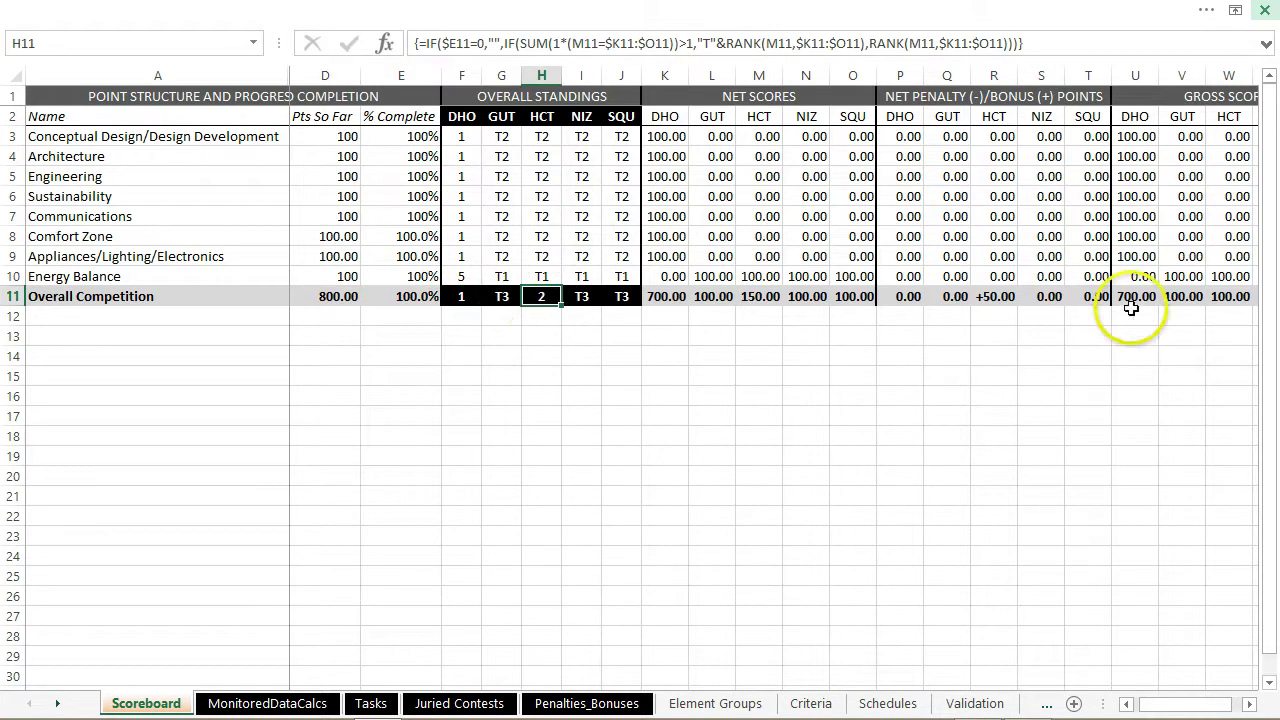
pyautogui.click(1224, 294)
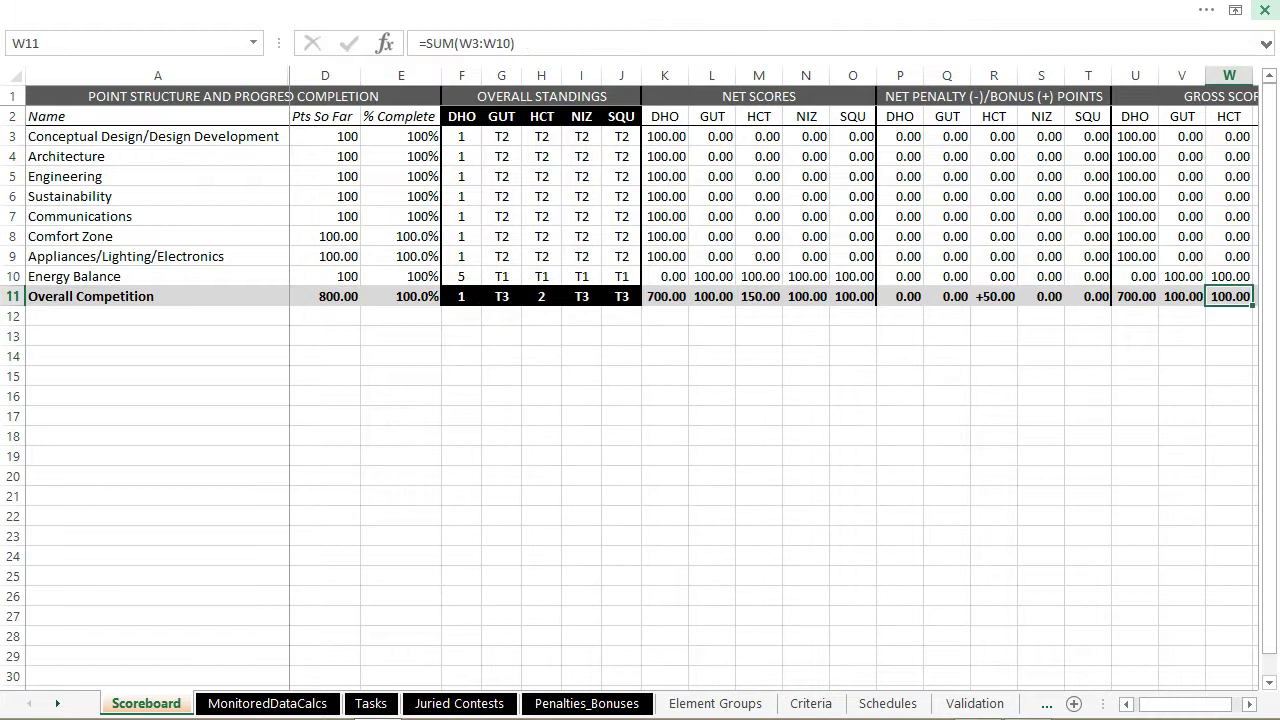
pyautogui.press('Right')
pyautogui.press('Right')
pyautogui.press('Left')
pyautogui.press('Left')
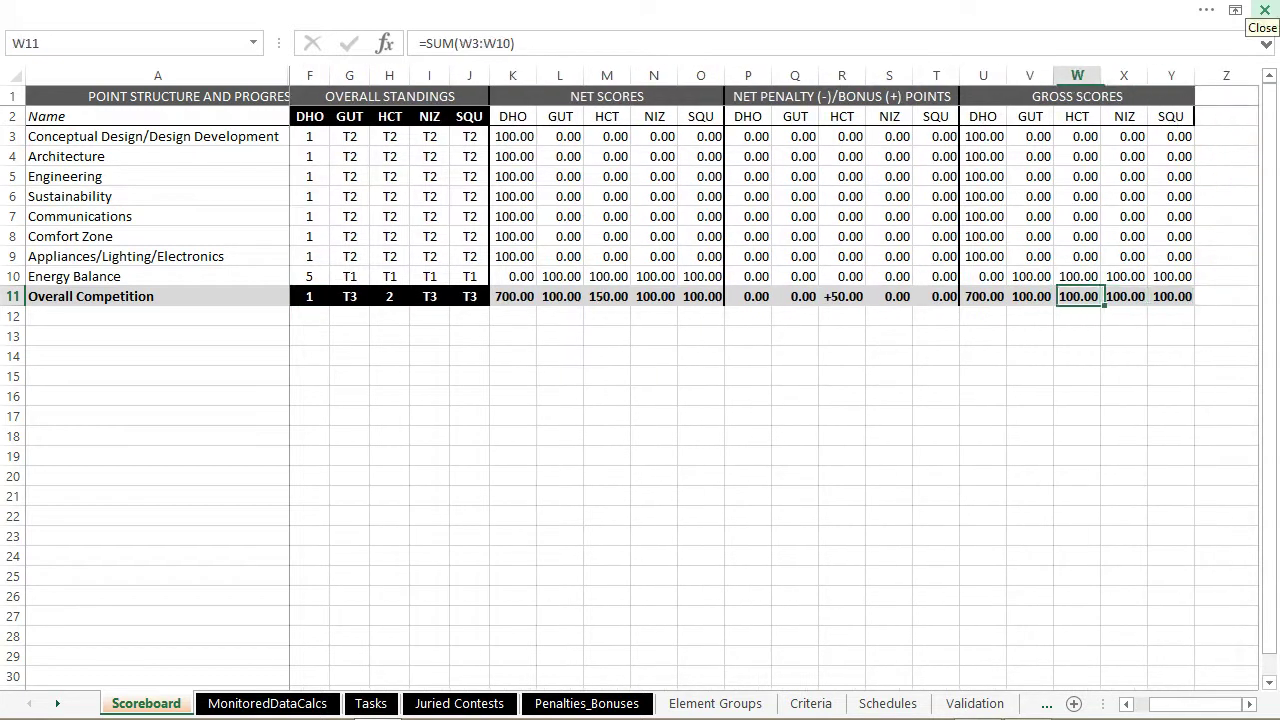
# - Examine the Energy Balance gross scores of GUT, HCT and NIZ on the Scoreboard sheet
pyautogui.press('Left')
pyautogui.press('Up')
pyautogui.press('Right')
pyautogui.press('Right')
pyautogui.press('Right')
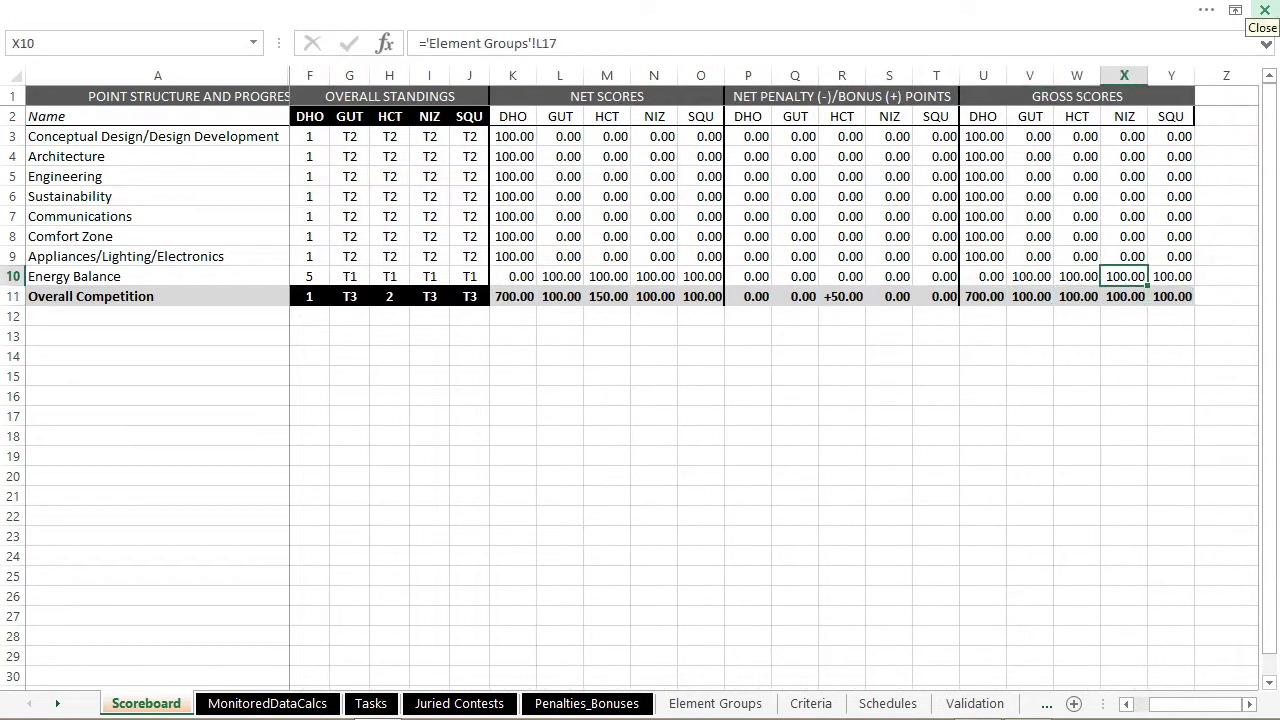
pyautogui.press('Down')
pyautogui.press('Up')
pyautogui.press('Left')
pyautogui.press('Left')
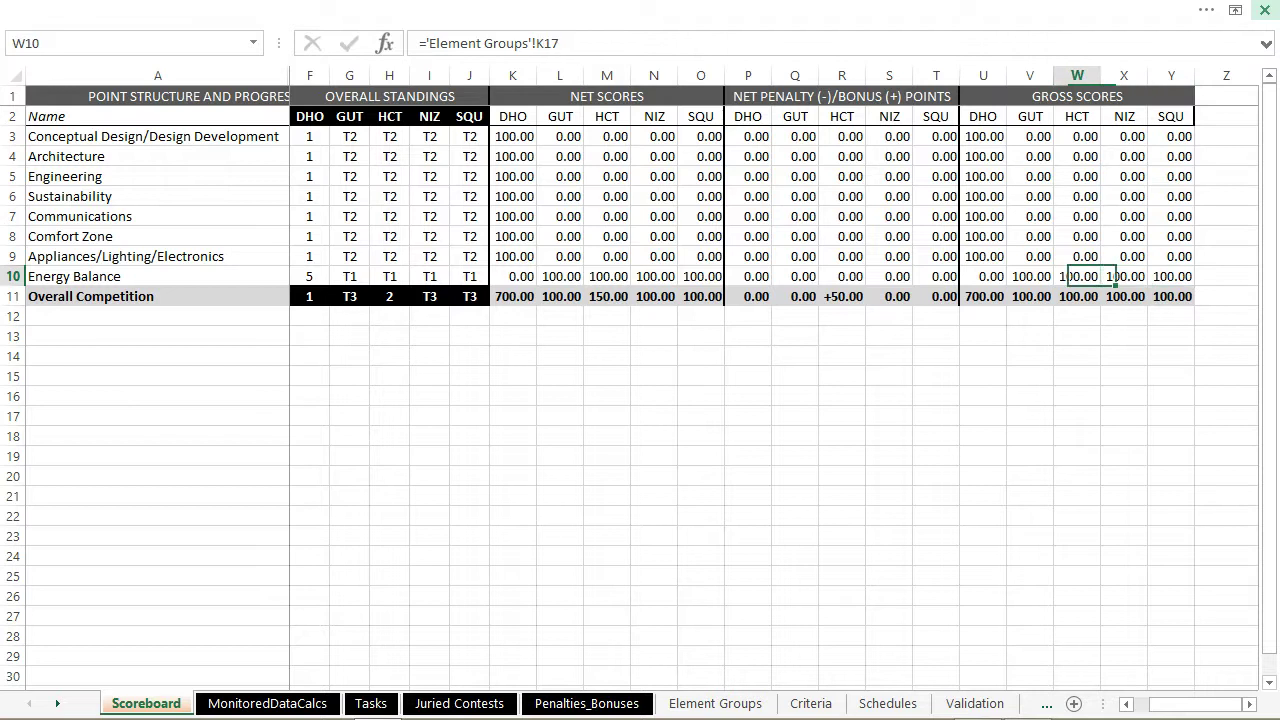
pyautogui.press('Left')
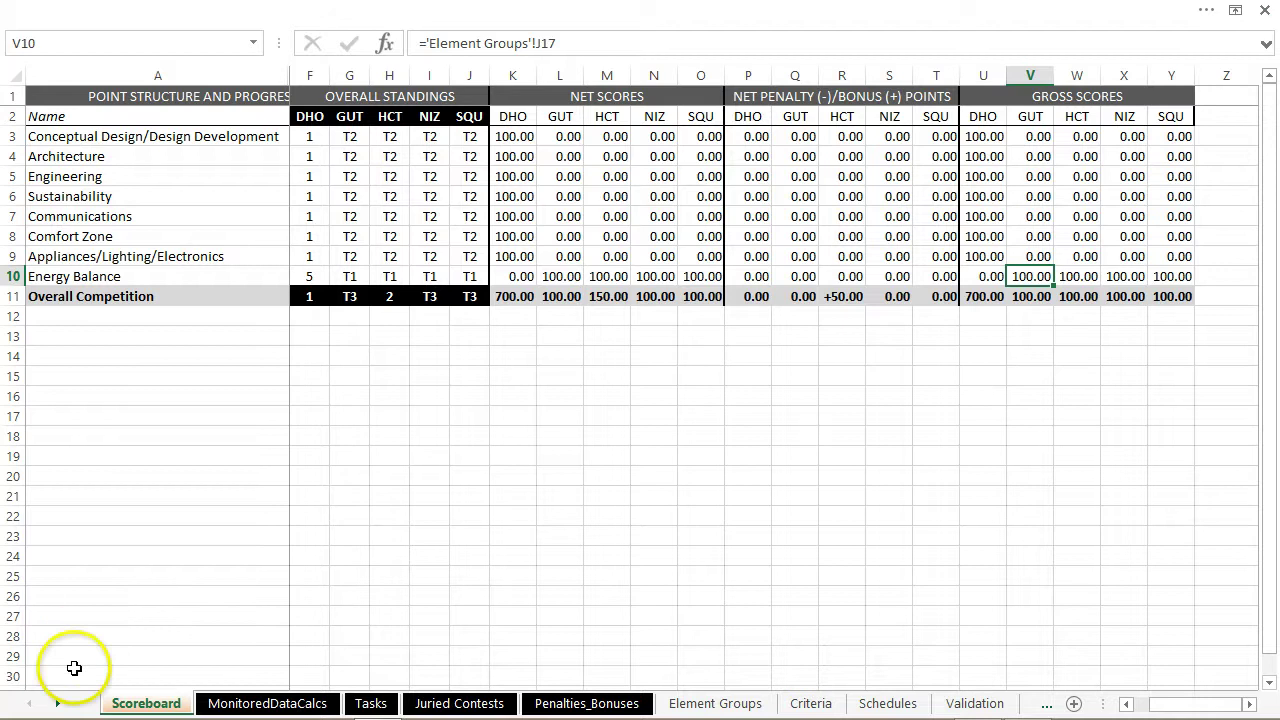
# - Open the Energy Balance Summary sheet to check the teams' adjusted measured net energy and the Calculate Score Flag
pyautogui.click(310, 700)
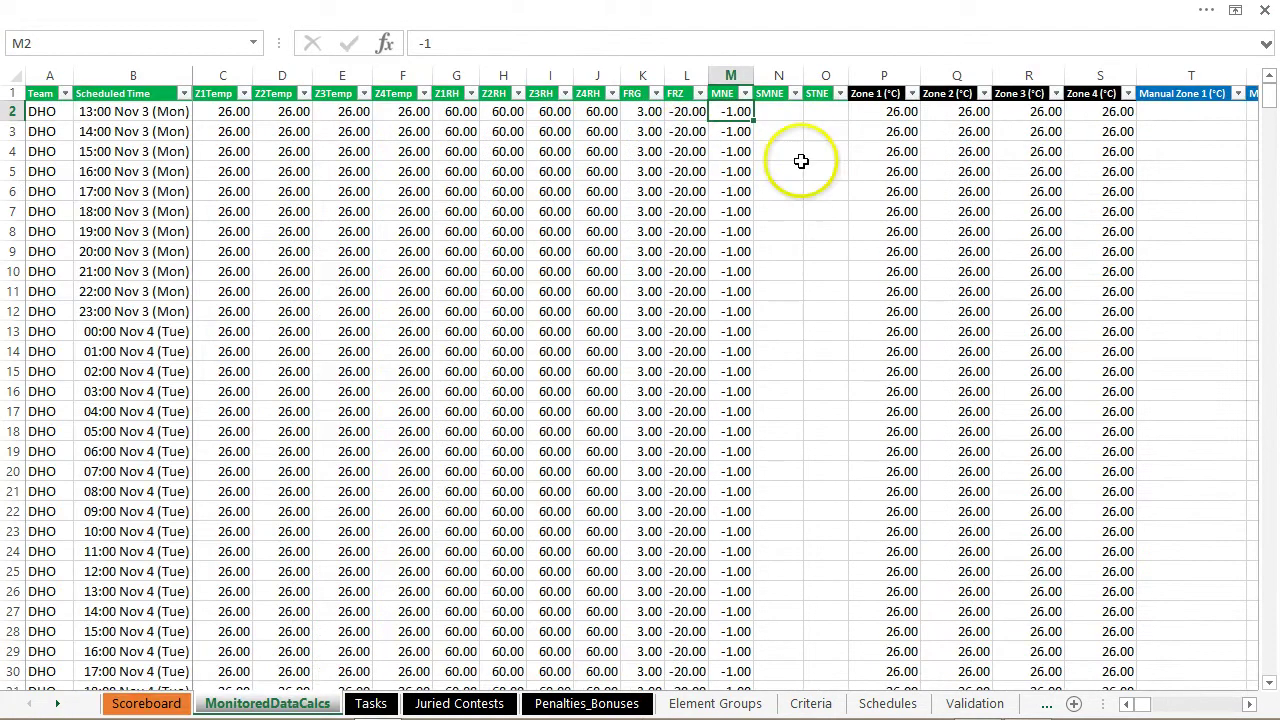
pyautogui.click(60, 706)
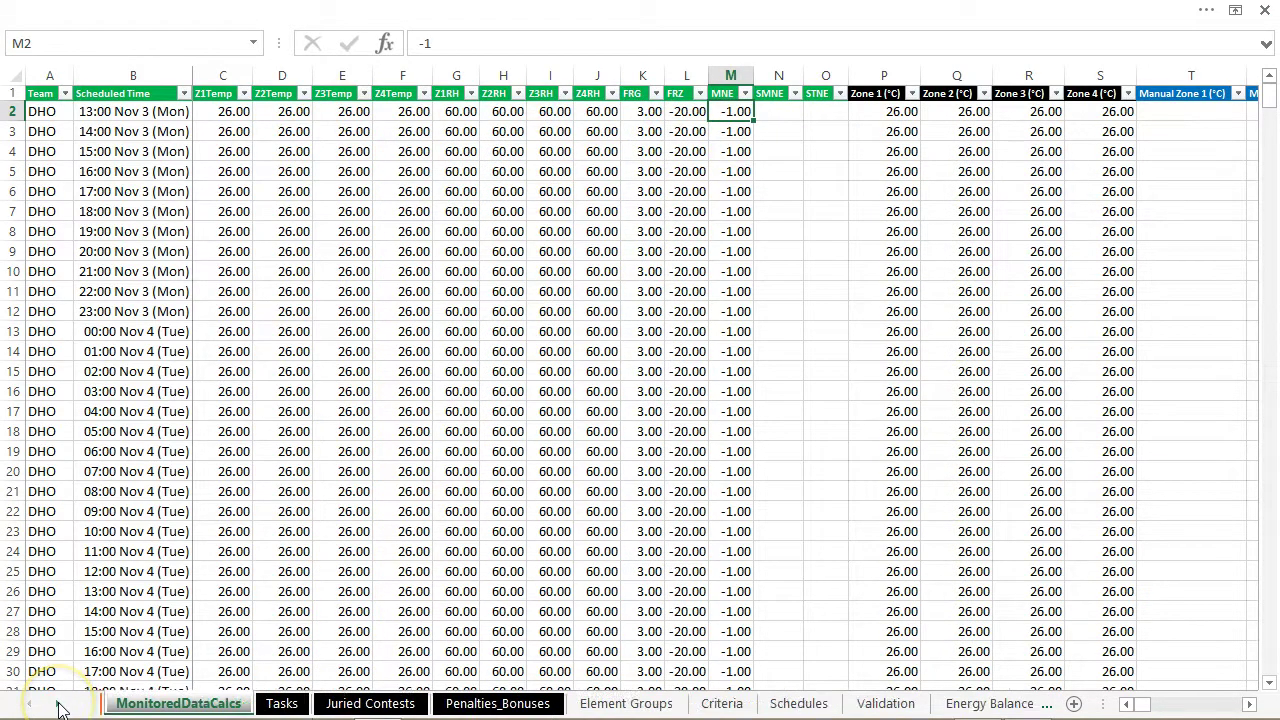
pyautogui.click(60, 706)
pyautogui.click(60, 706)
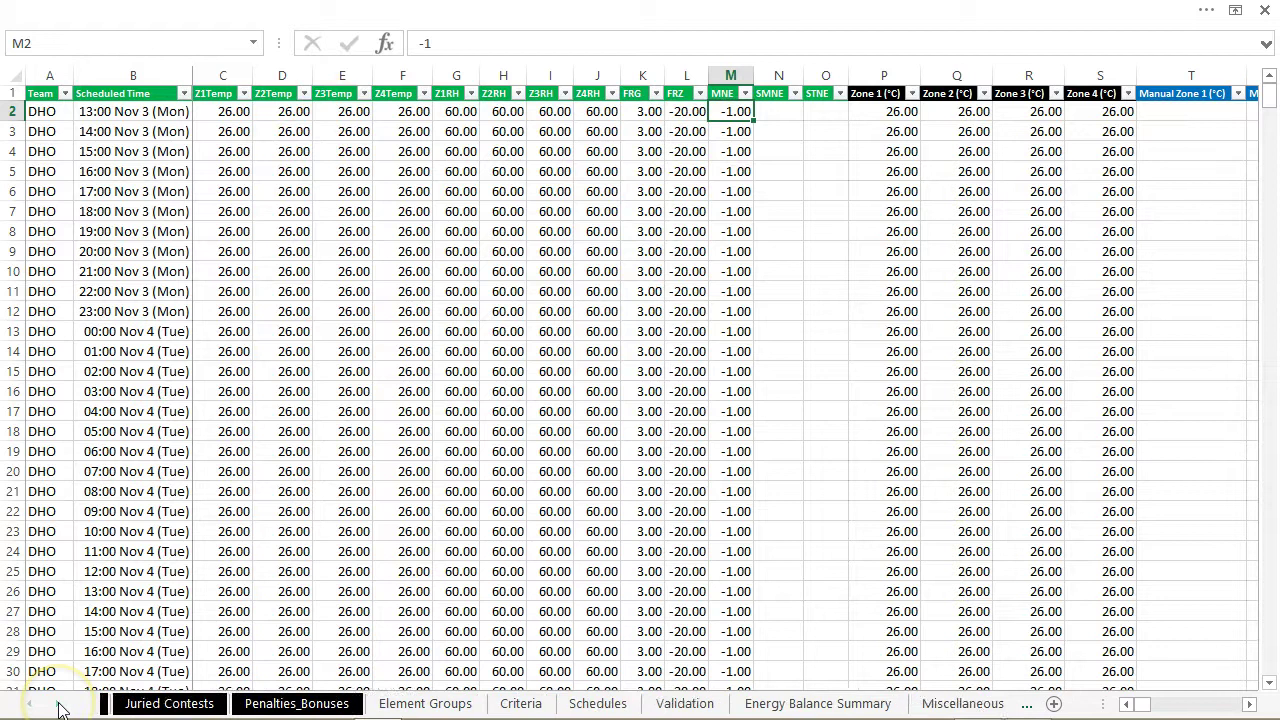
pyautogui.click(745, 703)
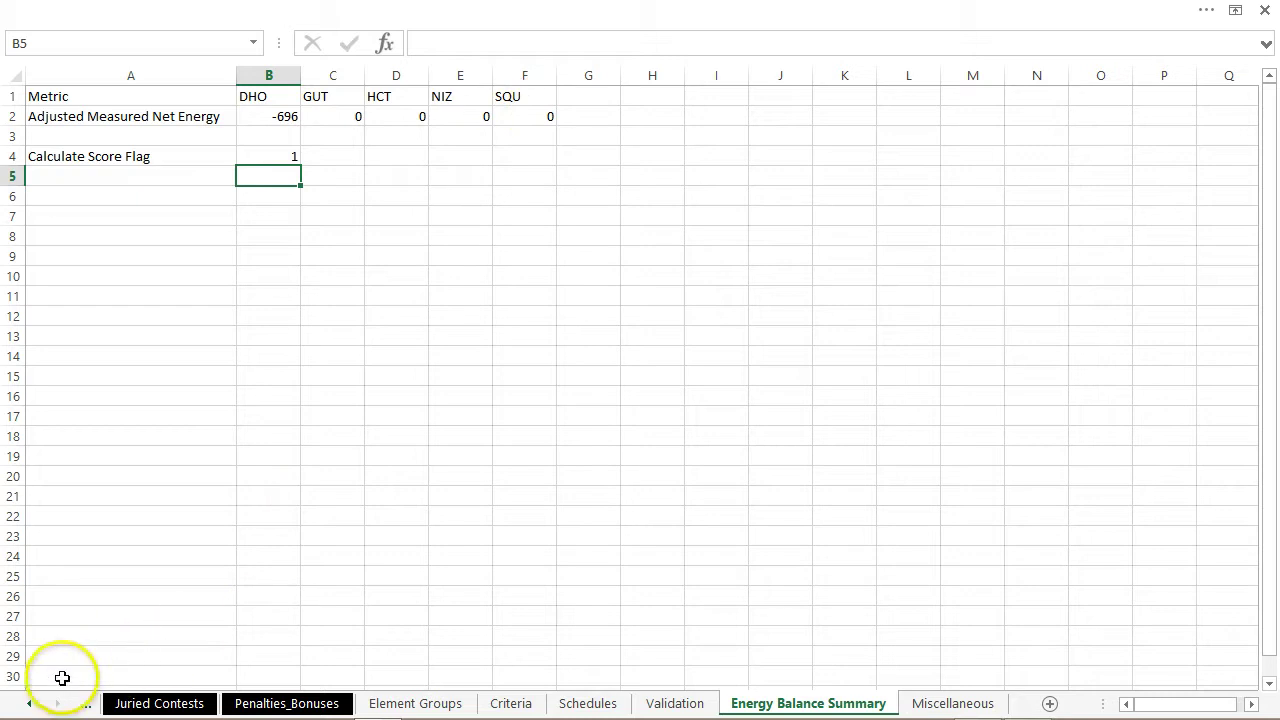
# - Return to the Scoreboard sheet and recheck the Energy Balance gross scores of HCT and GUT
pyautogui.click(26, 706)
pyautogui.click(26, 706)
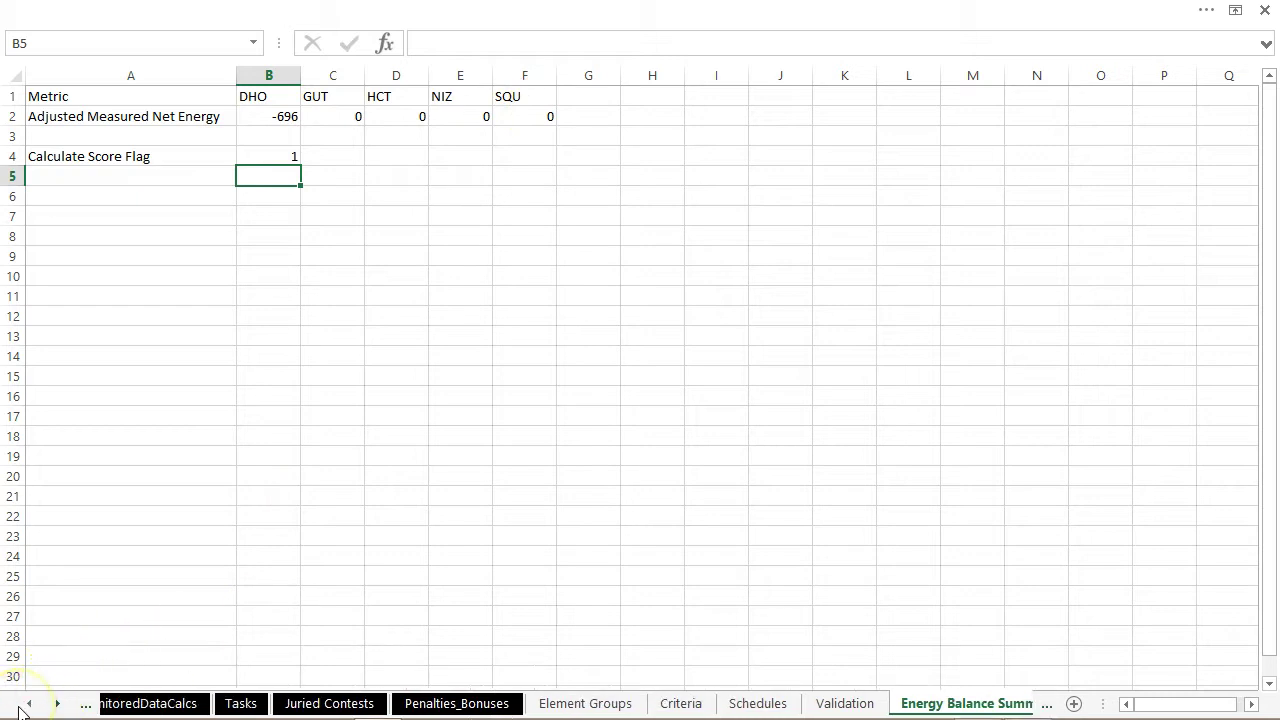
pyautogui.click(26, 706)
pyautogui.click(143, 704)
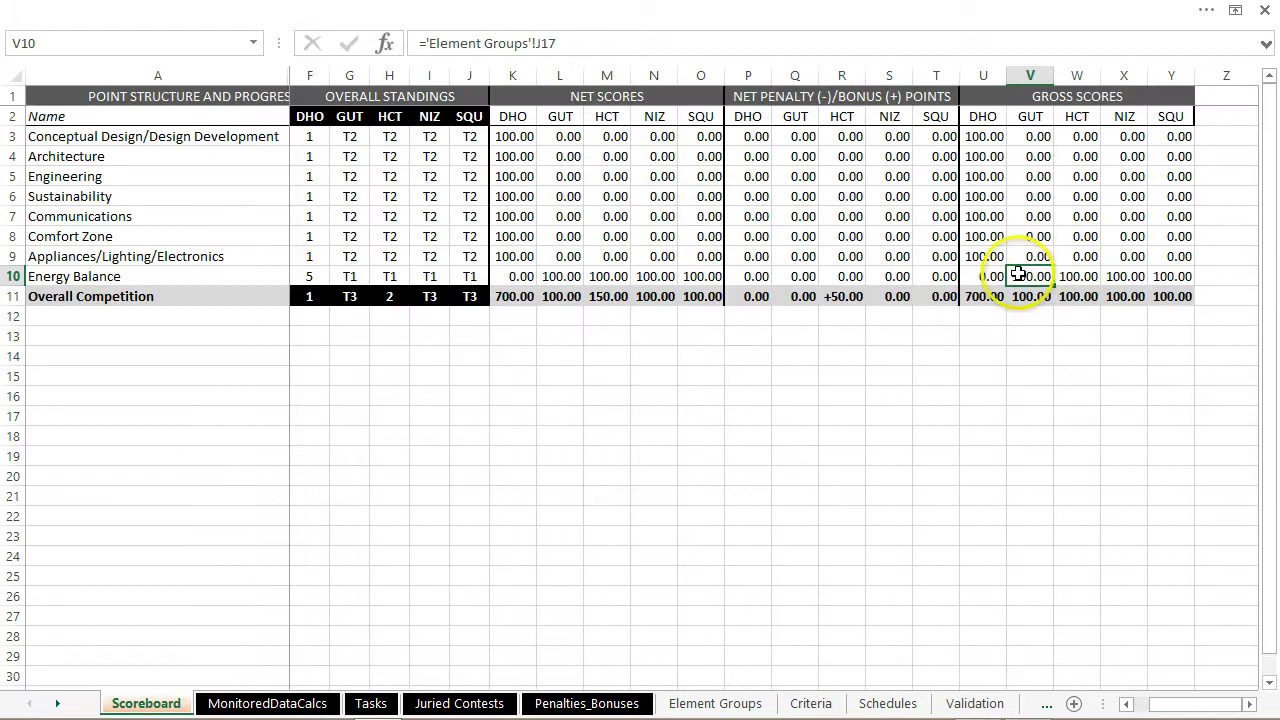
pyautogui.click(1080, 277)
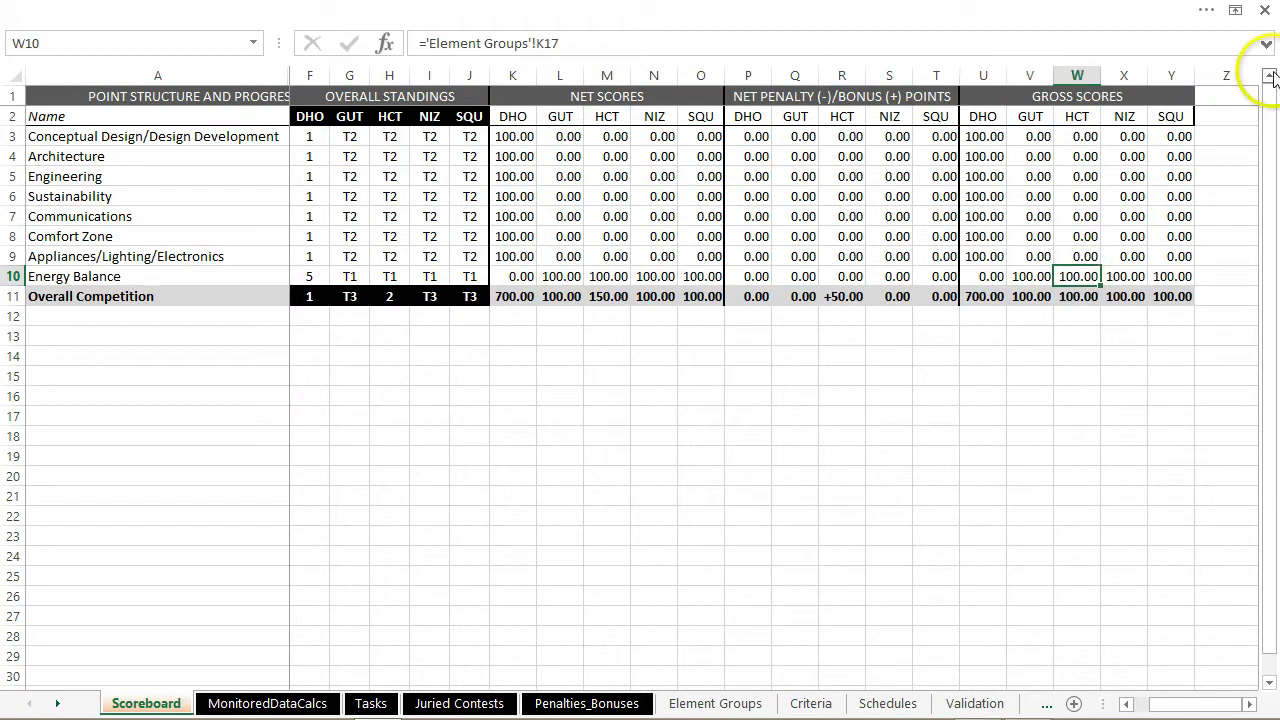
pyautogui.press('Left')
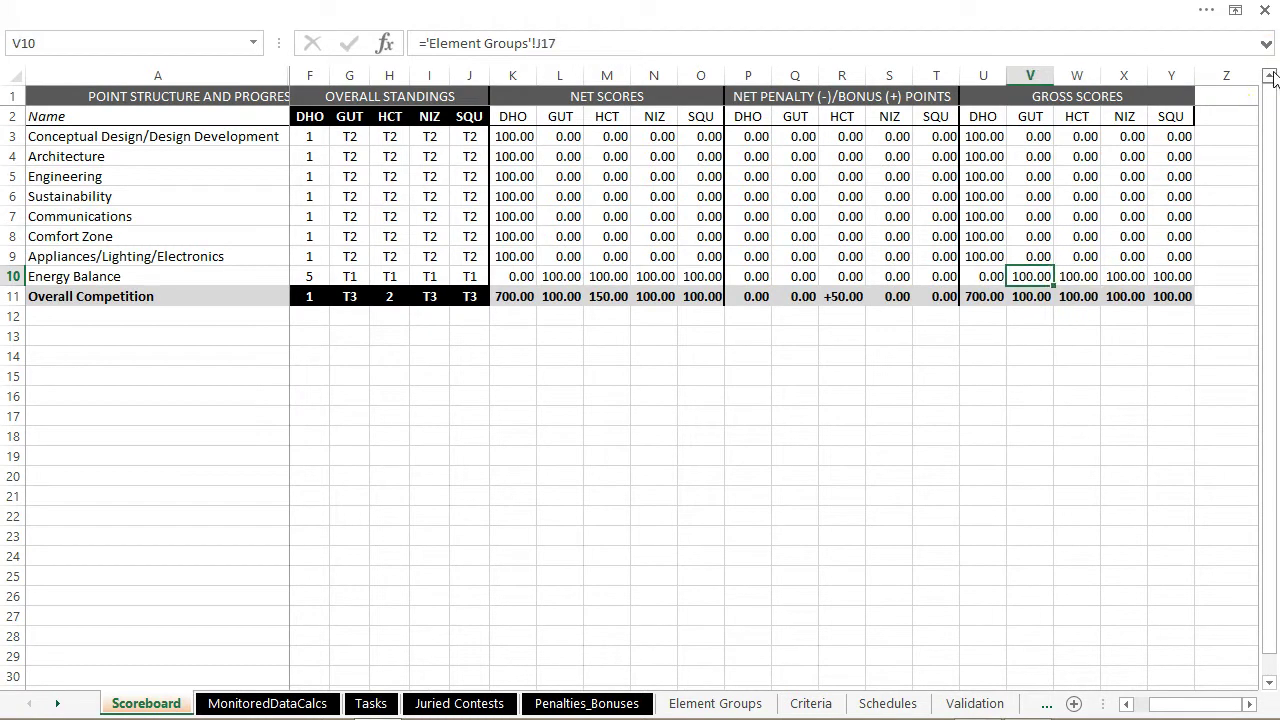
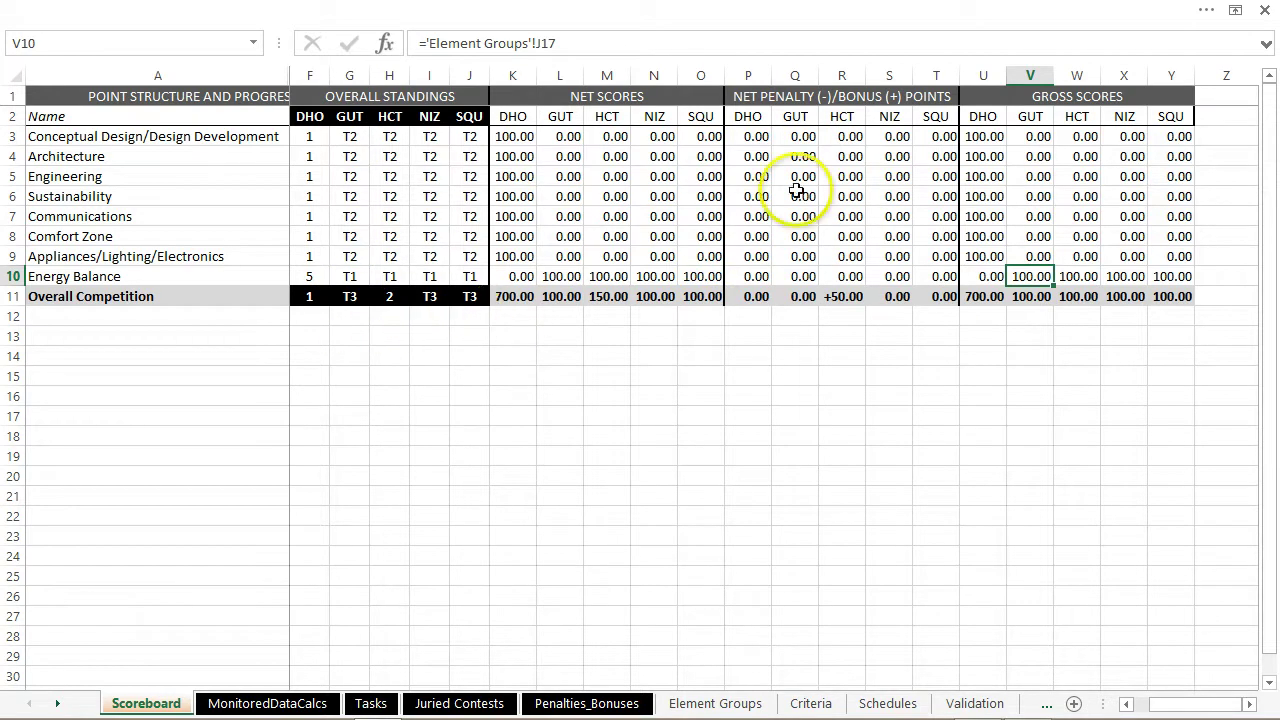
# - Review the available points of each contest on the Scoreboard sheet, from Conceptual Design/Design Development down to Energy Balance
pyautogui.hotkey('ctrl', 'Home')
pyautogui.press('Down')
pyautogui.press('Down')
pyautogui.press('Down')
pyautogui.press('Down')
pyautogui.press('Down')
pyautogui.press('Down')
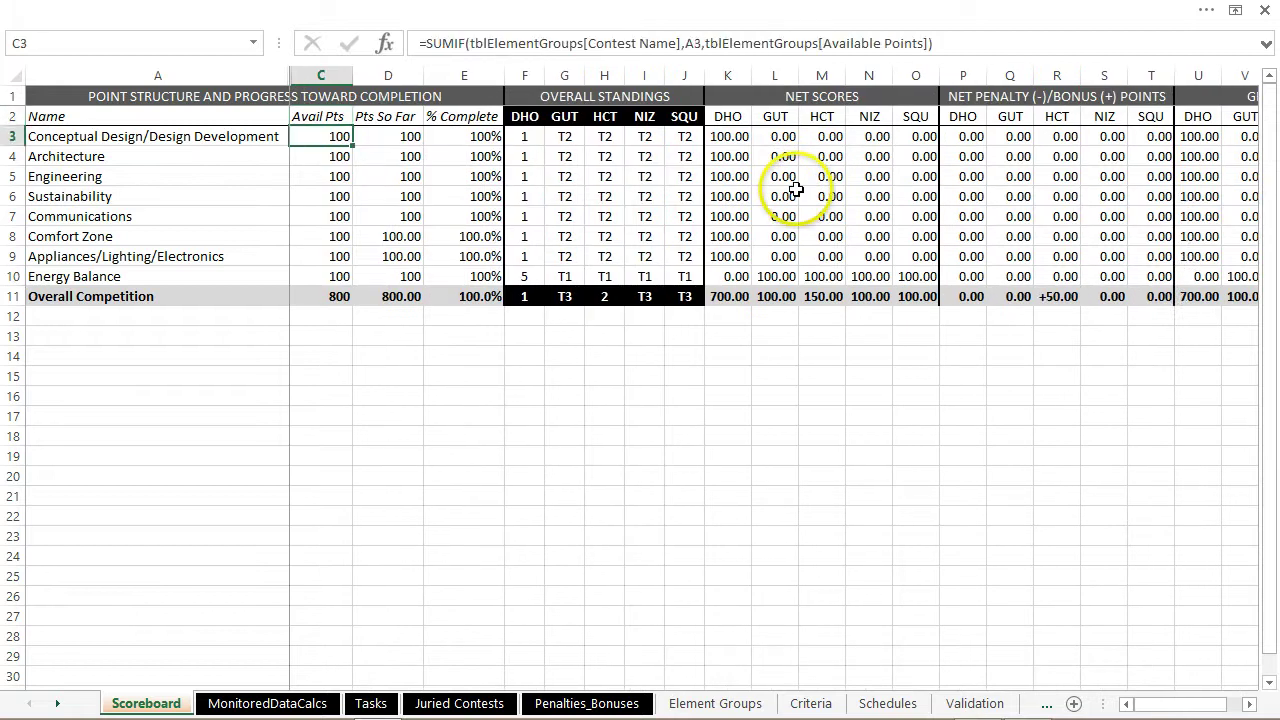
pyautogui.press('Down')
pyautogui.press('Down')
pyautogui.press('Down')
pyautogui.press('Down')
pyautogui.press('Down')
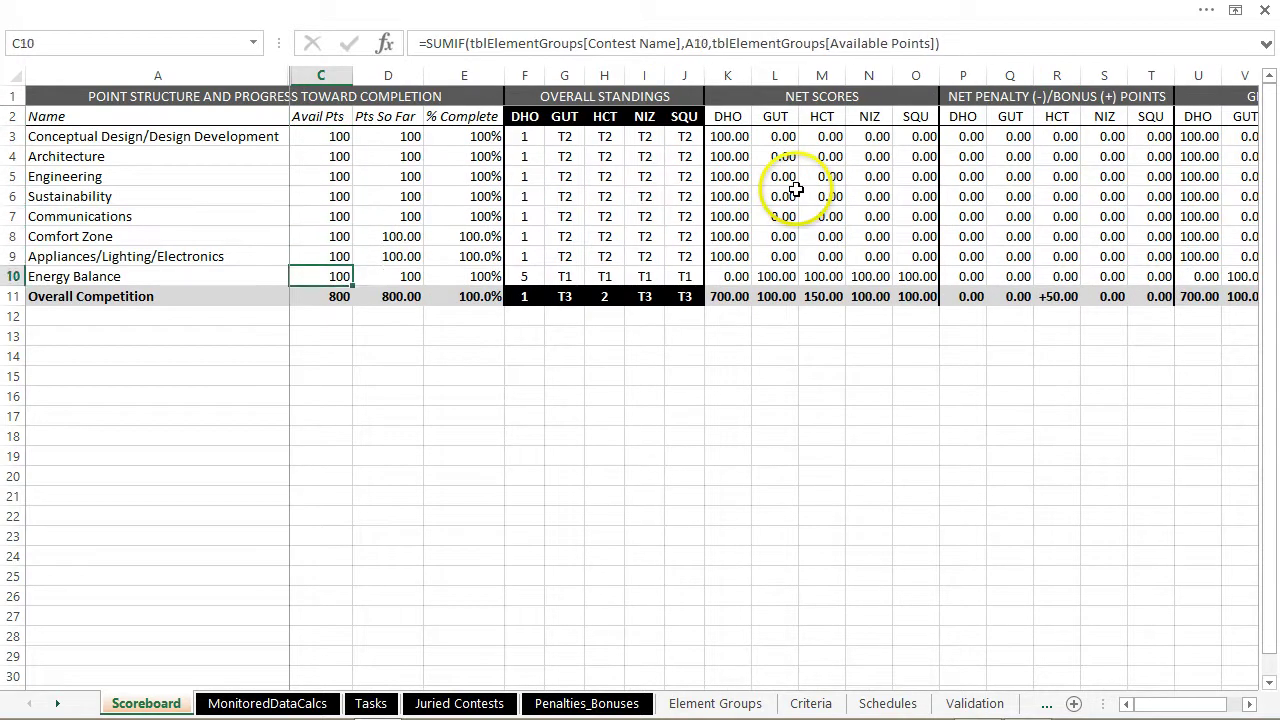
# - Compare the available points, points so far and percent complete in the Overall Competition row
pyautogui.press('Right')
pyautogui.press('Up')
pyautogui.press('Up')
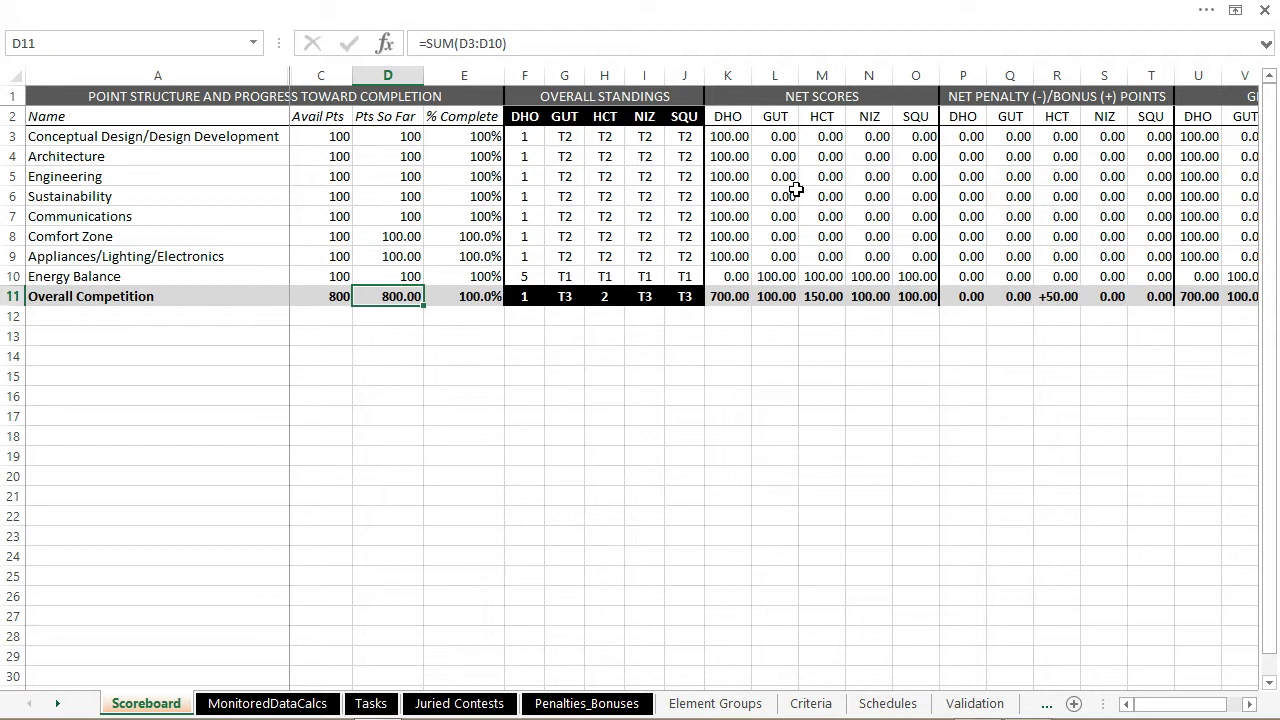
pyautogui.press('Right')
pyautogui.press('Left')
pyautogui.press('Left')
pyautogui.press('Right')
pyautogui.press('Right')
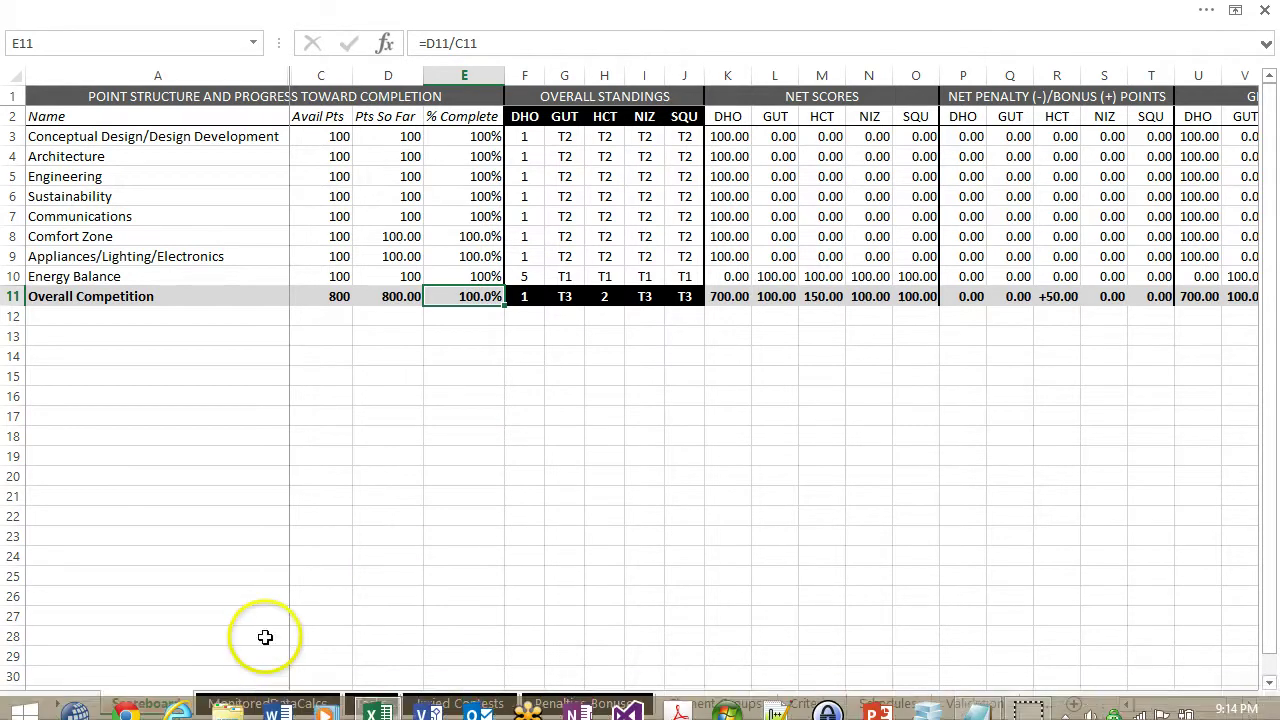
# - Check the Scheduled Time entries on the MonitoredDataCalcs sheet through to the last DHO record
pyautogui.click(258, 703)
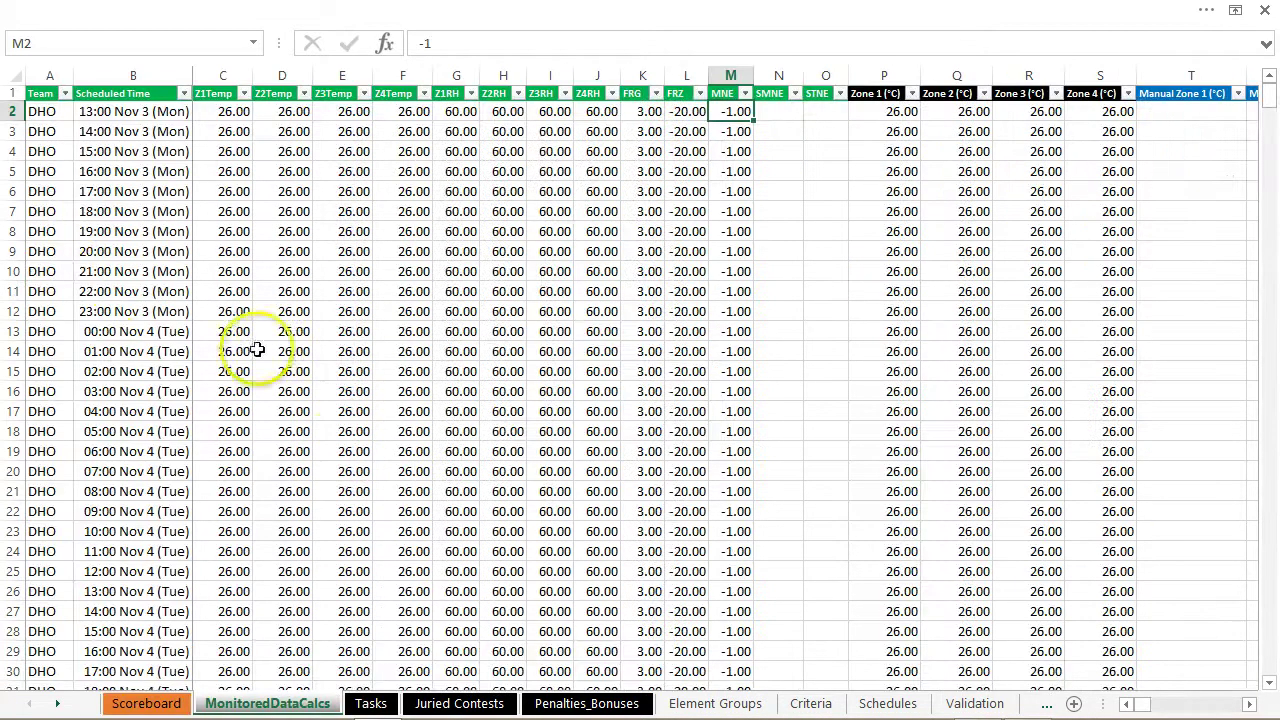
pyautogui.click(133, 271)
pyautogui.press('Down')
pyautogui.press('Down')
pyautogui.press('Down')
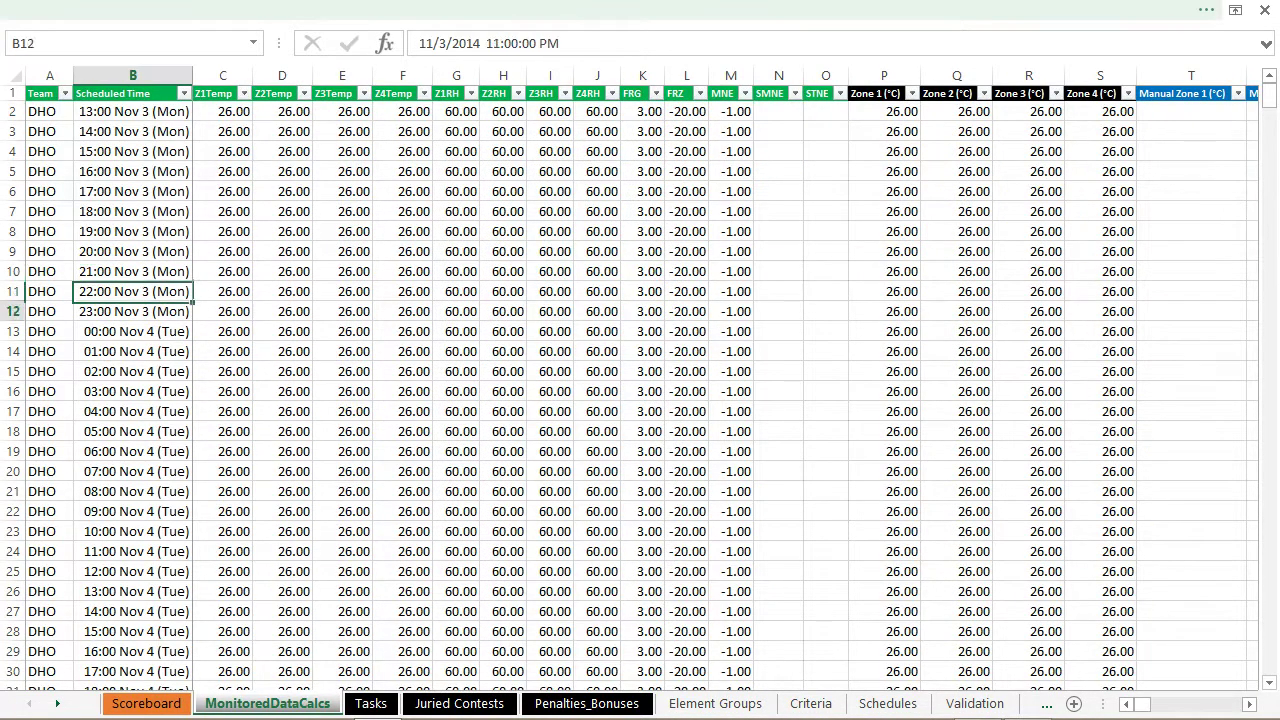
pyautogui.hotkey('ctrl', 'Down')
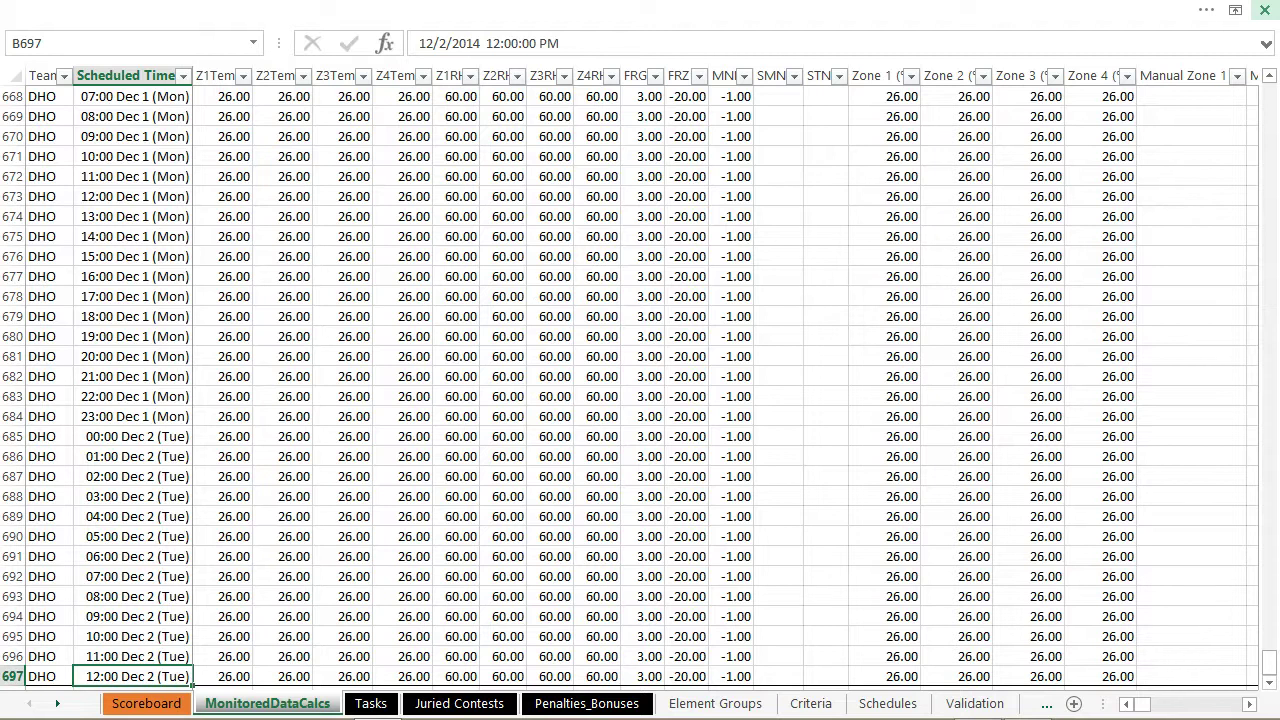
# - Review the hourly Timestamp list on the Schedules sheet through to its last entry
pyautogui.click(882, 704)
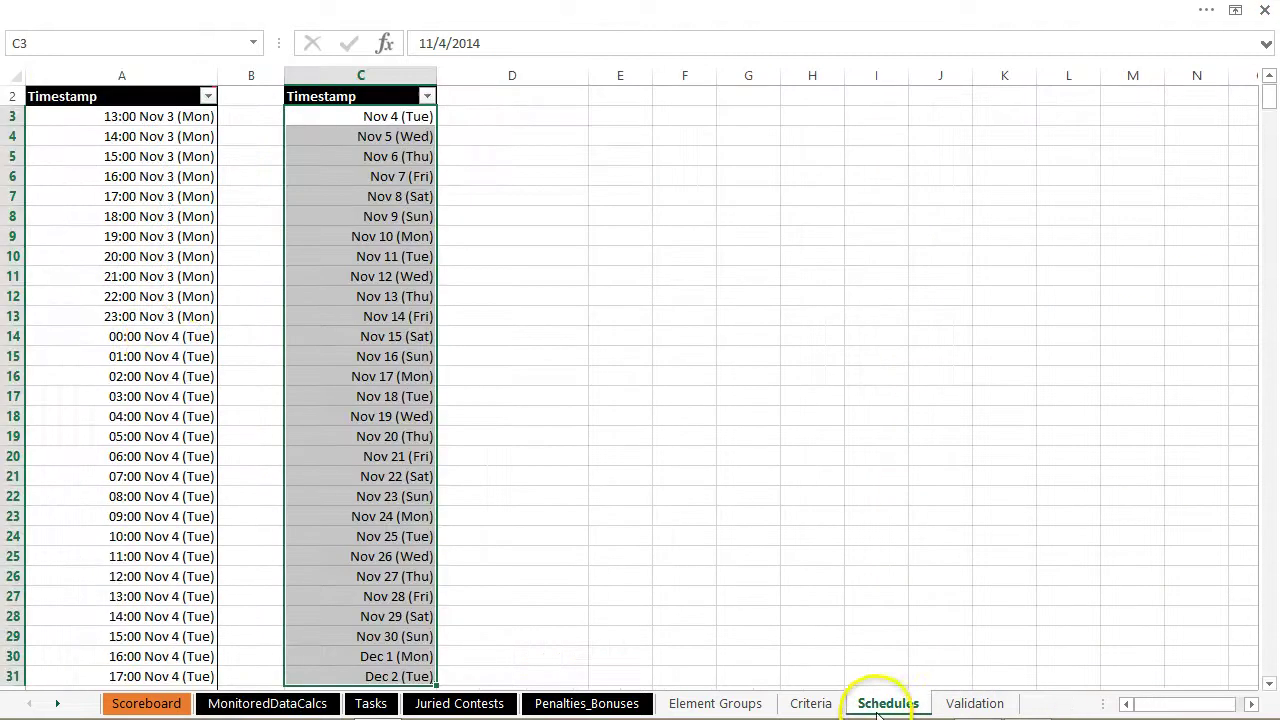
pyautogui.click(157, 336)
pyautogui.scroll(-3, 158, 360)
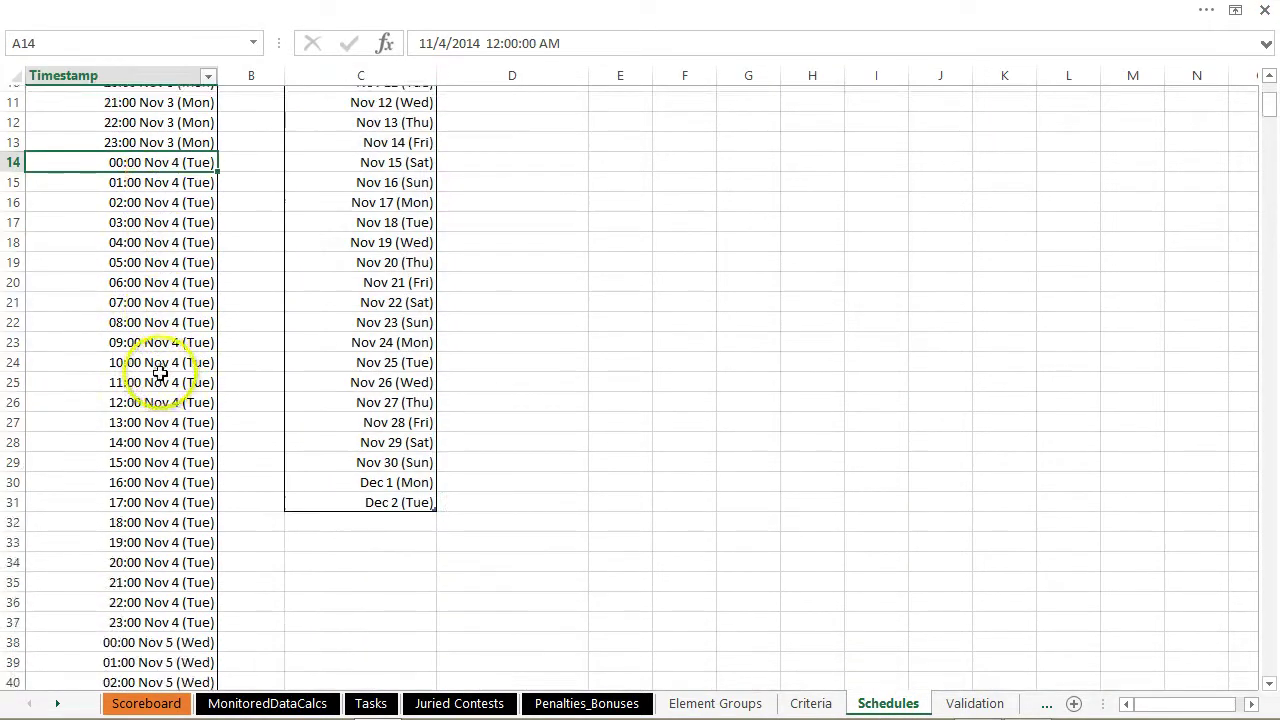
pyautogui.scroll(-13, 160, 373)
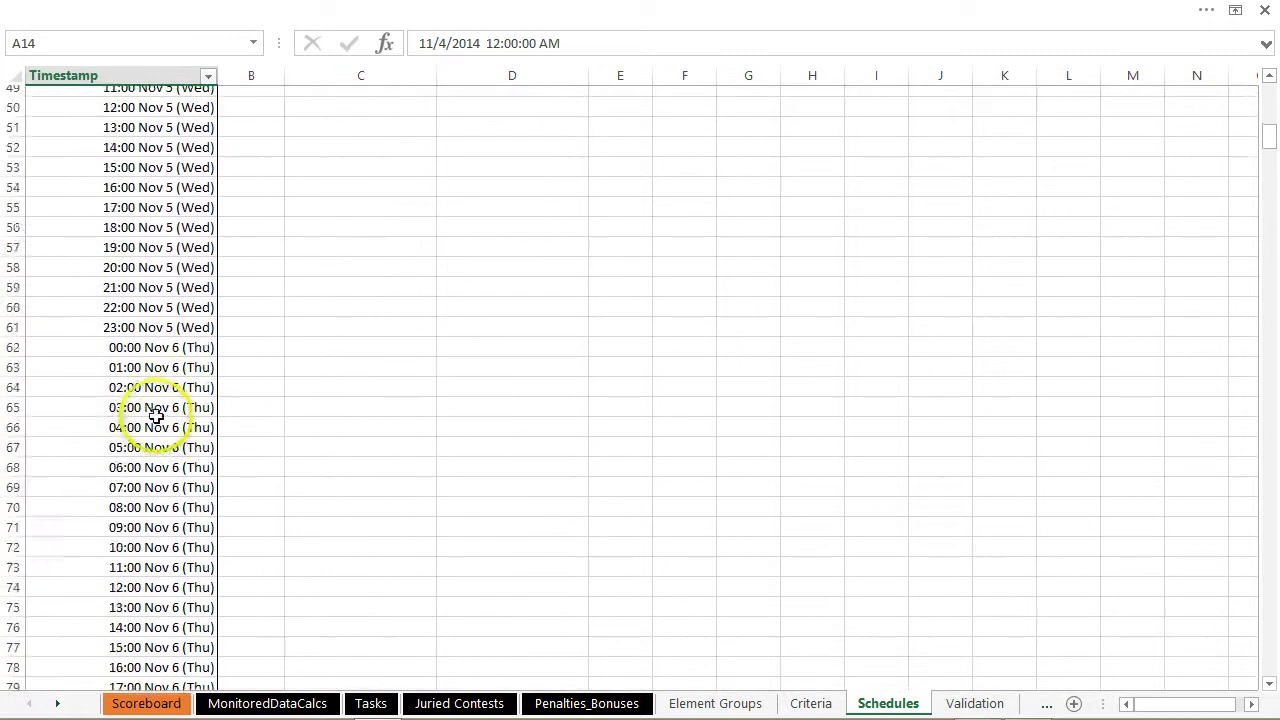
pyautogui.scroll(-8, 157, 415)
pyautogui.click(157, 436)
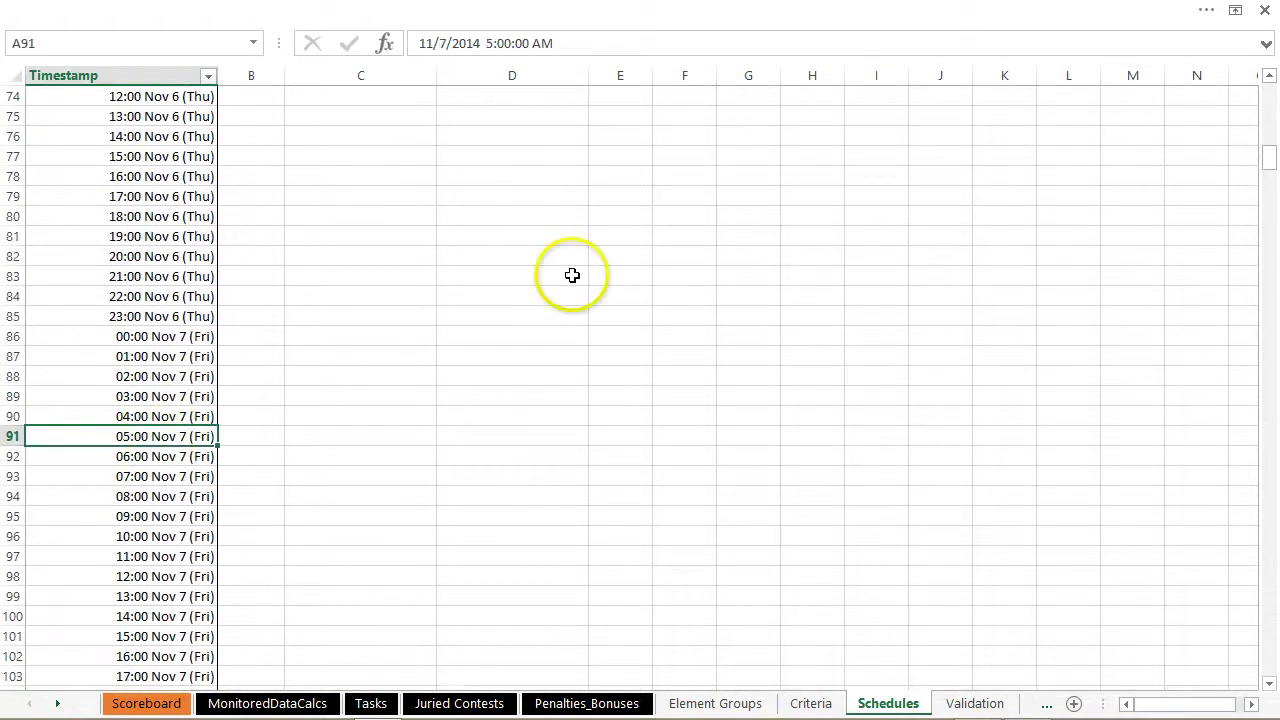
pyautogui.hotkey('ctrl', 'Down')
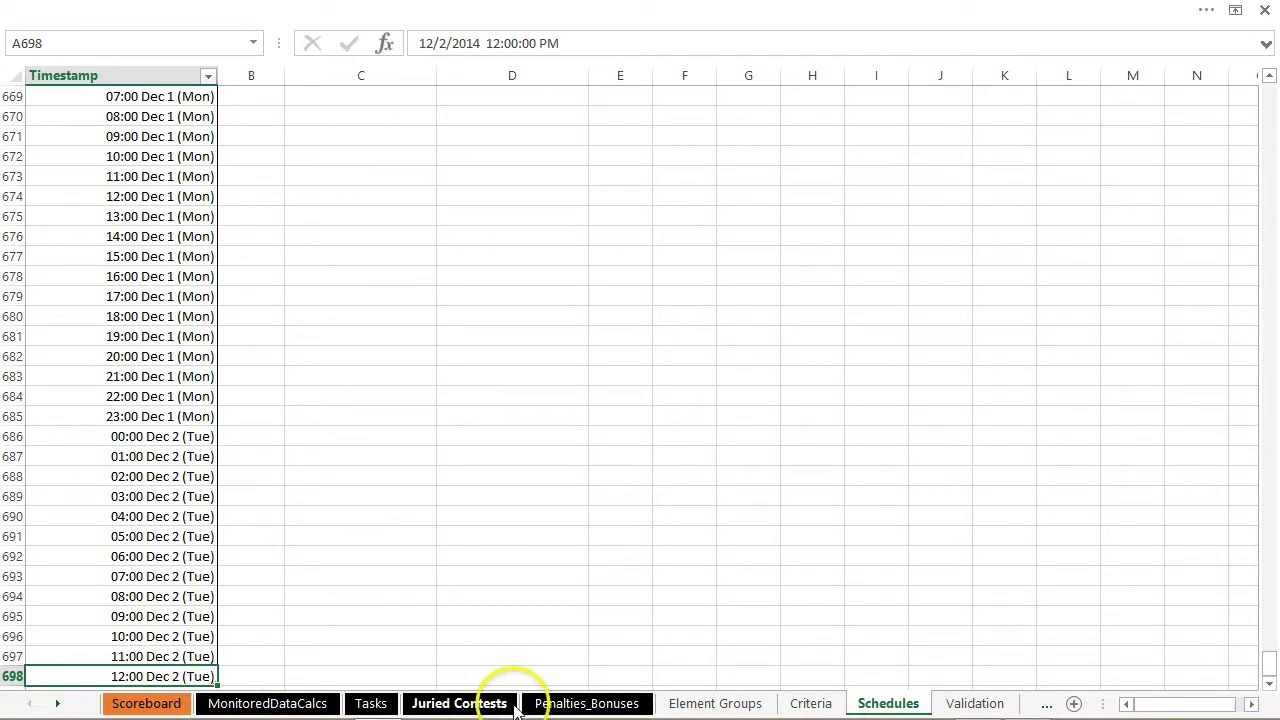
# - Compare the Scoreboard's overall percent complete with the last scheduled time on the MonitoredDataCalcs sheet
pyautogui.click(143, 703)
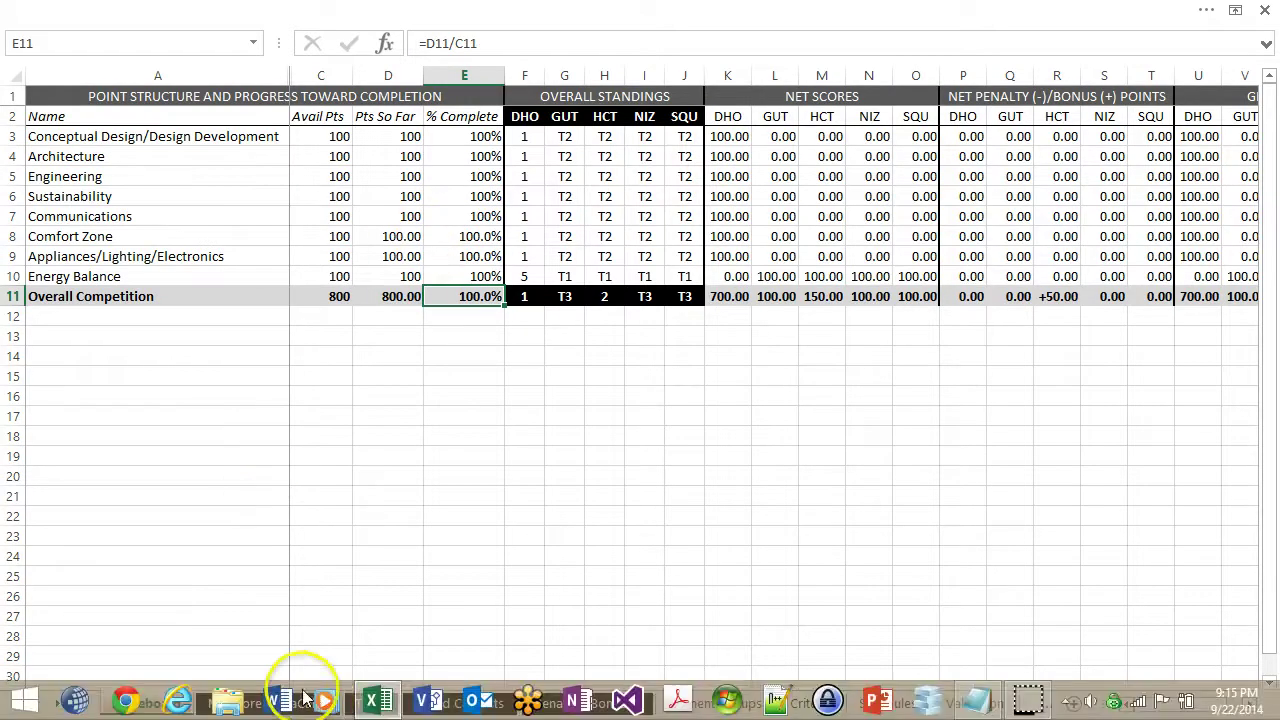
pyautogui.click(275, 702)
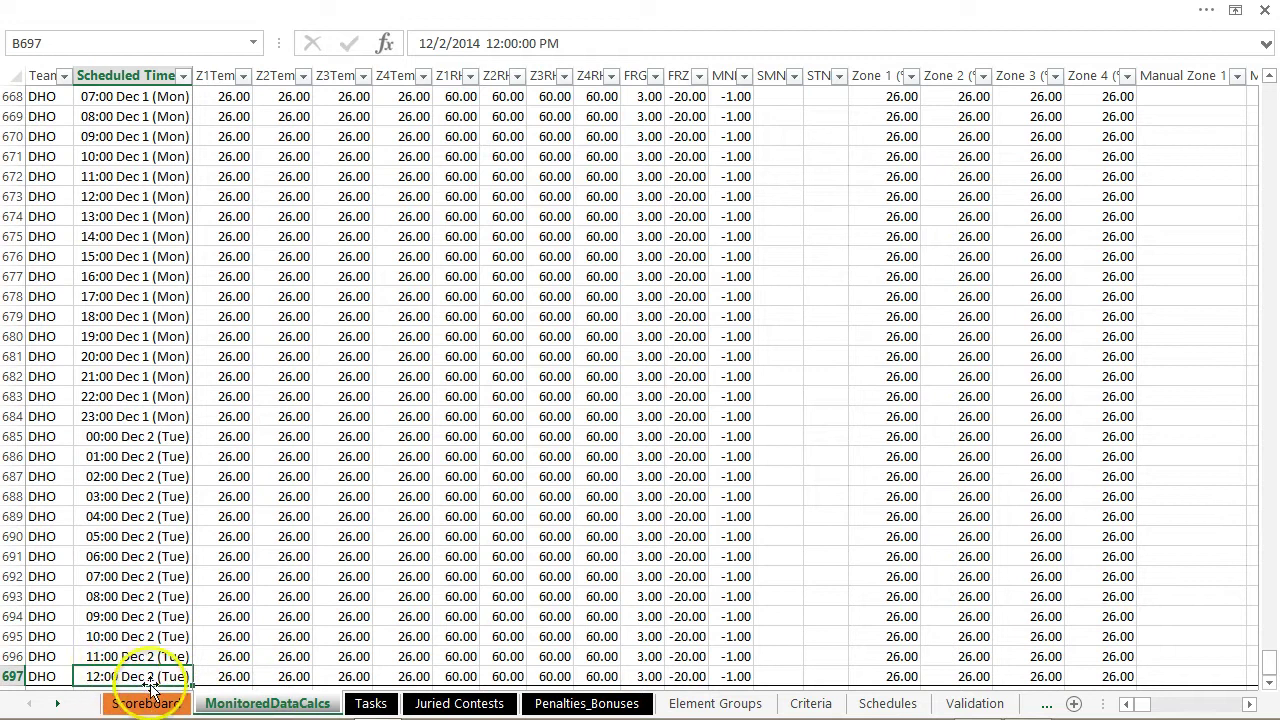
pyautogui.click(146, 703)
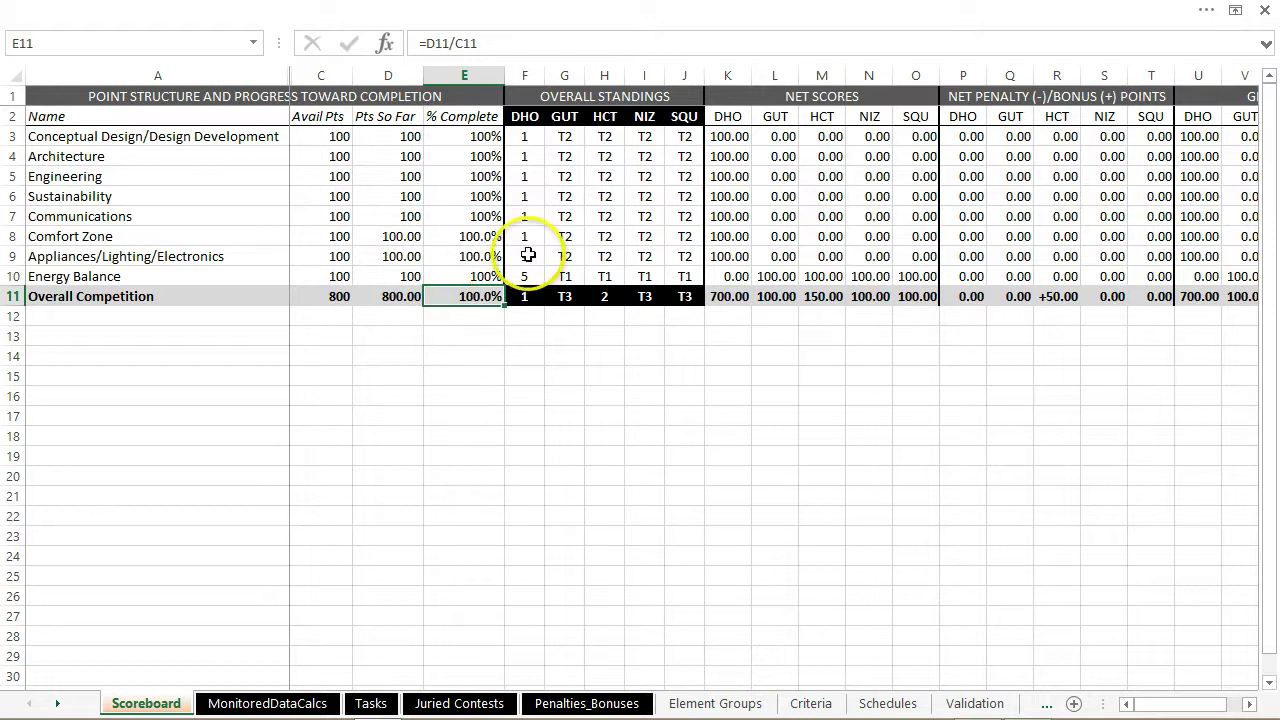
pyautogui.hotkey('ctrl', 'Home')
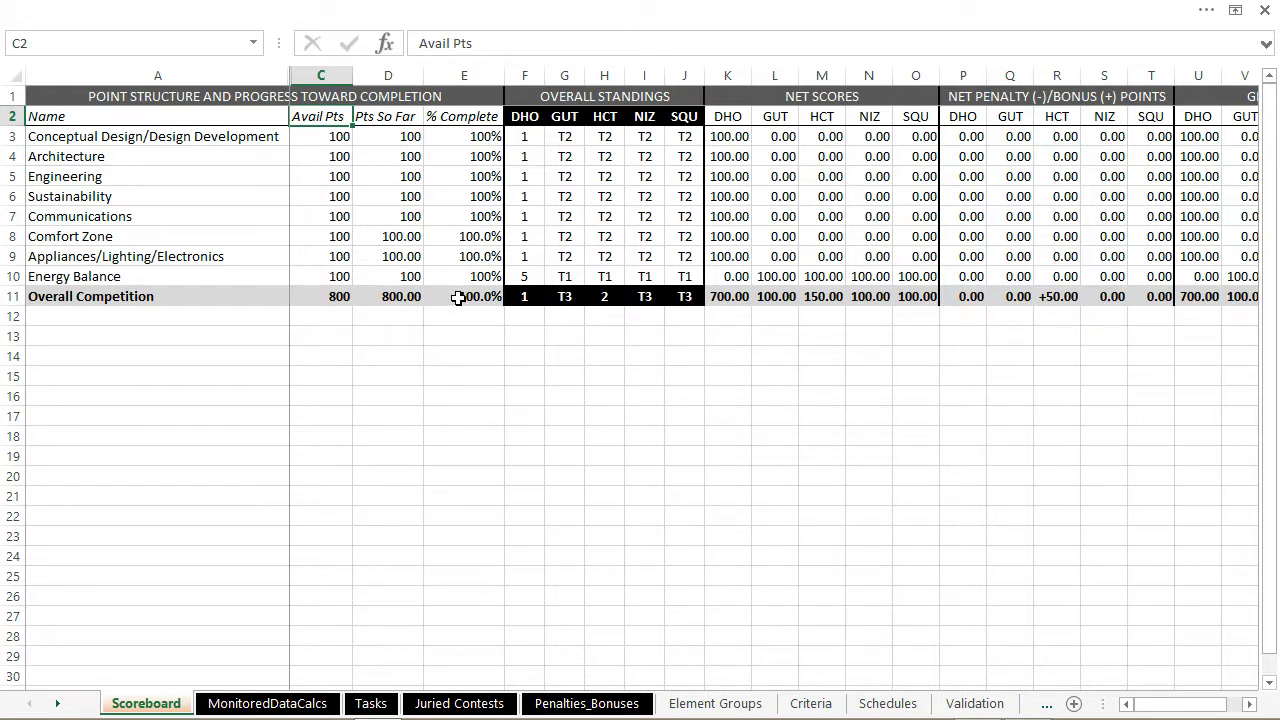
# - Add a row for team SQU directly below the last DHO record on the MonitoredDataCalcs sheet
pyautogui.hotkey('ctrl', 'pagedown')
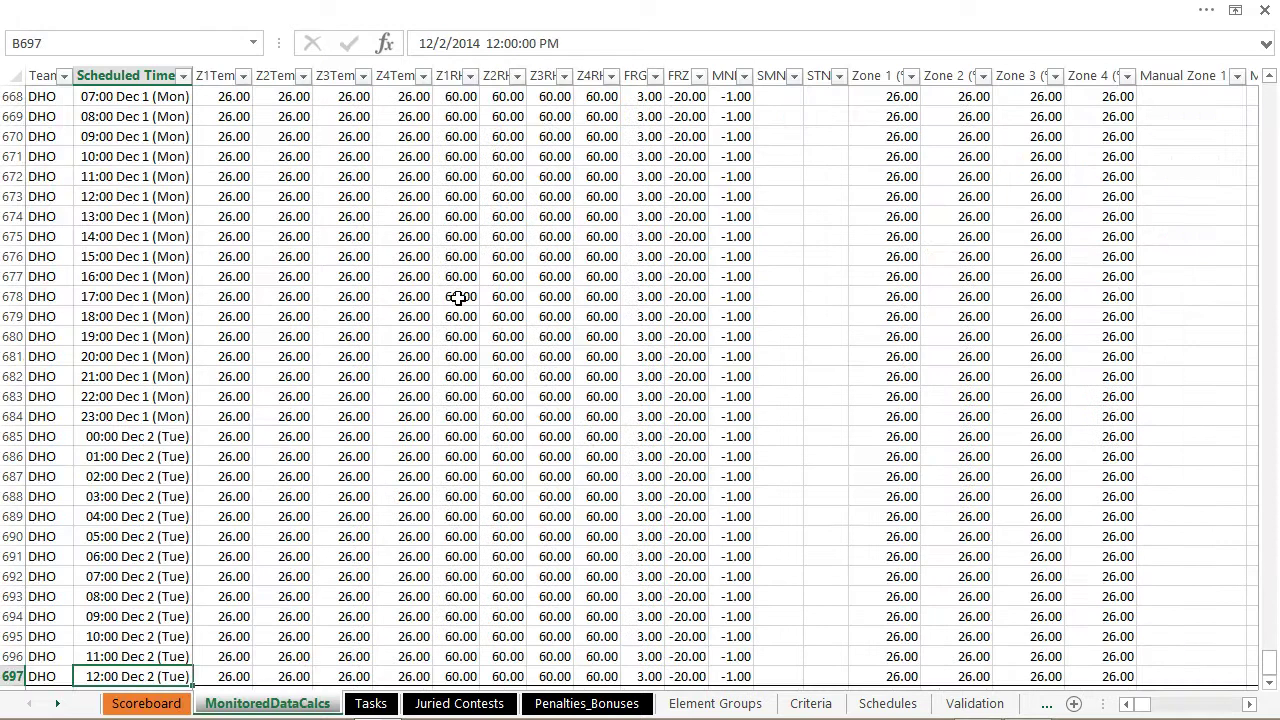
pyautogui.hotkey('ctrl', 'Up')
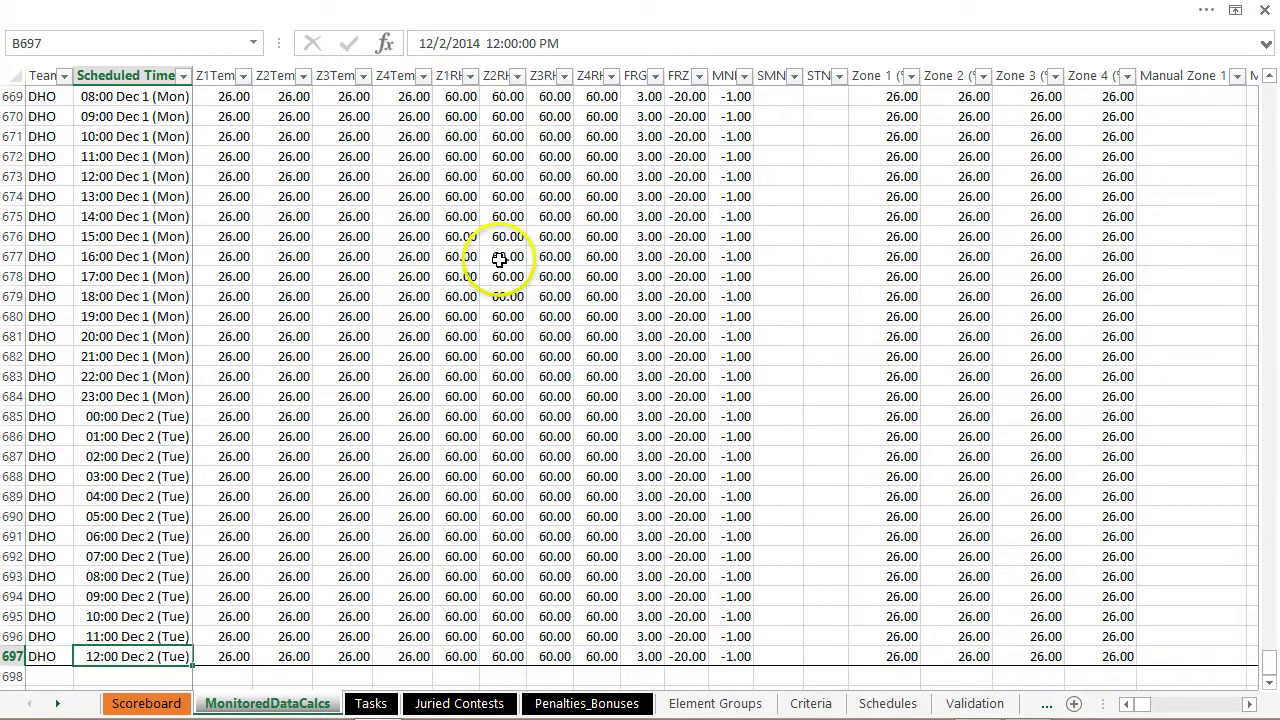
pyautogui.press('Left')
pyautogui.press('Down')
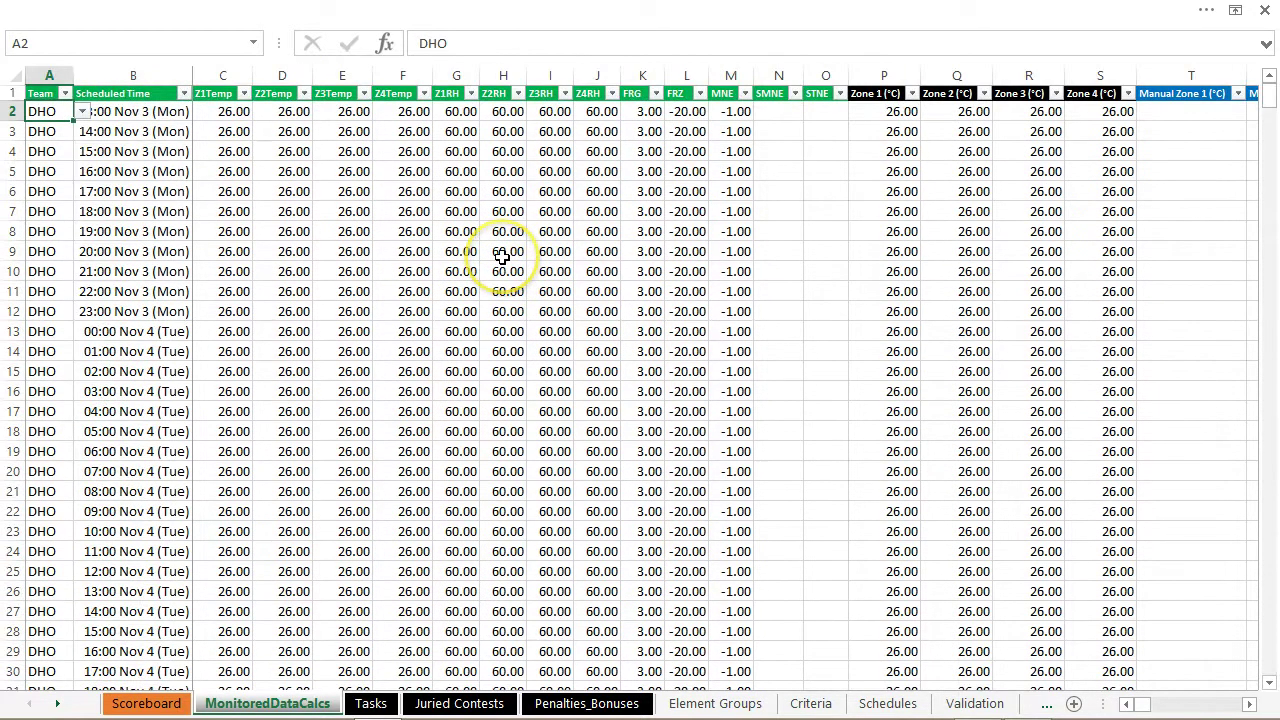
pyautogui.hotkey('ctrl', 'Down')
pyautogui.press('Down')
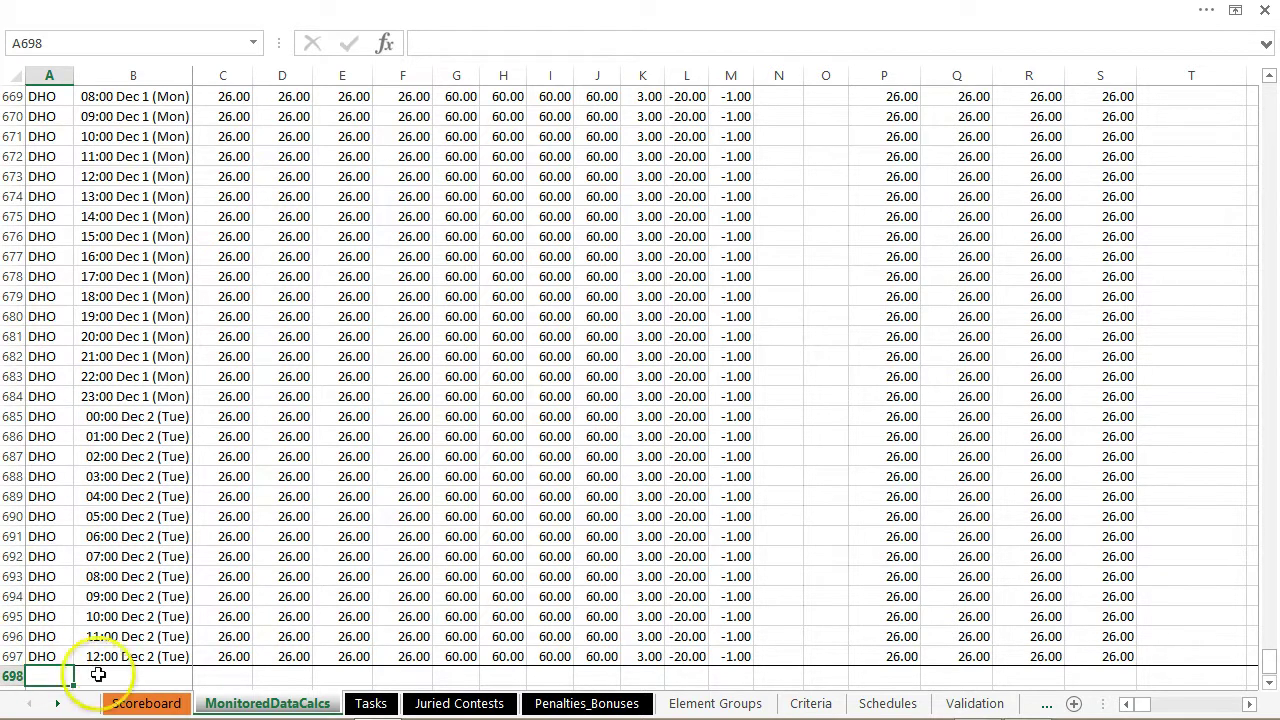
pyautogui.write('SQU')
pyautogui.press('Return')
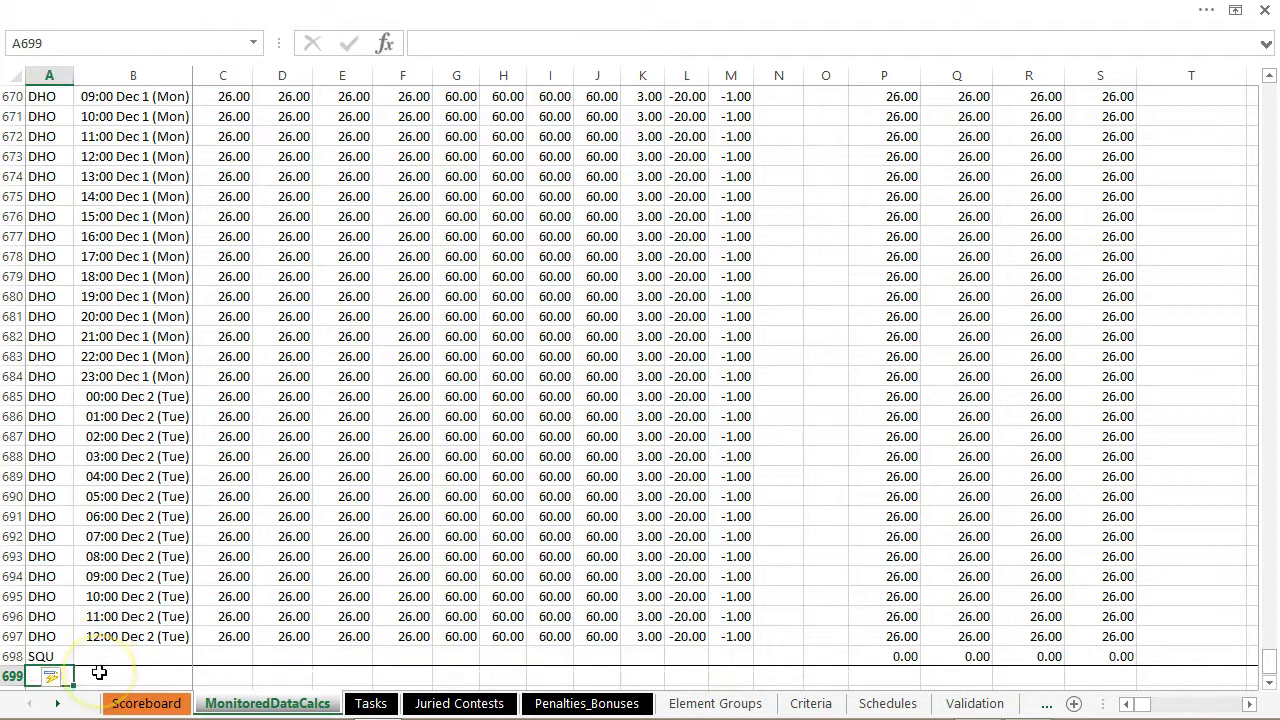
# - Copy the Scheduled Time entries of all DHO records, from 13:00 Nov 3 through 12:00 Dec 2
pyautogui.press('Up')
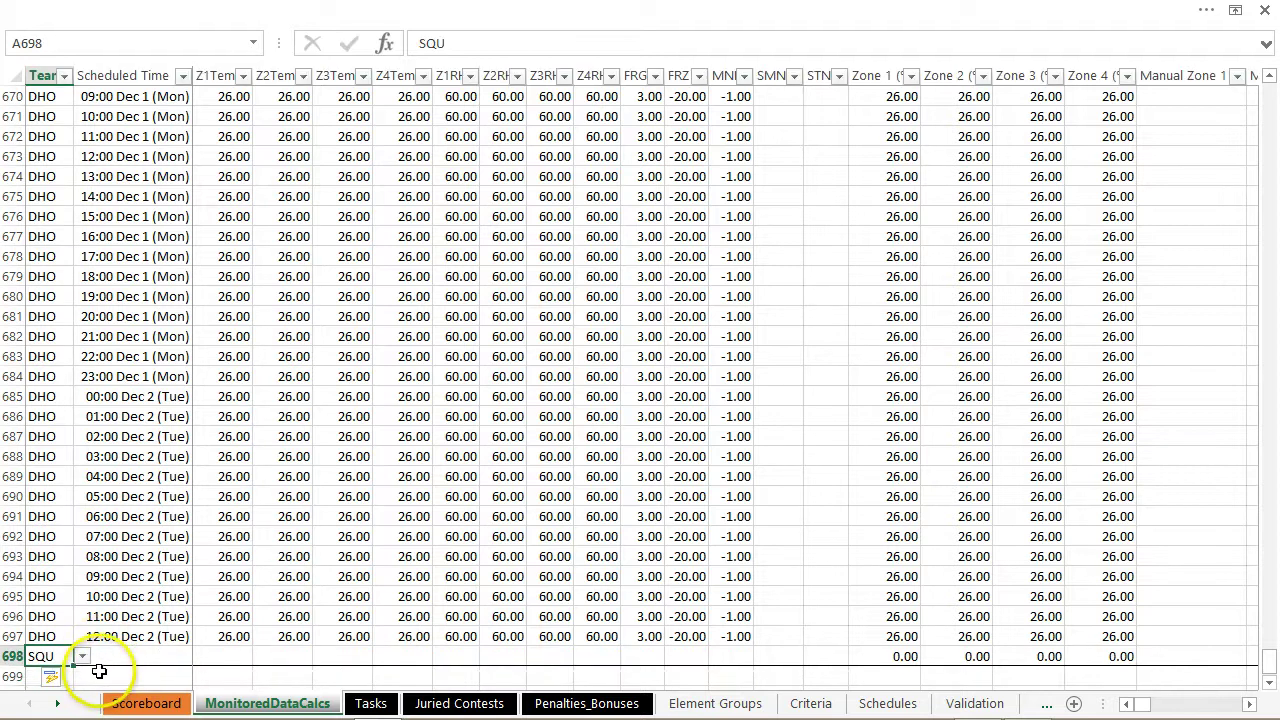
pyautogui.press('Tab')
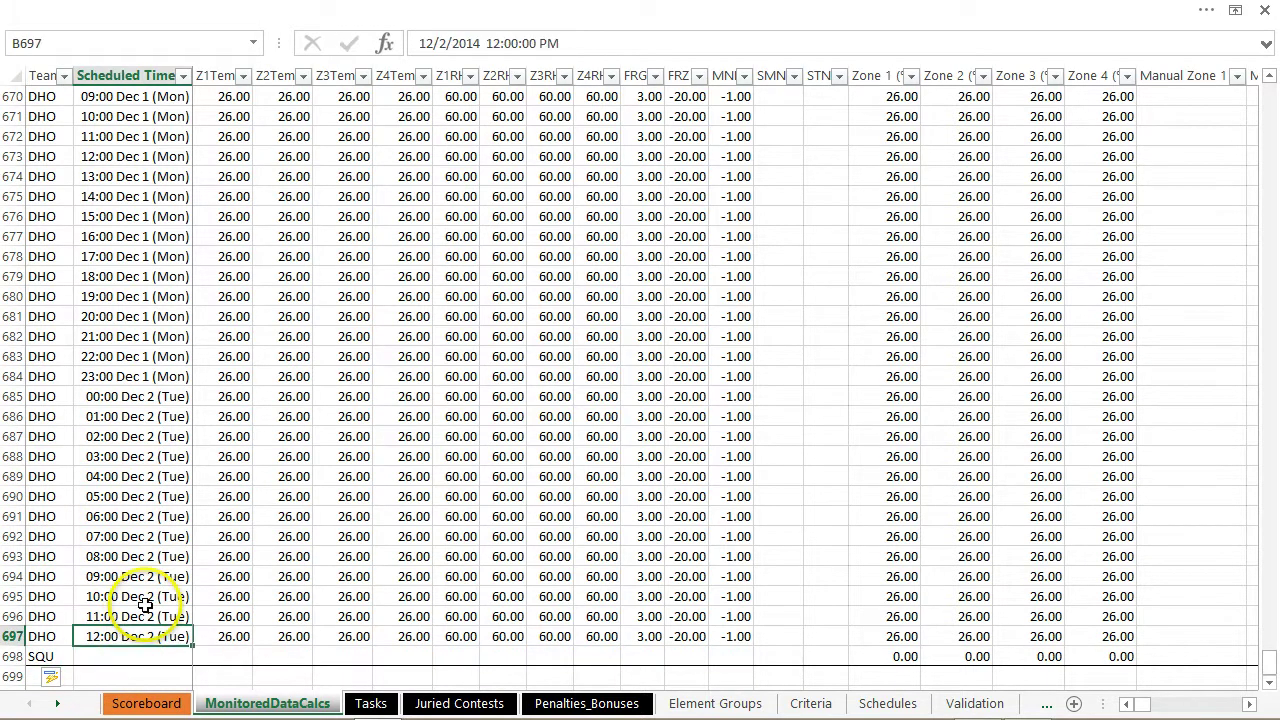
pyautogui.hotkey('ctrl', 'Up')
pyautogui.press('Down')
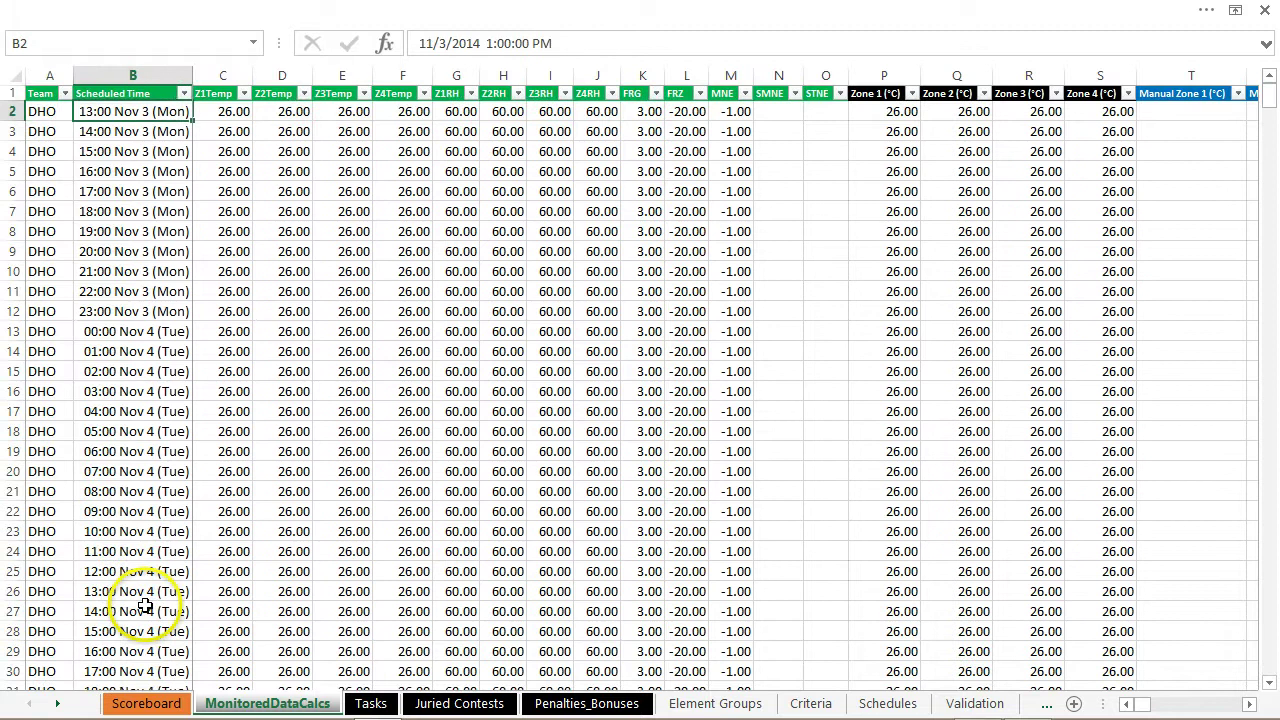
pyautogui.hotkey('ctrl', 'shift', 'Down')
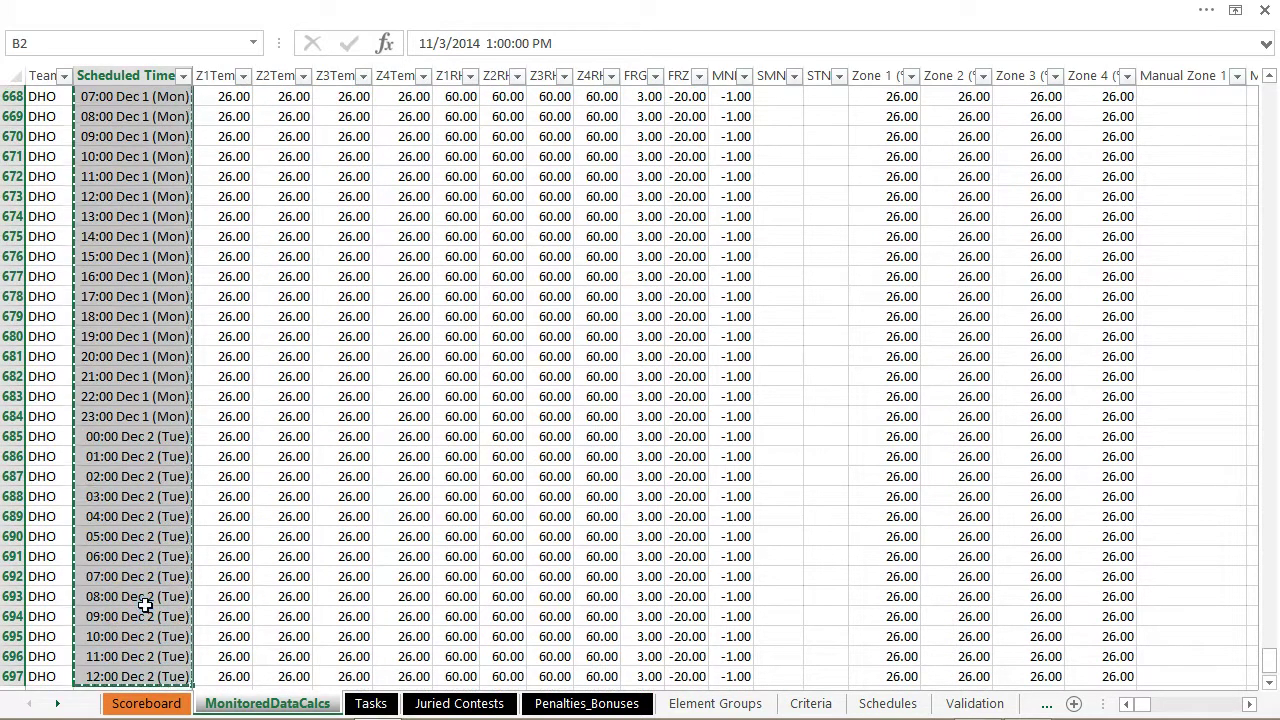
# - Paste the copied times into Scheduled Time starting at the SQU row, and fill SQU down the Team column beside them
pyautogui.press('Down')
pyautogui.press('Down')
pyautogui.hotkey('ctrl', 'Down')
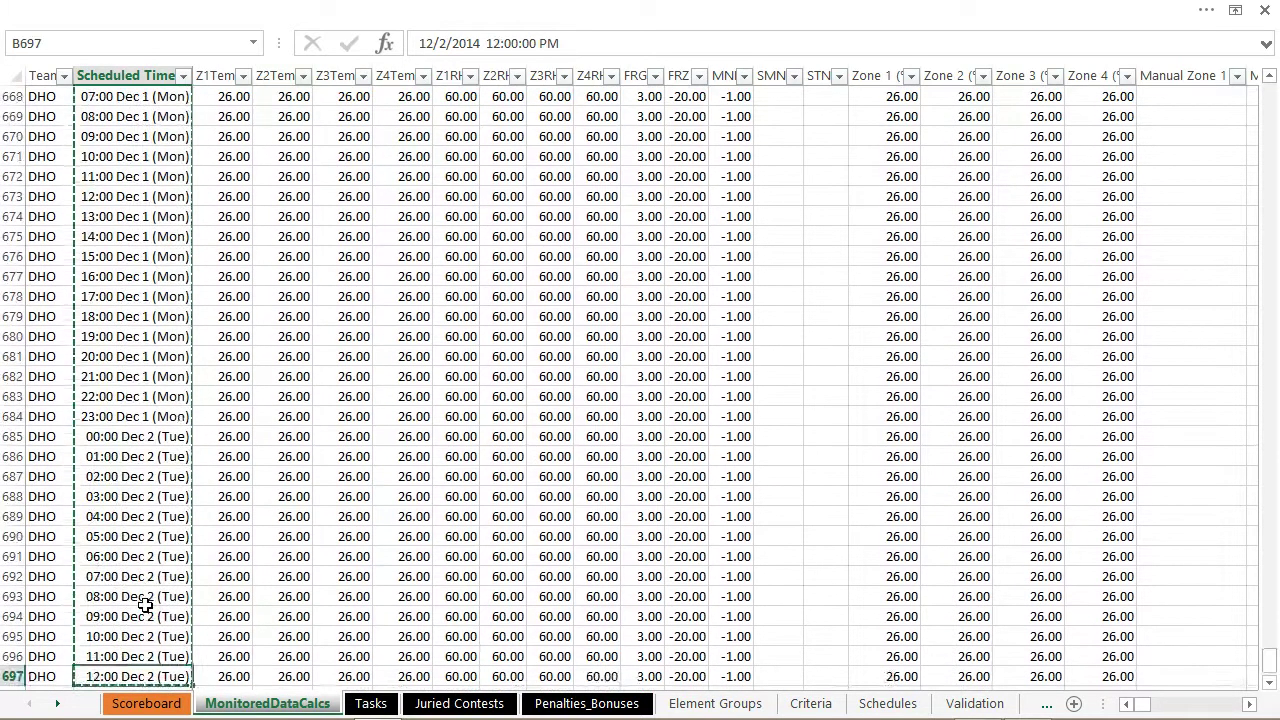
pyautogui.press('Down')
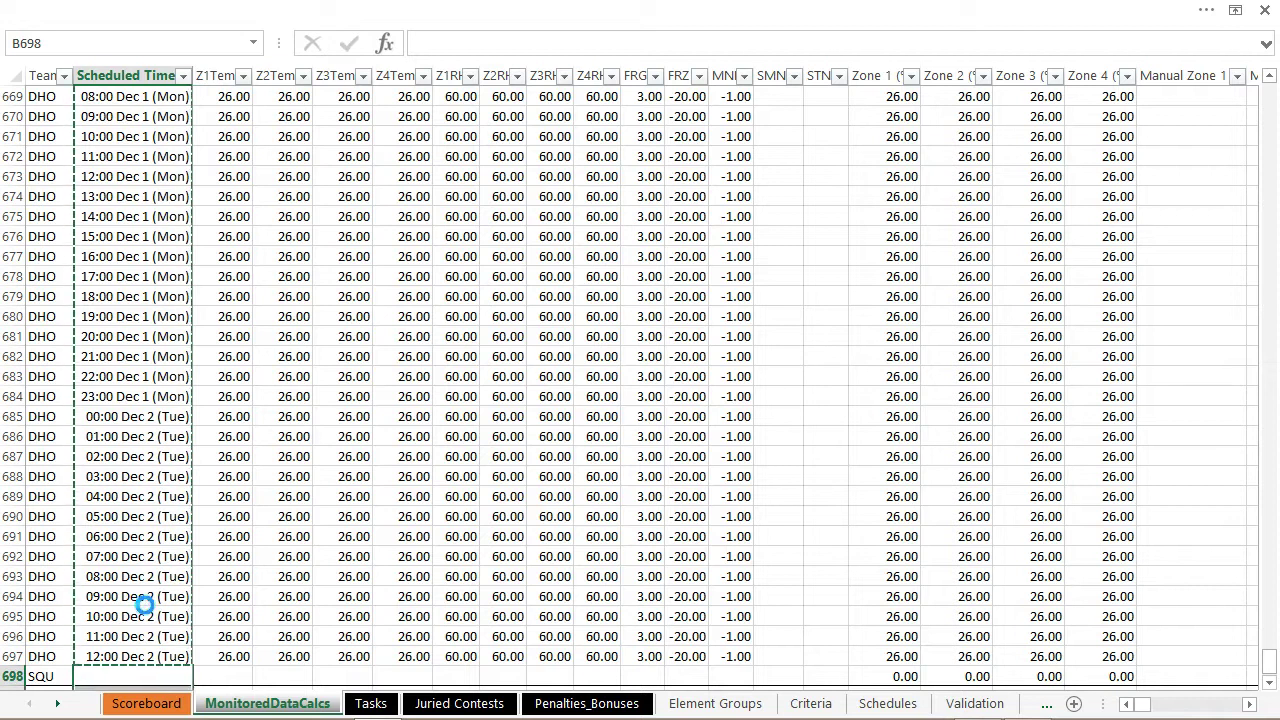
pyautogui.write('13:00 Nov 3 (Mon)')
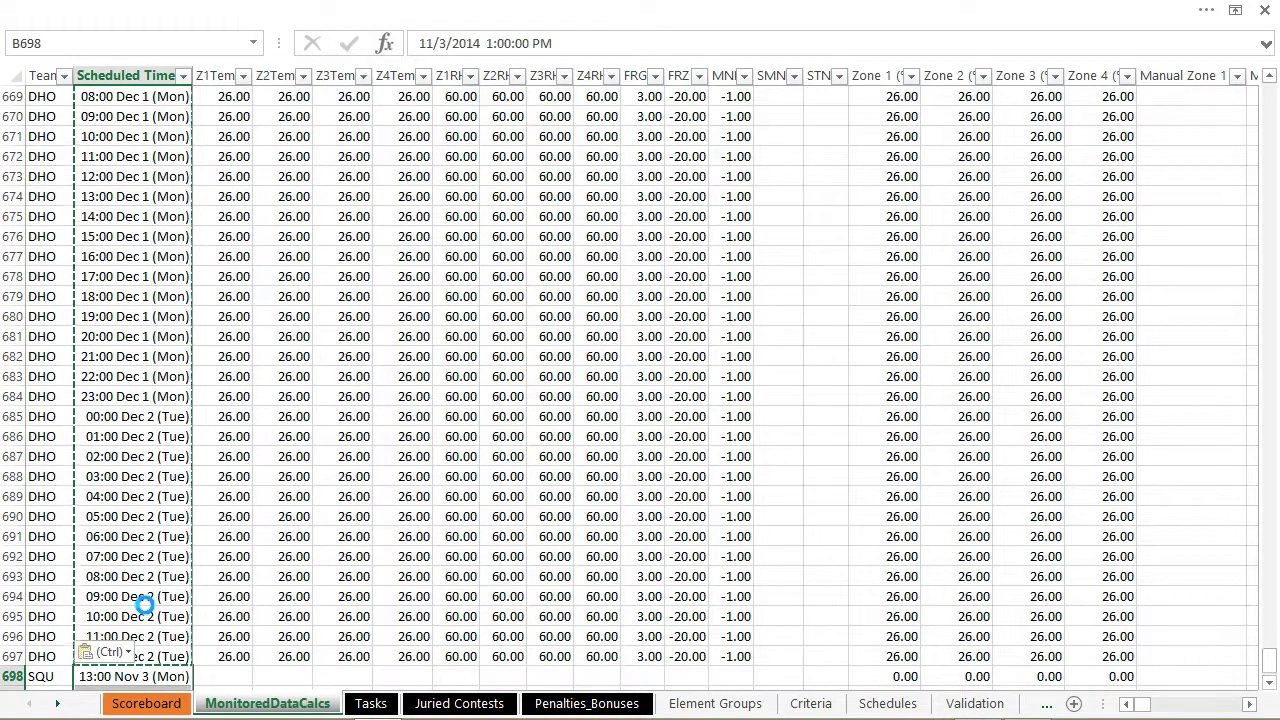
pyautogui.press('Left')
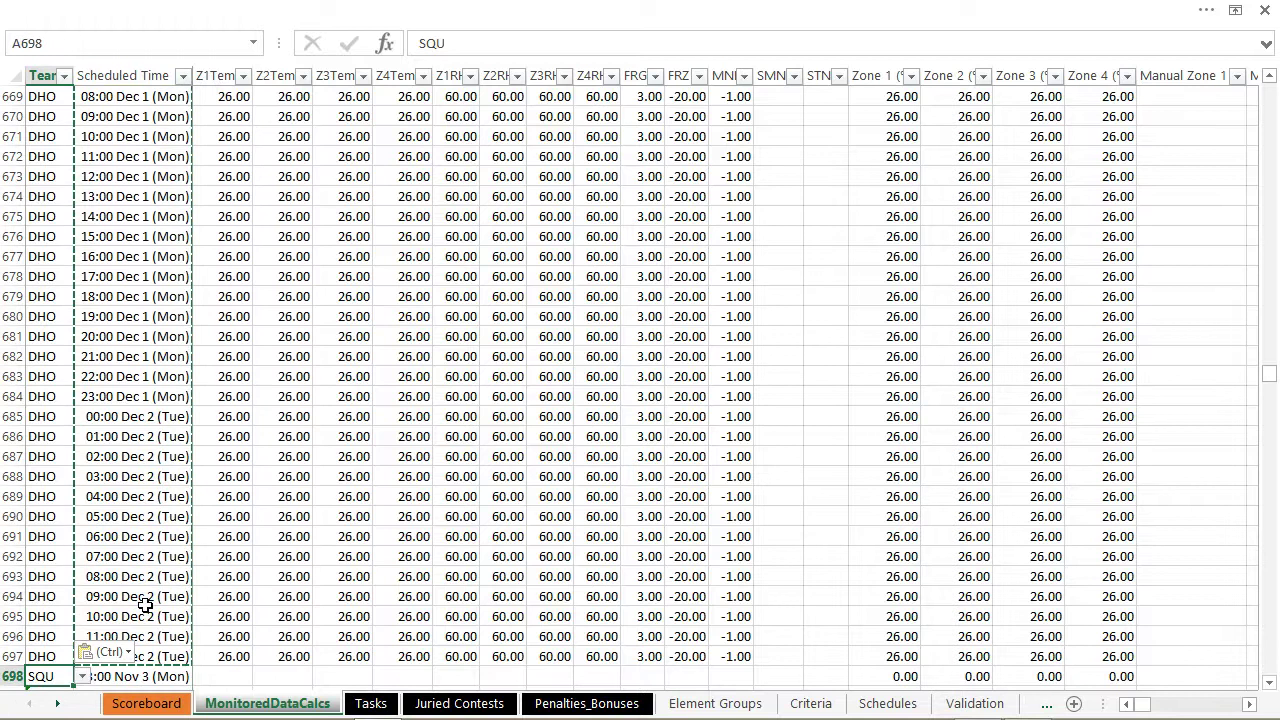
pyautogui.hotkey('ctrl', 'shift', 'Down')
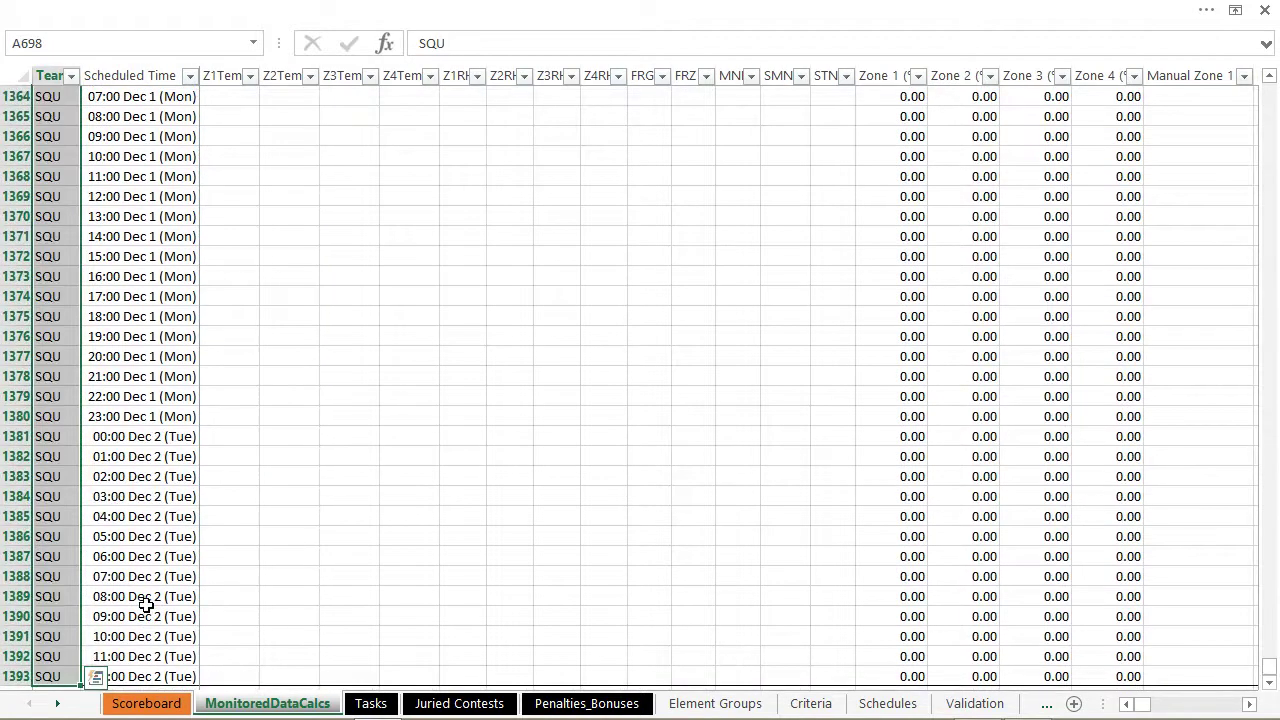
# - Enter 0 as Z1Temp in the first SQU record and fill it down through the last SQU record
pyautogui.press('Right')
pyautogui.press('Right')
pyautogui.press('Up')
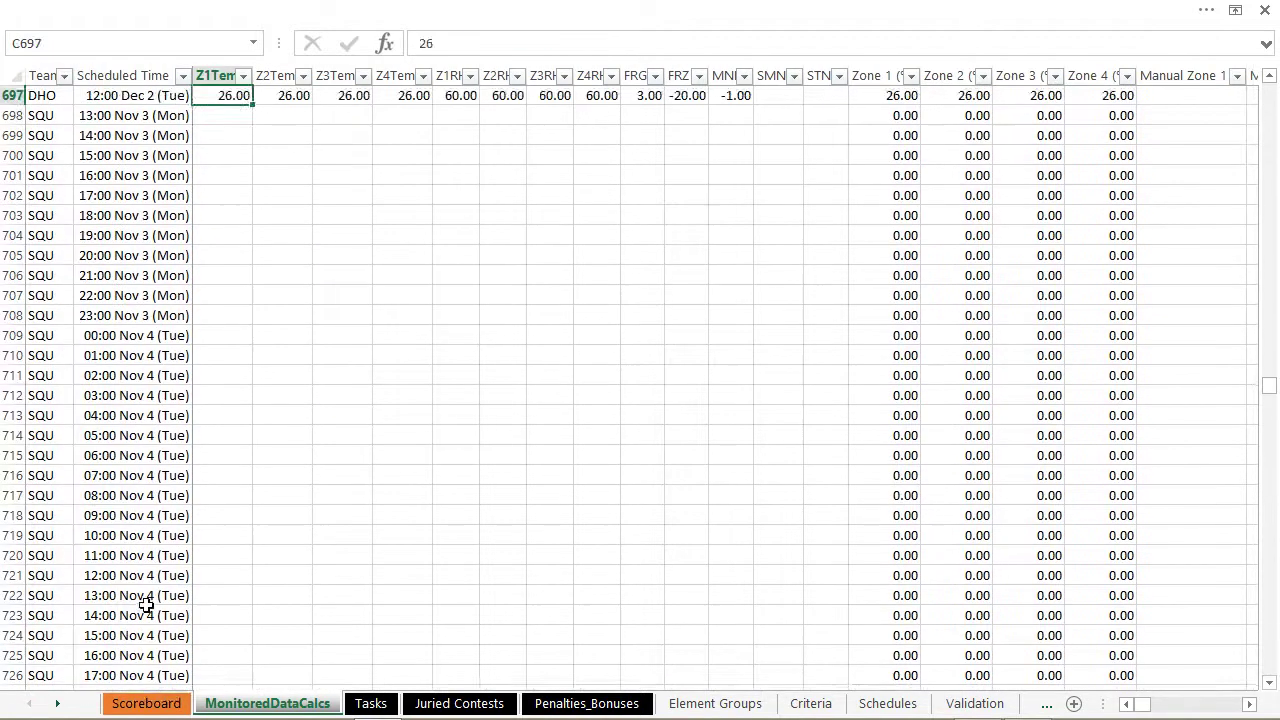
pyautogui.press('Down')
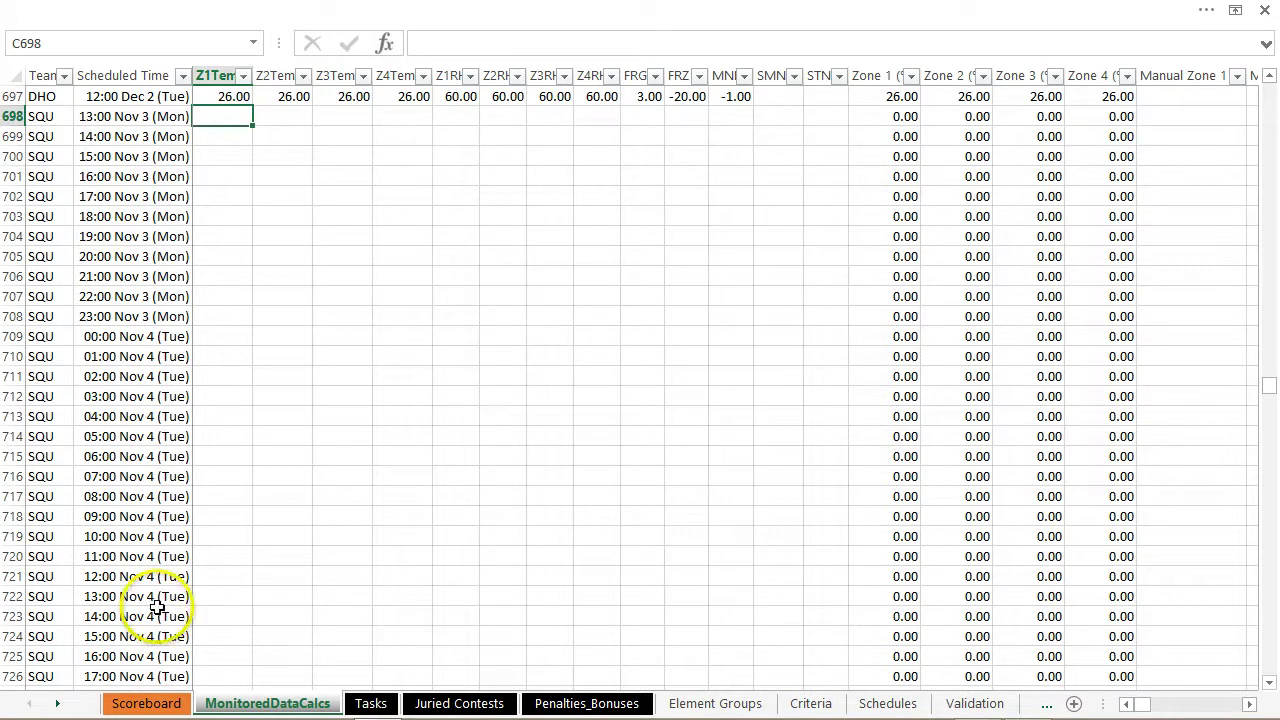
pyautogui.write('0')
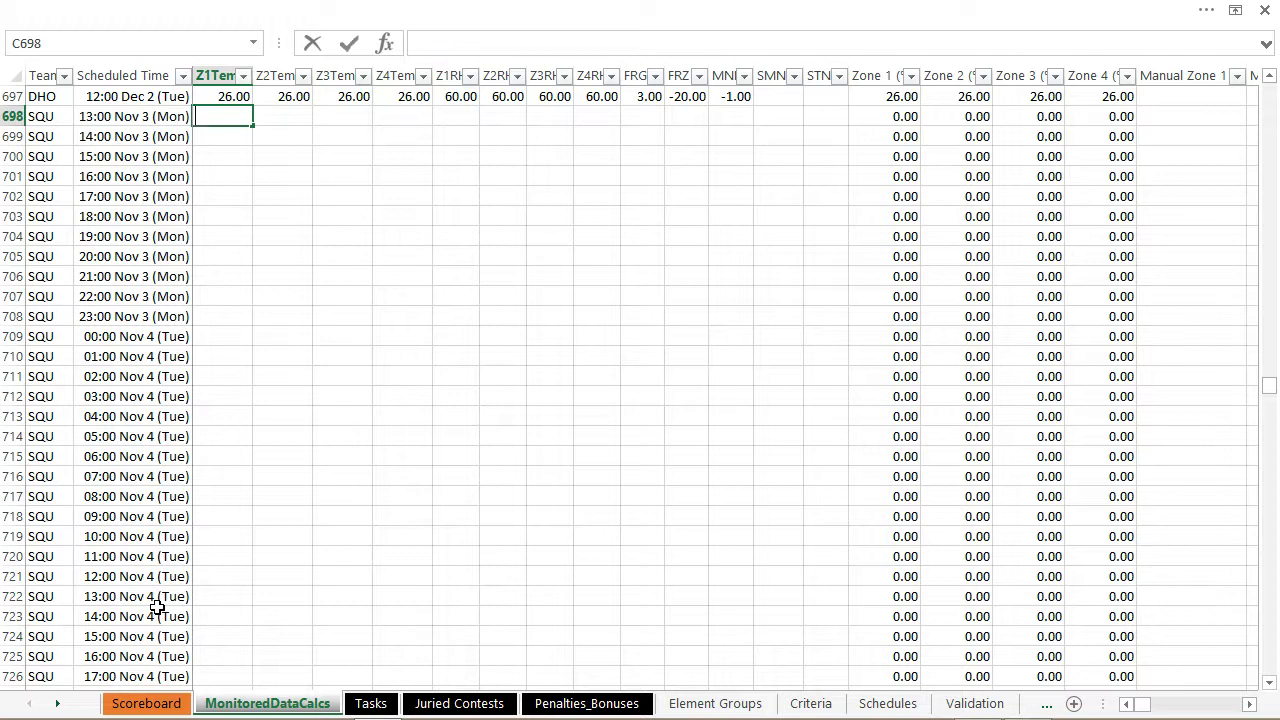
pyautogui.press('Tab')
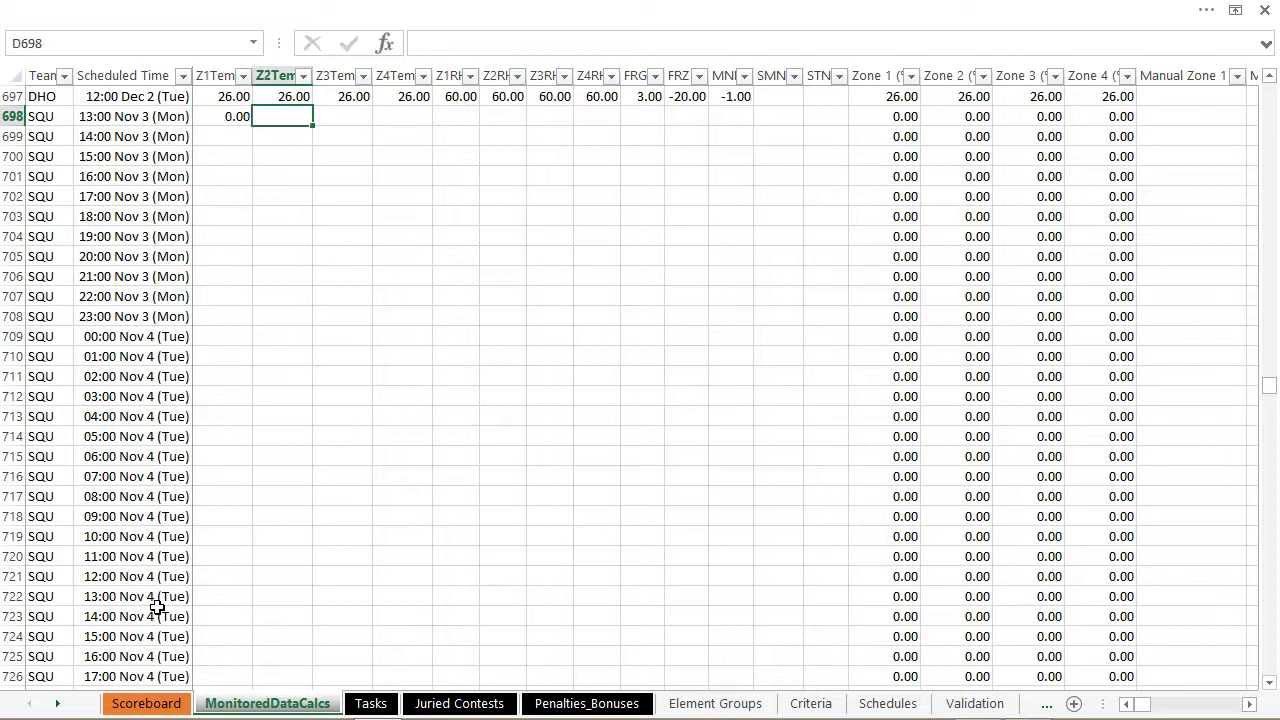
pyautogui.press('Left')
pyautogui.hotkey('ctrl', 'shift', 'Down')
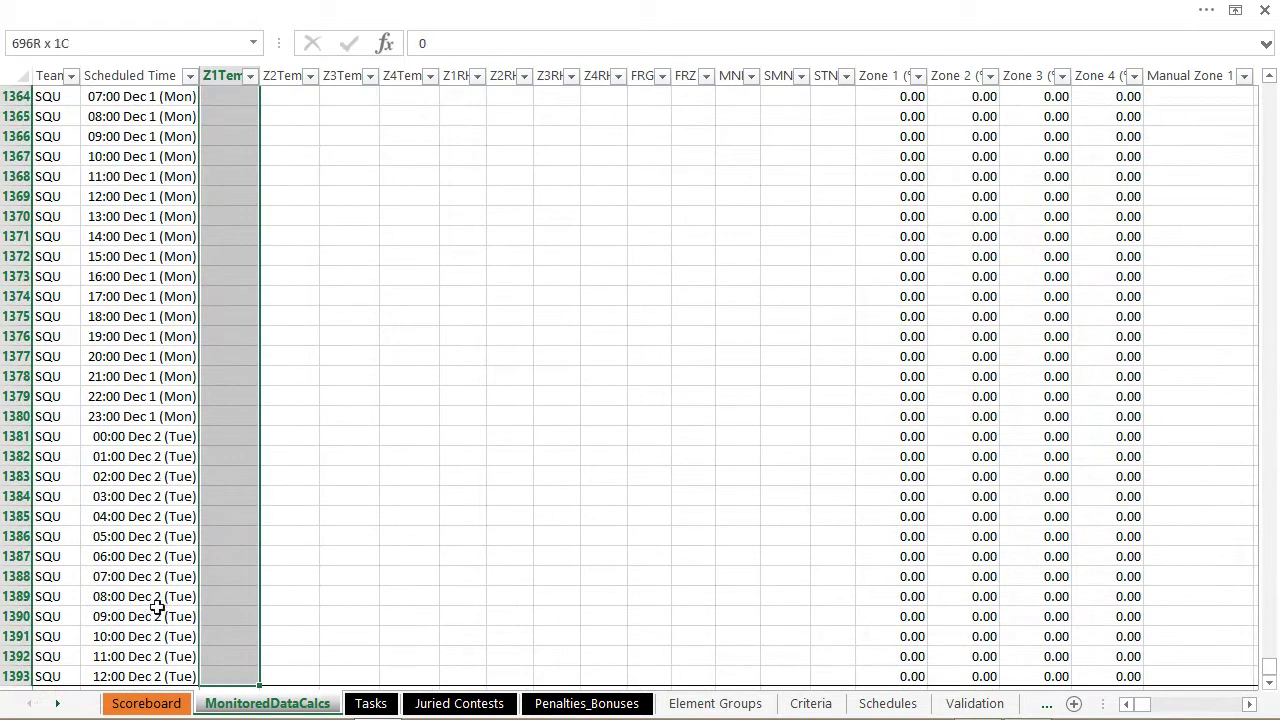
pyautogui.hotkey('ctrl', 'd')
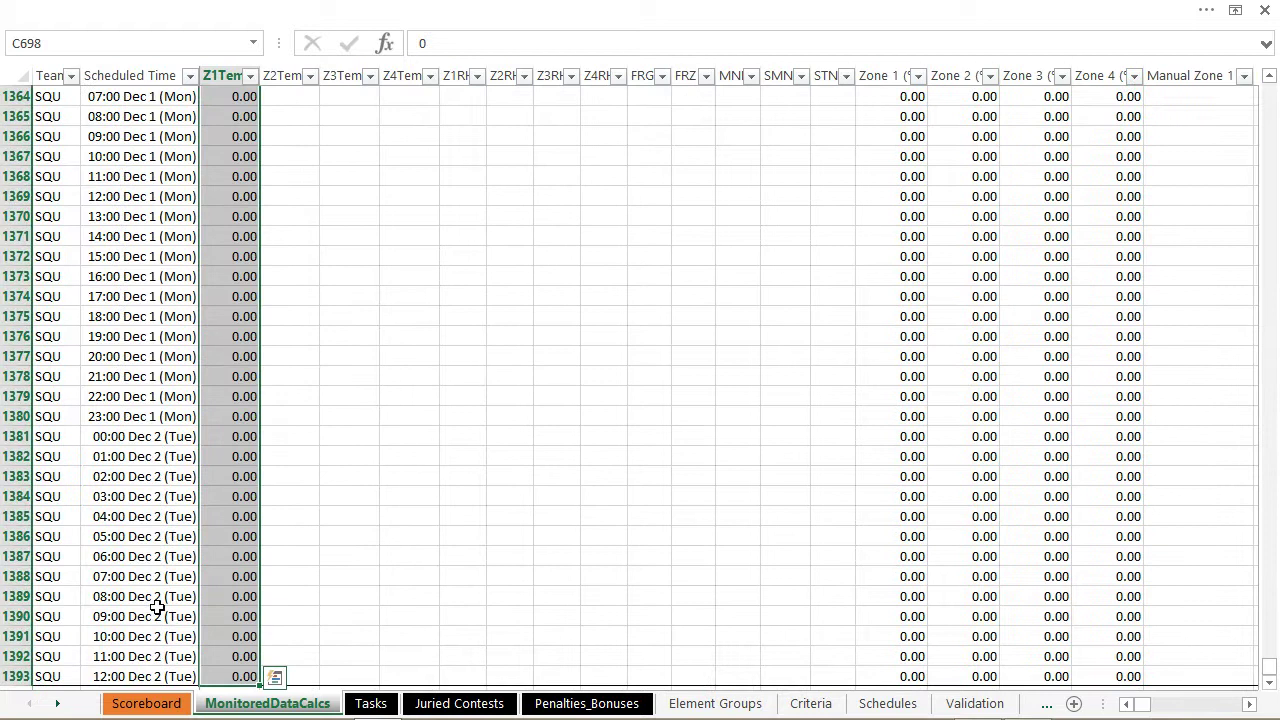
# - Copy the SQU Z1Temp zeros into the Z2Temp, Z3Temp and Z4Temp columns for all SQU records
pyautogui.hotkey('ctrl', 'c')
pyautogui.press('Right')
pyautogui.press('Up')
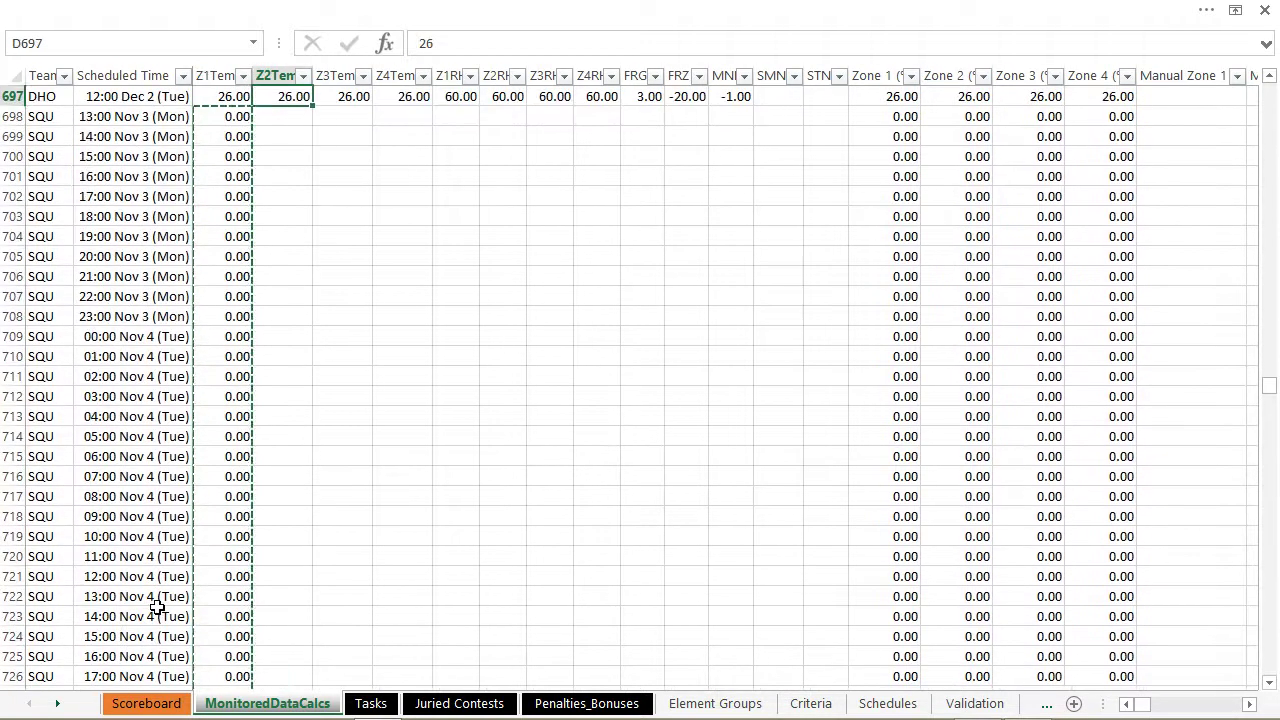
pyautogui.press('Down')
pyautogui.hotkey('shift', 'Right')
pyautogui.hotkey('shift', 'Right')
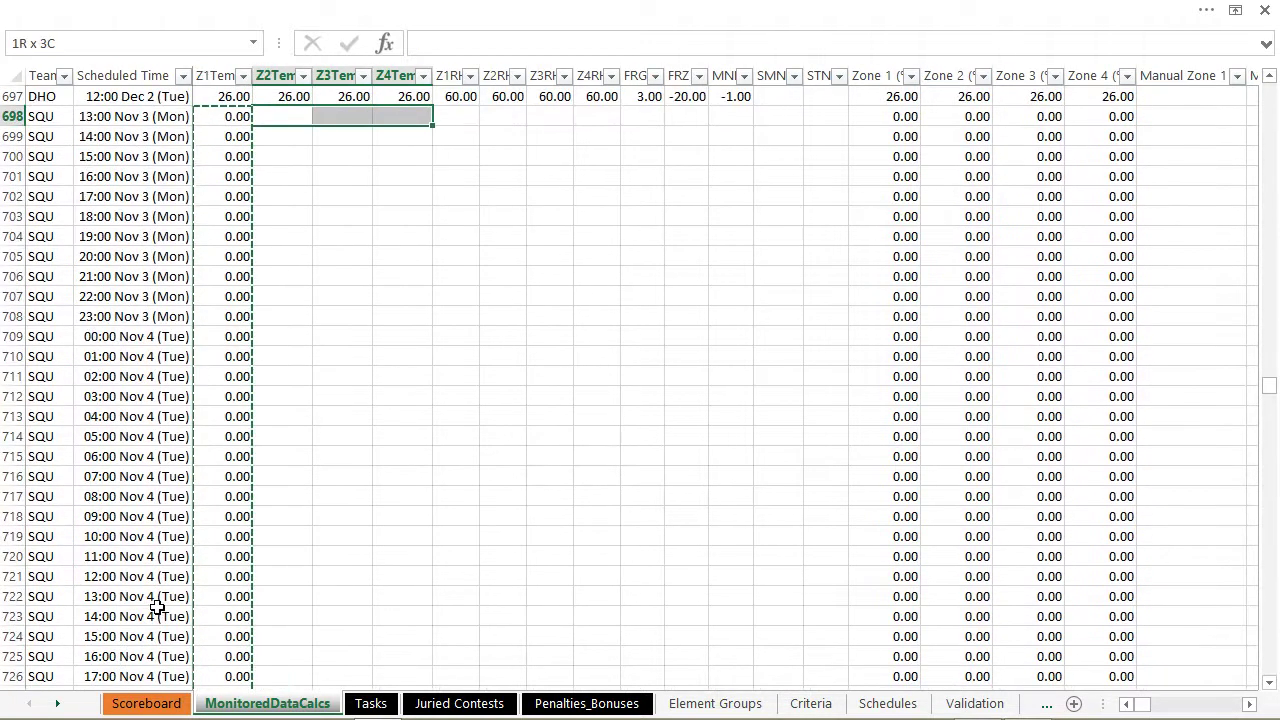
pyautogui.hotkey('ctrl', 'v')
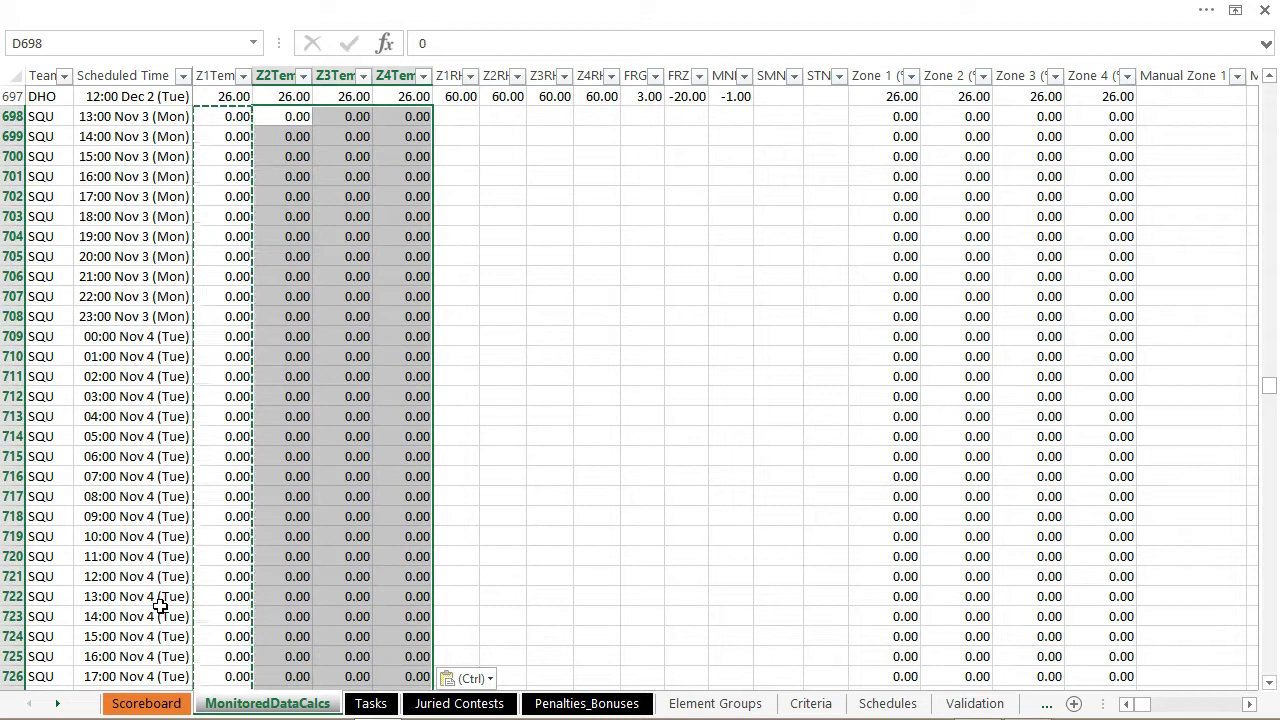
# - Enter 100 as Z1RH in the first SQU record and fill it down through the last SQU record
pyautogui.press('Right')
pyautogui.press('Right')
pyautogui.press('Right')
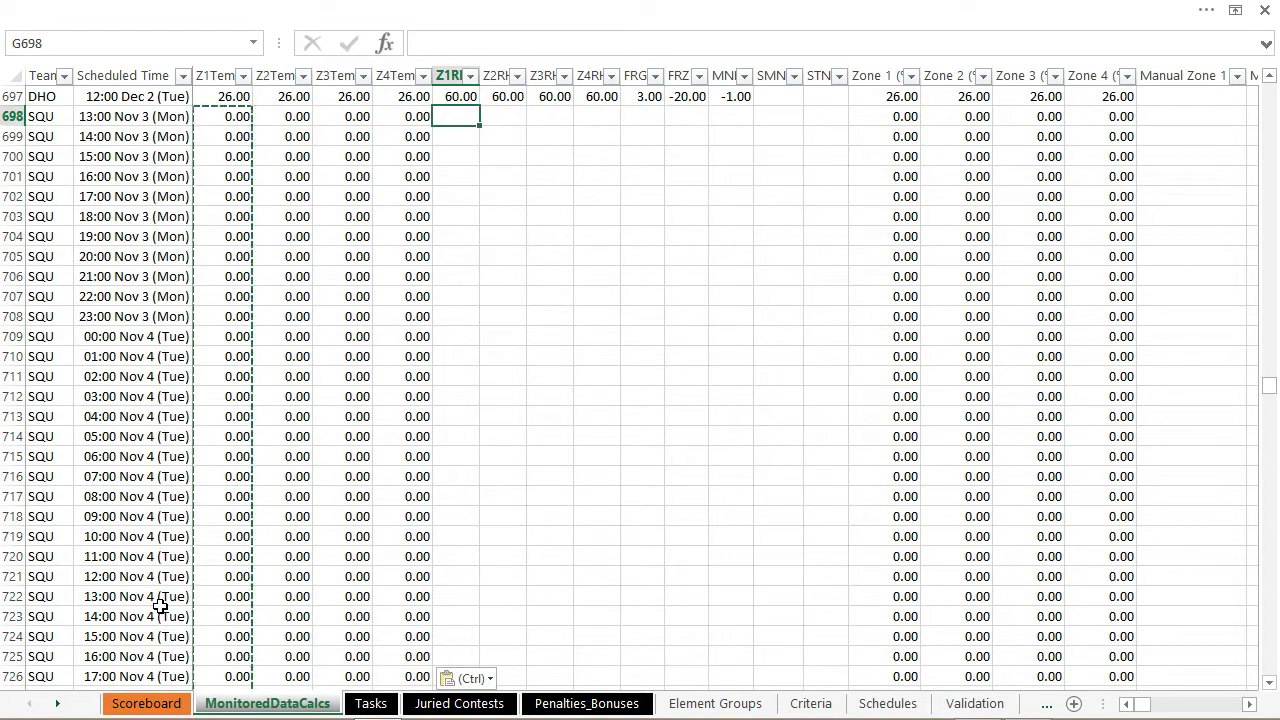
pyautogui.write('1')
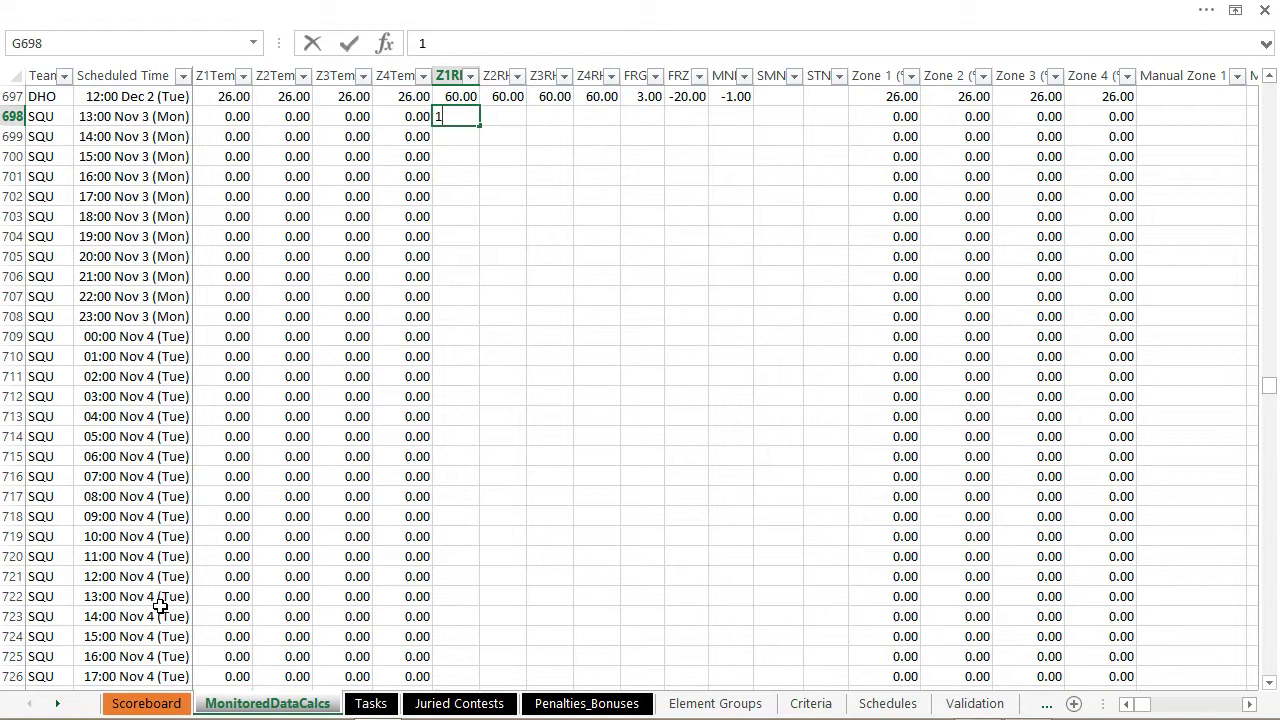
pyautogui.write('00')
pyautogui.press('Return')
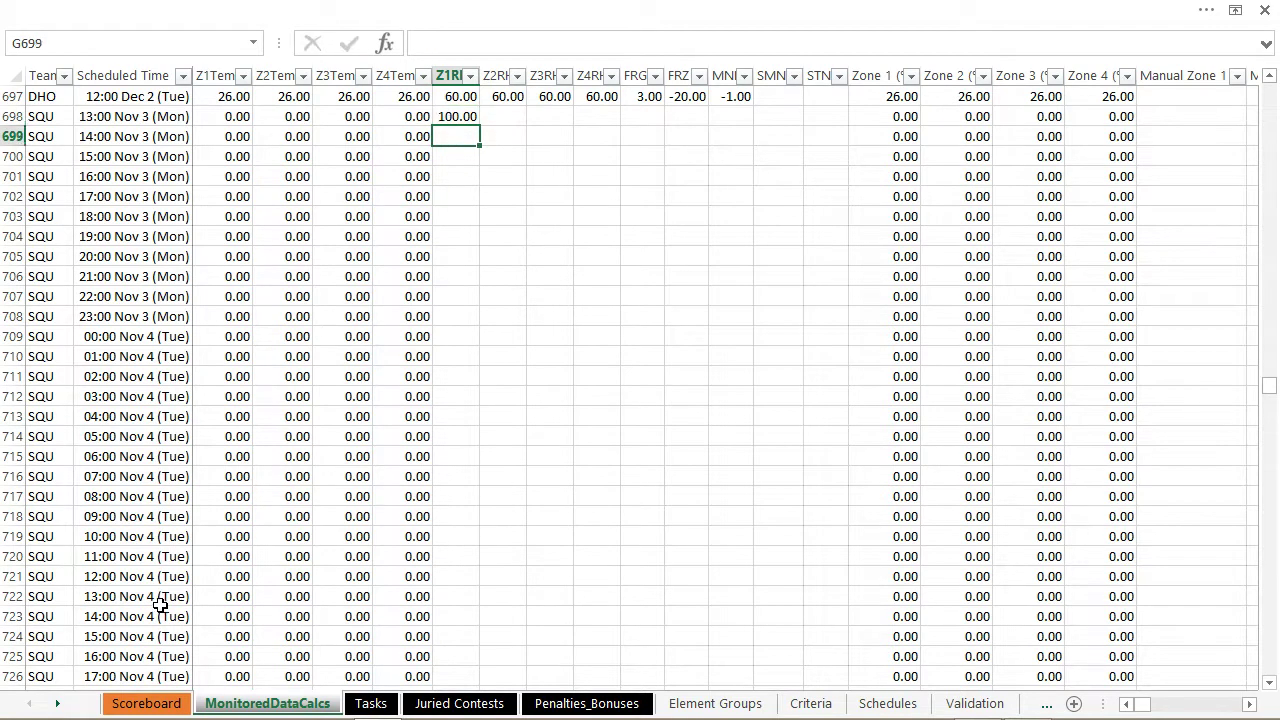
pyautogui.press('Up')
pyautogui.hotkey('ctrl', 'shift', 'Down')
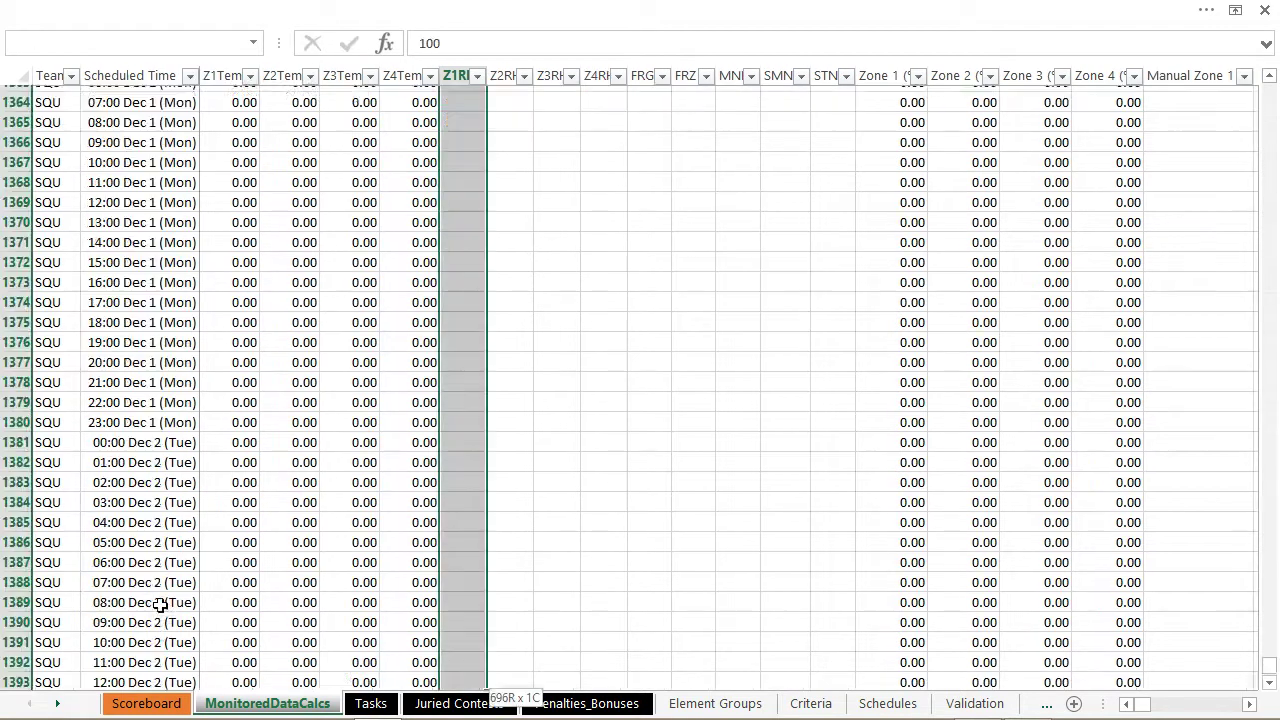
pyautogui.hotkey('ctrl', 'd')
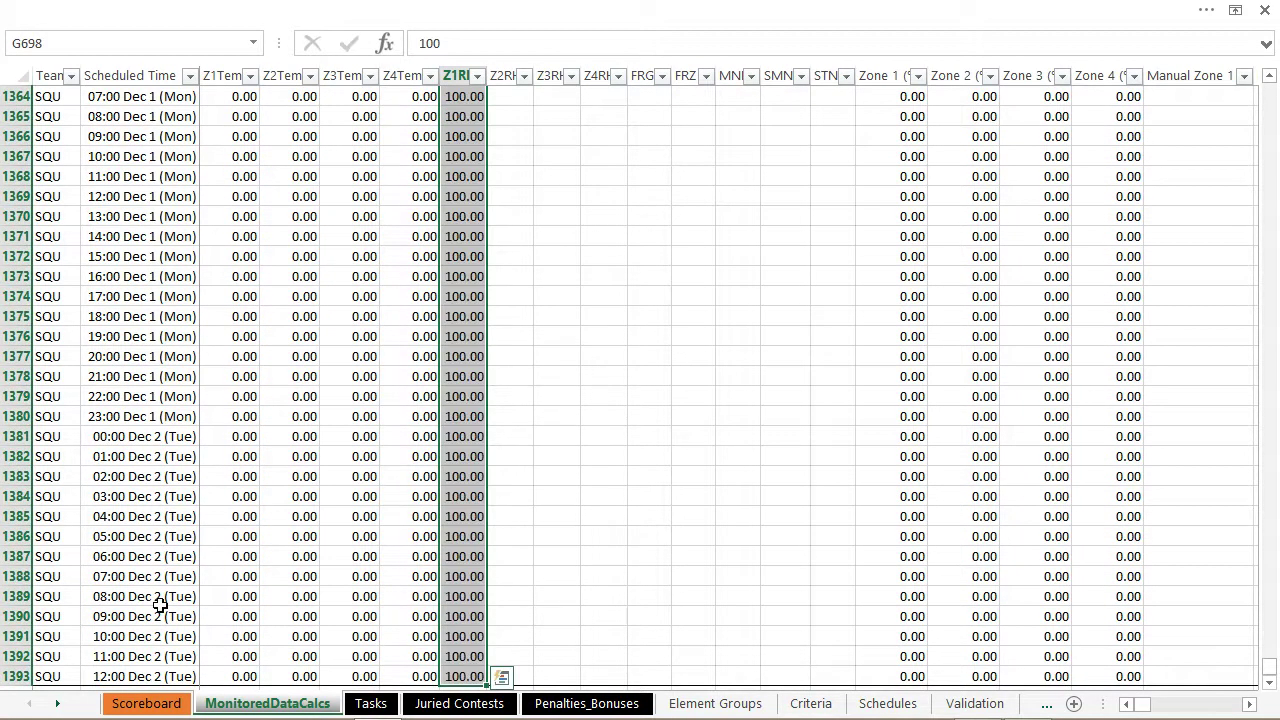
# - Copy the SQU Z1RH values of 100 into the Z2RH, Z3RH and Z4RH columns for all SQU records
pyautogui.hotkey('ctrl', 'c')
pyautogui.press('Right')
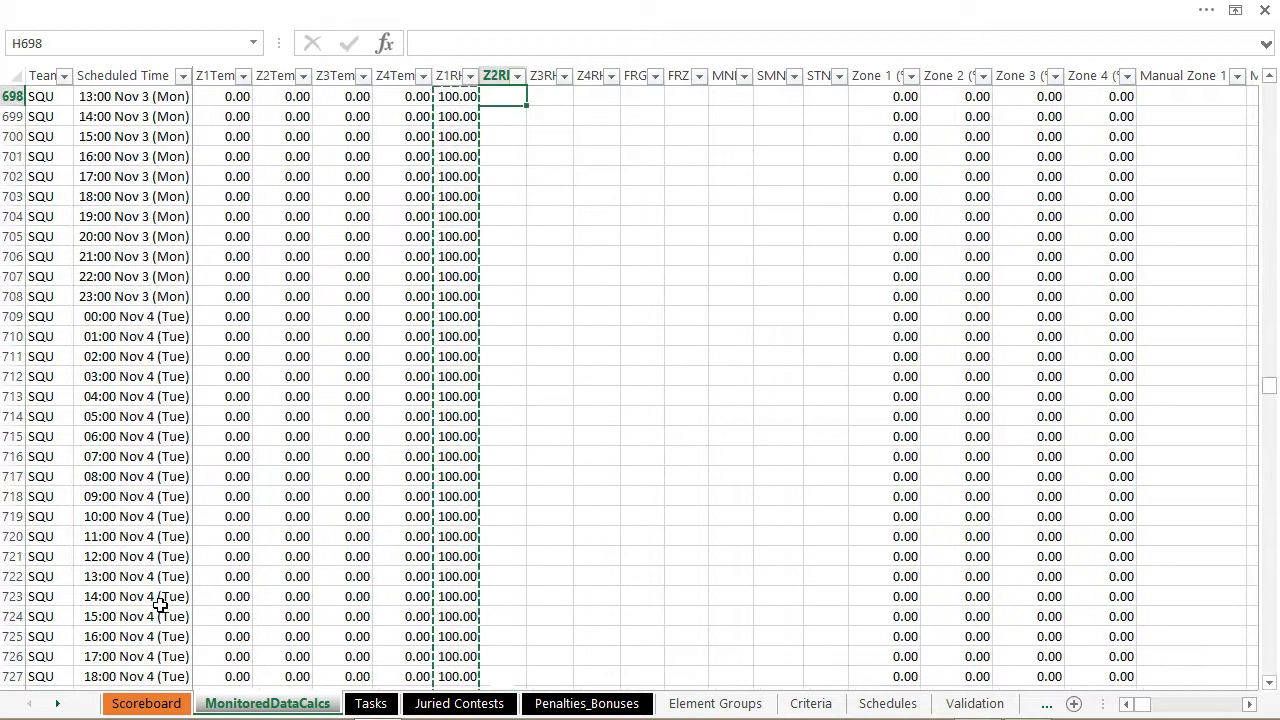
pyautogui.press('Up')
pyautogui.press('Down')
pyautogui.hotkey('shift', 'Right')
pyautogui.hotkey('shift', 'Right')
pyautogui.hotkey('shift', 'Right')
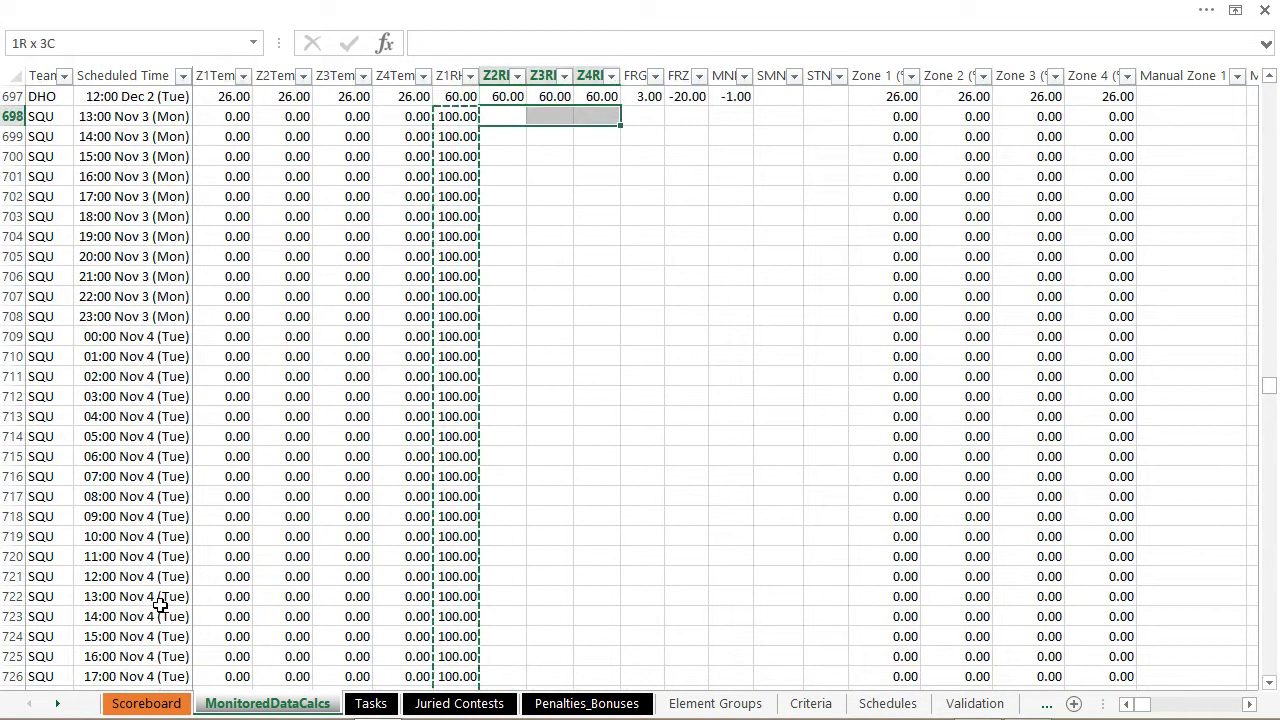
pyautogui.hotkey('shift', 'Left')
pyautogui.hotkey('ctrl', 'v')
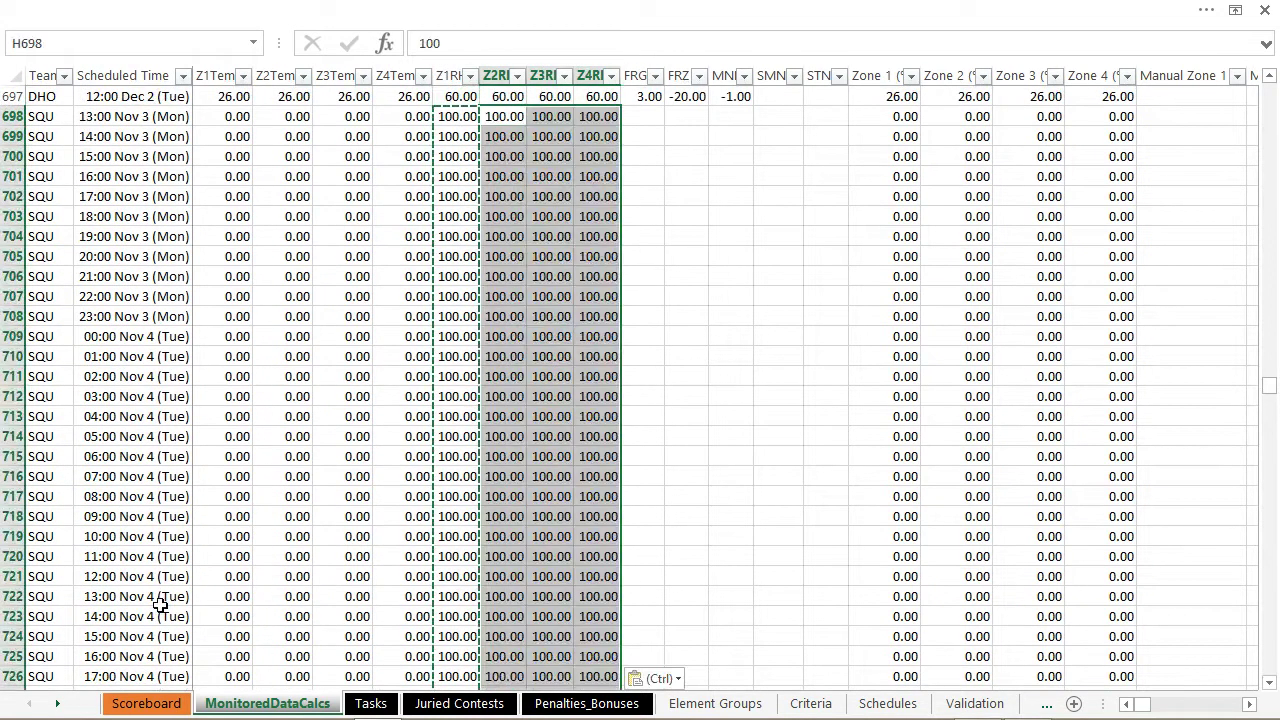
# - Enter 0 as FRG in the first SQU record and fill it down through the last SQU record
pyautogui.press('Right')
pyautogui.press('Right')
pyautogui.press('Right')
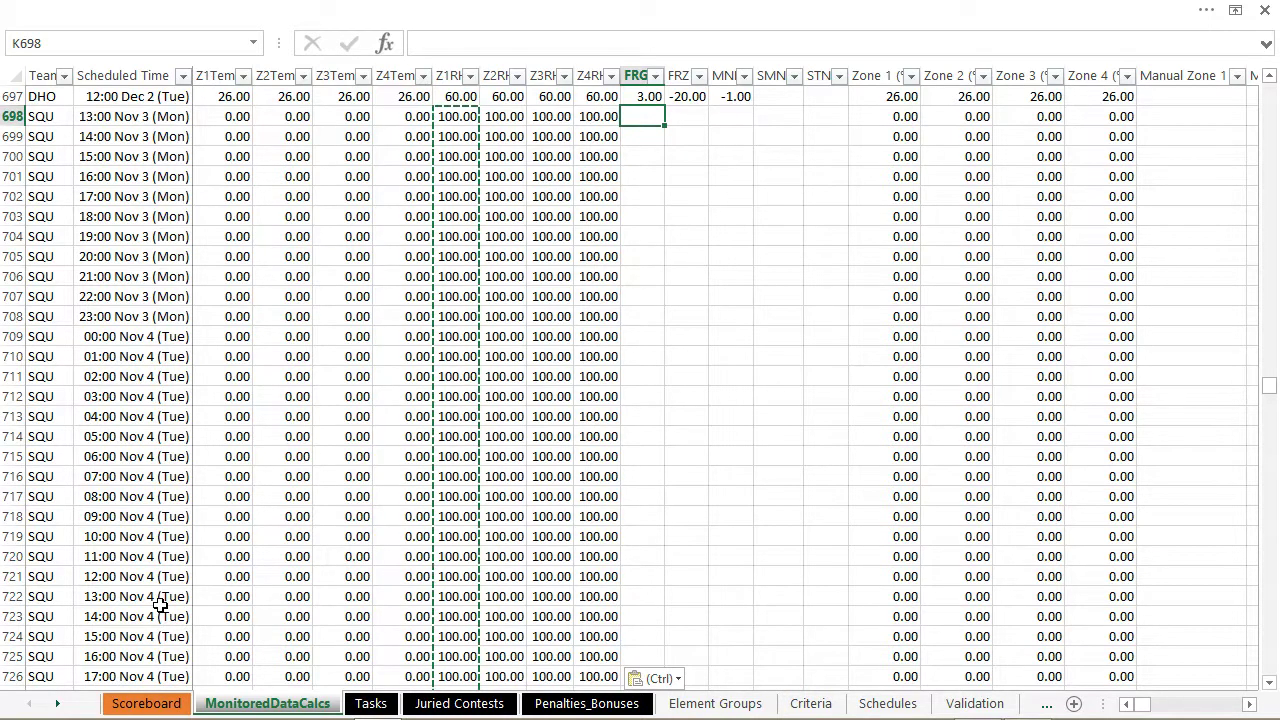
pyautogui.press('F2')
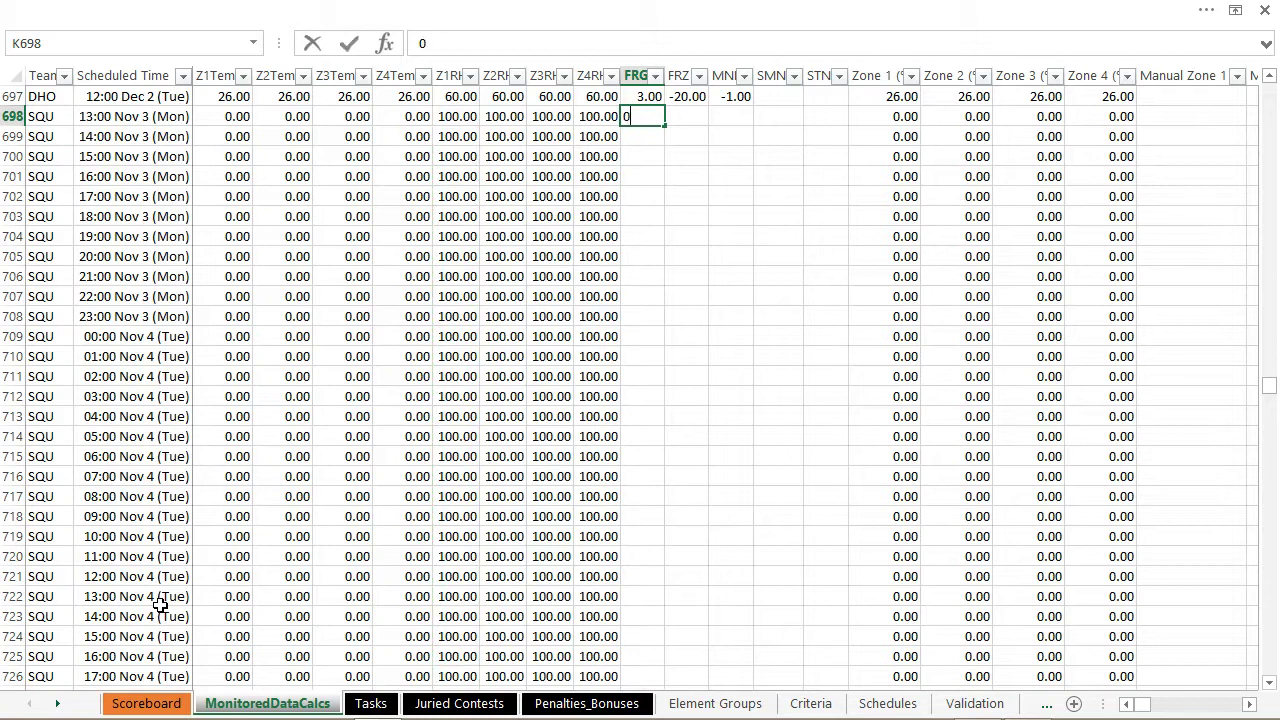
pyautogui.press('Return')
pyautogui.press('Up')
pyautogui.hotkey('ctrl', 'shift', 'Down')
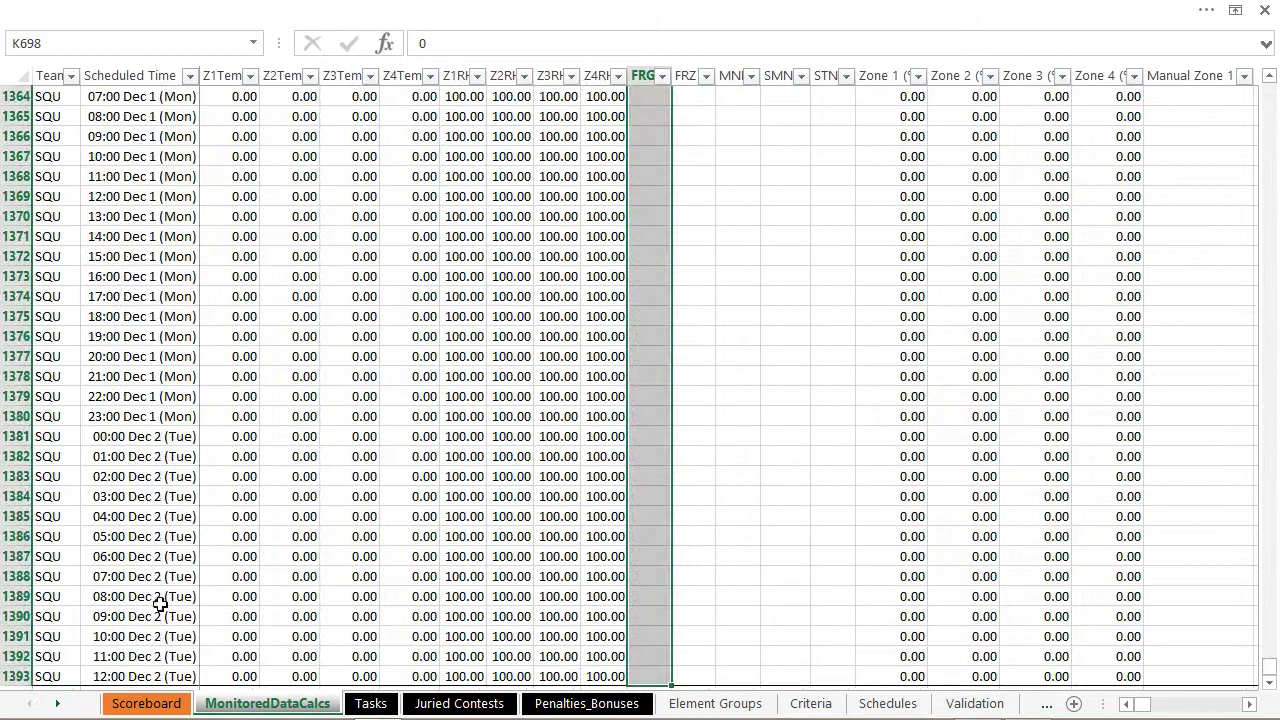
pyautogui.hotkey('ctrl', 'd')
# - Enter 0 as FRZ in the first SQU record and fill it down through the last SQU record
pyautogui.press('Right')
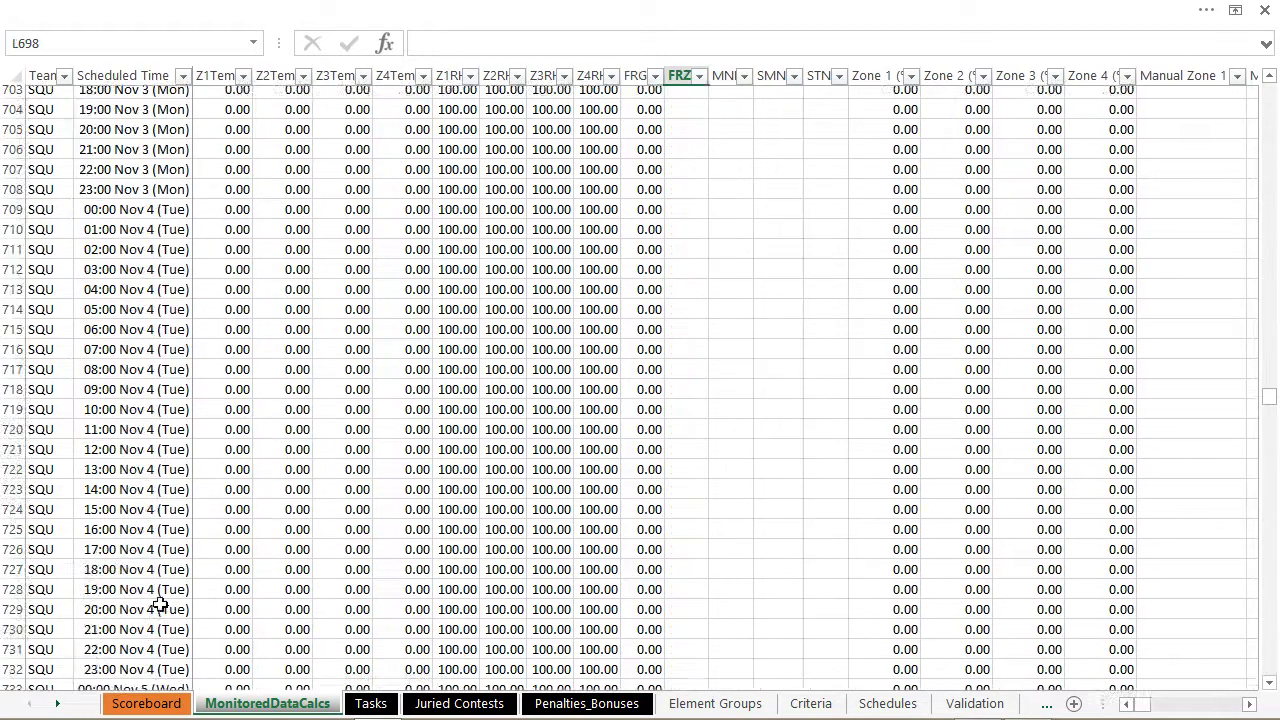
pyautogui.press('Up')
pyautogui.press('Down')
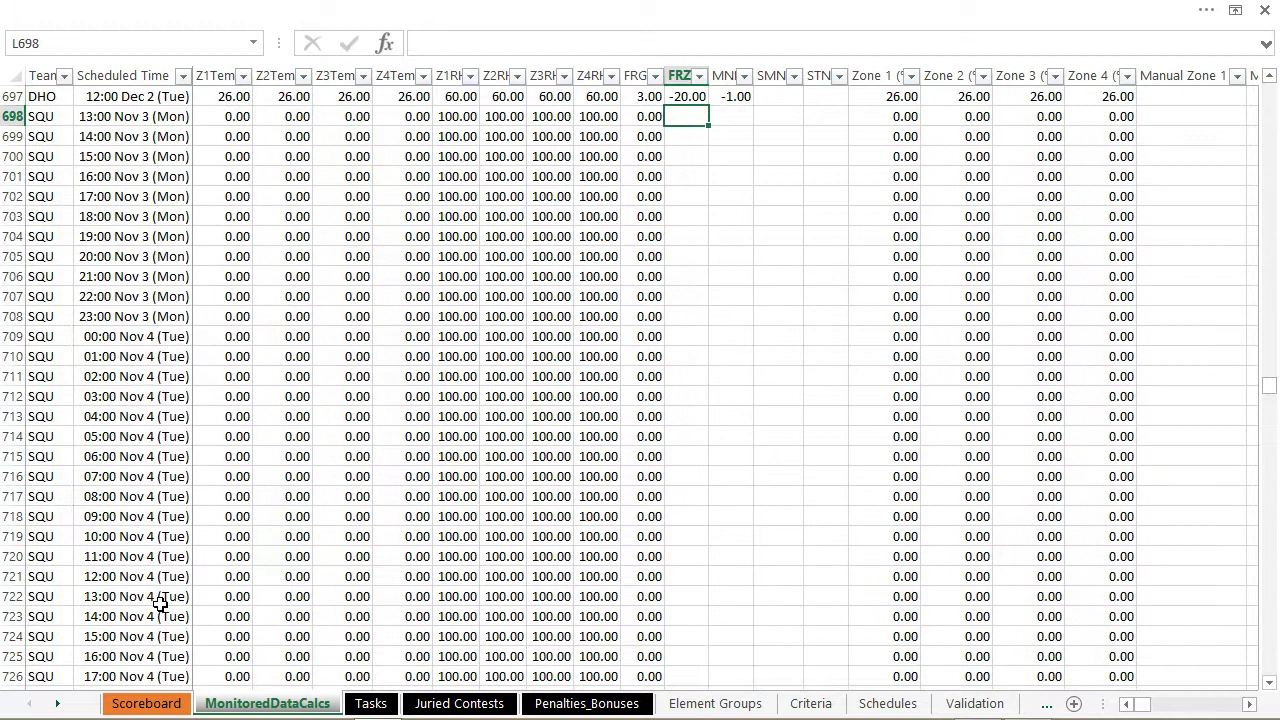
pyautogui.write('0')
pyautogui.press('Return')
pyautogui.press('Up')
pyautogui.hotkey('ctrl', 'shift', 'Down')
pyautogui.hotkey('ctrl', 'd')
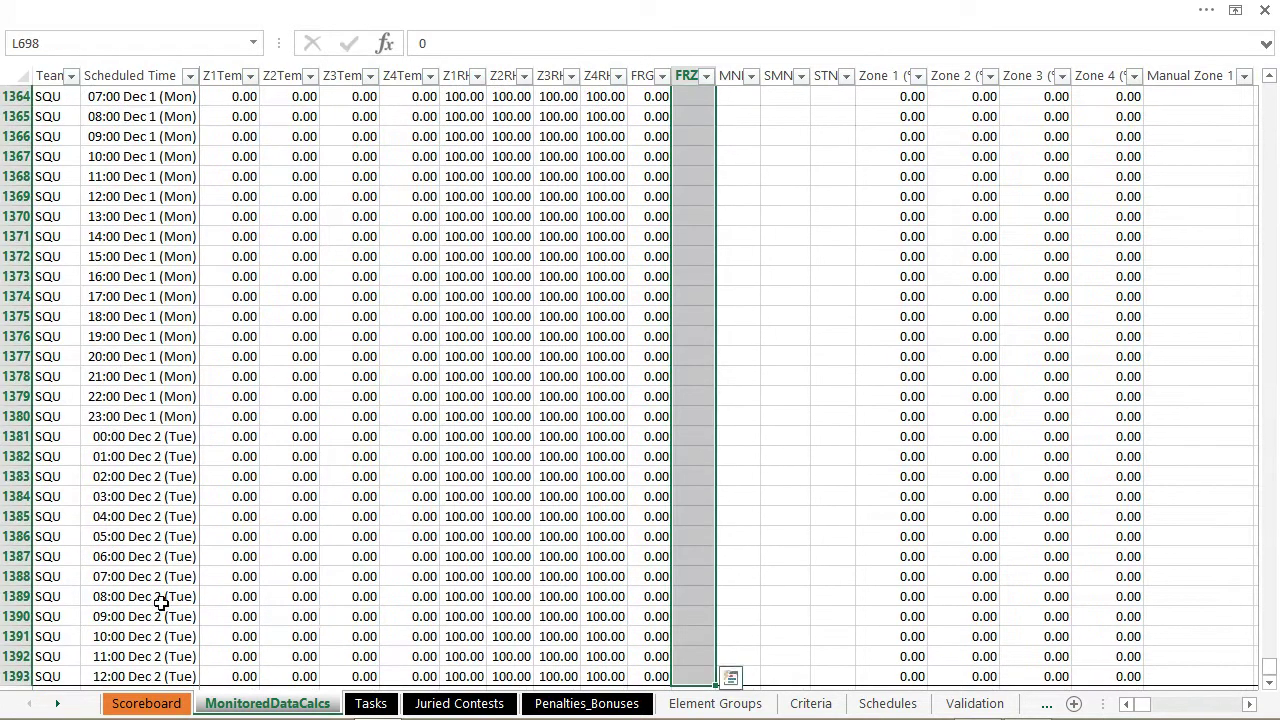
# - Enter -10 as MNE in the first SQU record and fill it down through the last SQU record
pyautogui.press('Right')
pyautogui.press('Up')
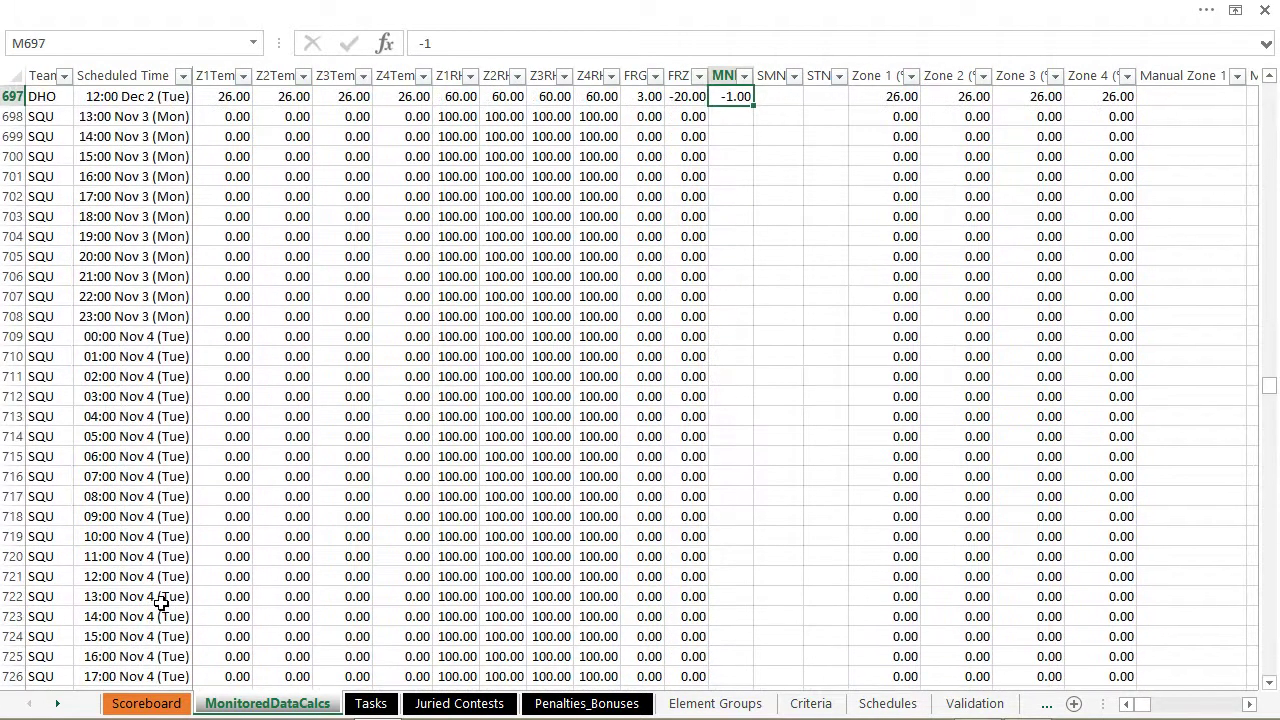
pyautogui.press('Down')
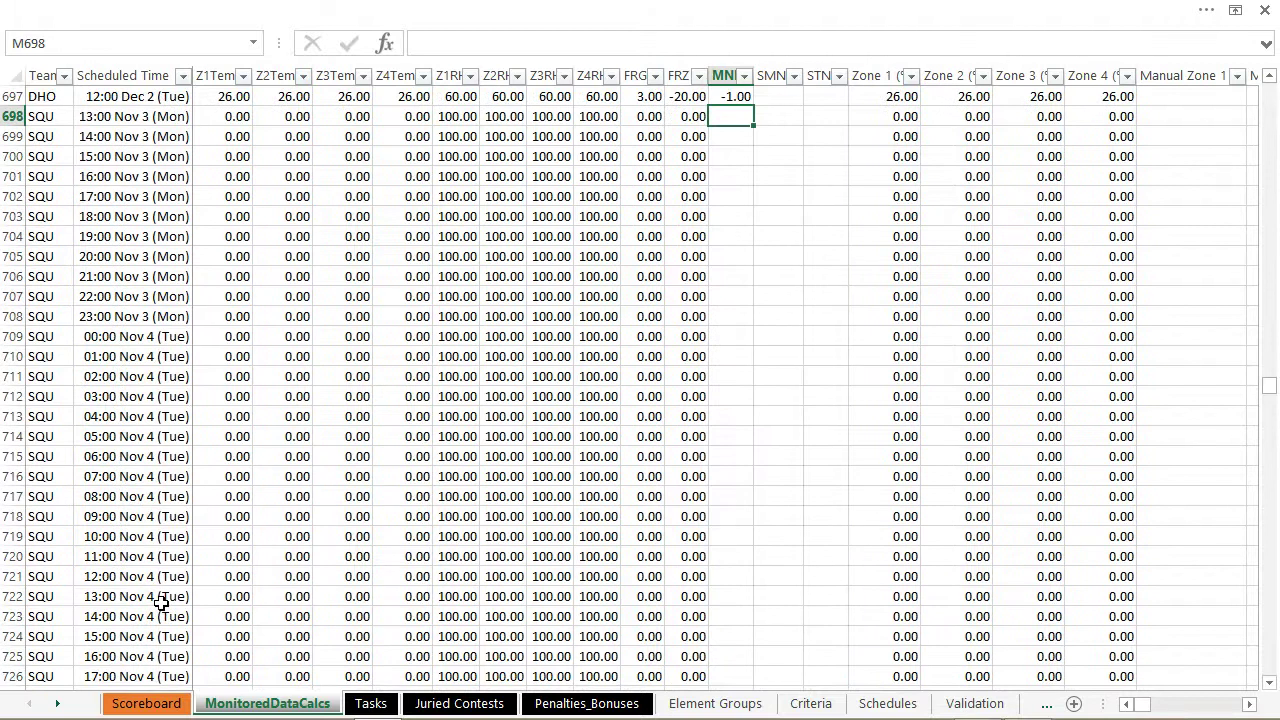
pyautogui.write('11')
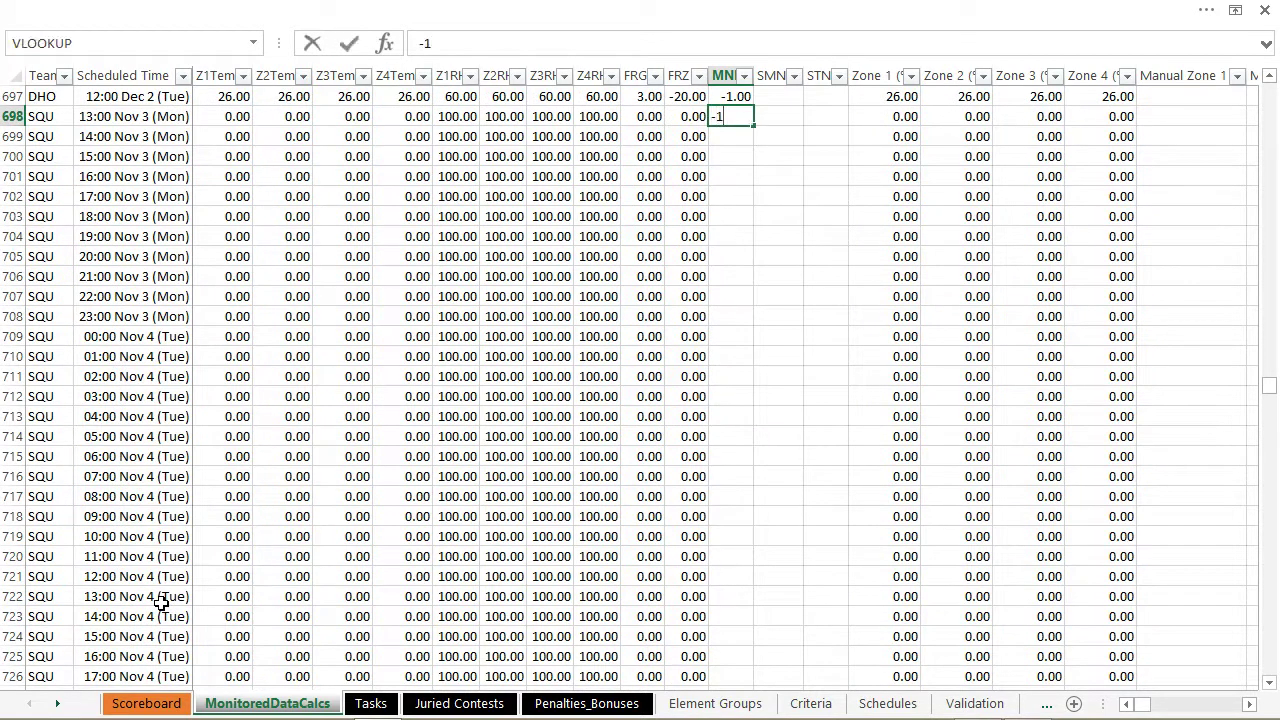
pyautogui.press('Return')
pyautogui.press('Up')
pyautogui.hotkey('ctrl', 'shift', 'Down')
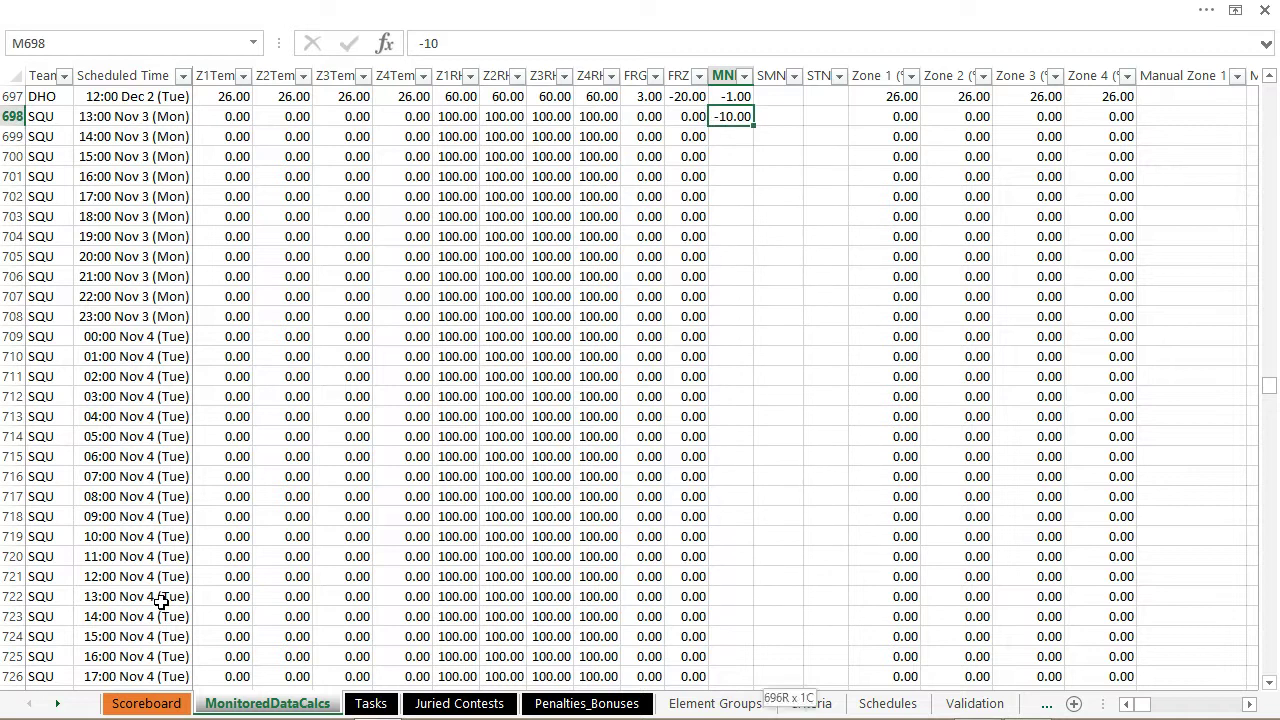
pyautogui.hotkey('ctrl', 'd')
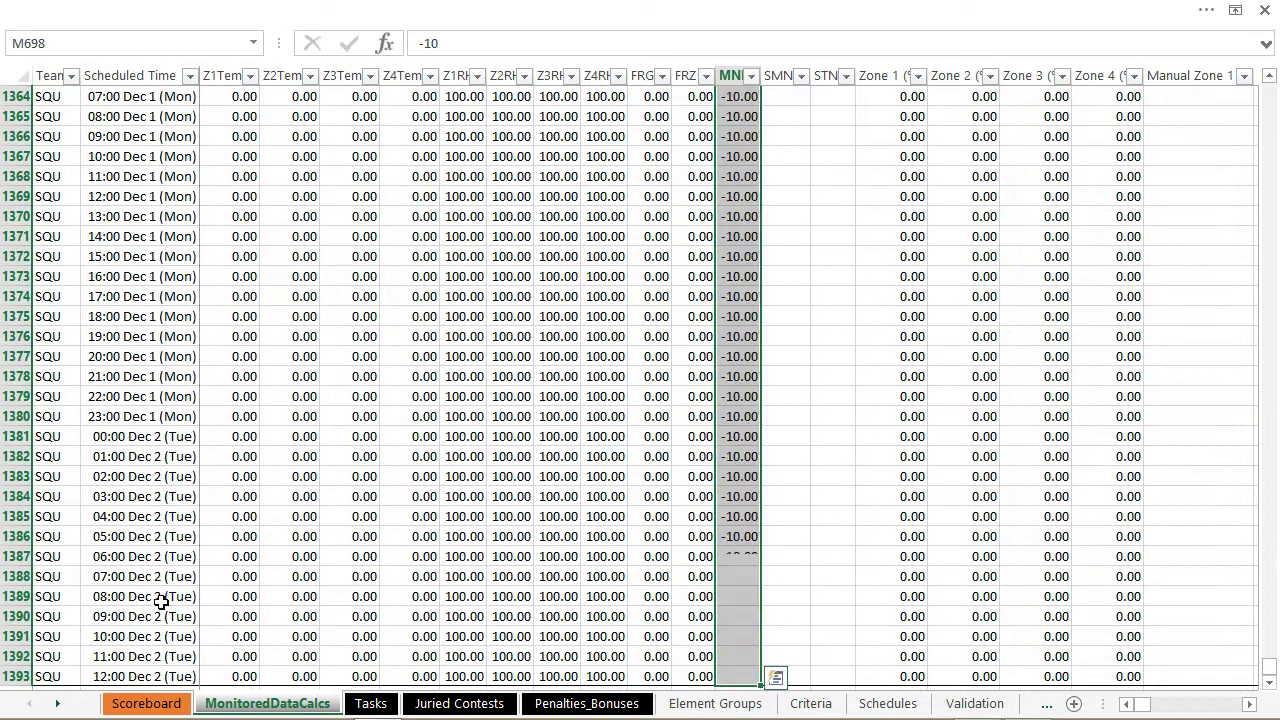
pyautogui.press('Up')
pyautogui.press('Down')
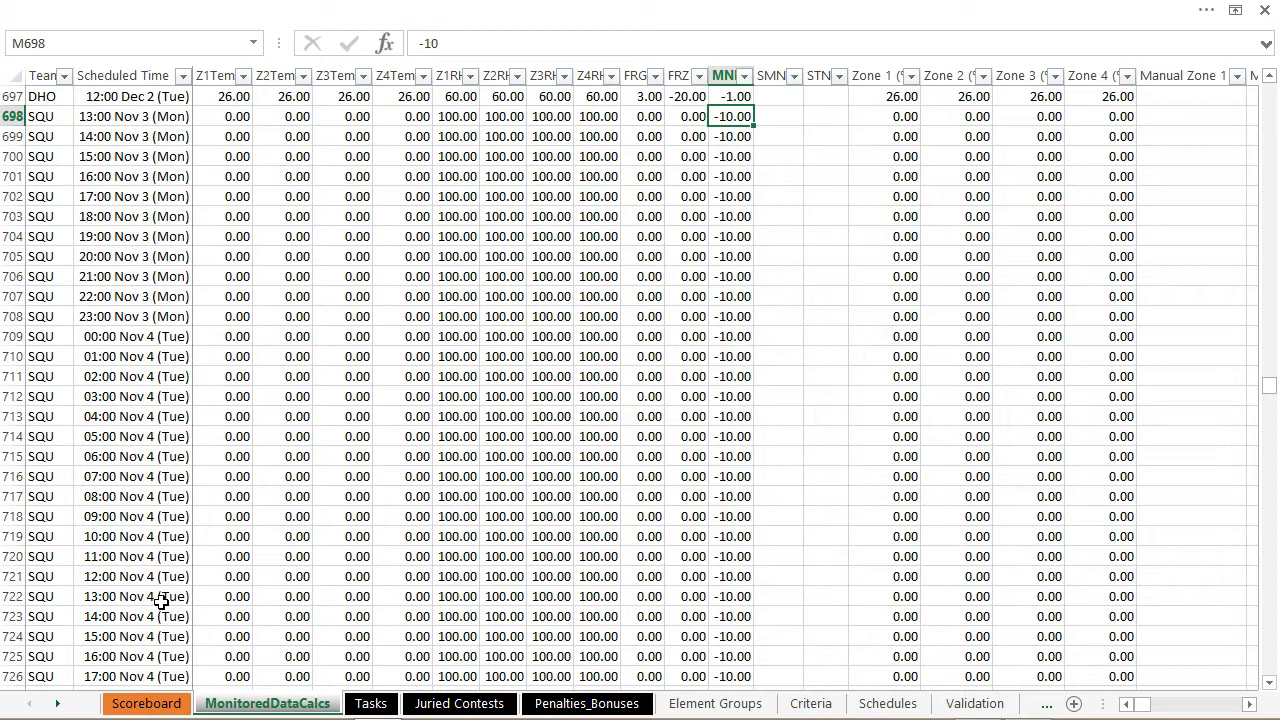
# - Check the refrigerator and freezer temperature limits on the Criteria sheet against the SQU values in MonitoredDataCalcs
pyautogui.press('Left')
pyautogui.press('Left')
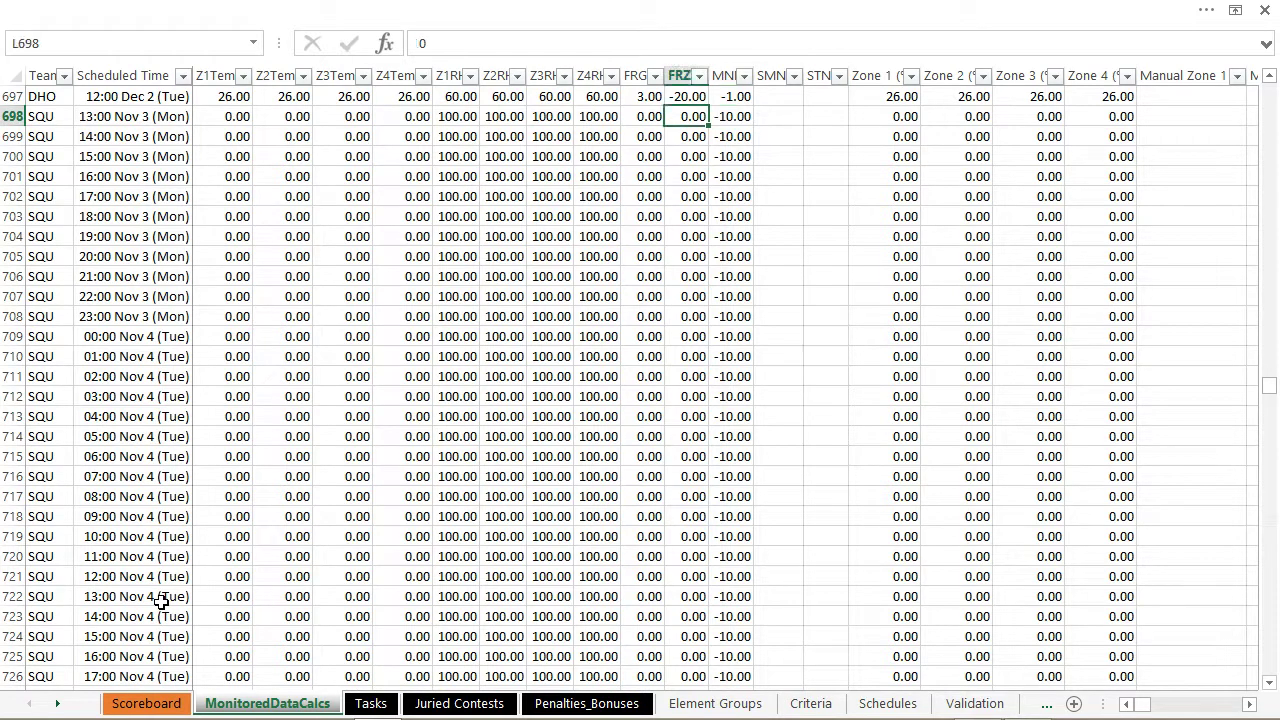
pyautogui.press('Right')
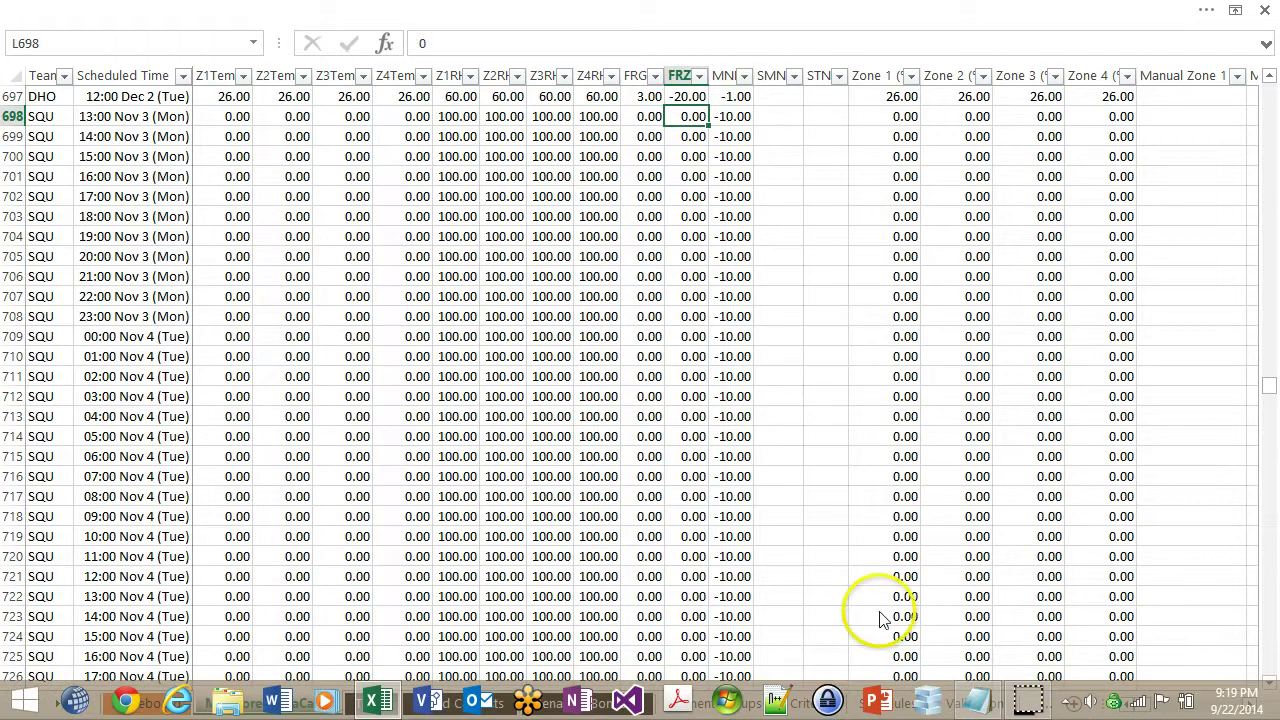
pyautogui.click(811, 700)
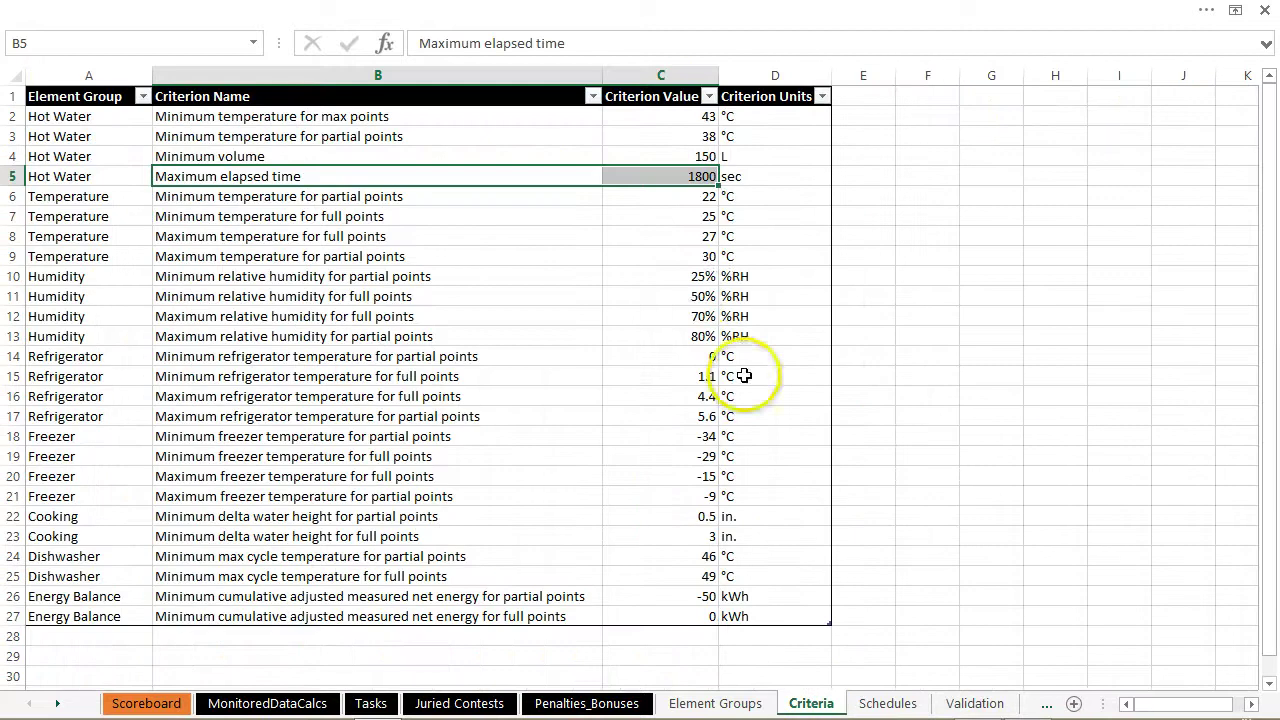
pyautogui.click(688, 358)
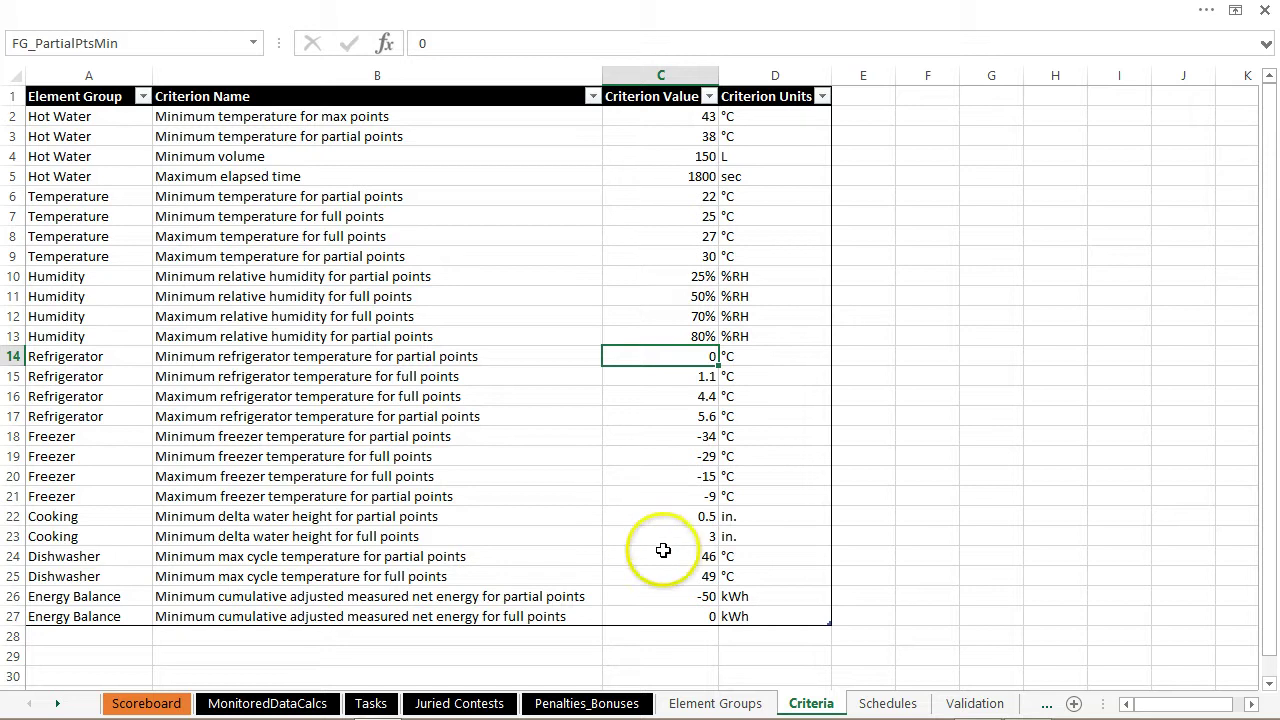
pyautogui.click(268, 703)
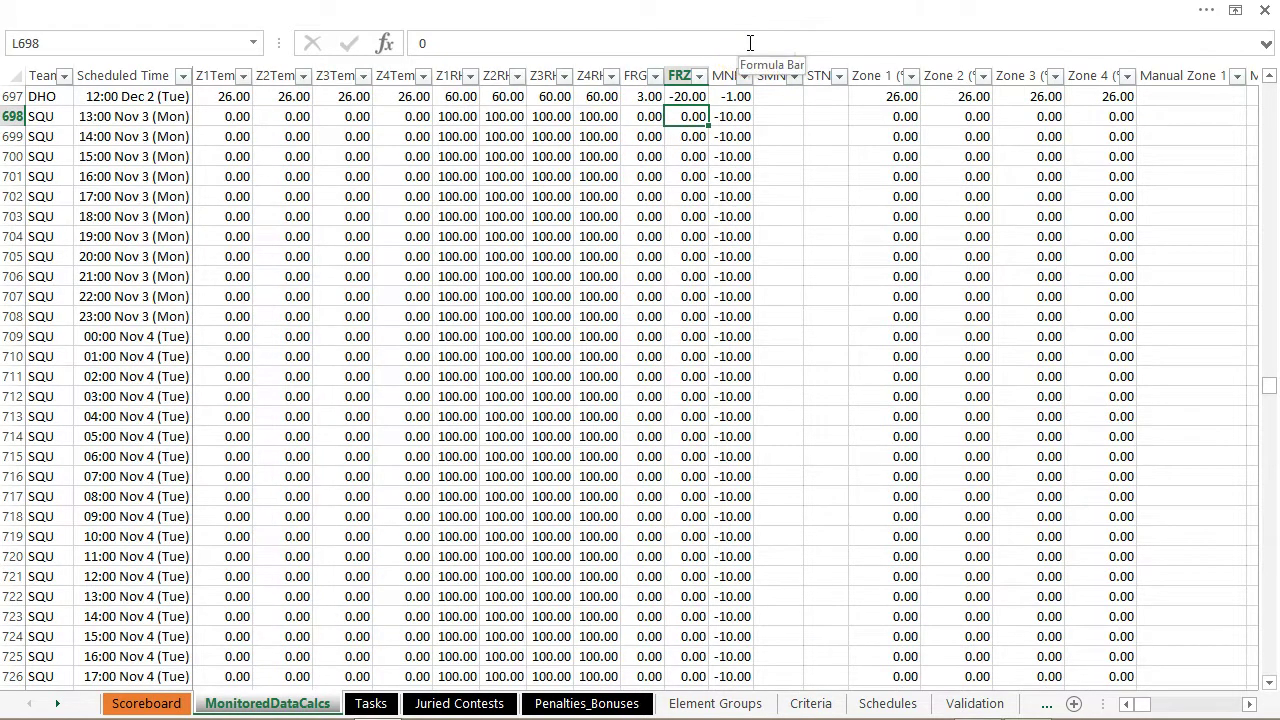
# - Review the standings, net scores, penalty/bonus points and gross scores for each contest on the Scoreboard
pyautogui.hotkey('ctrl', 'Home')
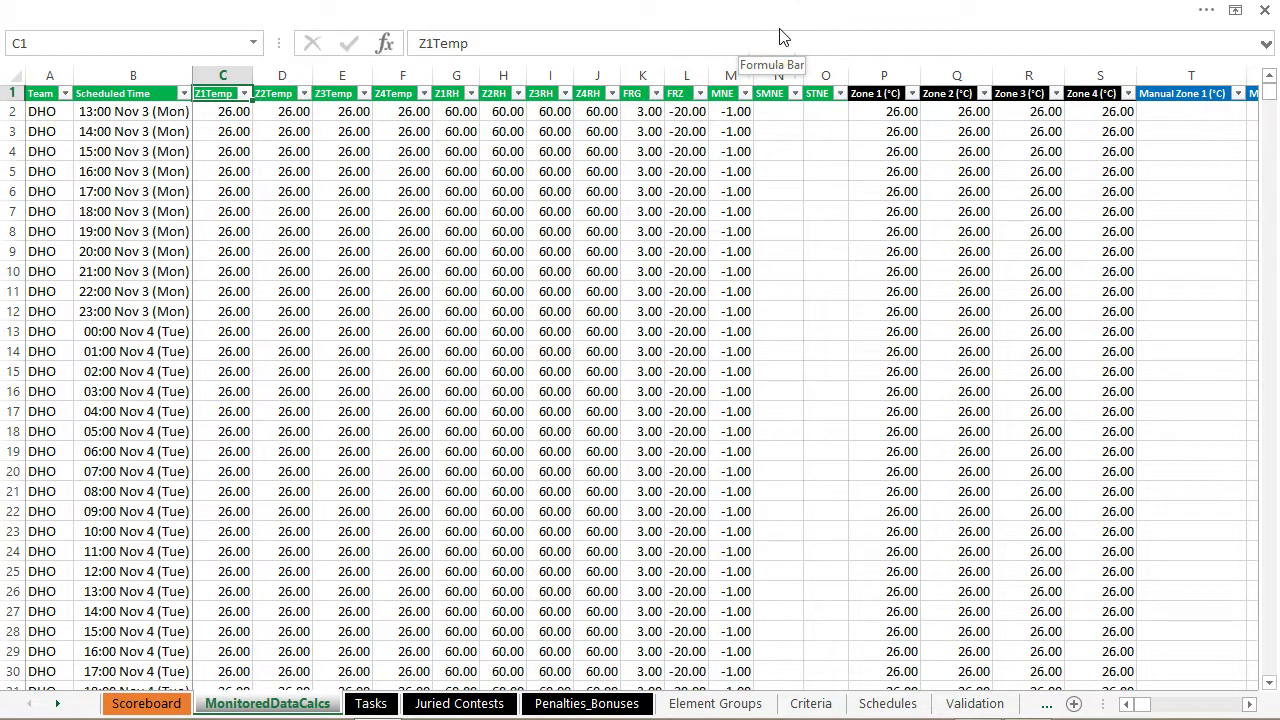
pyautogui.hotkey('ctrl', 'pageup')
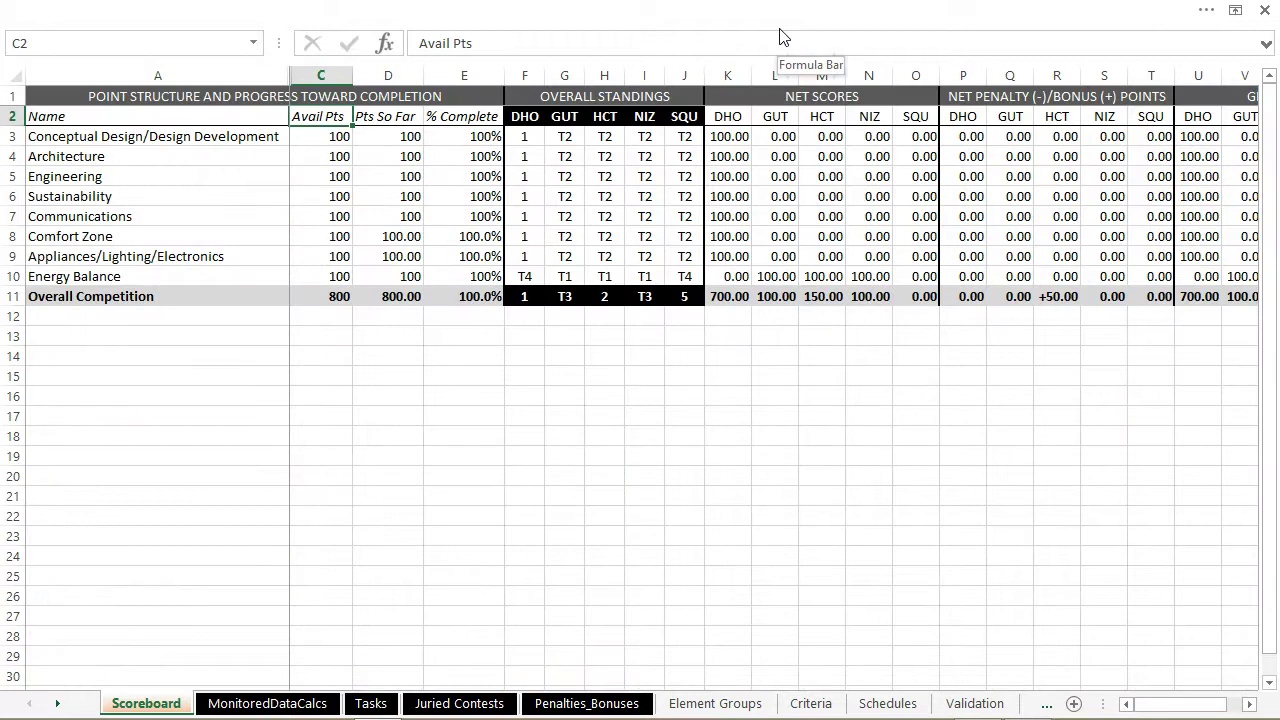
pyautogui.press('Down')
pyautogui.press('Down')
pyautogui.press('Down')
pyautogui.press('Down')
pyautogui.press('Down')
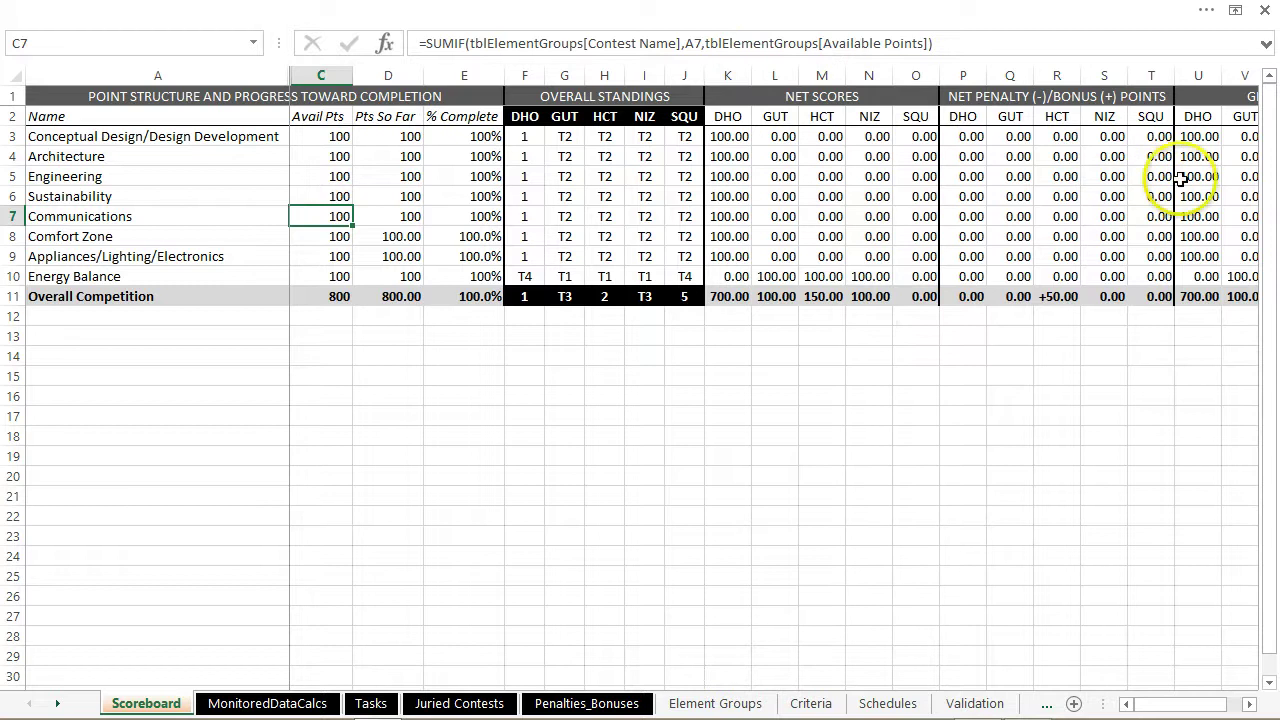
pyautogui.press('Up')
pyautogui.press('Up')
pyautogui.press('Right')
pyautogui.press('Right')
pyautogui.press('Right')
pyautogui.press('Right')
pyautogui.press('Right')
pyautogui.press('Right')
pyautogui.press('Right')
pyautogui.press('Right')
pyautogui.press('Right')
pyautogui.press('Right')
pyautogui.press('Right')
pyautogui.press('Right')
pyautogui.press('Right')
pyautogui.press('Right')
pyautogui.press('Right')
pyautogui.press('Right')
pyautogui.press('Right')
pyautogui.press('Right')
pyautogui.press('Right')
pyautogui.press('Right')
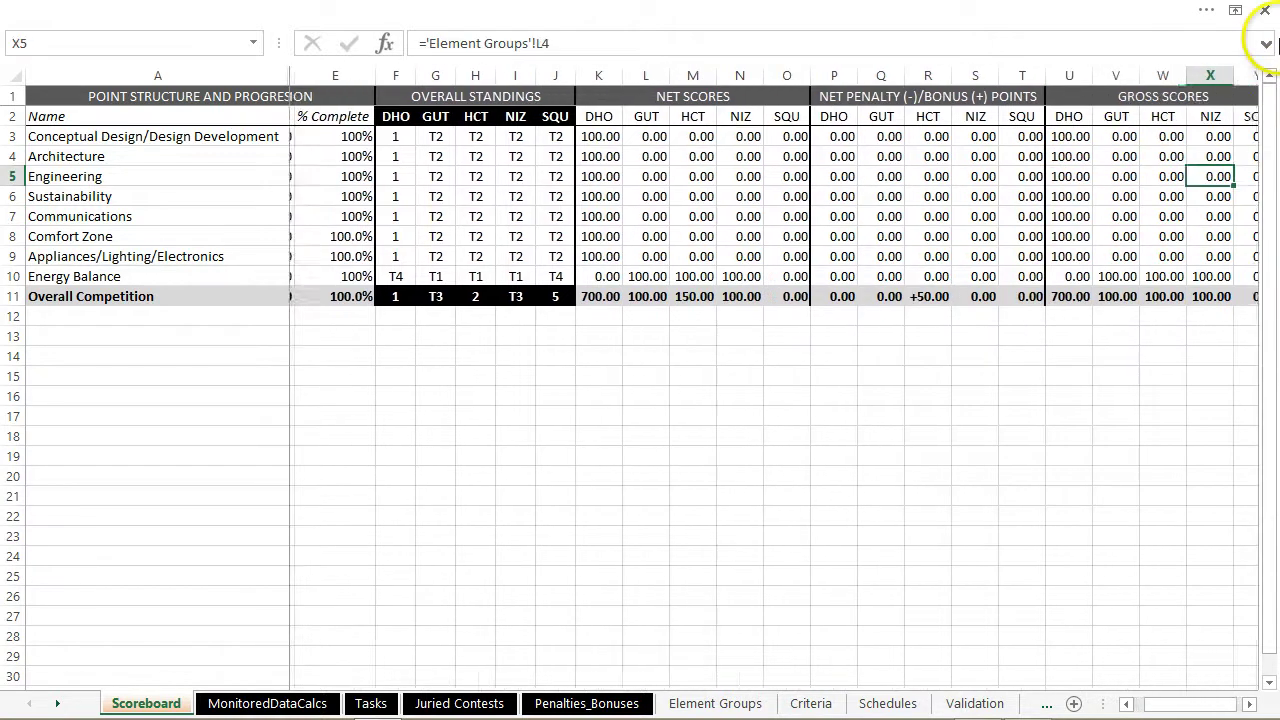
pyautogui.press('Down')
pyautogui.press('Down')
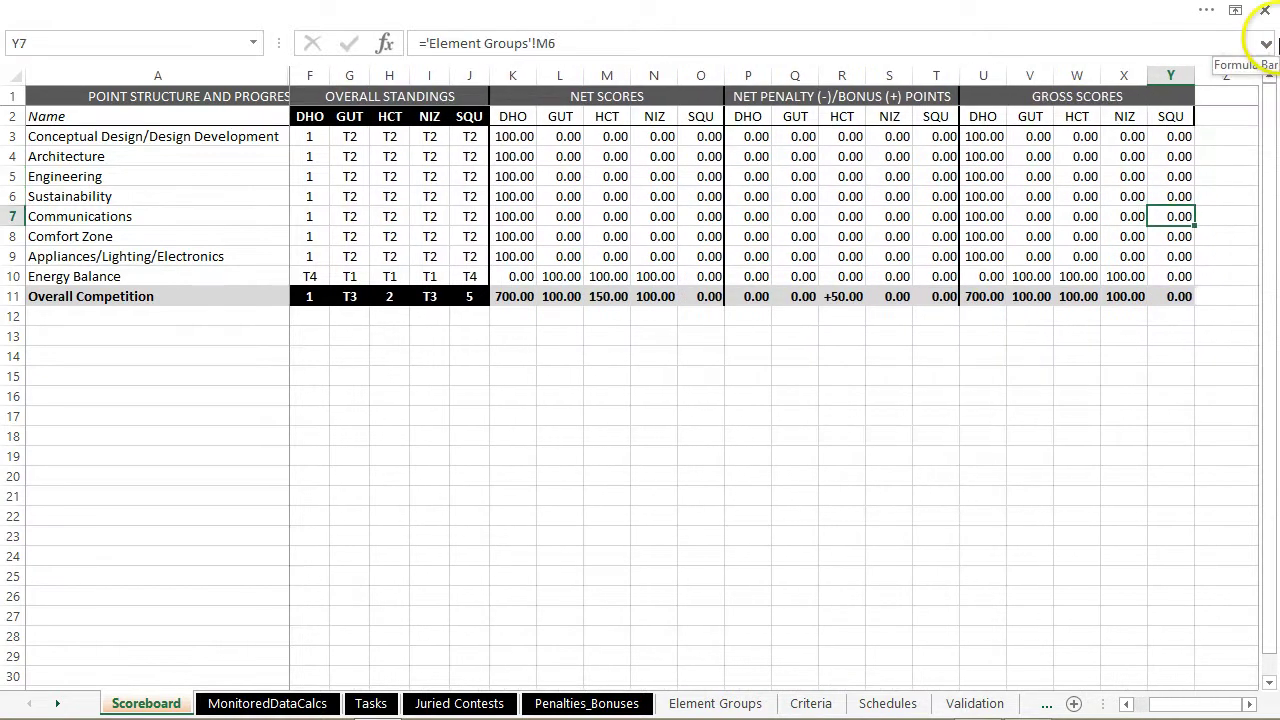
pyautogui.press('Down')
pyautogui.press('Down')
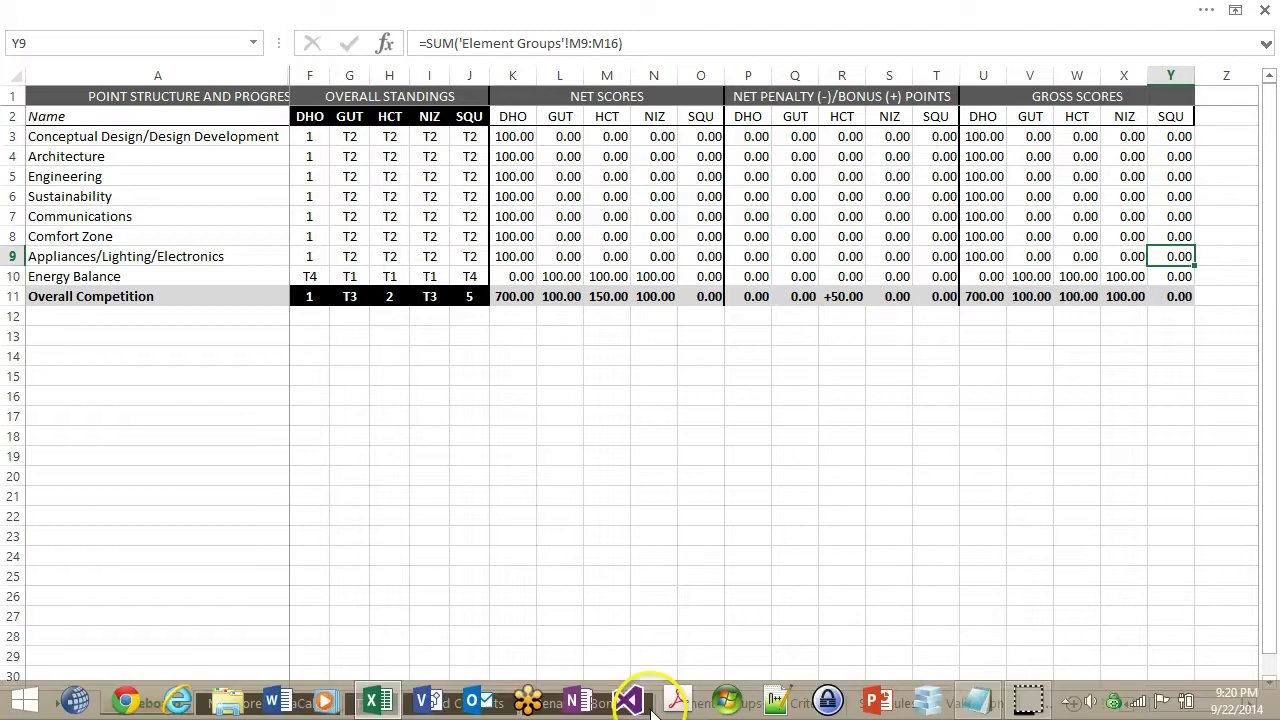
# - Start the SQU task records by entering SQU as the team in the first empty row below the DHO records on the Tasks sheet
pyautogui.click(372, 706)
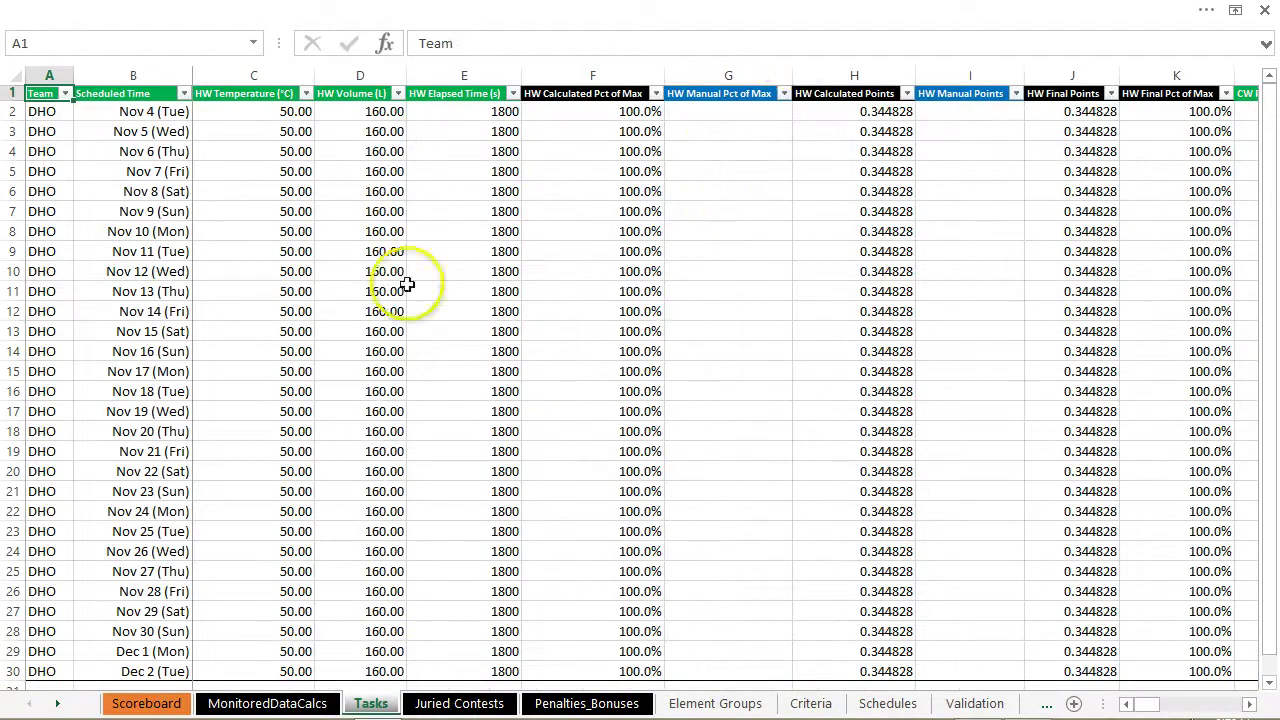
pyautogui.press('Right')
pyautogui.press('Right')
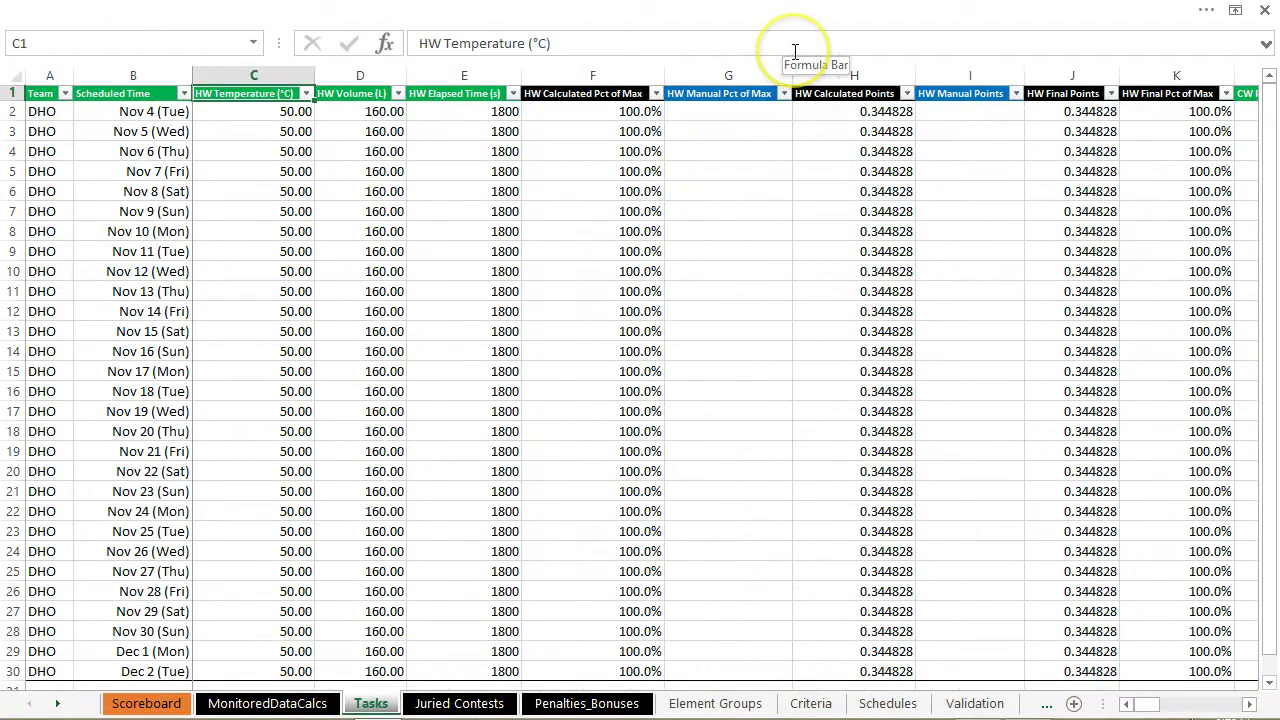
pyautogui.press('Down')
pyautogui.press('Down')
pyautogui.press('Down')
pyautogui.press('Down')
pyautogui.press('Down')
pyautogui.press('Down')
pyautogui.press('Down')
pyautogui.hotkey('ctrl', 'Down')
pyautogui.press('Left')
pyautogui.press('Left')
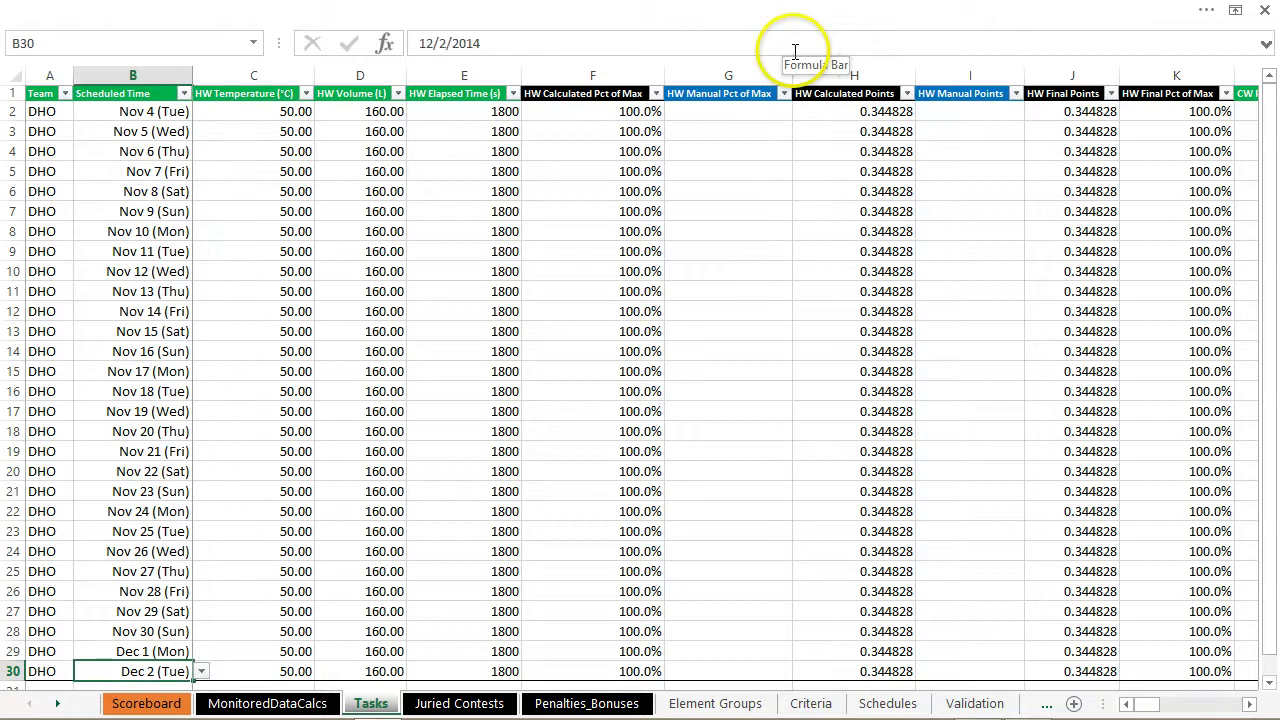
pyautogui.press('Down')
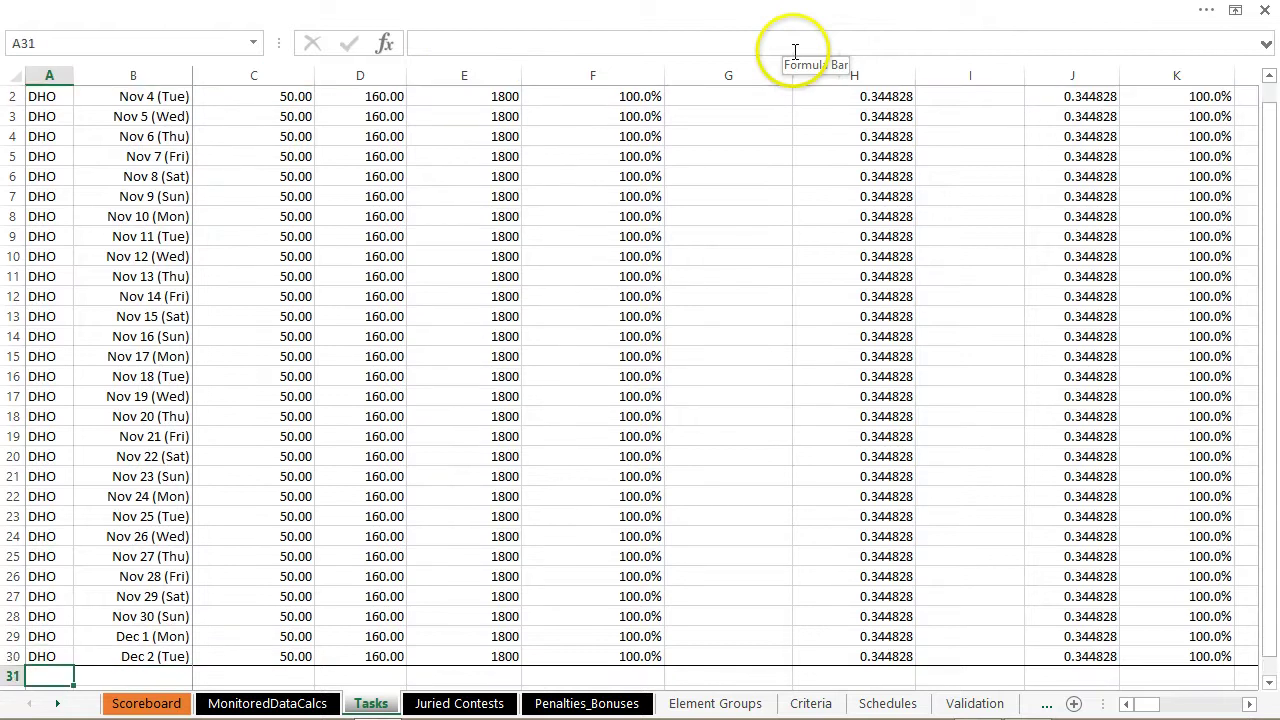
pyautogui.write('s')
pyautogui.write('SQ')
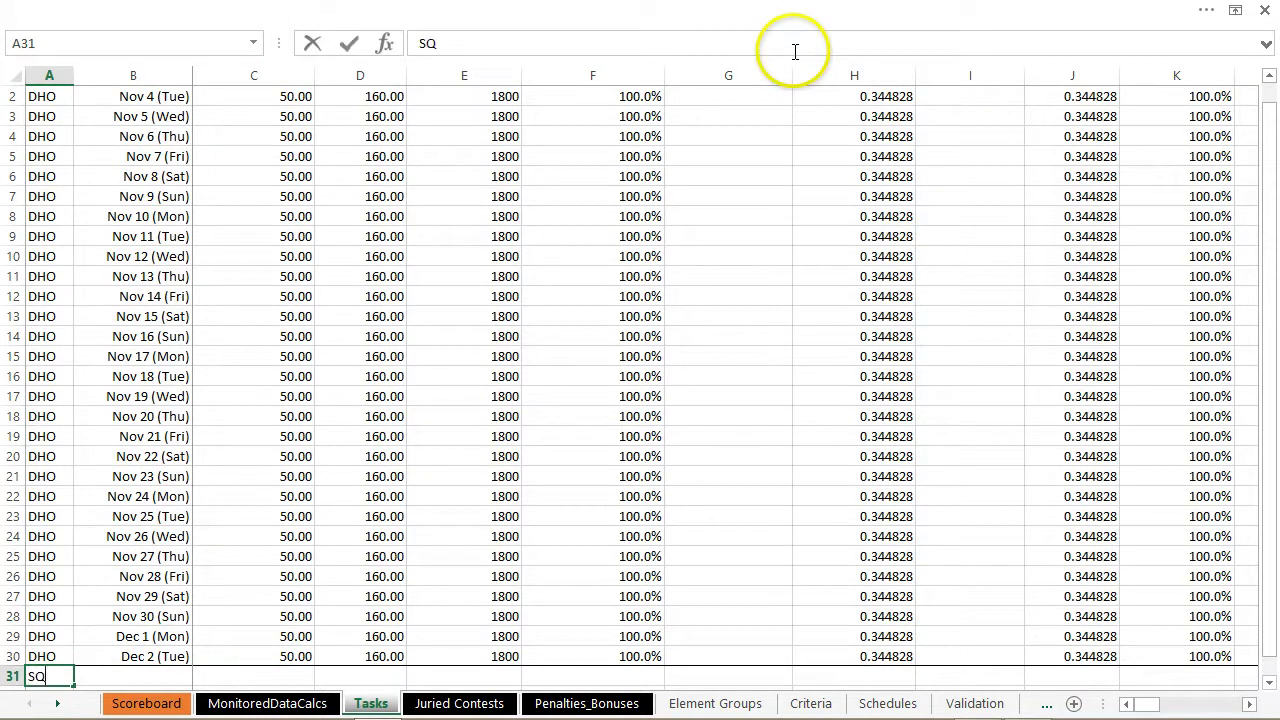
pyautogui.write('U')
pyautogui.press('Up')
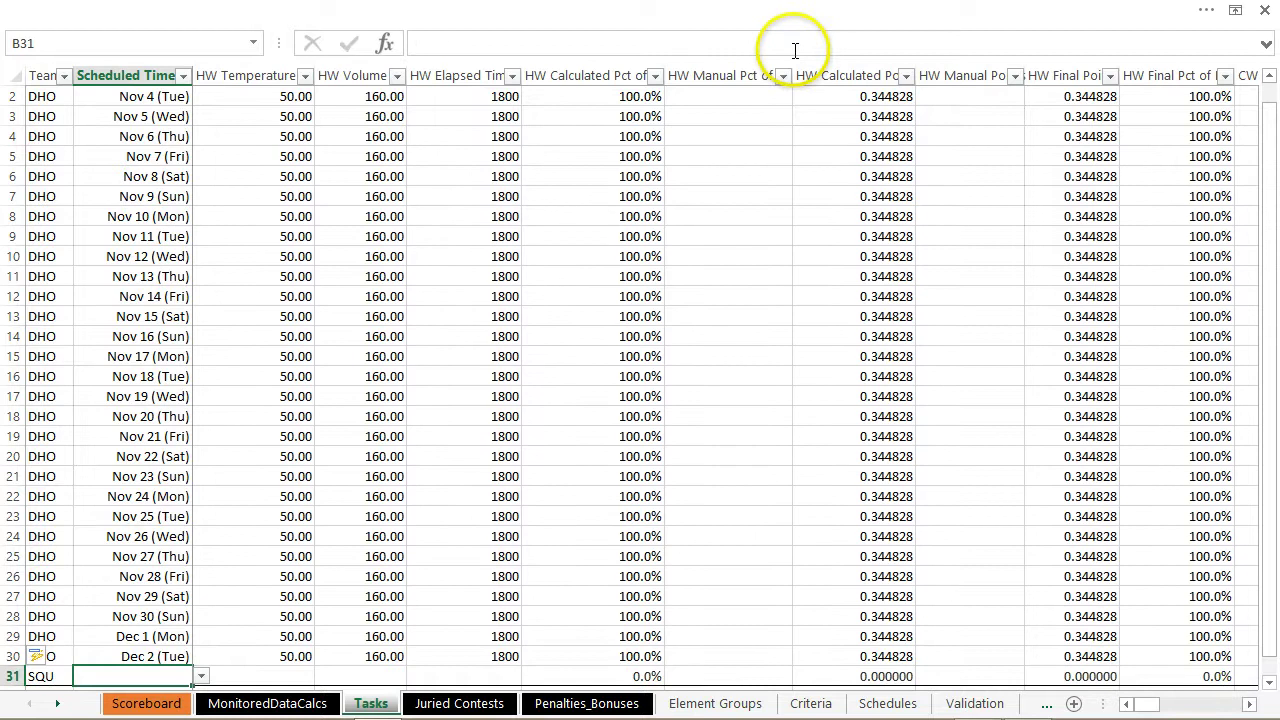
# - Copy the DHO scheduled times from Nov 4 through Dec 2 into the SQU task rows
pyautogui.press('Right')
pyautogui.hotkey('ctrl', 'shift', 'Up')
pyautogui.hotkey('shift', 'Down')
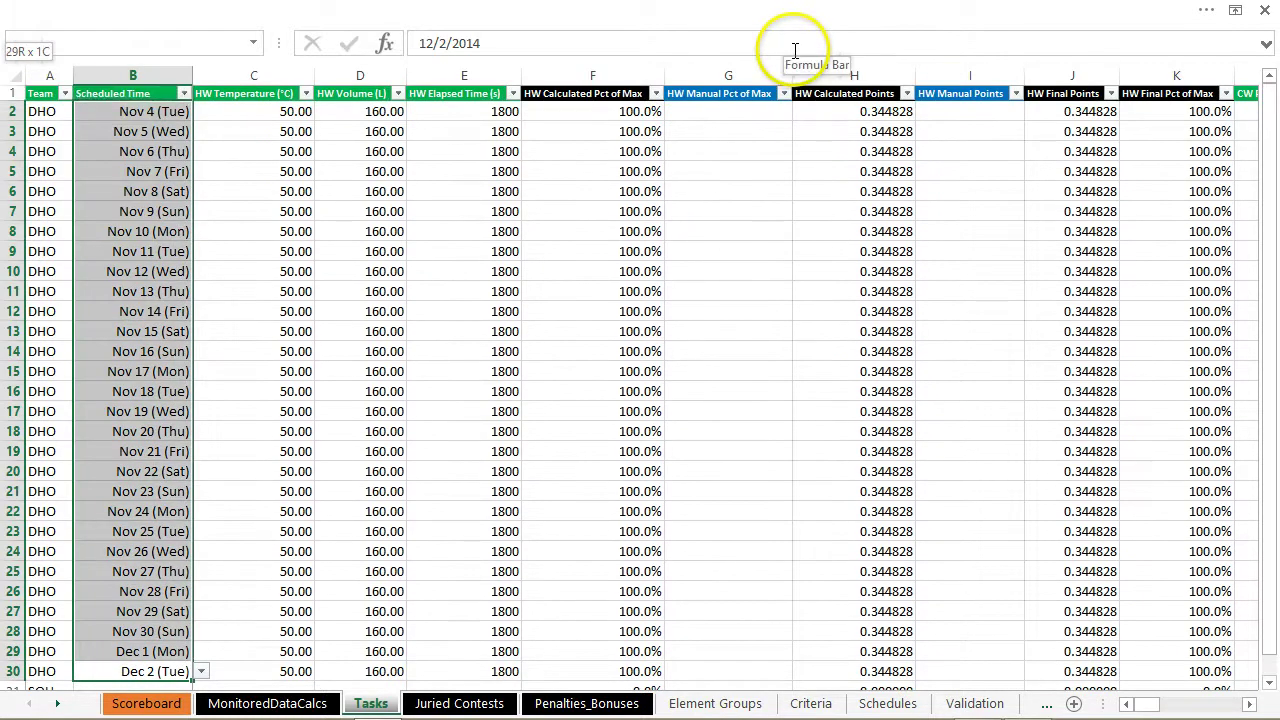
pyautogui.hotkey('ctrl', 'c')
pyautogui.hotkey('ctrl', 'Down')
pyautogui.press('Down')
pyautogui.hotkey('ctrl', 'v')
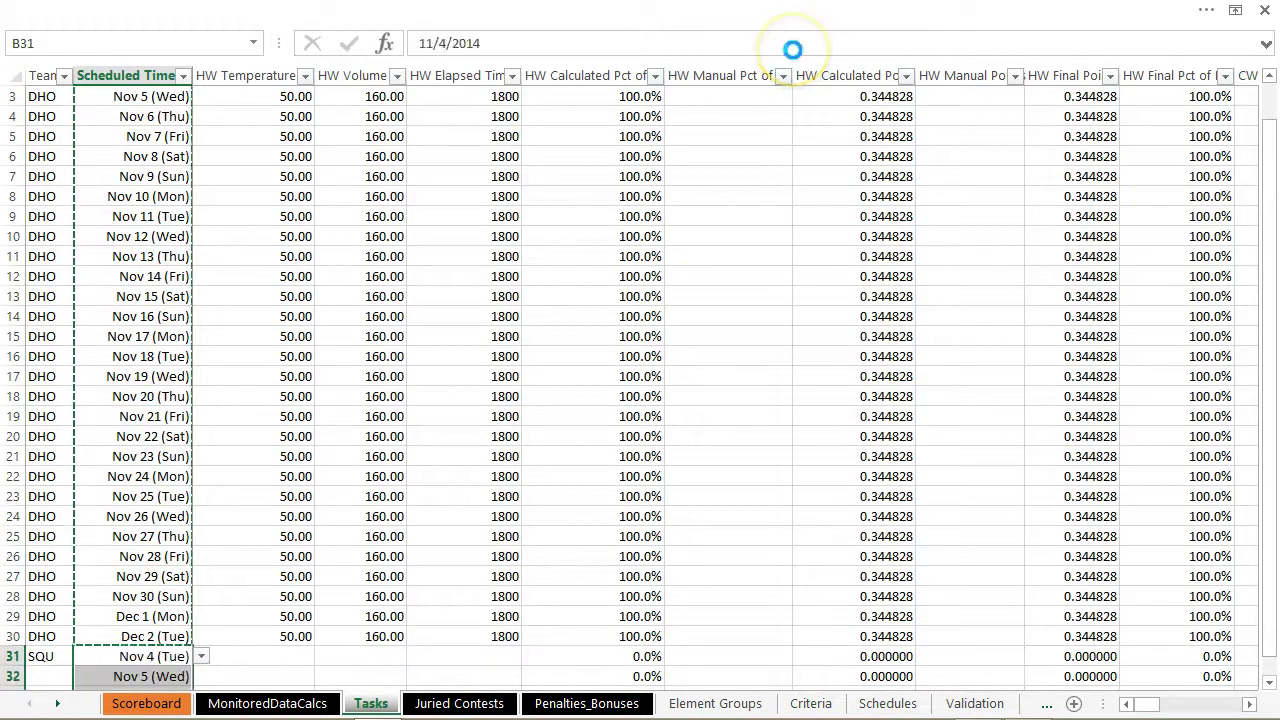
# - Fill the team name SQU down through the Dec 2 row of the new task records
pyautogui.press('Left')
pyautogui.hotkey('ctrl', 'shift', 'Down')
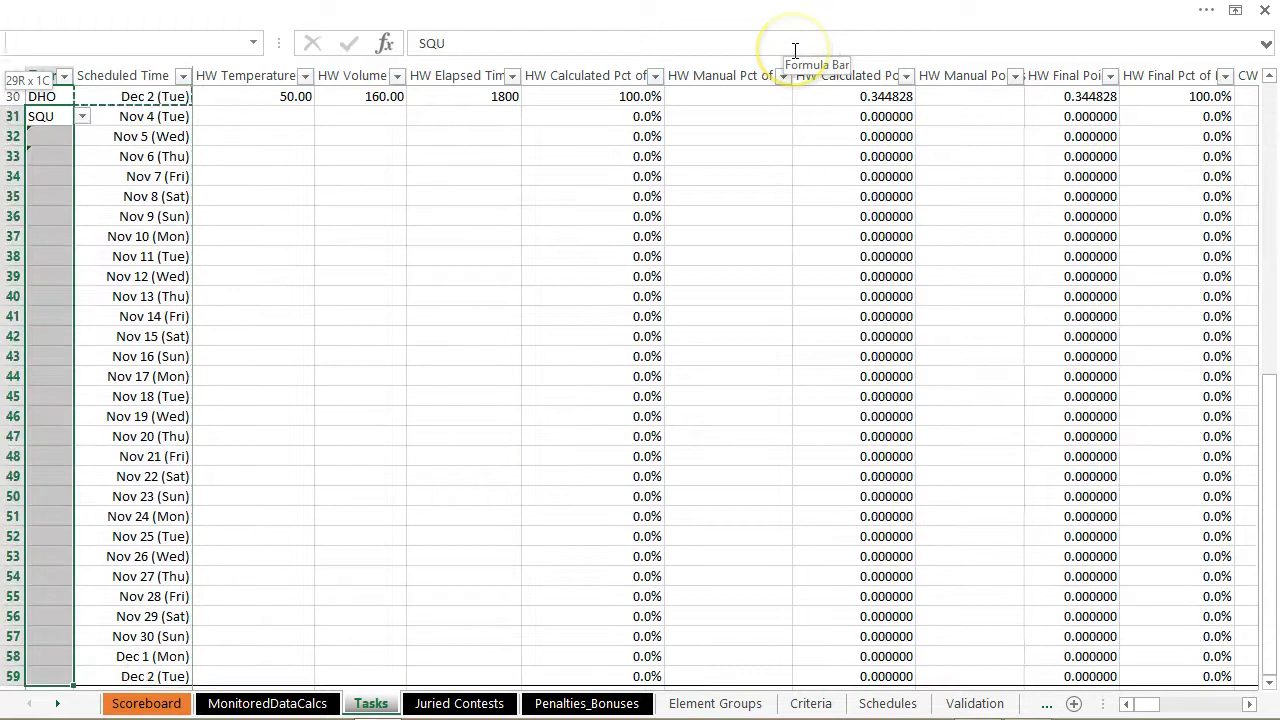
pyautogui.hotkey('ctrl', 'd')
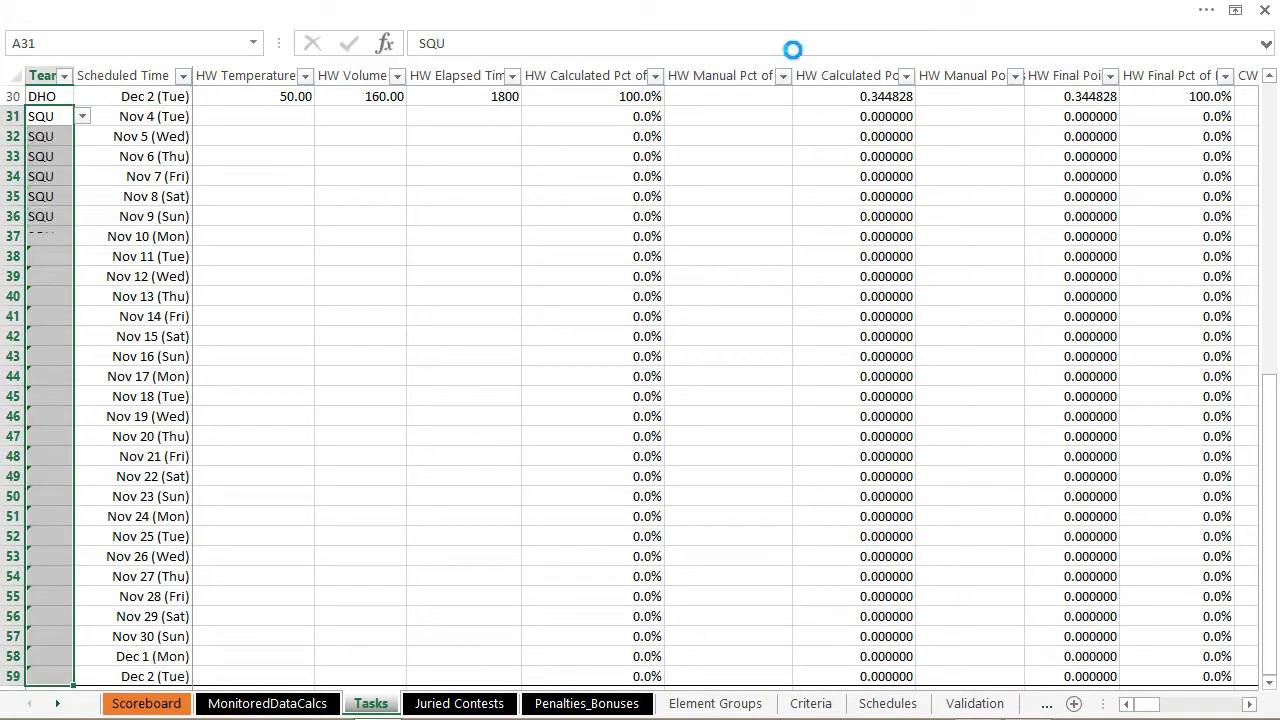
pyautogui.press('Right')
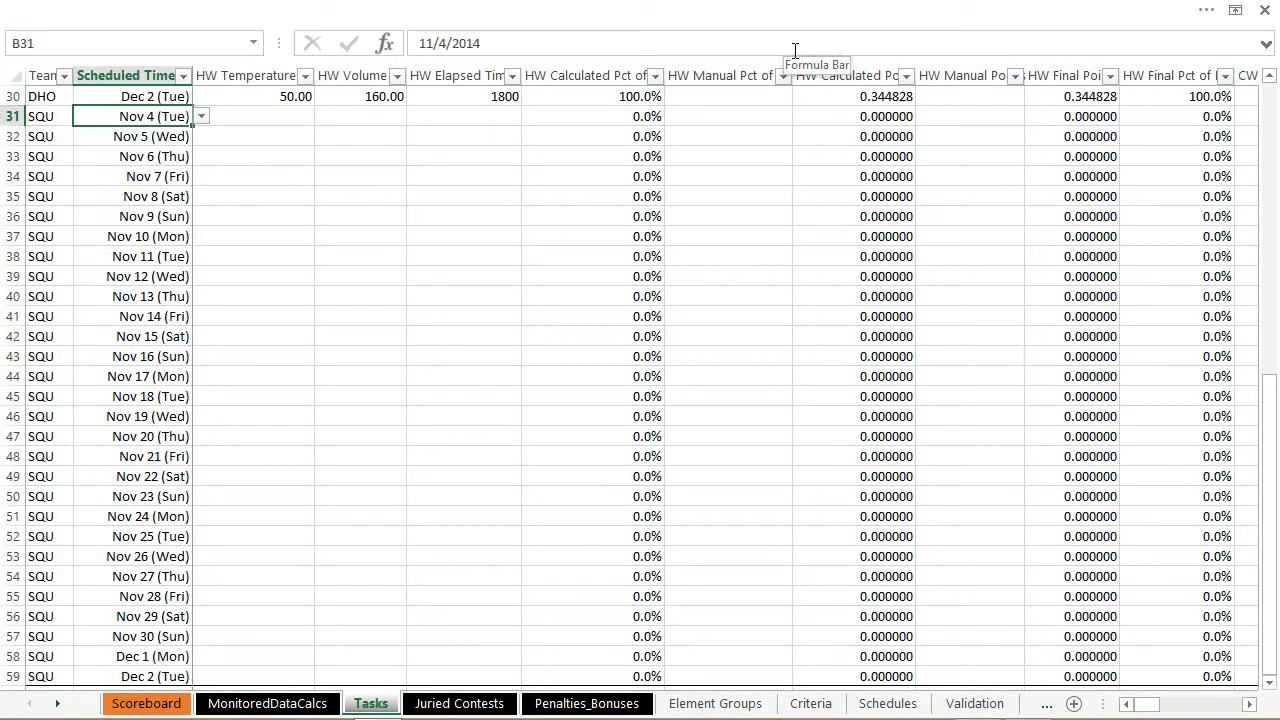
pyautogui.press('Up')
pyautogui.press('Down')
pyautogui.press('Right')
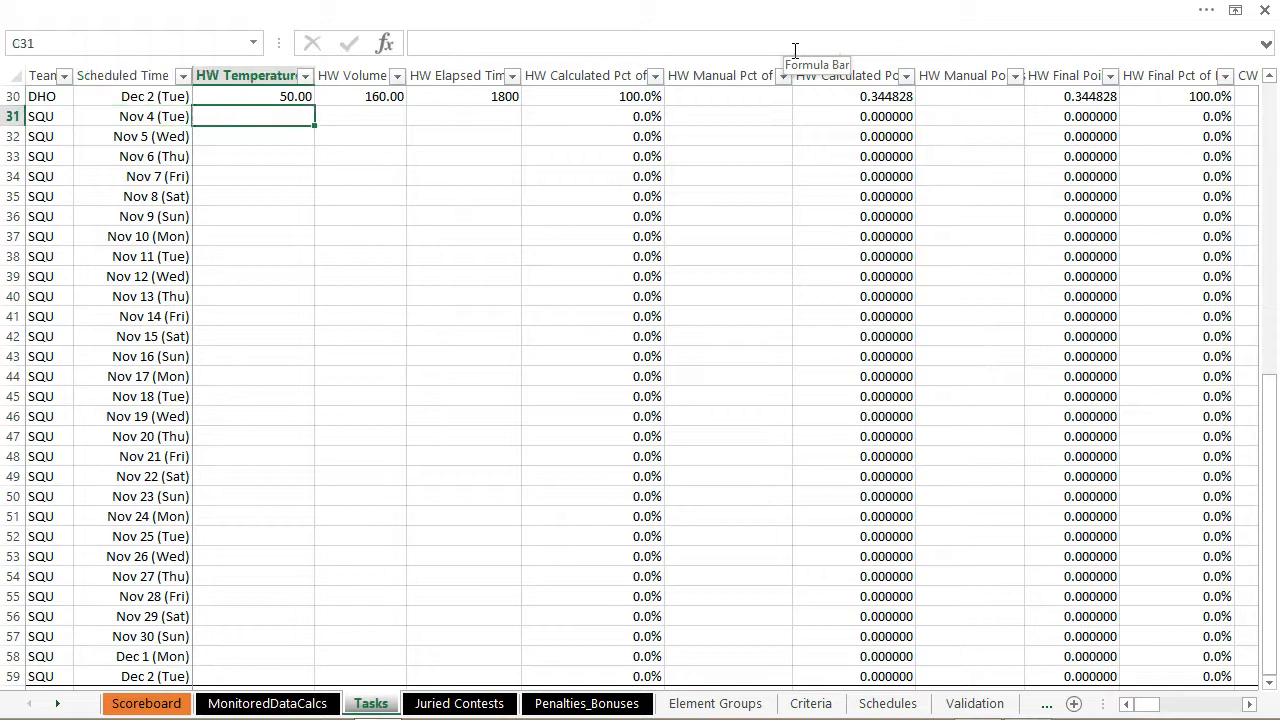
pyautogui.press('Left')
pyautogui.press('Left')
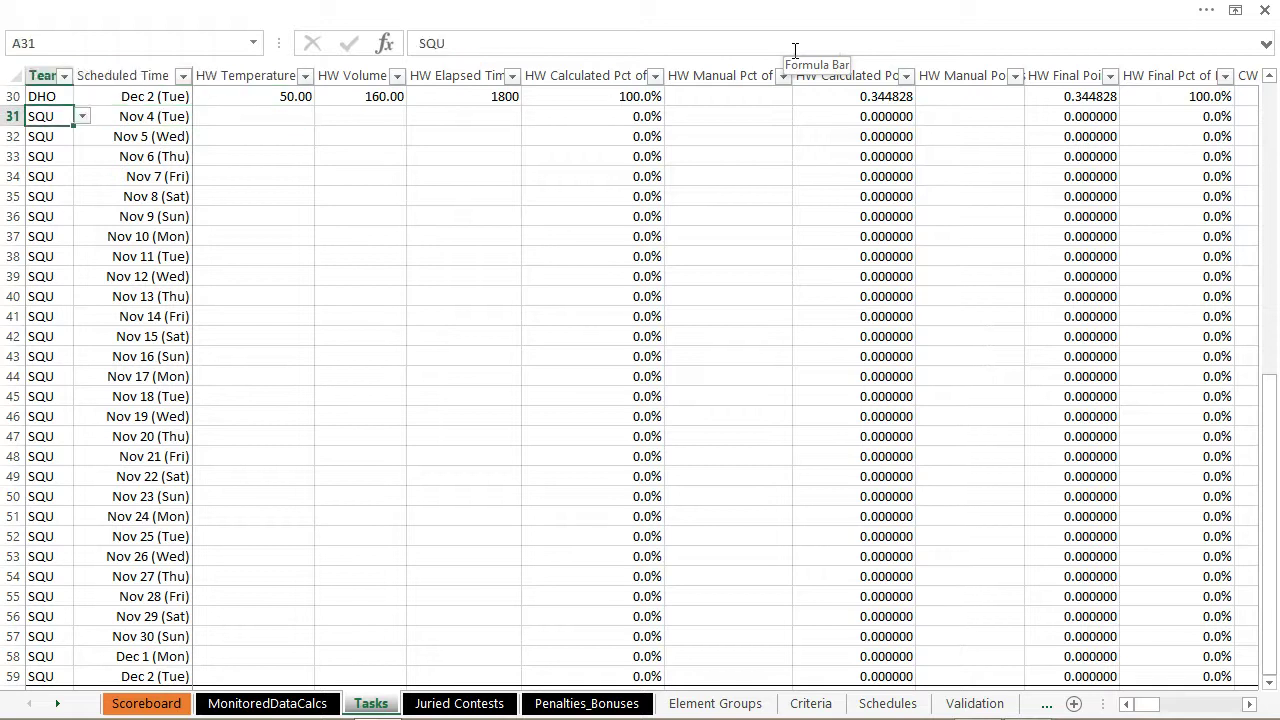
pyautogui.press('Right')
pyautogui.press('Right')
pyautogui.press('Up')
pyautogui.press('Down')
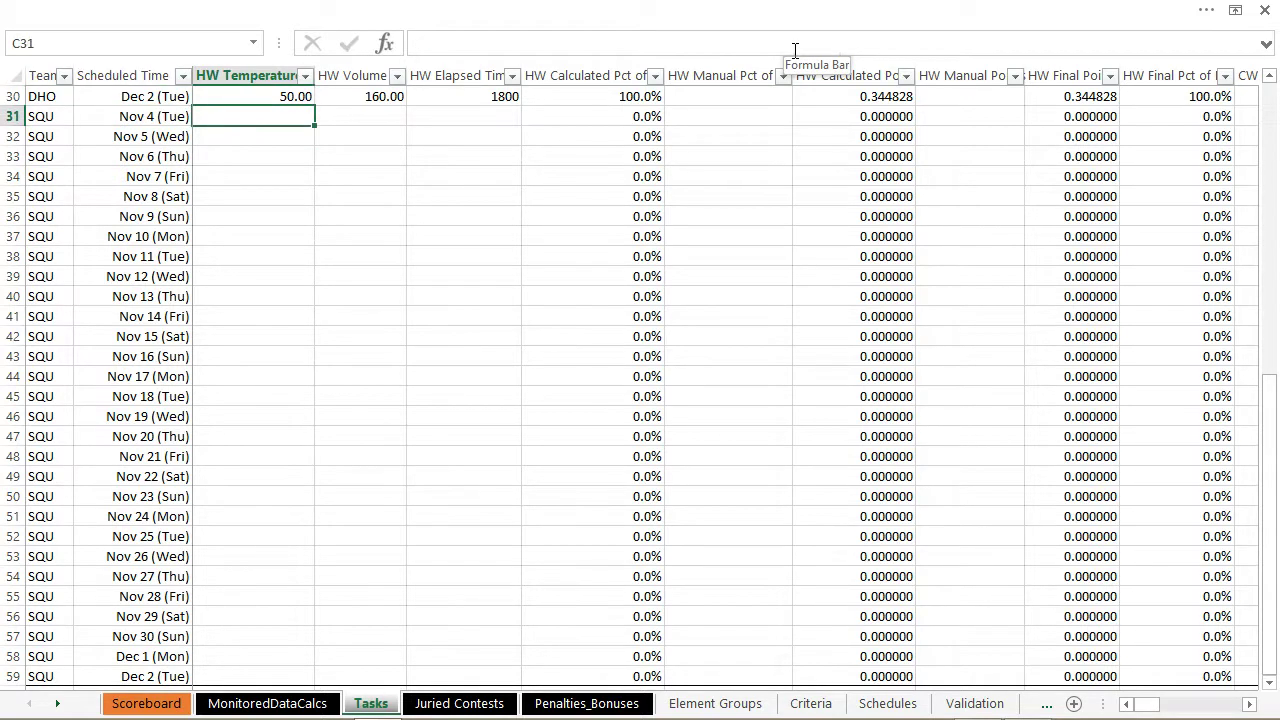
pyautogui.press('Up')
pyautogui.hotkey('ctrl', 'Up')
pyautogui.hotkey('ctrl', 'Down')
pyautogui.press('Down')
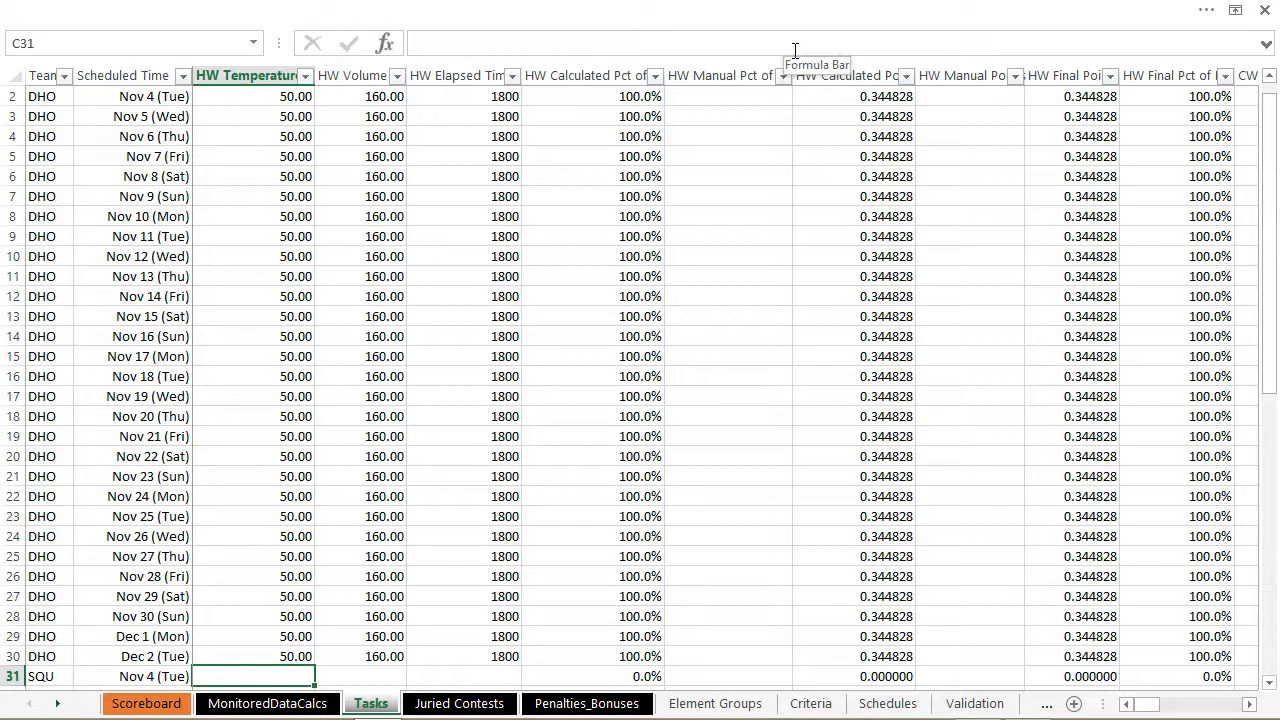
# - Enter an HW temperature of 20, volume of 100 and elapsed time of 2000 for the SQU Nov 4 task record
pyautogui.write('20')
pyautogui.press('Tab')
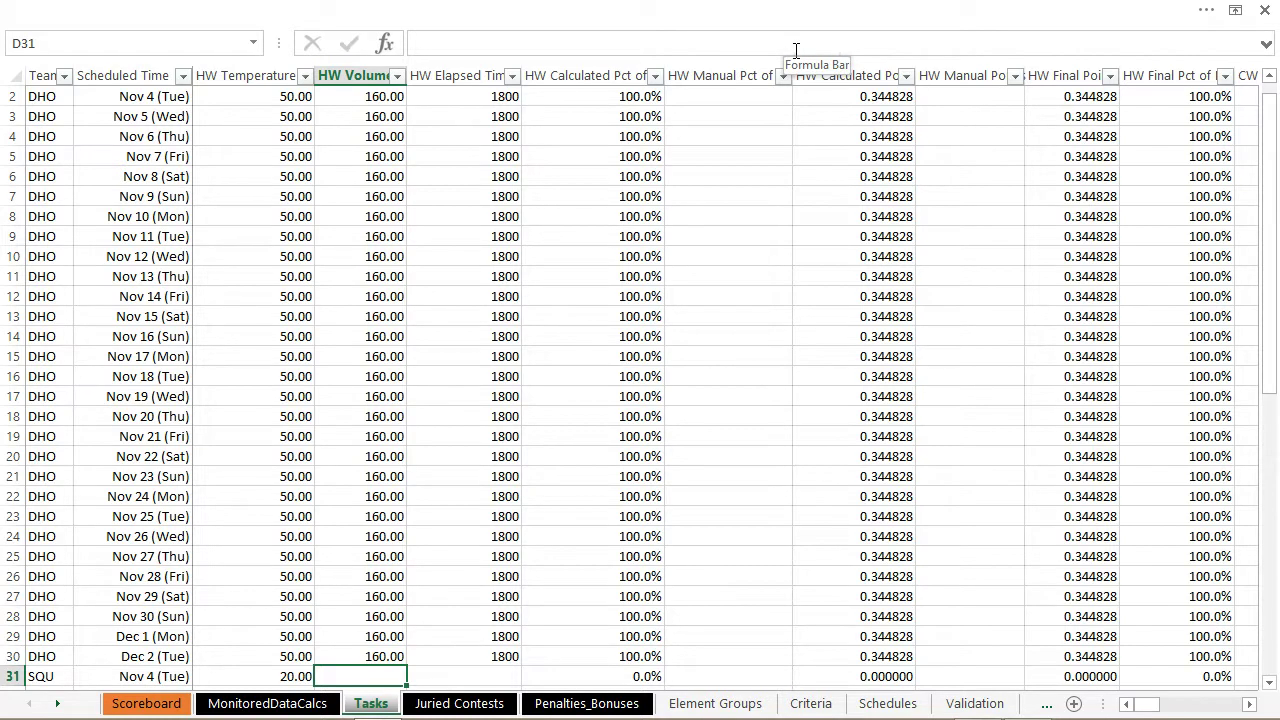
pyautogui.write('100')
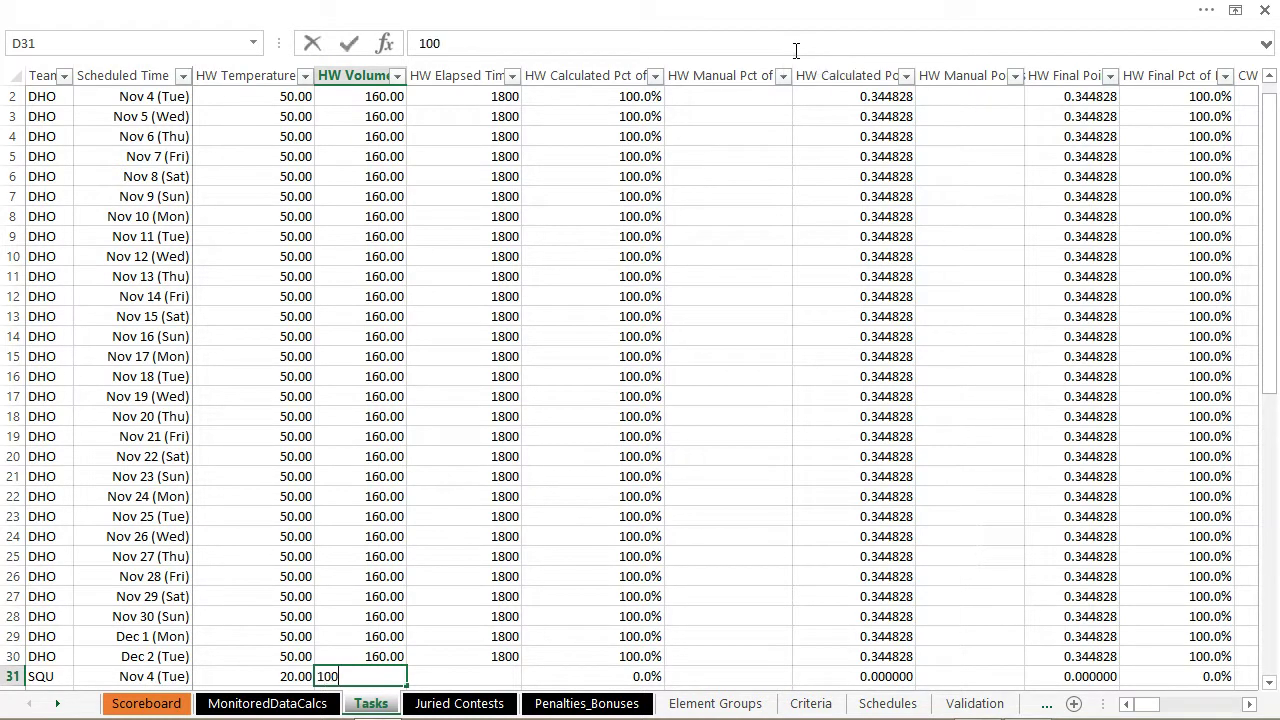
pyautogui.press('Tab')
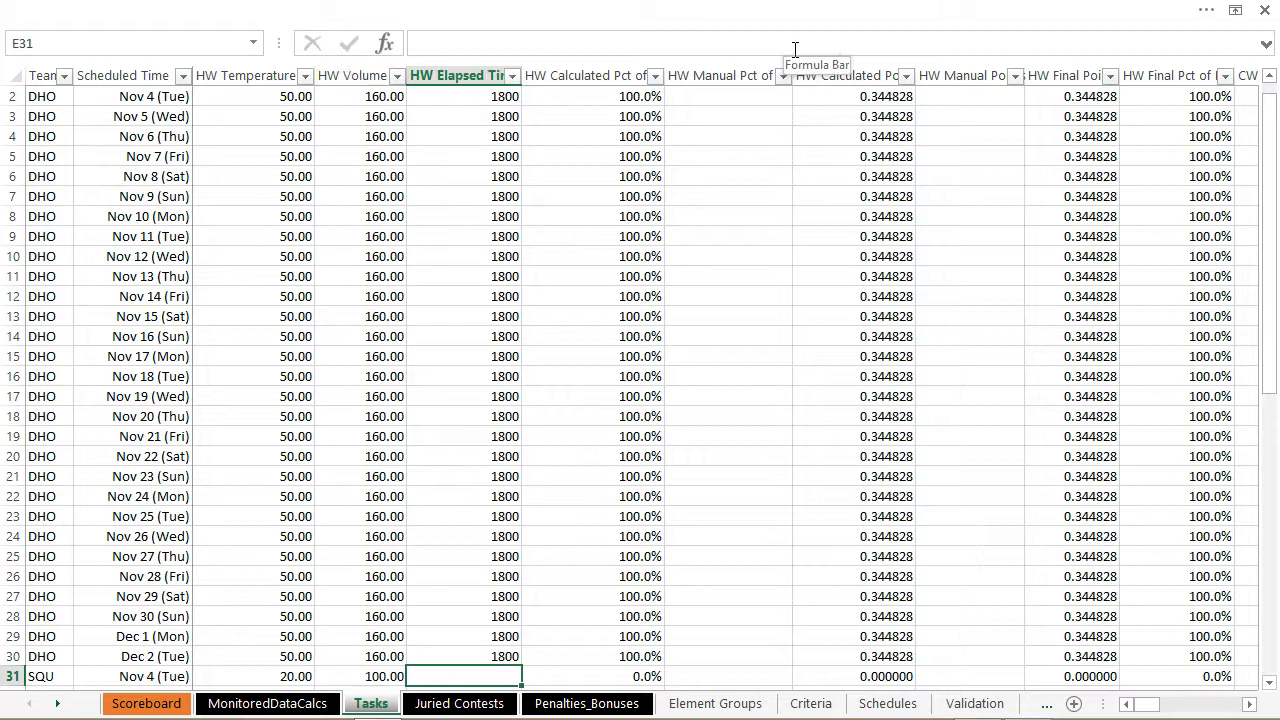
pyautogui.write('2000')
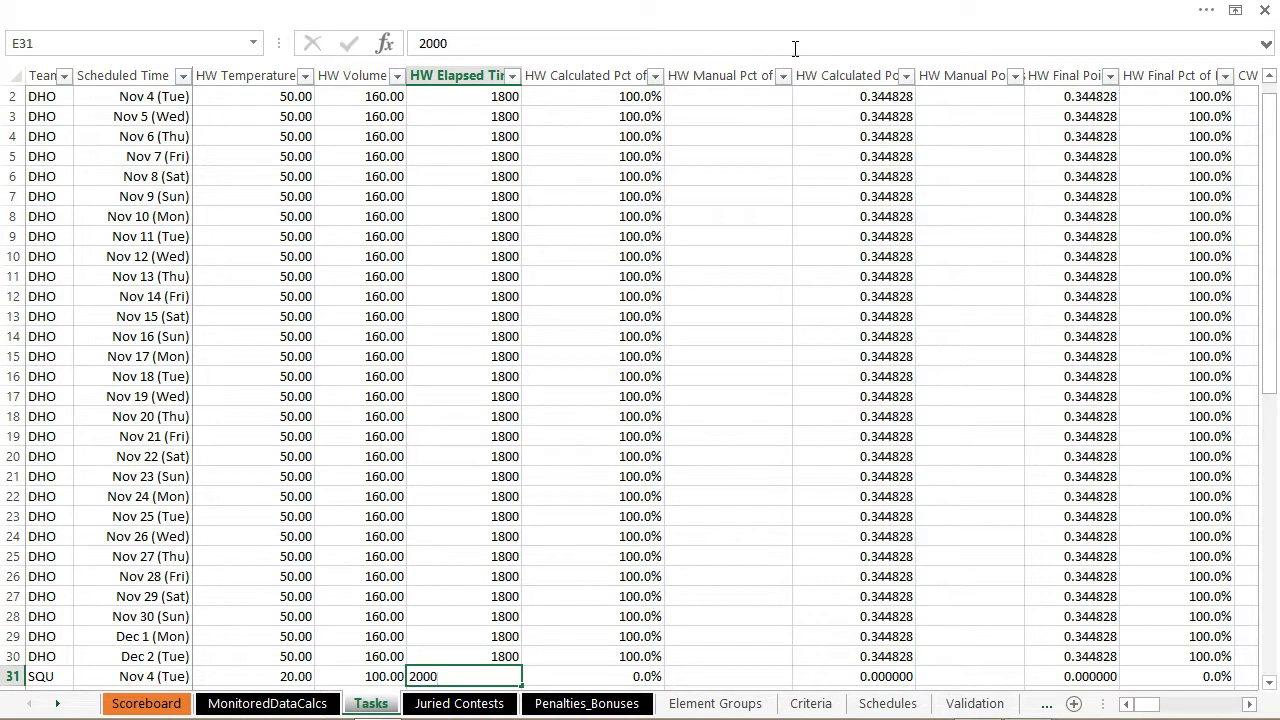
pyautogui.press('Tab')
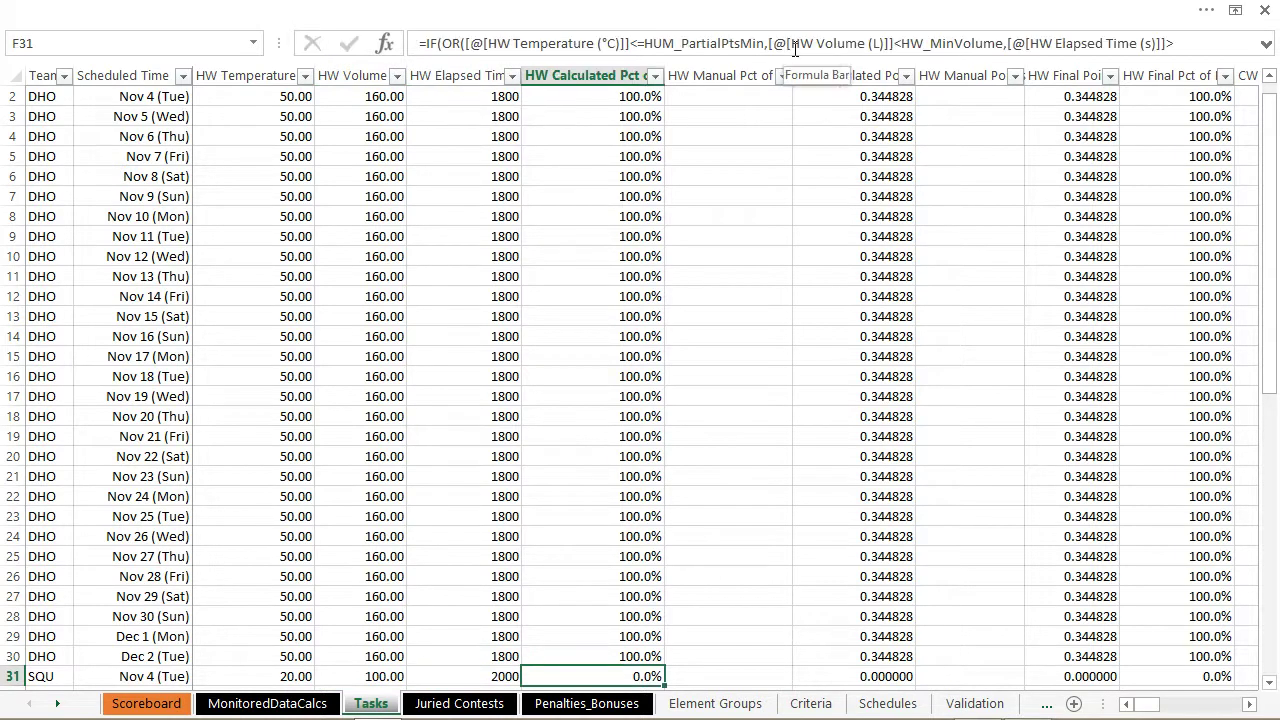
# - Fill SQU's Nov 4 HW temperature, volume and elapsed time down through the Dec 2 row
pyautogui.press('Tab')
pyautogui.press('Left')
pyautogui.press('Left')
pyautogui.press('Left')
pyautogui.press('Left')
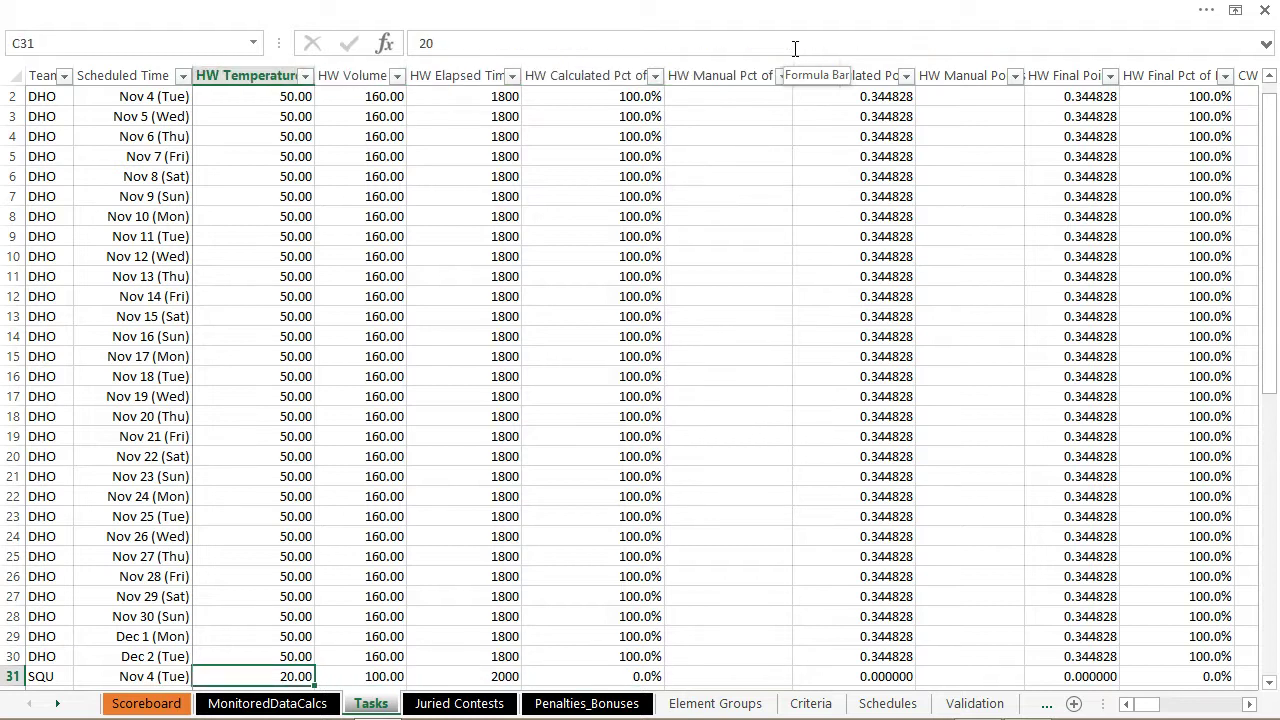
pyautogui.hotkey('shift', 'Right')
pyautogui.hotkey('shift', 'Right')
pyautogui.hotkey('ctrl', 'shift', 'Down')
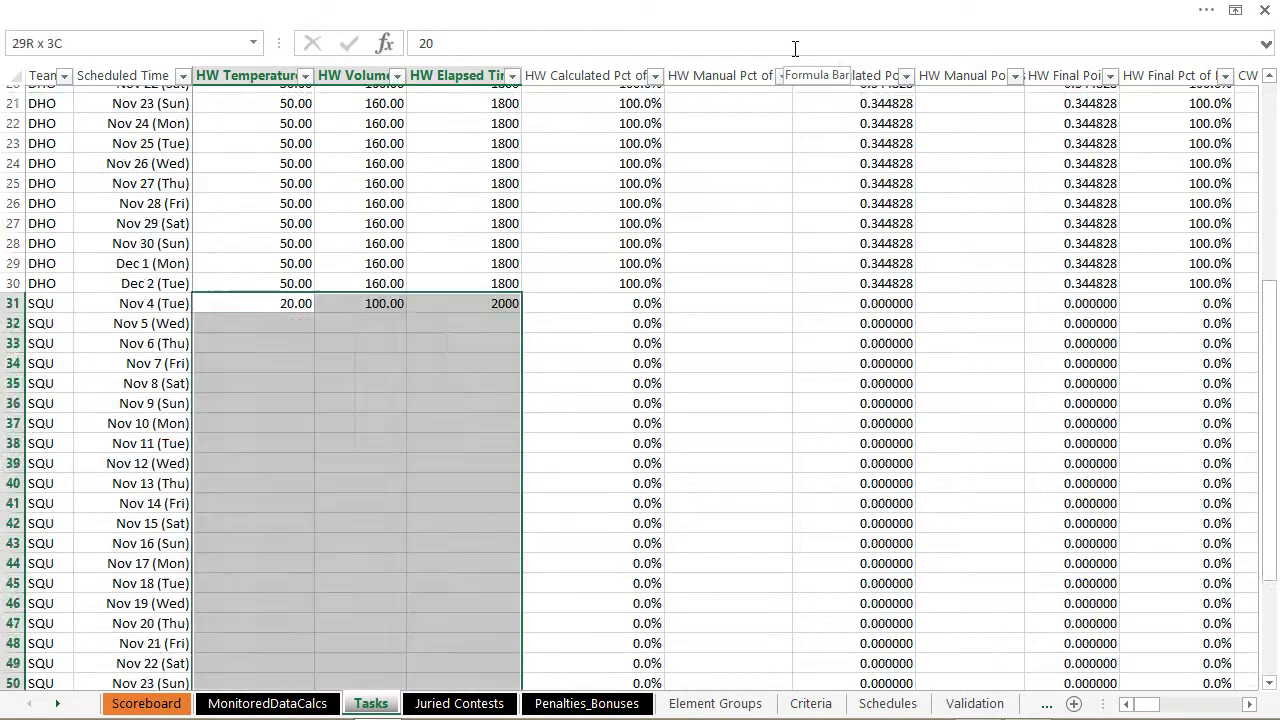
pyautogui.hotkey('ctrl', 'd')
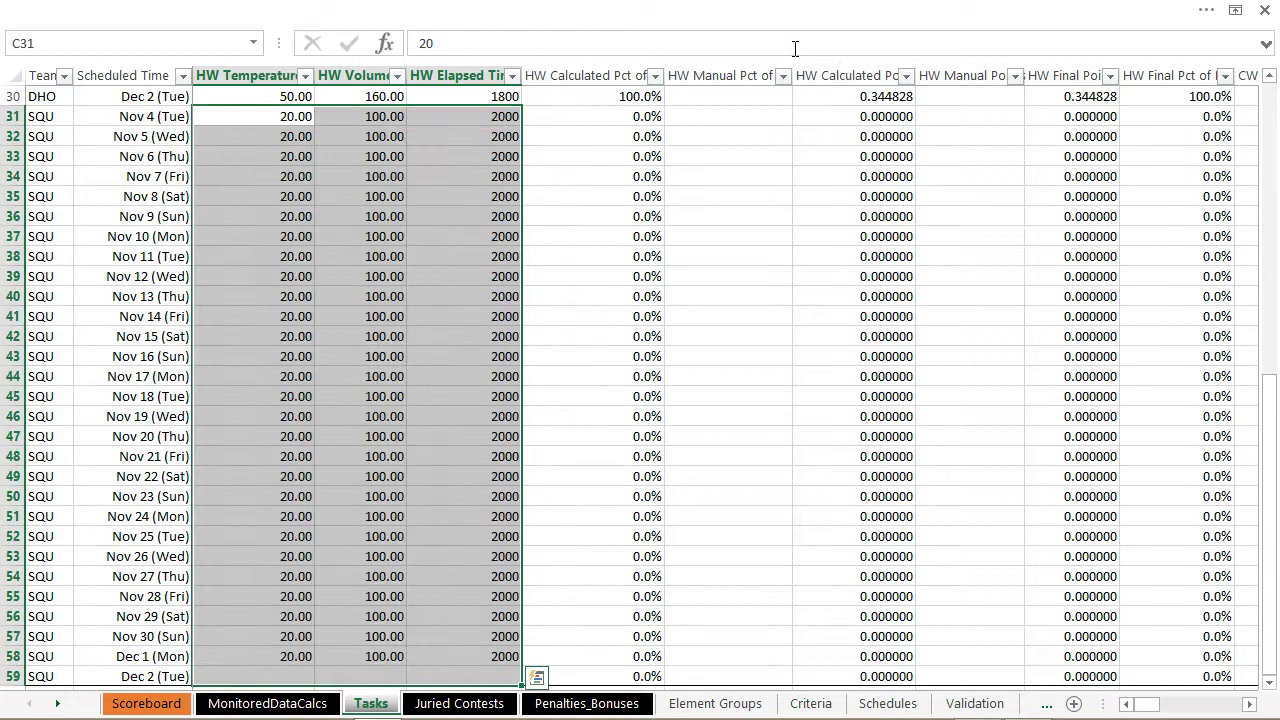
# - Enter 0% as the CW Pct of Max for the SQU Nov 4 task record
pyautogui.press('Right')
pyautogui.press('Right')
pyautogui.press('Right')
pyautogui.press('Right')
pyautogui.press('Right')
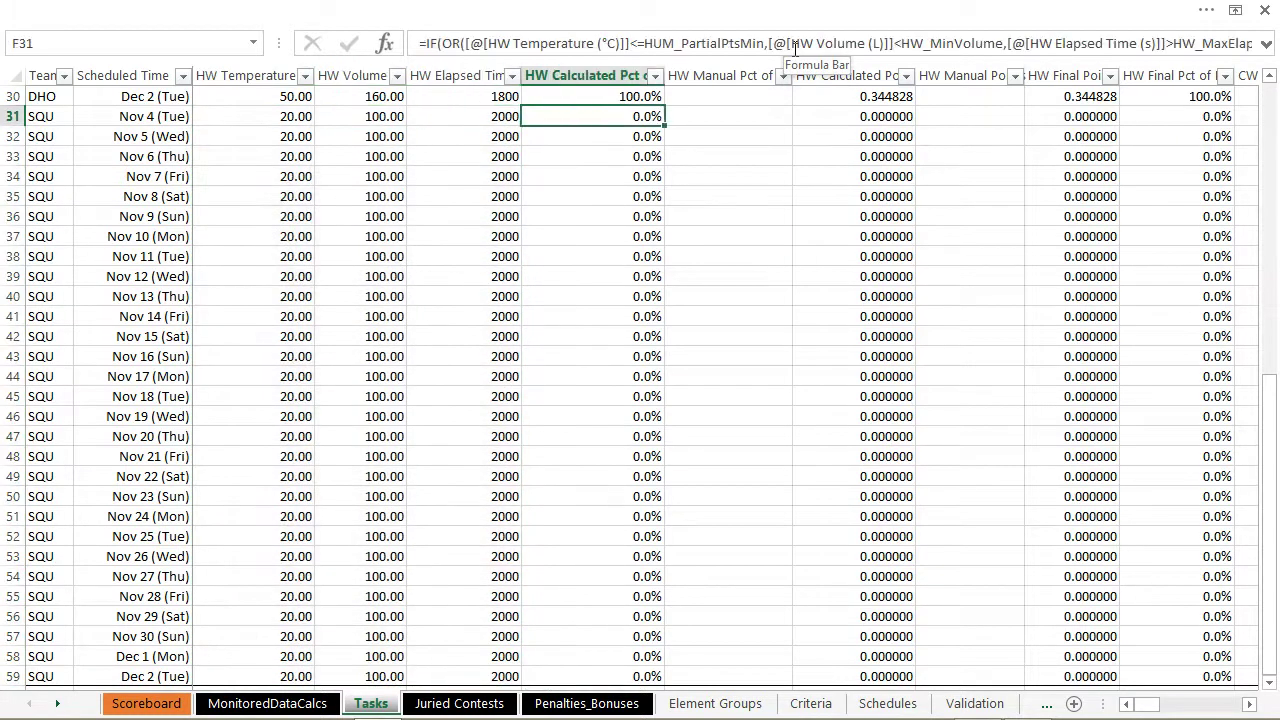
pyautogui.press('Right')
pyautogui.press('Right')
pyautogui.press('Right')
pyautogui.press('Right')
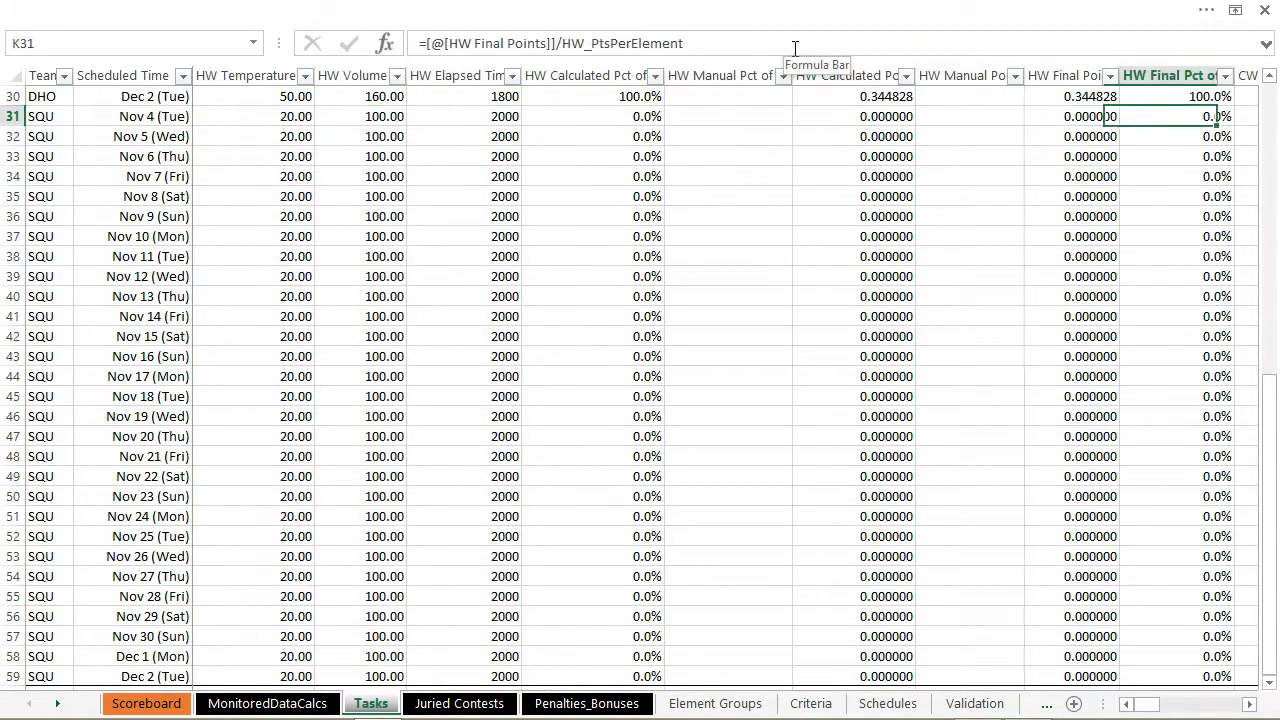
pyautogui.press('Right')
pyautogui.press('Left')
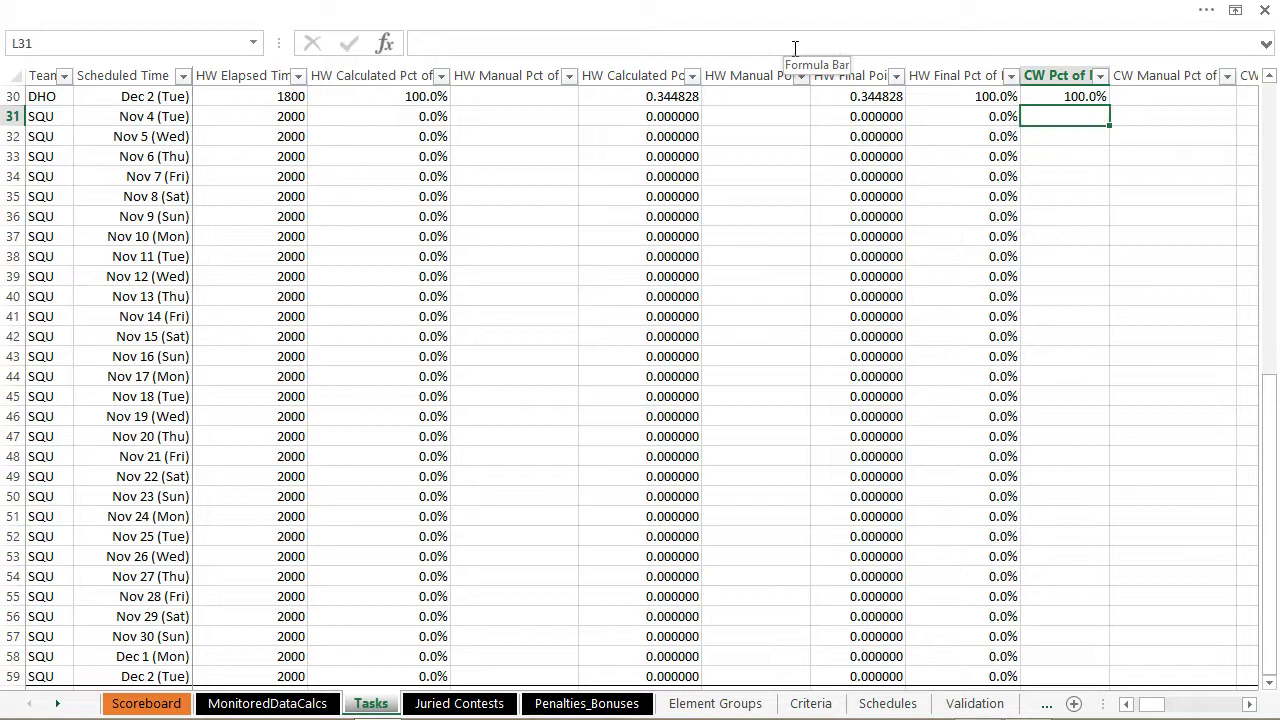
pyautogui.write('0%')
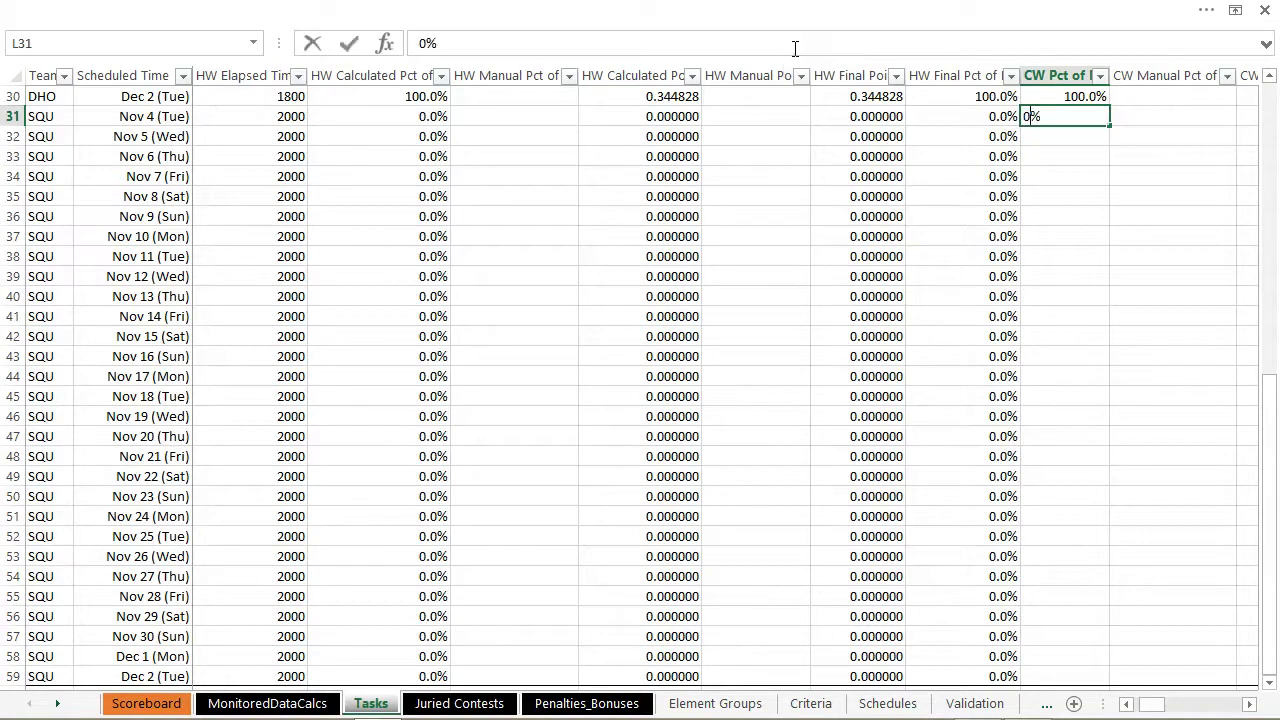
pyautogui.press('Return')
# - Copy SQU's Nov 4 CW Pct of Max down through the Dec 2 row
pyautogui.press('Up')
pyautogui.hotkey('shift', 'Down')
pyautogui.hotkey('shift', 'Down')
pyautogui.hotkey('shift', 'Down')
pyautogui.hotkey('shift', 'Down')
pyautogui.hotkey('shift', 'Down')
pyautogui.hotkey('shift', 'Down')
pyautogui.hotkey('shift', 'Down')
pyautogui.hotkey('shift', 'Down')
pyautogui.hotkey('shift', 'Down')
pyautogui.hotkey('shift', 'Down')
pyautogui.hotkey('shift', 'Down')
pyautogui.hotkey('shift', 'Down')
pyautogui.hotkey('shift', 'Down')
pyautogui.hotkey('shift', 'Down')
pyautogui.hotkey('shift', 'Down')
pyautogui.hotkey('shift', 'Down')
pyautogui.hotkey('shift', 'Down')
pyautogui.hotkey('shift', 'Down')
pyautogui.hotkey('shift', 'Down')
pyautogui.hotkey('shift', 'Down')
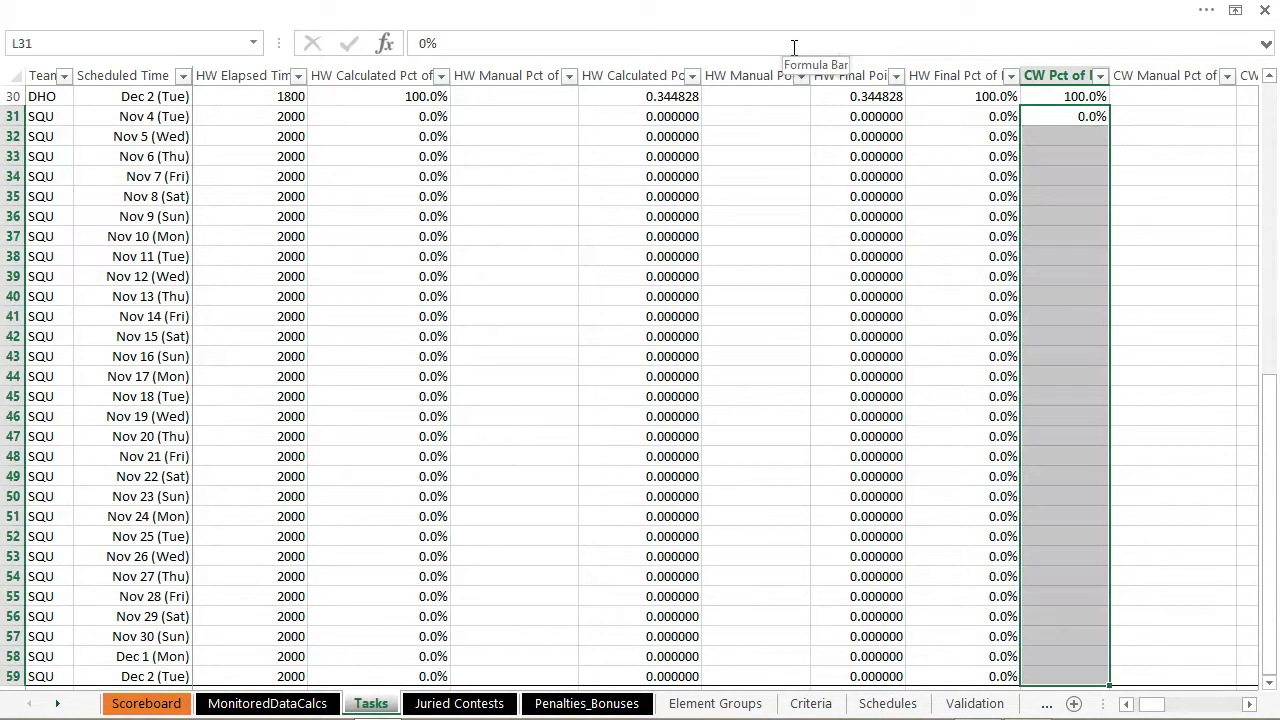
pyautogui.hotkey('ctrl', 'v')
pyautogui.press('Right')
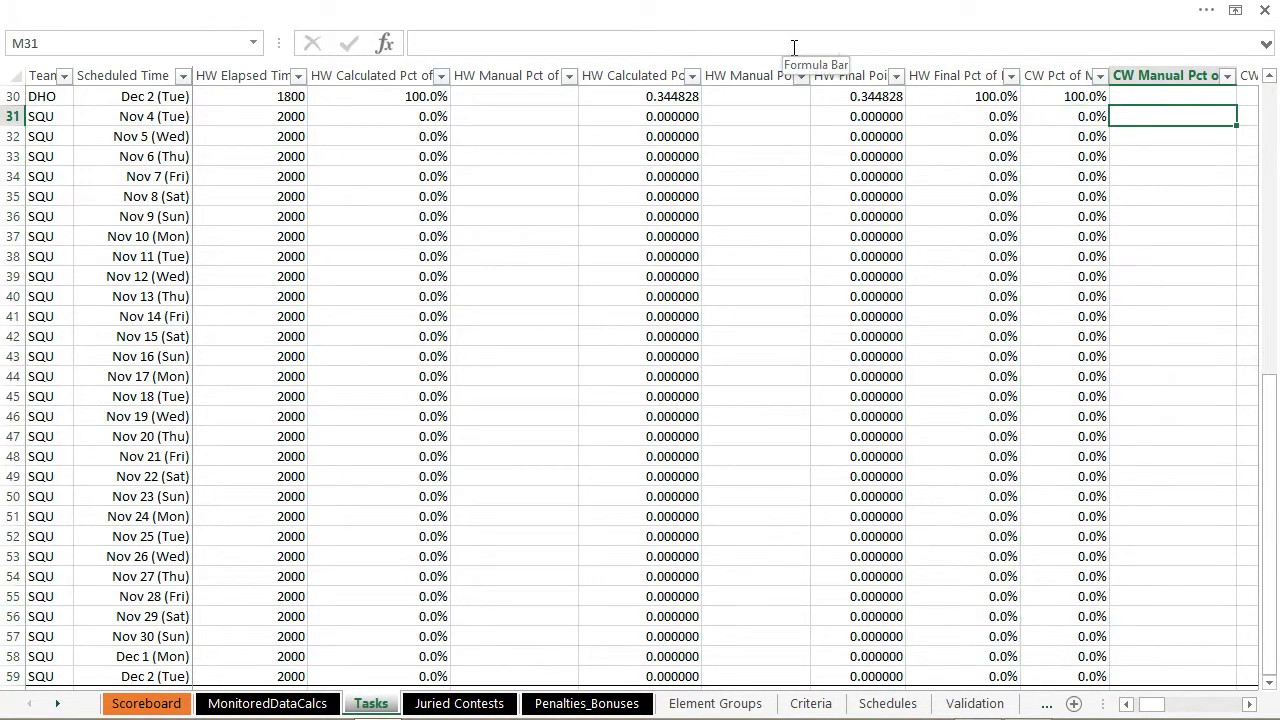
# - Check the CW manual, calculated and final points columns and their formulas in the SQU Nov 4 row
pyautogui.press('Right')
pyautogui.press('Right')
pyautogui.press('Right')
pyautogui.press('Right')
pyautogui.press('Right')
pyautogui.press('Right')
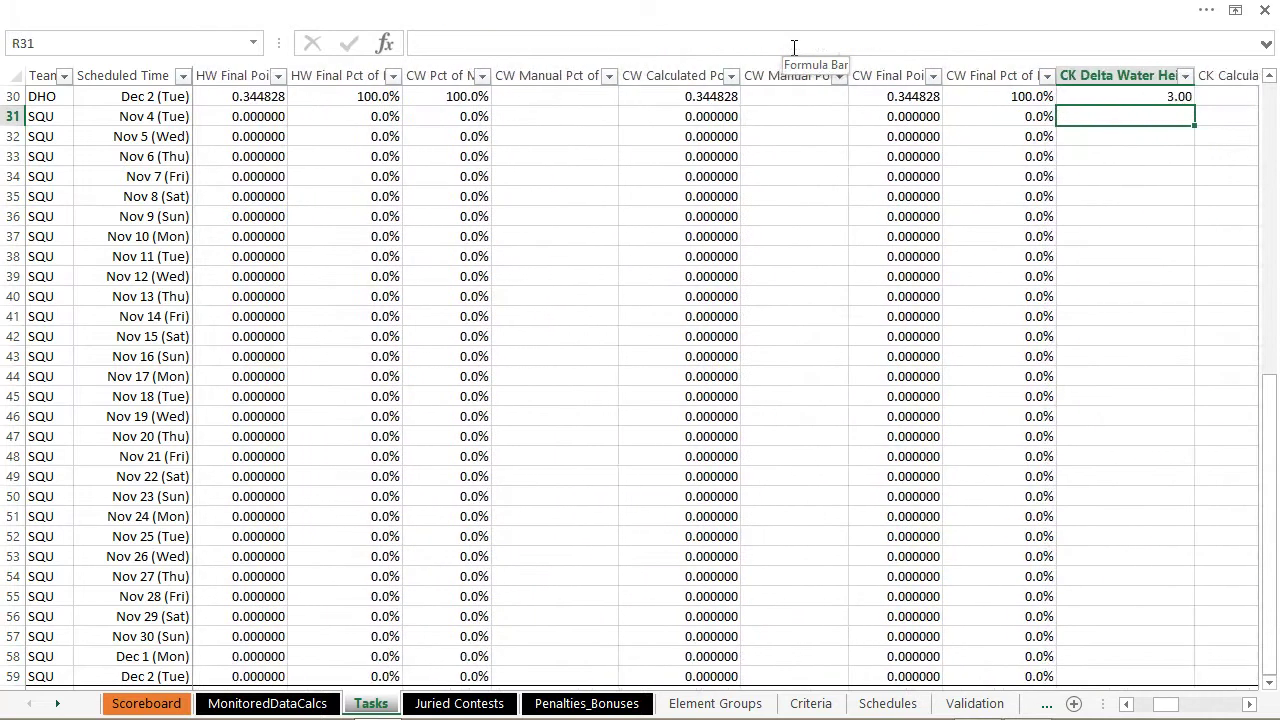
pyautogui.press('Left')
pyautogui.press('Left')
pyautogui.press('Left')
pyautogui.press('Left')
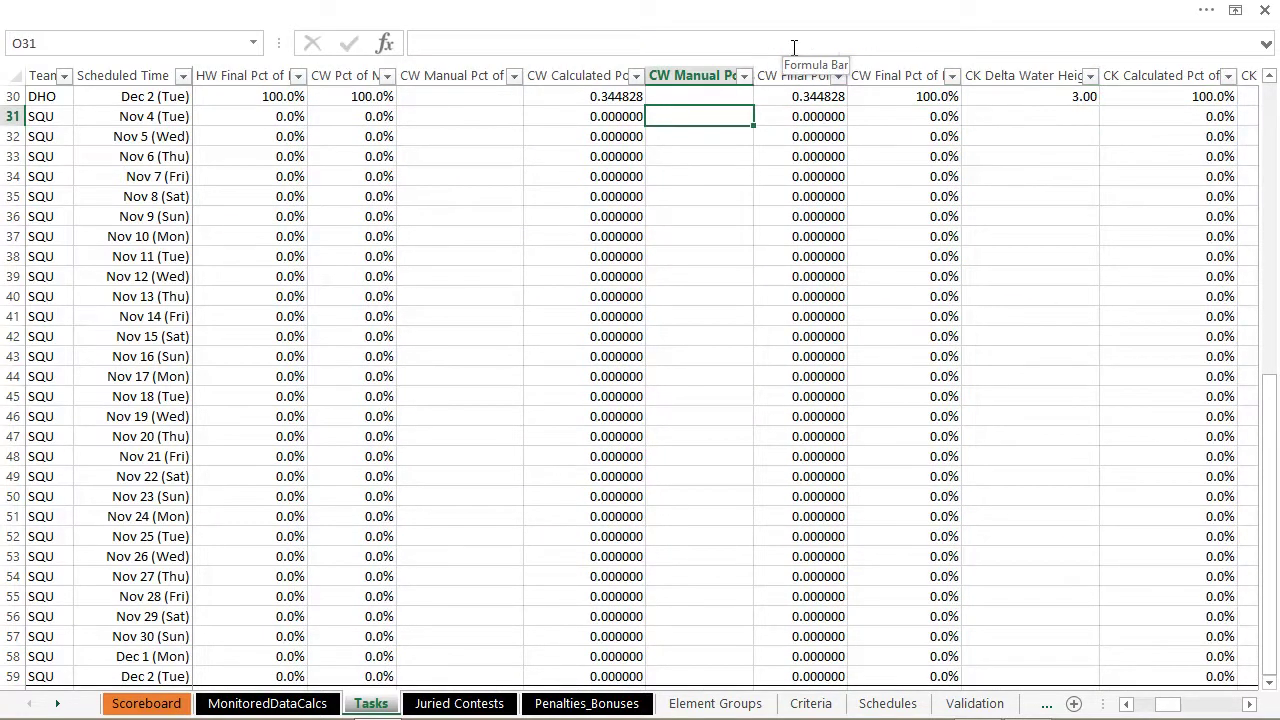
pyautogui.press('Right')
pyautogui.press('Right')
pyautogui.press('Left')
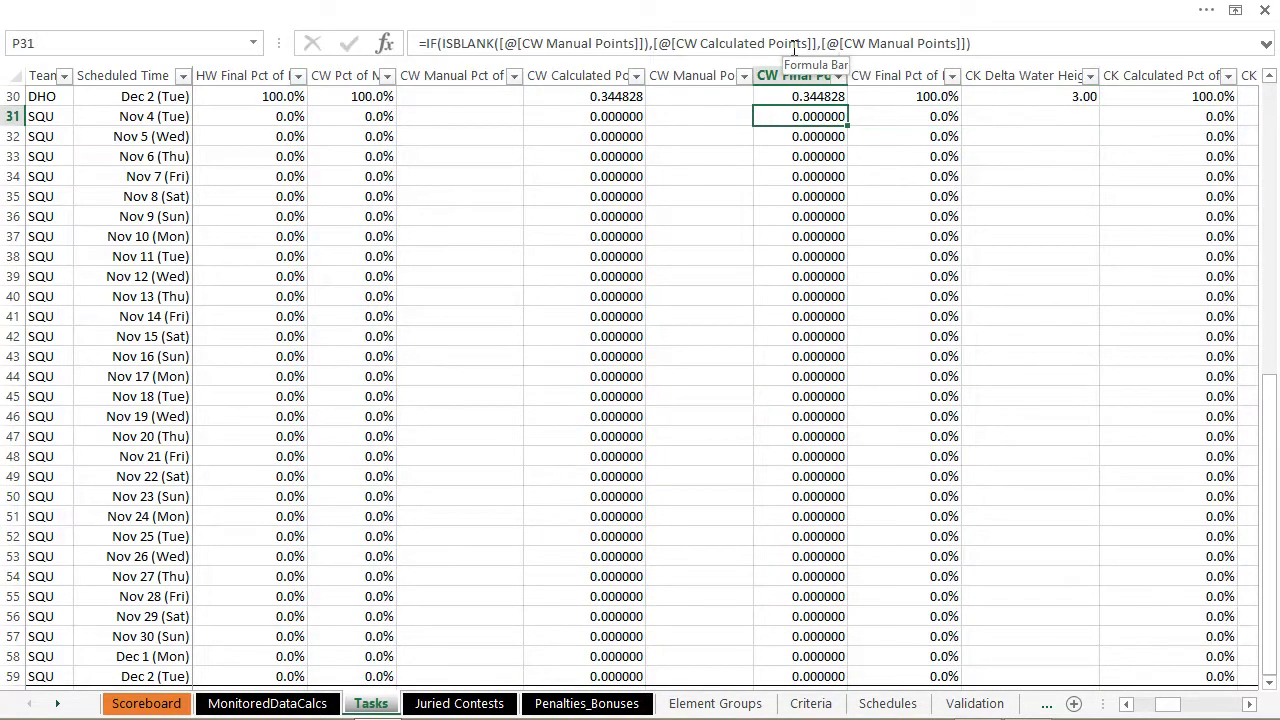
# - Enter 0 as the CK Delta Water Height for SQU on Nov 4 and fill it down through Dec 2
pyautogui.press('Right')
pyautogui.press('Right')
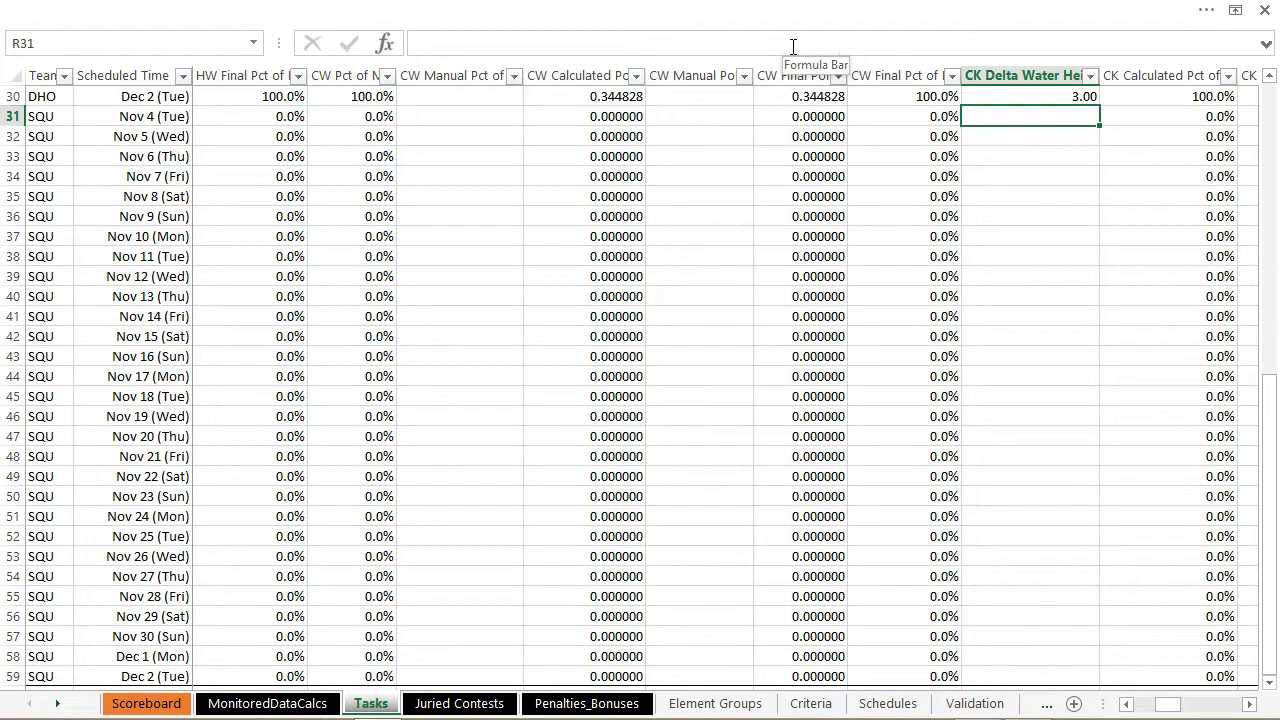
pyautogui.write('0')
pyautogui.press('Return')
pyautogui.press('Up')
pyautogui.hotkey('ctrl', 'shift', 'Down')
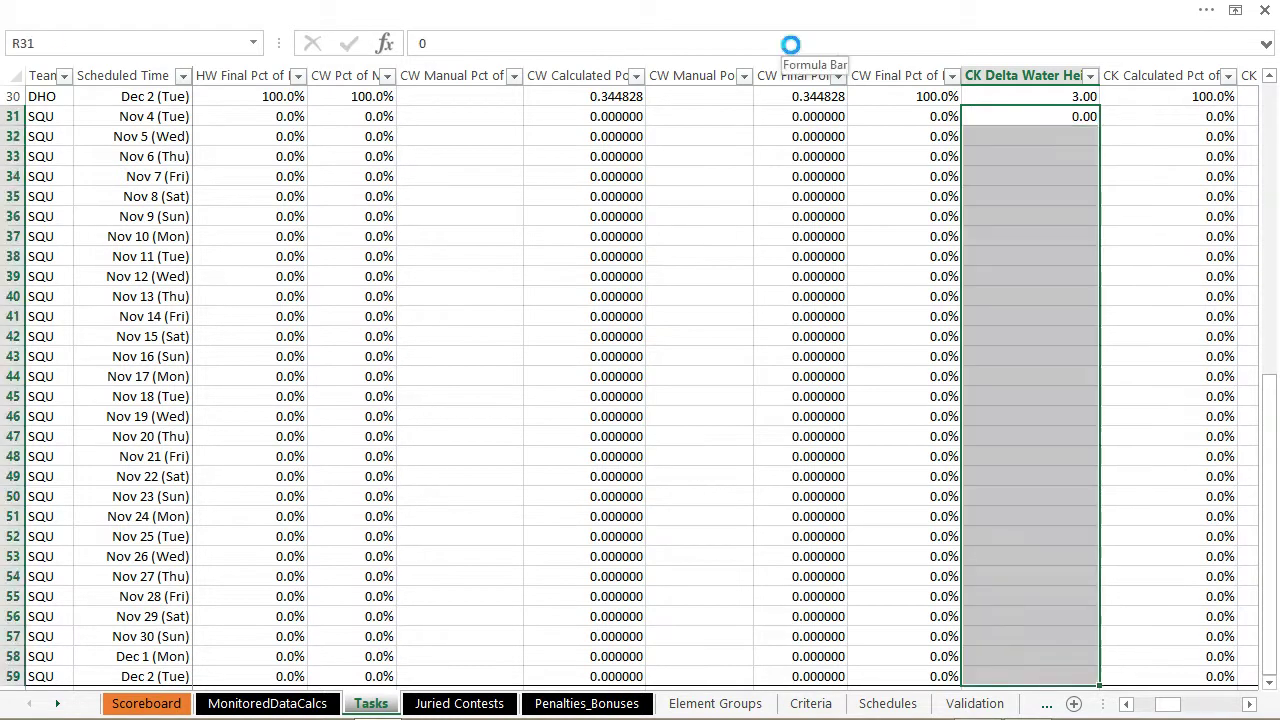
pyautogui.hotkey('ctrl', 'd')
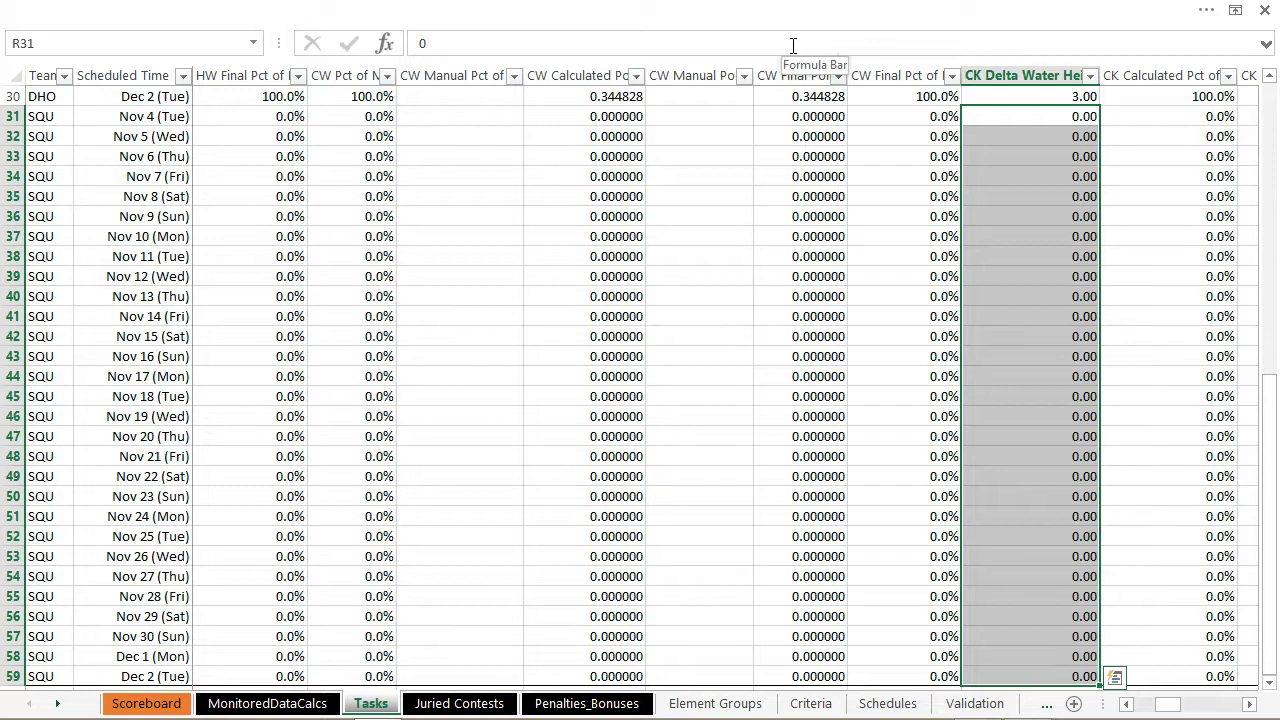
pyautogui.press('Right')
pyautogui.press('Left')
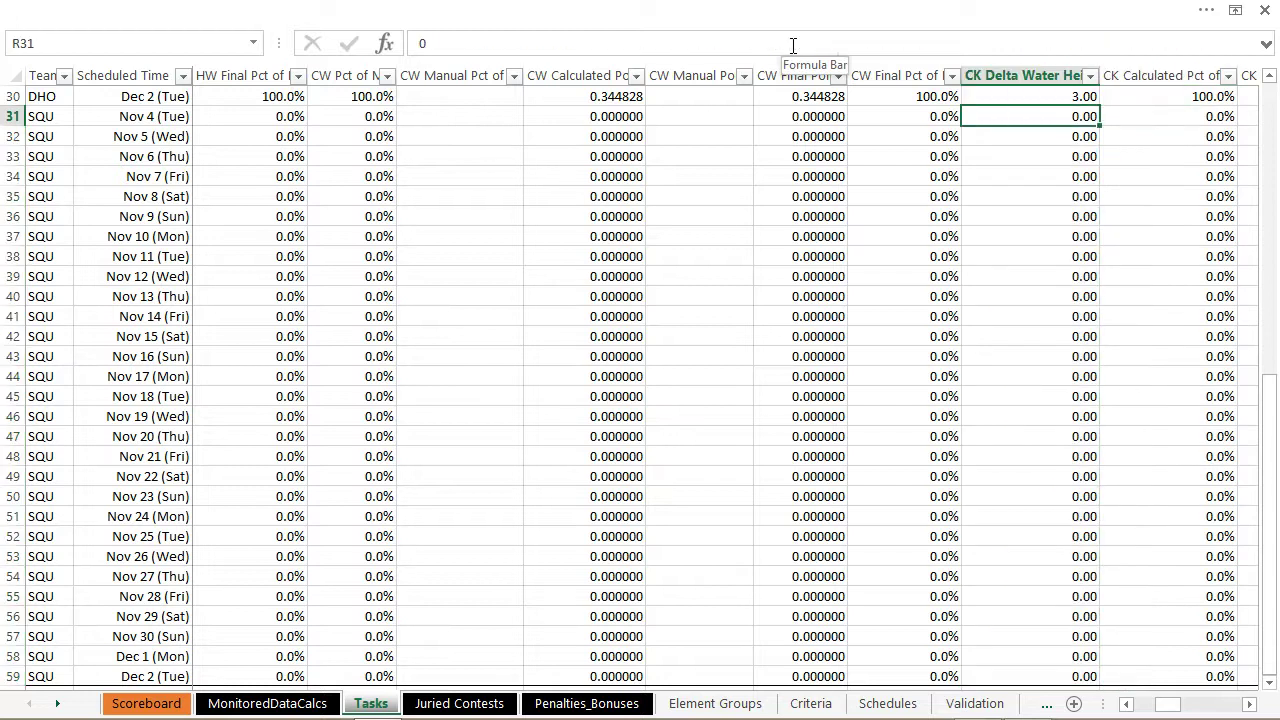
# - Examine the CK calculated percentage and points columns and their formulas in the SQU Nov 4 row
pyautogui.press('Right')
pyautogui.press('Right')
pyautogui.press('Right')
pyautogui.press('Right')
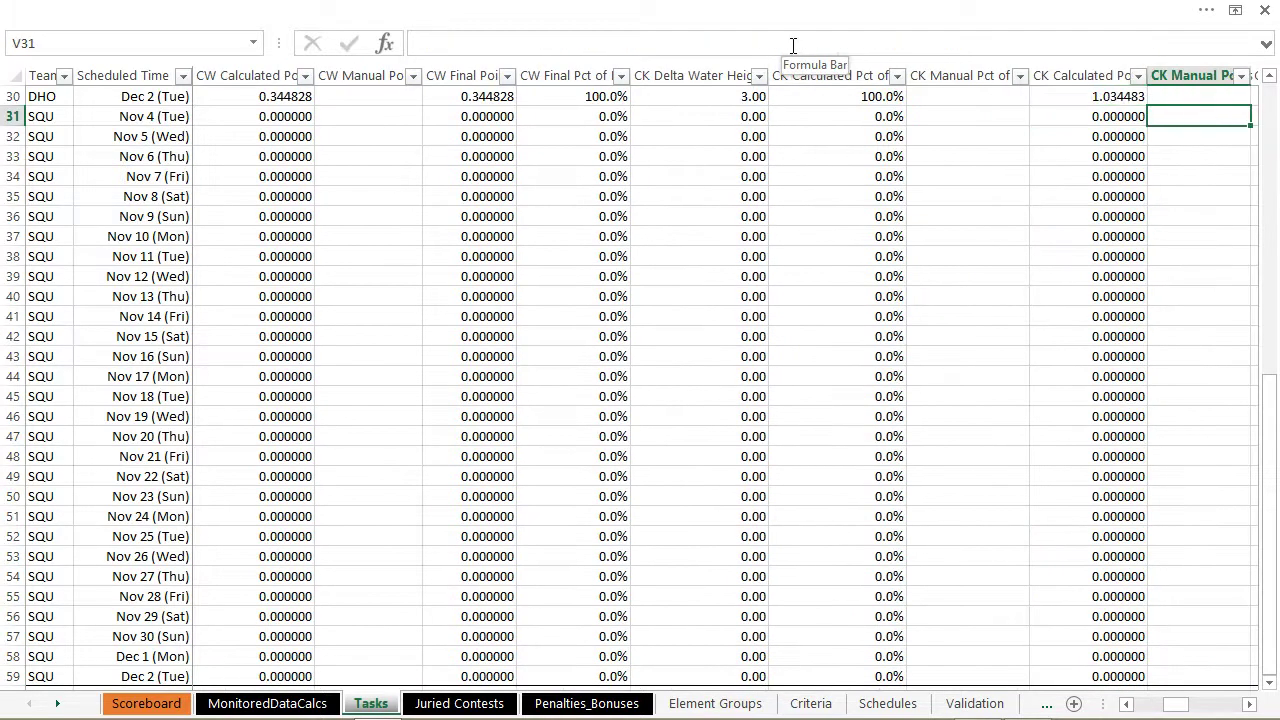
pyautogui.press('Left')
pyautogui.press('Left')
pyautogui.press('Left')
pyautogui.press('Left')
pyautogui.press('Left')
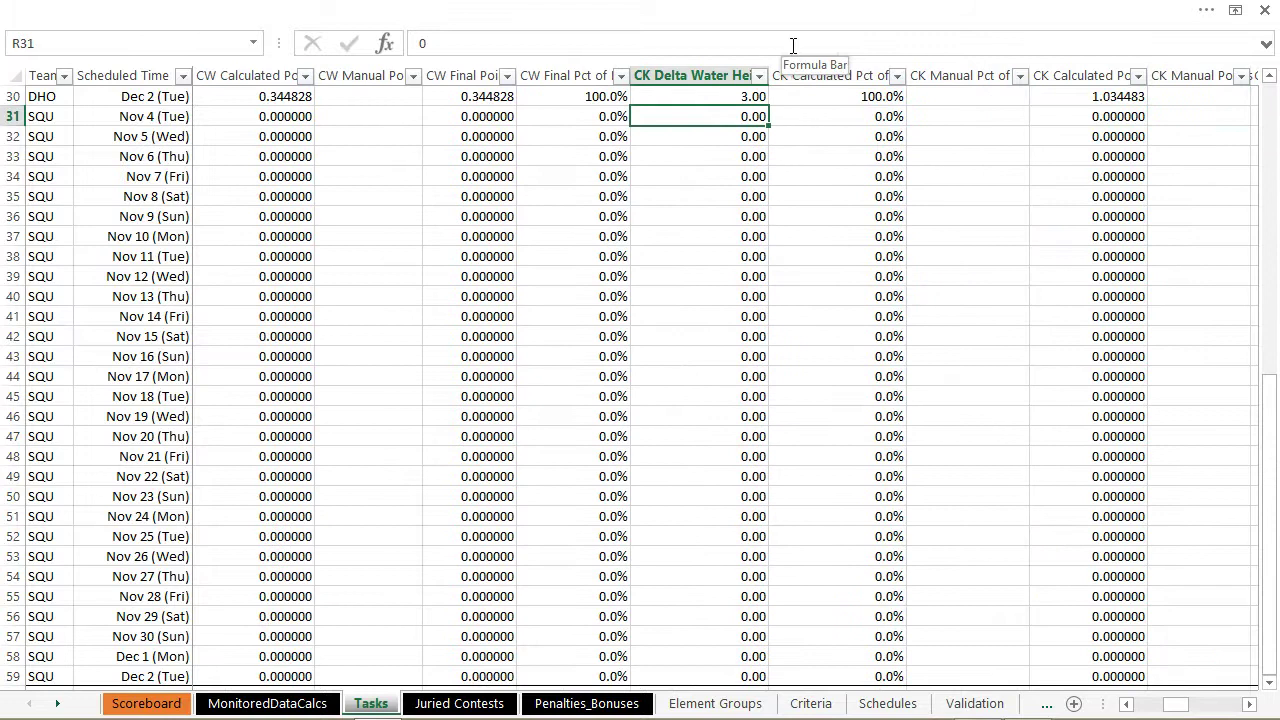
pyautogui.press('Right')
pyautogui.press('Right')
pyautogui.press('Right')
pyautogui.press('Right')
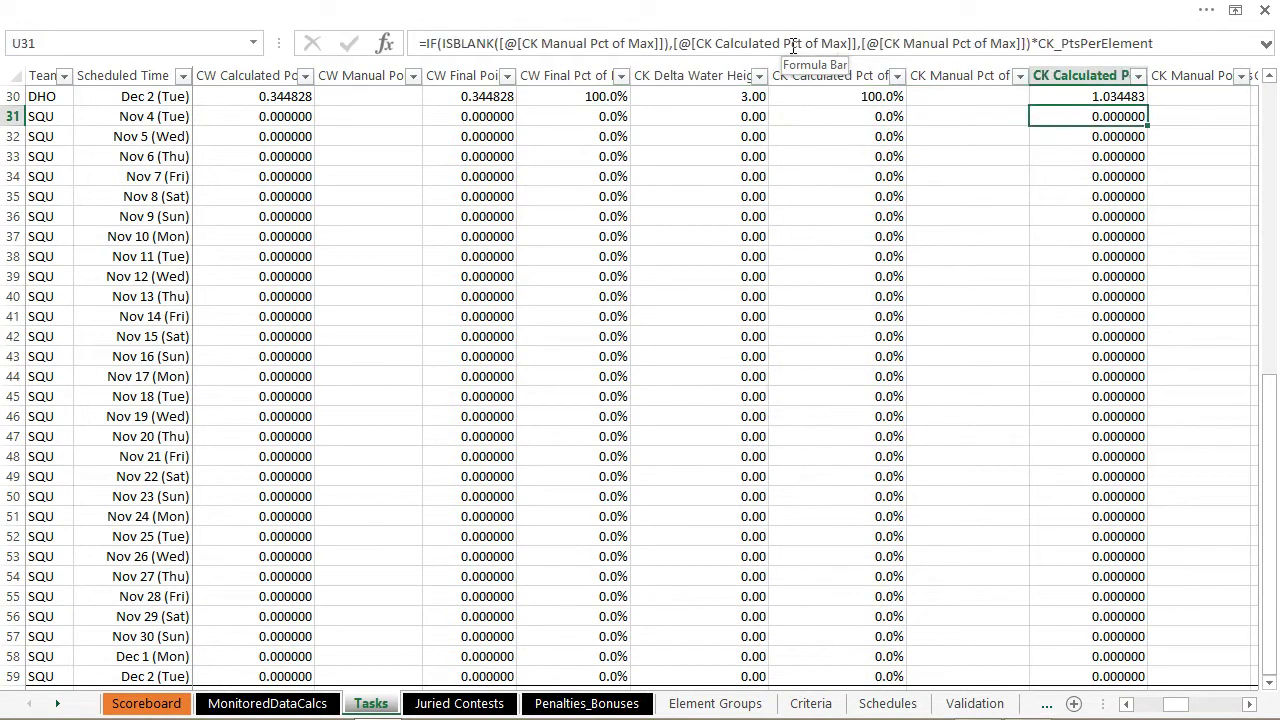
# - Enter 20 as the DW Max Cycle Temperature for SQU on Nov 4 and fill it down through Dec 2
pyautogui.press('Right')
pyautogui.press('Right')
pyautogui.press('Right')
pyautogui.press('Right')
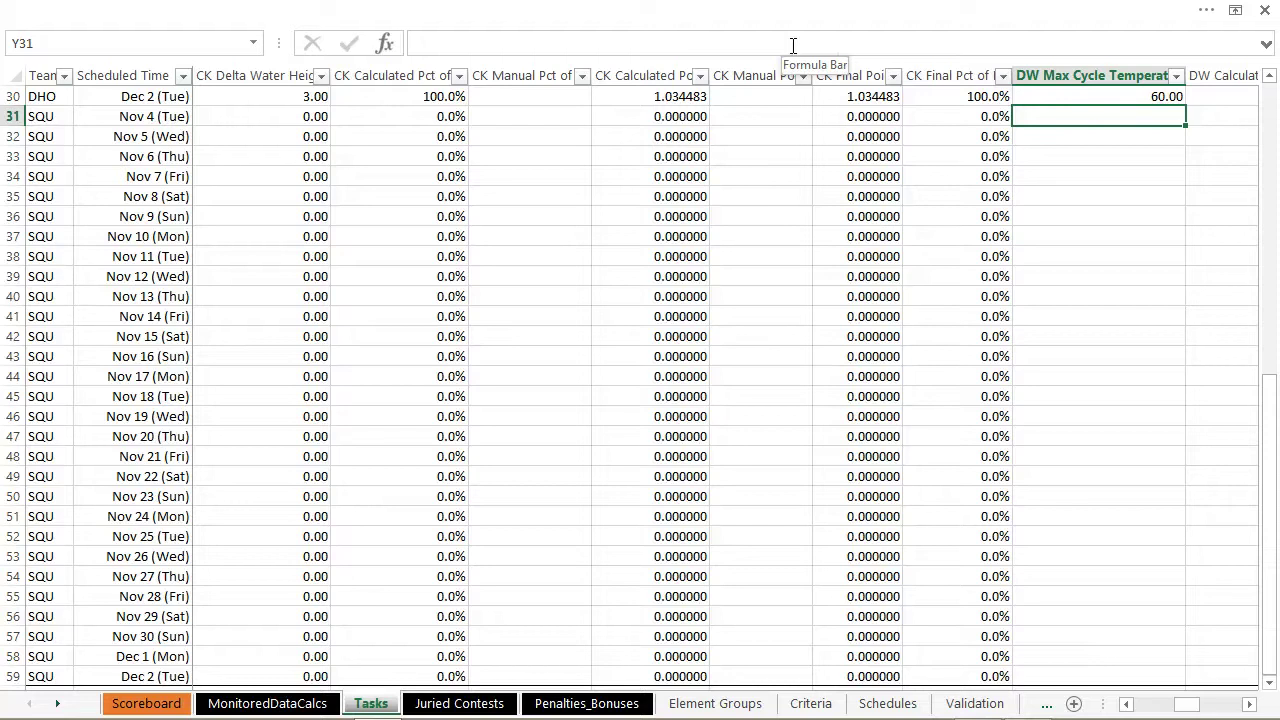
pyautogui.write('20')
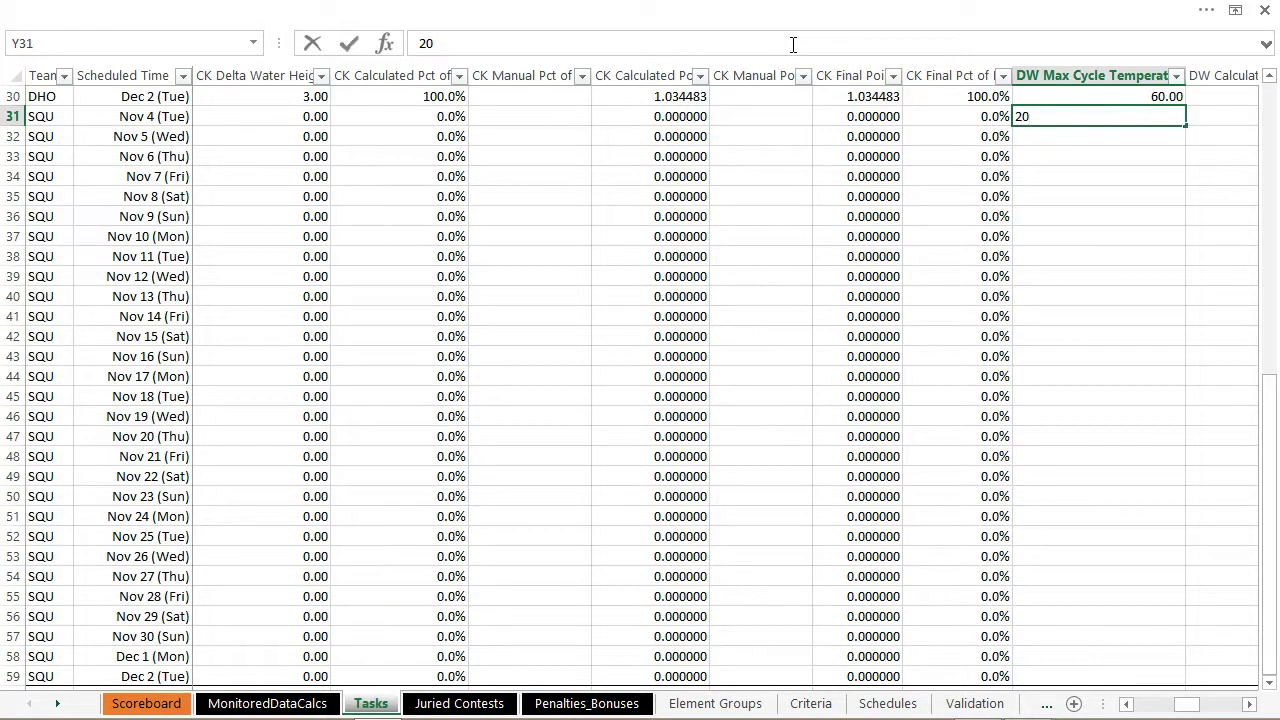
pyautogui.hotkey('ctrl', 'Return')
pyautogui.press('Down')
pyautogui.press('Up')
pyautogui.hotkey('ctrl', 'shift', 'Down')
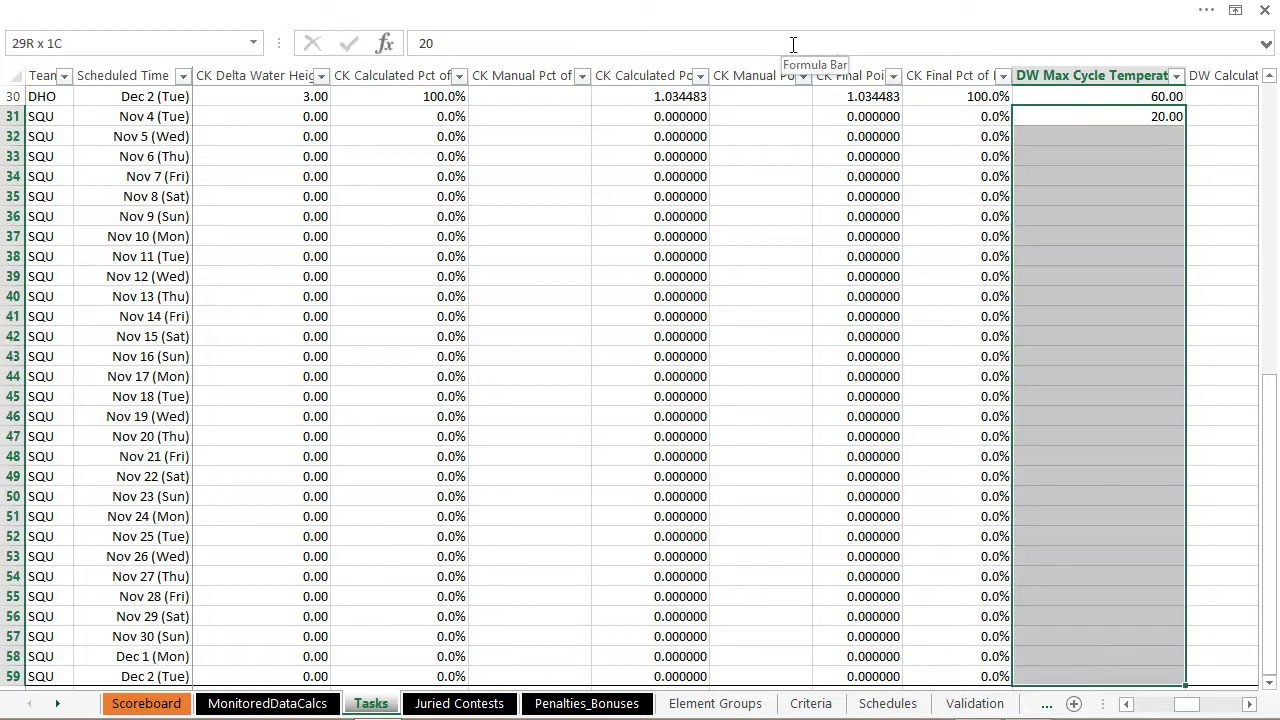
pyautogui.hotkey('ctrl', 'd')
# - Enter 0% as the LT Pct of Max for SQU on Nov 4 and fill it down through Dec 2
pyautogui.press('Right')
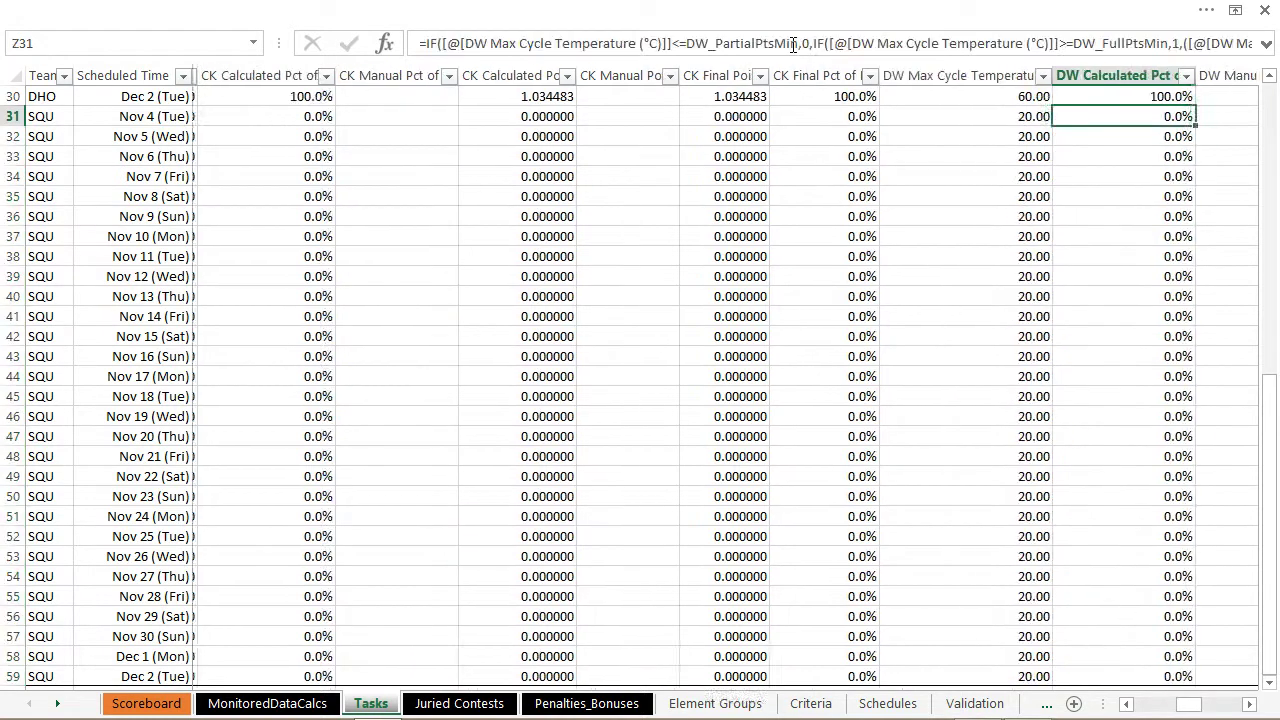
pyautogui.press('Right')
pyautogui.press('Right')
pyautogui.press('Right')
pyautogui.press('Right')
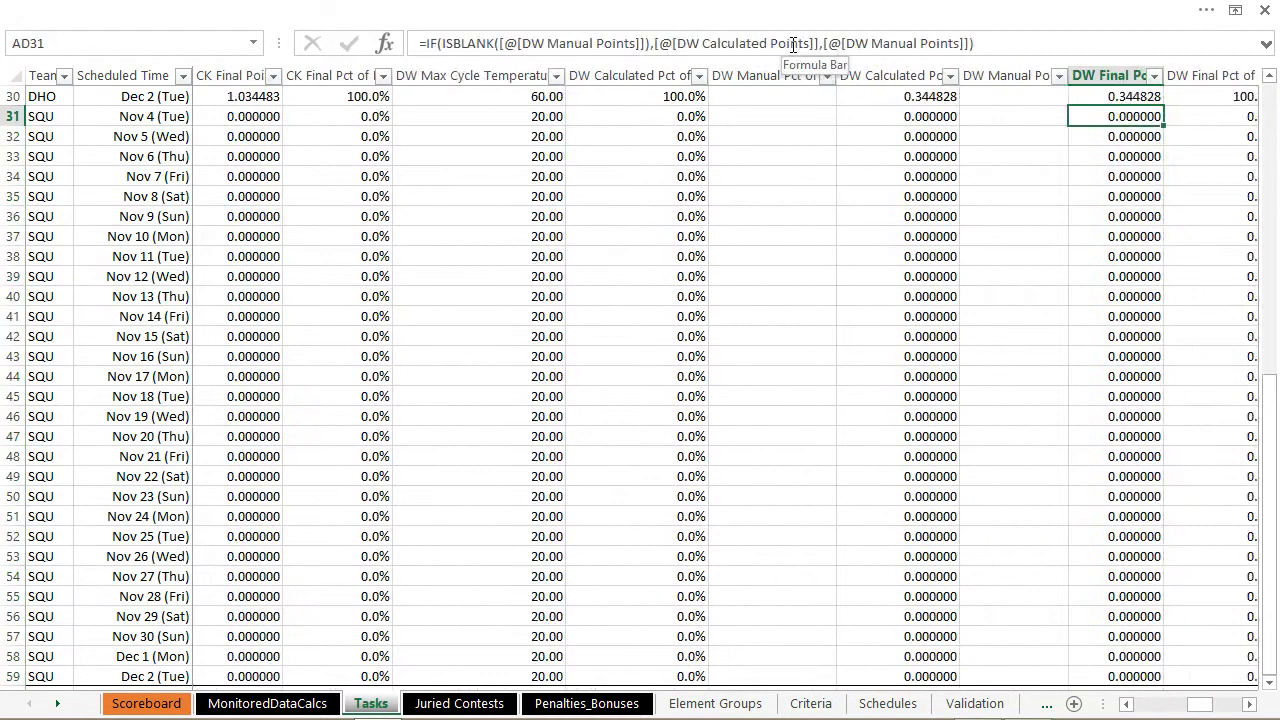
pyautogui.press('Right')
pyautogui.press('Right')
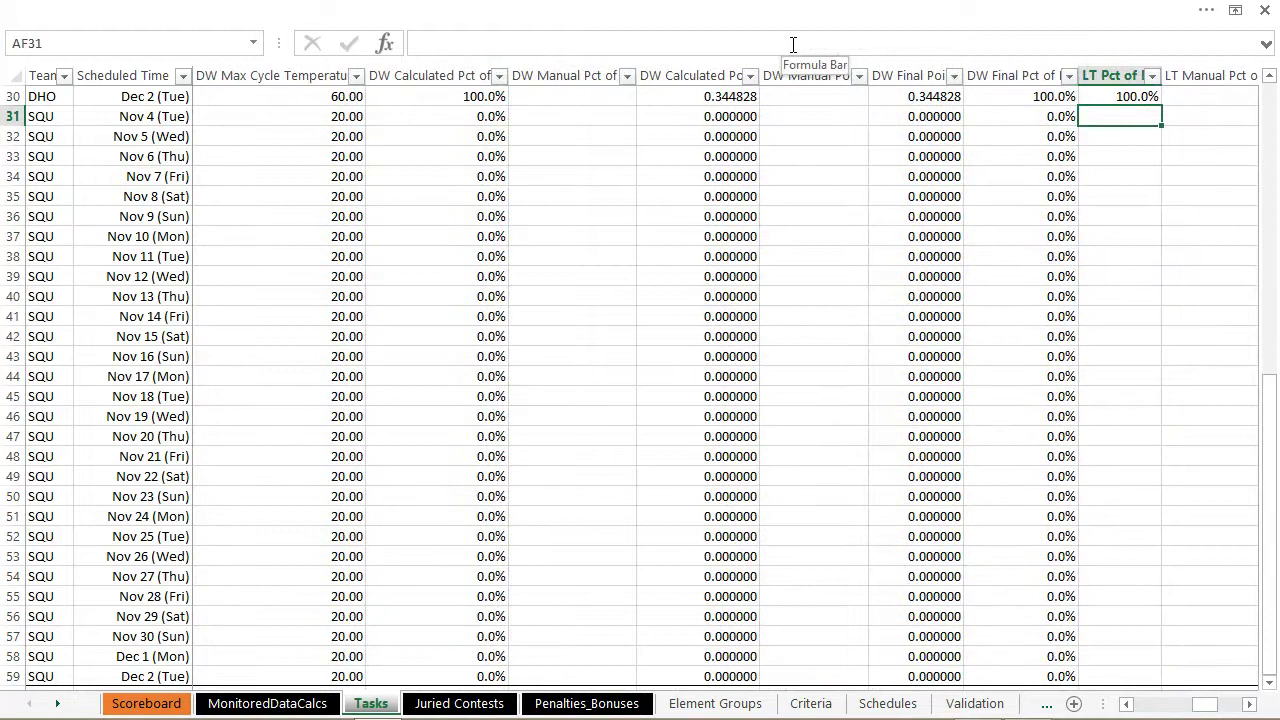
pyautogui.write('0%')
pyautogui.press('Return')
pyautogui.press('Up')
pyautogui.hotkey('ctrl', 'shift', 'Down')
pyautogui.hotkey('ctrl', 'd')
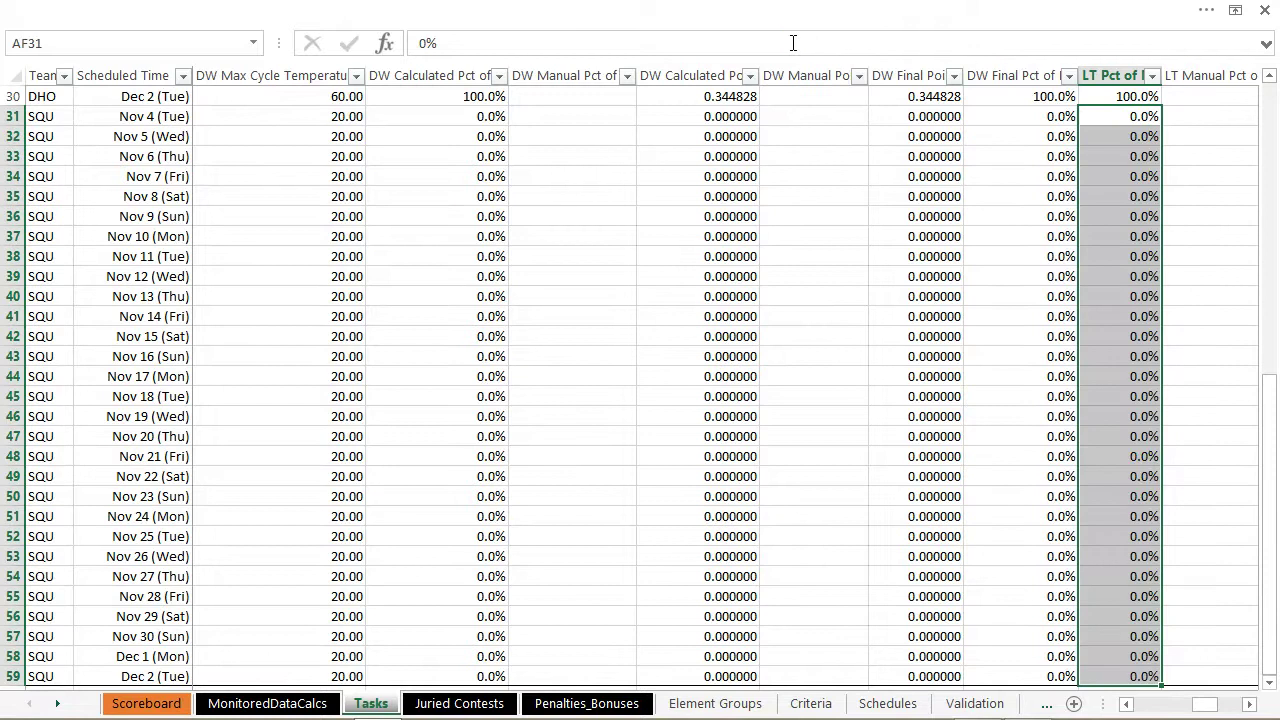
pyautogui.press('Right')
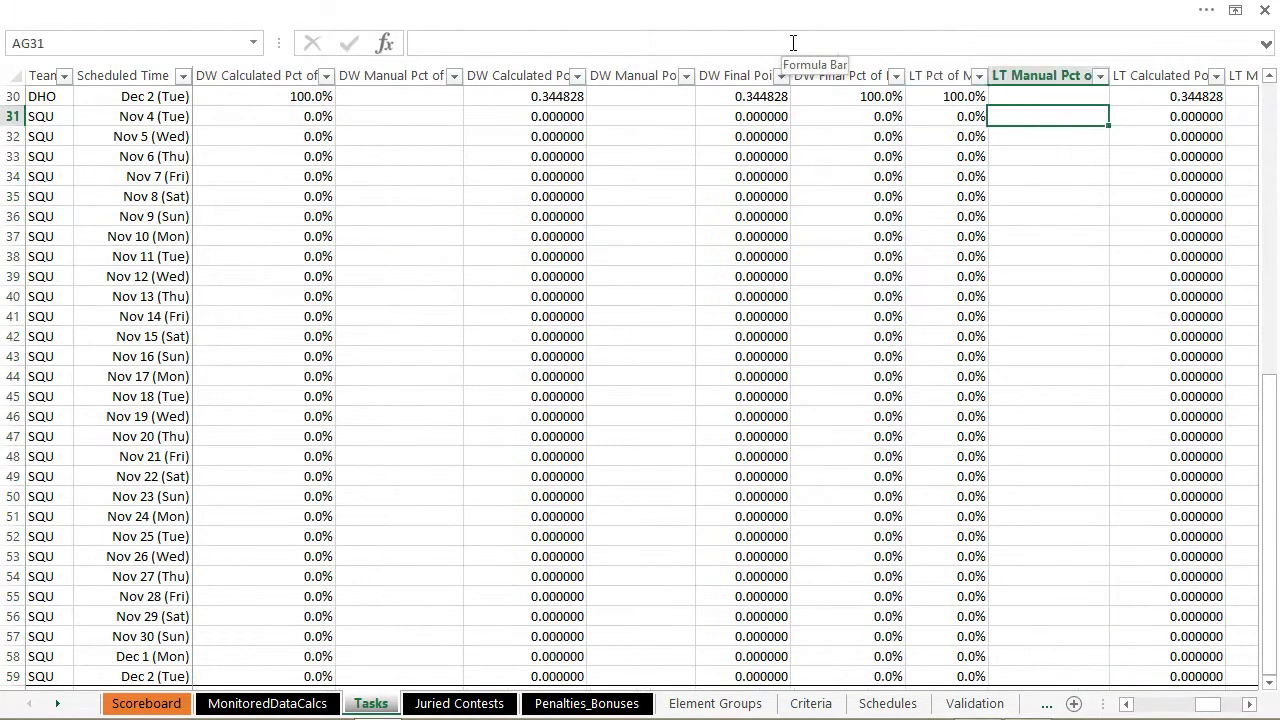
# - Enter 0% as the HE Pct of Max for SQU on Nov 4 and fill it down through Dec 2
pyautogui.press('Right')
pyautogui.press('Right')
pyautogui.press('Right')
pyautogui.press('Right')
pyautogui.press('Right')
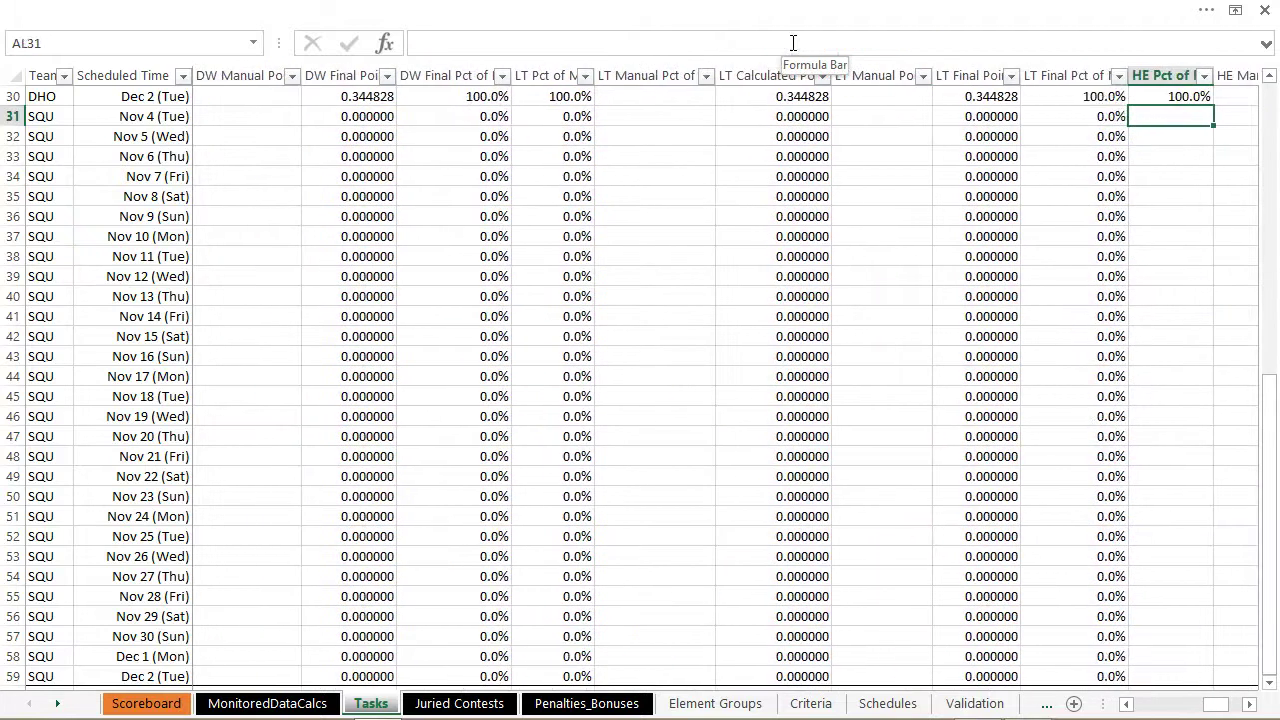
pyautogui.write('0')
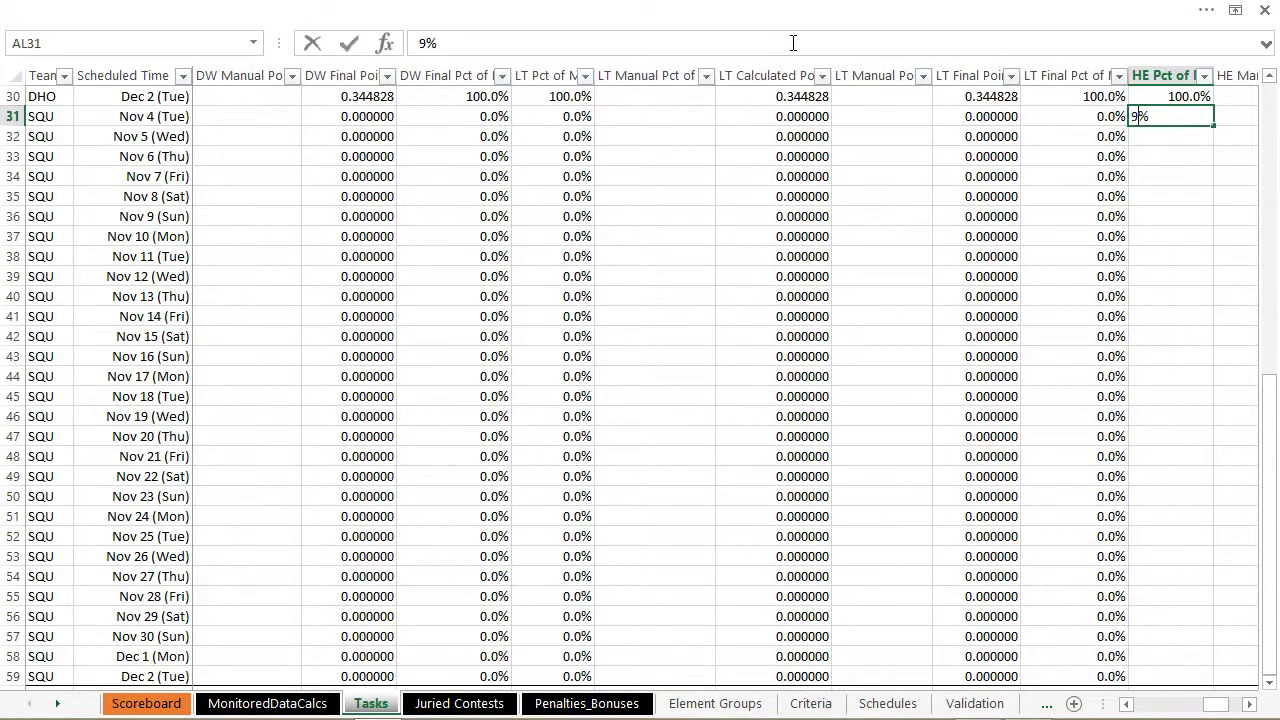
pyautogui.press('Return')
pyautogui.press('Up')
pyautogui.write('0')
pyautogui.press('Return')
pyautogui.press('Up')
pyautogui.hotkey('shift', 'Down')
pyautogui.hotkey('shift', 'Down')
pyautogui.hotkey('shift', 'Down')
pyautogui.hotkey('shift', 'Down')
pyautogui.hotkey('shift', 'Down')
pyautogui.hotkey('shift', 'Down')
pyautogui.hotkey('shift', 'Down')
pyautogui.hotkey('shift', 'Down')
pyautogui.hotkey('shift', 'Down')
pyautogui.hotkey('shift', 'Down')
pyautogui.hotkey('shift', 'Down')
pyautogui.hotkey('shift', 'Down')
pyautogui.hotkey('shift', 'Down')
pyautogui.hotkey('shift', 'Down')
pyautogui.hotkey('shift', 'Down')
pyautogui.hotkey('shift', 'Down')
pyautogui.hotkey('shift', 'Down')
pyautogui.hotkey('shift', 'Down')
pyautogui.hotkey('shift', 'Down')
pyautogui.hotkey('shift', 'Down')
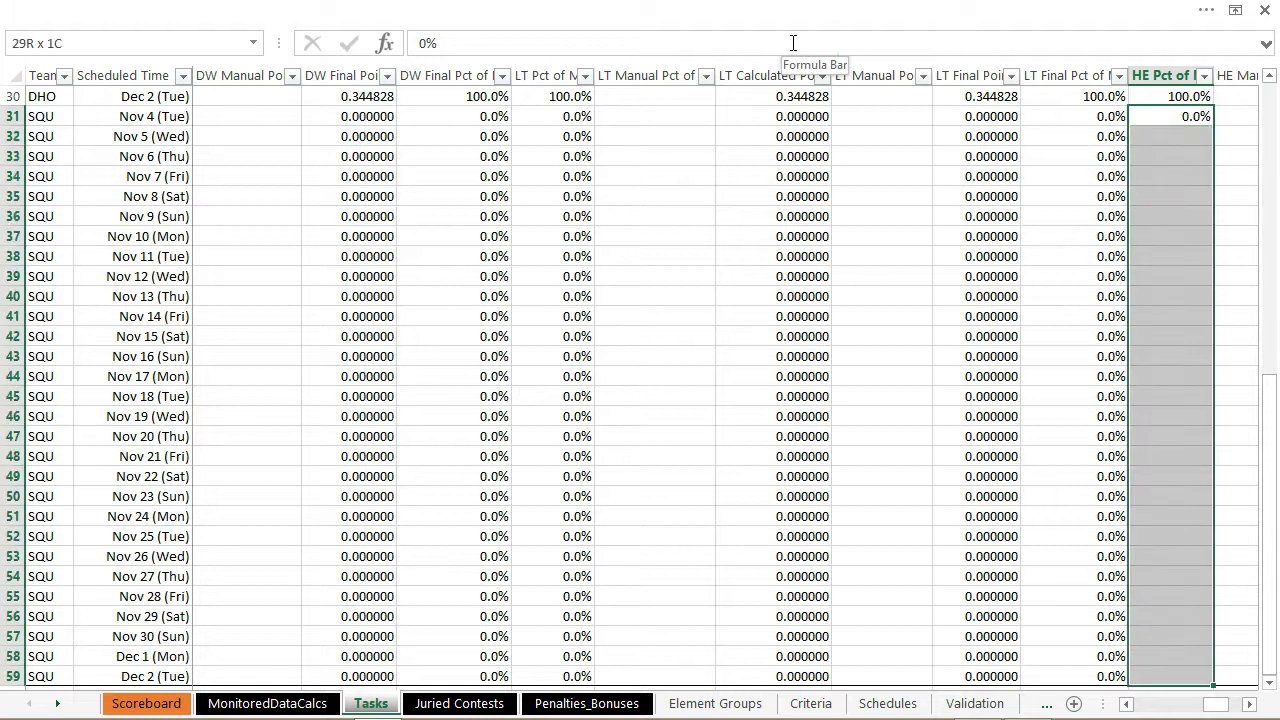
pyautogui.hotkey('ctrl', 'd')
pyautogui.press('Right')
pyautogui.press('Right')
pyautogui.press('Right')
pyautogui.press('Right')
pyautogui.press('Right')
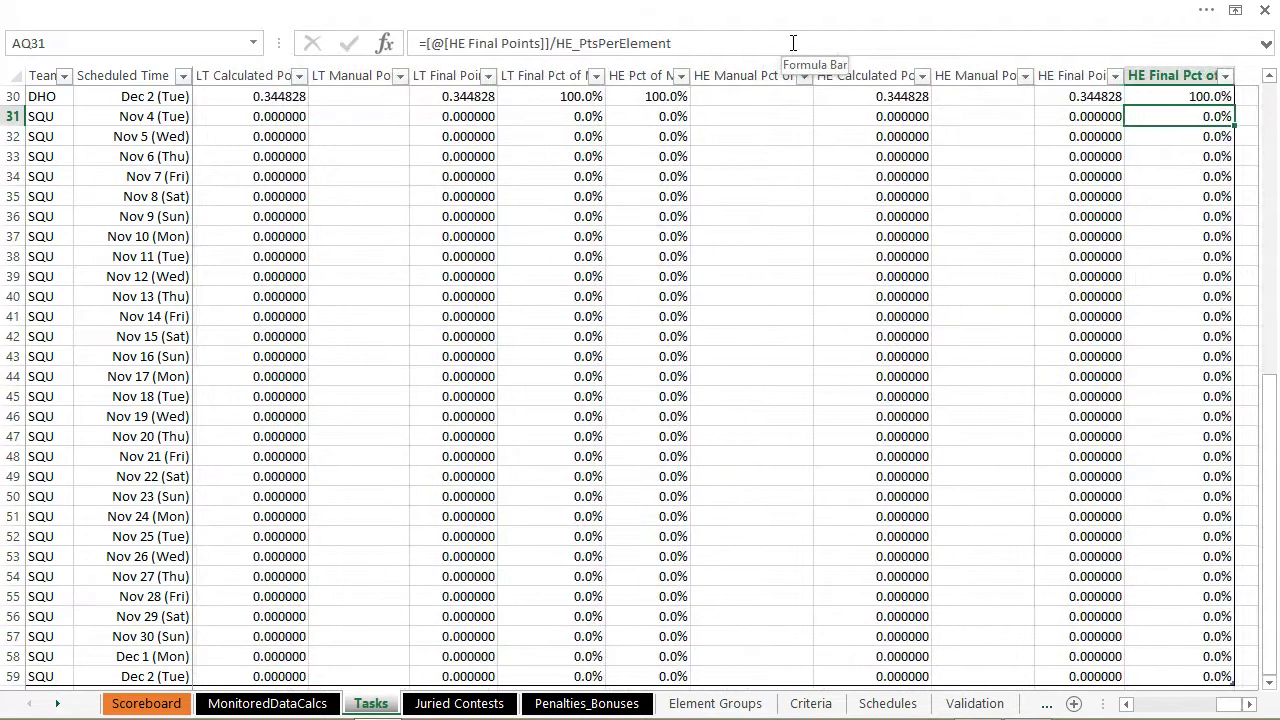
pyautogui.hotkey('ctrl', 'Home')
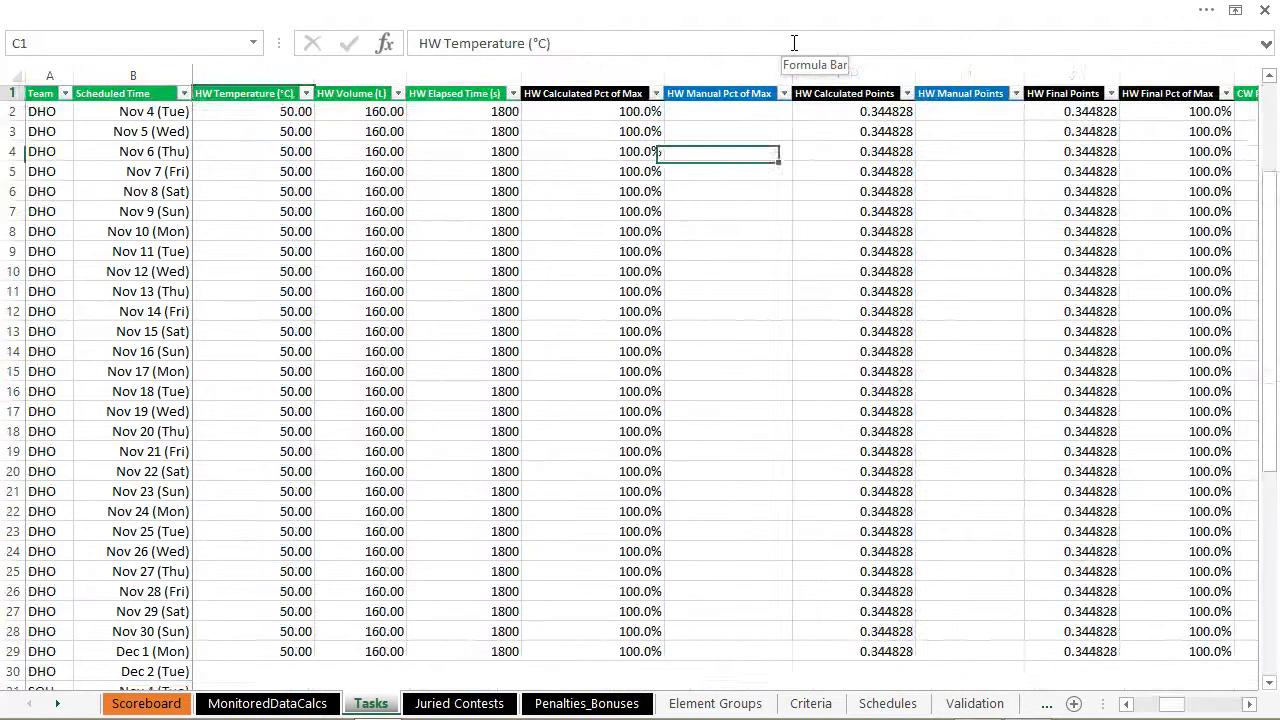
# - In the Juried Contests sheet, enter 0% as SQU's CDDD and ARCH Pct of Max
pyautogui.hotkey('ctrl', 'pagedown')
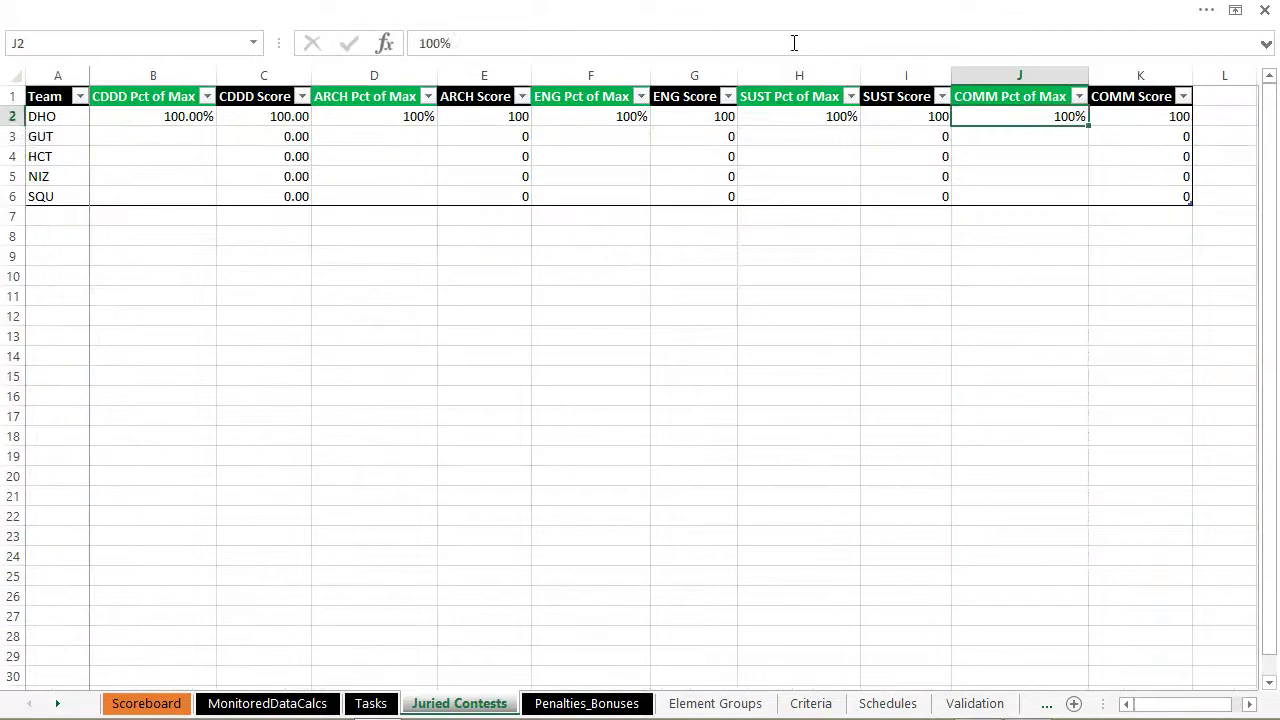
pyautogui.press('Down')
pyautogui.press('Down')
pyautogui.press('Down')
pyautogui.press('Down')
pyautogui.press('Down')
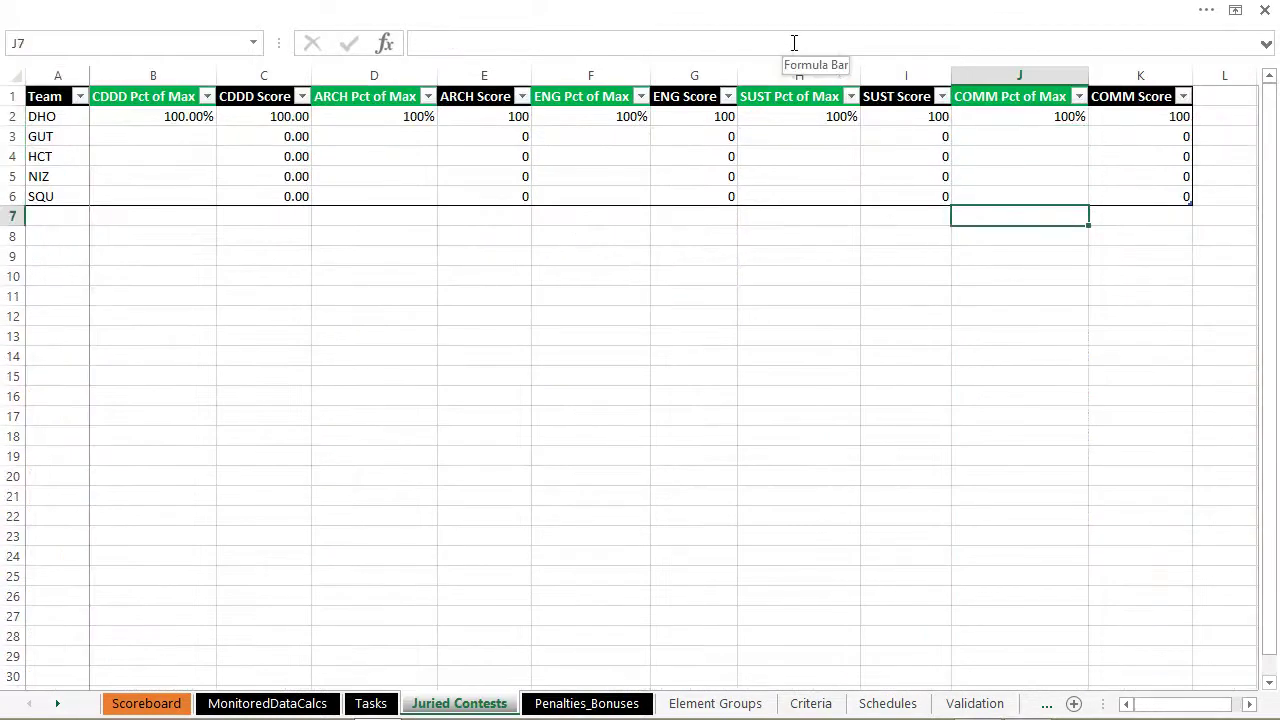
pyautogui.press('Home')
pyautogui.press('Up')
pyautogui.press('Right')
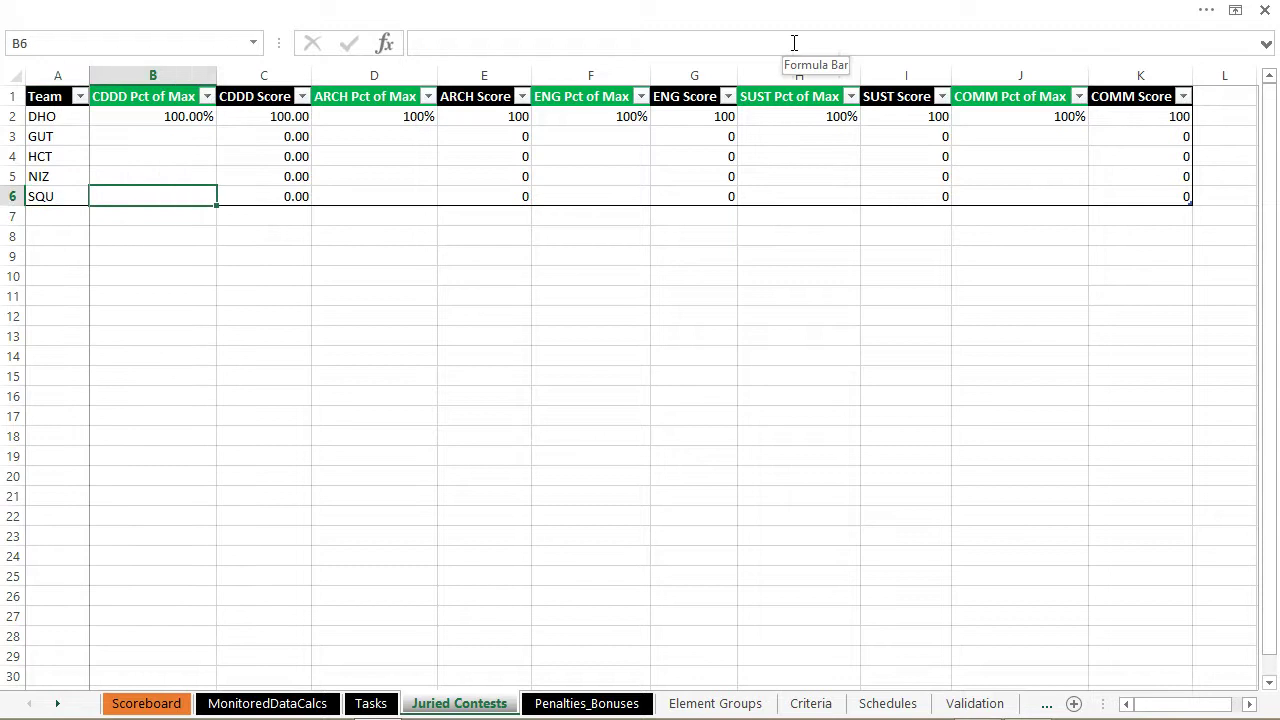
pyautogui.write('0')
pyautogui.press('Tab')
pyautogui.press('Tab')
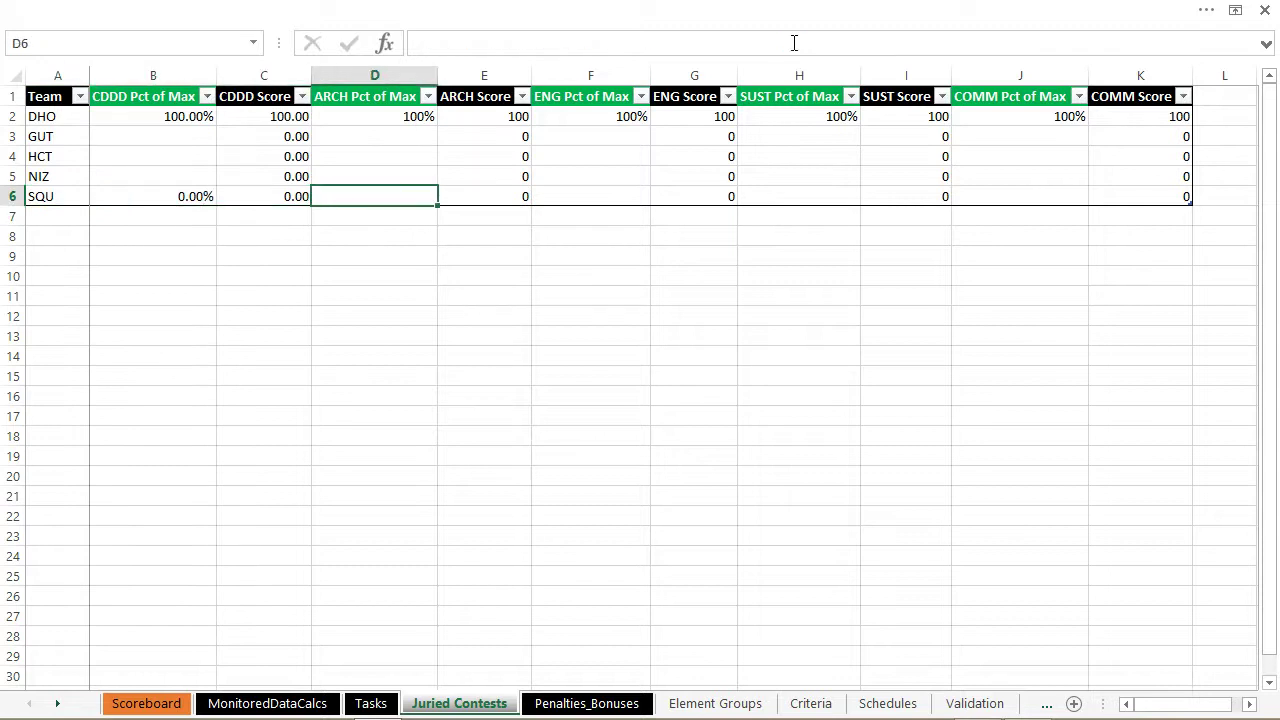
pyautogui.write('0')
pyautogui.press('Tab')
pyautogui.press('Tab')
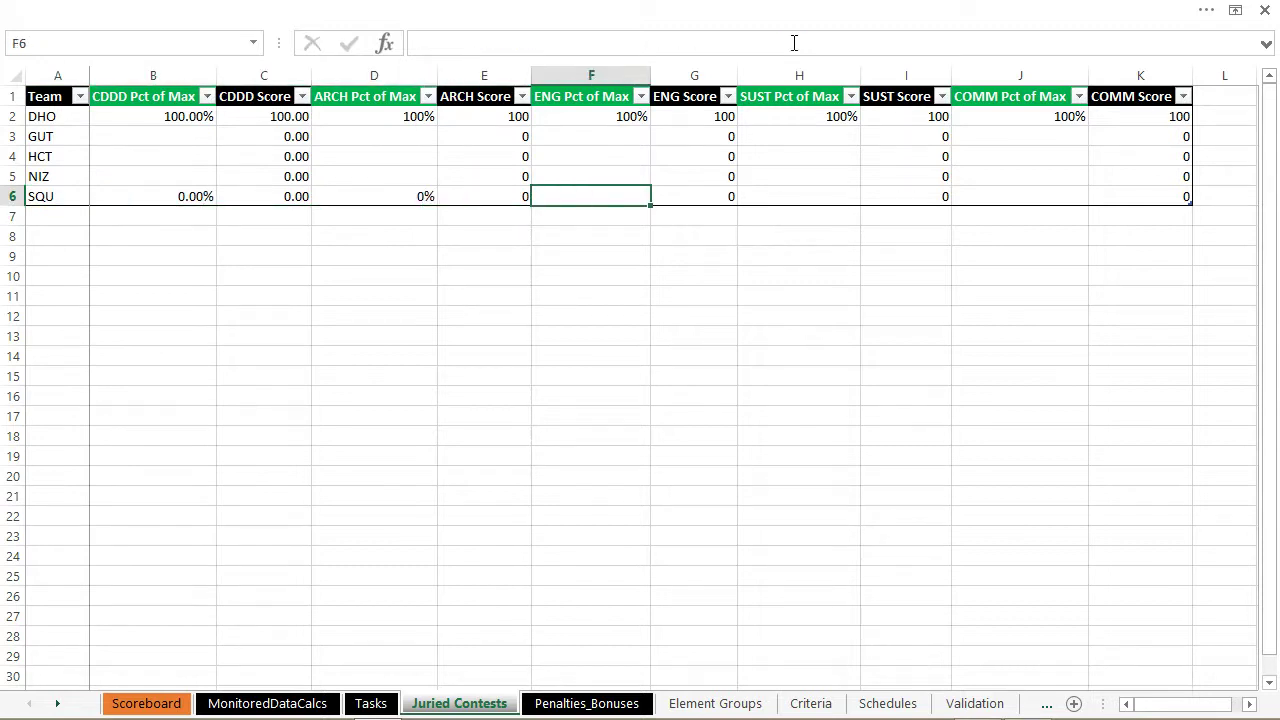
# - Enter 0% as SQU's ENG, SUST and COMM Pct of Max in the Juried Contests sheet
pyautogui.write('0')
pyautogui.press('Tab')
pyautogui.press('Tab')
pyautogui.write('0')
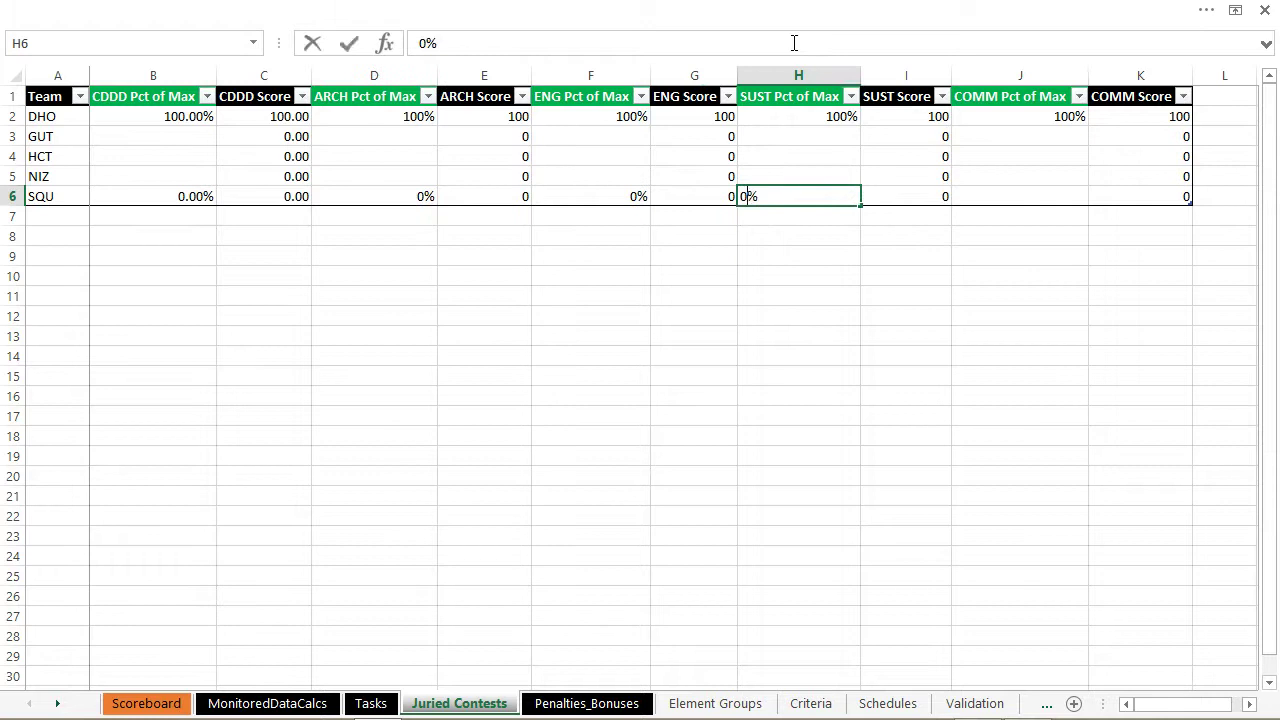
pyautogui.press('Tab')
pyautogui.press('Tab')
pyautogui.press('Tab')
pyautogui.hotkey('shift', 'Tab')
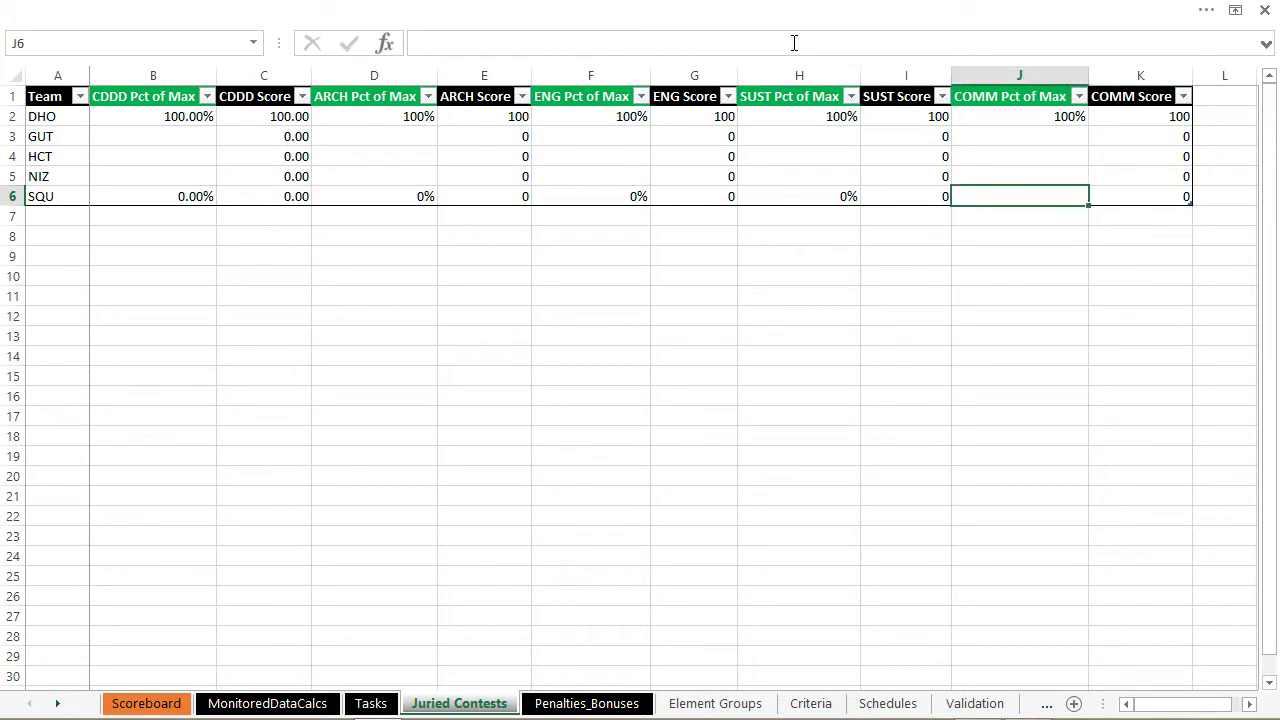
pyautogui.write('0')
pyautogui.press('Return')
pyautogui.press('Up')
pyautogui.hotkey('ctrl', 'Home')
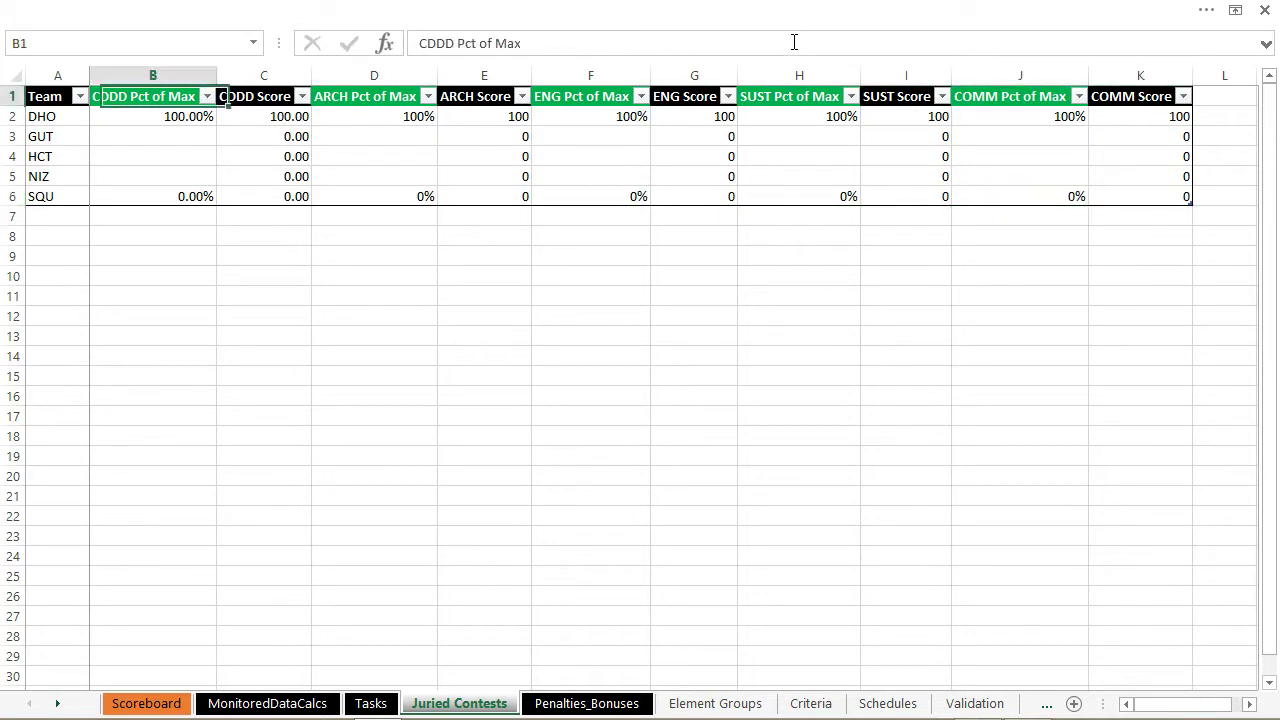
# - Check the entries in the Penalties_Bonuses sheet and return to the Scoreboard
pyautogui.hotkey('ctrl', 'pagedown')
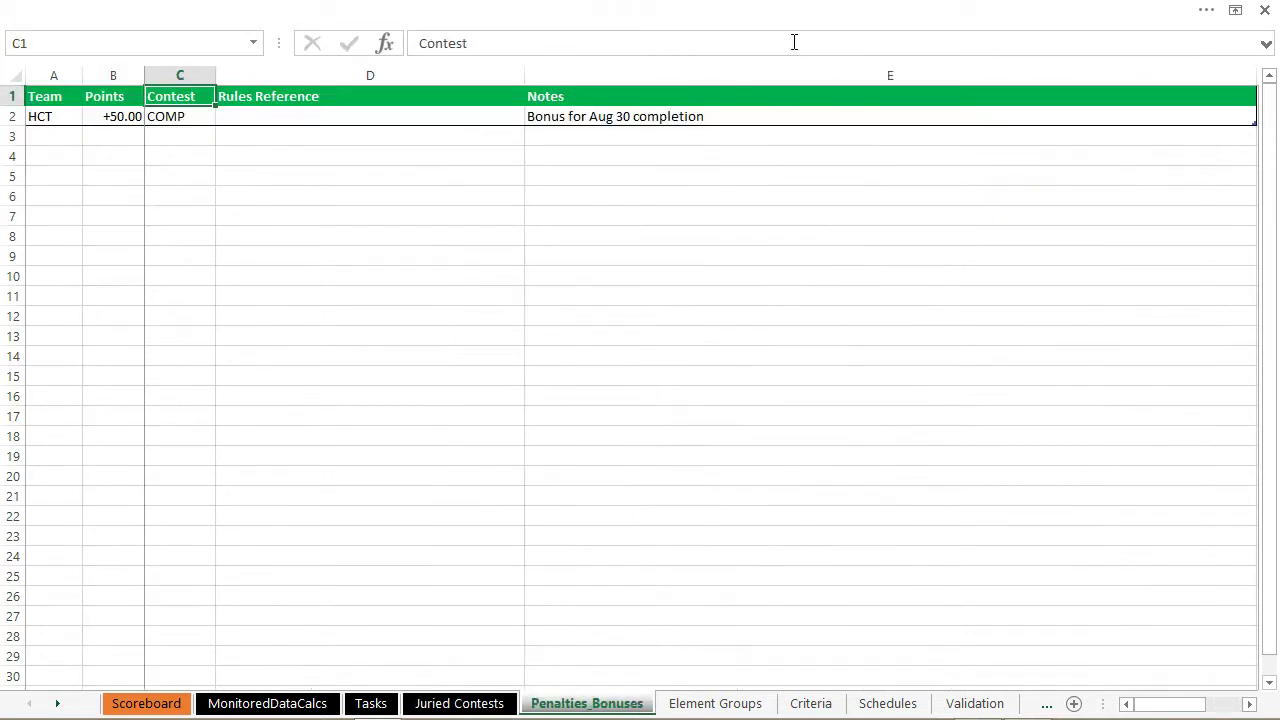
pyautogui.press('Down')
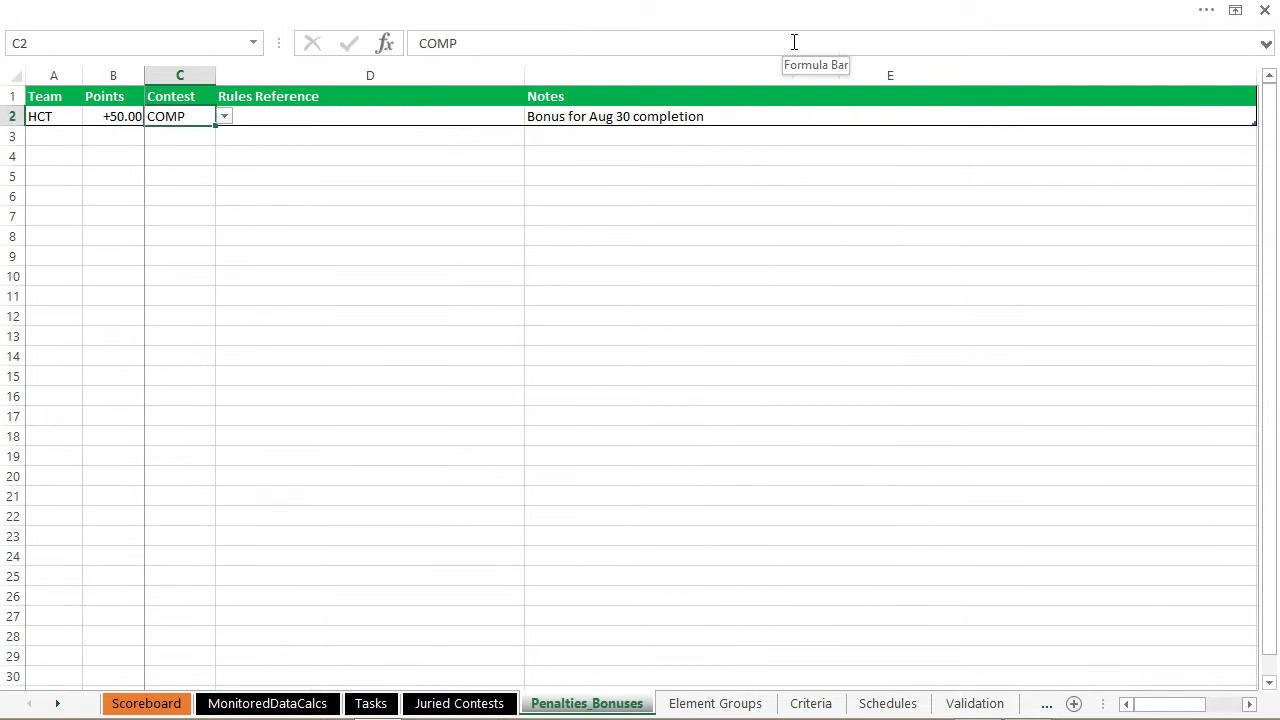
pyautogui.hotkey('ctrl', 'pageup')
pyautogui.hotkey('ctrl', 'pageup')
pyautogui.hotkey('ctrl', 'pageup')
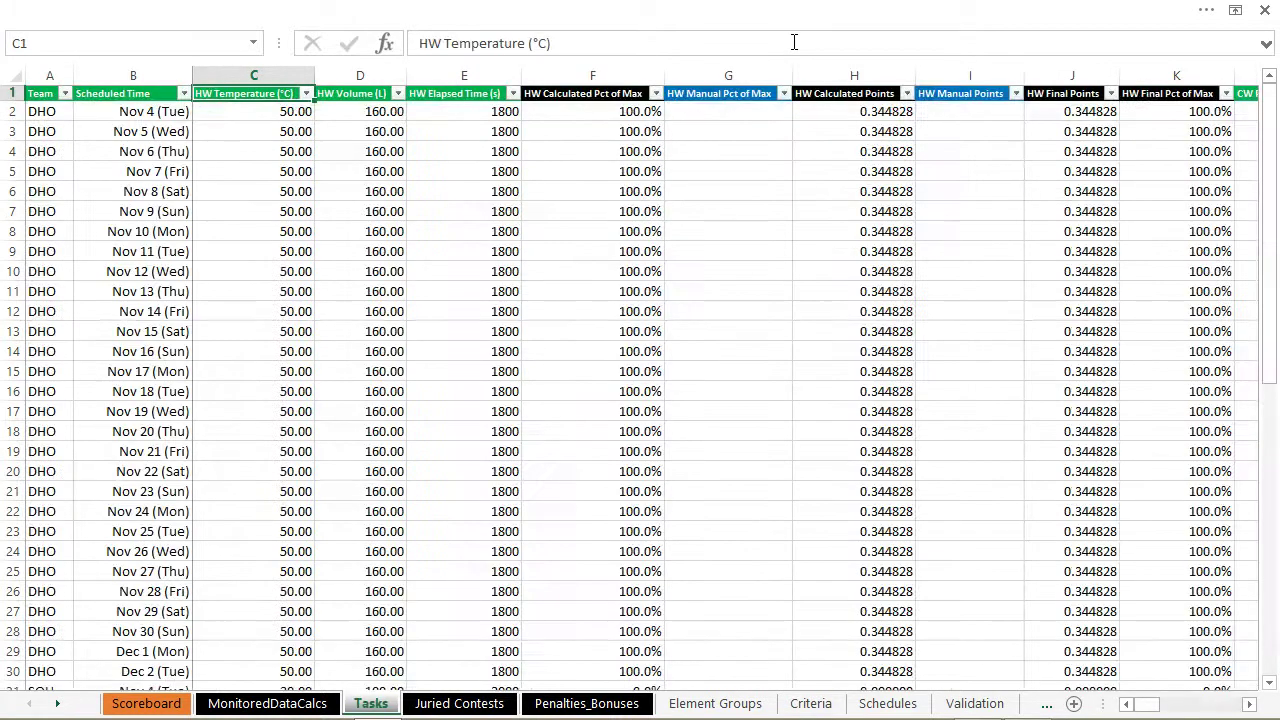
pyautogui.hotkey('ctrl', 'pageup')
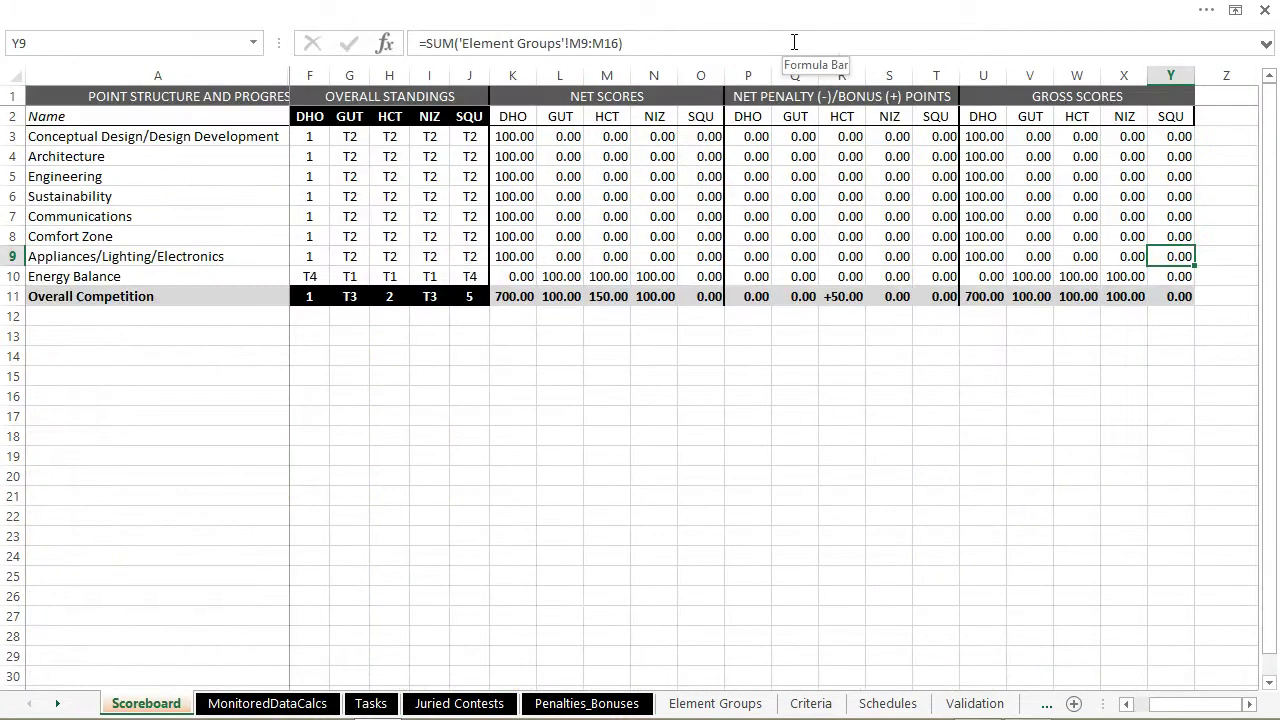
# - Examine SQU's gross scores by contest and the gross totals in the Overall Competition row, from SQU to DHO
pyautogui.press('Down')
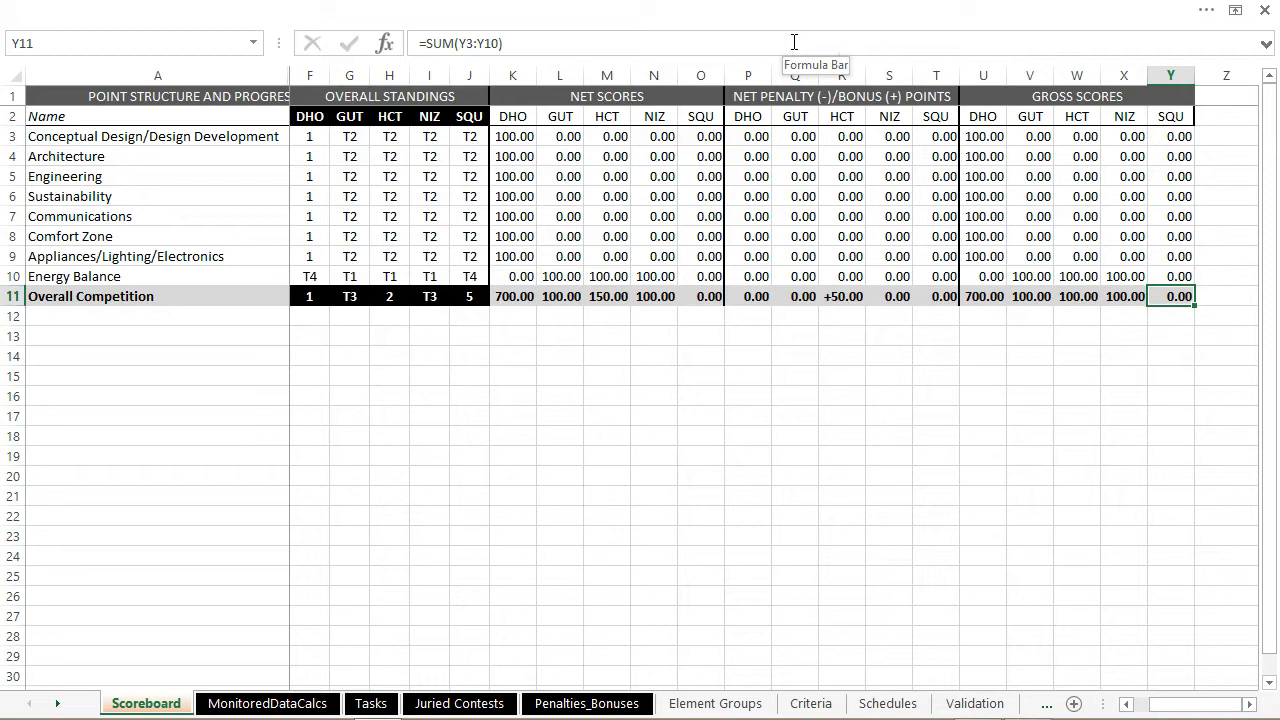
pyautogui.press('Up')
pyautogui.press('Up')
pyautogui.press('Up')
pyautogui.press('Up')
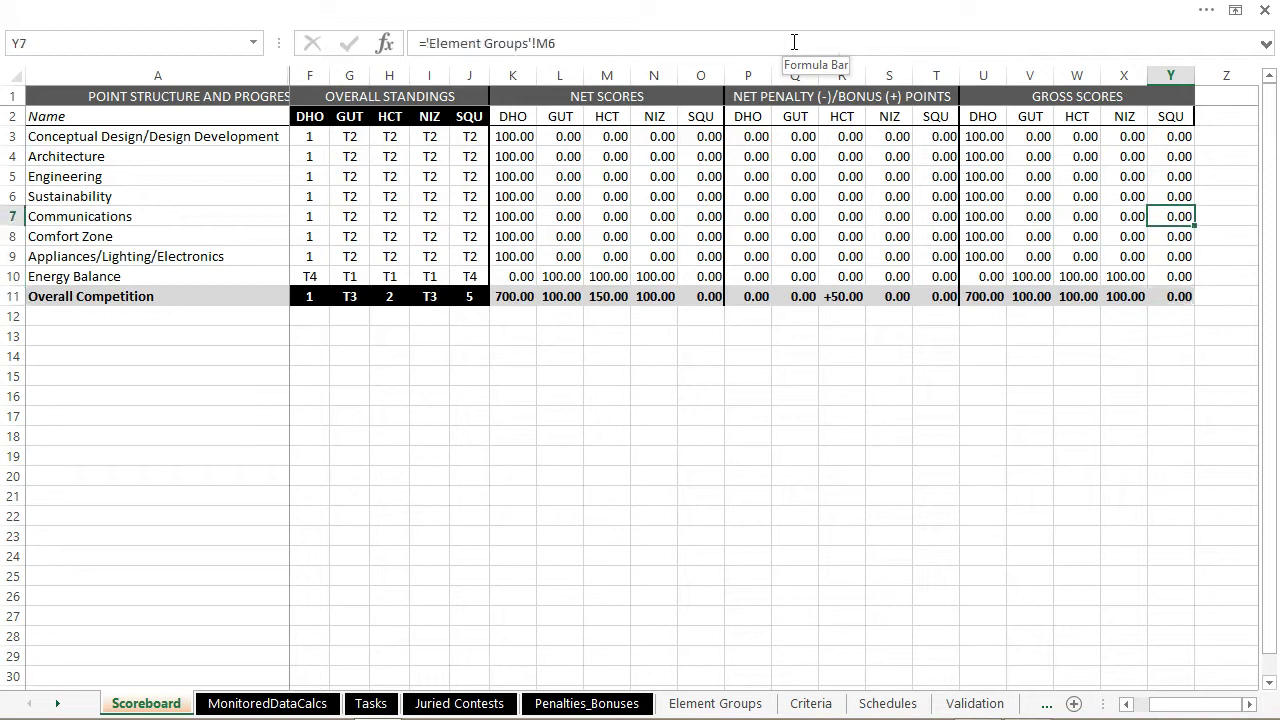
pyautogui.press('Down')
pyautogui.press('Down')
pyautogui.press('Down')
pyautogui.press('Down')
pyautogui.press('Down')
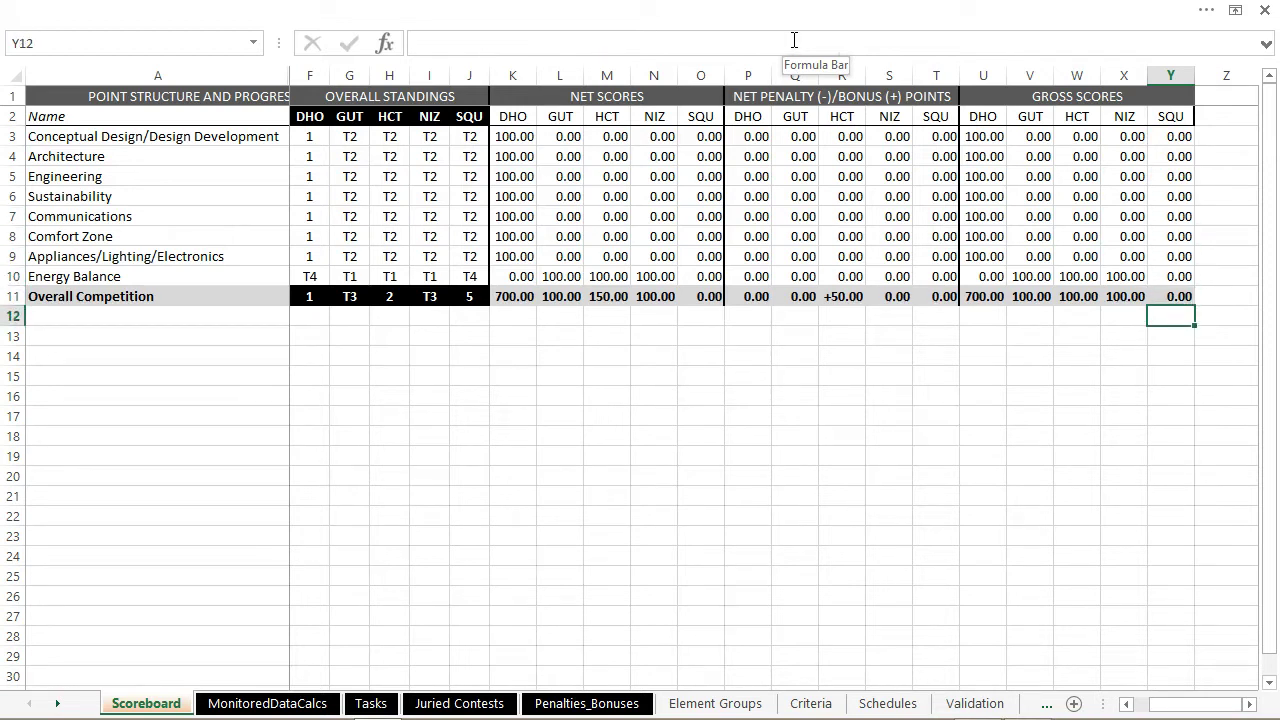
pyautogui.press('Up')
pyautogui.press('Left')
pyautogui.press('Left')
pyautogui.press('Left')
pyautogui.press('Left')
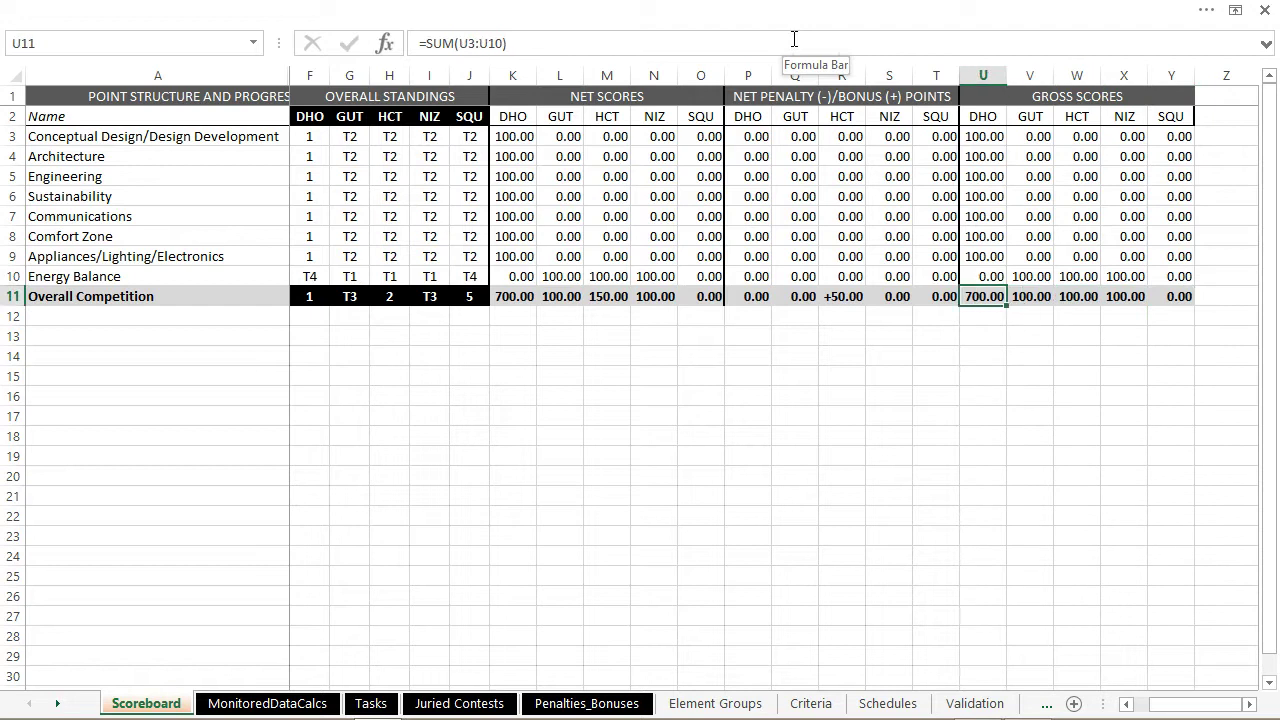
pyautogui.press('Left')
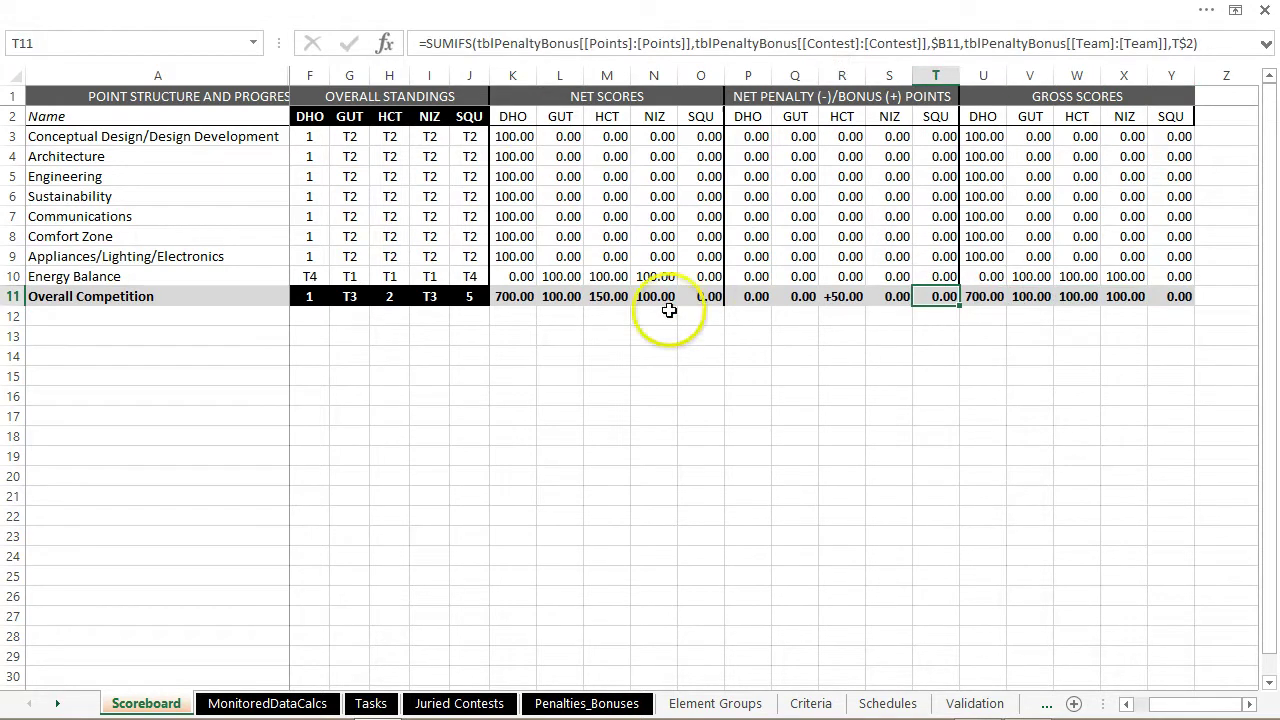
# - Examine the overall standings for SQU and DHO, including DHO's Appliances/Lighting/Electronics ranking
pyautogui.click(462, 296)
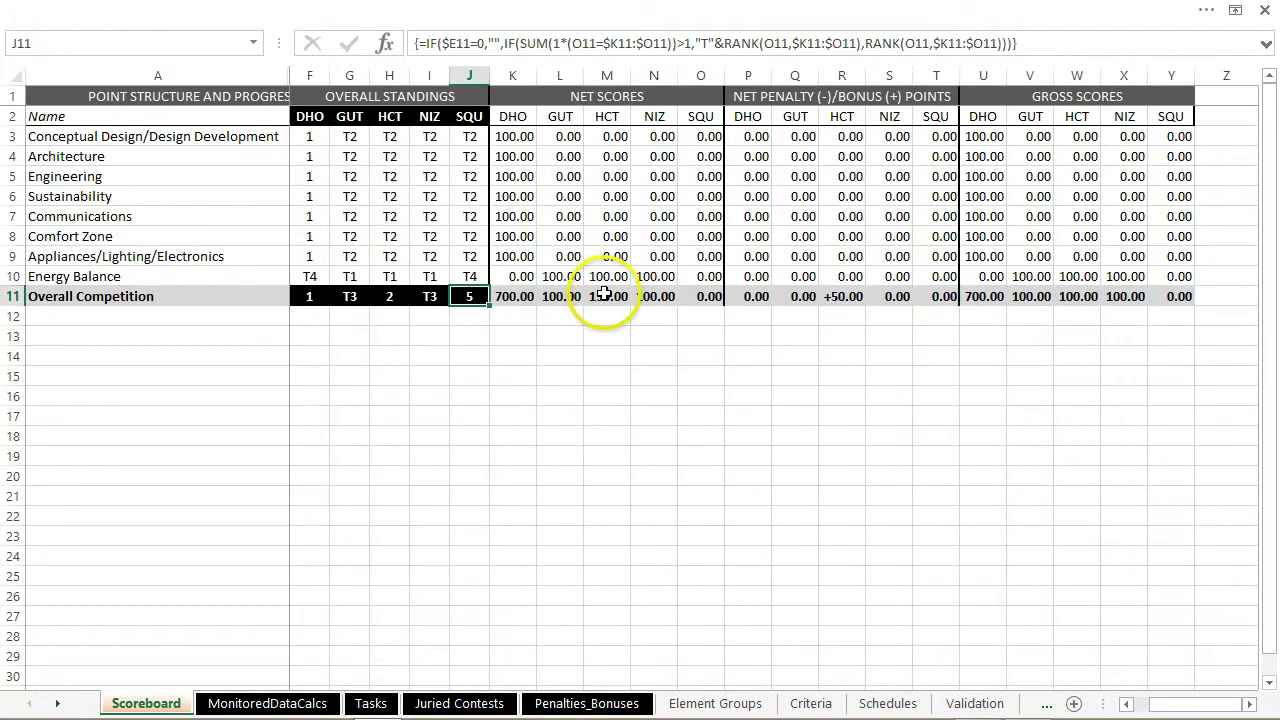
pyautogui.click(303, 299)
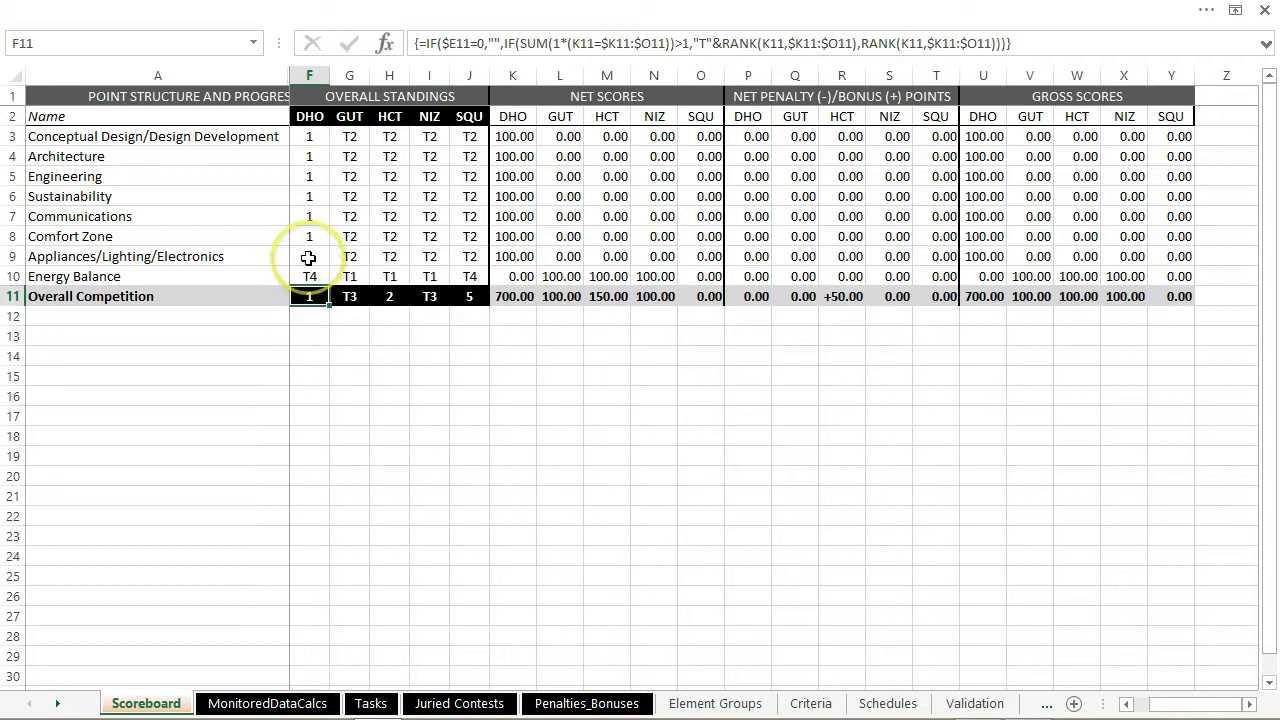
pyautogui.click(309, 257)
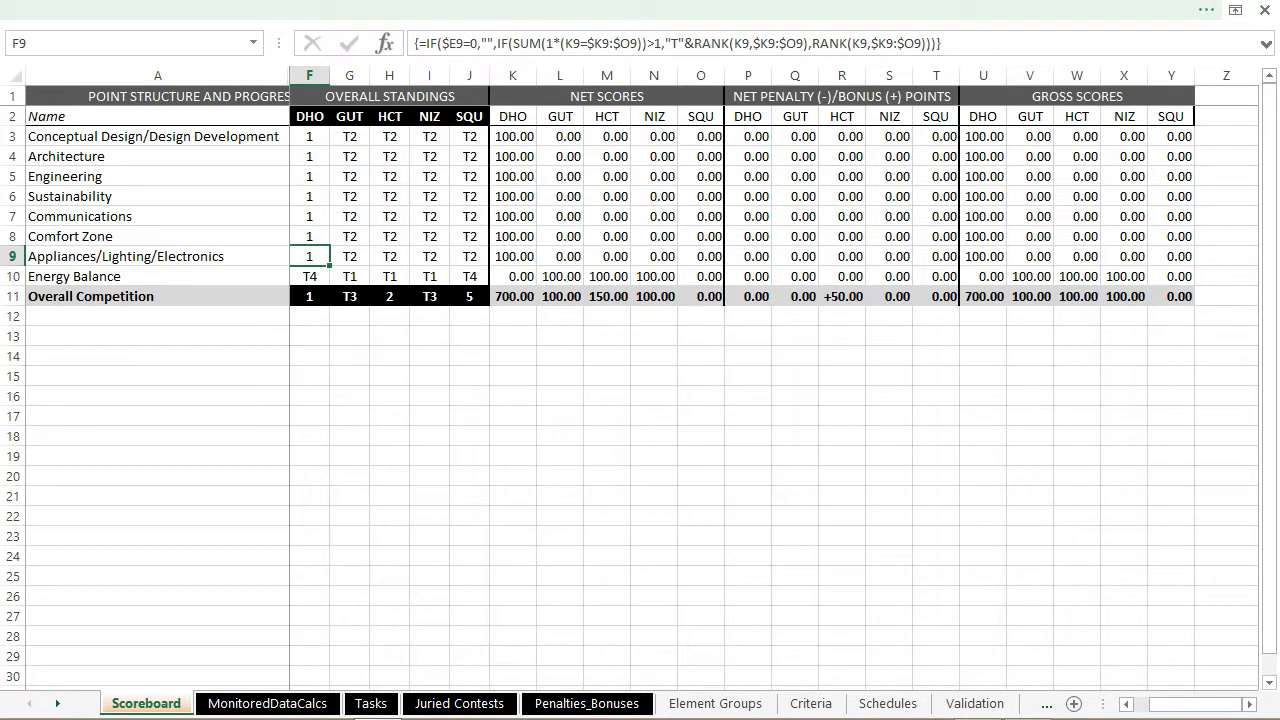
# - In the MonitoredDataCalcs sheet, start a new row for team HCT directly below the last SQU record
pyautogui.hotkey('ctrl', 'pagedown')
pyautogui.press('Left')
pyautogui.press('Left')
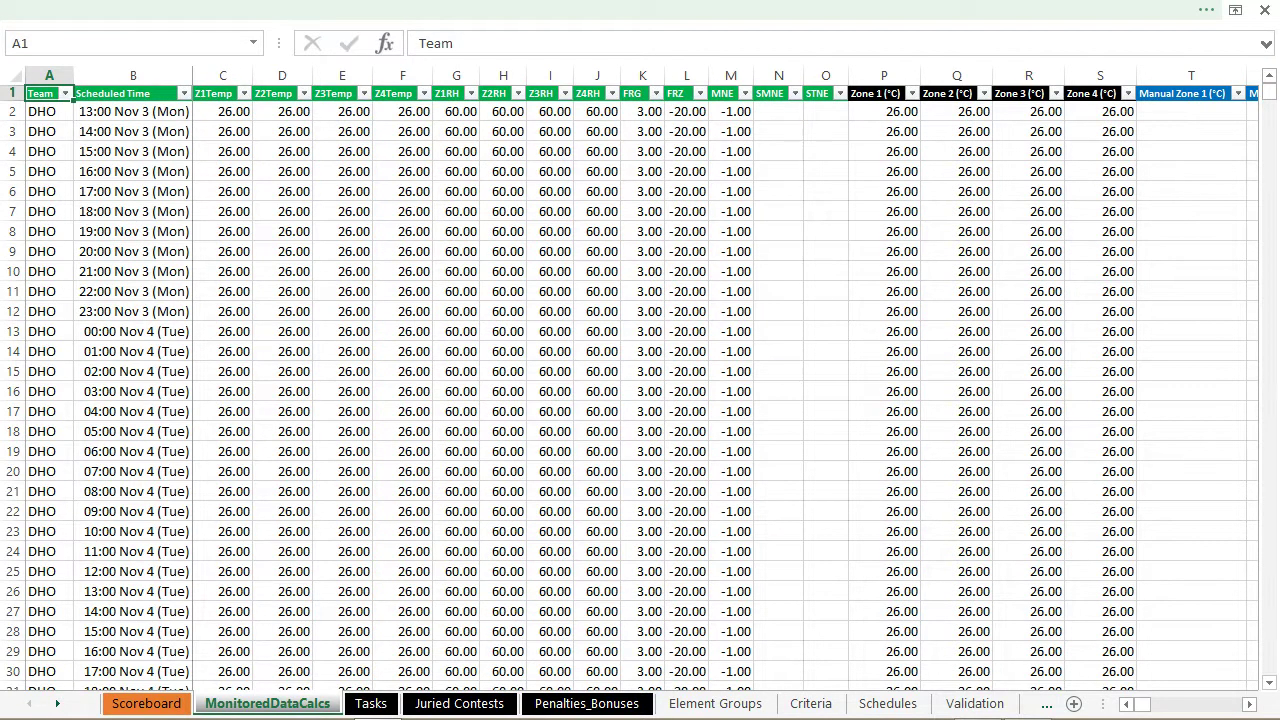
pyautogui.hotkey('ctrl', 'Down')
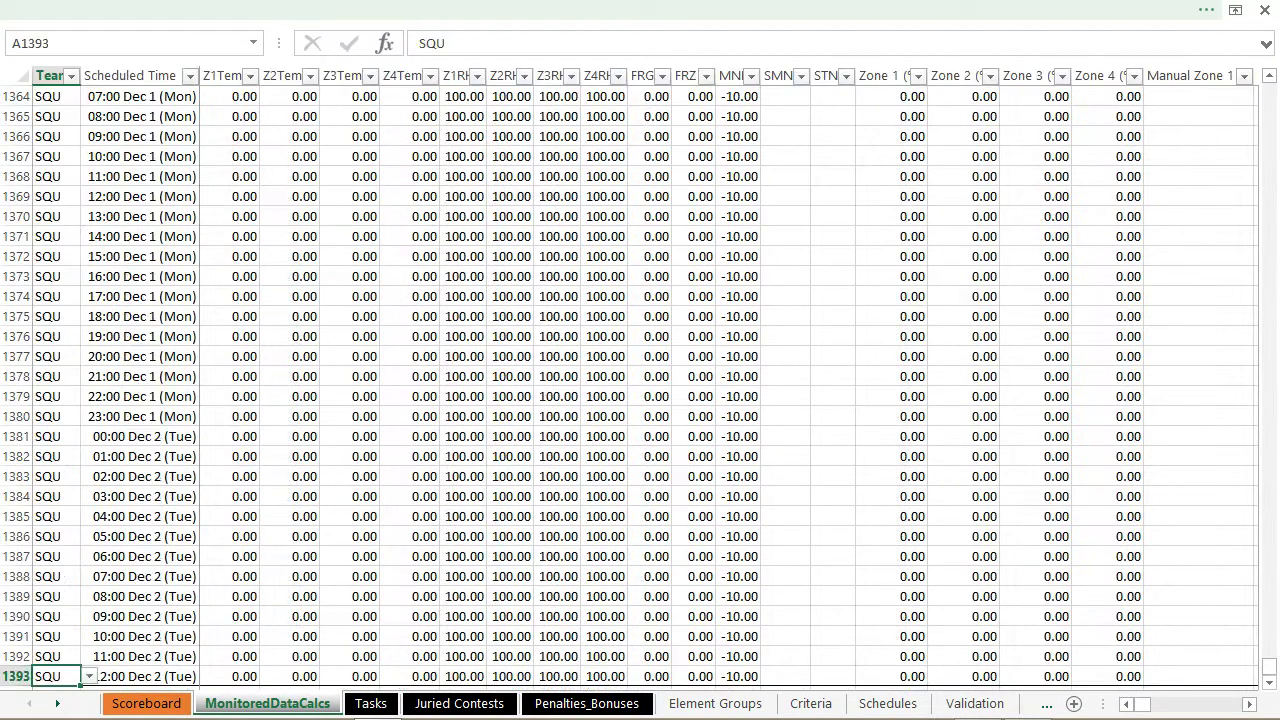
pyautogui.press('Down')
pyautogui.press('Up')
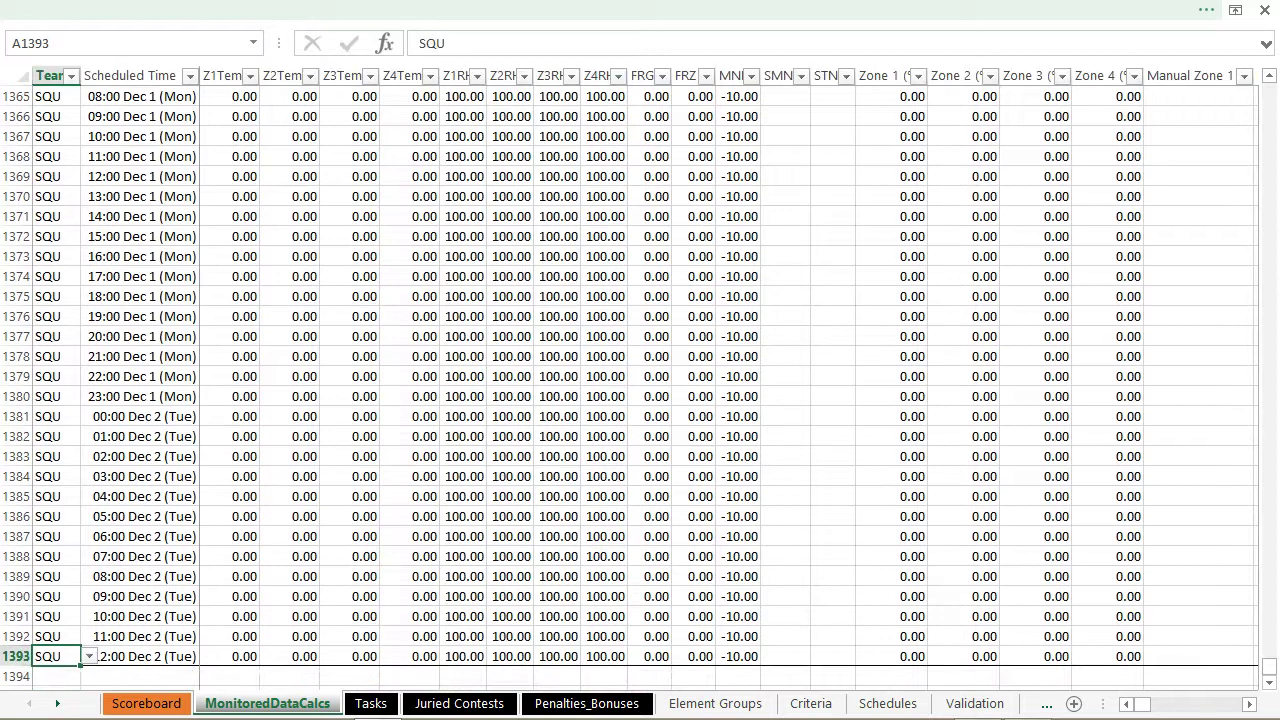
pyautogui.hotkey('ctrl', 'Home')
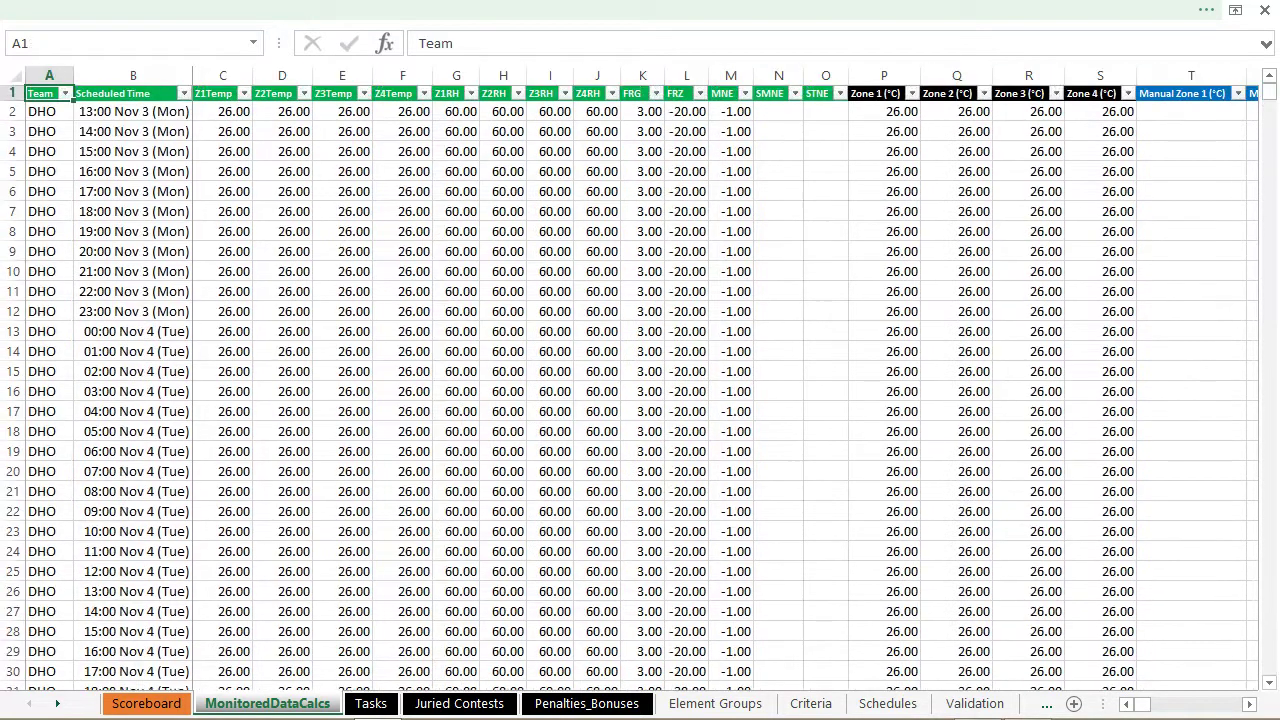
pyautogui.hotkey('ctrl', 'Down')
pyautogui.press('Down')
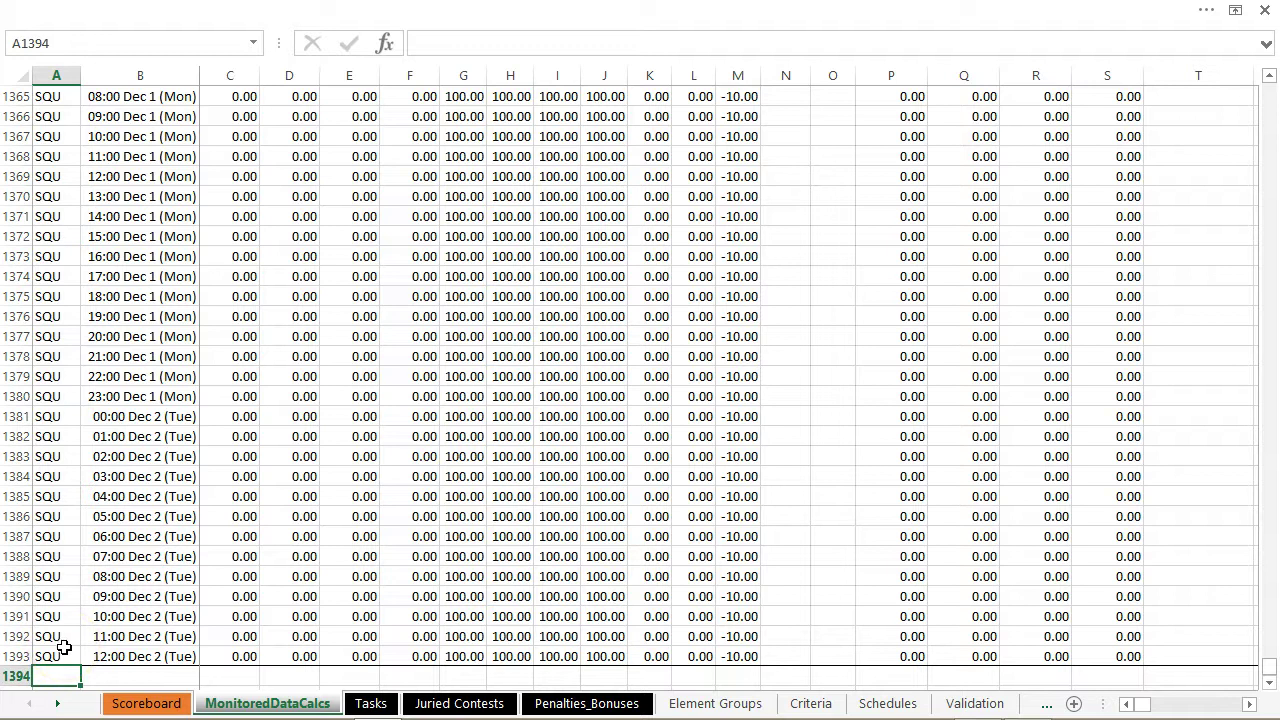
pyautogui.write('HCT')
pyautogui.hotkey('ctrl', 'Return')
pyautogui.press('Tab')
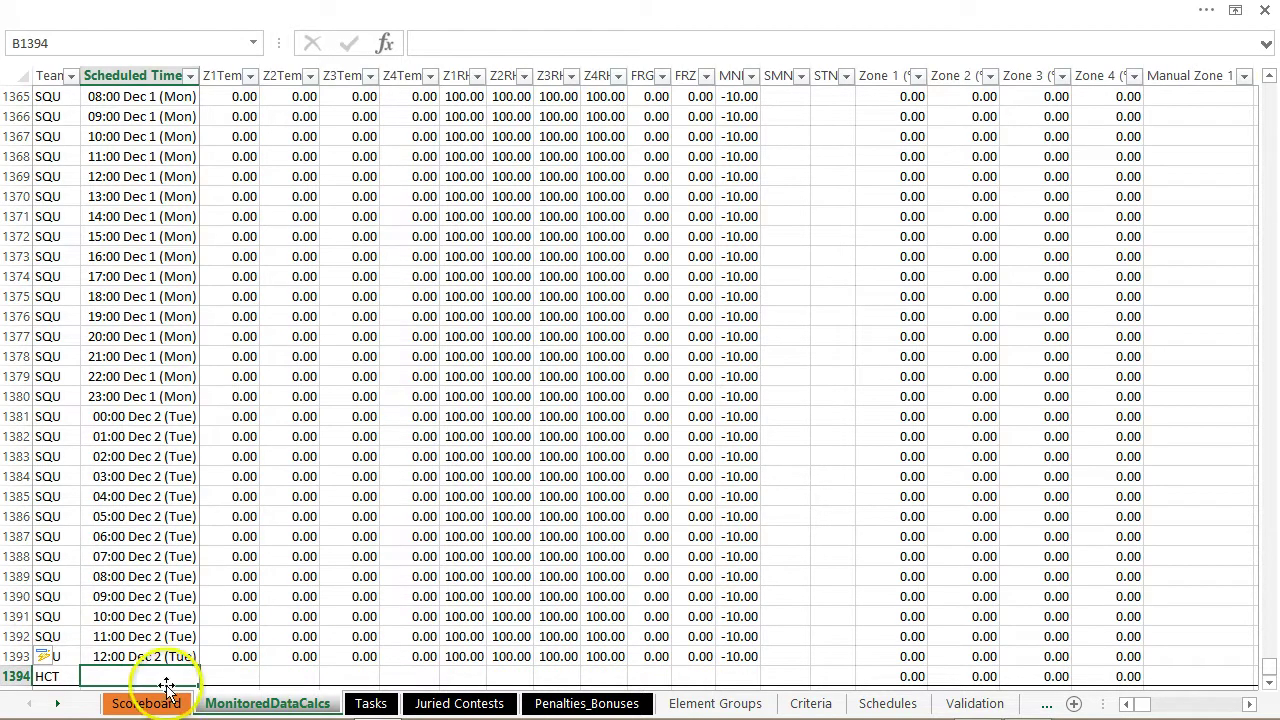
# - Review the Scoreboard's available points, points so far and percent complete columns, and return to the new HCT row in MonitoredDataCalcs
pyautogui.click(140, 703)
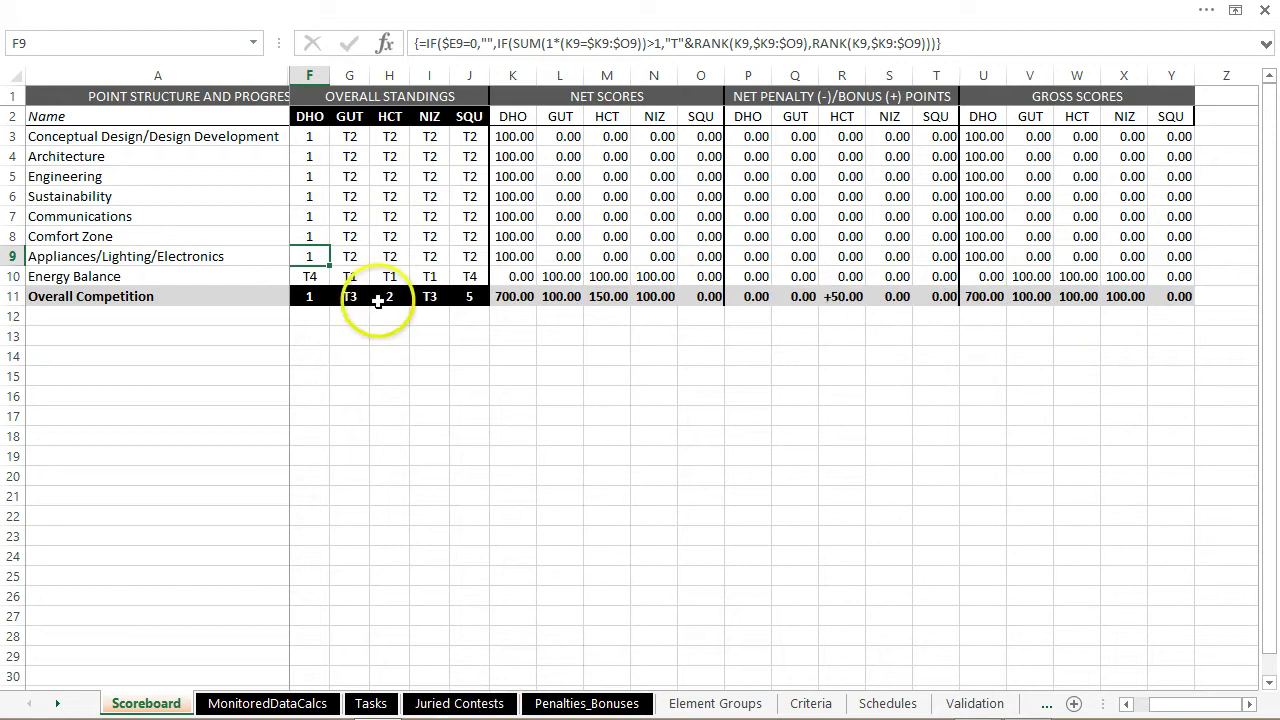
pyautogui.press('Left')
pyautogui.press('Left')
pyautogui.press('Left')
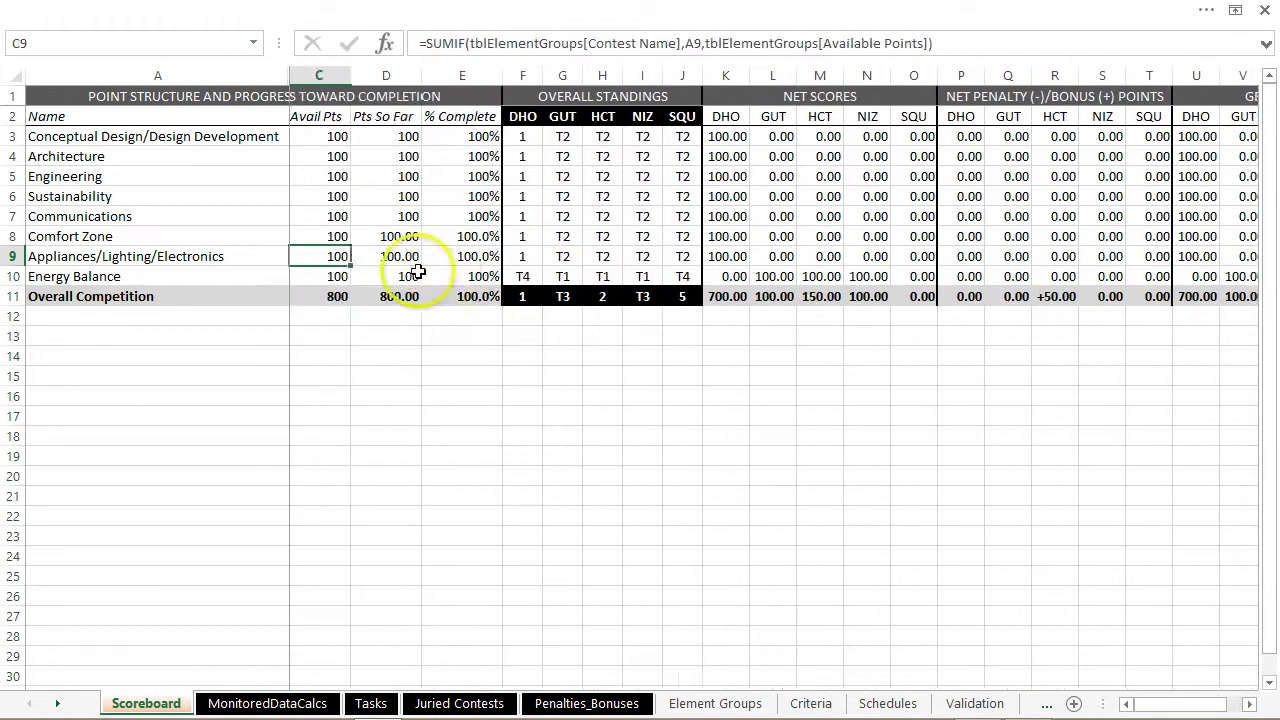
pyautogui.press('Left')
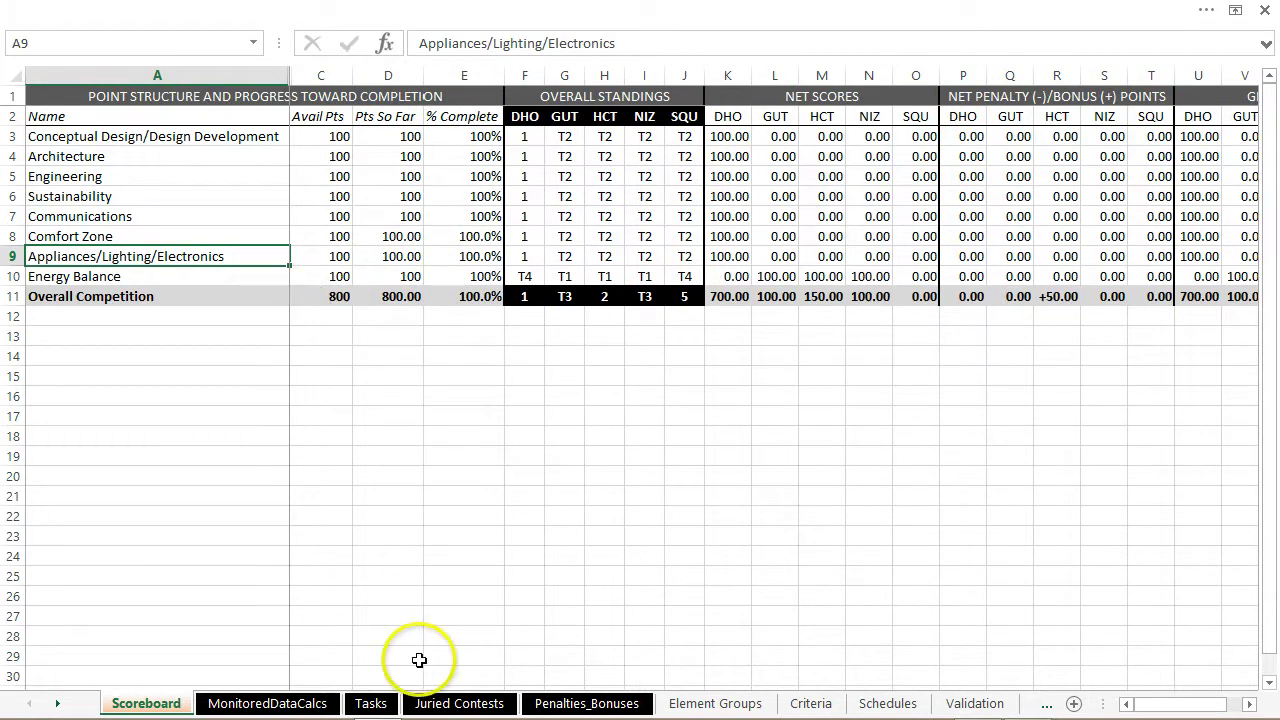
pyautogui.click(270, 704)
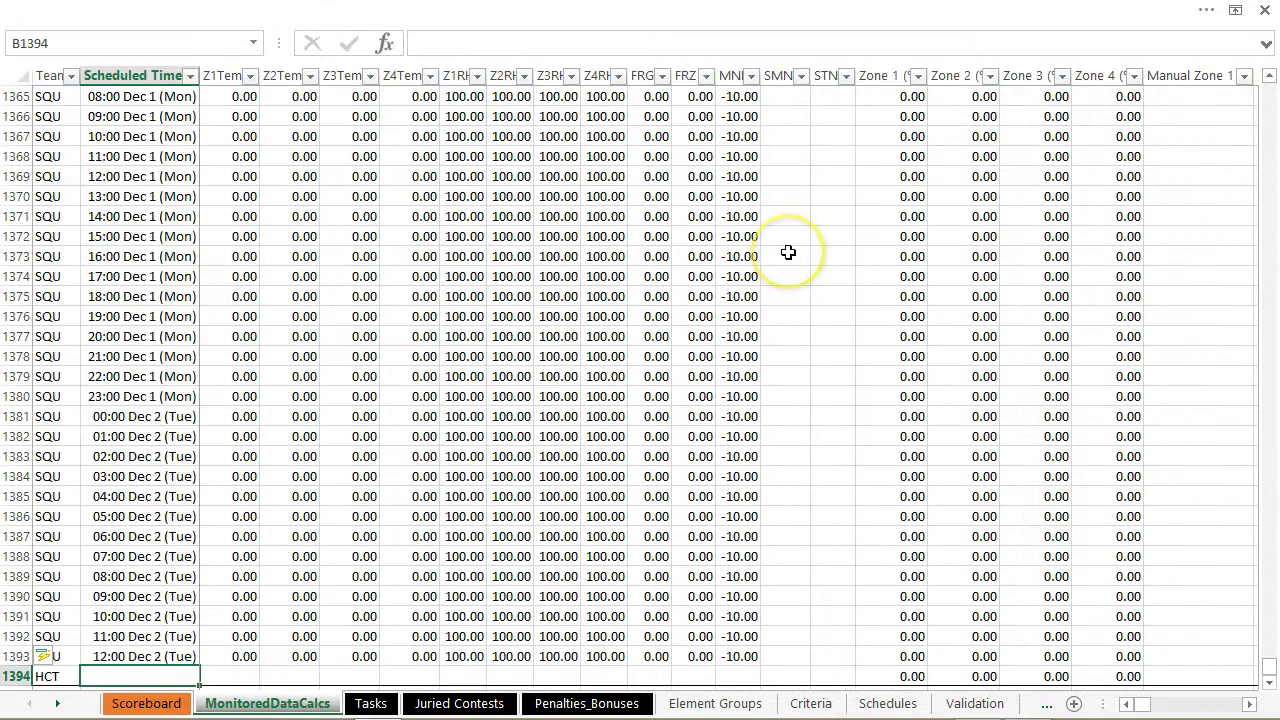
pyautogui.press('Up')
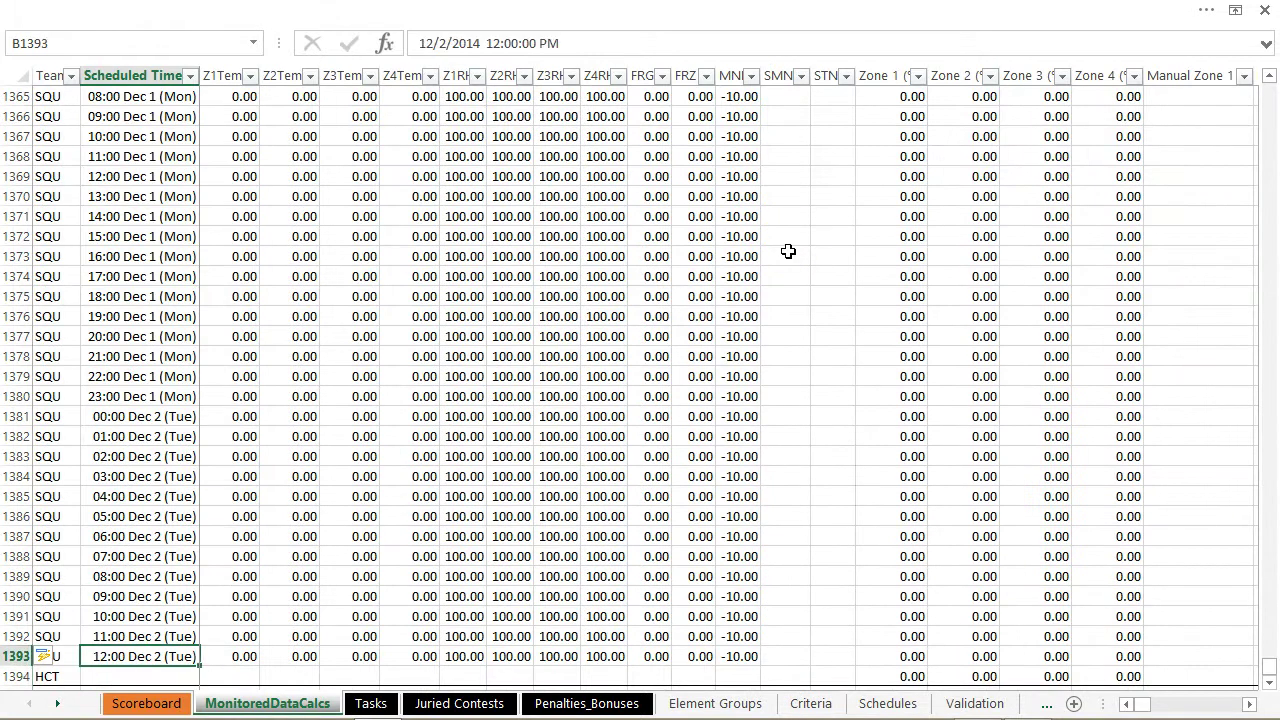
pyautogui.hotkey('ctrl', 'shift', 'Up')
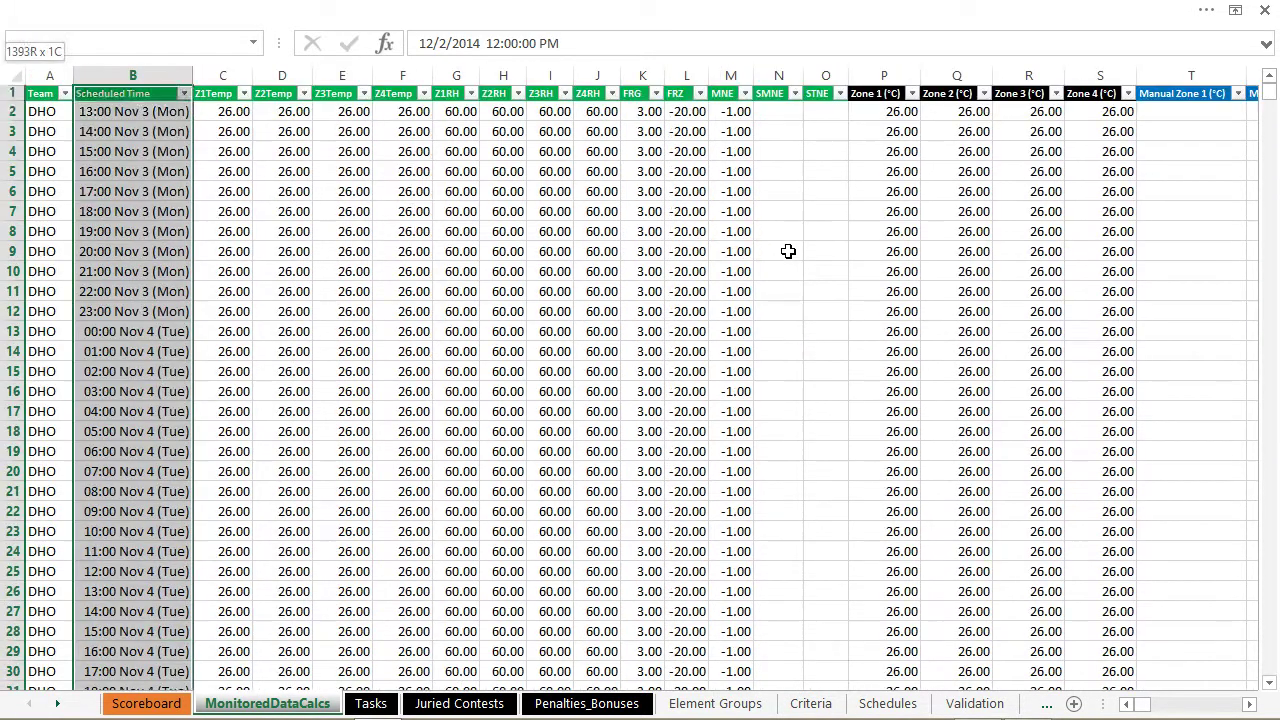
pyautogui.hotkey('shift', 'Down')
pyautogui.hotkey('shift', 'Down')
pyautogui.hotkey('shift', 'Down')
pyautogui.hotkey('shift', 'Down')
pyautogui.hotkey('shift', 'Down')
pyautogui.hotkey('shift', 'Down')
pyautogui.hotkey('shift', 'Down')
pyautogui.hotkey('shift', 'Down')
pyautogui.hotkey('shift', 'Down')
pyautogui.hotkey('shift', 'Down')
pyautogui.hotkey('shift', 'Down')
pyautogui.hotkey('shift', 'Down')
pyautogui.hotkey('shift', 'Down')
pyautogui.hotkey('shift', 'Down')
pyautogui.hotkey('shift', 'Down')
pyautogui.hotkey('shift', 'Down')
pyautogui.hotkey('shift', 'Down')
pyautogui.hotkey('shift', 'Down')
pyautogui.hotkey('shift', 'Down')
pyautogui.hotkey('shift', 'Down')
pyautogui.hotkey('shift', 'Down')
pyautogui.hotkey('shift', 'Down')
pyautogui.hotkey('shift', 'Down')
pyautogui.hotkey('shift', 'Down')
pyautogui.hotkey('shift', 'Down')
pyautogui.hotkey('shift', 'Down')
pyautogui.hotkey('shift', 'Down')
pyautogui.hotkey('shift', 'Down')
pyautogui.hotkey('shift', 'Down')
pyautogui.hotkey('shift', 'Down')
pyautogui.hotkey('shift', 'Down')
pyautogui.hotkey('shift', 'Down')
pyautogui.hotkey('shift', 'Down')
pyautogui.hotkey('shift', 'Down')
pyautogui.hotkey('shift', 'Down')
pyautogui.hotkey('shift', 'Down')
pyautogui.hotkey('shift', 'Down')
pyautogui.hotkey('shift', 'Down')
pyautogui.hotkey('shift', 'Down')
pyautogui.hotkey('shift', 'Down')
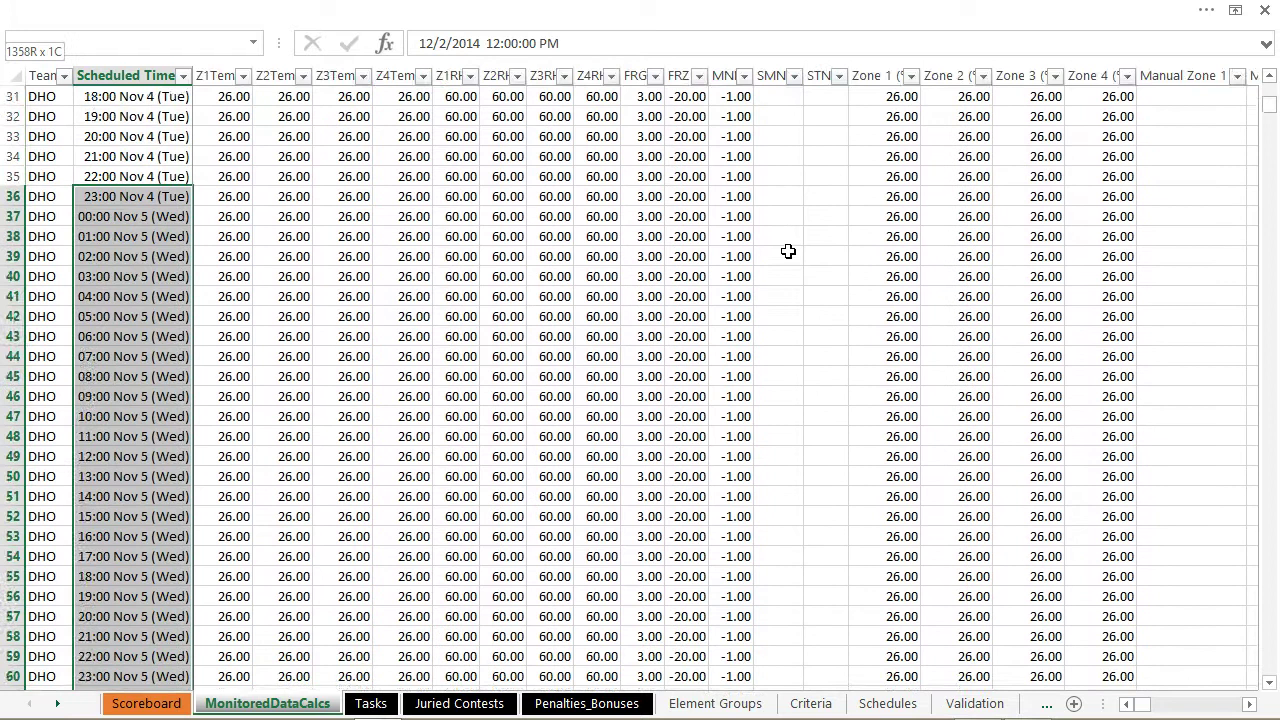
pyautogui.hotkey('shift', 'Down')
pyautogui.hotkey('shift', 'Down')
pyautogui.hotkey('shift', 'Down')
pyautogui.hotkey('shift', 'Down')
pyautogui.hotkey('shift', 'Down')
pyautogui.hotkey('shift', 'Down')
pyautogui.hotkey('shift', 'Down')
pyautogui.hotkey('shift', 'Down')
pyautogui.hotkey('shift', 'Down')
pyautogui.hotkey('shift', 'Down')
pyautogui.hotkey('shift', 'Down')
pyautogui.hotkey('shift', 'Down')
pyautogui.hotkey('shift', 'Down')
pyautogui.hotkey('shift', 'Down')
pyautogui.hotkey('shift', 'Down')
pyautogui.hotkey('shift', 'Down')
pyautogui.hotkey('shift', 'Down')
pyautogui.hotkey('shift', 'Down')
pyautogui.hotkey('shift', 'Down')
pyautogui.hotkey('shift', 'Down')
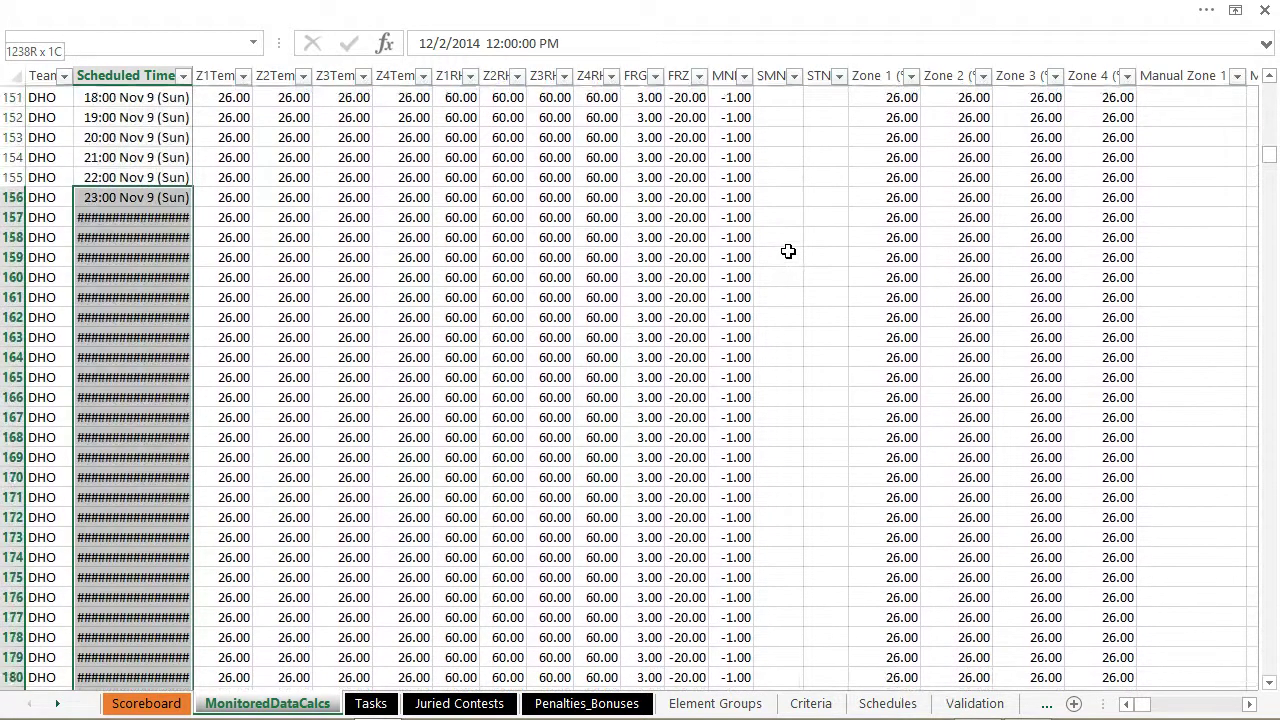
pyautogui.hotkey('shift', 'Down')
pyautogui.hotkey('shift', 'Down')
pyautogui.hotkey('shift', 'Down')
pyautogui.hotkey('shift', 'Down')
pyautogui.hotkey('shift', 'Down')
pyautogui.hotkey('shift', 'Down')
pyautogui.hotkey('shift', 'Down')
pyautogui.hotkey('shift', 'Down')
pyautogui.hotkey('shift', 'Down')
pyautogui.hotkey('shift', 'Down')
pyautogui.hotkey('shift', 'Down')
pyautogui.hotkey('shift', 'Down')
pyautogui.hotkey('shift', 'Down')
pyautogui.hotkey('shift', 'Down')
pyautogui.hotkey('shift', 'Down')
pyautogui.hotkey('shift', 'Down')
pyautogui.hotkey('shift', 'Down')
pyautogui.hotkey('shift', 'Down')
pyautogui.hotkey('shift', 'Down')
pyautogui.hotkey('shift', 'Down')
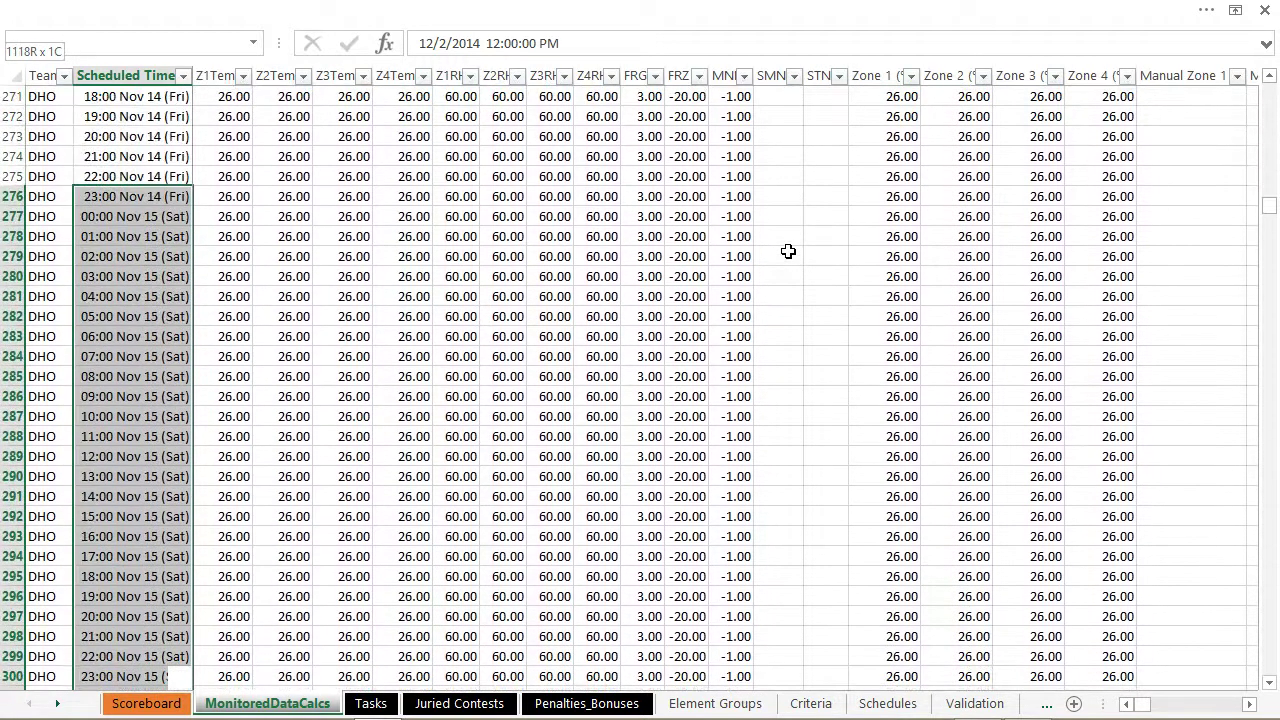
pyautogui.hotkey('shift', 'Down')
pyautogui.hotkey('shift', 'Down')
pyautogui.hotkey('shift', 'Down')
pyautogui.hotkey('shift', 'Down')
pyautogui.hotkey('shift', 'Down')
pyautogui.hotkey('shift', 'Down')
pyautogui.hotkey('shift', 'Down')
pyautogui.hotkey('shift', 'Down')
pyautogui.hotkey('shift', 'Down')
pyautogui.hotkey('shift', 'Down')
pyautogui.hotkey('shift', 'Down')
pyautogui.hotkey('shift', 'Down')
pyautogui.hotkey('shift', 'Down')
pyautogui.hotkey('shift', 'Down')
pyautogui.hotkey('shift', 'Down')
pyautogui.hotkey('shift', 'Down')
pyautogui.hotkey('shift', 'Down')
pyautogui.hotkey('shift', 'Down')
pyautogui.hotkey('shift', 'Down')
pyautogui.hotkey('shift', 'Down')
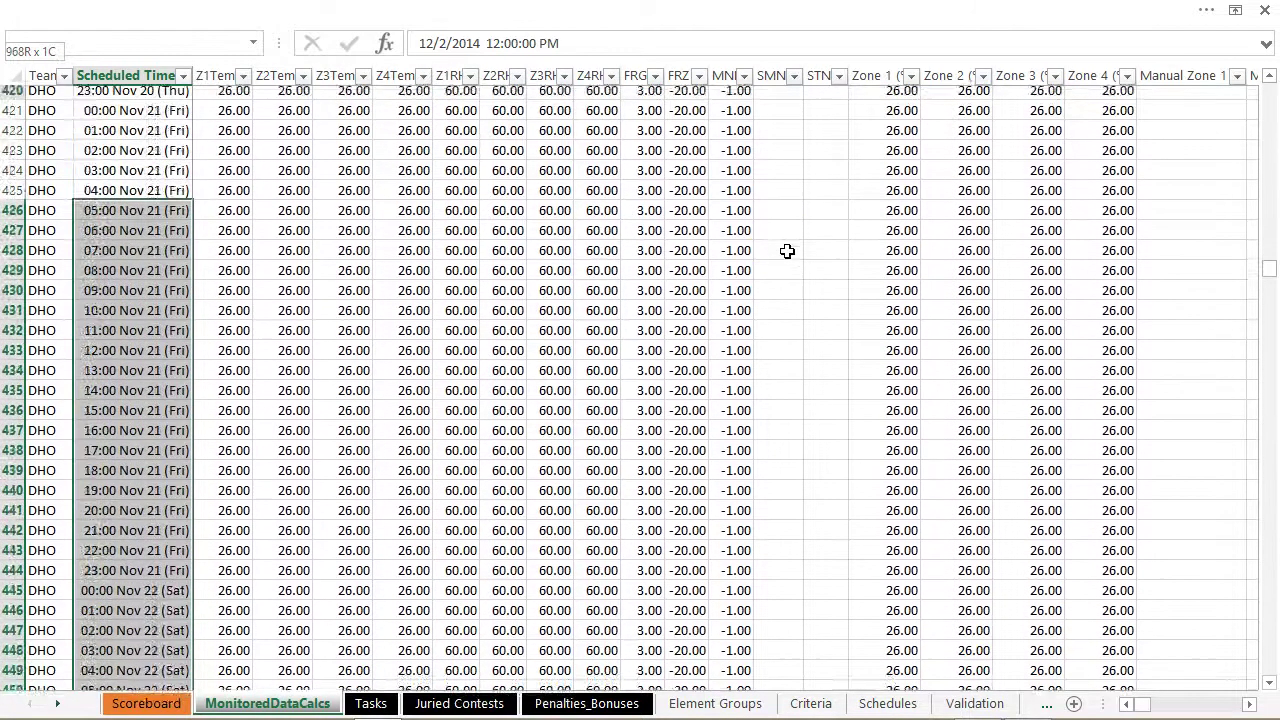
pyautogui.hotkey('shift', 'Up')
pyautogui.hotkey('shift', 'Up')
pyautogui.hotkey('shift', 'Up')
pyautogui.hotkey('shift', 'Up')
pyautogui.hotkey('shift', 'Up')
pyautogui.hotkey('shift', 'Up')
pyautogui.hotkey('shift', 'Up')
pyautogui.hotkey('shift', 'Up')
pyautogui.hotkey('shift', 'Up')
pyautogui.hotkey('shift', 'Up')
pyautogui.hotkey('shift', 'Up')
pyautogui.hotkey('shift', 'Up')
pyautogui.hotkey('shift', 'Up')
pyautogui.hotkey('shift', 'Up')
pyautogui.hotkey('shift', 'Up')
pyautogui.hotkey('shift', 'Up')
pyautogui.hotkey('shift', 'Up')
pyautogui.hotkey('shift', 'Up')
pyautogui.hotkey('shift', 'Up')
pyautogui.hotkey('shift', 'Up')
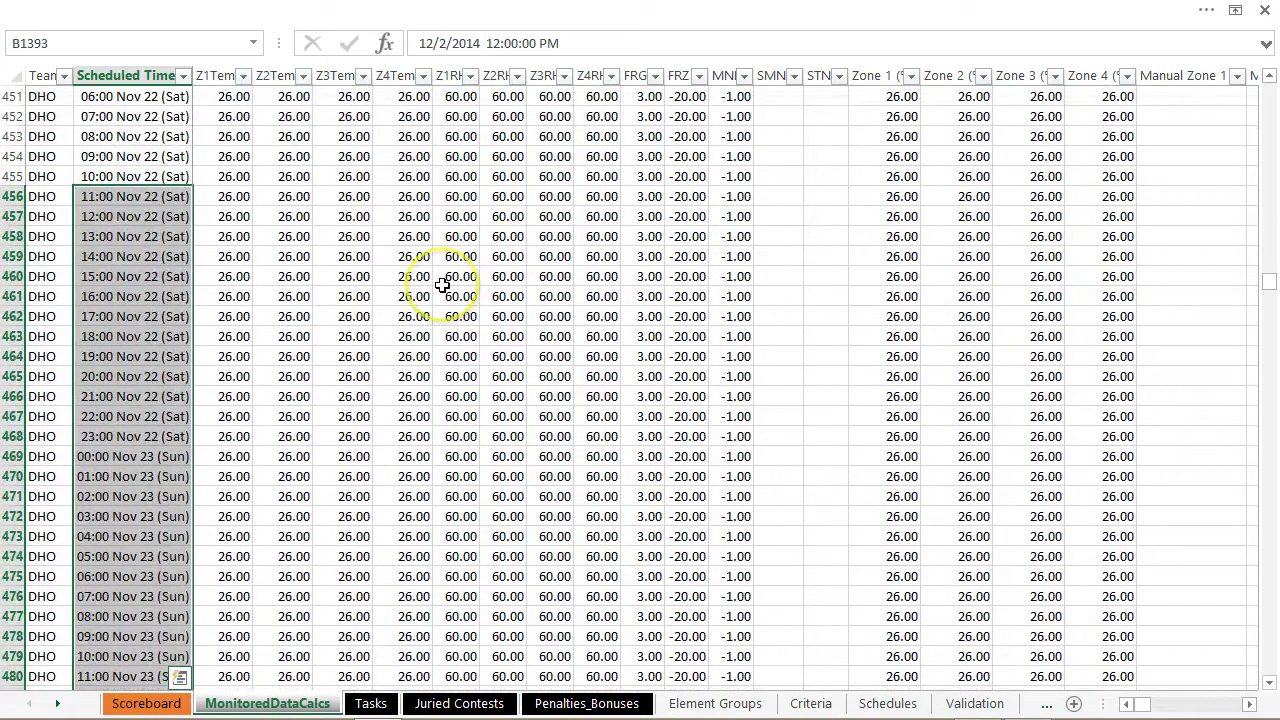
pyautogui.hotkey('shift', 'Down')
pyautogui.hotkey('shift', 'Down')
pyautogui.hotkey('shift', 'Down')
pyautogui.hotkey('shift', 'Down')
pyautogui.hotkey('shift', 'Down')
pyautogui.hotkey('shift', 'Down')
pyautogui.hotkey('shift', 'Down')
pyautogui.hotkey('shift', 'Down')
pyautogui.hotkey('shift', 'Down')
pyautogui.hotkey('shift', 'Down')
pyautogui.hotkey('shift', 'Down')
pyautogui.hotkey('shift', 'Down')
pyautogui.hotkey('shift', 'Down')
pyautogui.hotkey('shift', 'Down')
pyautogui.hotkey('shift', 'Down')
pyautogui.hotkey('shift', 'Down')
pyautogui.hotkey('shift', 'Down')
pyautogui.hotkey('shift', 'Down')
pyautogui.hotkey('shift', 'Down')
pyautogui.hotkey('shift', 'Down')
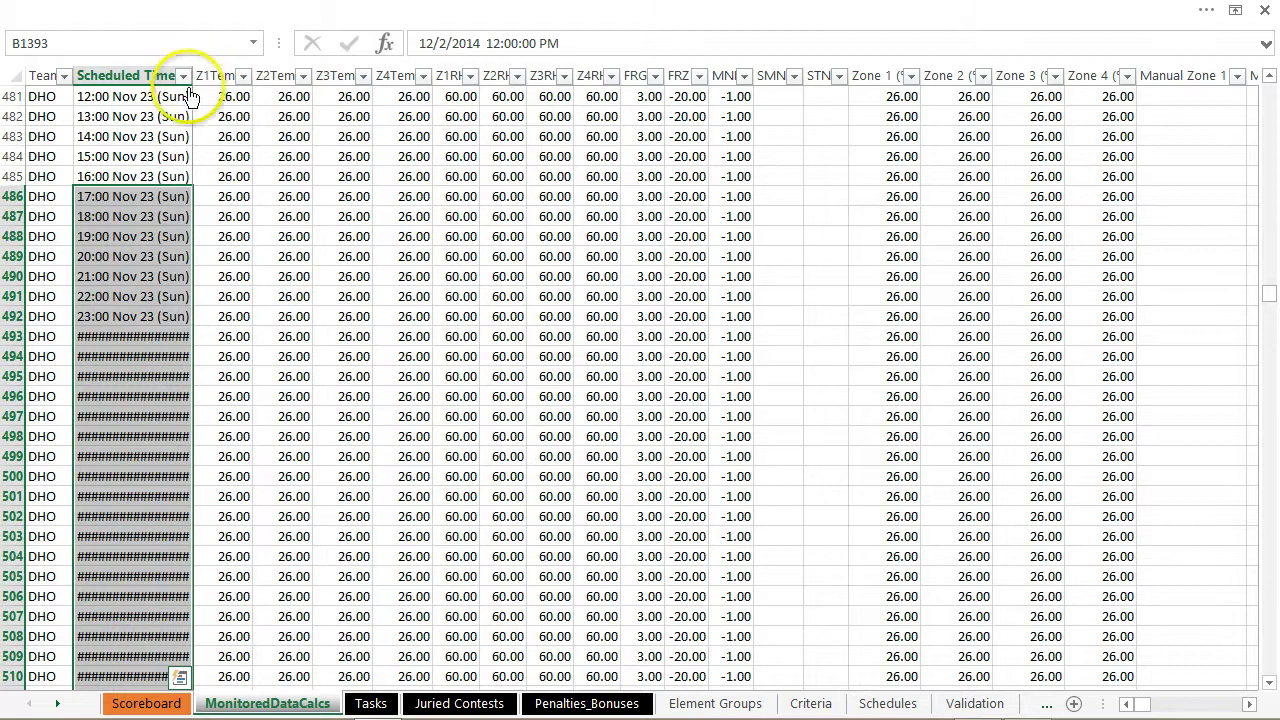
# - Widen the Scheduled Time column in MonitoredDataCalcs slightly to fit the full timestamps, and select its first DHO entry
pyautogui.click(157, 95)
pyautogui.hotkey('ctrl', 'Up')
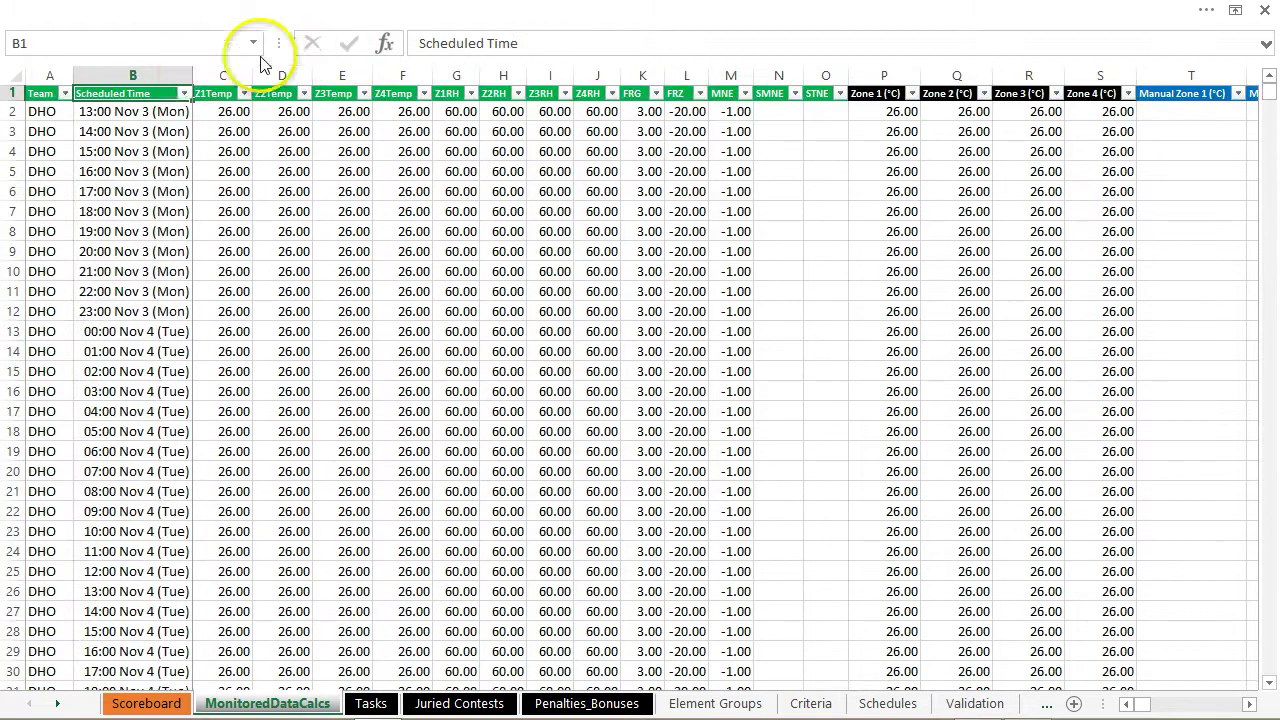
pyautogui.moveTo(190, 73); pyautogui.dragTo(201, 73)
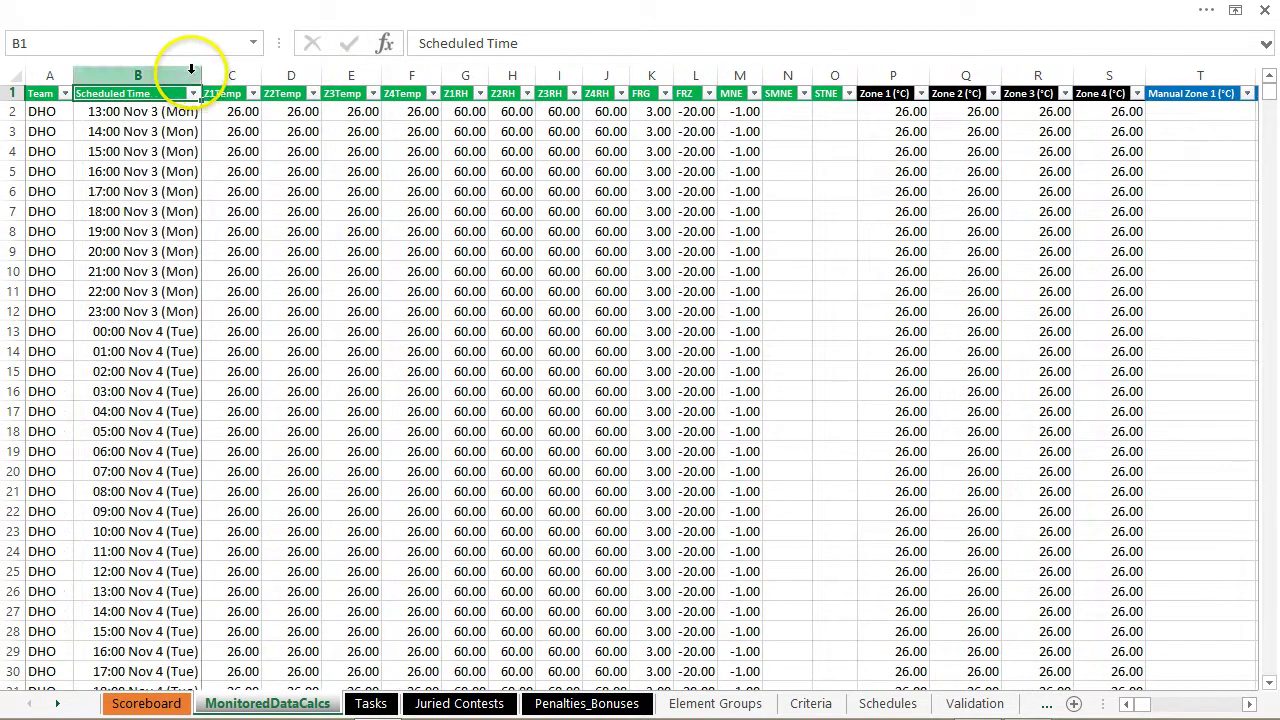
pyautogui.click(134, 211)
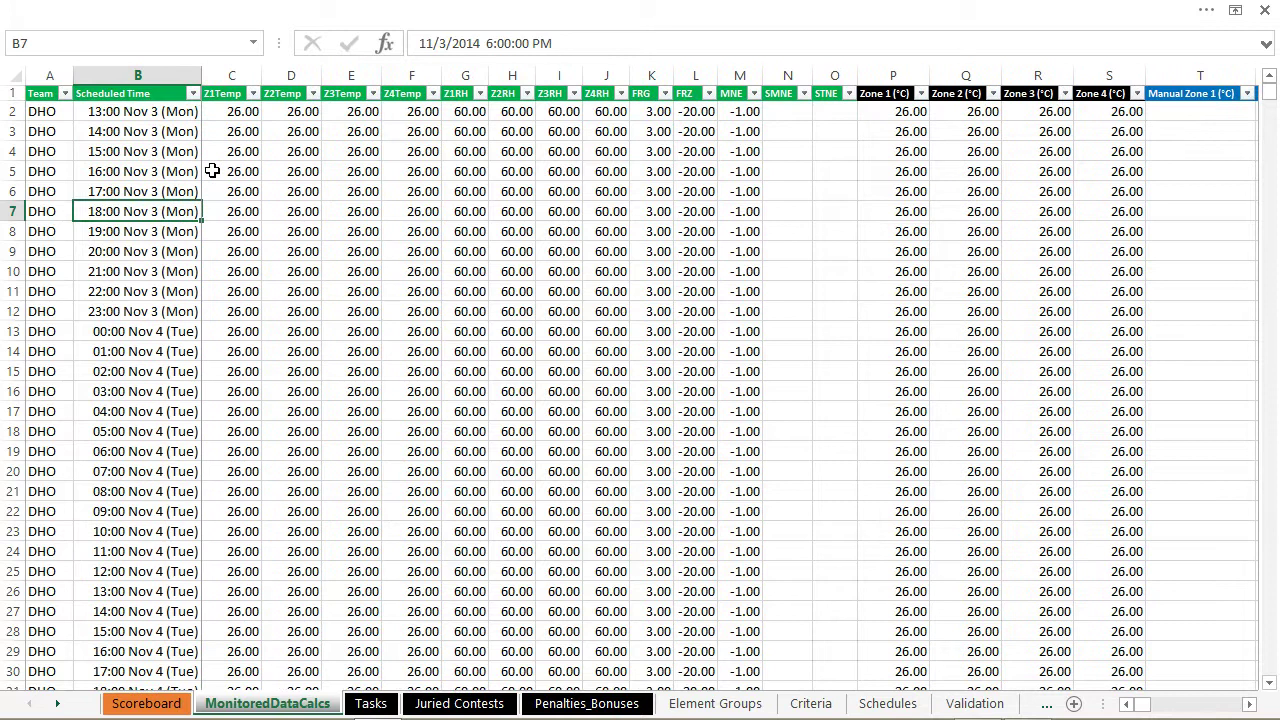
pyautogui.press('Up')
pyautogui.press('Up')
pyautogui.press('Up')
pyautogui.press('Up')
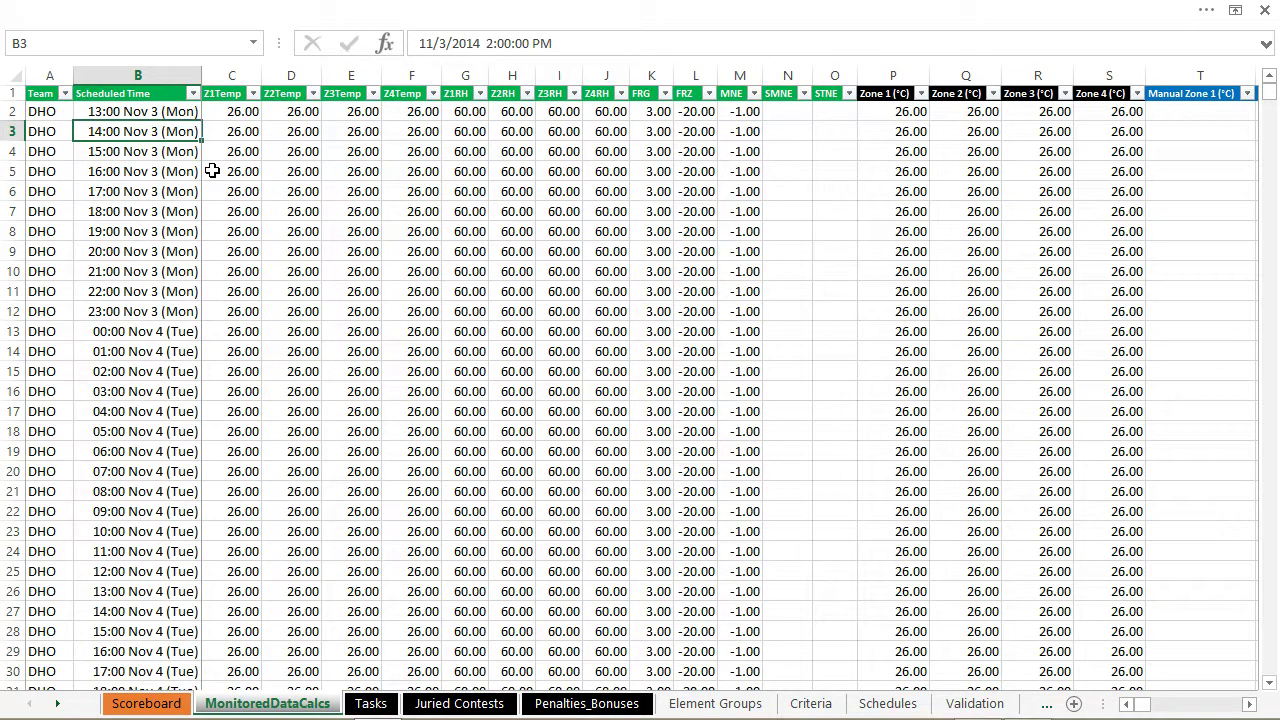
pyautogui.press('Up')
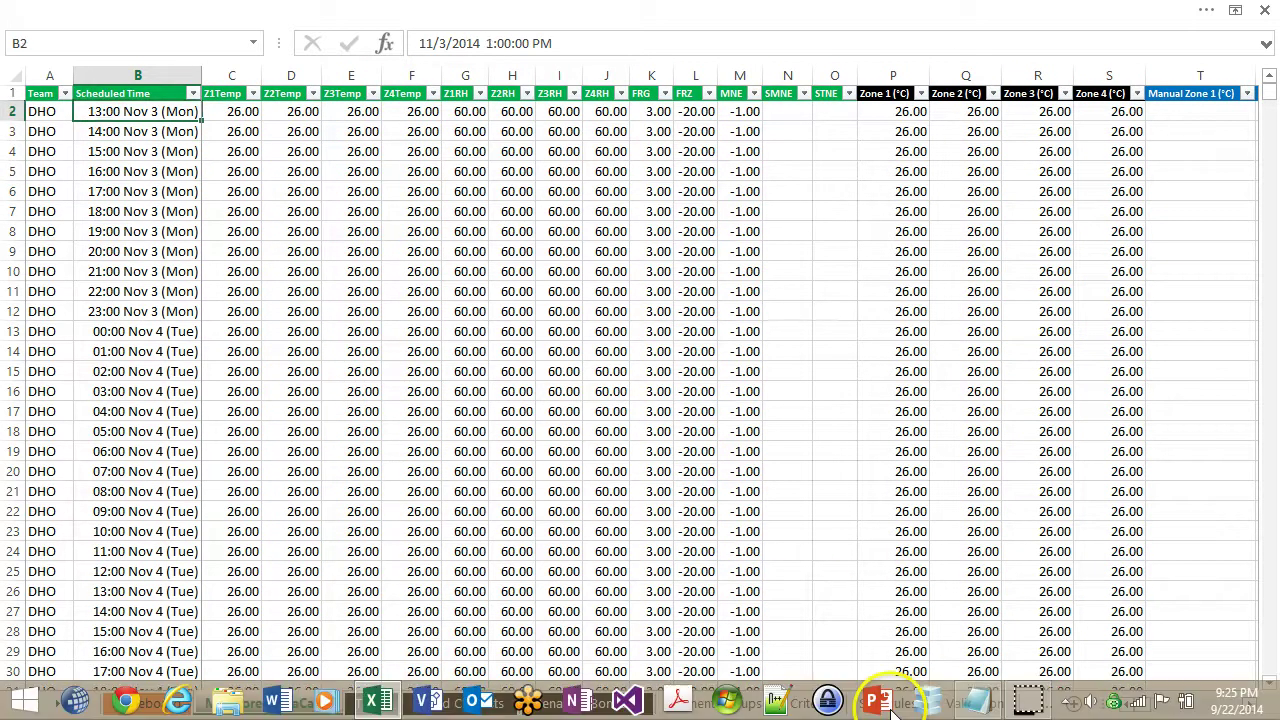
# - In the Schedules sheet, copy all hourly timestamps of the monitored schedule, from 13:00 Nov 3 to 12:00 Dec 2
pyautogui.click(888, 703)
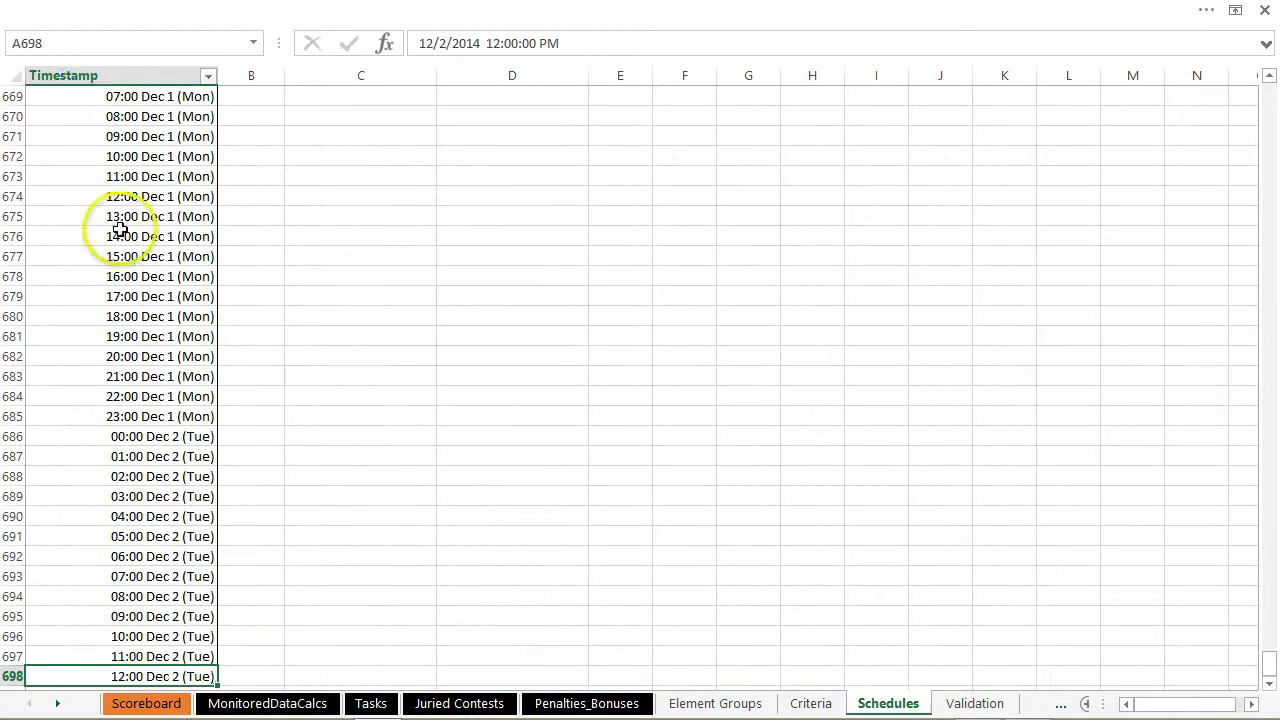
pyautogui.click(97, 92)
pyautogui.hotkey('ctrl', 'Up')
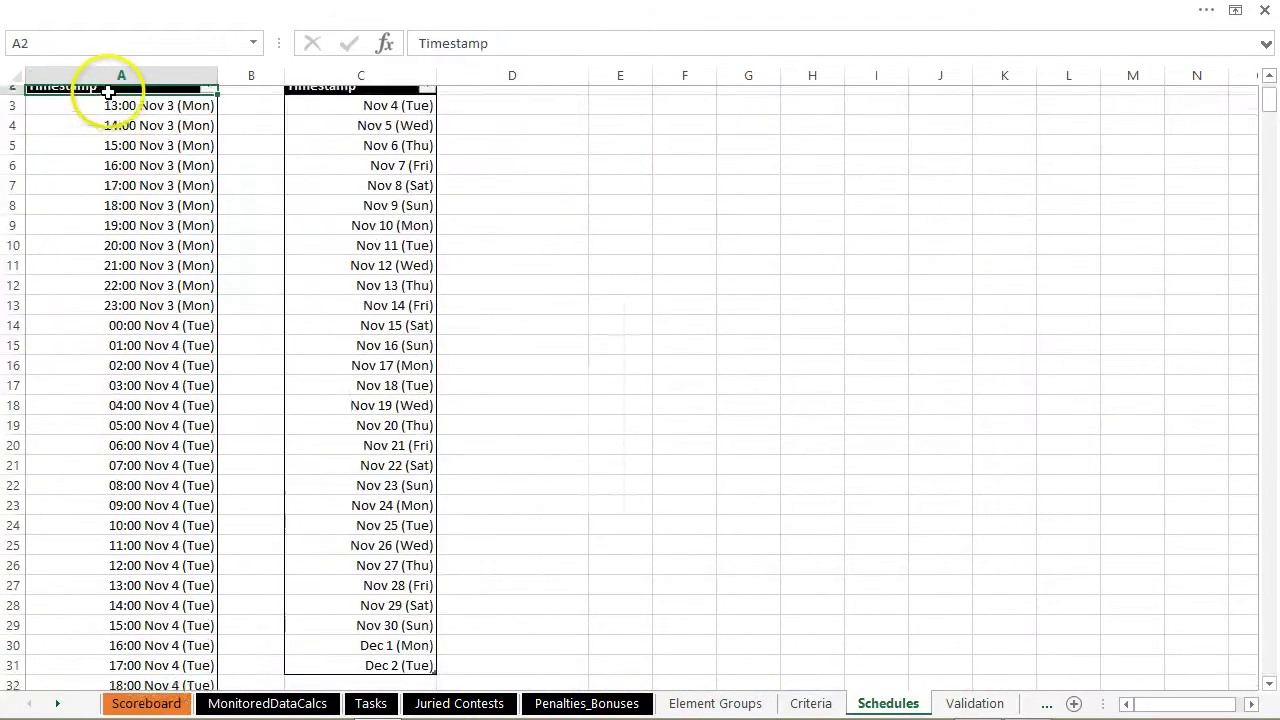
pyautogui.press('Down')
pyautogui.hotkey('ctrl', 'shift', 'Down')
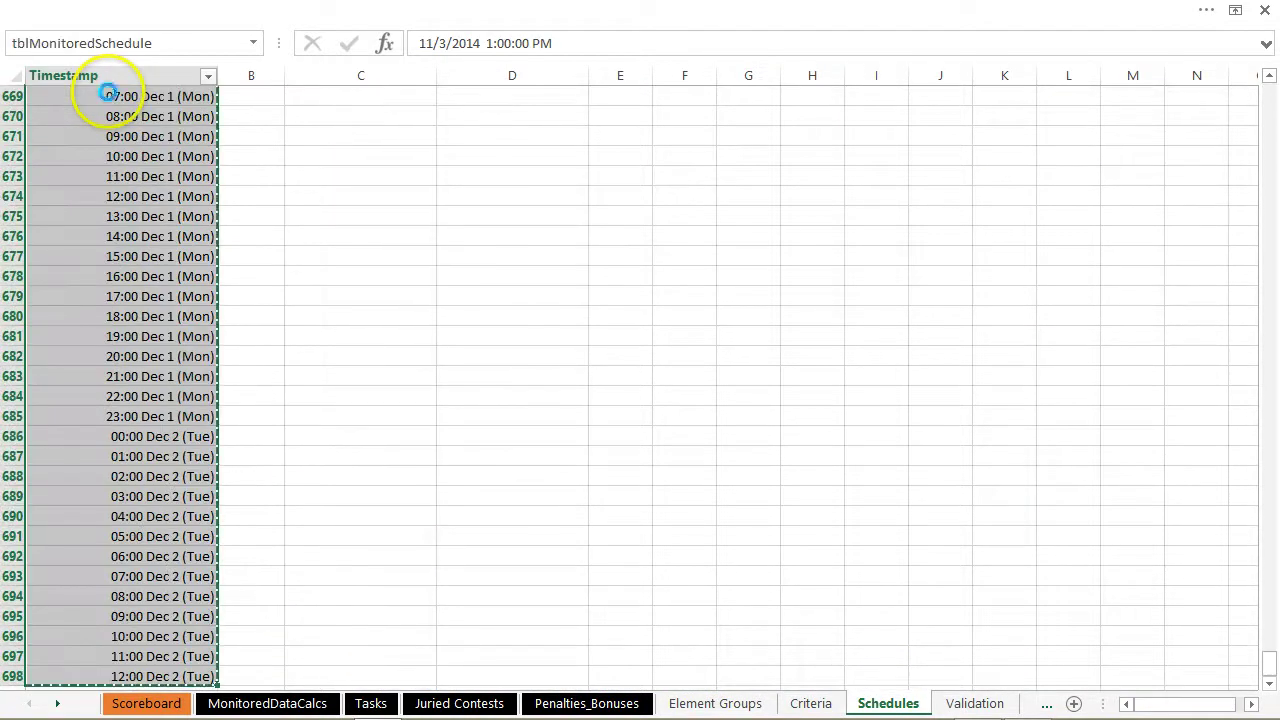
# - Paste the copied monitored-schedule timestamps into MonitoredDataCalcs' Scheduled Time column, starting at the new HCT row 1394
pyautogui.moveTo(282, 716)
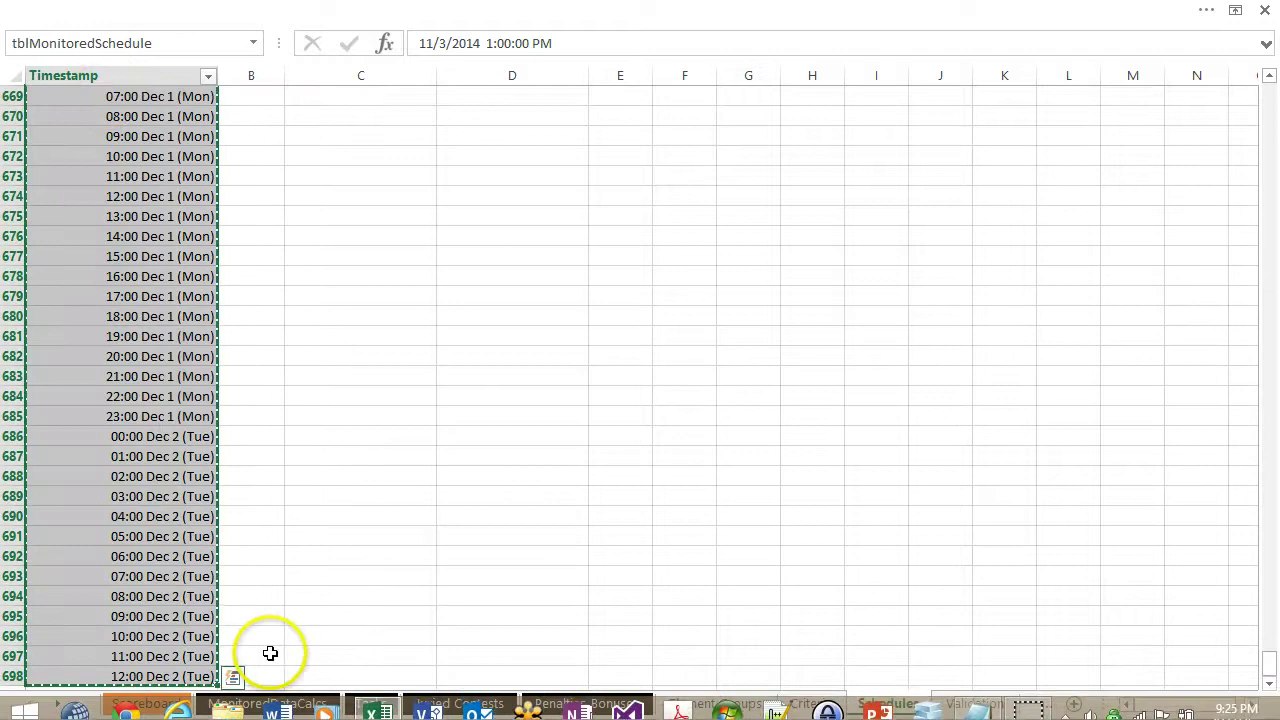
pyautogui.click(240, 702)
pyautogui.click(140, 585)
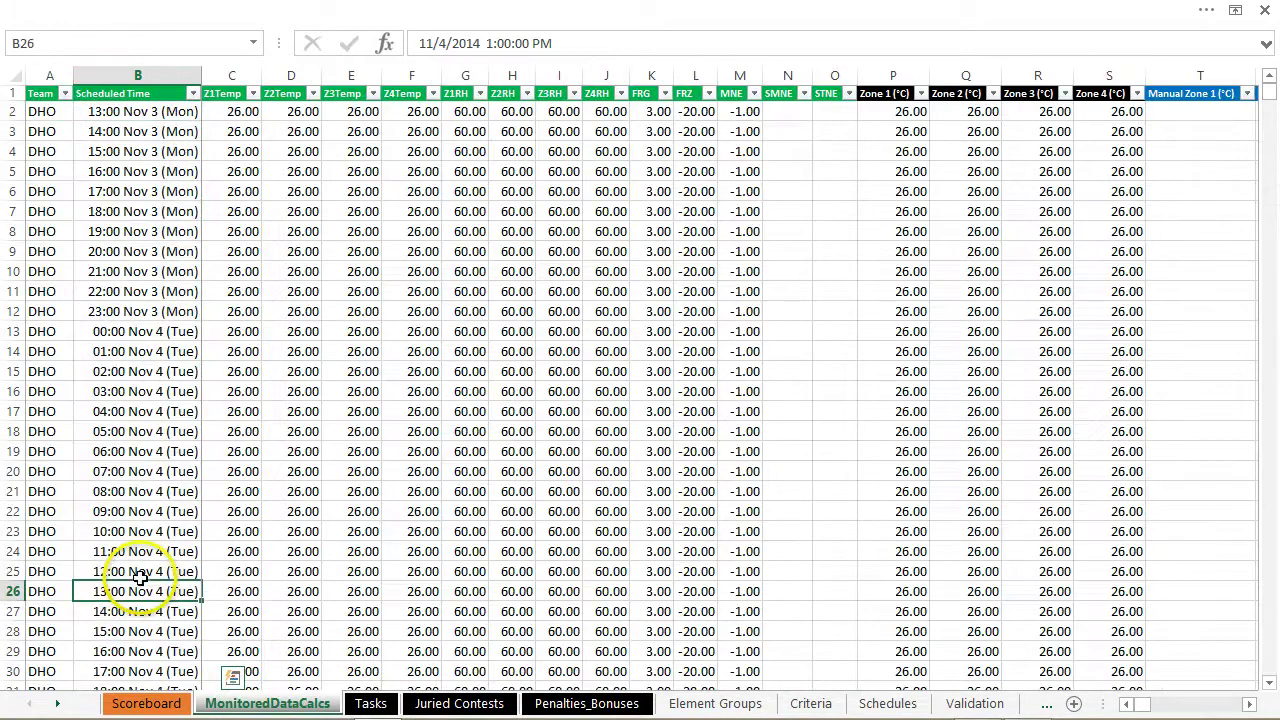
pyautogui.hotkey('ctrl', 'Down')
pyautogui.press('Down')
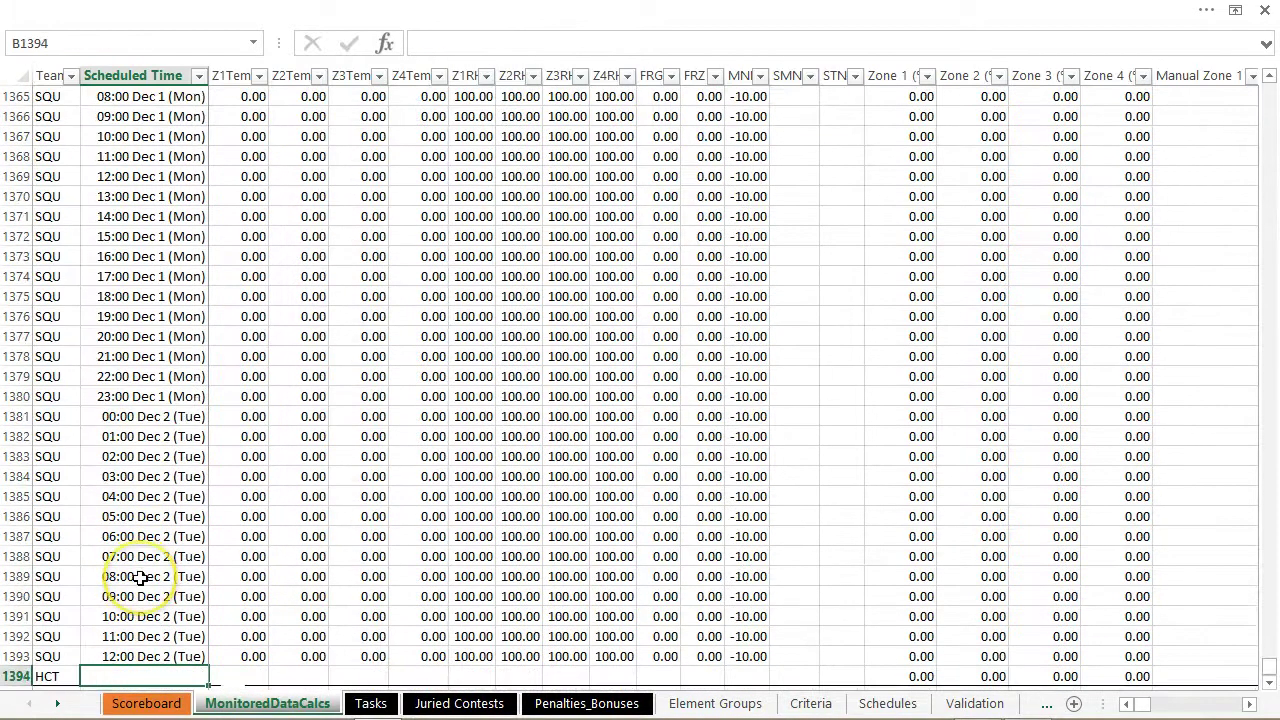
pyautogui.hotkey('ctrl', 'd')
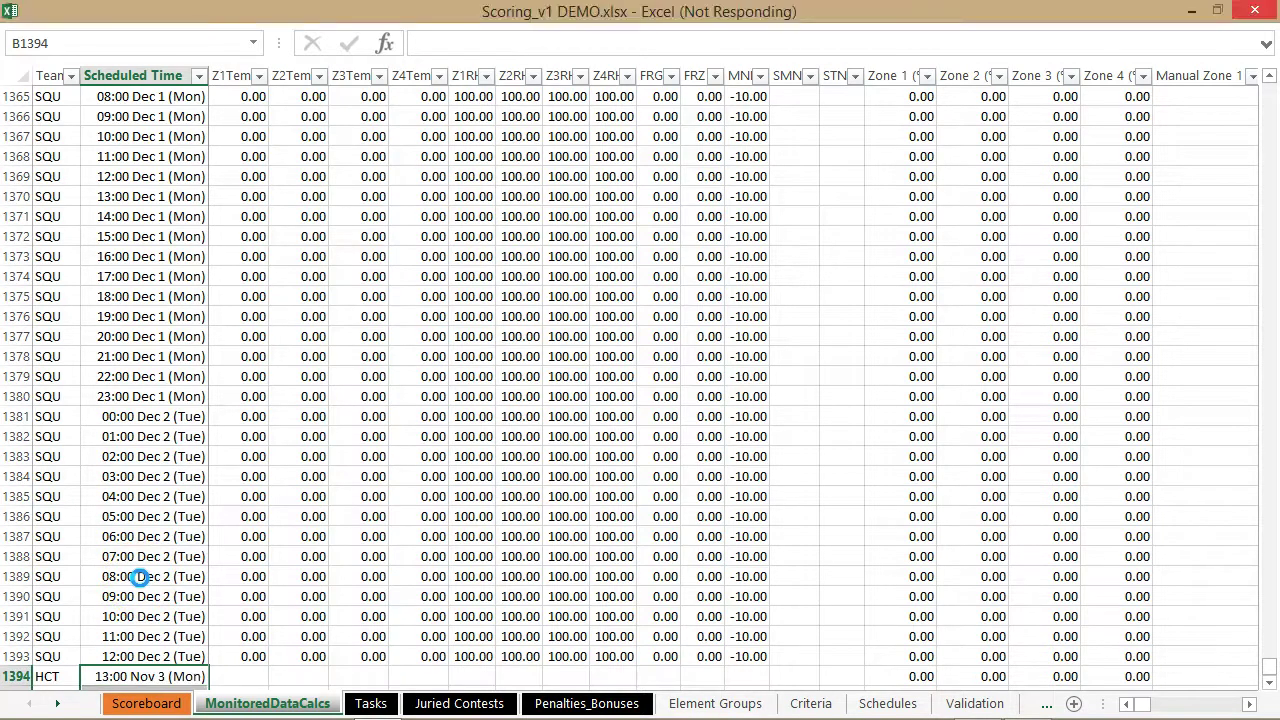
# - Fill the team code HCT down the Team column for all the newly added timestamp rows
pyautogui.press('Left')
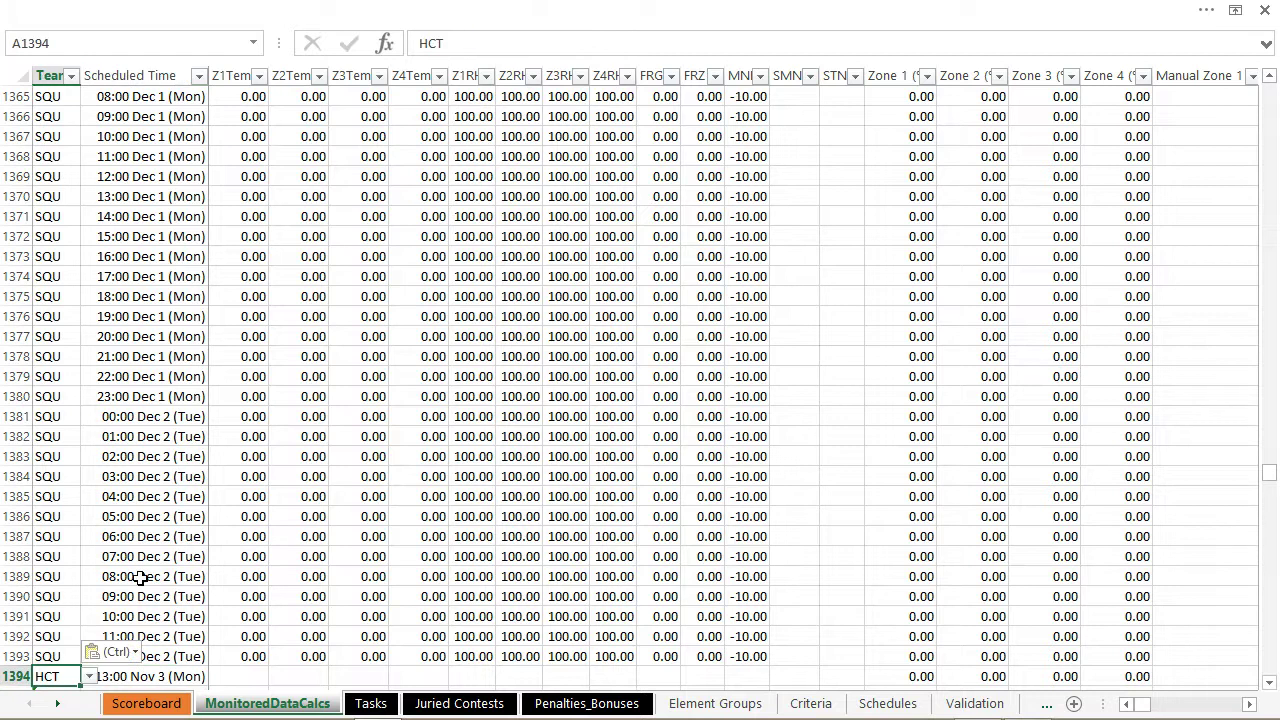
pyautogui.hotkey('ctrl', 'shift', 'Down')
pyautogui.hotkey('ctrl', 'd')
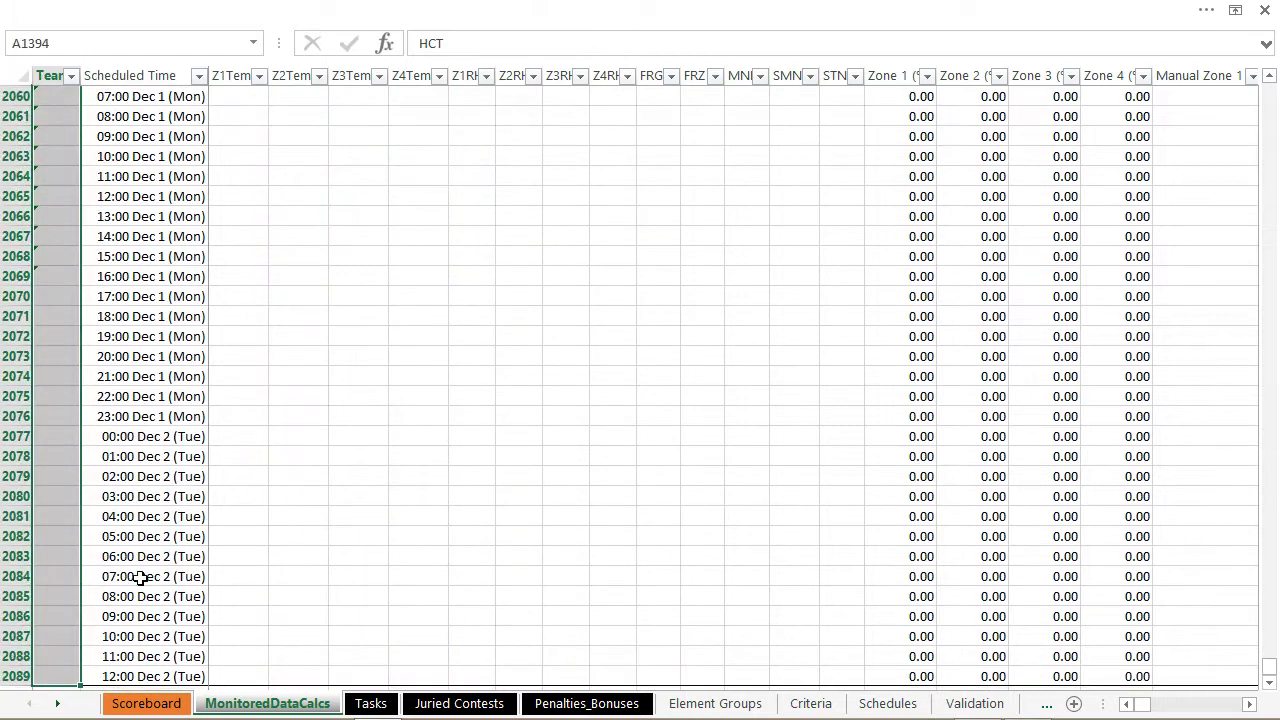
# - Consult the temperature criteria in the Criteria sheet, then enter 23.5 as HCT's Z1Temp and fill it down all HCT rows
pyautogui.press('Right')
pyautogui.press('Right')
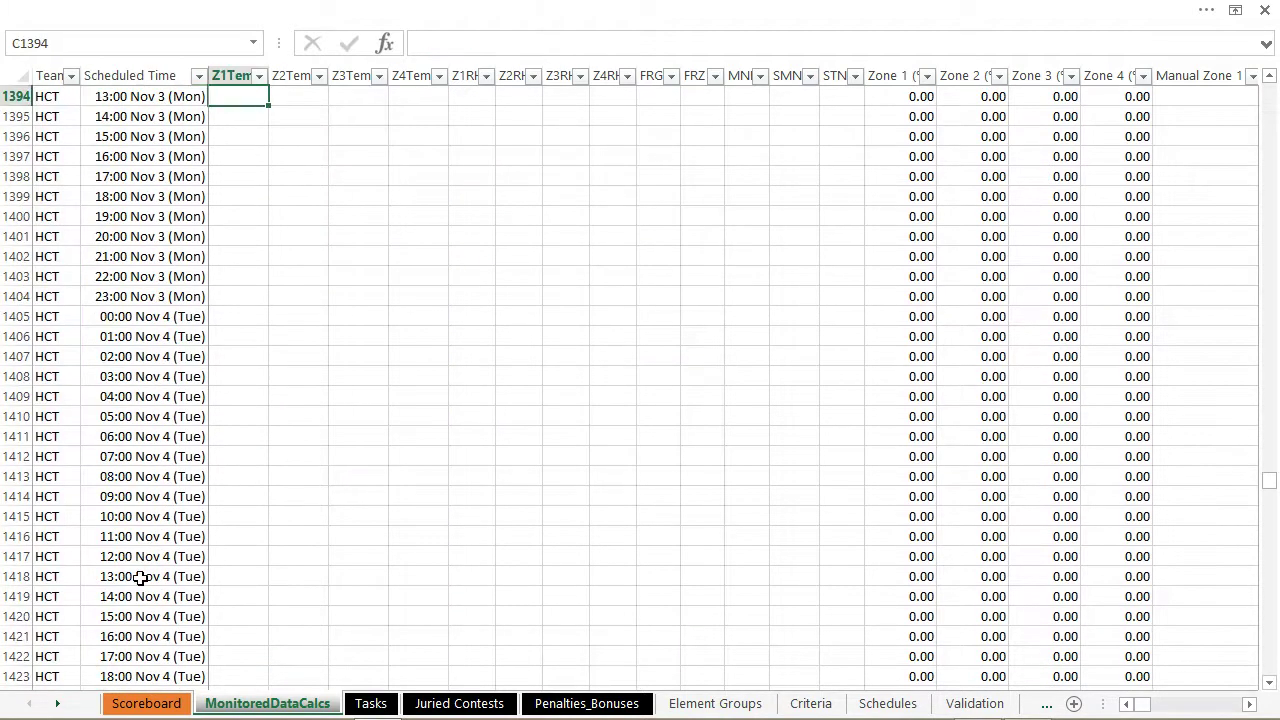
pyautogui.press('Up')
pyautogui.press('Down')
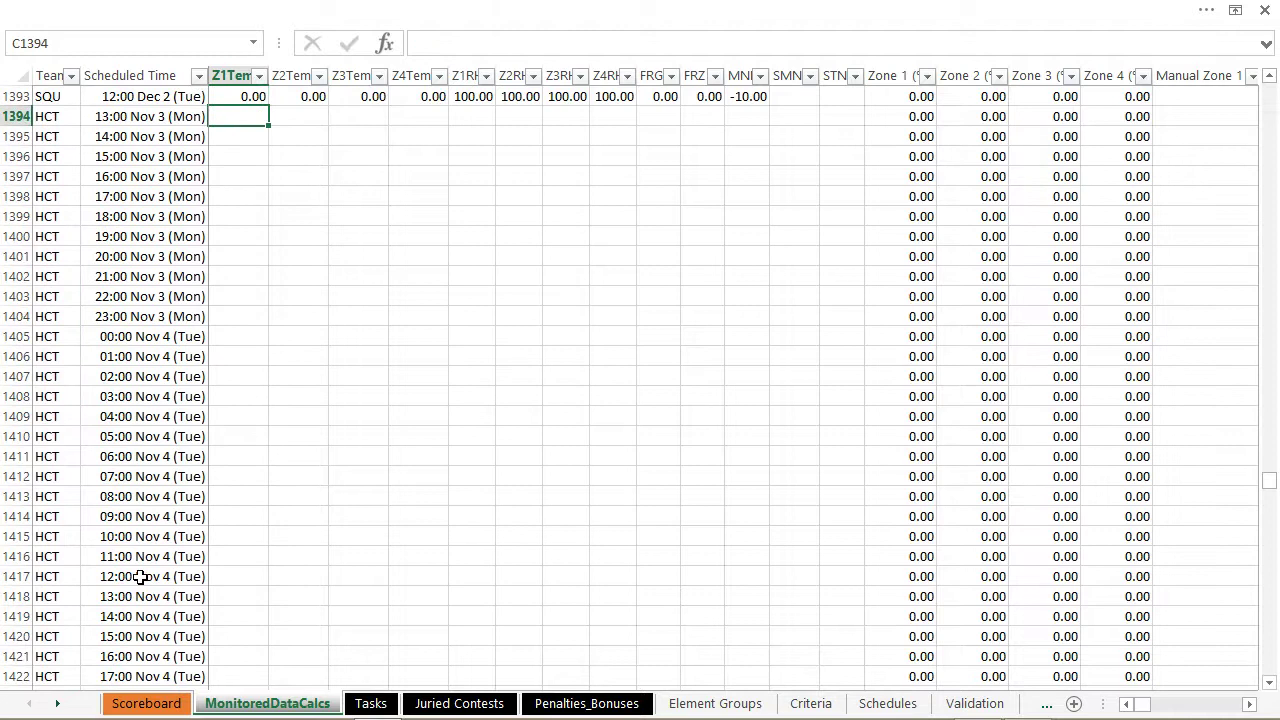
pyautogui.click(811, 702)
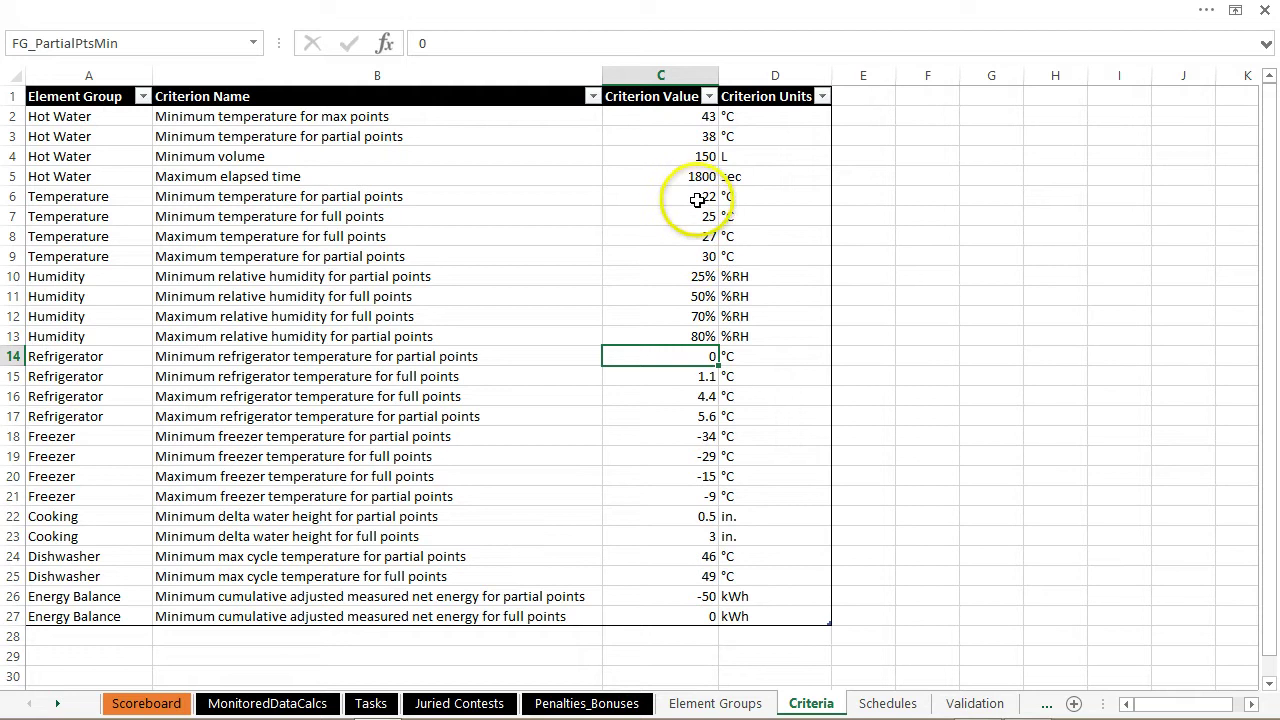
pyautogui.click(285, 702)
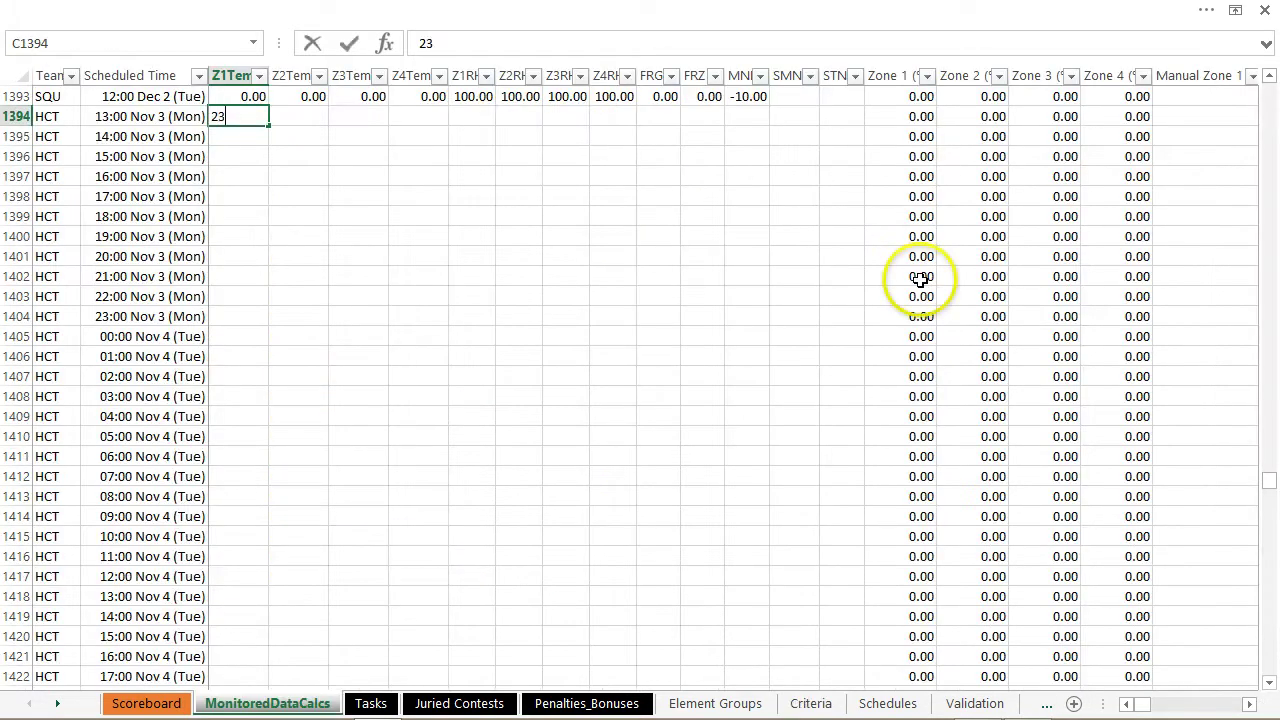
pyautogui.press('Return')
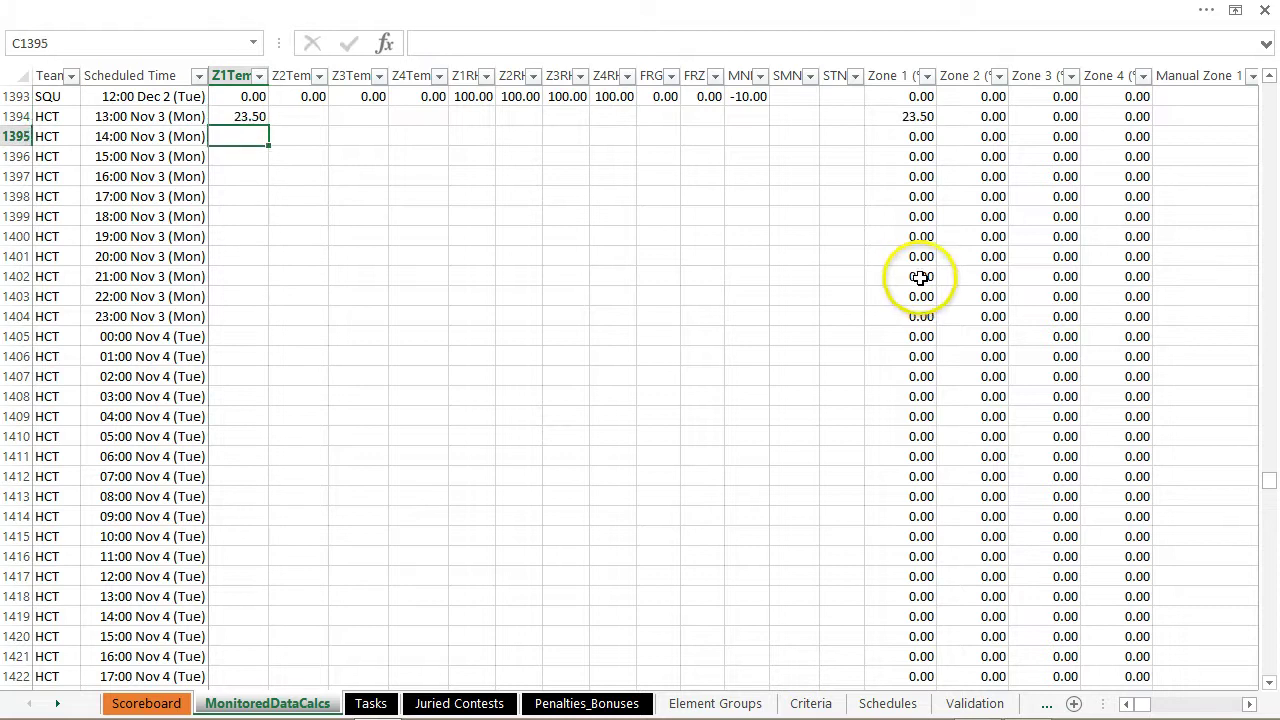
pyautogui.press('Up')
pyautogui.hotkey('ctrl', 'shift', 'Down')
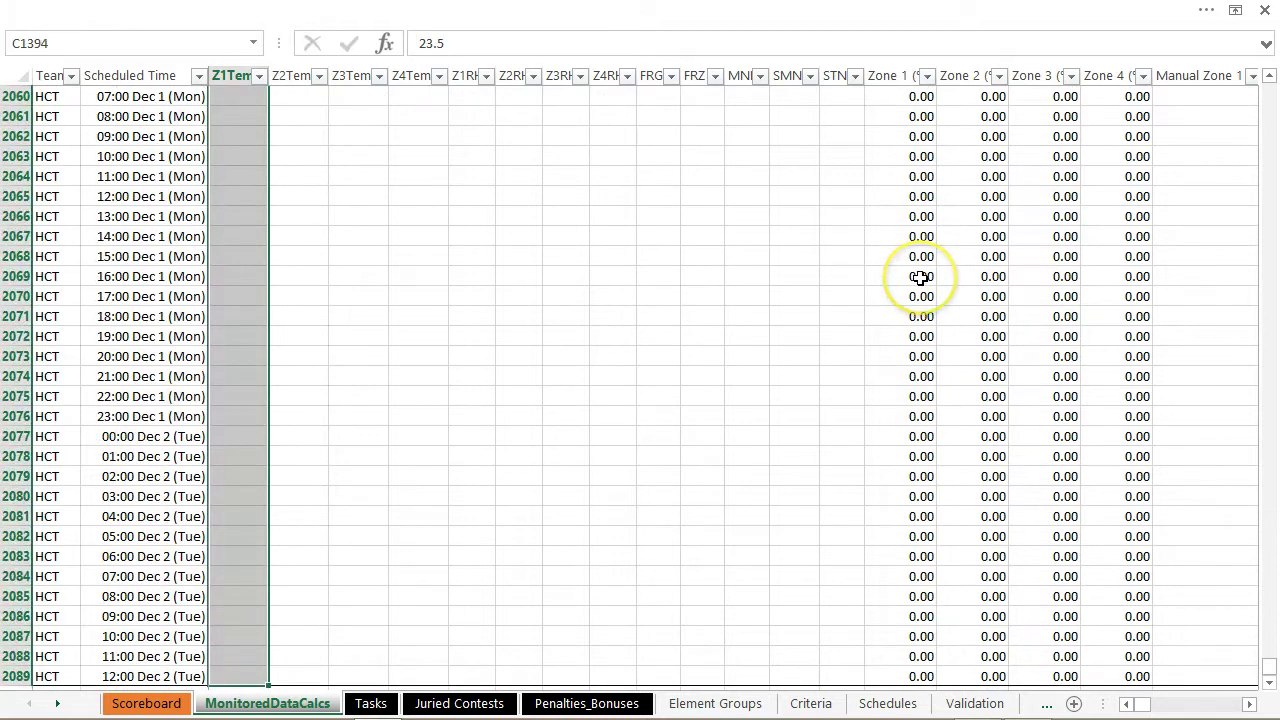
pyautogui.hotkey('ctrl', 'd')
# - Copy HCT's whole Z1Temp column of 23.5 values into its Z2Temp, Z3Temp and Z4Temp columns
pyautogui.press('Right')
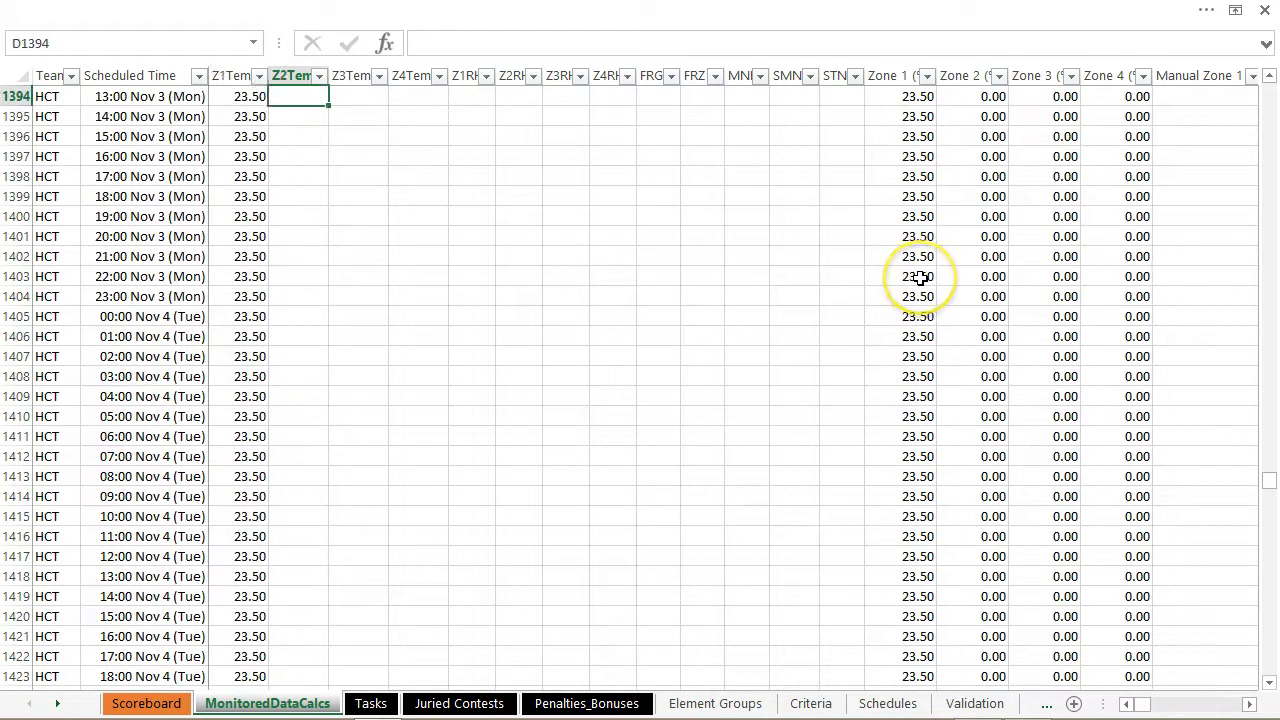
pyautogui.press('Left')
pyautogui.hotkey('ctrl', 'shift', 'Down')
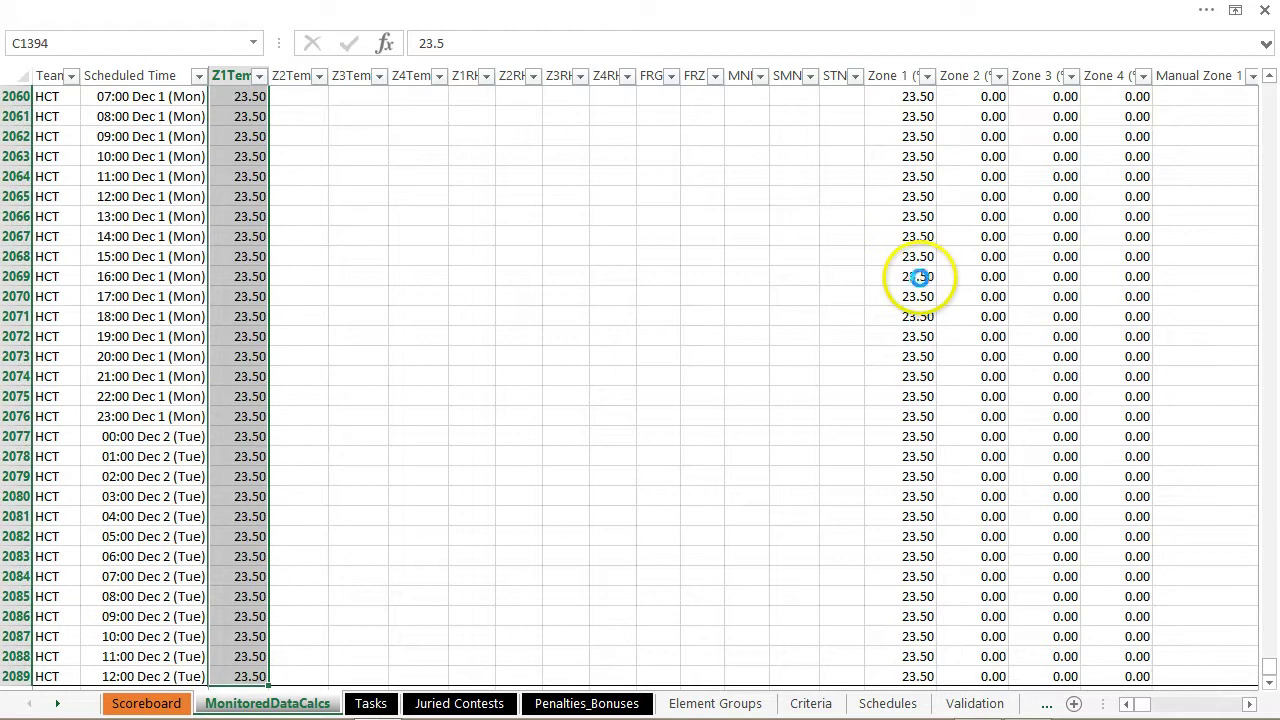
pyautogui.hotkey('ctrl', 'c')
pyautogui.press('Right')
pyautogui.hotkey('shift', 'Right')
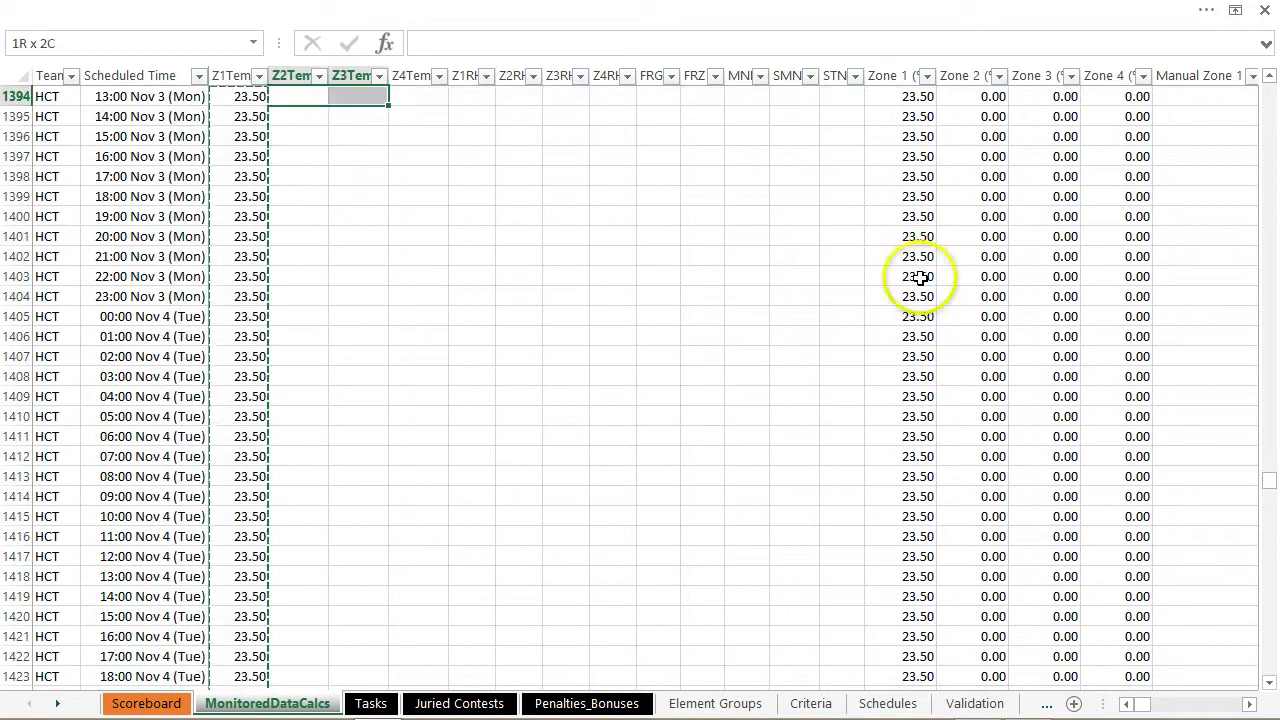
pyautogui.hotkey('shift', 'Right')
pyautogui.hotkey('ctrl', 'v')
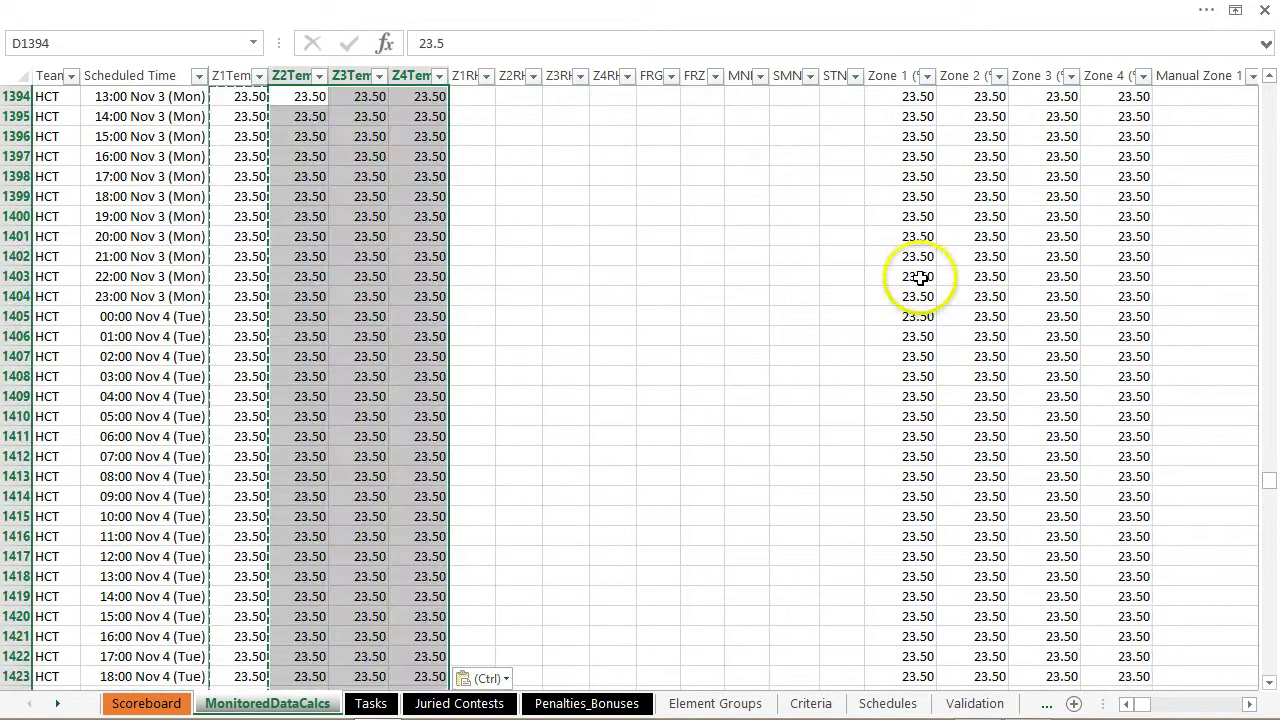
# - Consult the humidity criteria in the Criteria sheet, then enter 75 as HCT's Z1RH and fill it down all HCT rows
pyautogui.press('Right')
pyautogui.press('Right')
pyautogui.press('Right')
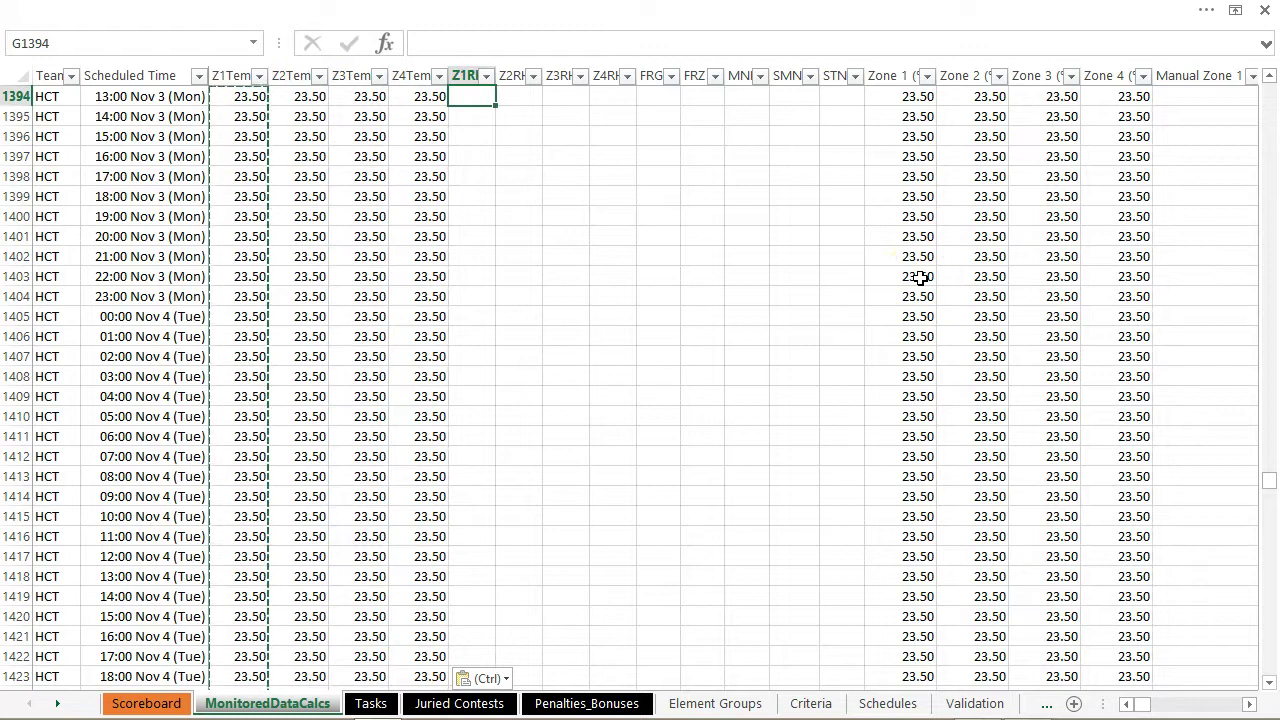
pyautogui.click(811, 703)
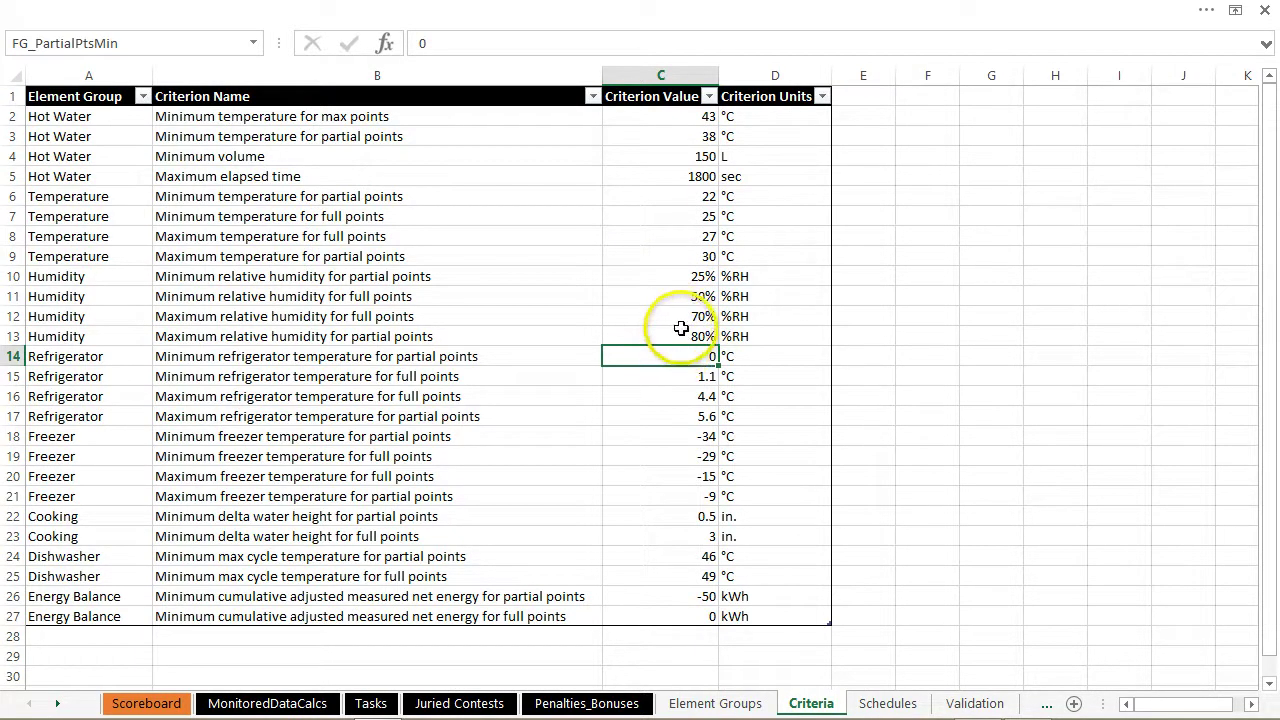
pyautogui.click(268, 704)
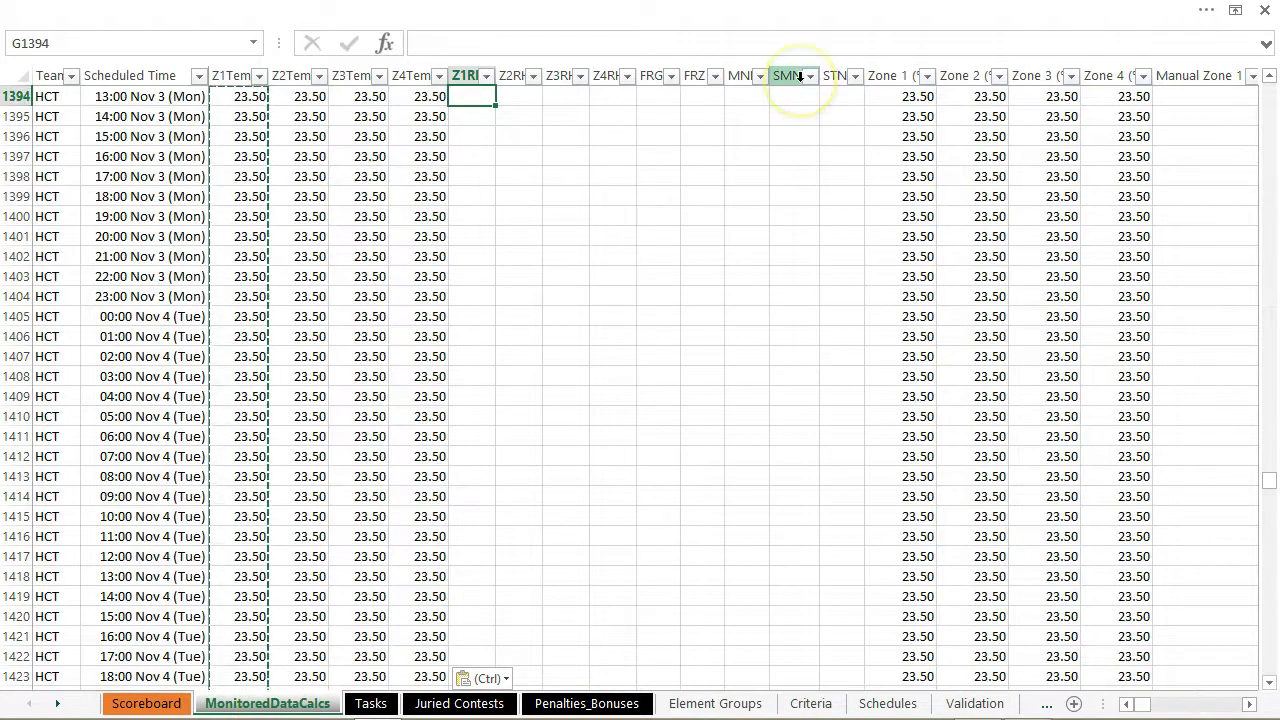
pyautogui.write('75')
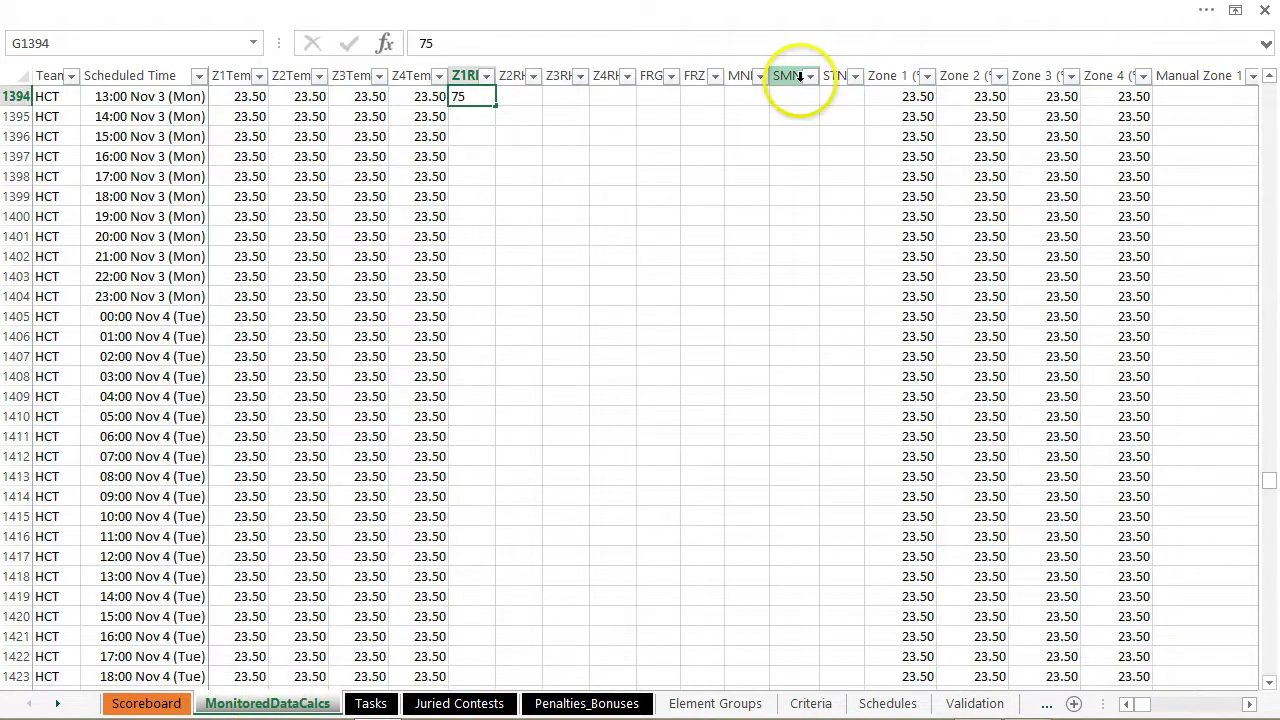
pyautogui.scroll(1, 800, 76)
pyautogui.hotkey('ctrl', 'Return')
pyautogui.hotkey('ctrl', 'shift', 'Down')
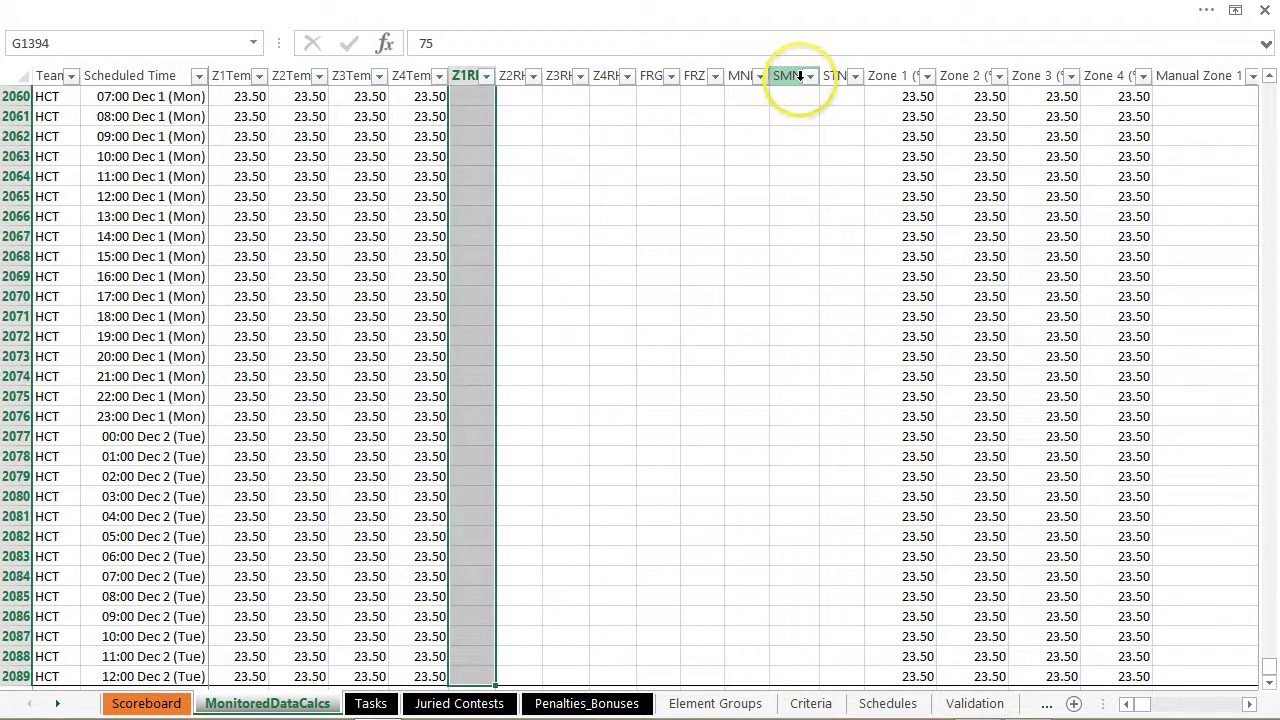
pyautogui.hotkey('ctrl', 'd')
# - Copy HCT's whole Z1RH column of 75 values into its Z2RH, Z3RH and Z4RH columns
pyautogui.press('Right')
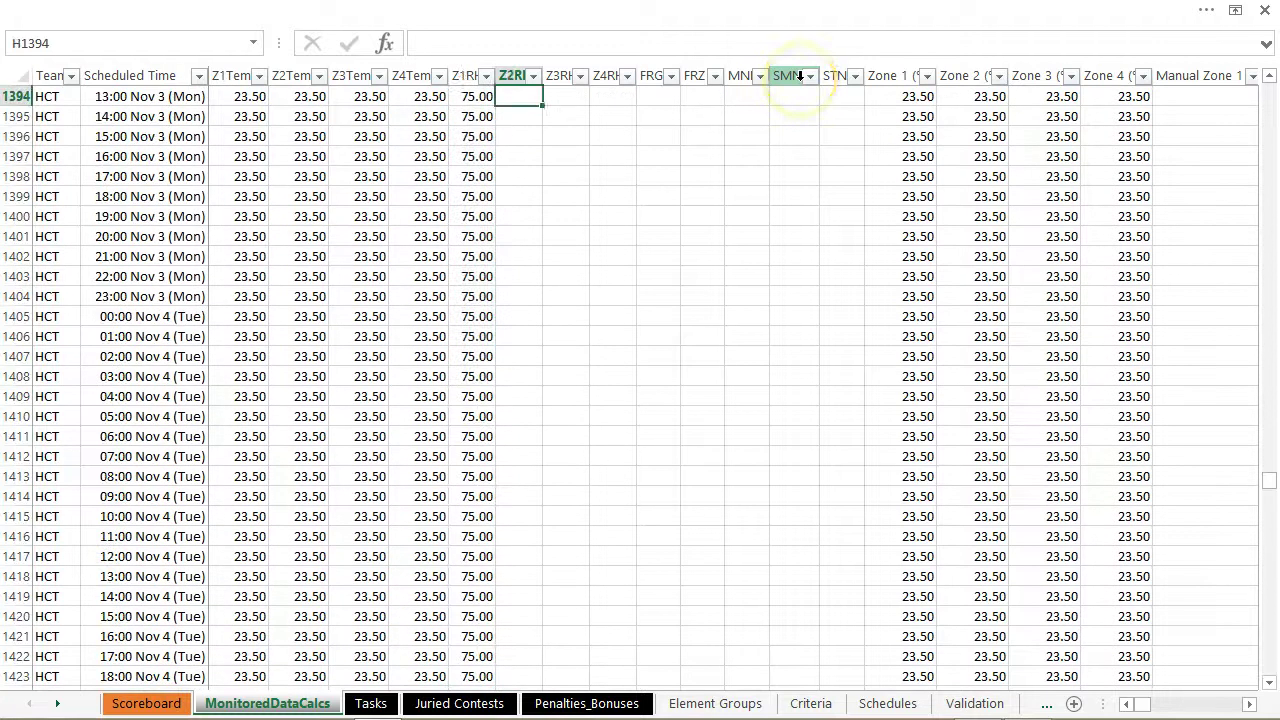
pyautogui.press('Left')
pyautogui.hotkey('ctrl', 'shift', 'Down')
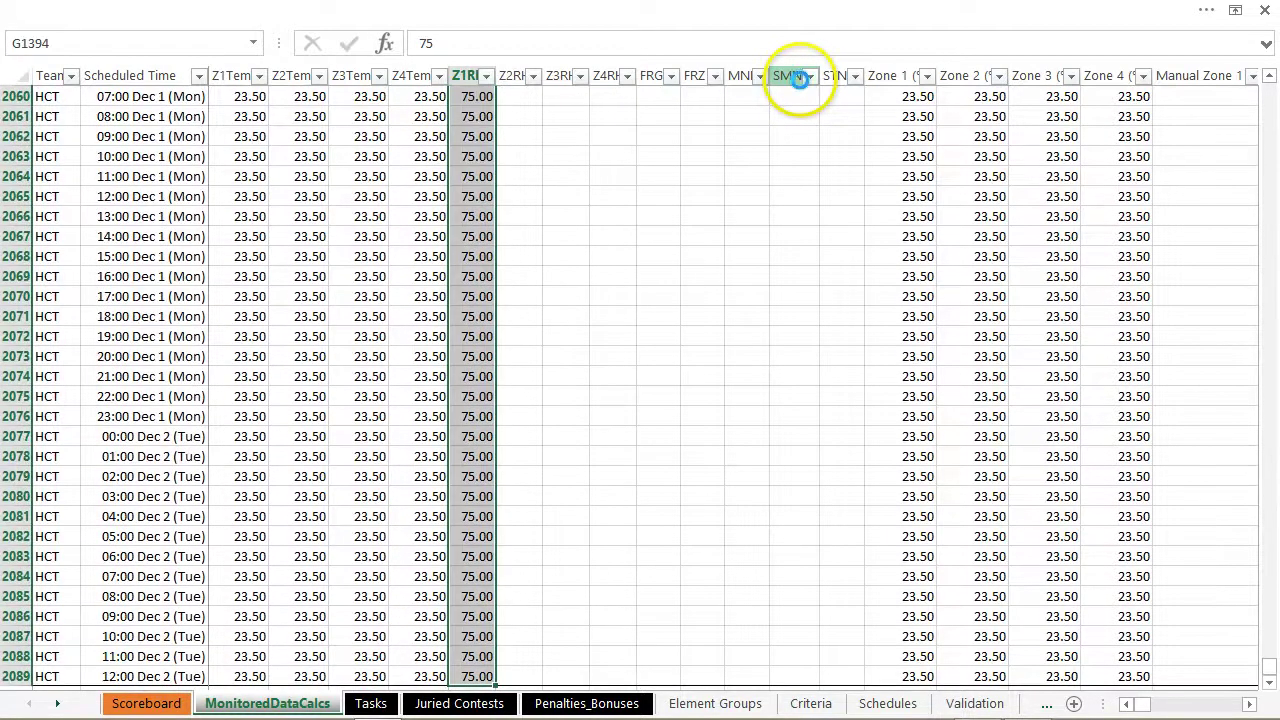
pyautogui.press('Right')
pyautogui.hotkey('shift', 'Right')
pyautogui.hotkey('shift', 'Right')
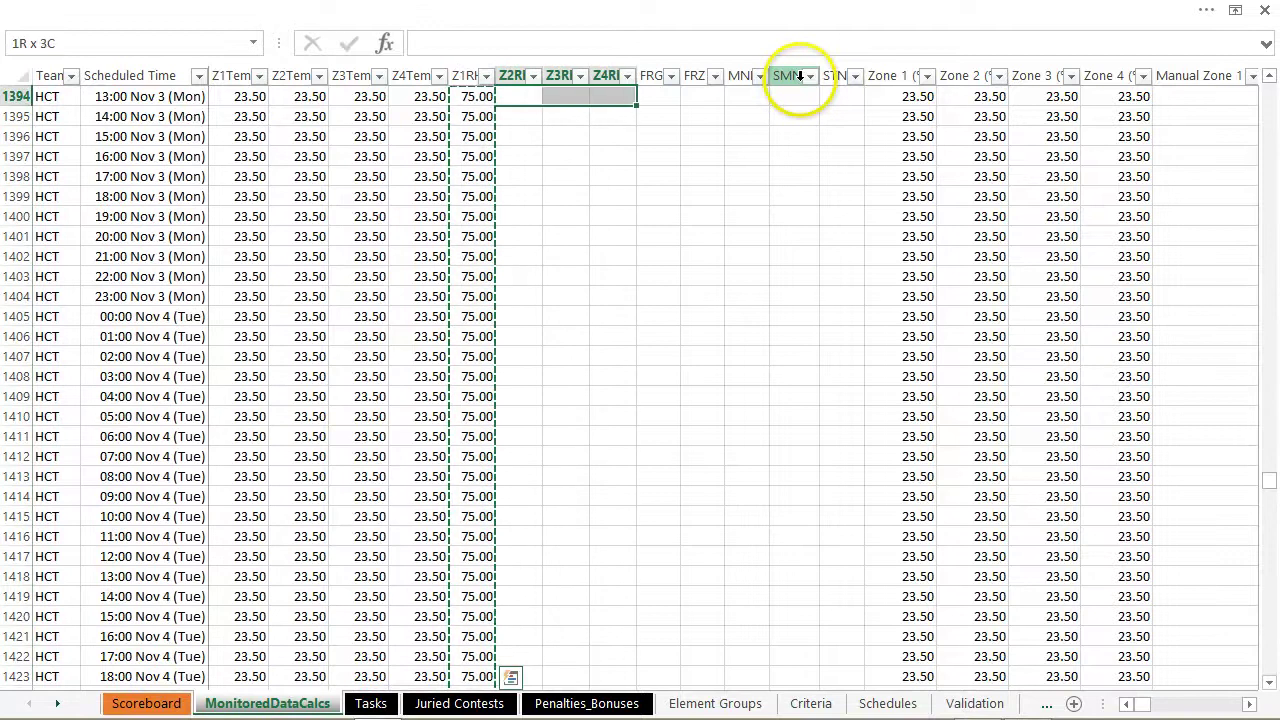
pyautogui.hotkey('ctrl', 'shift', 'Down')
pyautogui.hotkey('ctrl', 'v')
# - Review the refrigerator and freezer limits in the Criteria sheet, then enter -12 in HCT's FRG column and fill it down all HCT rows
pyautogui.press('Right')
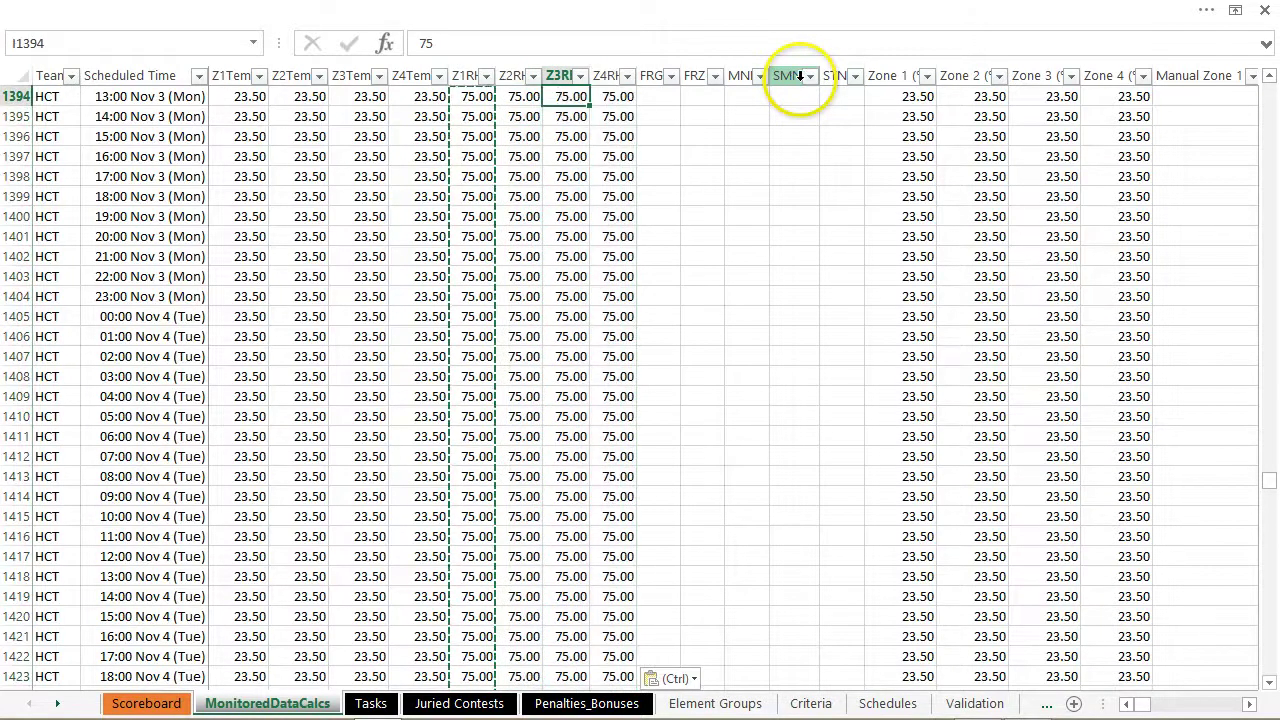
pyautogui.press('Right')
pyautogui.press('Right')
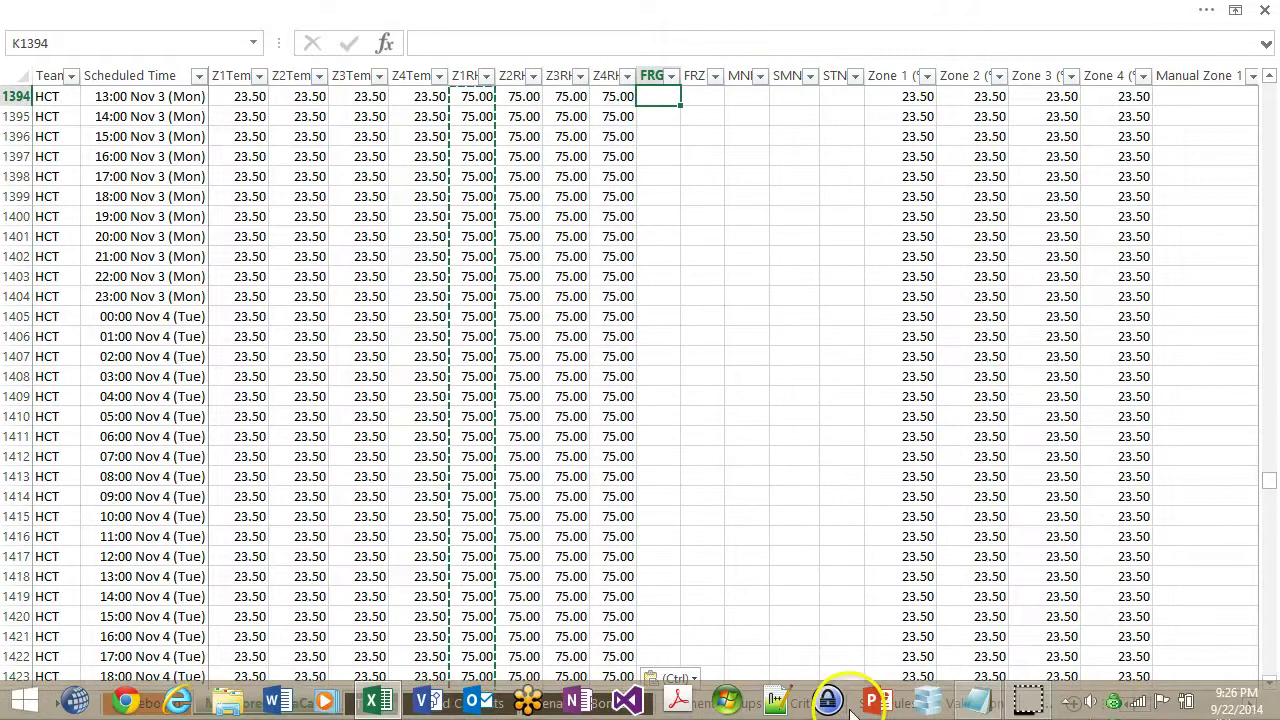
pyautogui.click(866, 710)
pyautogui.click(810, 704)
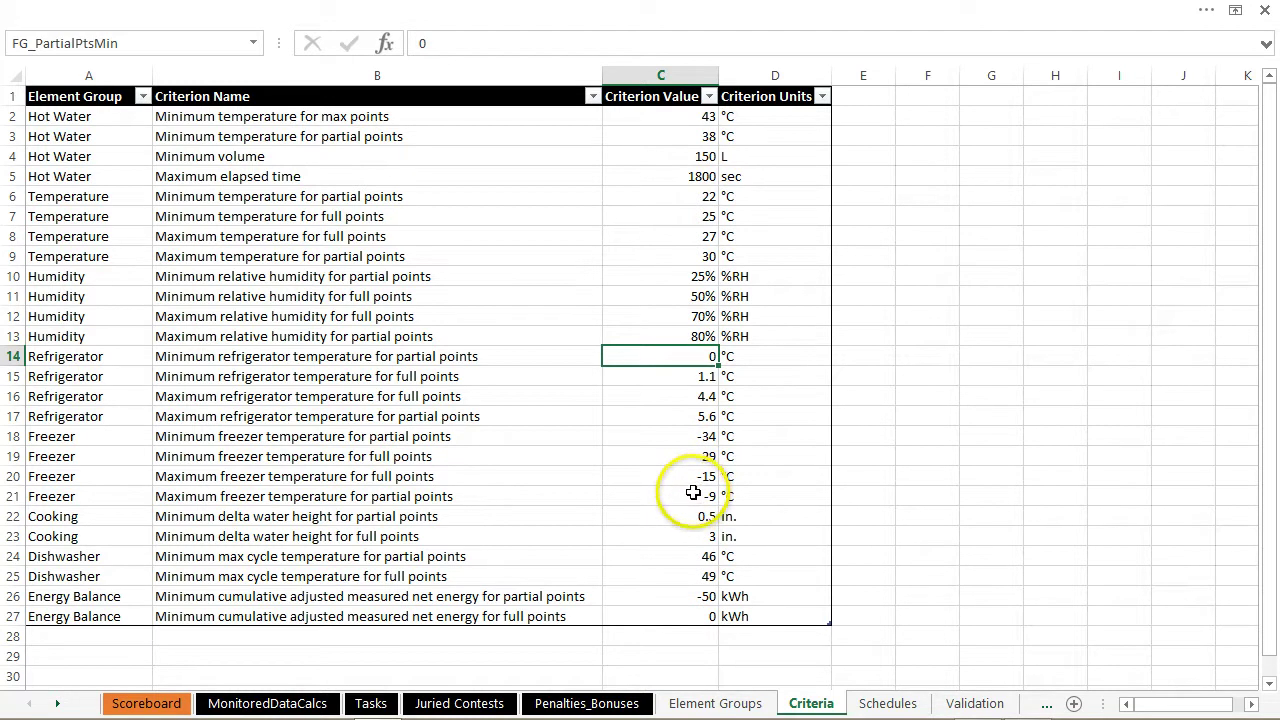
pyautogui.click(278, 703)
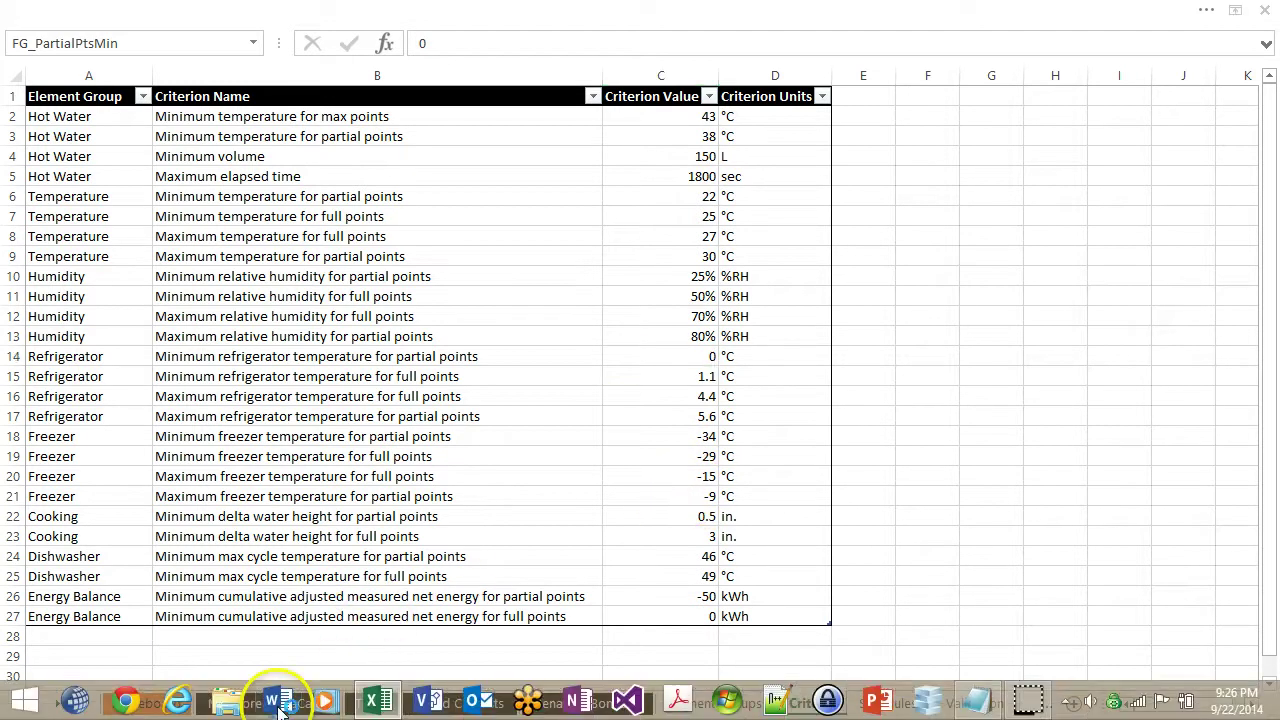
pyautogui.click(842, 253)
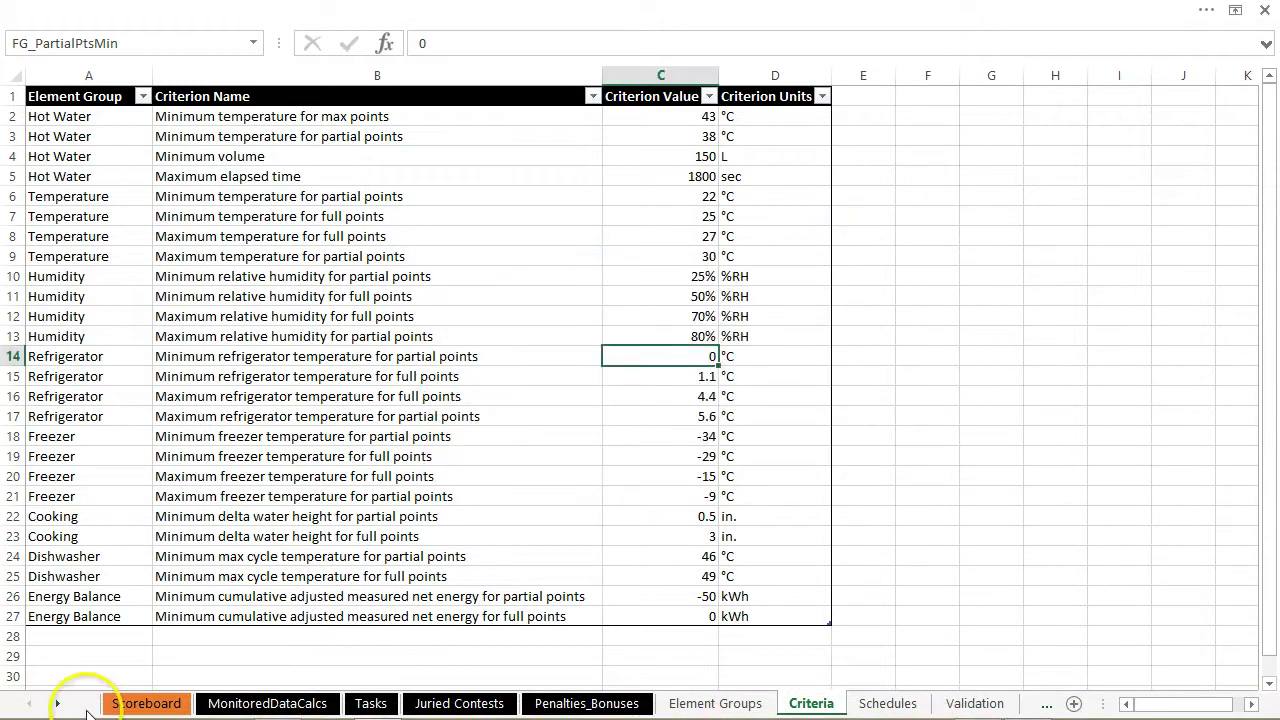
pyautogui.click(218, 703)
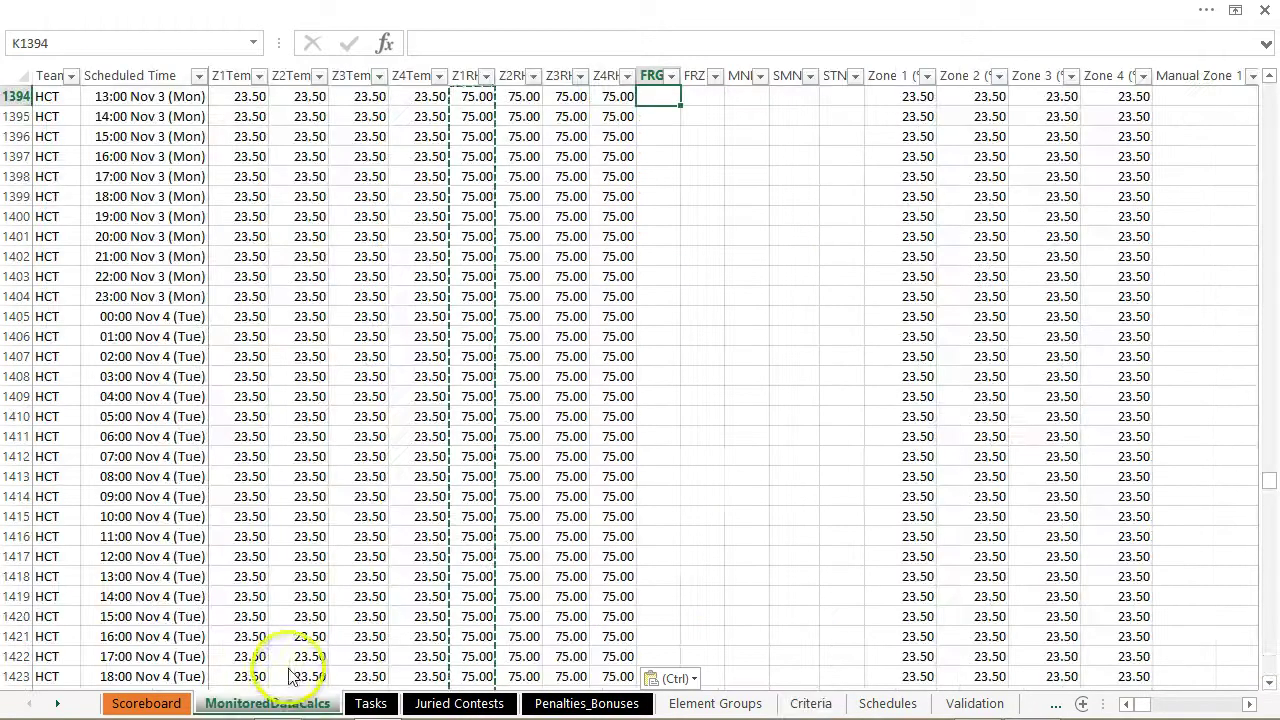
pyautogui.write('-12.00')
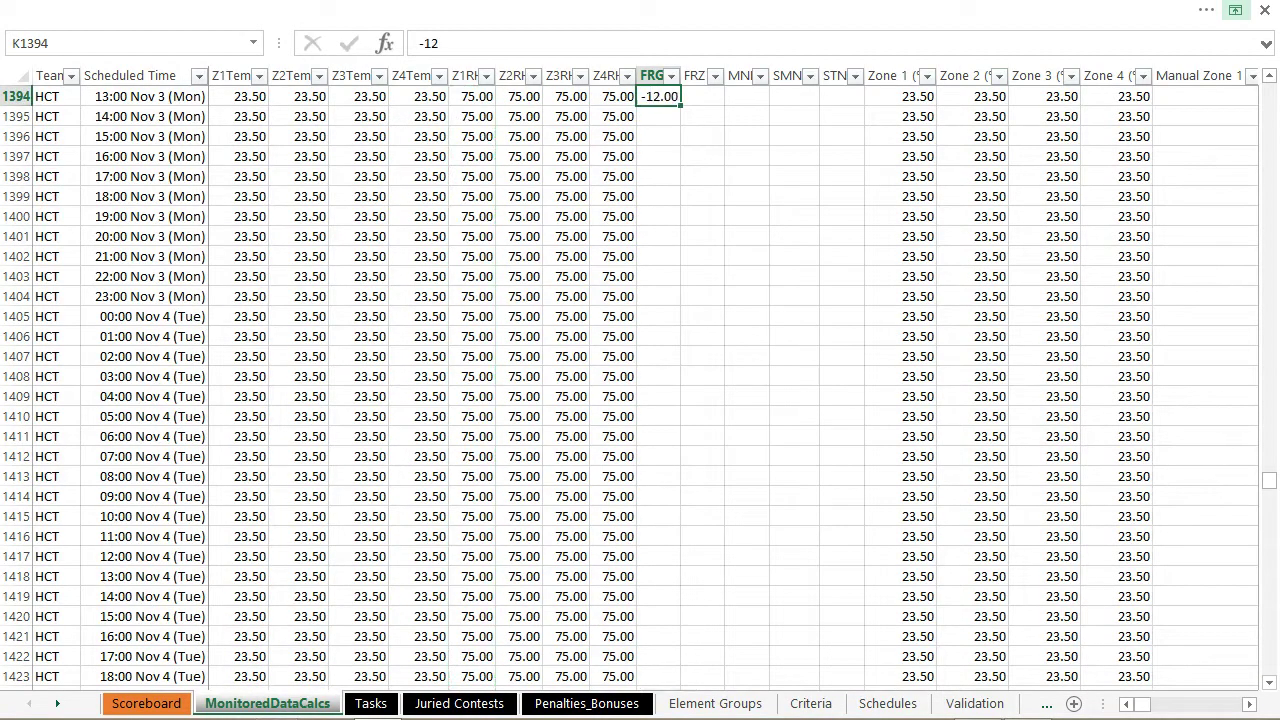
pyautogui.press('Up')
pyautogui.press('Down')
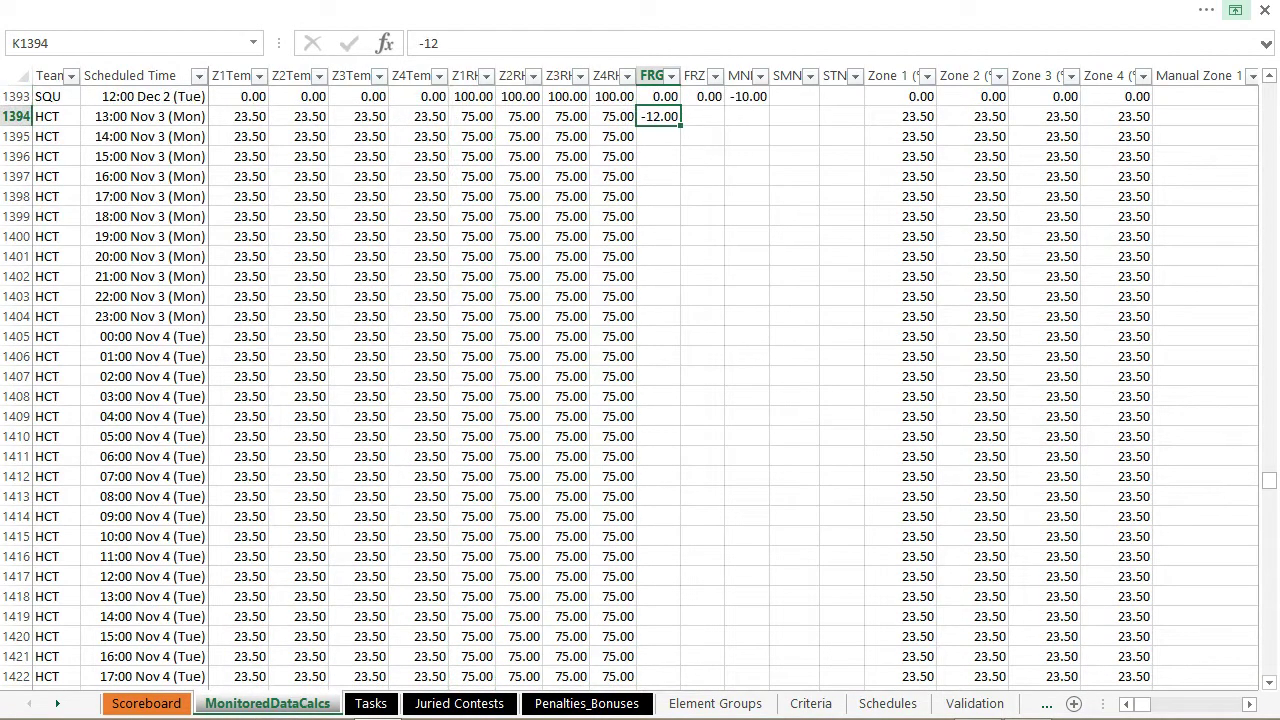
pyautogui.hotkey('ctrl', 'shift', 'Down')
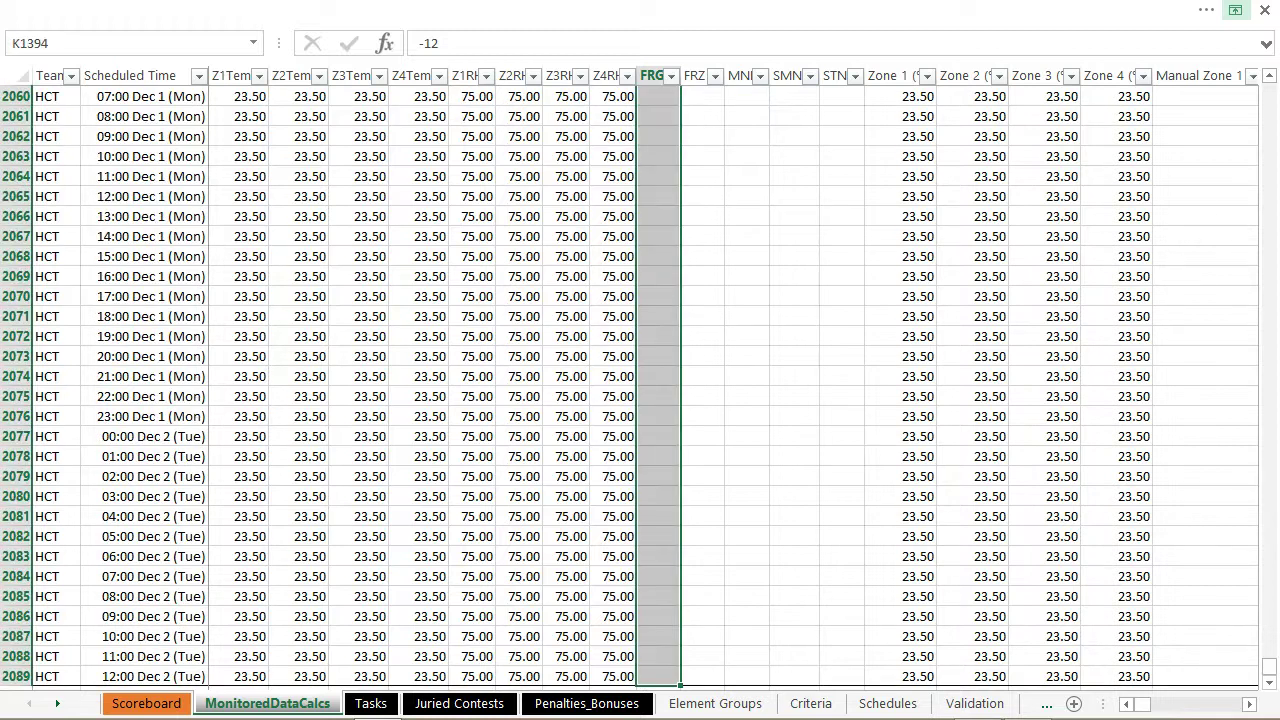
pyautogui.hotkey('ctrl', 'd')
# - Check the refrigerator and freezer limits in the Criteria sheet, then move HCT's whole column of -12 values from FRG to FRZ
pyautogui.press('Right')
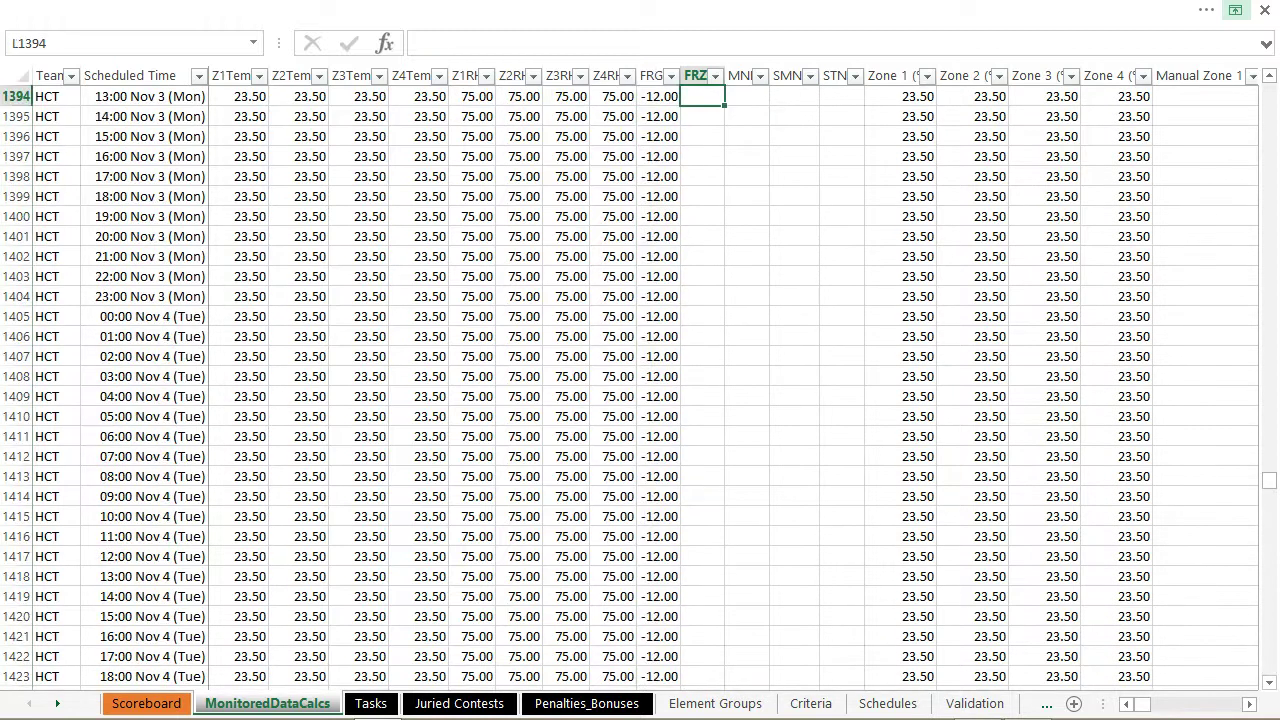
pyautogui.click(810, 704)
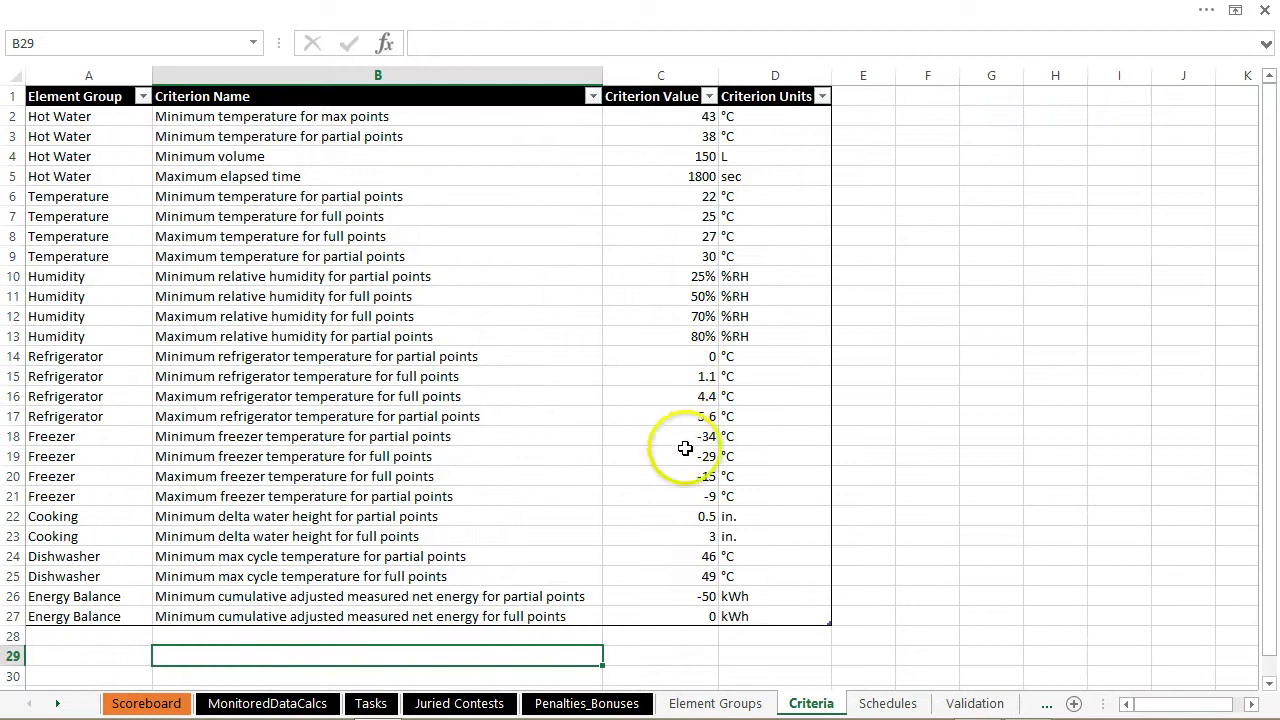
pyautogui.click(268, 704)
pyautogui.press('Left')
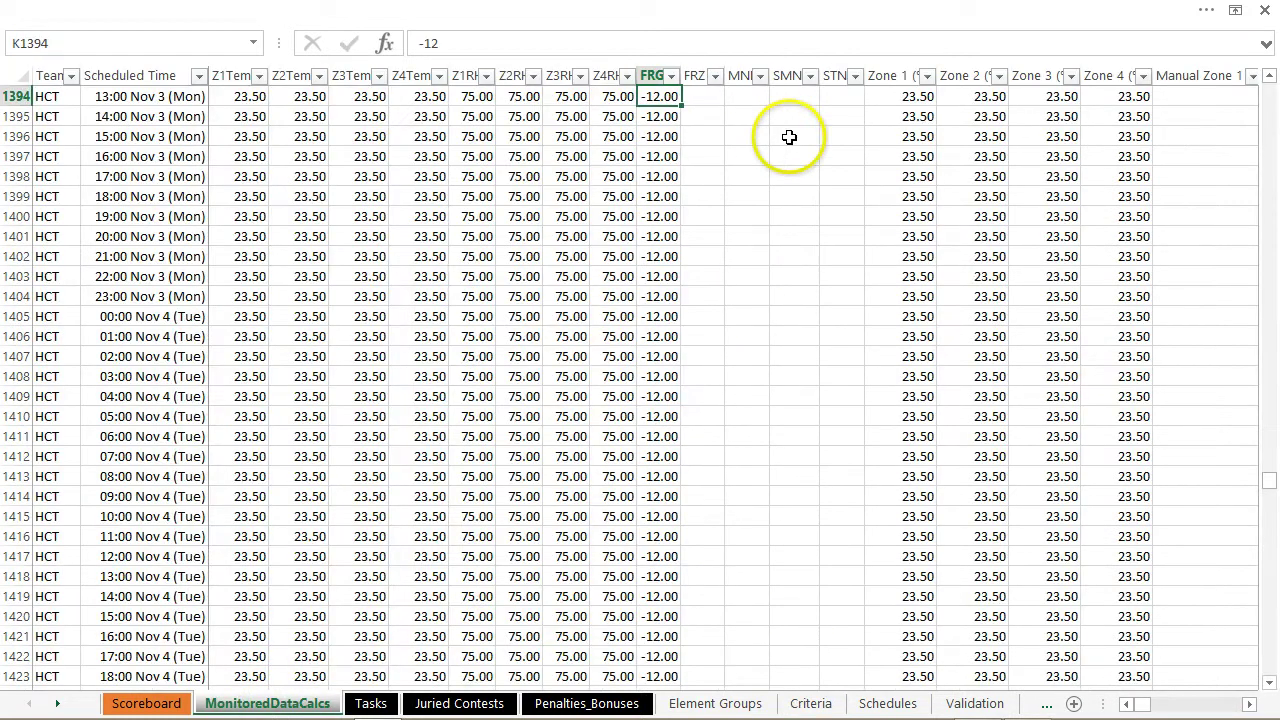
pyautogui.press('Up')
pyautogui.press('Down')
pyautogui.hotkey('ctrl', 'shift', 'Down')
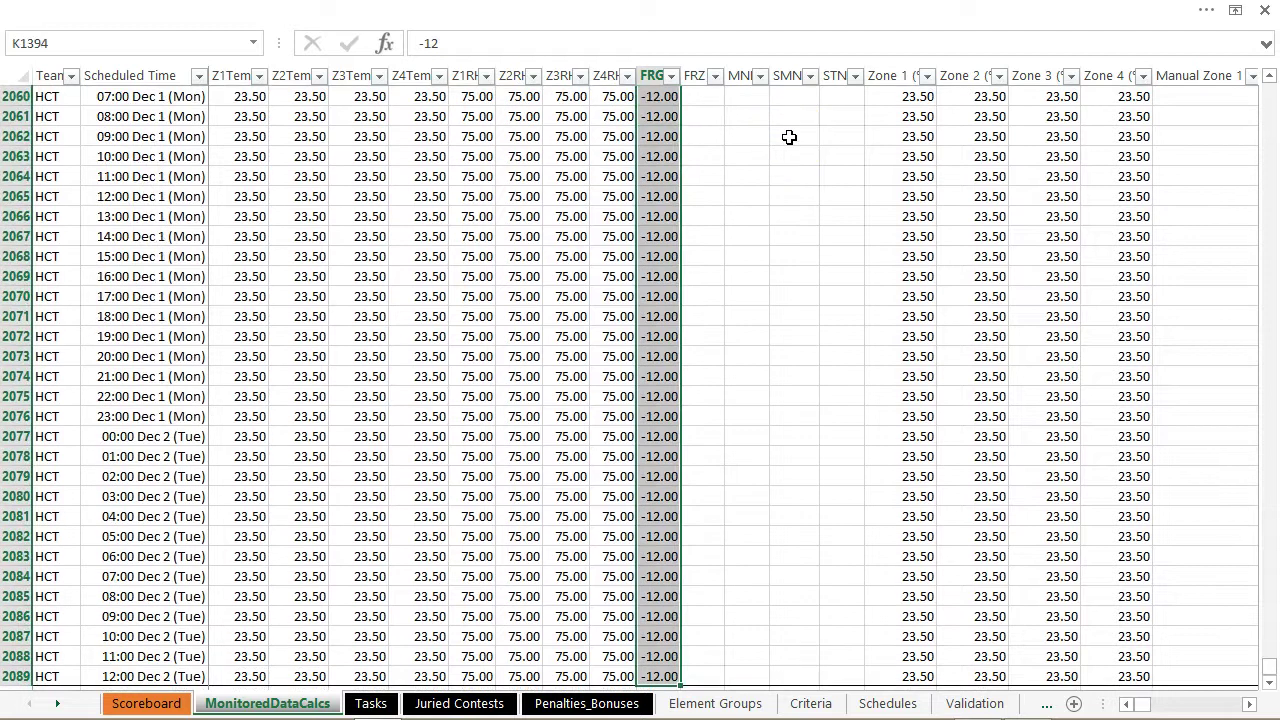
pyautogui.hotkey('ctrl', 'c')
pyautogui.press('Right')
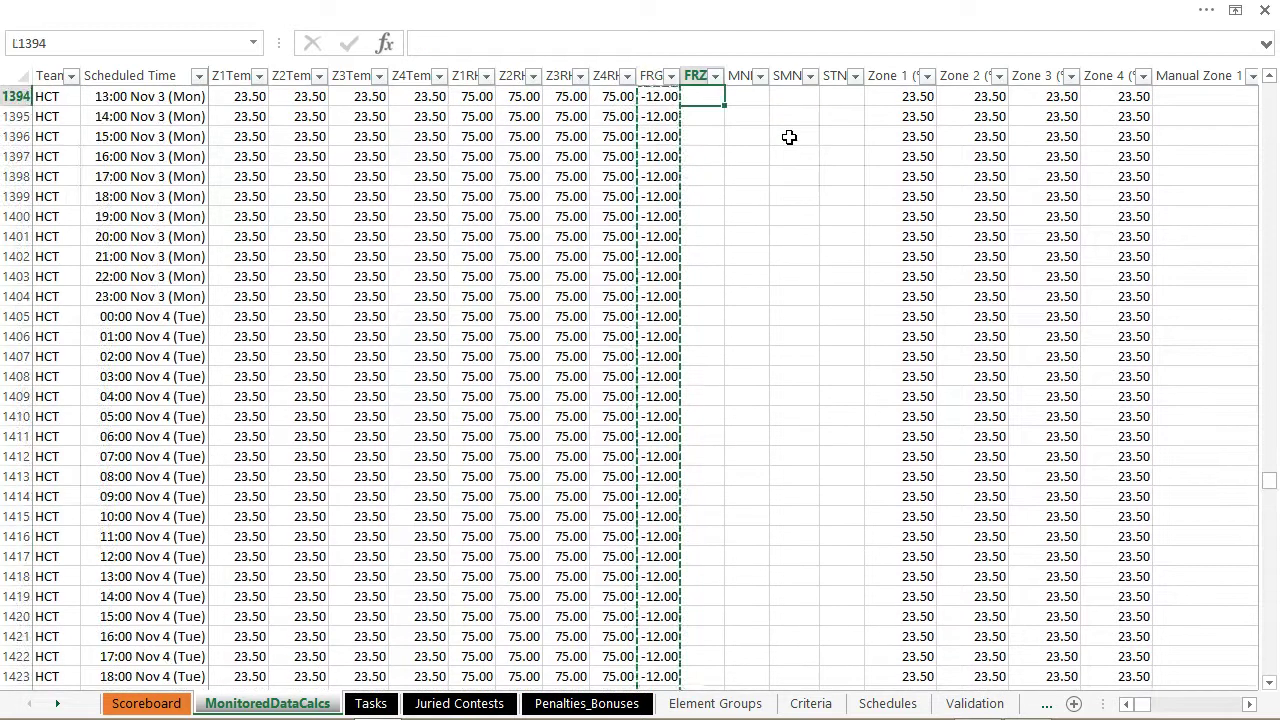
pyautogui.press('Up')
pyautogui.press('Down')
pyautogui.hotkey('ctrl', 'v')
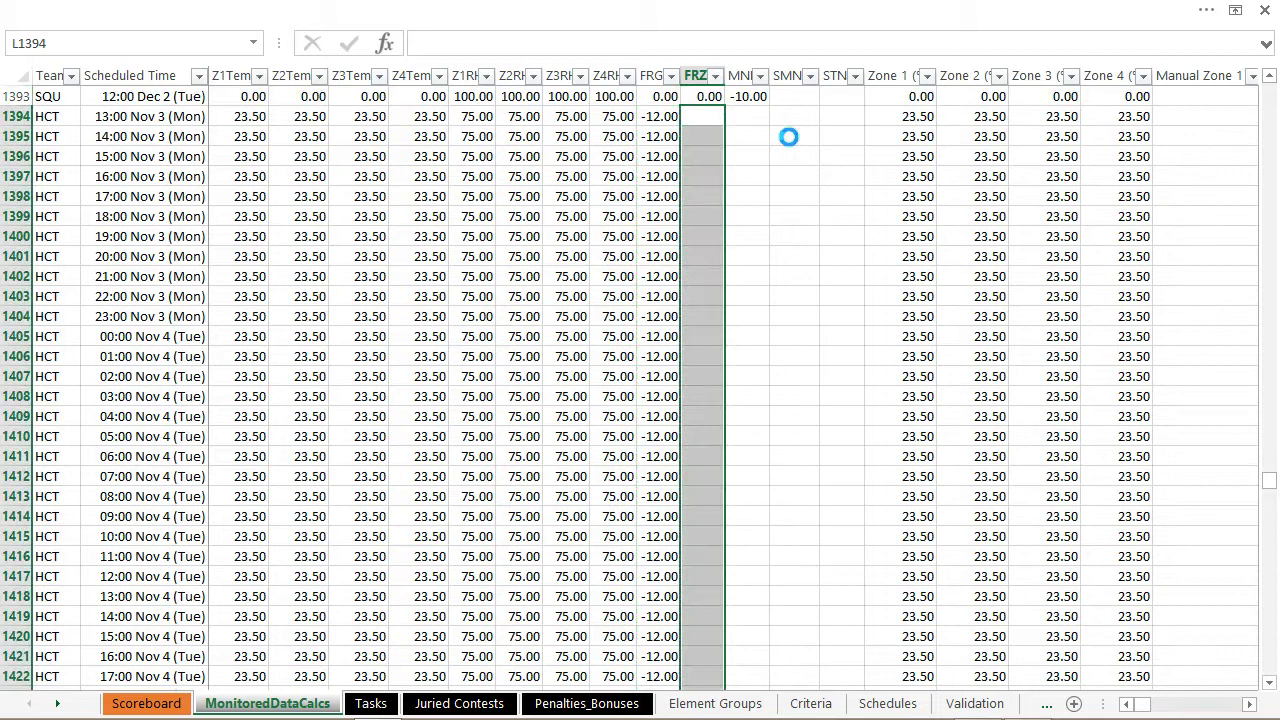
# - Recheck the refrigerator limits in the Criteria sheet, then enter 5 in HCT's FRG column and fill it down all HCT rows
pyautogui.press('Left')
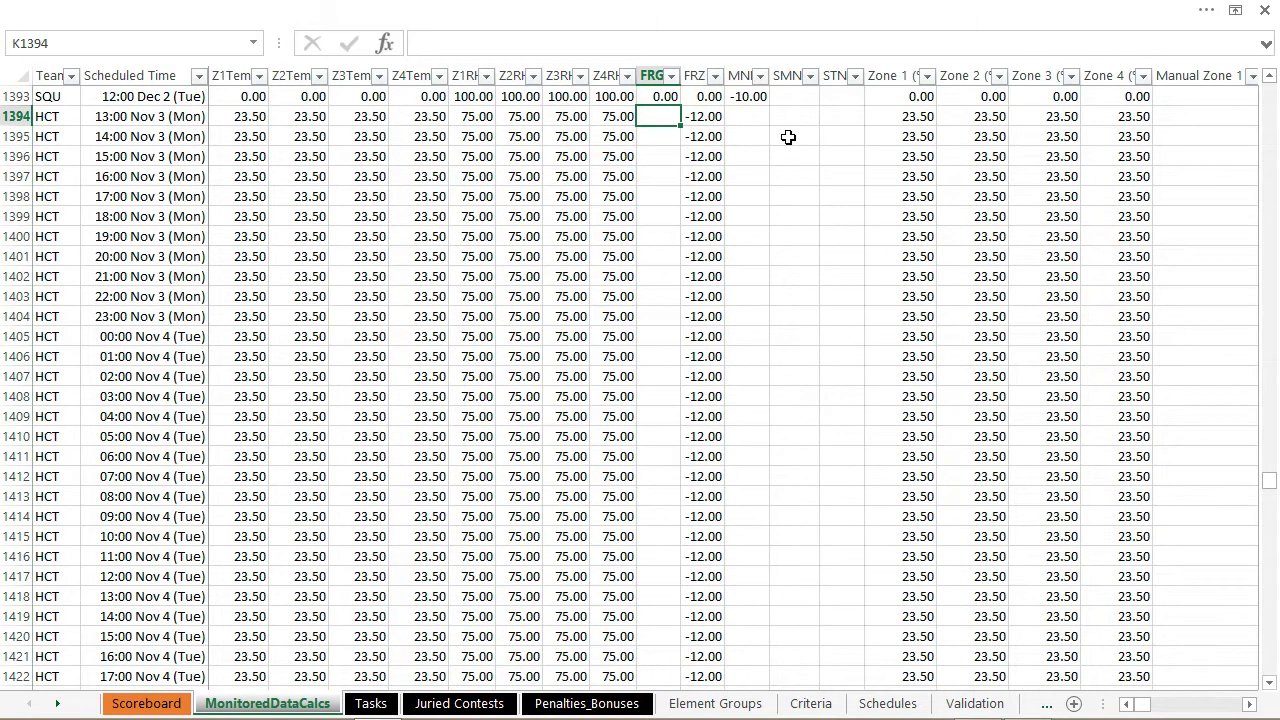
pyautogui.click(811, 703)
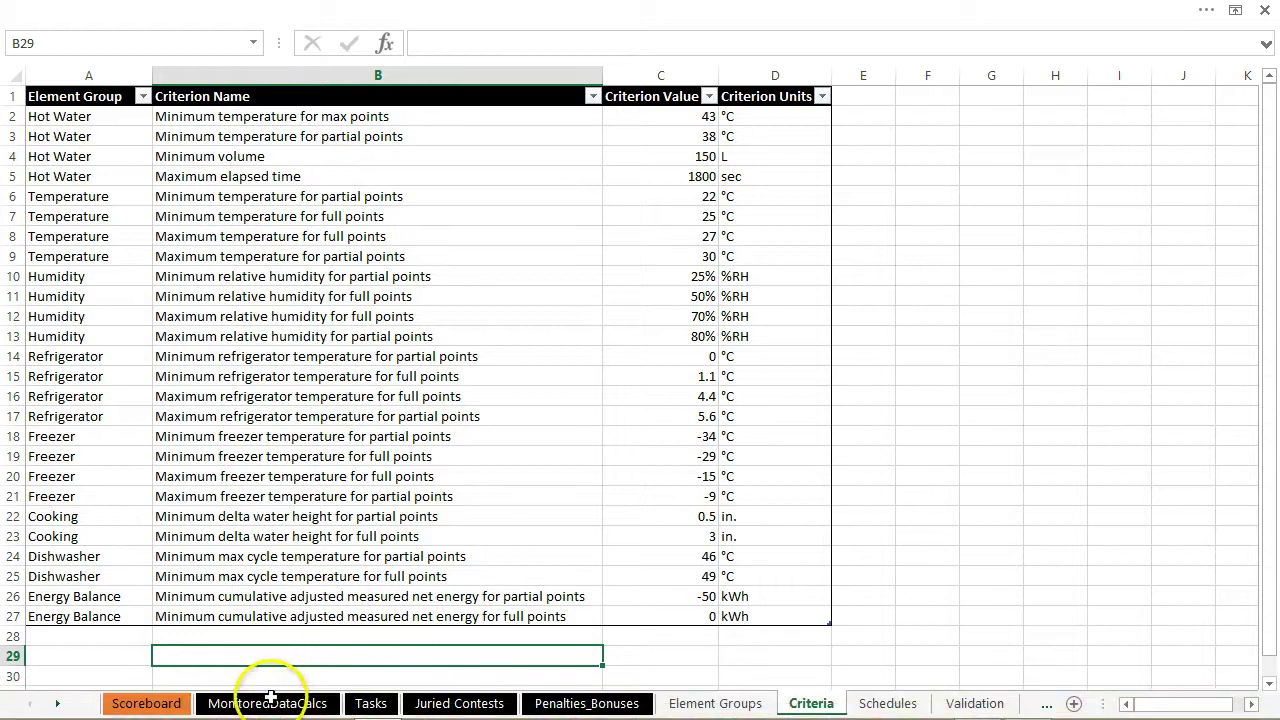
pyautogui.click(268, 703)
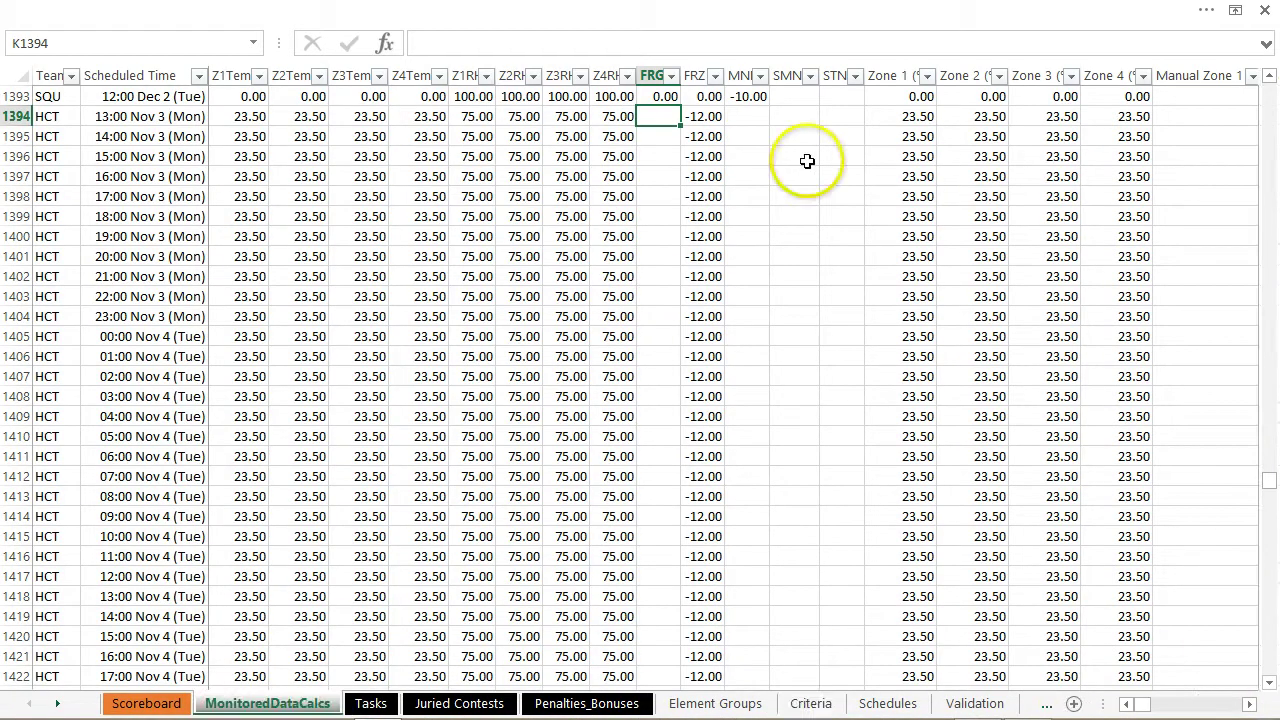
pyautogui.write('5')
pyautogui.press('Return')
pyautogui.press('Up')
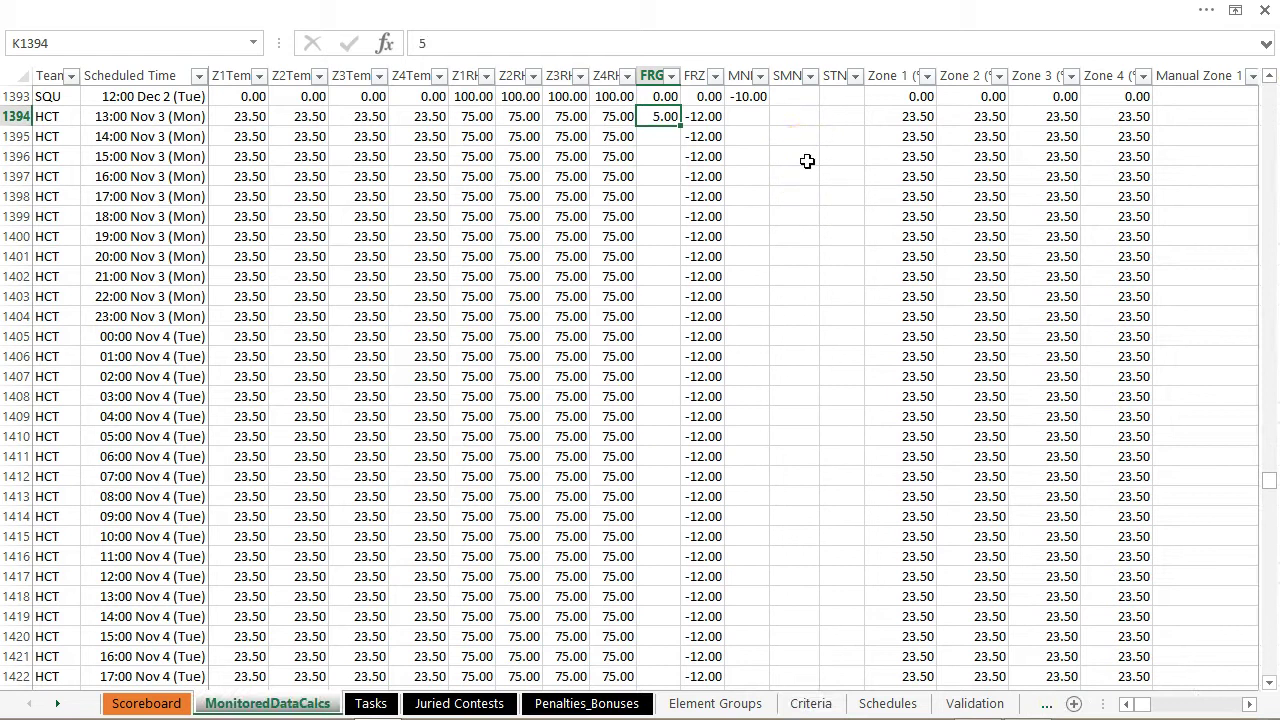
pyautogui.hotkey('ctrl', 'shift', 'Down')
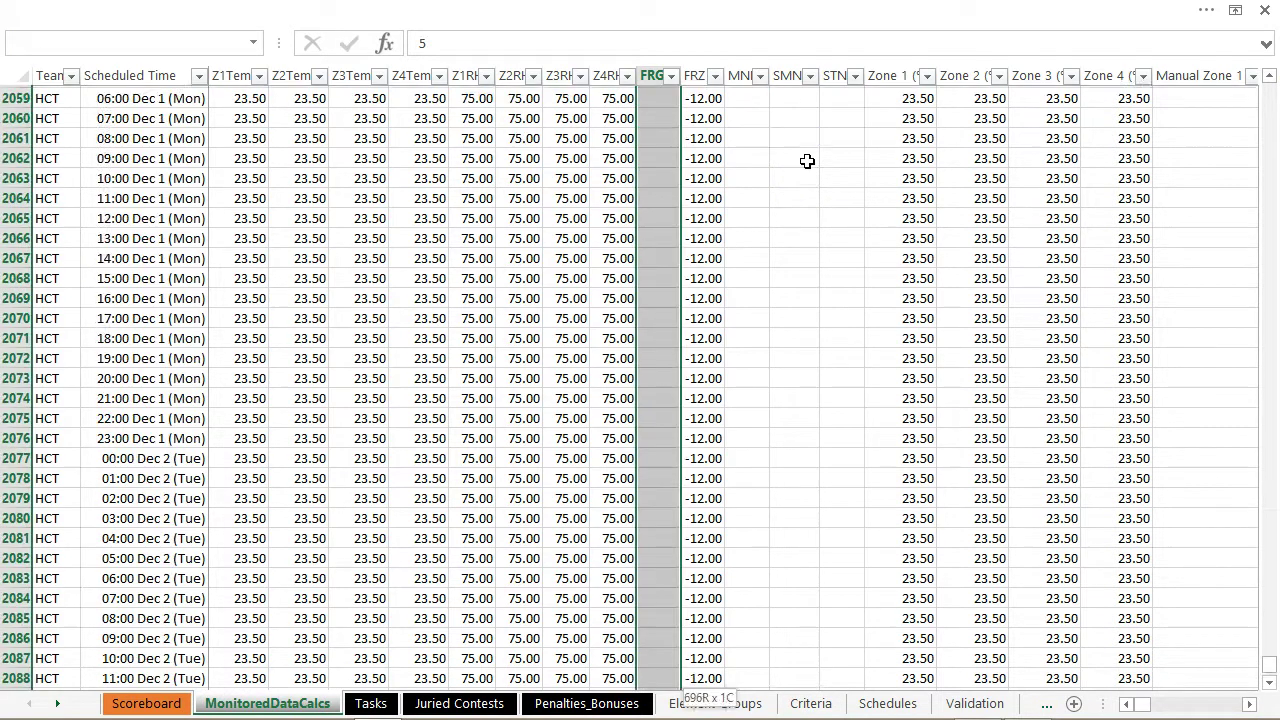
pyautogui.hotkey('ctrl', 'd')
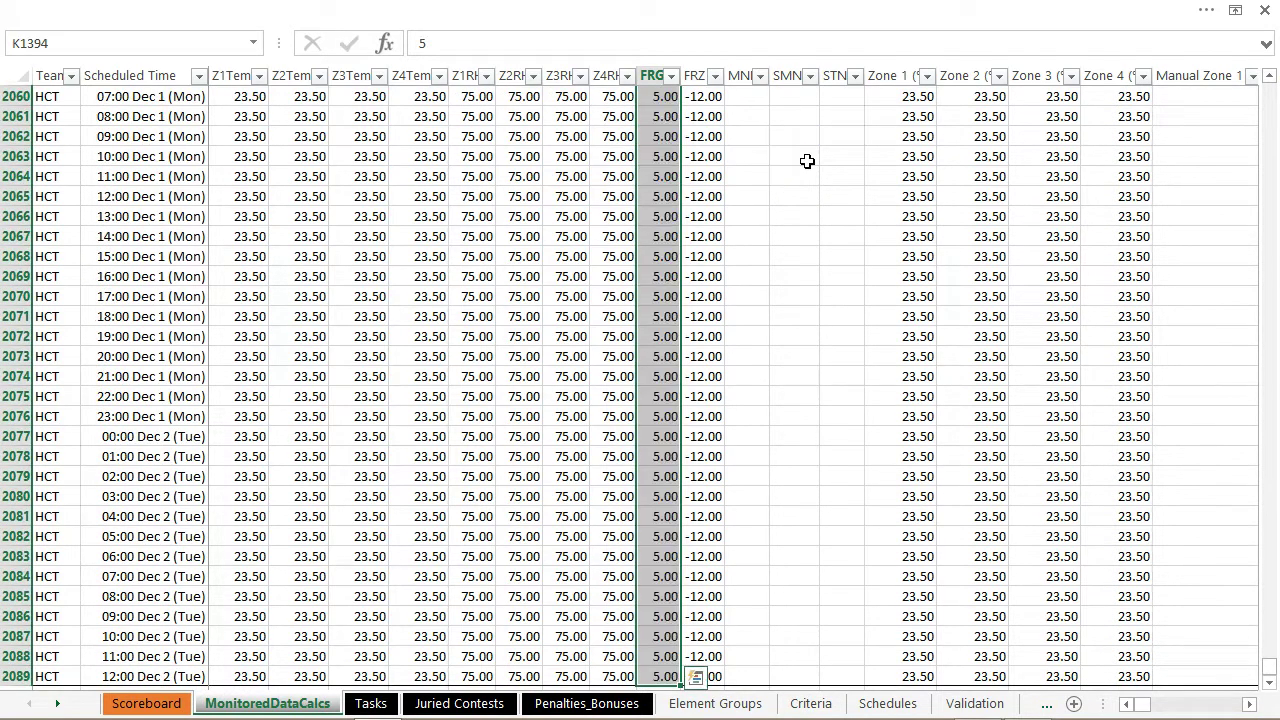
# - Consult the energy balance criteria in the Criteria sheet, then enter -25 in column M of HCT's first monitored data row
pyautogui.press('Right')
pyautogui.press('Up')
pyautogui.press('Down')
pyautogui.press('Right')
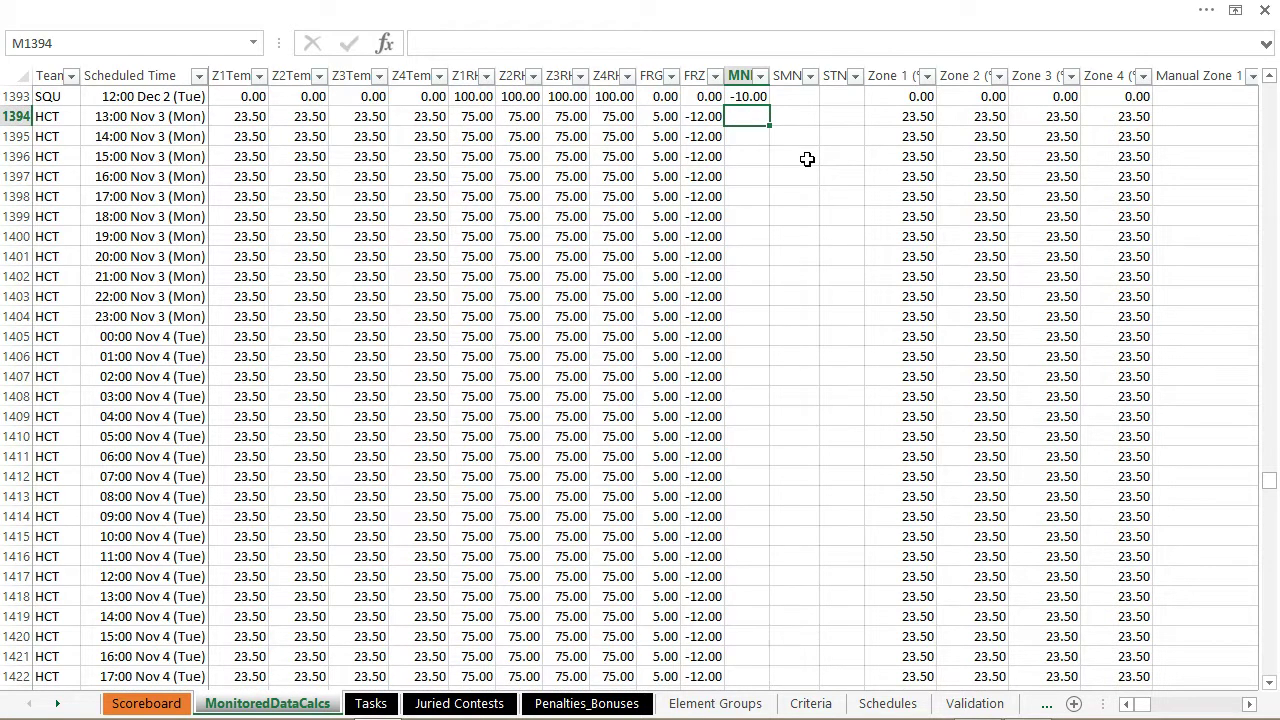
pyautogui.click(810, 701)
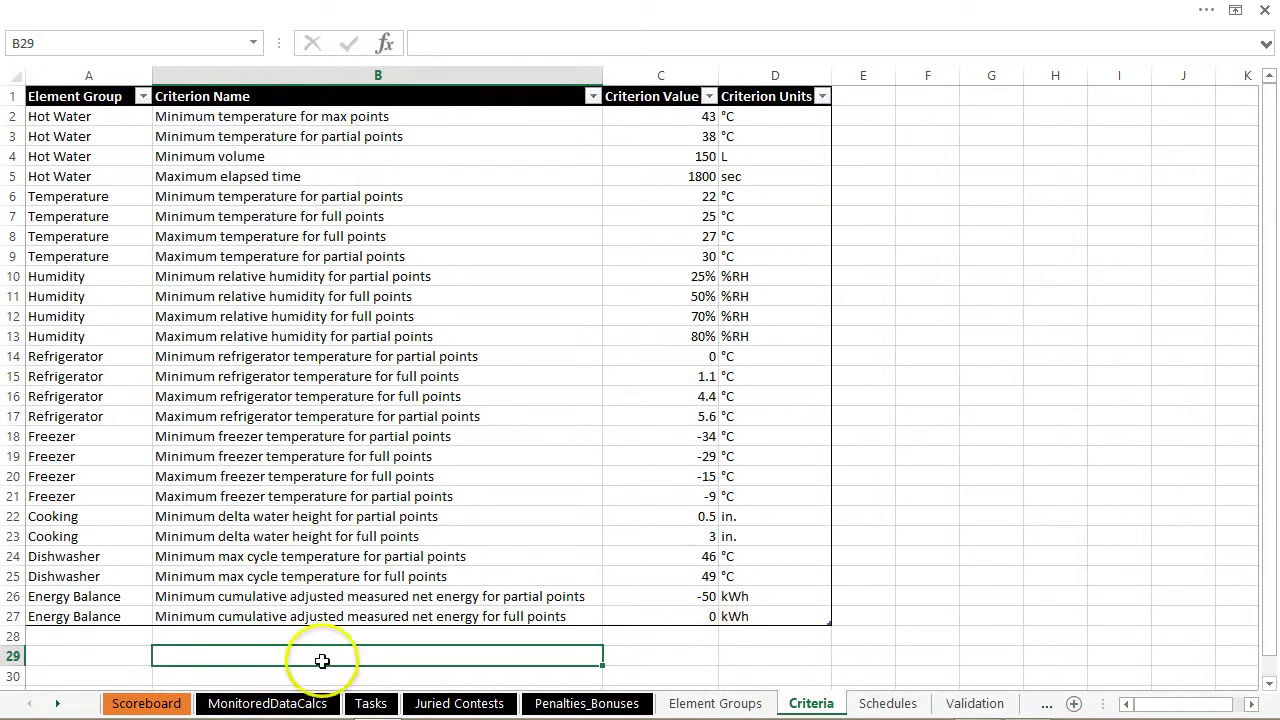
pyautogui.click(312, 703)
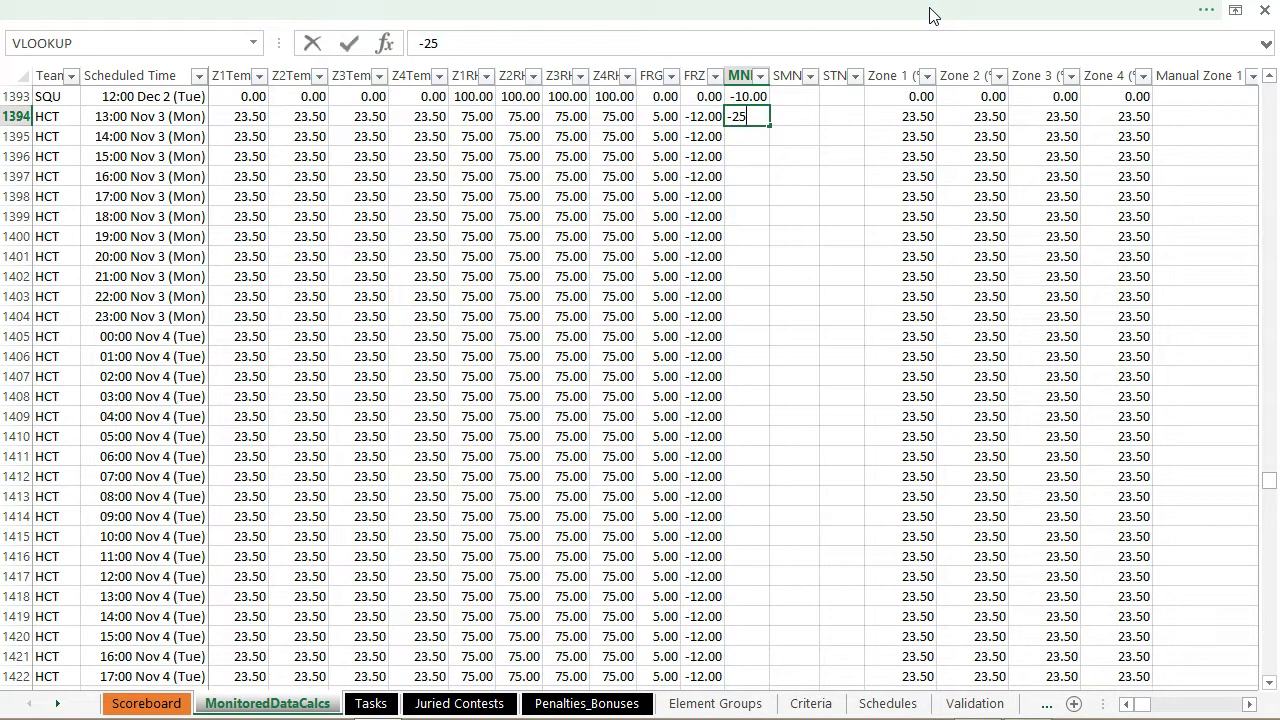
# - In the MNE column, enter -25 in cell M1394 and fill 0 through all the remaining HCT rows below it
pyautogui.press('Return')
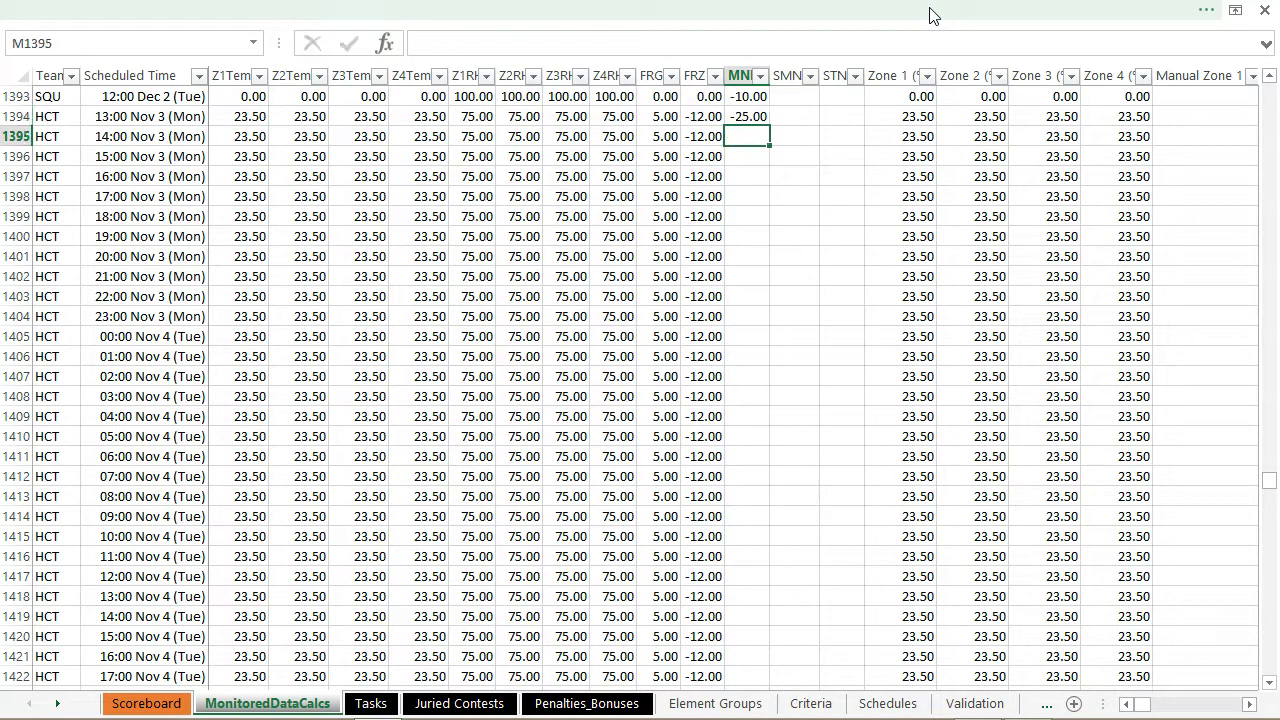
pyautogui.write('0')
pyautogui.press('Return')
pyautogui.press('Up')
pyautogui.hotkey('ctrl', 'shift', 'Down')
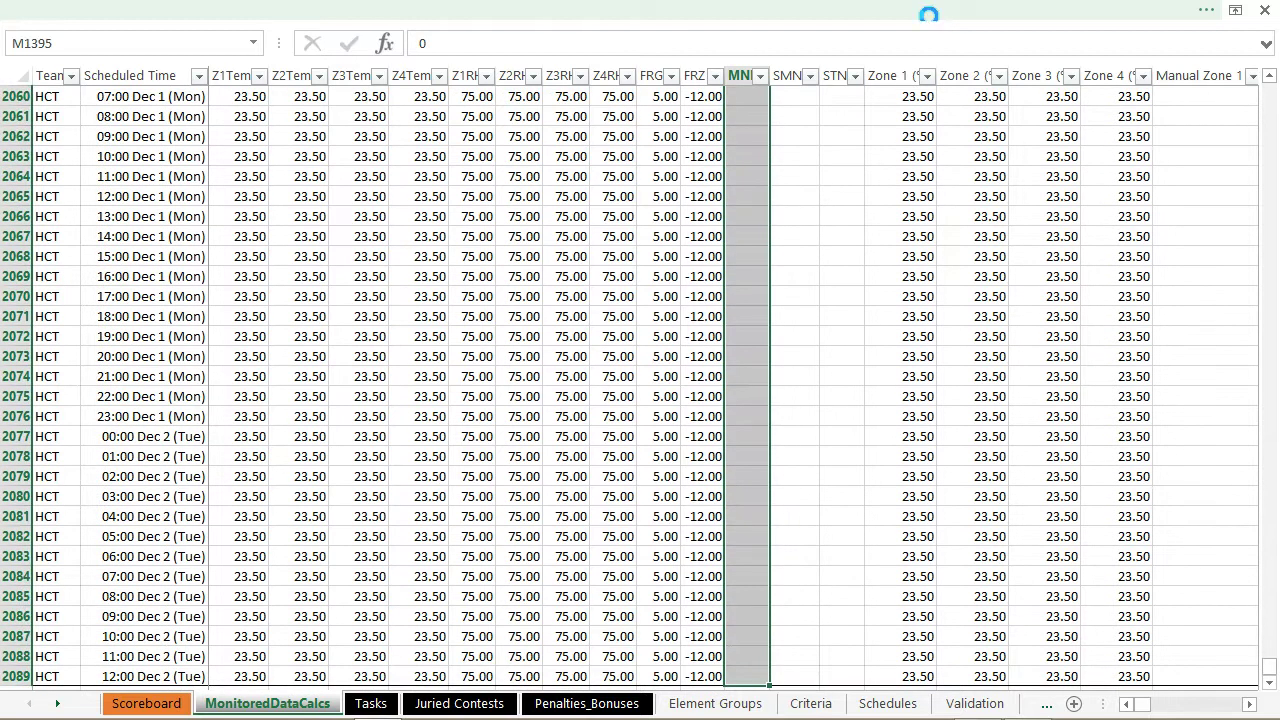
pyautogui.press('Up')
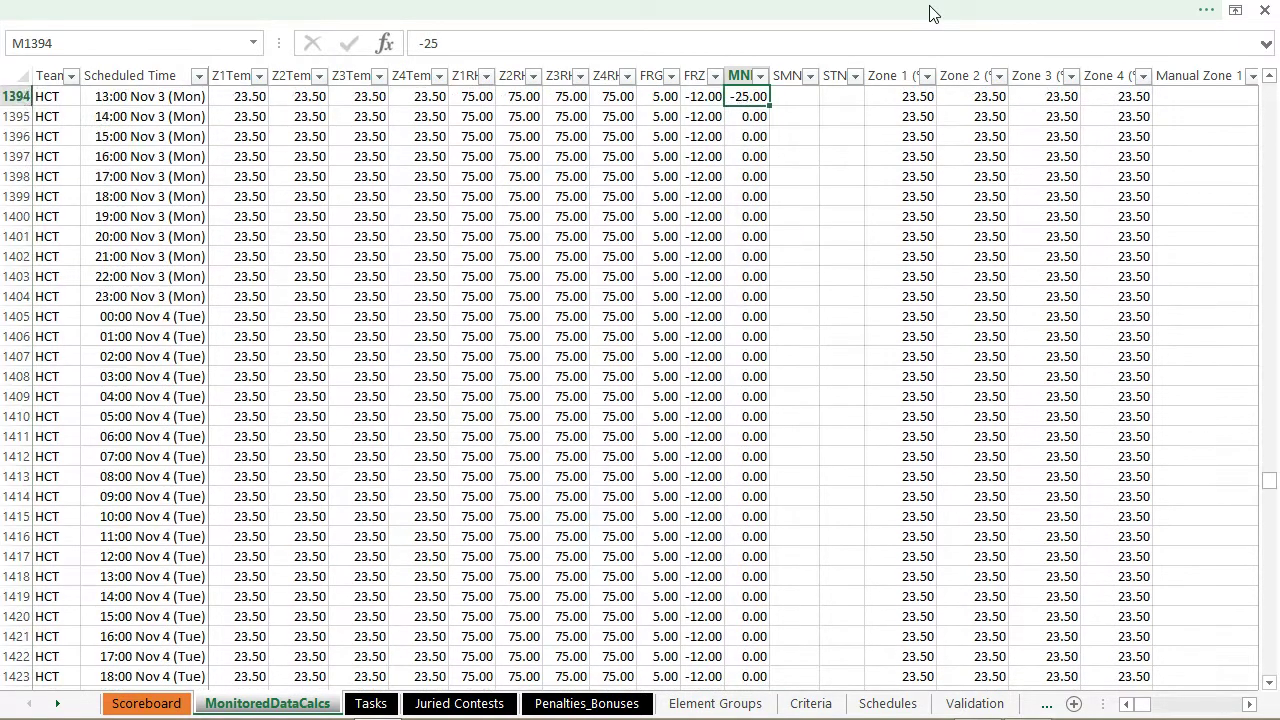
pyautogui.press('Up')
pyautogui.press('Down')
# - Examine the zone temperatures, TEMP percent of max and TEMP points across the first HCT row, comparing them with the SQU rows above
pyautogui.press('Right')
pyautogui.press('Right')
pyautogui.press('Right')
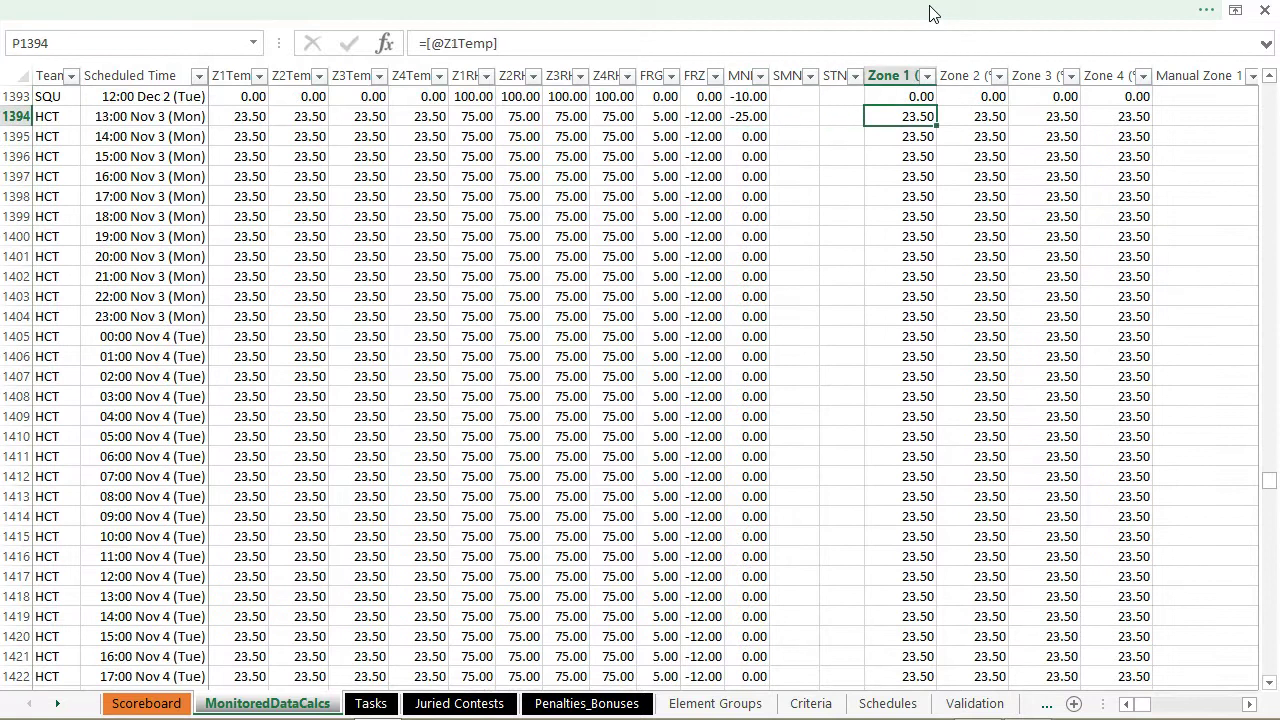
pyautogui.press('Right')
pyautogui.press('Right')
pyautogui.press('Right')
pyautogui.press('Right')
pyautogui.press('Right')
pyautogui.press('Right')
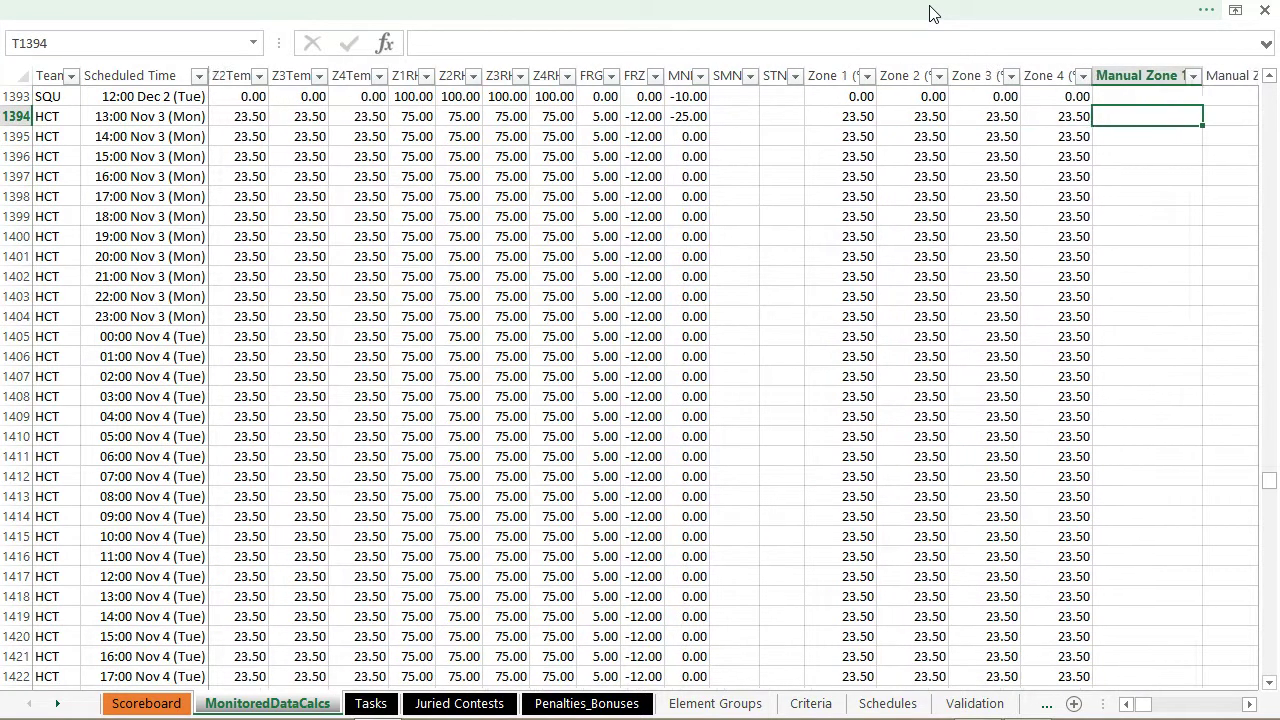
pyautogui.press('Right')
pyautogui.press('Right')
pyautogui.press('Right')
pyautogui.press('Right')
pyautogui.press('Right')
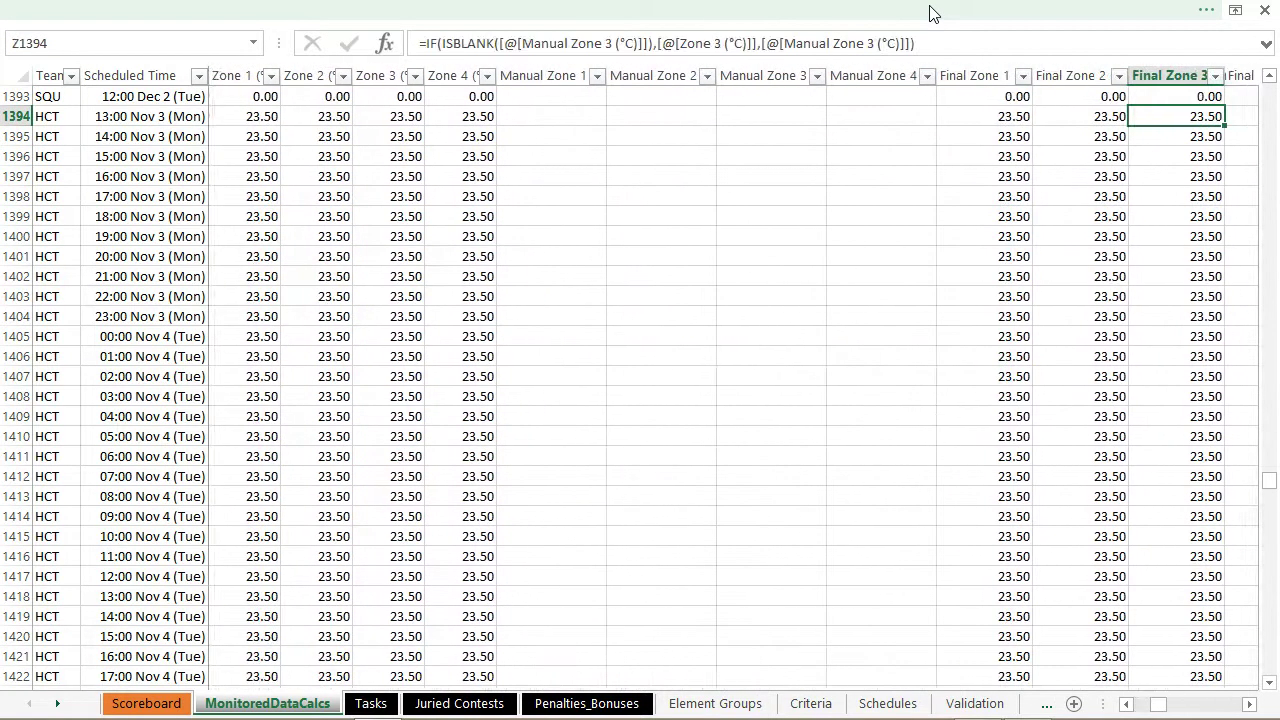
pyautogui.press('Right')
pyautogui.press('Right')
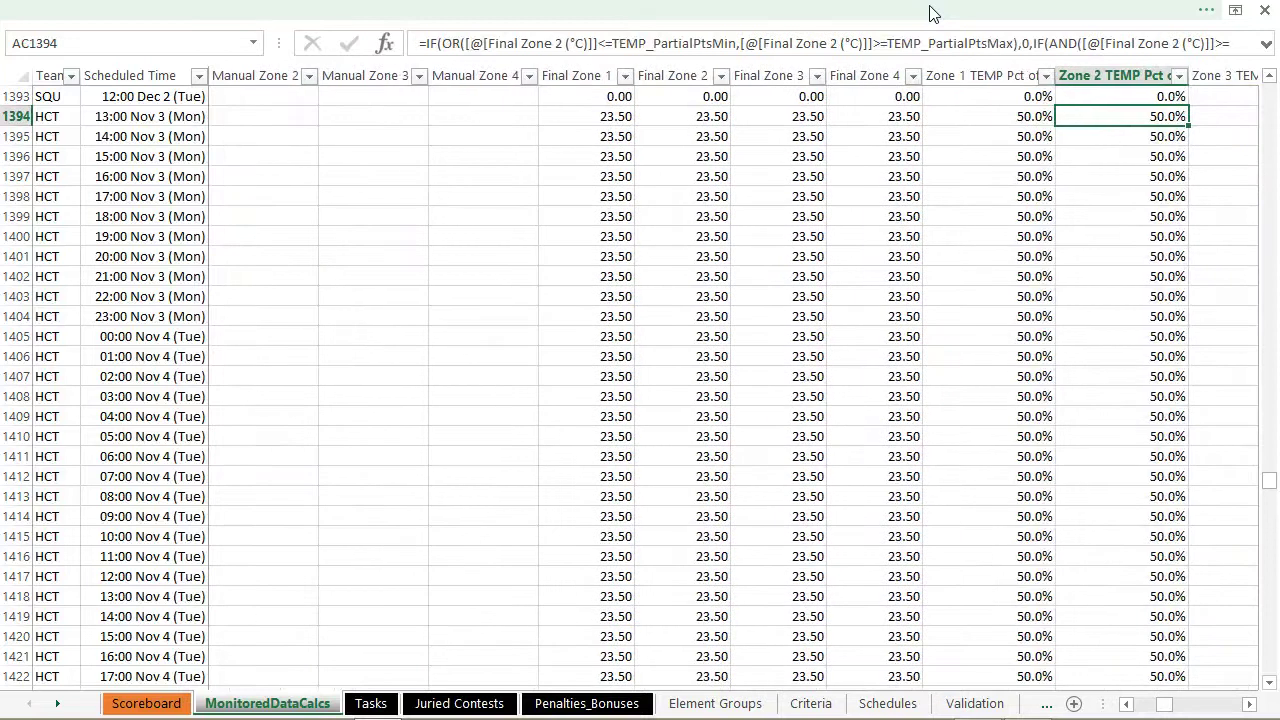
pyautogui.press('Right')
pyautogui.press('Right')
pyautogui.press('Right')
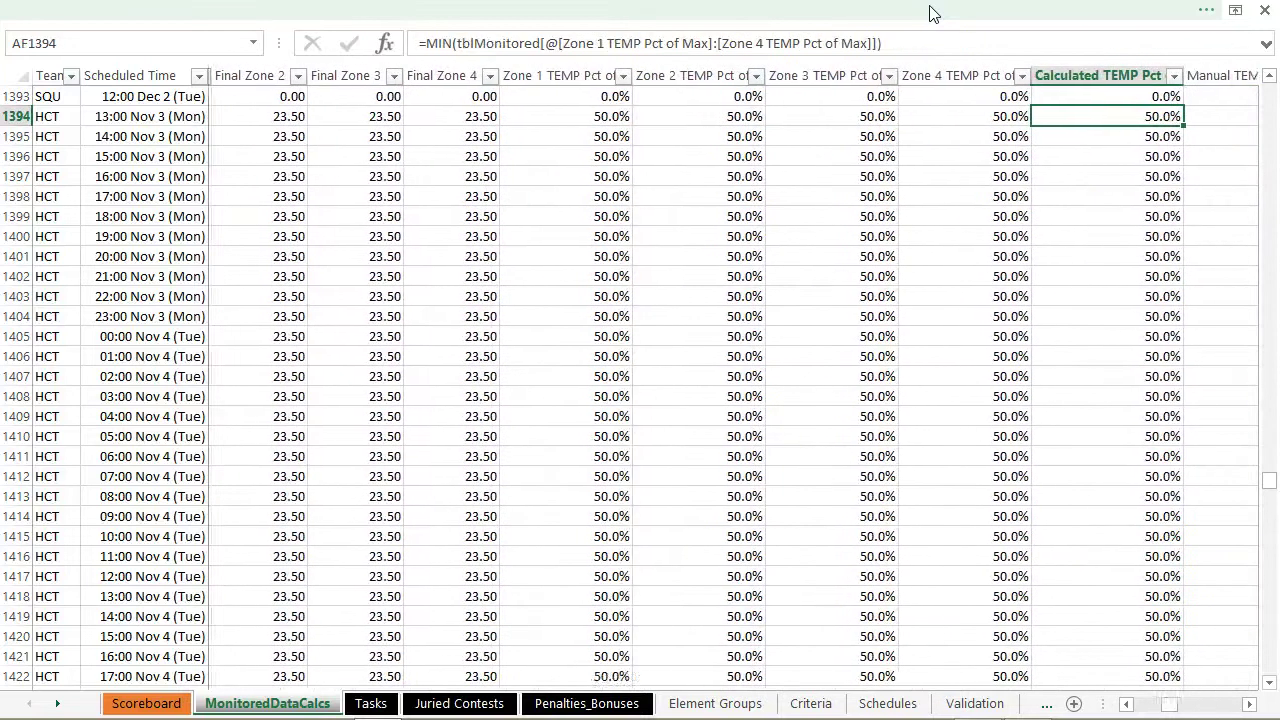
pyautogui.press('Right')
pyautogui.press('Right')
pyautogui.press('Right')
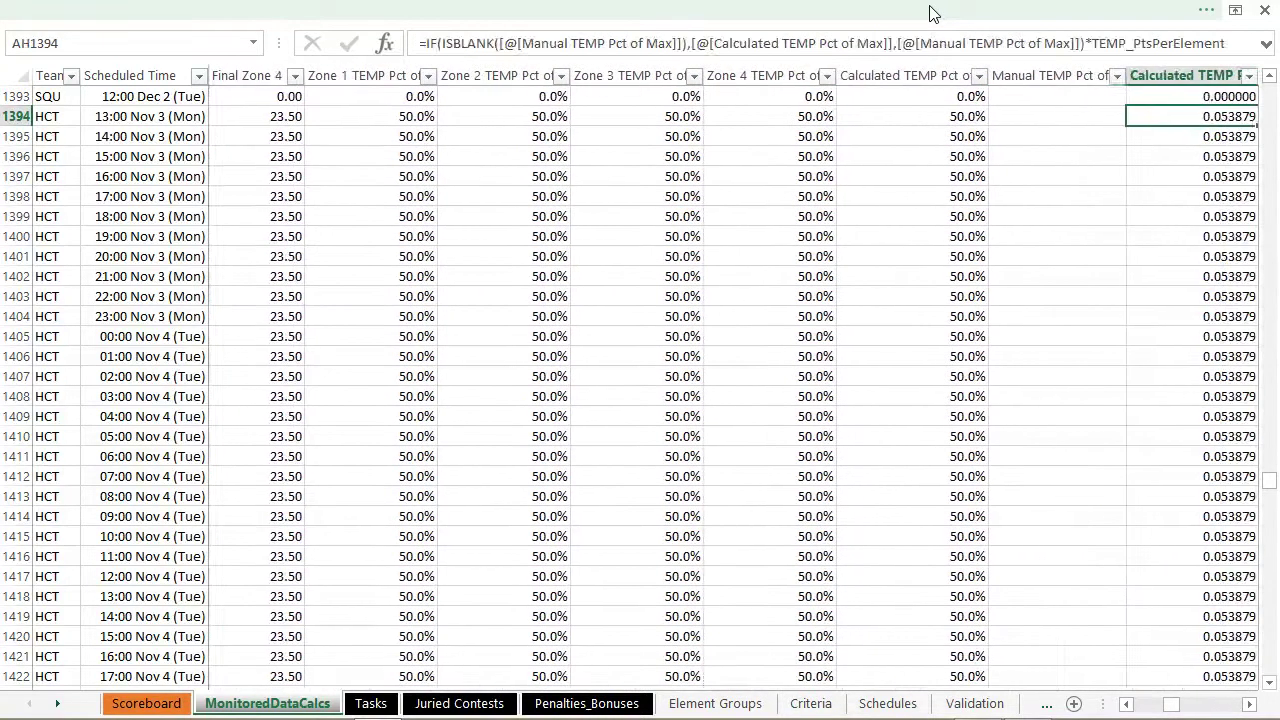
pyautogui.press('Right')
pyautogui.press('Right')
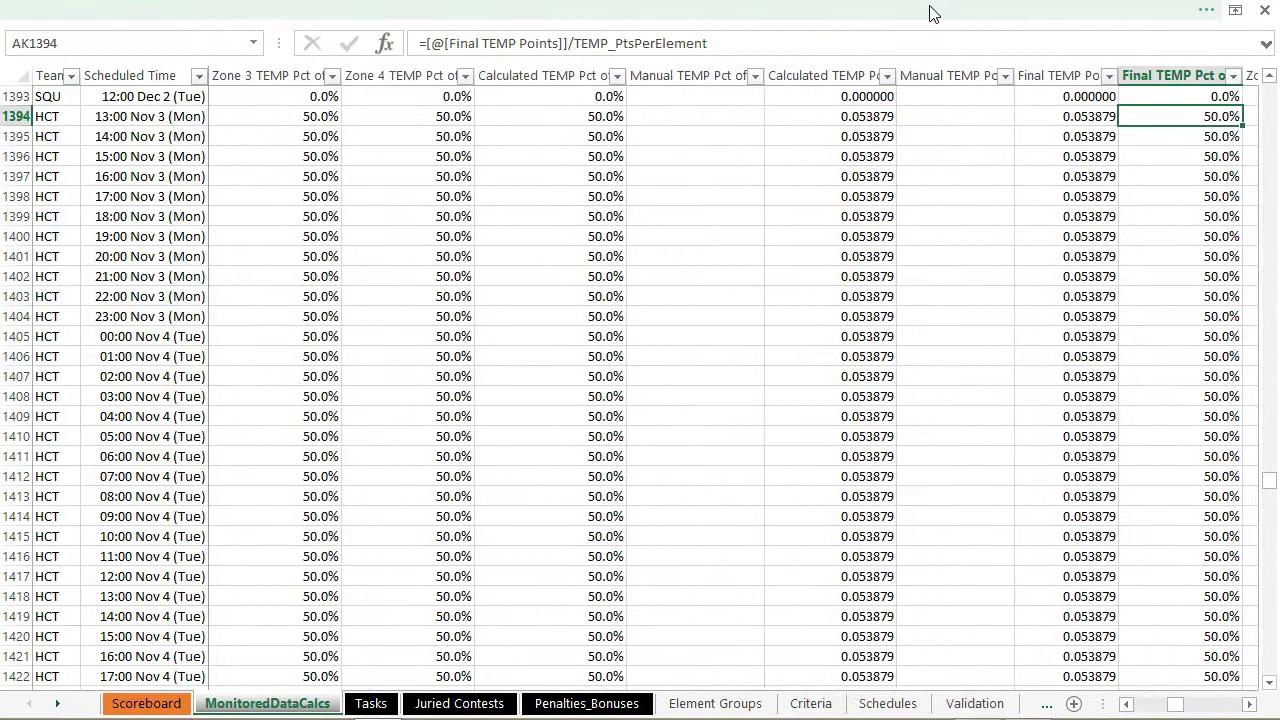
pyautogui.press('Up')
pyautogui.press('Down')
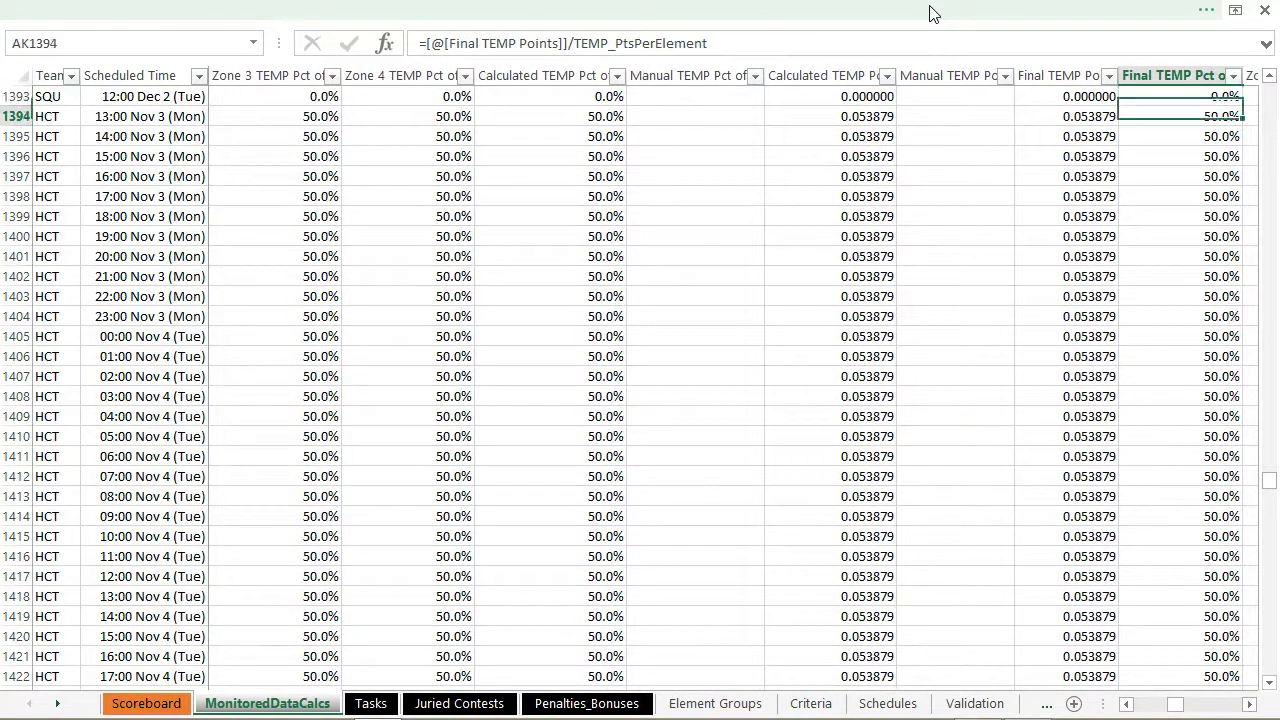
pyautogui.press('Up')
pyautogui.press('Up')
pyautogui.press('Down')
pyautogui.press('Down')
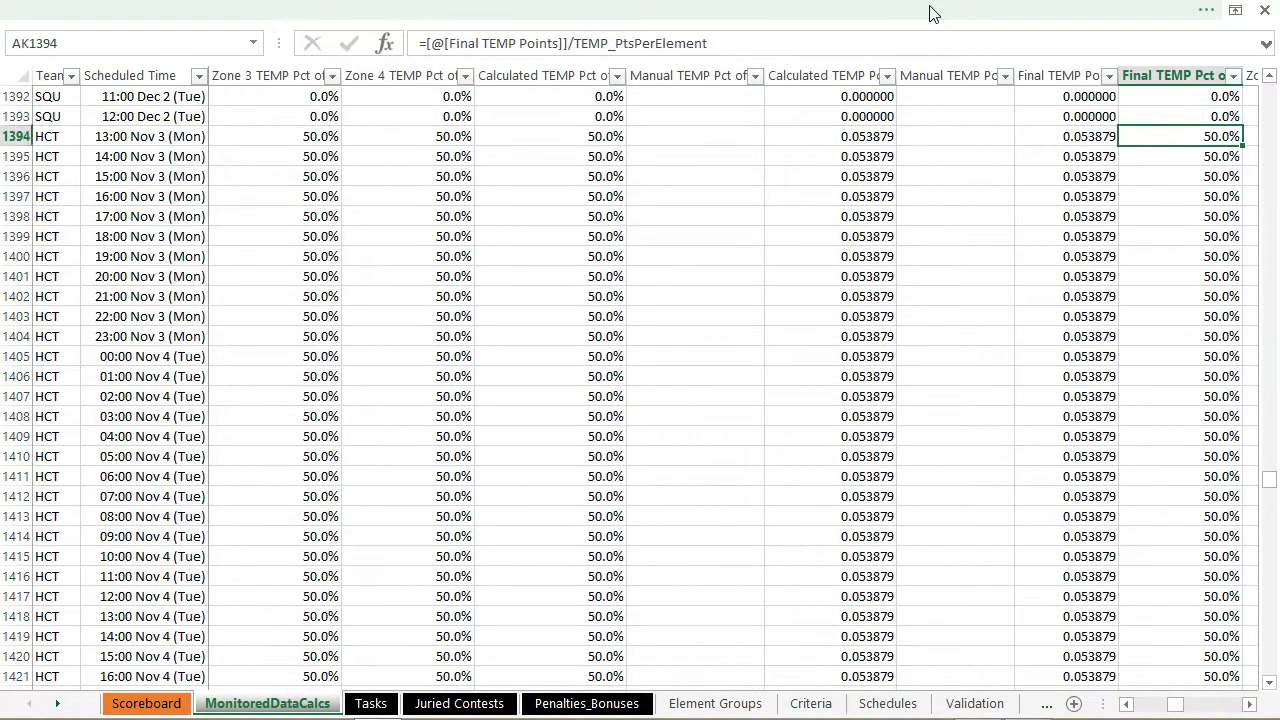
# - Review the zone humidity, HUM percent of max and HUM points columns for the first HCT row
pyautogui.press('Right')
pyautogui.press('Right')
pyautogui.press('Right')
pyautogui.press('Right')
pyautogui.press('Right')
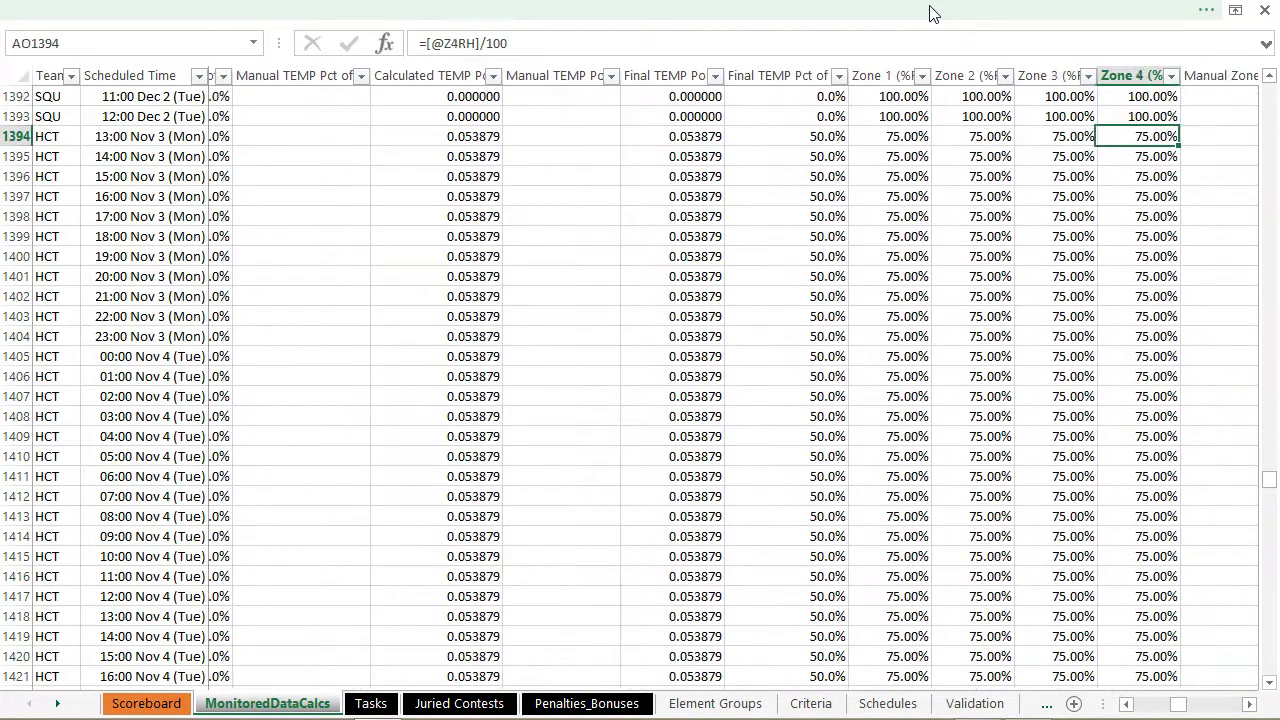
pyautogui.press('Right')
pyautogui.press('Right')
pyautogui.press('Right')
pyautogui.press('Right')
pyautogui.press('Right')
pyautogui.press('Right')
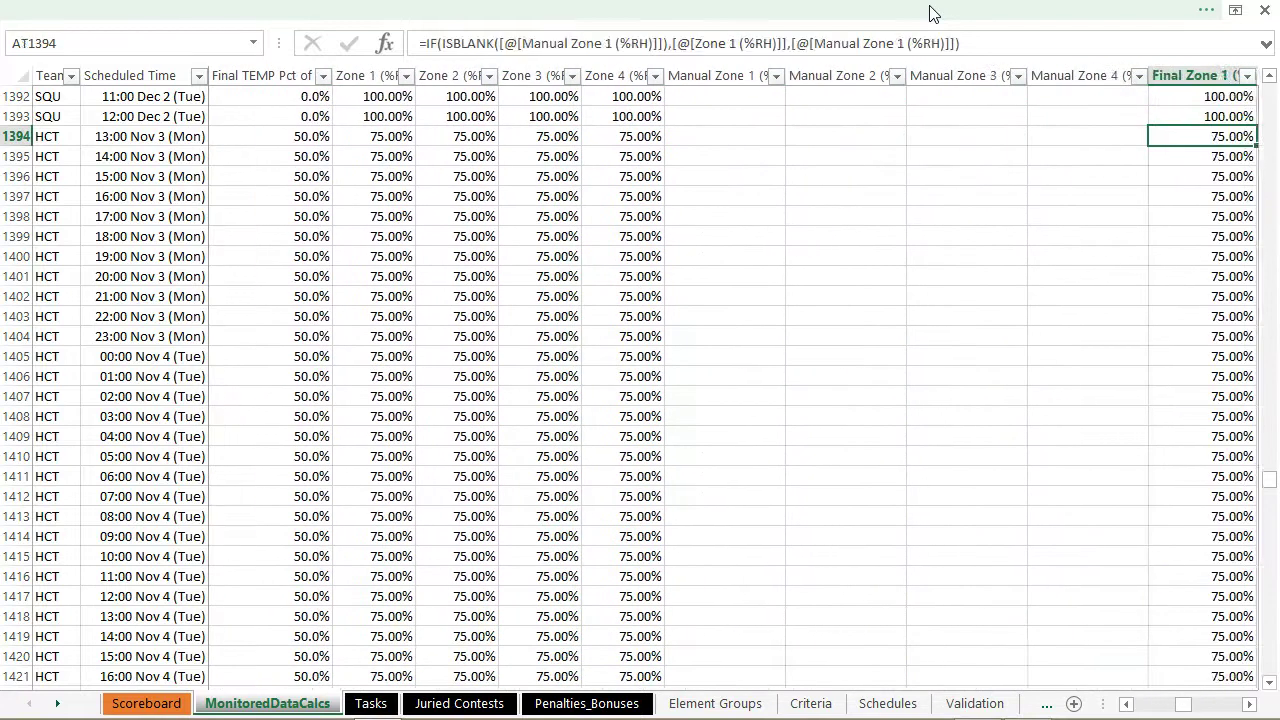
pyautogui.press('Right')
pyautogui.press('Right')
pyautogui.press('Right')
pyautogui.press('Right')
pyautogui.press('Right')
pyautogui.press('Right')
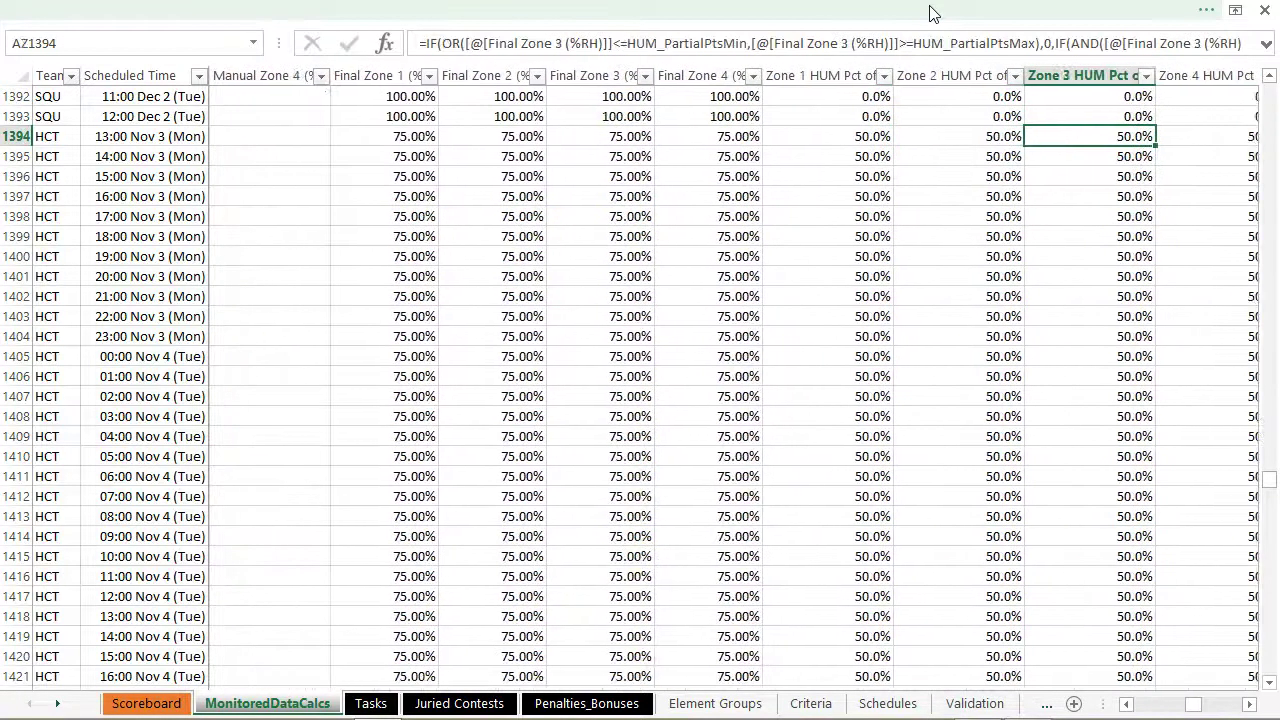
pyautogui.press('Right')
pyautogui.press('Right')
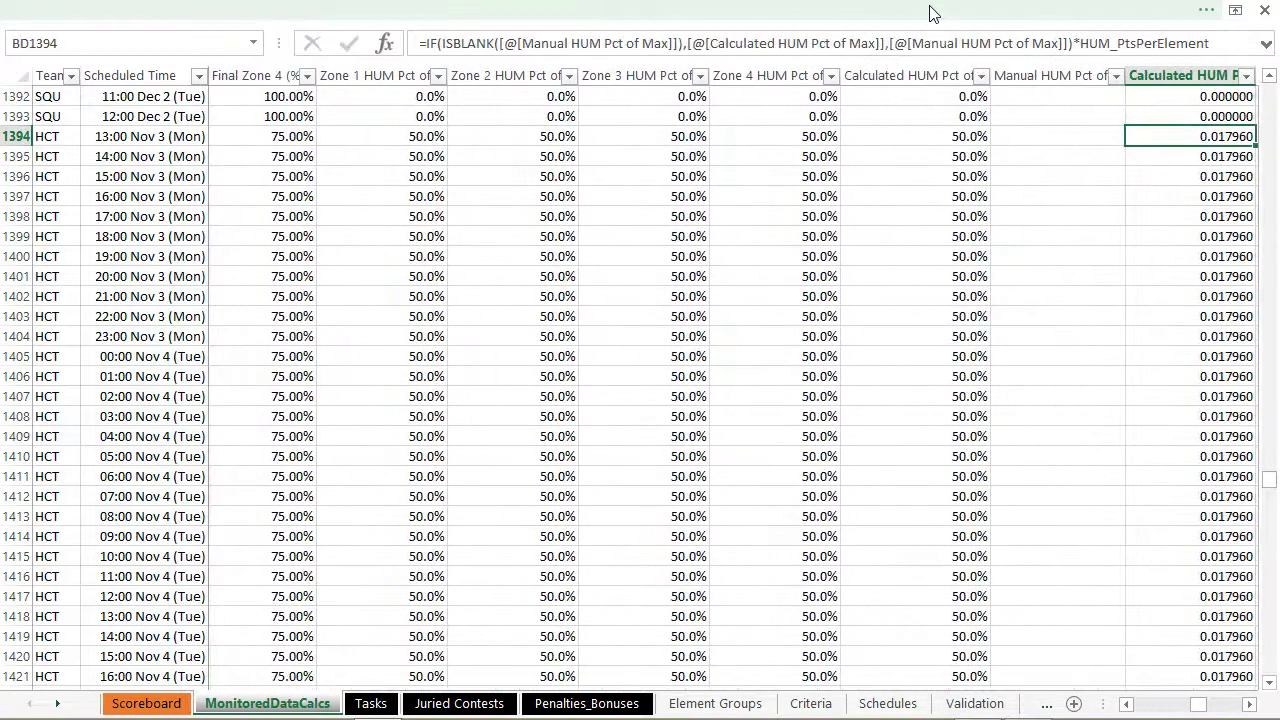
pyautogui.press('Right')
pyautogui.press('Right')
pyautogui.press('Right')
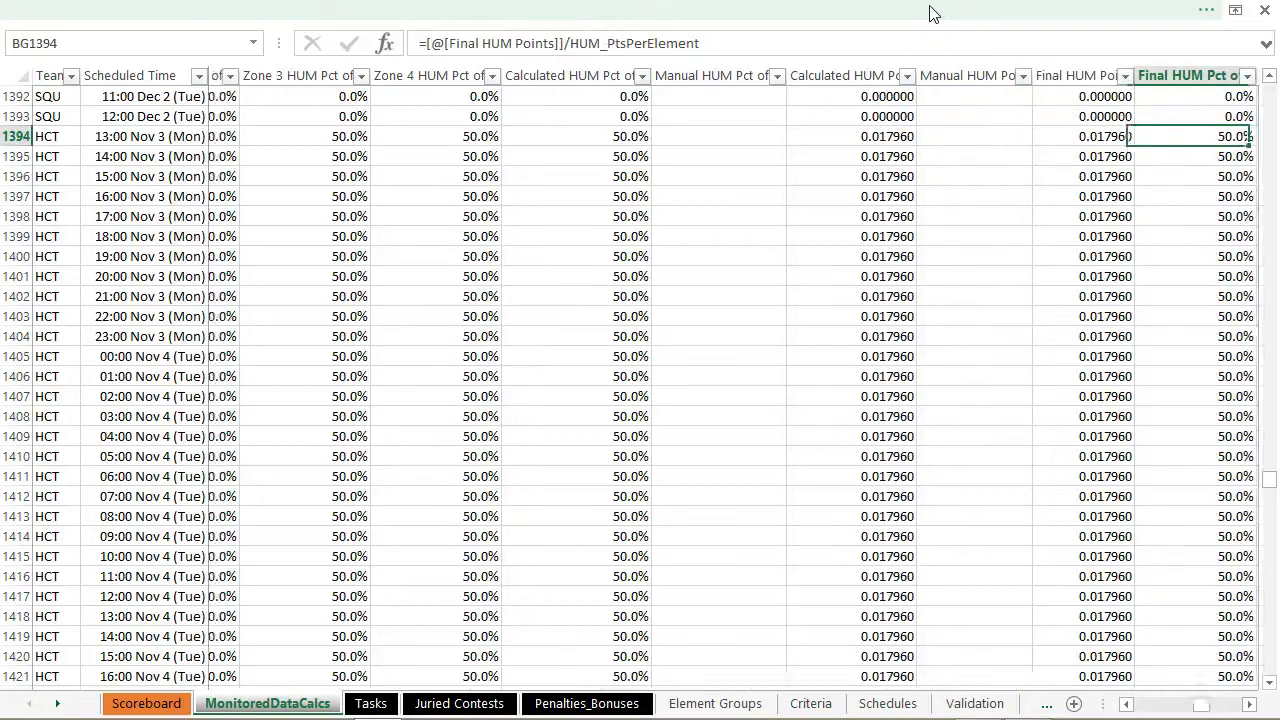
# - Check the fridge temperature, FG percent of max and FG points calculations in the first HCT row
pyautogui.press('Right')
pyautogui.press('Right')
pyautogui.press('Right')
pyautogui.press('Right')
pyautogui.press('Right')
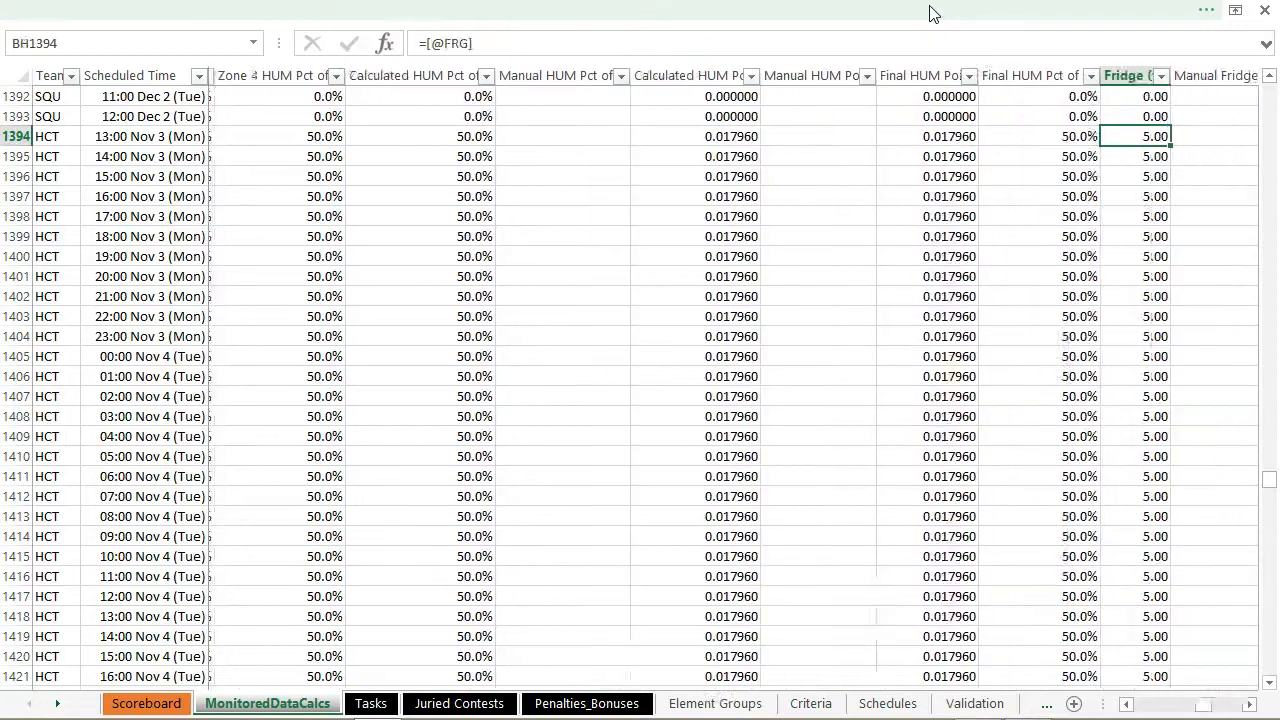
pyautogui.press('Right')
pyautogui.press('Right')
pyautogui.press('Right')
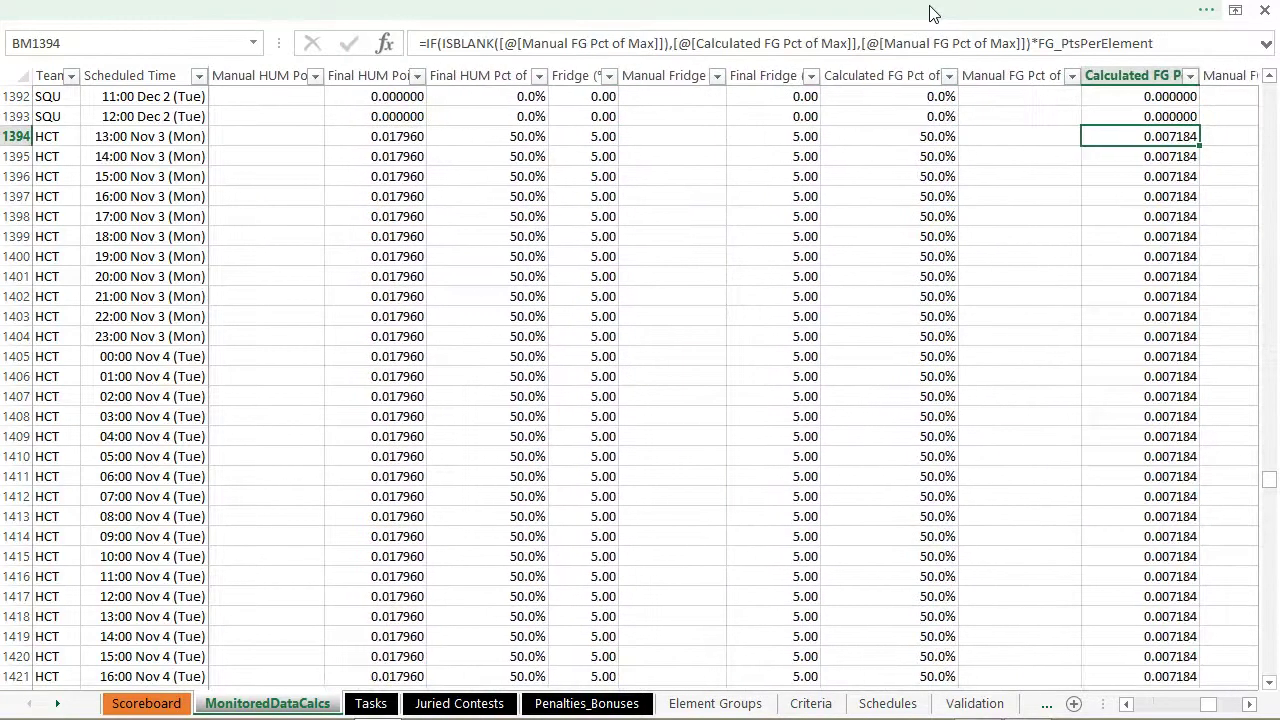
pyautogui.press('Left')
pyautogui.press('Left')
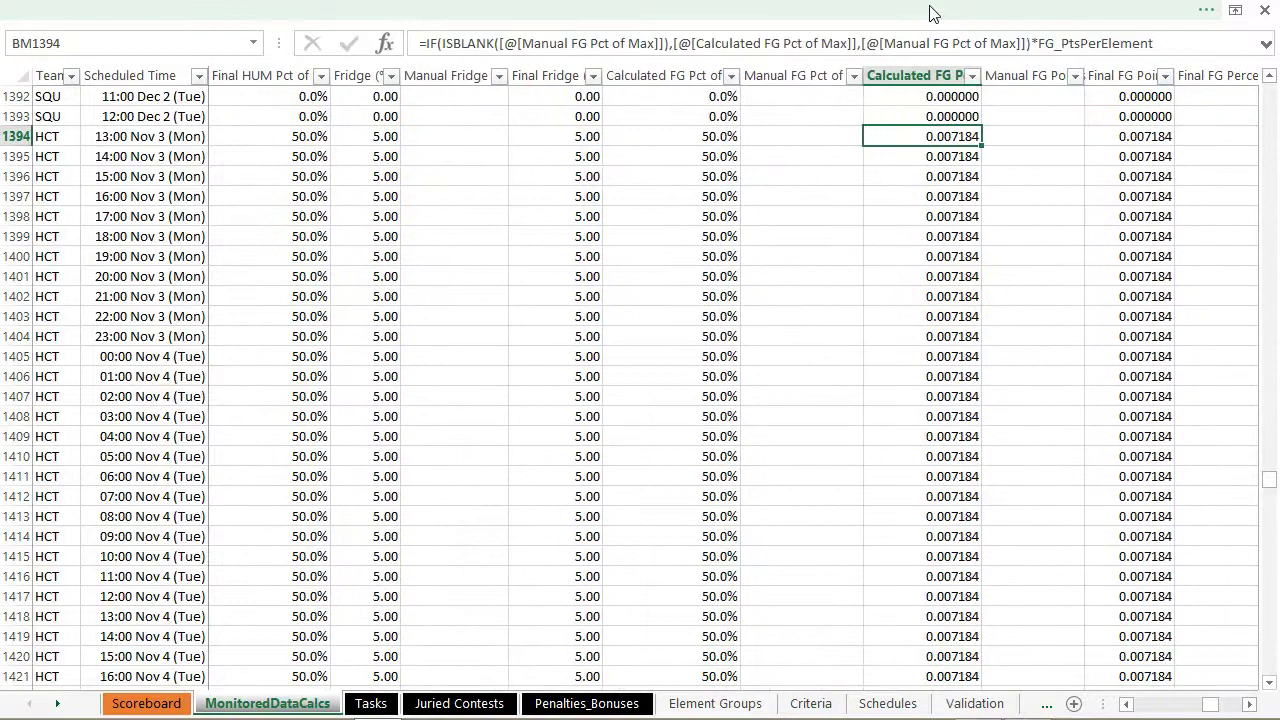
pyautogui.press('Right')
pyautogui.press('Right')
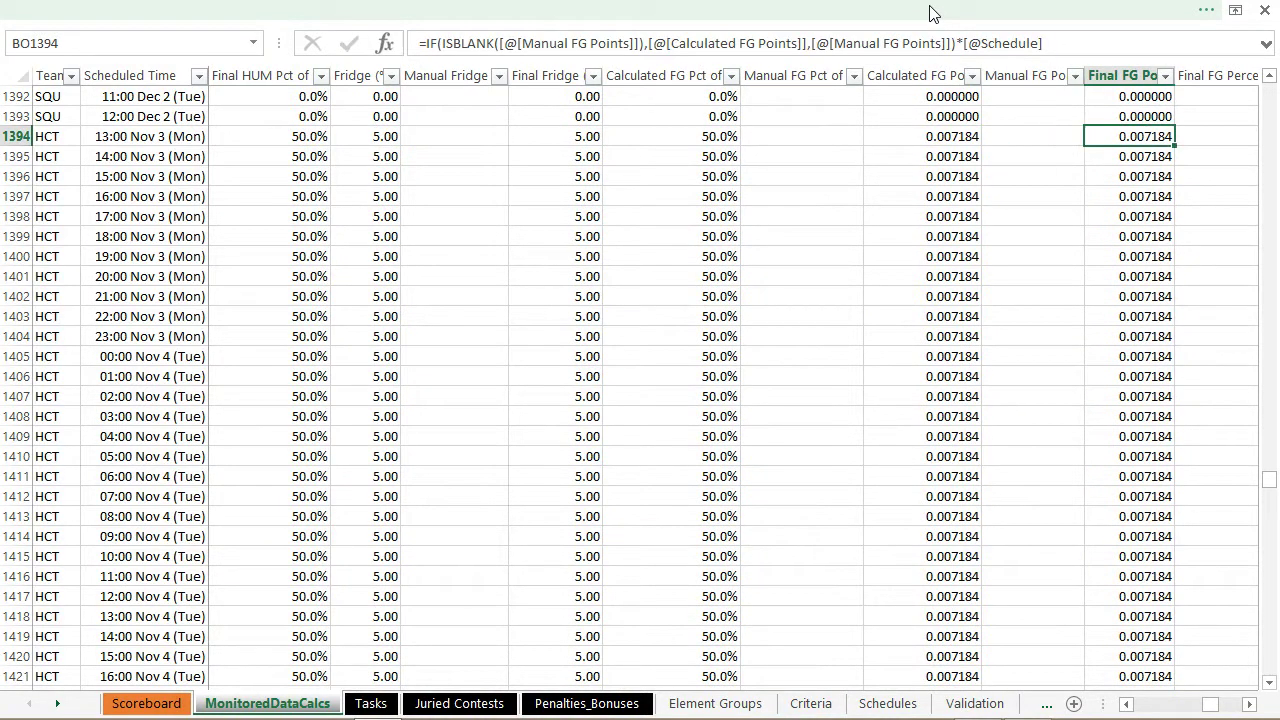
pyautogui.press('Right')
pyautogui.press('Right')
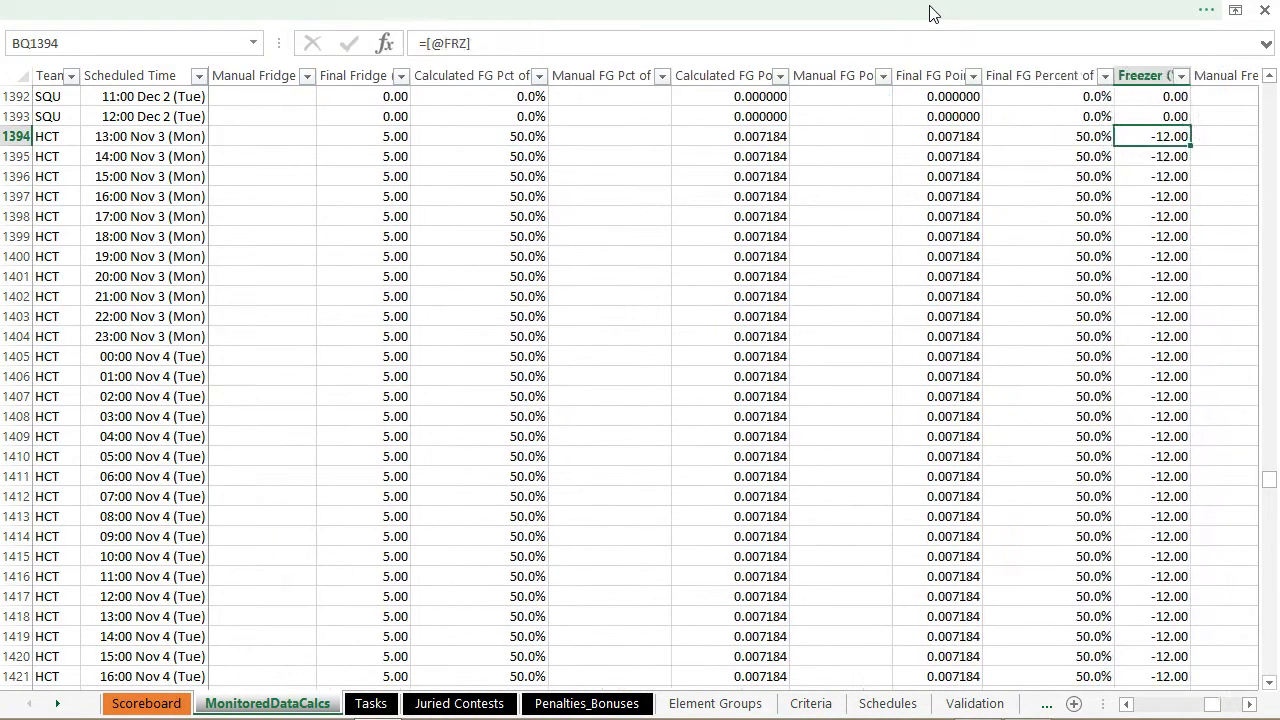
# - Inspect the freezer temperature, FZ percent of max, FZ points and measured net energy columns in the first HCT row
pyautogui.press('Left')
pyautogui.press('Right')
pyautogui.press('Right')
pyautogui.press('Right')
pyautogui.press('Right')
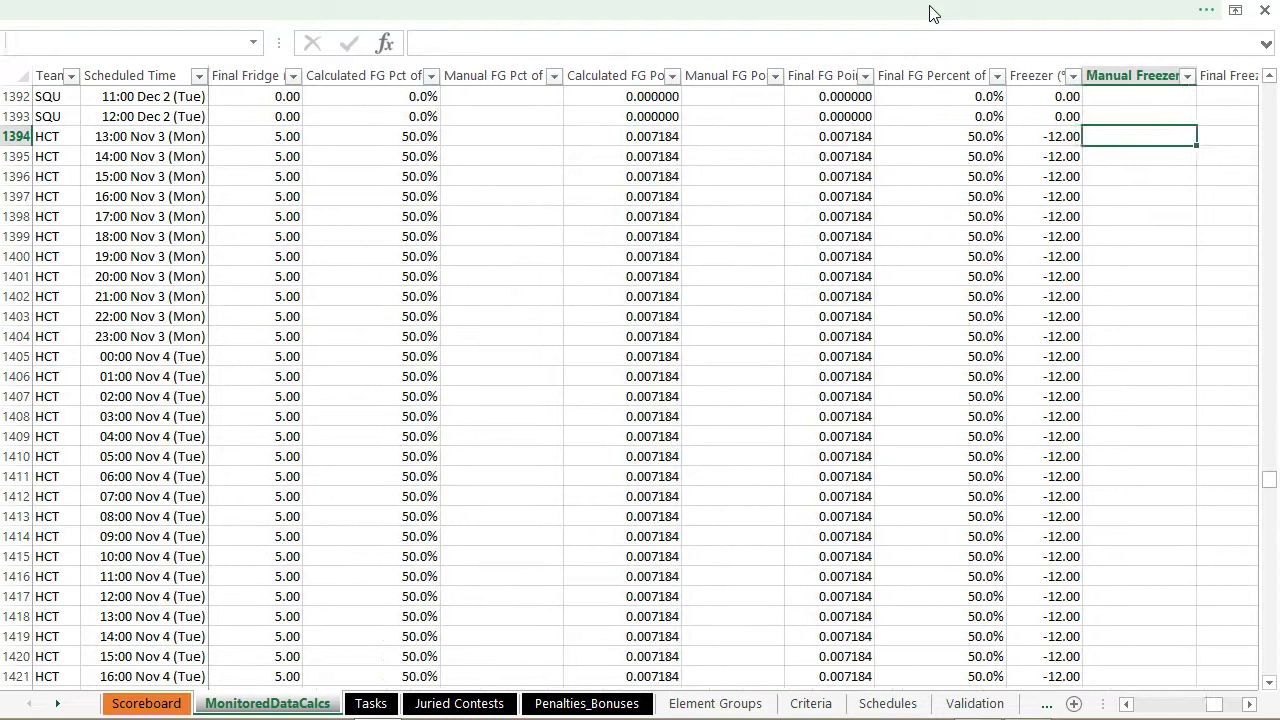
pyautogui.press('Right')
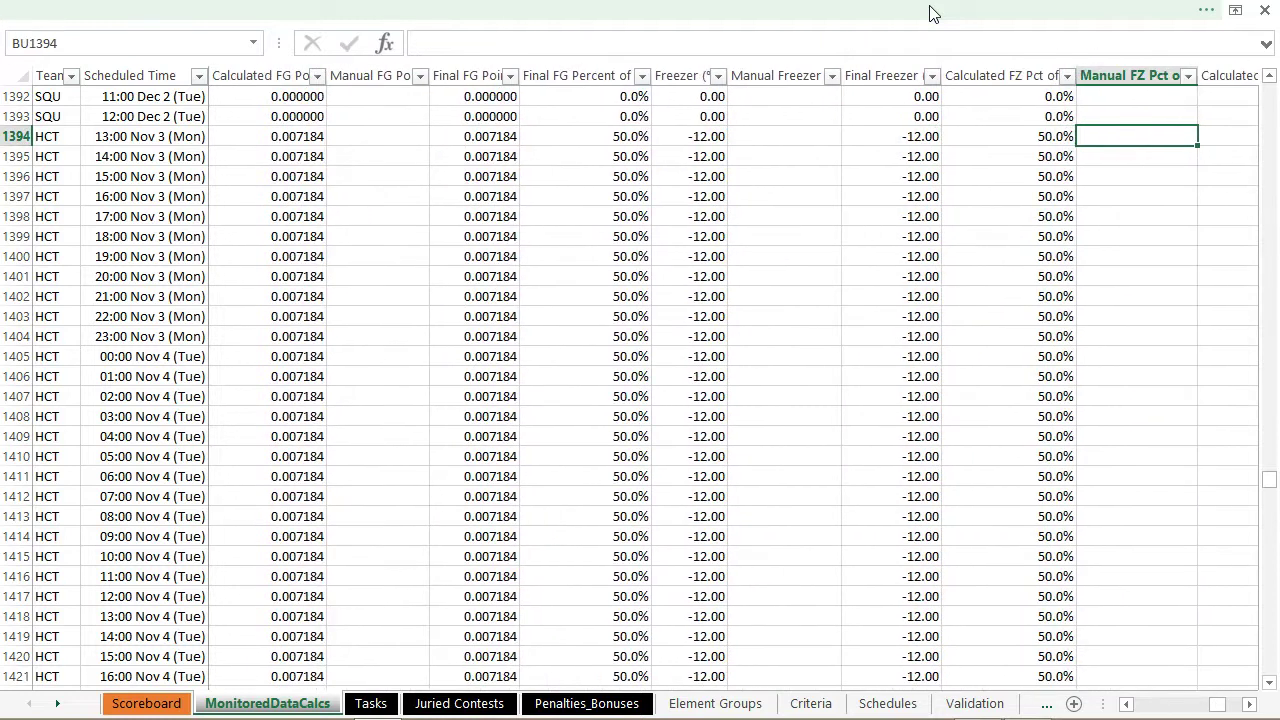
pyautogui.press('Left')
pyautogui.press('Right')
pyautogui.press('Right')
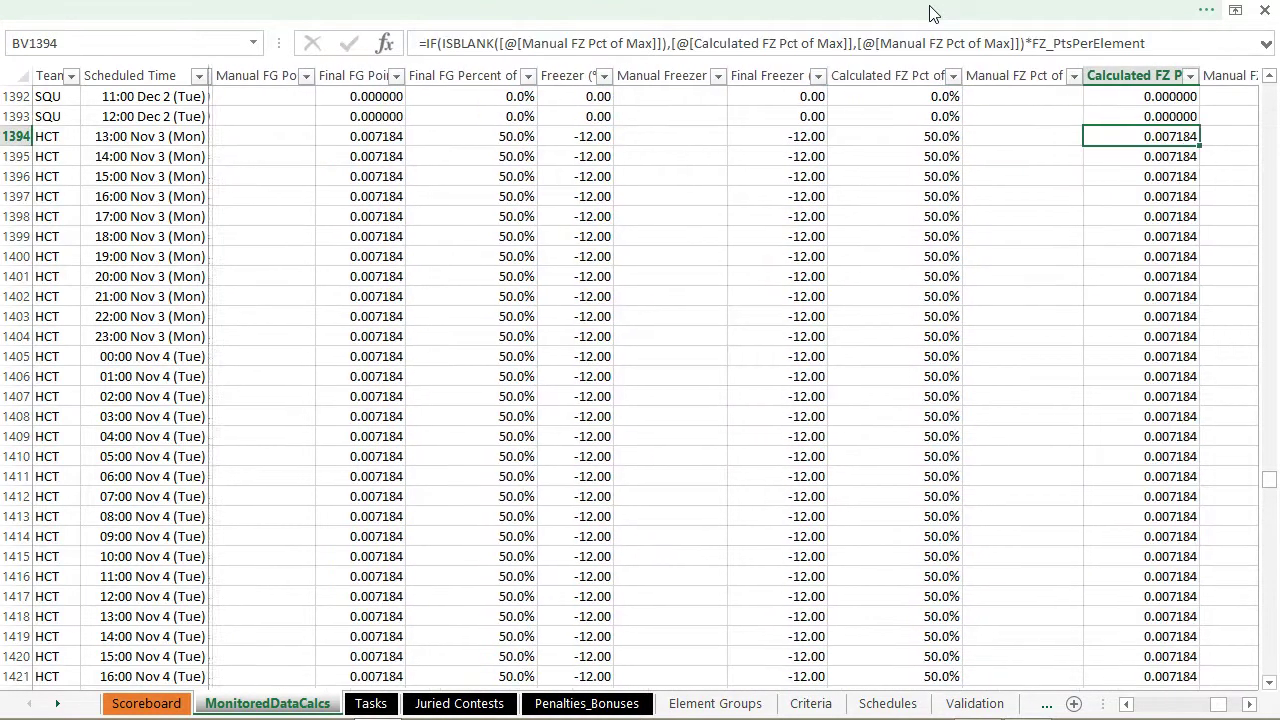
pyautogui.press('Right')
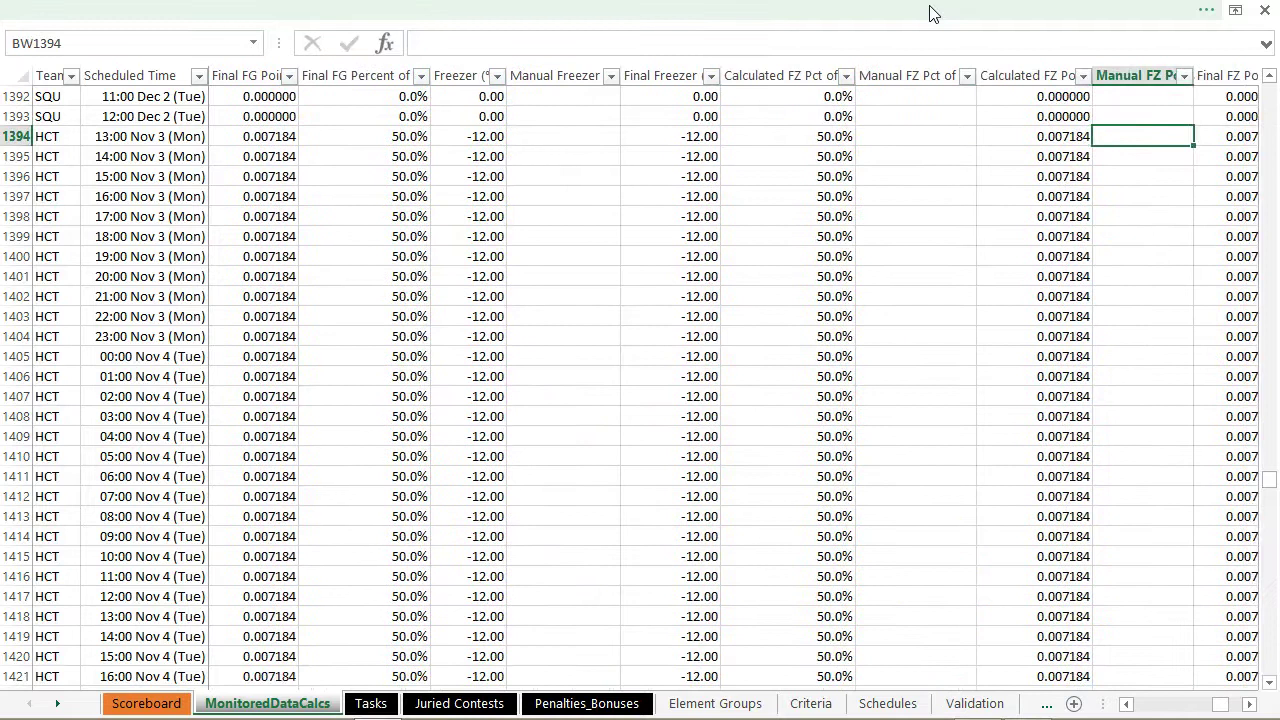
pyautogui.press('Right')
pyautogui.press('Right')
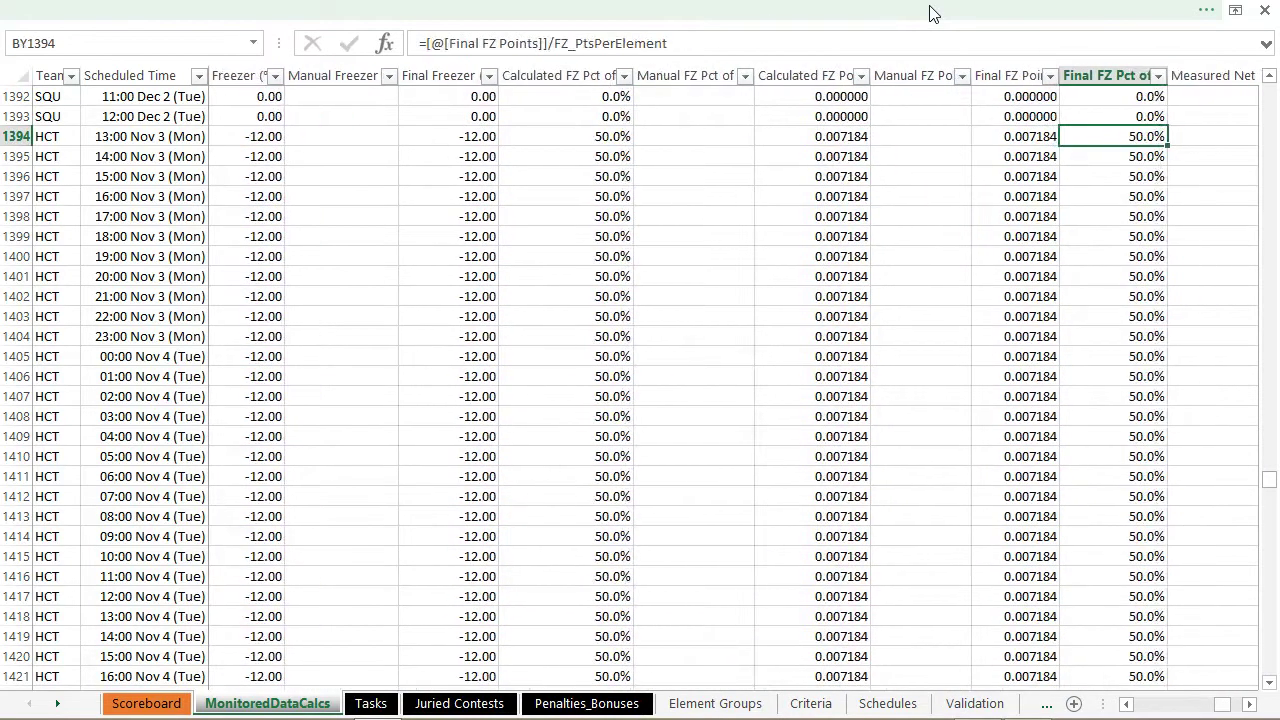
pyautogui.press('Right')
pyautogui.press('Right')
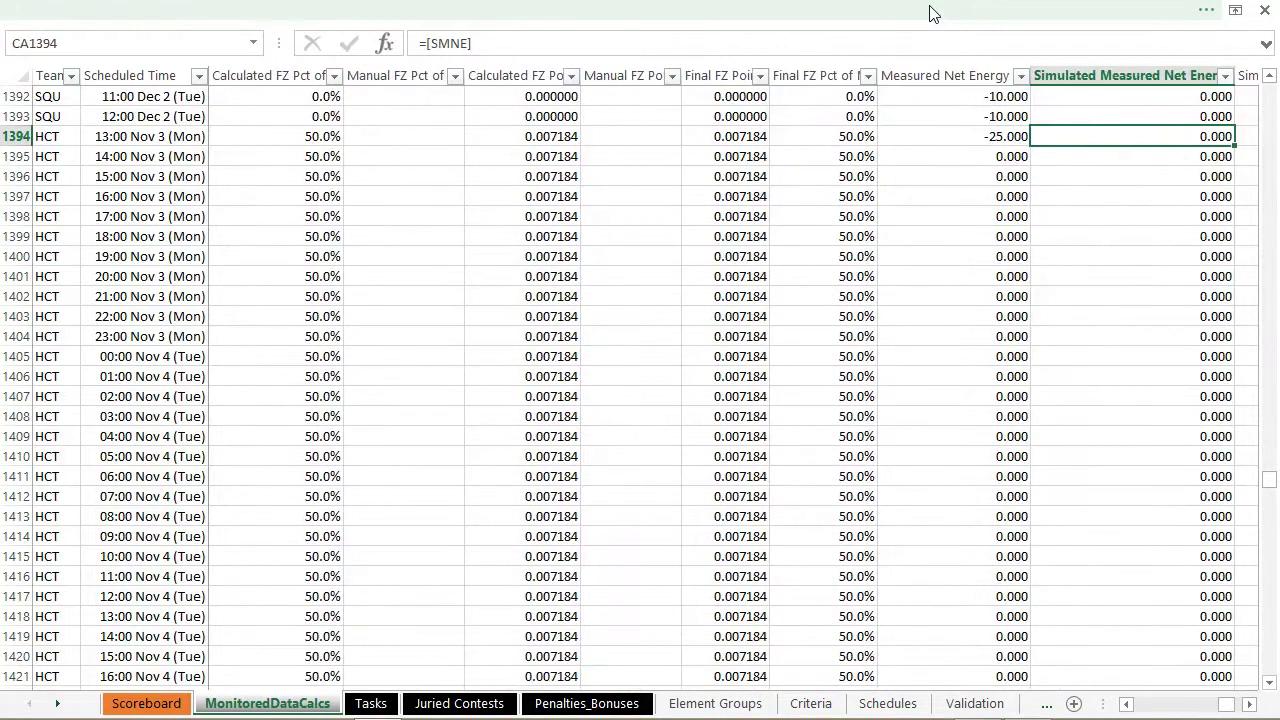
pyautogui.press('Left')
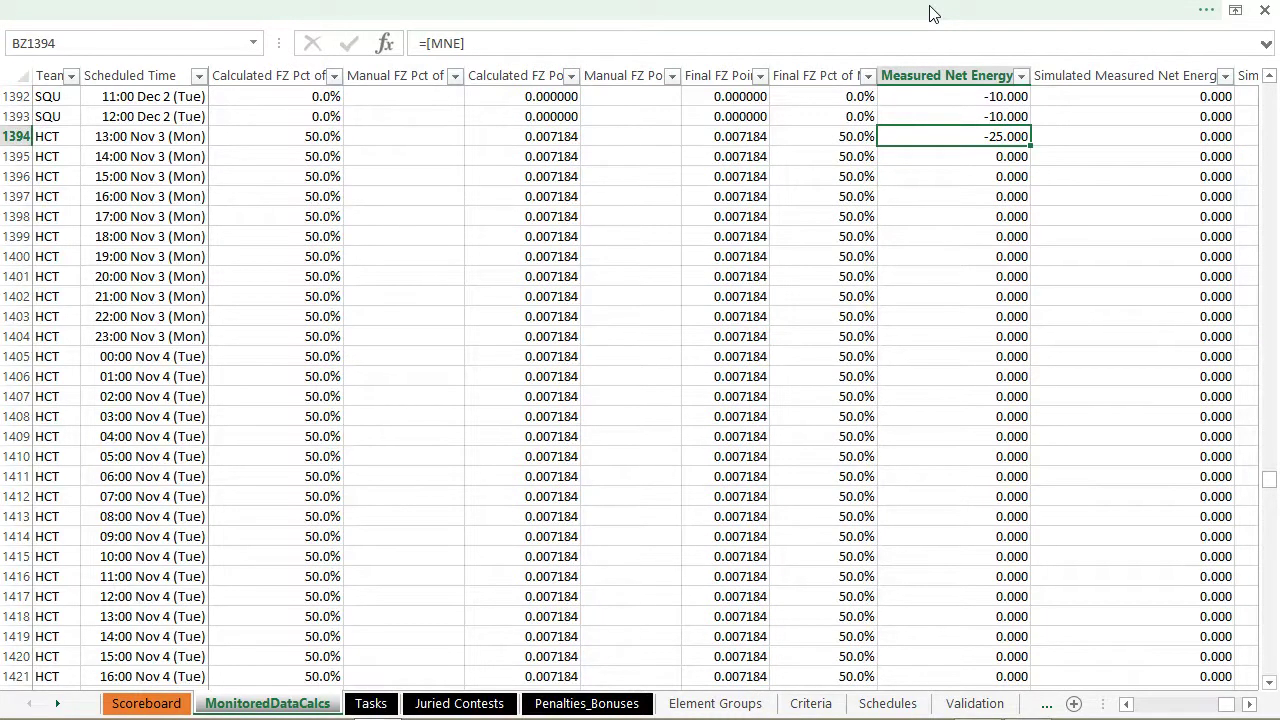
pyautogui.click(322, 553)
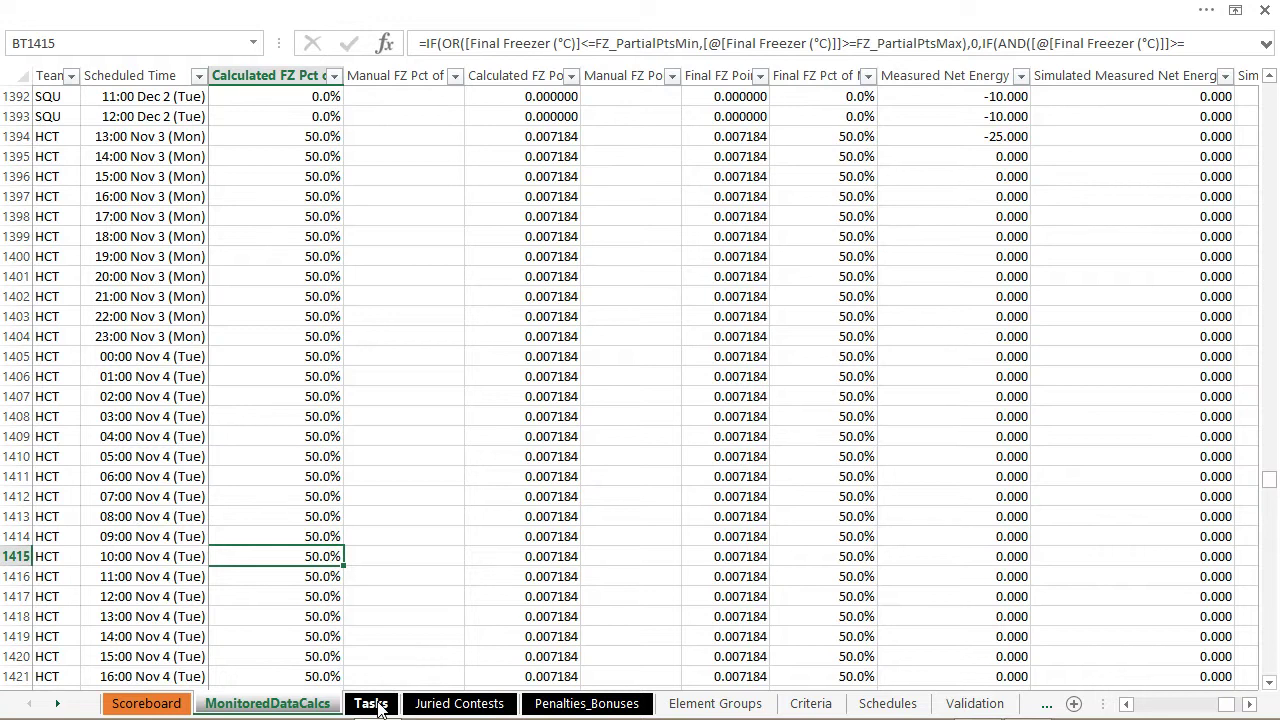
# - On the Tasks sheet, add a new row for team HCT directly below the last SQU row
pyautogui.click(372, 704)
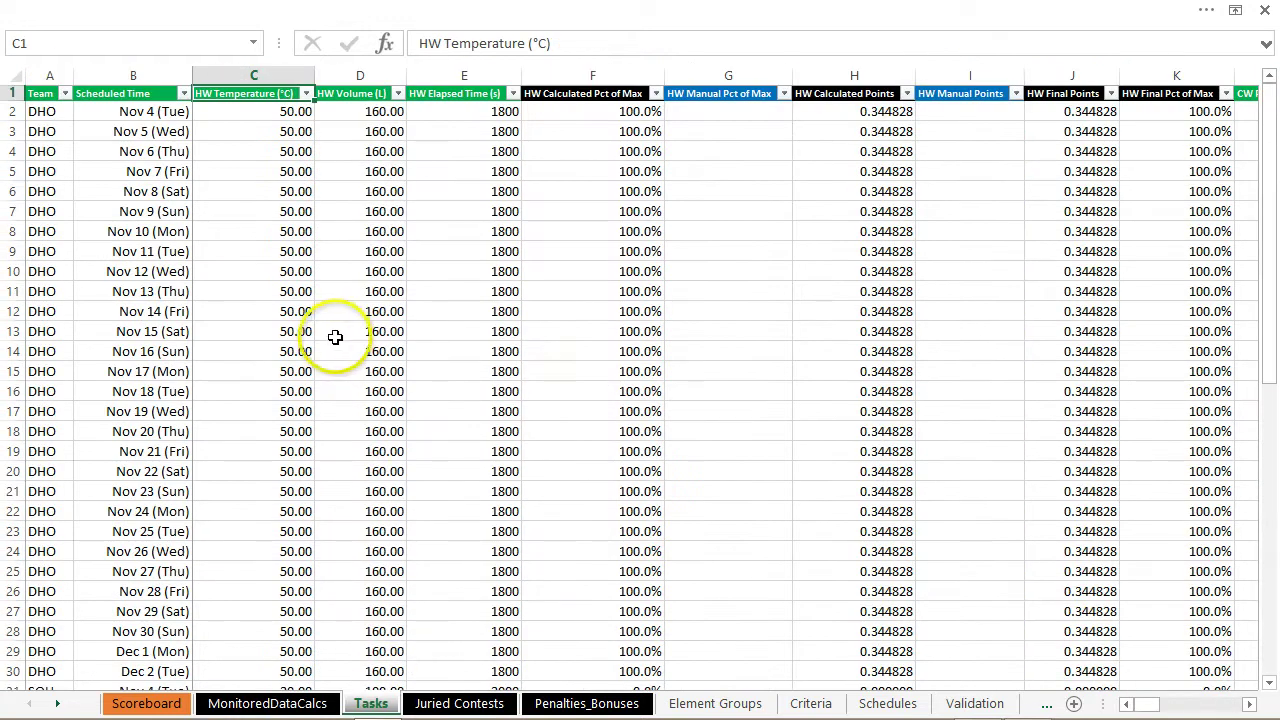
pyautogui.click(45, 412)
pyautogui.hotkey('ctrl', 'Down')
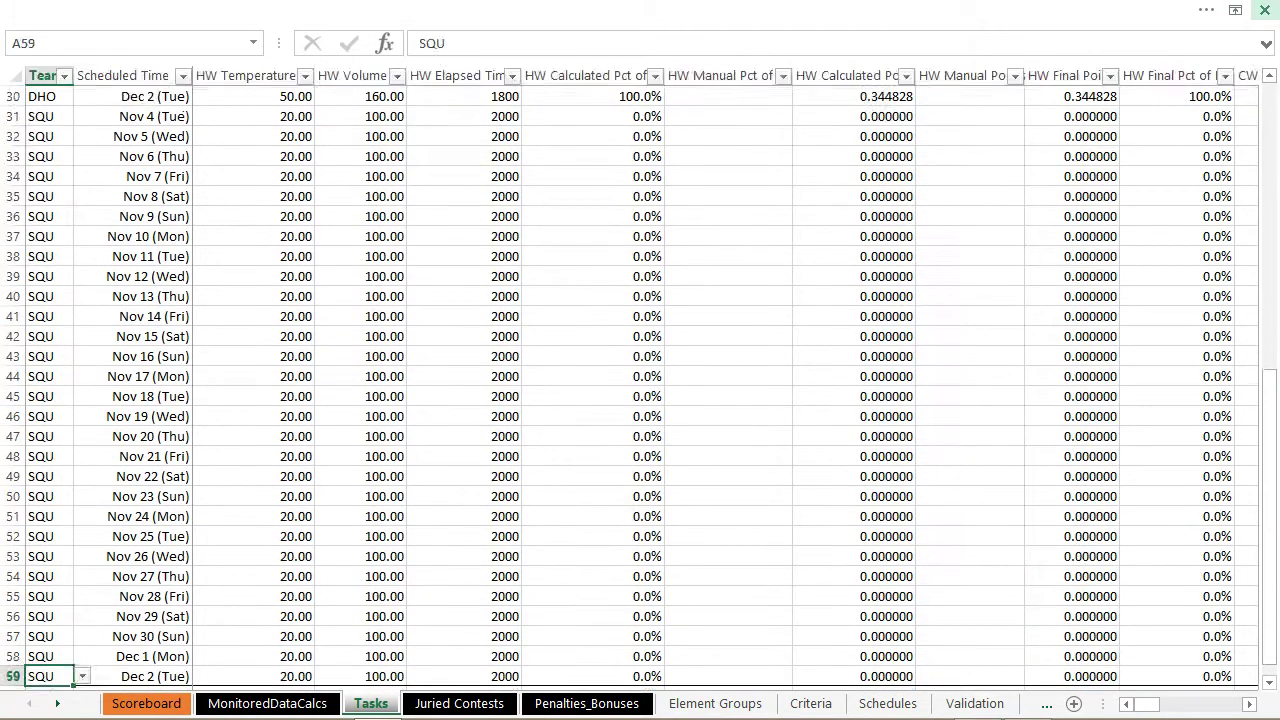
pyautogui.press('Down')
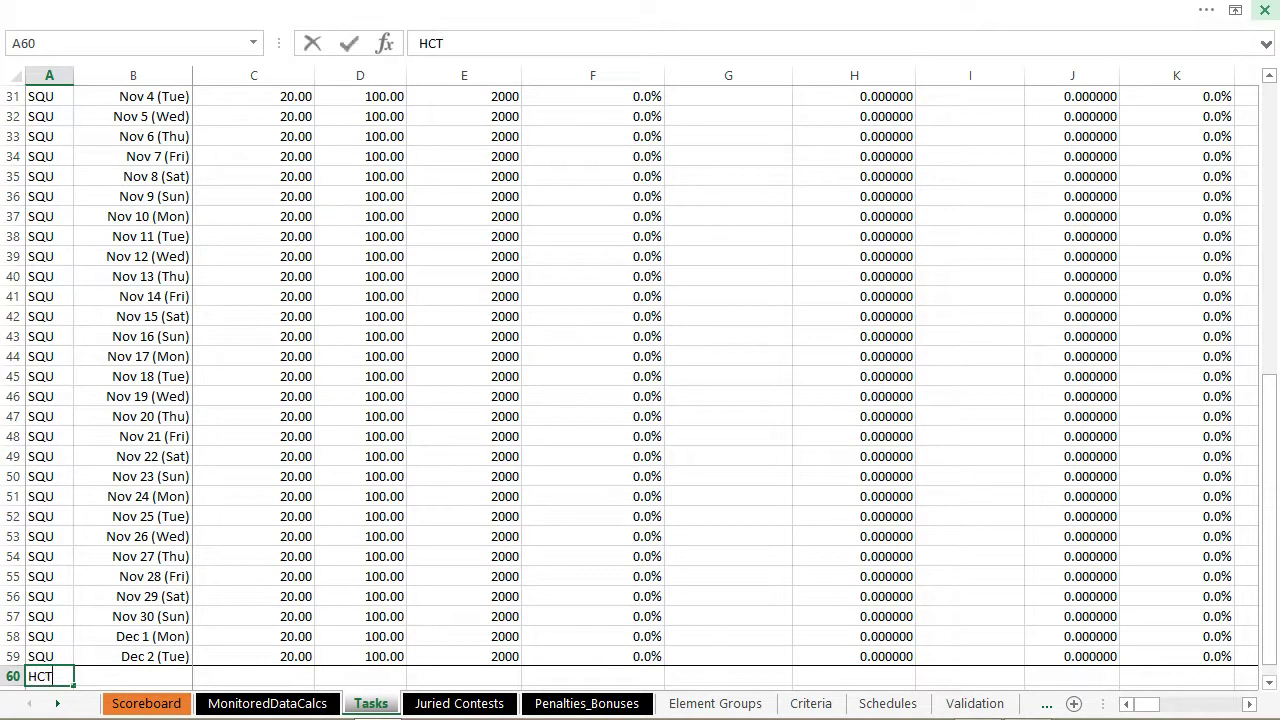
pyautogui.press('Tab')
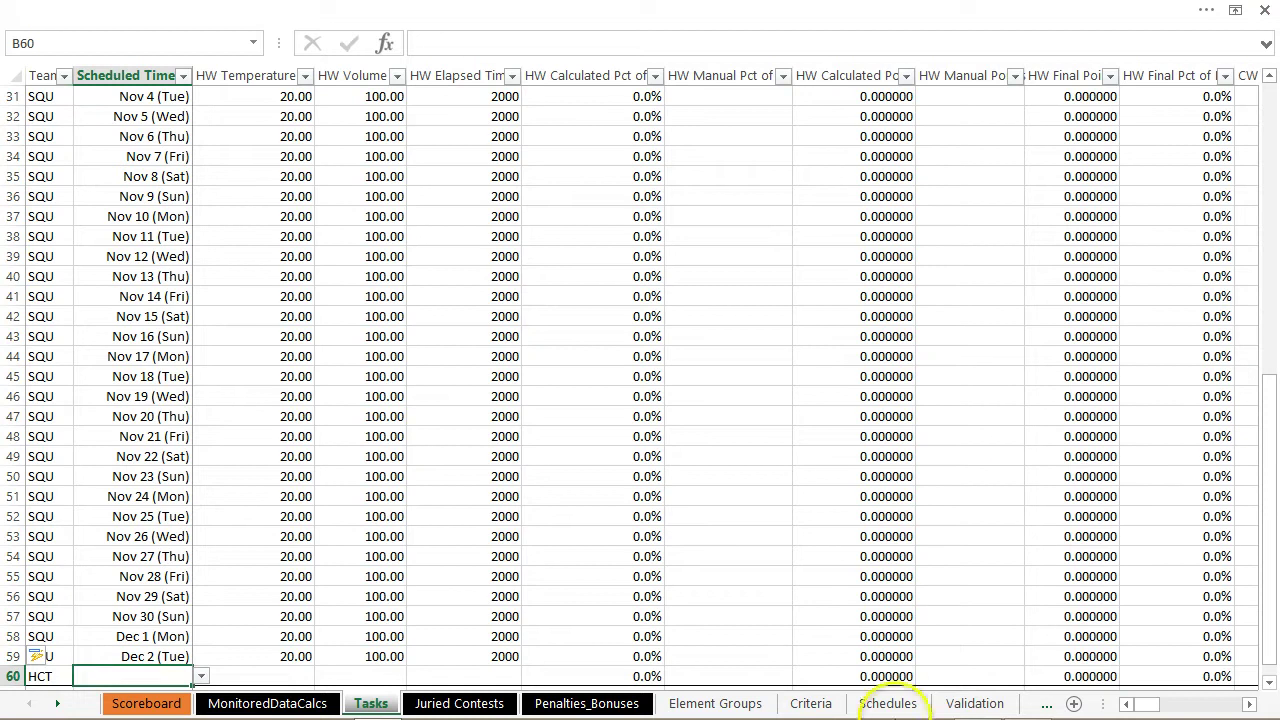
# - Copy the Task Element Schedule timestamps from Nov 4 through Dec 2 on the Schedules sheet
pyautogui.click(887, 703)
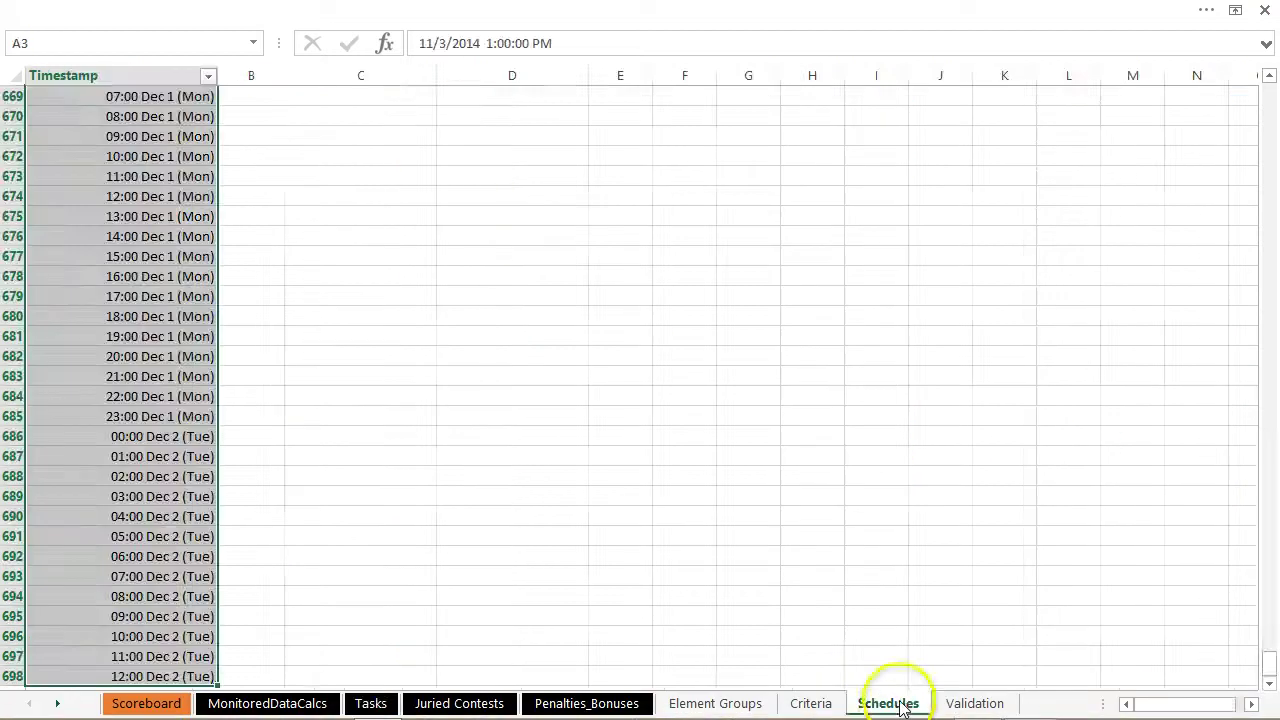
pyautogui.click(244, 139)
pyautogui.hotkey('ctrl', 'Up')
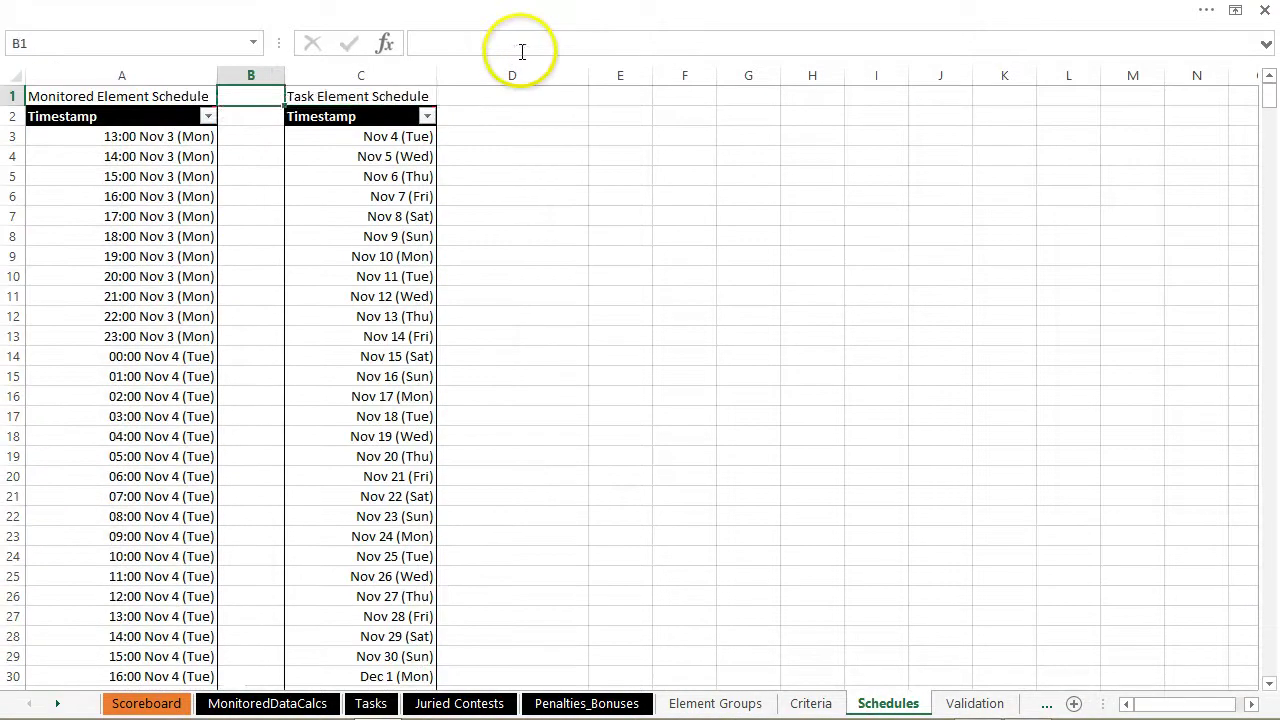
pyautogui.press('Right')
pyautogui.press('Right')
pyautogui.press('Left')
pyautogui.press('Down')
pyautogui.press('Down')
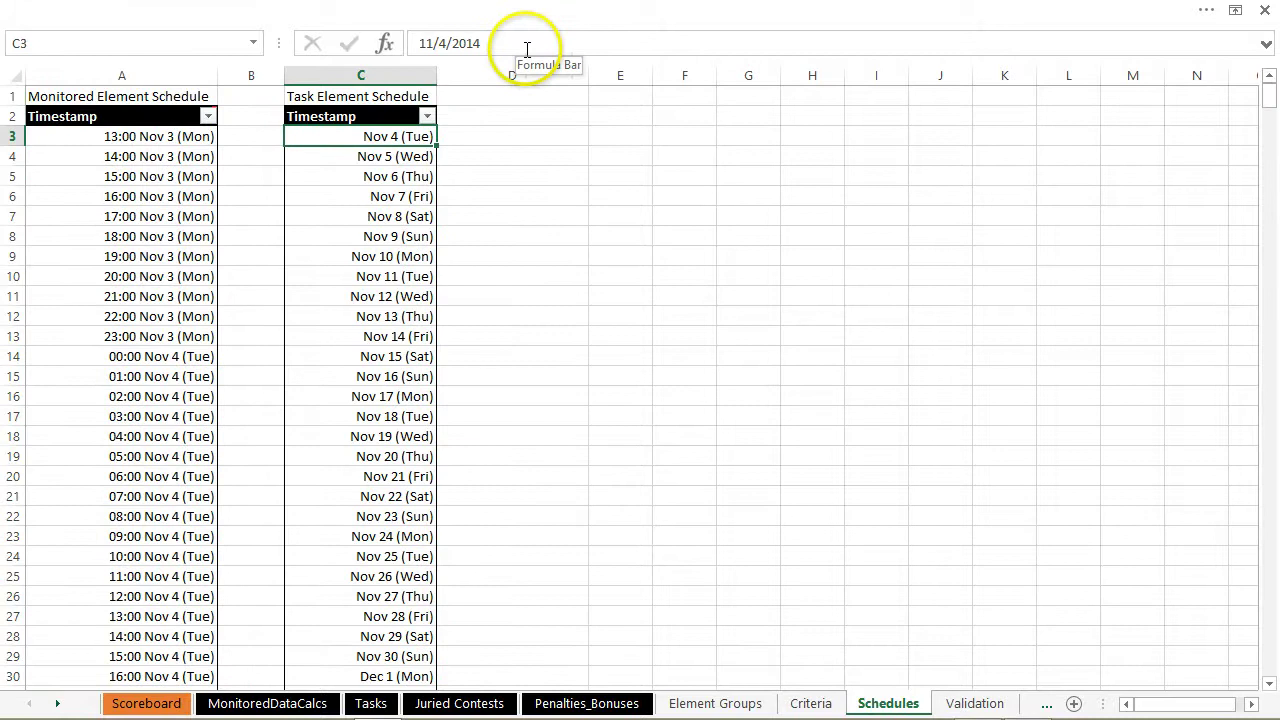
pyautogui.hotkey('shift', 'Down')
pyautogui.hotkey('shift', 'Down')
pyautogui.hotkey('shift', 'Down')
pyautogui.hotkey('shift', 'Down')
pyautogui.hotkey('shift', 'Down')
pyautogui.hotkey('shift', 'Down')
pyautogui.hotkey('shift', 'Down')
pyautogui.hotkey('shift', 'Down')
pyautogui.hotkey('shift', 'Down')
pyautogui.hotkey('shift', 'Down')
pyautogui.hotkey('shift', 'Down')
pyautogui.hotkey('shift', 'Down')
pyautogui.hotkey('shift', 'Down')
pyautogui.hotkey('shift', 'Down')
pyautogui.hotkey('shift', 'Down')
pyautogui.hotkey('shift', 'Down')
pyautogui.hotkey('shift', 'Down')
pyautogui.hotkey('shift', 'Down')
pyautogui.hotkey('shift', 'Down')
pyautogui.hotkey('shift', 'Down')
pyautogui.hotkey('ctrl', 'c')
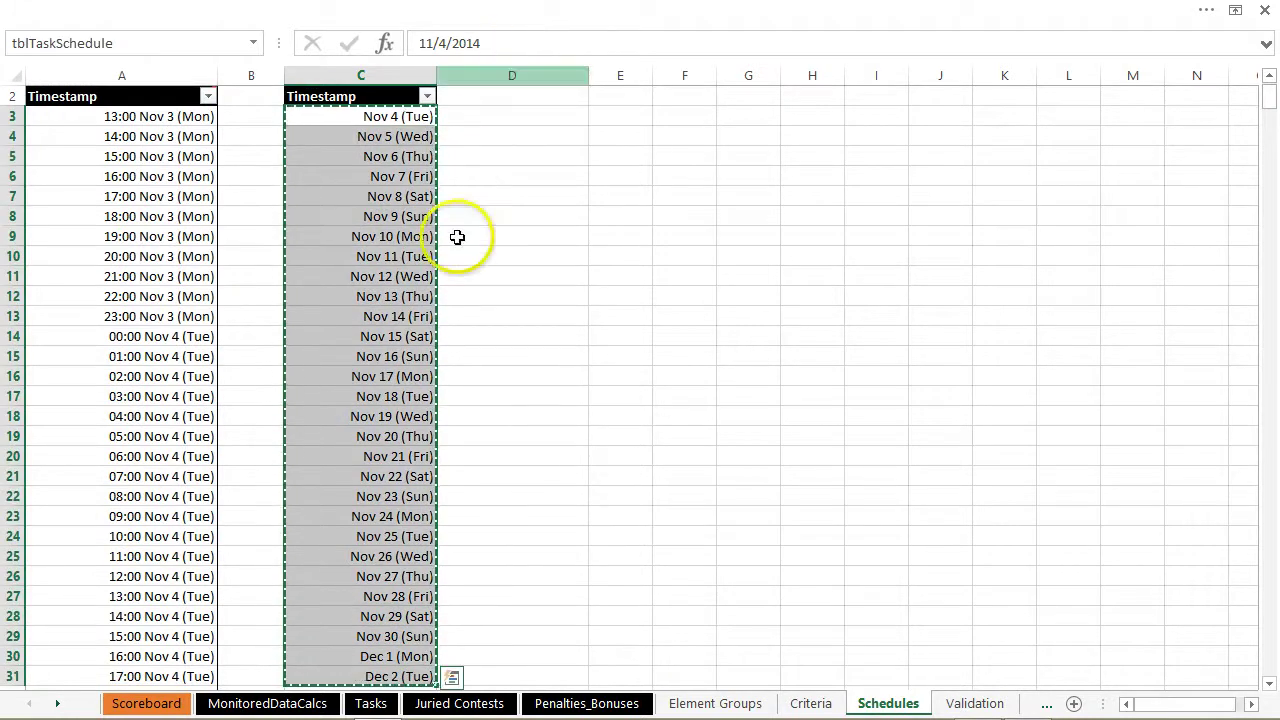
# - Paste the copied dates into Scheduled Time on the Tasks sheet from row 60 and fill team HCT down alongside them
pyautogui.click(368, 702)
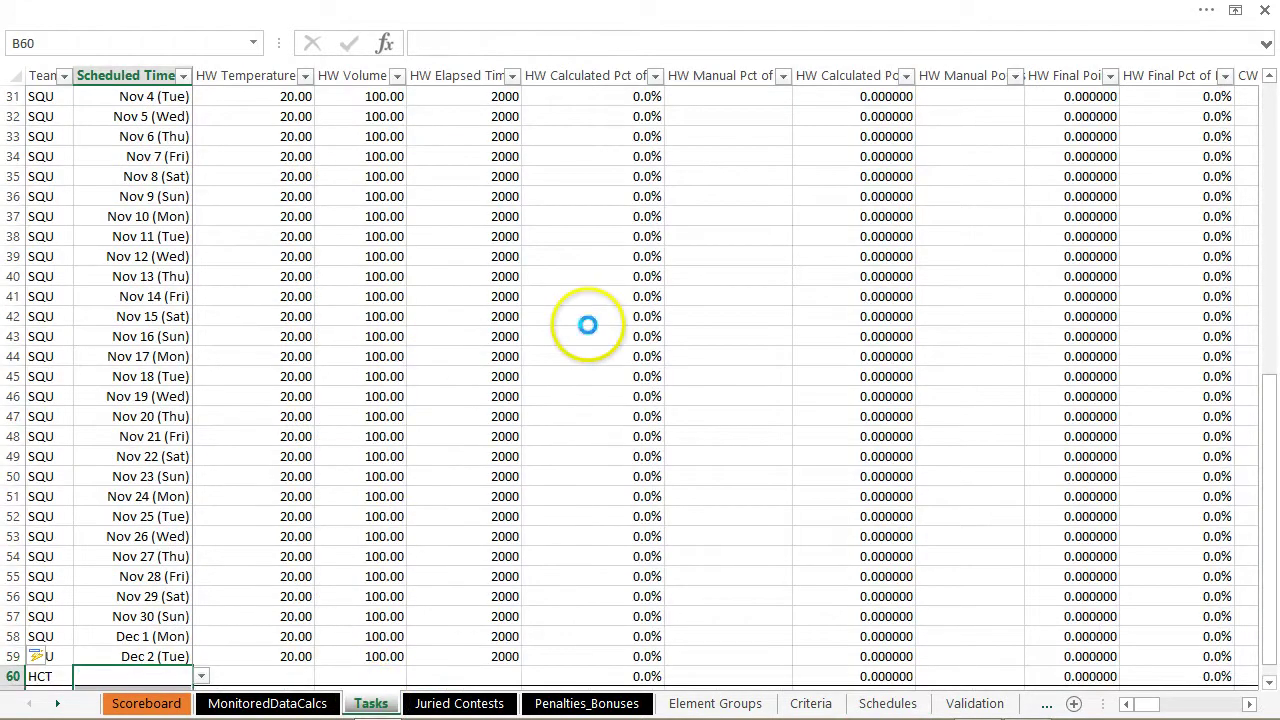
pyautogui.press('Left')
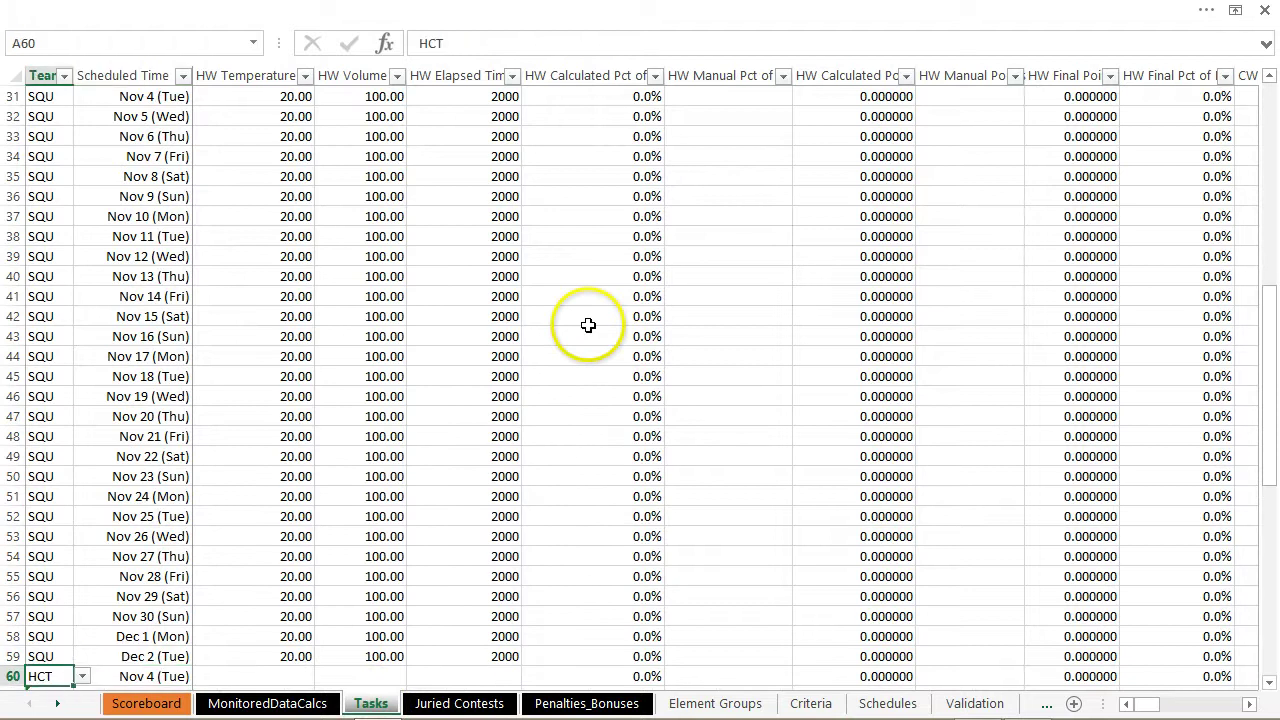
pyautogui.hotkey('ctrl', 'shift', 'Down')
pyautogui.hotkey('ctrl', 'd')
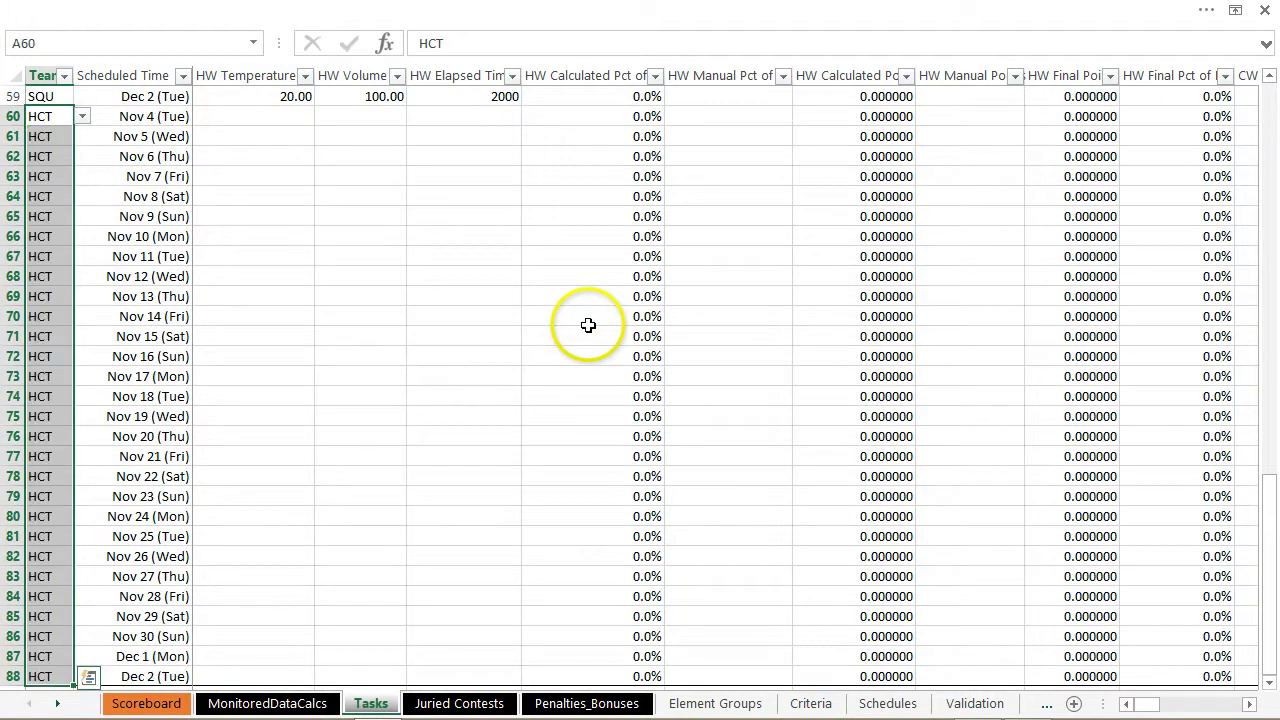
# - Consult the hot water criteria, then fill HW Volume with 150 and HW Elapsed Time with 1800 in all HCT rows
pyautogui.press('Right')
pyautogui.press('Right')
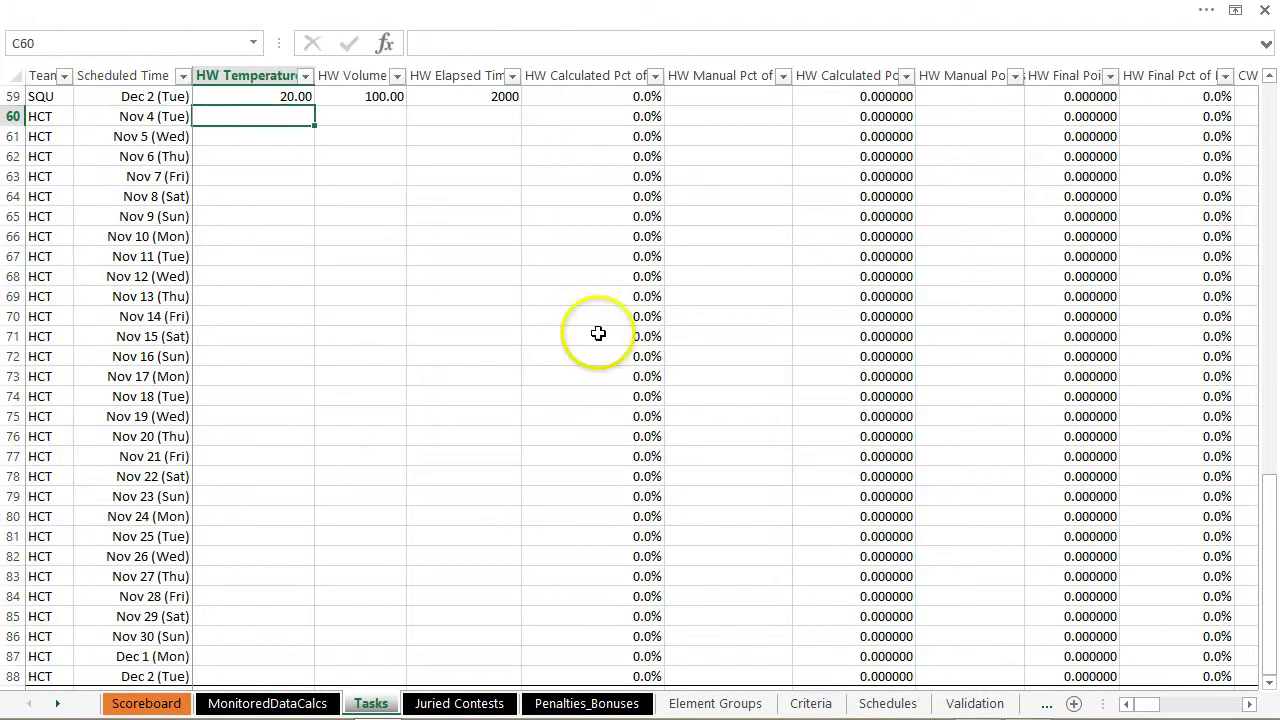
pyautogui.click(340, 116)
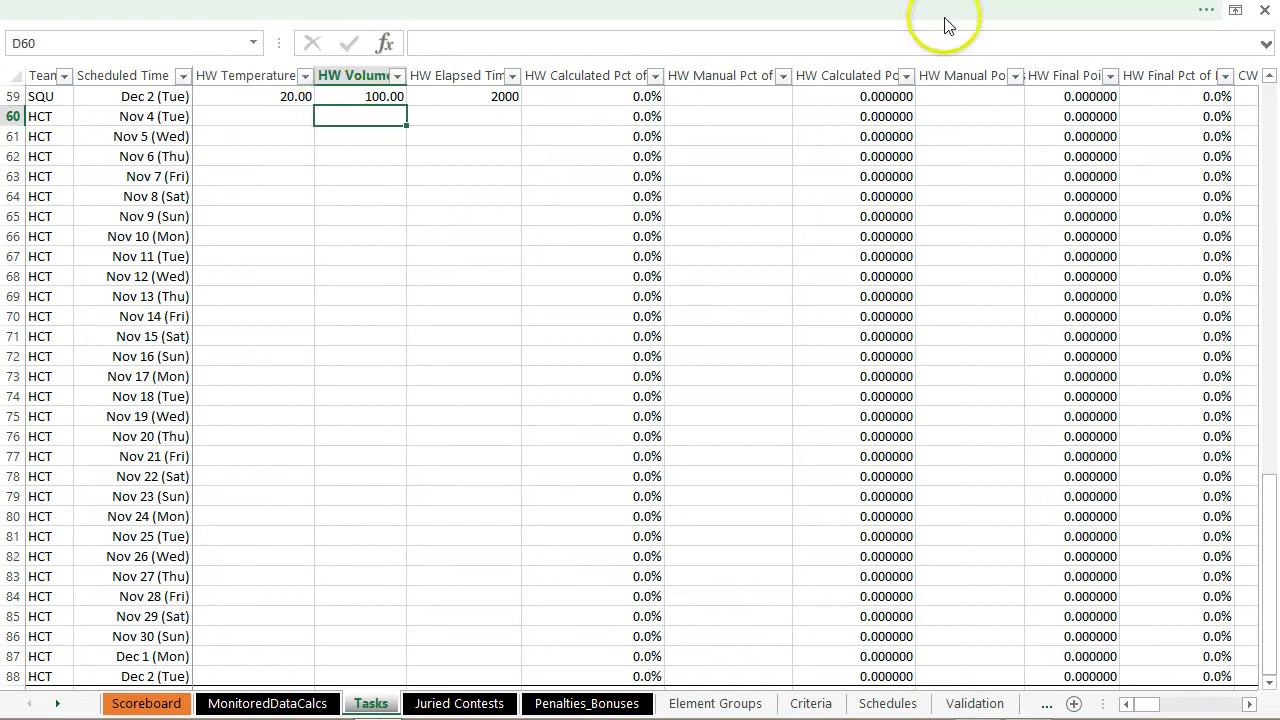
pyautogui.click(826, 705)
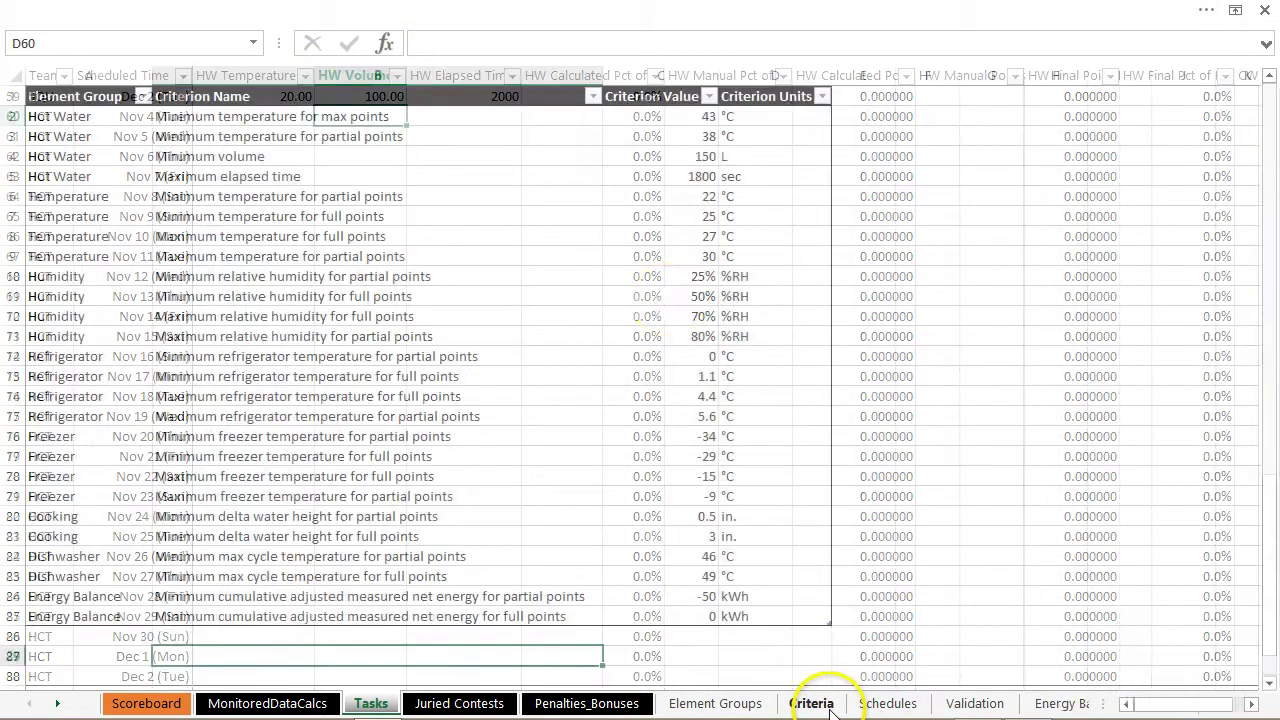
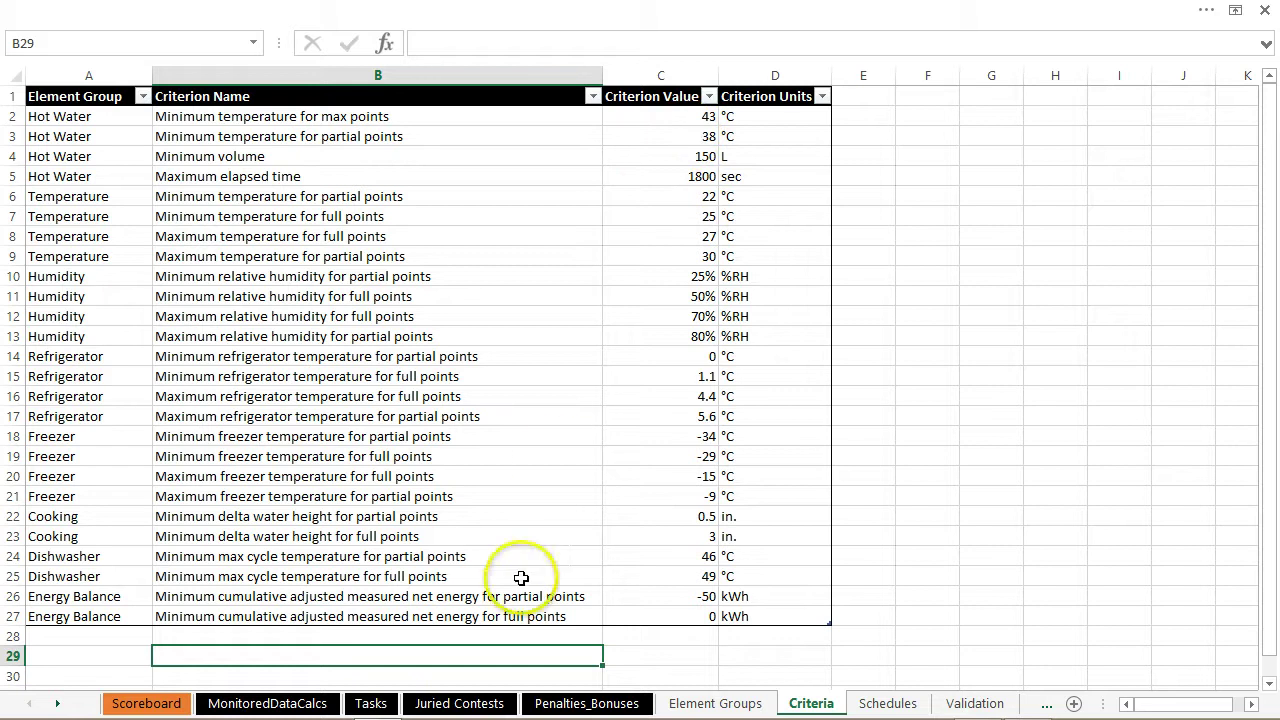
pyautogui.click(371, 703)
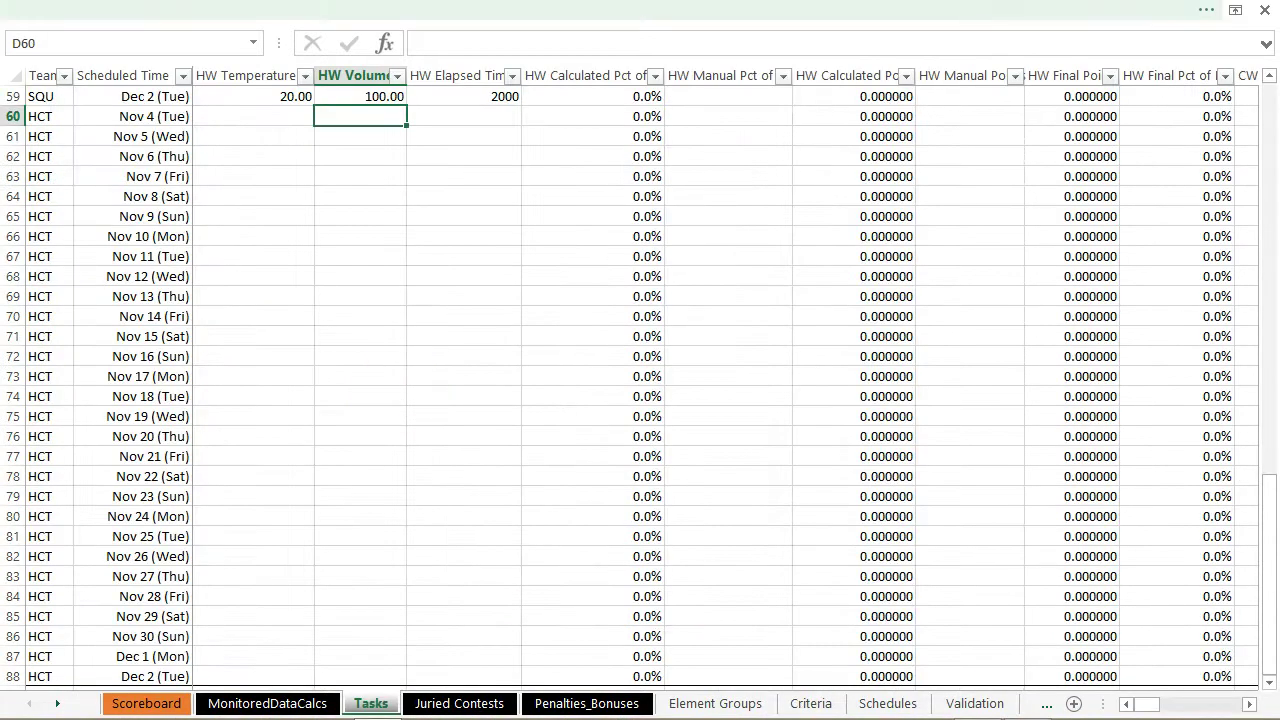
pyautogui.write('150')
pyautogui.press('Tab')
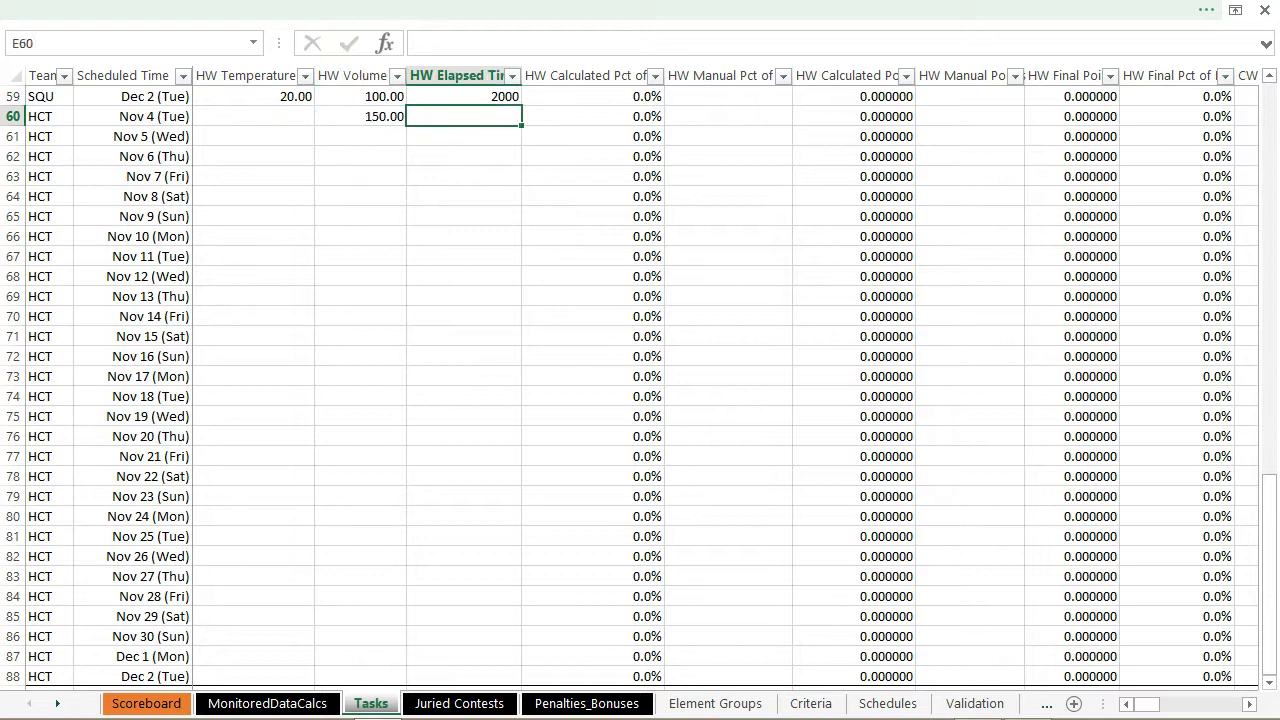
pyautogui.hotkey('shift', 'Tab')
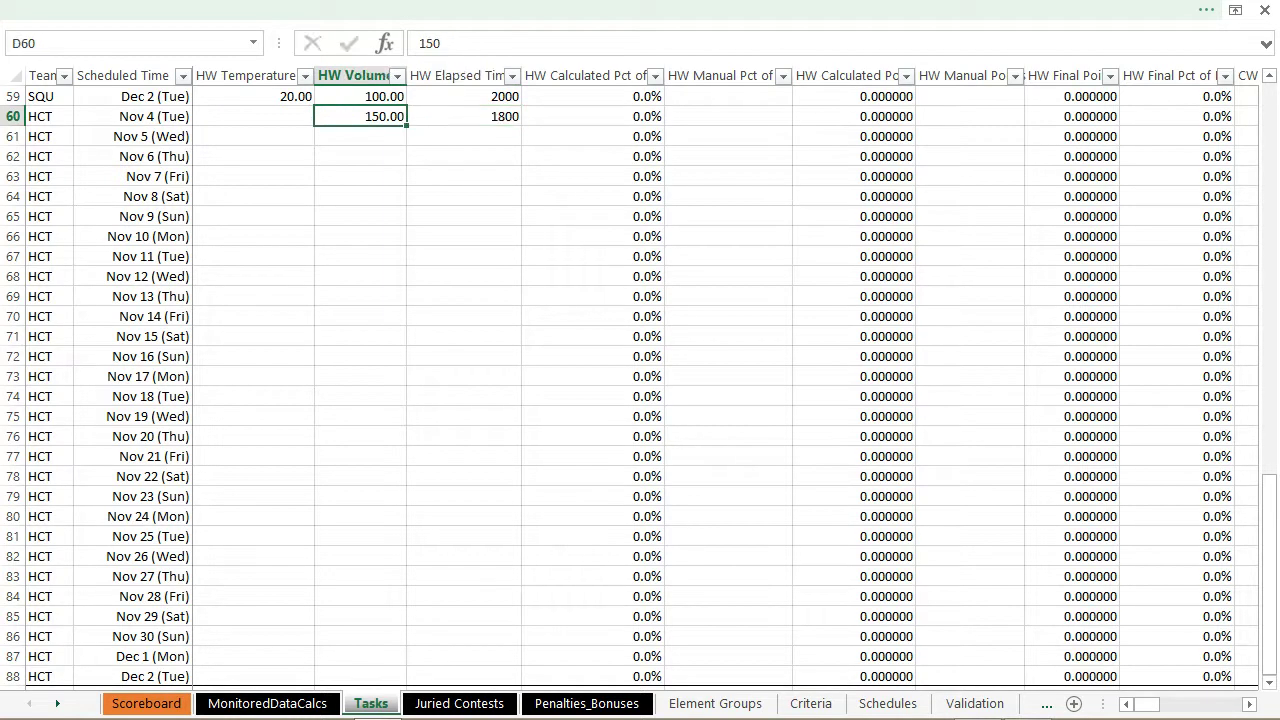
pyautogui.hotkey('shift', 'Right')
pyautogui.hotkey('ctrl', 'shift', 'Down')
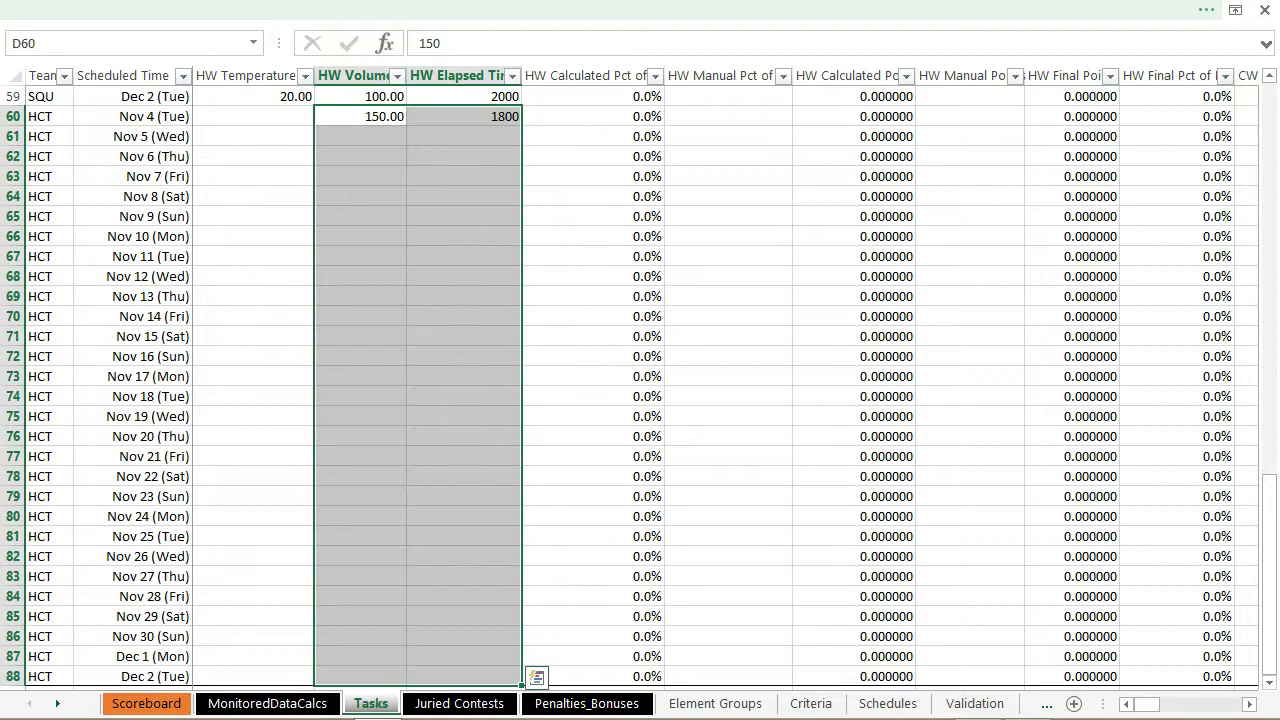
pyautogui.hotkey('ctrl', 'd')
# - Enter an HW Temperature of 40.5 in the first HCT row and fill it down through Dec 2
pyautogui.click(253, 116)
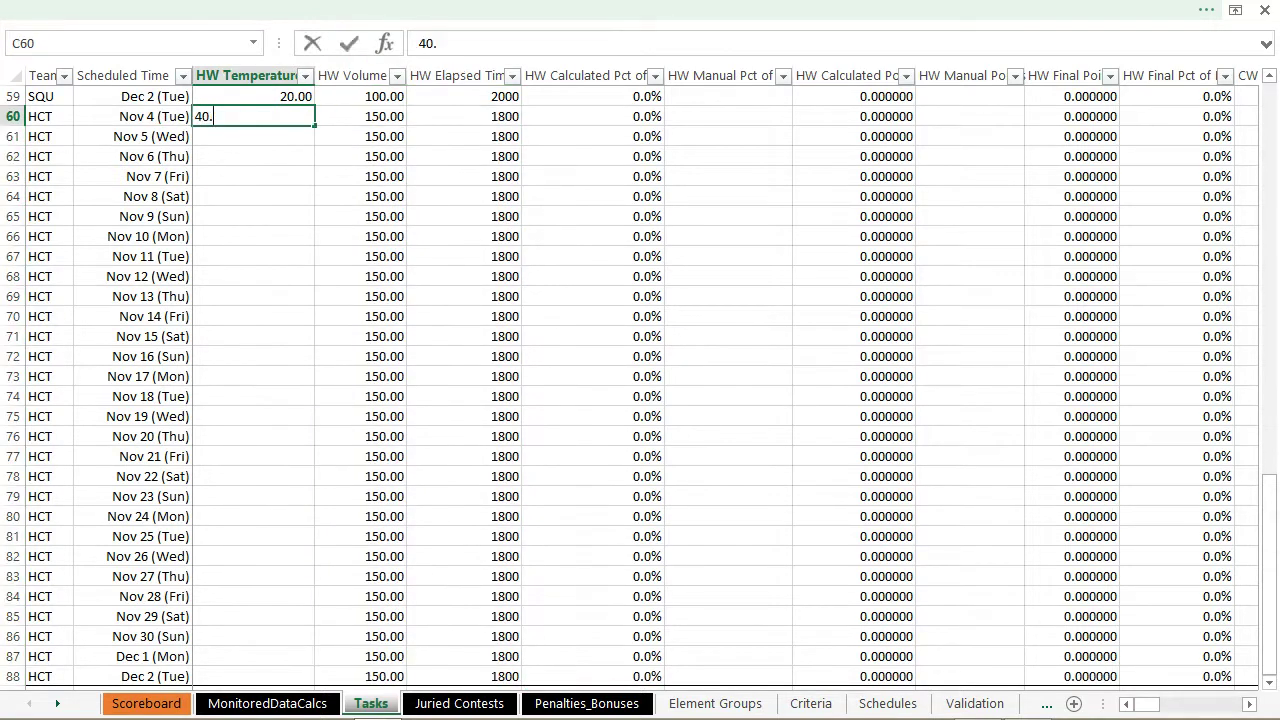
pyautogui.write('40.5')
pyautogui.press('Return')
pyautogui.press('Up')
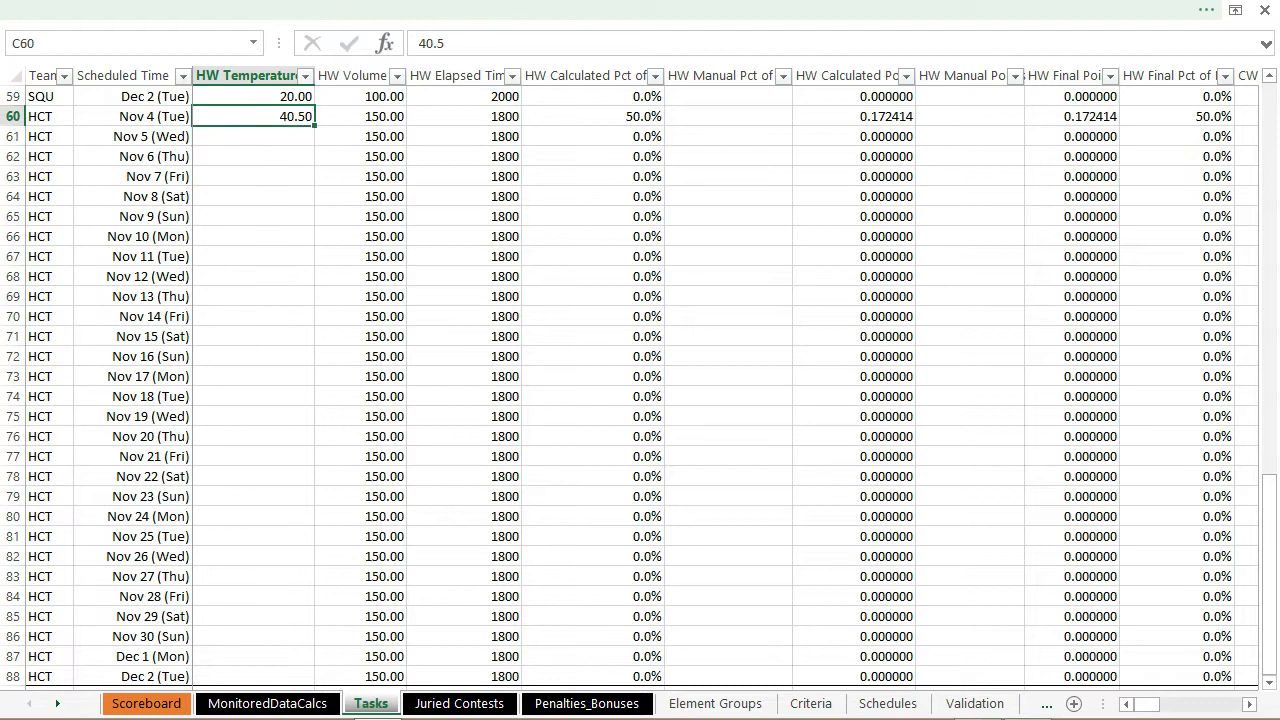
pyautogui.hotkey('ctrl', 'shift', 'Down')
pyautogui.hotkey('ctrl', 'd')
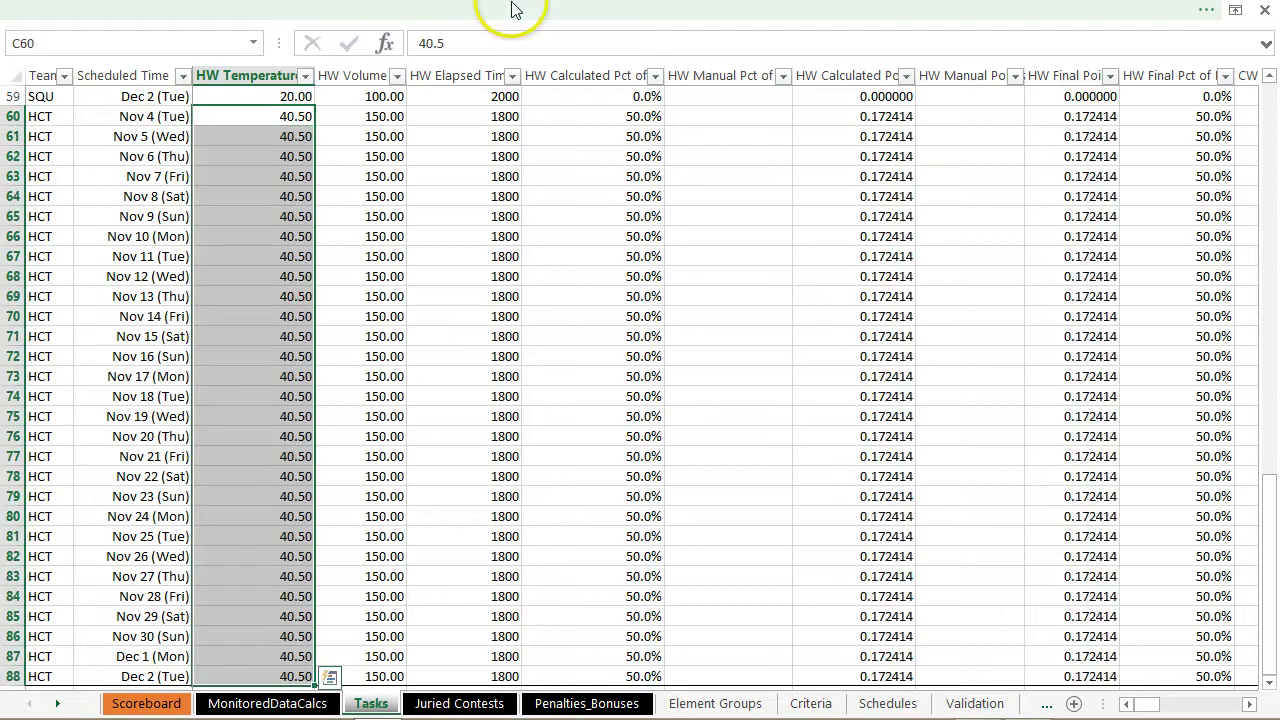
# - Review the HW calculated percent, calculated points, final points and final percent columns in the first HCT row
pyautogui.press('Right')
pyautogui.press('Right')
pyautogui.press('Right')
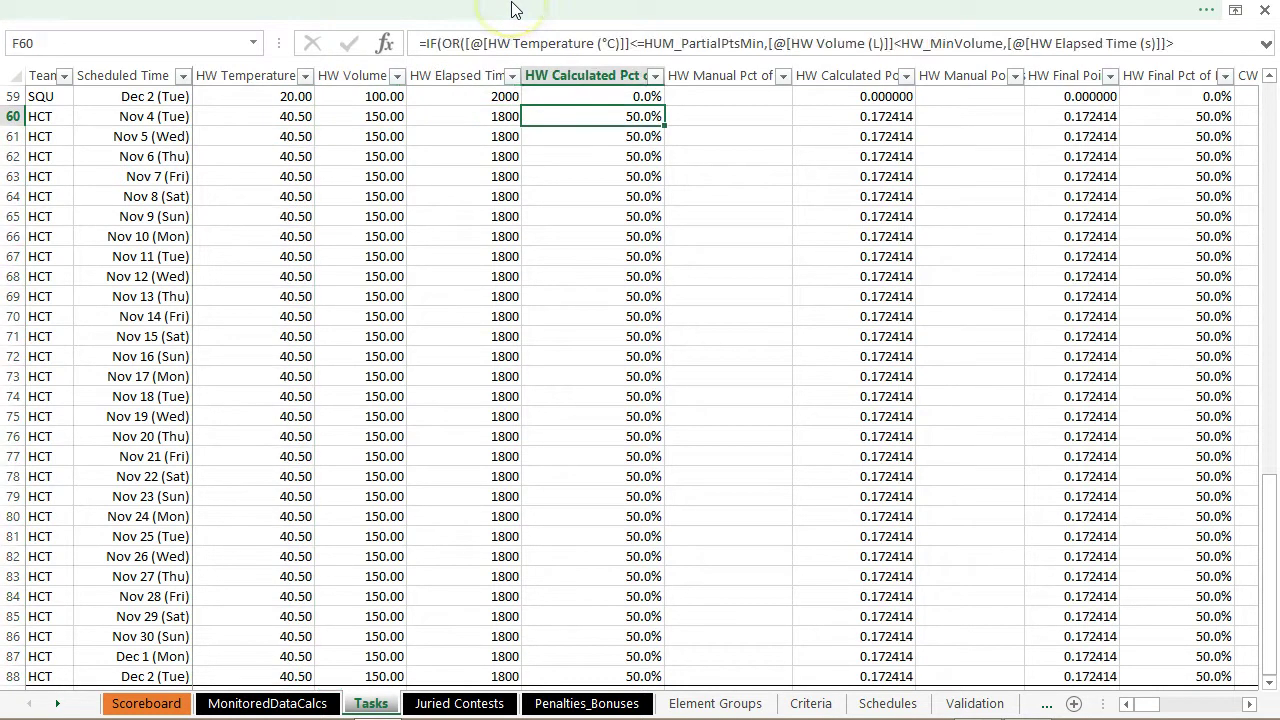
pyautogui.press('Right')
pyautogui.press('Right')
pyautogui.press('Right')
pyautogui.press('Right')
pyautogui.press('Right')
pyautogui.press('Right')
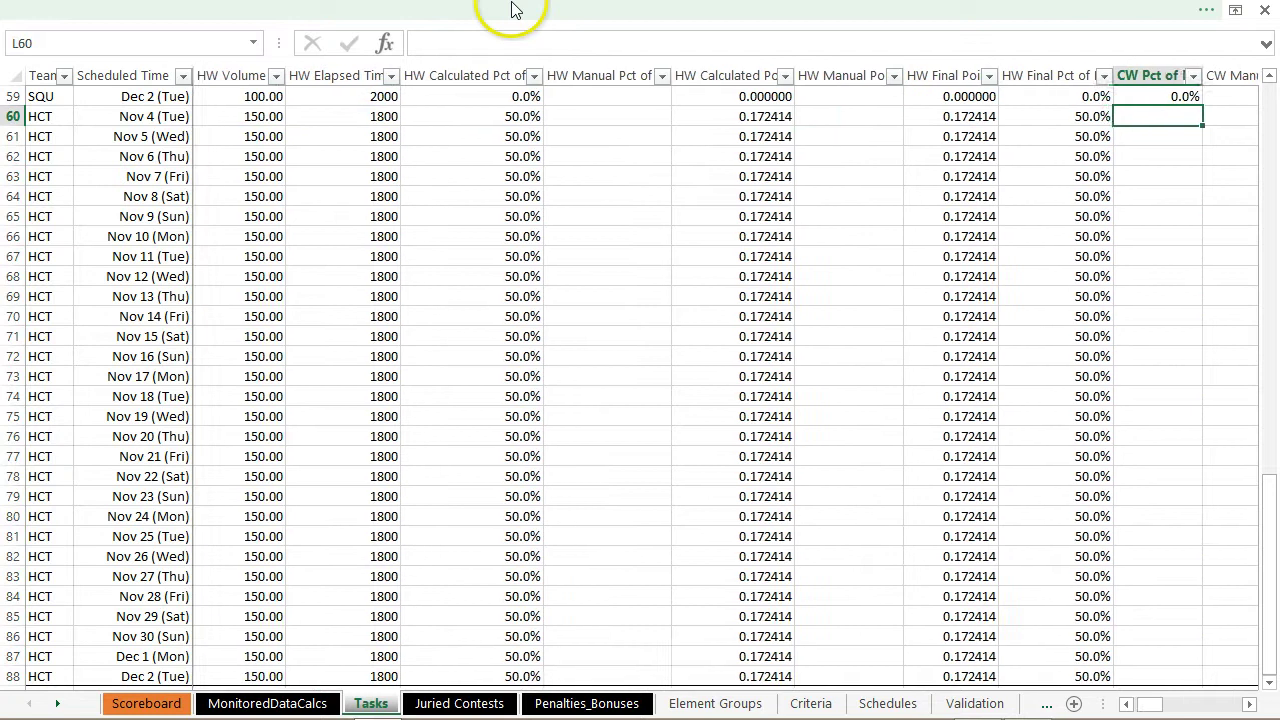
# - Enter 50% as the CW percent of max in the first HCT row and fill it down to row 88
pyautogui.press('Left')
pyautogui.press('Right')
pyautogui.press('Right')
pyautogui.press('Right')
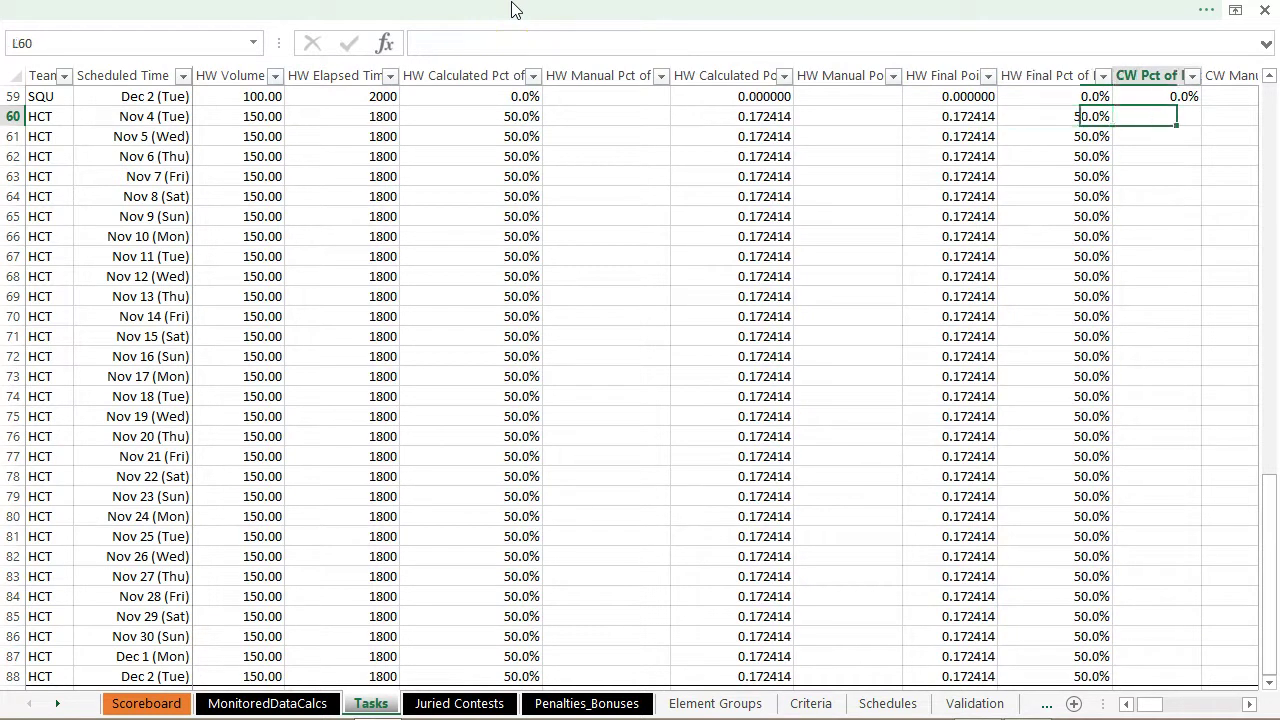
pyautogui.press('Left')
pyautogui.press('Left')
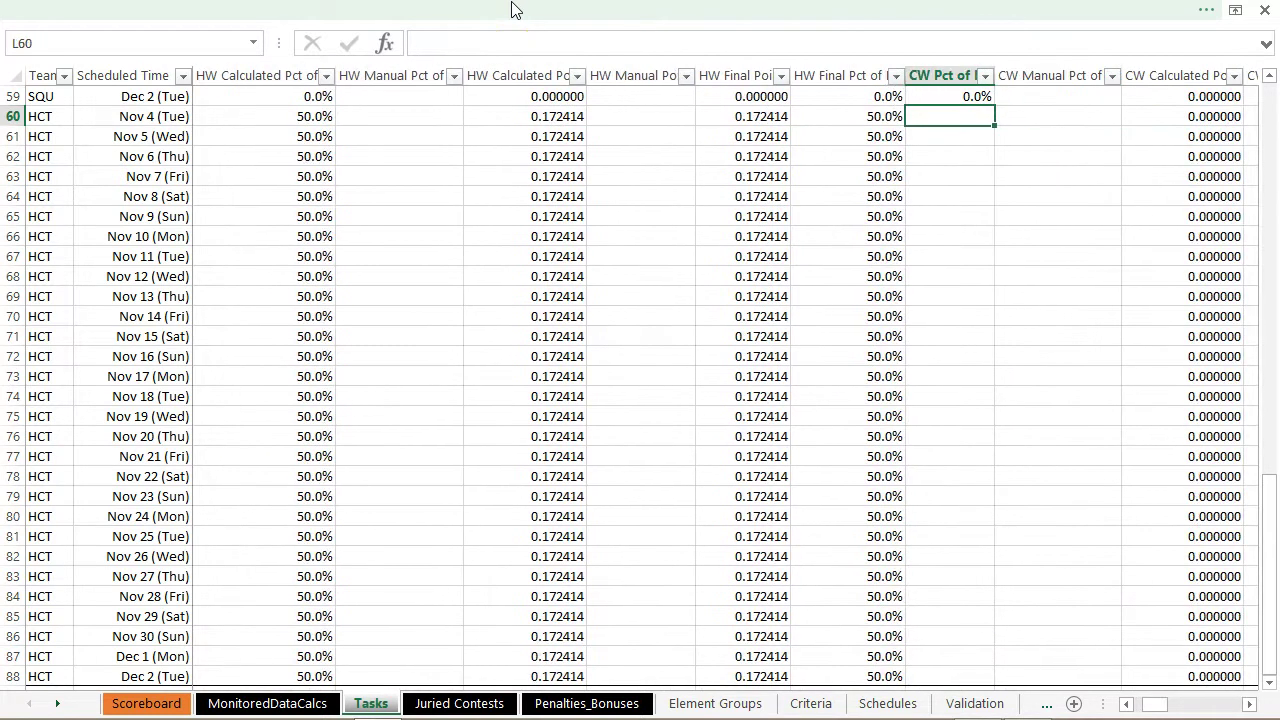
pyautogui.hotkey('ctrl', 'Return')
pyautogui.hotkey('shift', 'pagedown')
pyautogui.hotkey('ctrl', 'd')
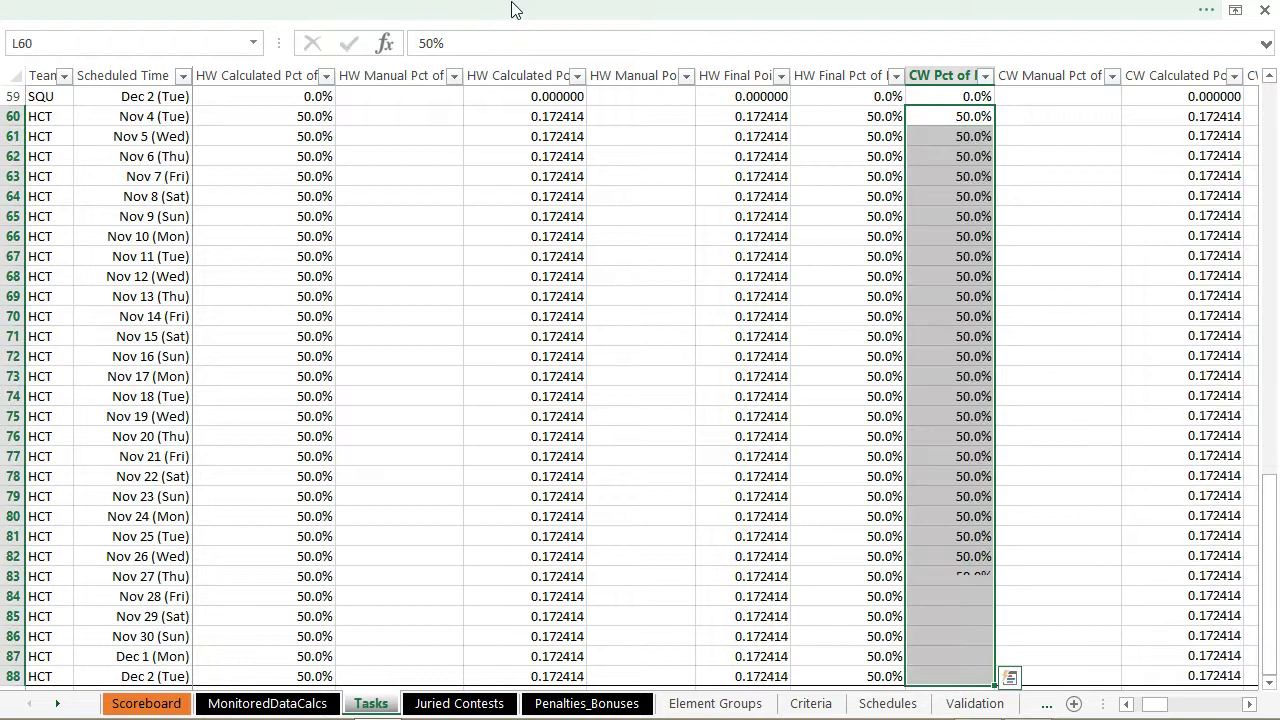
# - Check the CW calculated points, final points and final percent columns in the first HCT row
pyautogui.press('Right')
pyautogui.press('Right')
pyautogui.press('Right')
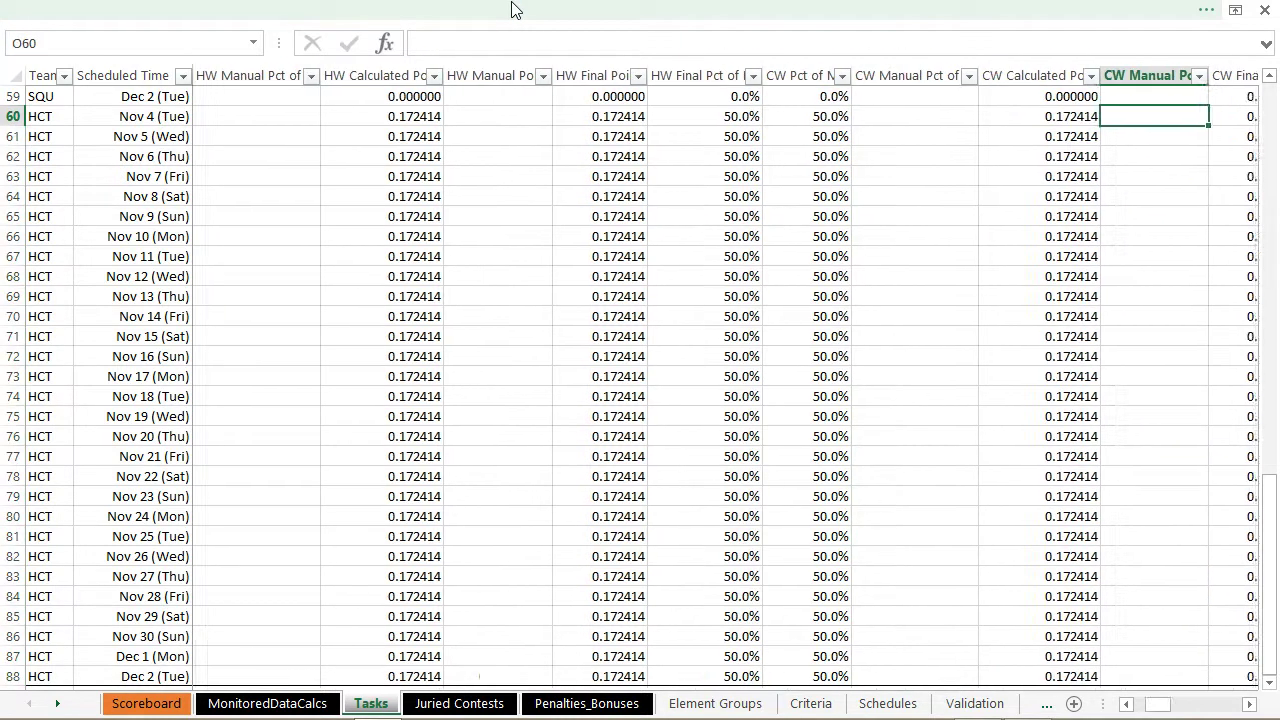
pyautogui.press('Right')
pyautogui.press('Right')
pyautogui.press('Right')
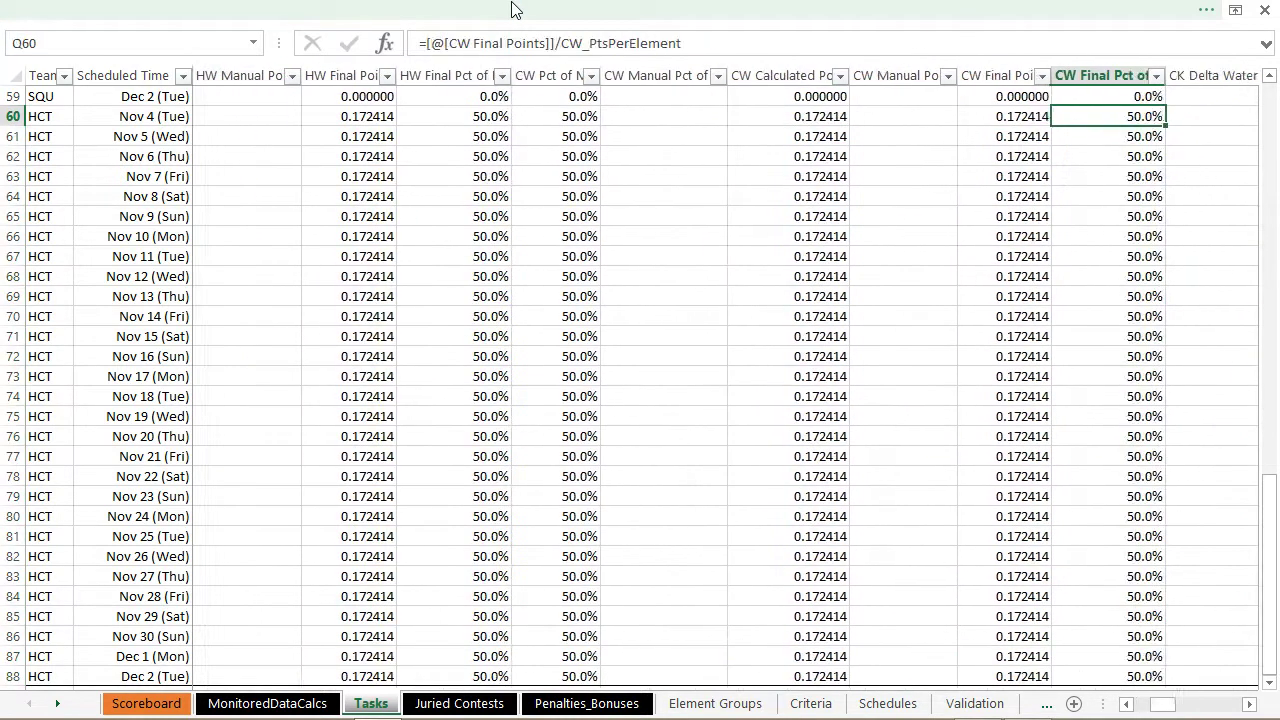
pyautogui.press('Left')
pyautogui.press('Left')
pyautogui.press('Right')
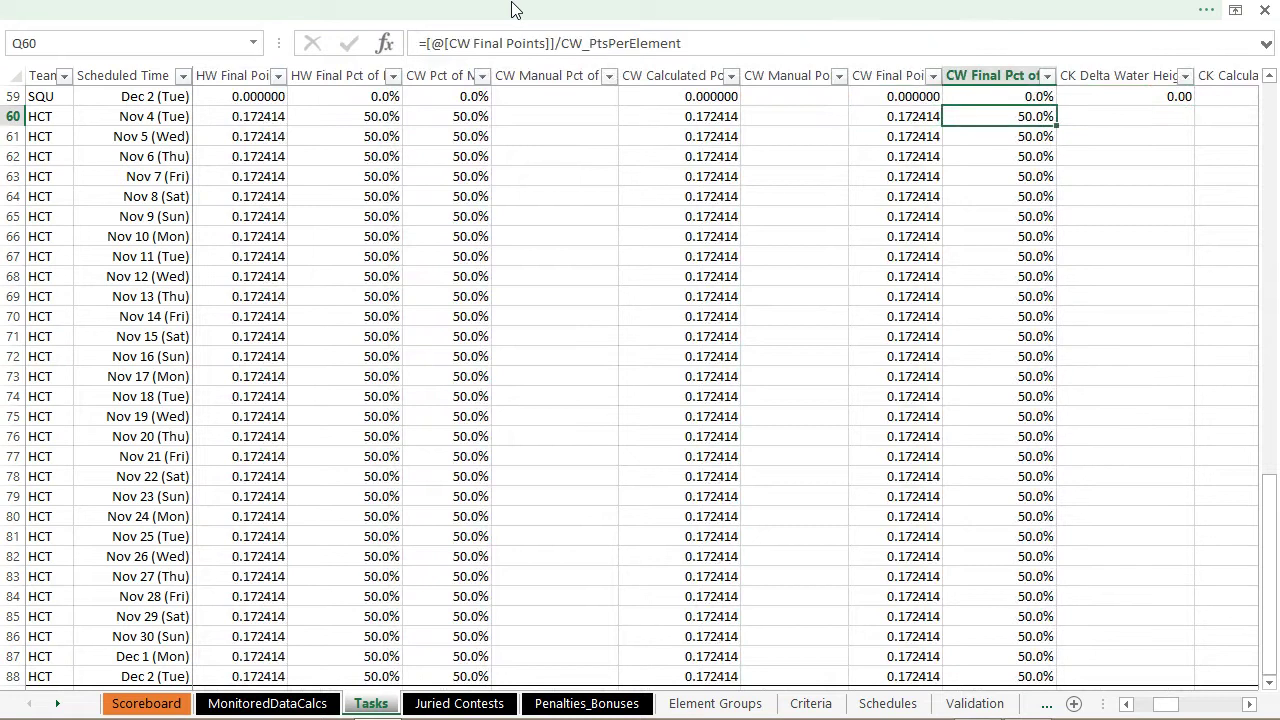
# - Consult the cooking criteria, then enter a CK Delta Water Height of 1.75 and fill it down all HCT rows
pyautogui.press('Right')
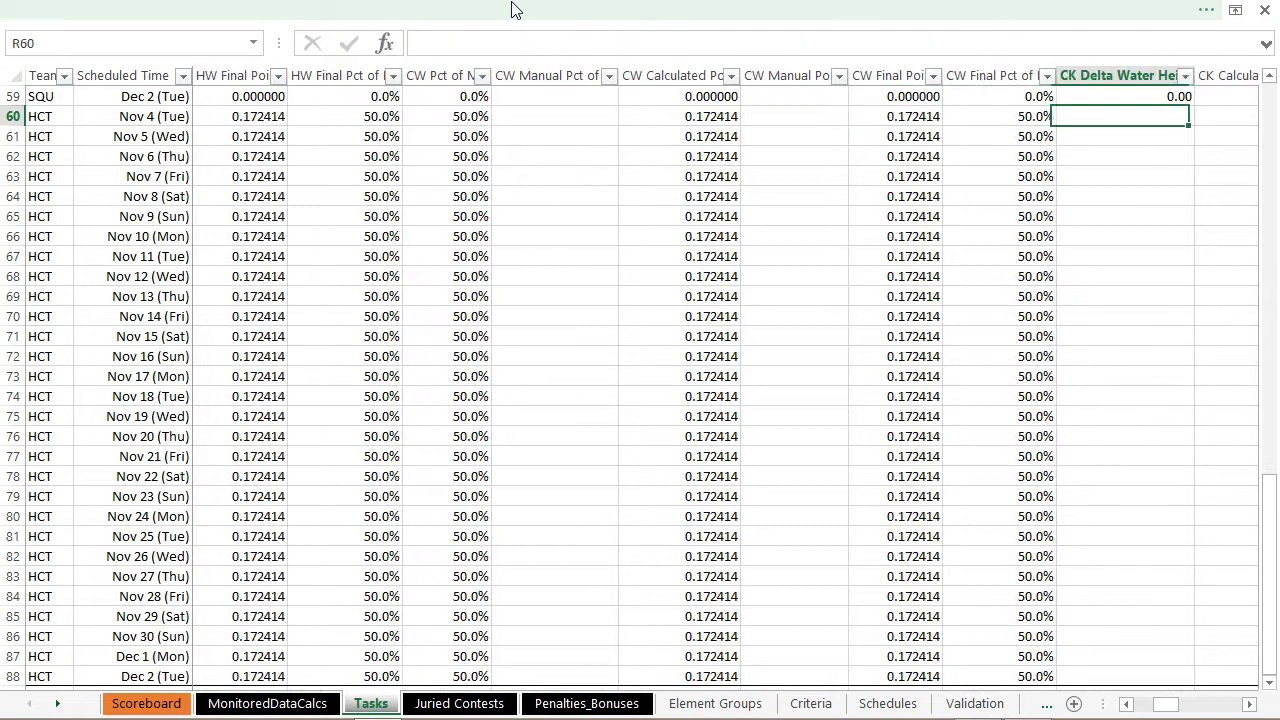
pyautogui.press('Right')
pyautogui.press('Left')
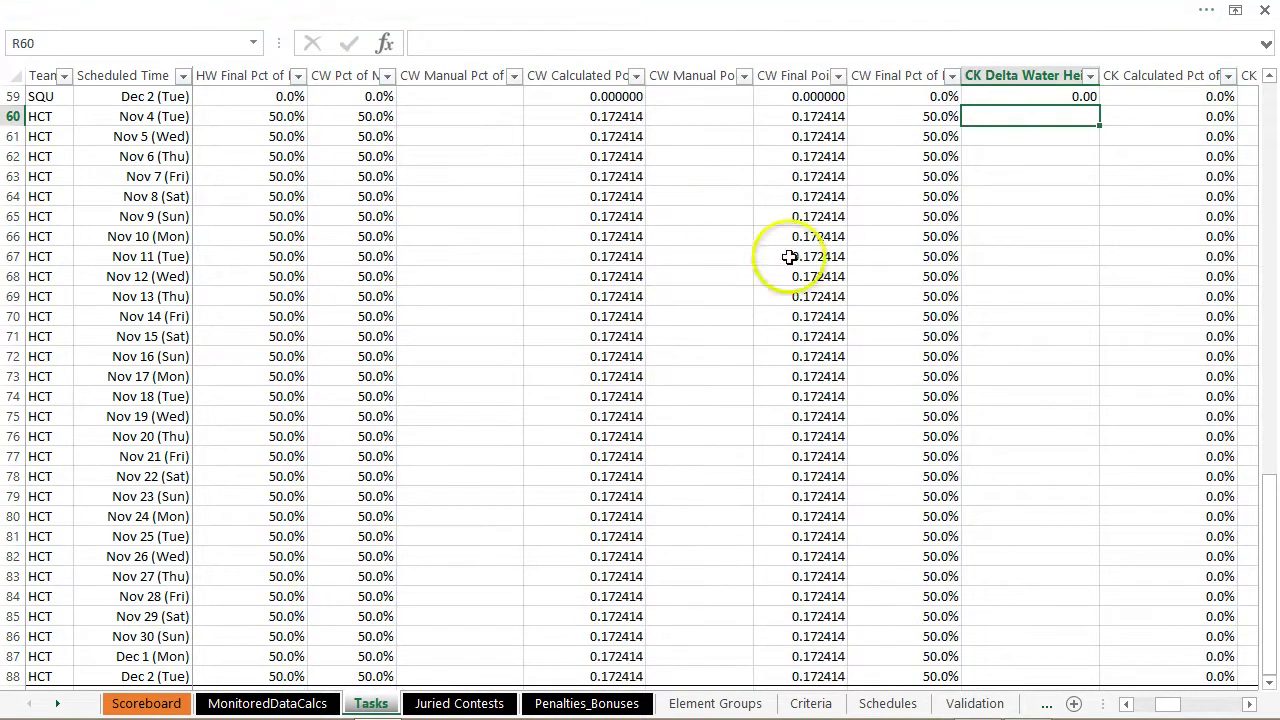
pyautogui.click(810, 703)
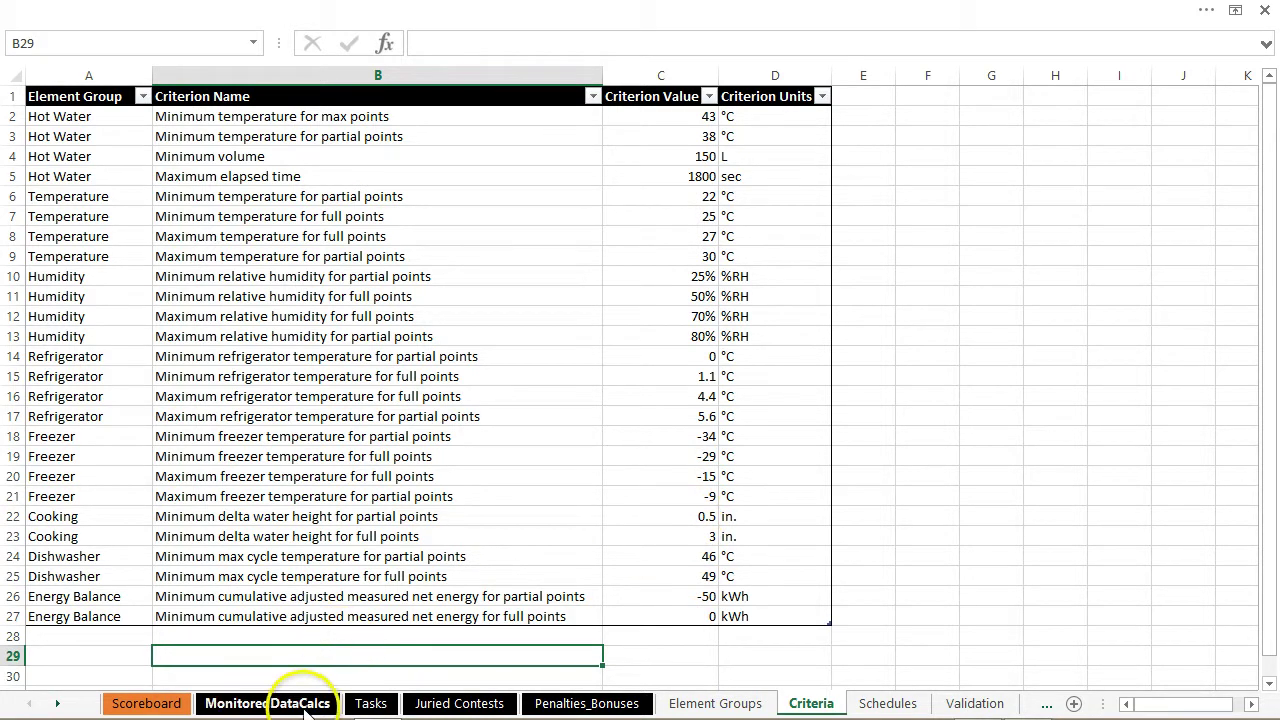
pyautogui.click(368, 703)
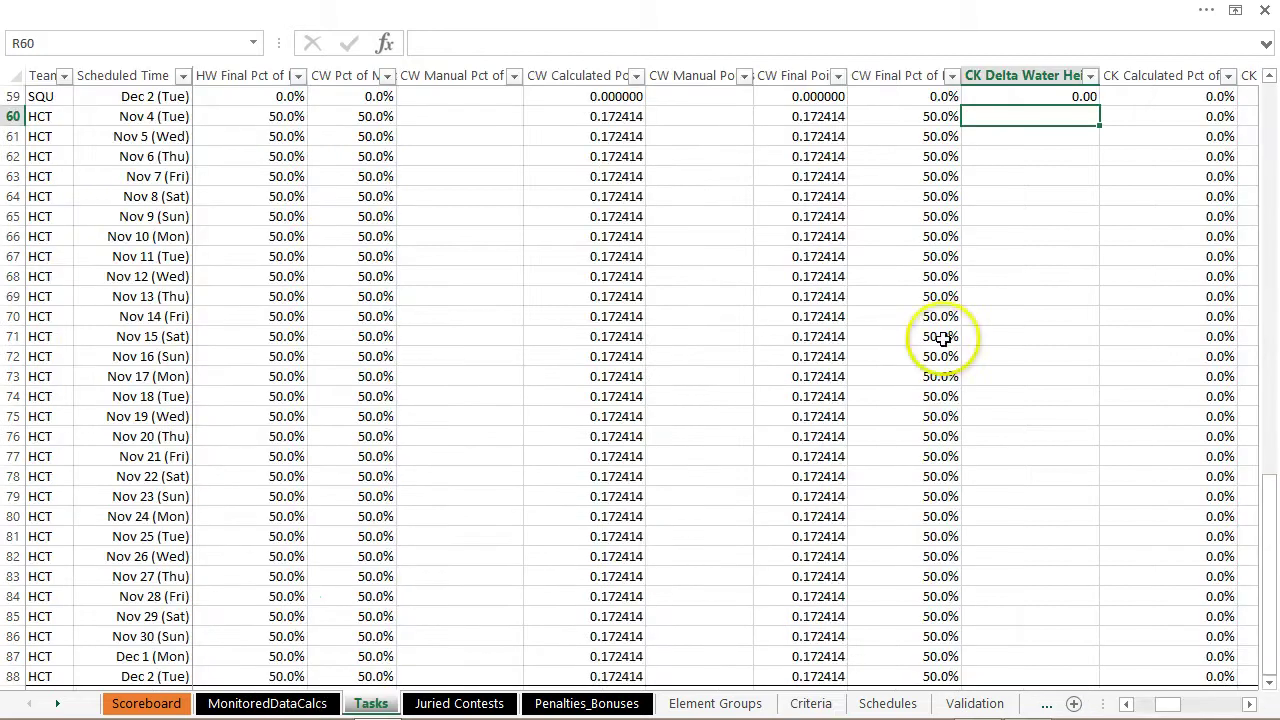
pyautogui.write('1.75')
pyautogui.press('Return')
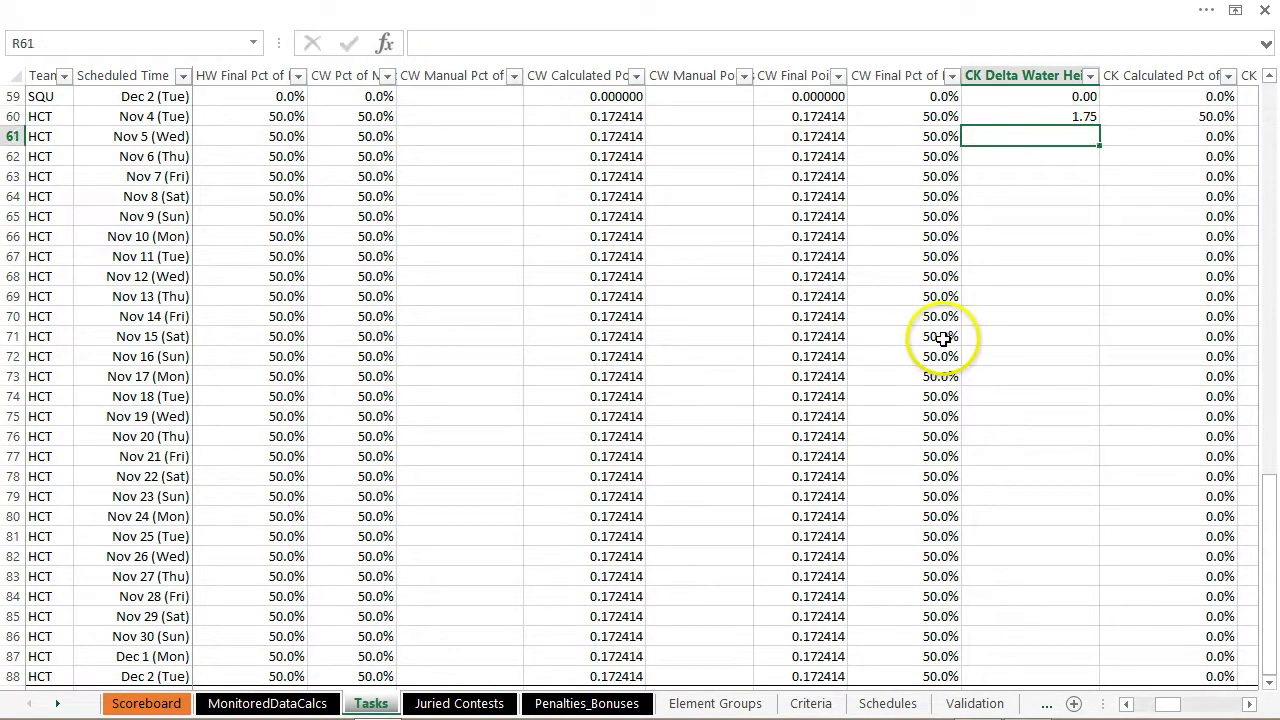
pyautogui.press('Up')
pyautogui.hotkey('ctrl', 'shift', 'Down')
pyautogui.hotkey('ctrl', 'd')
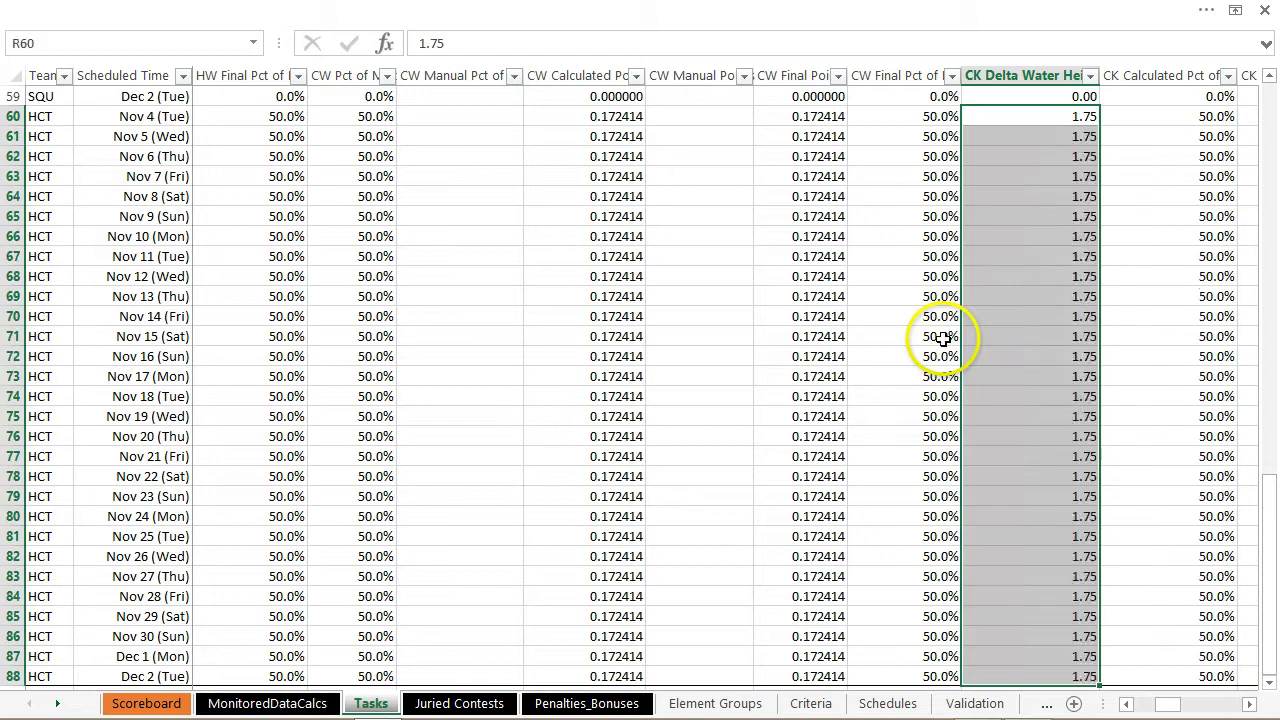
# - Inspect the CK calculated percent, points, final points and final percent columns in the first HCT row
pyautogui.press('Right')
pyautogui.press('Right')
pyautogui.press('Right')
pyautogui.press('Right')
pyautogui.press('Right')
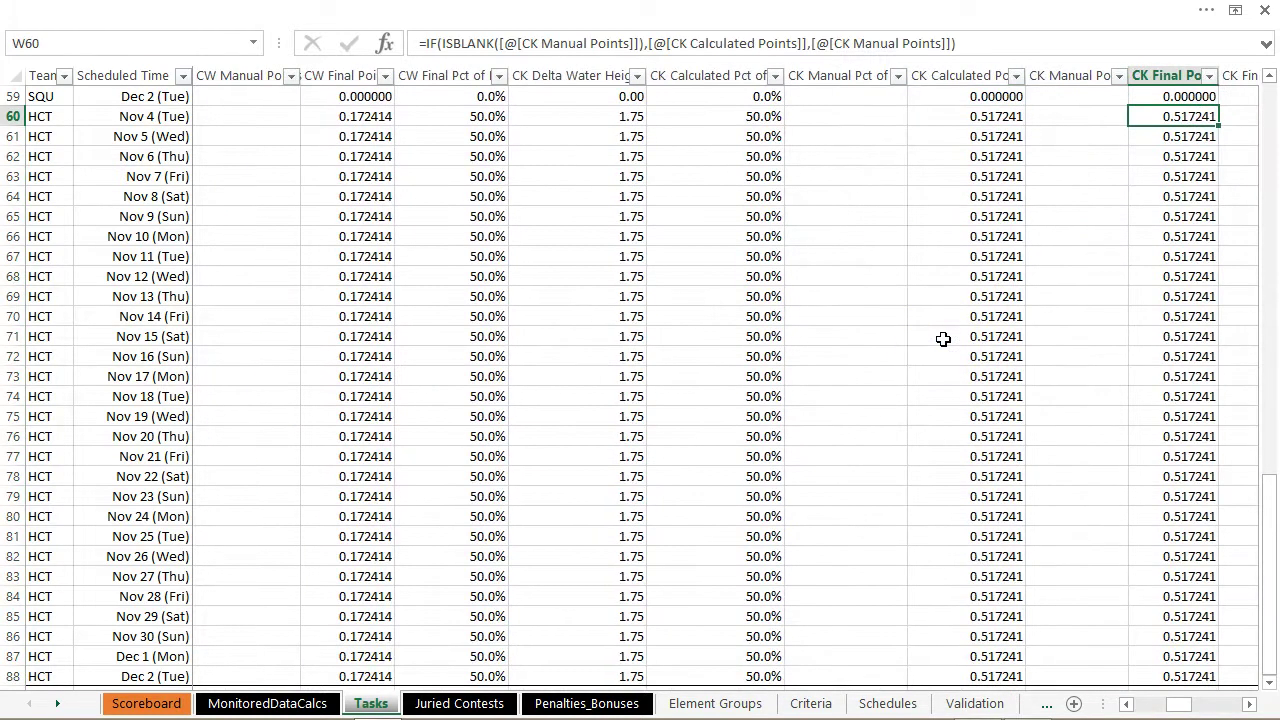
pyautogui.press('Right')
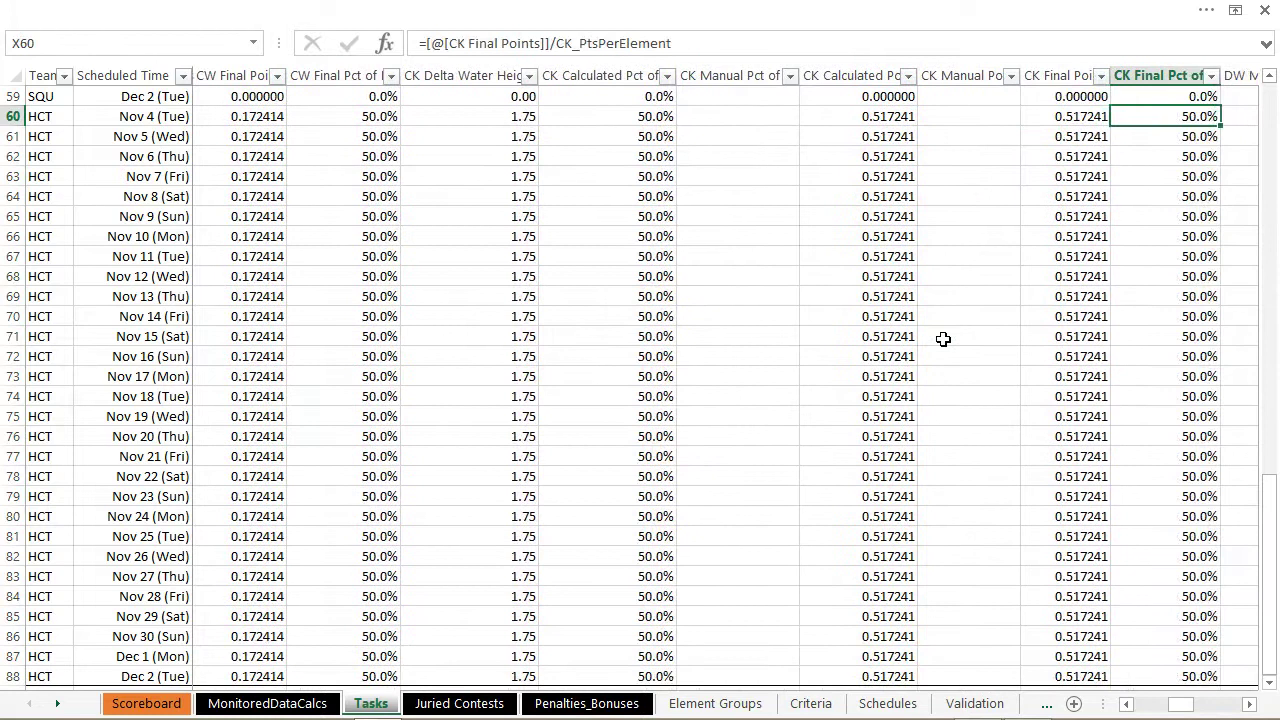
pyautogui.press('Right')
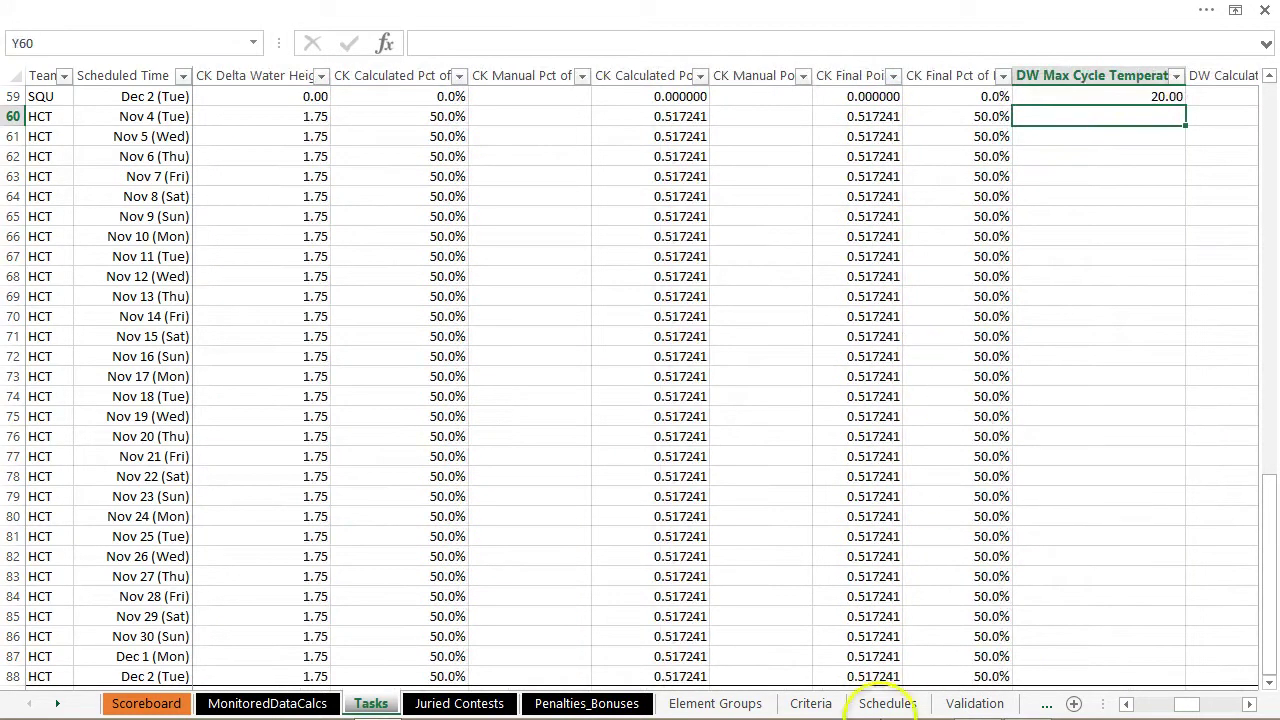
# - Consult the dishwasher criteria, then enter a DW Max Cycle Temperature of 47.5 in the first HCT row and fill it down to row 88
pyautogui.click(811, 704)
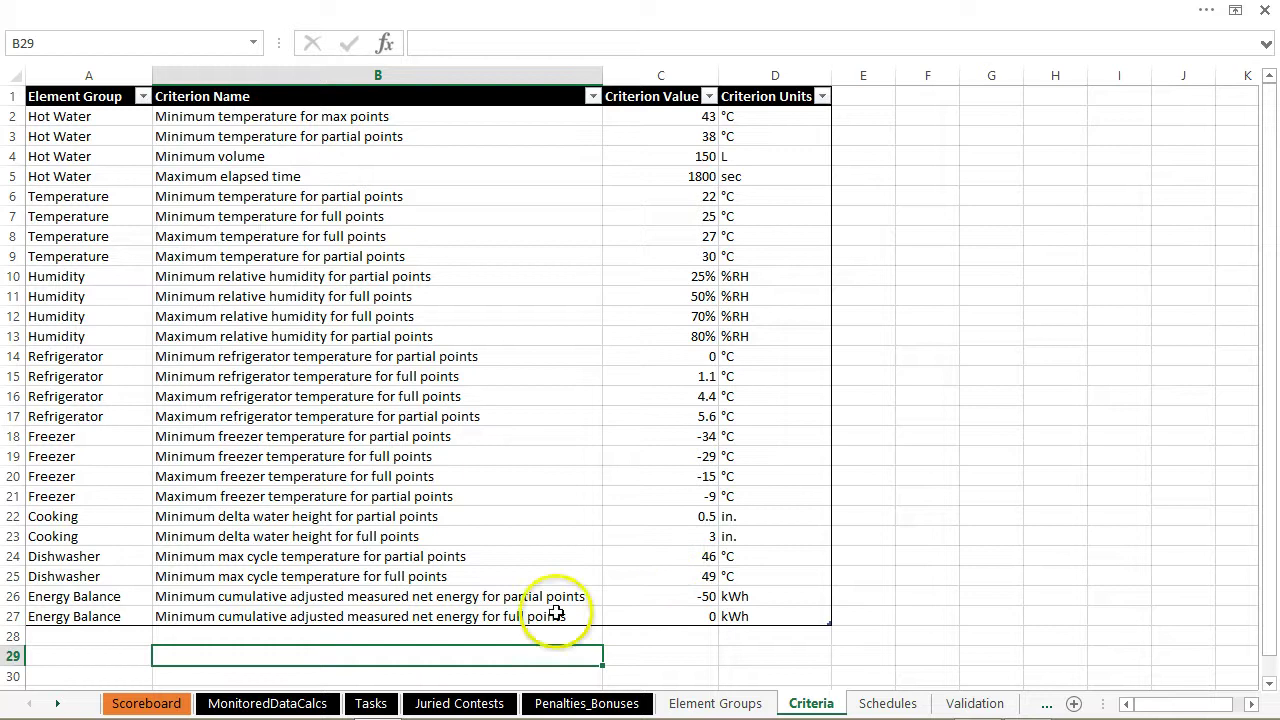
pyautogui.click(386, 703)
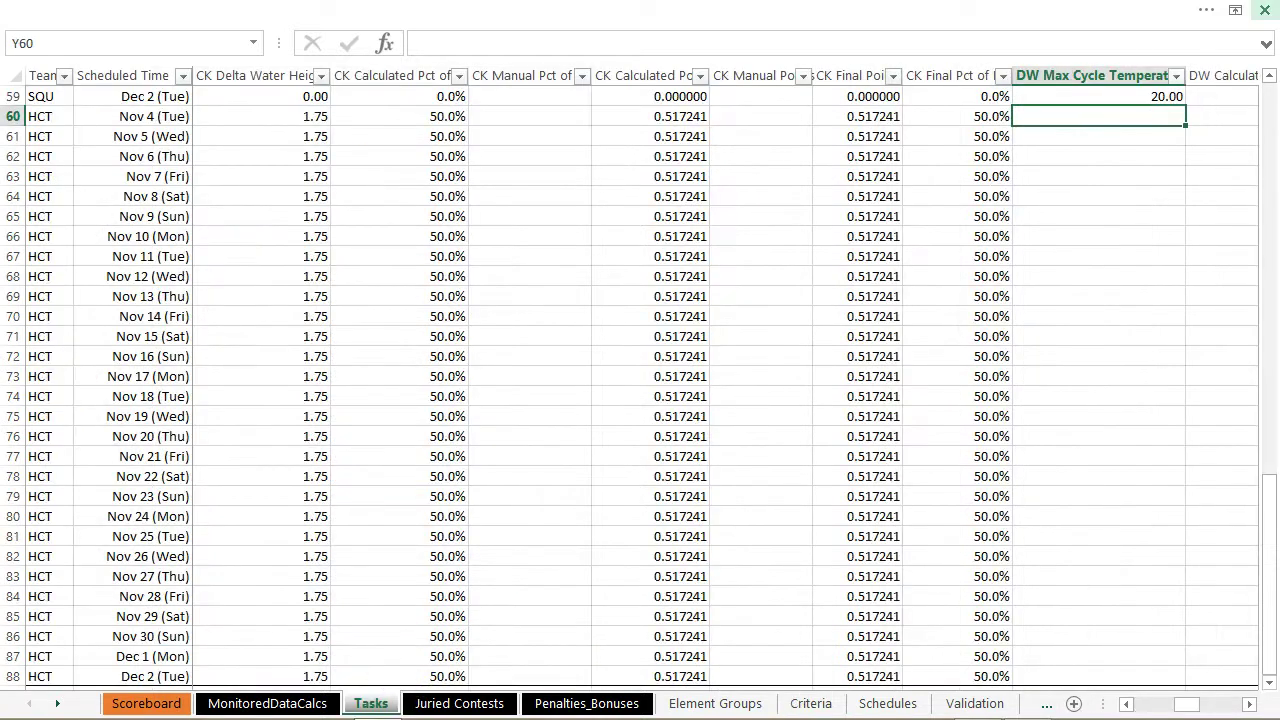
pyautogui.write('47.5')
pyautogui.press('Return')
pyautogui.press('Up')
pyautogui.hotkey('shift', 'Down')
pyautogui.hotkey('shift', 'Down')
pyautogui.hotkey('shift', 'Down')
pyautogui.hotkey('shift', 'Down')
pyautogui.hotkey('shift', 'Down')
pyautogui.hotkey('shift', 'Down')
pyautogui.hotkey('shift', 'Down')
pyautogui.hotkey('shift', 'Down')
pyautogui.hotkey('shift', 'Down')
pyautogui.hotkey('shift', 'Down')
pyautogui.hotkey('shift', 'Down')
pyautogui.hotkey('shift', 'Down')
pyautogui.hotkey('shift', 'Down')
pyautogui.hotkey('shift', 'Down')
pyautogui.hotkey('shift', 'Down')
pyautogui.hotkey('shift', 'Down')
pyautogui.hotkey('shift', 'Down')
pyautogui.hotkey('shift', 'Down')
pyautogui.hotkey('shift', 'Down')
pyautogui.hotkey('shift', 'Down')
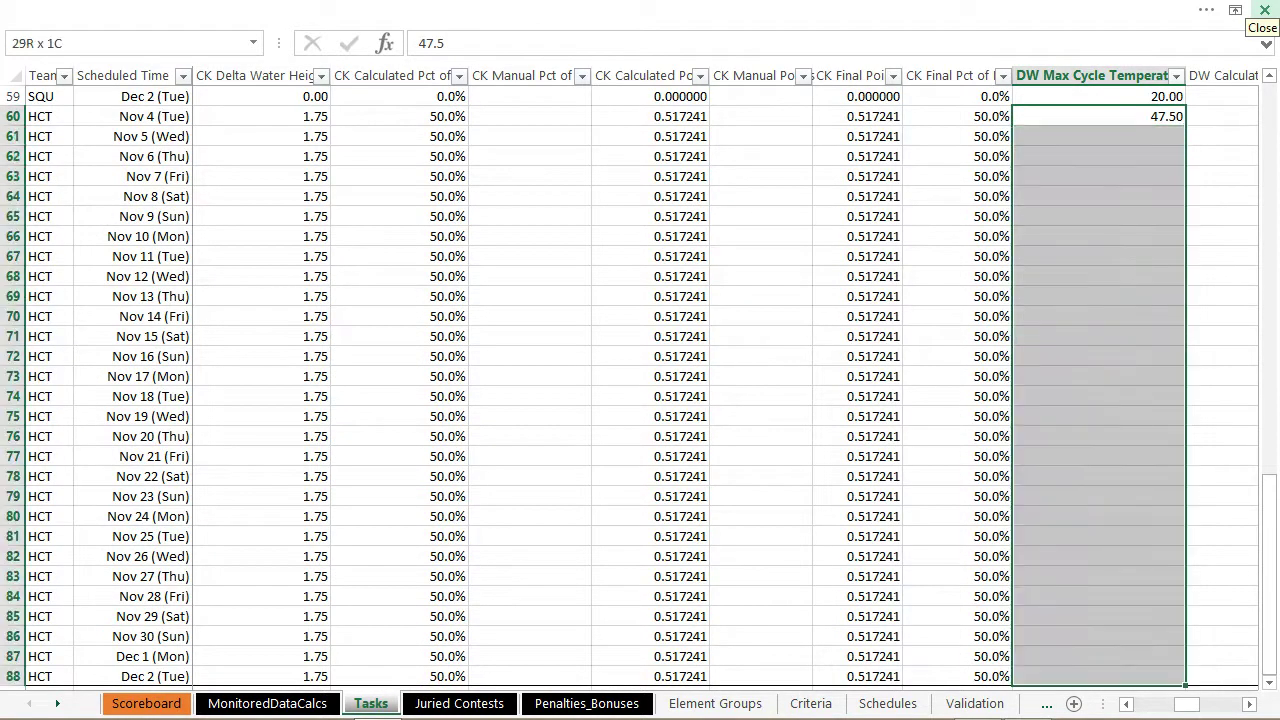
pyautogui.hotkey('ctrl', 'd')
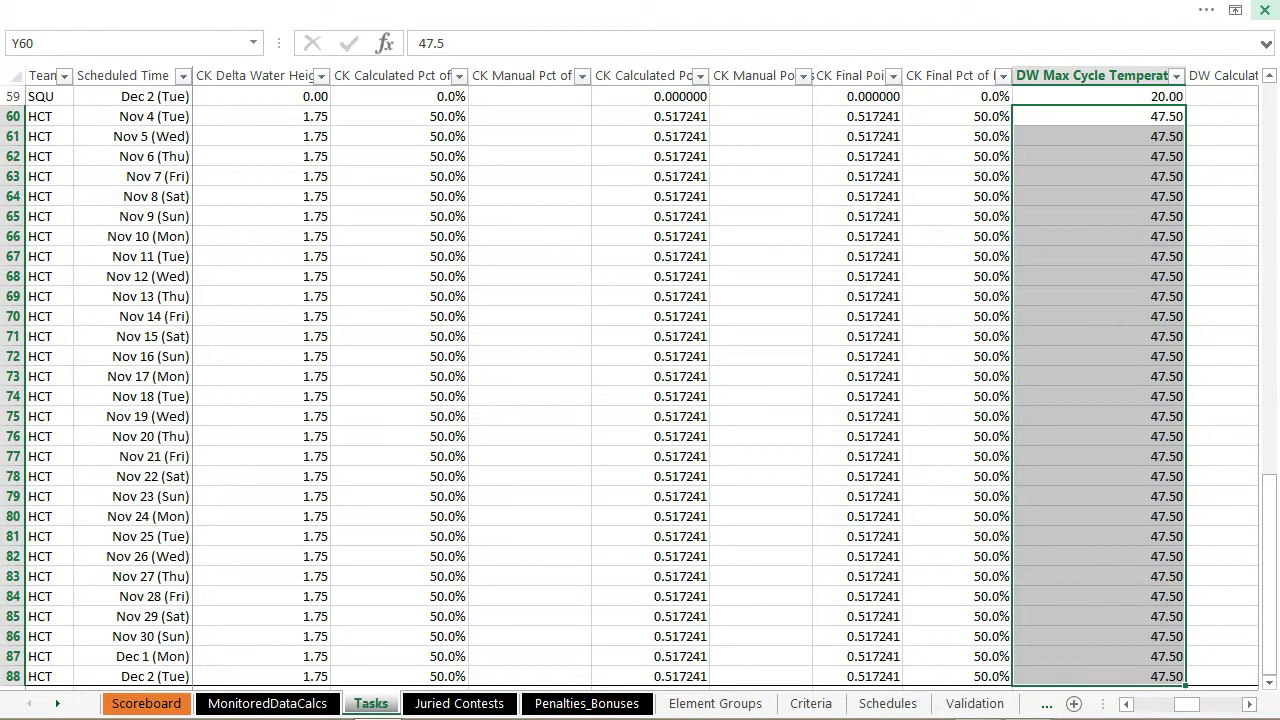
# - Inspect the DW calculated percent, calculated points, final points and final percent columns in the first HCT row
pyautogui.press('Right')
pyautogui.press('Right')
pyautogui.press('Right')
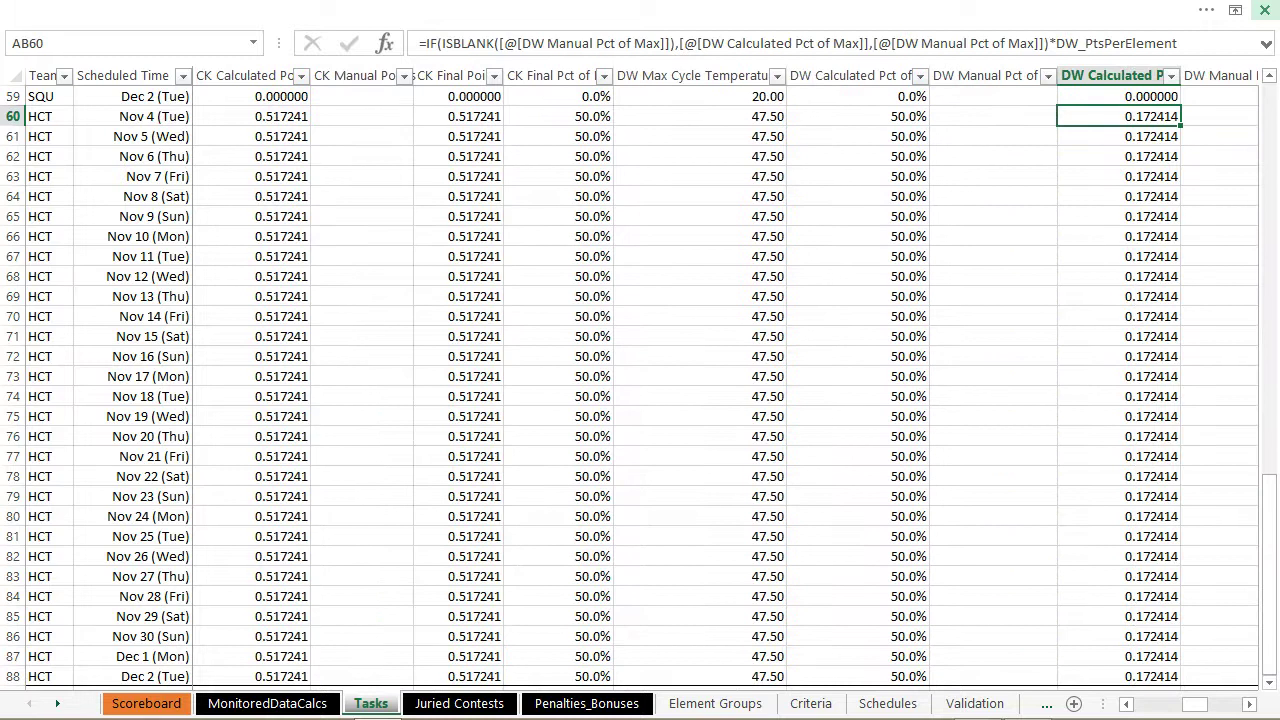
pyautogui.press('Right')
pyautogui.press('Right')
pyautogui.press('Right')
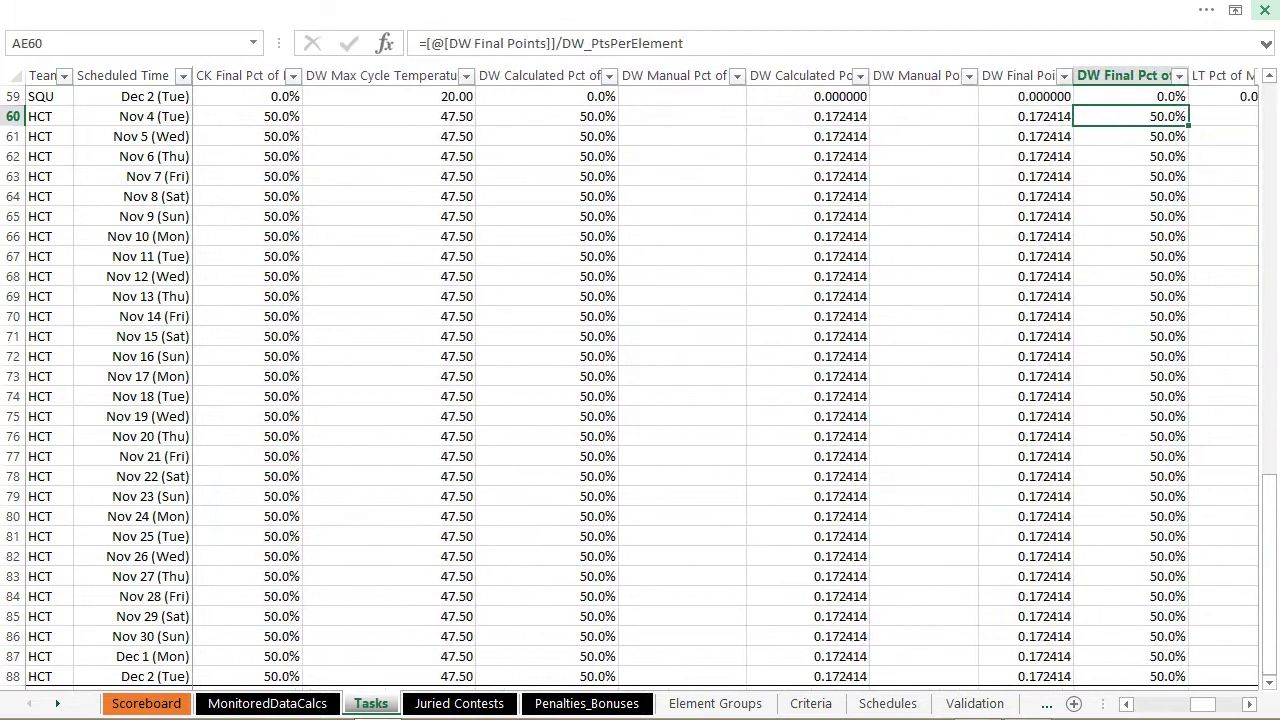
# - Enter 50% as the LT percent of max in the first HCT row and fill it down to row 88
pyautogui.press('Right')
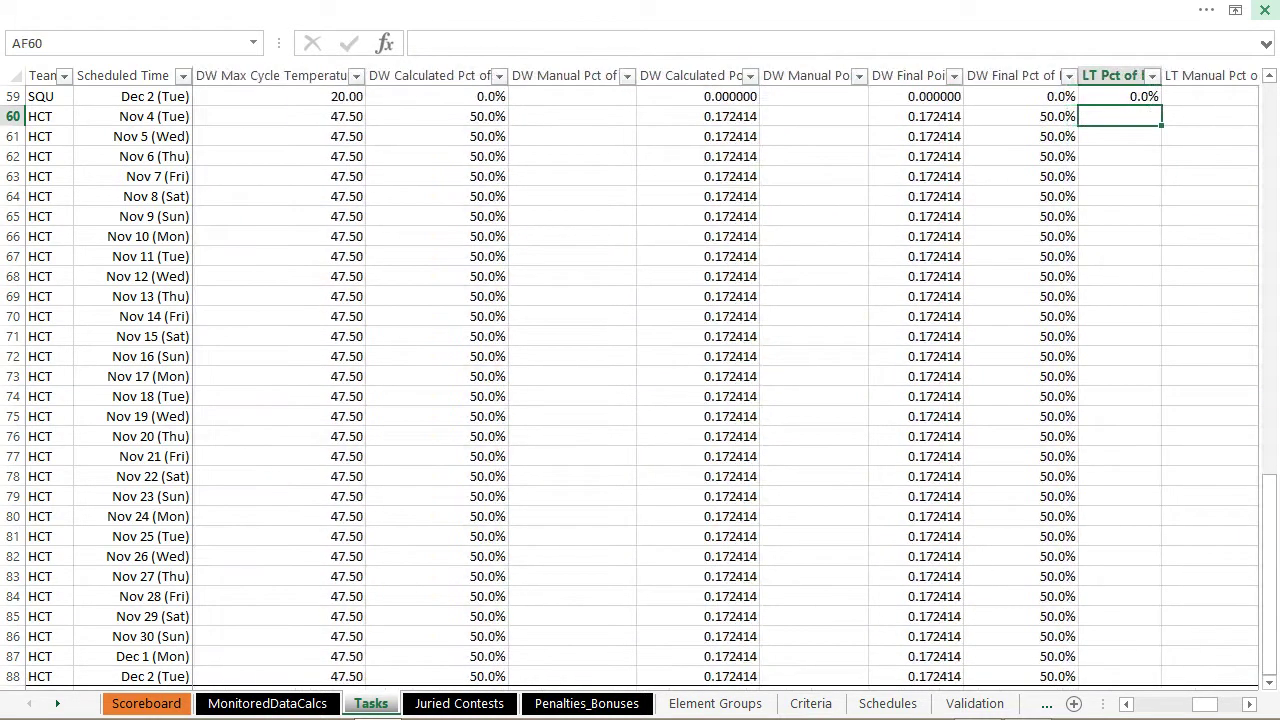
pyautogui.write('50%')
pyautogui.press('Return')
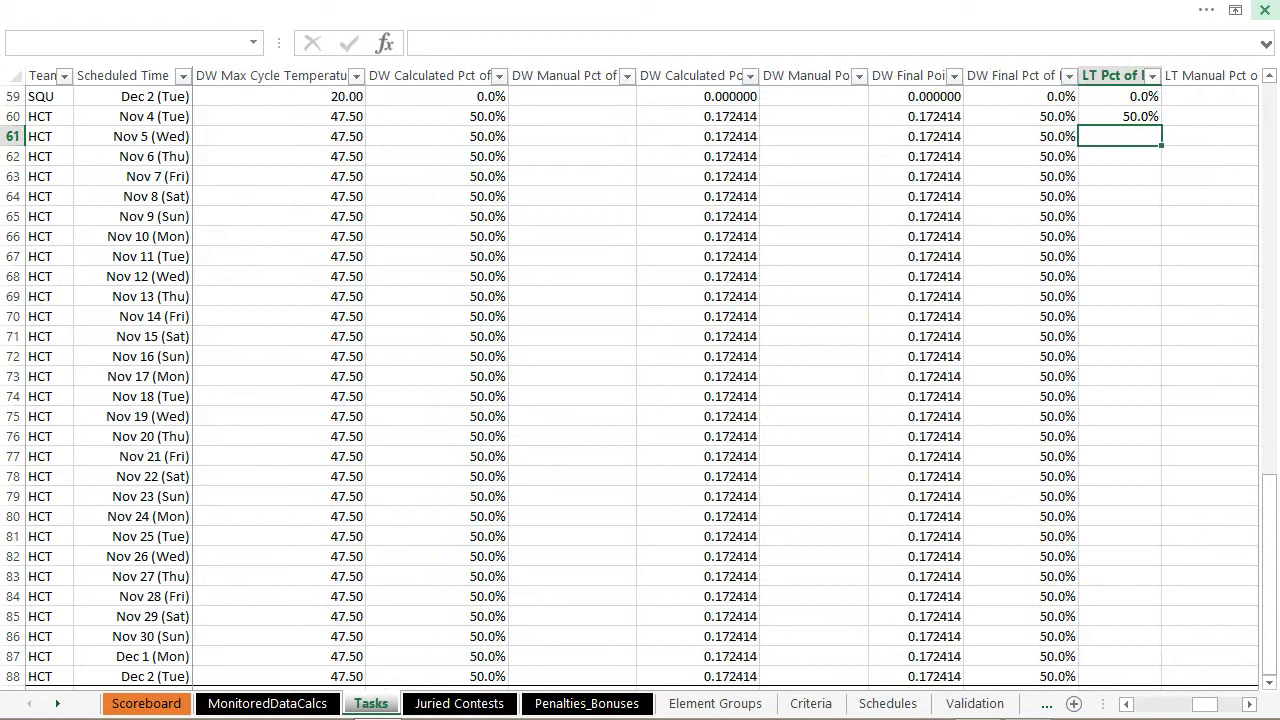
pyautogui.press('Up')
pyautogui.hotkey('ctrl', 'shift', 'Down')
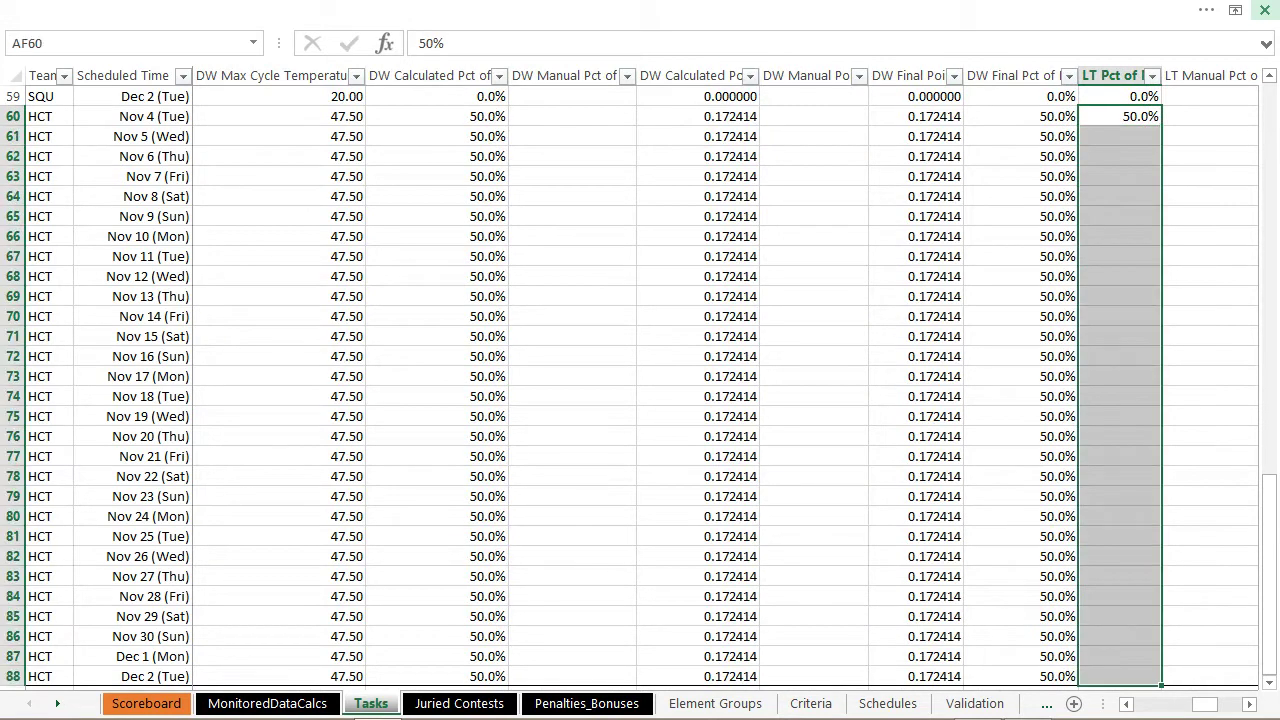
pyautogui.hotkey('ctrl', 'd')
# - Check the LT calculated points, final points and final percent columns in the first HCT row
pyautogui.press('Right')
pyautogui.press('Right')
pyautogui.press('Right')
pyautogui.press('Right')
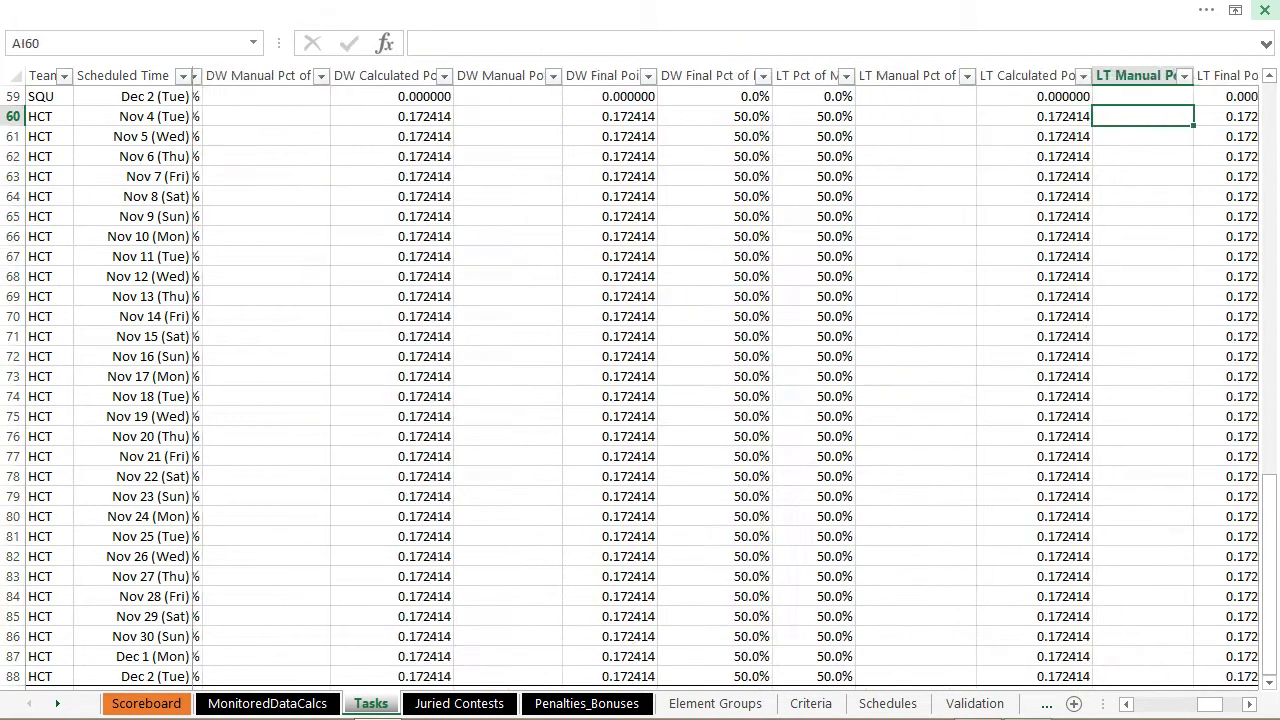
pyautogui.press('Right')
pyautogui.press('Right')
pyautogui.press('Left')
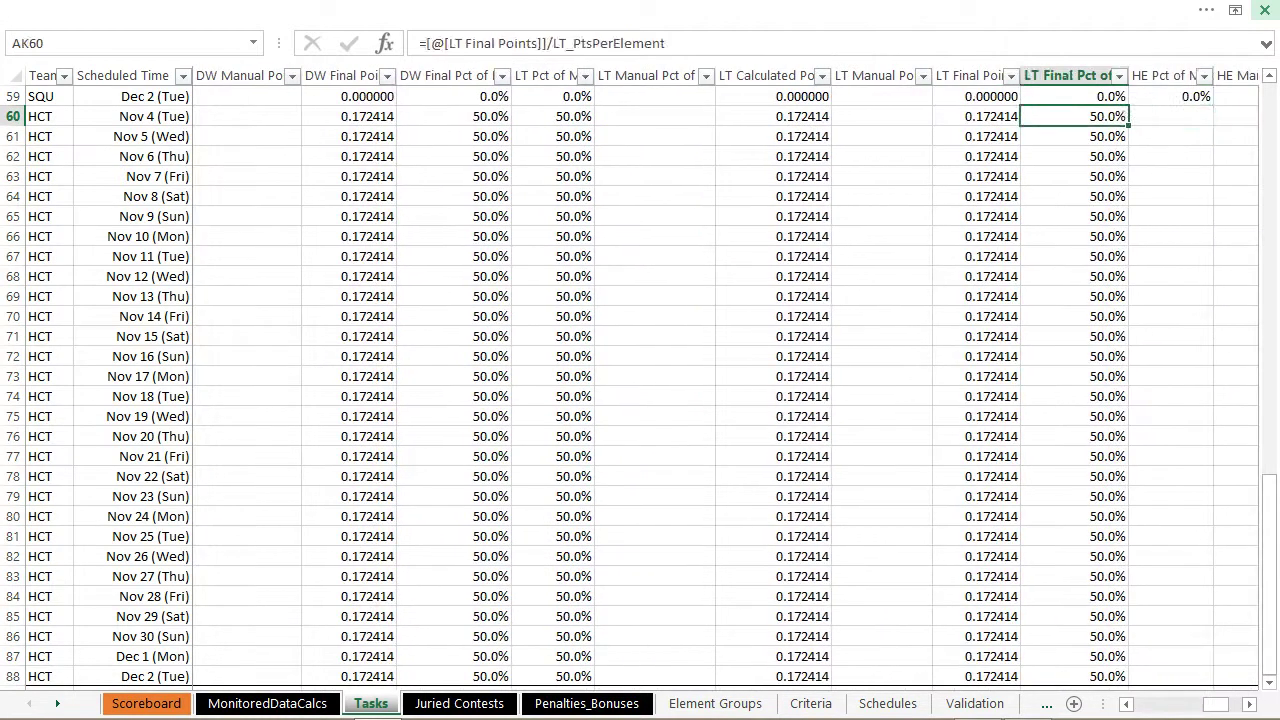
# - Enter 50% as the HE percent of max in the first HCT row and fill it down to row 88
pyautogui.press('Right')
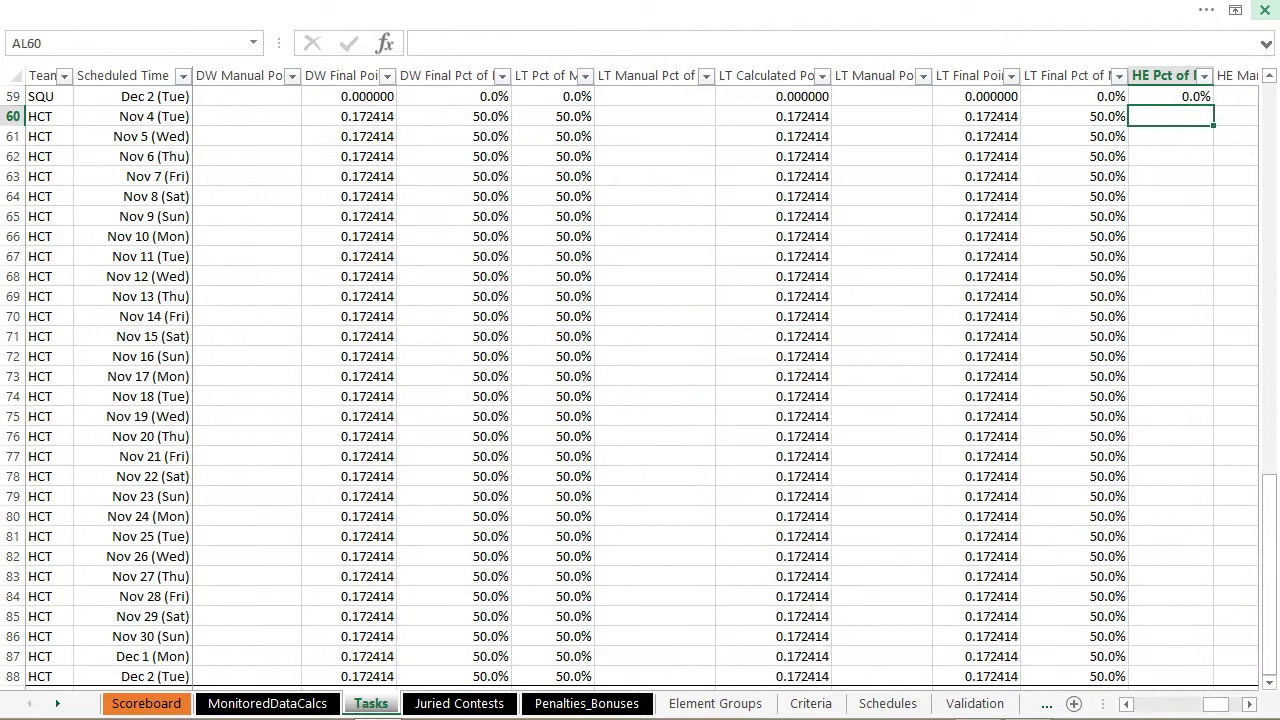
pyautogui.write('50%')
pyautogui.press('Return')
pyautogui.press('Up')
pyautogui.hotkey('shift', 'Down')
pyautogui.hotkey('shift', 'Down')
pyautogui.hotkey('shift', 'Down')
pyautogui.hotkey('shift', 'Down')
pyautogui.hotkey('shift', 'Down')
pyautogui.hotkey('shift', 'Down')
pyautogui.hotkey('shift', 'Down')
pyautogui.hotkey('shift', 'Down')
pyautogui.hotkey('shift', 'Down')
pyautogui.hotkey('shift', 'Down')
pyautogui.hotkey('shift', 'Down')
pyautogui.hotkey('shift', 'Down')
pyautogui.hotkey('shift', 'Down')
pyautogui.hotkey('shift', 'Down')
pyautogui.hotkey('shift', 'Down')
pyautogui.hotkey('shift', 'Down')
pyautogui.hotkey('shift', 'Down')
pyautogui.hotkey('shift', 'Down')
pyautogui.hotkey('shift', 'Down')
pyautogui.hotkey('shift', 'Down')
pyautogui.hotkey('ctrl', 'd')
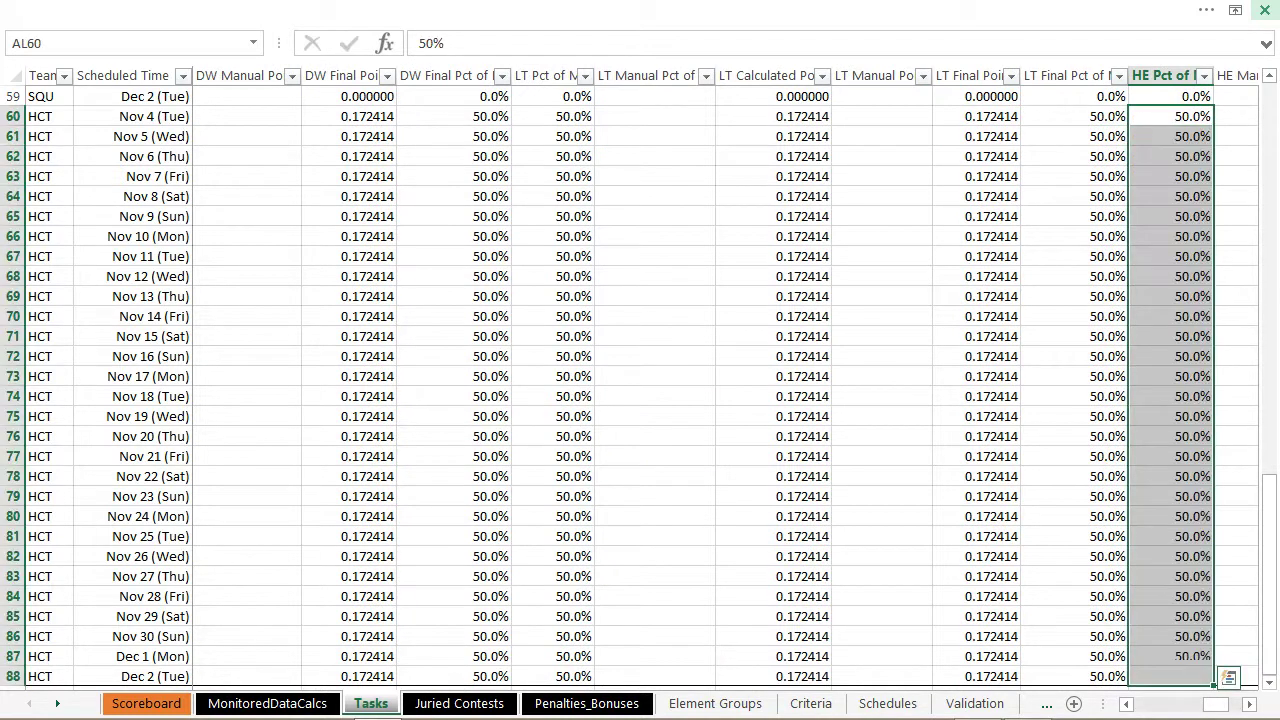
# - Check the HE calculated points, final points and final percent columns in the first HCT row
pyautogui.press('Right')
pyautogui.press('Right')
pyautogui.press('Right')
pyautogui.press('Right')
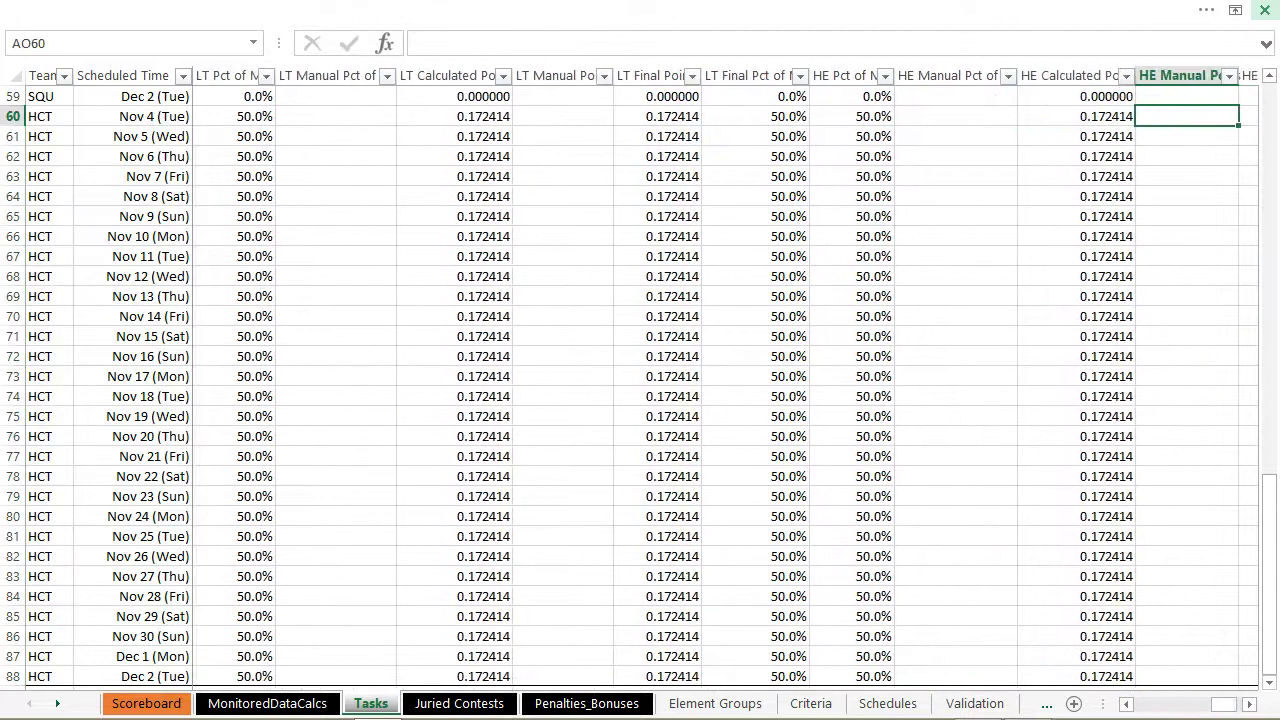
pyautogui.press('Right')
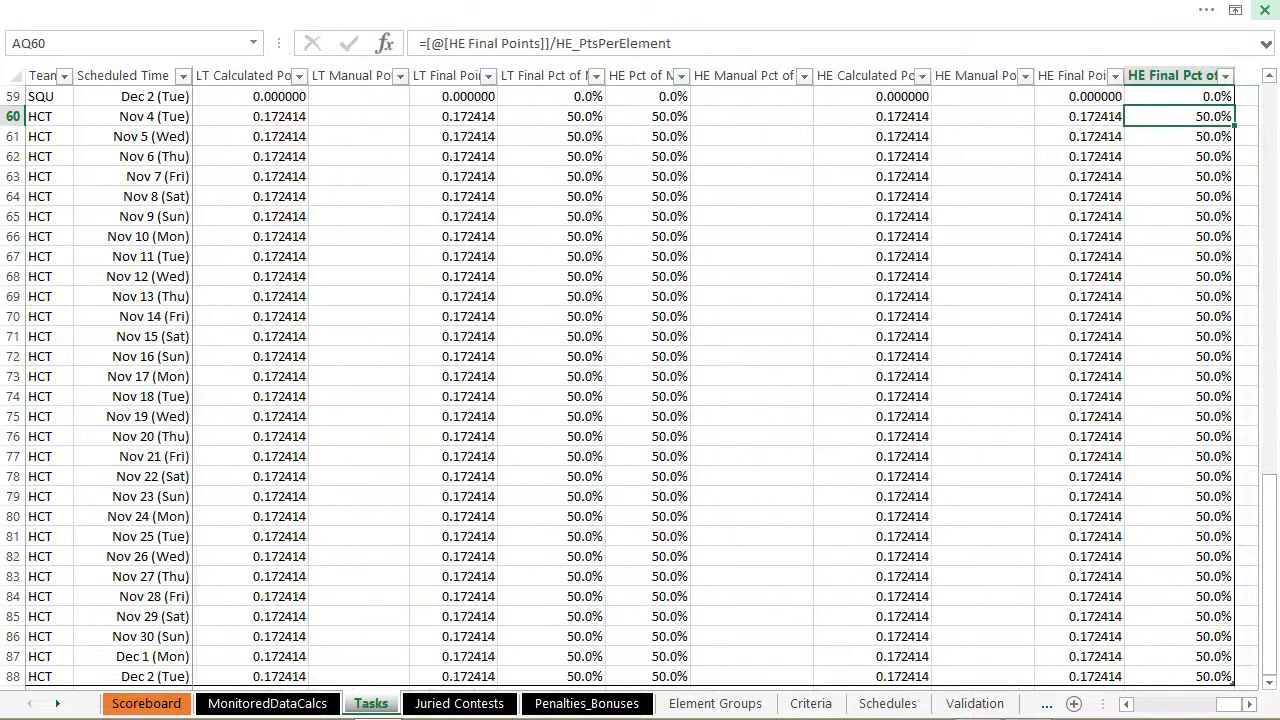
# - On the Juried Contests sheet, enter 50% for HCT as the CDDD, ARCH and ENG percent of max
pyautogui.hotkey('ctrl', 'Home')
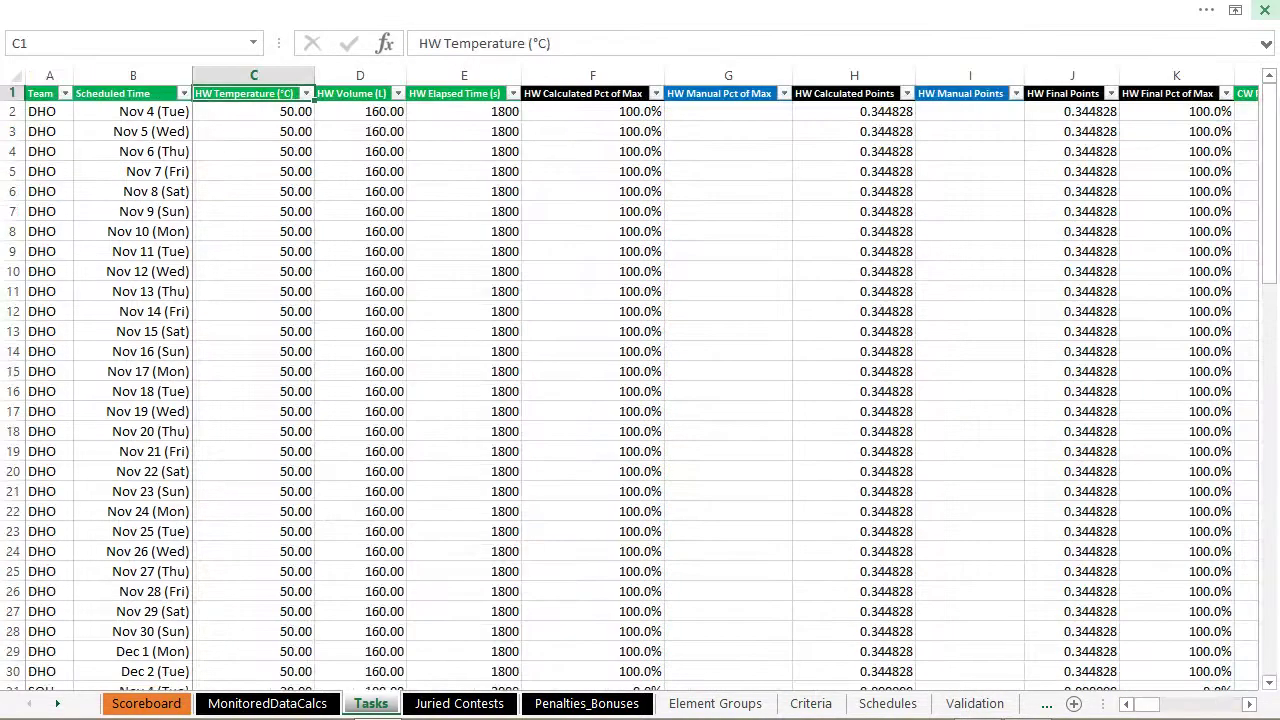
pyautogui.hotkey('ctrl', 'pagedown')
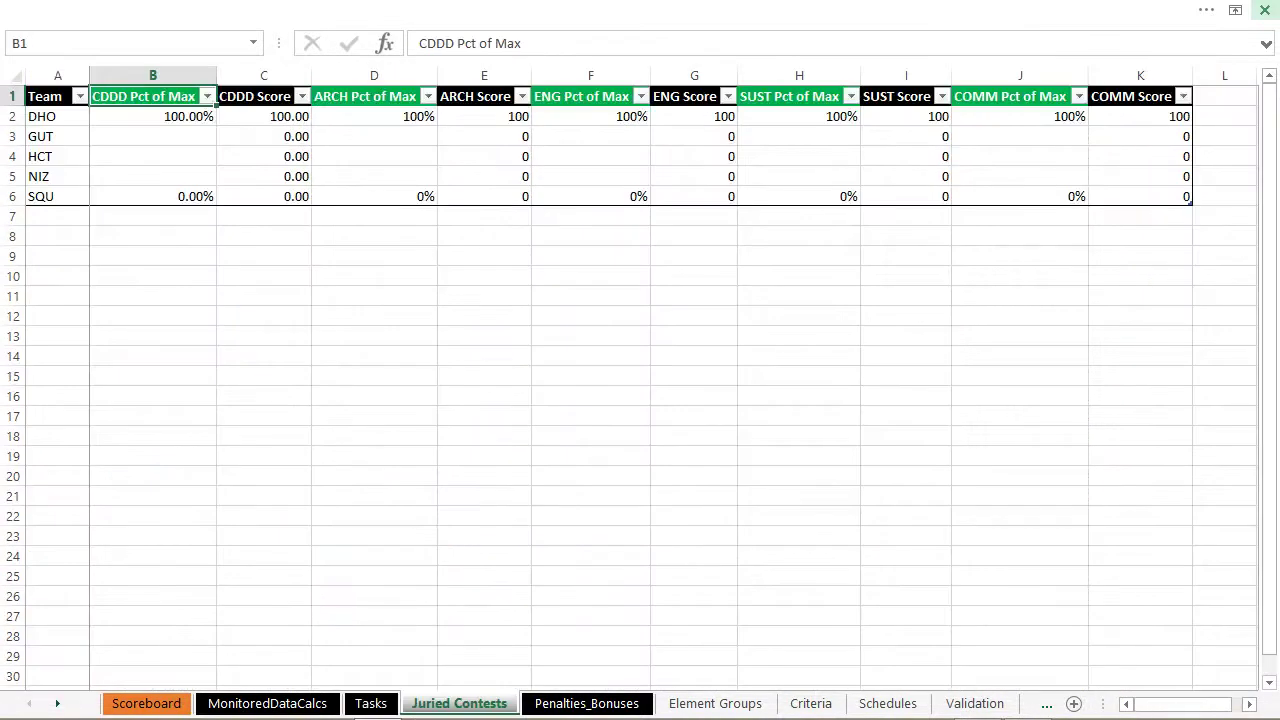
pyautogui.click(160, 157)
pyautogui.write('50')
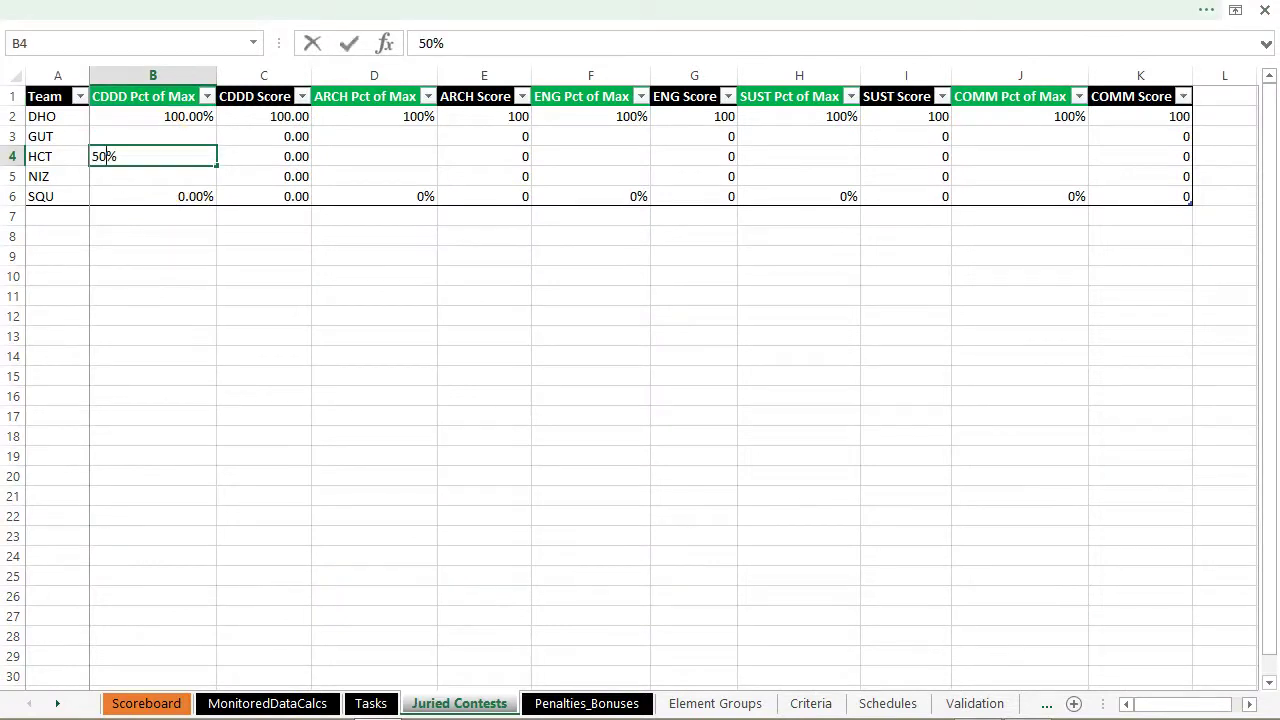
pyautogui.press('Tab')
pyautogui.press('Tab')
pyautogui.write('50')
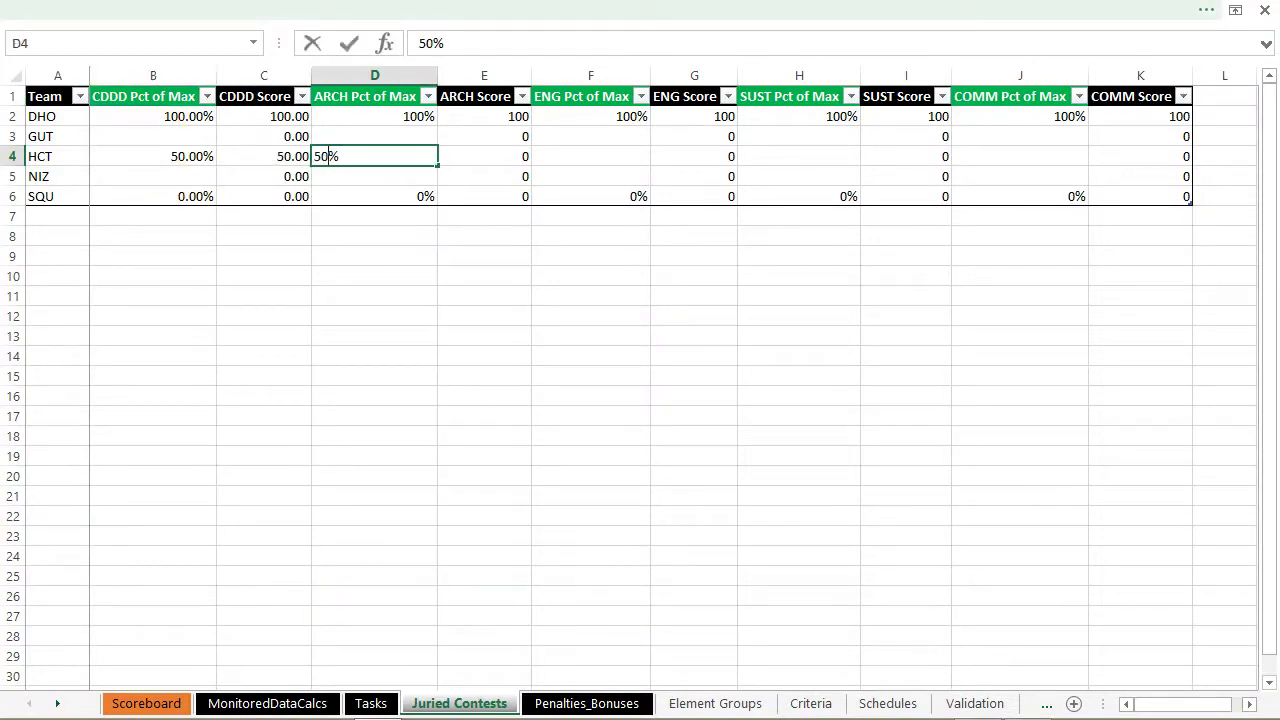
pyautogui.press('Tab')
pyautogui.press('Tab')
pyautogui.write('50')
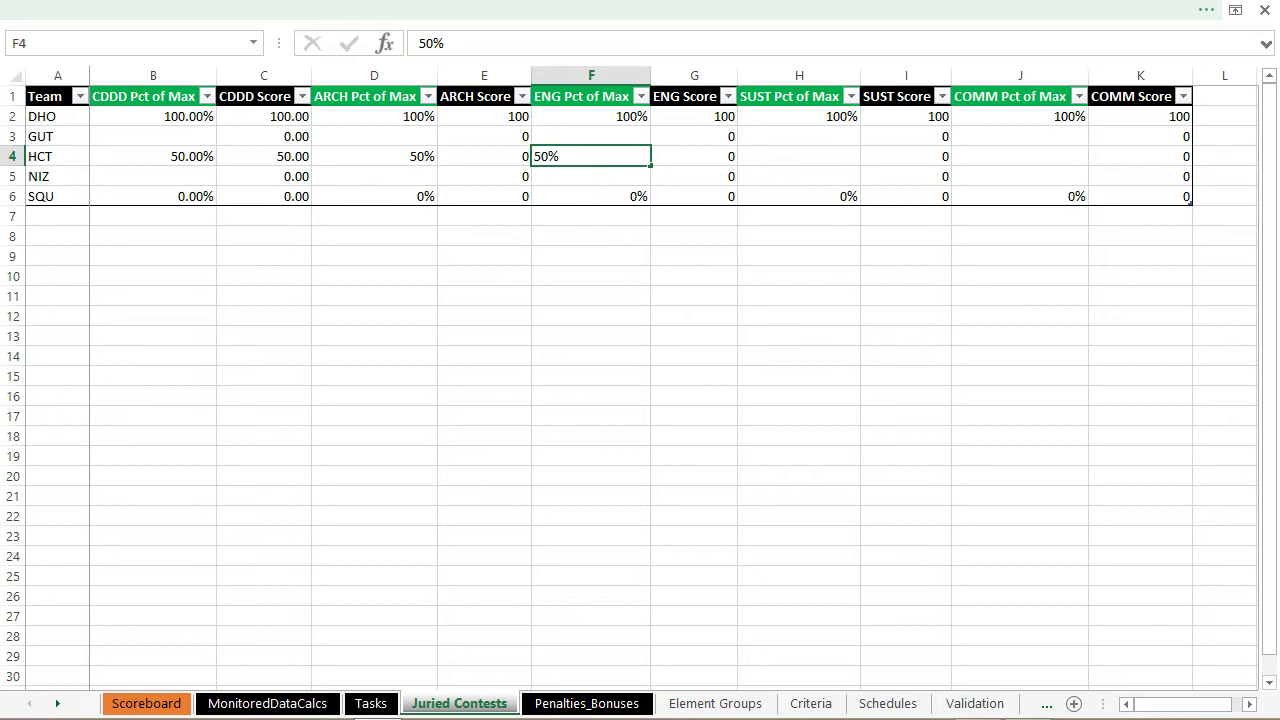
# - Enter 50% for HCT as the SUST and COMM percent of max in the juried contests table
pyautogui.press('Tab')
pyautogui.press('Tab')
pyautogui.press('Tab')
pyautogui.hotkey('shift', 'Tab')
pyautogui.write('5')
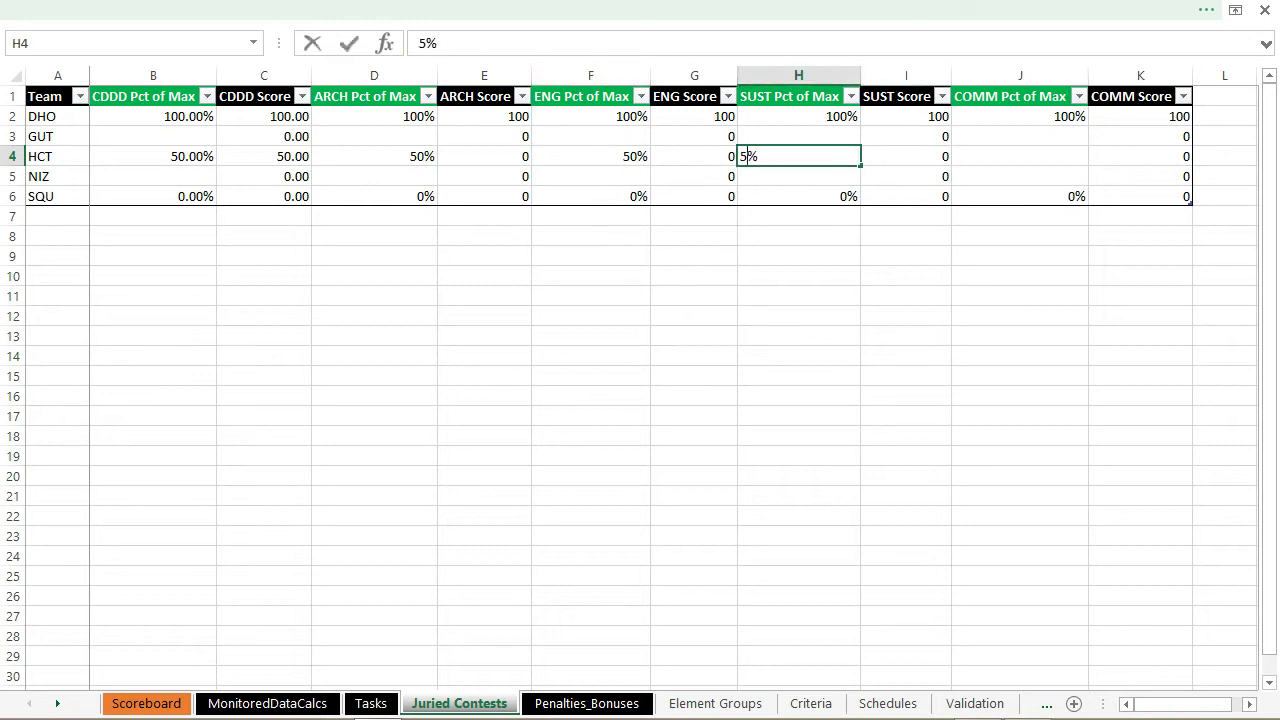
pyautogui.write('0')
pyautogui.press('Tab')
pyautogui.press('Tab')
pyautogui.write('50')
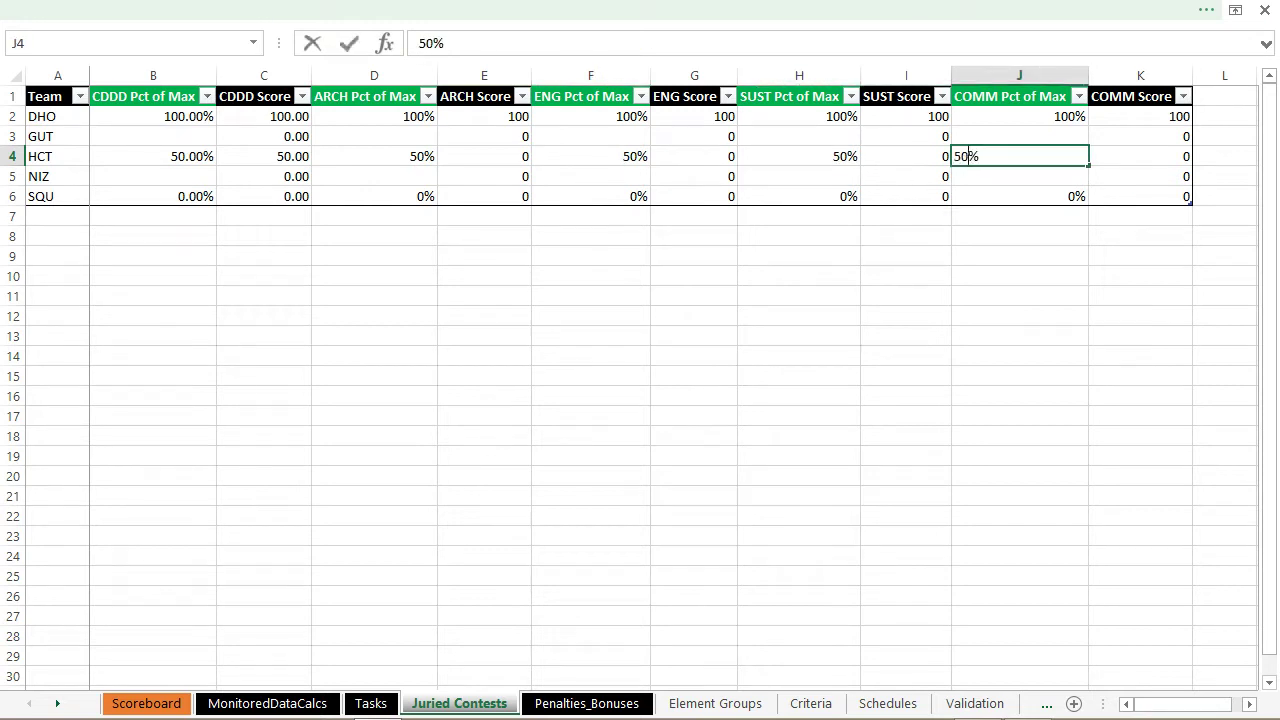
pyautogui.press('Return')
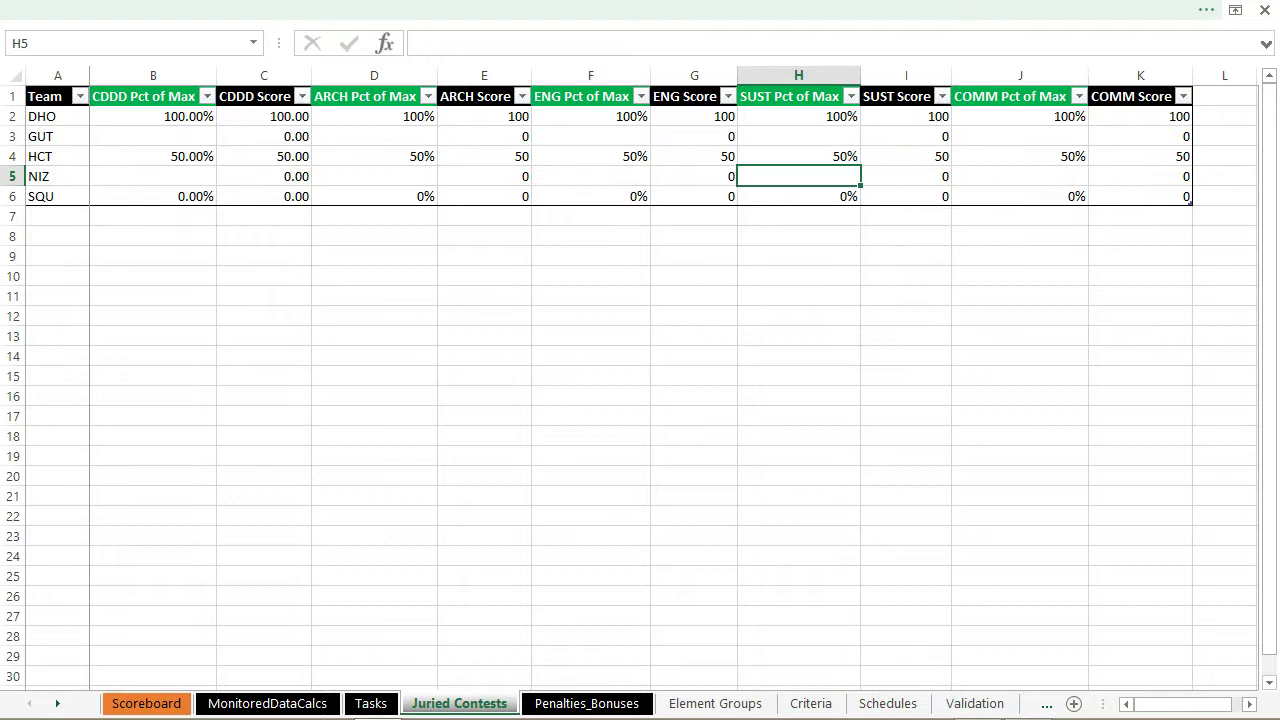
# - Review HCT's entry on the Penalties_Bonuses sheet and its adjusted measured net energy on the Energy Balance Summary sheet
pyautogui.hotkey('ctrl', 'pagedown')
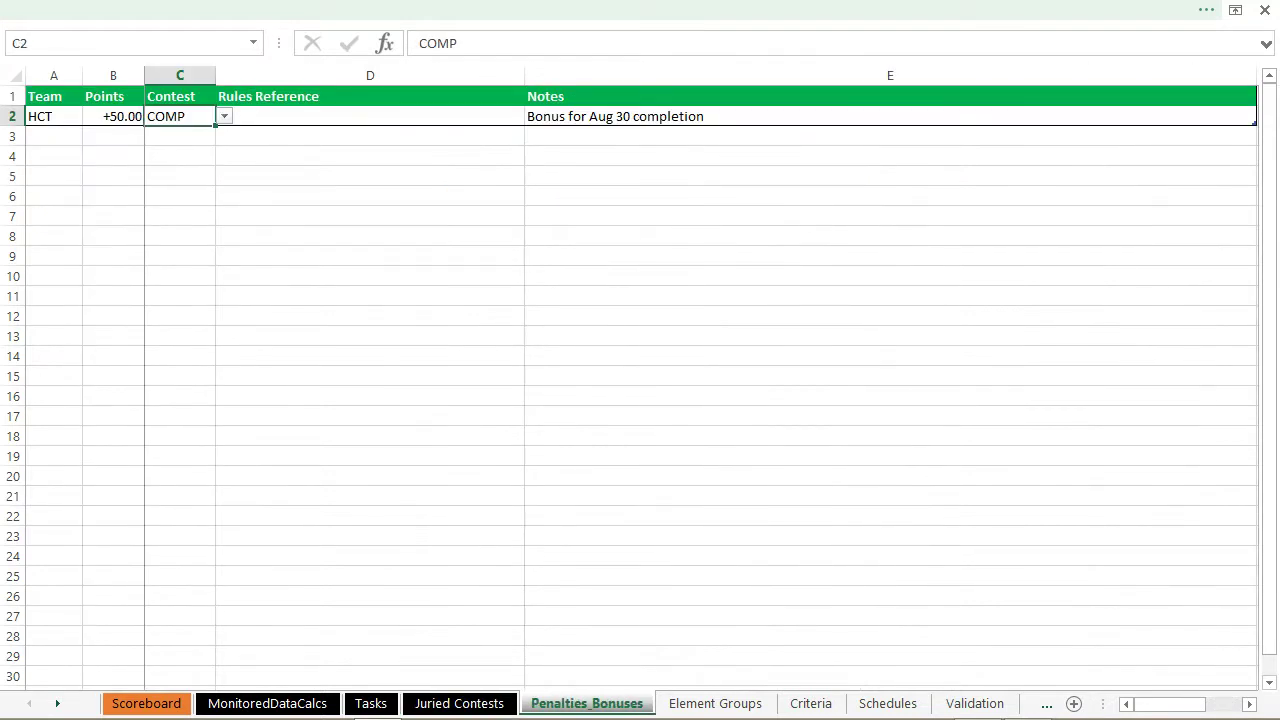
pyautogui.hotkey('ctrl', 'pageup')
pyautogui.hotkey('ctrl', 'pageup')
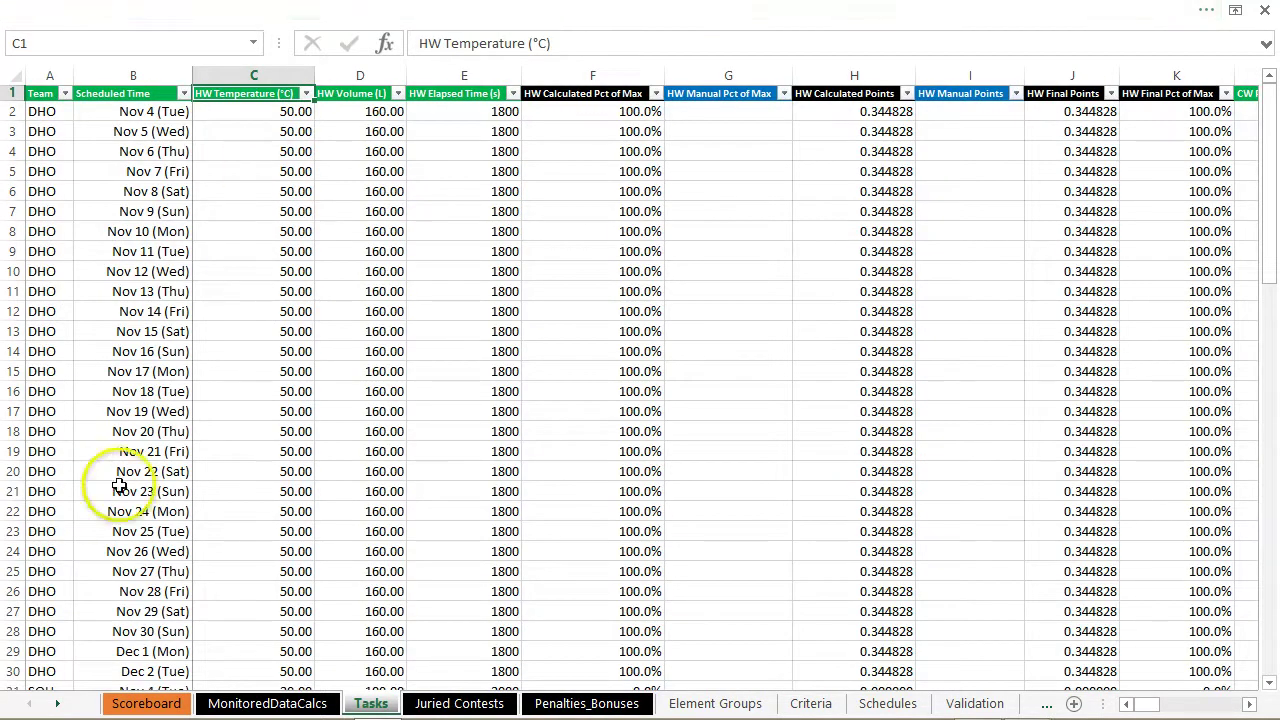
pyautogui.moveTo(93, 710)
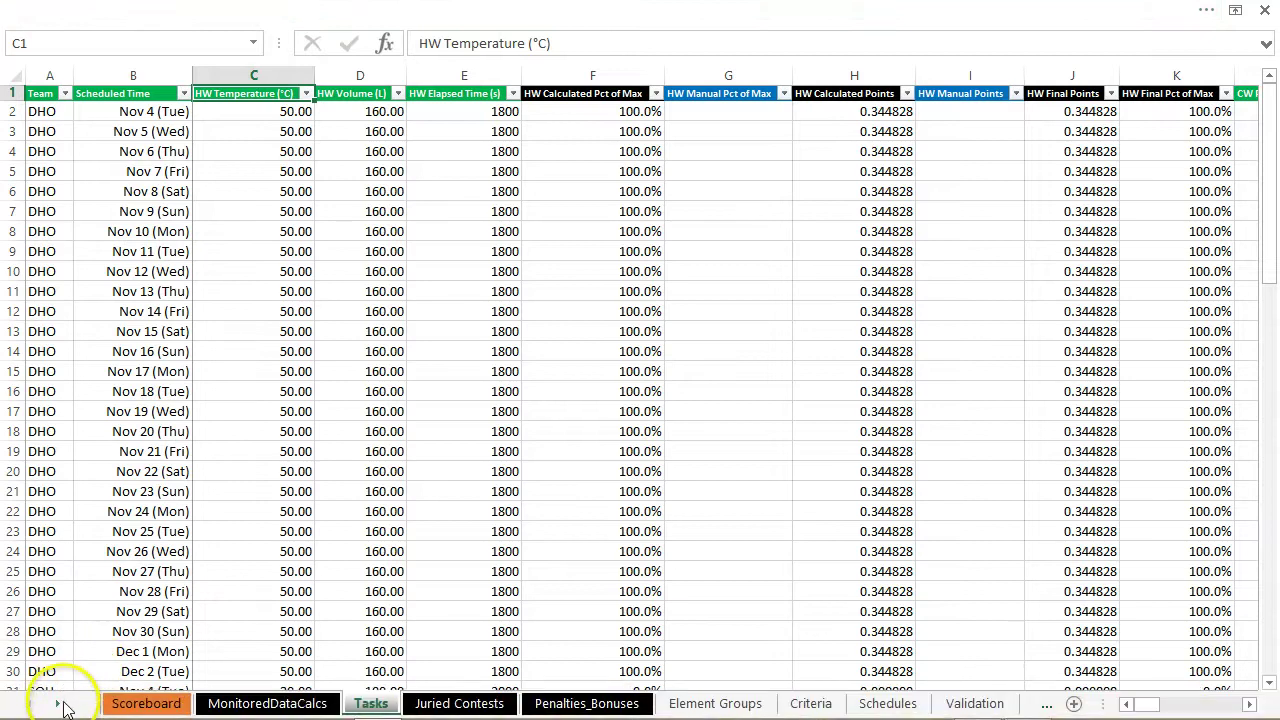
pyautogui.click(62, 706)
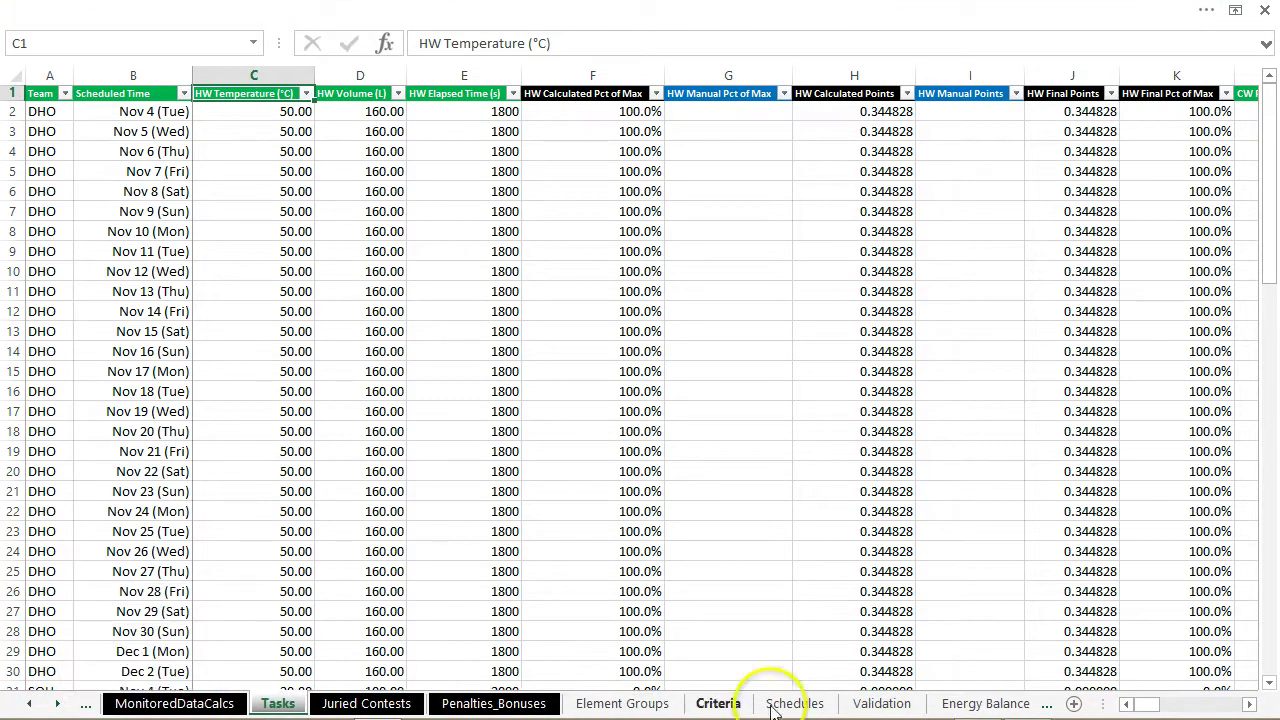
pyautogui.click(960, 703)
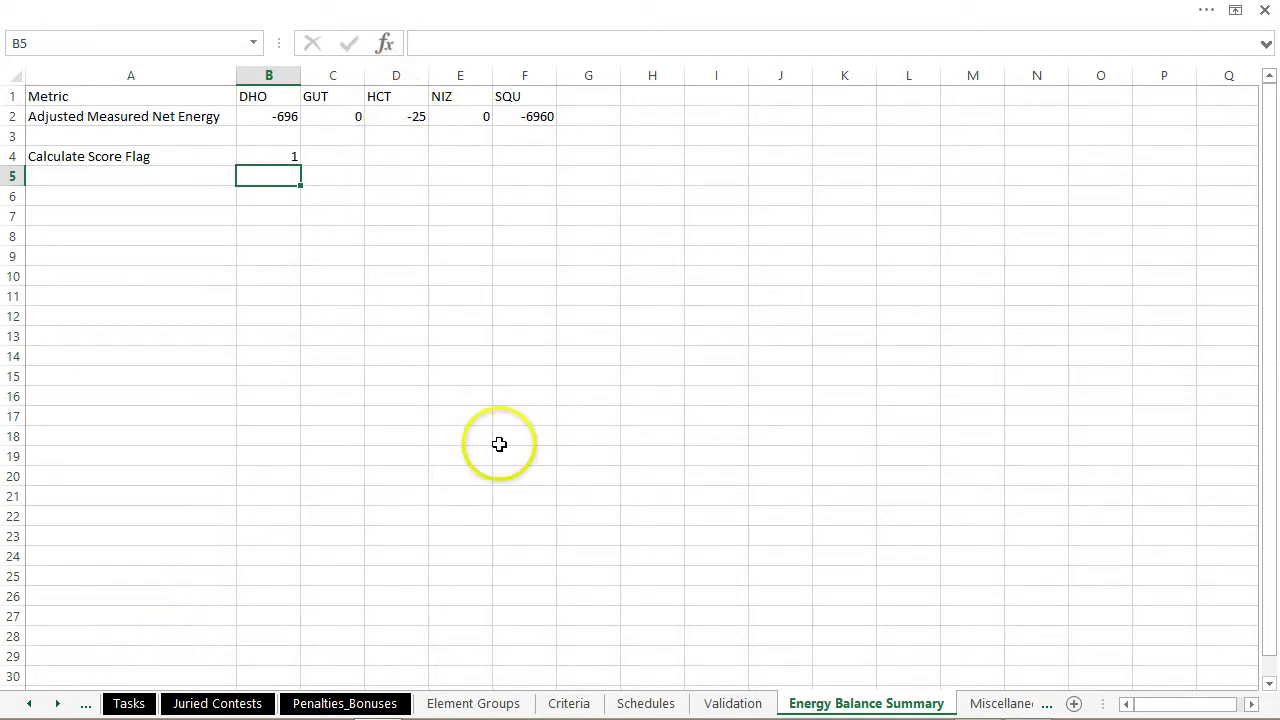
# - Return to the Scoreboard and examine HCT's overall standing in the Appliances/Lighting/Electronics row
pyautogui.hotkey('ctrl', 'pageup')
pyautogui.hotkey('ctrl', 'pageup')
pyautogui.hotkey('ctrl', 'pageup')
pyautogui.hotkey('ctrl', 'pageup')
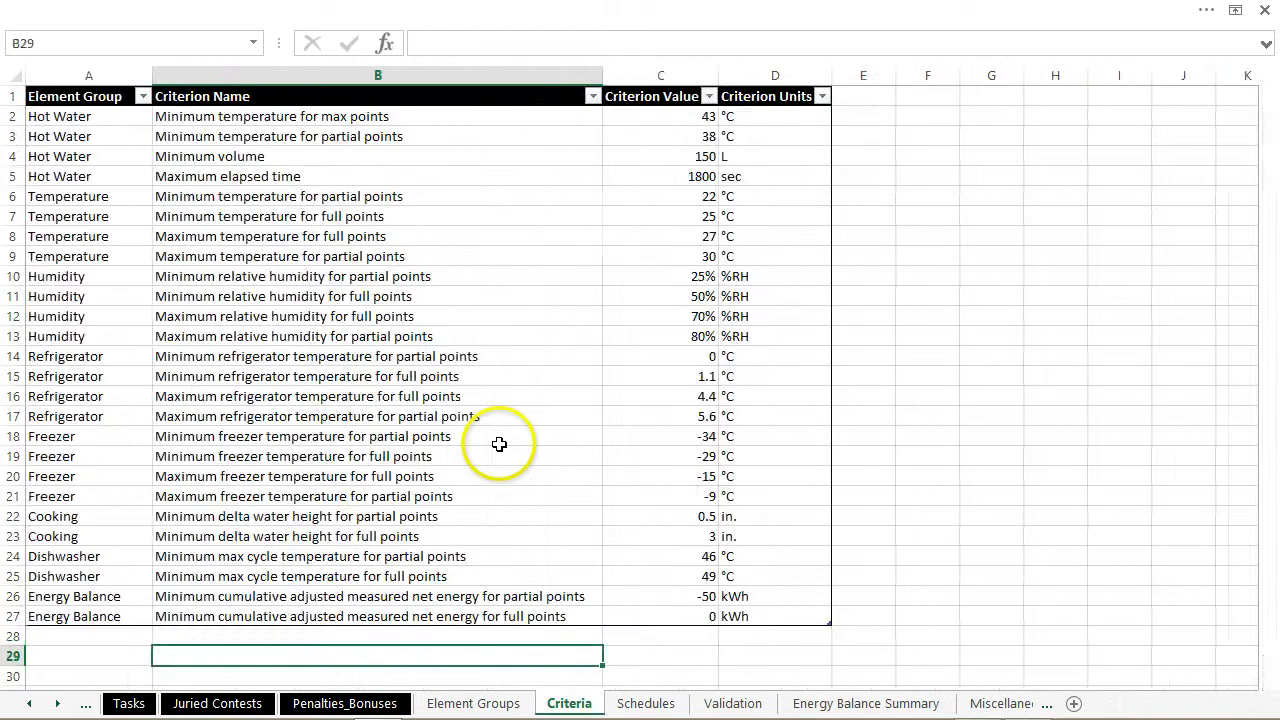
pyautogui.hotkey('ctrl', 'pageup')
pyautogui.hotkey('ctrl', 'pageup')
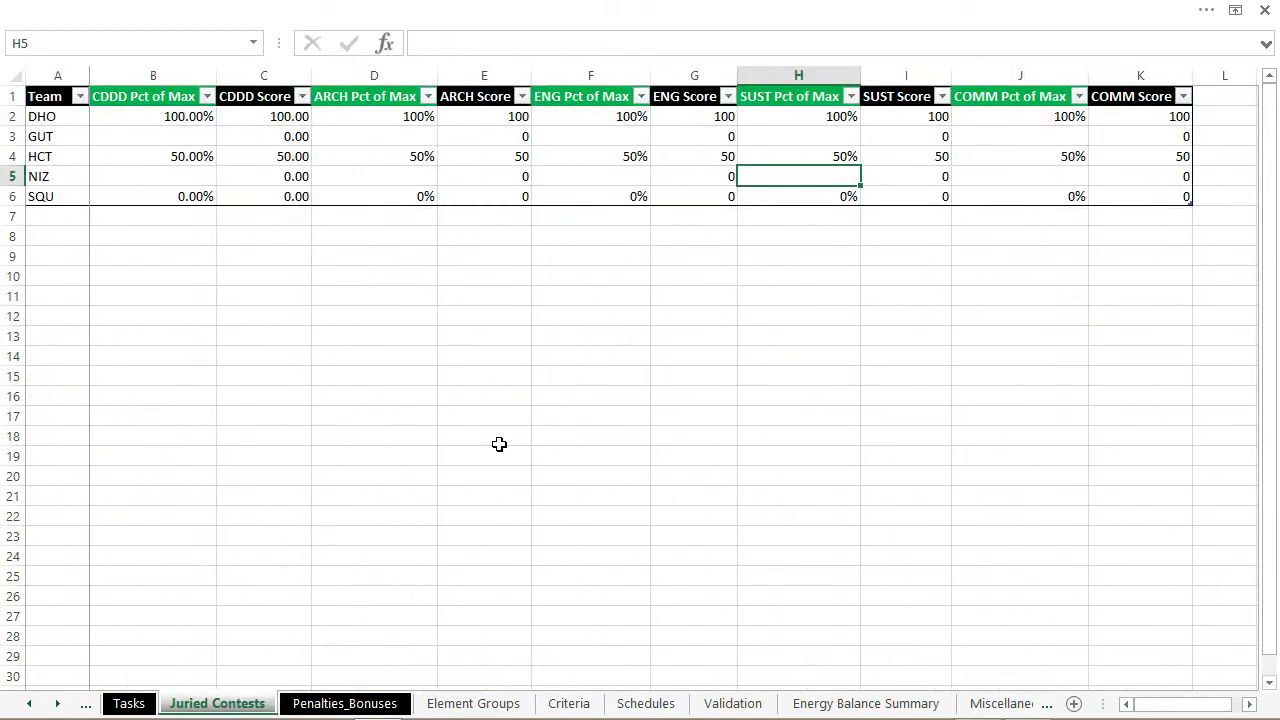
pyautogui.hotkey('ctrl', 'pageup')
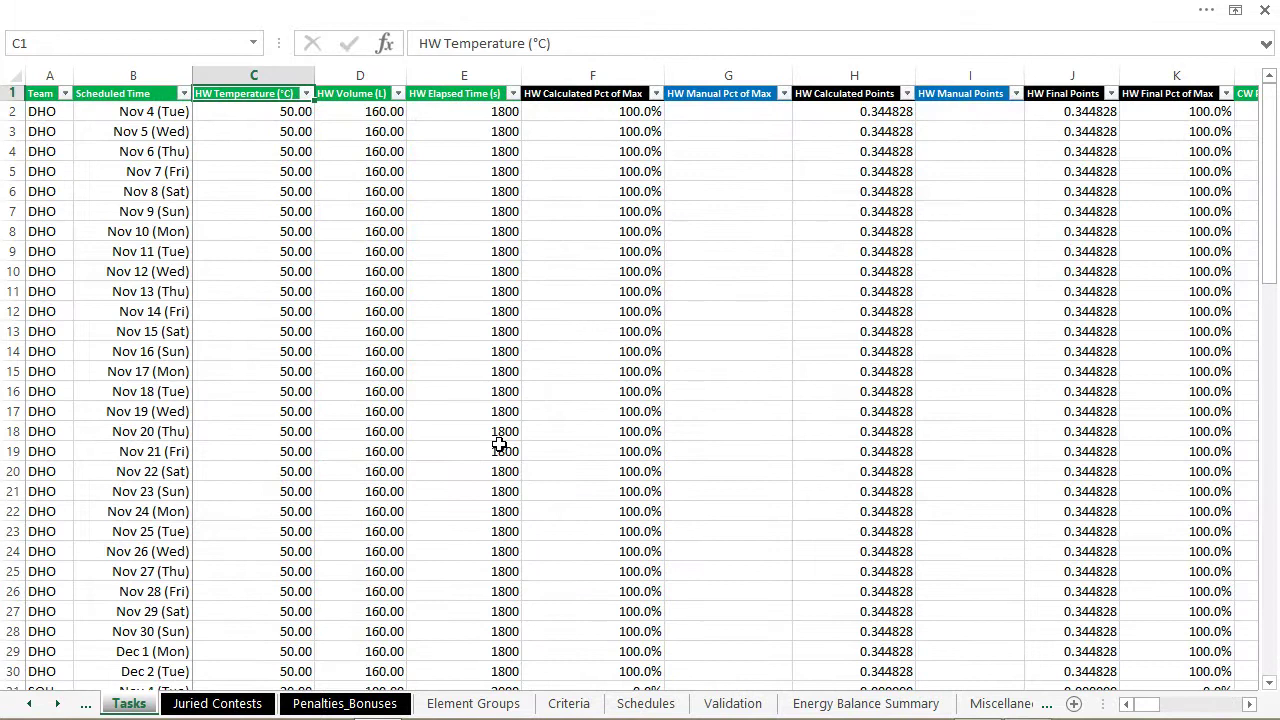
pyautogui.hotkey('ctrl', 'pageup')
pyautogui.hotkey('ctrl', 'pageup')
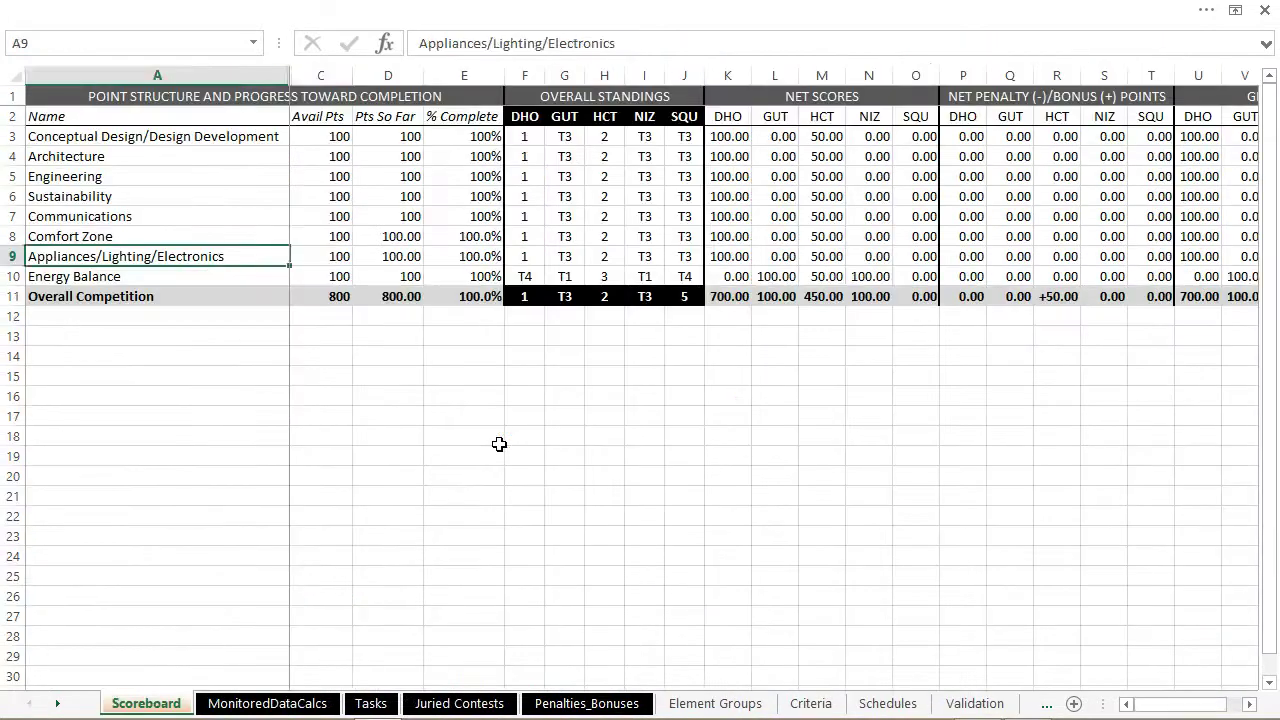
pyautogui.press('Right')
pyautogui.press('Right')
pyautogui.press('Right')
pyautogui.press('Right')
pyautogui.press('Right')
pyautogui.press('Right')
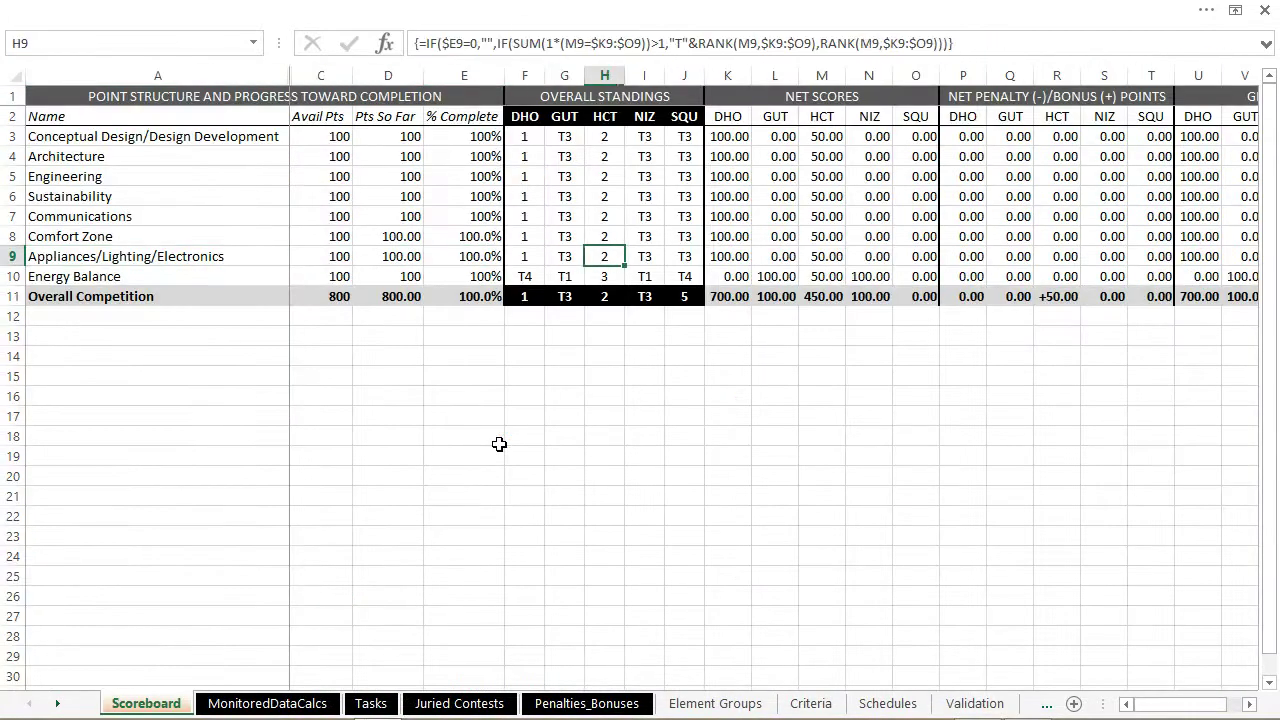
# - Inspect HCT's net score and net penalty/bonus points in the Overall Competition row of the Scoreboard
pyautogui.click(805, 300)
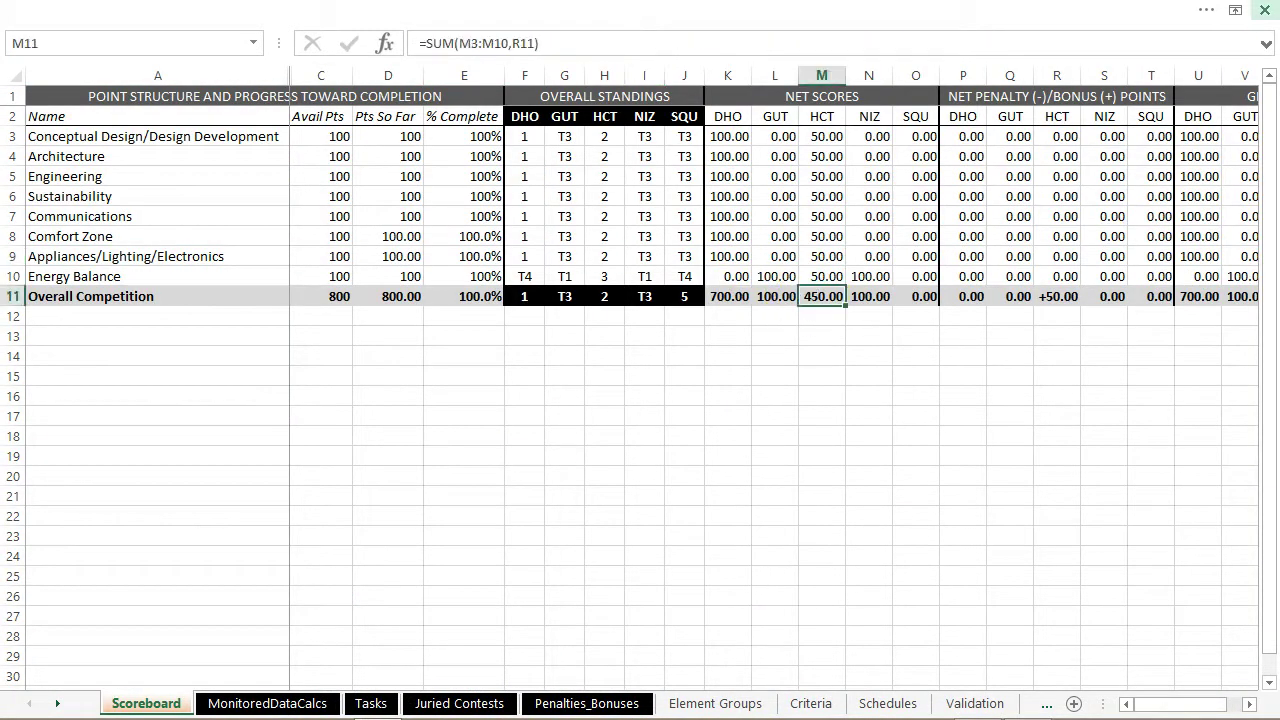
pyautogui.press('Right')
pyautogui.press('Left')
pyautogui.press('Right')
pyautogui.press('Right')
pyautogui.press('Right')
pyautogui.press('Right')
pyautogui.press('Right')
pyautogui.press('Right')
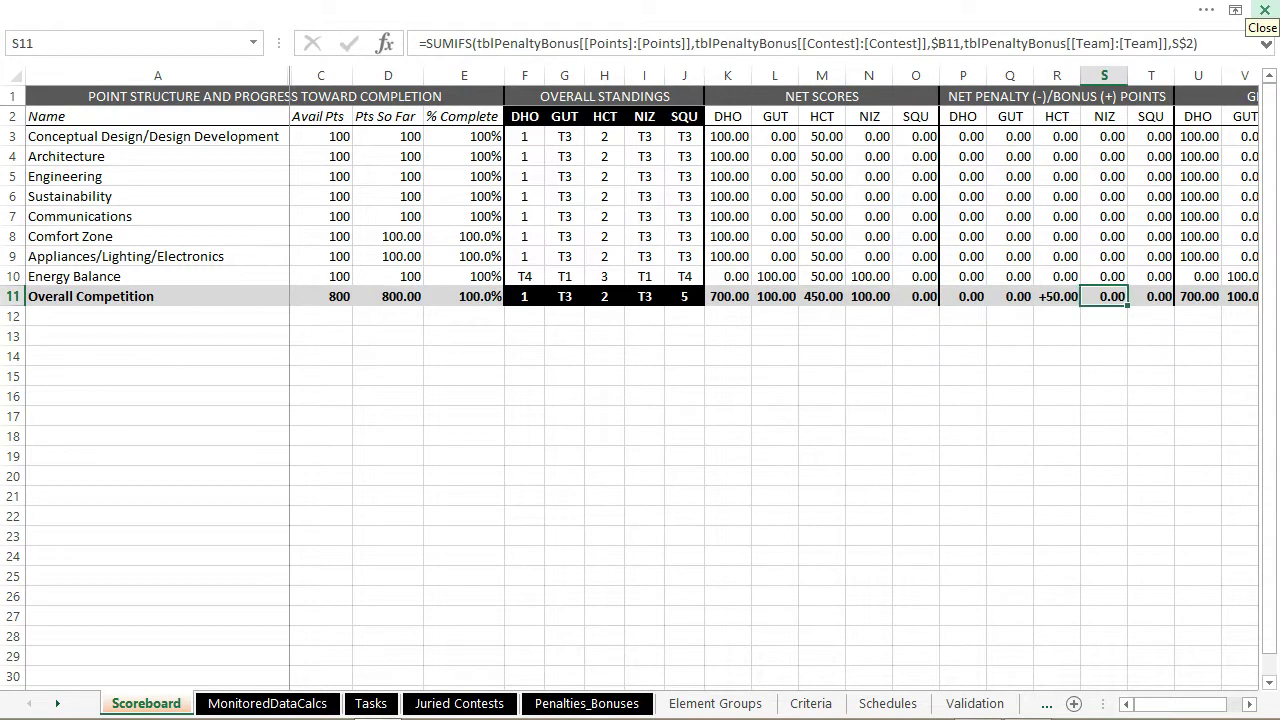
# - Compare HCT's gross score with its net penalty/bonus points in the Overall Competition row of the Scoreboard
pyautogui.press('Right')
pyautogui.press('Right')
pyautogui.press('Right')
pyautogui.press('Right')
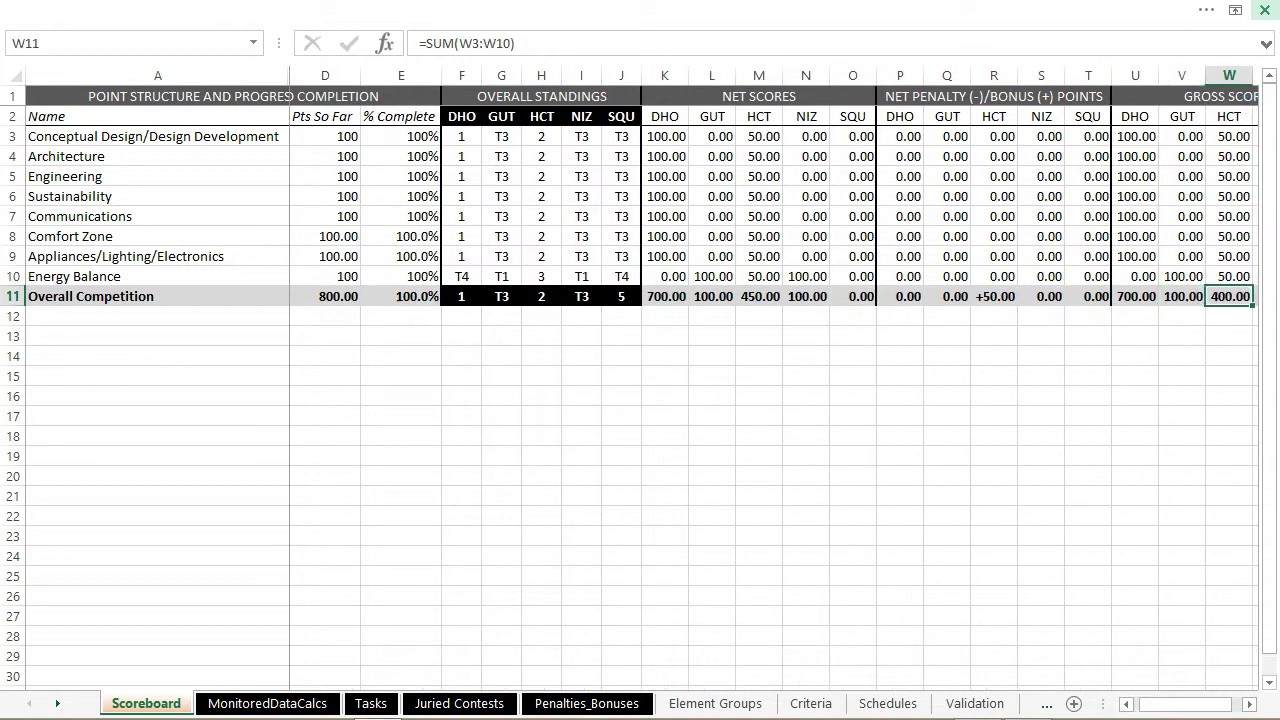
pyautogui.press('Left')
pyautogui.press('Left')
pyautogui.press('Left')
pyautogui.press('Left')
pyautogui.press('Left')
pyautogui.press('Left')
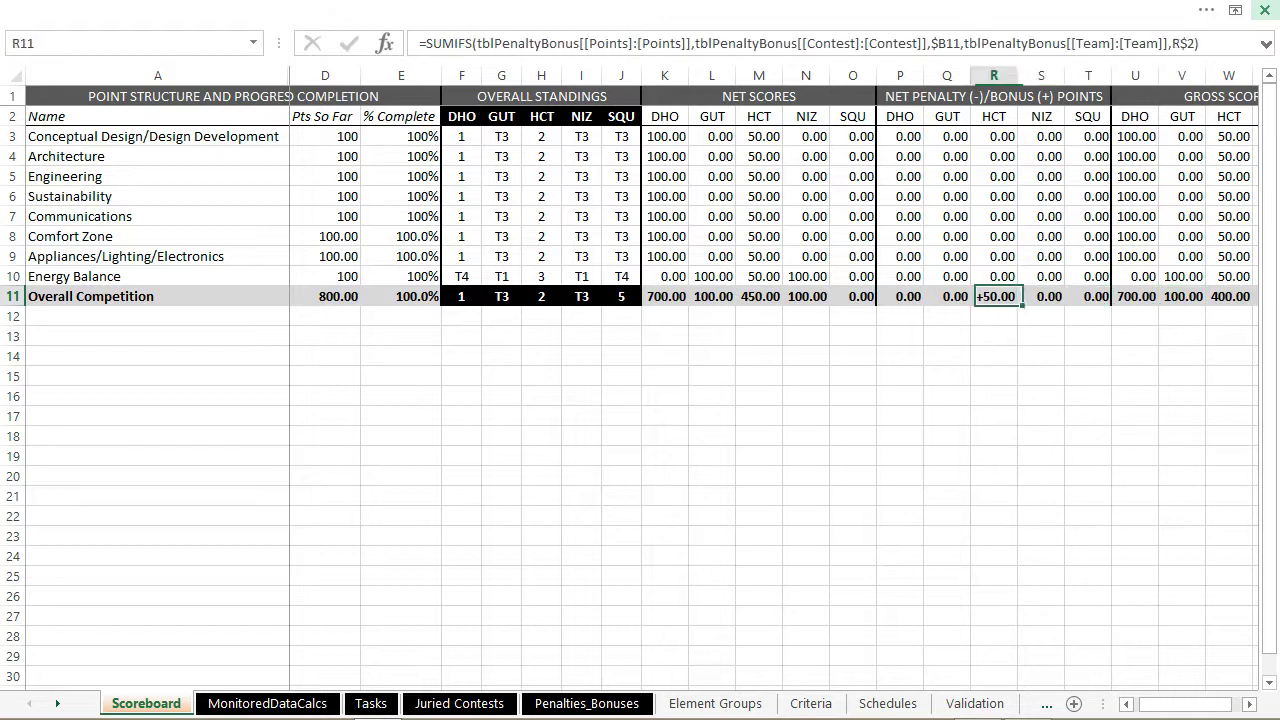
# - Check the teams' overall standings in the Overall Competition row and SQU's net score for Energy Balance
pyautogui.press('Left')
pyautogui.press('Left')
pyautogui.press('Left')
pyautogui.press('Left')
pyautogui.press('Left')
pyautogui.press('Left')
pyautogui.press('Left')
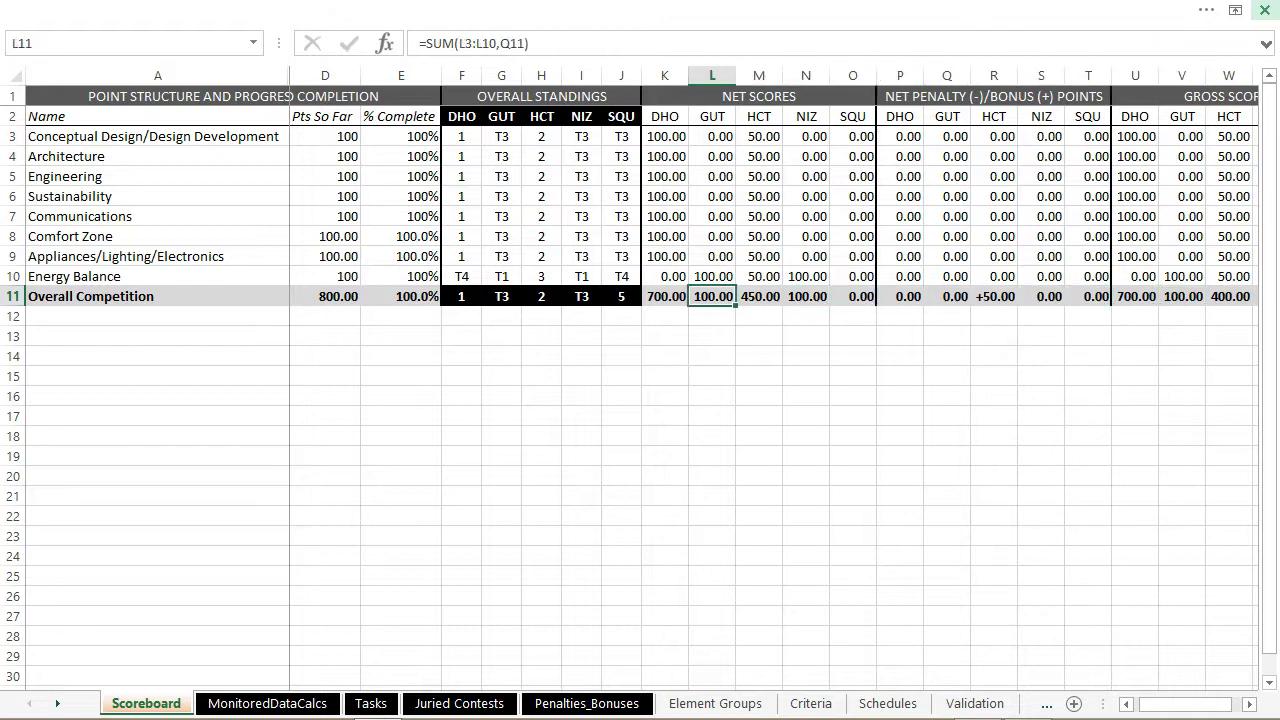
pyautogui.press('Left')
pyautogui.press('Left')
pyautogui.press('Left')
pyautogui.press('Right')
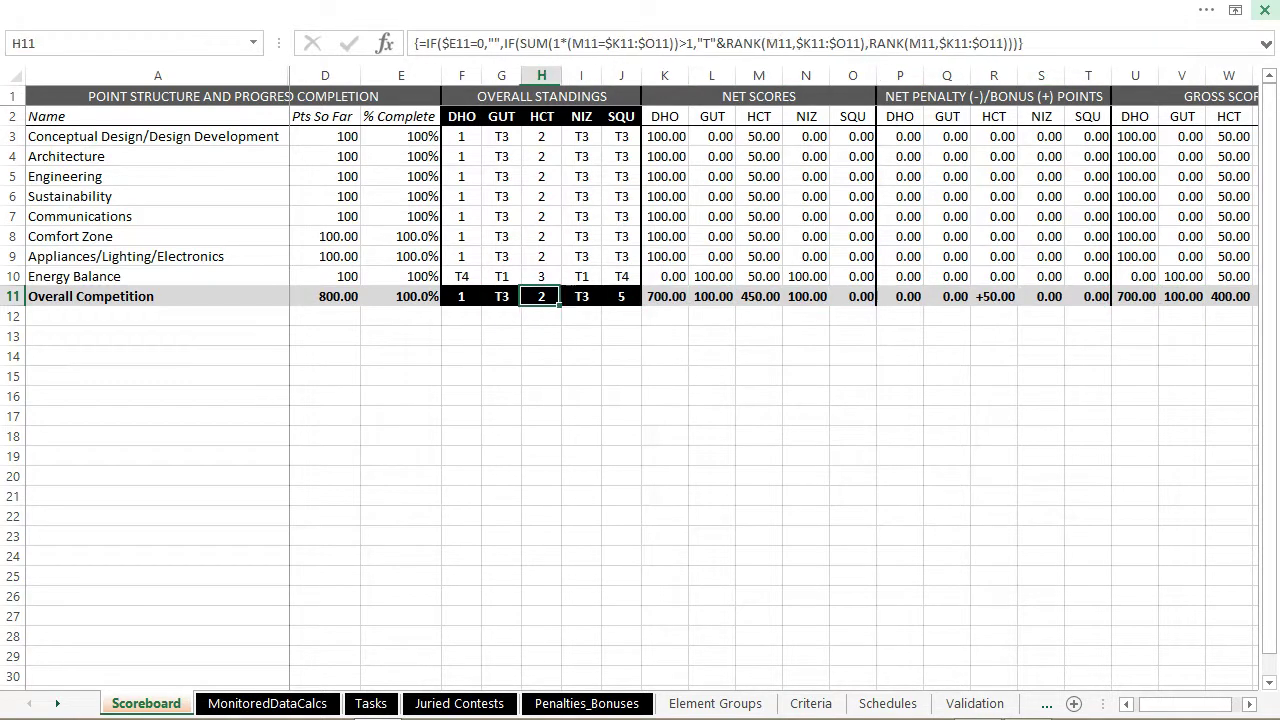
pyautogui.press('Left')
pyautogui.press('Left')
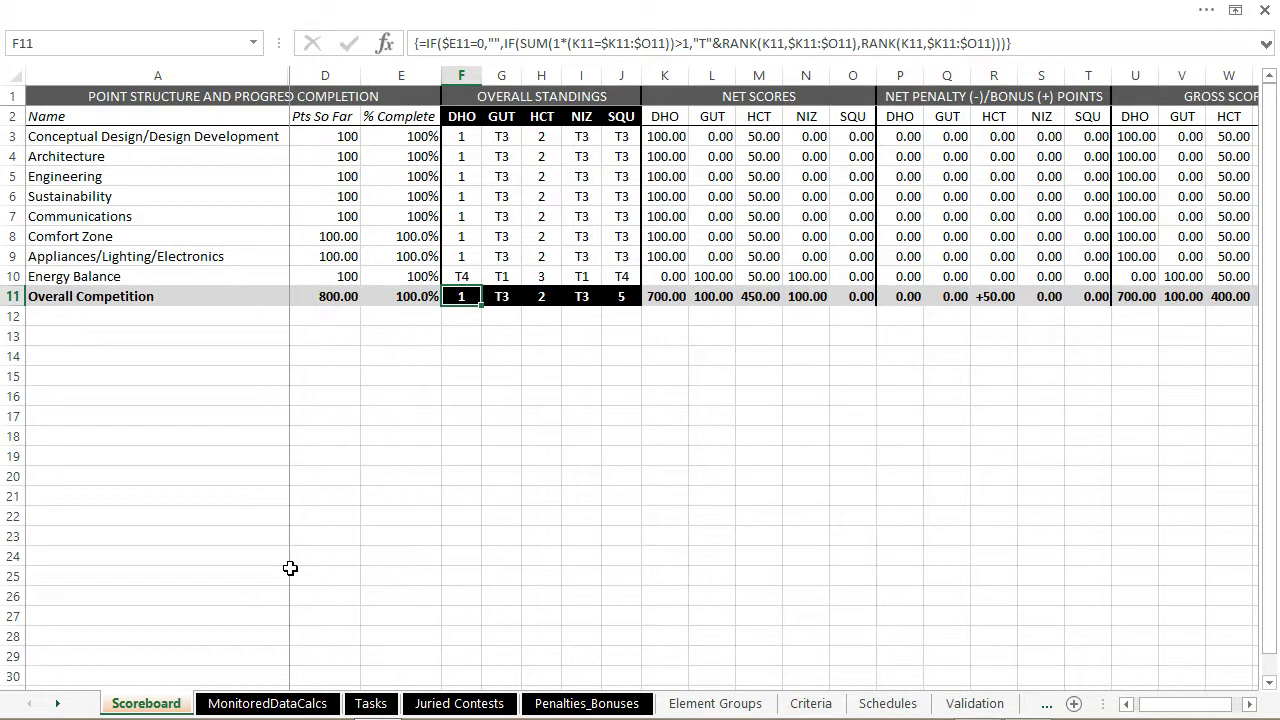
pyautogui.click(859, 274)
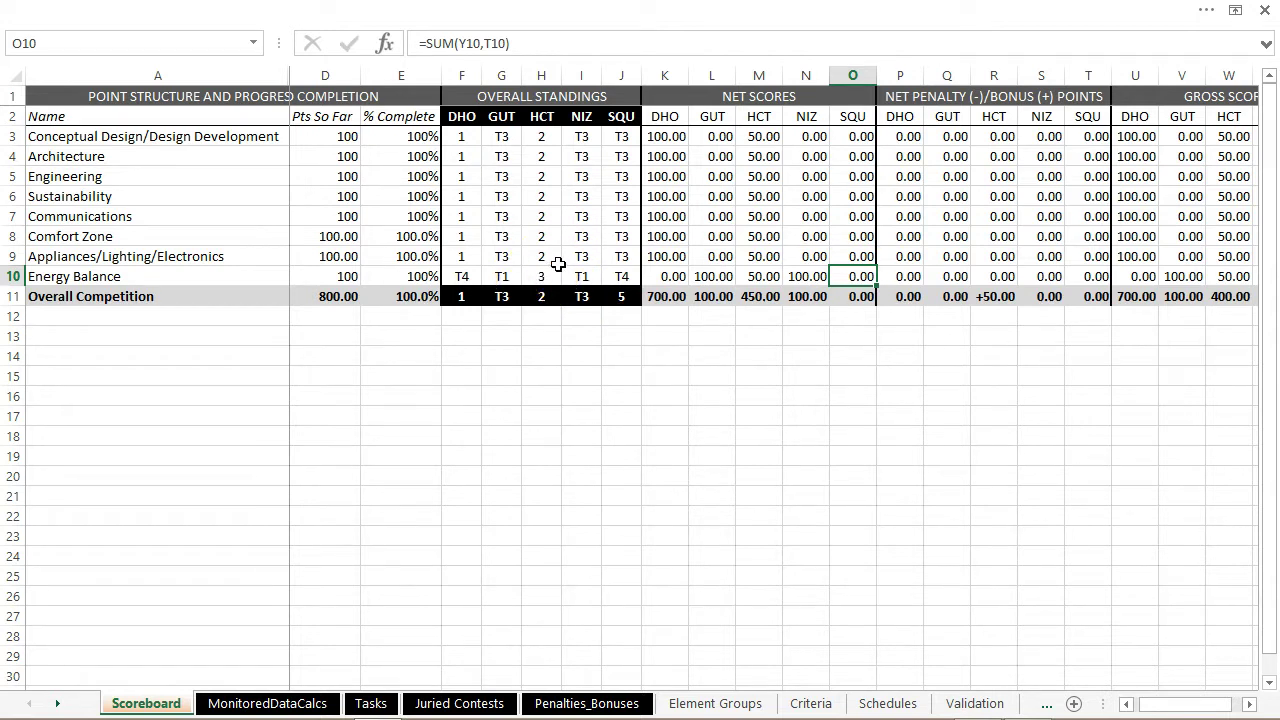
# - Review HCT's freezer, fridge, humidity and zone temperature columns on the MonitoredDataCalcs sheet, going back to the Team column
pyautogui.click(274, 695)
pyautogui.press('Left')
pyautogui.press('Left')
pyautogui.press('Left')
pyautogui.press('Left')
pyautogui.press('Left')
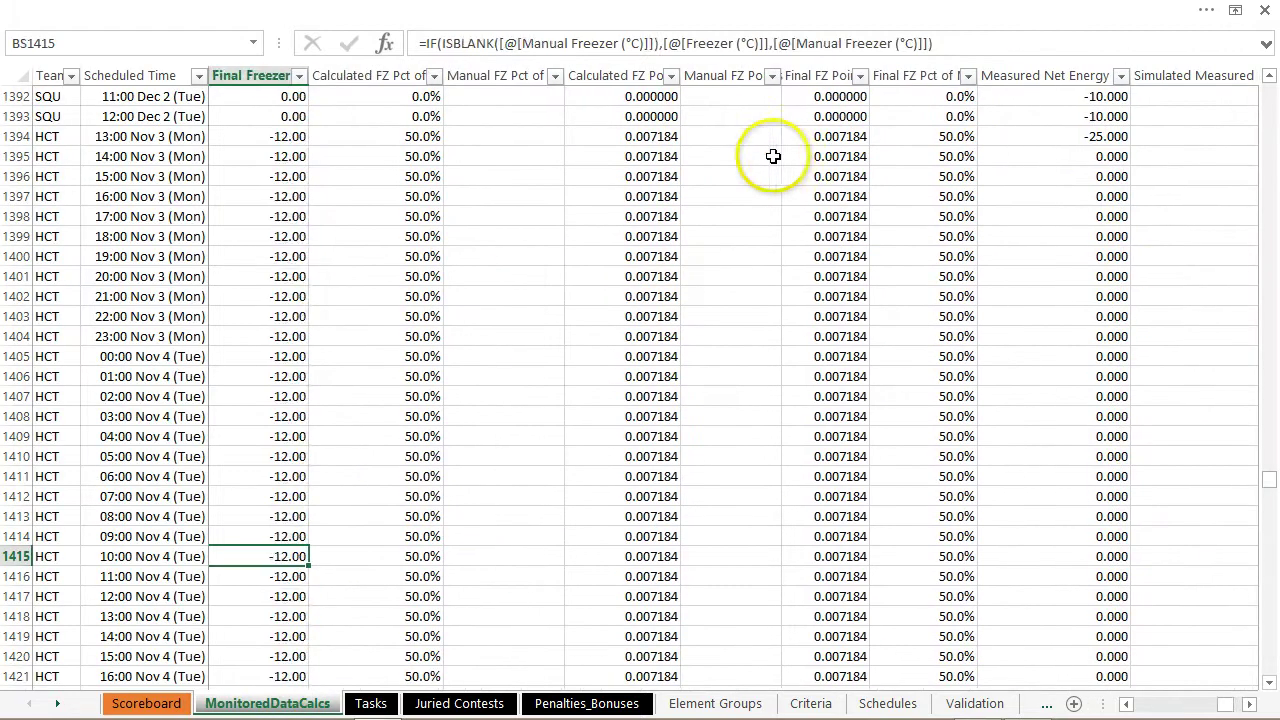
pyautogui.press('Left')
pyautogui.press('Left')
pyautogui.press('Left')
pyautogui.press('Left')
pyautogui.press('Left')
pyautogui.press('Left')
pyautogui.press('Left')
pyautogui.press('Left')
pyautogui.press('Left')
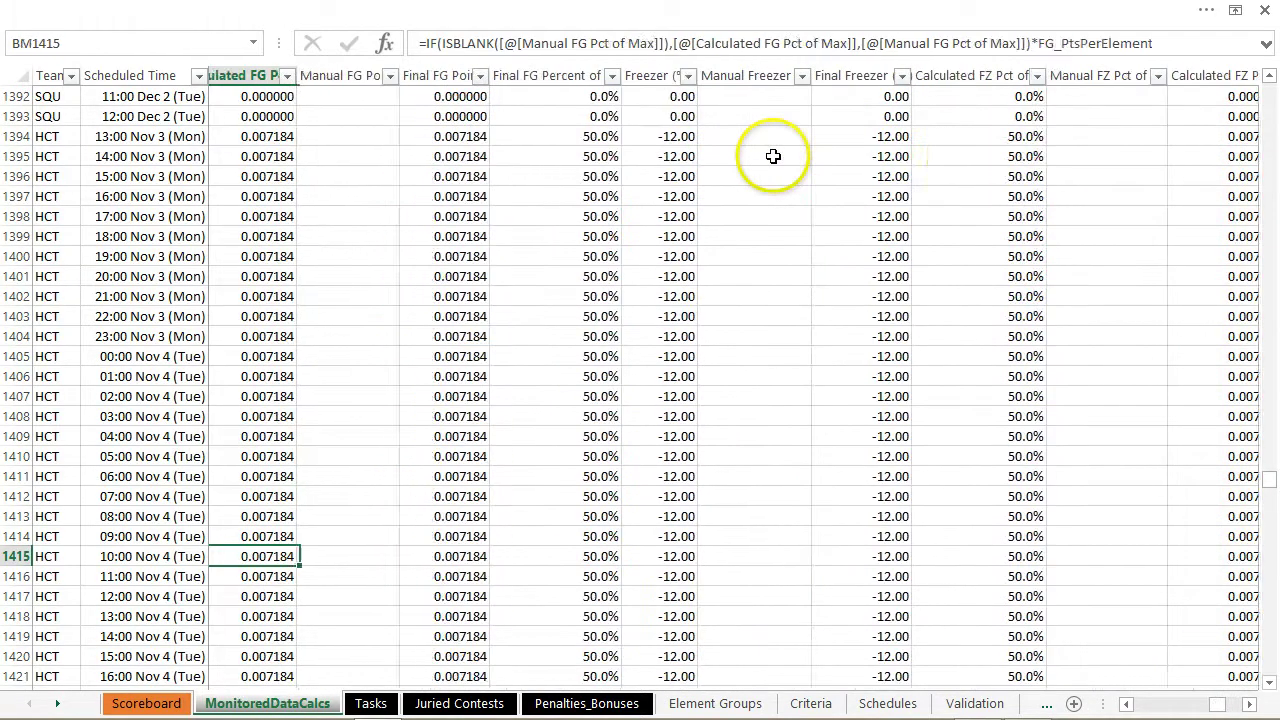
pyautogui.press('Left')
pyautogui.press('Left')
pyautogui.press('Left')
pyautogui.press('Left')
pyautogui.press('Left')
pyautogui.press('Left')
pyautogui.press('Left')
pyautogui.press('Left')
pyautogui.press('Left')
pyautogui.press('Left')
pyautogui.press('Left')
pyautogui.press('Left')
pyautogui.press('Left')
pyautogui.press('Left')
pyautogui.press('Left')
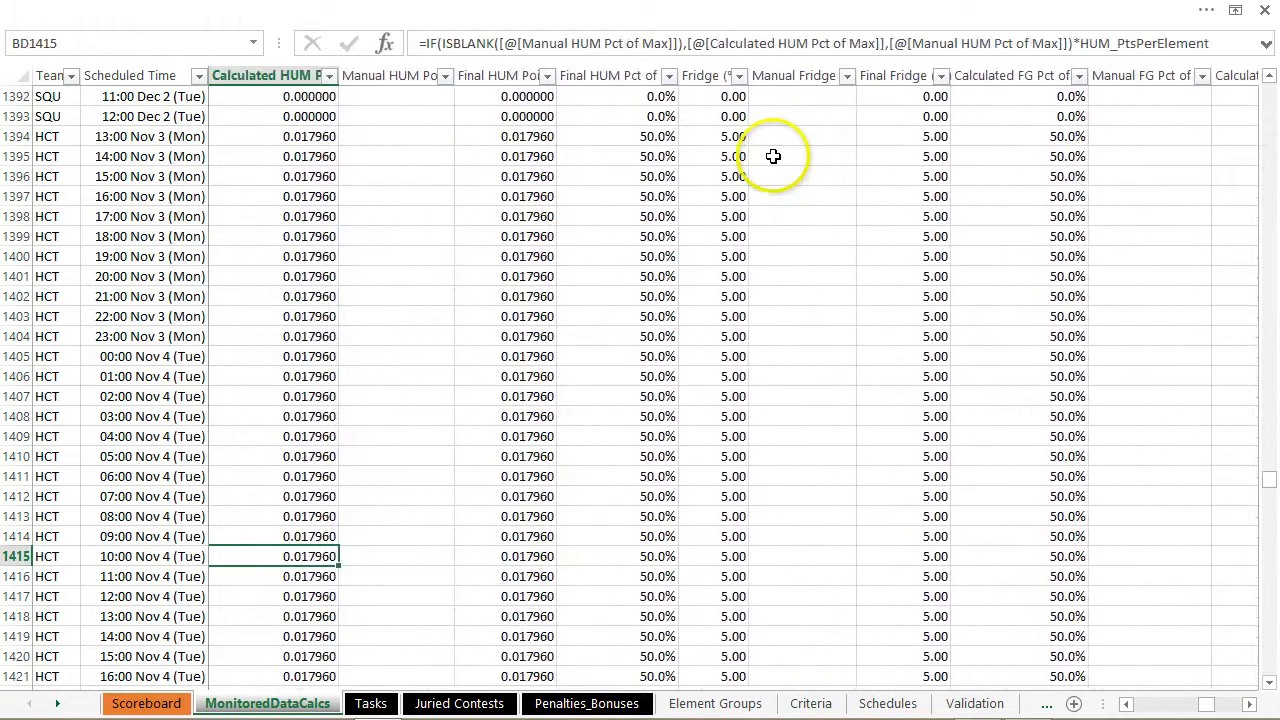
pyautogui.press('Left')
pyautogui.press('Left')
pyautogui.press('Left')
pyautogui.press('Left')
pyautogui.press('Left')
pyautogui.press('Left')
pyautogui.press('Left')
pyautogui.press('Left')
pyautogui.press('Left')
pyautogui.press('Left')
pyautogui.press('Left')
pyautogui.press('Left')
pyautogui.press('Left')
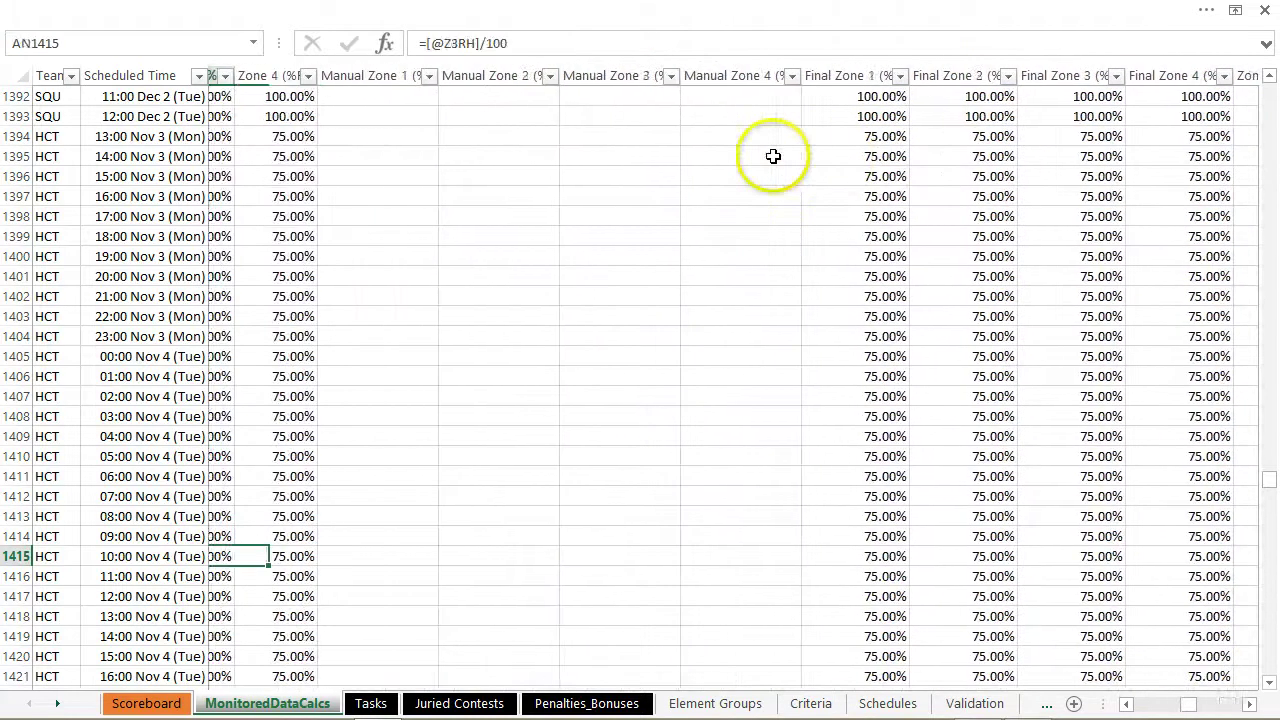
pyautogui.press('Left')
pyautogui.press('Left')
pyautogui.press('Left')
pyautogui.press('Left')
pyautogui.press('Left')
pyautogui.press('Left')
pyautogui.press('Left')
pyautogui.press('Left')
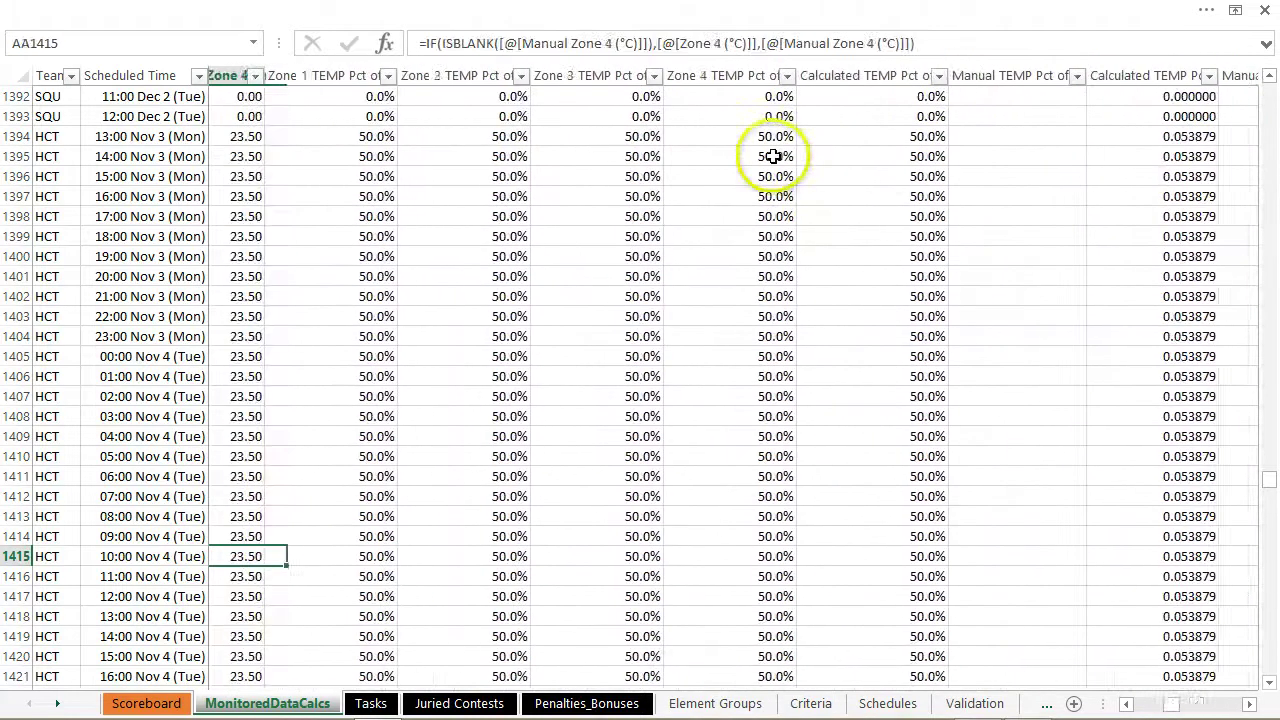
pyautogui.press('Left')
pyautogui.press('Left')
pyautogui.press('Left')
pyautogui.press('Left')
pyautogui.press('Left')
pyautogui.press('Left')
pyautogui.press('Left')
pyautogui.press('Left')
pyautogui.press('Left')
pyautogui.press('Left')
pyautogui.press('Left')
pyautogui.press('Left')
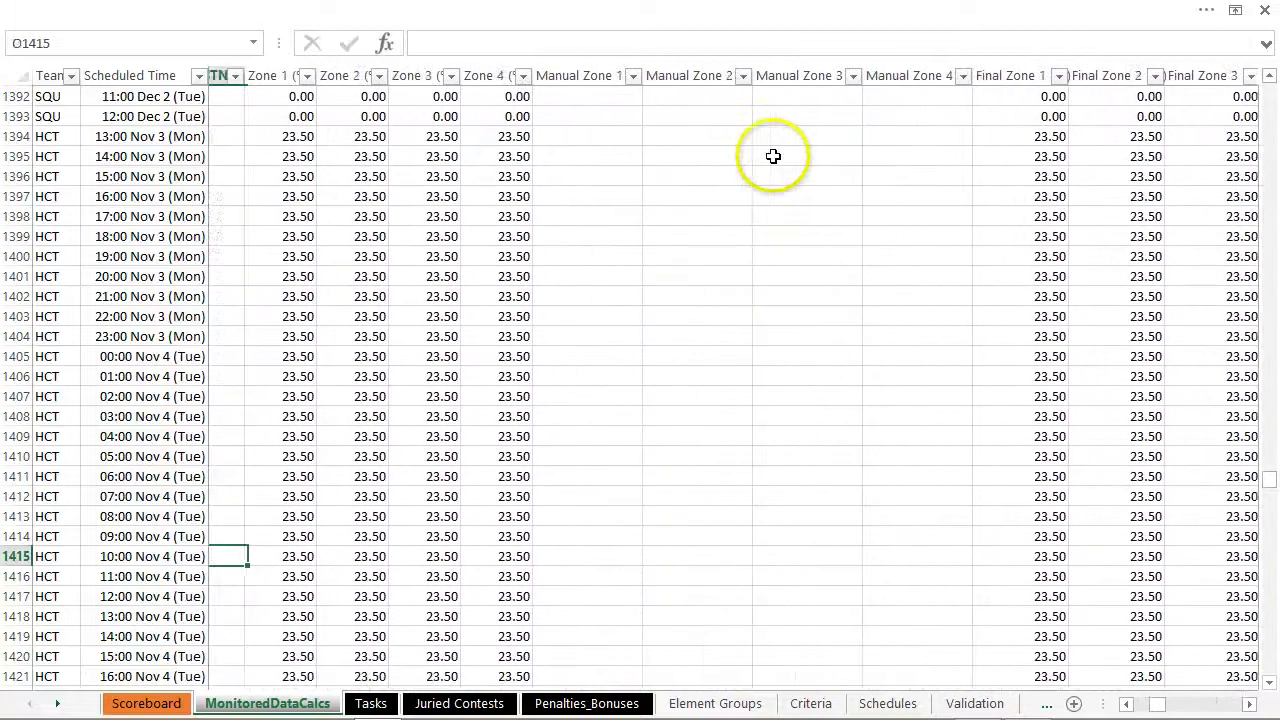
pyautogui.press('Left')
pyautogui.press('Left')
pyautogui.press('Left')
pyautogui.press('Left')
pyautogui.press('Left')
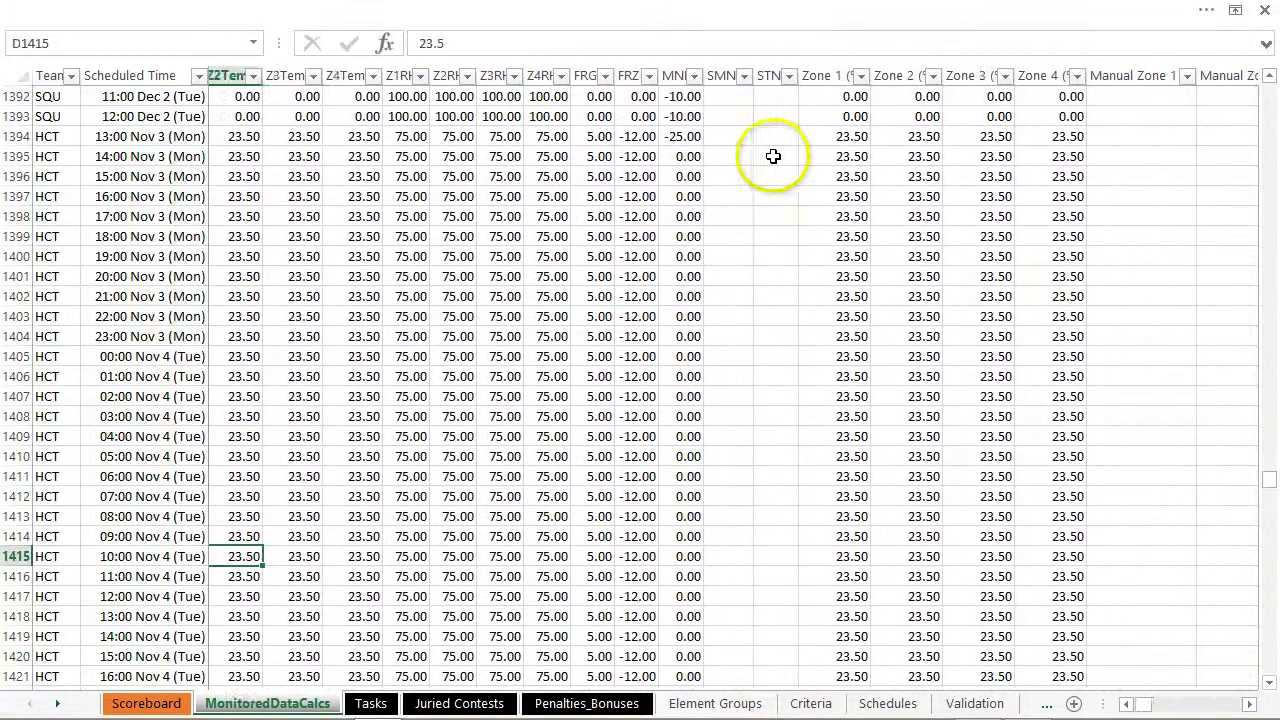
pyautogui.press('Down')
pyautogui.press('Down')
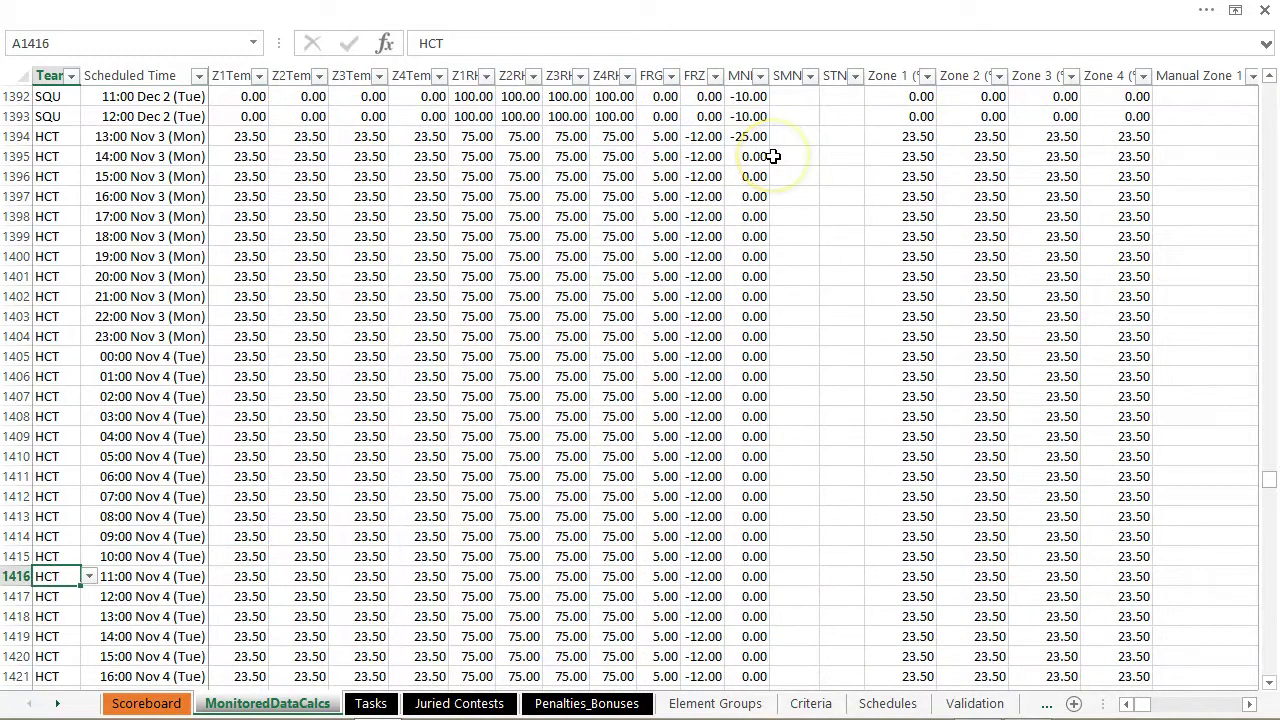
# - Add a record for team GUT directly below the last HCT row of the monitored data table
pyautogui.hotkey('ctrl', 'Down')
pyautogui.press('Down')
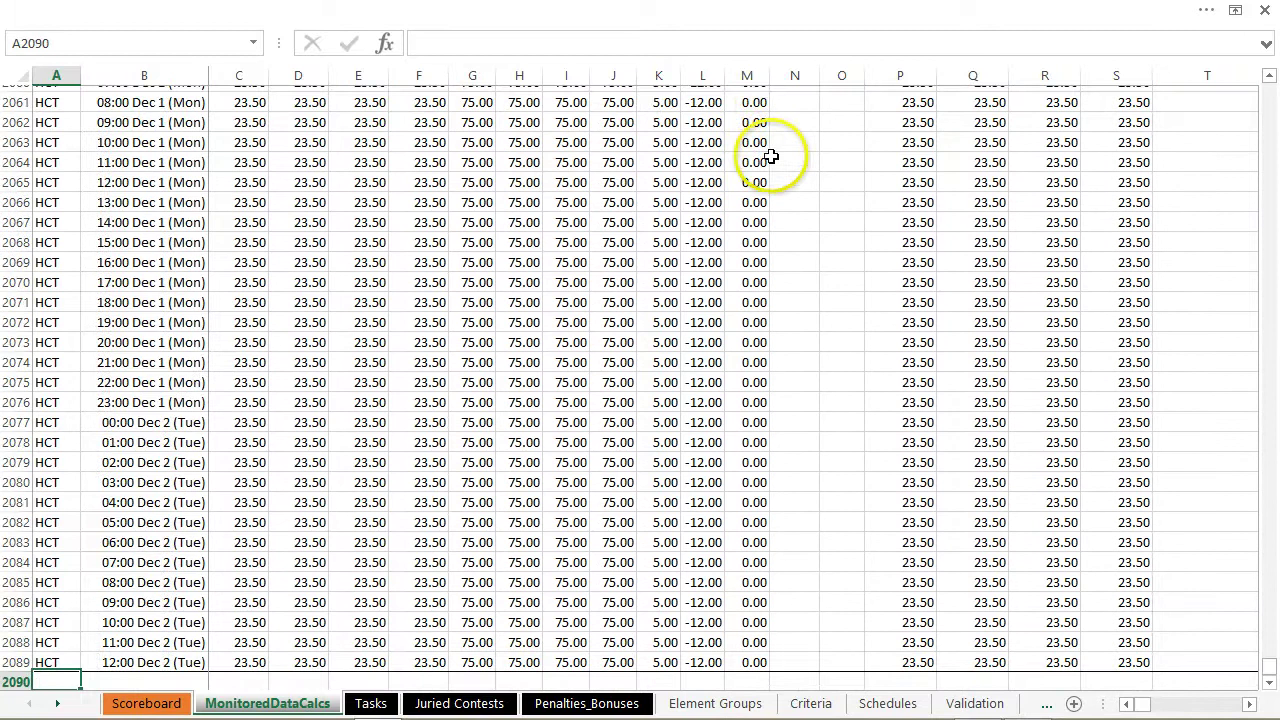
pyautogui.write('g')
pyautogui.press('BackSpace')
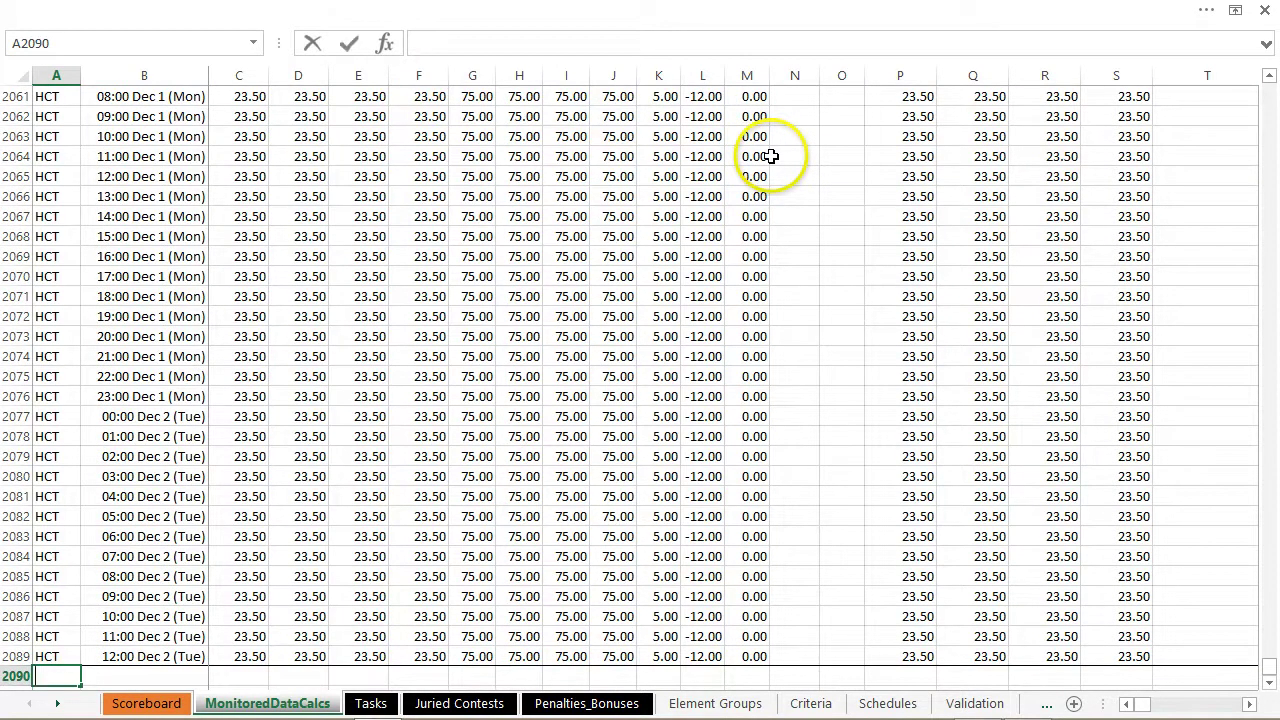
pyautogui.write('GUT')
pyautogui.hotkey('ctrl', 'Return')
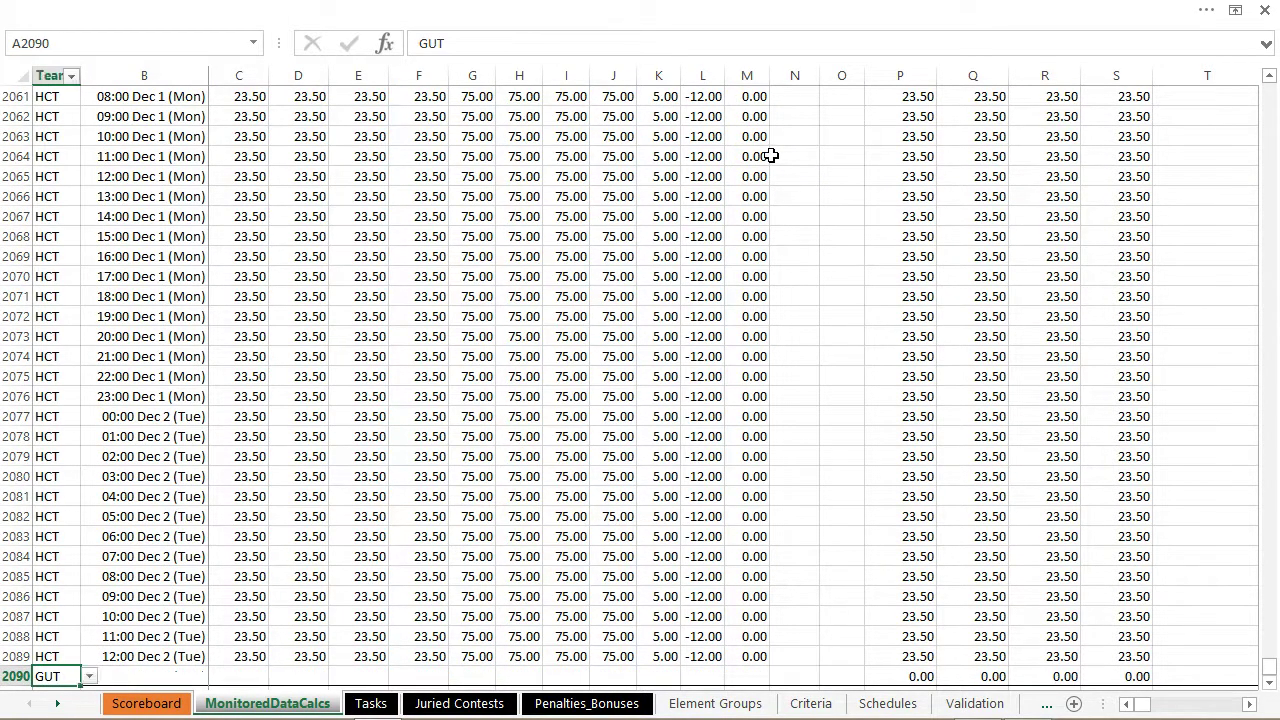
# - Copy the table's first scheduled time, 13:00 Nov 3 (Mon), into the new GUT record
pyautogui.press('Tab')
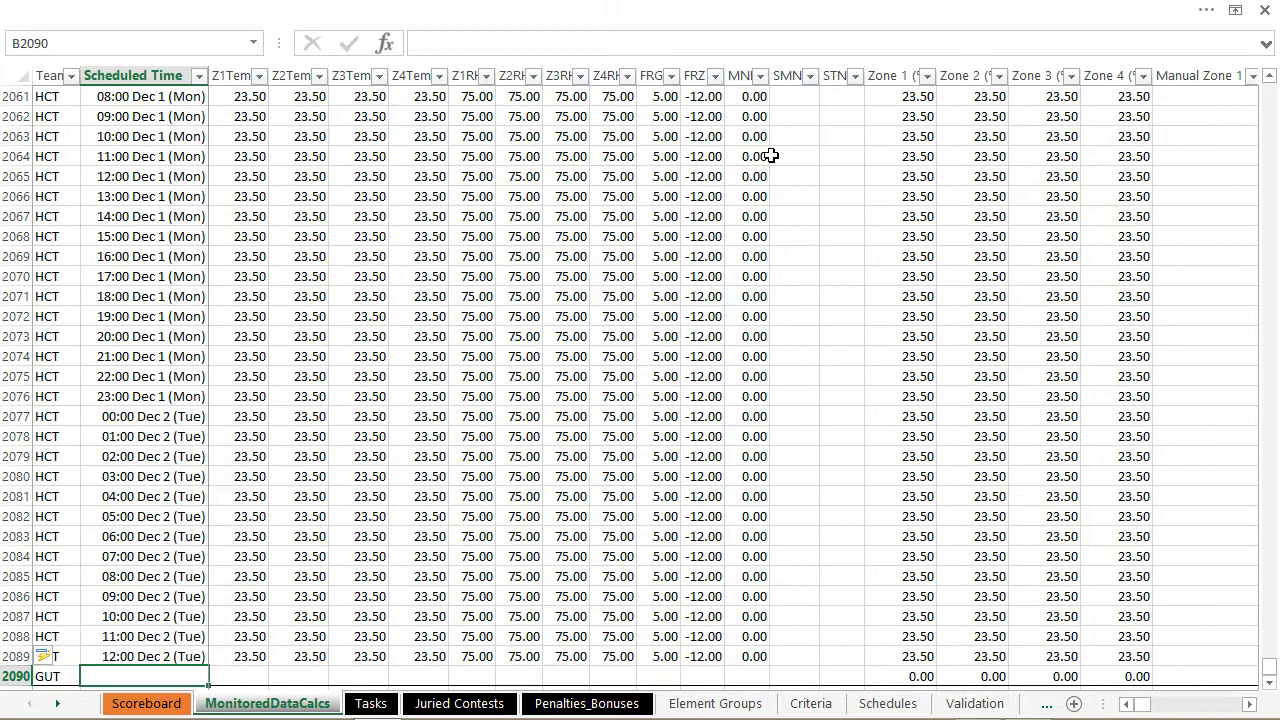
pyautogui.hotkey('ctrl', 'd')
pyautogui.hotkey('ctrl', 'Up')
pyautogui.press('Down')
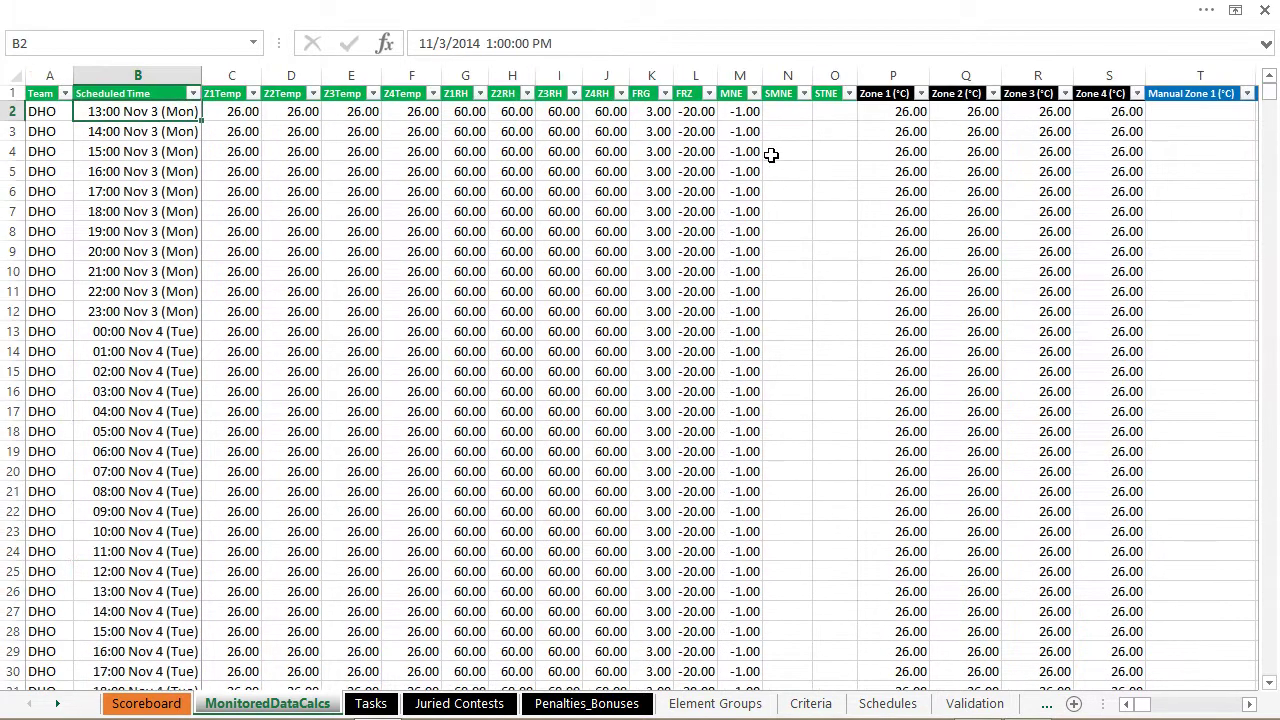
pyautogui.hotkey('ctrl', 'Down')
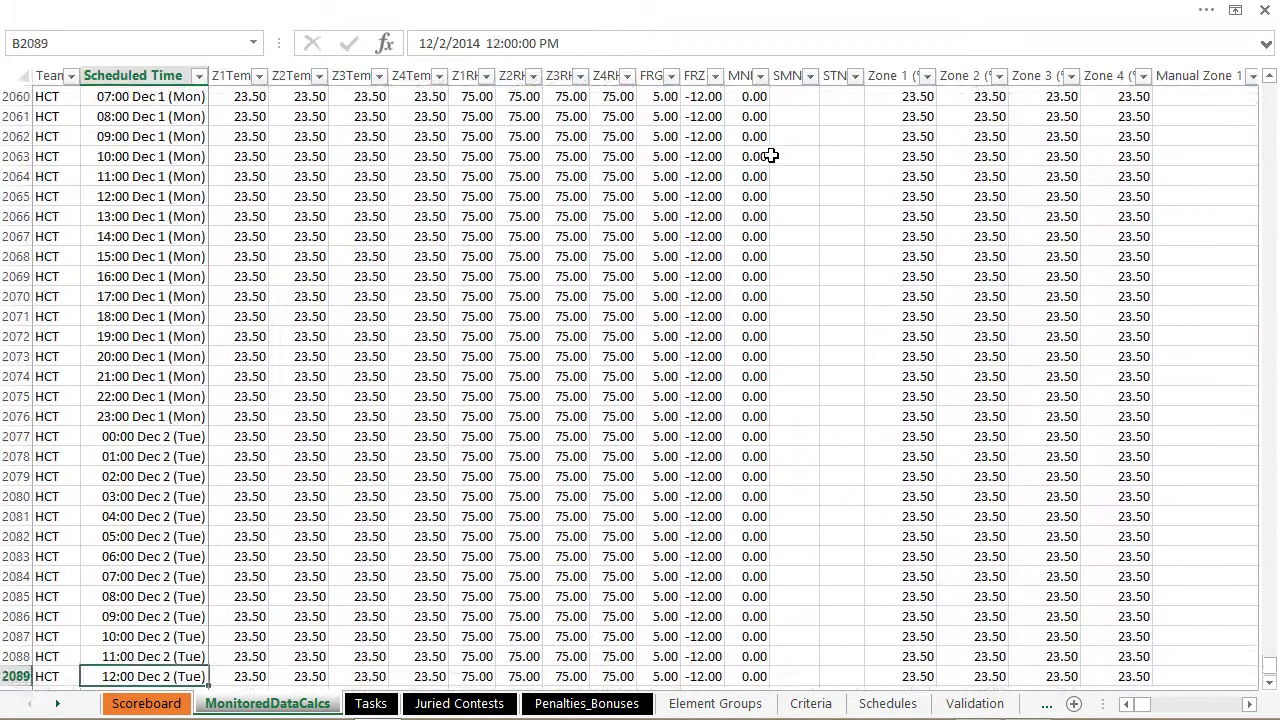
pyautogui.press('Down')
pyautogui.write('13:00 Nov 3 (Mon)')
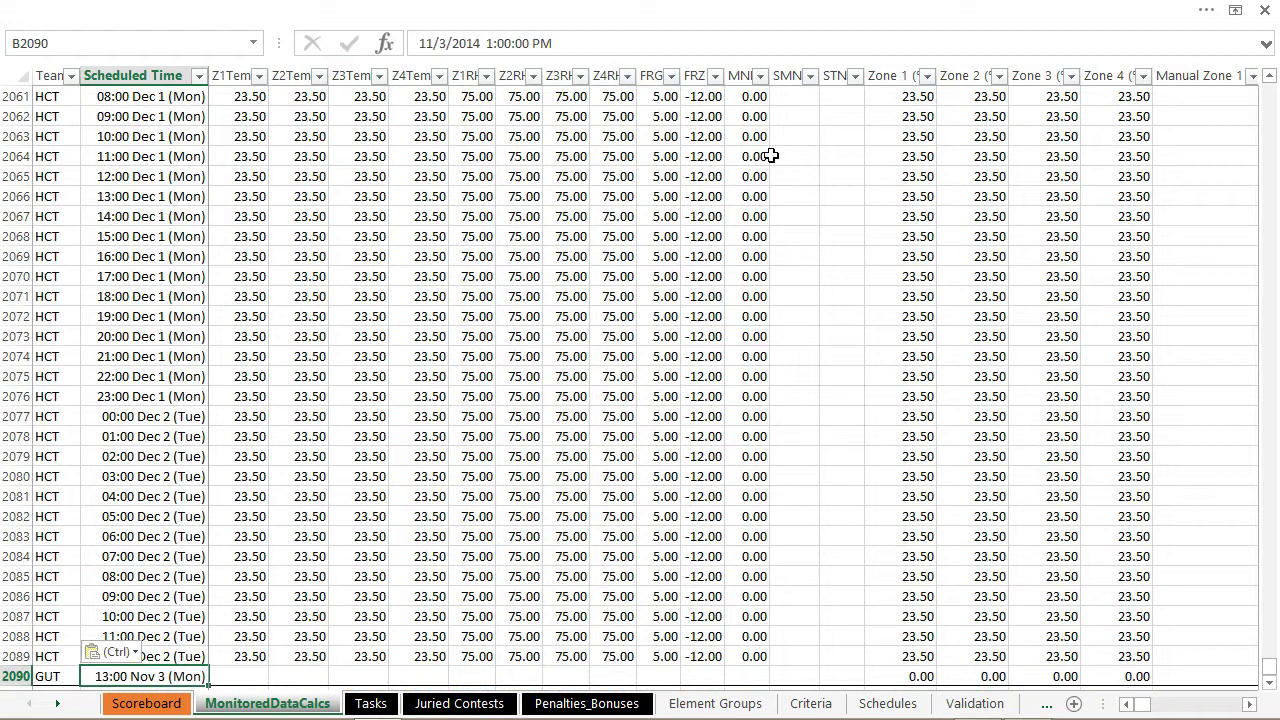
pyautogui.press('Right')
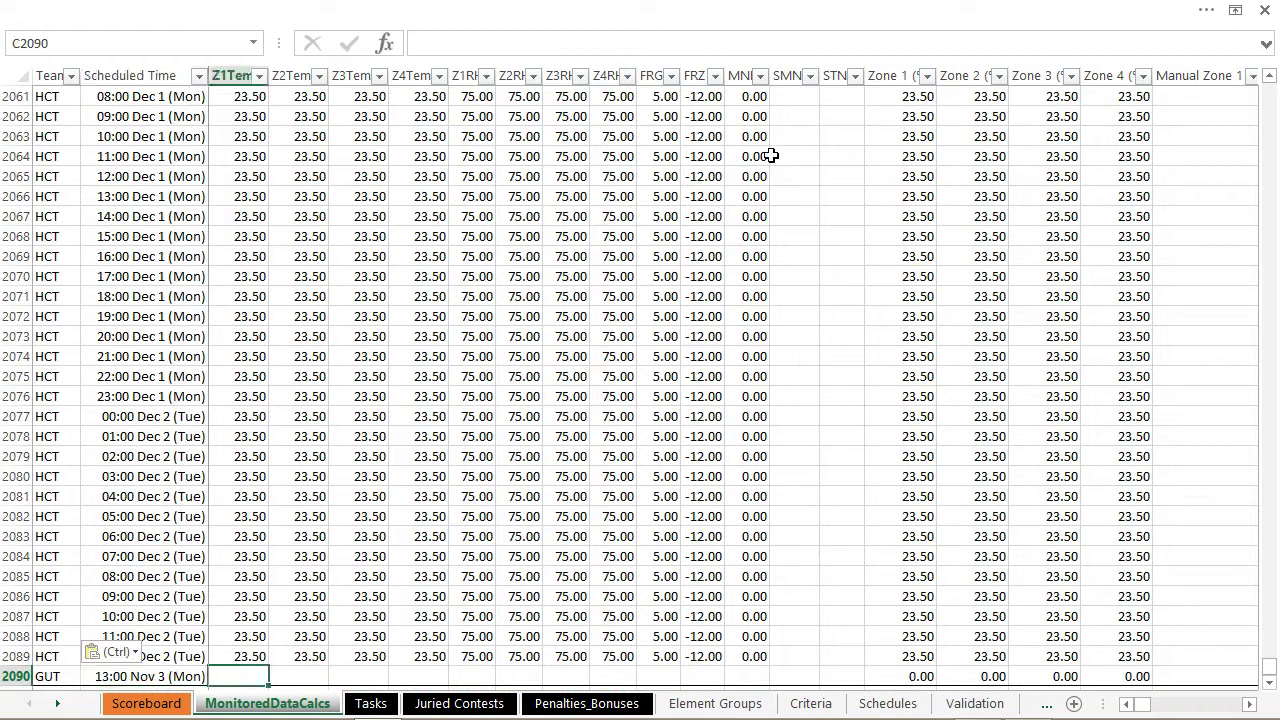
# - Undo the copied scheduled time and the new GUT record at the end of the table
pyautogui.hotkey('ctrl', 'z')
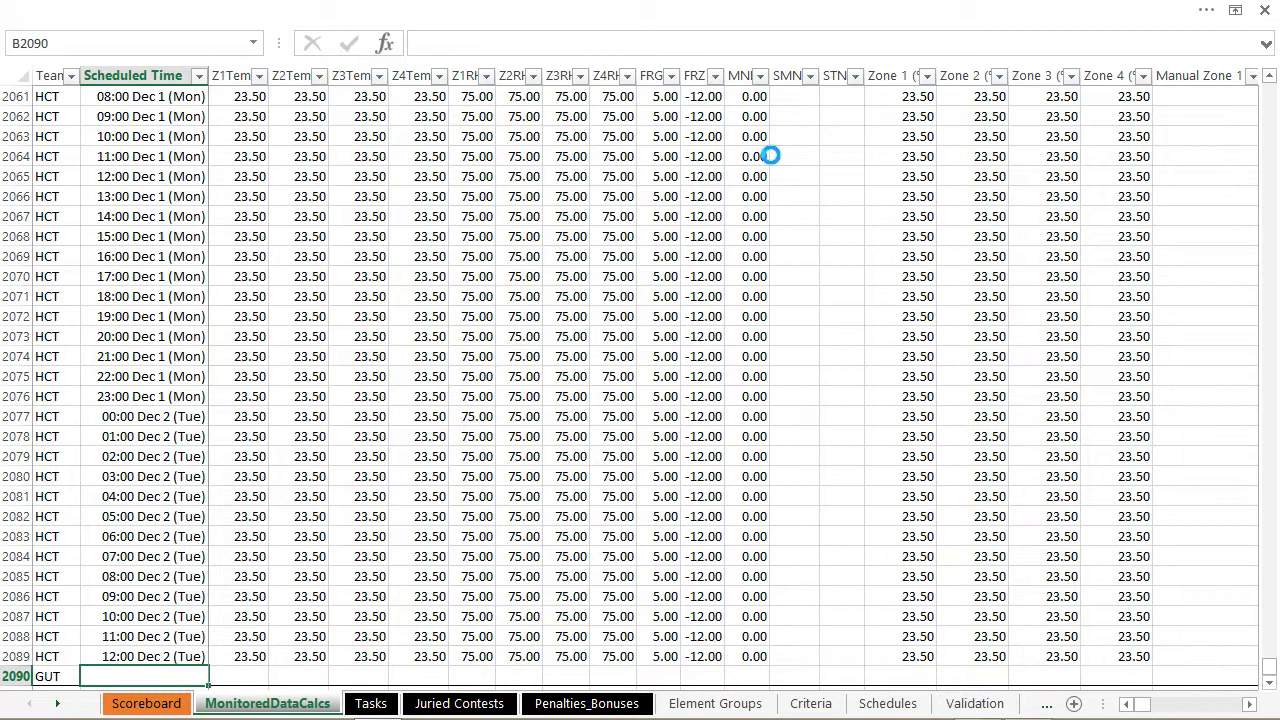
pyautogui.press('Left')
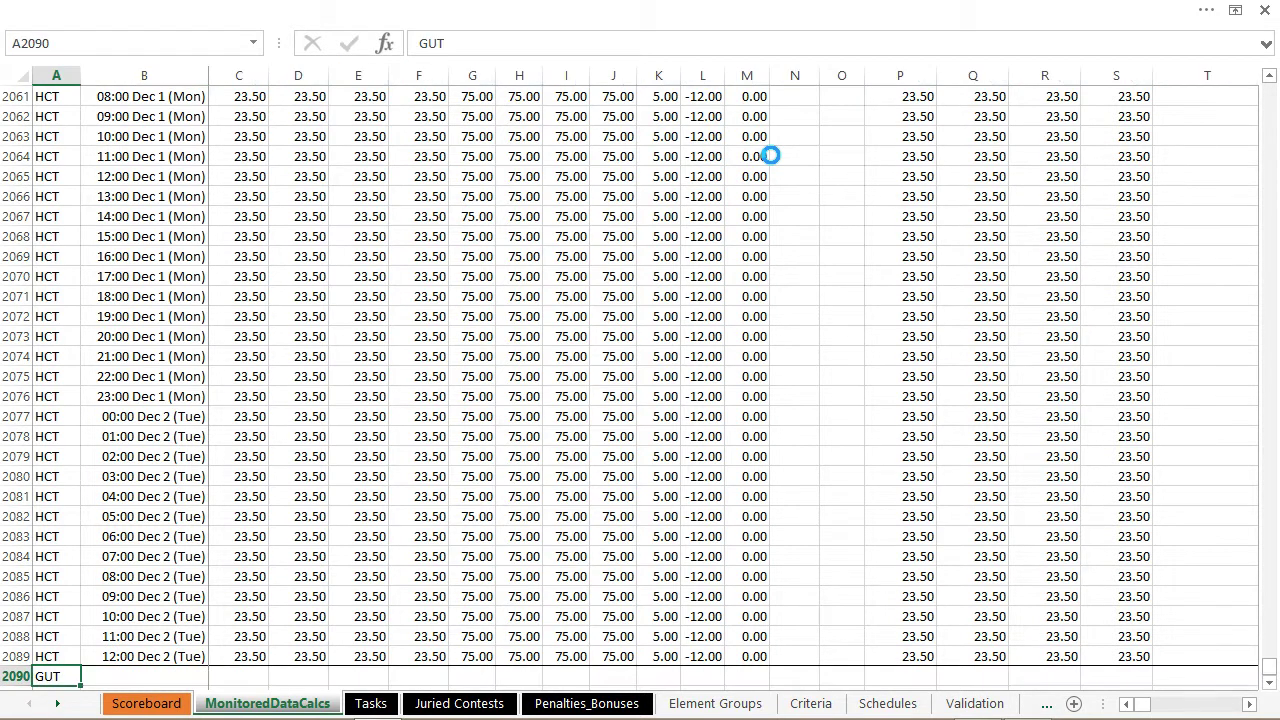
pyautogui.press('Up')
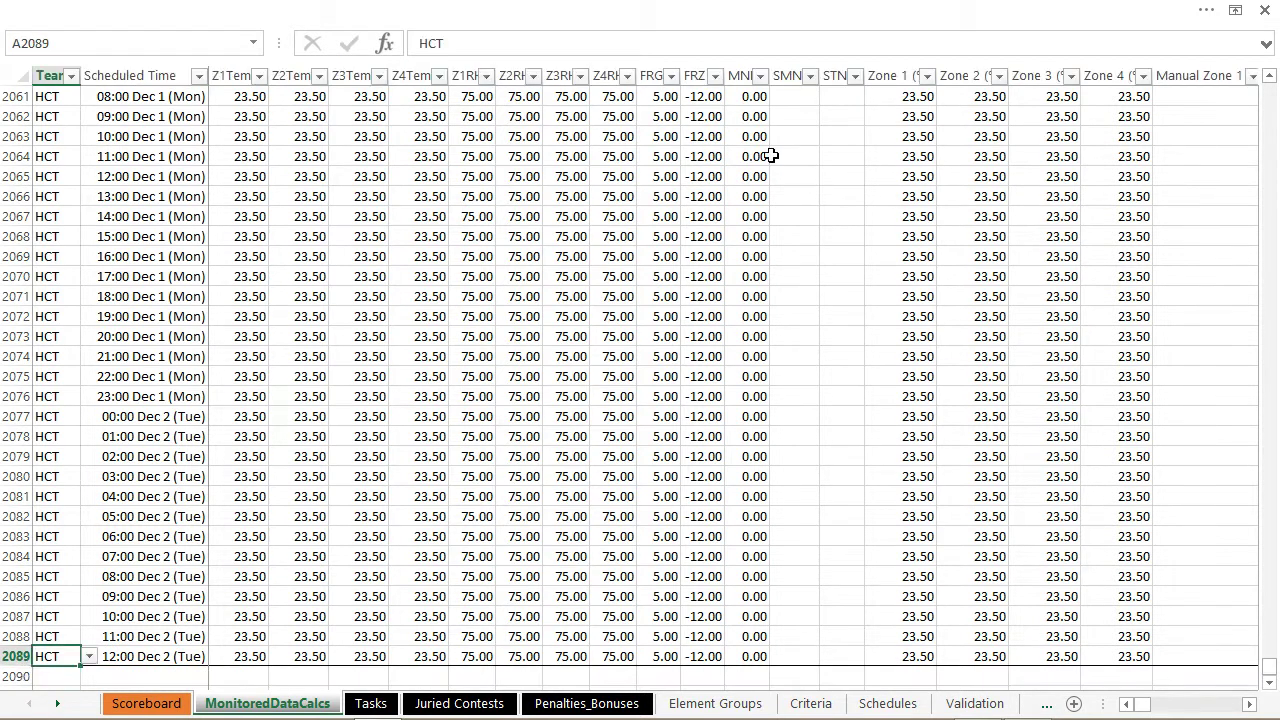
# - Try inserting a table row above the first DHO record, and undo the insertion
pyautogui.hotkey('ctrl', 'Up')
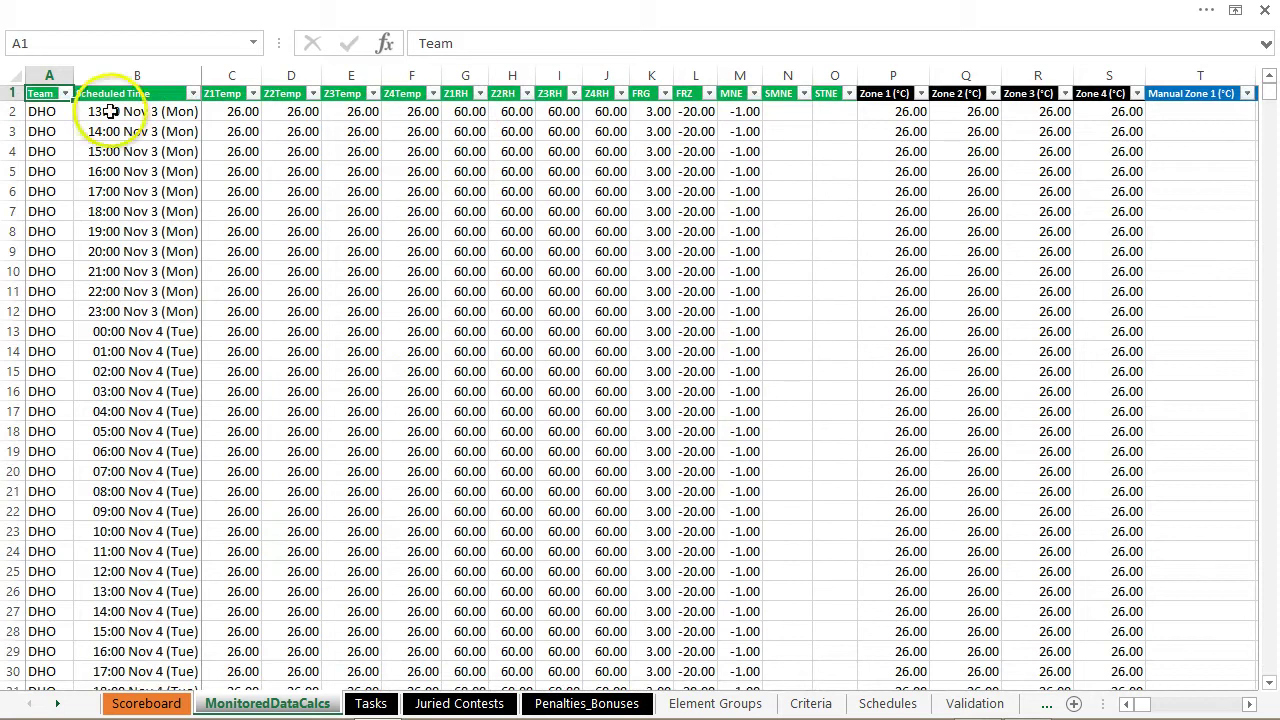
pyautogui.rightClick(37, 114)
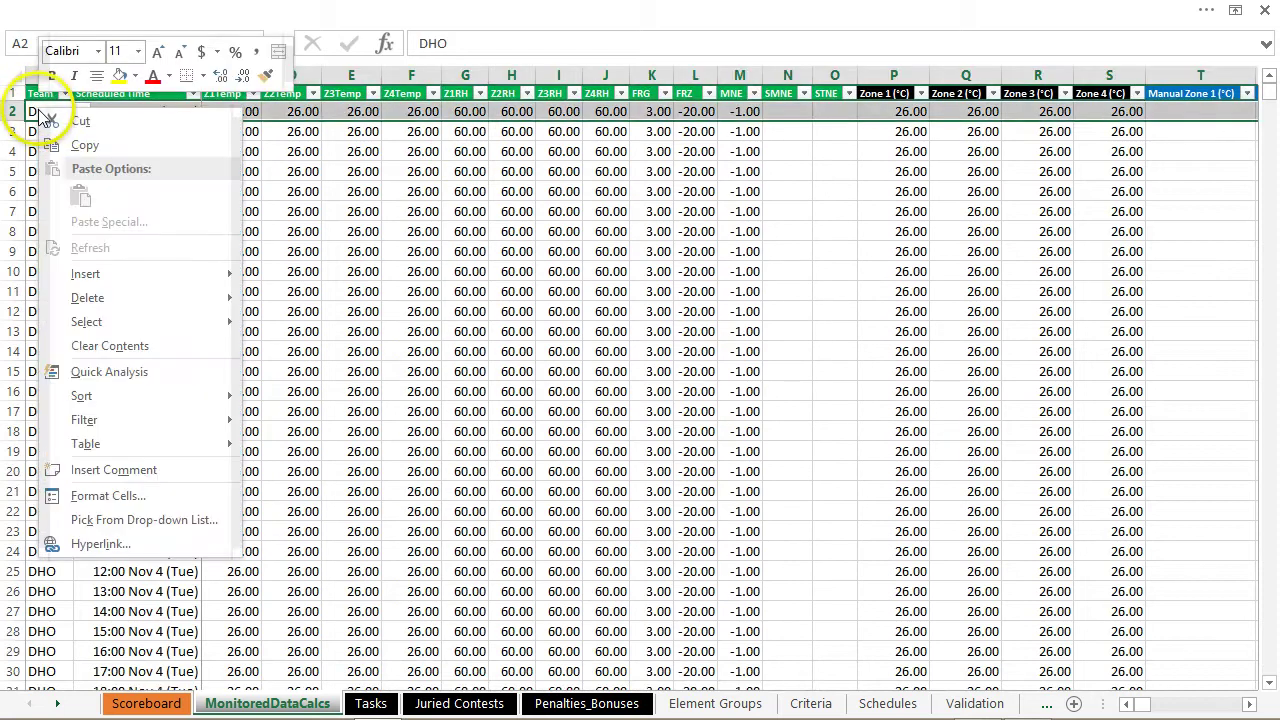
pyautogui.press('Escape')
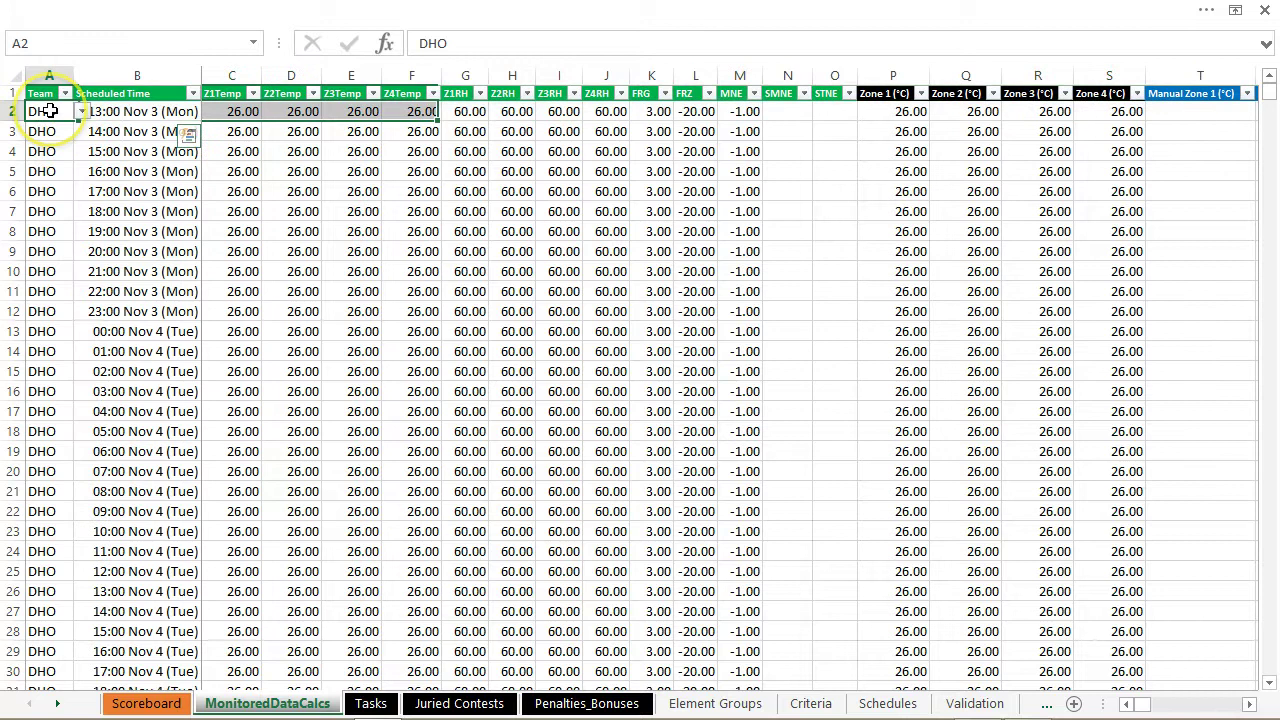
pyautogui.rightClick(53, 116)
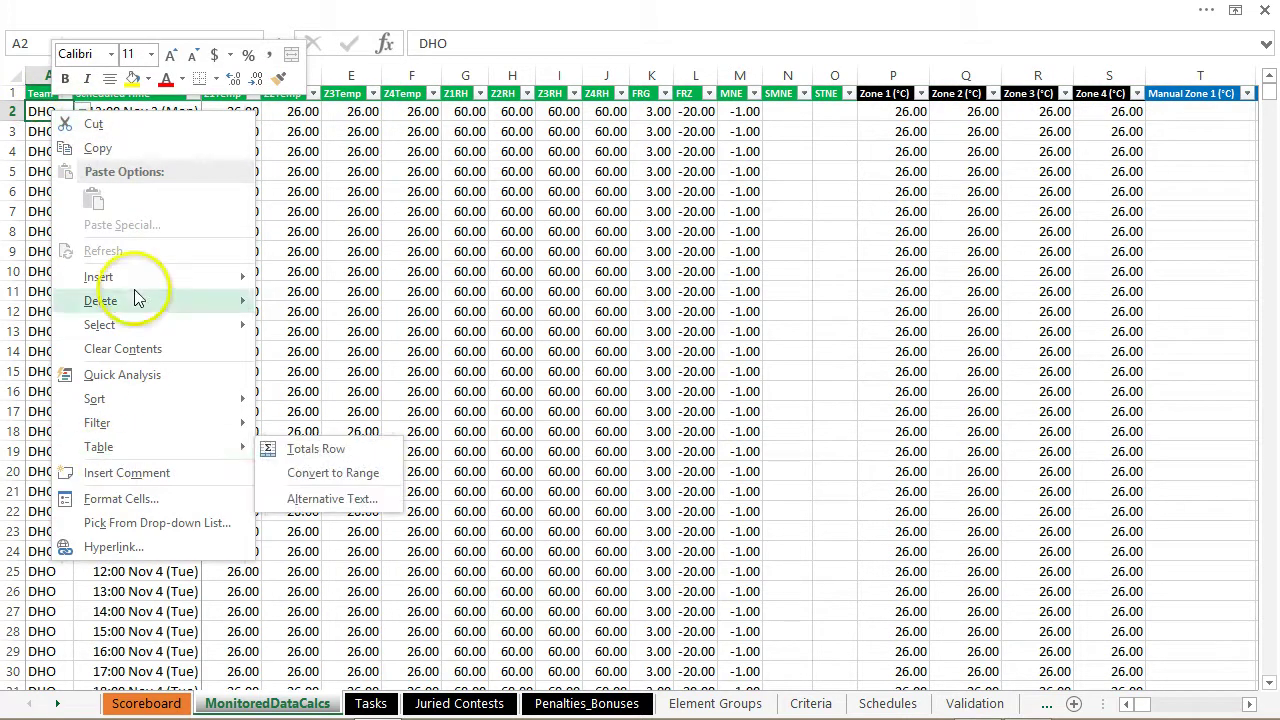
pyautogui.press('Escape')
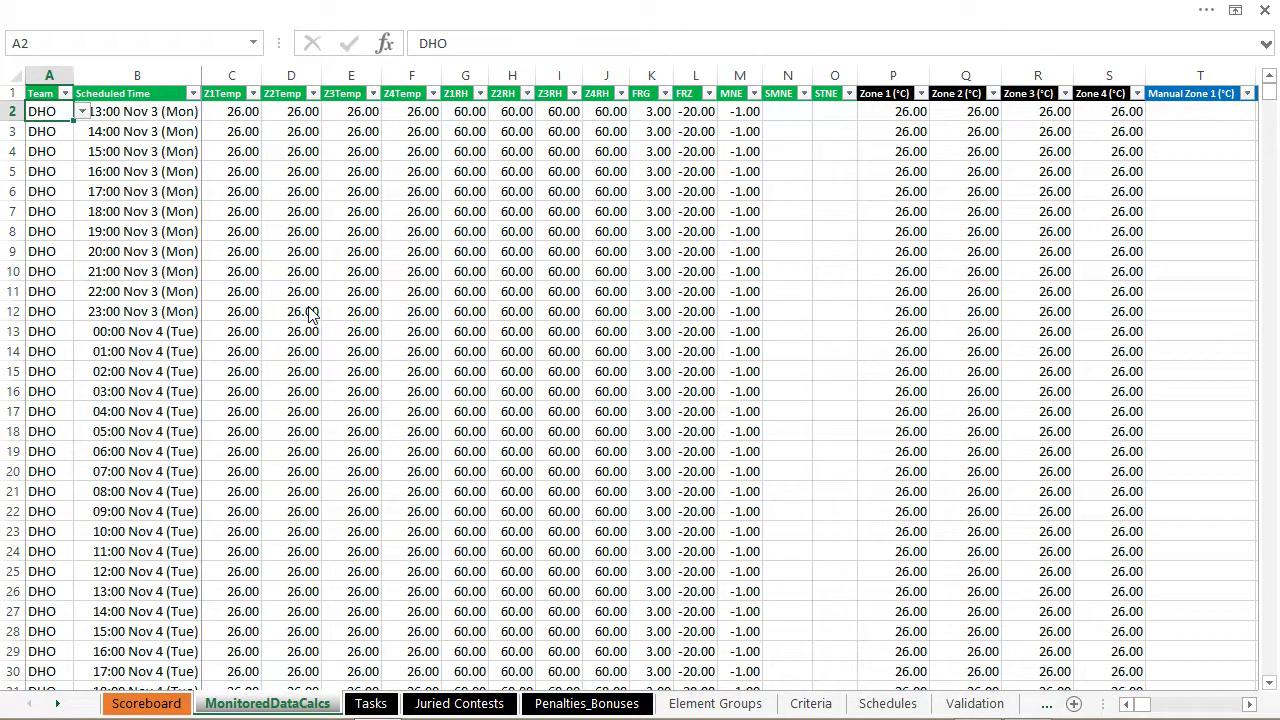
pyautogui.click(354, 112)
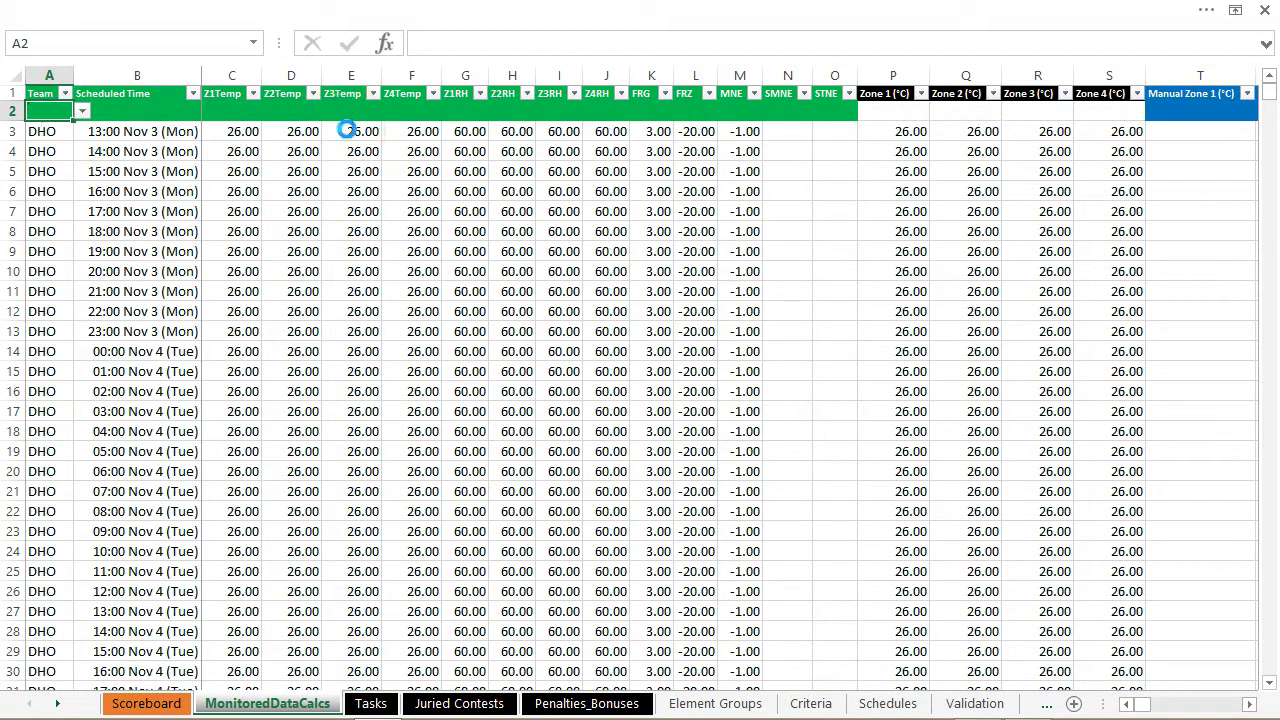
pyautogui.hotkey('ctrl', 'z')
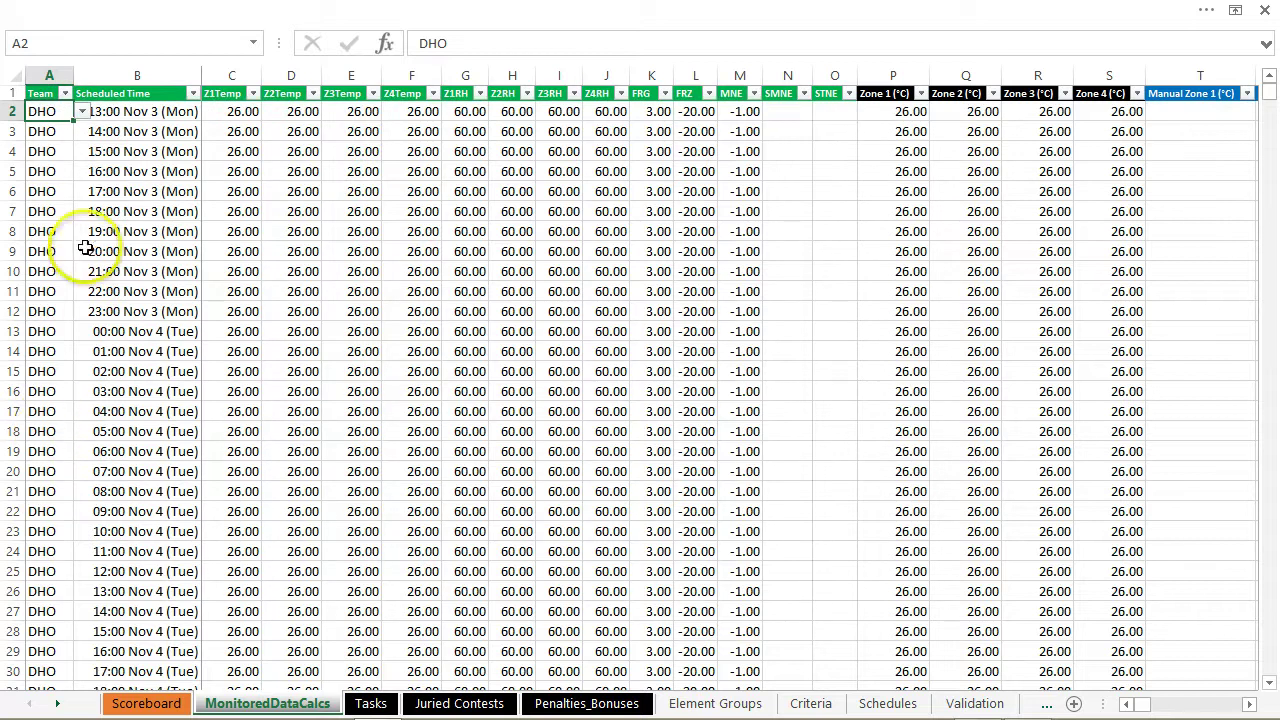
# - Try inserting an entire worksheet row above row 2, and undo the insertion
pyautogui.click(15, 111)
pyautogui.rightClick(15, 111)
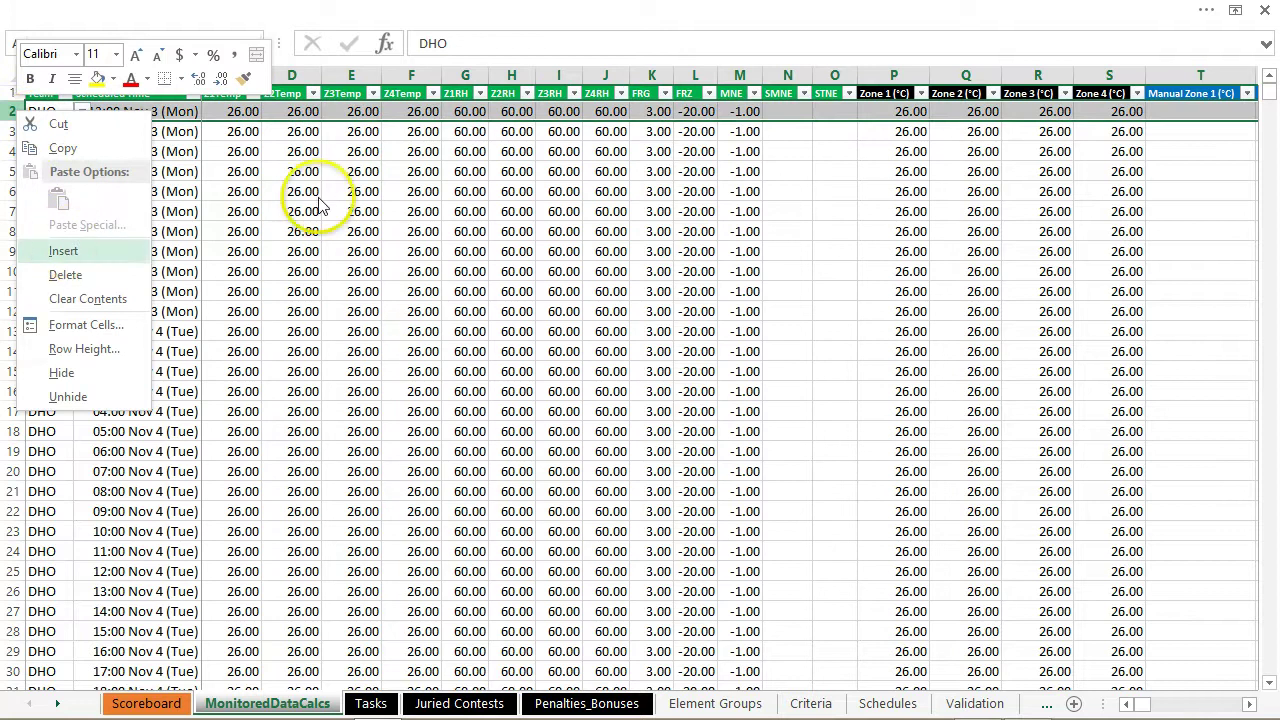
pyautogui.click(63, 251)
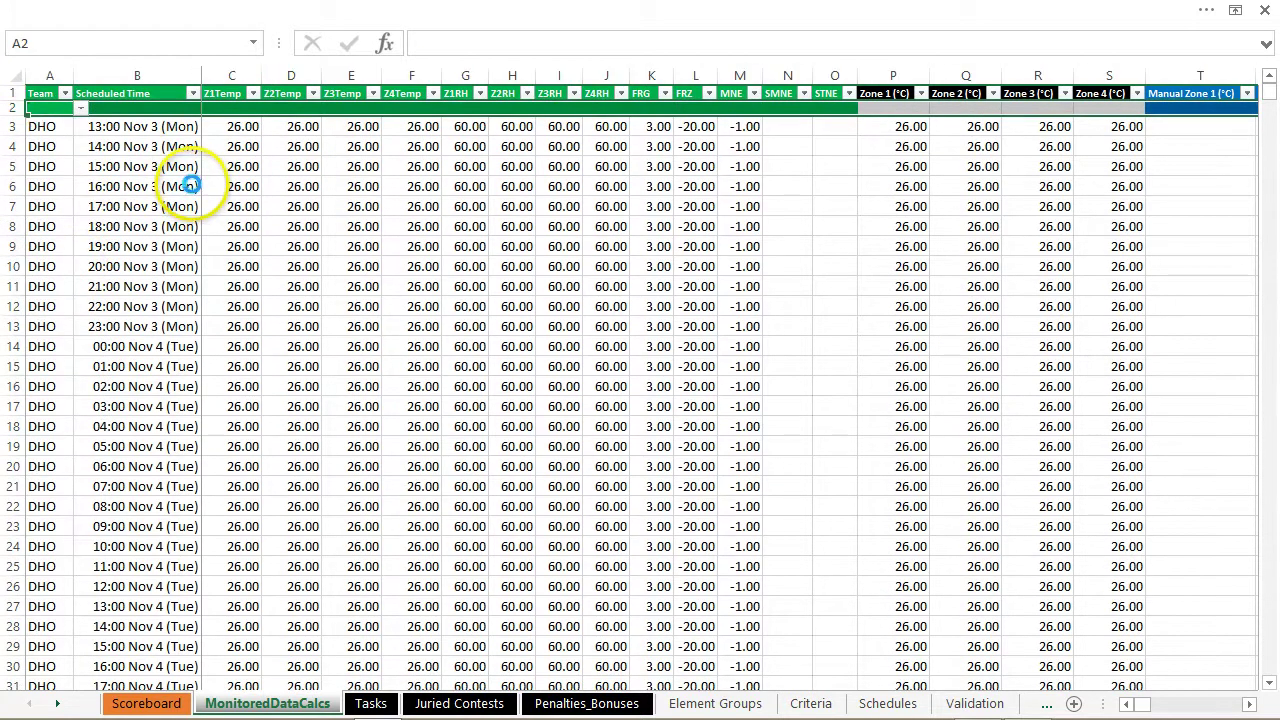
pyautogui.hotkey('ctrl', 'z')
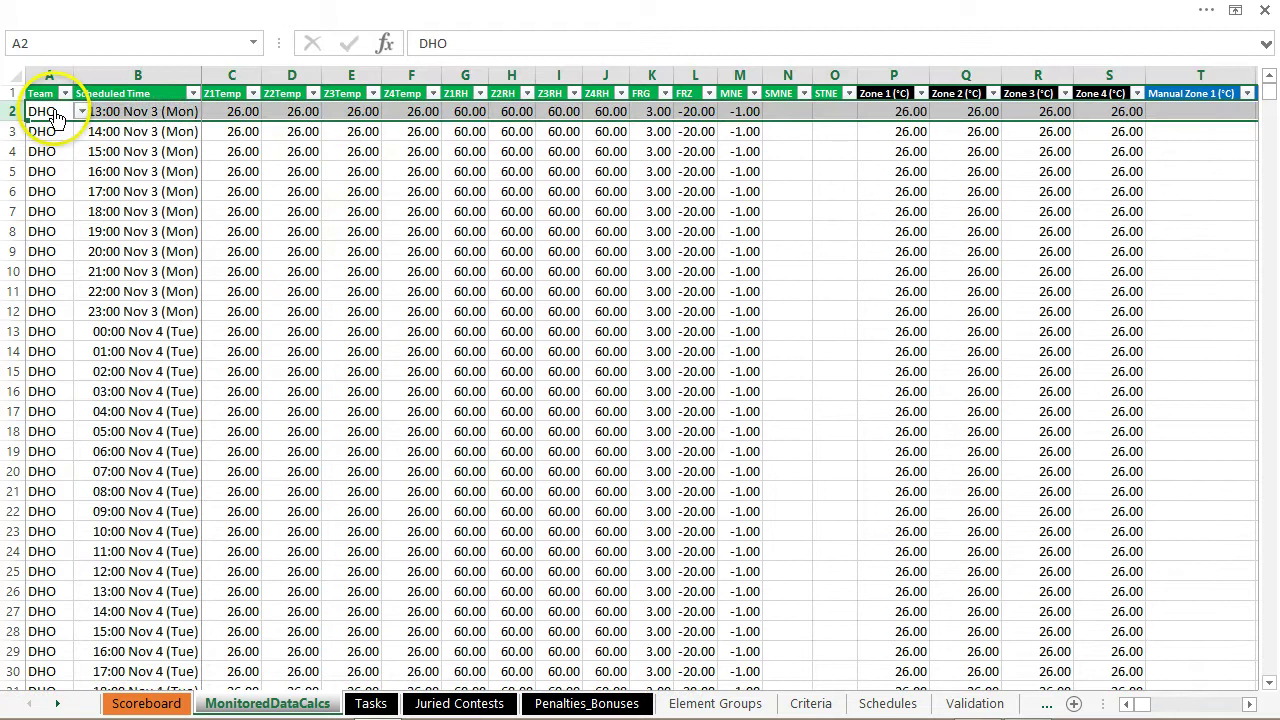
# - Locate the first empty row below the last HCT record and return to the first DHO record
pyautogui.click(54, 111)
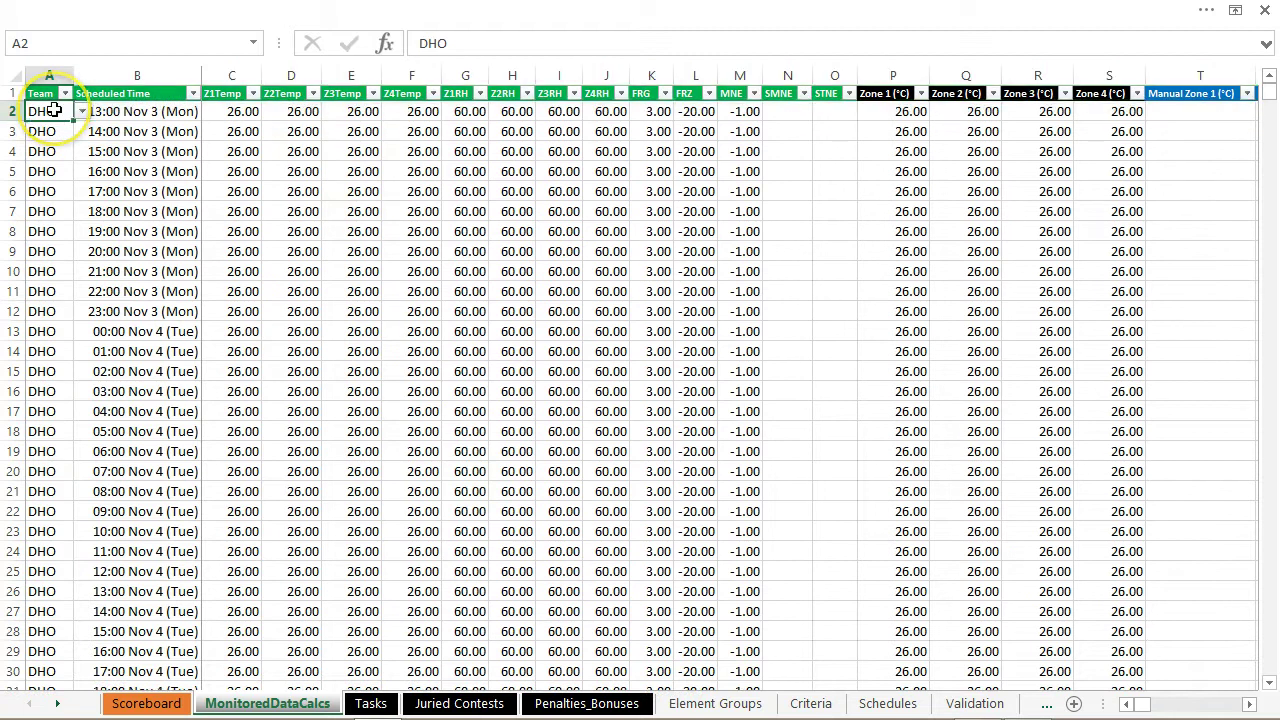
pyautogui.click(62, 331)
pyautogui.hotkey('ctrl', 'Down')
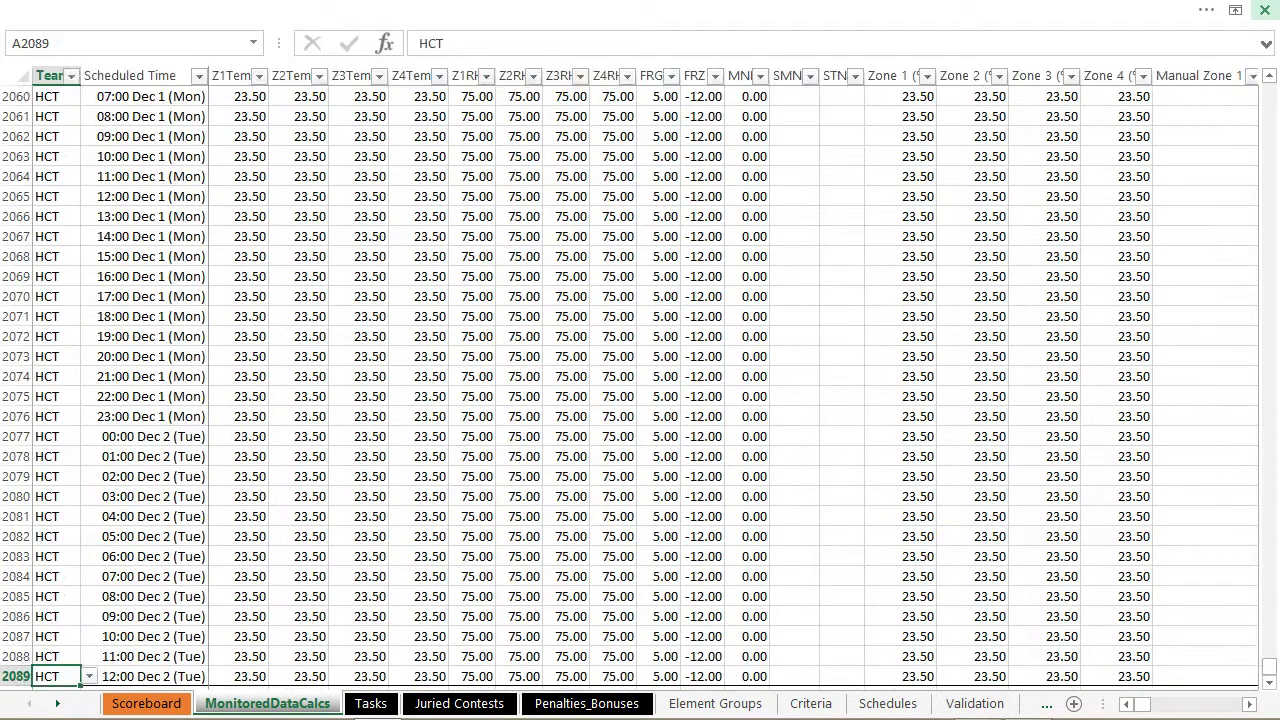
pyautogui.press('Down')
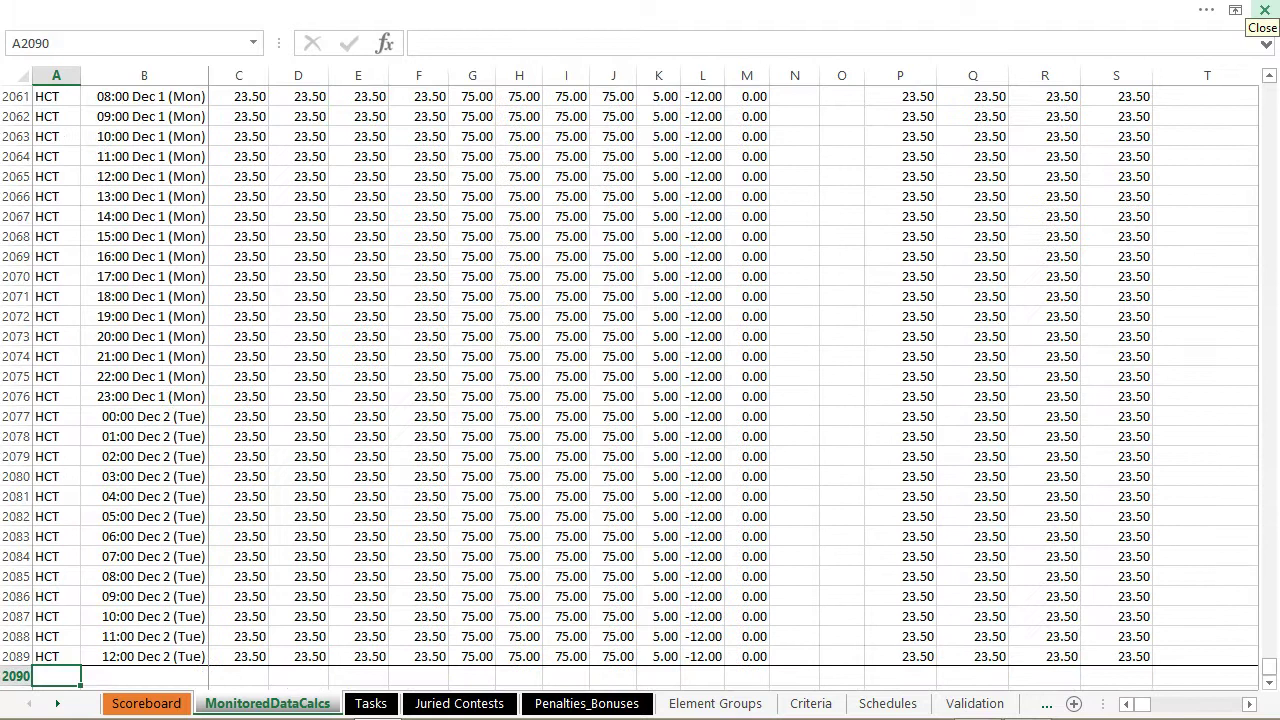
pyautogui.press('Up')
pyautogui.hotkey('ctrl', 'Up')
pyautogui.press('Down')
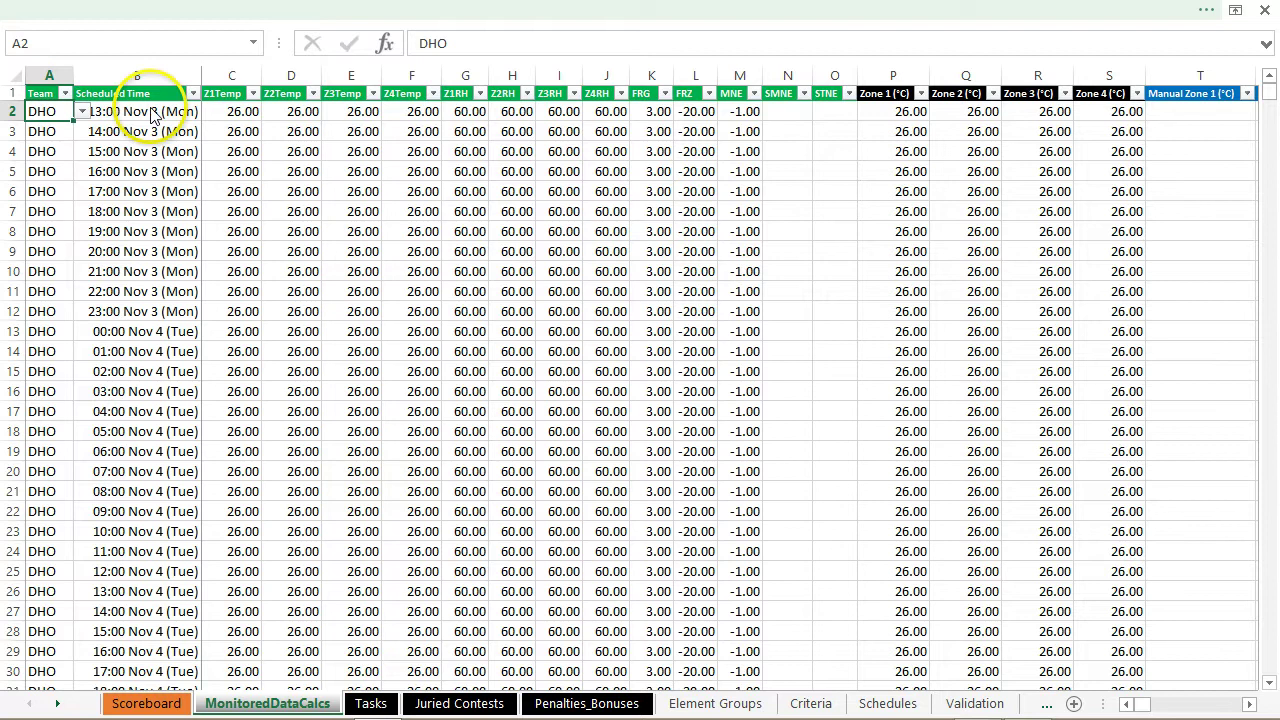
# - Clear the first DHO record's entries from Team through STNE in row 2
pyautogui.moveTo(140, 111); pyautogui.dragTo(740, 111)
pyautogui.press('Right')
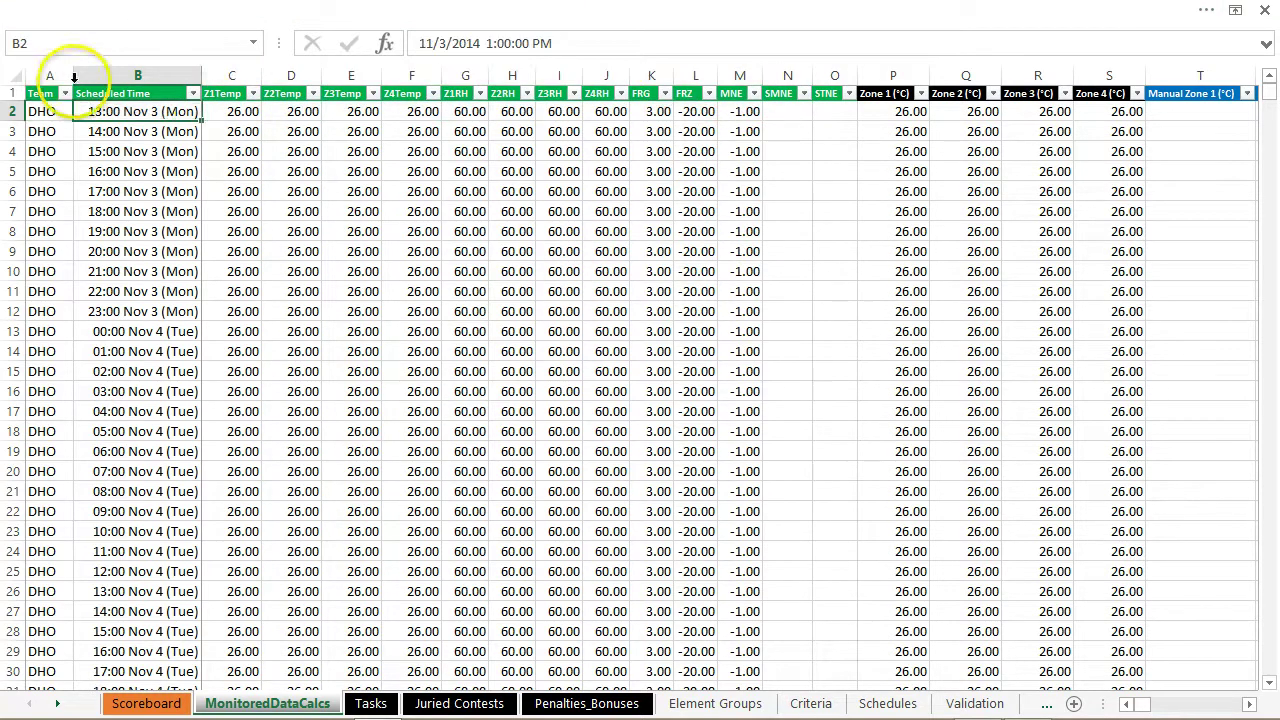
pyautogui.click(45, 111)
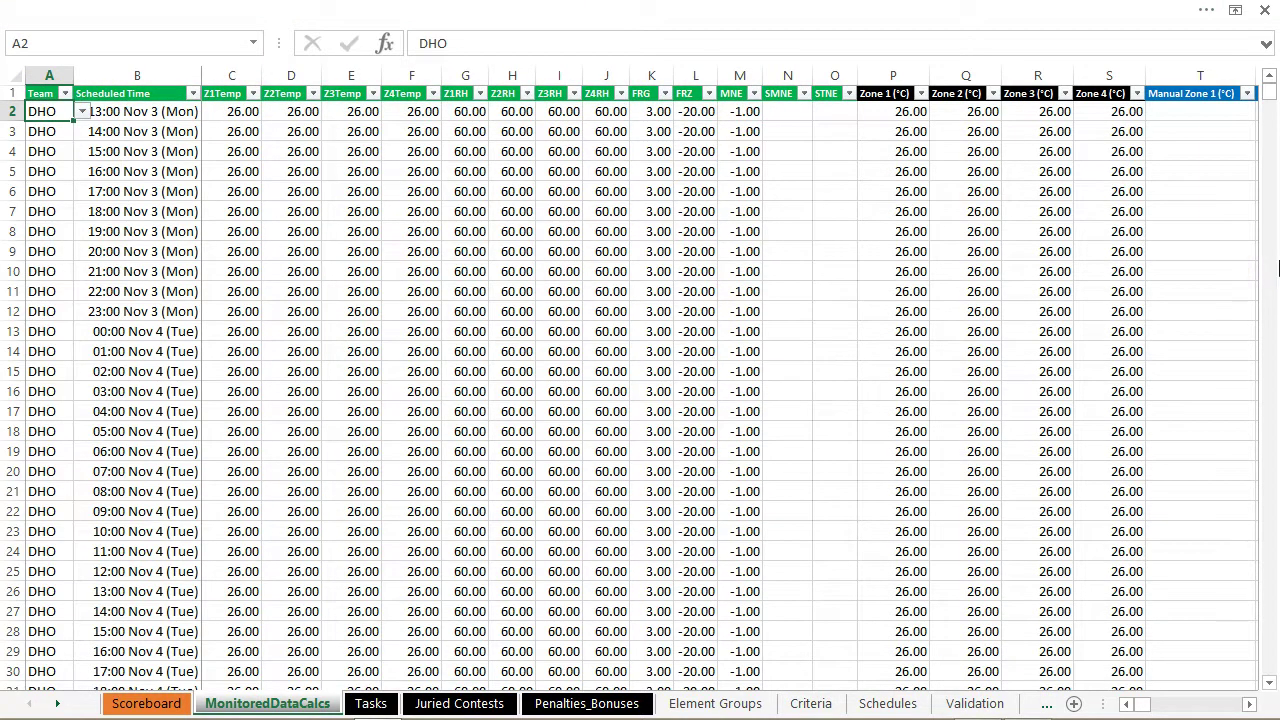
pyautogui.moveTo(45, 111); pyautogui.dragTo(834, 111)
pyautogui.press('Delete')
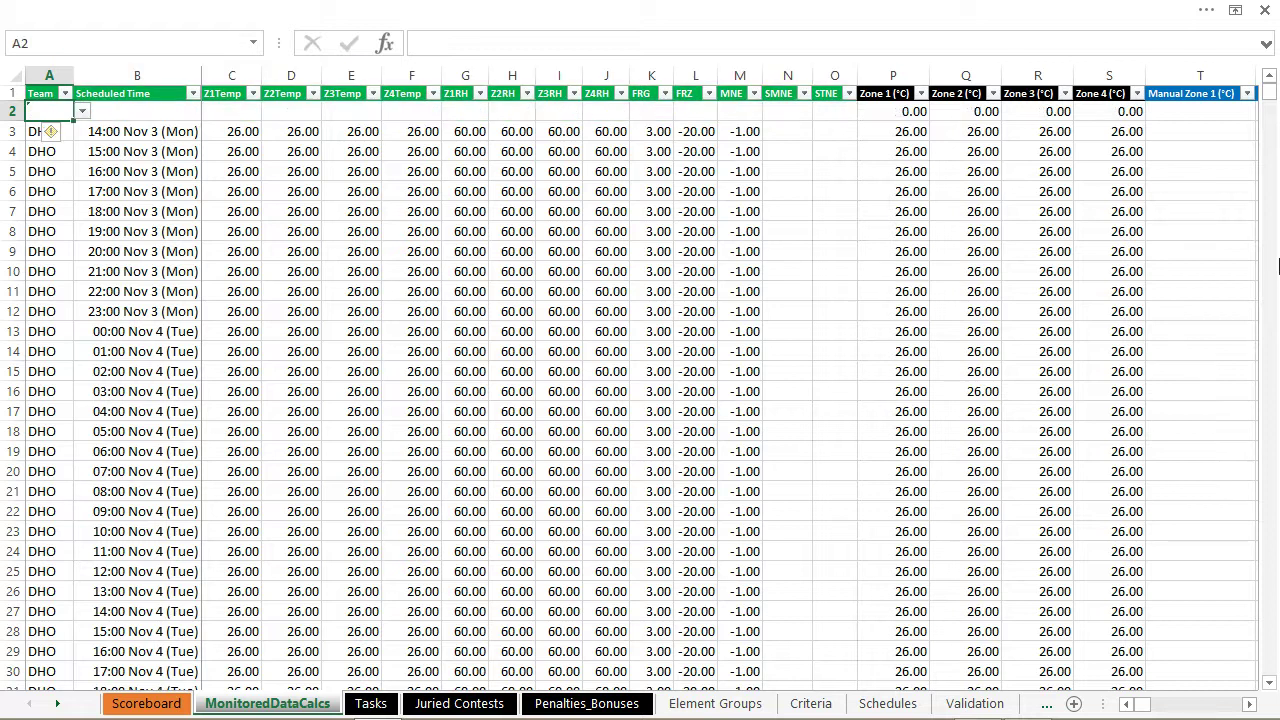
# - Choose DHO as the team for the cleared record in row 2
pyautogui.click(82, 111)
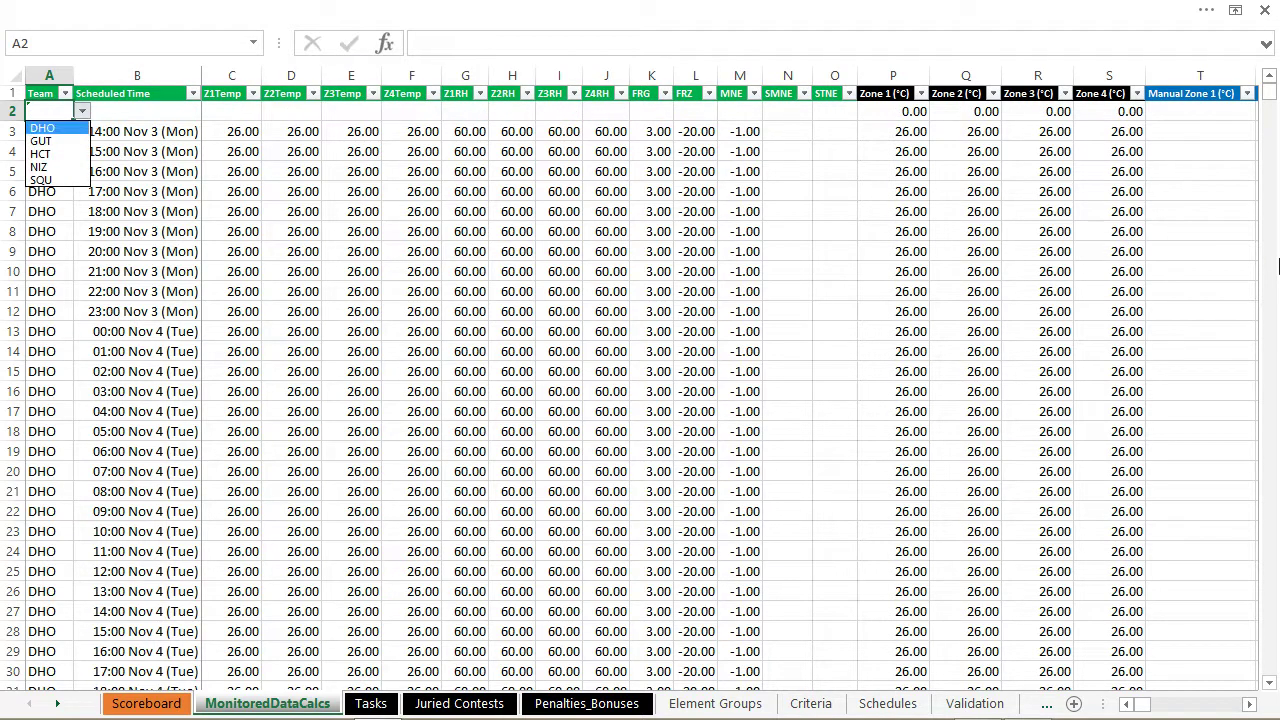
pyautogui.press('Down')
pyautogui.press('Up')
pyautogui.press('Return')
pyautogui.press('Tab')
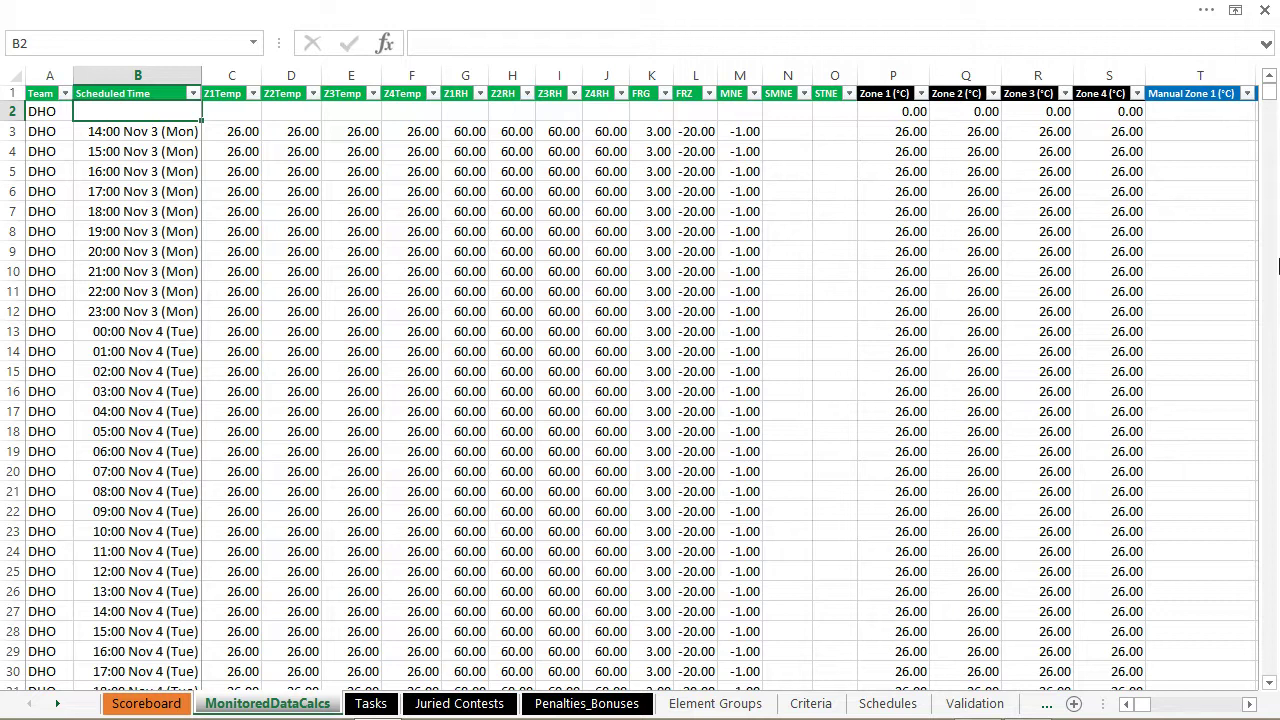
# - Copy the scheduled time from row 3 into row 2 and change its time to 1:00:00 PM
pyautogui.press('Down')
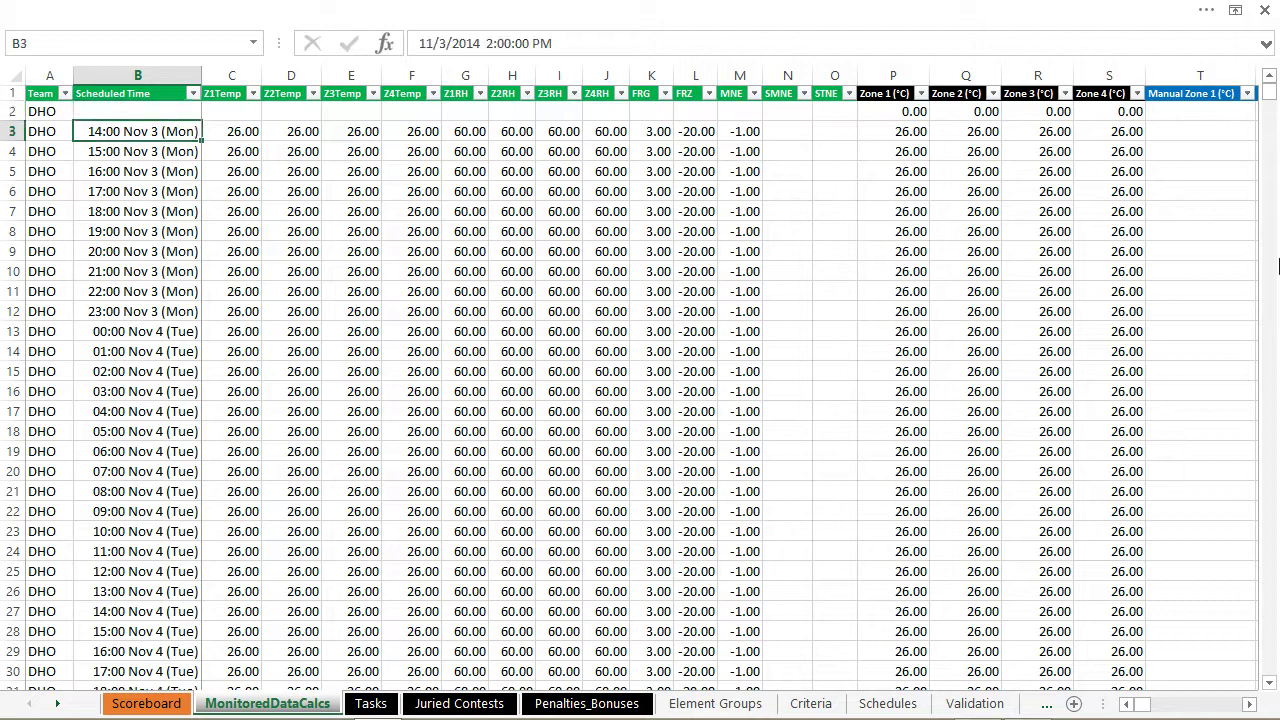
pyautogui.hotkey('ctrl', 'c')
pyautogui.press('Up')
pyautogui.hotkey('ctrl', 'v')
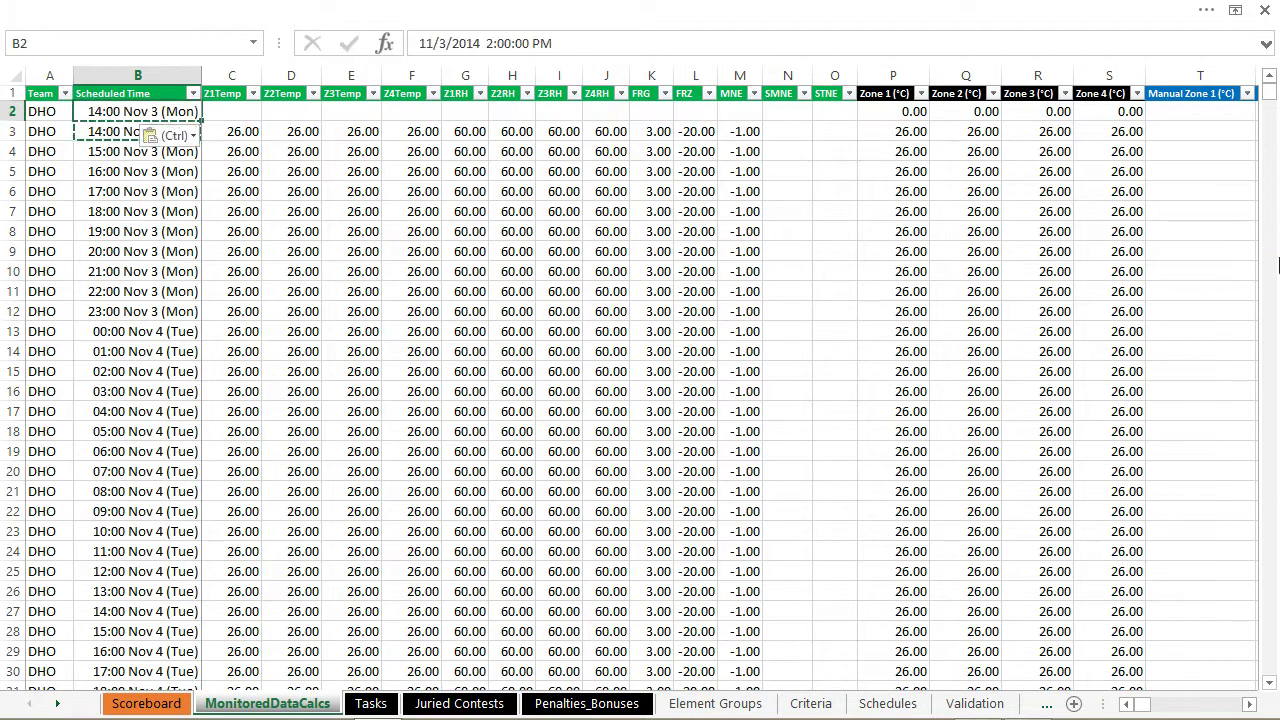
pyautogui.press('F2')
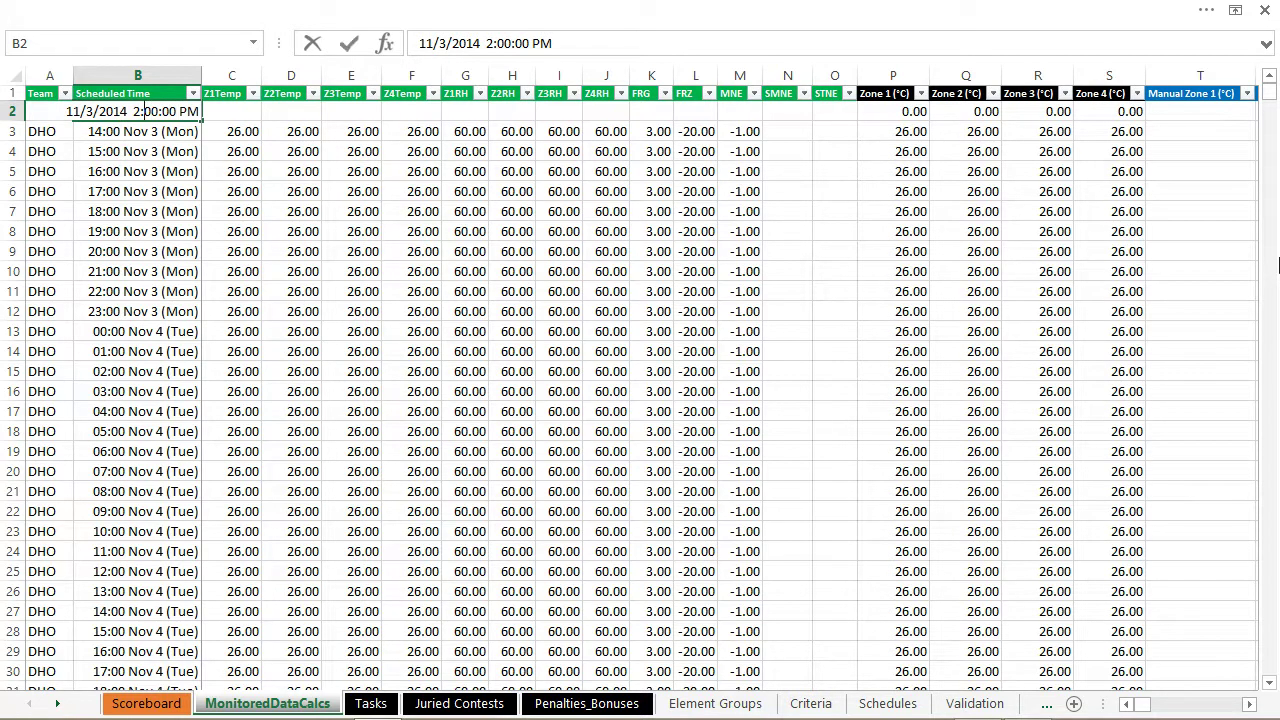
pyautogui.press('BackSpace')
pyautogui.write('1')
pyautogui.press('Return')
pyautogui.press('Up')
pyautogui.press('Down')
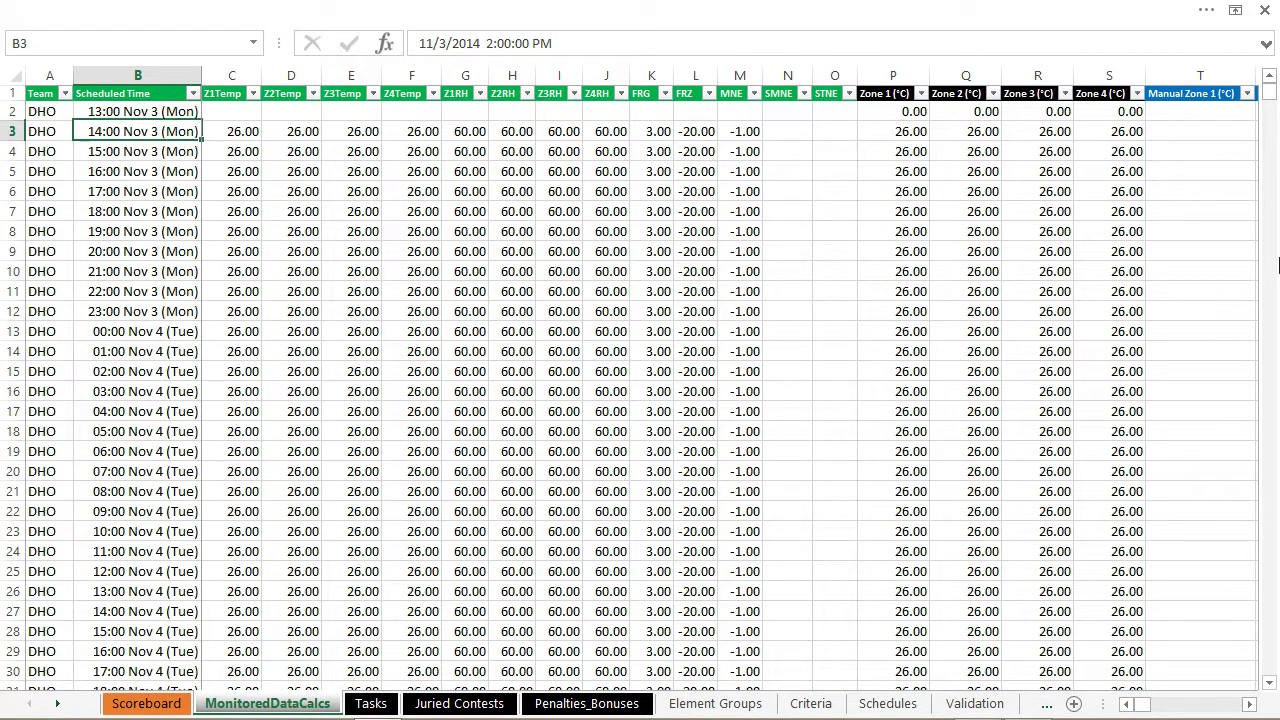
pyautogui.press('Up')
pyautogui.press('Right')
pyautogui.press('Left')
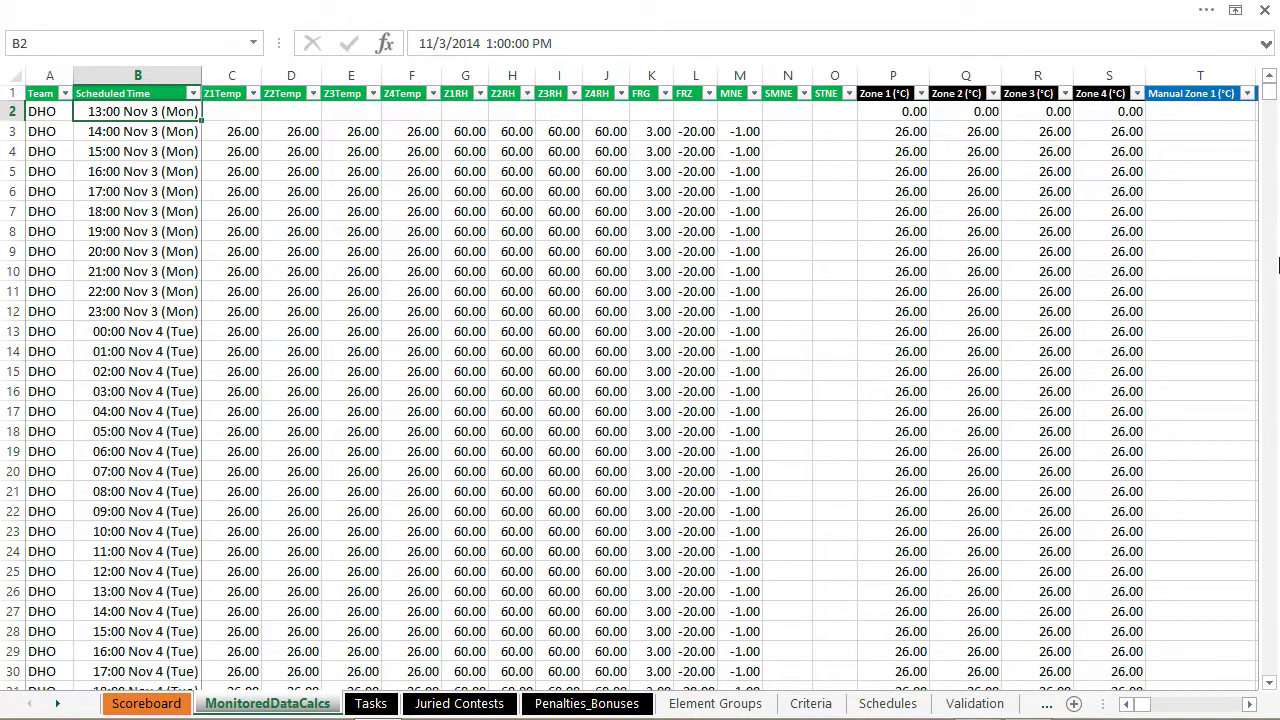
# - Enter 26 for Z1Temp, Z2Temp, Z3Temp and Z4Temp in the row 2 DHO record
pyautogui.press('Right')
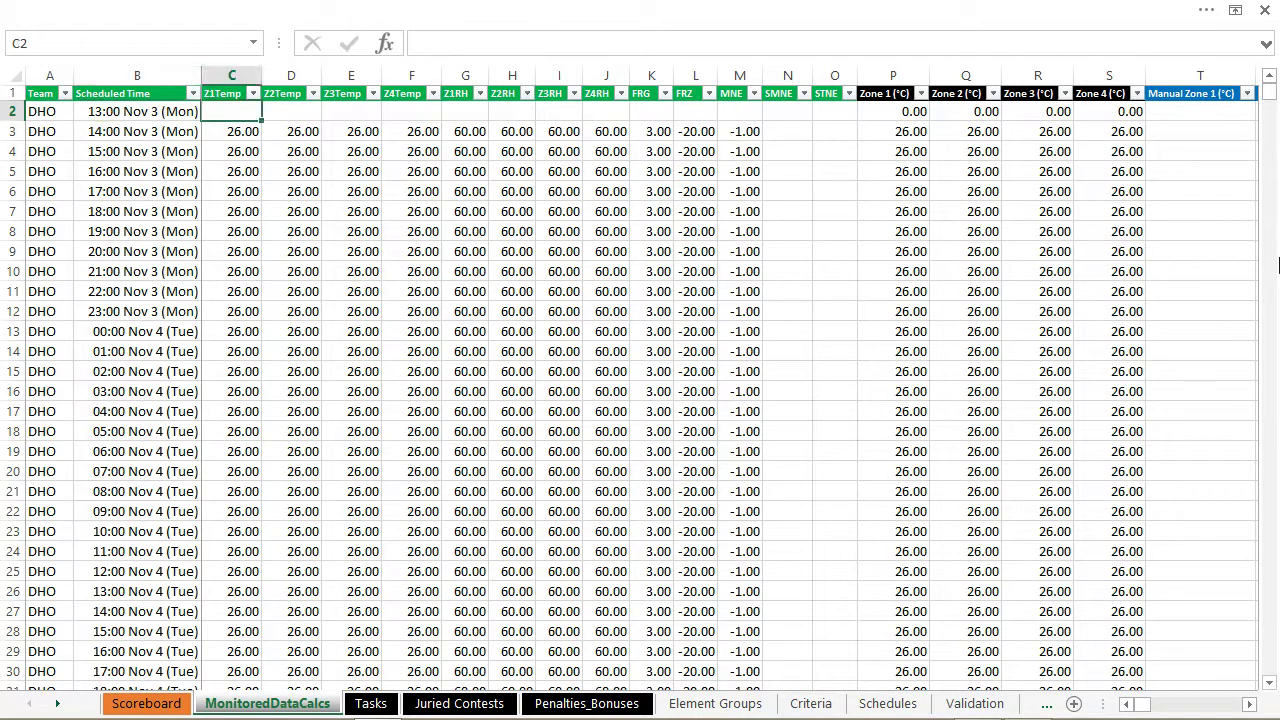
pyautogui.click(1278, 252)
pyautogui.write('26')
pyautogui.press('Tab')
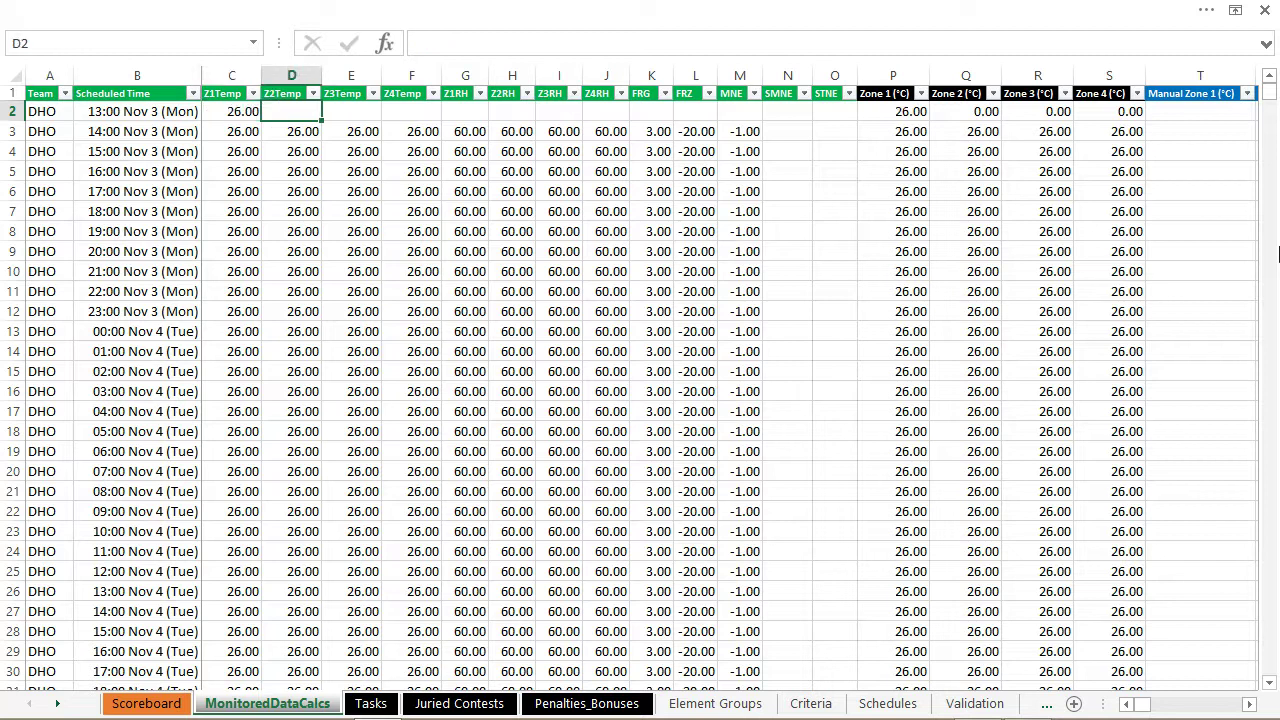
pyautogui.write('26')
pyautogui.press('Tab')
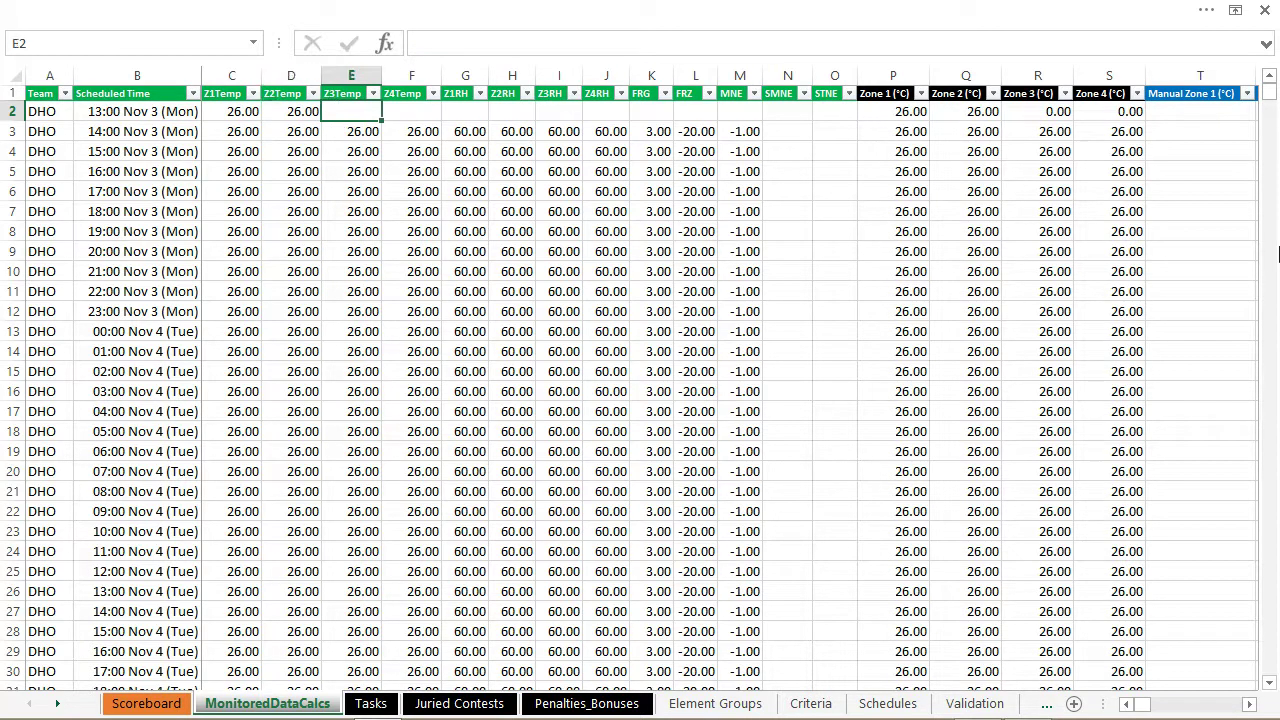
pyautogui.write('26')
pyautogui.press('Tab')
pyautogui.write('26')
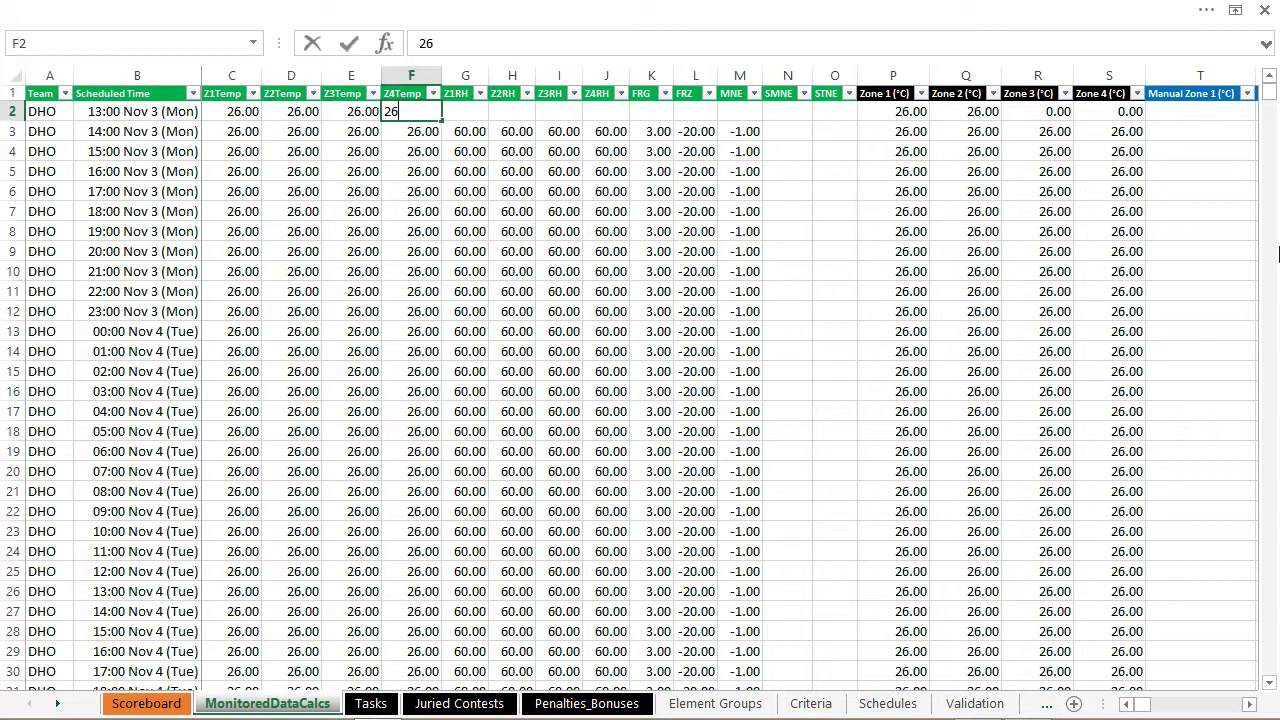
pyautogui.press('Tab')
# - Copy the Z1RH through MNE values from the 14:00 Nov 3 record into the row 2 DHO record
pyautogui.press('Down')
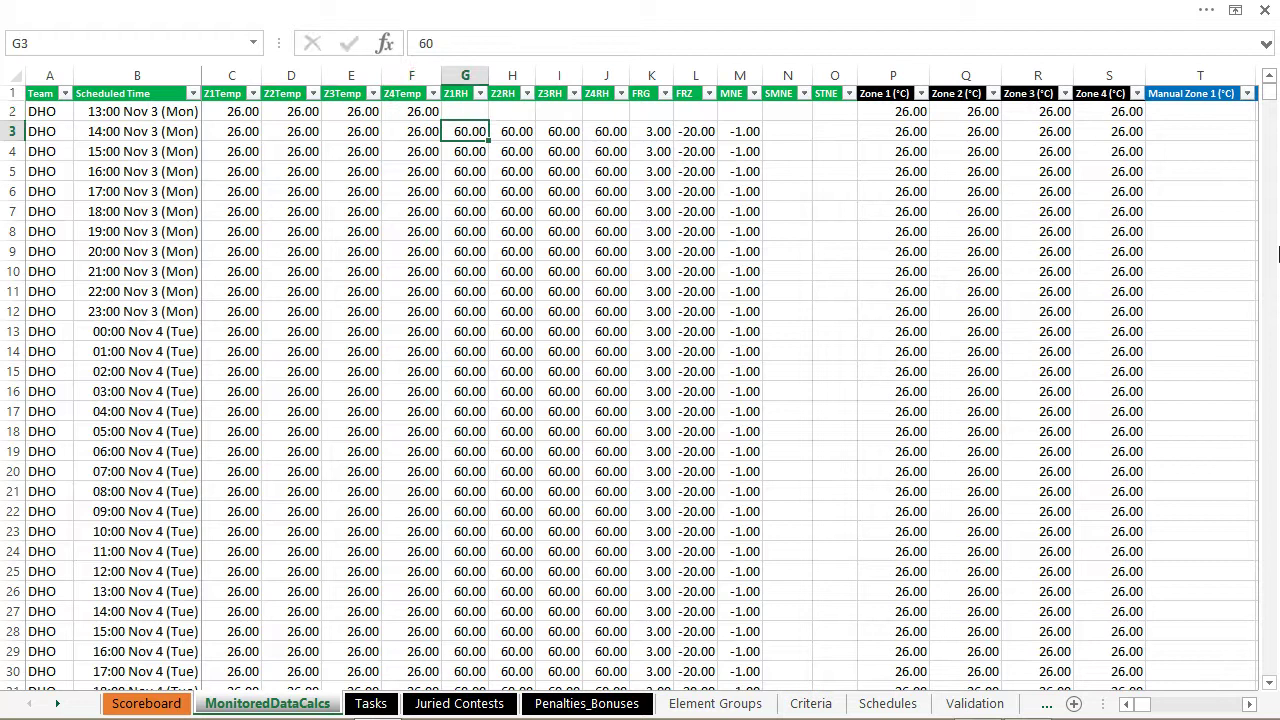
pyautogui.hotkey('shift', 'Right')
pyautogui.hotkey('shift', 'Right')
pyautogui.hotkey('shift', 'Right')
pyautogui.hotkey('shift', 'Right')
pyautogui.hotkey('shift', 'Right')
pyautogui.hotkey('shift', 'Right')
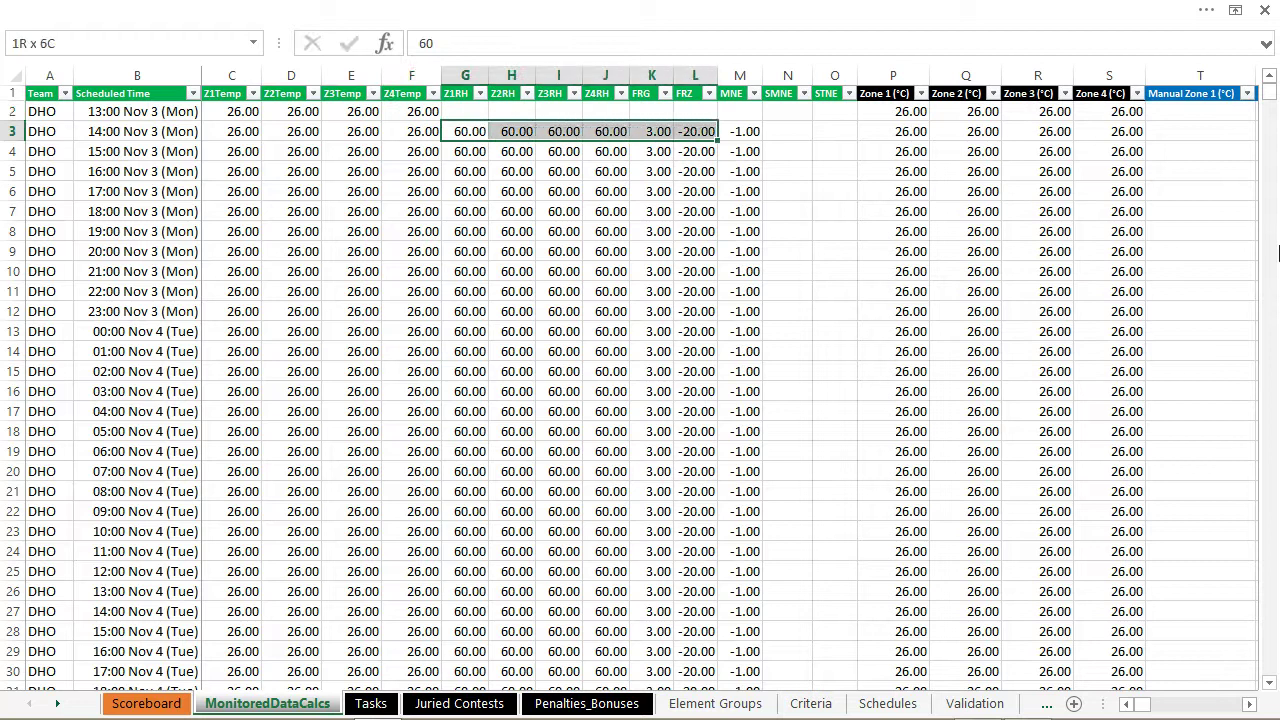
pyautogui.hotkey('ctrl', 'c')
pyautogui.press('Up')
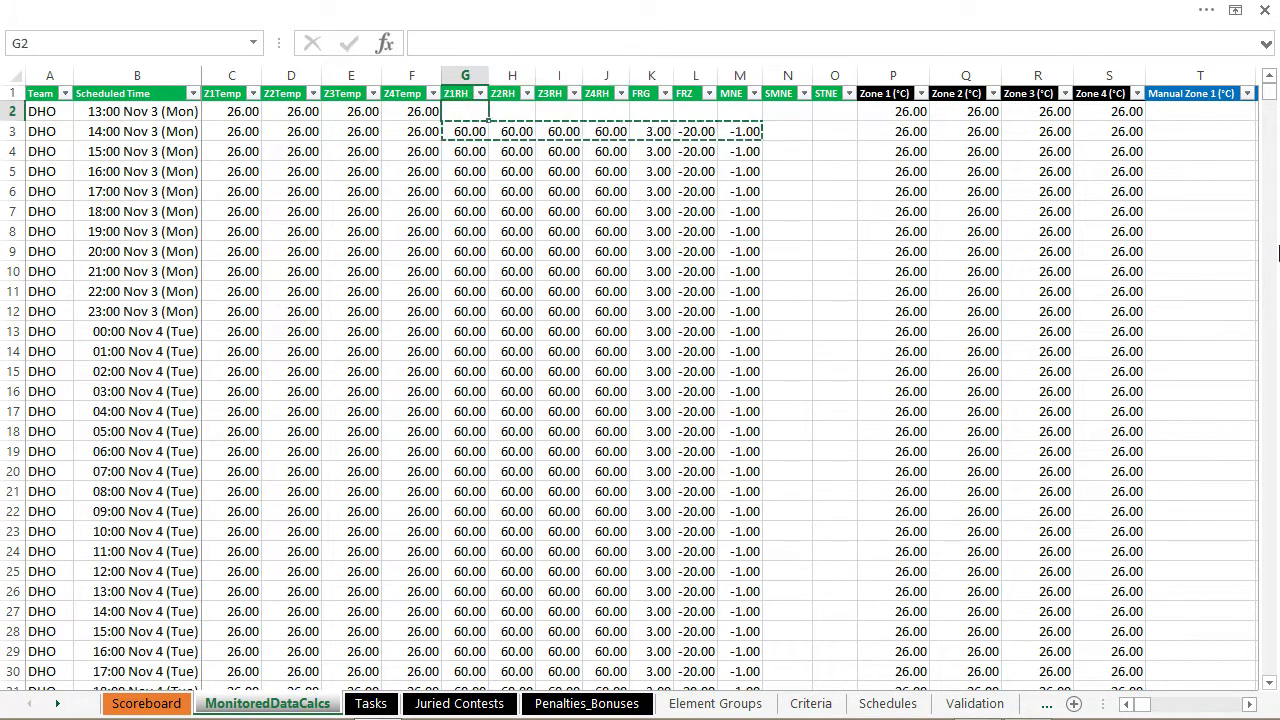
pyautogui.hotkey('ctrl', 'v')
pyautogui.press('Left')
pyautogui.press('Left')
pyautogui.press('Escape')
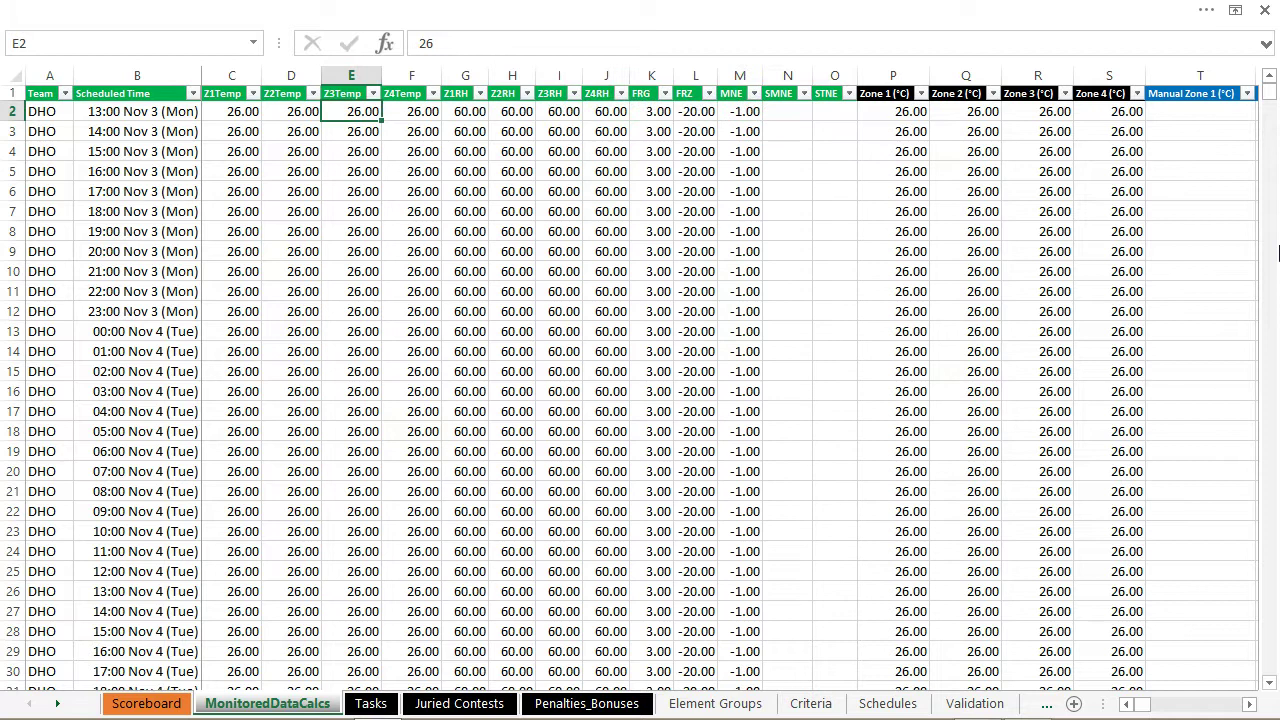
# - Set Z2Temp of the first DHO record to 20
pyautogui.press('Left')
pyautogui.press('Right')
pyautogui.press('Left')
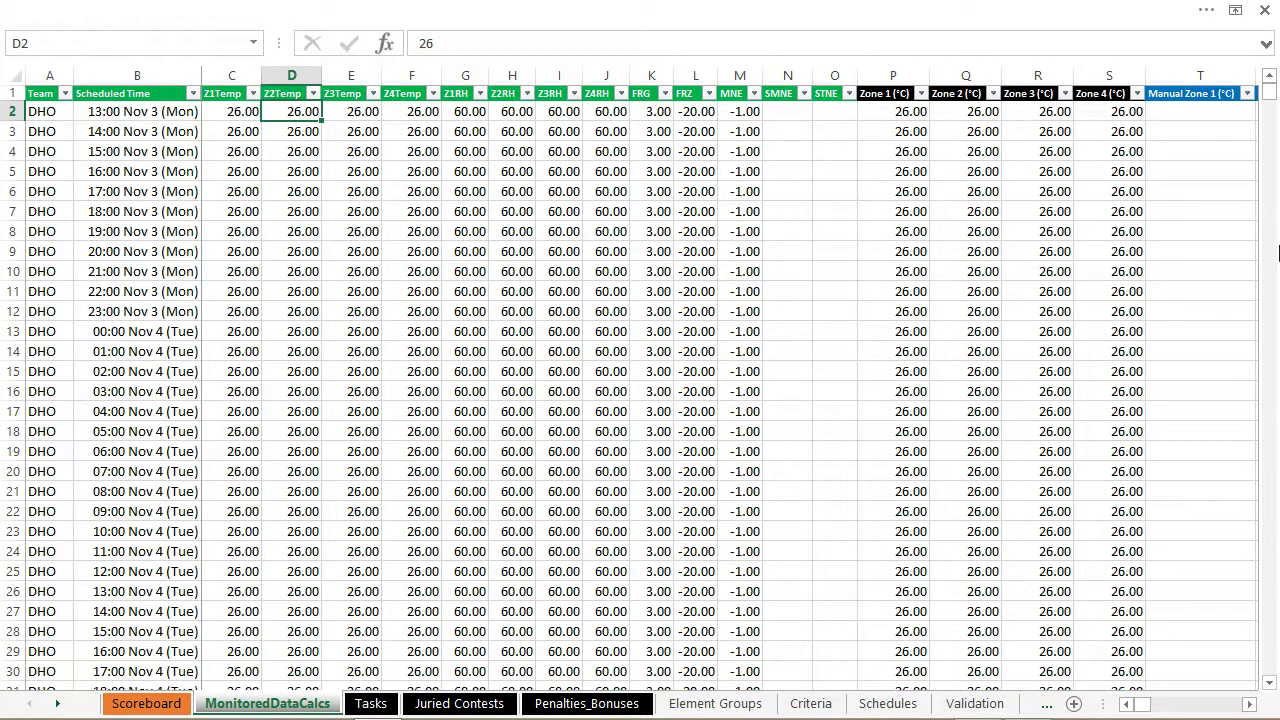
pyautogui.write('20')
pyautogui.press('Tab')
# - Check the minimum temperature for partial points on the Criteria sheet, and return to the first DHO record's Z2Temp in MonitoredDataCalcs
pyautogui.click(811, 703)
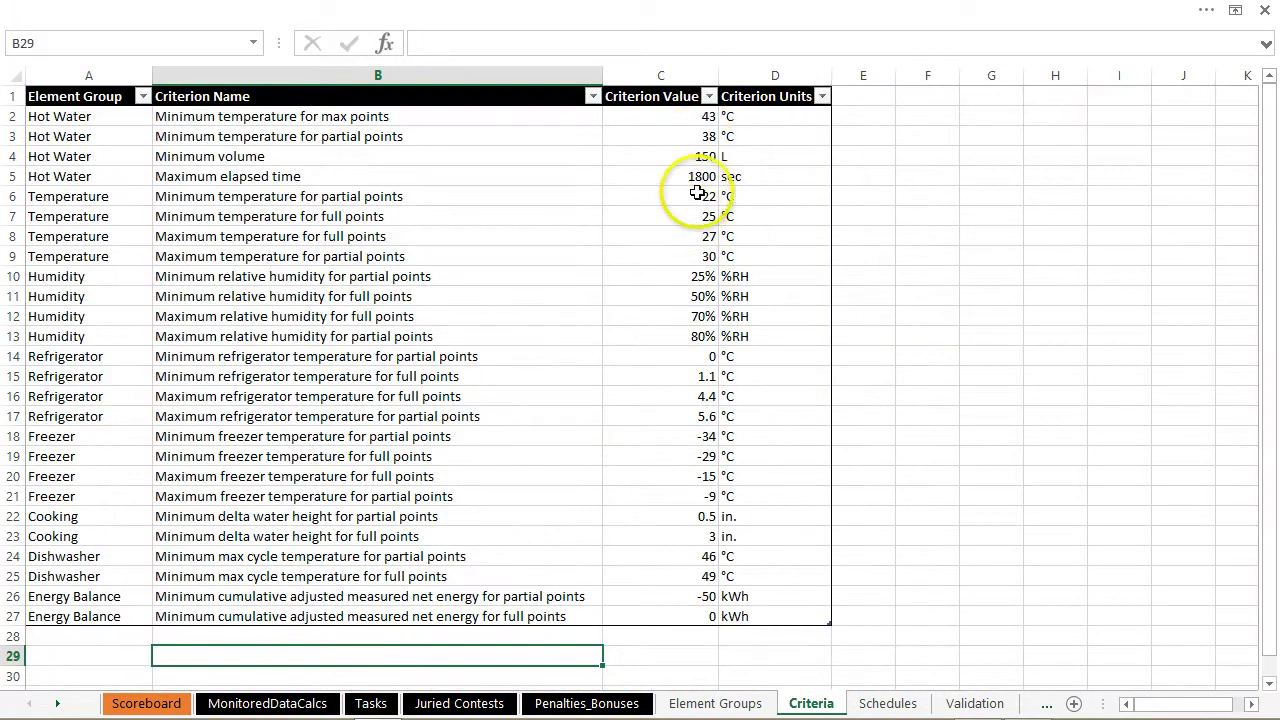
pyautogui.click(662, 196)
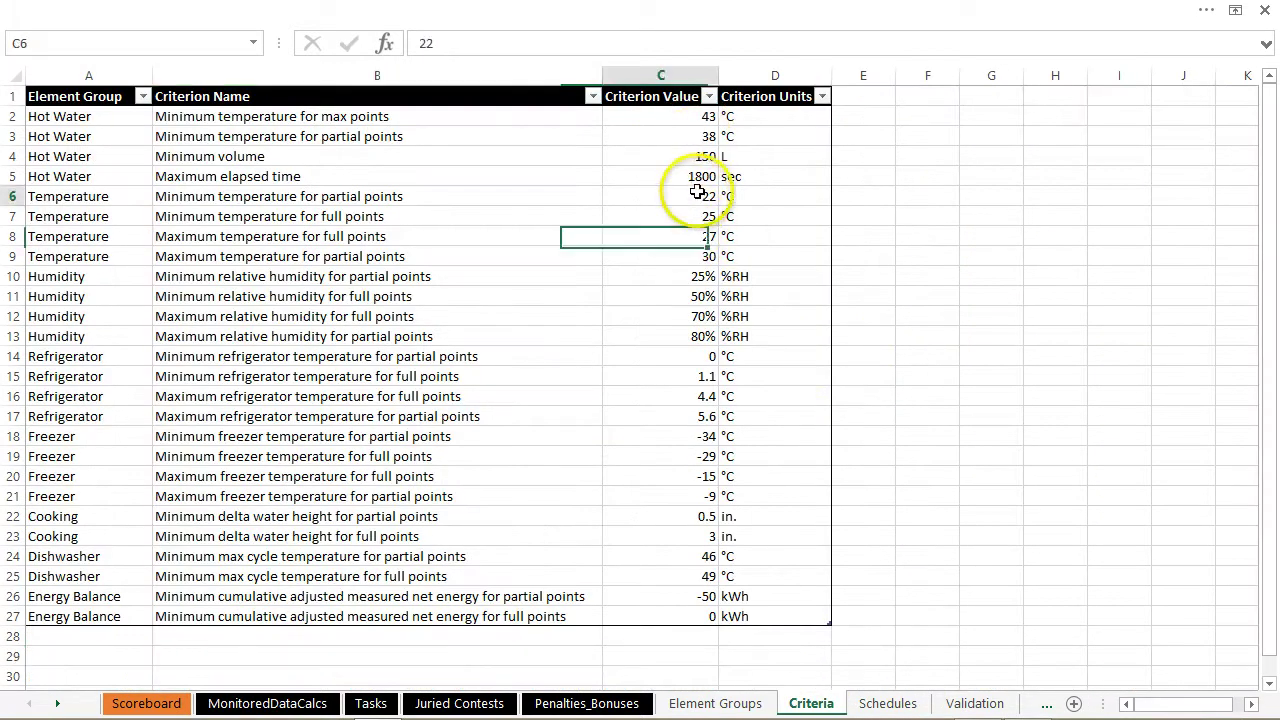
pyautogui.click(283, 703)
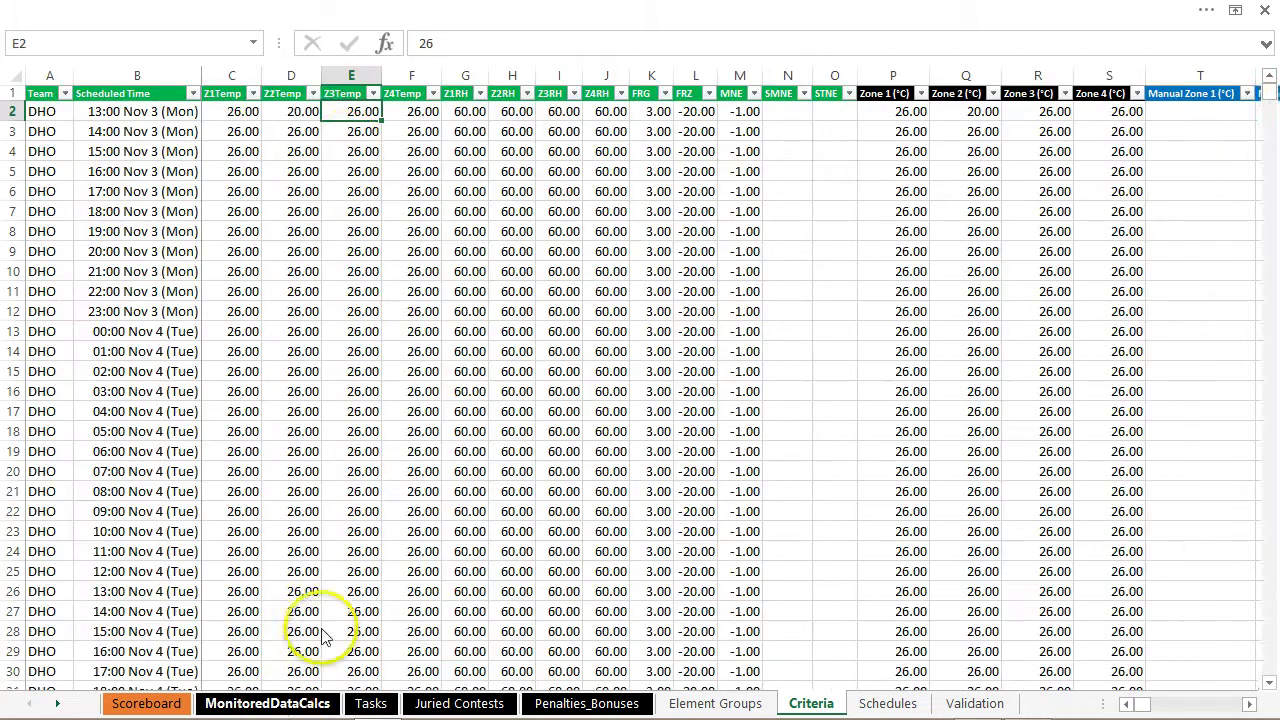
pyautogui.click(272, 112)
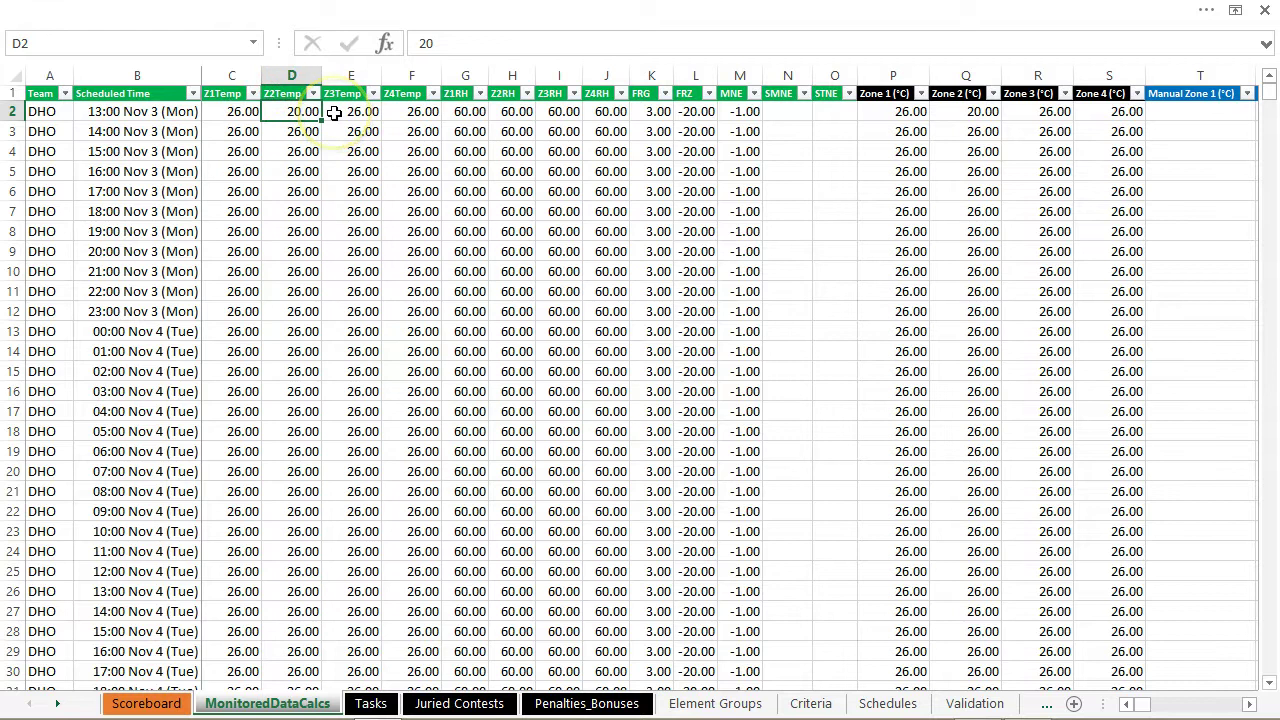
pyautogui.moveTo(334, 113); pyautogui.dragTo(295, 112)
# - Trace the first DHO record across its calculated columns to its Zone 2 TEMP Pct of Max
pyautogui.press('Right')
pyautogui.press('Right')
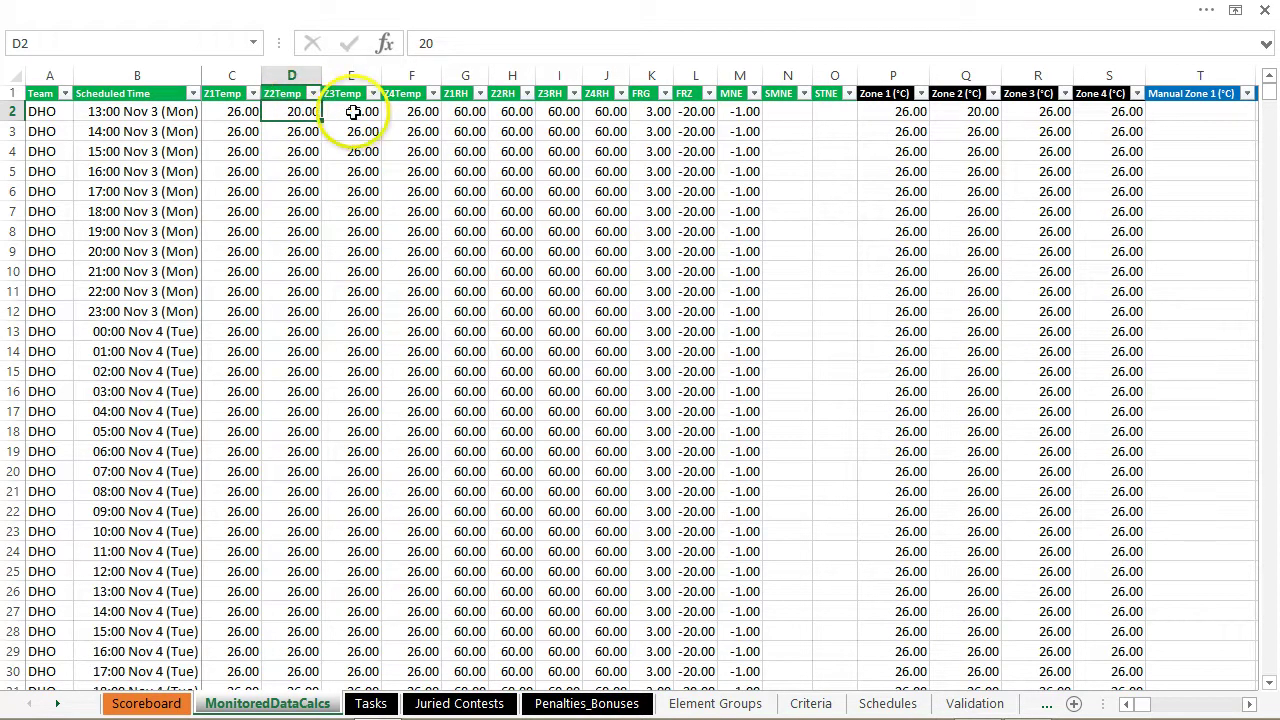
pyautogui.press('Right')
pyautogui.press('Right')
pyautogui.press('Right')
pyautogui.press('Right')
pyautogui.press('Right')
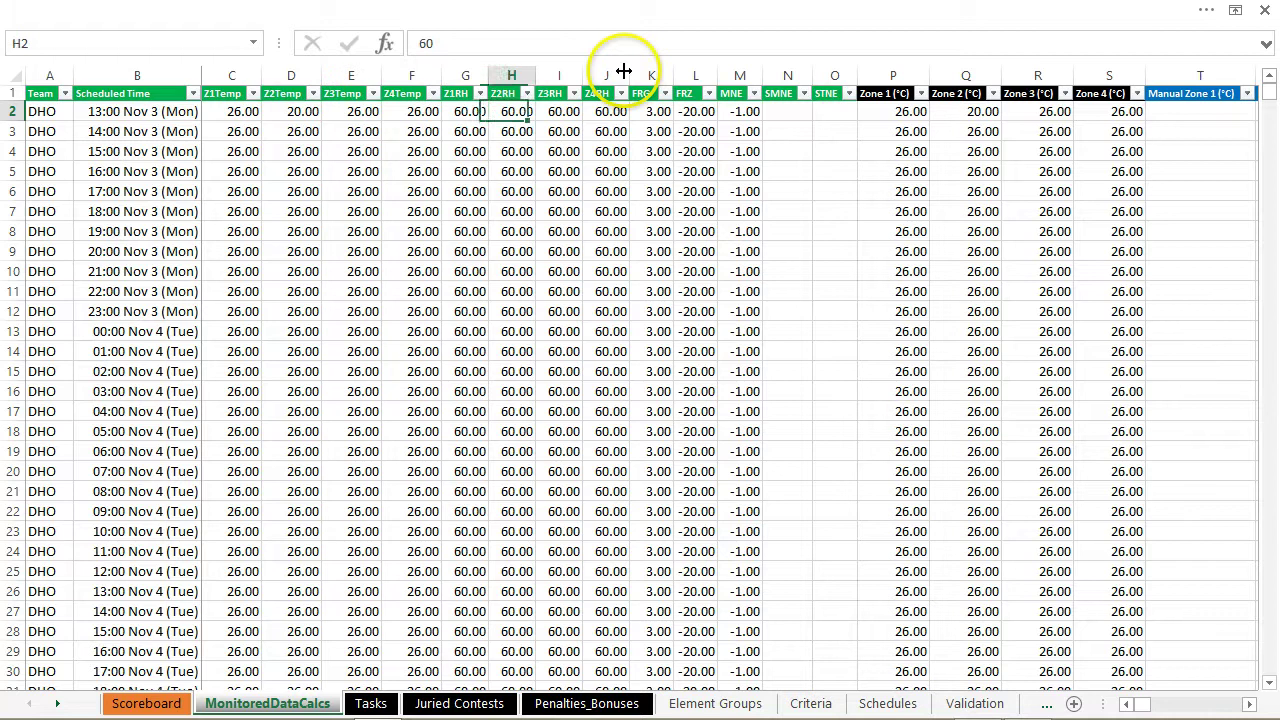
pyautogui.press('Right')
pyautogui.press('Right')
pyautogui.press('Right')
pyautogui.press('Right')
pyautogui.press('Right')
pyautogui.press('Right')
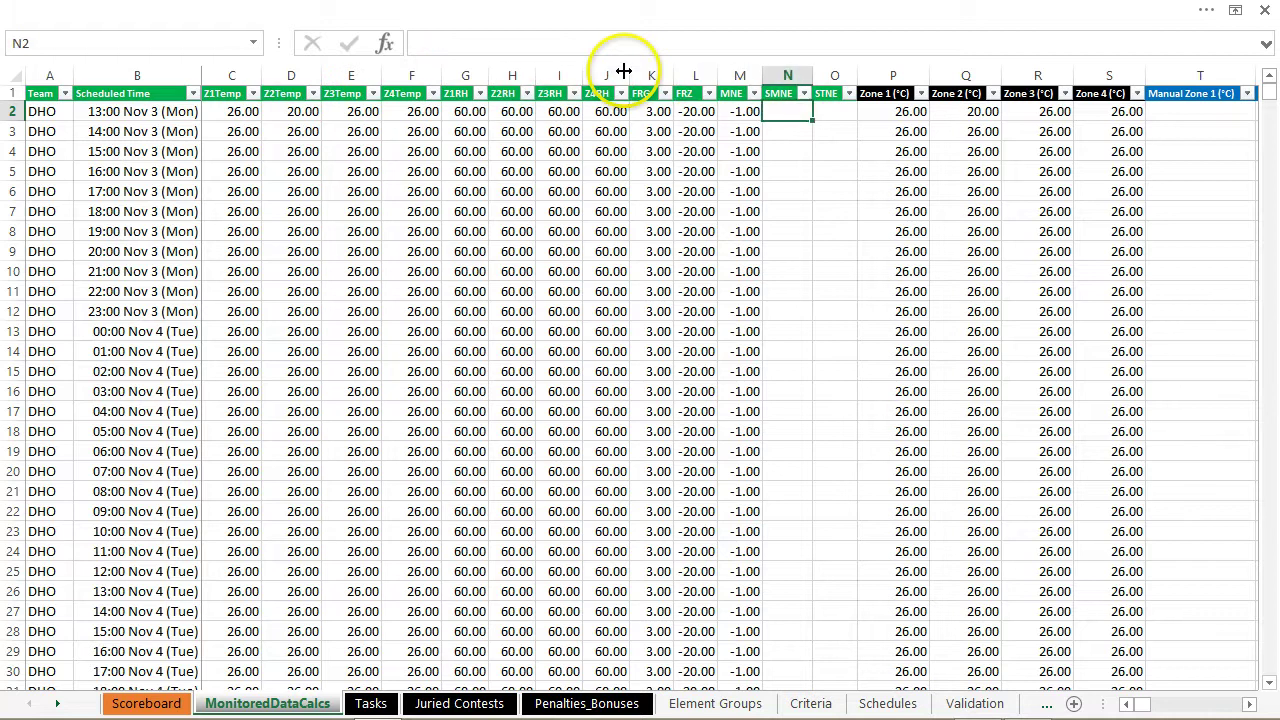
pyautogui.press('Right')
pyautogui.press('Right')
pyautogui.press('Right')
pyautogui.press('Right')
pyautogui.press('Right')
pyautogui.press('Right')
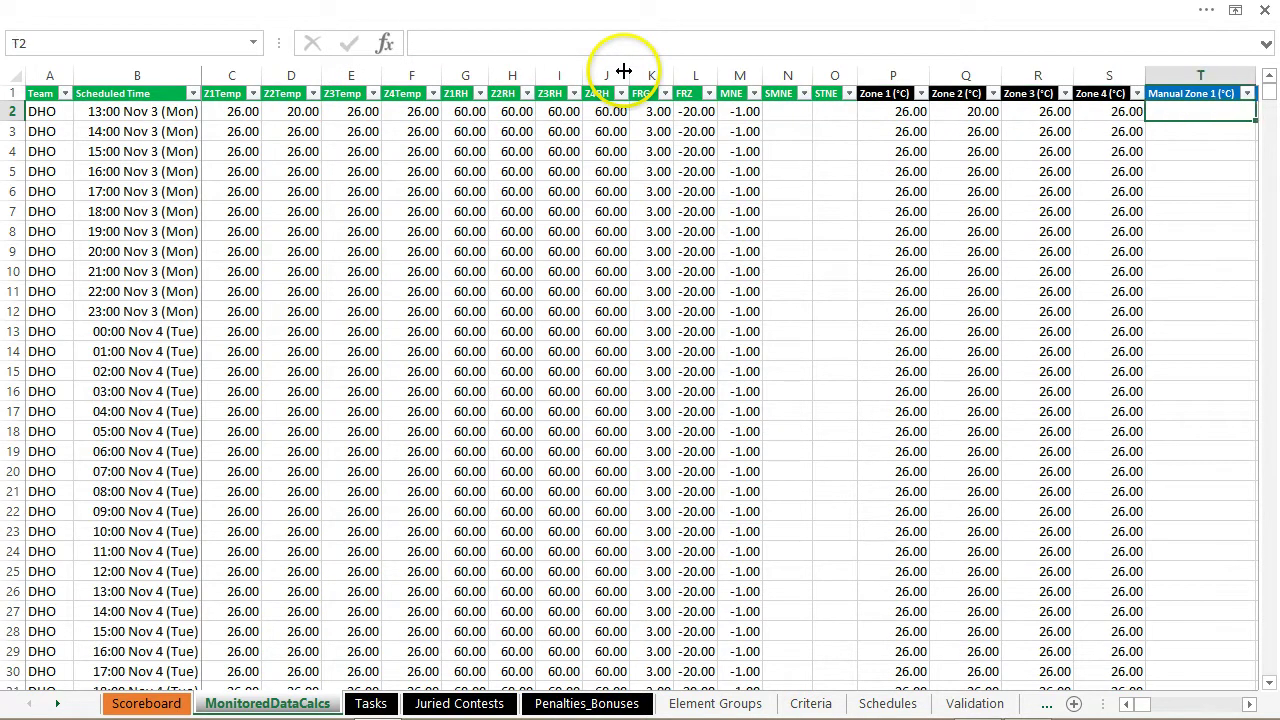
pyautogui.press('Right')
pyautogui.press('Right')
pyautogui.press('Right')
pyautogui.press('Right')
pyautogui.press('Right')
pyautogui.press('Right')
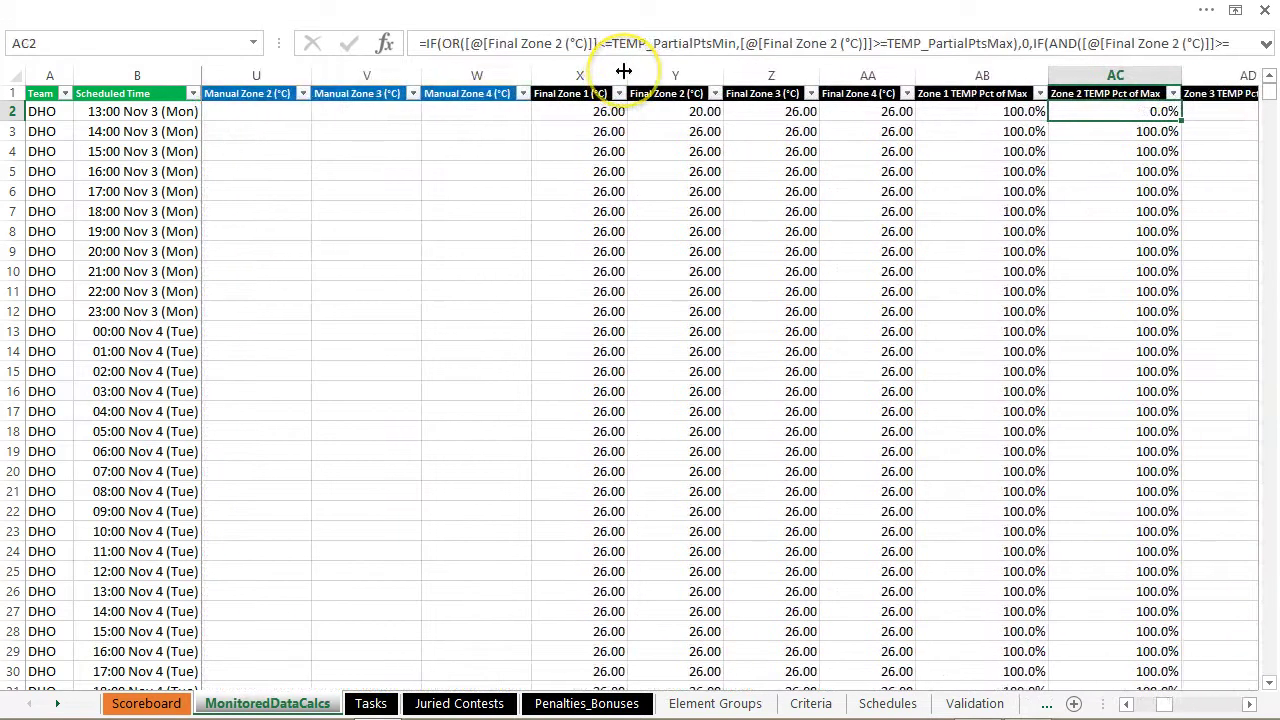
# - Compare the first DHO record's TEMP Pct of Max values and formulas for Zones 1 through 4
pyautogui.press('Right')
pyautogui.press('Right')
pyautogui.press('Left')
pyautogui.press('Left')
pyautogui.press('Left')
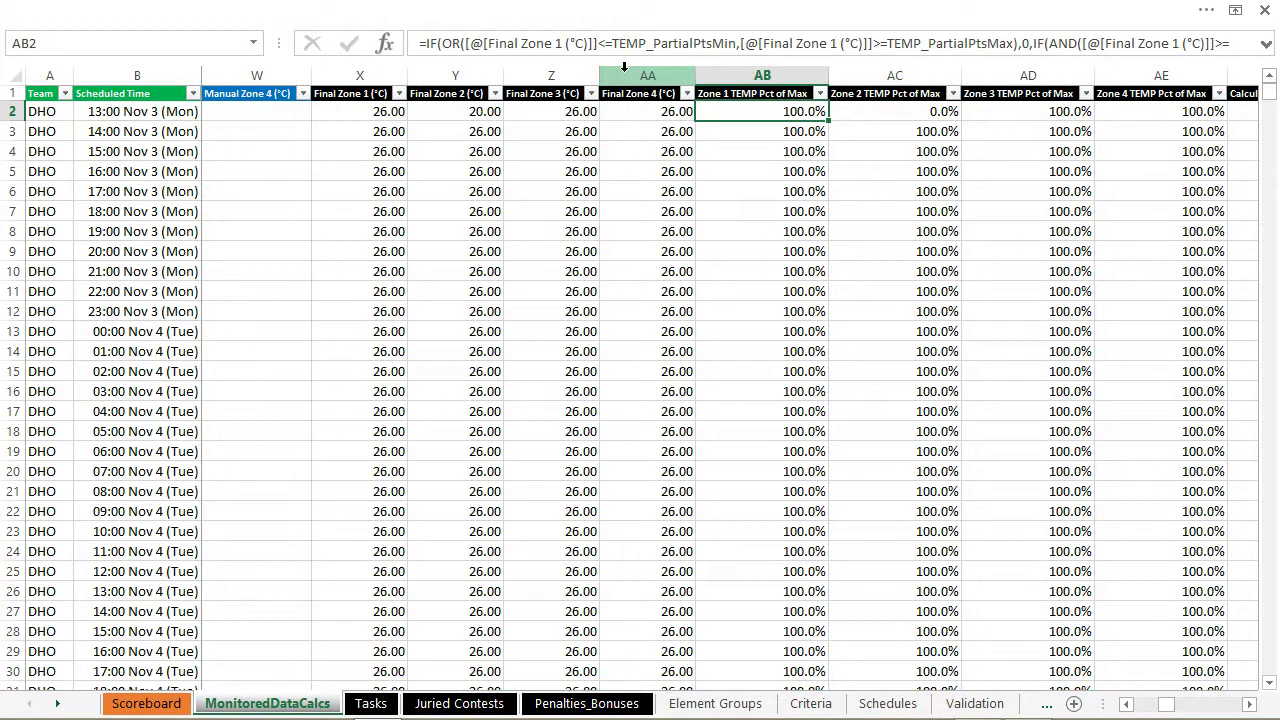
pyautogui.press('Right')
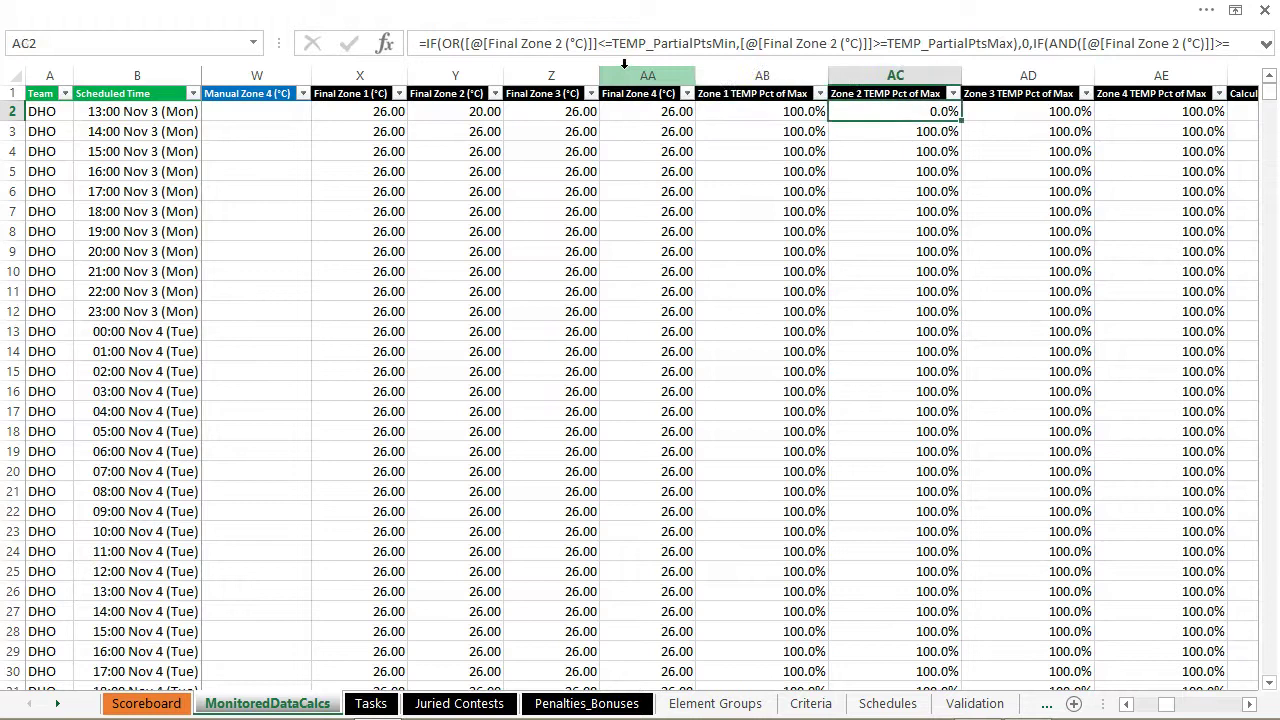
pyautogui.press('Left')
pyautogui.press('Right')
pyautogui.press('Right')
pyautogui.press('Right')
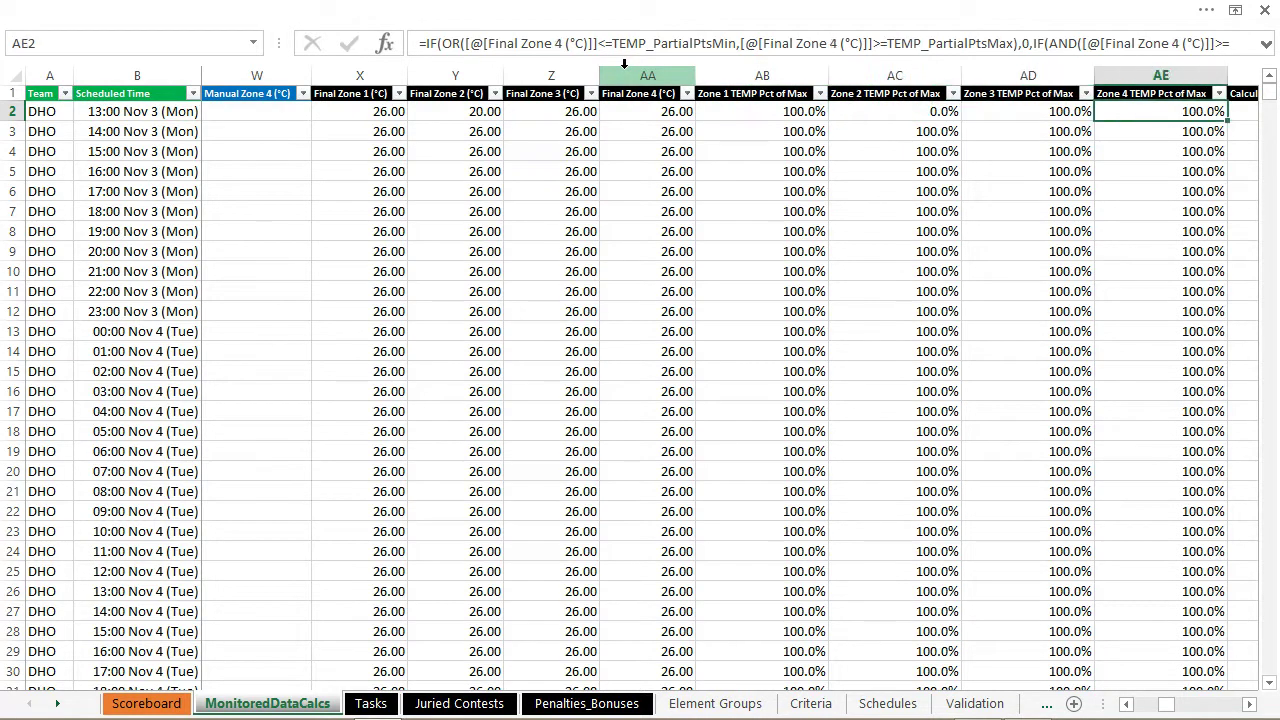
# - Examine the first DHO record's calculated, manual and final TEMP points columns through to its Final TEMP Pct of Max
pyautogui.press('Right')
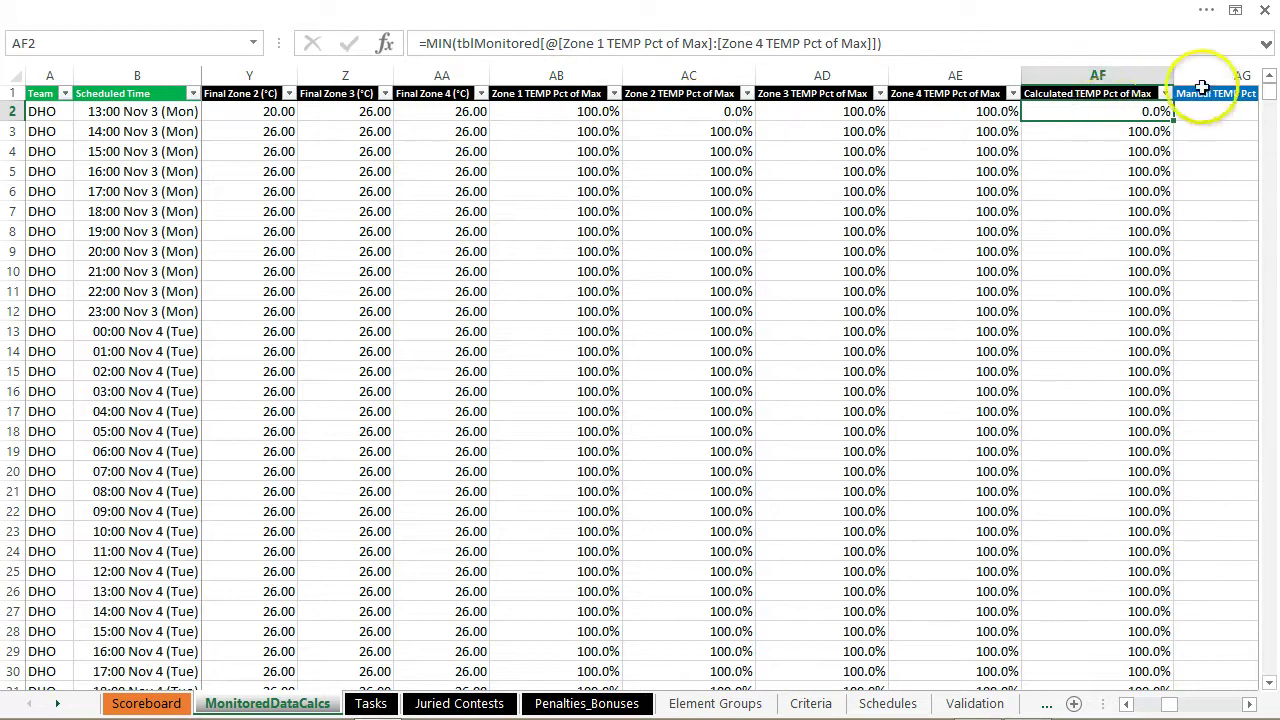
pyautogui.press('Right')
pyautogui.press('Right')
pyautogui.press('Right')
pyautogui.press('Right')
pyautogui.press('Right')
pyautogui.press('Right')
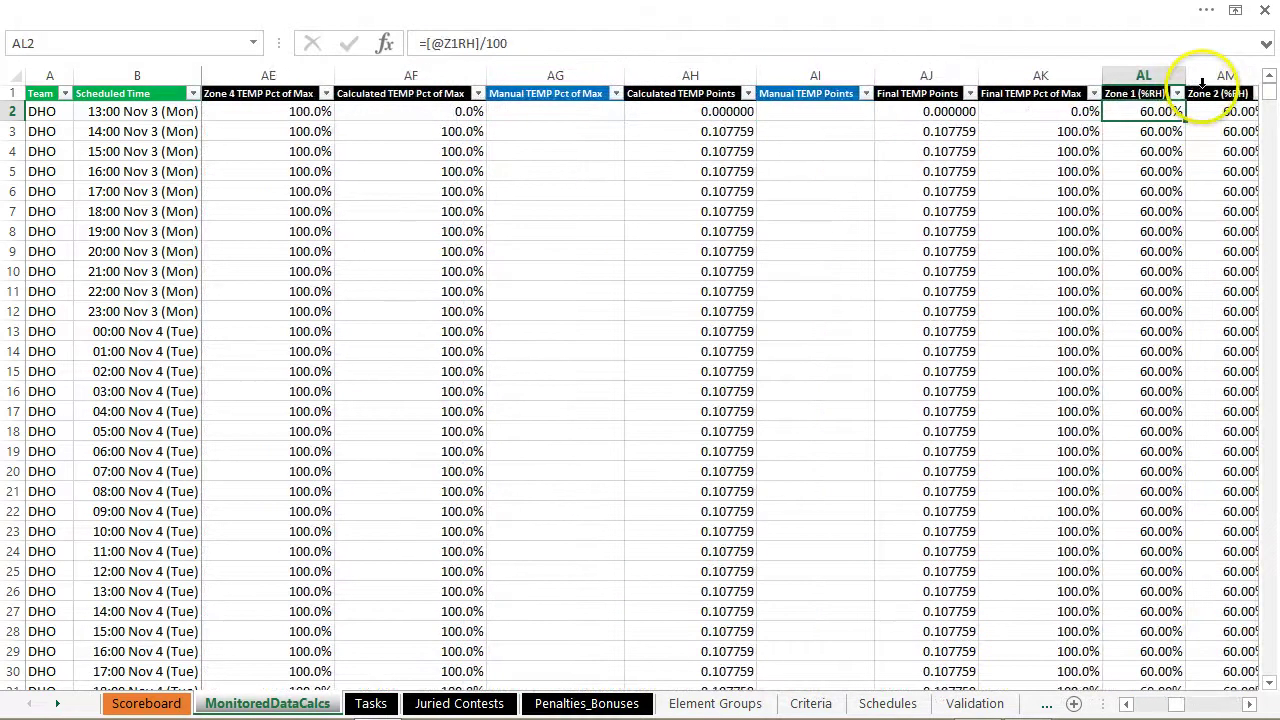
pyautogui.press('Right')
pyautogui.press('Left')
pyautogui.press('Left')
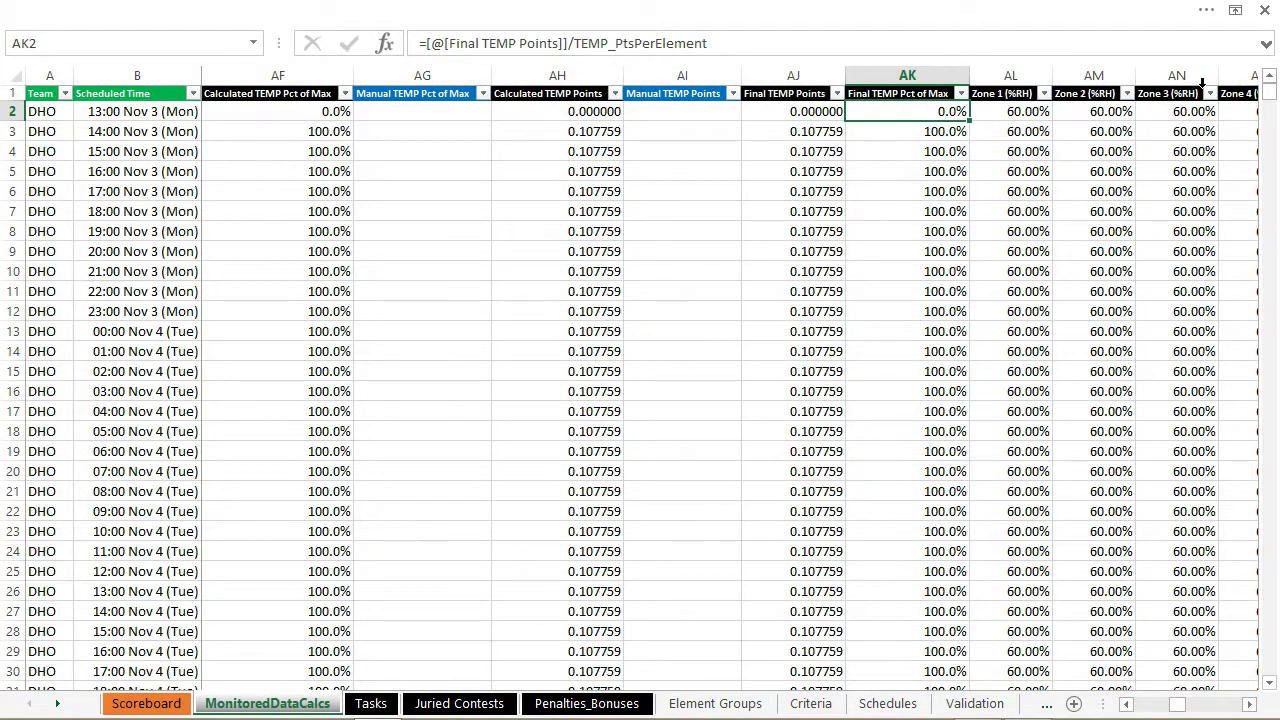
# - Set Z2Temp of the first DHO record to 26
pyautogui.press('Left')
pyautogui.press('Left')
pyautogui.press('Left')
pyautogui.press('Left')
pyautogui.press('Left')
pyautogui.press('Left')
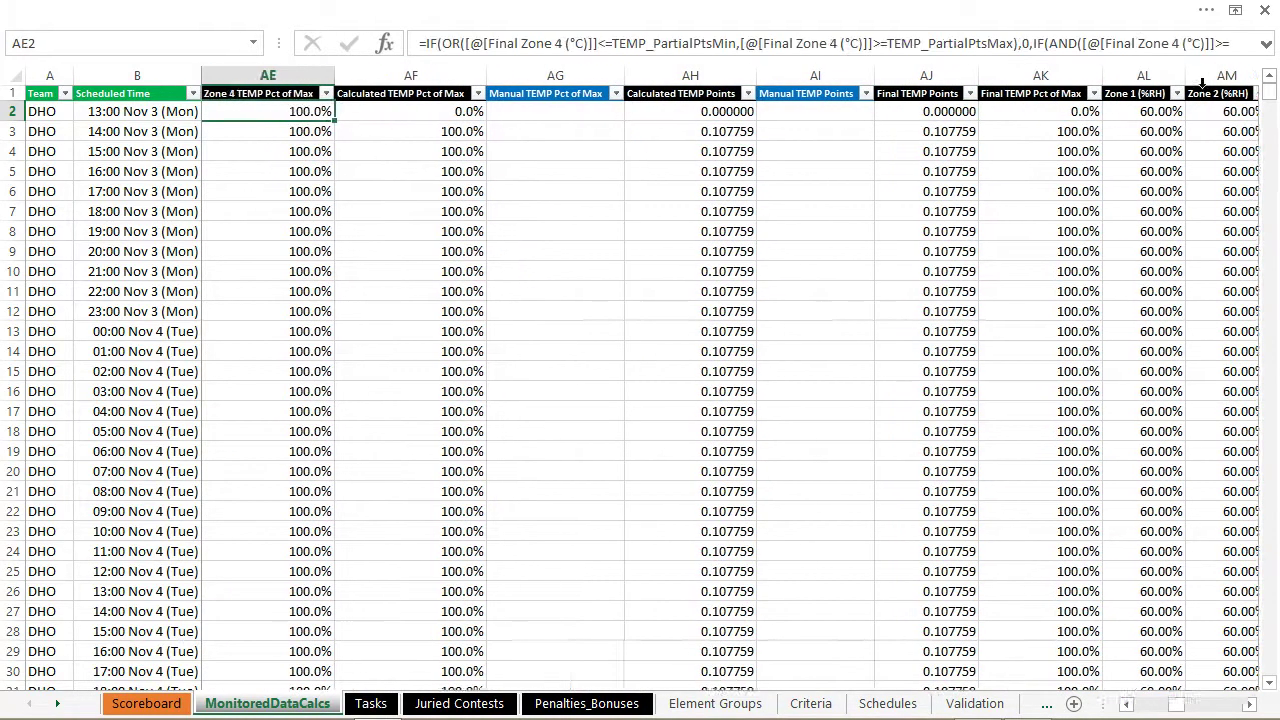
pyautogui.press('Left')
pyautogui.press('Left')
pyautogui.press('Left')
pyautogui.press('Left')
pyautogui.press('Left')
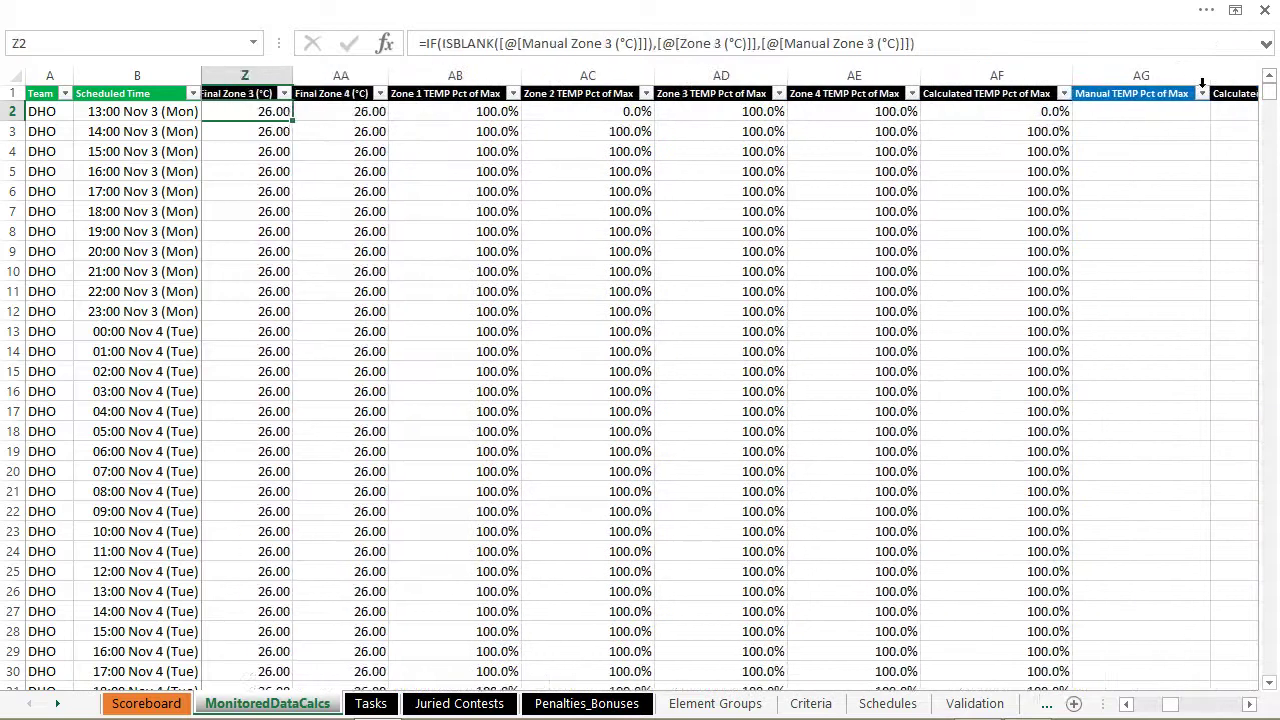
pyautogui.press('Left')
pyautogui.press('Left')
pyautogui.press('Left')
pyautogui.press('Left')
pyautogui.press('Left')
pyautogui.press('Left')
pyautogui.press('Left')
pyautogui.press('Left')
pyautogui.press('Left')
pyautogui.press('Left')
pyautogui.press('Left')
pyautogui.press('Left')
pyautogui.press('Left')
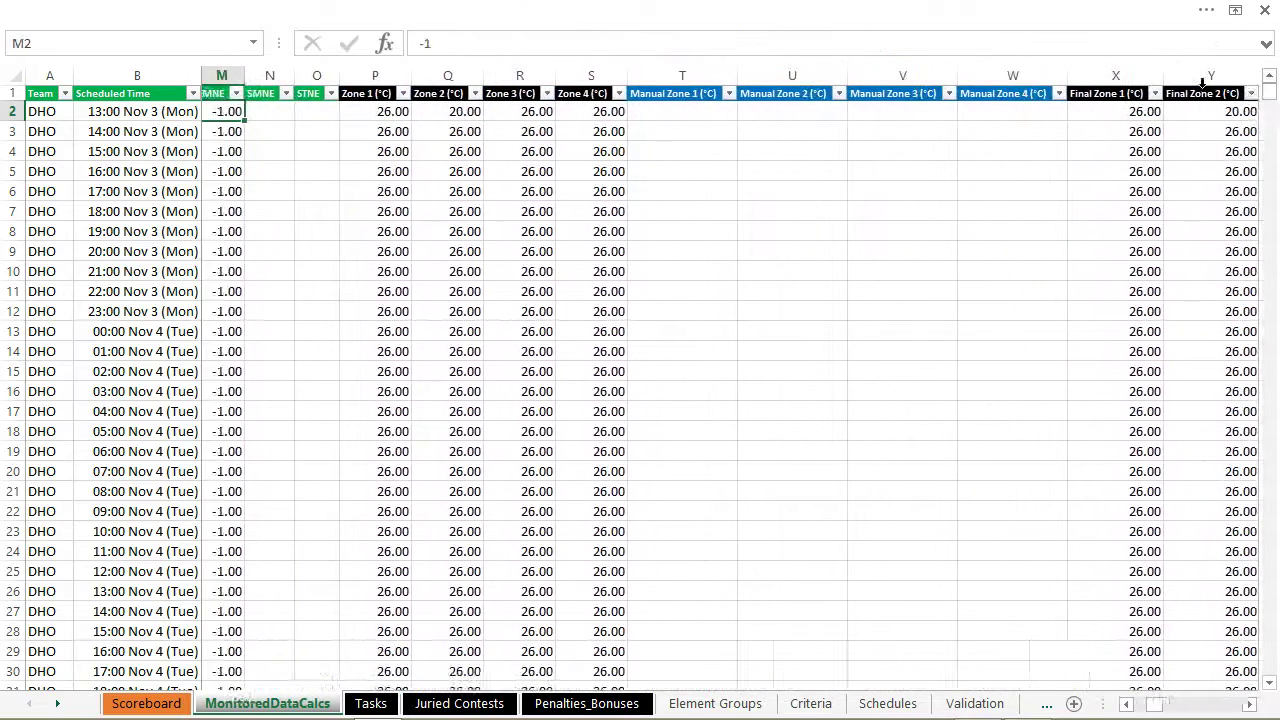
pyautogui.press('Left')
pyautogui.press('Left')
pyautogui.press('Left')
pyautogui.press('Left')
pyautogui.press('Left')
pyautogui.press('Left')
pyautogui.press('Left')
pyautogui.press('Left')
pyautogui.press('Left')
pyautogui.press('Left')
pyautogui.press('Left')
pyautogui.press('Left')
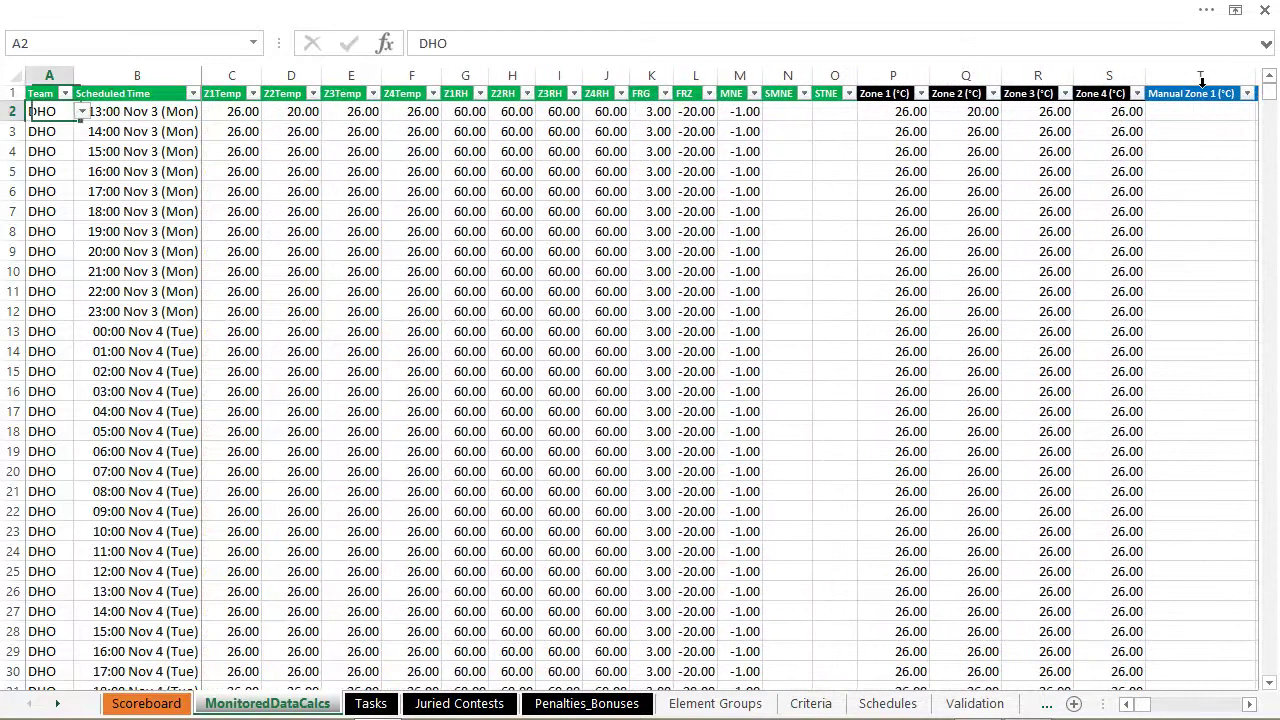
pyautogui.press('Right')
pyautogui.press('Right')
pyautogui.press('Right')
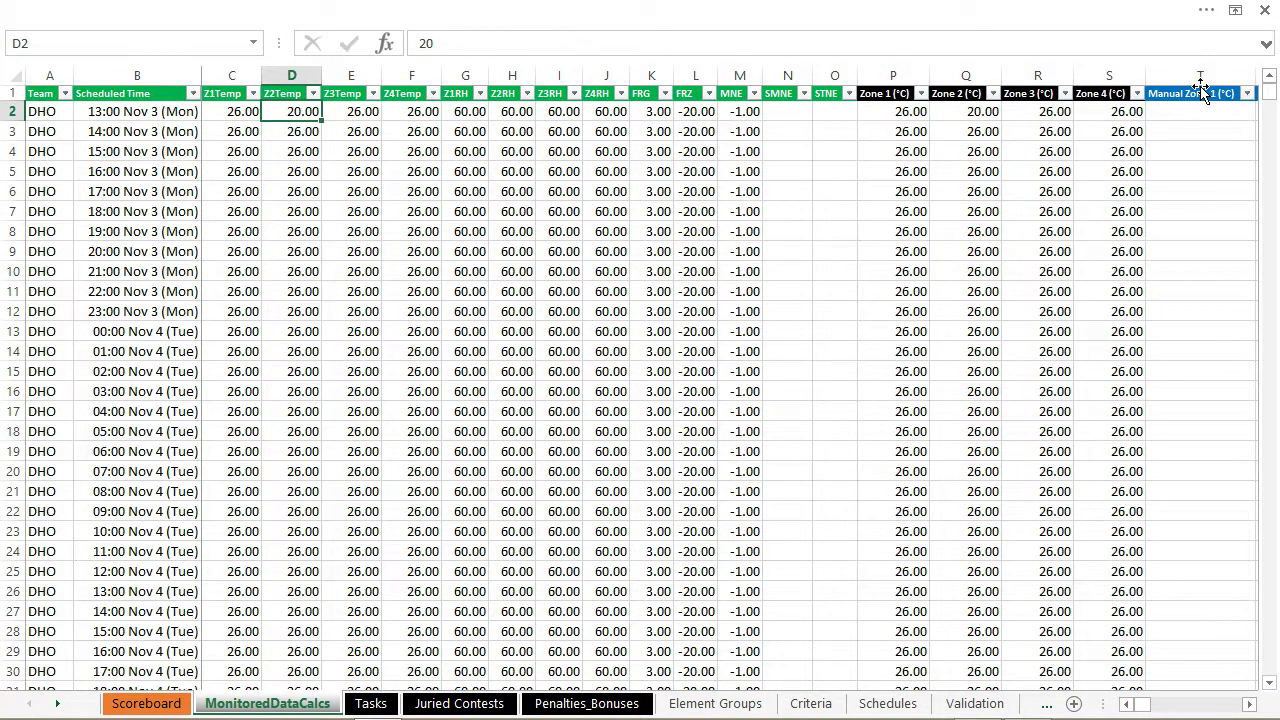
pyautogui.write('26')
pyautogui.press('Return')
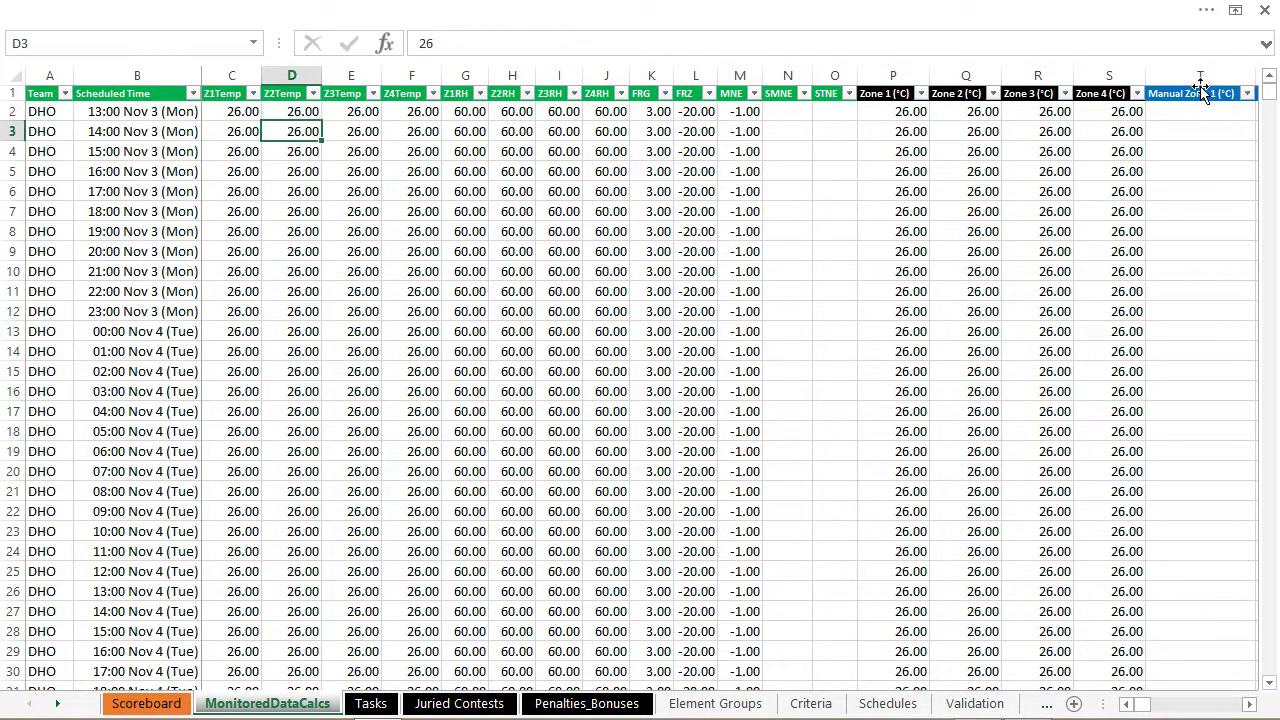
pyautogui.press('Up')
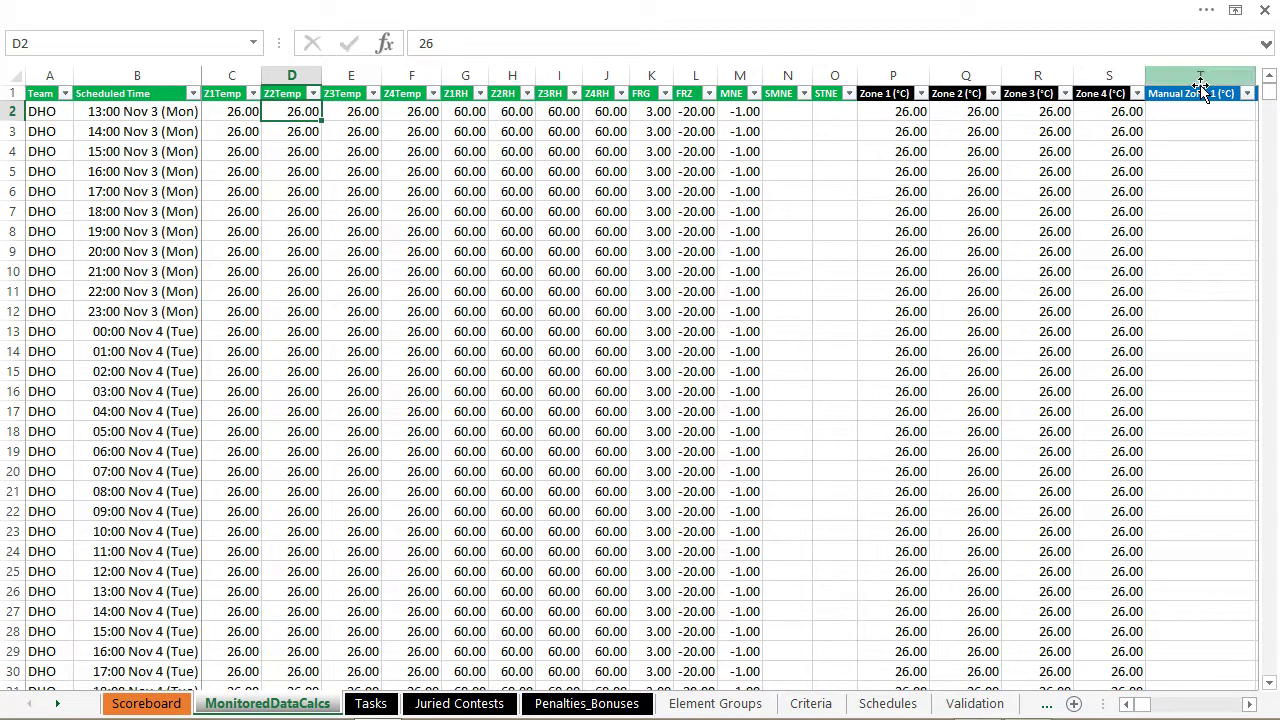
# - Check the temperature limits for partial and full points on the Criteria sheet, and return to MonitoredDataCalcs
pyautogui.click(813, 704)
pyautogui.click(658, 198)
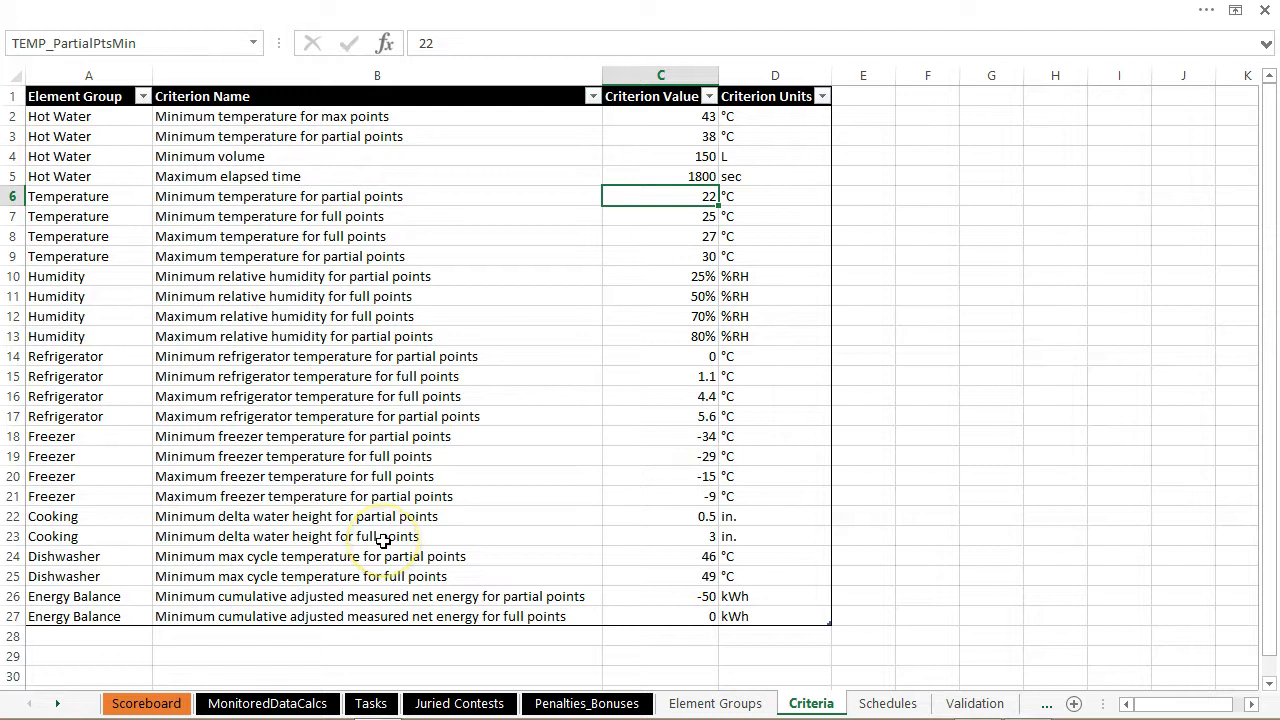
pyautogui.click(268, 705)
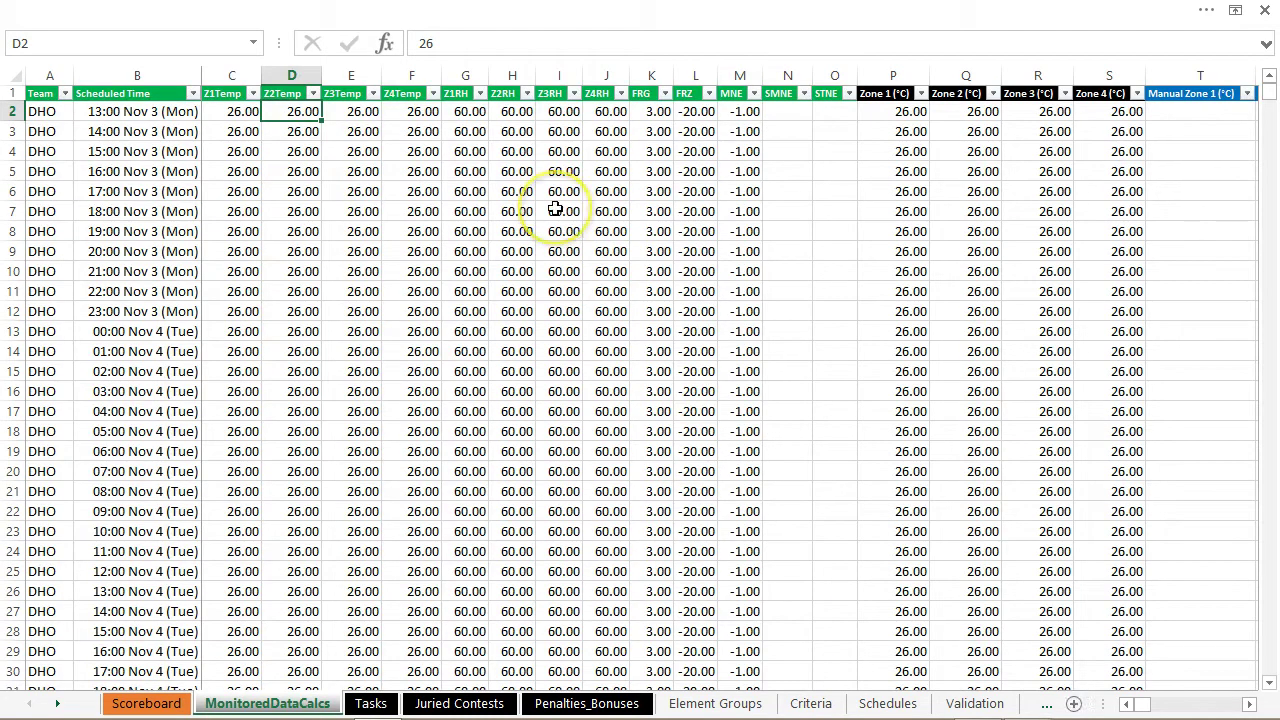
# - Set Z4Temp of the first DHO record to 29
pyautogui.press('Right')
pyautogui.press('Right')
pyautogui.write('29')
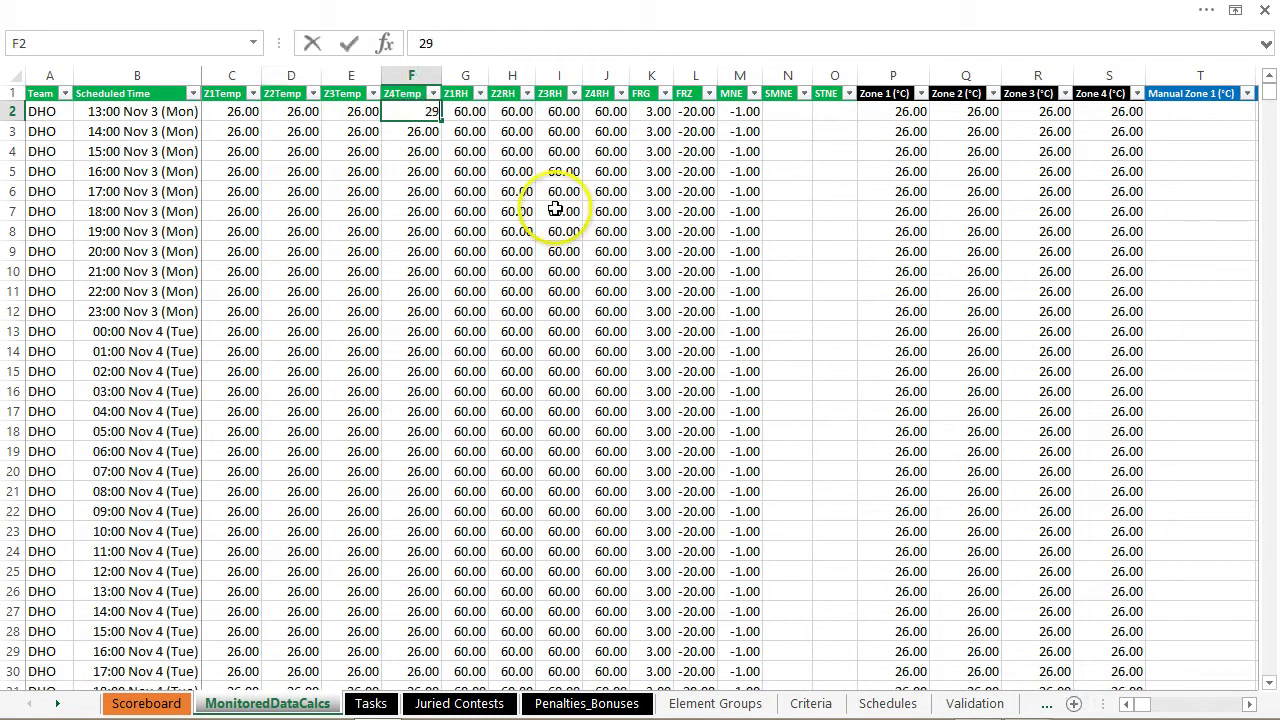
pyautogui.write('9')
pyautogui.press('BackSpace')
pyautogui.click(555, 208)
pyautogui.press('Right')
# - Trace the first DHO record across its calculated columns to its Zone 4 TEMP Pct of Max
pyautogui.press('Right')
pyautogui.press('Right')
pyautogui.press('Right')
pyautogui.press('Right')
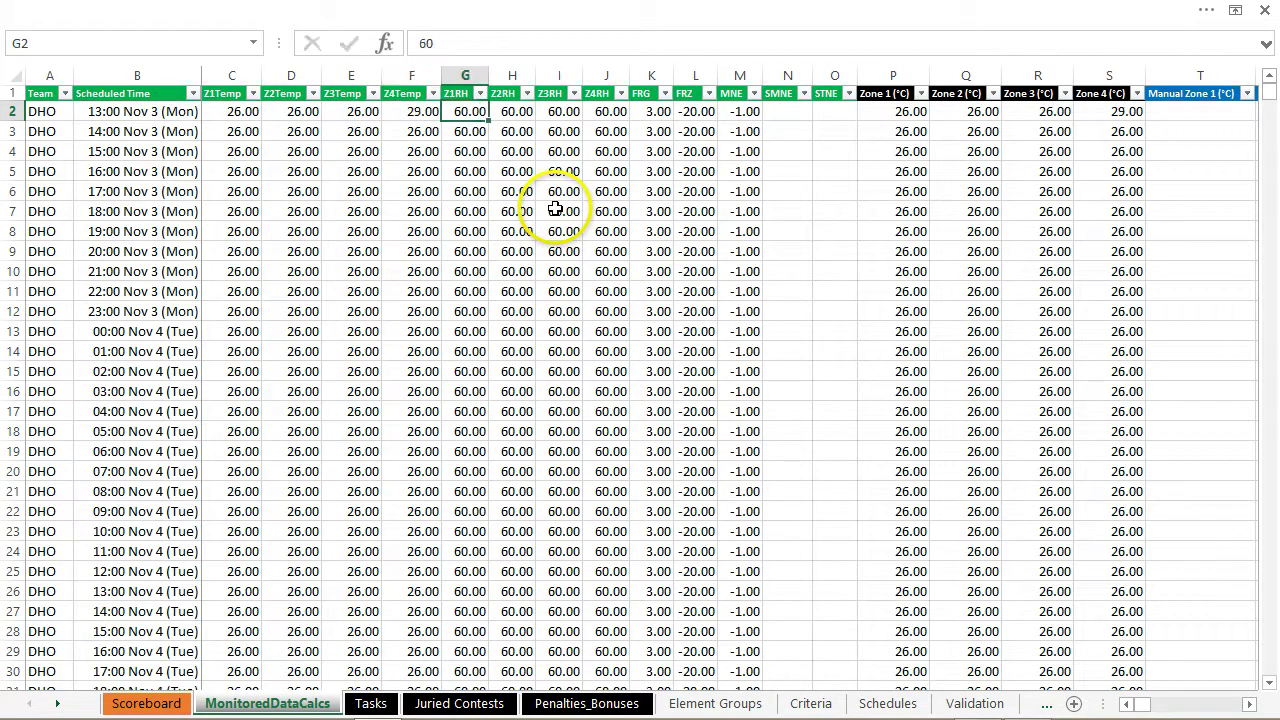
pyautogui.press('Right')
pyautogui.press('Right')
pyautogui.press('Right')
pyautogui.press('Right')
pyautogui.press('Right')
pyautogui.press('Right')
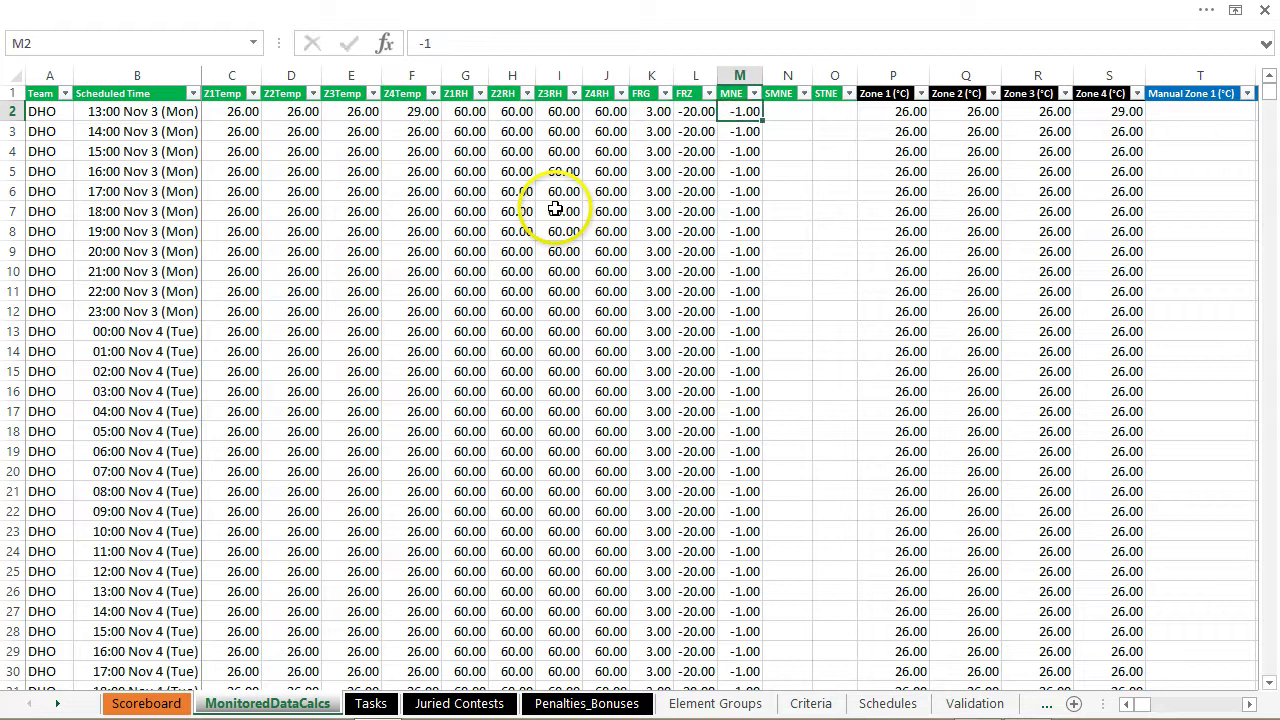
pyautogui.press('Right')
pyautogui.press('Right')
pyautogui.press('Right')
pyautogui.press('Right')
pyautogui.press('Right')
pyautogui.press('Right')
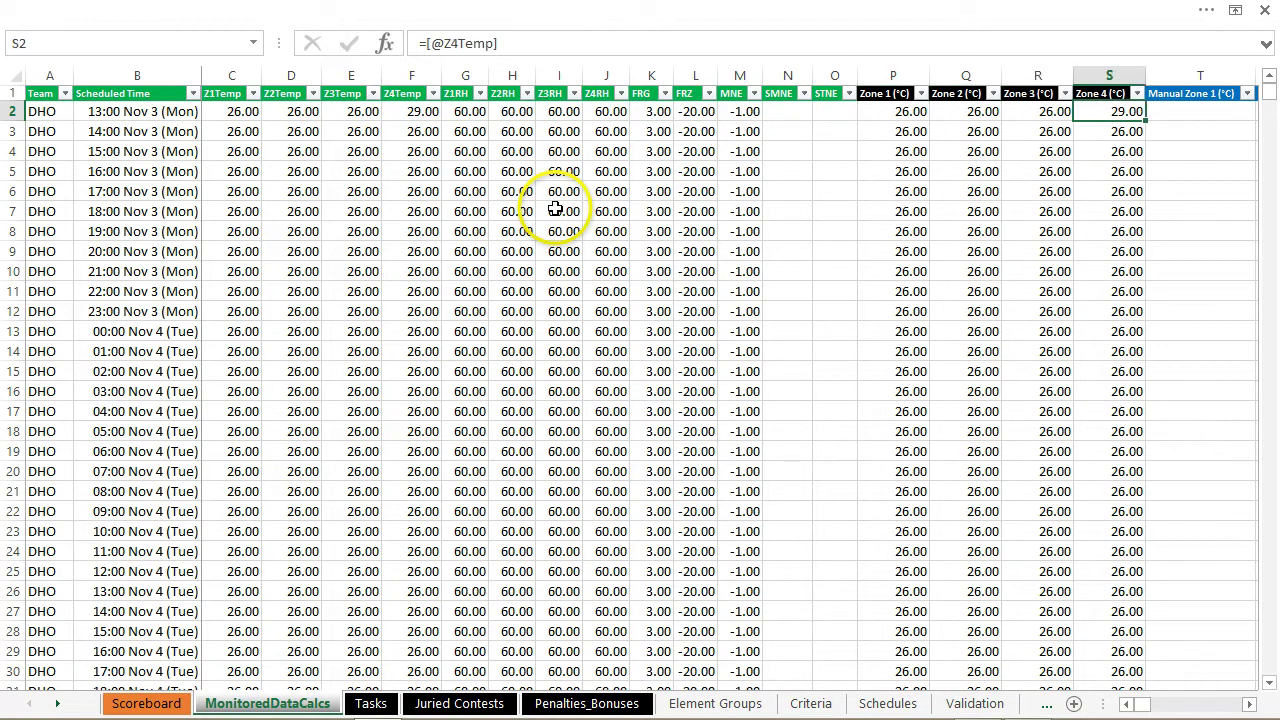
pyautogui.press('Right')
pyautogui.press('Right')
pyautogui.press('Right')
pyautogui.press('Right')
pyautogui.press('Right')
pyautogui.press('Right')
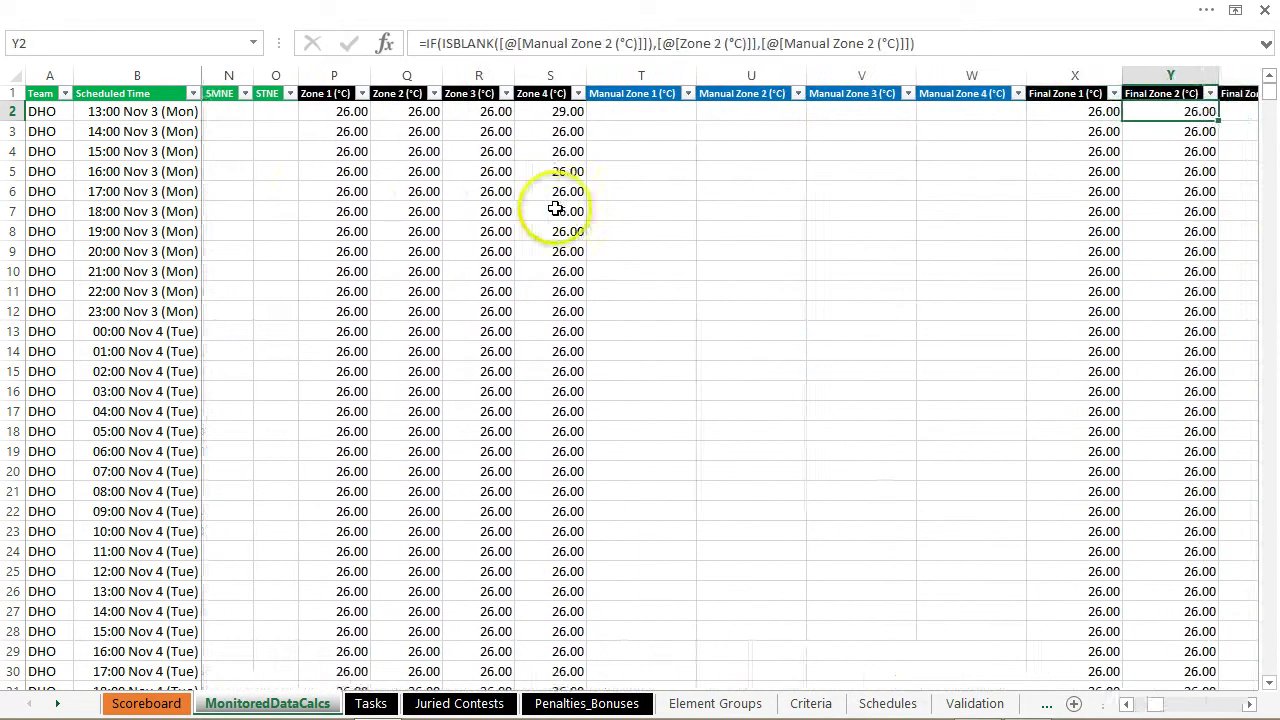
pyautogui.press('Right')
pyautogui.press('Right')
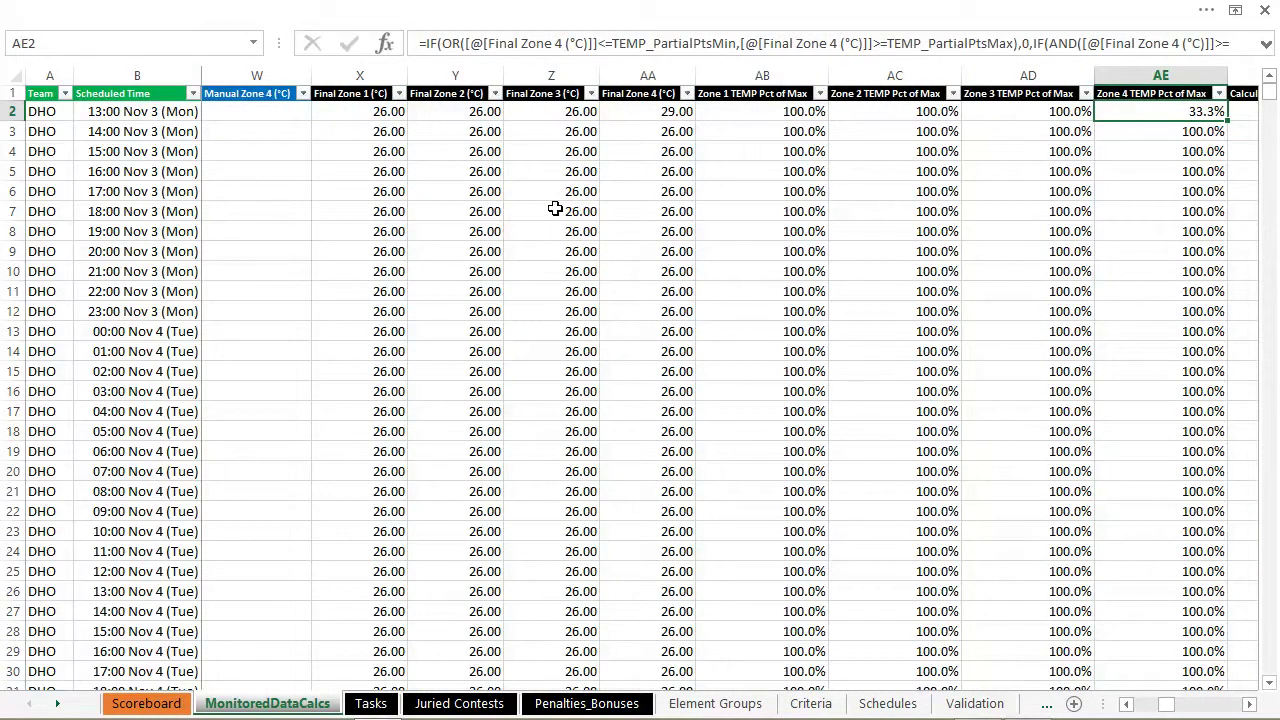
# - Examine the first DHO record's Calculated TEMP Pct of Max, TEMP points and Final TEMP Pct of Max
pyautogui.press('Right')
pyautogui.press('Left')
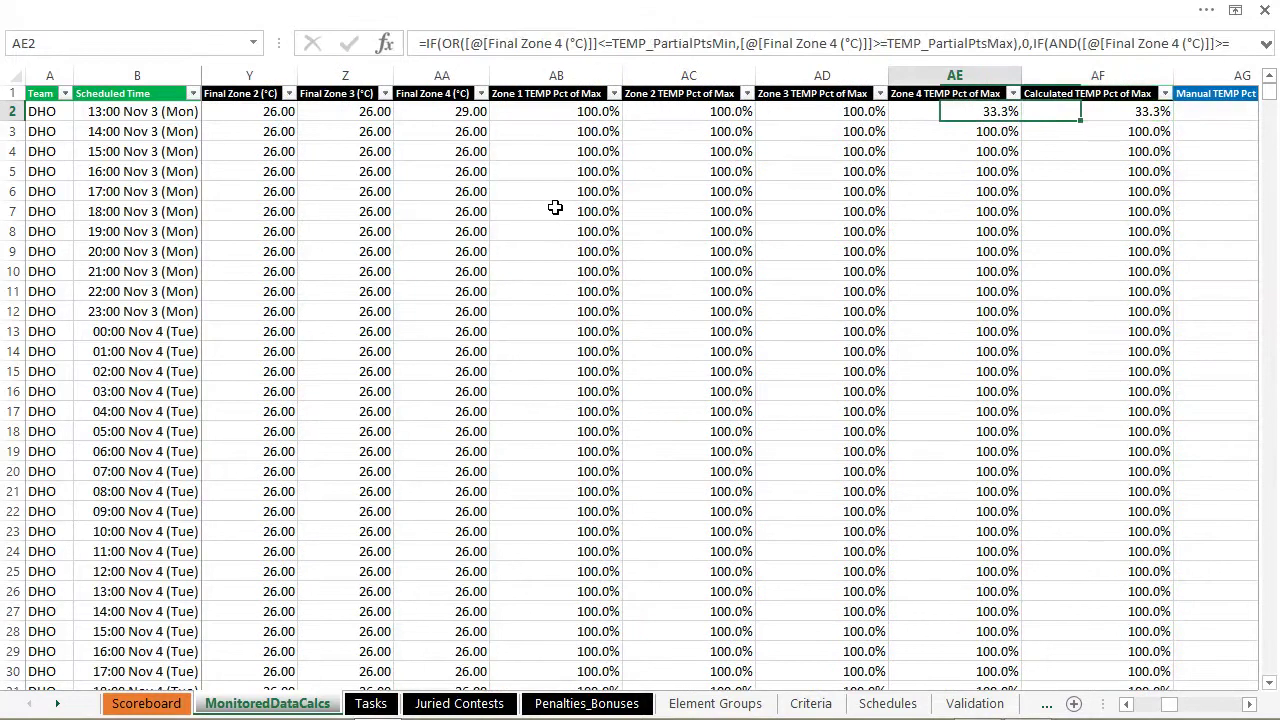
pyautogui.press('Right')
pyautogui.press('Right')
pyautogui.press('Right')
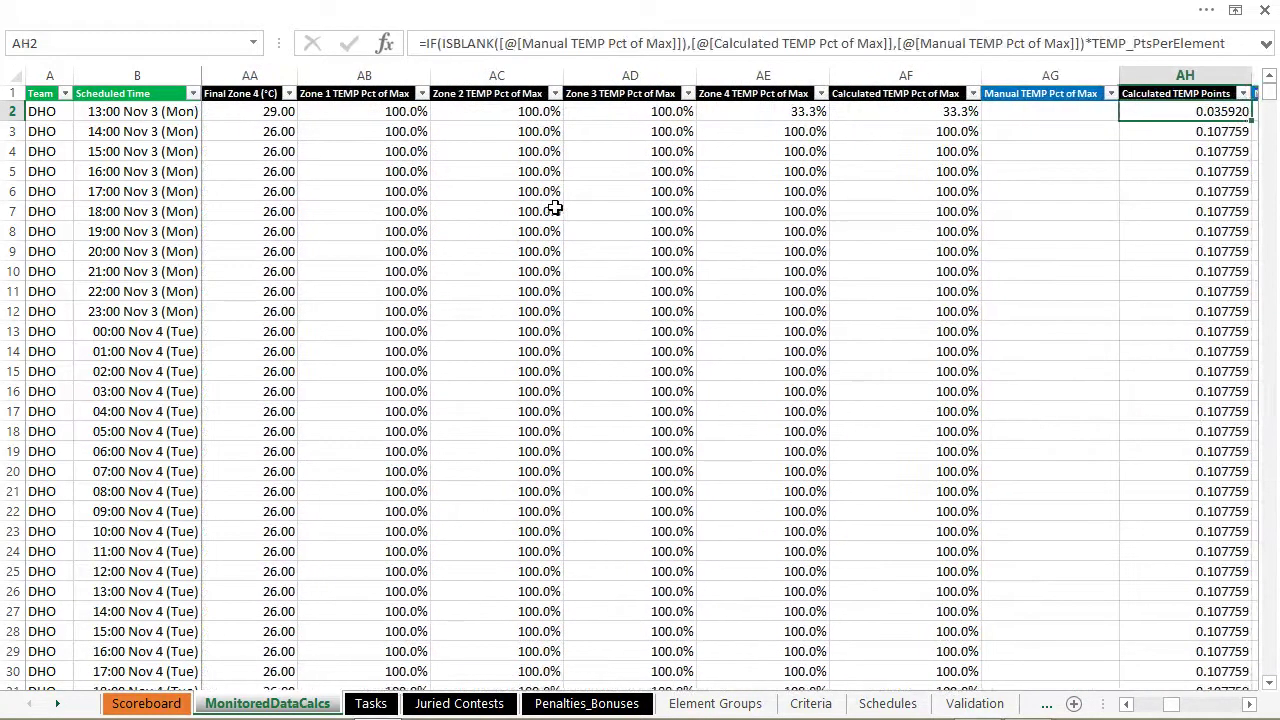
pyautogui.press('Right')
pyautogui.press('Right')
pyautogui.press('Right')
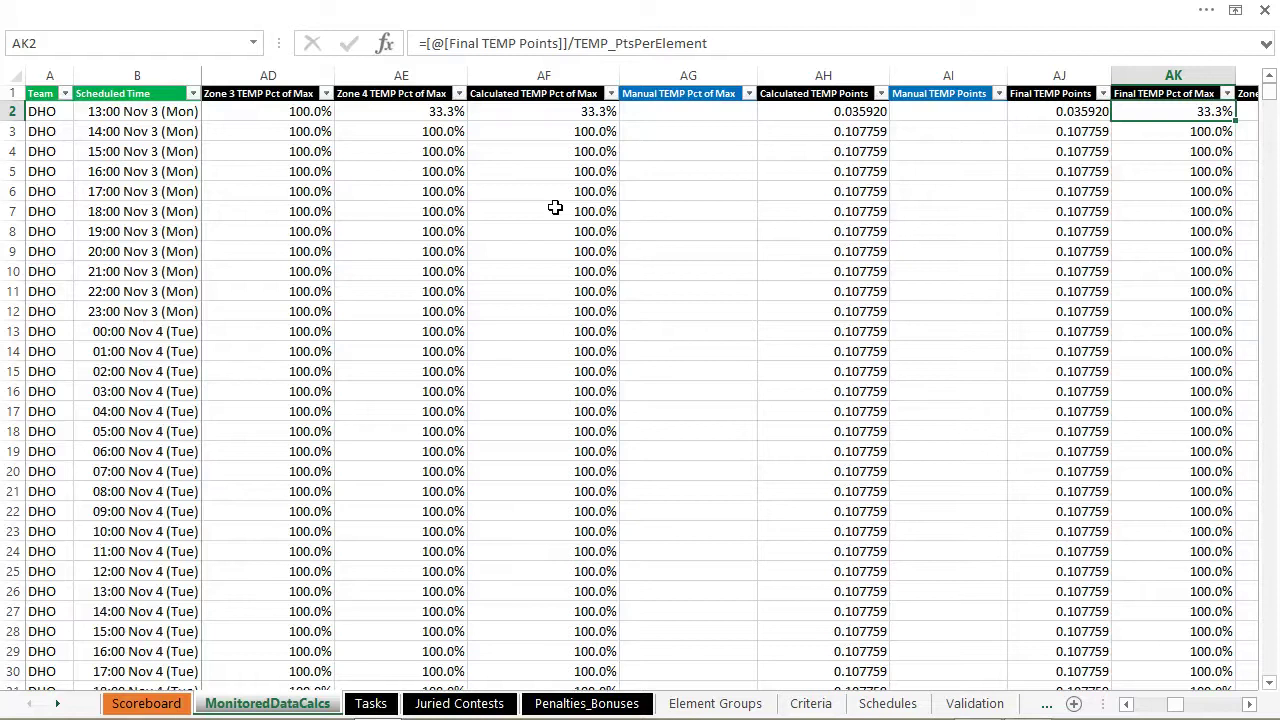
# - Go back across the first DHO record to its raw zone temperature columns
pyautogui.press('Left')
pyautogui.press('Left')
pyautogui.press('Left')
pyautogui.press('Left')
pyautogui.press('Left')
pyautogui.press('Left')
pyautogui.press('Left')
pyautogui.press('Left')
pyautogui.press('Left')
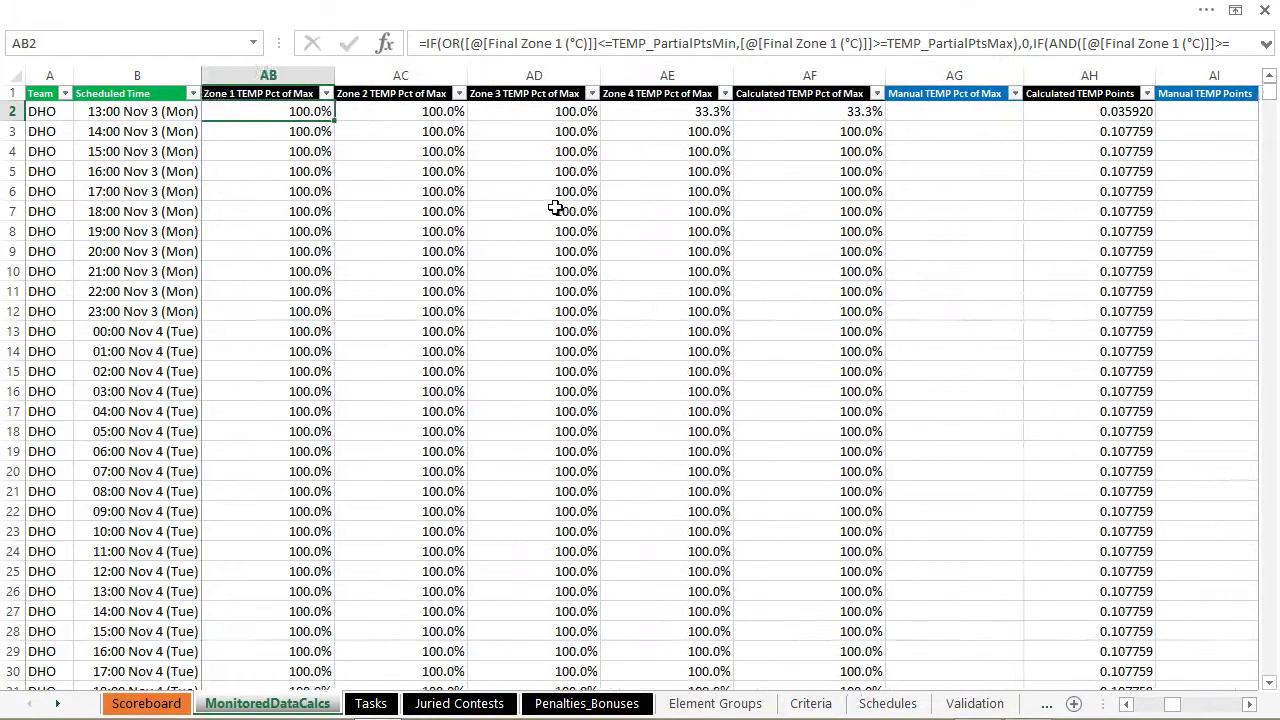
pyautogui.press('Left')
pyautogui.press('Left')
pyautogui.press('Left')
pyautogui.press('Left')
pyautogui.press('Left')
pyautogui.press('Left')
pyautogui.press('Left')
pyautogui.press('Left')
pyautogui.press('Left')
pyautogui.press('Left')
pyautogui.press('Left')
pyautogui.press('Left')
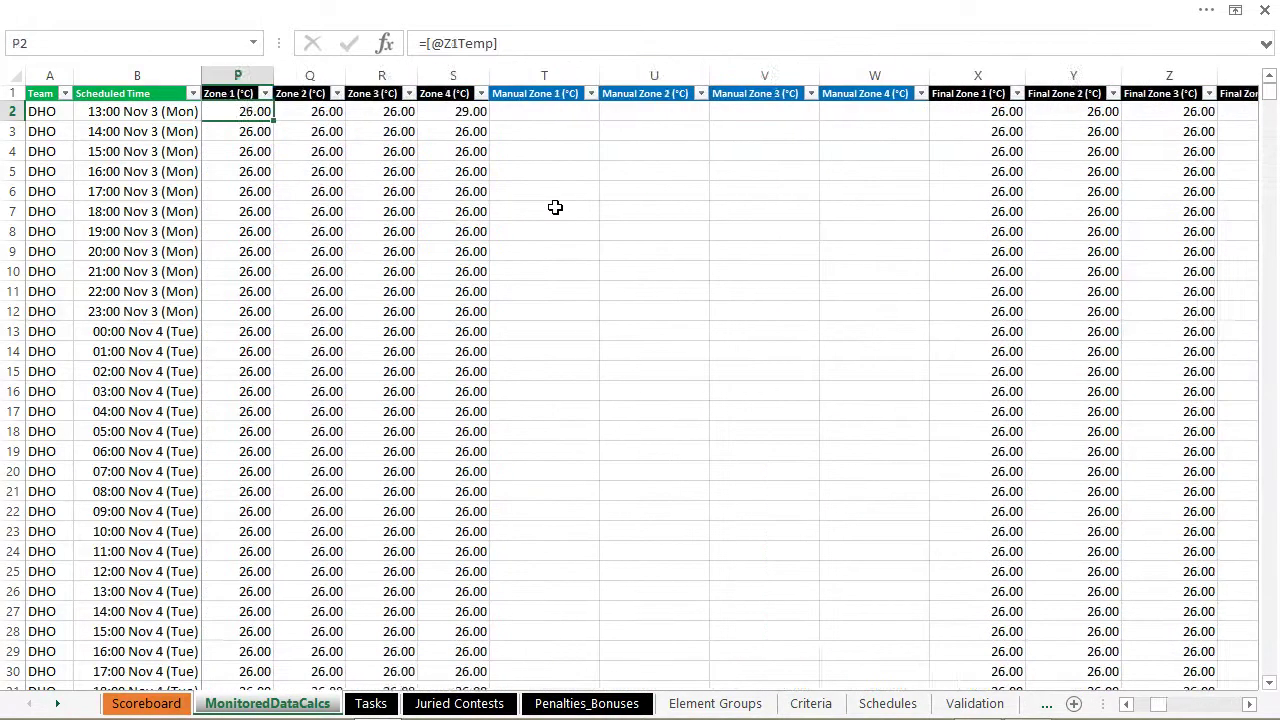
pyautogui.press('Left')
pyautogui.press('Left')
pyautogui.press('Left')
pyautogui.press('Left')
pyautogui.press('Left')
pyautogui.press('Right')
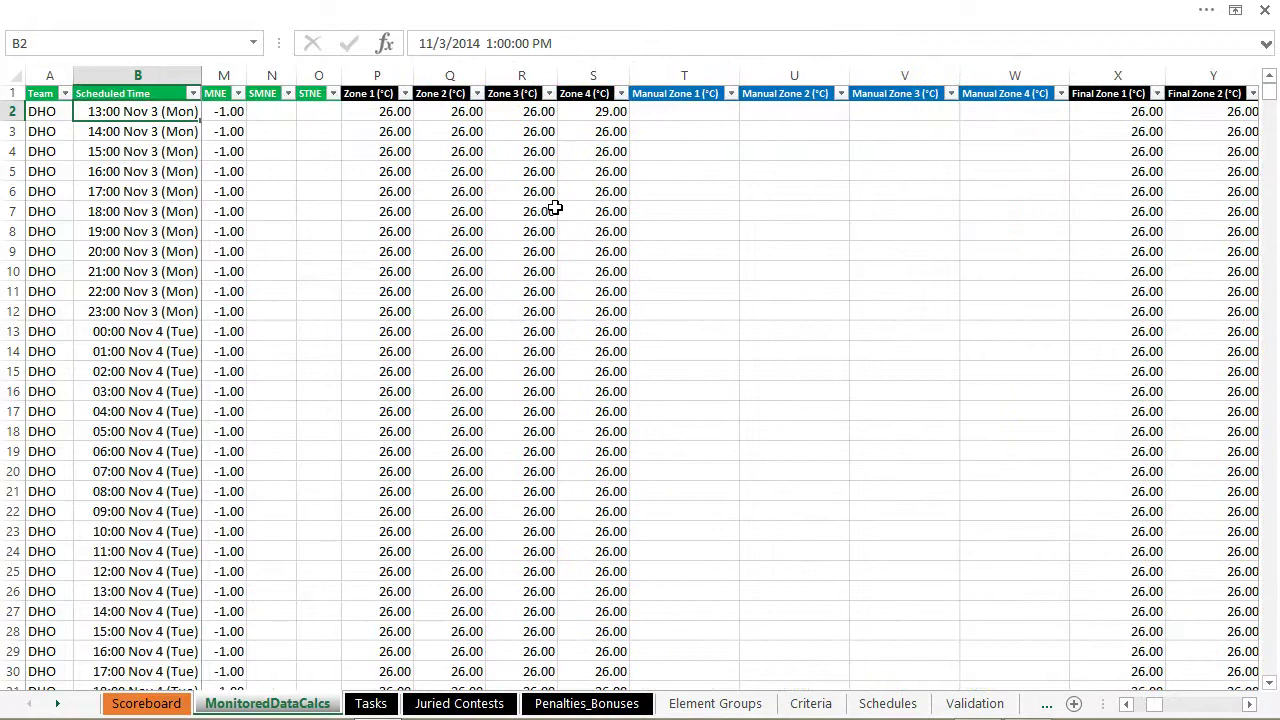
pyautogui.press('Right')
pyautogui.press('Right')
pyautogui.press('Right')
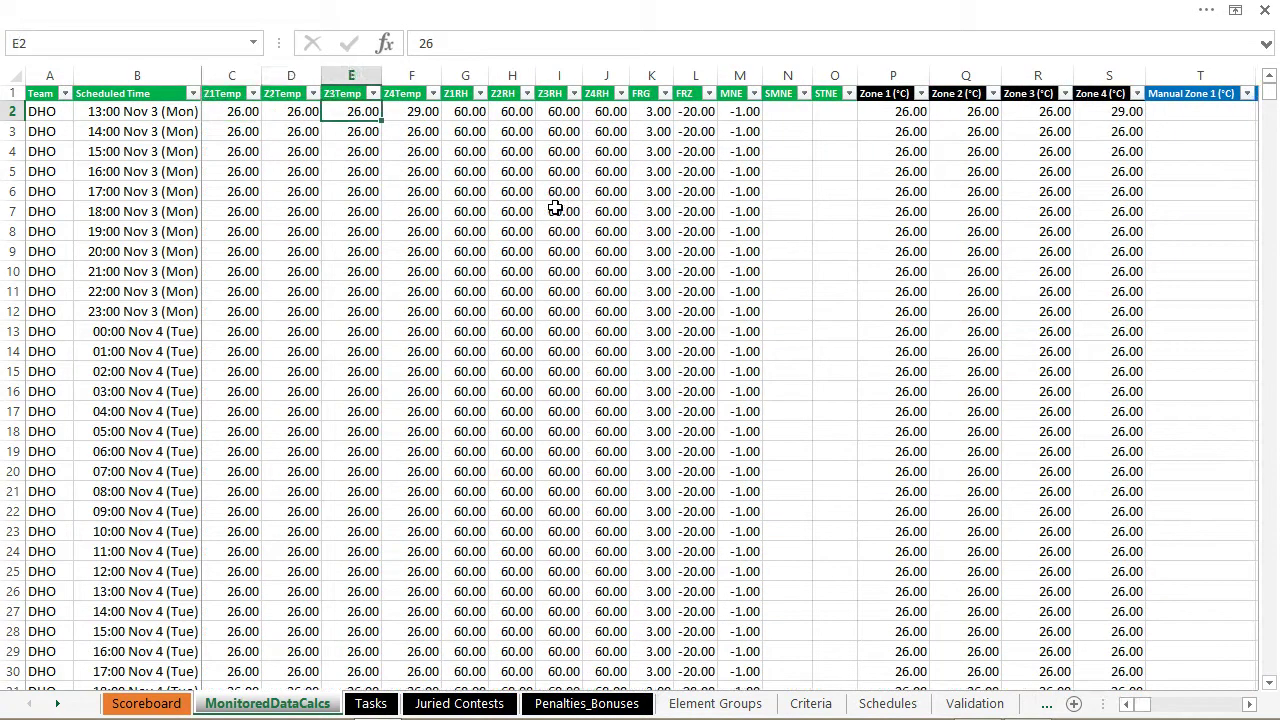
# - Review the first DHO record's raw humidity columns, Z1RH through Z4RH
pyautogui.press('Right')
pyautogui.press('Right')
pyautogui.press('Right')
pyautogui.press('Right')
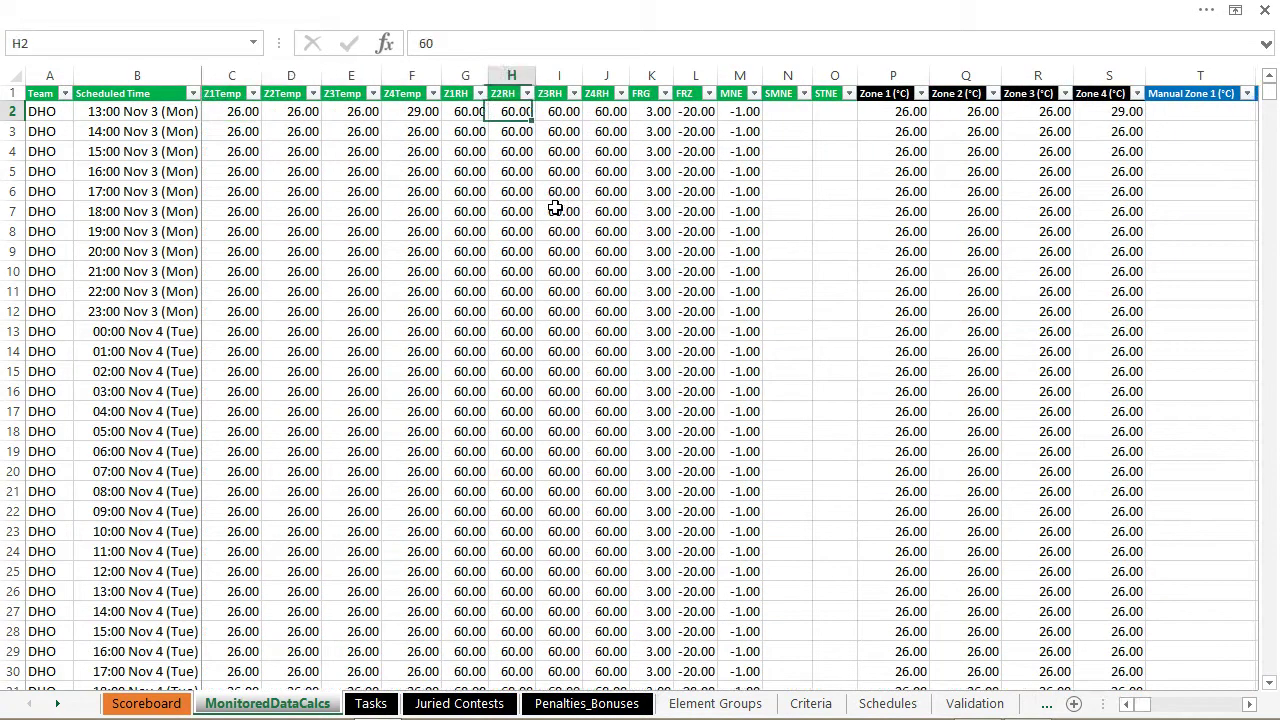
pyautogui.press('Left')
pyautogui.press('Left')
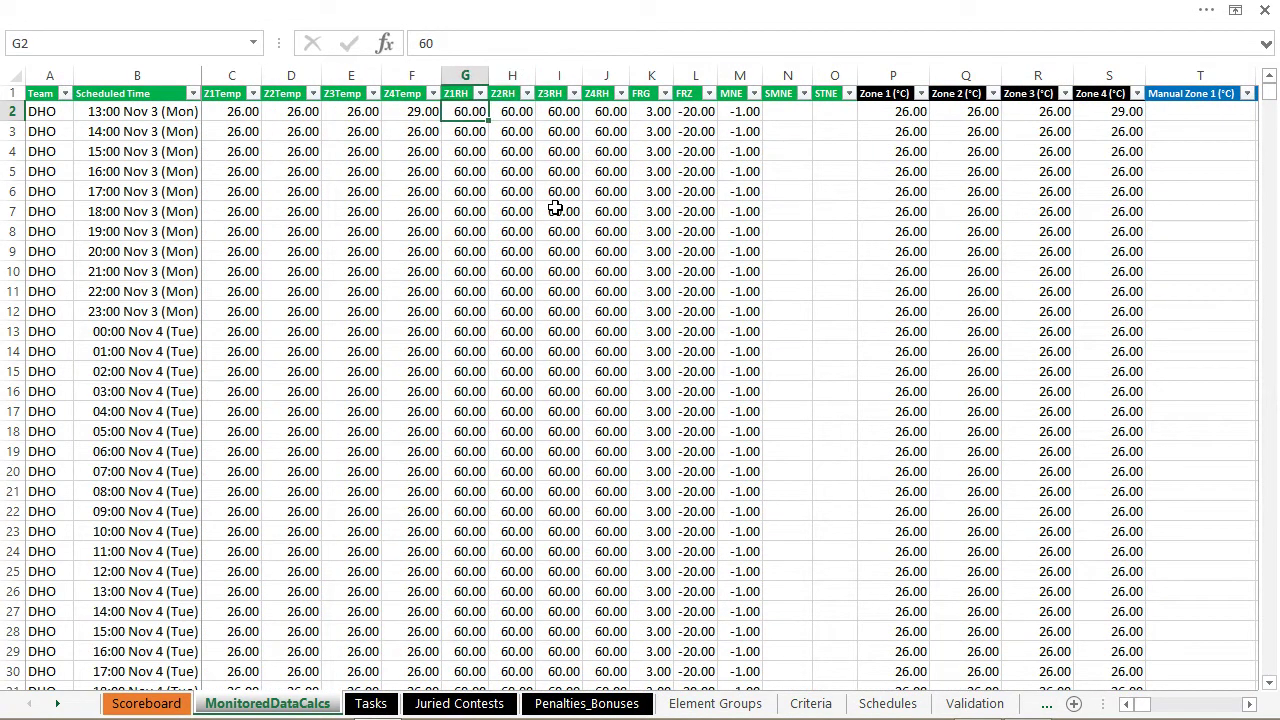
pyautogui.press('Right')
pyautogui.press('Right')
pyautogui.press('Right')
pyautogui.press('Right')
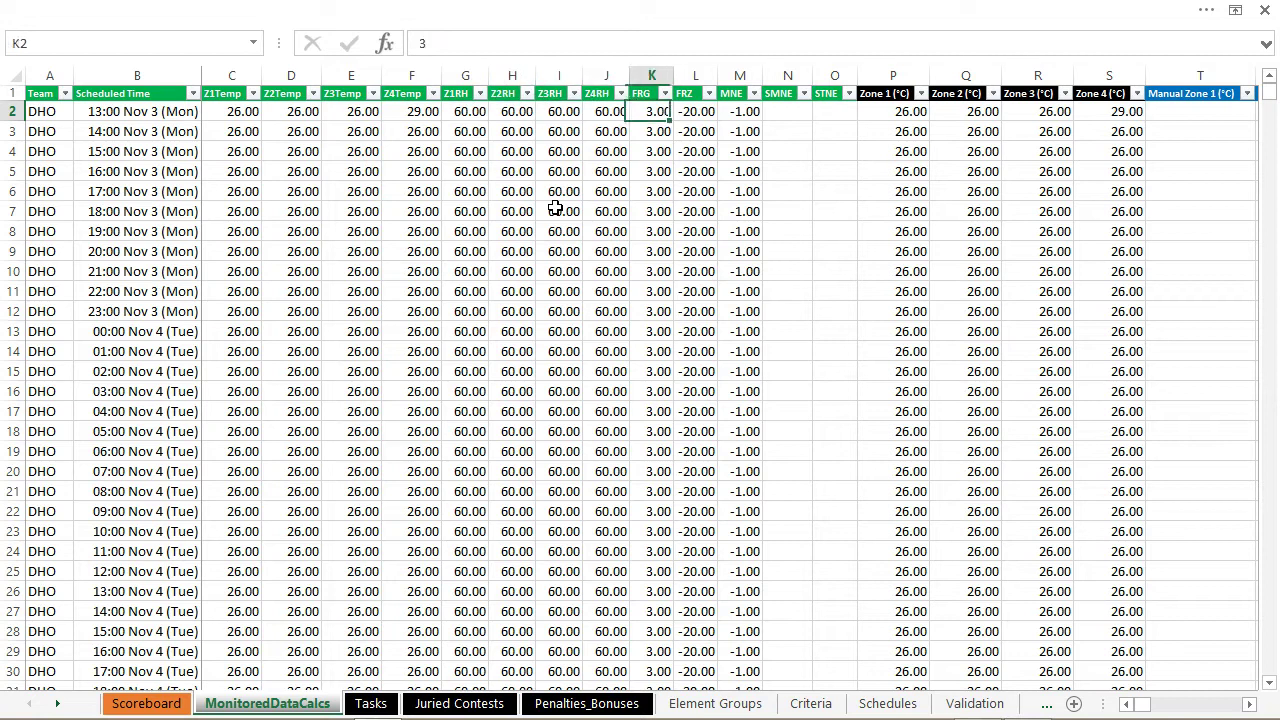
pyautogui.press('Left')
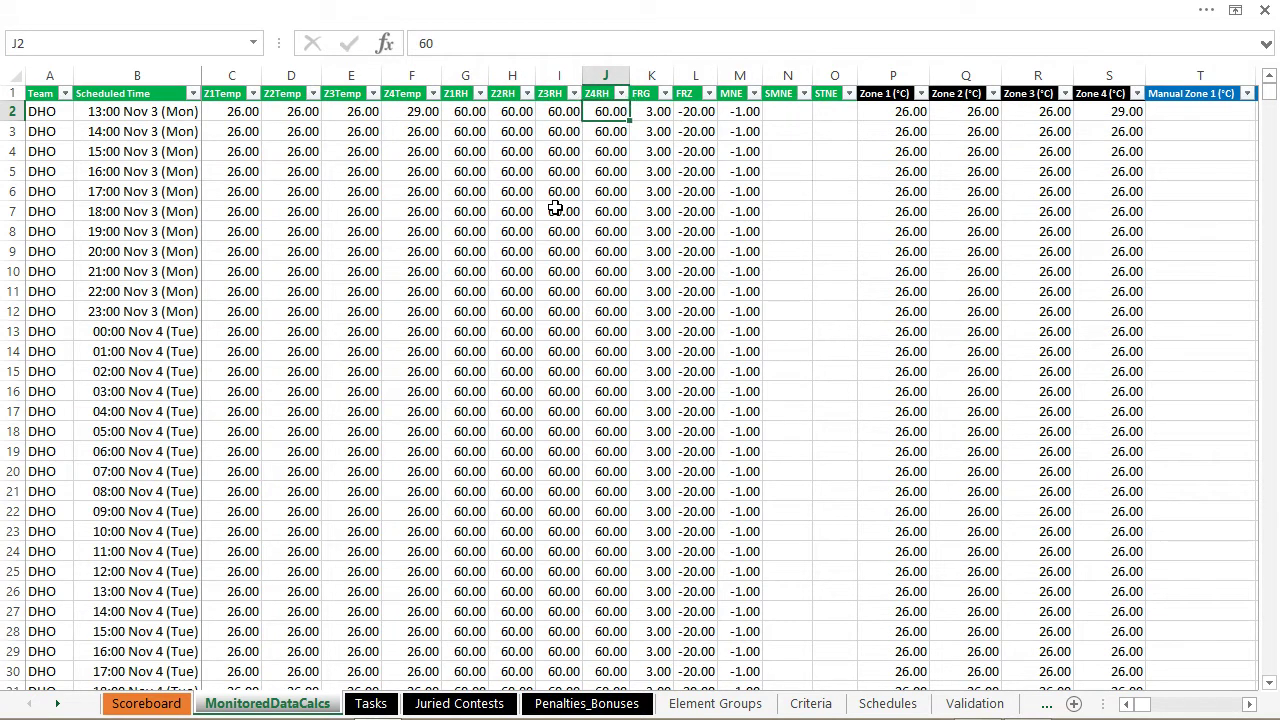
# - Examine the first DHO record's Manual Zone 1 through 4 (°C) columns, and return to its Z1Temp
pyautogui.press('Right')
pyautogui.press('Right')
pyautogui.press('Right')
pyautogui.press('Right')
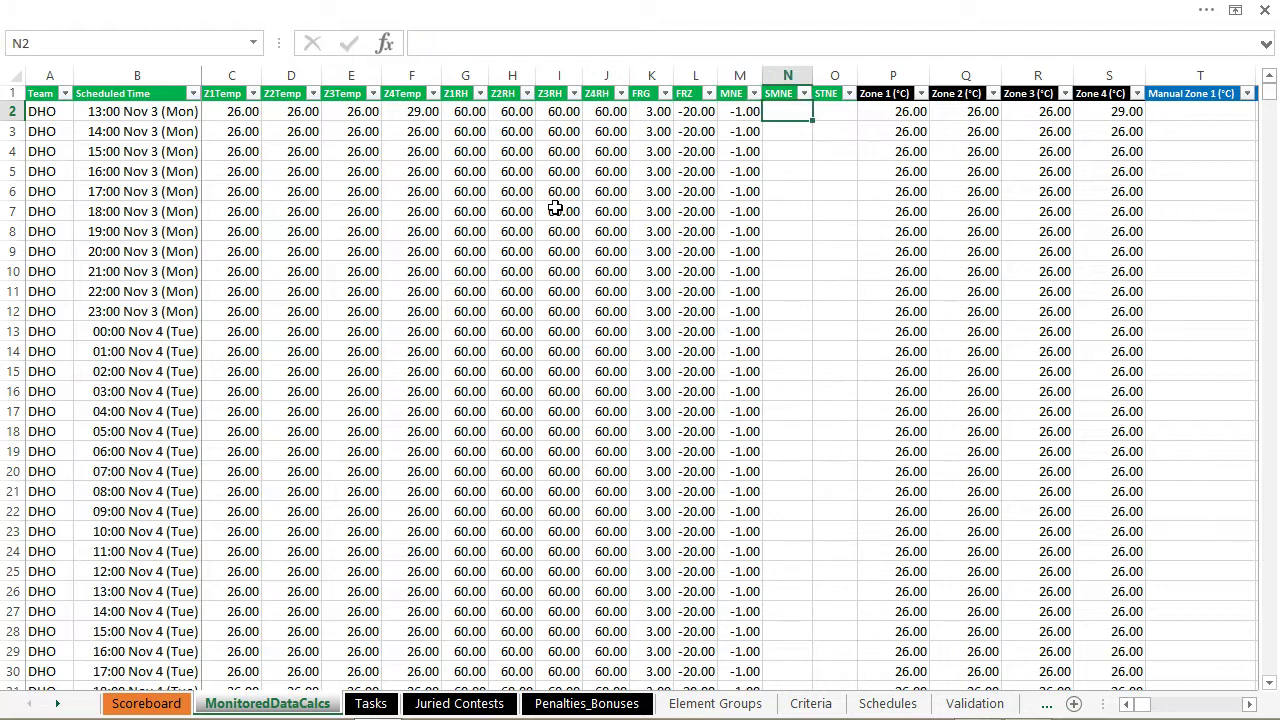
pyautogui.press('Right')
pyautogui.press('Right')
pyautogui.press('Right')
pyautogui.press('Right')
pyautogui.press('Right')
pyautogui.press('Right')
pyautogui.press('Right')
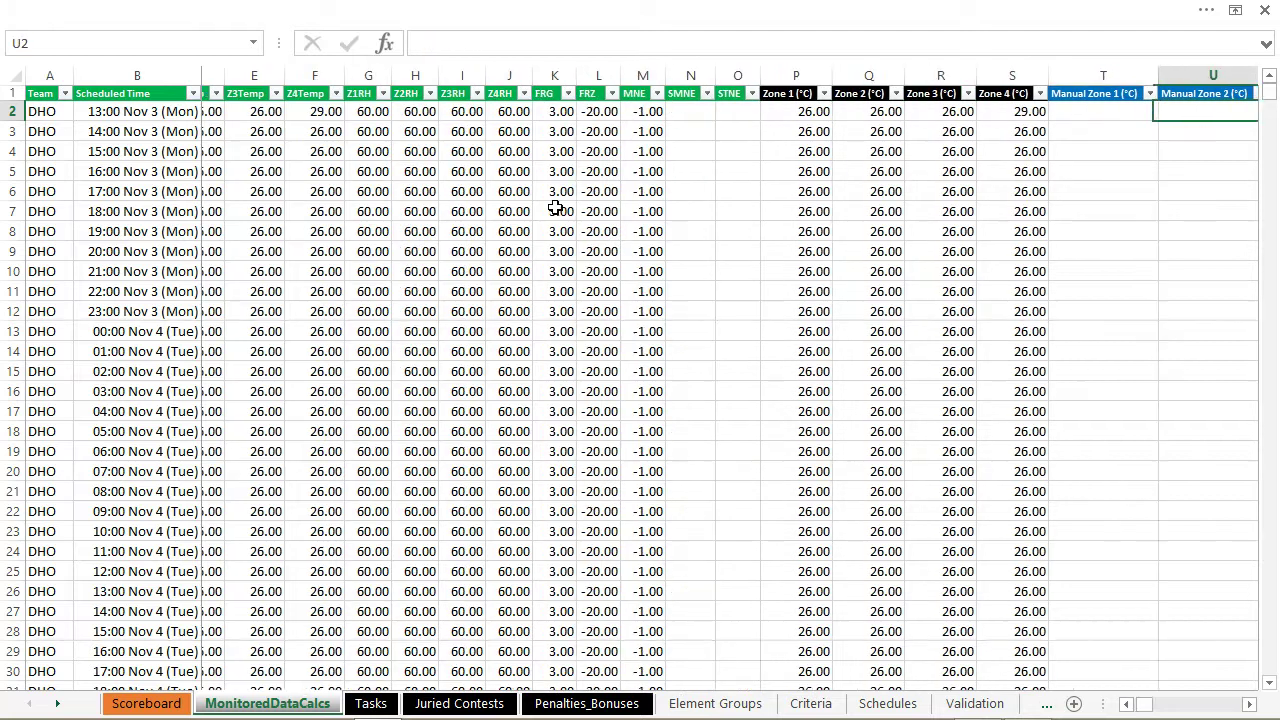
pyautogui.press('Right')
pyautogui.press('Left')
pyautogui.press('Left')
pyautogui.press('Right')
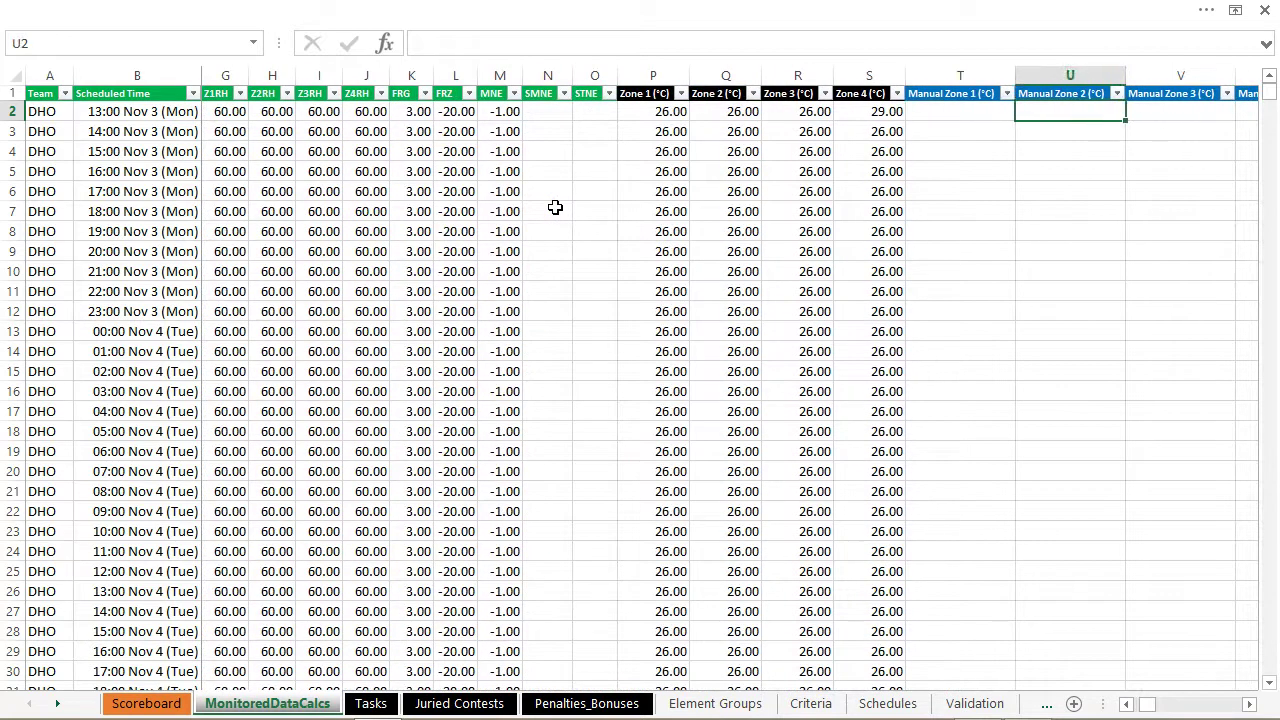
pyautogui.press('Right')
pyautogui.press('Right')
pyautogui.press('Right')
pyautogui.press('Left')
pyautogui.press('Left')
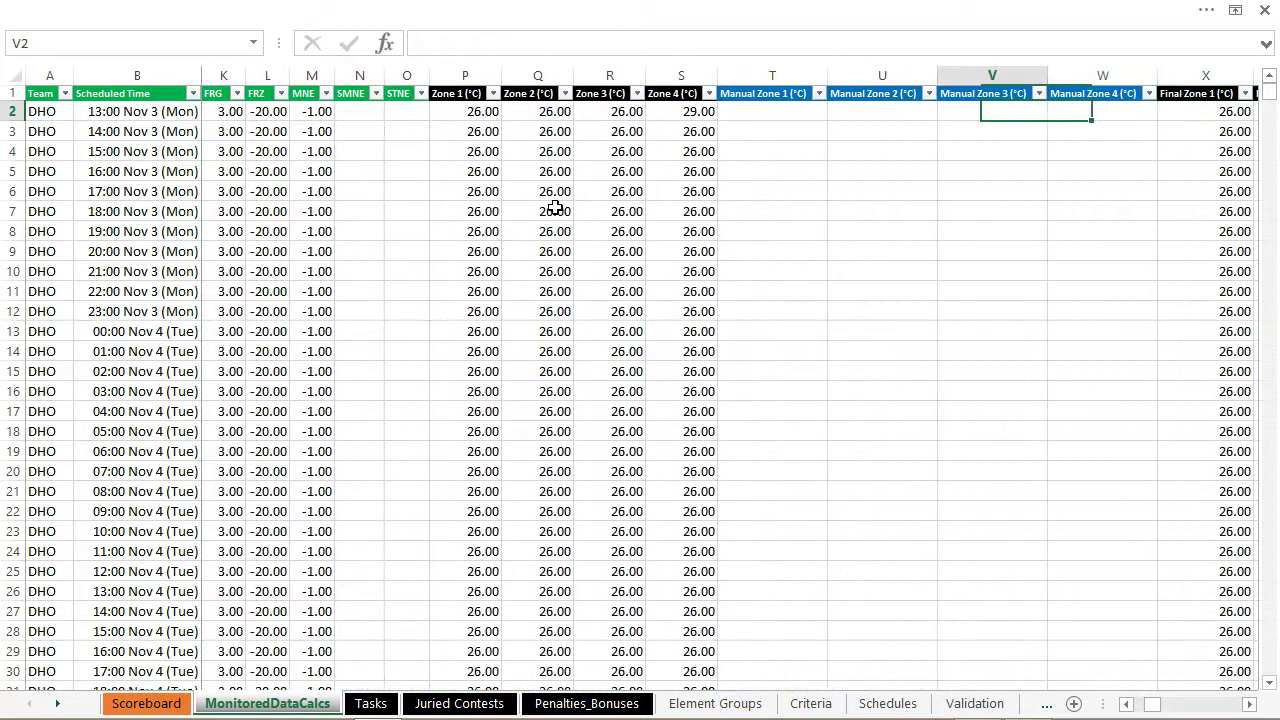
pyautogui.press('Left')
pyautogui.press('Left')
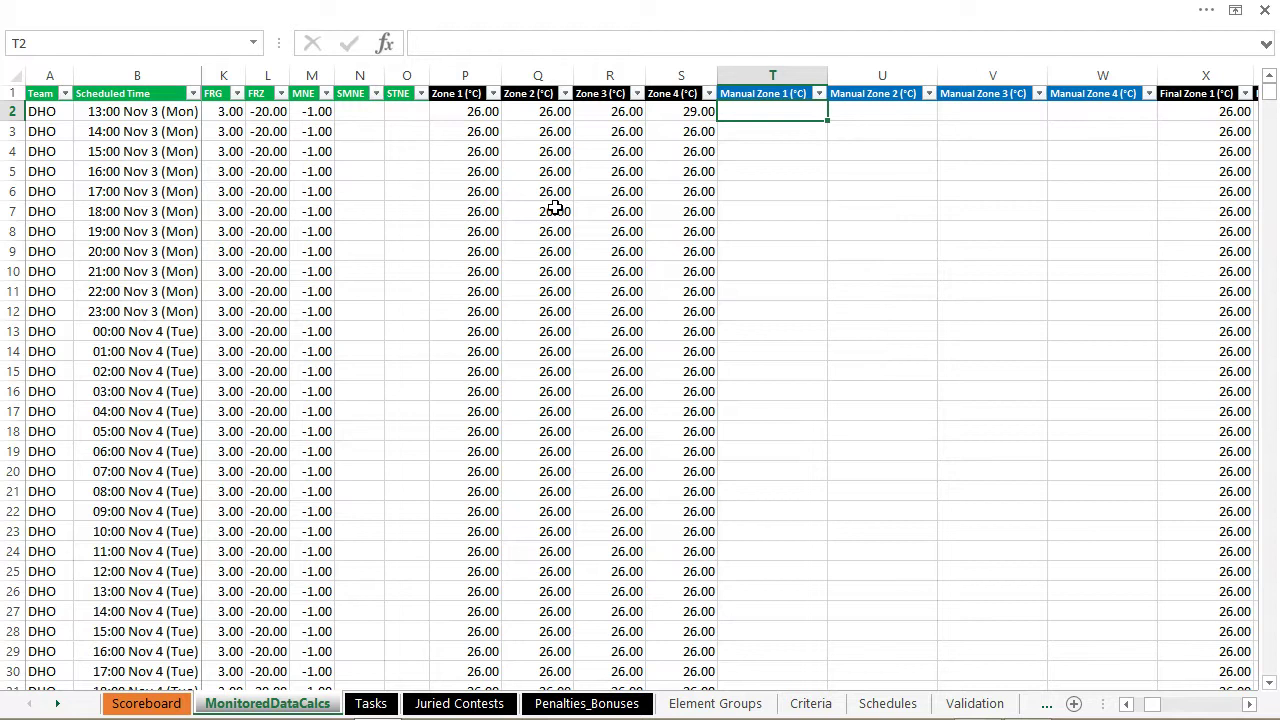
pyautogui.press('Home')
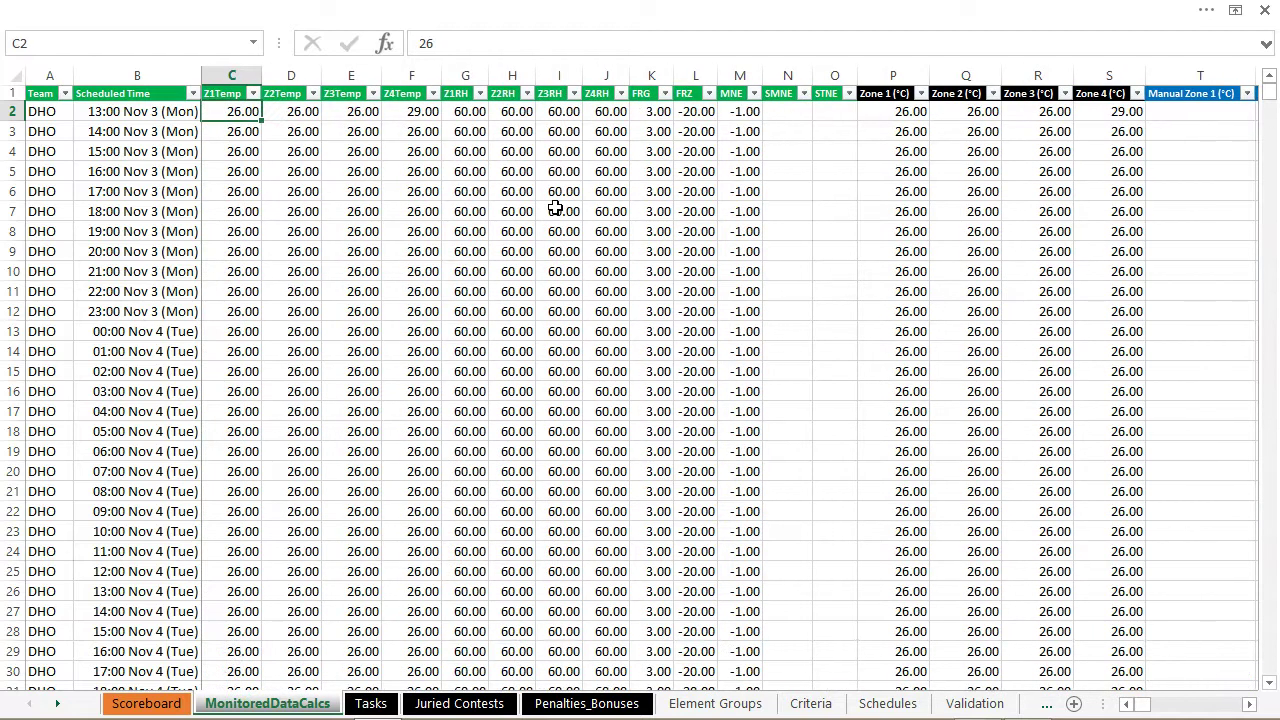
# - Set the first DHO record's Z4Temp to 100
pyautogui.press('Left')
pyautogui.press('Left')
pyautogui.press('Right')
pyautogui.press('Right')
pyautogui.press('Right')
pyautogui.press('Right')
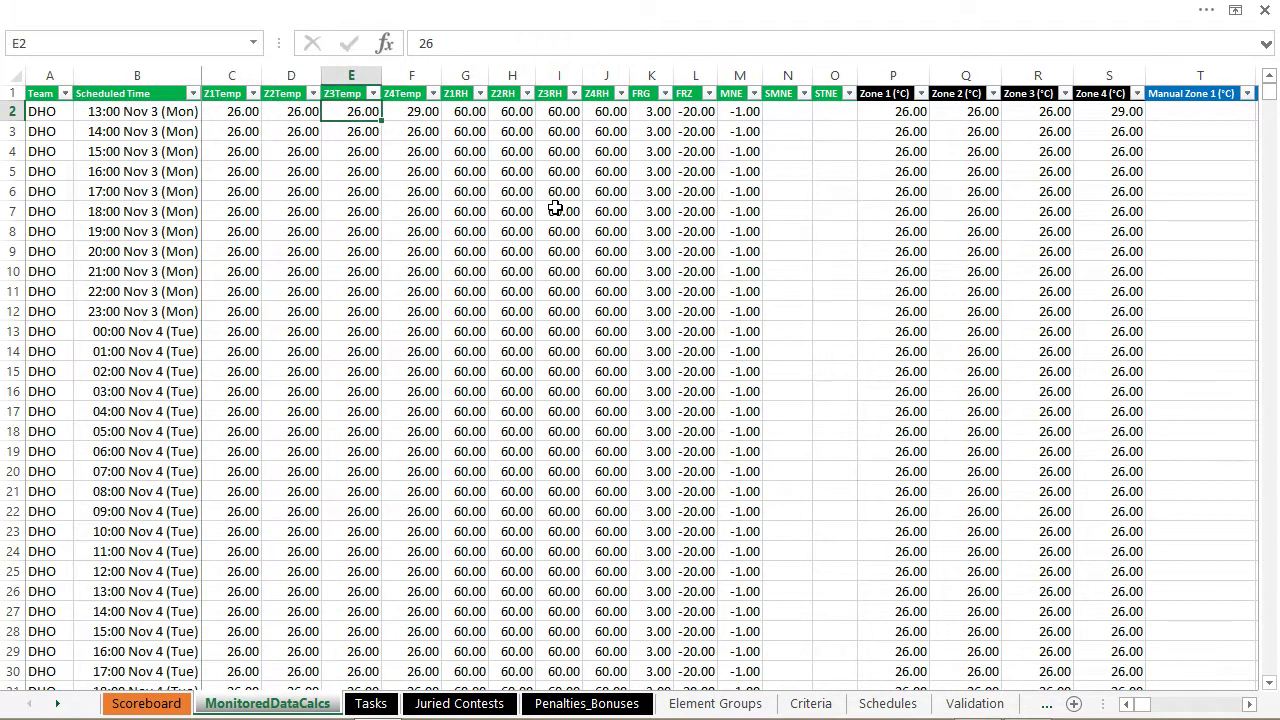
pyautogui.press('Right')
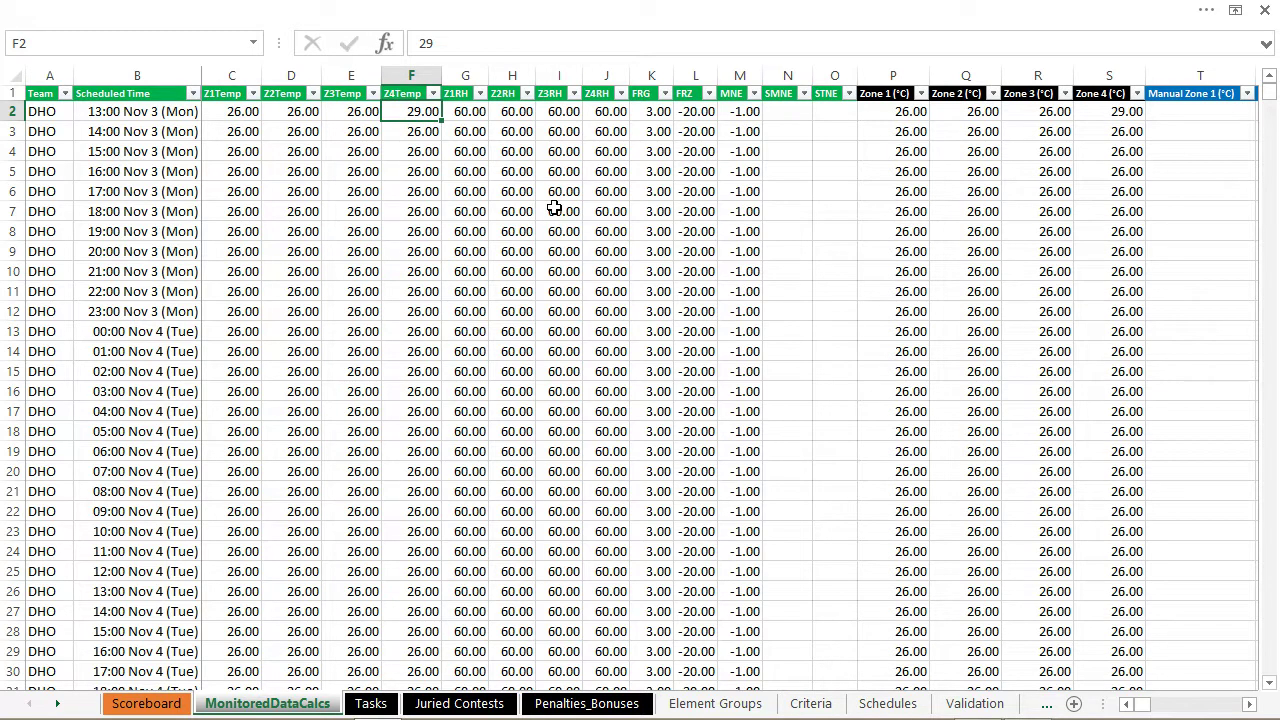
pyautogui.write('100')
pyautogui.press('Right')
# - Follow the first DHO record across its humidity, Zone 1 through 4 (°C) and Manual Zone columns to Final Zone 1 (°C)
pyautogui.press('Right')
pyautogui.press('Right')
pyautogui.press('Right')
pyautogui.press('Right')
pyautogui.press('Right')
pyautogui.press('Right')
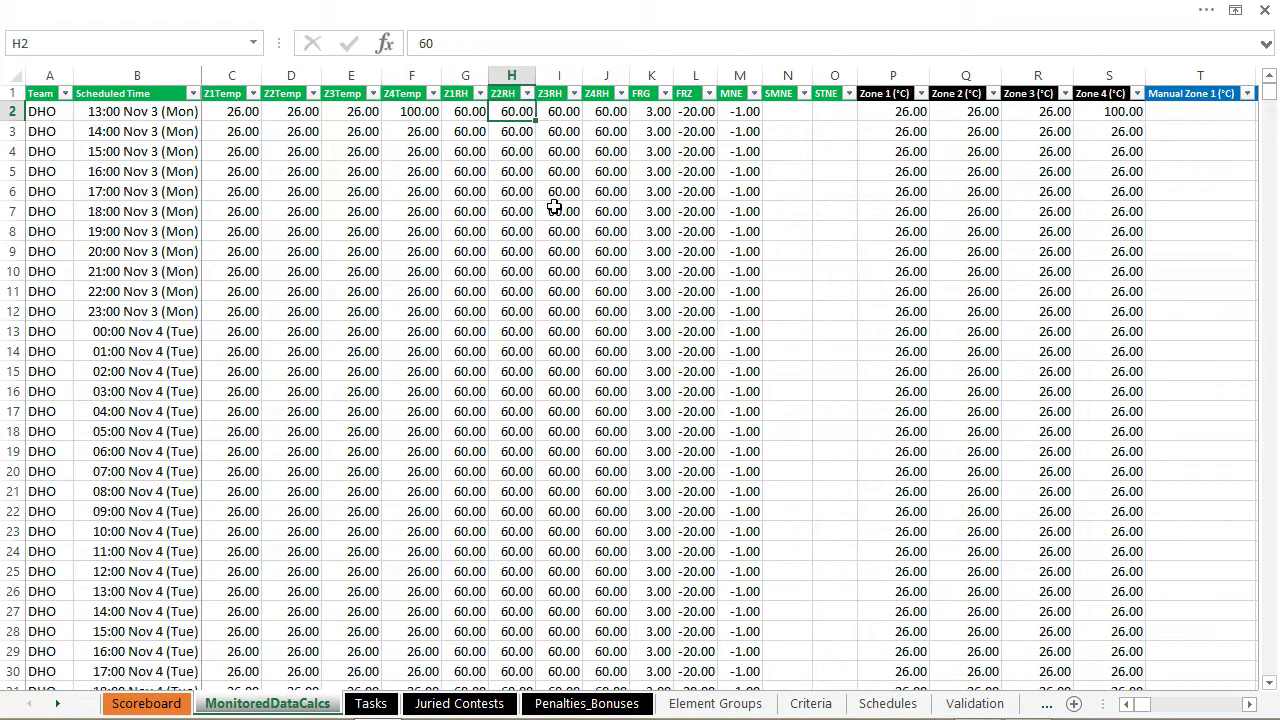
pyautogui.press('Right')
pyautogui.press('Right')
pyautogui.press('Right')
pyautogui.press('Right')
pyautogui.press('Right')
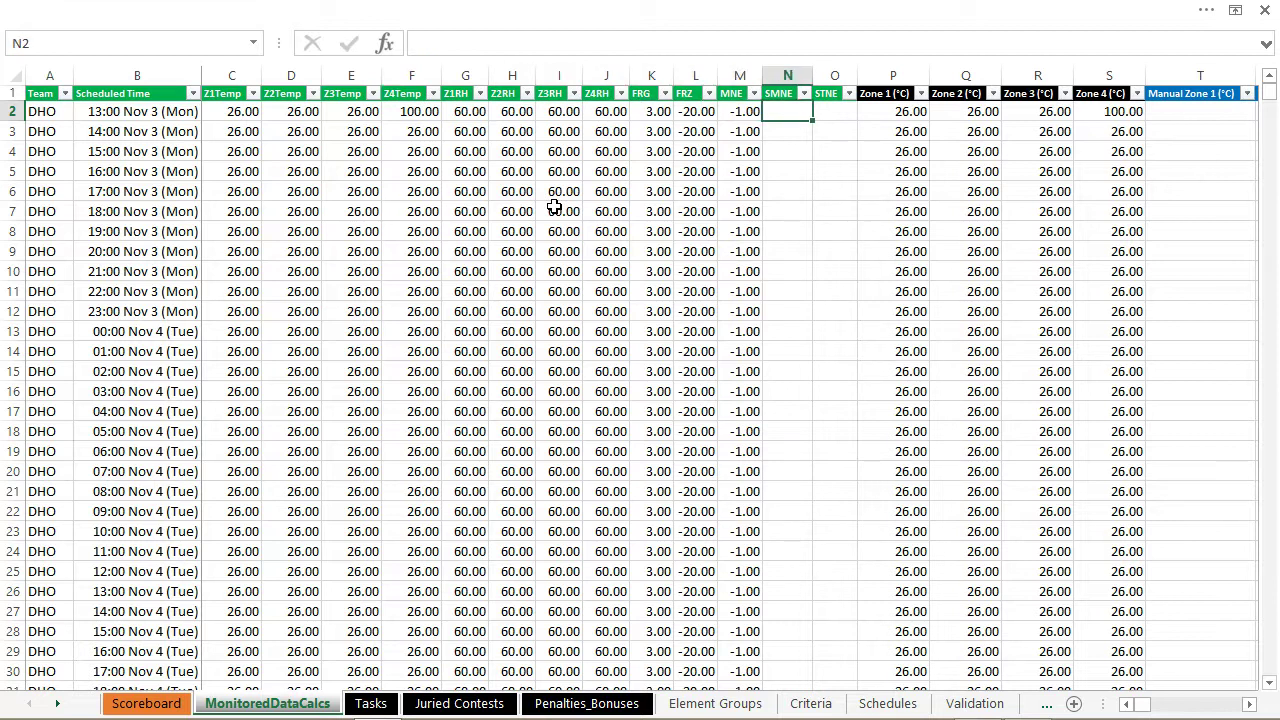
pyautogui.press('Right')
pyautogui.press('Right')
pyautogui.press('Right')
pyautogui.press('Right')
pyautogui.press('Right')
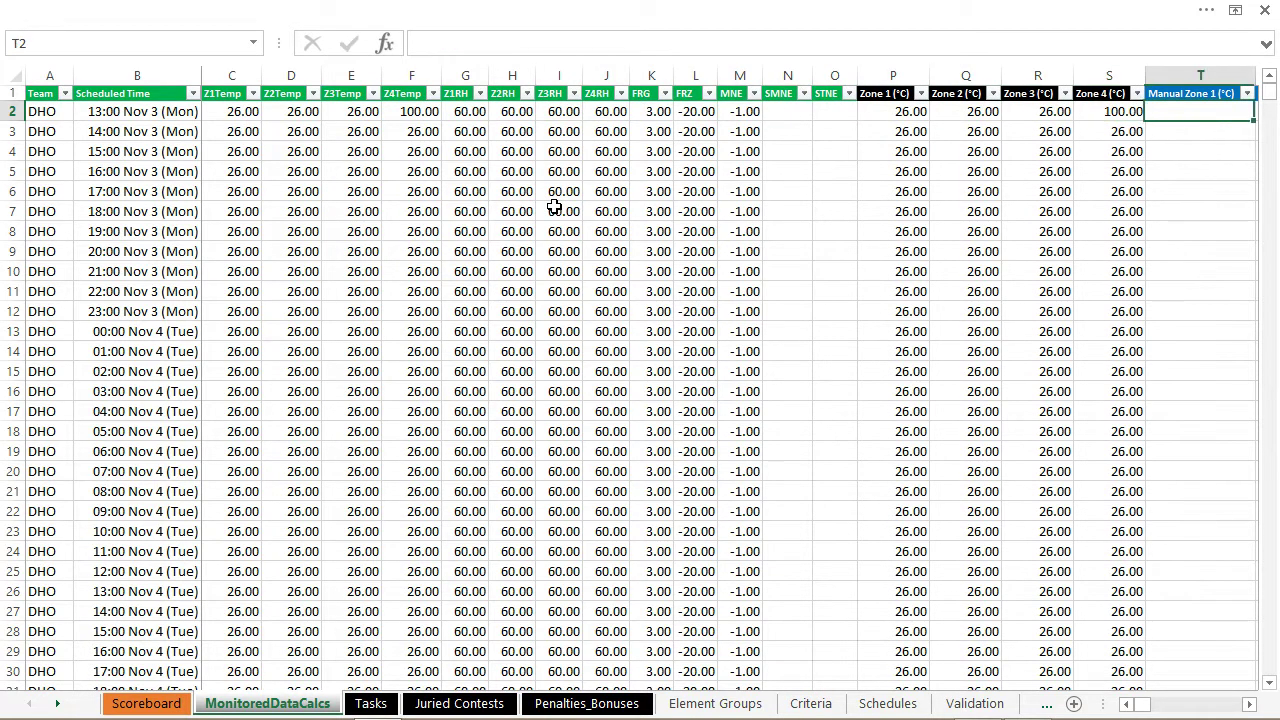
pyautogui.press('Right')
pyautogui.press('Right')
pyautogui.press('Right')
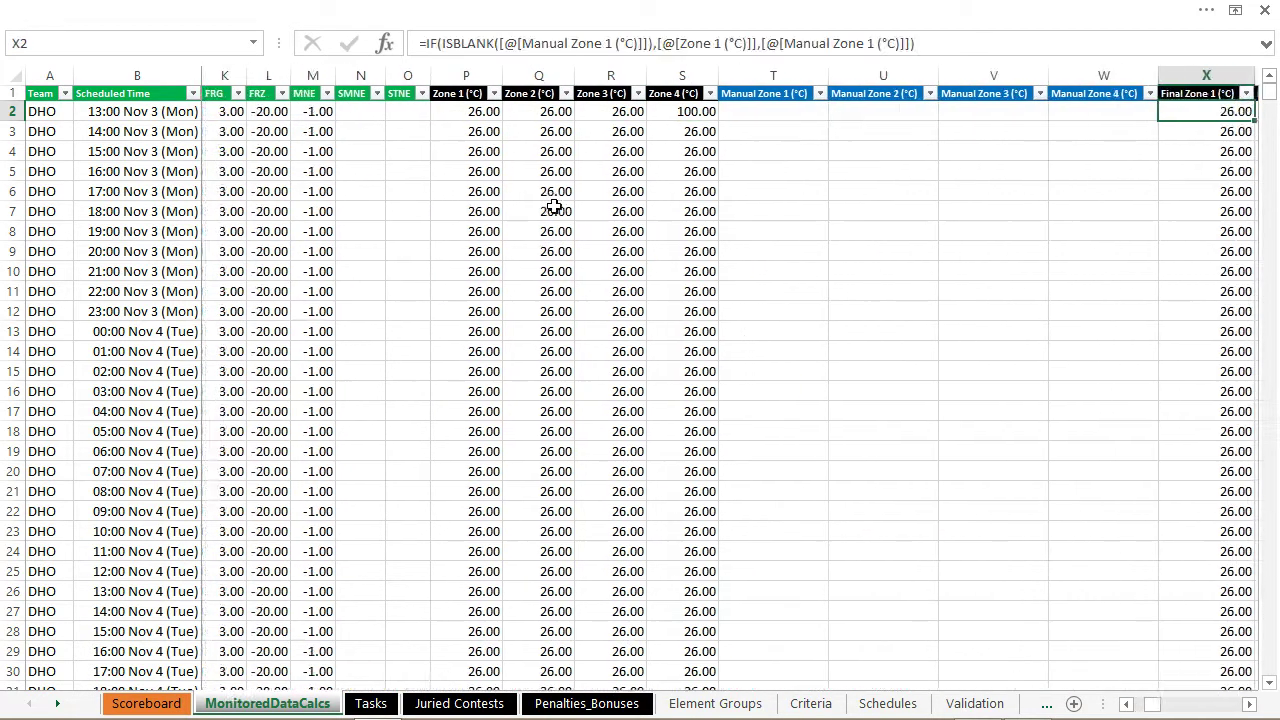
# - Go back to the first DHO record's Manual Zone columns and inspect the Manual Zone 1 (°C) header
pyautogui.press('Left')
pyautogui.press('Left')
pyautogui.press('Left')
pyautogui.press('Left')
pyautogui.press('Left')
pyautogui.press('Left')
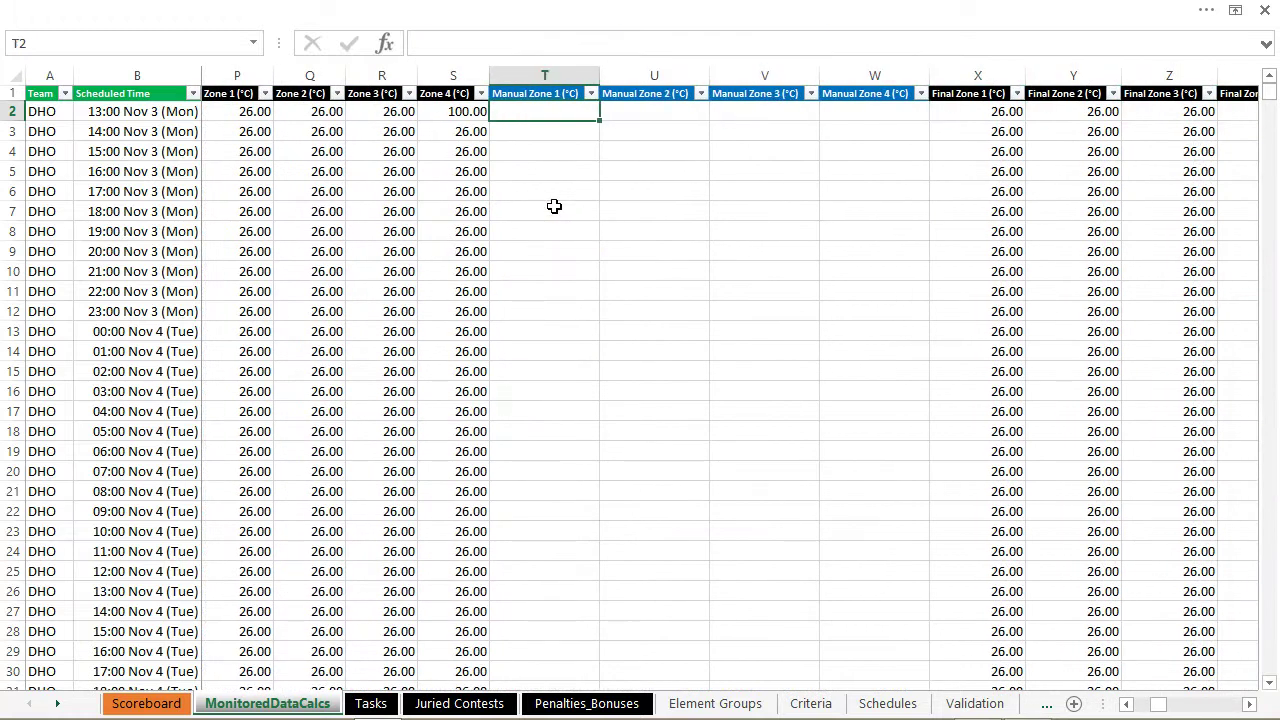
pyautogui.press('Left')
pyautogui.press('Right')
pyautogui.press('Right')
pyautogui.press('Left')
pyautogui.press('Up')
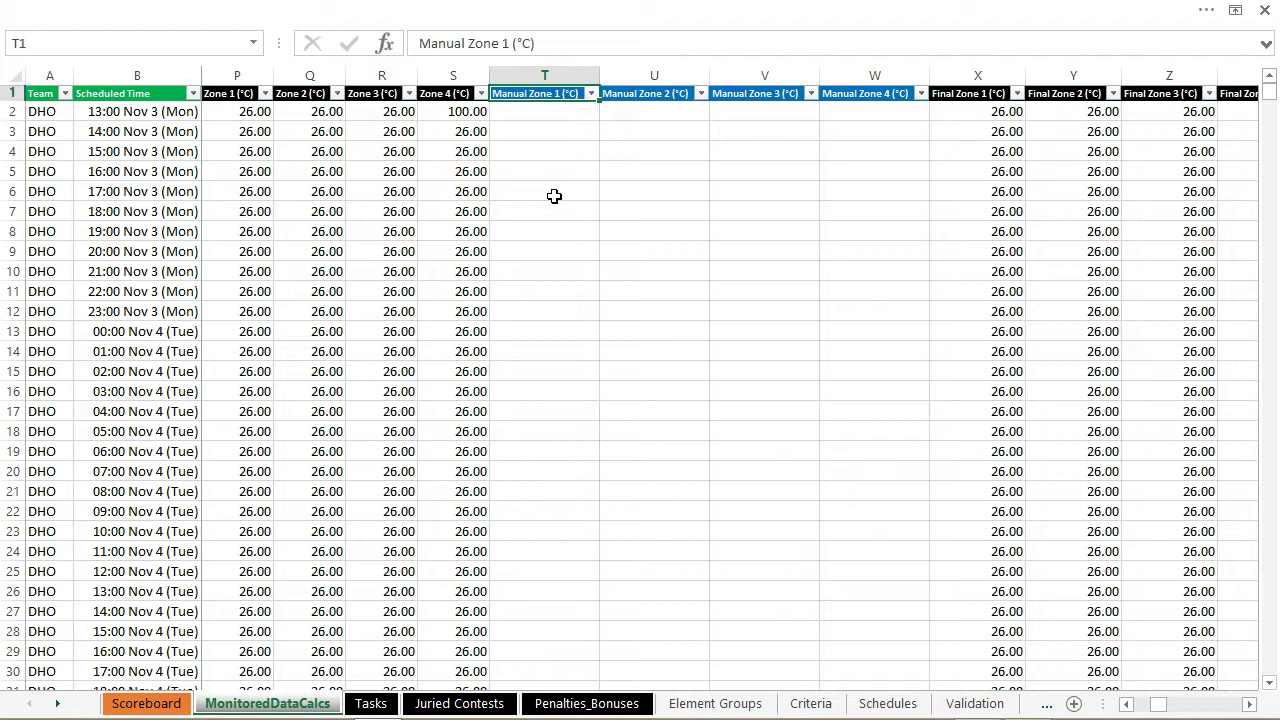
# - Enter 26 as the Manual Zone 4 (°C) value for the first DHO record
pyautogui.press('Down')
pyautogui.press('Right')
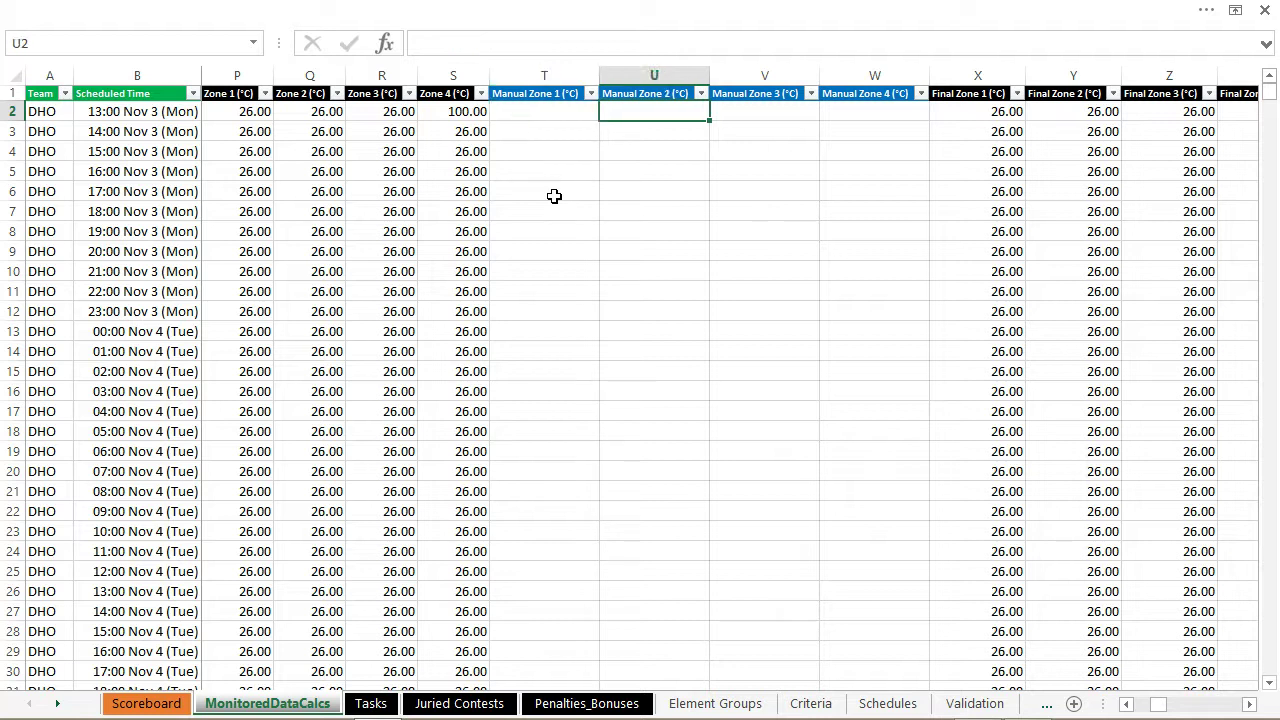
pyautogui.press('Right')
pyautogui.press('Right')
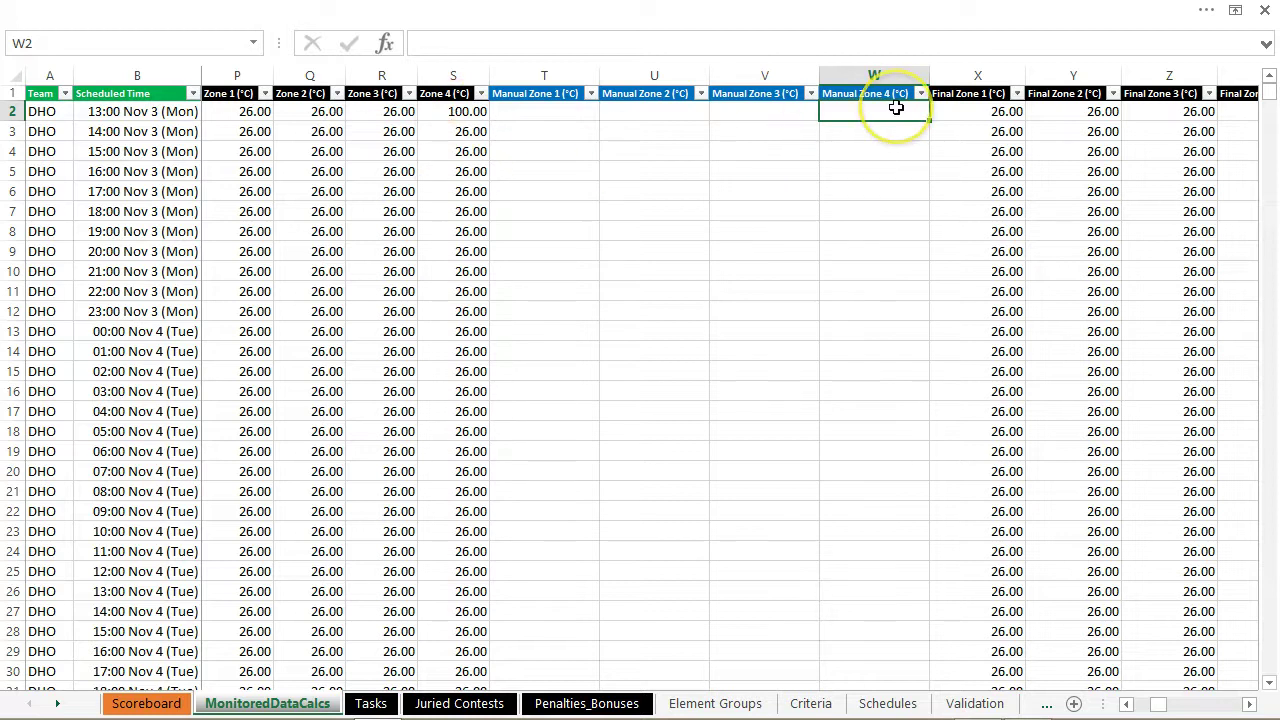
pyautogui.write('26')
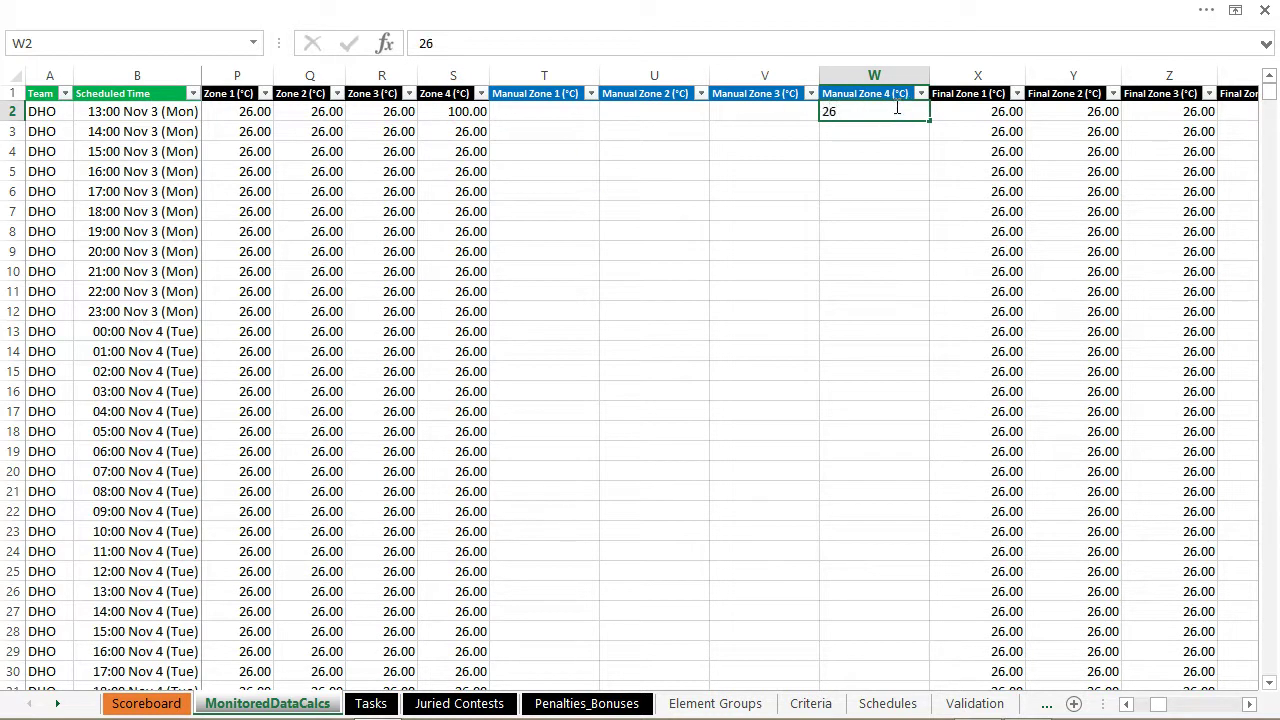
pyautogui.press('Return')
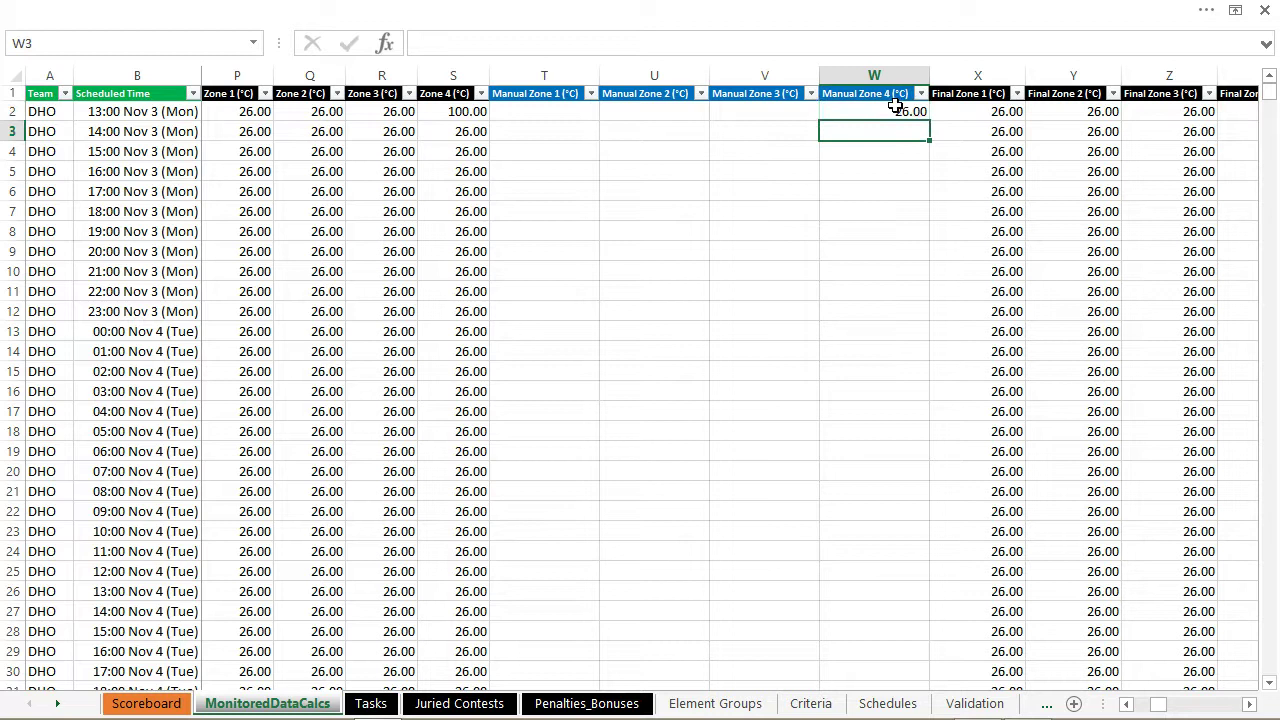
# - Add the comment "Sensor shorted; correction based on extrapolation" to the first DHO record's Manual Zone 4 (°C) cell
pyautogui.click(895, 108)
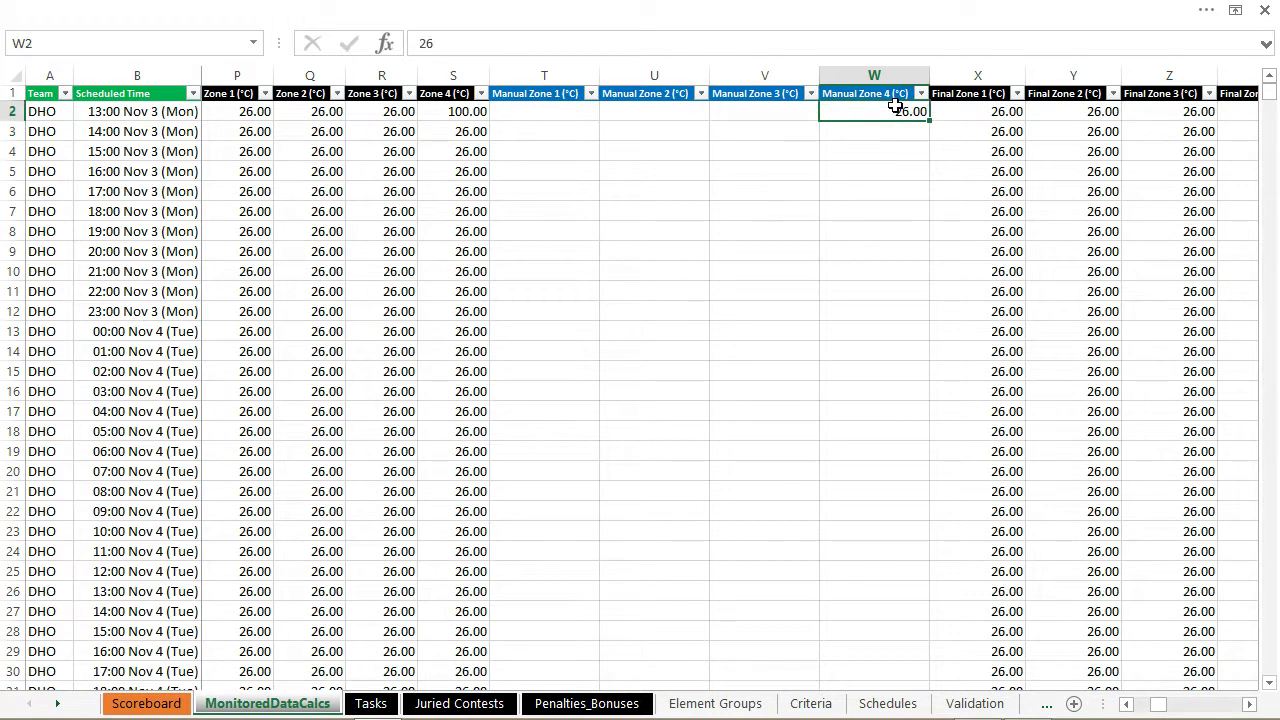
pyautogui.rightClick(842, 113)
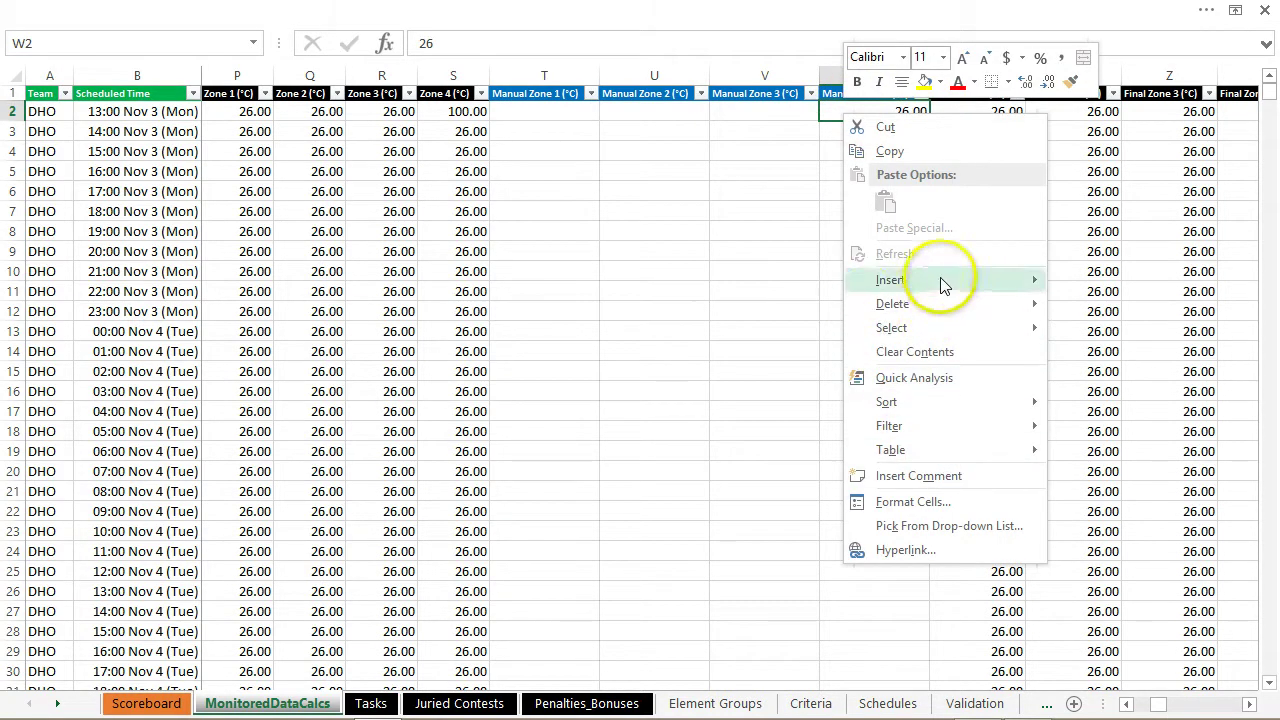
pyautogui.click(950, 476)
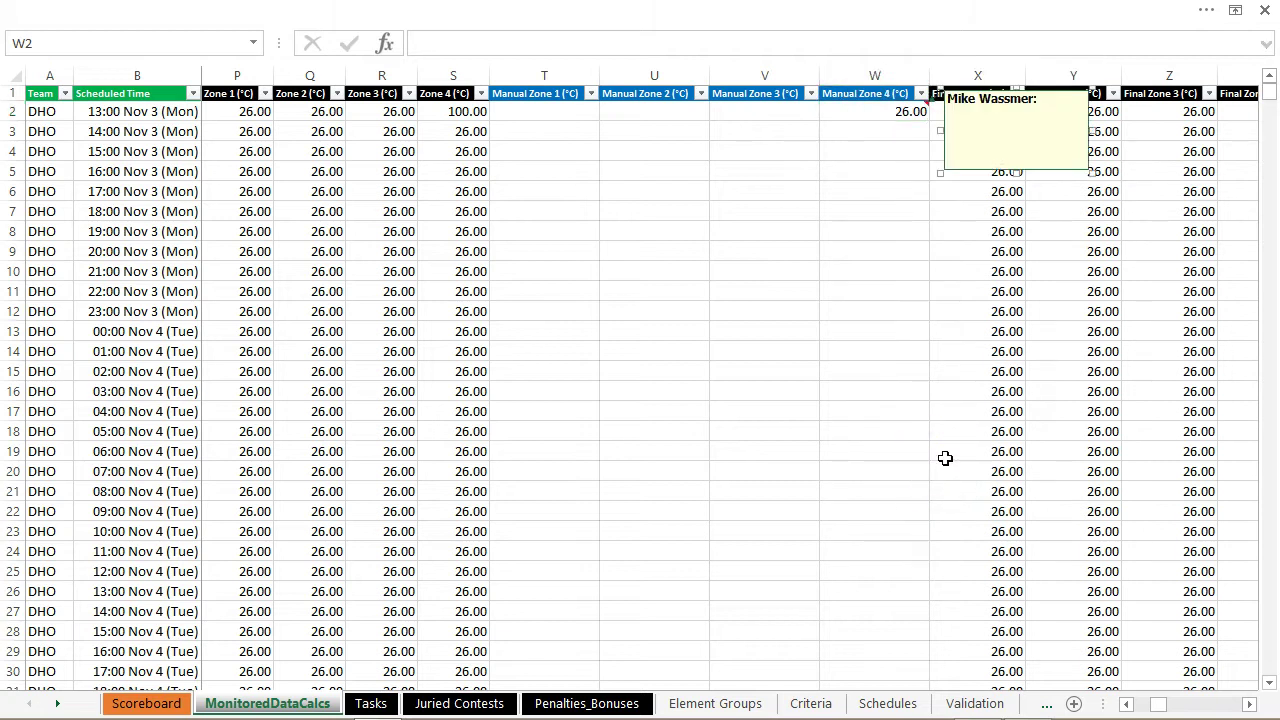
pyautogui.write('sEN')
pyautogui.press('BackSpace')
pyautogui.press('BackSpace')
pyautogui.press('BackSpace')
pyautogui.write('Sensor shorted; correctionba')
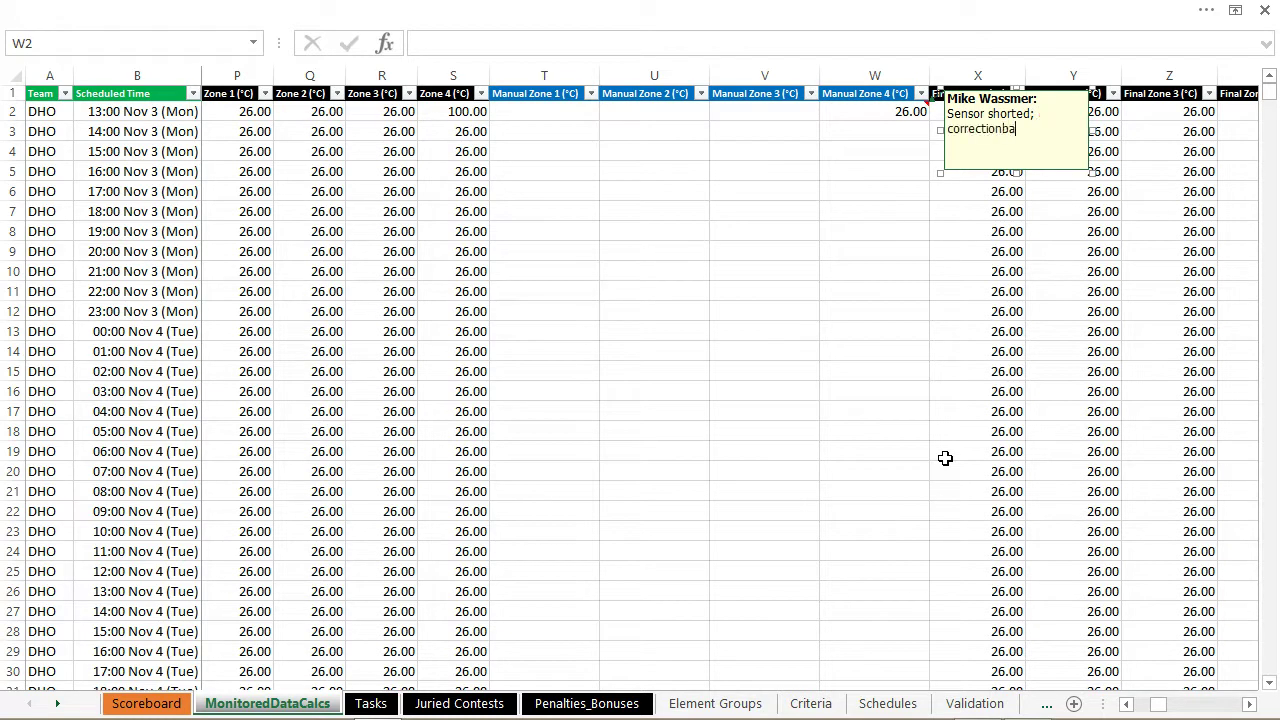
pyautogui.write('sed')
pyautogui.press('Right')
pyautogui.press('Right')
pyautogui.press('Right')
pyautogui.press('Right')
pyautogui.write('on')
pyautogui.write(' extrapo')
pyautogui.write('lated')
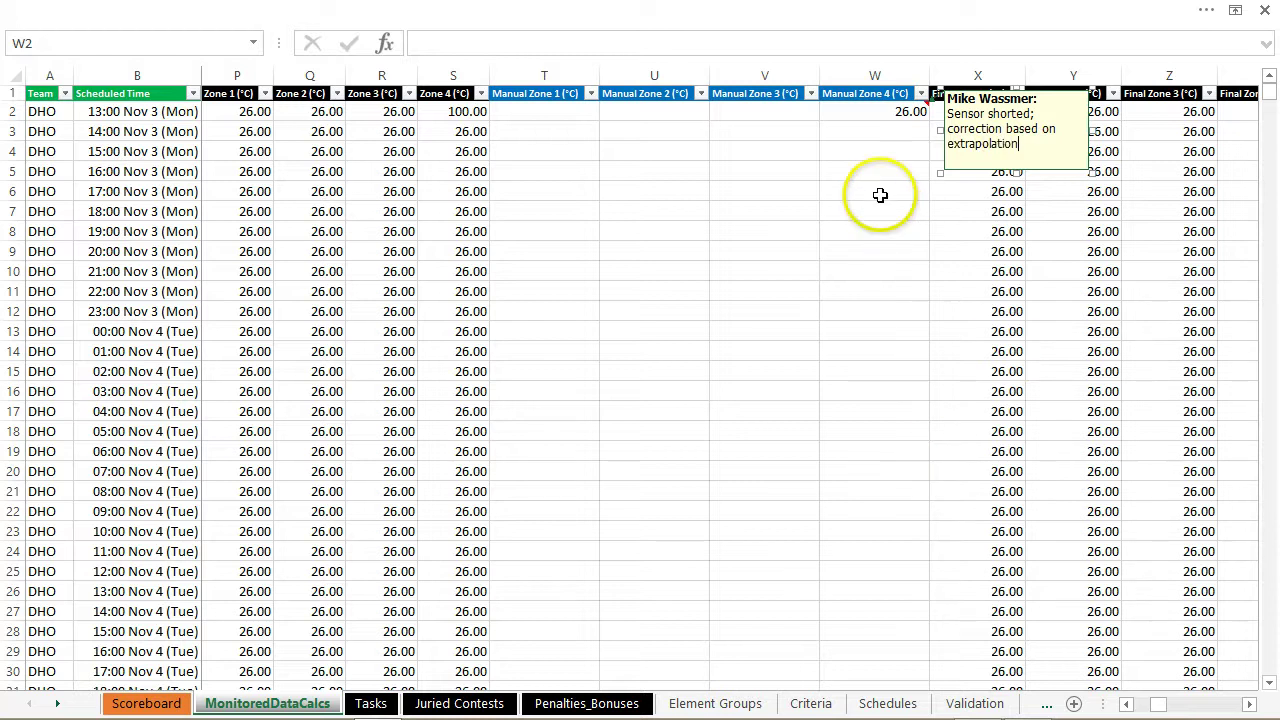
pyautogui.click(879, 195)
pyautogui.click(895, 111)
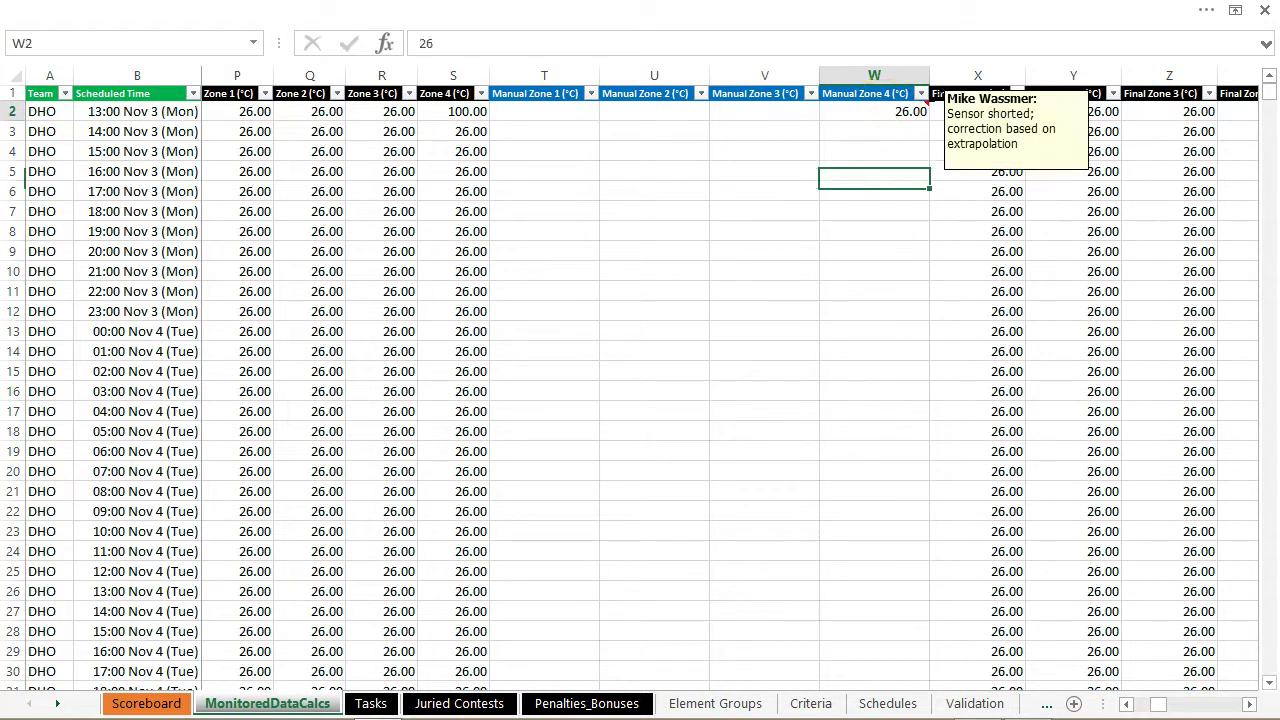
# - Check the first DHO record's Final Zone 4 (°C) value and its formula
pyautogui.press('Right')
pyautogui.press('Right')
pyautogui.press('Right')
pyautogui.press('Right')
pyautogui.press('Right')
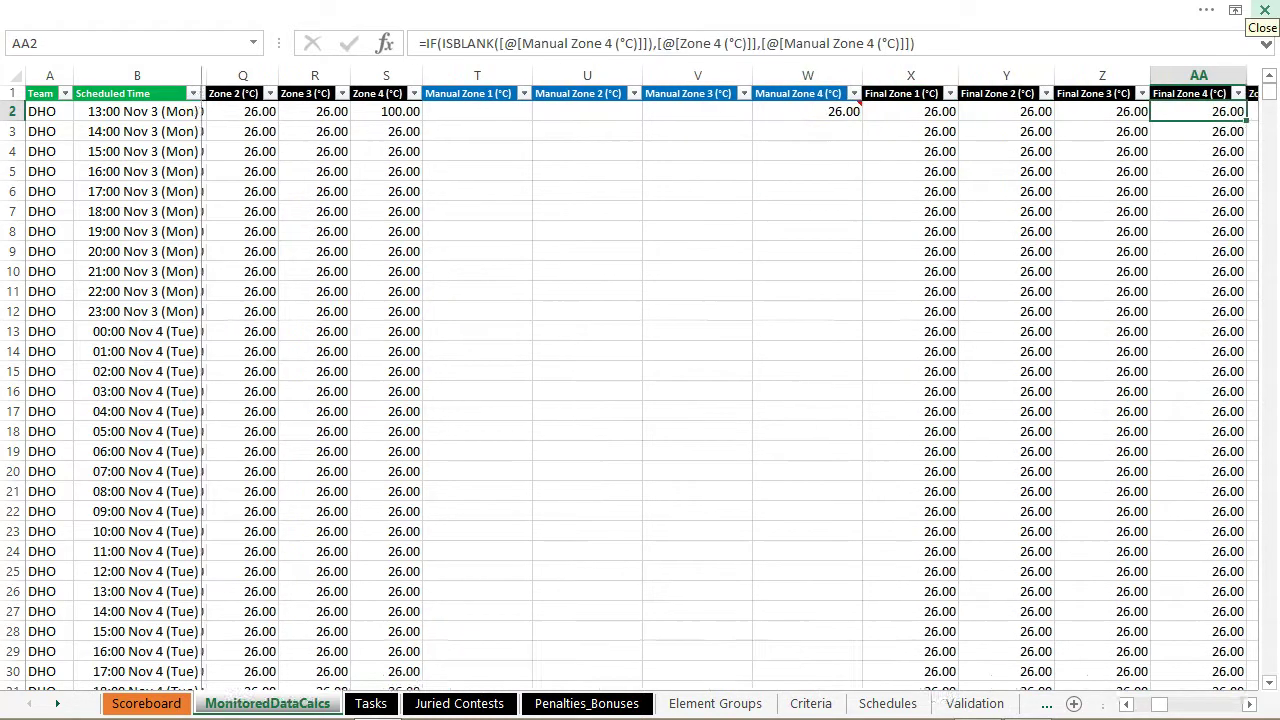
pyautogui.press('Left')
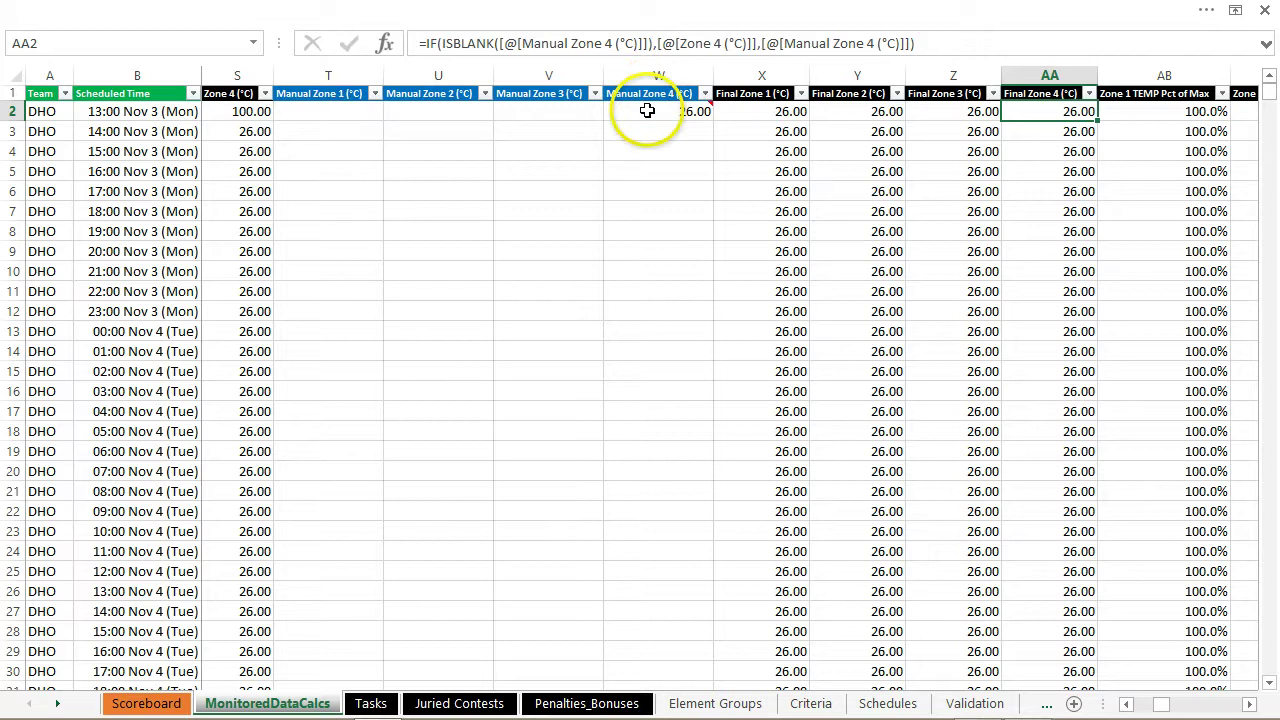
# - Compare the first DHO record's Zone 4 (°C), commented Manual Zone 4 (°C) and Final Zone 4 (°C) cells
pyautogui.moveTo(647, 111)
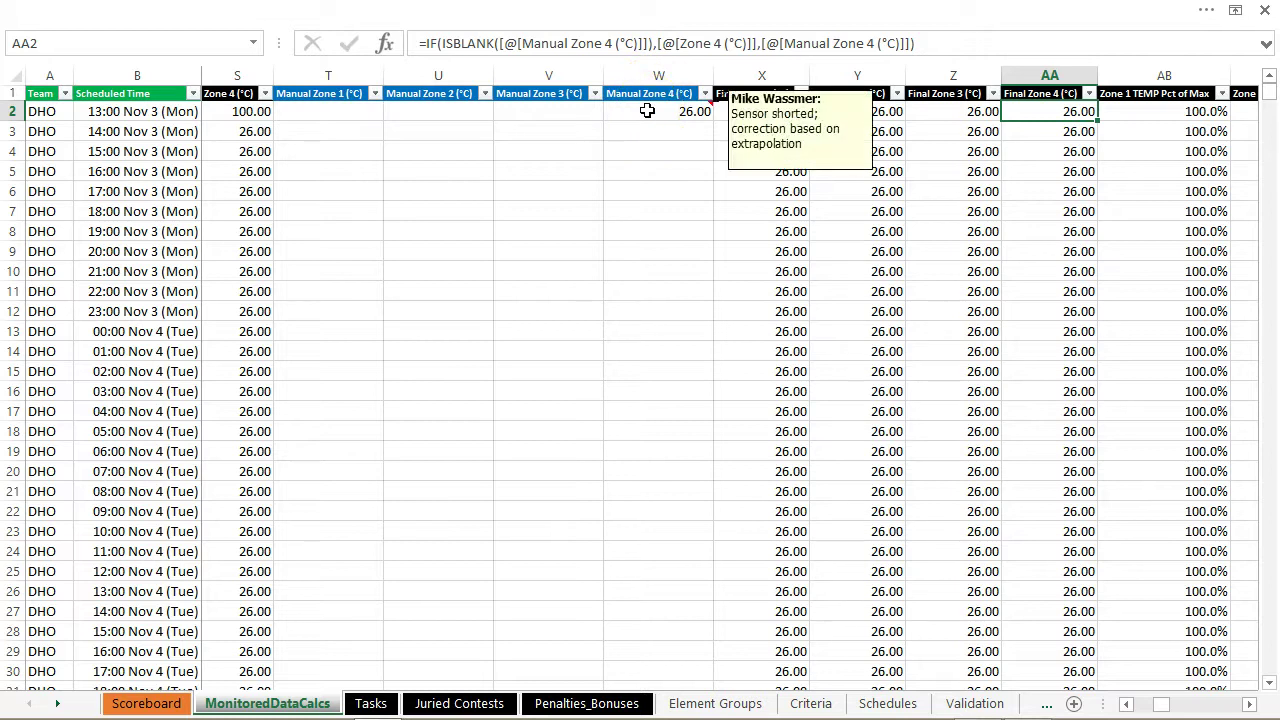
pyautogui.click(247, 111)
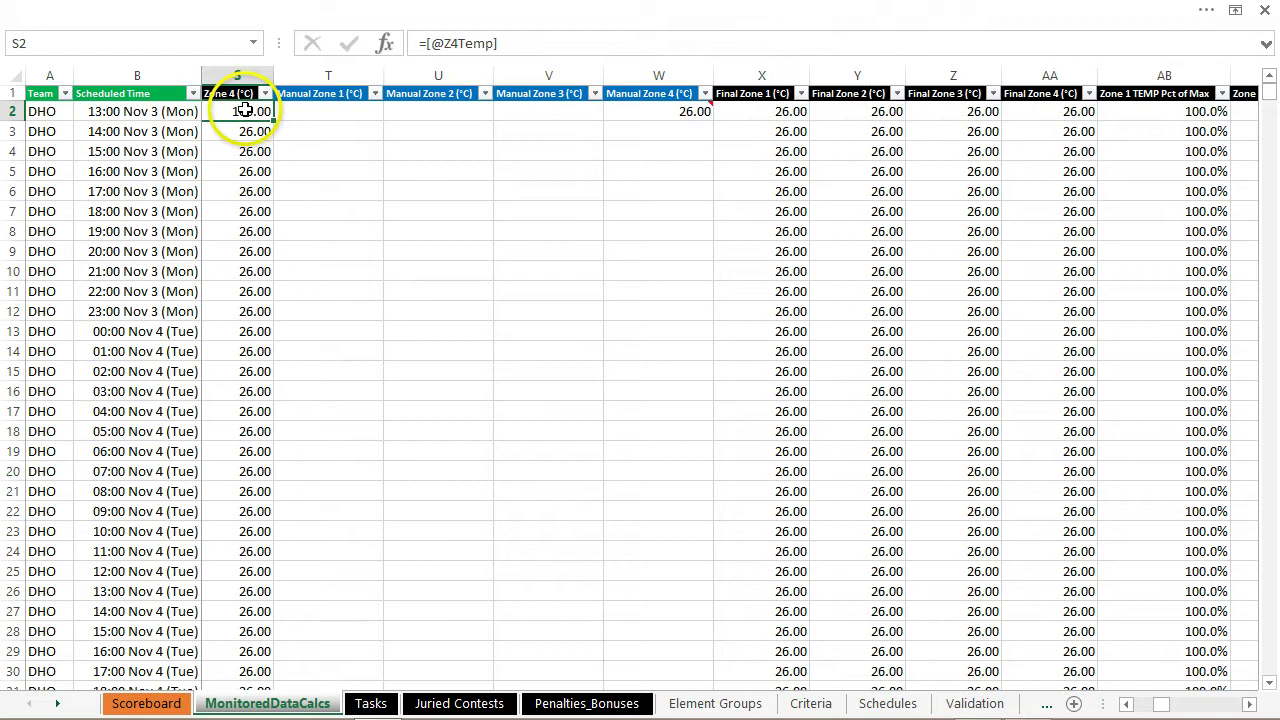
pyautogui.click(641, 112)
pyautogui.moveTo(641, 111)
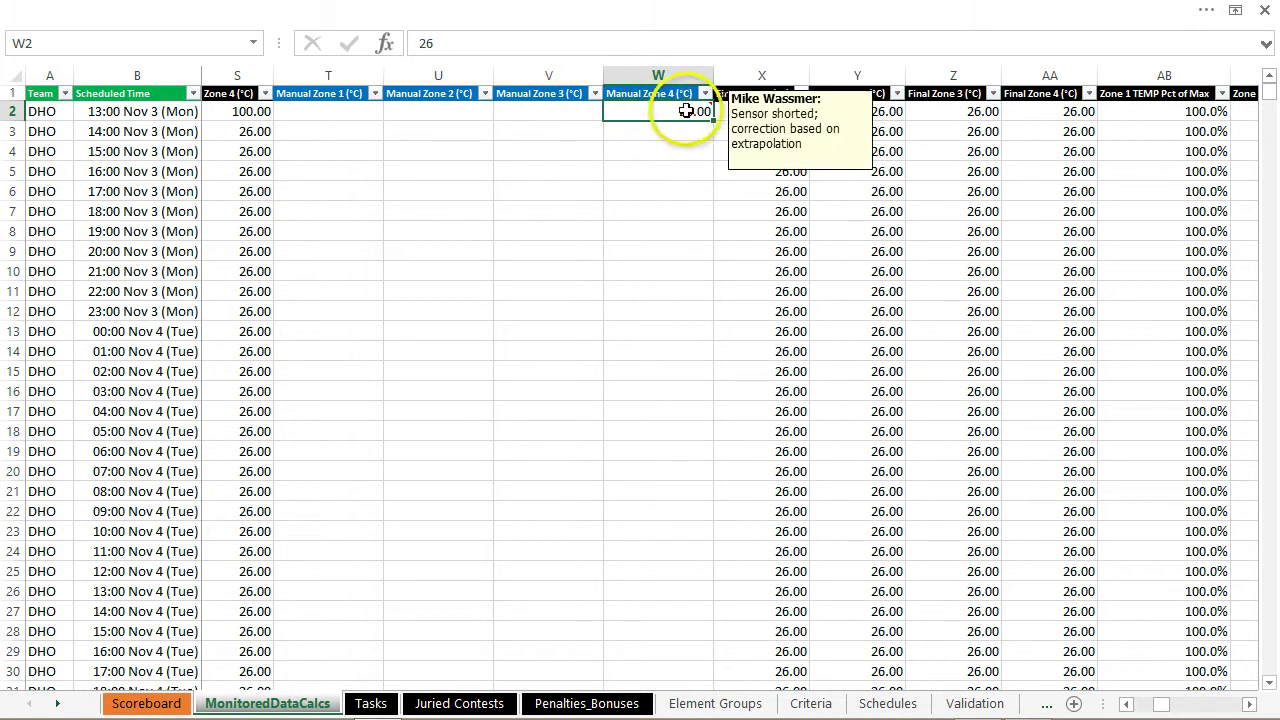
pyautogui.click(1064, 114)
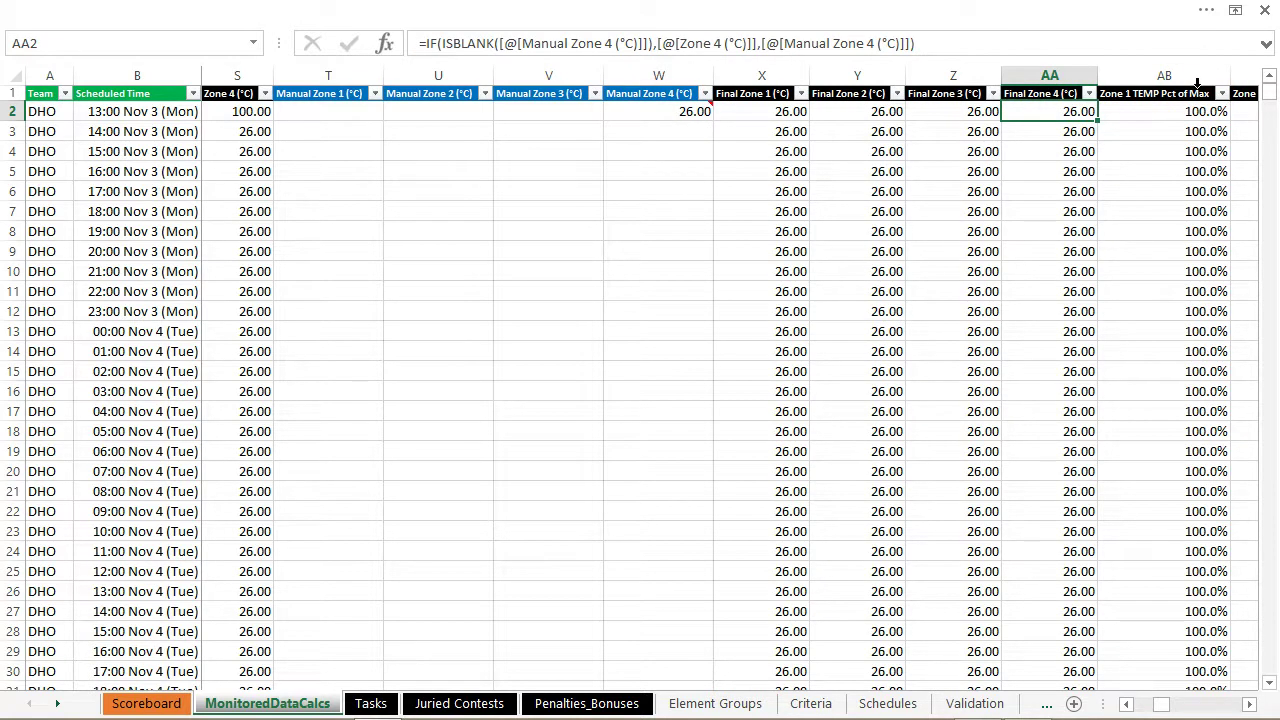
pyautogui.click(647, 111)
pyautogui.moveTo(647, 111)
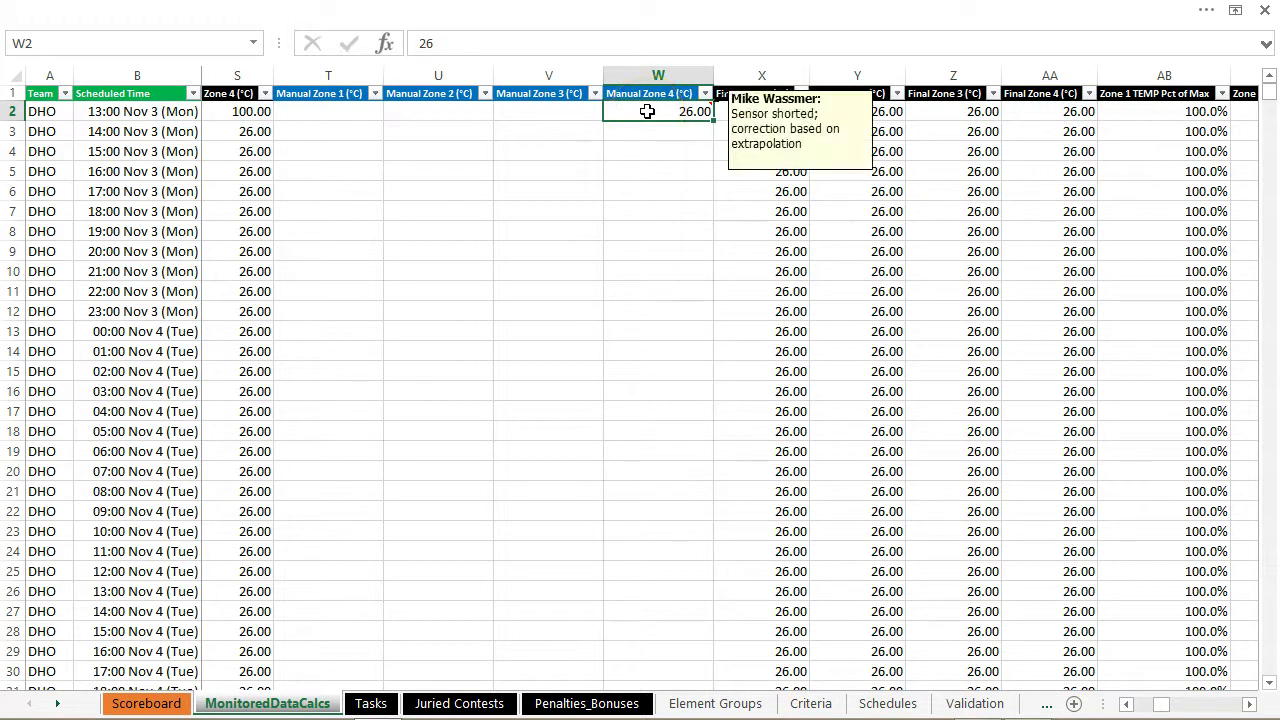
pyautogui.click(1058, 111)
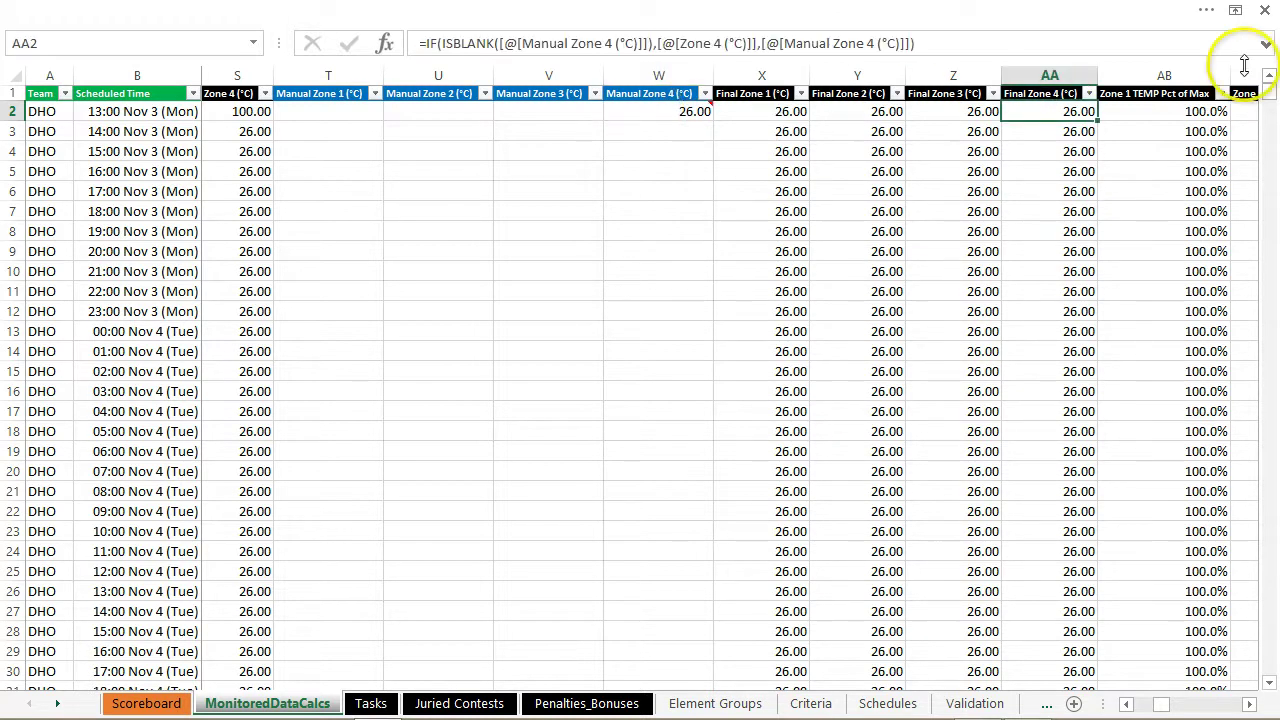
# - Examine the first DHO record's Zone 1 through Zone 4 TEMP Pct of Max values and formulas
pyautogui.press('Right')
pyautogui.press('Right')
pyautogui.press('Right')
pyautogui.press('Right')
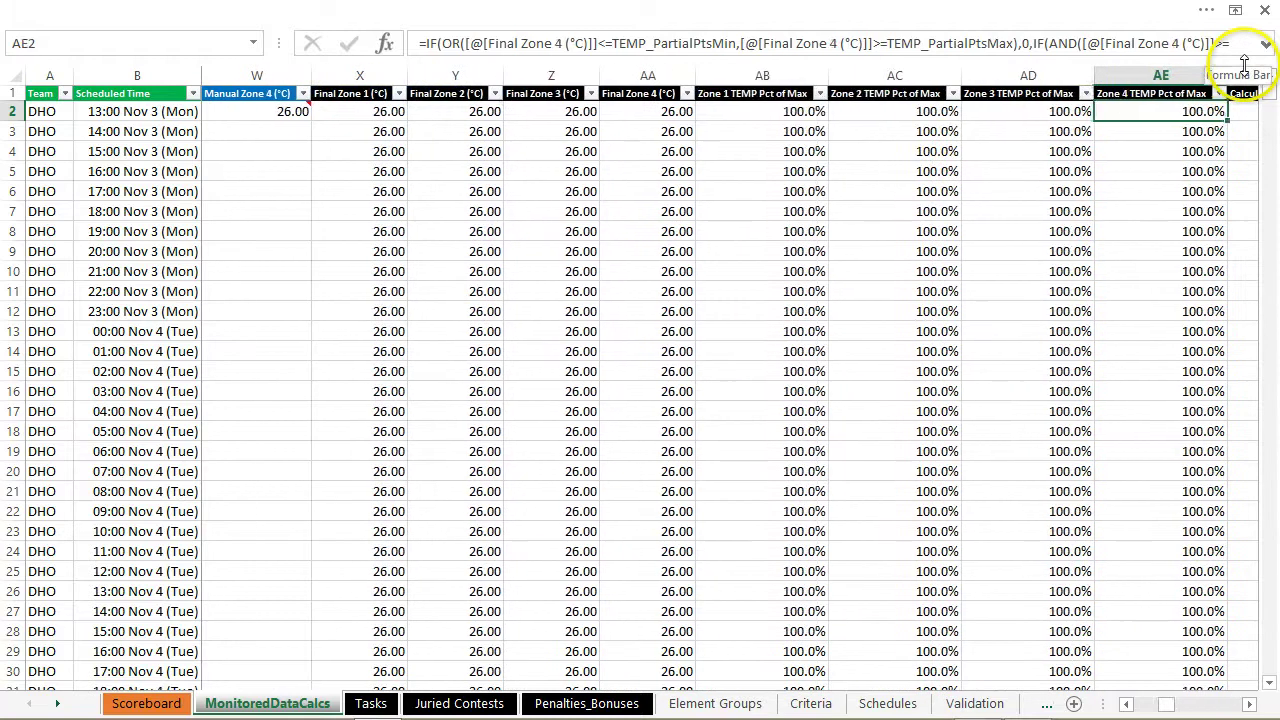
pyautogui.press('Left')
pyautogui.press('Left')
pyautogui.press('Left')
pyautogui.press('Right')
pyautogui.press('Right')
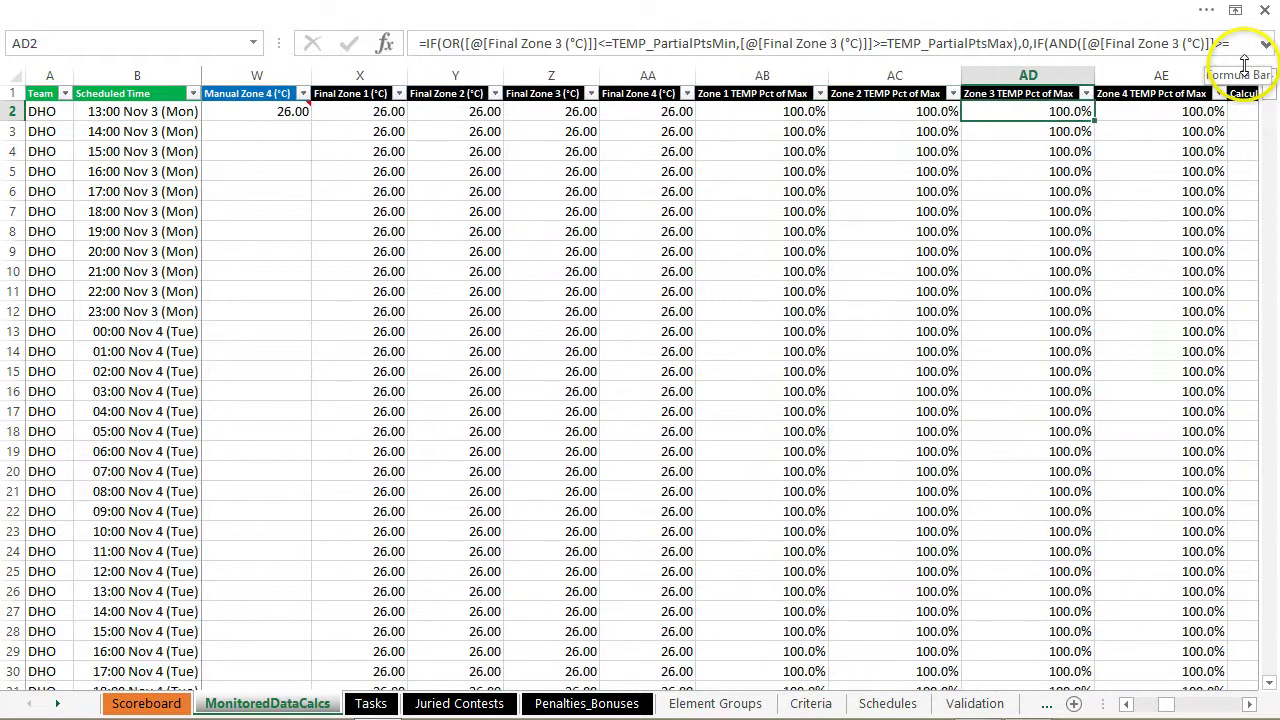
pyautogui.press('Left')
pyautogui.press('Left')
# - Review the first DHO record's Calculated TEMP Pct of Max and TEMP Points columns, returning to Manual TEMP Pct of Max
pyautogui.press('Right')
pyautogui.press('Right')
pyautogui.press('Right')
pyautogui.press('Right')
pyautogui.press('Right')
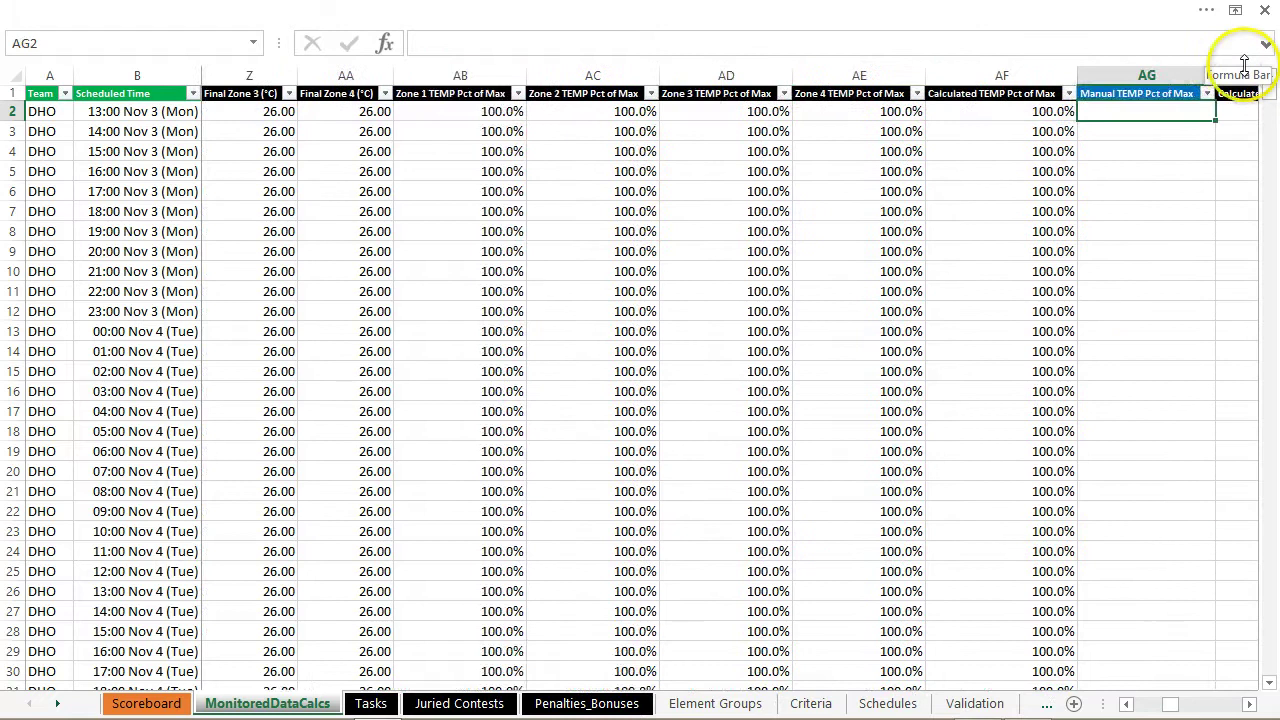
pyautogui.press('Right')
pyautogui.press('Right')
pyautogui.press('Right')
pyautogui.press('Left')
pyautogui.press('Left')
pyautogui.press('Left')
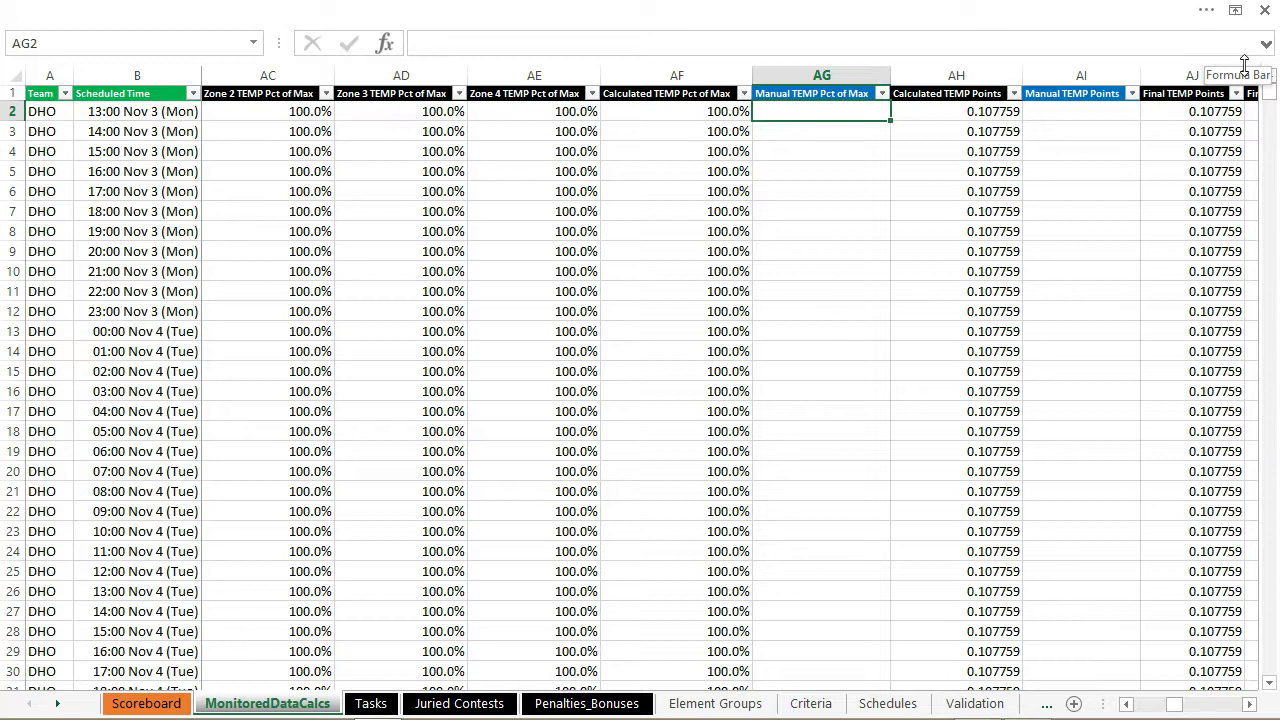
# - Go back across the first DHO record's percentage and Final Zone columns to Manual Zone 3 (°C)
pyautogui.press('Left')
pyautogui.press('Left')
pyautogui.press('Left')
pyautogui.press('Left')
pyautogui.press('Left')
pyautogui.press('Left')
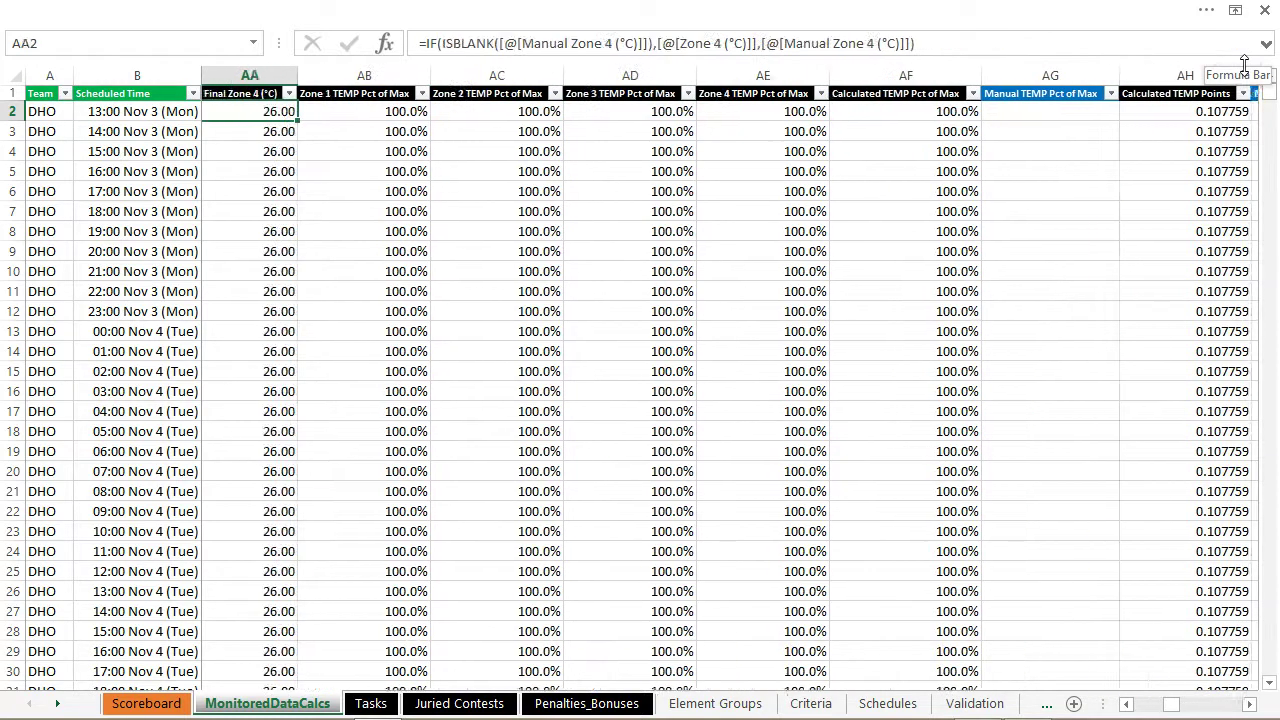
pyautogui.press('Left')
pyautogui.press('Left')
pyautogui.press('Left')
pyautogui.press('Left')
pyautogui.press('Left')
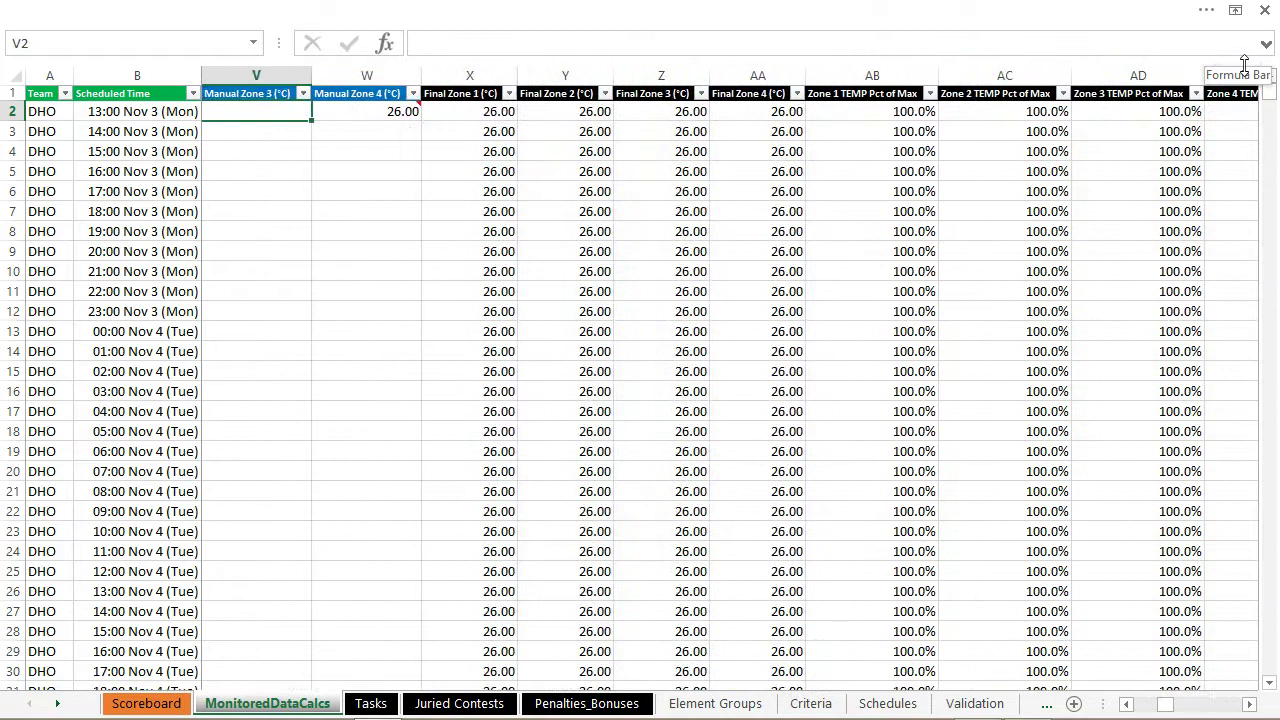
# - Trace the first DHO record from its Manual Zone columns through Final Zone and TEMP Pct of Max to Calculated TEMP Points
pyautogui.press('Right')
pyautogui.press('Right')
pyautogui.press('Right')
pyautogui.press('Right')
pyautogui.press('Right')
pyautogui.press('Right')
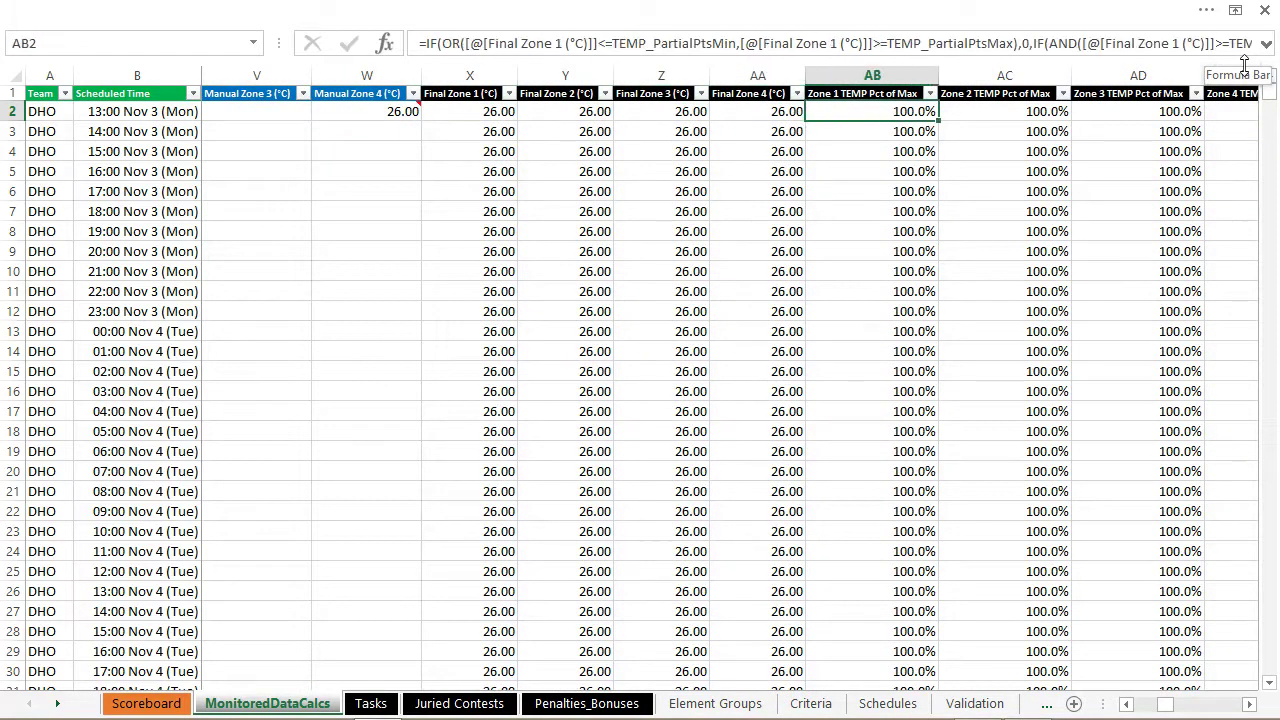
pyautogui.press('Right')
pyautogui.press('Right')
pyautogui.press('Right')
pyautogui.press('Right')
pyautogui.press('Right')
pyautogui.press('Right')
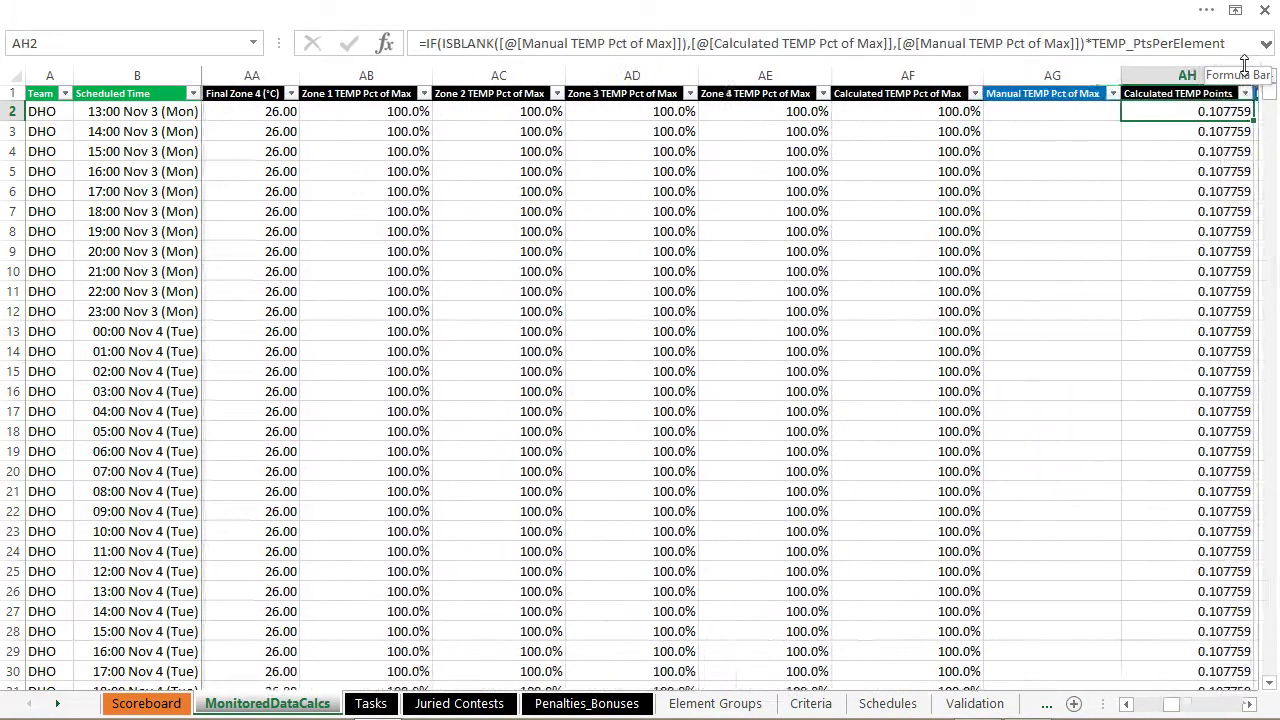
# - Check the first DHO record's Manual TEMP Points, Final TEMP Points and Final TEMP Pct of Max, returning to Calculated TEMP Points
pyautogui.press('Right')
pyautogui.press('Right')
pyautogui.press('Right')
pyautogui.press('Left')
pyautogui.press('Left')
pyautogui.press('Left')
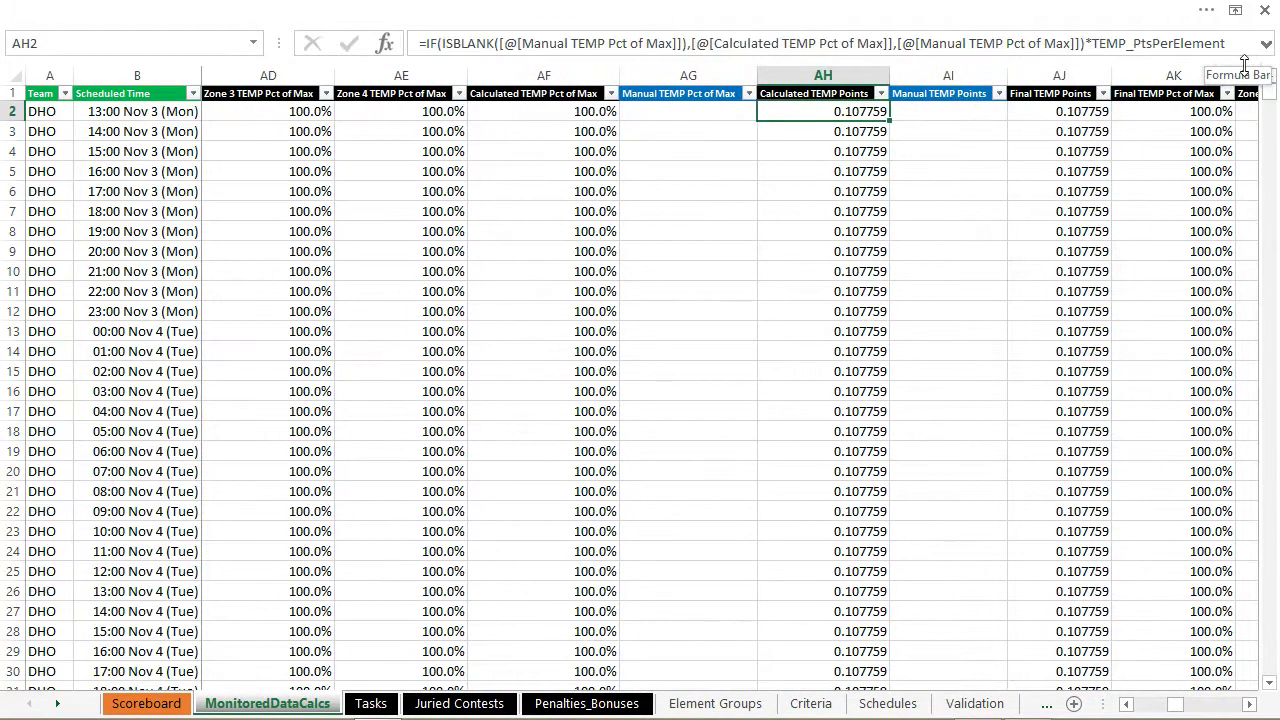
# - Compare the first DHO record's Calculated TEMP Pct of Max, Calculated TEMP Points and Manual TEMP Points, returning to Manual TEMP Pct of Max
pyautogui.press('Left')
pyautogui.press('Left')
pyautogui.press('Right')
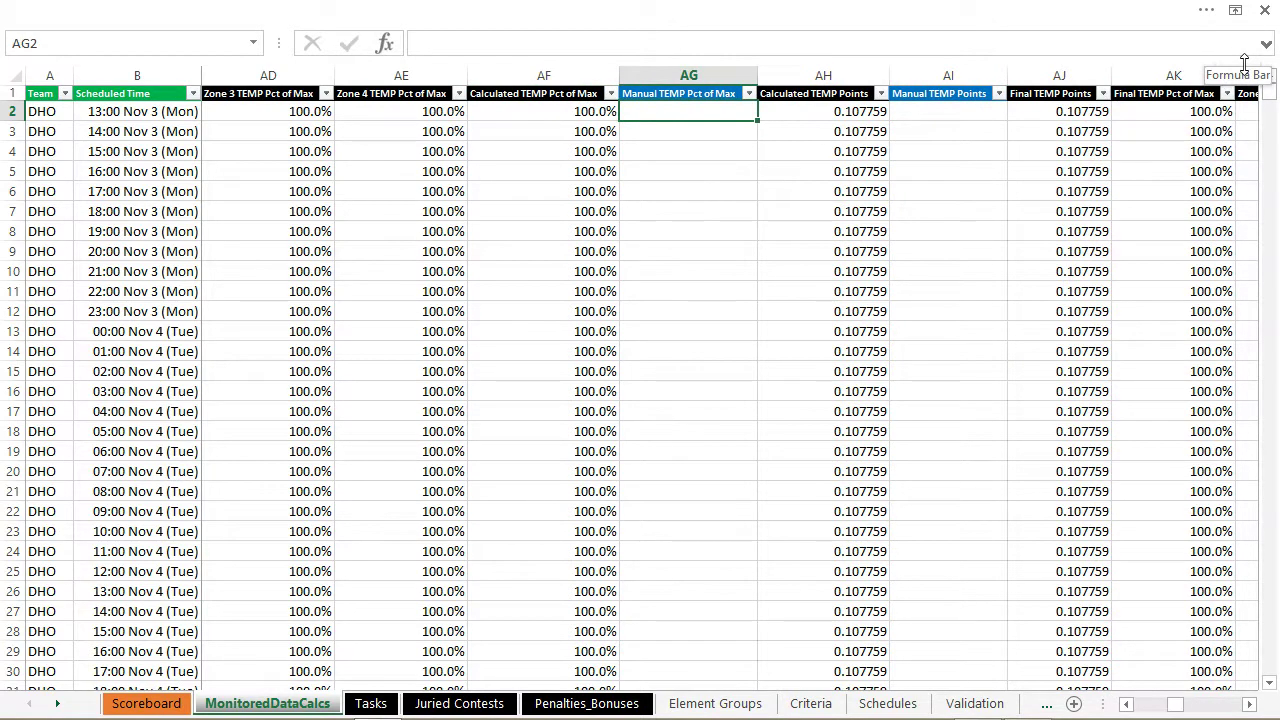
pyautogui.press('Right')
pyautogui.press('Right')
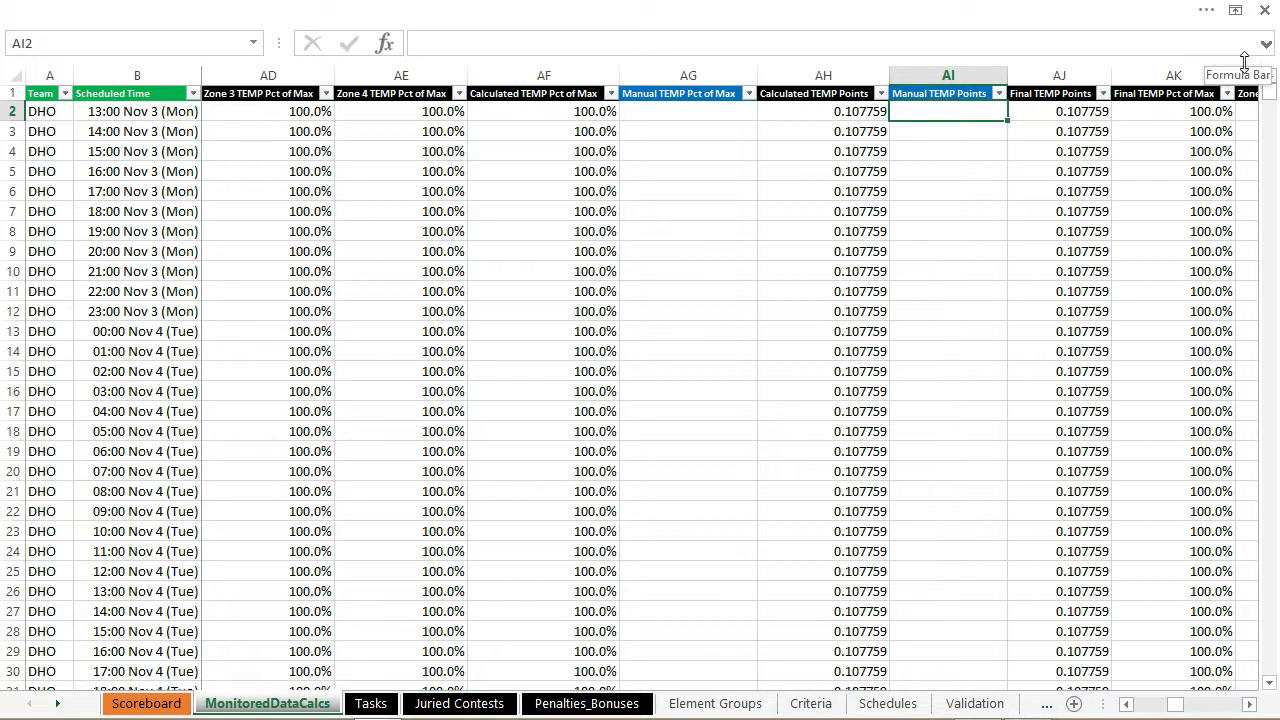
pyautogui.press('Left')
pyautogui.press('Left')
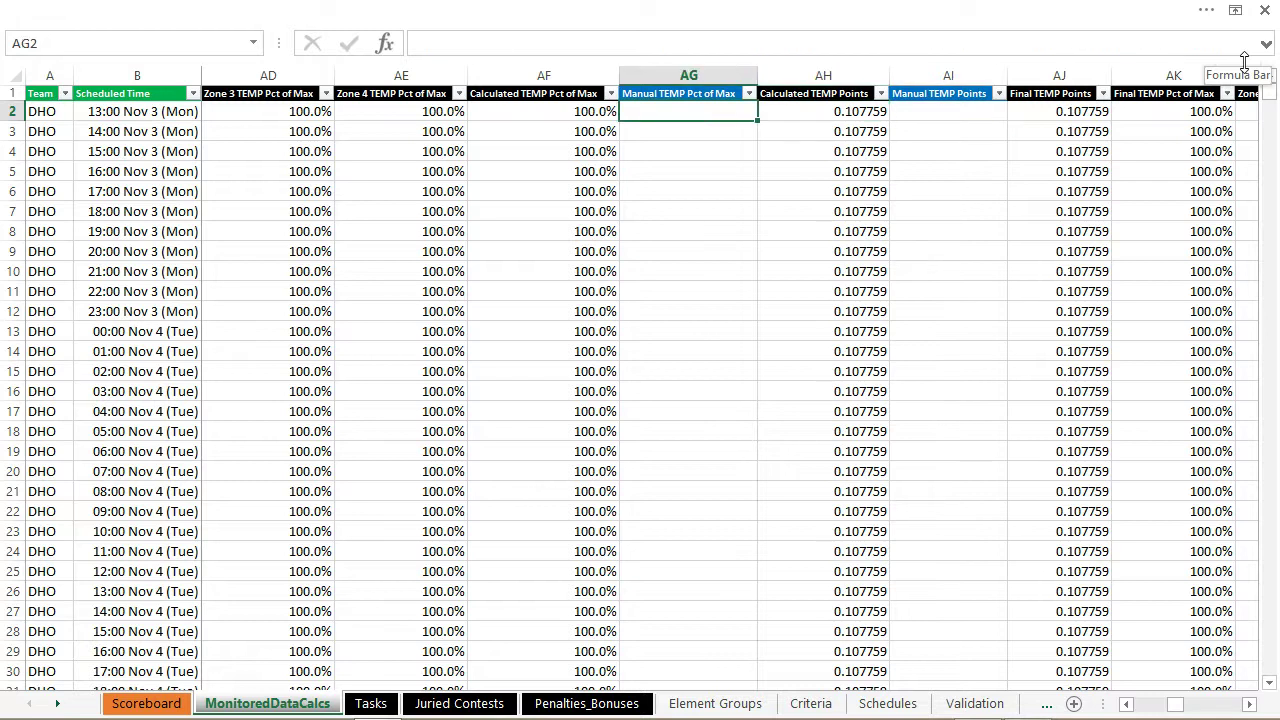
# - Set Manual TEMP Pct of Max to 75% for DHO's 14:00 Nov 3 record
pyautogui.press('Down')
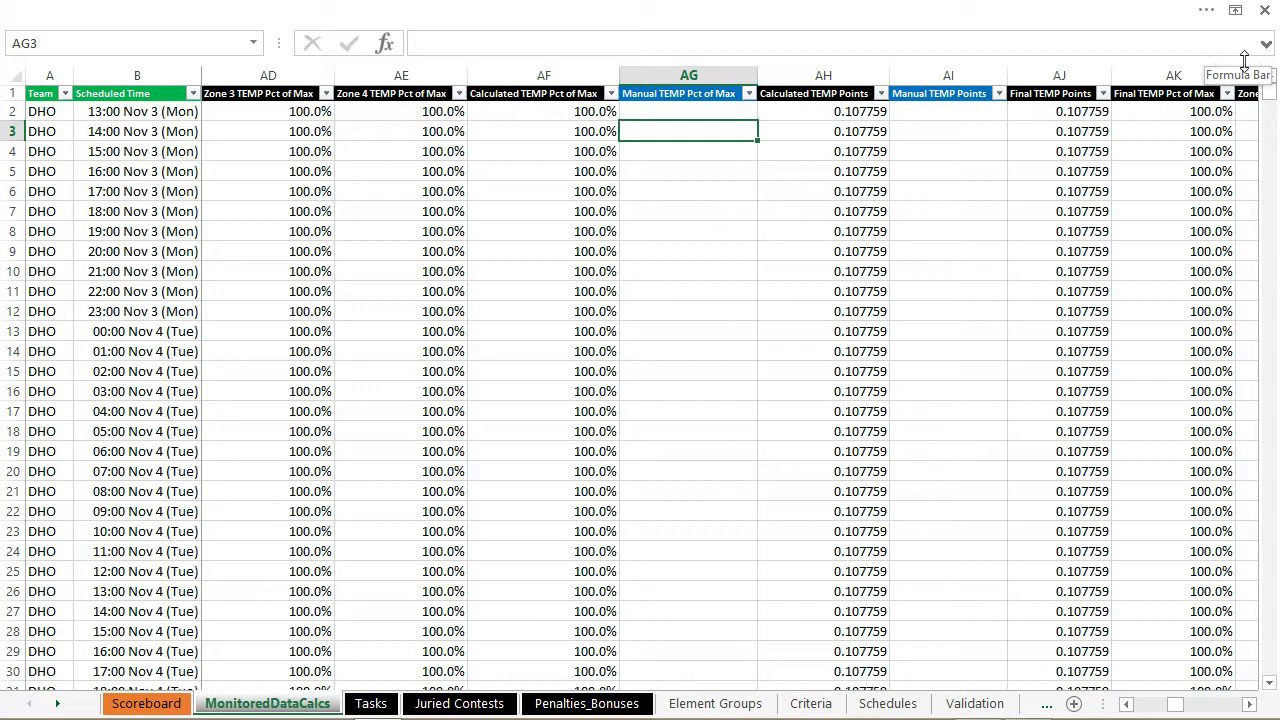
pyautogui.write('75%')
pyautogui.press('Tab')
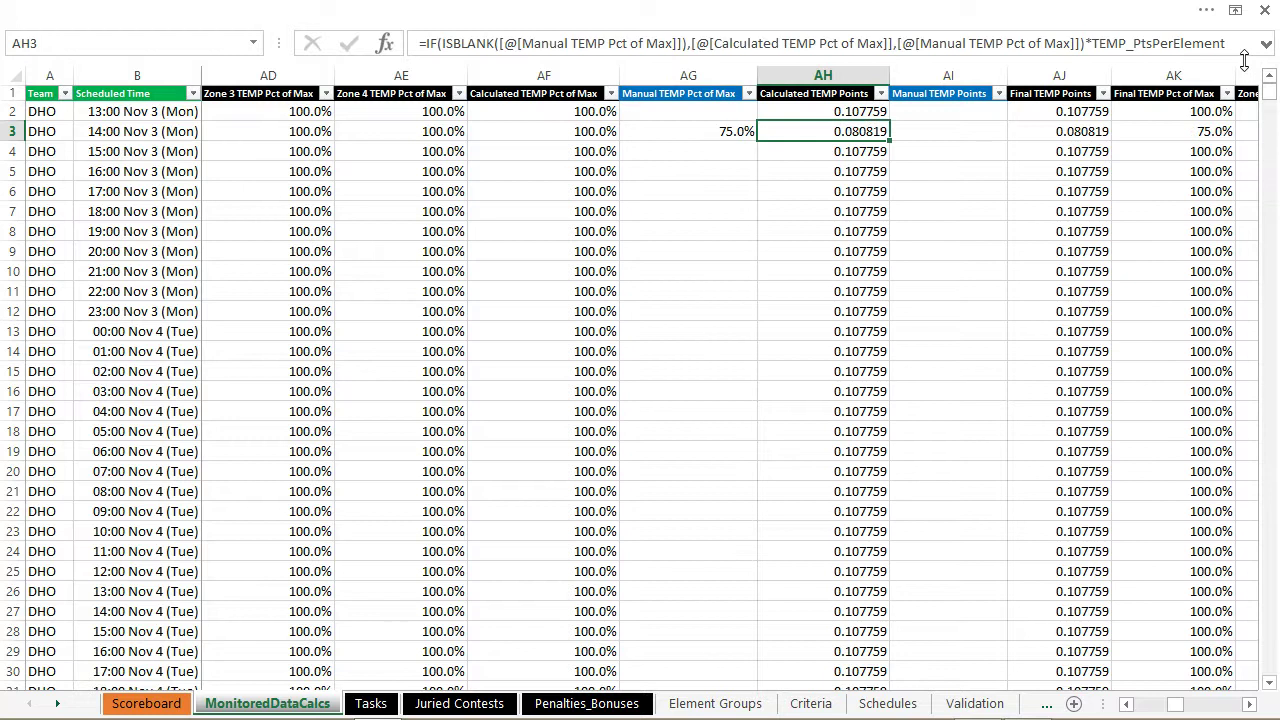
# - Trace DHO's 14:00 Nov 3 record from Calculated TEMP Pct of Max through its points to Final TEMP Pct of Max and back
pyautogui.press('Left')
pyautogui.press('Left')
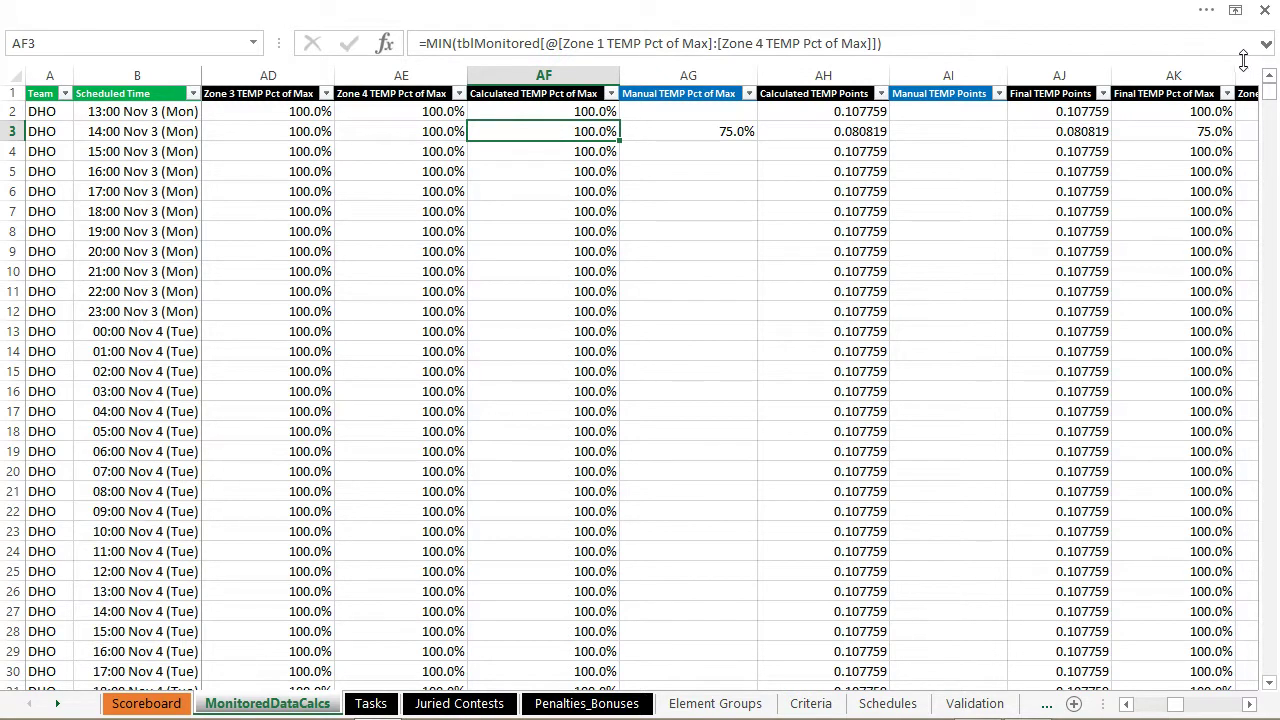
pyautogui.press('Right')
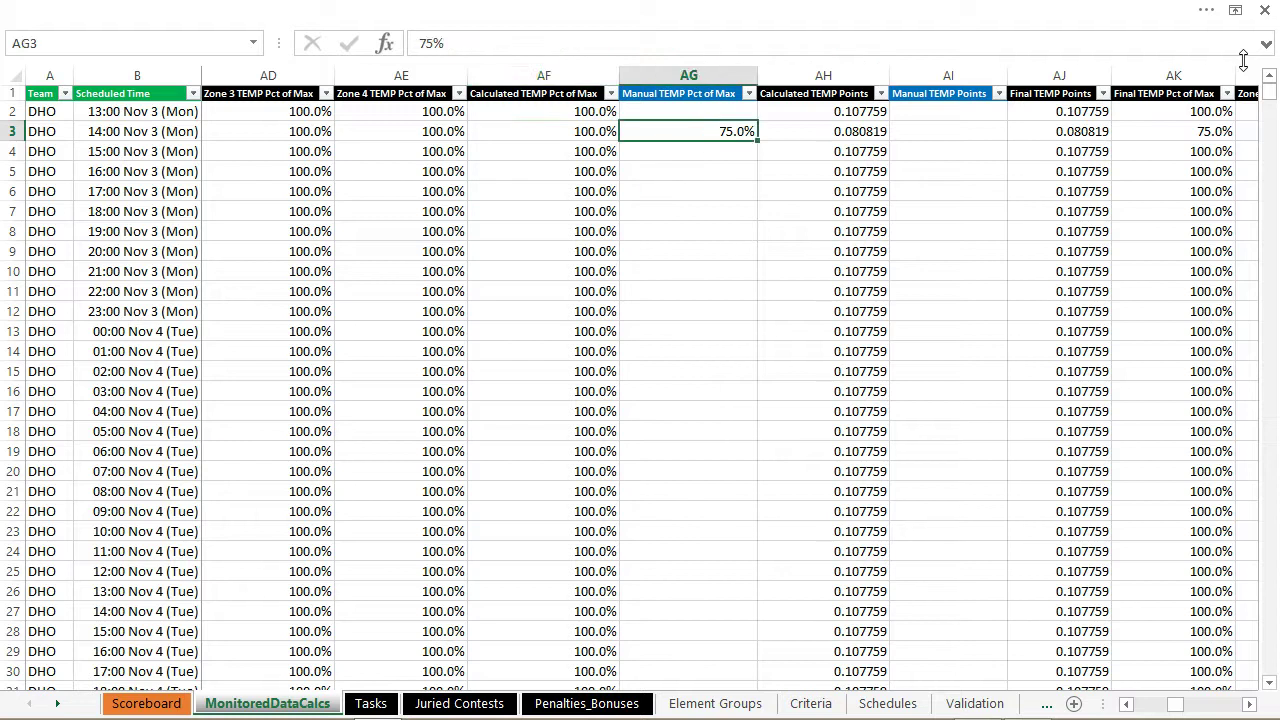
pyautogui.press('Right')
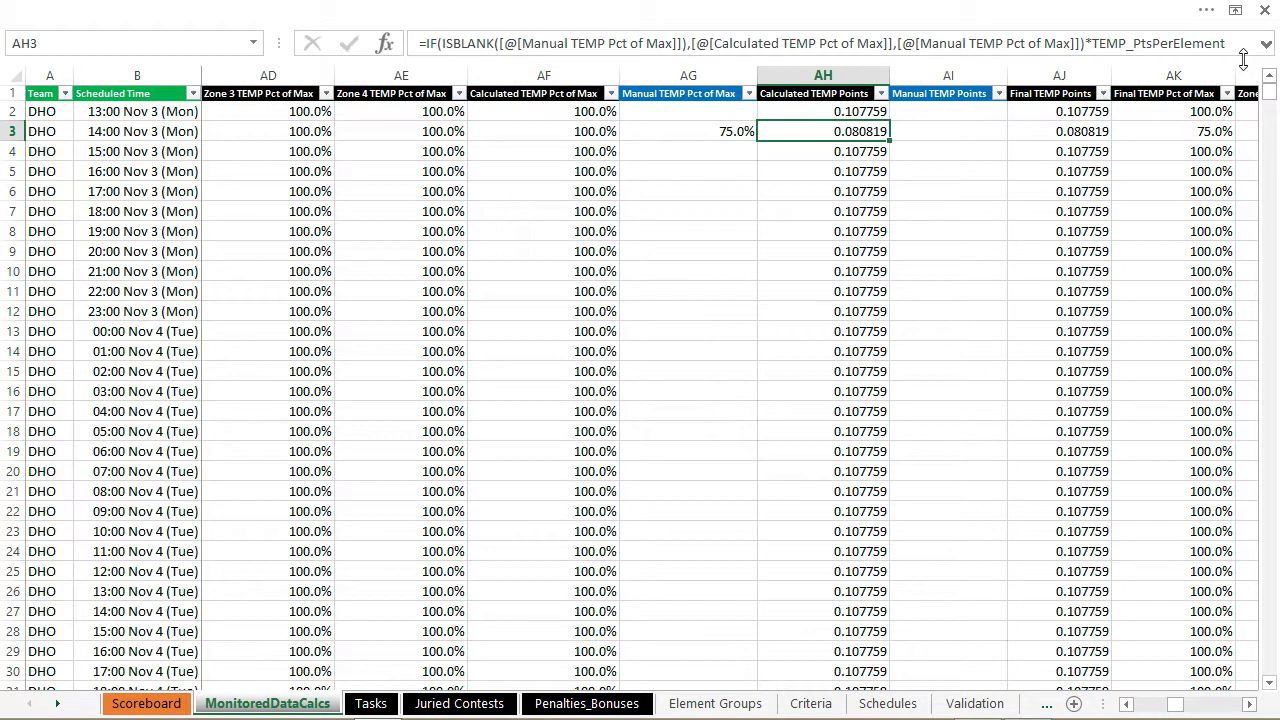
pyautogui.press('Right')
pyautogui.press('Right')
pyautogui.press('Right')
pyautogui.press('Right')
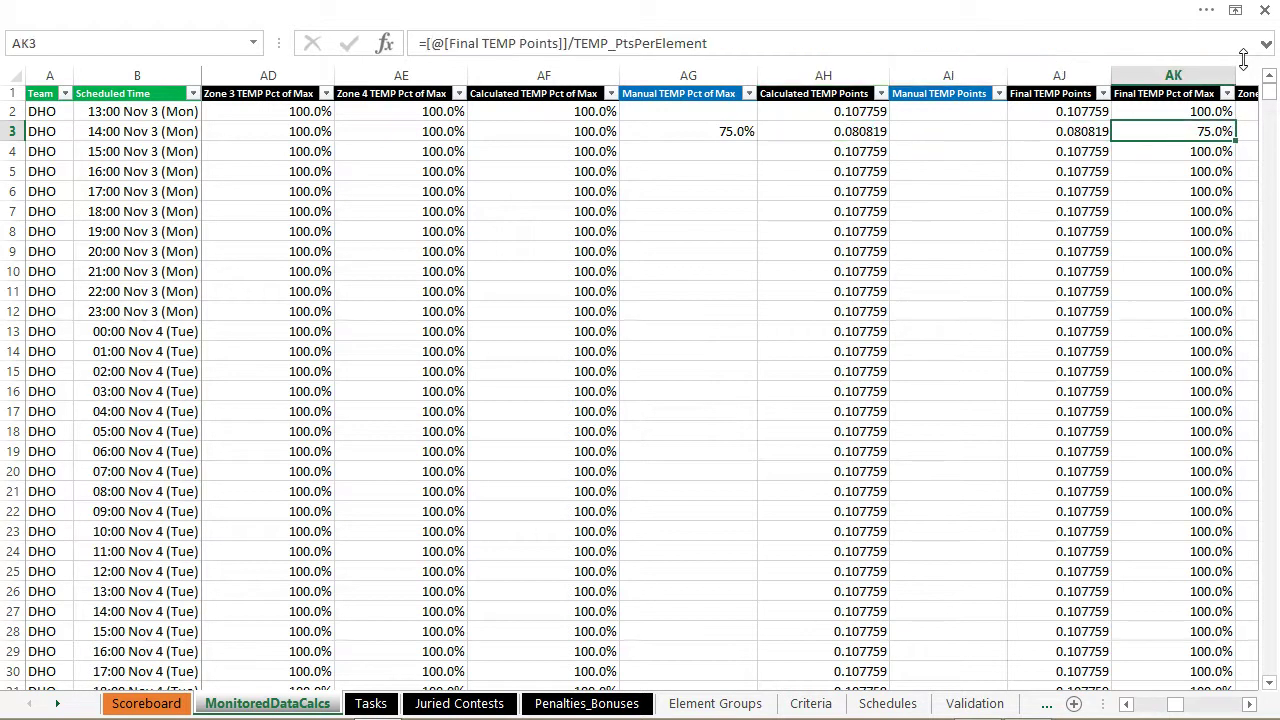
pyautogui.press('Left')
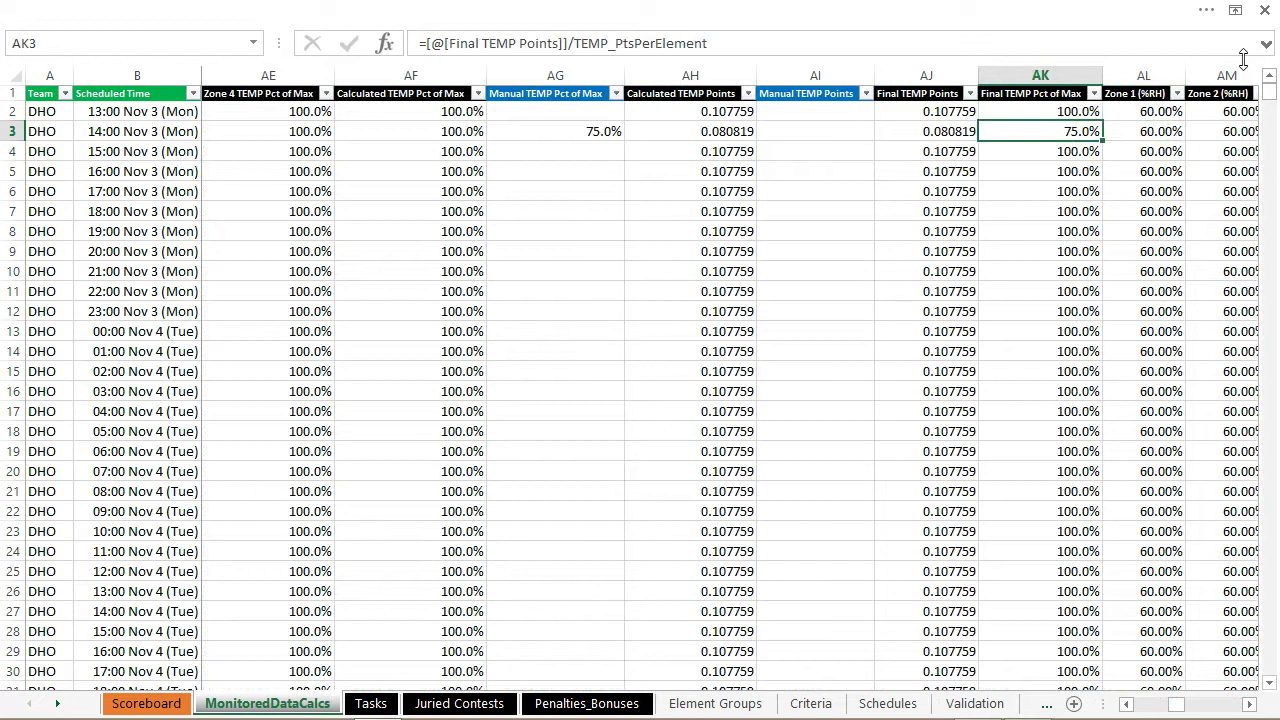
pyautogui.press('Left')
pyautogui.press('Left')
pyautogui.press('Left')
pyautogui.press('Left')
# - Enter .1 as the Manual TEMP Points for DHO's 15:00 Nov 3 record
pyautogui.press('Down')
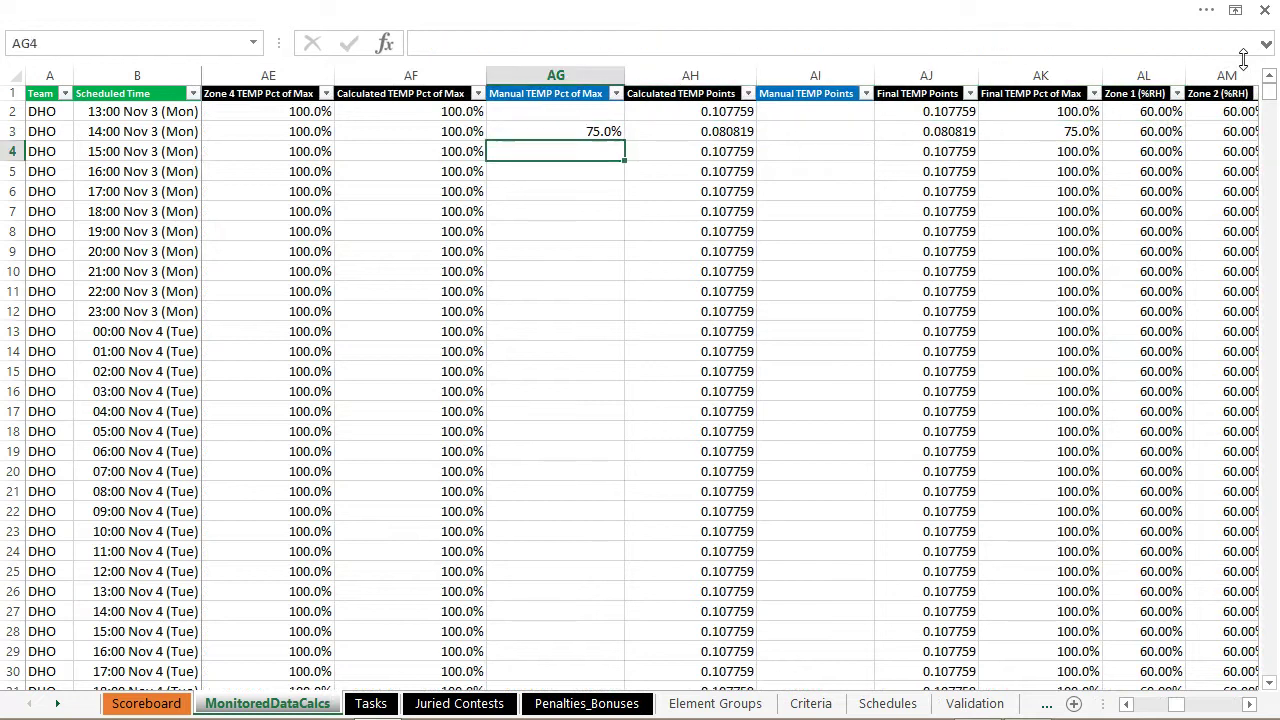
pyautogui.press('Right')
pyautogui.press('Right')
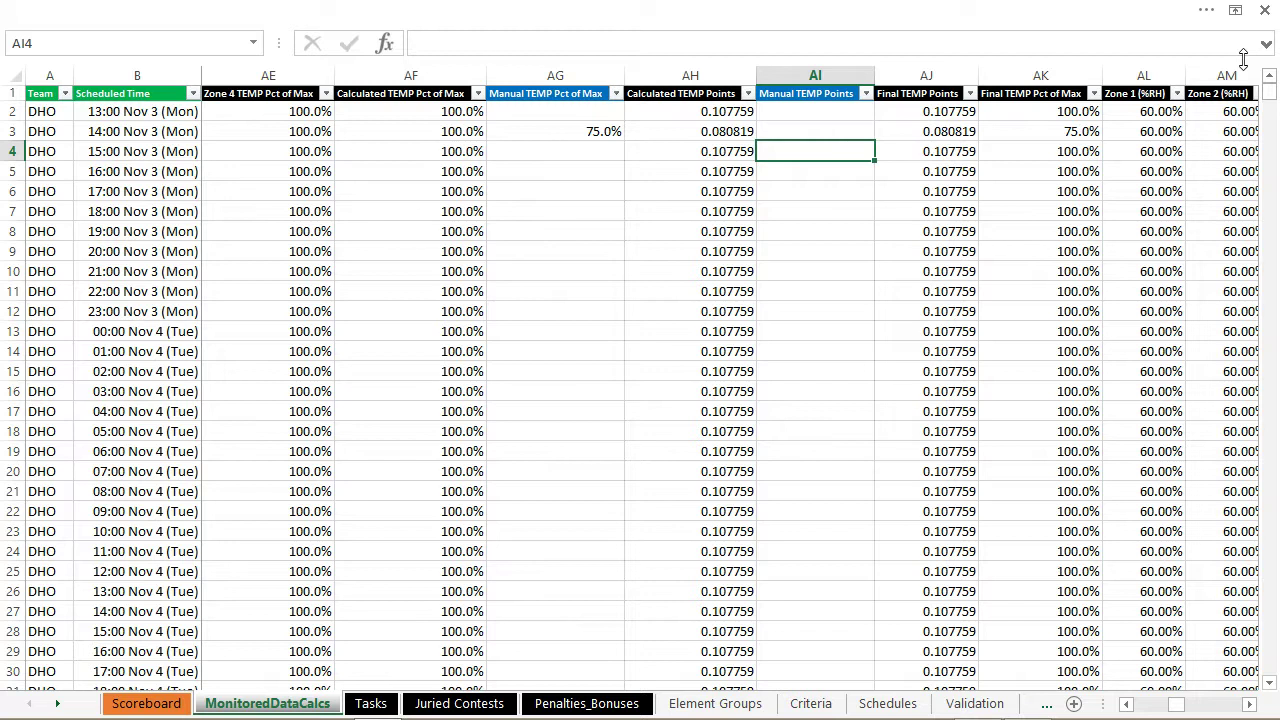
pyautogui.press('Left')
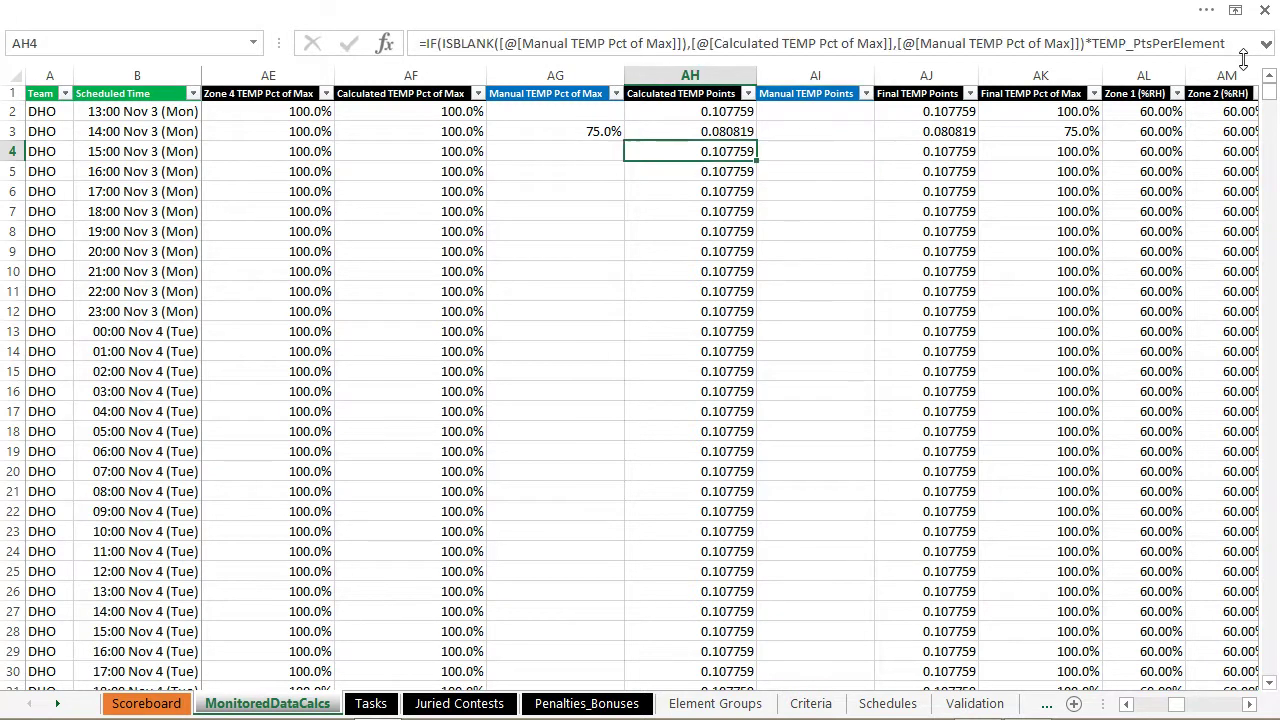
pyautogui.press('Right')
pyautogui.press('Left')
pyautogui.press('Right')
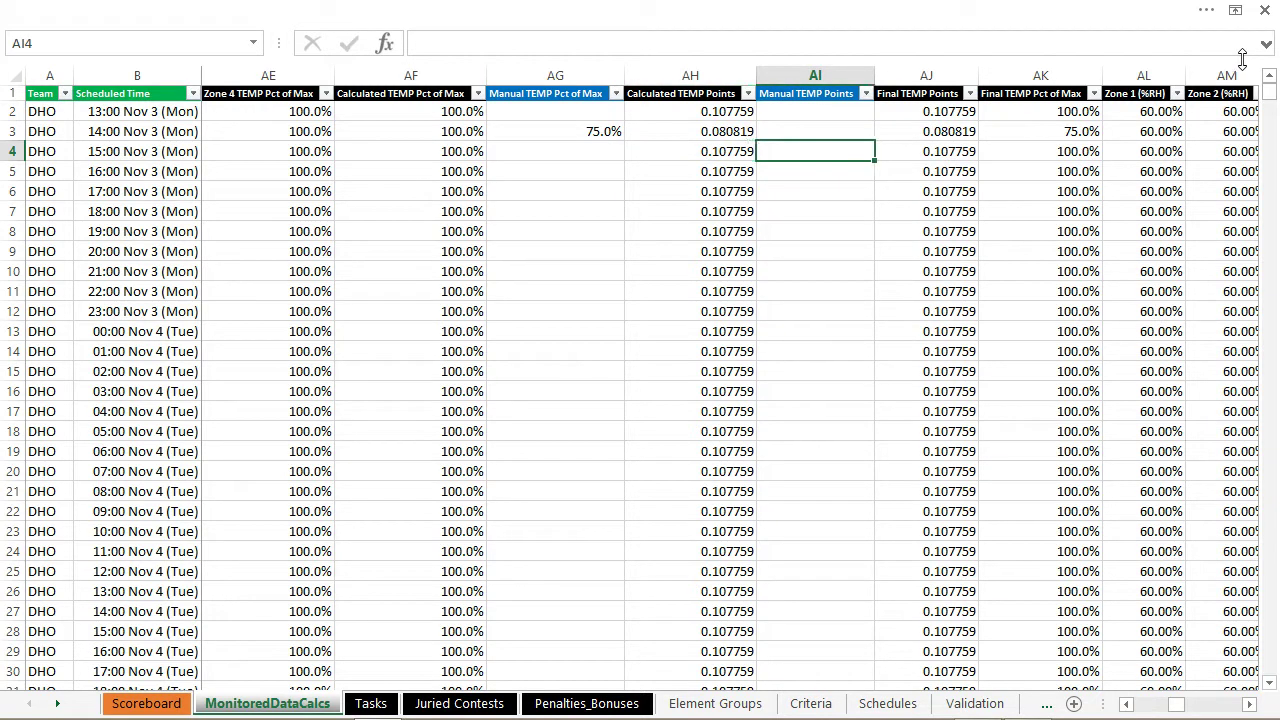
pyautogui.write('.1')
pyautogui.press('Return')
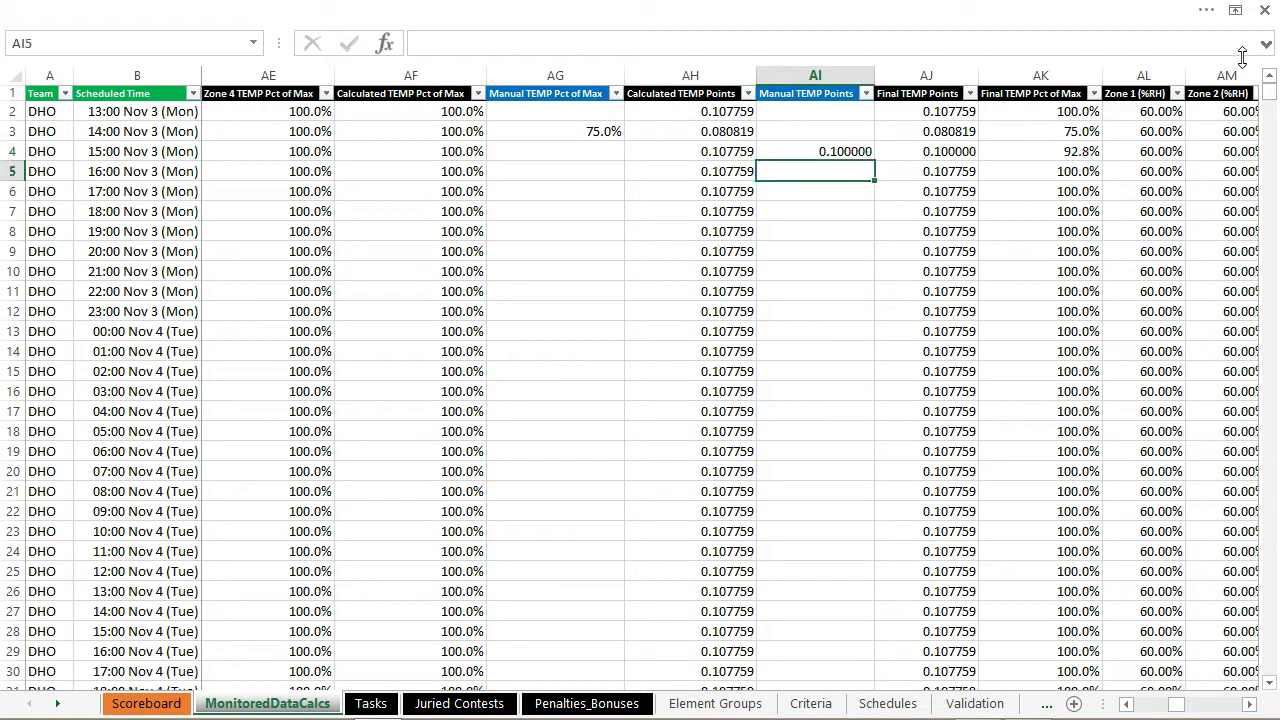
# - Compare Calculated TEMP Points, Final TEMP Points and Final TEMP Pct of Max for DHO's 15:00 Nov 3 record
pyautogui.press('Up')
pyautogui.press('Right')
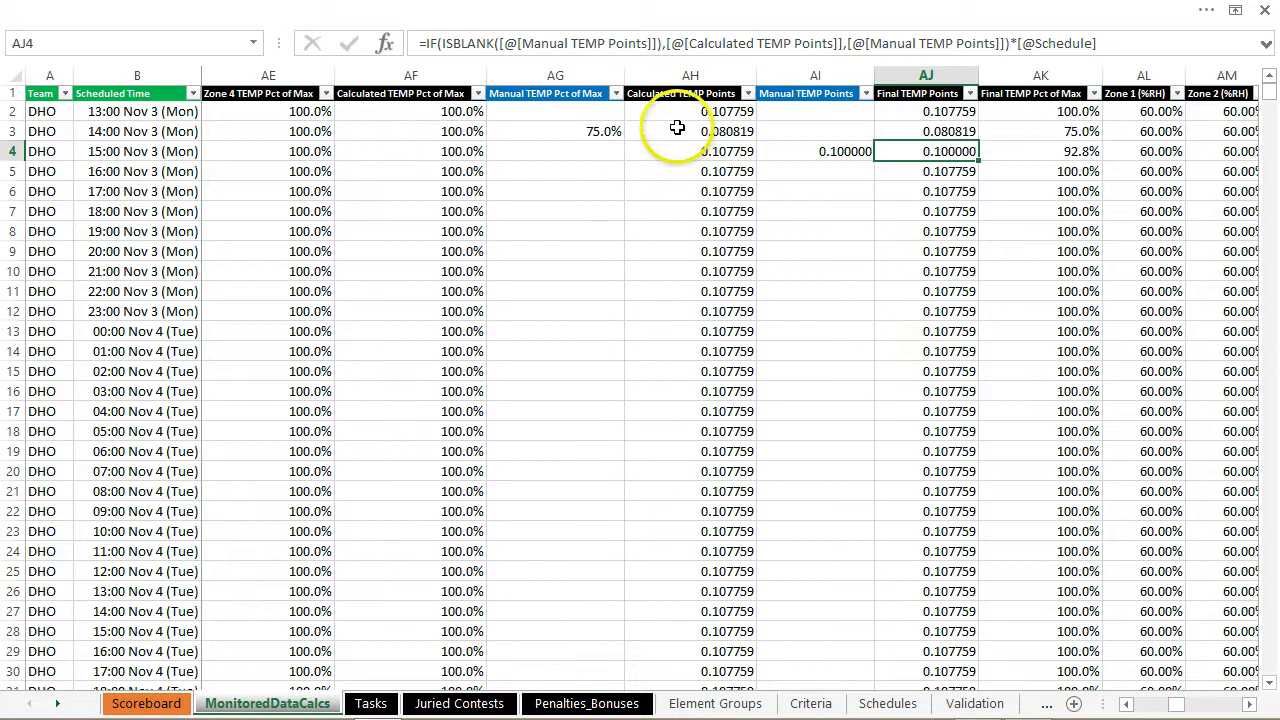
pyautogui.click(731, 153)
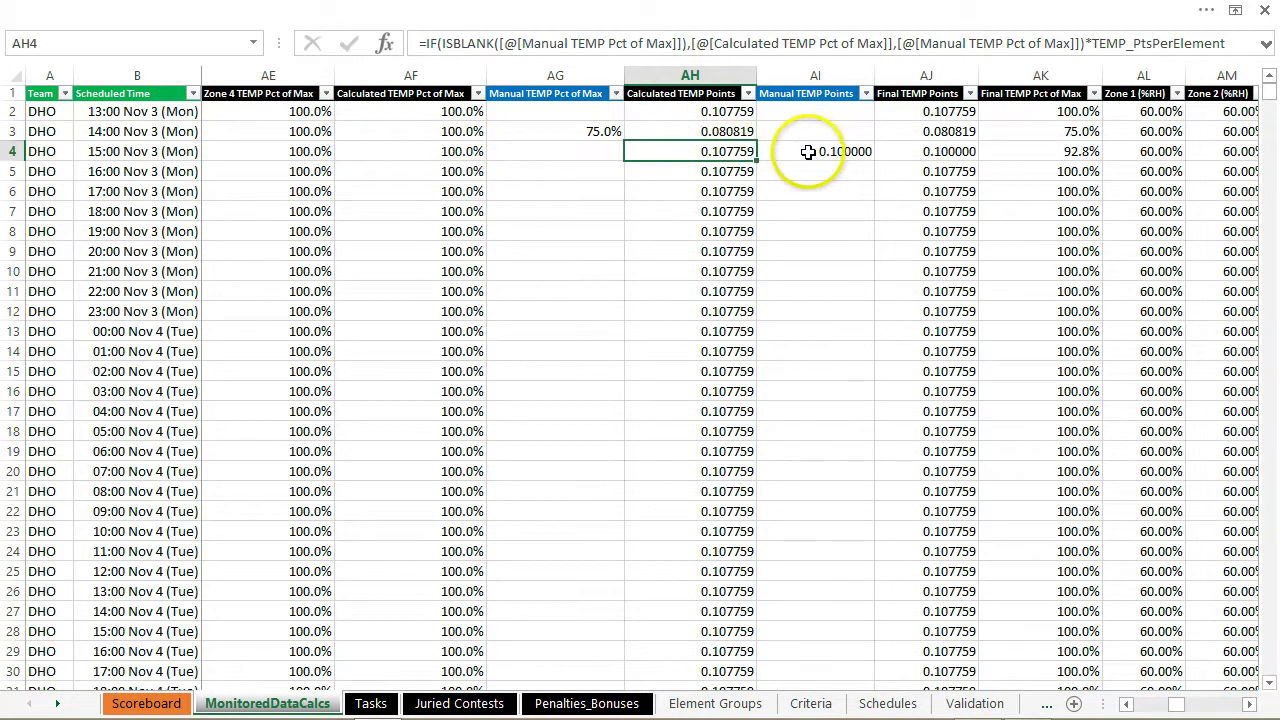
pyautogui.click(912, 154)
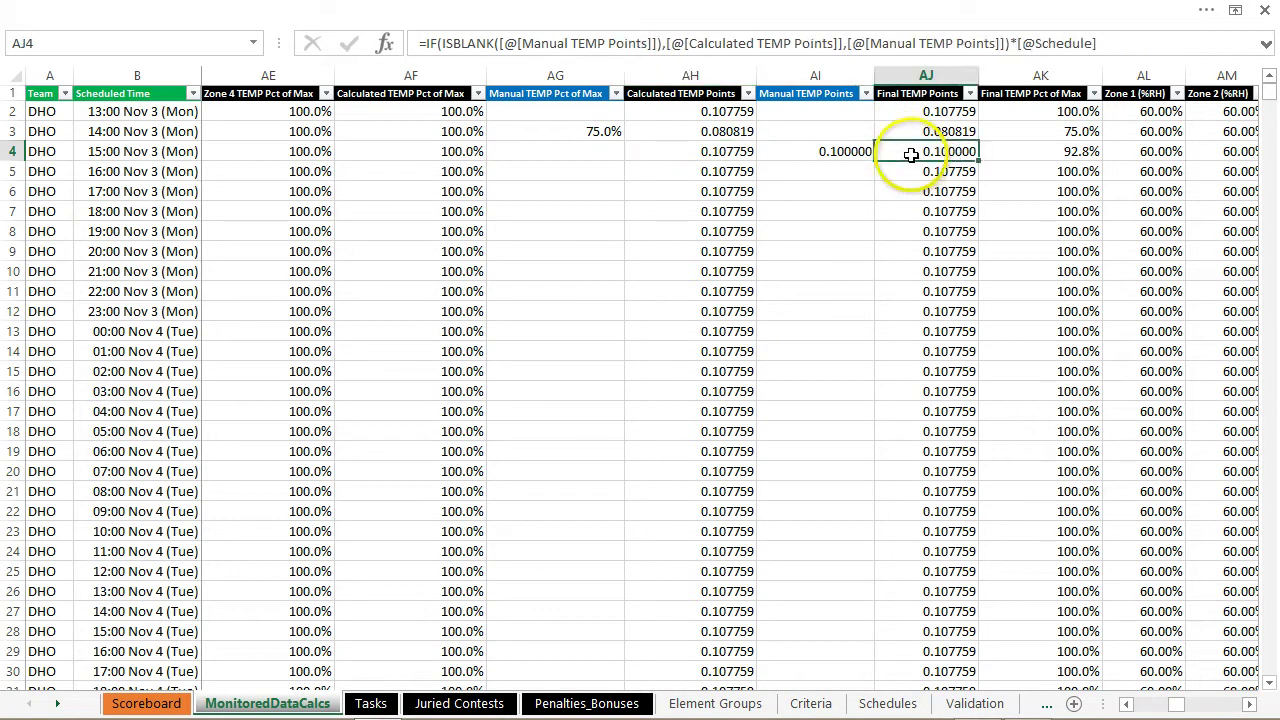
pyautogui.click(1044, 153)
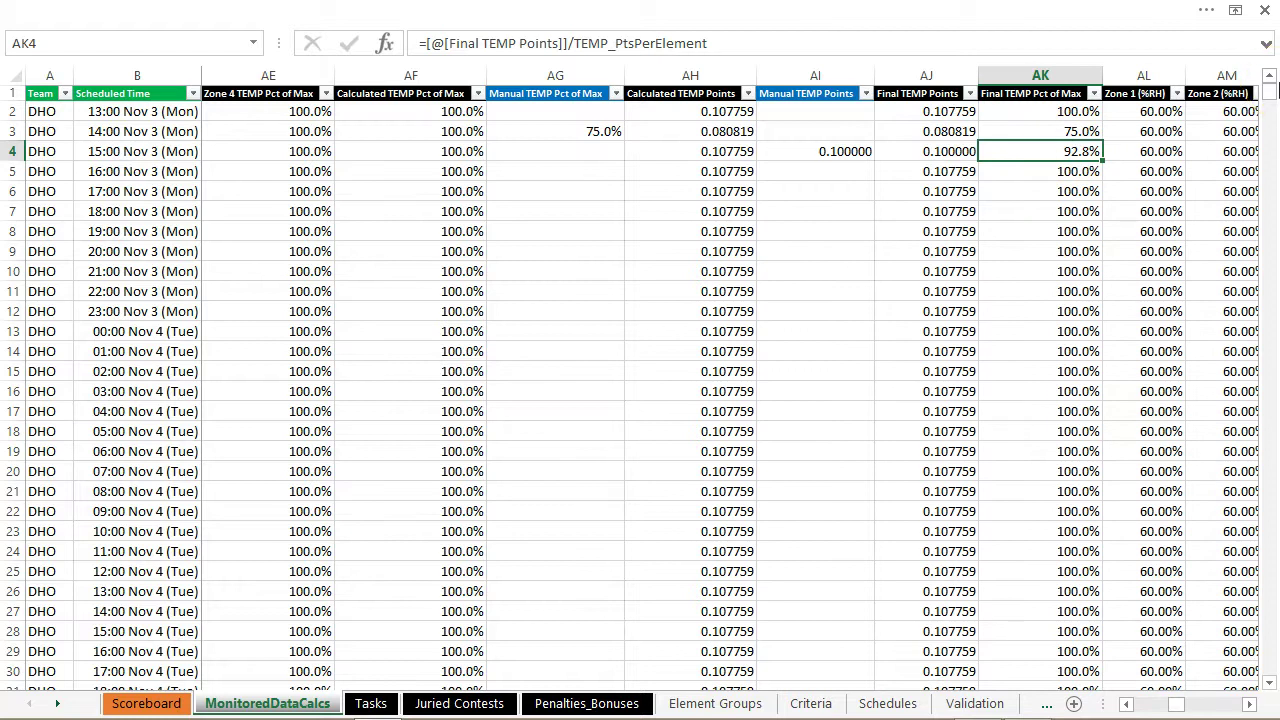
pyautogui.press('Down')
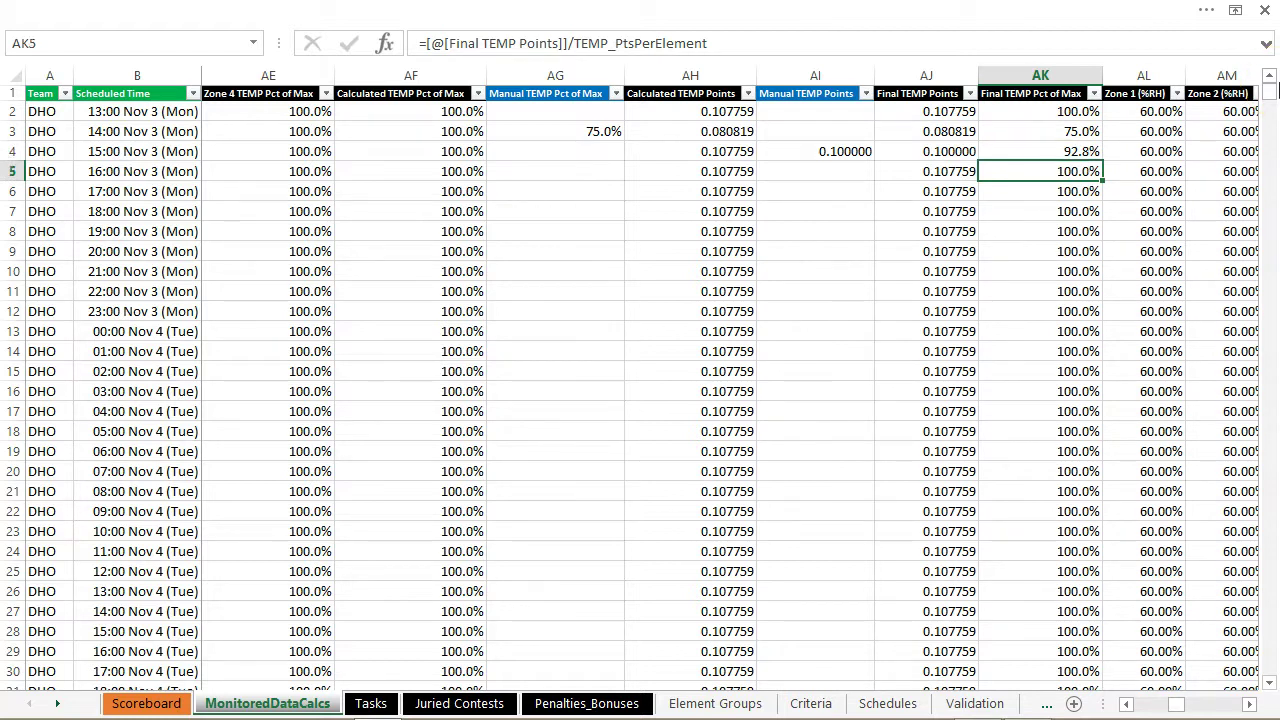
# - Go through the measured, manual and final zone humidity (%RH) columns for DHO's 15:00 Nov 3 record
pyautogui.press('Up')
pyautogui.press('Right')
pyautogui.press('Right')
pyautogui.press('Right')
pyautogui.press('Right')
pyautogui.press('Right')
pyautogui.press('Right')
pyautogui.press('Right')
pyautogui.press('Right')
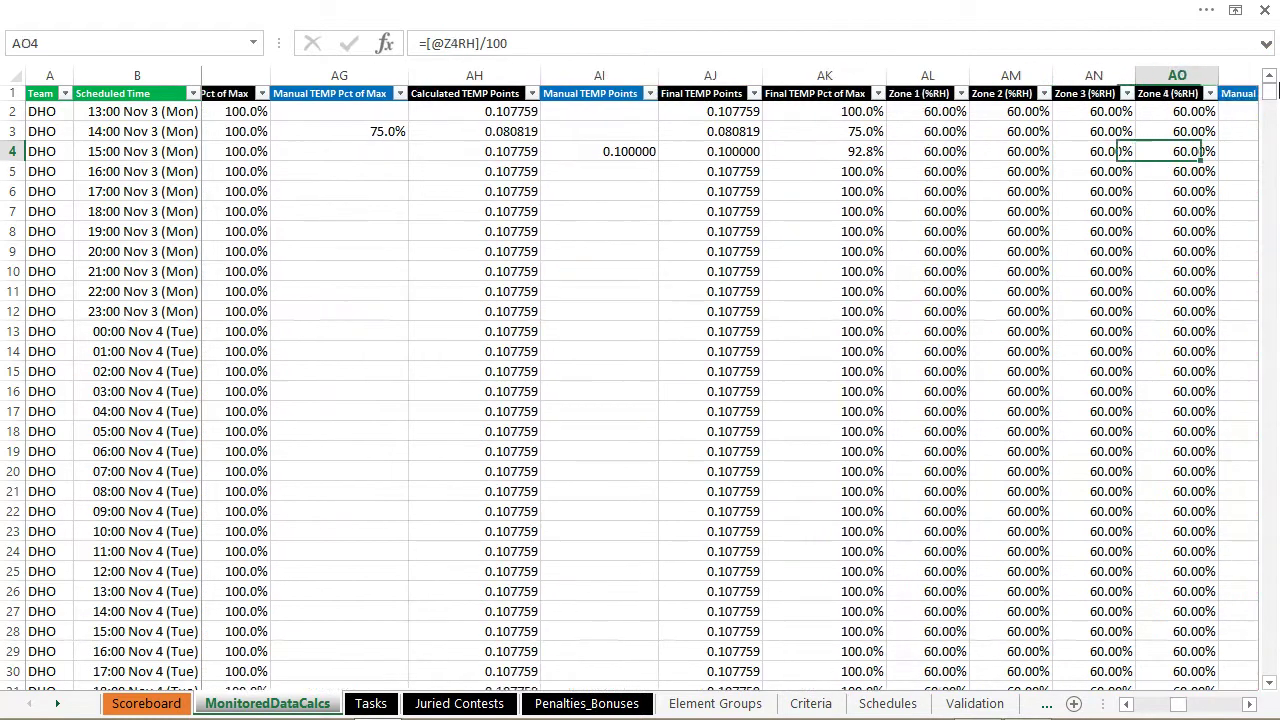
pyautogui.press('Right')
pyautogui.press('Right')
pyautogui.press('Right')
pyautogui.press('Right')
pyautogui.press('Right')
pyautogui.press('Right')
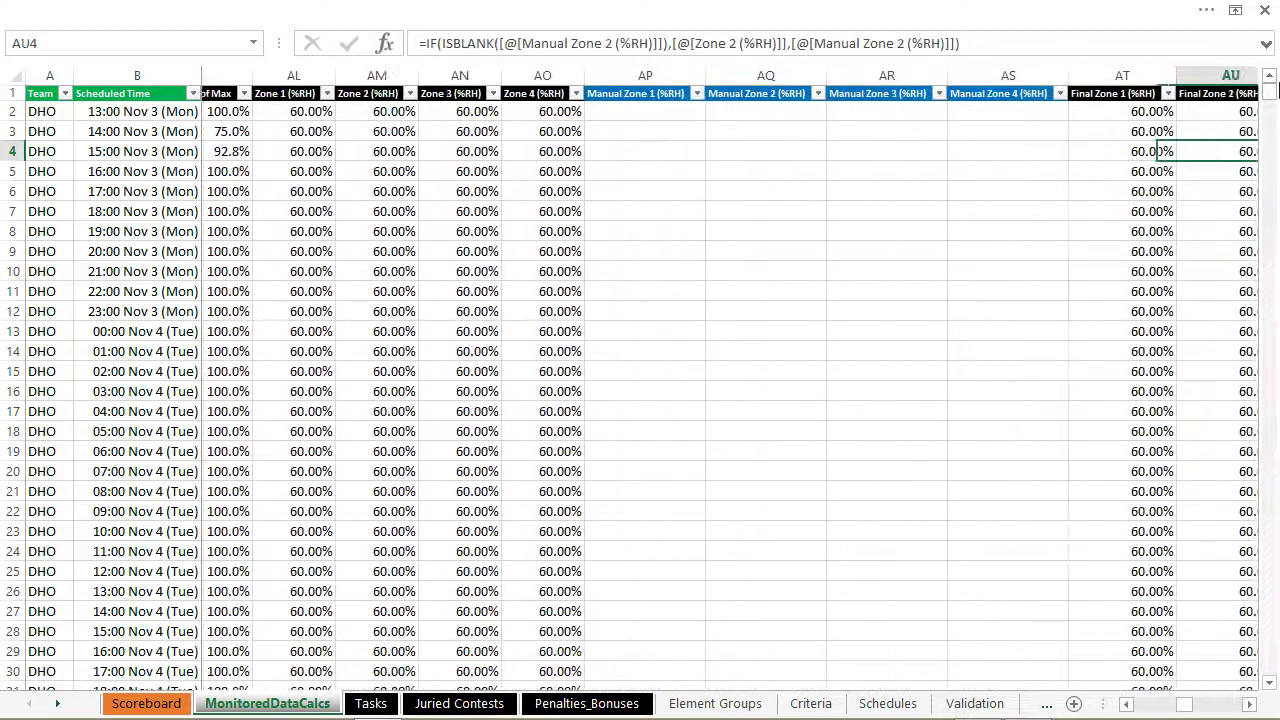
# - Review the zone HUM Pct of Max columns and the humidity points through Final HUM Pct of Max for DHO's 15:00 Nov 3 record
pyautogui.press('Right')
pyautogui.press('Right')
pyautogui.press('Right')
pyautogui.press('Right')
pyautogui.press('Right')
pyautogui.press('Right')
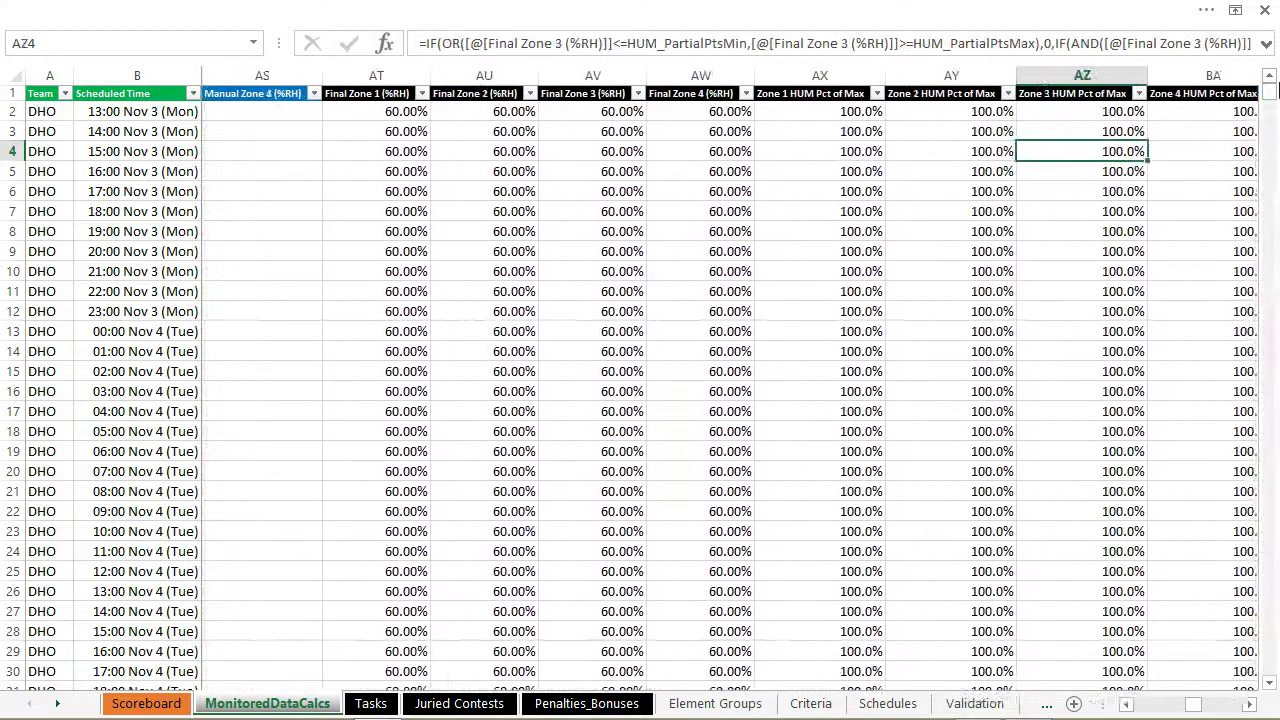
pyautogui.press('Right')
pyautogui.press('Right')
pyautogui.press('Right')
pyautogui.press('Right')
pyautogui.press('Right')
pyautogui.press('Right')
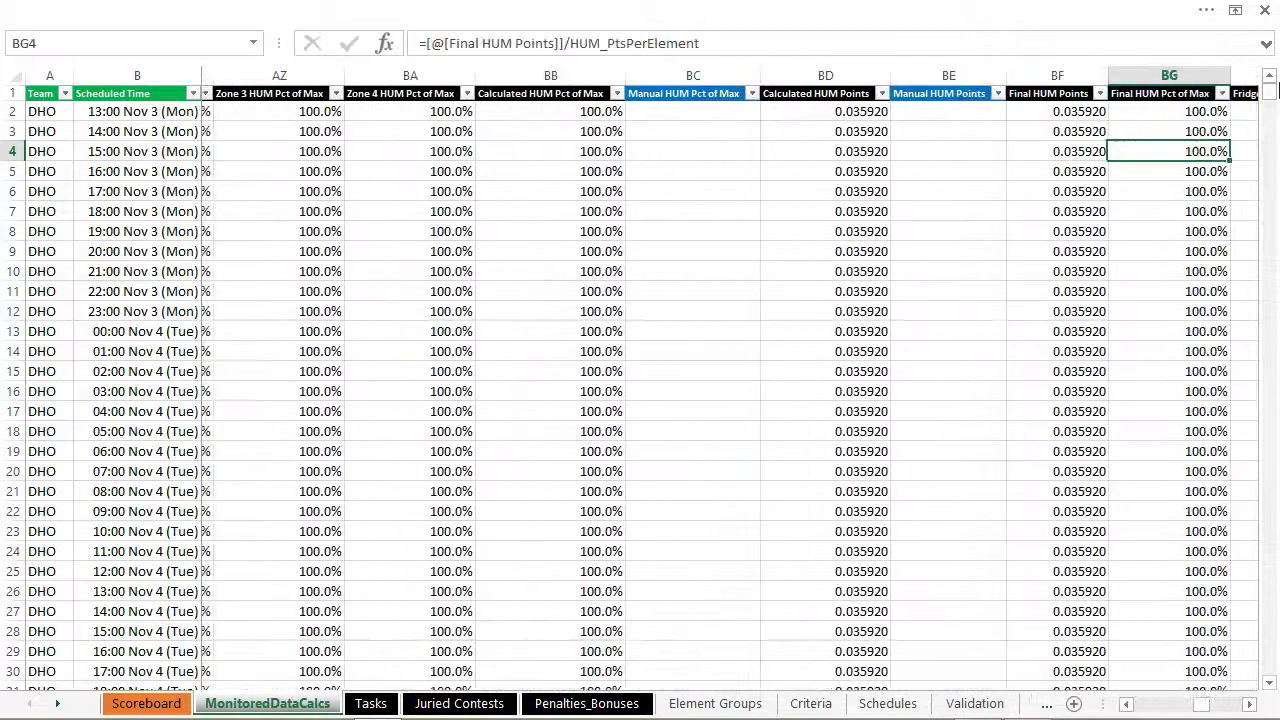
# - Look over the Fridge (°C) readings, FG percentage and FG points columns for DHO's 15:00 Nov 3 record
pyautogui.press('Right')
pyautogui.press('Right')
pyautogui.press('Right')
pyautogui.press('Right')
pyautogui.press('Right')
pyautogui.press('Right')
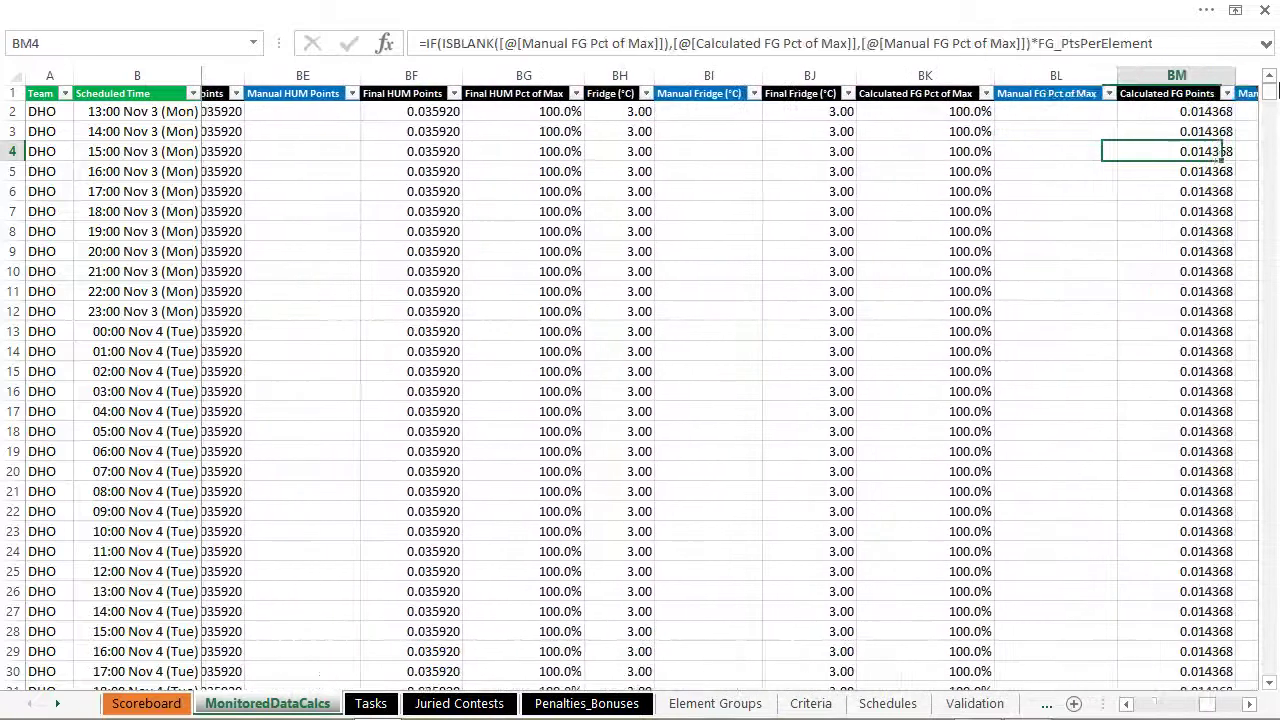
pyautogui.press('Right')
pyautogui.press('Right')
pyautogui.press('Right')
# - Look over the Freezer (°C) and FZ columns through Final FZ Points, and return to the start of the sheet
pyautogui.press('Right')
pyautogui.press('Right')
pyautogui.press('Right')
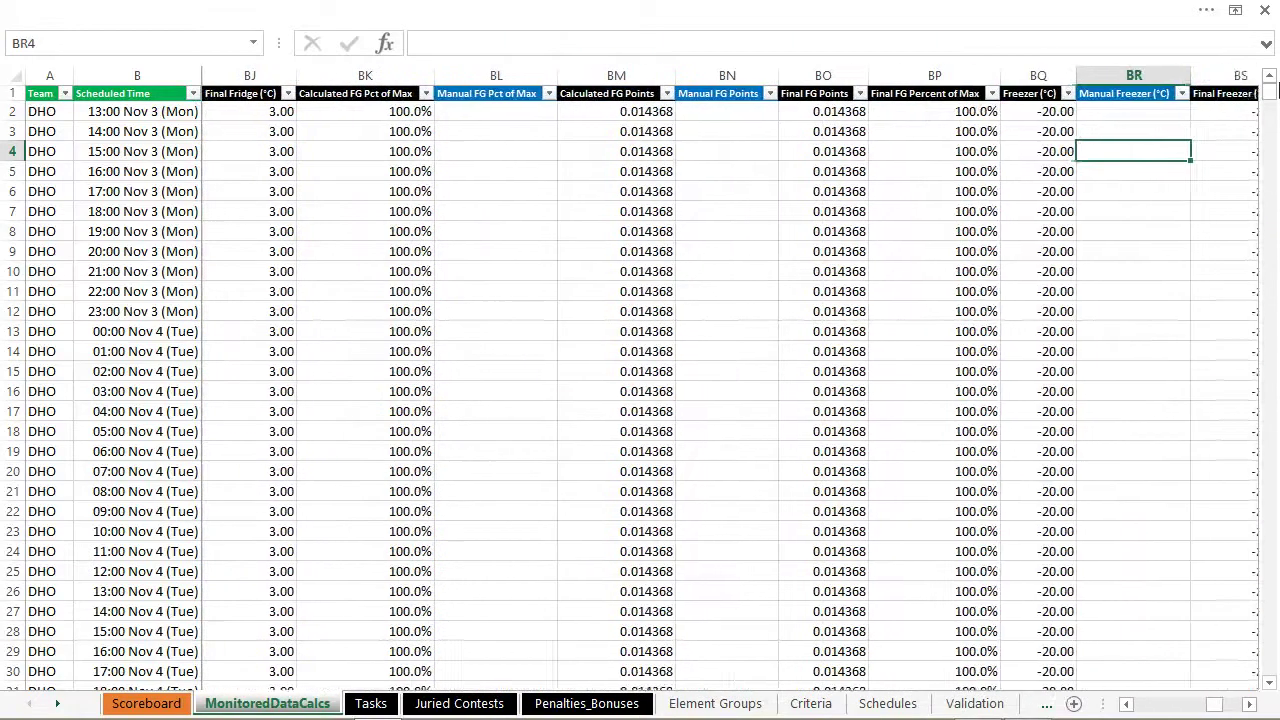
pyautogui.press('Right')
pyautogui.press('Right')
pyautogui.press('Right')
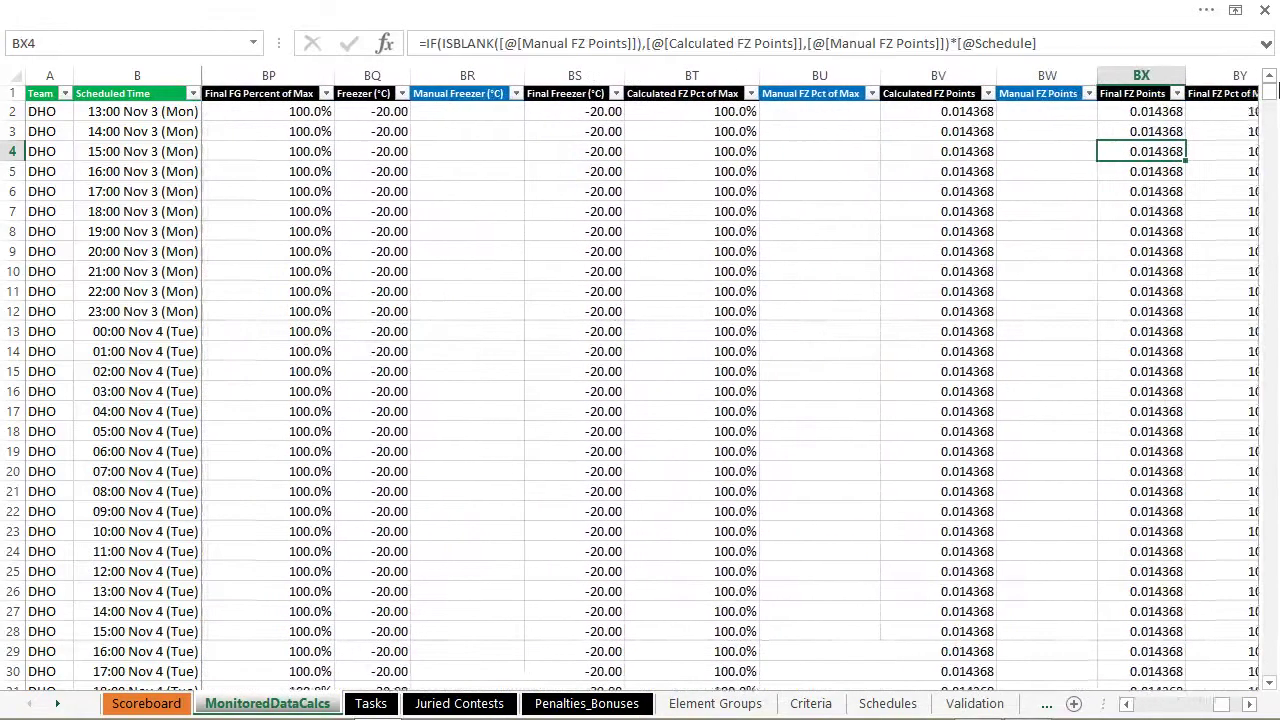
pyautogui.hotkey('ctrl', 'Home')
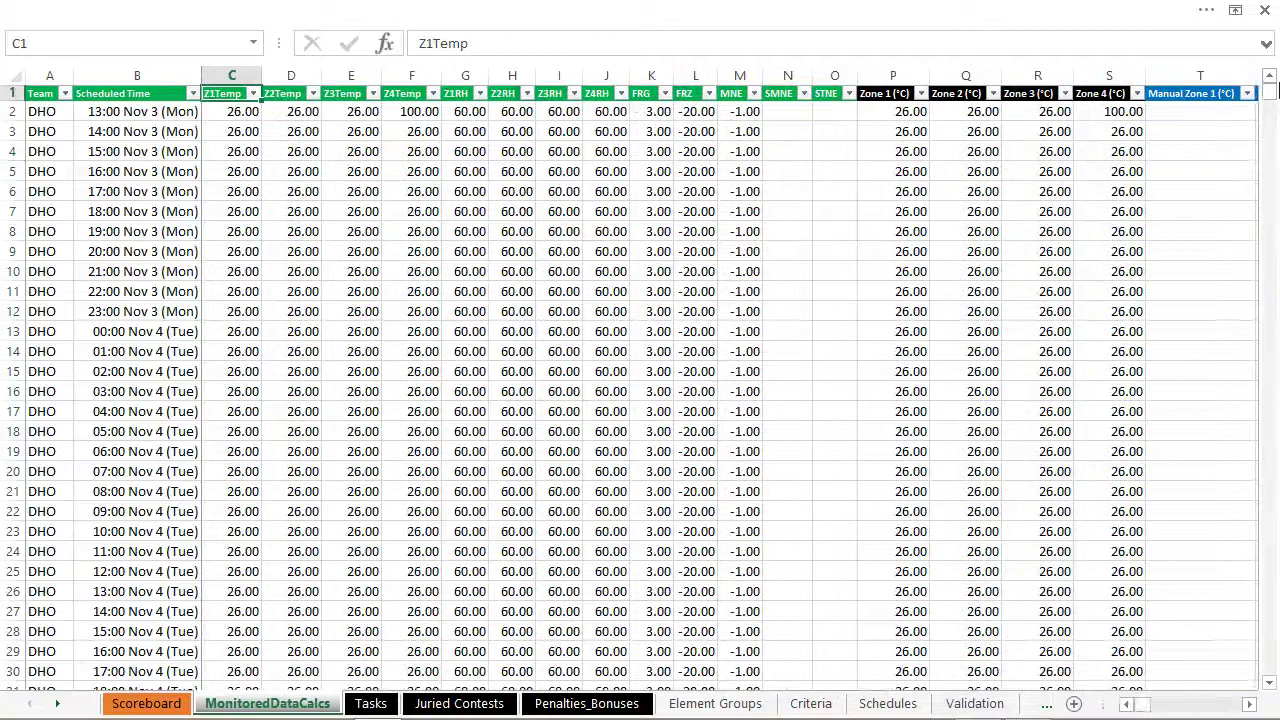
# - Open the Tasks sheet and go across the first DHO record to HW Calculated Points
pyautogui.hotkey('ctrl', 'pagedown')
pyautogui.press('Down')
pyautogui.press('Right')
pyautogui.press('Right')
pyautogui.press('Right')
pyautogui.press('Right')
pyautogui.press('Right')
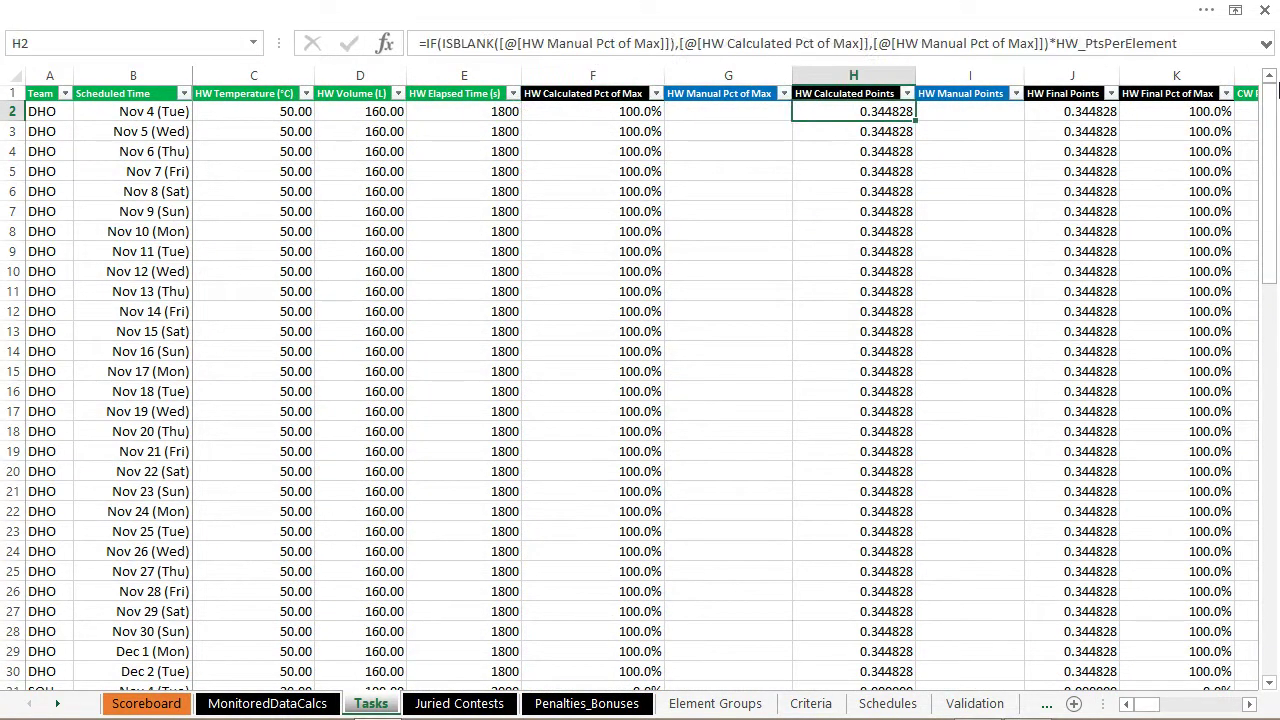
# - Go back across the first DHO task record's hot water columns to its Scheduled Time and Team
pyautogui.press('Left')
pyautogui.press('Left')
pyautogui.press('Left')
pyautogui.press('Left')
pyautogui.press('Left')
pyautogui.press('Left')
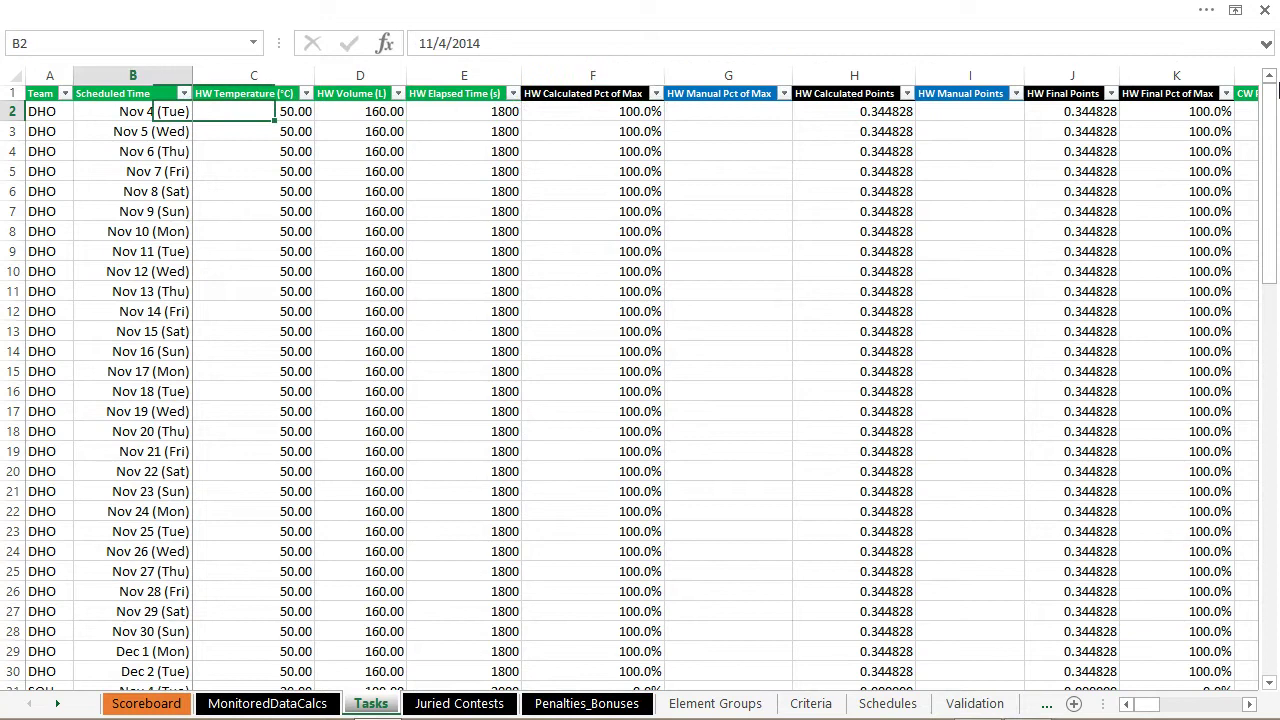
pyautogui.press('Left')
# - Review the first DHO task record's hot water columns from HW Temperature (°C) to HW Final Pct of Max
pyautogui.press('Right')
pyautogui.press('Right')
pyautogui.press('Right')
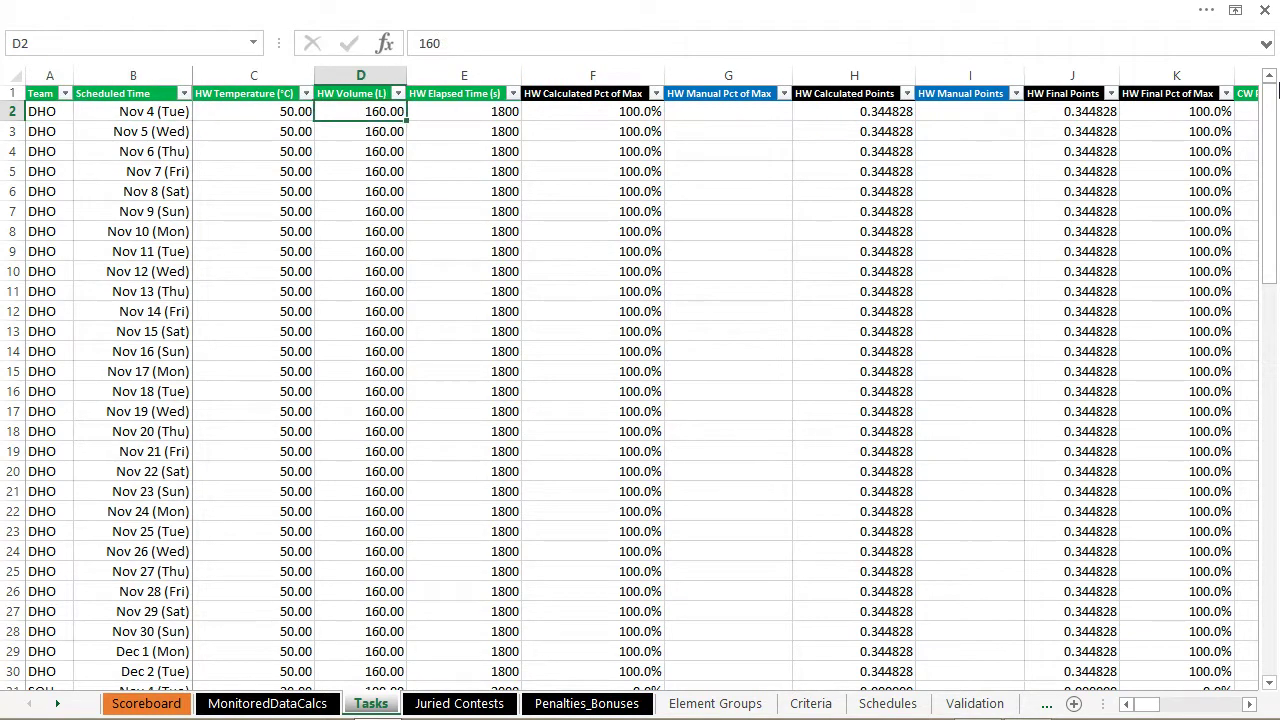
pyautogui.press('Right')
pyautogui.press('Right')
pyautogui.press('Right')
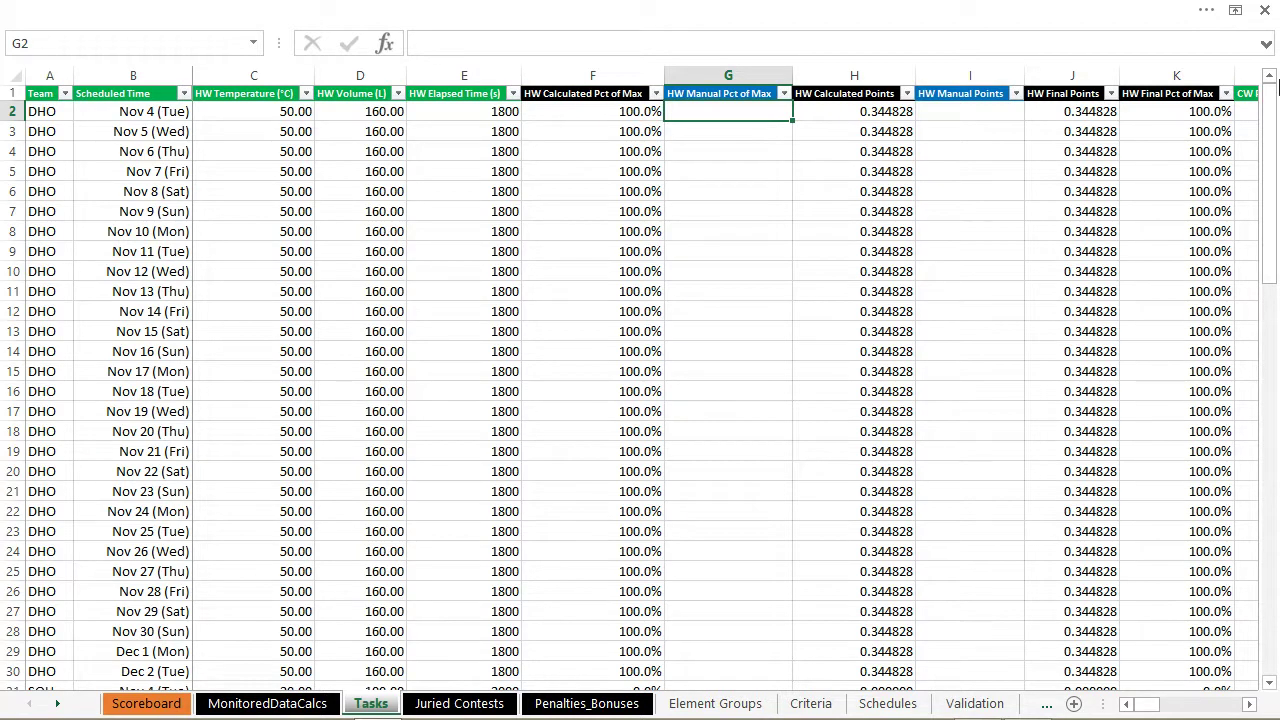
pyautogui.press('Right')
pyautogui.press('Right')
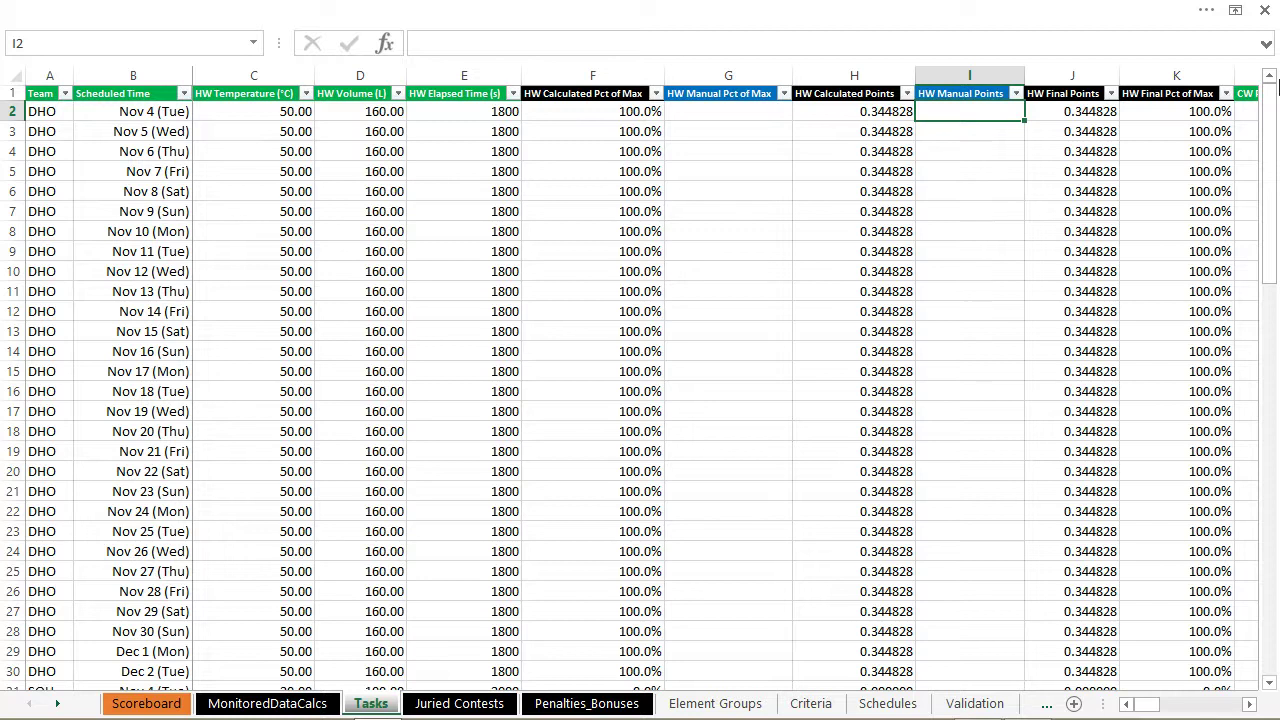
pyautogui.press('Right')
pyautogui.press('Right')
# - Review the first DHO task record's CW columns from CW Pct of Max to CW Final Pct of Max
pyautogui.press('Right')
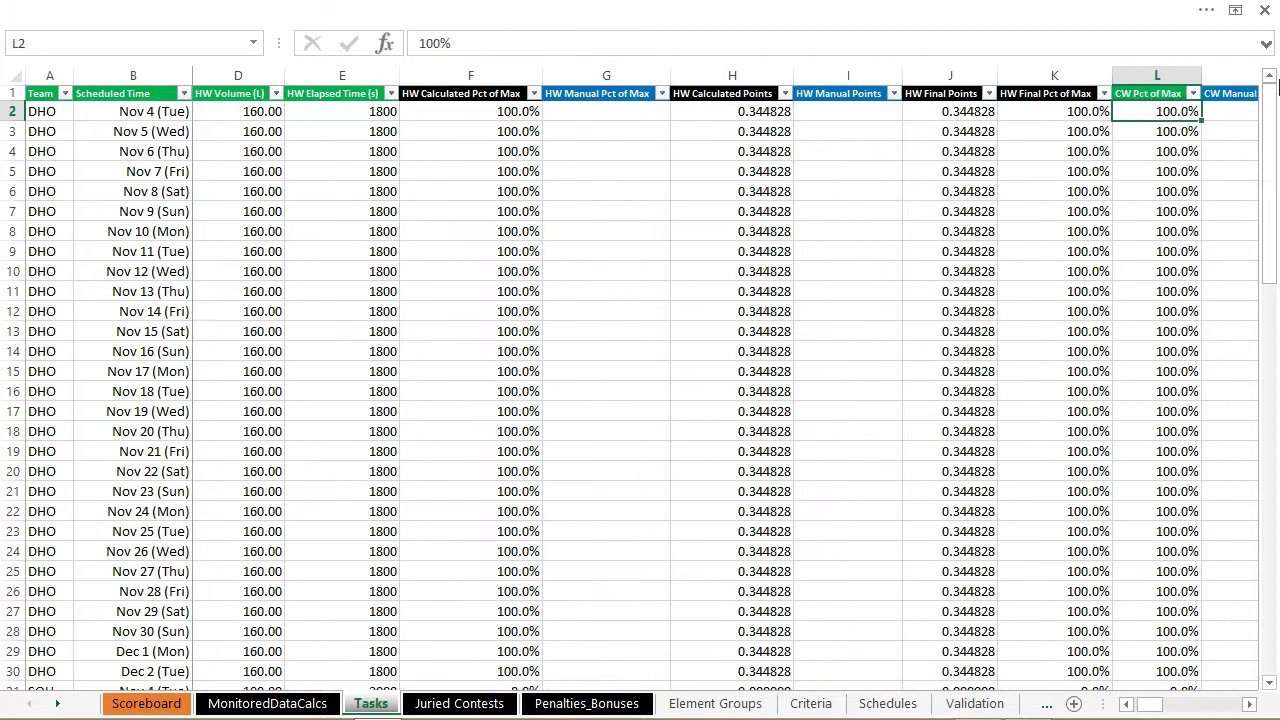
pyautogui.press('Right')
pyautogui.press('Right')
pyautogui.press('Right')
pyautogui.press('Right')
pyautogui.press('Right')
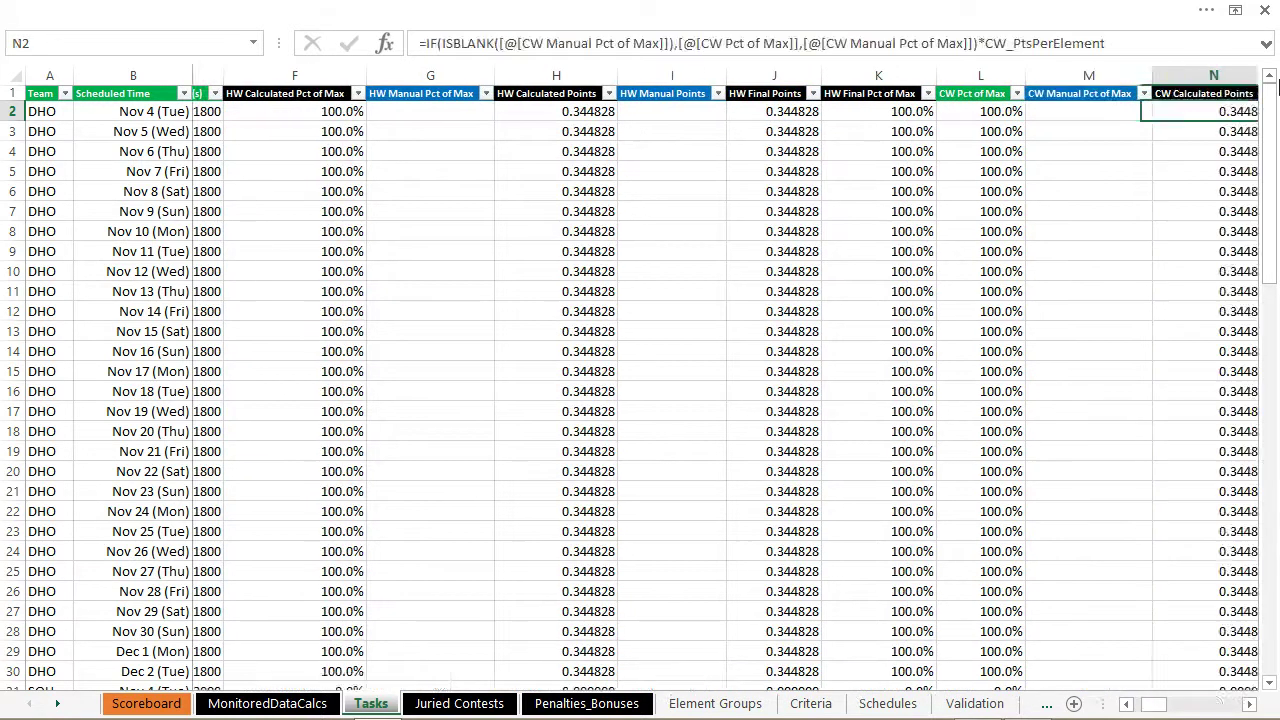
pyautogui.press('Right')
pyautogui.press('Right')
pyautogui.press('Right')
pyautogui.press('Right')
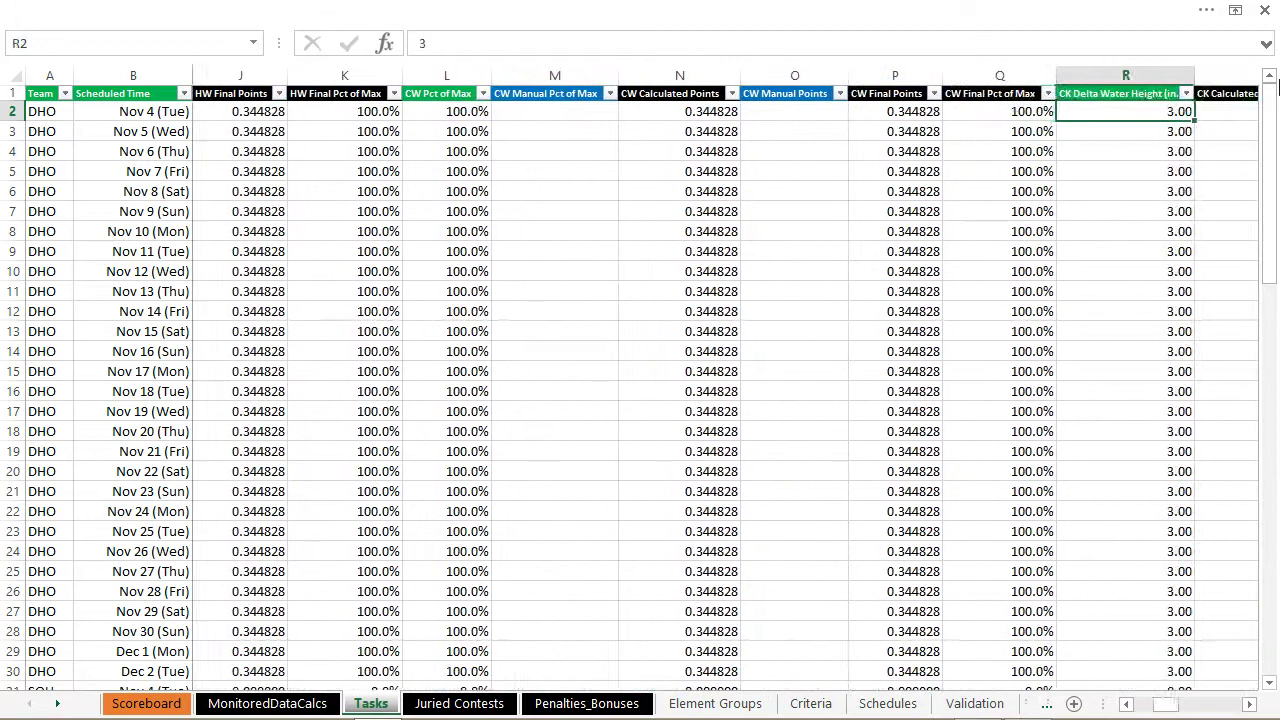
# - Examine the first DHO task record's CK columns from CK Delta Water Height through CK Final Pct of Max
pyautogui.press('Right')
pyautogui.press('Right')
pyautogui.press('Right')
pyautogui.press('Right')
pyautogui.press('Right')
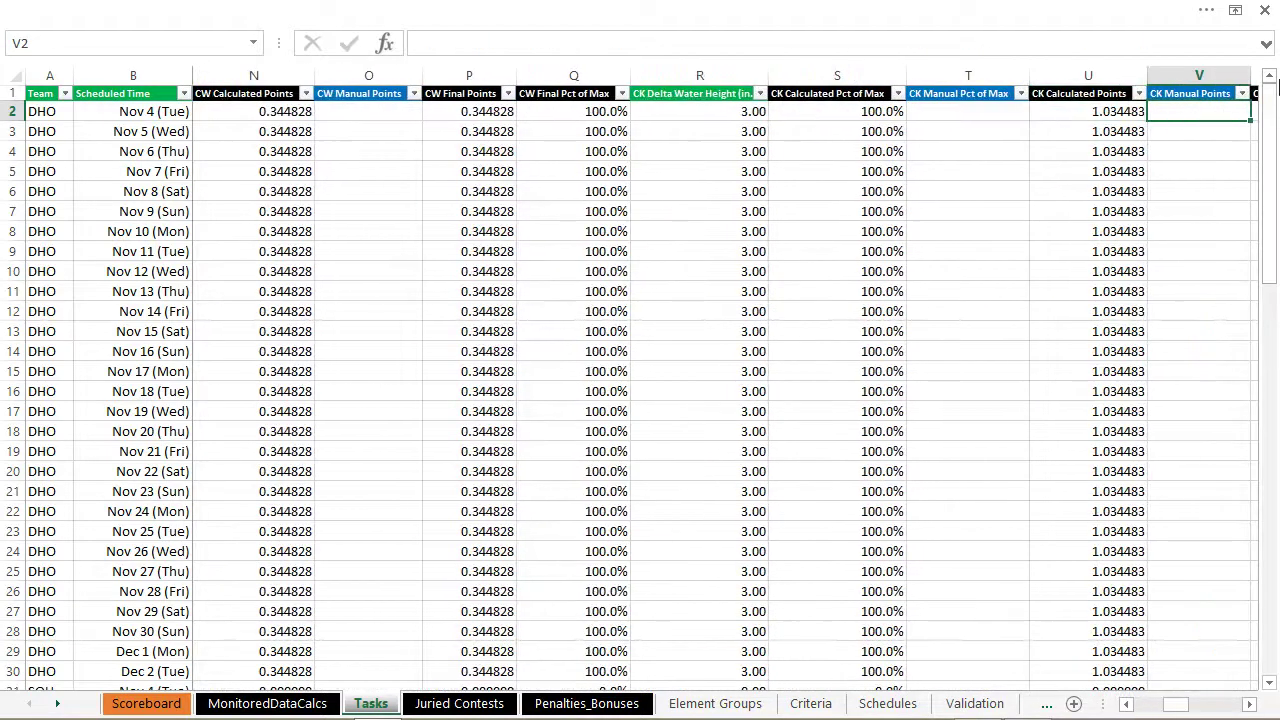
pyautogui.press('Right')
pyautogui.press('Right')
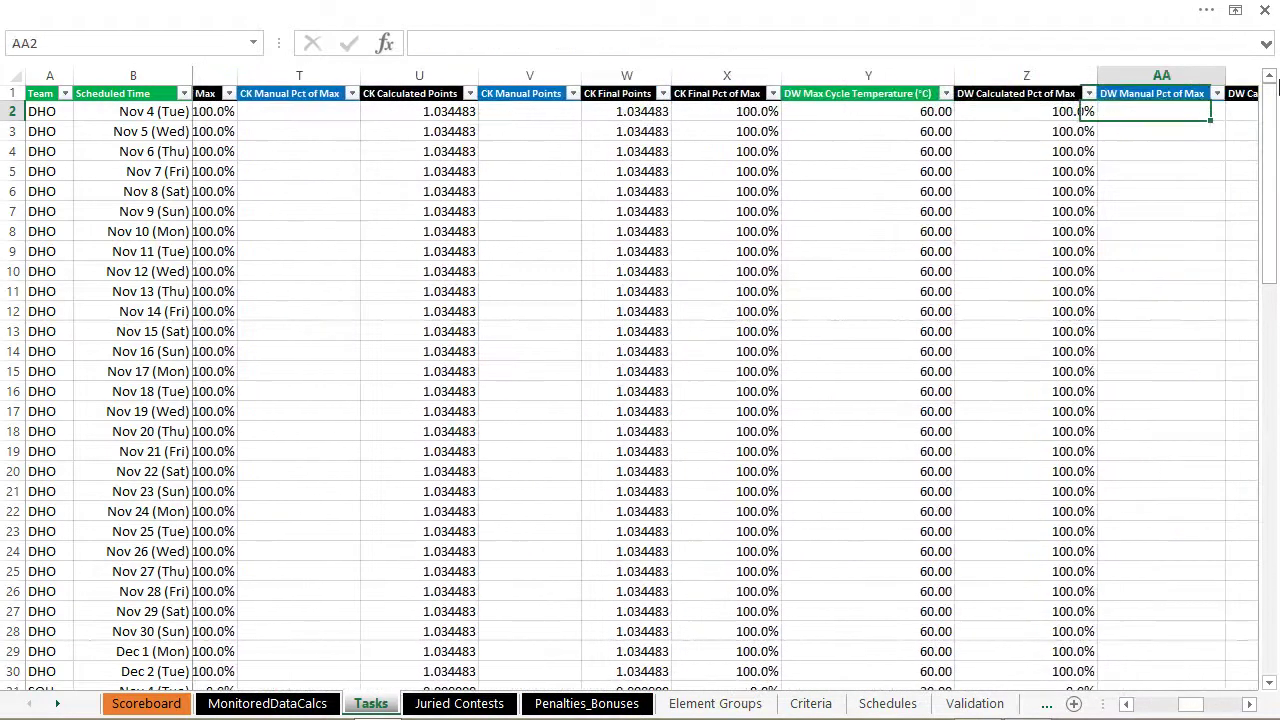
# - Go across the first DHO task record's DW columns to DW Final Pct of Max
pyautogui.press('Right')
pyautogui.press('Right')
pyautogui.press('Right')
pyautogui.press('Right')
pyautogui.press('Right')
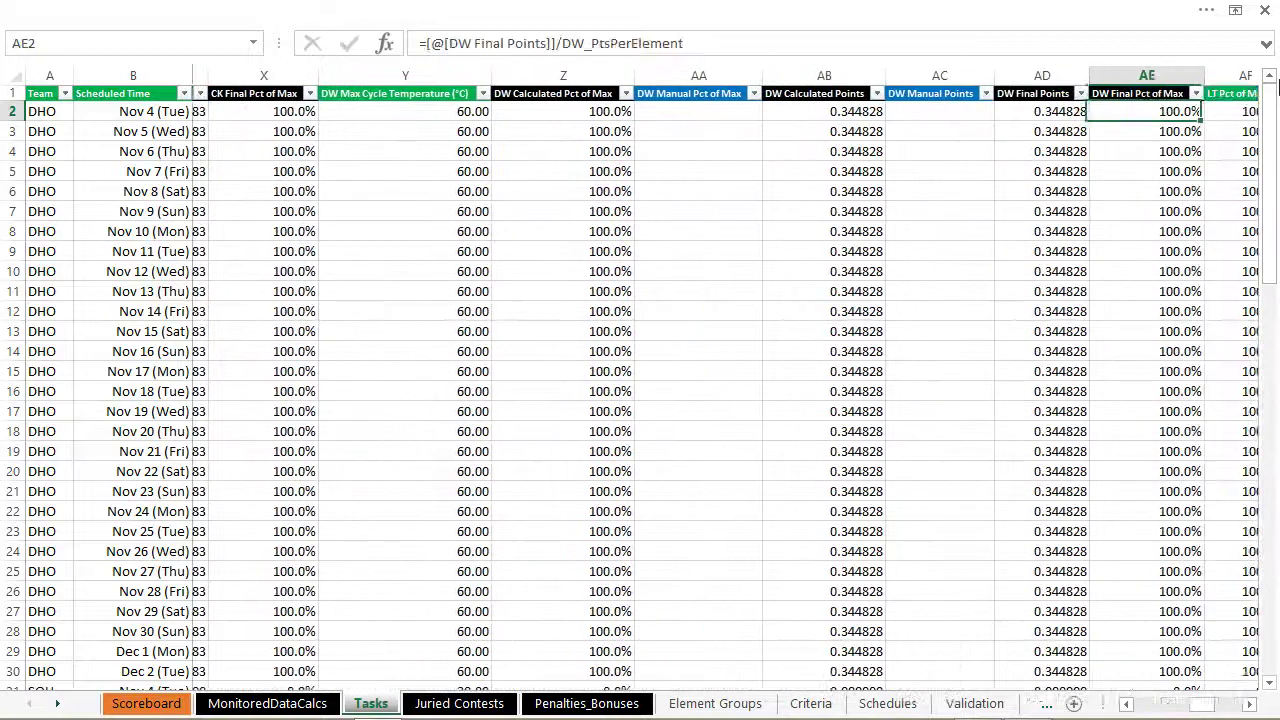
# - Look over the first DHO task record's LT and HE columns through HE Final Pct of Max, and return to the start of the sheet
pyautogui.press('Right')
pyautogui.press('Right')
pyautogui.press('Right')
pyautogui.press('Right')
pyautogui.press('Right')
pyautogui.press('Right')
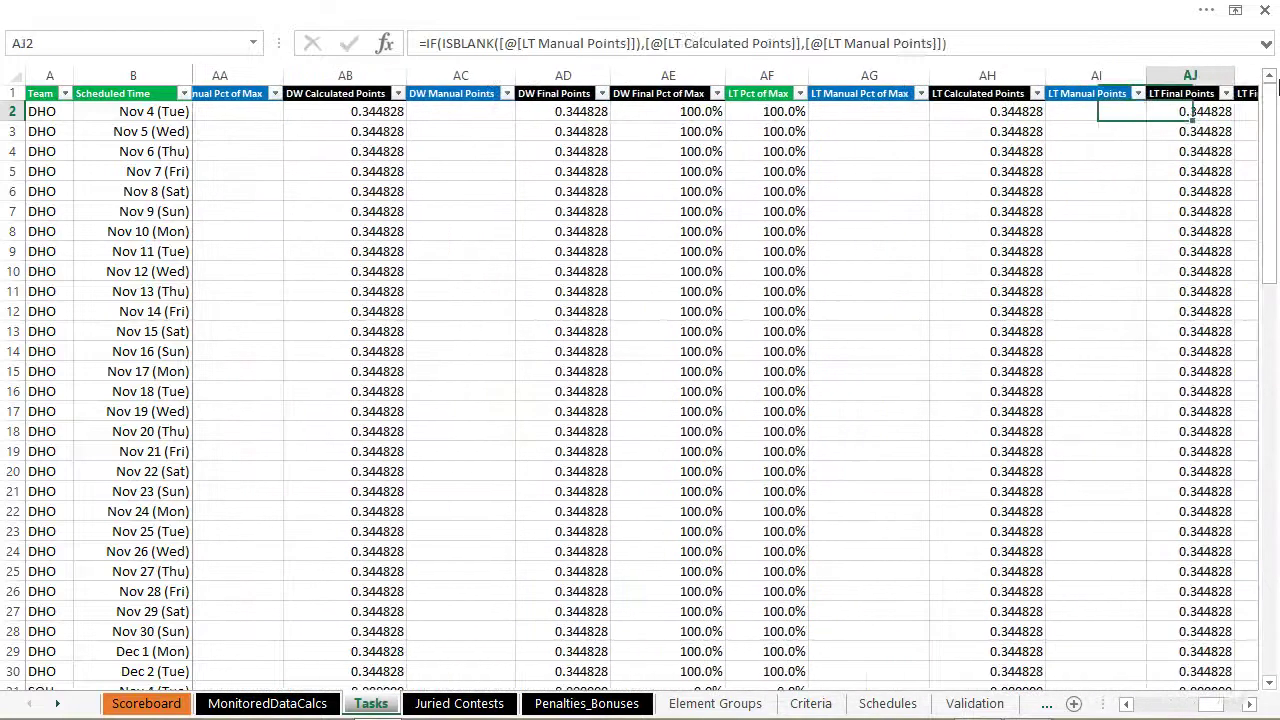
pyautogui.press('Right')
pyautogui.press('Right')
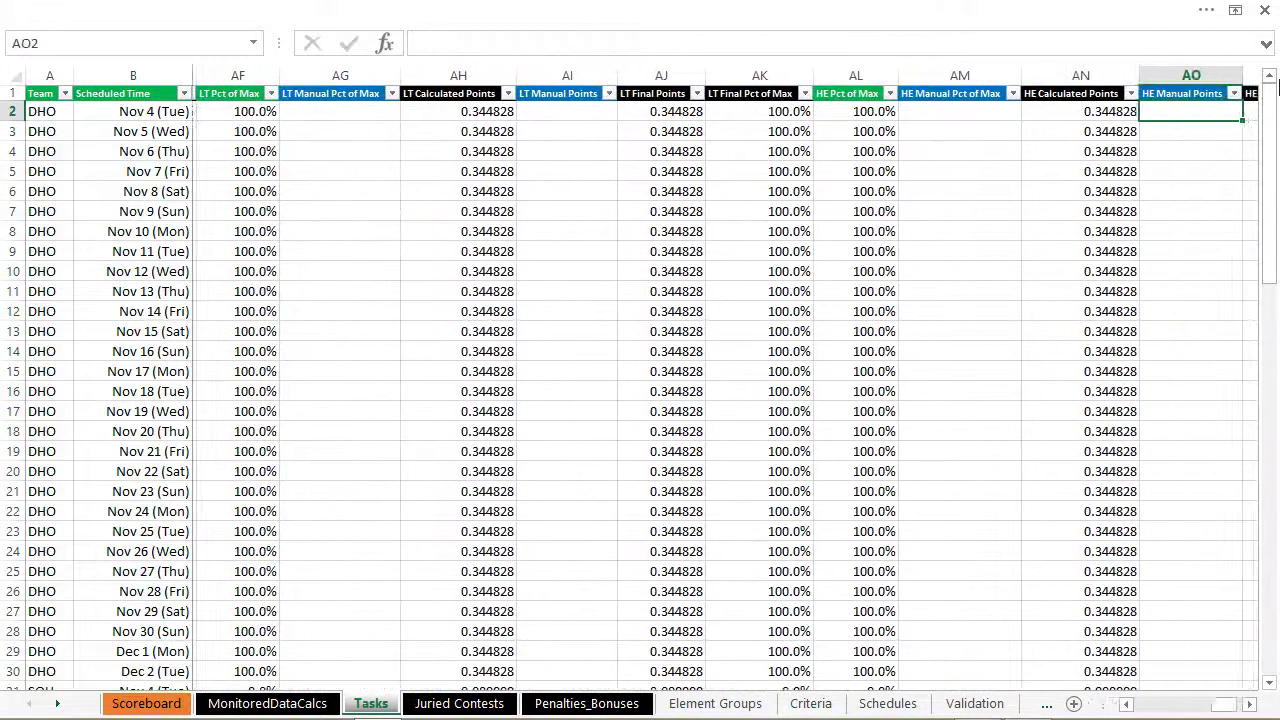
pyautogui.press('Right')
pyautogui.press('Right')
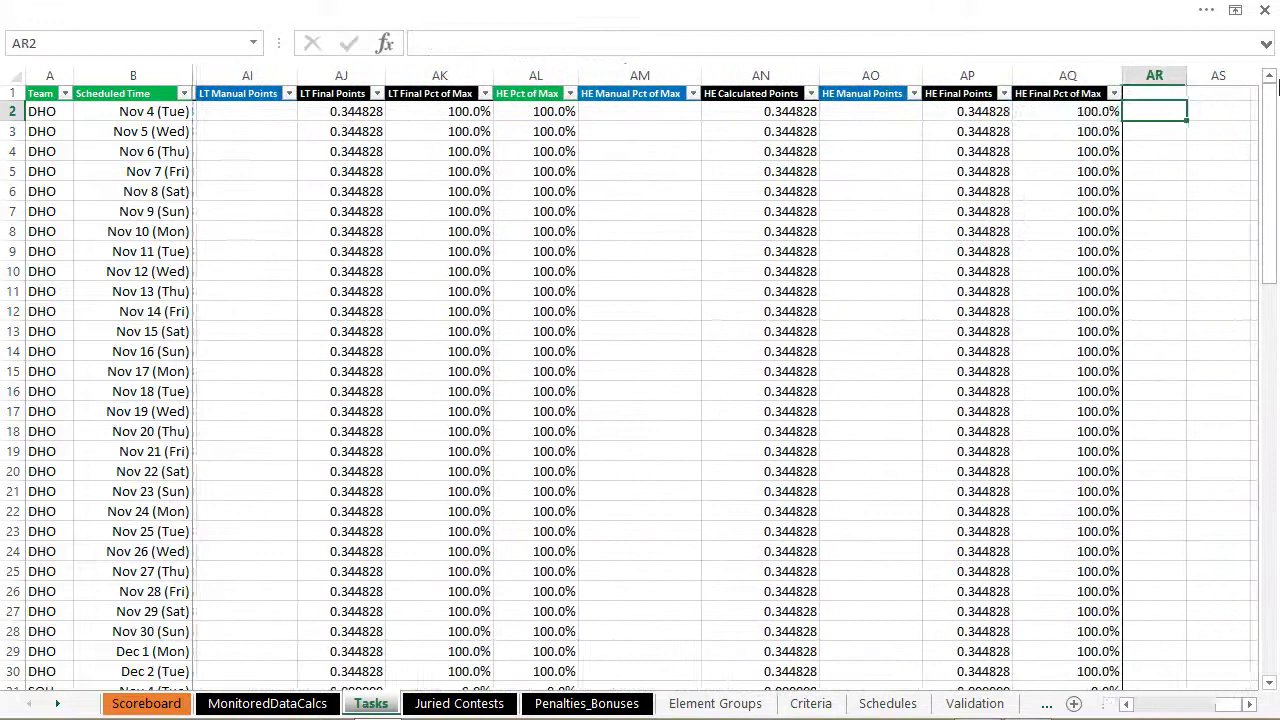
pyautogui.press('Left')
pyautogui.hotkey('ctrl', 'Home')
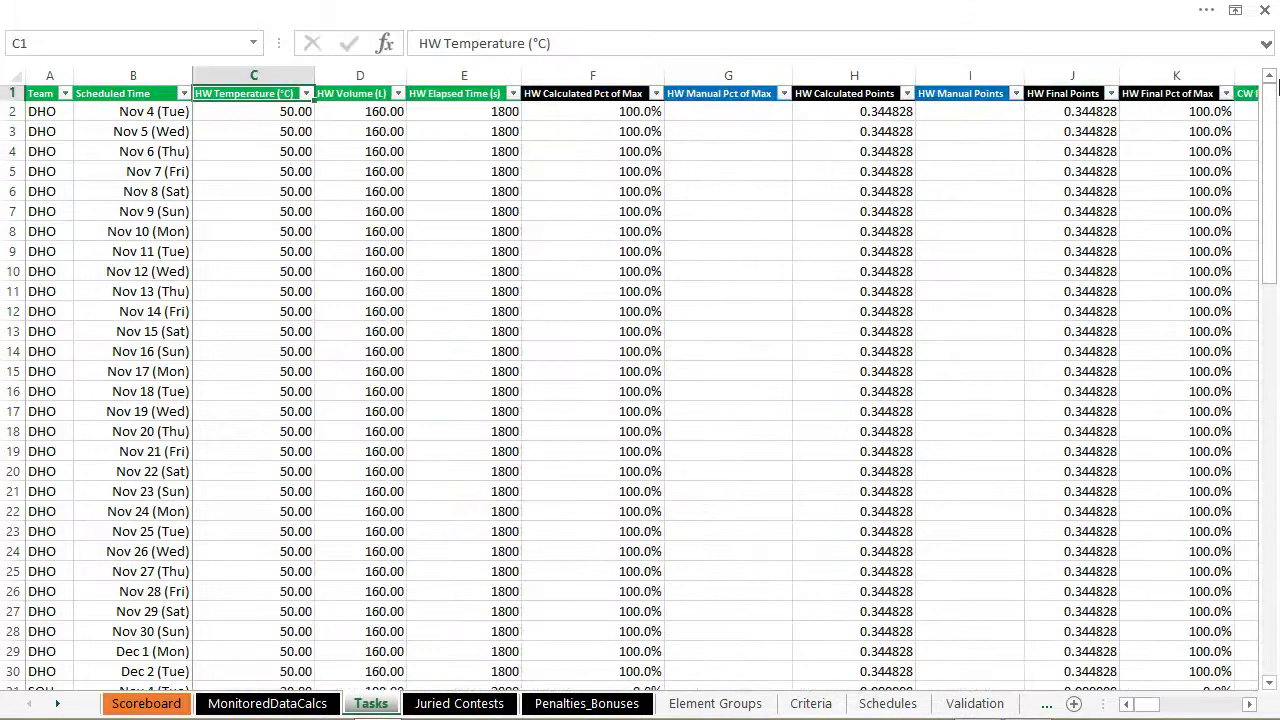
# - Open the MonitoredDataCalcs sheet and go along its header row from Z1Temp to Manual Zone 4 (°C)
pyautogui.hotkey('ctrl', 'pageup')
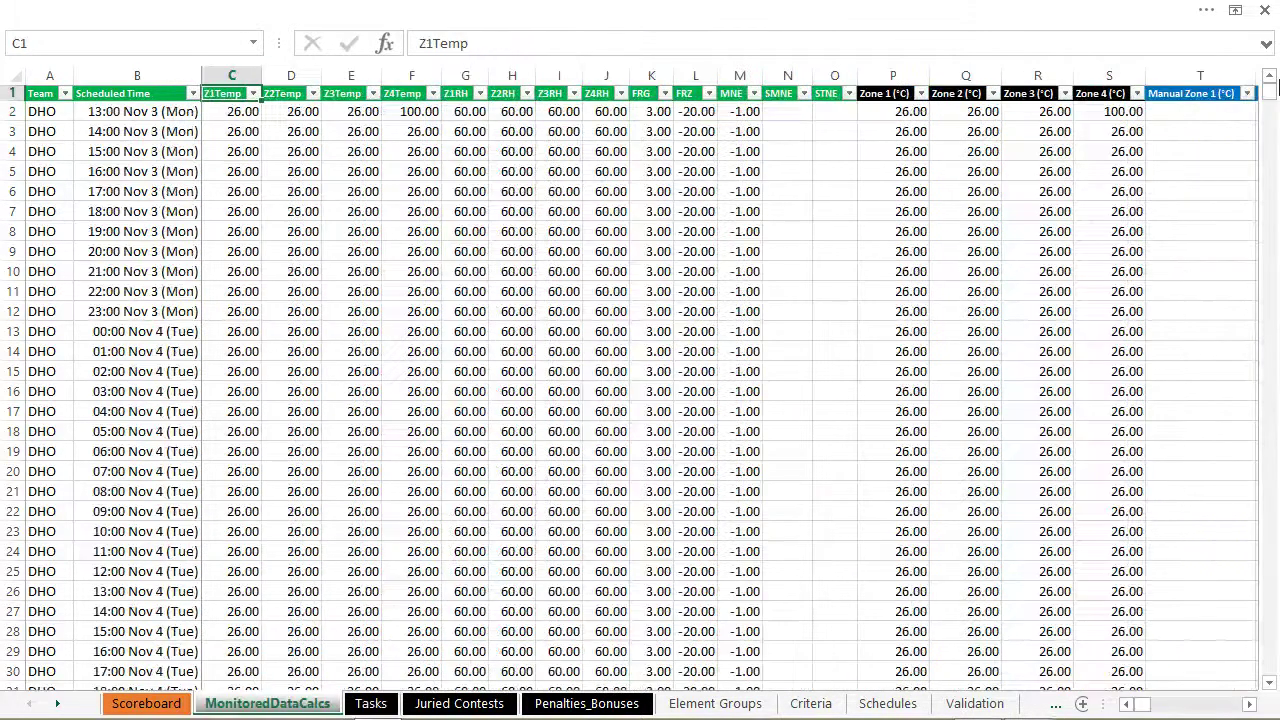
pyautogui.press('Right')
pyautogui.press('Right')
pyautogui.press('Right')
pyautogui.press('Right')
pyautogui.press('Right')
pyautogui.press('Right')
pyautogui.press('Right')
pyautogui.press('Right')
pyautogui.press('Right')
pyautogui.press('Right')
pyautogui.press('Right')
pyautogui.press('Right')
pyautogui.press('Right')
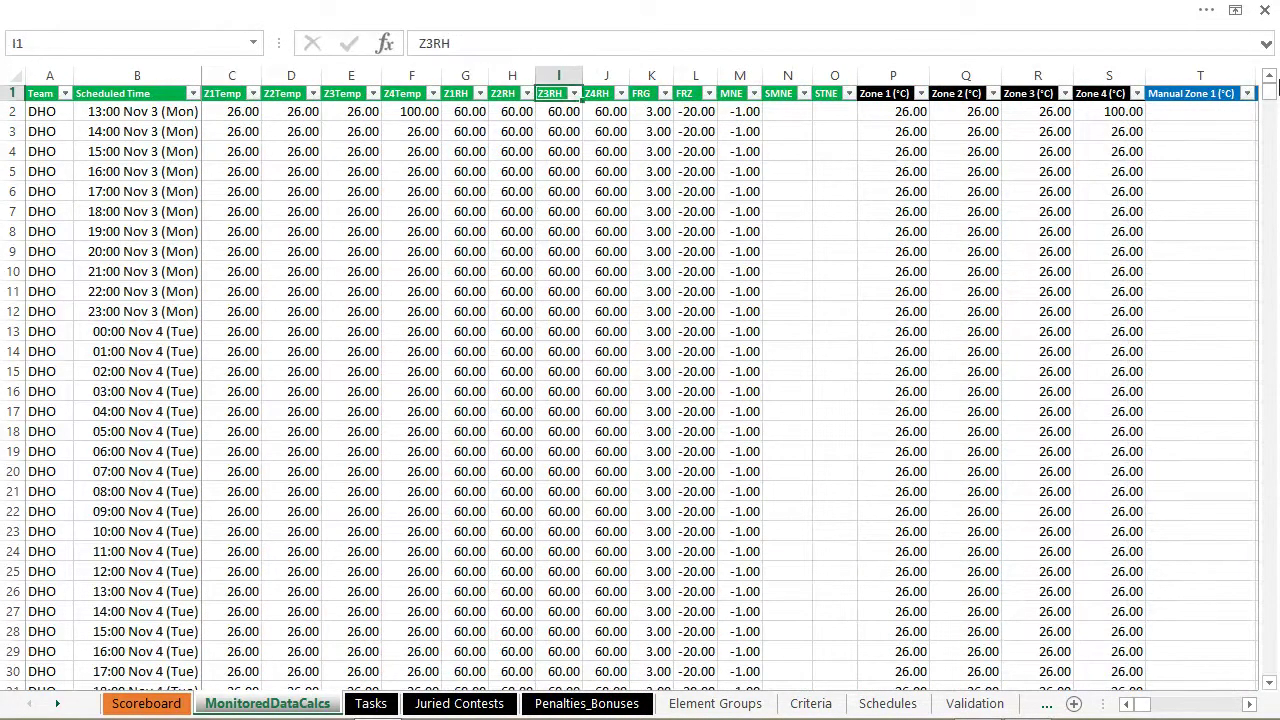
pyautogui.press('Right')
pyautogui.press('Right')
pyautogui.press('Right')
pyautogui.press('Right')
pyautogui.press('Right')
pyautogui.press('Right')
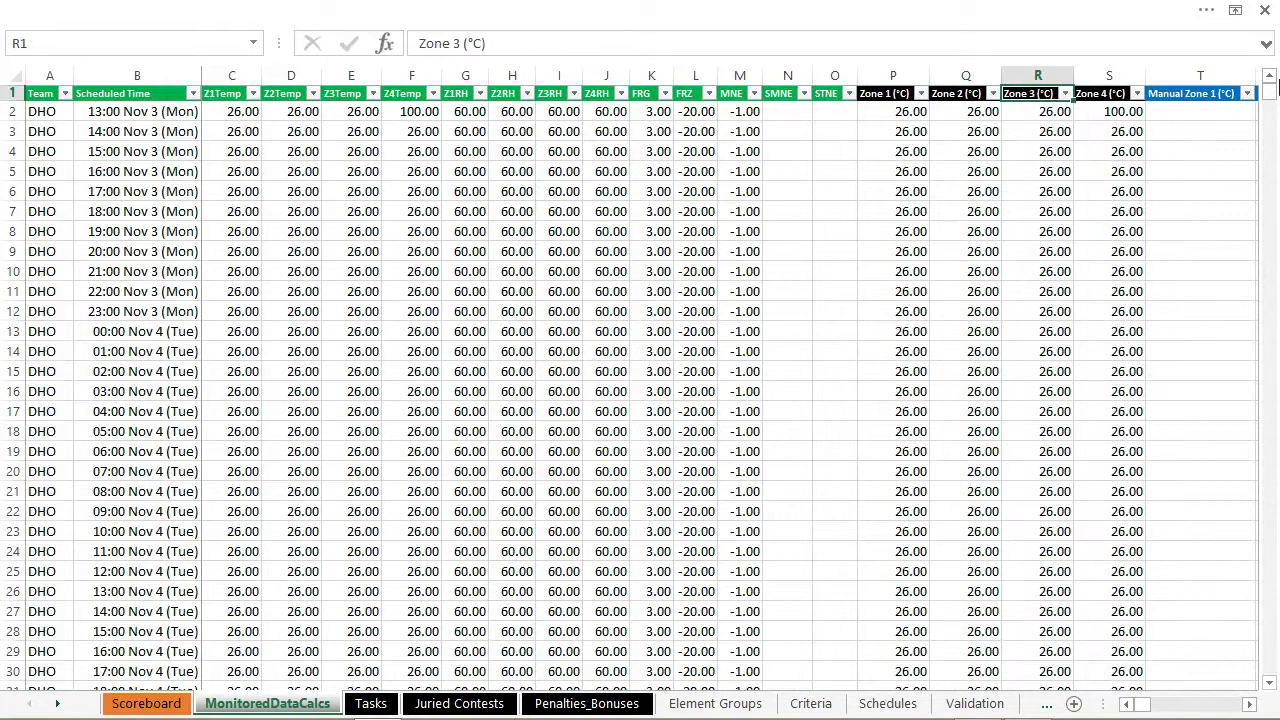
pyautogui.press('Right')
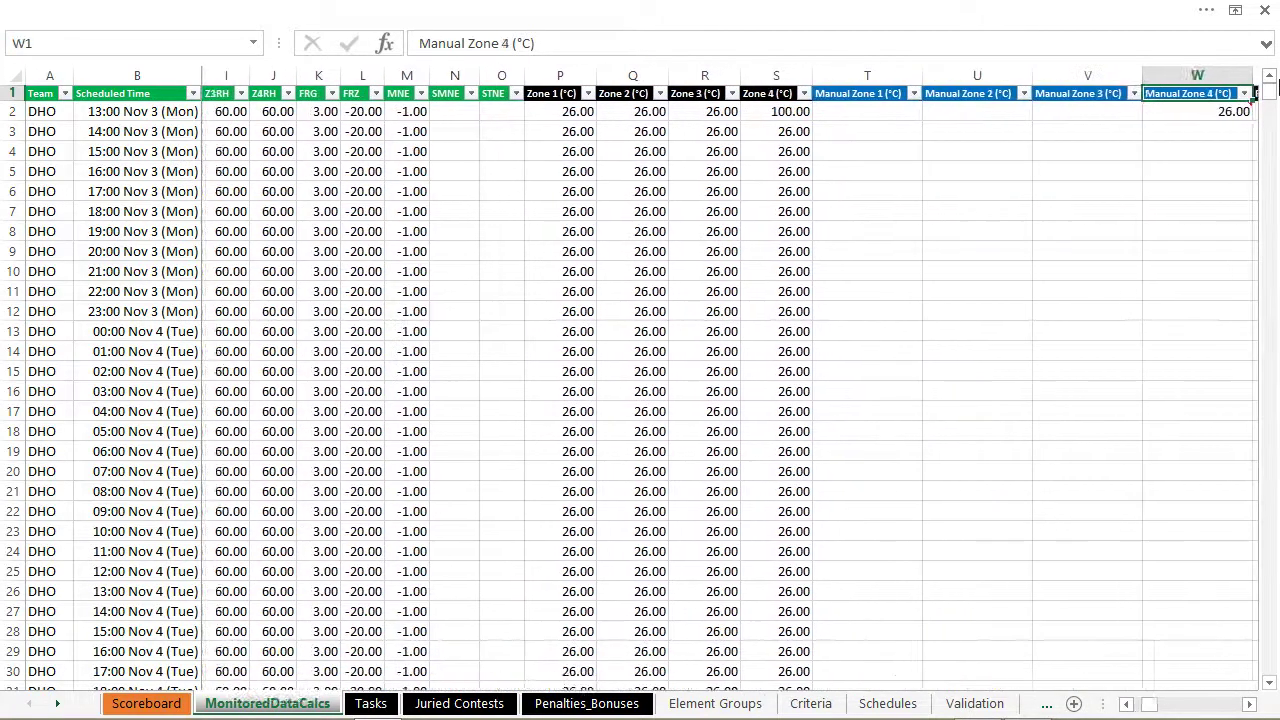
# - Switch to the Tasks sheet and go along its headers to HW Manual Pct of Max
pyautogui.press('Right')
pyautogui.hotkey('ctrl', 'pagedown')
pyautogui.press('Right')
pyautogui.press('Right')
pyautogui.press('Right')
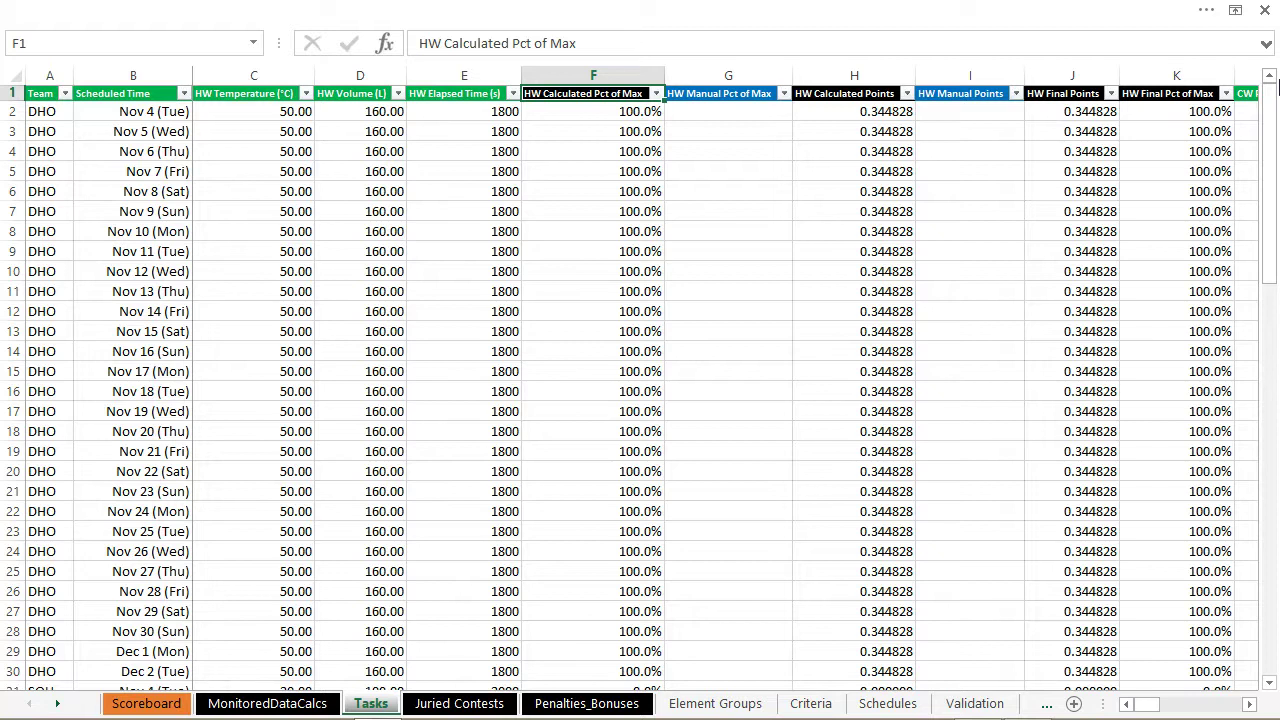
pyautogui.press('Right')
# - Return to the MonitoredDataCalcs sheet and go back across the manual zone headers to Zone 4 (°C)
pyautogui.hotkey('ctrl', 'pageup')
pyautogui.press('Left')
pyautogui.press('Left')
pyautogui.press('Left')
pyautogui.press('Left')
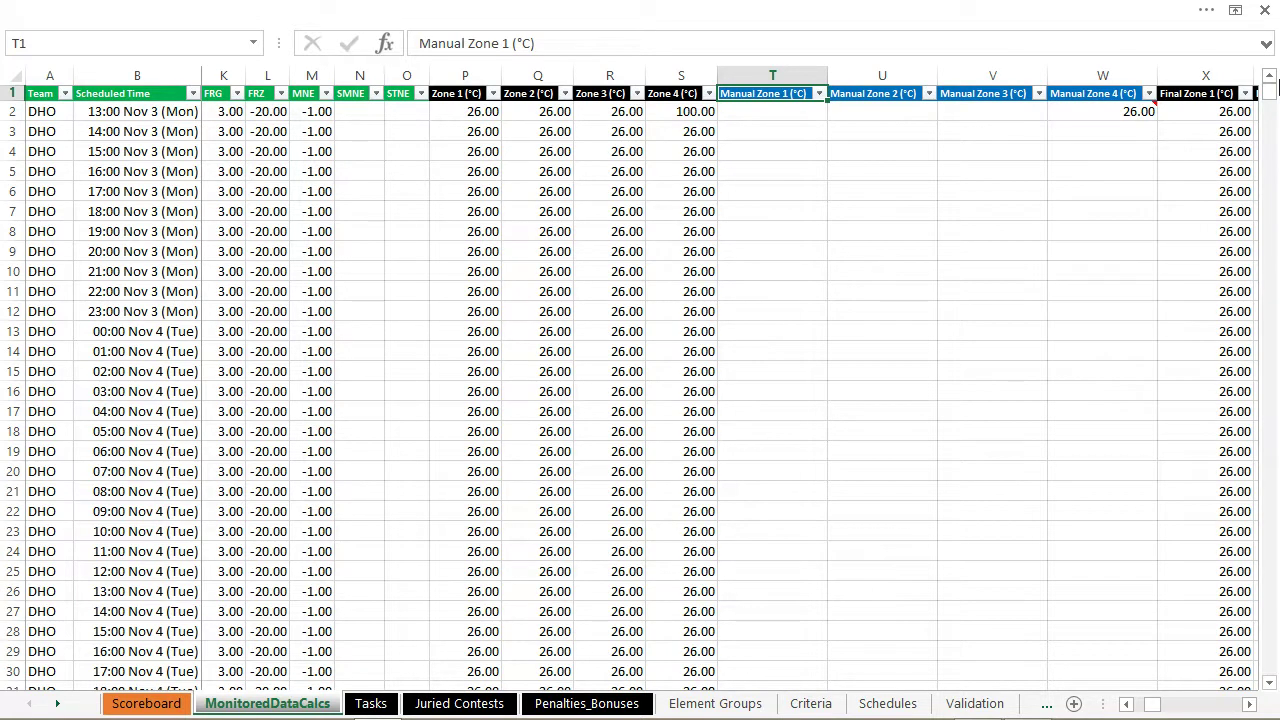
pyautogui.press('Left')
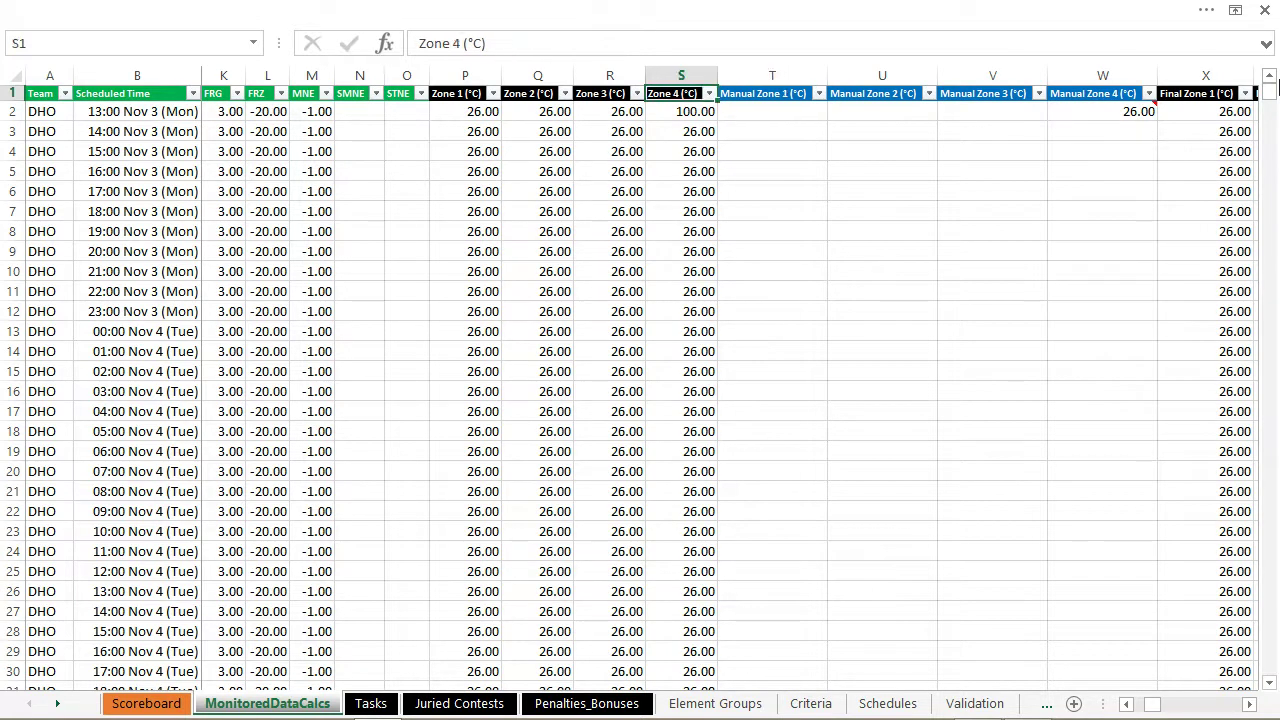
# - Go back across the first monitored DHO record from Zone 4 (°C) to its Z4RH reading
pyautogui.press('Down')
pyautogui.press('Left')
pyautogui.press('Left')
pyautogui.press('Left')
pyautogui.press('Left')
pyautogui.press('Left')
pyautogui.press('Left')
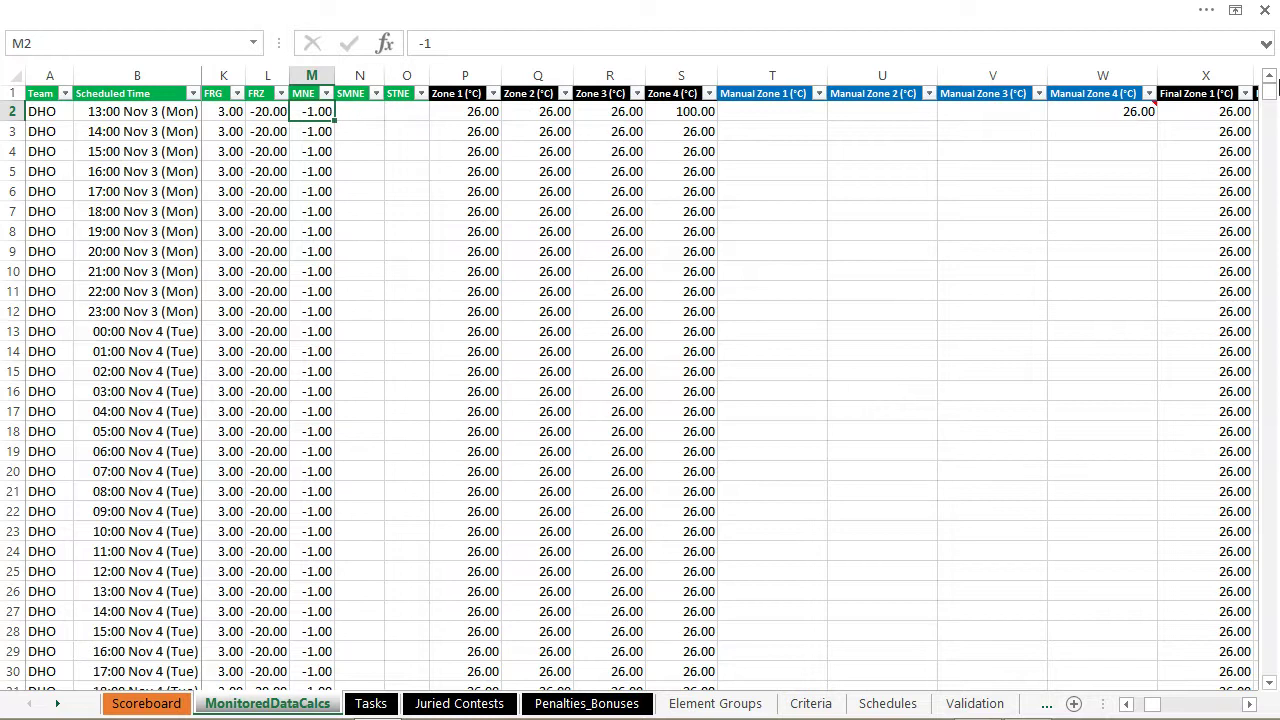
pyautogui.press('Left')
pyautogui.press('Left')
pyautogui.press('Left')
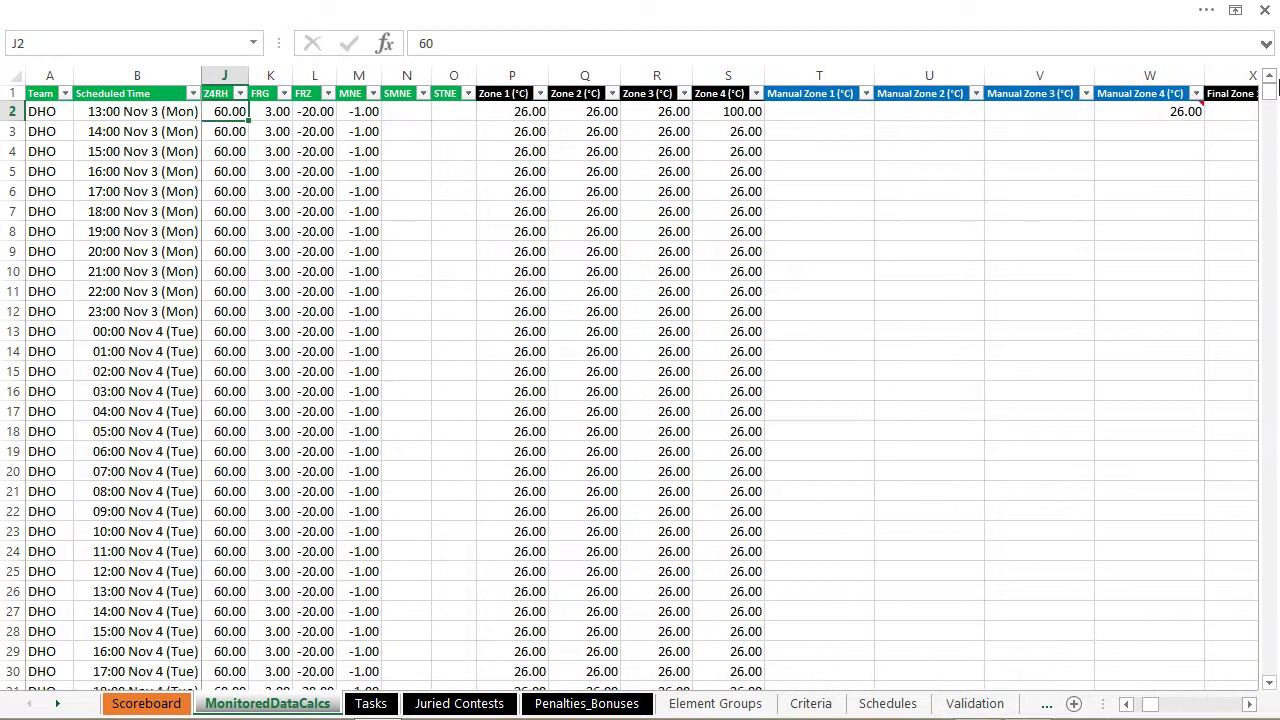
# - Examine the formulas in the first monitored record's Zone 1 (°C) to Zone 4 (°C) cells
pyautogui.press('Right')
pyautogui.press('Right')
pyautogui.press('Right')
pyautogui.press('Right')
pyautogui.press('Right')
pyautogui.press('Right')
pyautogui.press('Right')
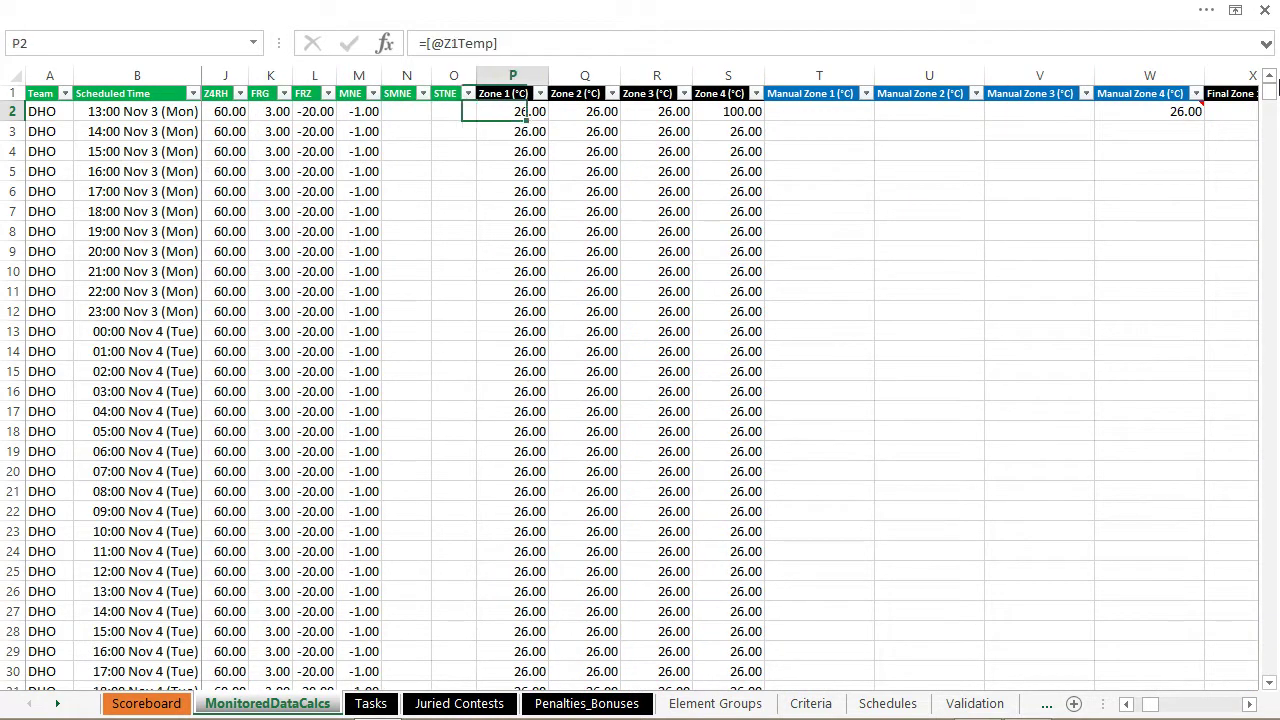
pyautogui.press('Right')
pyautogui.press('Right')
pyautogui.press('Right')
pyautogui.press('Left')
pyautogui.press('Left')
pyautogui.press('Left')
pyautogui.press('Left')
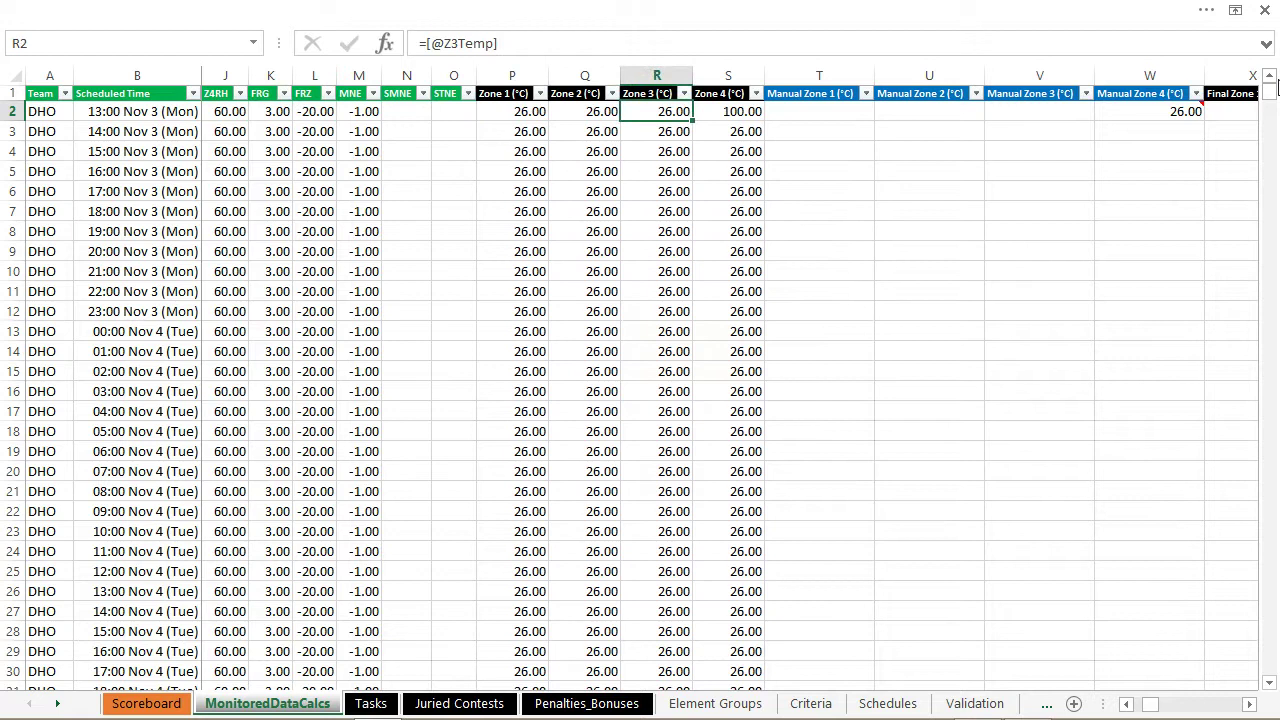
# - Check the first monitored record's FRG and FRZ readings, and go back to its Z4Temp reading
pyautogui.click(285, 112)
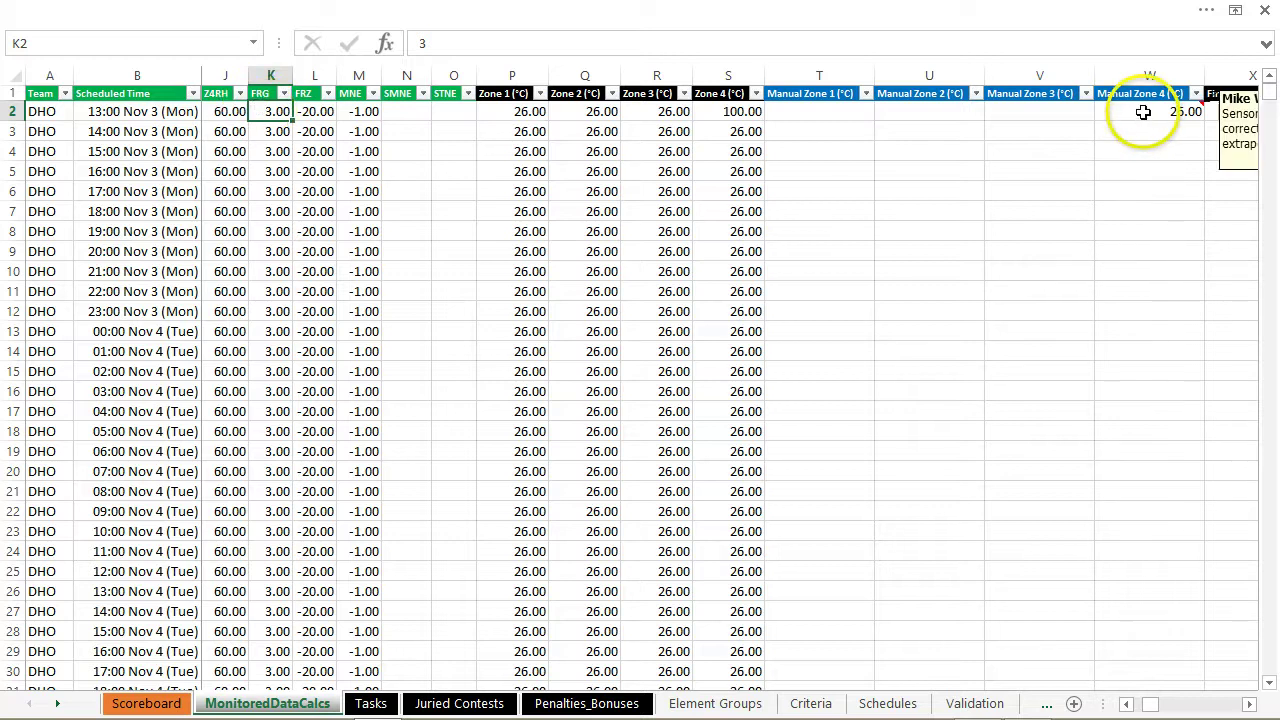
pyautogui.click(317, 111)
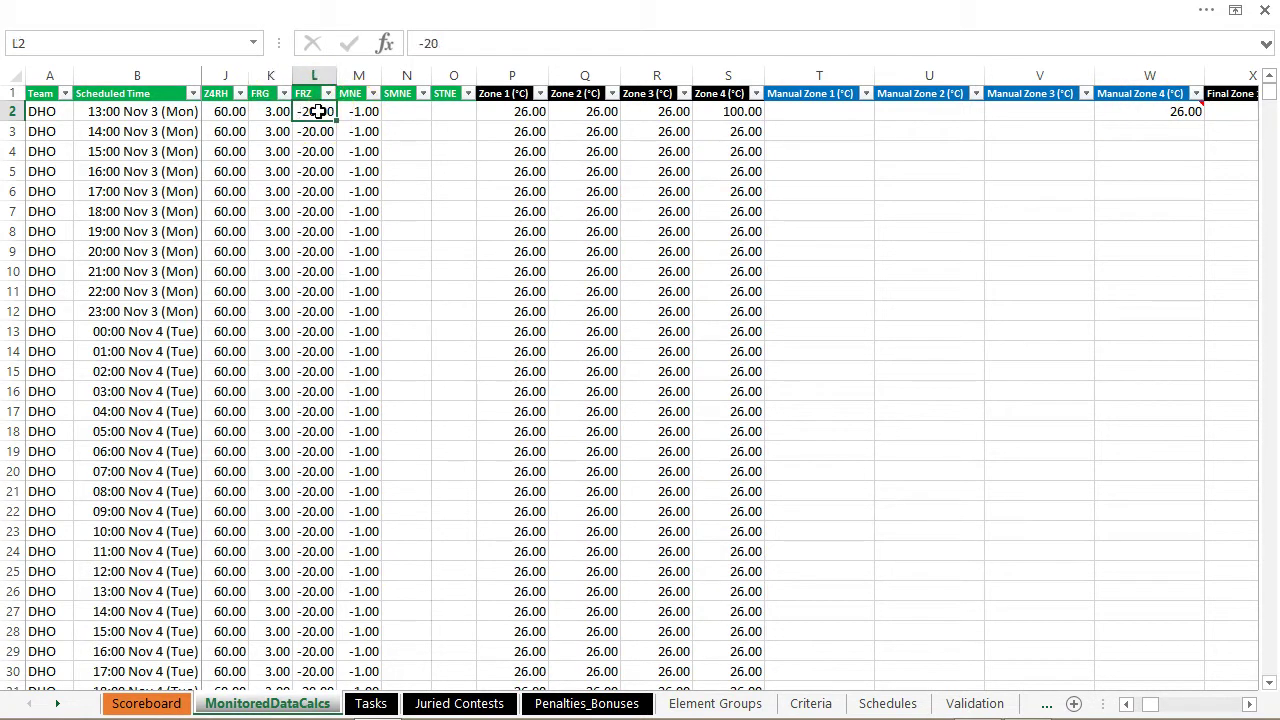
pyautogui.press('Left')
pyautogui.press('Left')
pyautogui.press('Left')
pyautogui.press('Left')
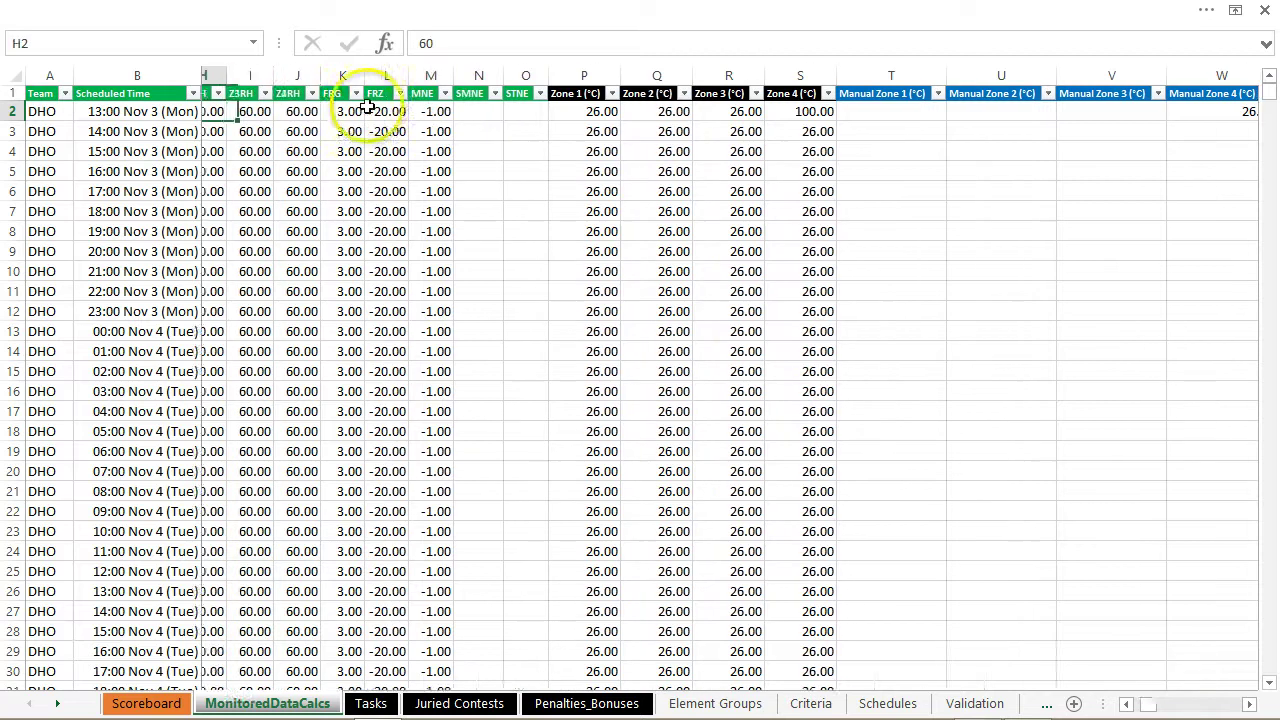
pyautogui.press('Left')
pyautogui.press('Left')
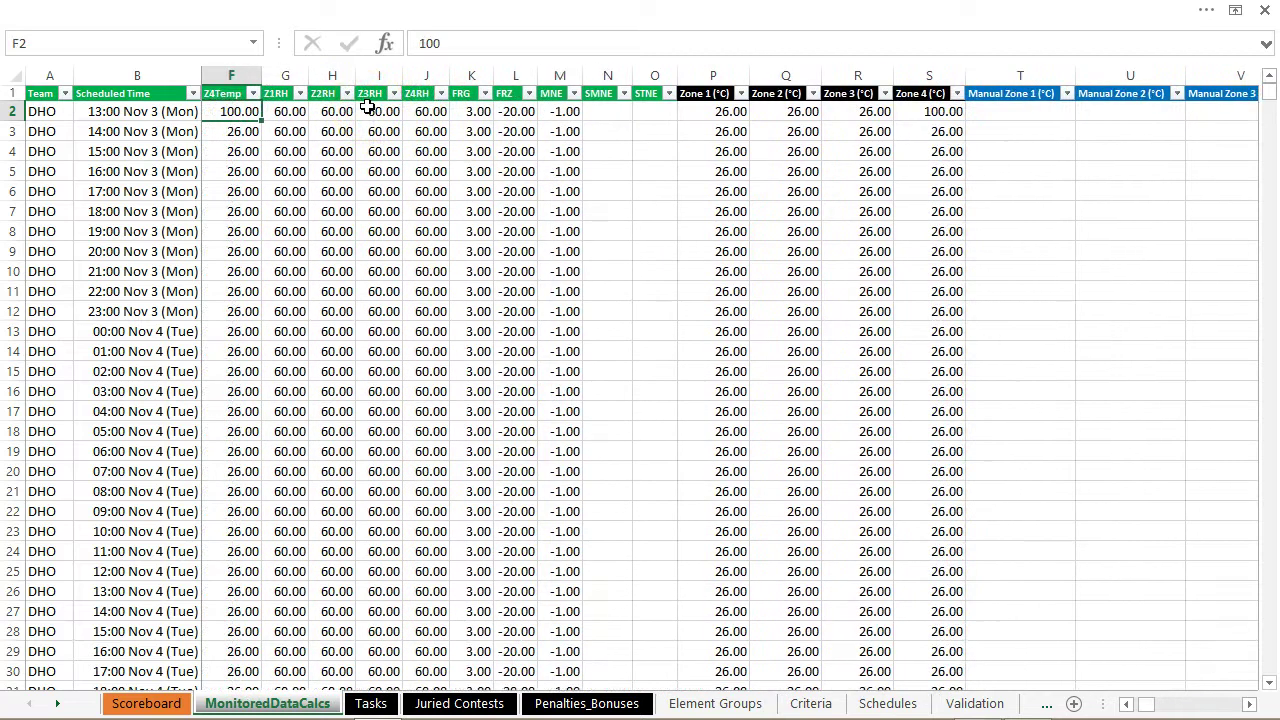
pyautogui.click(238, 108)
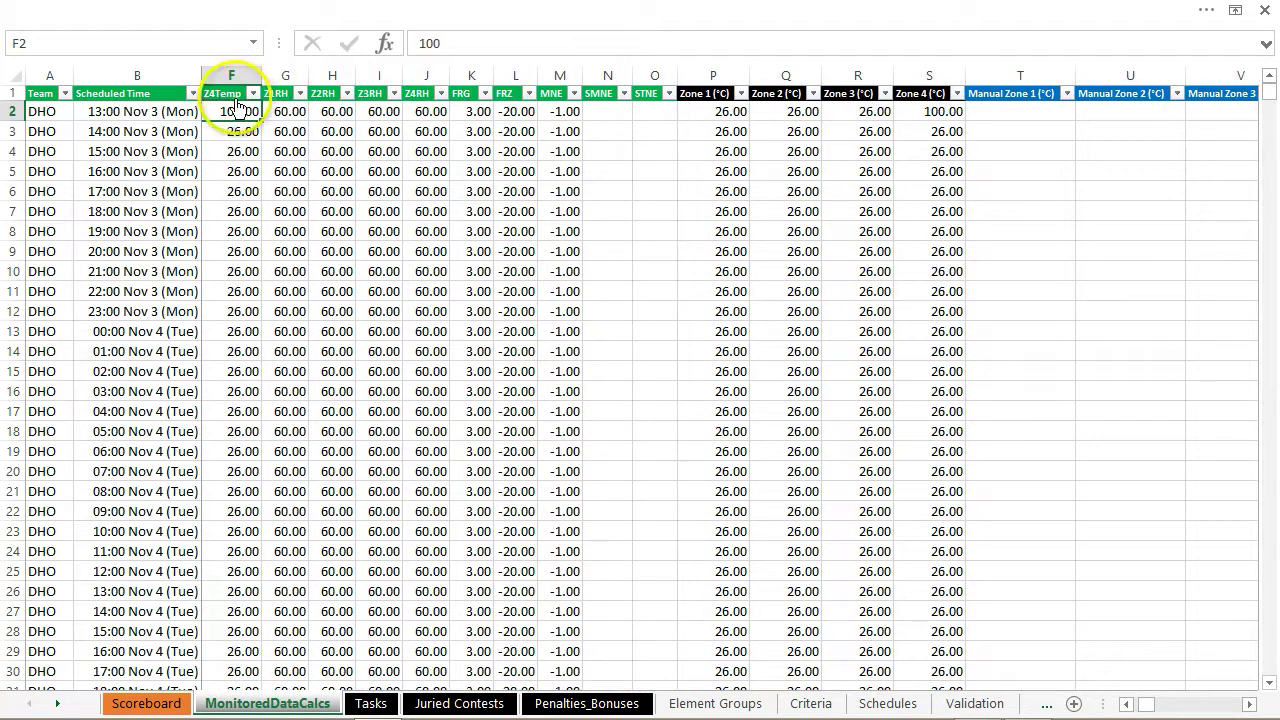
# - Go across the first monitored record's manual zone cells and select its Manual Zone 4 (°C) override
pyautogui.click(1063, 114)
pyautogui.press('Right')
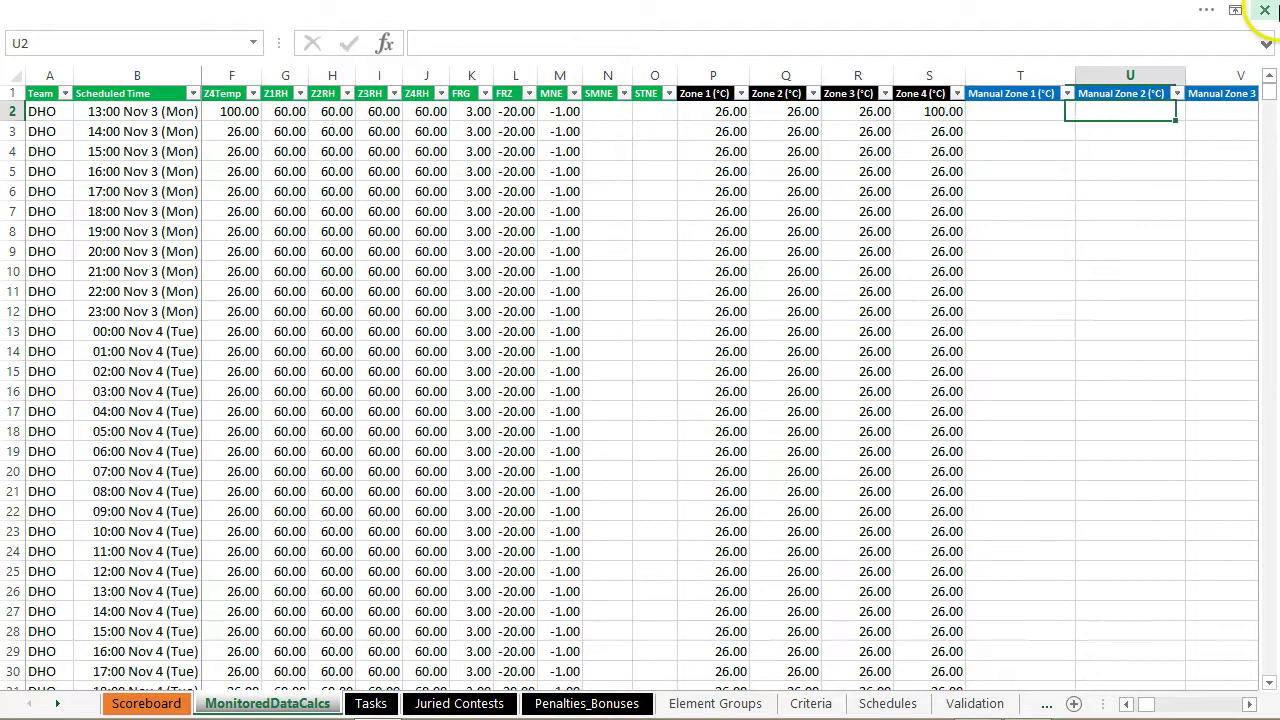
pyautogui.press('Right')
pyautogui.press('Right')
pyautogui.press('Right')
pyautogui.press('Left')
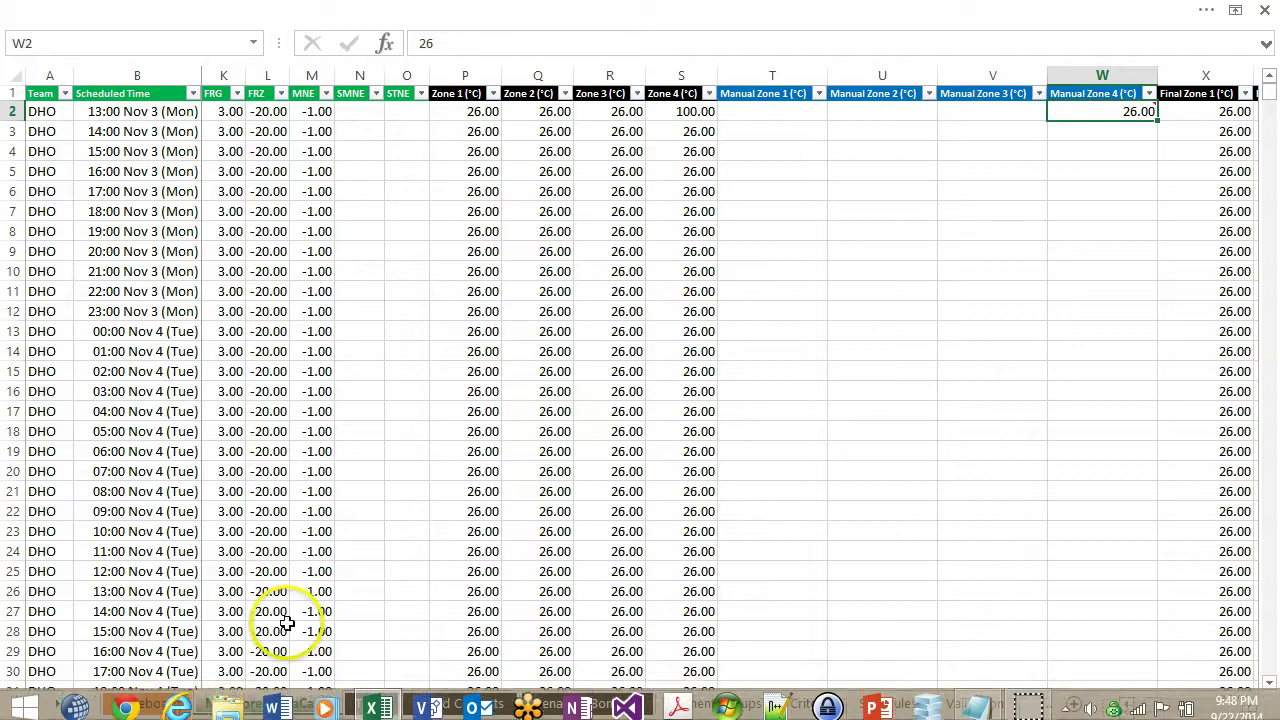
# - Open the Tasks sheet and go to the first DHO record's HW Temperature (°C)
pyautogui.click(368, 702)
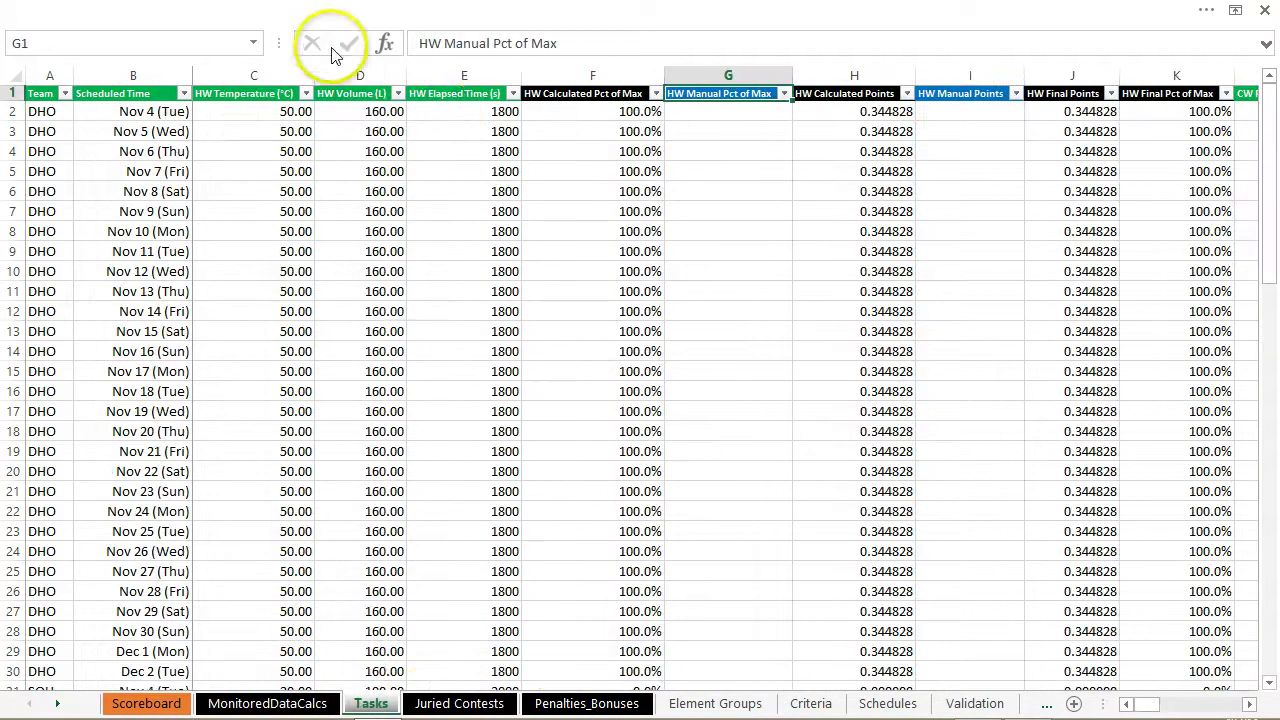
pyautogui.press('Down')
pyautogui.press('Left')
pyautogui.press('Left')
pyautogui.press('Left')
pyautogui.press('Left')
pyautogui.press('Left')
pyautogui.press('Left')
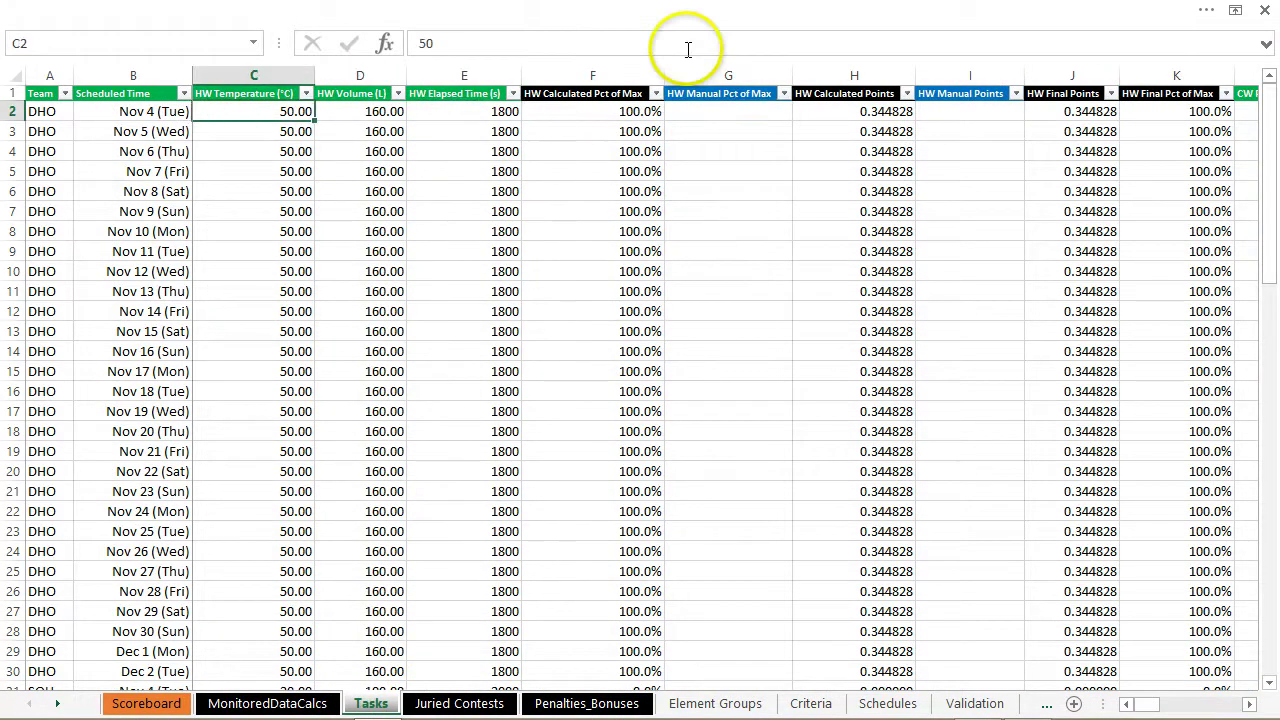
# - Examine the HW Temperature (°C) entries of the first two DHO task records and the first record's HW Volume (L)
pyautogui.press('Right')
pyautogui.press('Right')
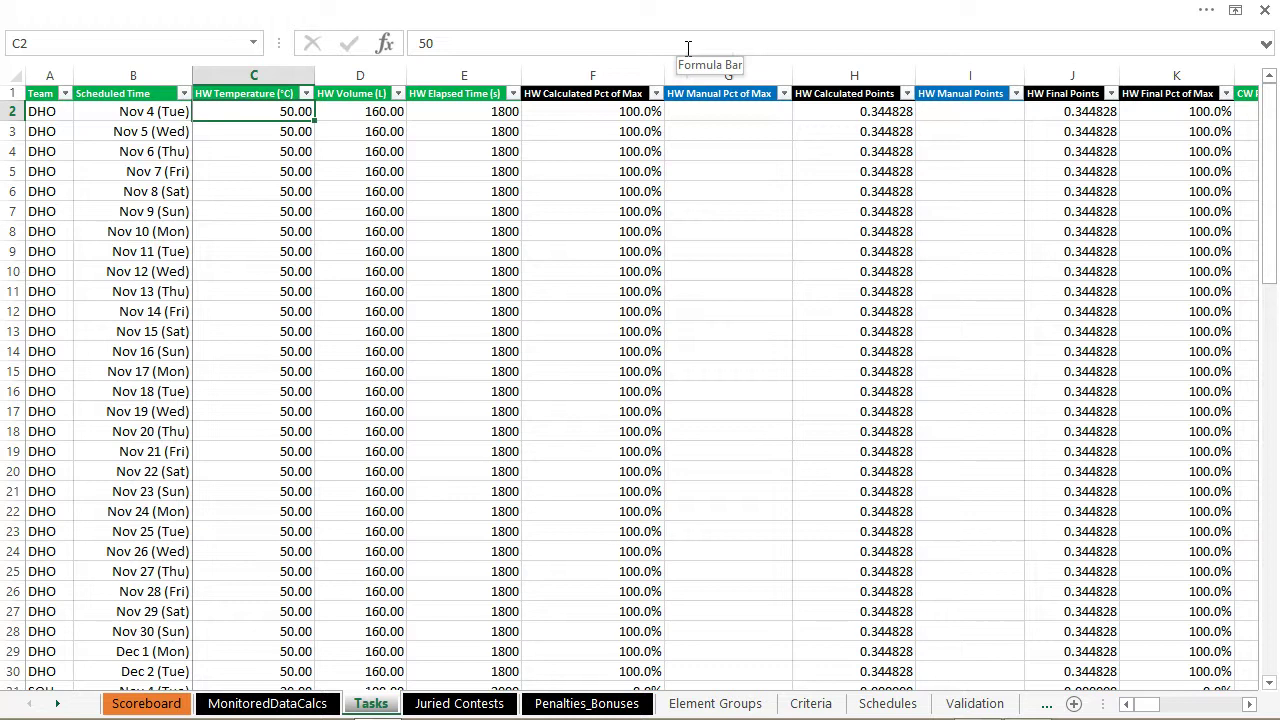
pyautogui.press('Right')
pyautogui.press('Left')
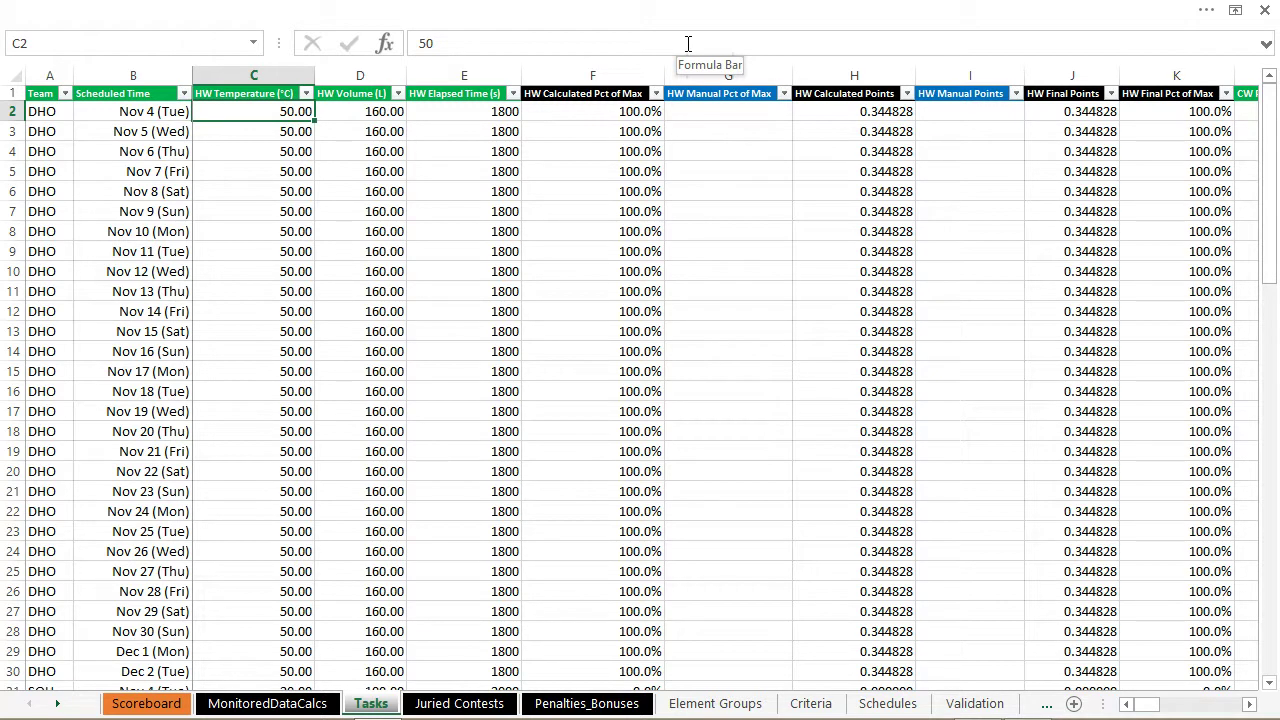
pyautogui.hotkey('shift', 'Down')
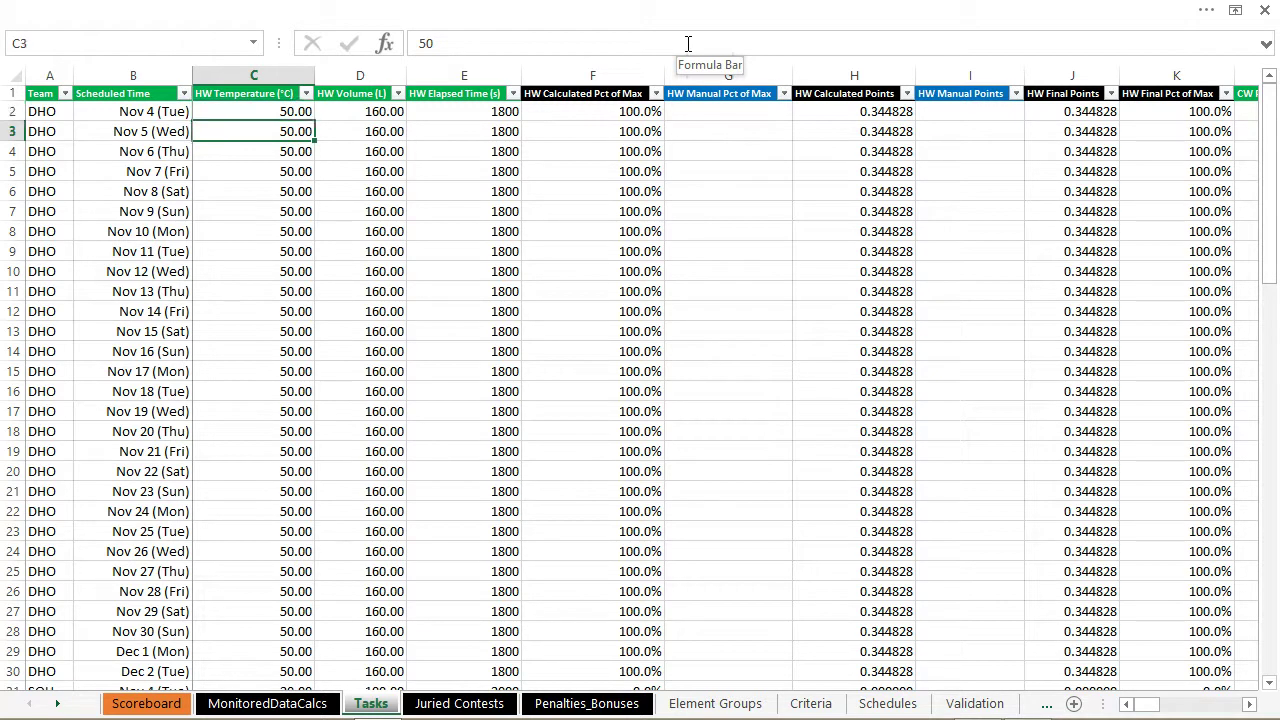
pyautogui.hotkey('shift', 'Up')
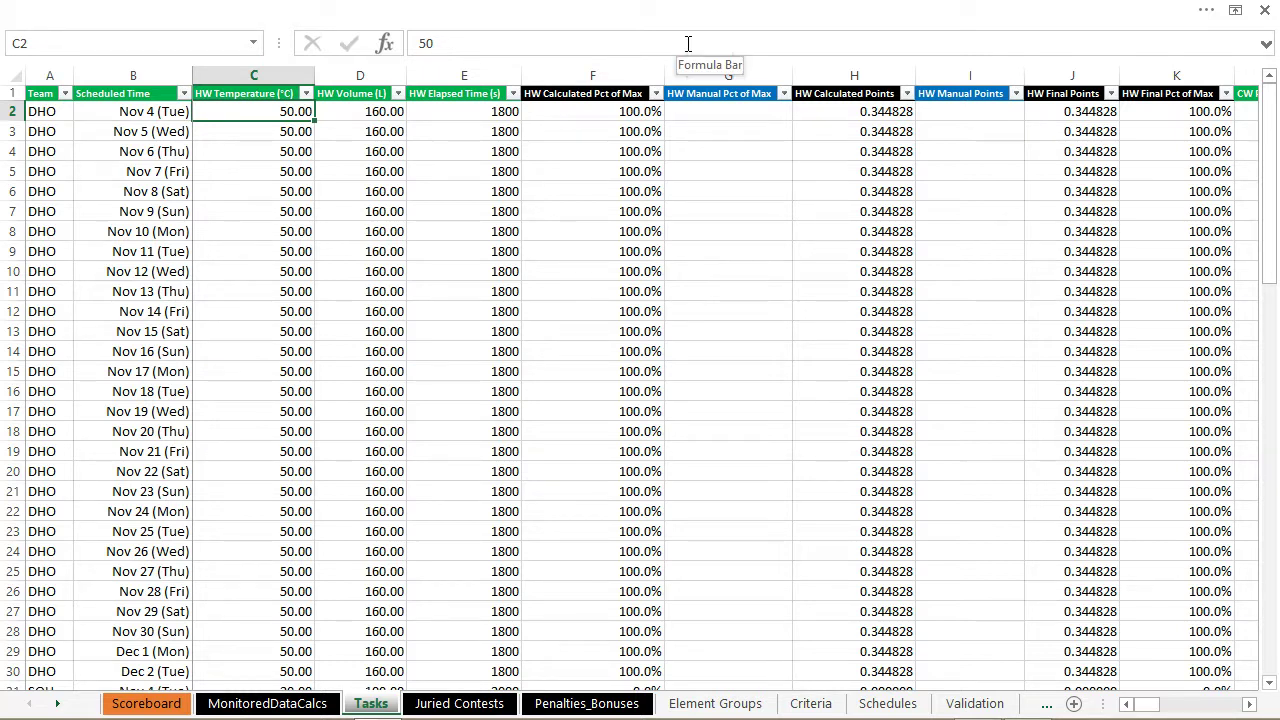
pyautogui.press('Right')
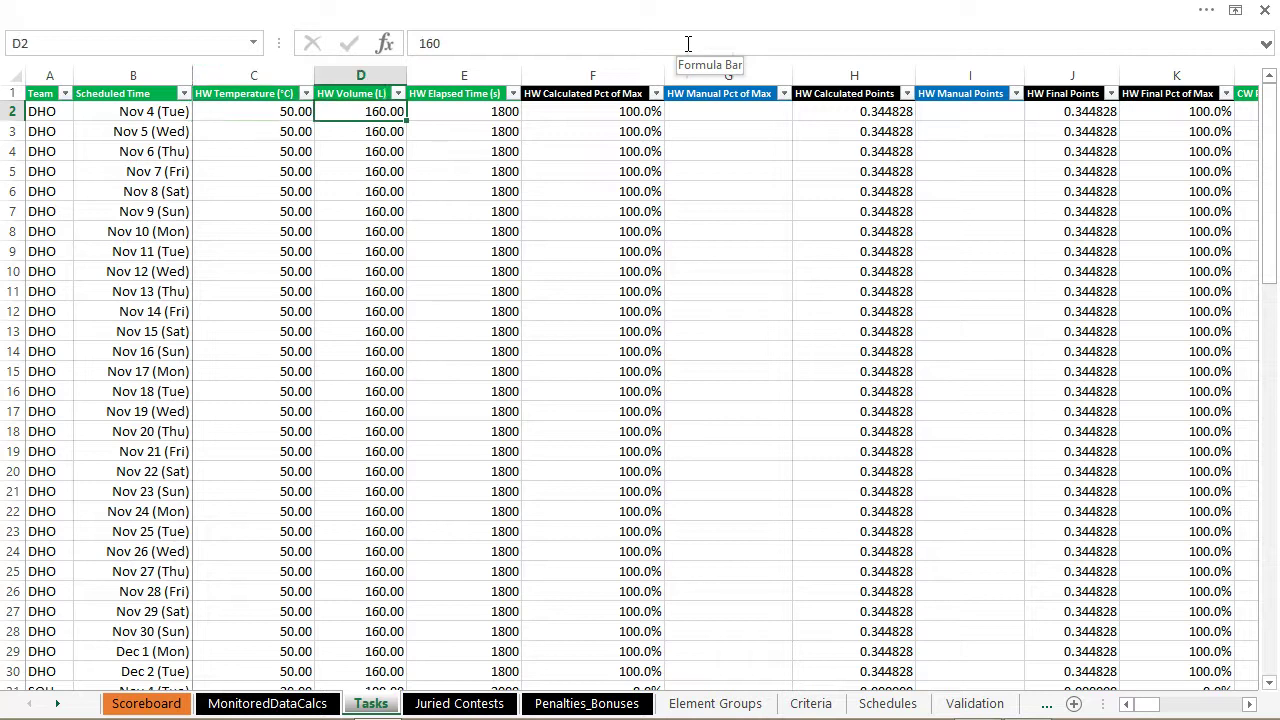
# - Check the first DHO task record's HW Elapsed Time (s), and go back to the HW Temperature (°C) column heading
pyautogui.press('Right')
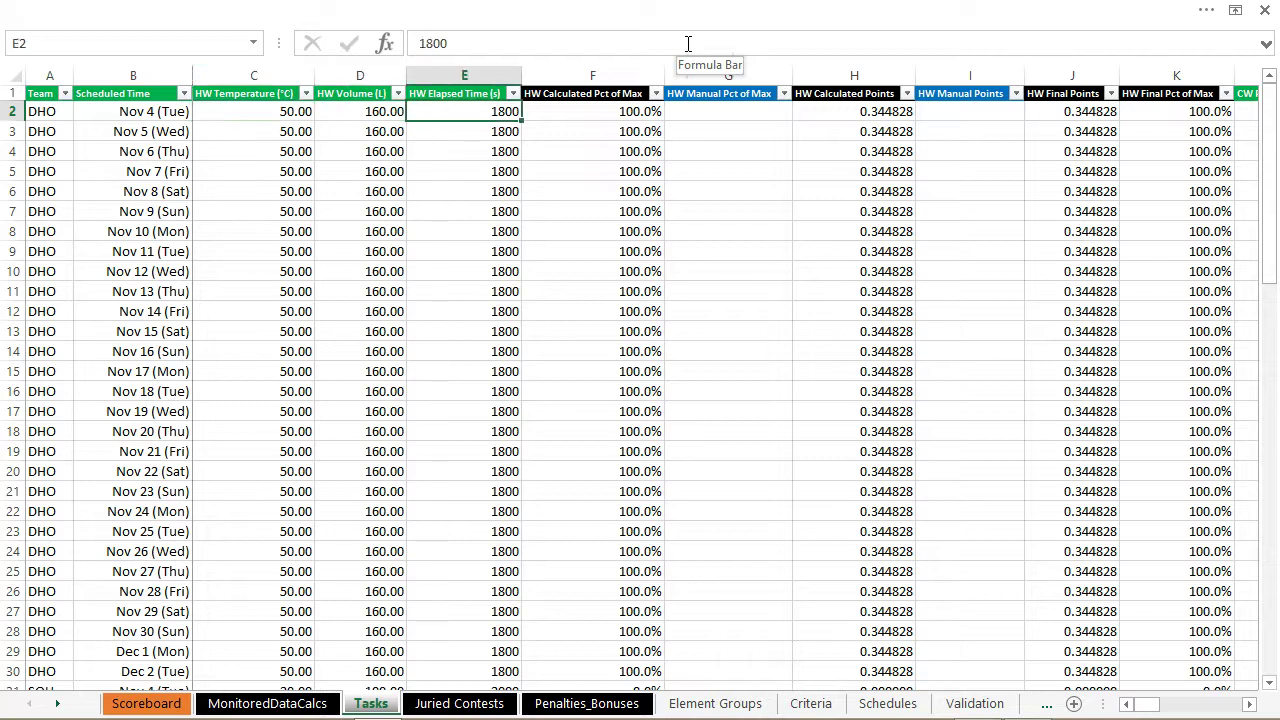
pyautogui.press('Left')
pyautogui.press('Left')
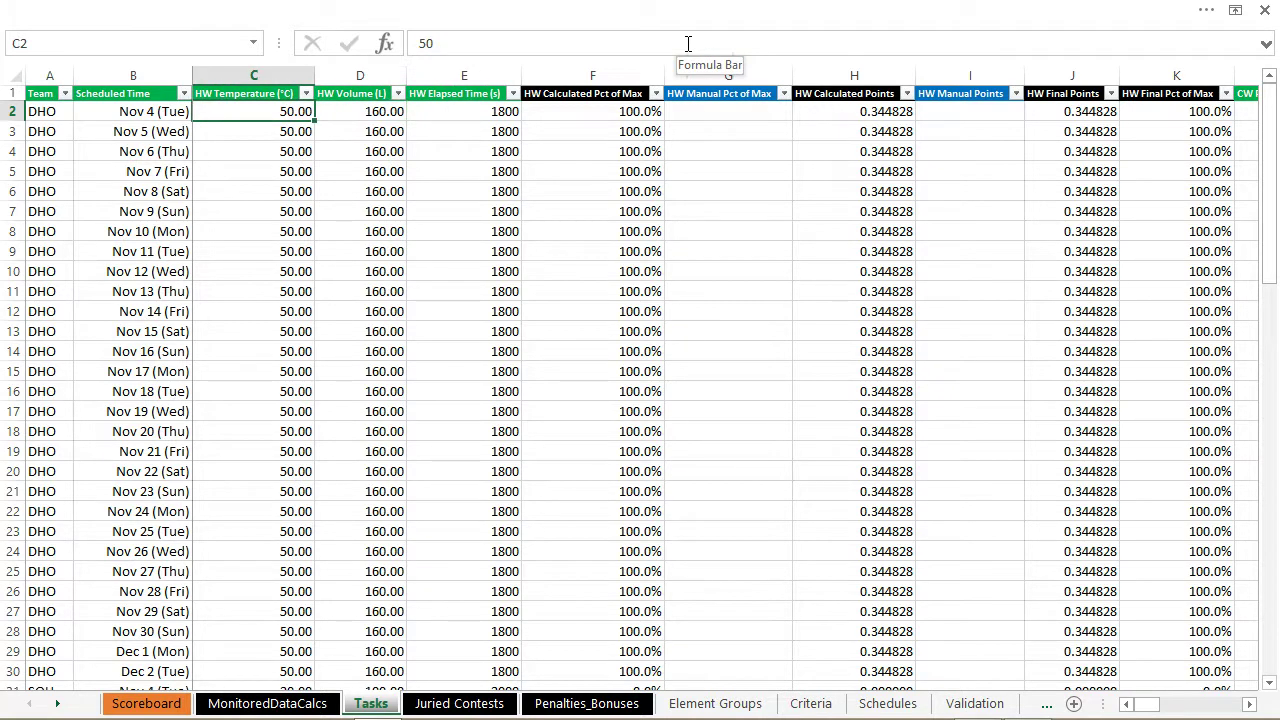
pyautogui.press('Up')
# - Look at the Juried Contests and MonitoredDataCalcs sheets, and return to the Tasks sheet
pyautogui.hotkey('ctrl', 'pagedown')
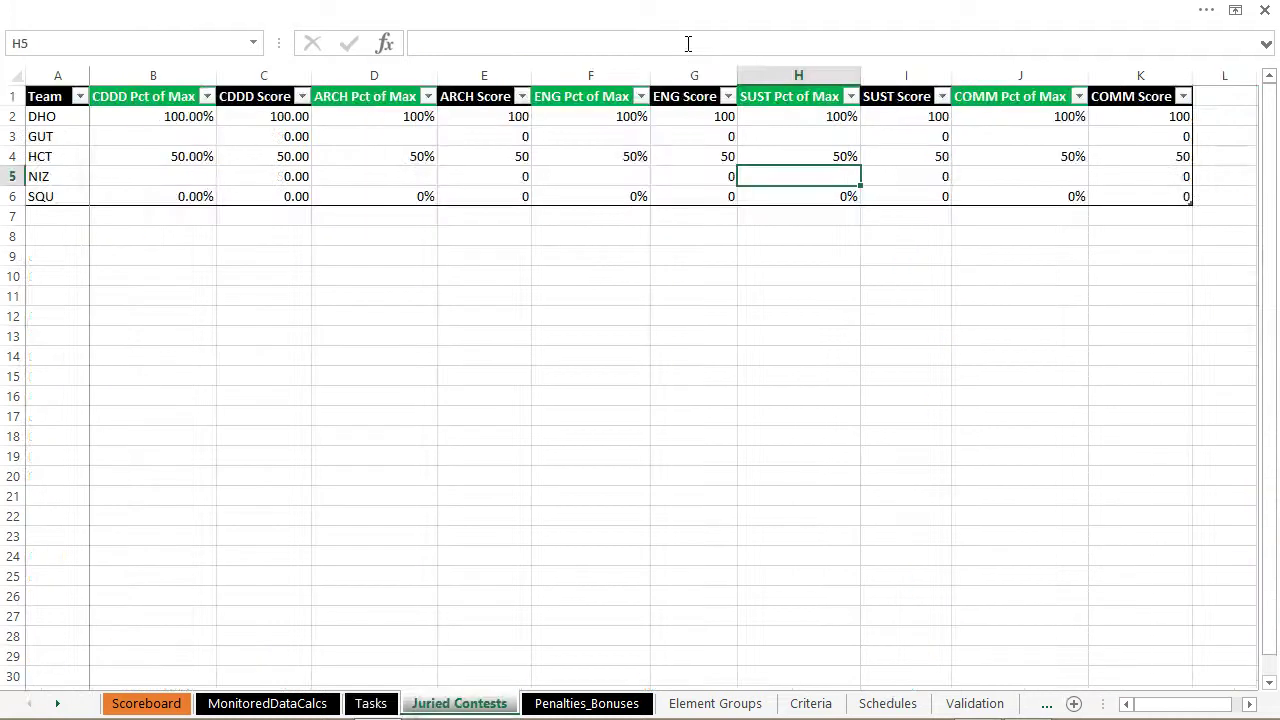
pyautogui.hotkey('ctrl', 'pageup')
pyautogui.hotkey('ctrl', 'pageup')
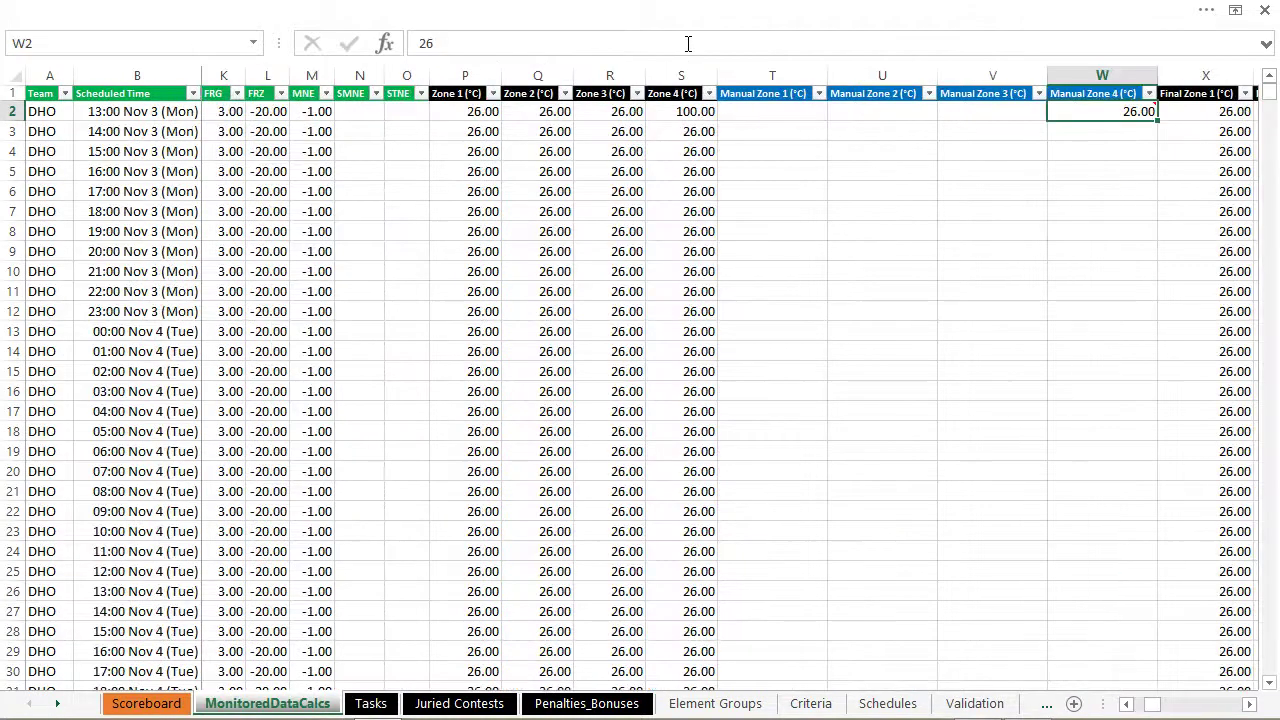
pyautogui.hotkey('ctrl', 'pagedown')
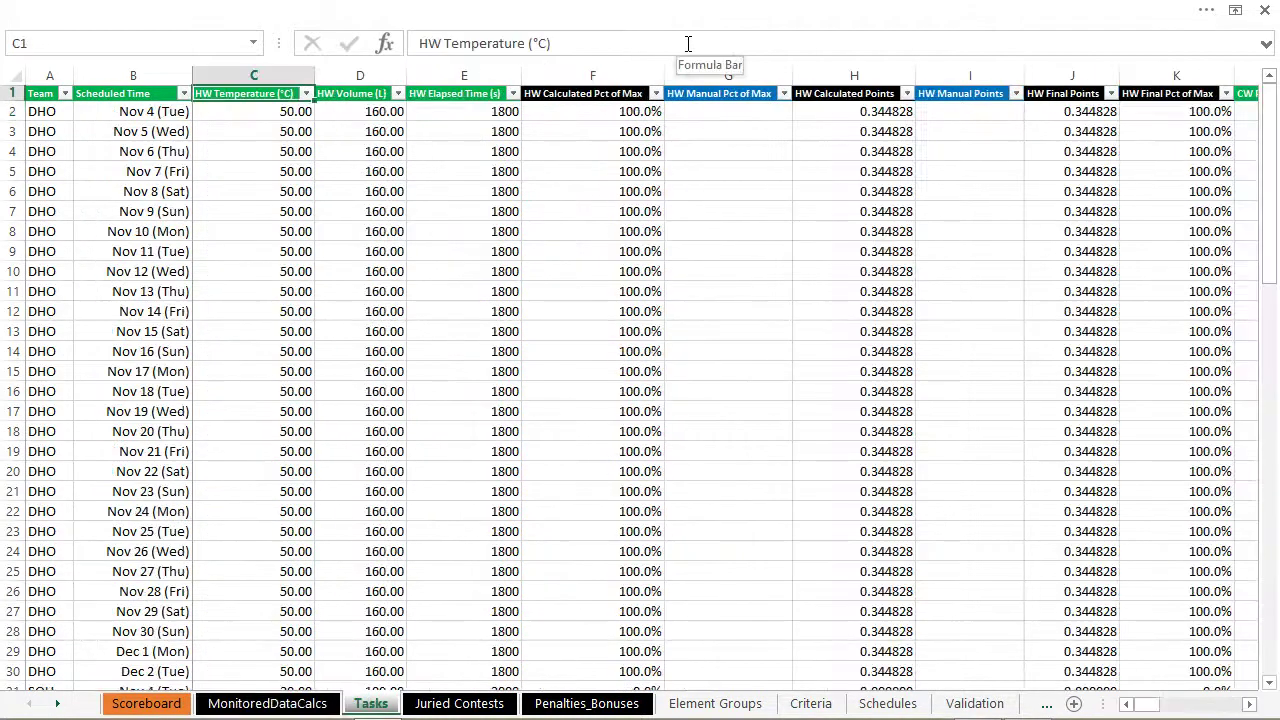
# - Review the sheets from Juried Contests through Penalties_Bonuses and Element Groups up to Validation
pyautogui.hotkey('ctrl', 'pagedown')
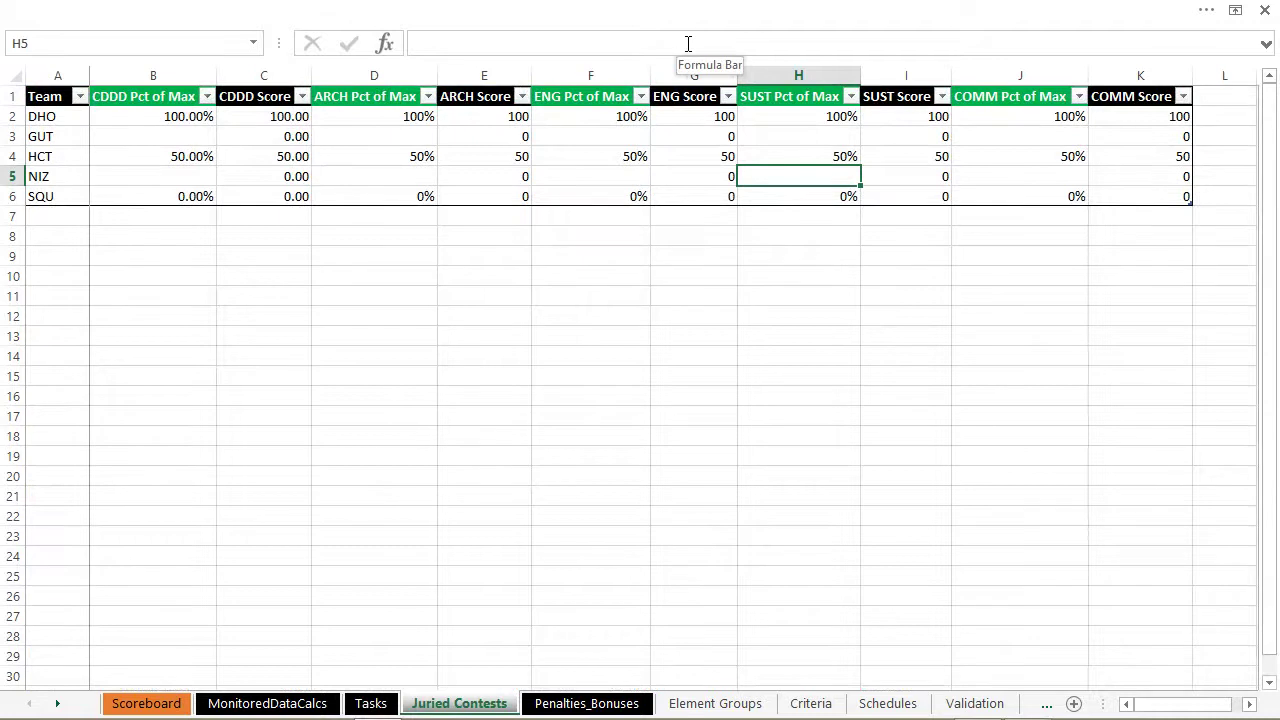
pyautogui.hotkey('ctrl', 'pagedown')
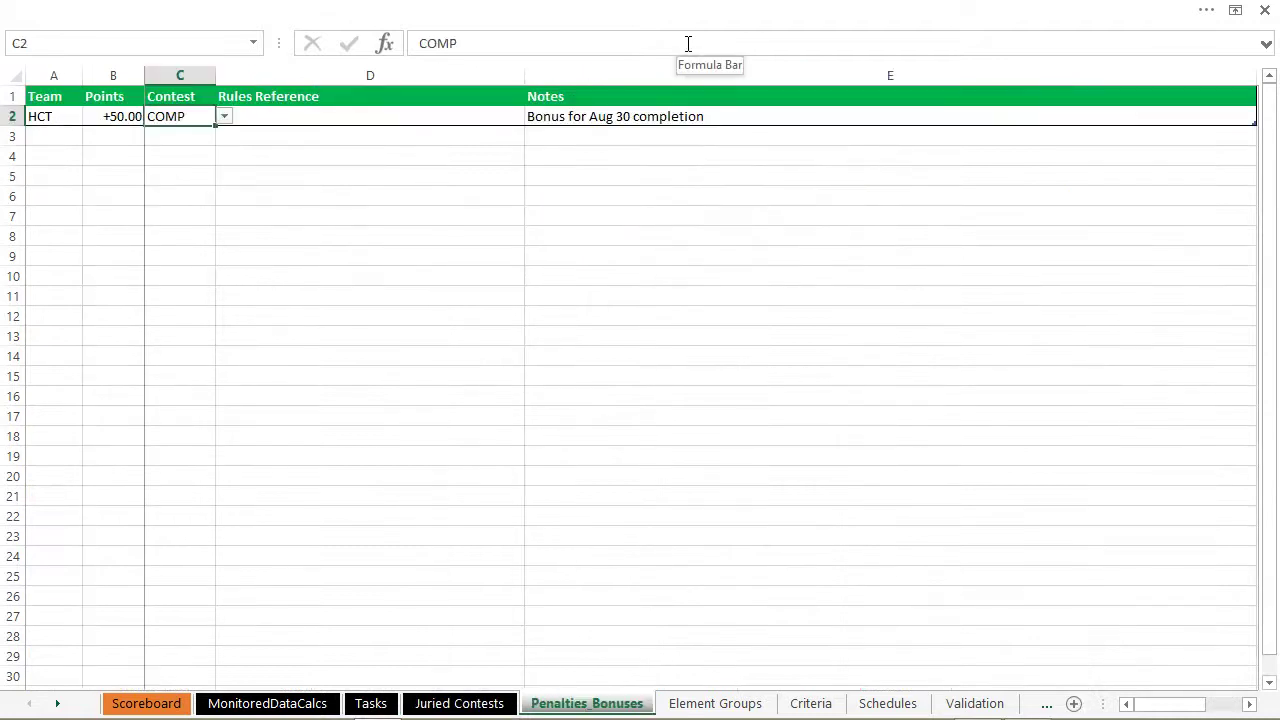
pyautogui.hotkey('ctrl', 'pagedown')
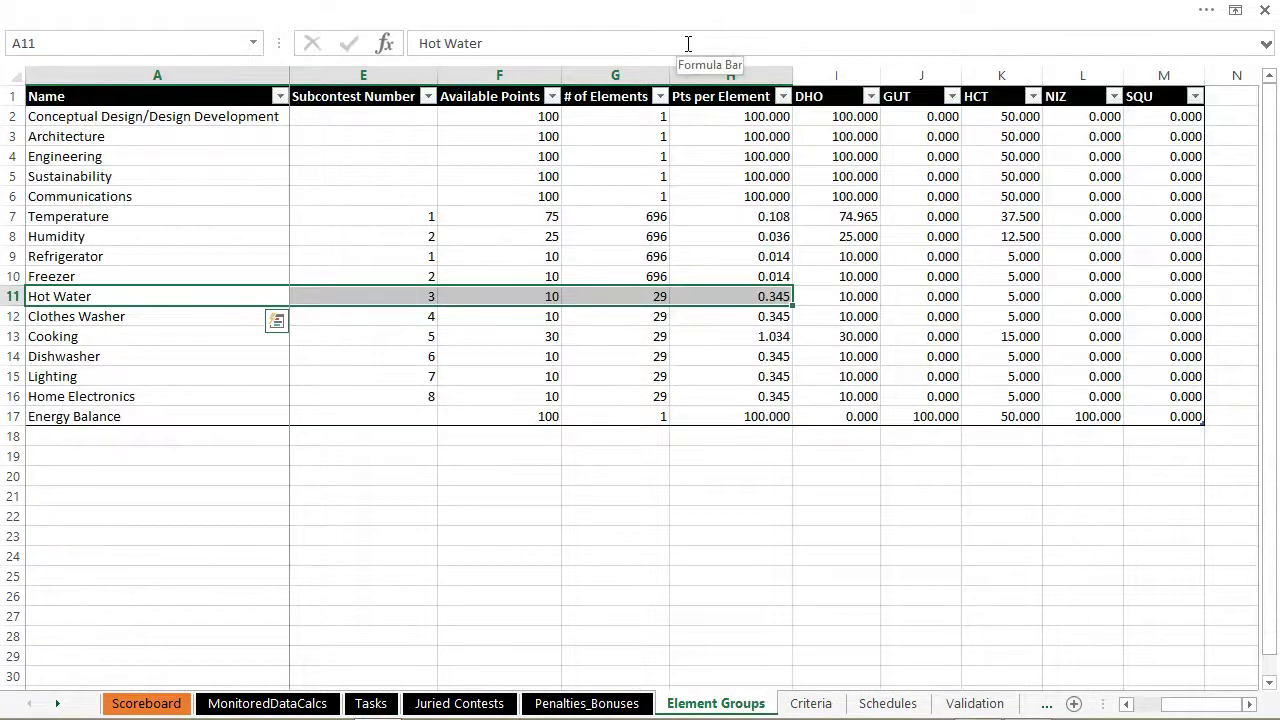
pyautogui.hotkey('ctrl', 'pagedown')
pyautogui.hotkey('ctrl', 'pagedown')
pyautogui.hotkey('ctrl', 'pagedown')
pyautogui.hotkey('ctrl', 'pagedown')
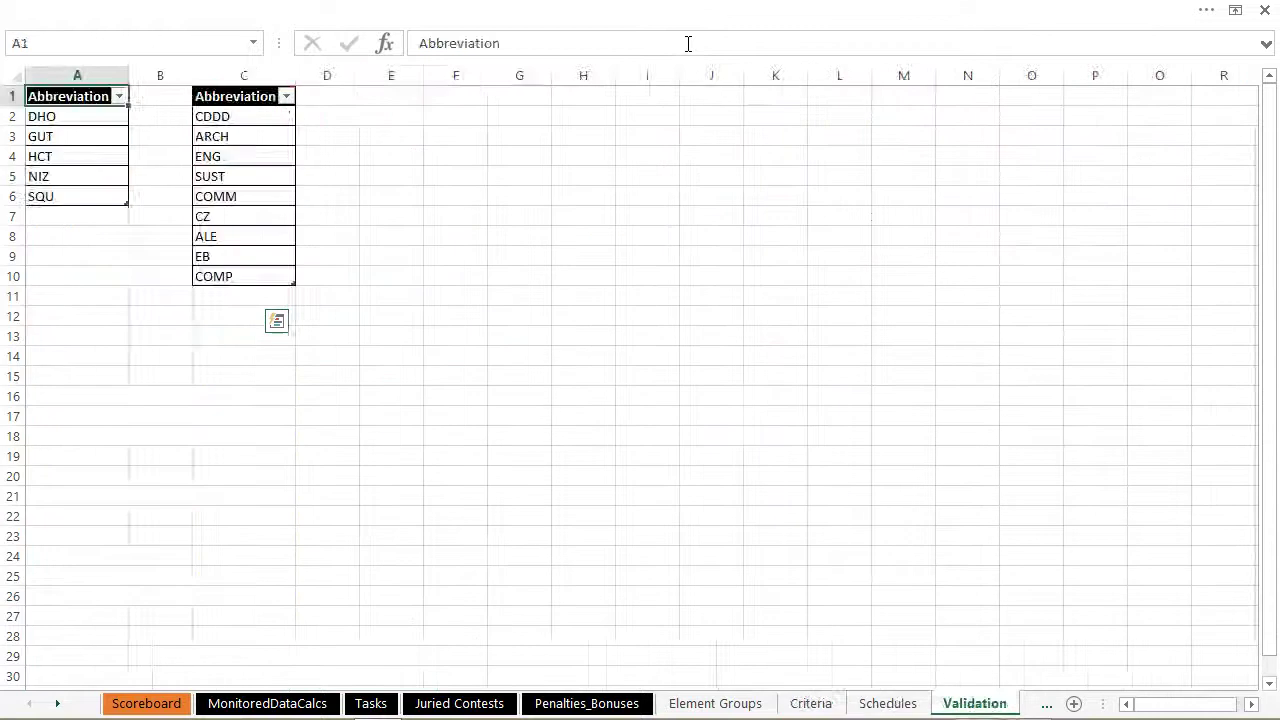
# - Check the Energy Balance Summary sheet, and return to the Validation sheet's abbreviation lists
pyautogui.hotkey('ctrl', 'pagedown')
pyautogui.hotkey('ctrl', 'pageup')
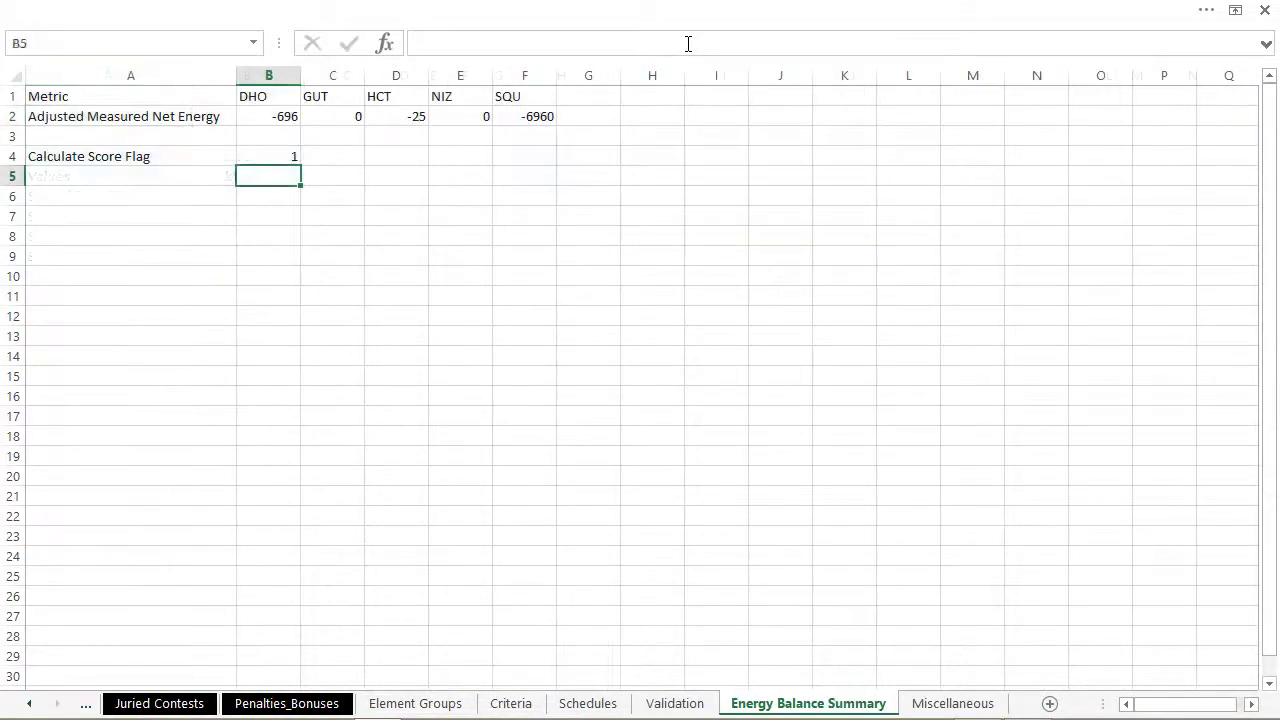
pyautogui.hotkey('ctrl', 'pageup')
pyautogui.hotkey('ctrl', 'pagedown')
pyautogui.hotkey('ctrl', 'pageup')
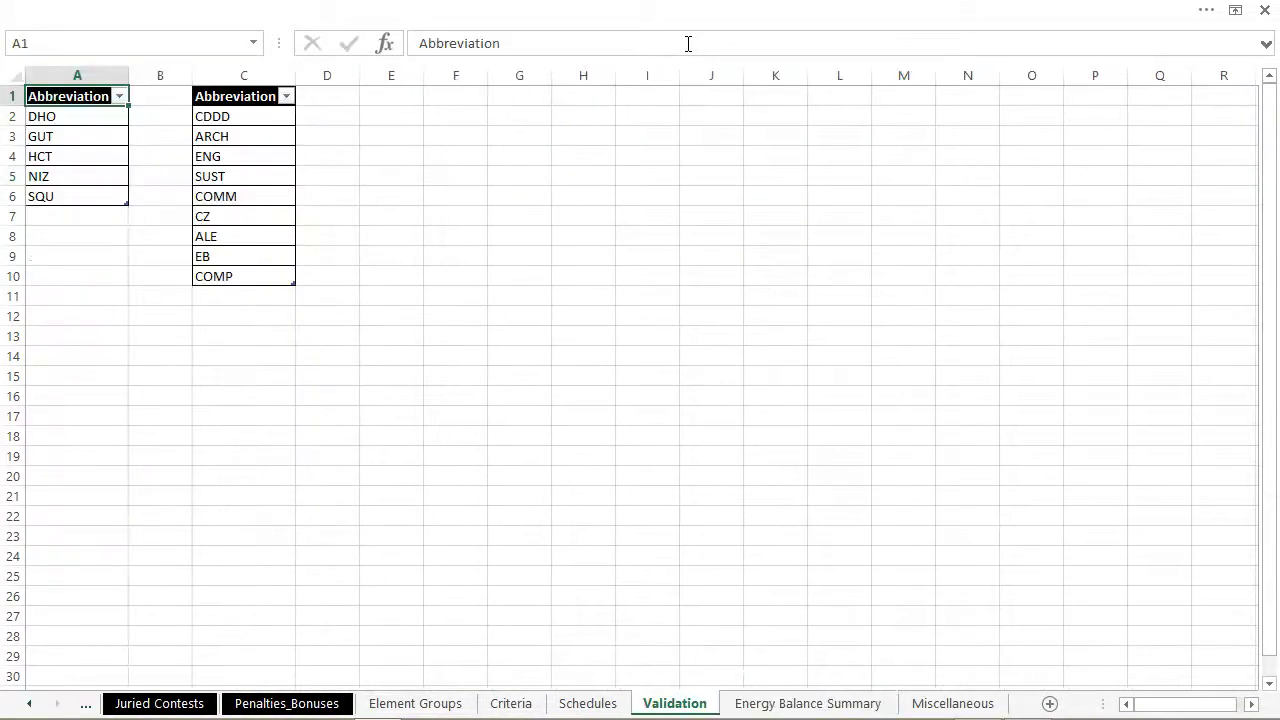
# - Return to the Scoreboard sheet and go to its Avail Pts column heading
pyautogui.hotkey('ctrl', 'pageup')
pyautogui.hotkey('ctrl', 'pageup')
pyautogui.hotkey('ctrl', 'pageup')
pyautogui.hotkey('ctrl', 'pageup')
pyautogui.hotkey('ctrl', 'pageup')
pyautogui.hotkey('ctrl', 'pageup')
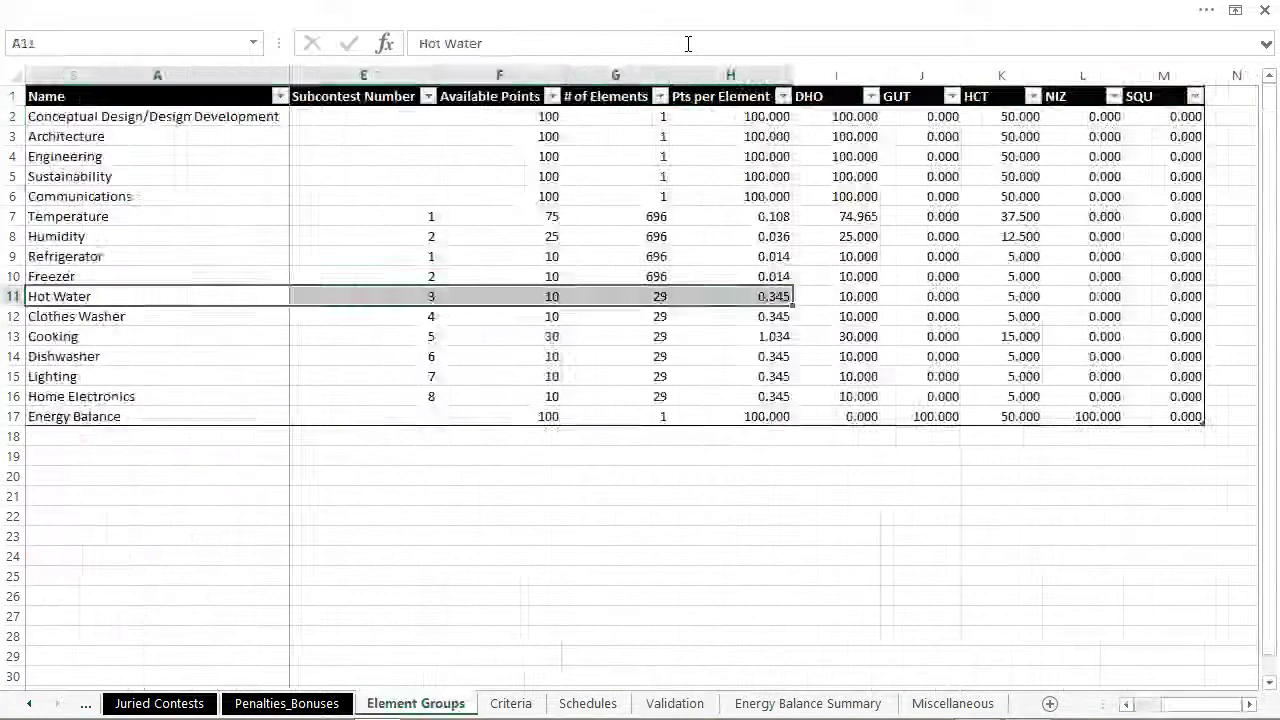
pyautogui.hotkey('ctrl', 'pageup')
pyautogui.hotkey('ctrl', 'pageup')
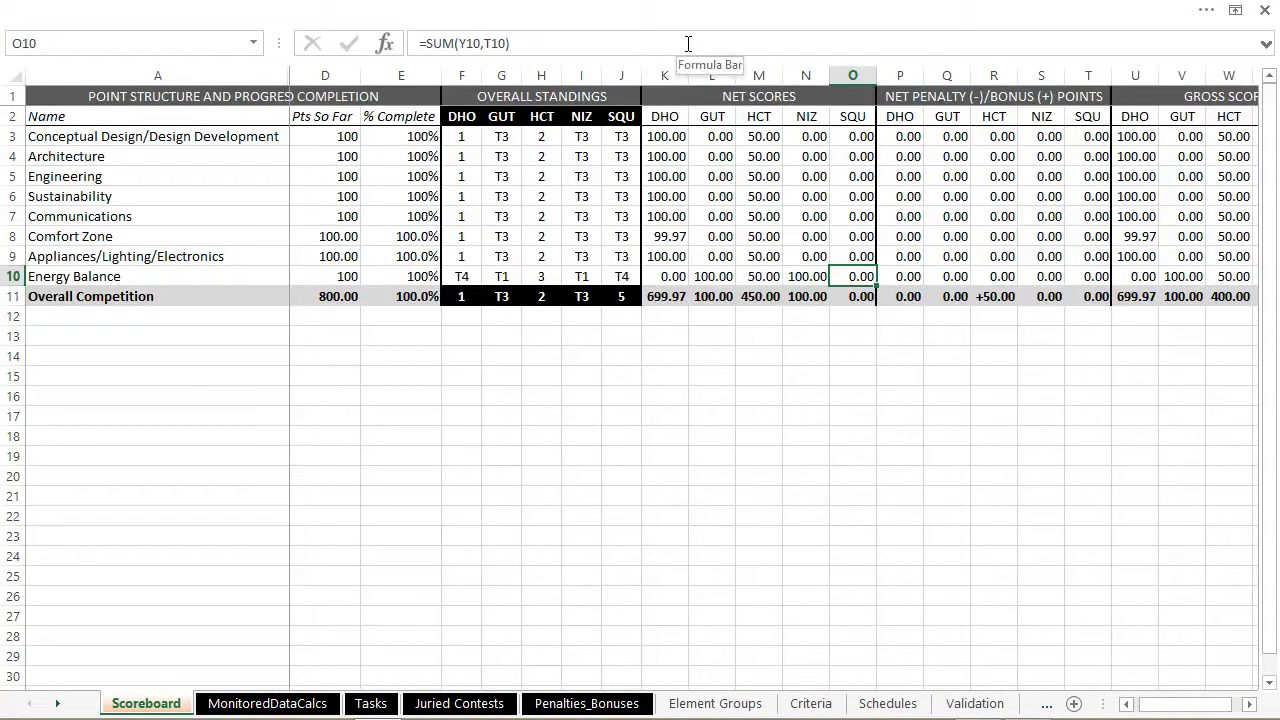
pyautogui.hotkey('ctrl', 'z')
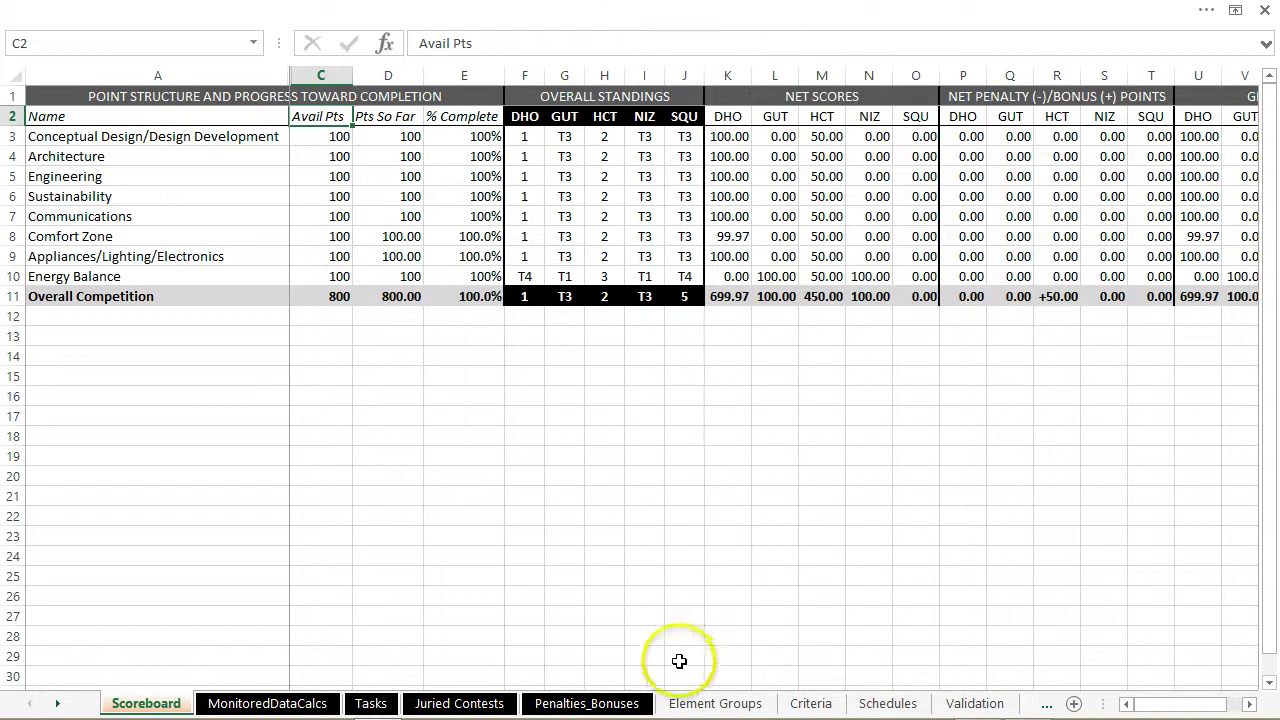
pyautogui.moveTo(638, 706)
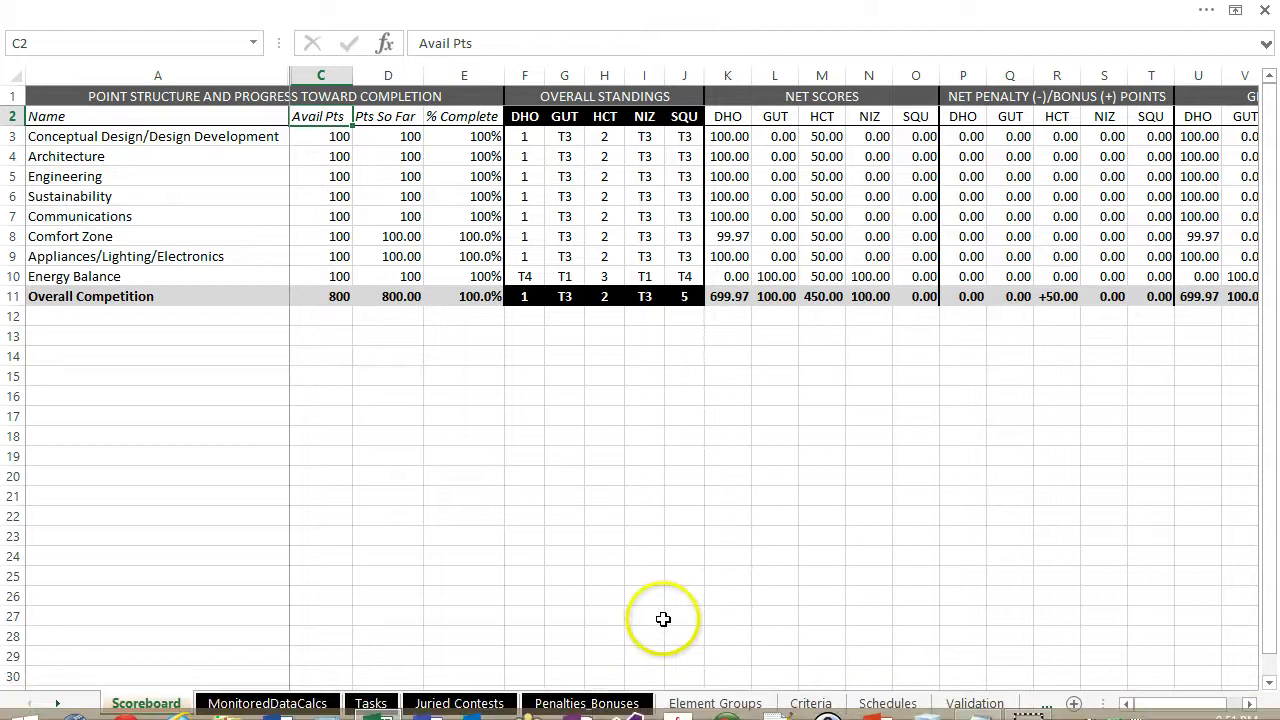